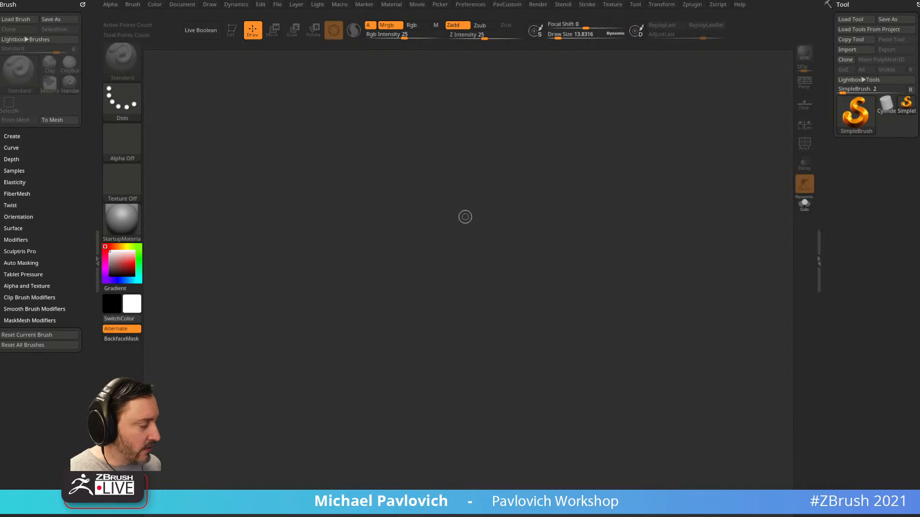
# Switch to the browser and look through the ZBrush Misc project in the ArtStation portfolio down to the spider creature images
pyautogui.moveTo(686, 512); pyautogui.dragTo(656, 81)
pyautogui.scroll(-9, 526, 294)
pyautogui.scroll(-10, 525, 294)
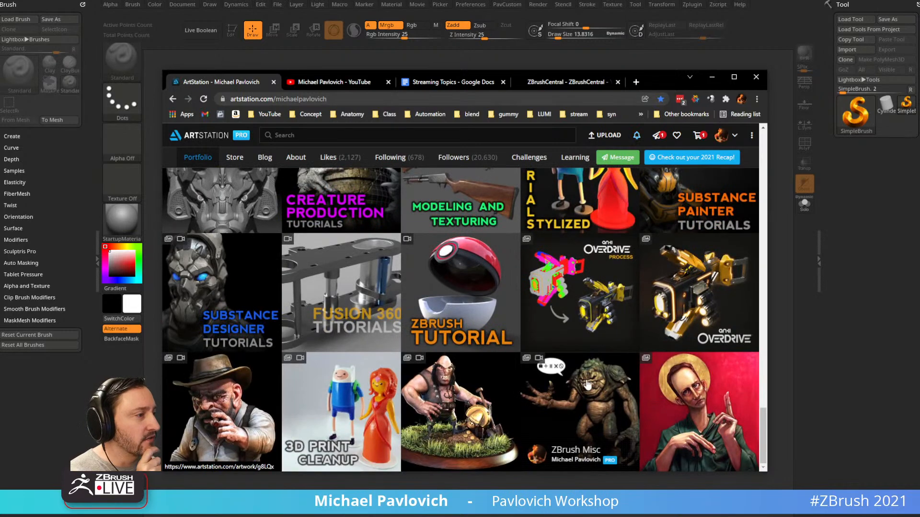
pyautogui.click(587, 384)
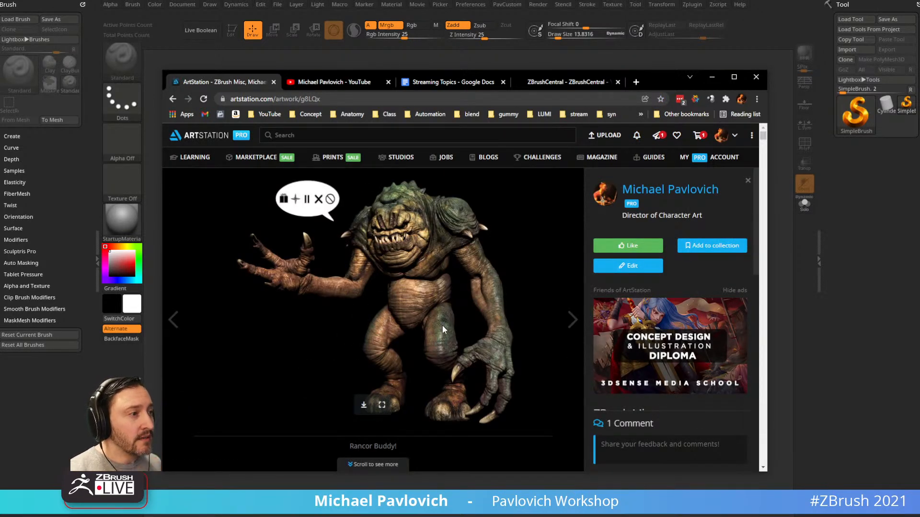
pyautogui.scroll(-15, 441, 327)
pyautogui.scroll(-10, 453, 325)
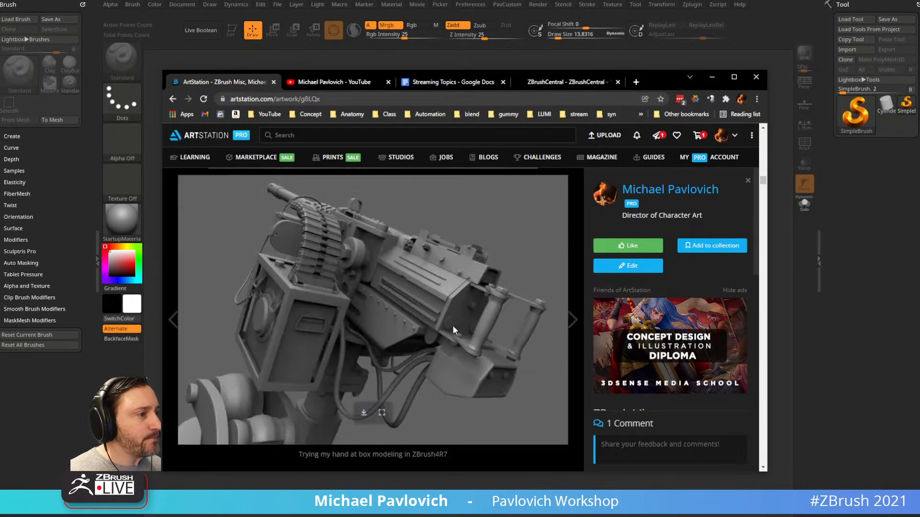
pyautogui.moveTo(764, 218); pyautogui.dragTo(768, 335)
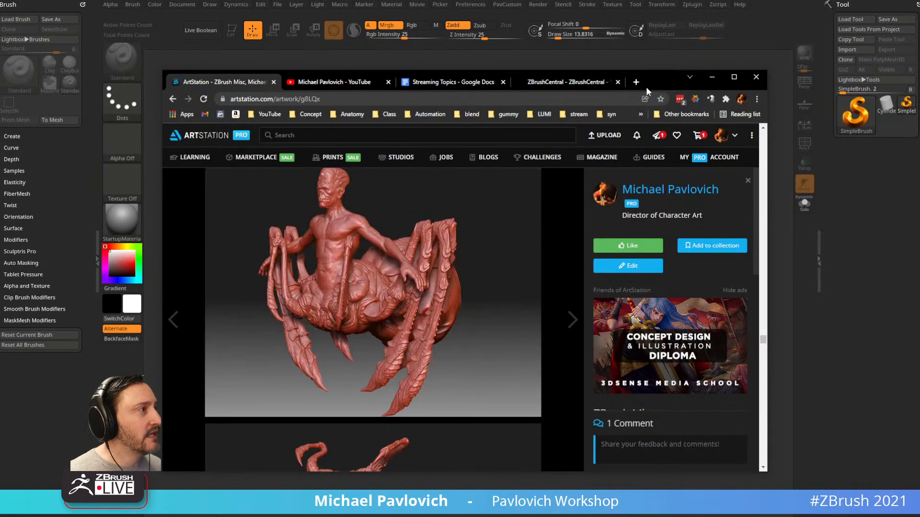
pyautogui.click(712, 77)
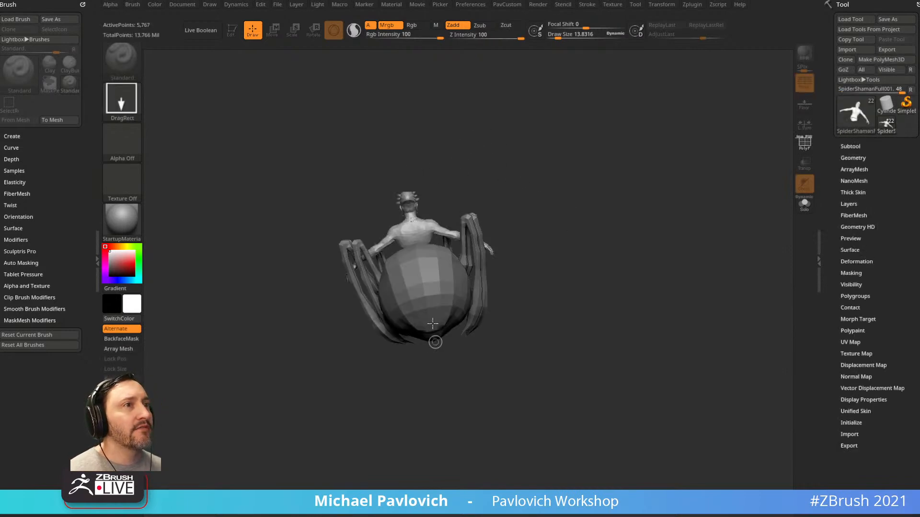
# Place the SpiderShamanFull001 tool on the canvas in Edit mode and set all its subtools to their highest subdivision
pyautogui.moveTo(603, 183)
pyautogui.mouseDown()
pyautogui.moveTo(626, 259)
pyautogui.moveTo(671, 195)
pyautogui.moveTo(729, 191)
pyautogui.mouseUp()
pyautogui.scroll(-3, 877, 239)
pyautogui.click(892, 288)
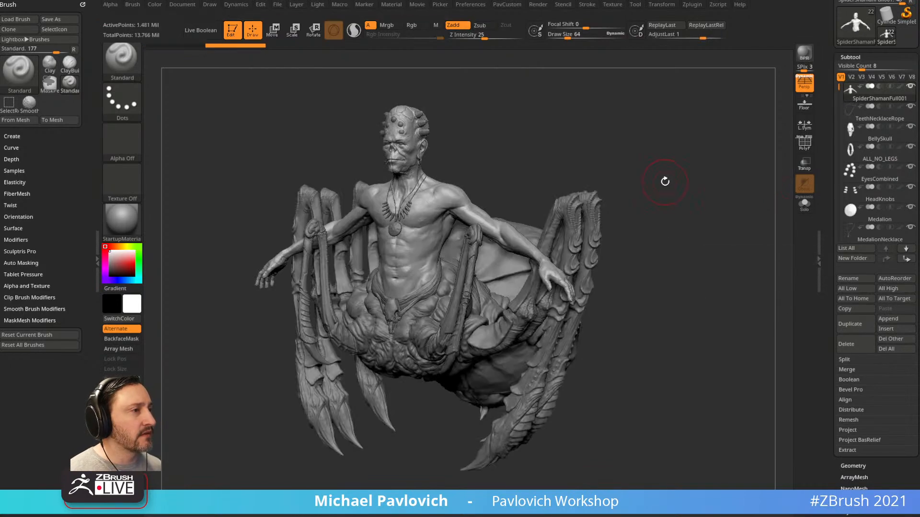
# Examine the spider shaman's head, necklace, torso and legs up close and from the front
pyautogui.keyDown('alt'); pyautogui.moveTo(692, 150); pyautogui.dragTo(690, 240); pyautogui.keyUp('alt')
pyautogui.keyDown('alt'); pyautogui.moveTo(635, 156); pyautogui.dragTo(644, 239); pyautogui.keyUp('alt')
pyautogui.moveTo(700, 211); pyautogui.dragTo(660, 198)
pyautogui.press('3')
pyautogui.press('f')
pyautogui.moveTo(633, 153); pyautogui.dragTo(690, 164)
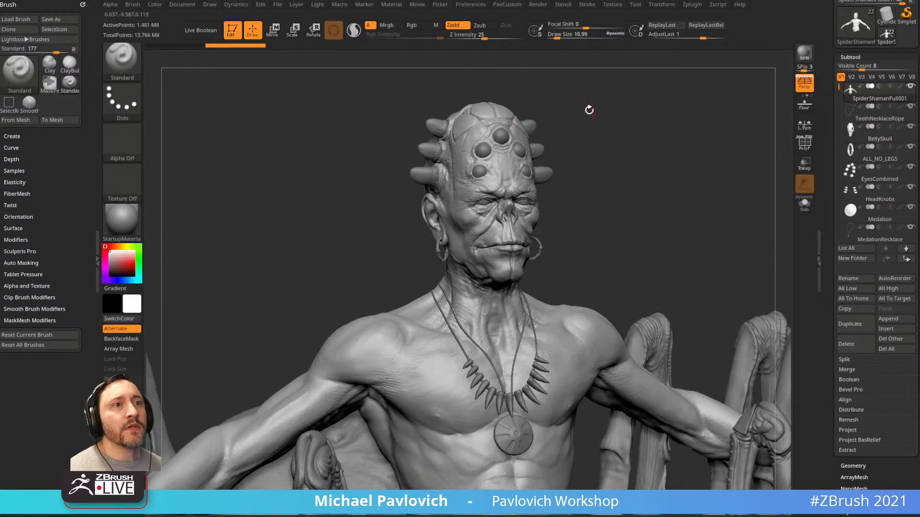
pyautogui.keyDown('alt'); pyautogui.moveTo(609, 110); pyautogui.dragTo(641, 128); pyautogui.keyUp('alt')
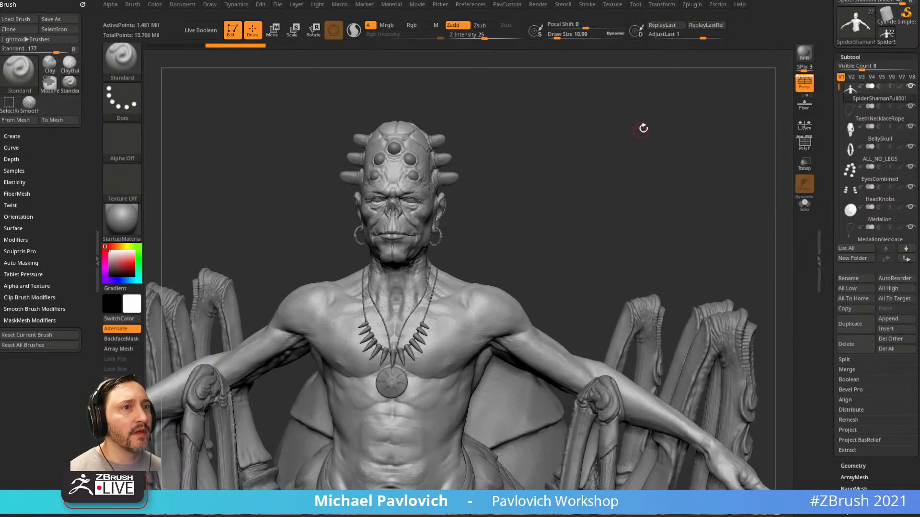
pyautogui.press('s')
pyautogui.moveTo(622, 163)
pyautogui.keyDown('alt'); pyautogui.mouseDown()
pyautogui.moveTo(639, 177)
pyautogui.moveTo(572, 235)
pyautogui.mouseUp(); pyautogui.keyUp('alt')
pyautogui.moveTo(532, 260); pyautogui.dragTo(641, 177)
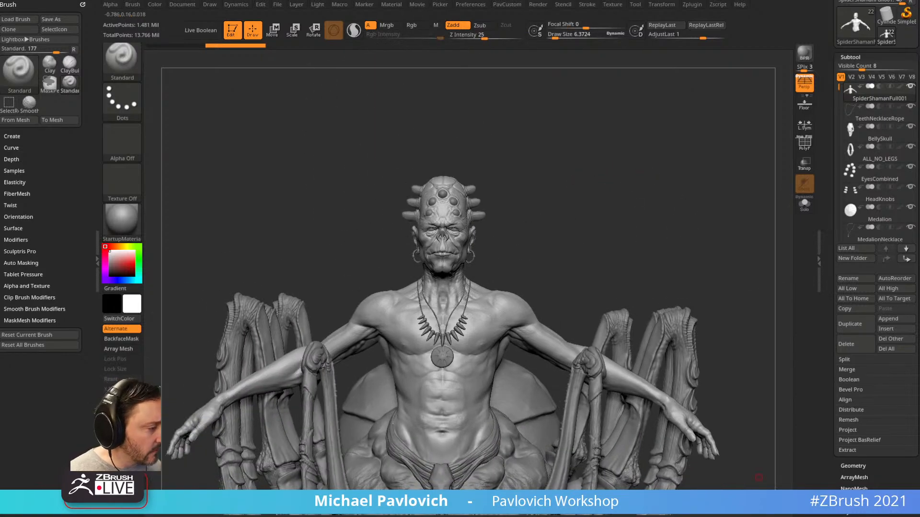
# Switch to File Explorer, check the TheUgly folder inside Eat3D, and load the Wampir035.ZTL model from GrampirePose
pyautogui.moveTo(699, 516); pyautogui.dragTo(387, 82)
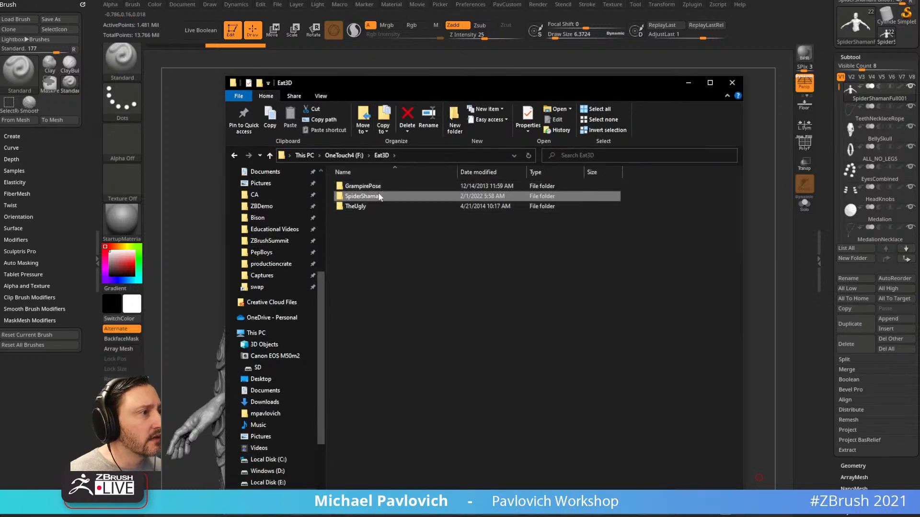
pyautogui.doubleClick(375, 206)
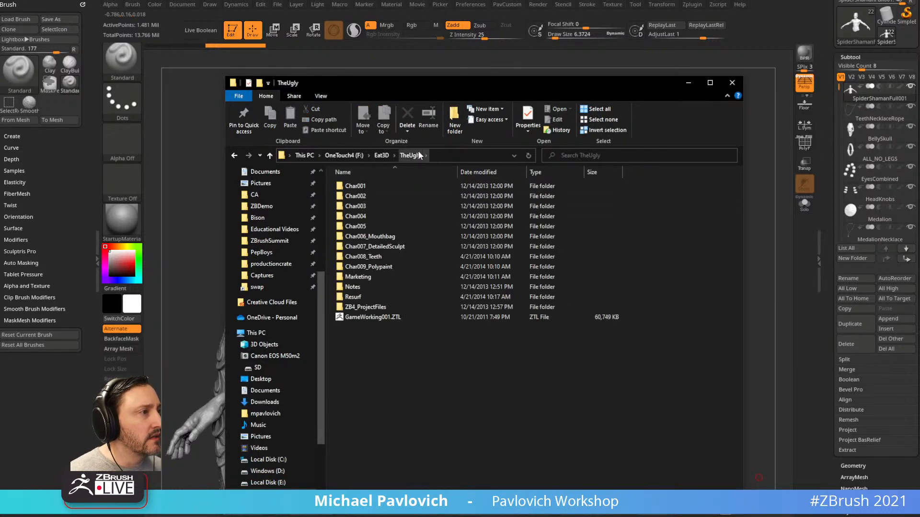
pyautogui.click(386, 160)
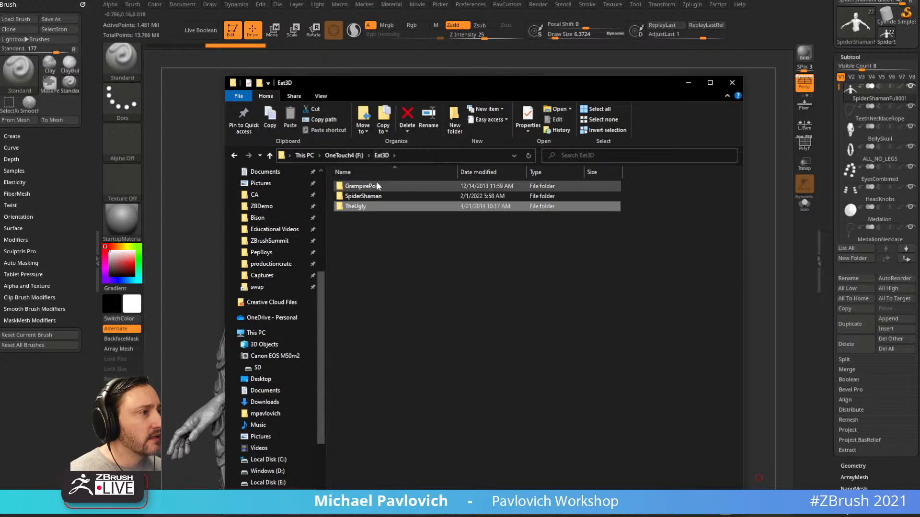
pyautogui.doubleClick(376, 182)
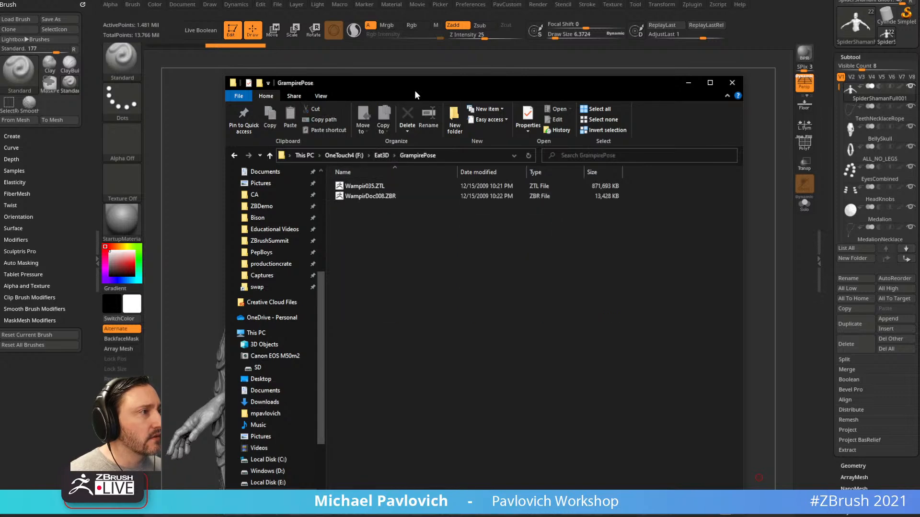
pyautogui.click(733, 83)
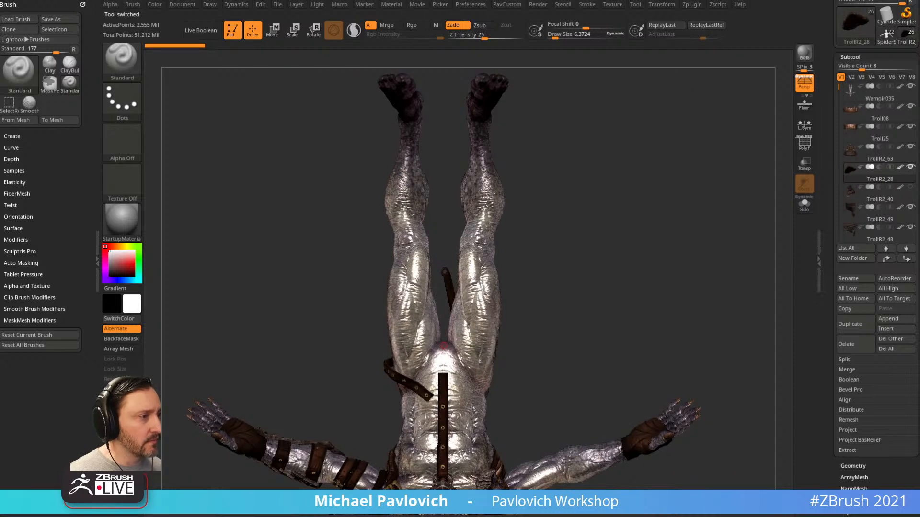
# Turn the armoured troll upright and examine its head, shoulder armour and torso from several angles
pyautogui.moveTo(694, 164)
pyautogui.mouseDown()
pyautogui.moveTo(694, 196)
pyautogui.moveTo(645, 238)
pyautogui.moveTo(715, 228)
pyautogui.mouseUp()
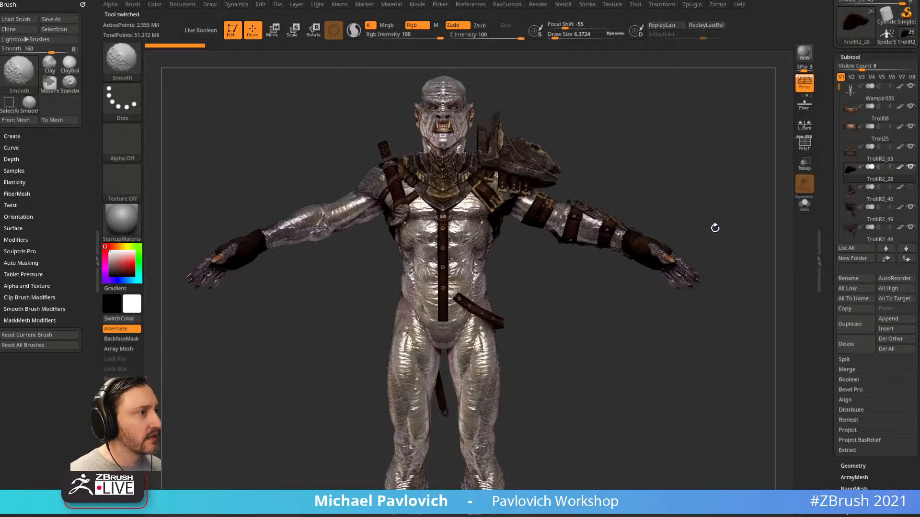
pyautogui.keyDown('alt'); pyautogui.moveTo(685, 138); pyautogui.dragTo(698, 286); pyautogui.keyUp('alt')
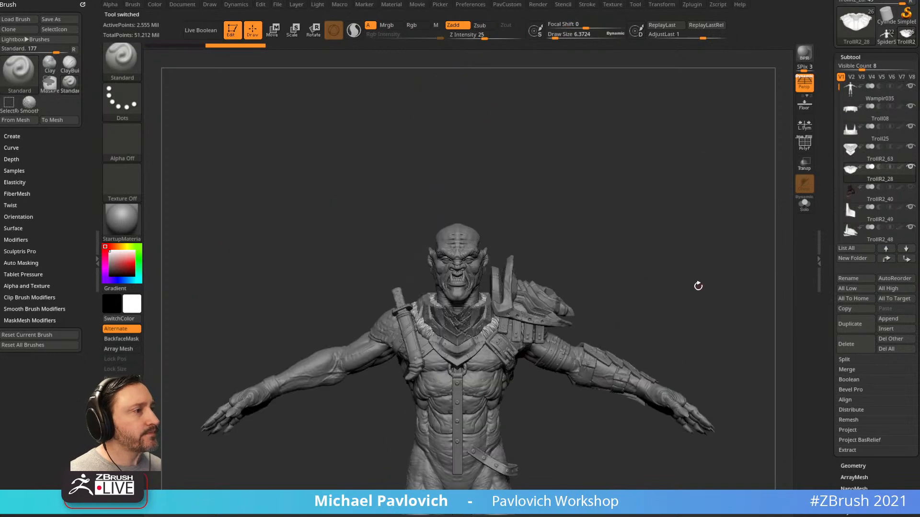
pyautogui.keyDown('alt'); pyautogui.moveTo(647, 174); pyautogui.dragTo(666, 211); pyautogui.keyUp('alt')
pyautogui.moveTo(666, 211)
pyautogui.keyDown('alt'); pyautogui.mouseDown()
pyautogui.moveTo(672, 230)
pyautogui.moveTo(663, 224)
pyautogui.mouseUp(); pyautogui.keyUp('alt')
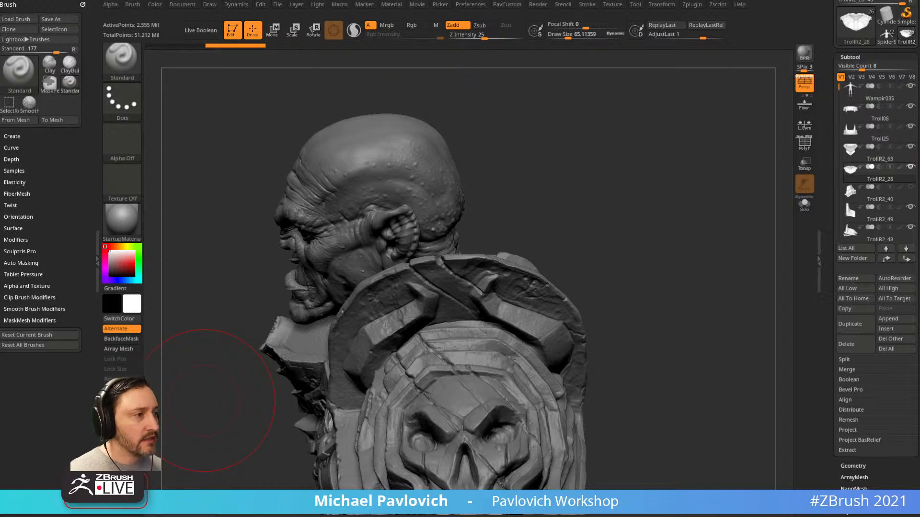
pyautogui.moveTo(646, 208)
pyautogui.mouseDown()
pyautogui.moveTo(680, 195)
pyautogui.moveTo(659, 189)
pyautogui.moveTo(664, 234)
pyautogui.moveTo(733, 149)
pyautogui.moveTo(683, 168)
pyautogui.mouseUp()
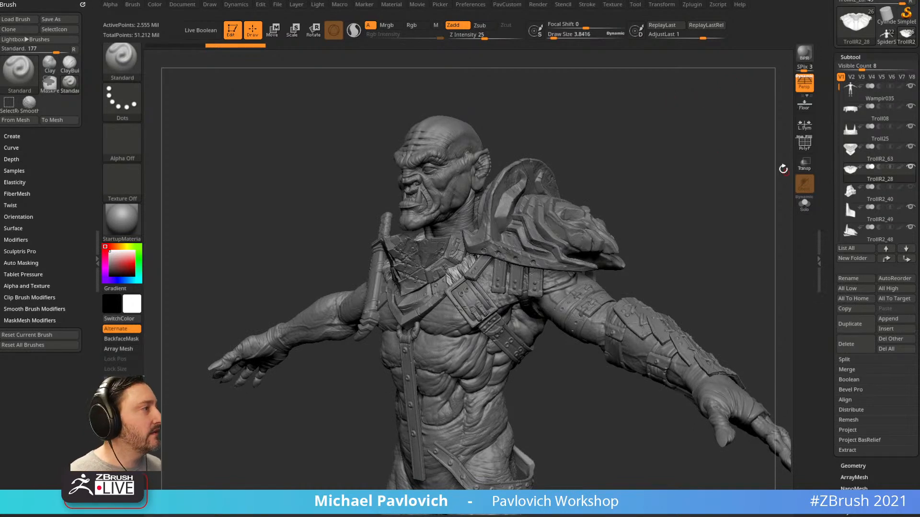
pyautogui.moveTo(670, 234); pyautogui.dragTo(723, 236)
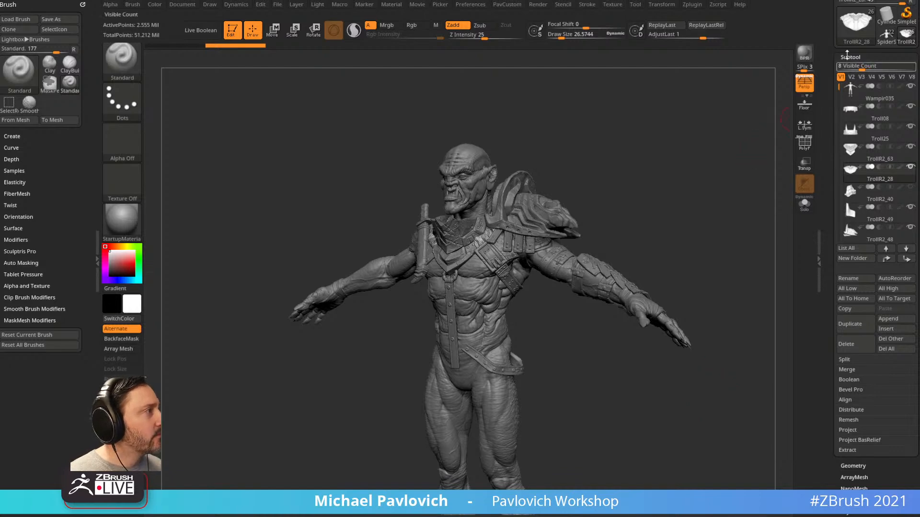
# Switch back to the spider shaman model and set the brush draw size to about 8.5
pyautogui.click(886, 36)
pyautogui.moveTo(729, 242)
pyautogui.mouseDown()
pyautogui.moveTo(733, 106)
pyautogui.moveTo(714, 251)
pyautogui.moveTo(725, 189)
pyautogui.moveTo(700, 207)
pyautogui.moveTo(733, 232)
pyautogui.mouseUp()
pyautogui.press('s')
pyautogui.click(700, 188)
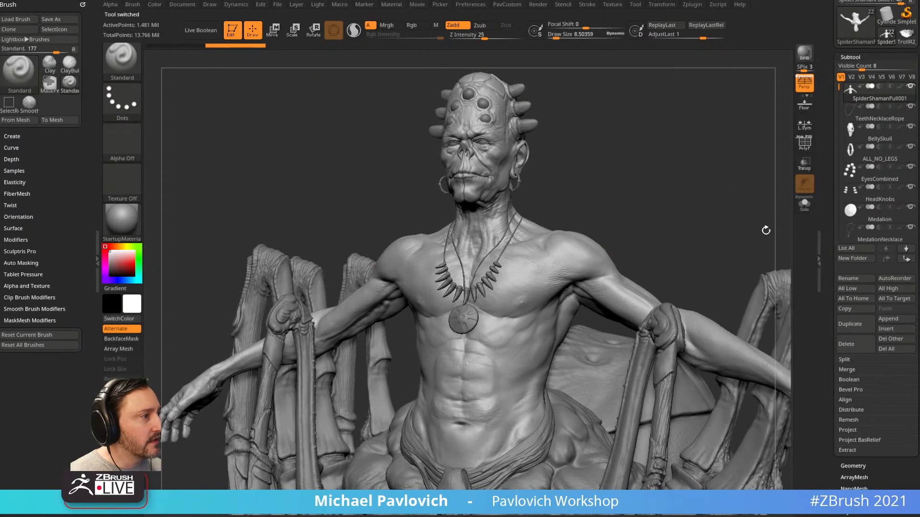
# Isolate the shaman's body subtool with Solo and lower it to subdivision level 3
pyautogui.moveTo(826, 259); pyautogui.dragTo(824, 179)
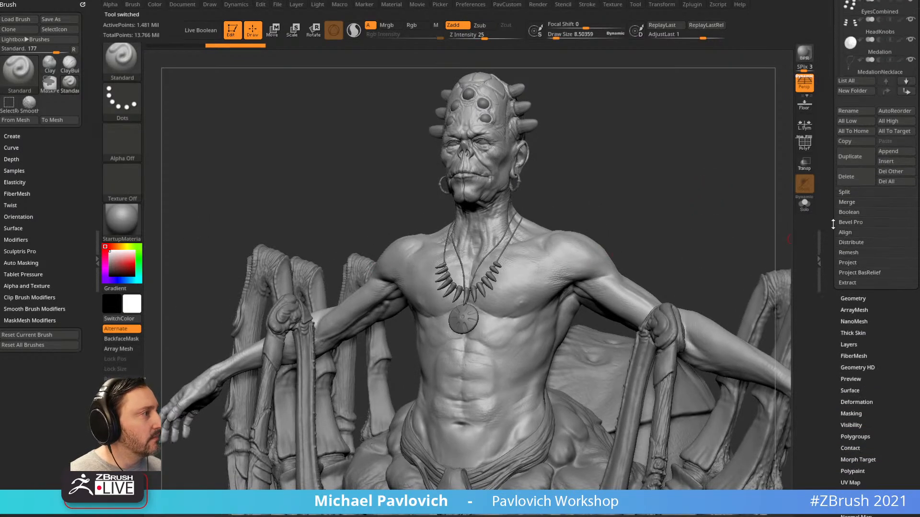
pyautogui.keyDown('shift'); pyautogui.click(849, 297); pyautogui.keyUp('shift')
pyautogui.moveTo(832, 301)
pyautogui.mouseDown()
pyautogui.moveTo(832, 242)
pyautogui.moveTo(856, 261)
pyautogui.mouseUp()
pyautogui.click(805, 205)
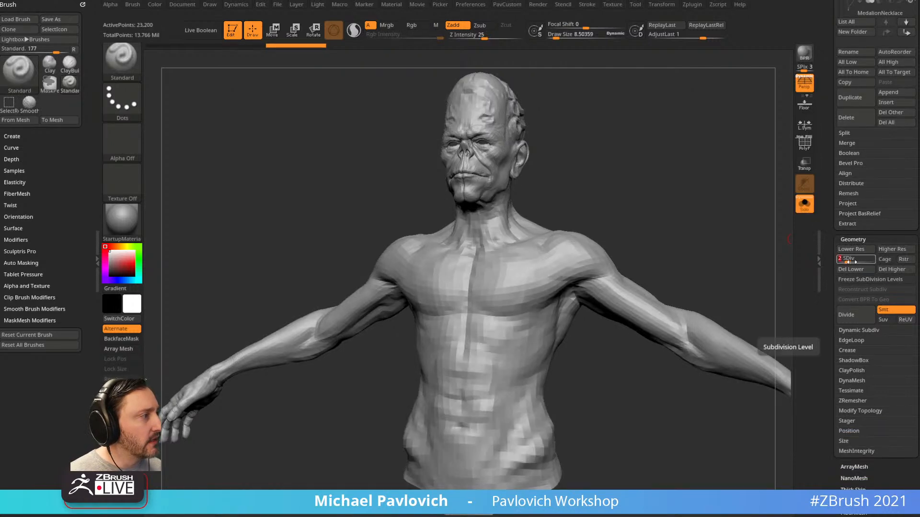
pyautogui.keyDown('alt'); pyautogui.moveTo(701, 210); pyautogui.dragTo(710, 145); pyautogui.keyUp('alt')
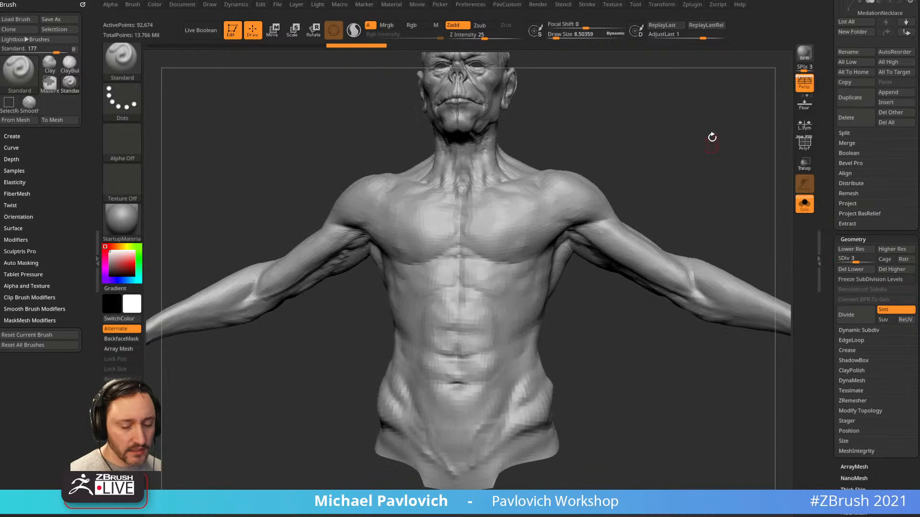
# Carve creases around the mouth and chin with the Dam_Standard brush
pyautogui.press('b')
pyautogui.press('d')
pyautogui.press('s')
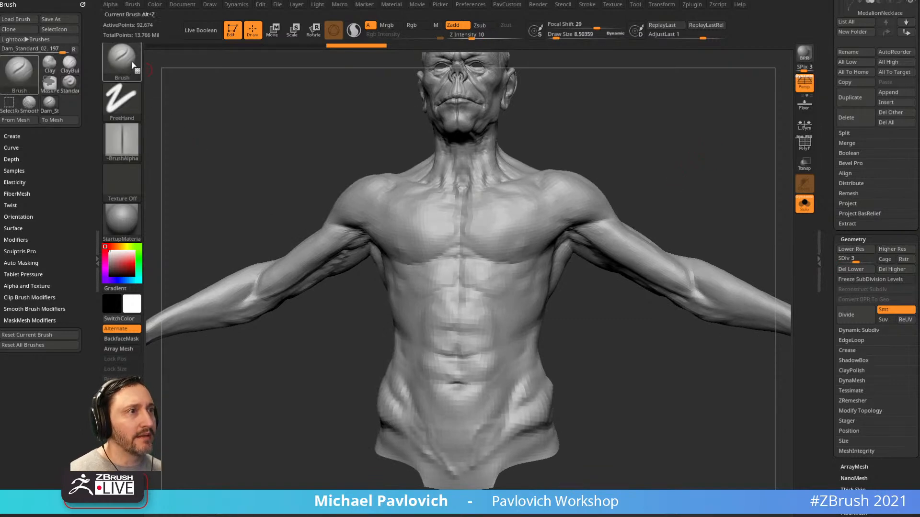
pyautogui.moveTo(617, 163)
pyautogui.keyDown('alt'); pyautogui.mouseDown()
pyautogui.moveTo(673, 123)
pyautogui.moveTo(685, 230)
pyautogui.moveTo(698, 246)
pyautogui.moveTo(714, 334)
pyautogui.mouseUp(); pyautogui.keyUp('alt')
pyautogui.press('s')
pyautogui.moveTo(444, 257)
pyautogui.mouseDown()
pyautogui.moveTo(460, 257)
pyautogui.moveTo(432, 257)
pyautogui.moveTo(458, 275)
pyautogui.mouseUp()
pyautogui.moveTo(640, 278); pyautogui.dragTo(675, 238)
pyautogui.moveTo(504, 268); pyautogui.dragTo(479, 281)
pyautogui.moveTo(640, 250)
pyautogui.mouseDown()
pyautogui.moveTo(653, 237)
pyautogui.moveTo(610, 249)
pyautogui.mouseUp()
# Sculpt volume around the mouth, chin and cheek with the Standard brush
pyautogui.press('b')
pyautogui.press('s')
pyautogui.press('t')
pyautogui.moveTo(491, 290)
pyautogui.mouseDown()
pyautogui.moveTo(467, 289)
pyautogui.moveTo(496, 285)
pyautogui.mouseUp()
pyautogui.moveTo(647, 246)
pyautogui.mouseDown()
pyautogui.moveTo(698, 240)
pyautogui.moveTo(608, 249)
pyautogui.mouseUp()
pyautogui.moveTo(510, 273); pyautogui.dragTo(475, 277)
pyautogui.moveTo(403, 320)
pyautogui.mouseDown()
pyautogui.moveTo(630, 246)
pyautogui.moveTo(557, 229)
pyautogui.mouseUp()
pyautogui.moveTo(562, 259)
pyautogui.mouseDown()
pyautogui.moveTo(589, 257)
pyautogui.moveTo(527, 246)
pyautogui.mouseUp()
# Shape the vertical cleft down the chin with fine Standard brush strokes, reducing the draw size from about 2.6 to 1.7
pyautogui.press('s')
pyautogui.moveTo(471, 295); pyautogui.dragTo(469, 295)
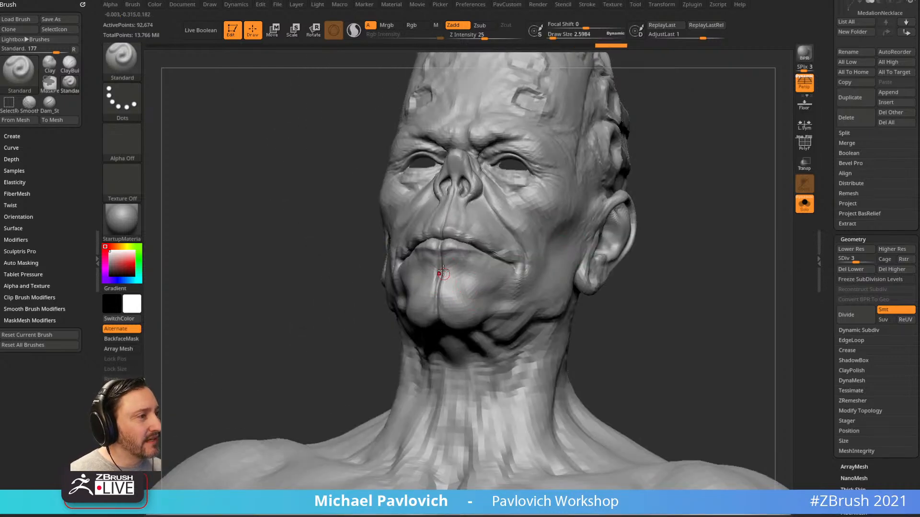
pyautogui.moveTo(443, 315); pyautogui.dragTo(442, 322)
pyautogui.moveTo(634, 293); pyautogui.dragTo(670, 273)
pyautogui.press('s')
pyautogui.click(452, 305)
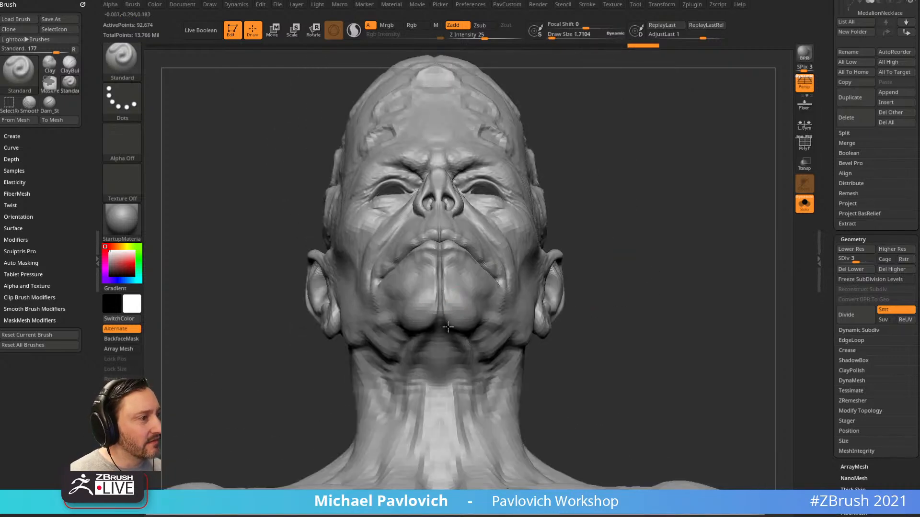
# Refine the centre line between the nose and upper lip with the Standard brush at a draw size of about 1.7
pyautogui.moveTo(601, 198); pyautogui.dragTo(567, 220)
pyautogui.press('s')
pyautogui.click(466, 245)
pyautogui.moveTo(453, 182); pyautogui.dragTo(451, 191)
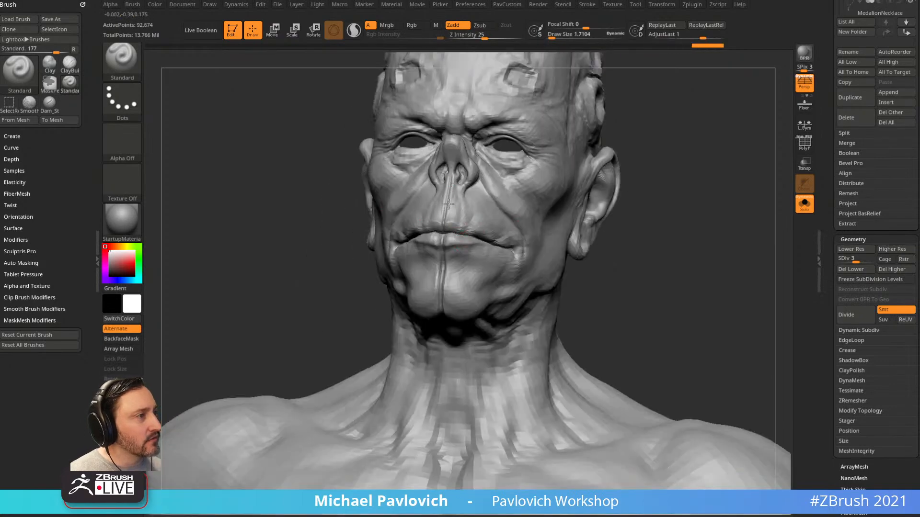
# Build up the side of the chin and jaw with the Standard brush at a draw size of 5.44
pyautogui.moveTo(653, 207)
pyautogui.mouseDown()
pyautogui.moveTo(665, 185)
pyautogui.moveTo(643, 211)
pyautogui.moveTo(698, 238)
pyautogui.moveTo(685, 245)
pyautogui.moveTo(702, 232)
pyautogui.moveTo(445, 300)
pyautogui.mouseUp()
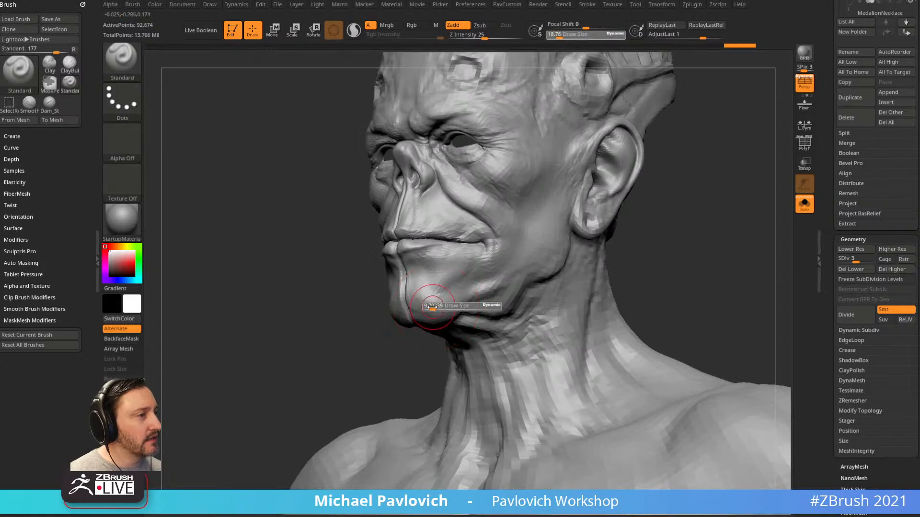
pyautogui.moveTo(605, 260); pyautogui.dragTo(519, 283)
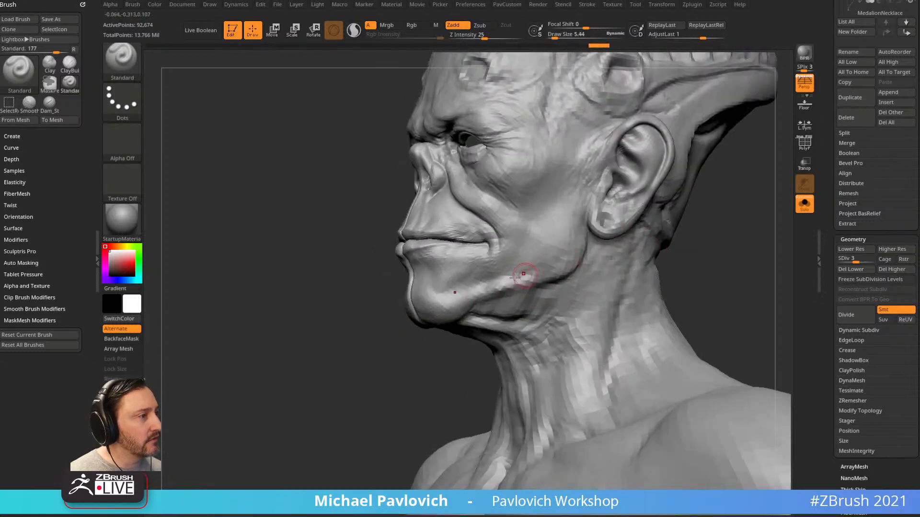
pyautogui.moveTo(716, 261); pyautogui.dragTo(665, 264)
# Build up the chin, jaw and cheek with the Clay brush at a draw size of about 8.5
pyautogui.press('b')
pyautogui.press('c')
pyautogui.press('l')
pyautogui.moveTo(441, 294)
pyautogui.mouseDown()
pyautogui.moveTo(466, 291)
pyautogui.moveTo(449, 297)
pyautogui.mouseUp()
pyautogui.press('s')
pyautogui.moveTo(603, 245)
pyautogui.mouseDown()
pyautogui.moveTo(478, 300)
pyautogui.moveTo(465, 292)
pyautogui.mouseUp()
pyautogui.moveTo(678, 265); pyautogui.dragTo(704, 253)
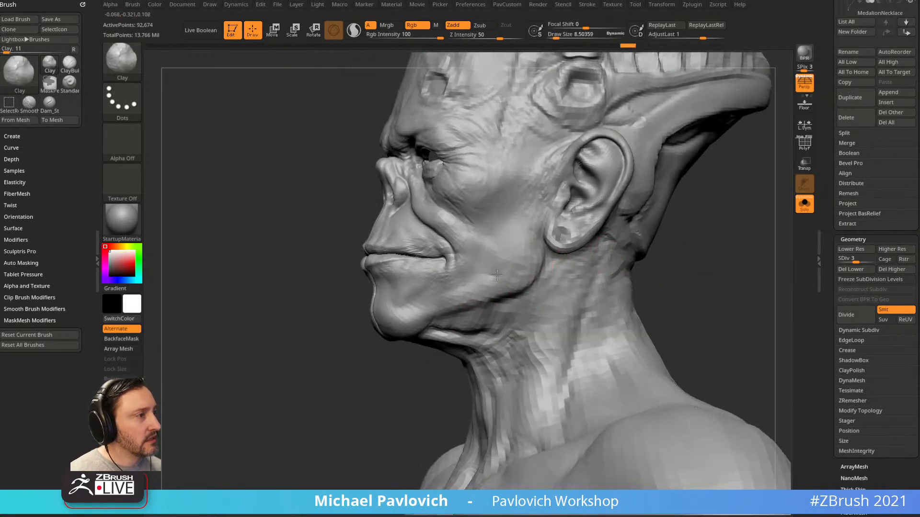
pyautogui.moveTo(529, 243); pyautogui.dragTo(533, 239)
# Define the jawline and the folds beneath it with Clay brush strokes toward the neck
pyautogui.moveTo(670, 269)
pyautogui.mouseDown()
pyautogui.moveTo(739, 279)
pyautogui.moveTo(679, 269)
pyautogui.moveTo(656, 275)
pyautogui.mouseUp()
pyautogui.moveTo(444, 352); pyautogui.dragTo(462, 333)
pyautogui.moveTo(515, 316); pyautogui.dragTo(537, 306)
pyautogui.moveTo(446, 366); pyautogui.dragTo(457, 354)
pyautogui.moveTo(474, 314)
pyautogui.mouseDown()
pyautogui.moveTo(508, 295)
pyautogui.moveTo(507, 279)
pyautogui.moveTo(548, 249)
pyautogui.mouseUp()
pyautogui.moveTo(450, 346); pyautogui.dragTo(472, 311)
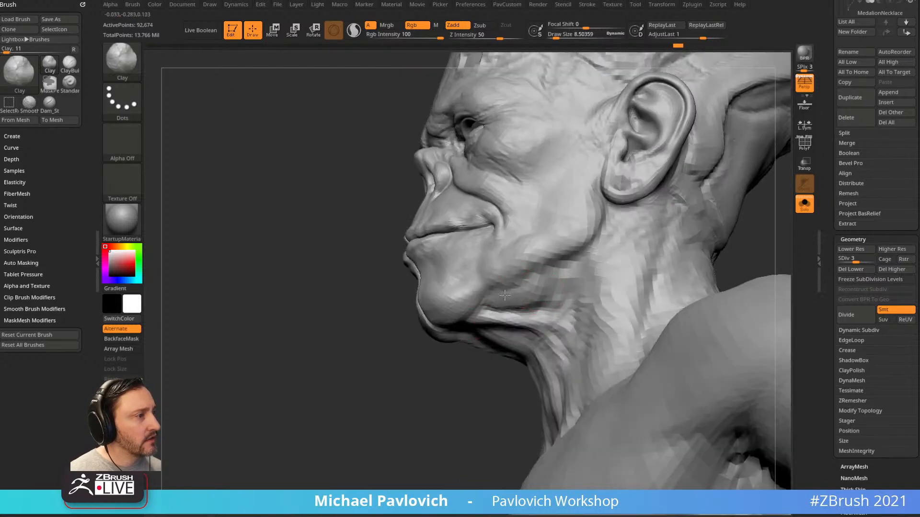
pyautogui.moveTo(535, 292); pyautogui.dragTo(512, 285)
# Sculpt the underside of the chin with the Standard brush
pyautogui.moveTo(500, 280); pyautogui.dragTo(488, 308, button='right')
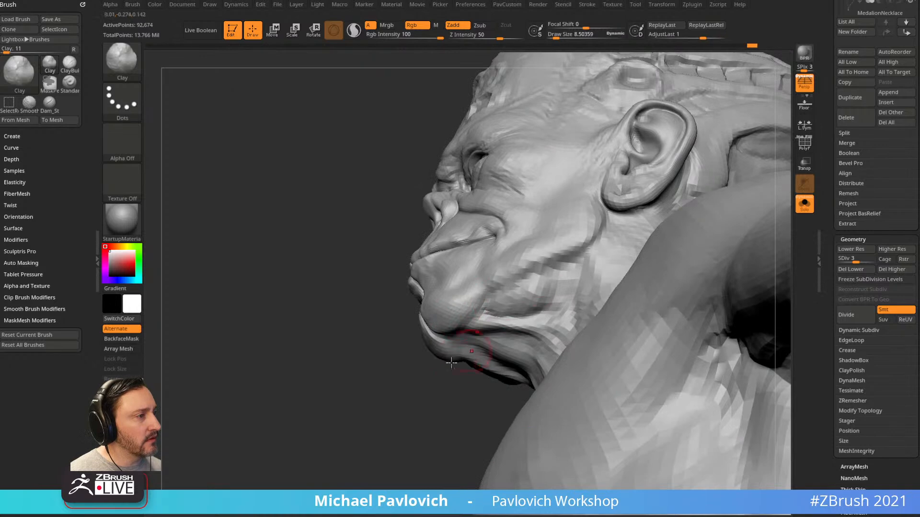
pyautogui.moveTo(469, 351); pyautogui.dragTo(525, 317, button='right')
pyautogui.press('b')
pyautogui.press('s')
pyautogui.press('t')
pyautogui.moveTo(481, 326)
pyautogui.mouseDown()
pyautogui.moveTo(553, 350)
pyautogui.moveTo(560, 371)
pyautogui.mouseUp()
# Add volume beneath the chin toward the neck with the ClayBuildup brush
pyautogui.moveTo(560, 372)
pyautogui.mouseDown(button='right')
pyautogui.moveTo(431, 411)
pyautogui.moveTo(610, 179)
pyautogui.mouseUp(button='right')
pyautogui.press('b')
pyautogui.press('c')
pyautogui.press('b')
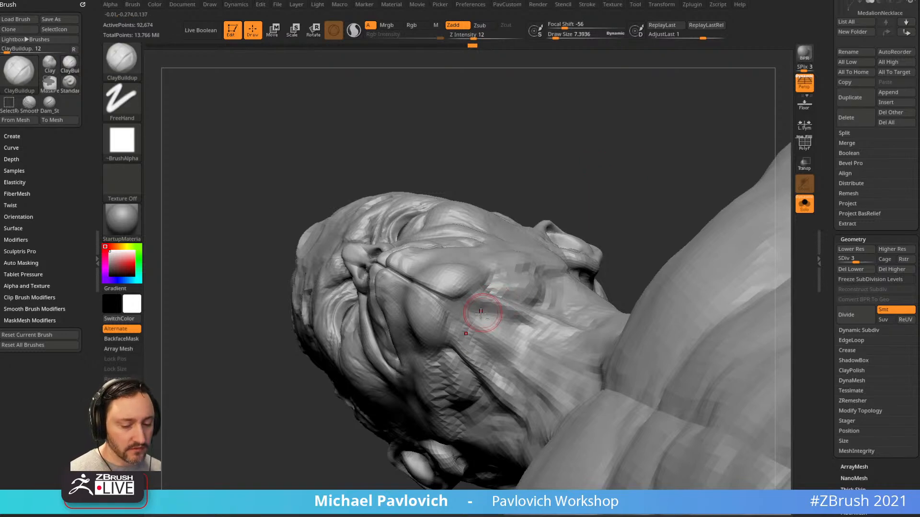
pyautogui.moveTo(477, 323); pyautogui.dragTo(527, 360)
# Carve the creases beneath the eyes with the Dam_Standard brush
pyautogui.moveTo(527, 359)
pyautogui.mouseDown(button='right')
pyautogui.moveTo(627, 197)
pyautogui.moveTo(710, 178)
pyautogui.moveTo(741, 187)
pyautogui.moveTo(709, 228)
pyautogui.moveTo(701, 163)
pyautogui.moveTo(667, 199)
pyautogui.mouseUp(button='right')
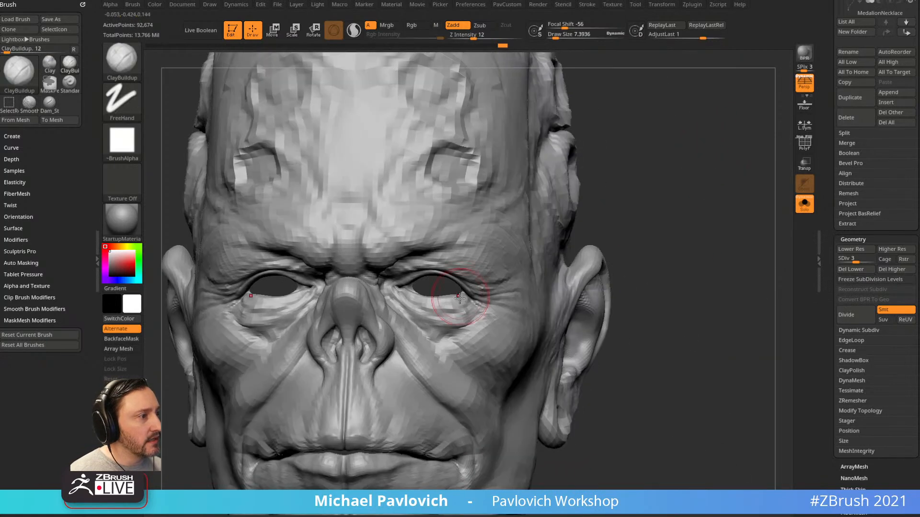
pyautogui.press('b')
pyautogui.press('d')
pyautogui.press('s')
pyautogui.moveTo(392, 303)
pyautogui.mouseDown()
pyautogui.moveTo(422, 329)
pyautogui.moveTo(447, 336)
pyautogui.mouseUp()
pyautogui.keyDown('ctrl'); pyautogui.moveTo(659, 245); pyautogui.dragTo(571, 230, button='right'); pyautogui.keyUp('ctrl')
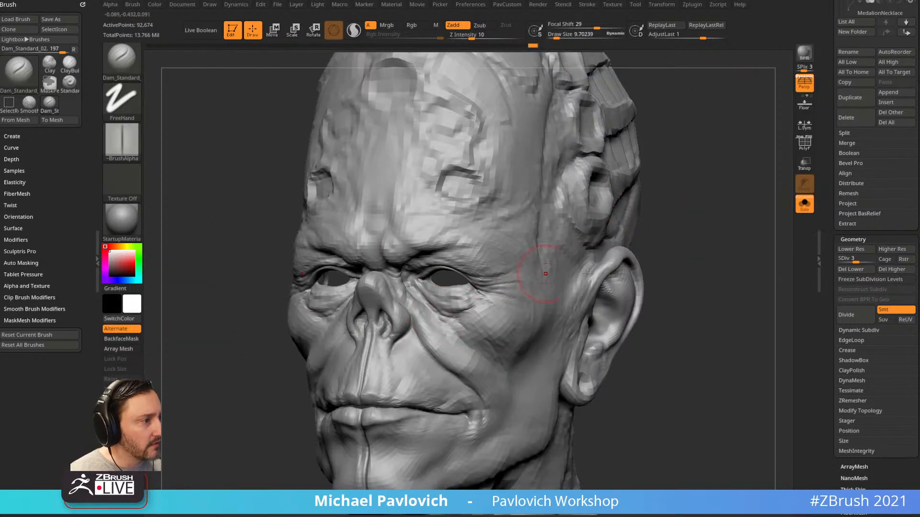
# Carve wrinkles and creases below the eyes and across the cheeks with the Dam_Standard brush
pyautogui.keyDown('alt'); pyautogui.moveTo(546, 273); pyautogui.dragTo(556, 229, button='right'); pyautogui.keyUp('alt')
pyautogui.moveTo(432, 292)
pyautogui.mouseDown()
pyautogui.moveTo(475, 333)
pyautogui.moveTo(485, 357)
pyautogui.mouseUp()
pyautogui.moveTo(447, 317); pyautogui.dragTo(488, 353)
pyautogui.moveTo(638, 346); pyautogui.dragTo(523, 304, button='right')
pyautogui.moveTo(480, 349); pyautogui.dragTo(475, 358)
pyautogui.moveTo(669, 312); pyautogui.dragTo(771, 309, button='right')
pyautogui.press('s')
pyautogui.moveTo(390, 319); pyautogui.dragTo(376, 331)
# Build up the skin folds around the eyes and cheeks with the ClayBuildup brush at a small draw size
pyautogui.moveTo(643, 278); pyautogui.dragTo(685, 273, button='right')
pyautogui.press('b')
pyautogui.press('c')
pyautogui.press('b')
pyautogui.press('s')
pyautogui.moveTo(395, 293)
pyautogui.mouseDown()
pyautogui.moveTo(377, 313)
pyautogui.moveTo(381, 337)
pyautogui.moveTo(418, 341)
pyautogui.mouseUp()
pyautogui.moveTo(597, 274); pyautogui.dragTo(628, 271)
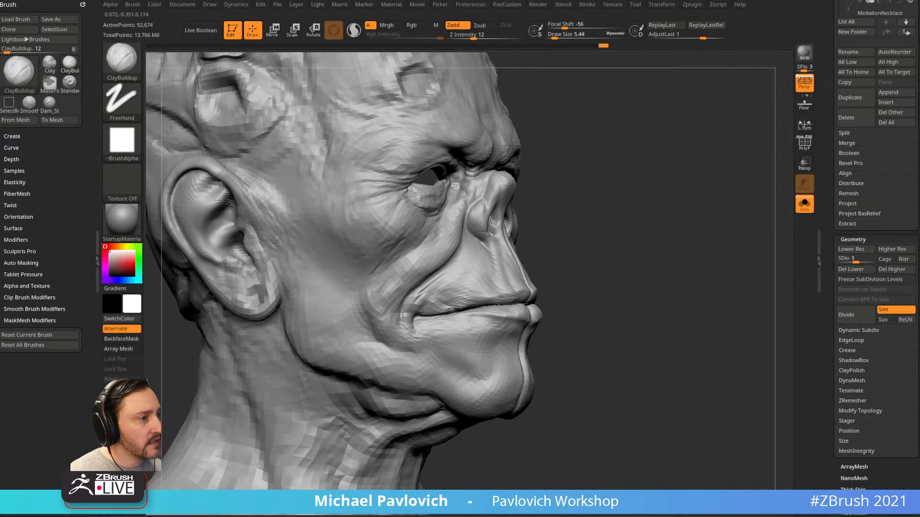
pyautogui.moveTo(593, 219); pyautogui.dragTo(536, 224)
pyautogui.moveTo(682, 263); pyautogui.dragTo(462, 316)
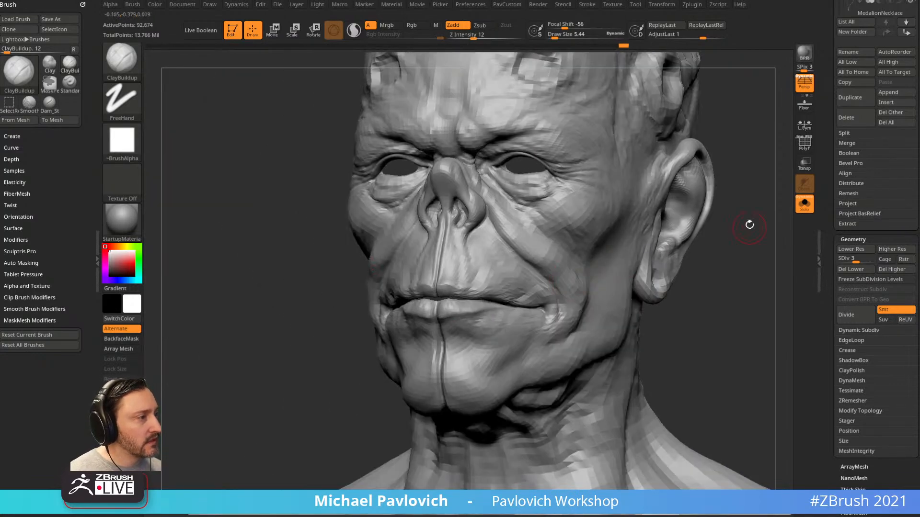
pyautogui.moveTo(746, 229); pyautogui.dragTo(627, 227)
pyautogui.moveTo(601, 266)
pyautogui.mouseDown(button='right')
pyautogui.moveTo(718, 273)
pyautogui.moveTo(458, 277)
pyautogui.mouseUp(button='right')
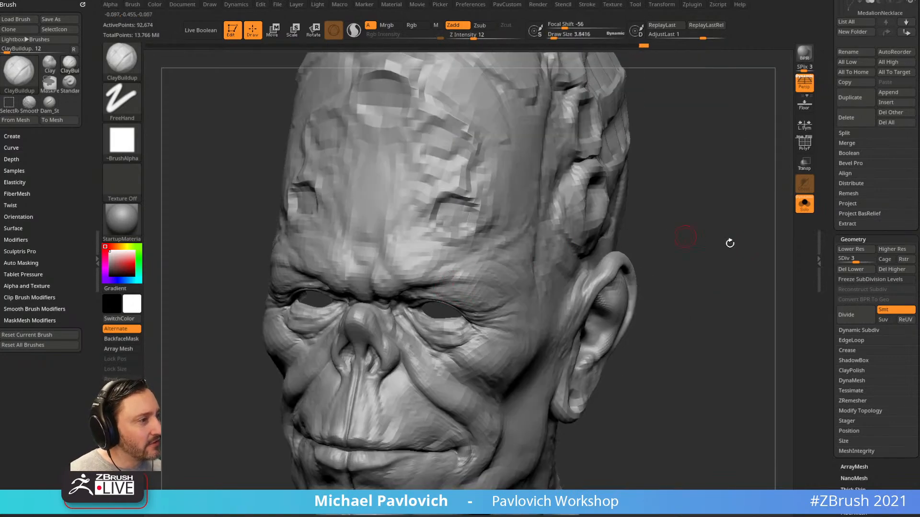
pyautogui.moveTo(701, 238); pyautogui.dragTo(447, 245)
# Select the Standard brush and raise the body's subdivision level to 5
pyautogui.keyDown('alt'); pyautogui.moveTo(671, 245); pyautogui.dragTo(750, 205); pyautogui.keyUp('alt')
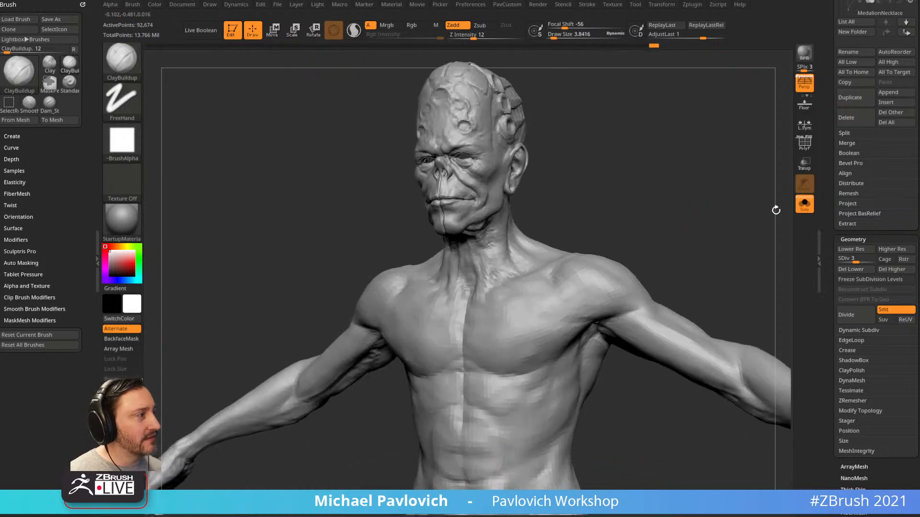
pyautogui.moveTo(666, 211); pyautogui.dragTo(714, 201)
pyautogui.keyDown('alt'); pyautogui.moveTo(692, 160); pyautogui.dragTo(686, 230); pyautogui.keyUp('alt')
pyautogui.moveTo(685, 230); pyautogui.dragTo(626, 240)
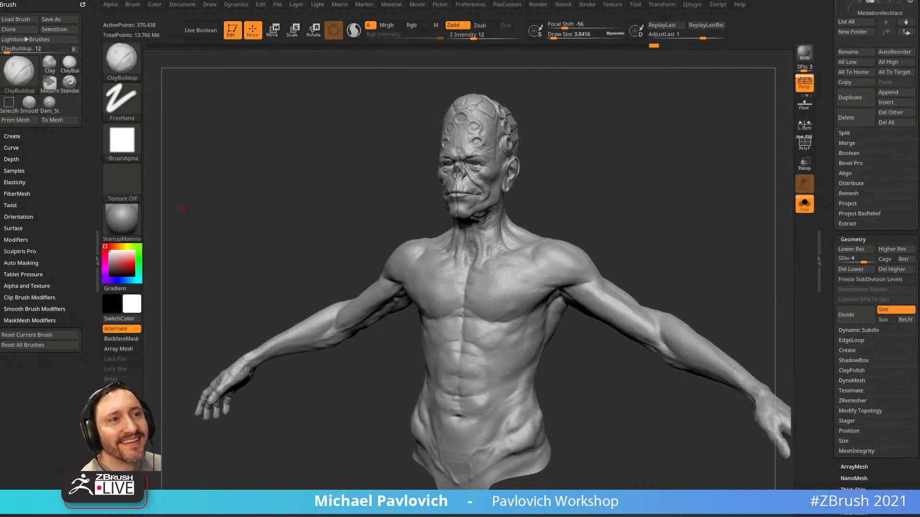
pyautogui.moveTo(566, 174)
pyautogui.mouseDown()
pyautogui.moveTo(618, 173)
pyautogui.moveTo(653, 236)
pyautogui.moveTo(648, 212)
pyautogui.moveTo(708, 270)
pyautogui.moveTo(702, 250)
pyautogui.moveTo(657, 247)
pyautogui.mouseUp()
pyautogui.press('s')
pyautogui.press('b')
pyautogui.press('s')
pyautogui.press('t')
pyautogui.press('s')
pyautogui.moveTo(659, 247)
pyautogui.keyDown('alt'); pyautogui.mouseDown()
pyautogui.moveTo(668, 286)
pyautogui.moveTo(659, 263)
pyautogui.mouseUp(); pyautogui.keyUp('alt')
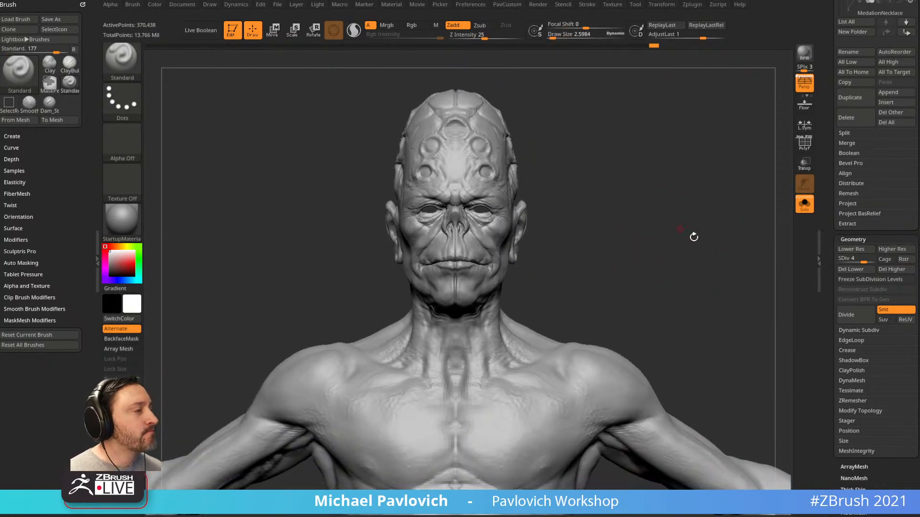
pyautogui.moveTo(867, 261); pyautogui.dragTo(877, 261)
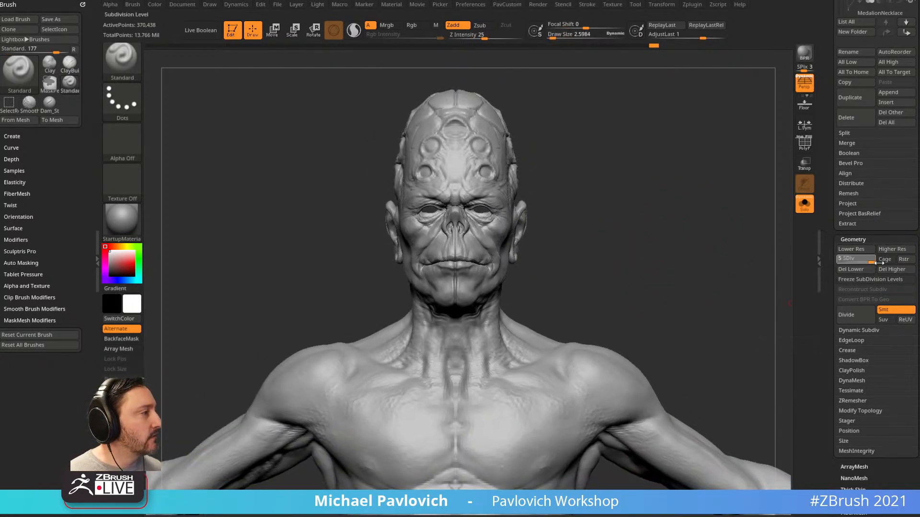
# Delete all subtools of the troll tool, accepting the non-undoable operation, and return to the spider shaman tool
pyautogui.moveTo(828, 158); pyautogui.dragTo(833, 297)
pyautogui.click(904, 125)
pyautogui.moveTo(829, 192); pyautogui.dragTo(832, 19)
pyautogui.click(880, 268)
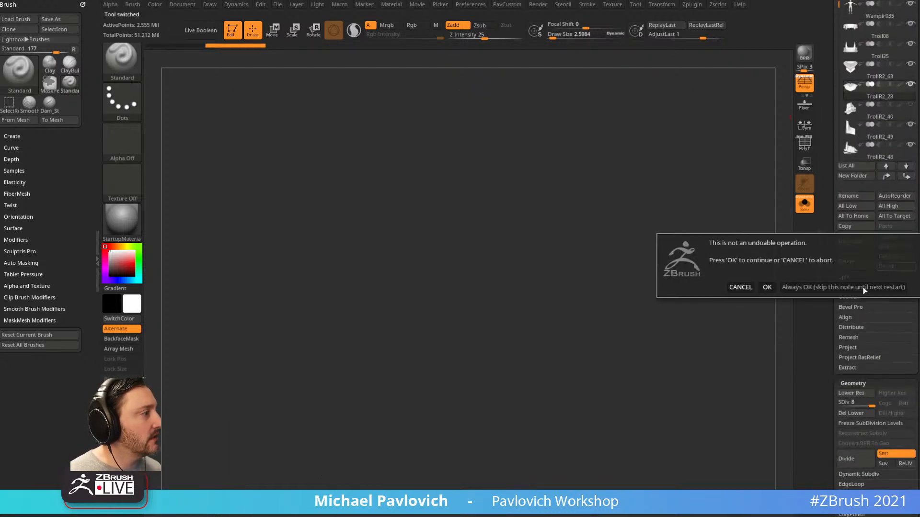
pyautogui.click(832, 287)
pyautogui.click(885, 126)
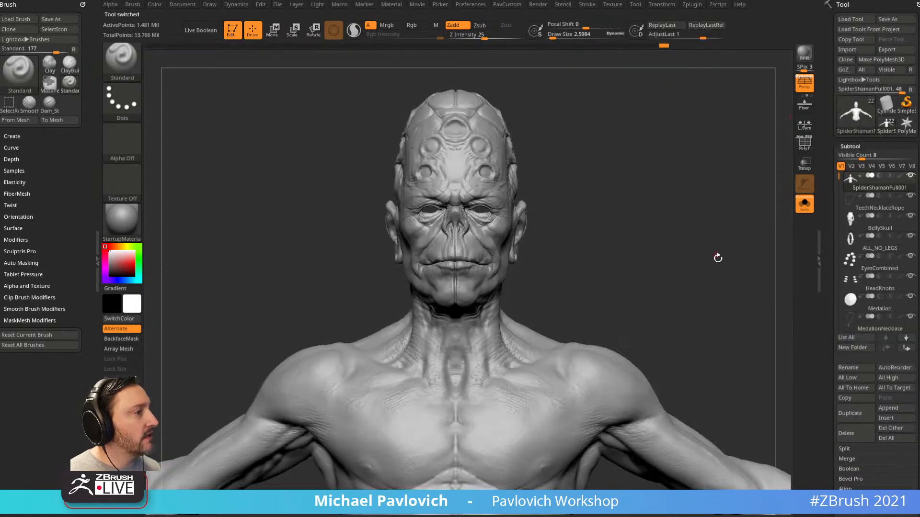
# Freeze the subdivision levels of the SpiderShamanFull001 body and display its polyframe
pyautogui.keyDown('shift'); pyautogui.moveTo(717, 255); pyautogui.dragTo(752, 257); pyautogui.keyUp('shift')
pyautogui.moveTo(829, 270); pyautogui.dragTo(831, 30)
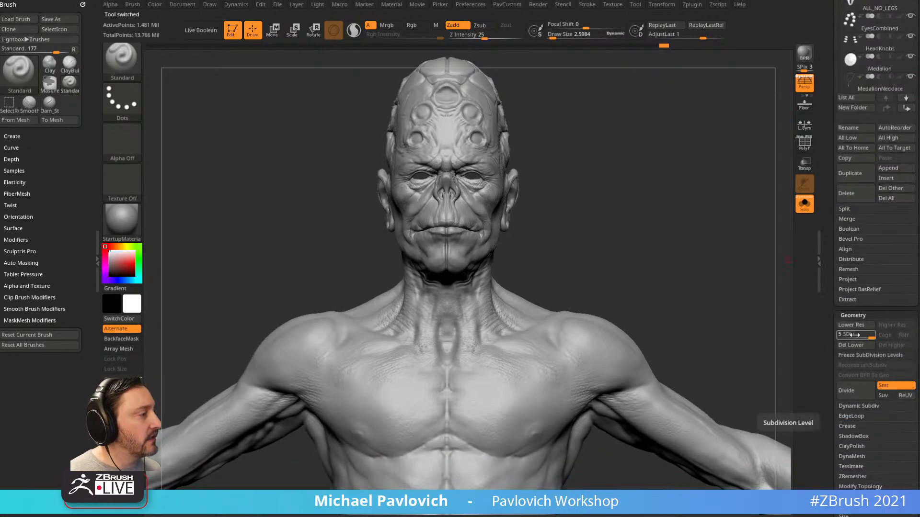
pyautogui.click(858, 356)
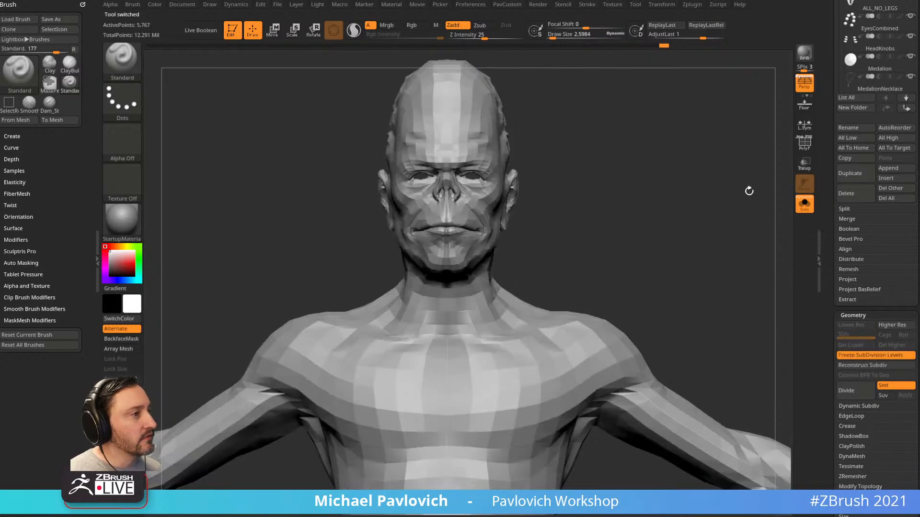
pyautogui.click(805, 146)
# Cap the open hole at the bottom of the torso with the ZModeler Close edge action
pyautogui.keyDown('alt'); pyautogui.moveTo(688, 193); pyautogui.dragTo(621, 233); pyautogui.keyUp('alt')
pyautogui.moveTo(691, 225)
pyautogui.mouseDown()
pyautogui.moveTo(680, 184)
pyautogui.moveTo(690, 225)
pyautogui.moveTo(725, 206)
pyautogui.moveTo(634, 123)
pyautogui.moveTo(628, 314)
pyautogui.moveTo(704, 304)
pyautogui.moveTo(653, 144)
pyautogui.mouseUp()
pyautogui.press('b')
pyautogui.press('z')
pyautogui.press('m')
pyautogui.press('space')
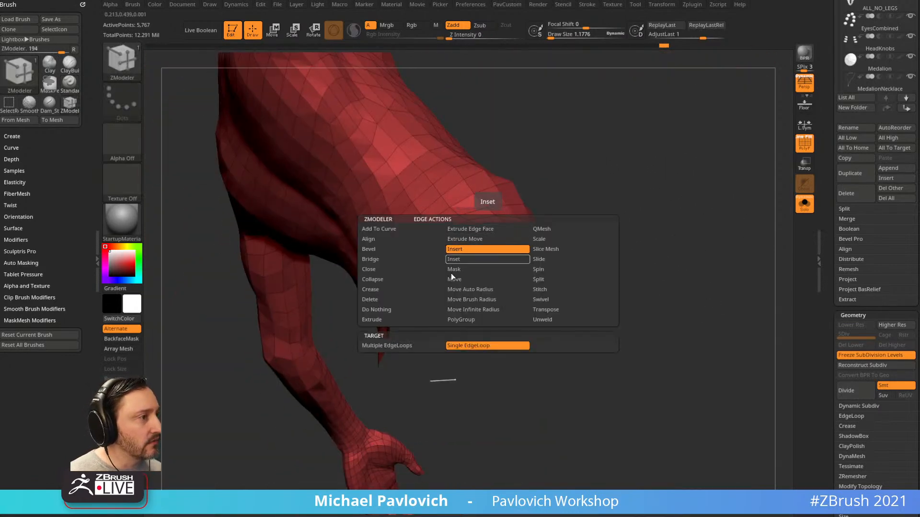
pyautogui.click(369, 269)
pyautogui.click(458, 345)
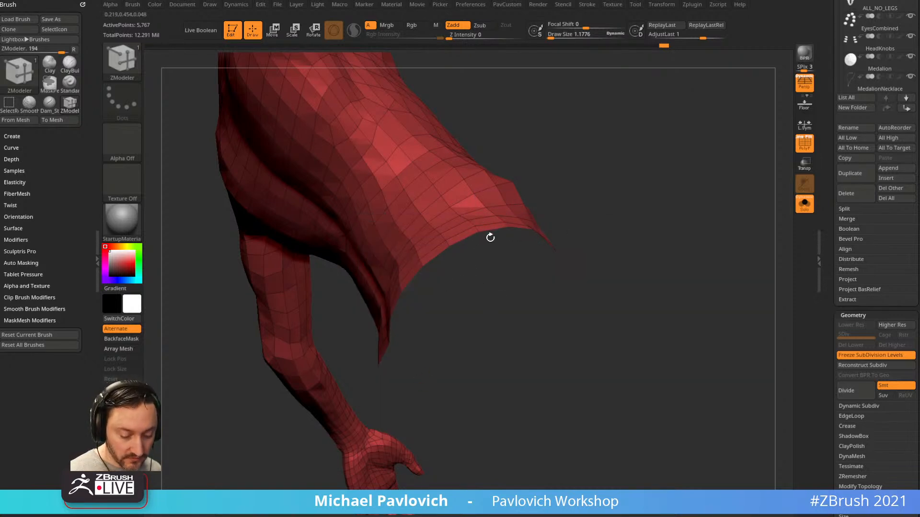
pyautogui.click(466, 243)
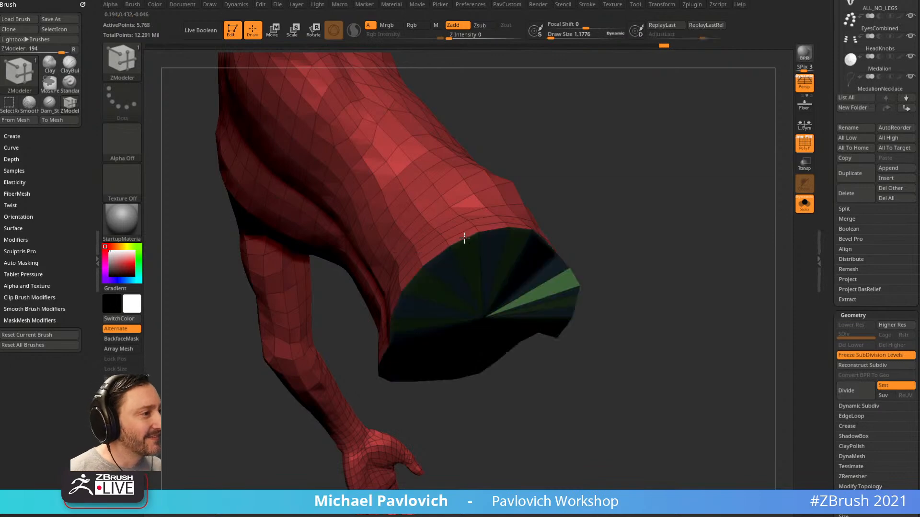
# Isolate the new torso cap, assign it a single polygroup and show the whole body again
pyautogui.moveTo(469, 242); pyautogui.dragTo(555, 267)
pyautogui.keyDown('ctrl'); pyautogui.keyDown('shift'); pyautogui.click(478, 358); pyautogui.keyUp('shift'); pyautogui.keyUp('ctrl')
pyautogui.hotkey('ctrl', 'w')
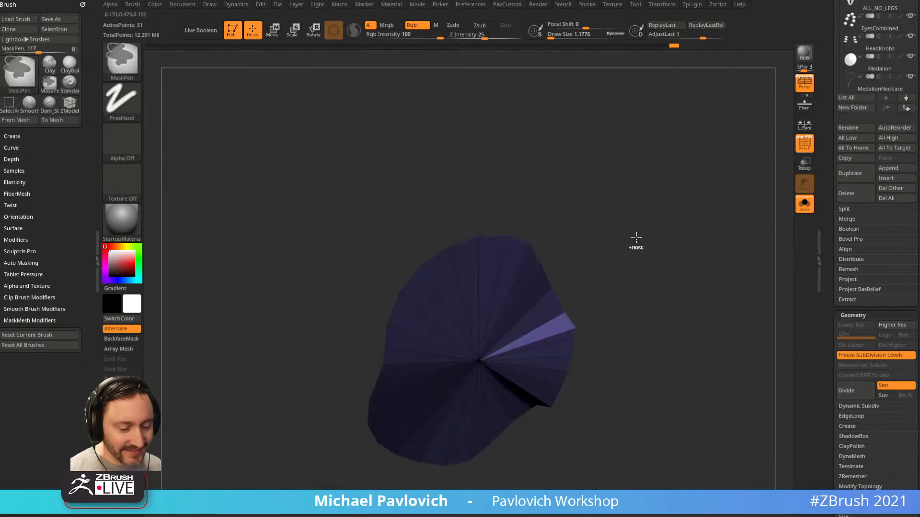
pyautogui.keyDown('ctrl'); pyautogui.keyDown('shift'); pyautogui.click(637, 240); pyautogui.keyUp('shift'); pyautogui.keyUp('ctrl')
# Close both open eye holes with the ZModeler Close edge action
pyautogui.moveTo(668, 230); pyautogui.dragTo(692, 194)
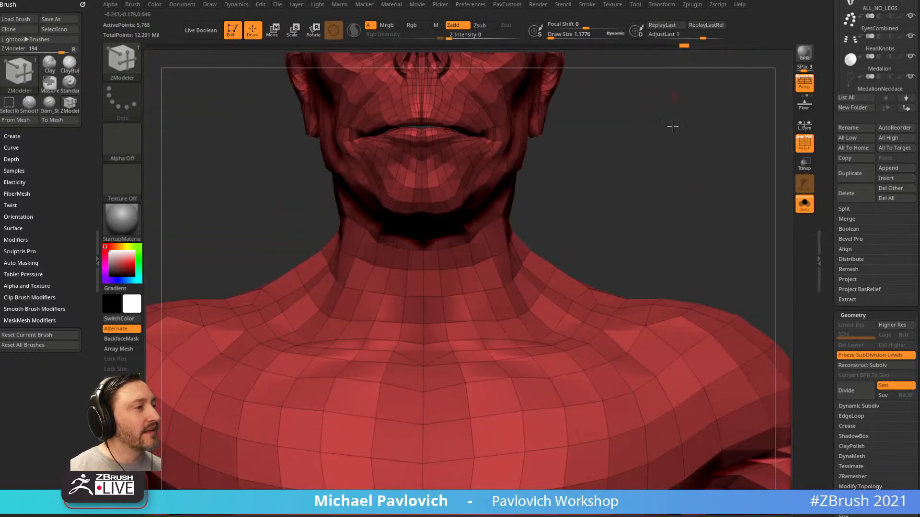
pyautogui.keyDown('alt'); pyautogui.moveTo(674, 99); pyautogui.dragTo(778, 236); pyautogui.keyUp('alt')
pyautogui.moveTo(659, 308); pyautogui.dragTo(692, 247)
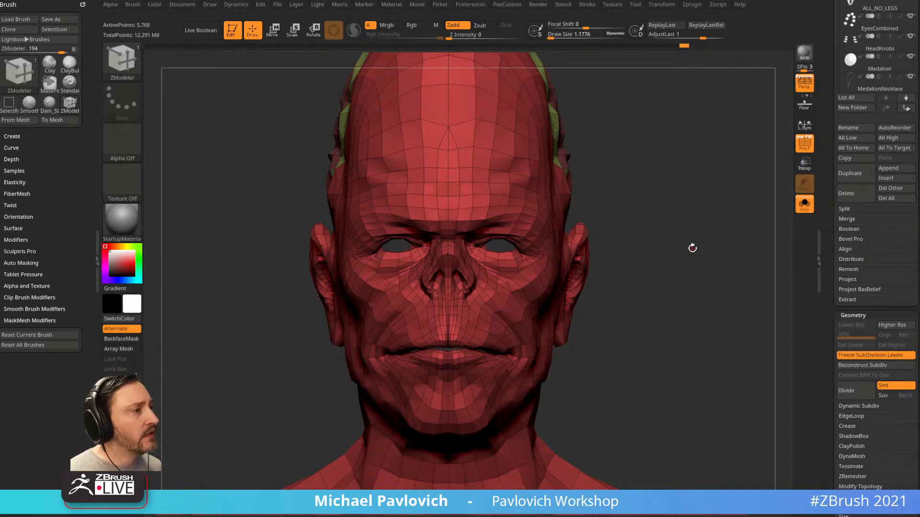
pyautogui.keyDown('alt'); pyautogui.moveTo(683, 220); pyautogui.dragTo(702, 374); pyautogui.keyUp('alt')
pyautogui.keyDown('alt'); pyautogui.moveTo(702, 373); pyautogui.dragTo(685, 317); pyautogui.keyUp('alt')
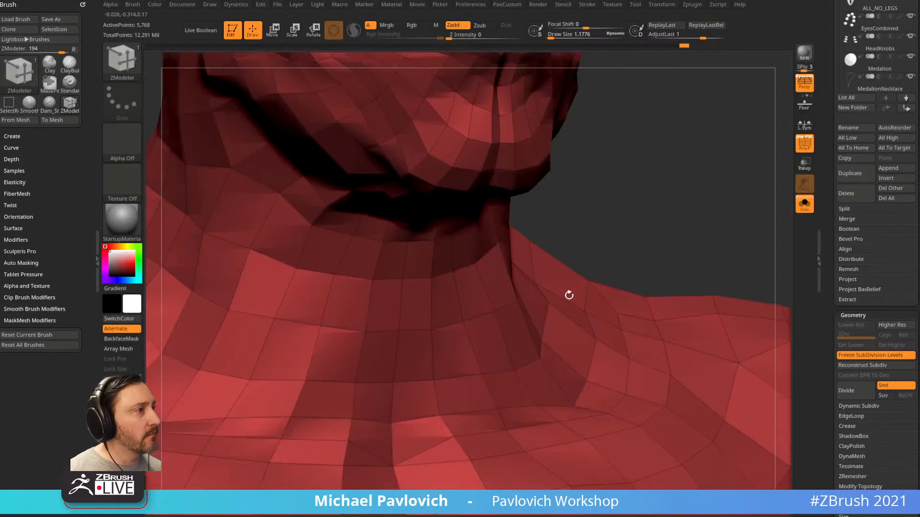
pyautogui.keyDown('alt'); pyautogui.moveTo(605, 246); pyautogui.dragTo(587, 402); pyautogui.keyUp('alt')
pyautogui.moveTo(593, 313)
pyautogui.mouseDown()
pyautogui.moveTo(631, 300)
pyautogui.moveTo(677, 225)
pyautogui.moveTo(664, 318)
pyautogui.moveTo(643, 319)
pyautogui.moveTo(655, 283)
pyautogui.moveTo(596, 299)
pyautogui.mouseUp()
pyautogui.moveTo(564, 242); pyautogui.dragTo(694, 264)
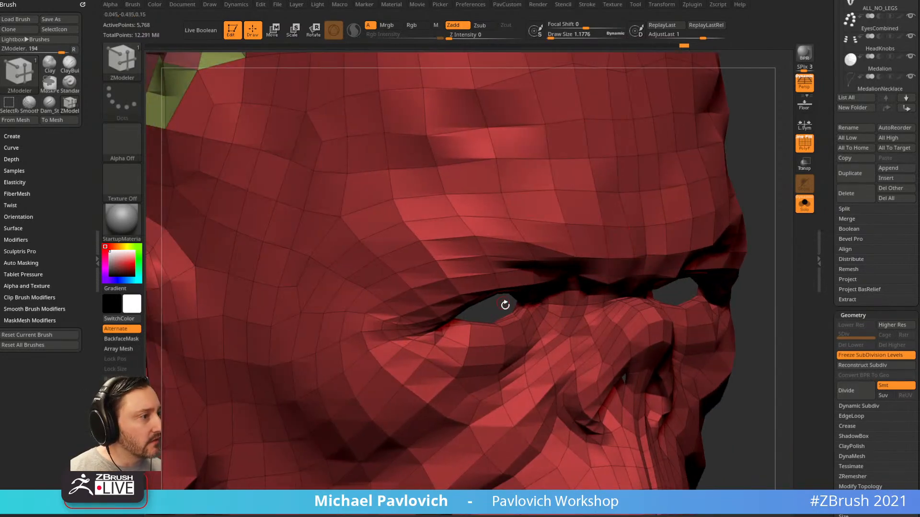
pyautogui.click(514, 306)
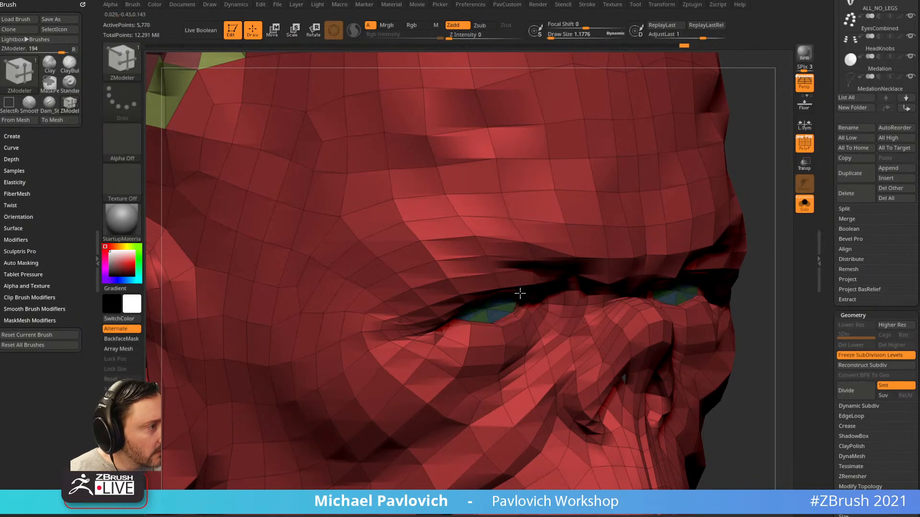
# Isolate the eye caps, merge their faces into one polygroup and unhide the rest of the body
pyautogui.moveTo(760, 282); pyautogui.dragTo(644, 277)
pyautogui.keyDown('ctrl'); pyautogui.keyDown('shift'); pyautogui.click(617, 344); pyautogui.keyUp('shift'); pyautogui.keyUp('ctrl')
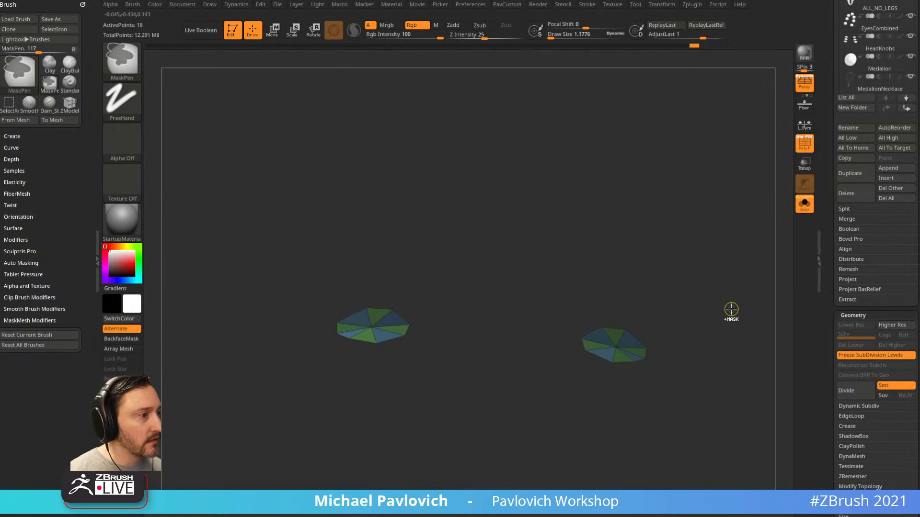
pyautogui.keyDown('ctrl'); pyautogui.moveTo(731, 271); pyautogui.dragTo(748, 320); pyautogui.keyUp('ctrl')
pyautogui.hotkey('ctrl', 'w')
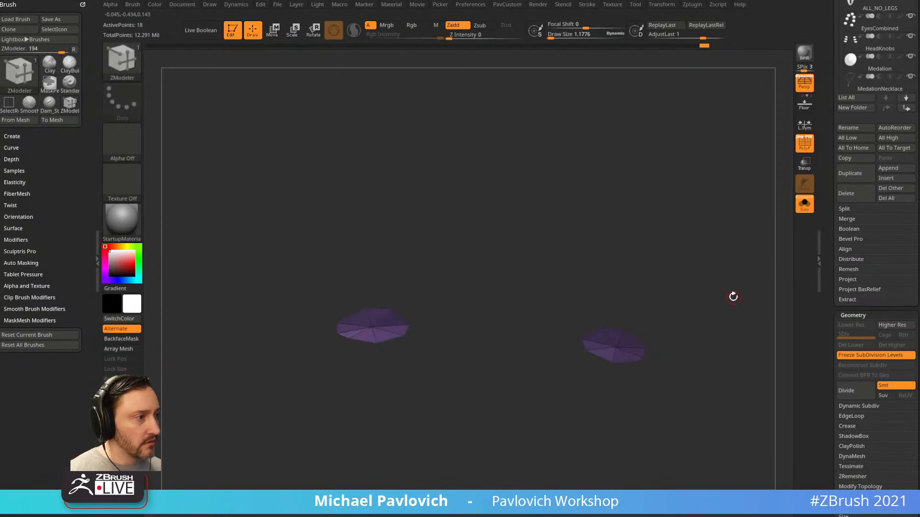
pyautogui.keyDown('ctrl'); pyautogui.keyDown('shift'); pyautogui.click(729, 289); pyautogui.keyUp('shift'); pyautogui.keyUp('ctrl')
pyautogui.keyDown('alt'); pyautogui.moveTo(730, 291); pyautogui.dragTo(702, 180); pyautogui.keyUp('alt')
pyautogui.keyDown('ctrl'); pyautogui.keyDown('shift'); pyautogui.click(540, 329); pyautogui.keyUp('shift'); pyautogui.keyUp('ctrl')
pyautogui.keyDown('alt'); pyautogui.moveTo(735, 222); pyautogui.dragTo(694, 278); pyautogui.keyUp('alt')
pyautogui.keyDown('ctrl'); pyautogui.keyDown('shift'); pyautogui.click(713, 263); pyautogui.keyUp('shift'); pyautogui.keyUp('ctrl')
pyautogui.keyDown('alt'); pyautogui.moveTo(702, 196); pyautogui.dragTo(670, 148); pyautogui.keyUp('alt')
pyautogui.keyDown('alt'); pyautogui.moveTo(769, 82); pyautogui.dragTo(664, 177); pyautogui.keyUp('alt')
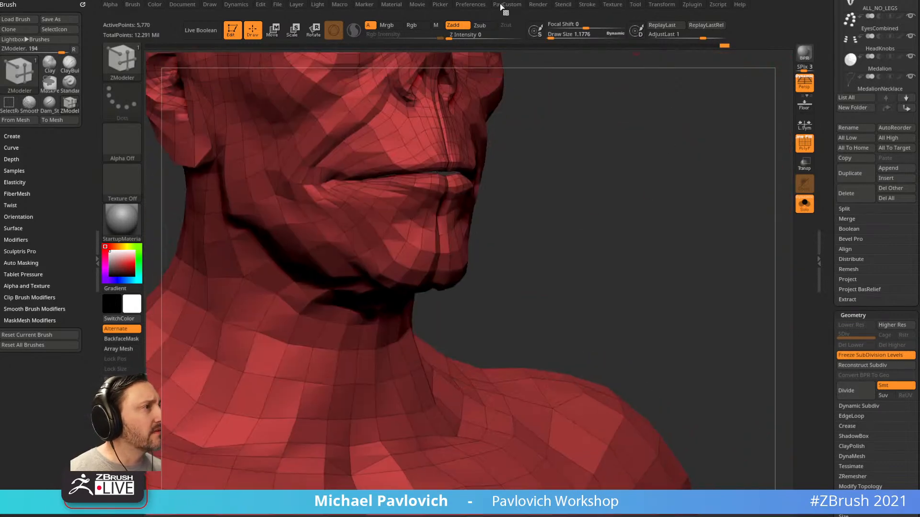
pyautogui.click(471, 4)
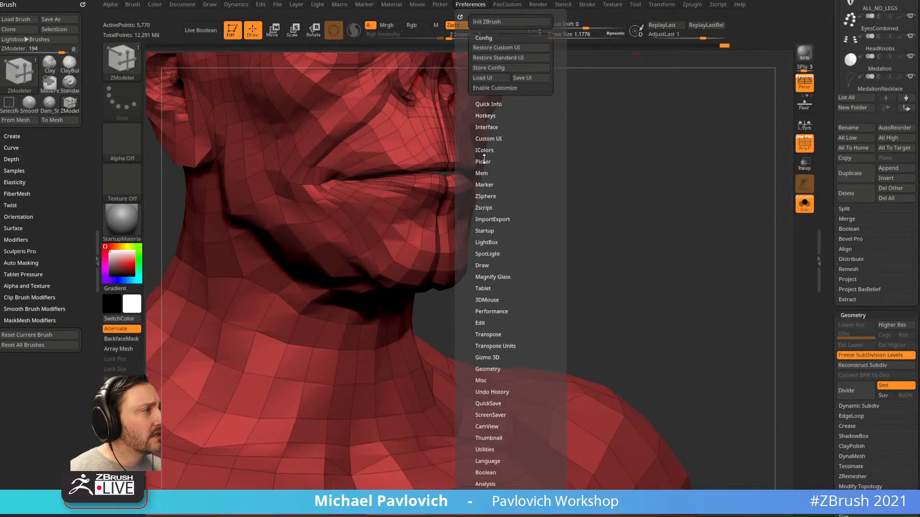
pyautogui.keyDown('alt'); pyautogui.moveTo(636, 119); pyautogui.dragTo(645, 208); pyautogui.keyUp('alt')
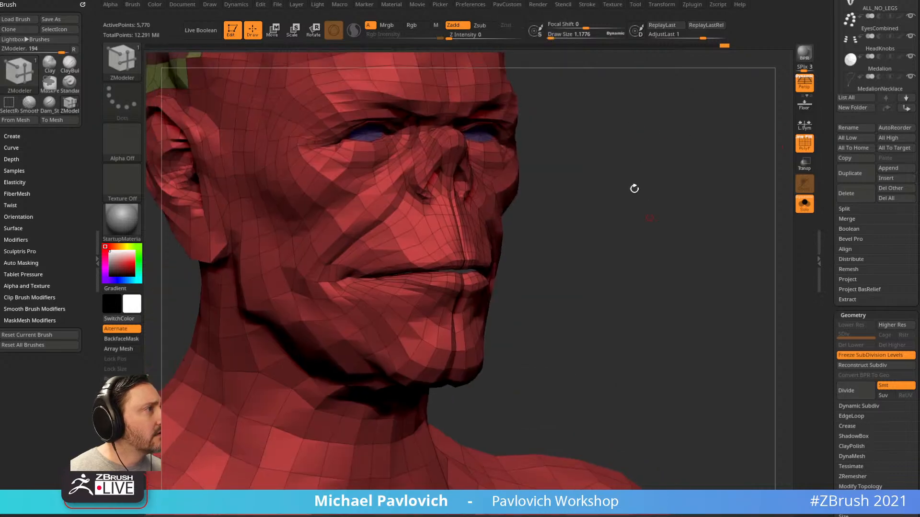
pyautogui.click(663, 5)
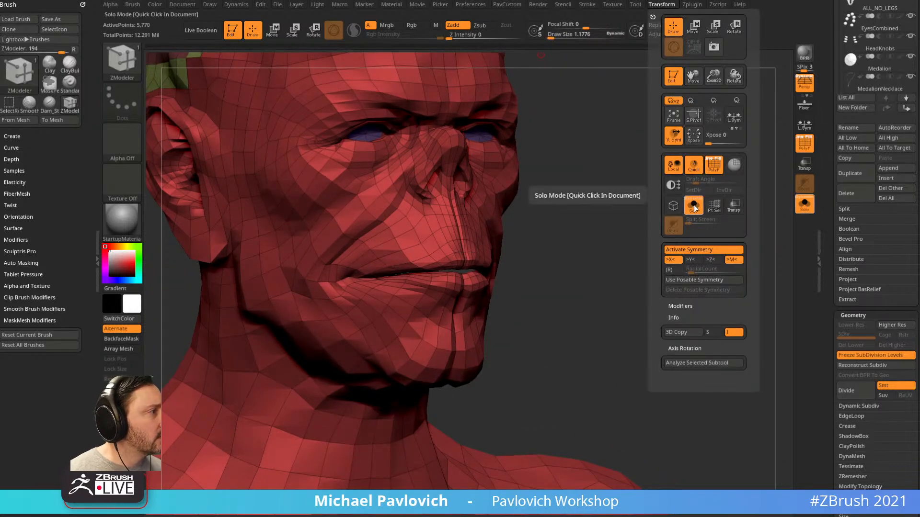
pyautogui.keyDown('alt'); pyautogui.moveTo(539, 129); pyautogui.dragTo(545, 209); pyautogui.keyUp('alt')
# Select the Standard brush and set the draw size to 1
pyautogui.press('b')
pyautogui.press('s')
pyautogui.press('t')
pyautogui.press('s')
pyautogui.click(531, 200)
# Inset the eye caps with the ZModeler Inset polygon action, targeting Polygroup Island with the Legacy modifier
pyautogui.moveTo(622, 154)
pyautogui.keyDown('alt'); pyautogui.mouseDown()
pyautogui.moveTo(703, 238)
pyautogui.moveTo(566, 252)
pyautogui.mouseUp(); pyautogui.keyUp('alt')
pyautogui.moveTo(732, 126); pyautogui.dragTo(799, 129)
pyautogui.press('b')
pyautogui.press('z')
pyautogui.press('m')
pyautogui.press('space')
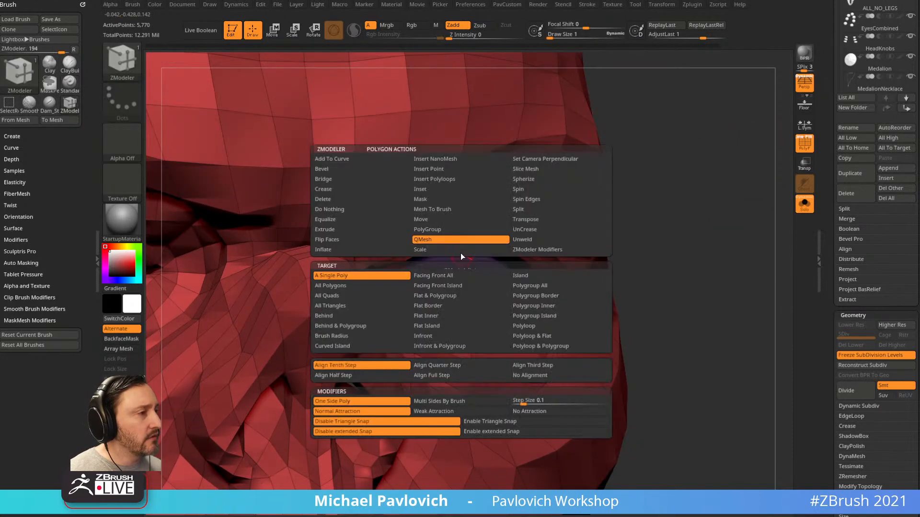
pyautogui.click(433, 188)
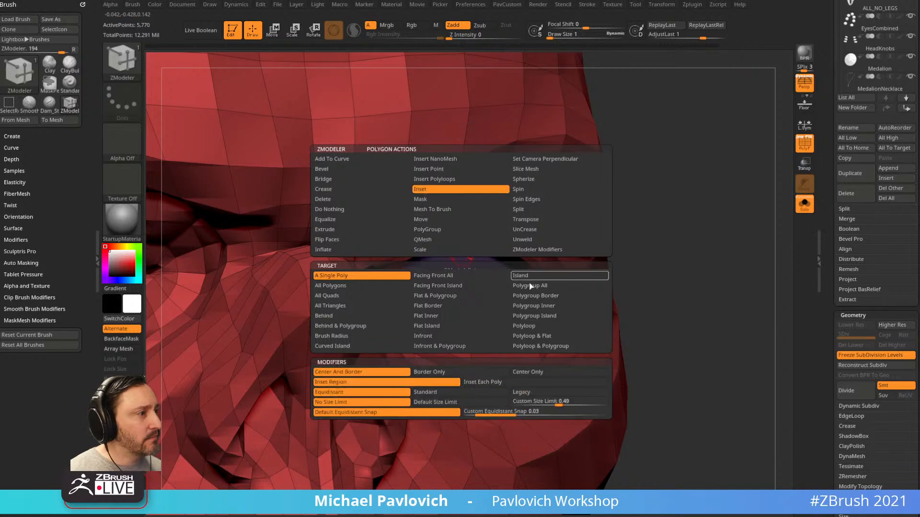
pyautogui.click(532, 316)
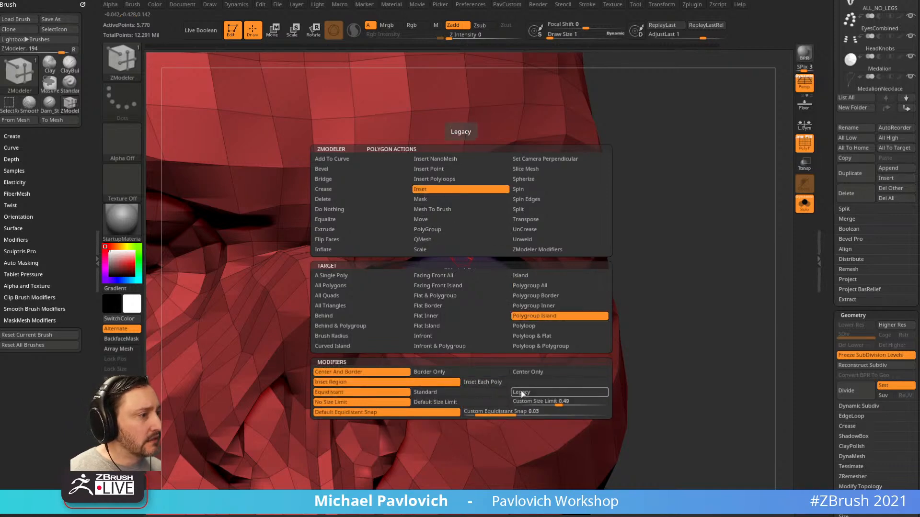
pyautogui.click(522, 392)
pyautogui.moveTo(459, 260); pyautogui.dragTo(461, 262)
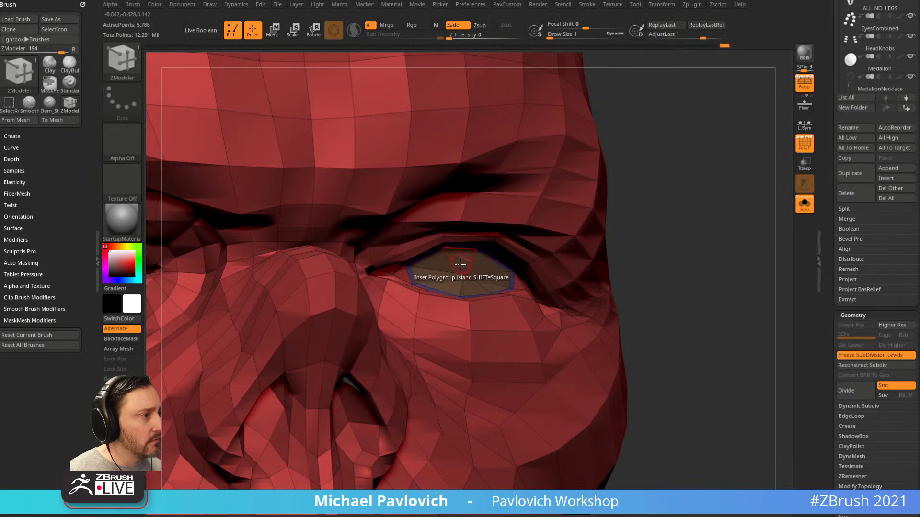
# Apply the ZModeler QMesh polygon action to the inner eye faces with the Polygroup Island target
pyautogui.press('space')
pyautogui.click(441, 241)
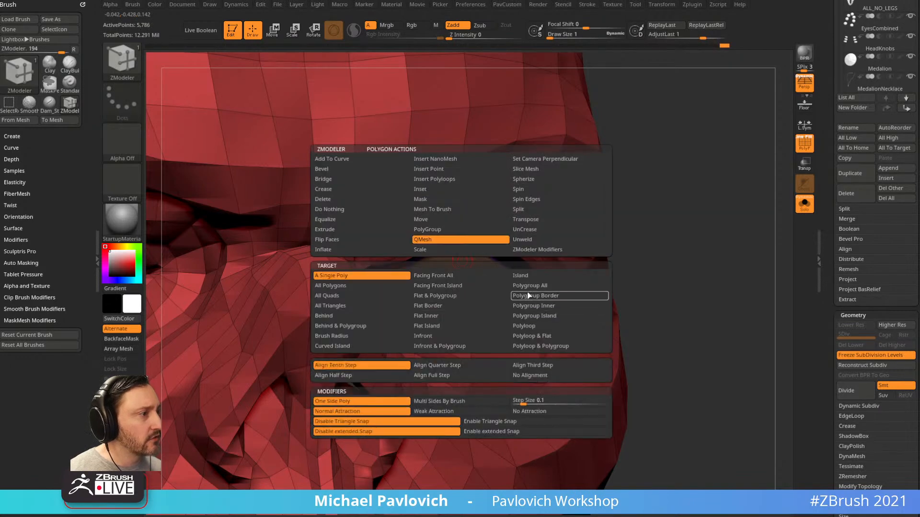
pyautogui.click(530, 316)
pyautogui.moveTo(679, 224); pyautogui.dragTo(656, 222)
pyautogui.moveTo(470, 257); pyautogui.dragTo(452, 258)
# Isolate a narrow column of faces down the center of the face, from the upper lip to the chin
pyautogui.moveTo(724, 201); pyautogui.dragTo(754, 290)
pyautogui.moveTo(748, 250); pyautogui.dragTo(722, 145)
pyautogui.moveTo(692, 187); pyautogui.dragTo(764, 195)
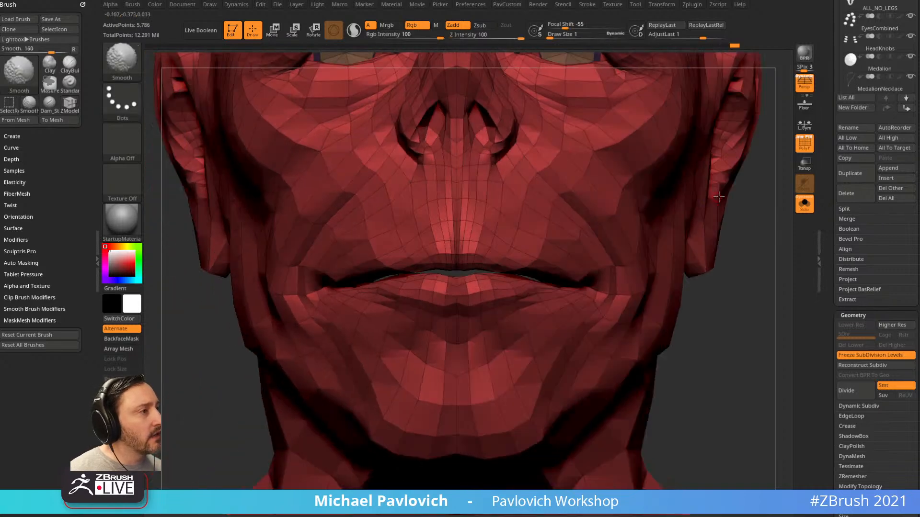
pyautogui.keyDown('alt'); pyautogui.moveTo(747, 249); pyautogui.dragTo(729, 211); pyautogui.keyUp('alt')
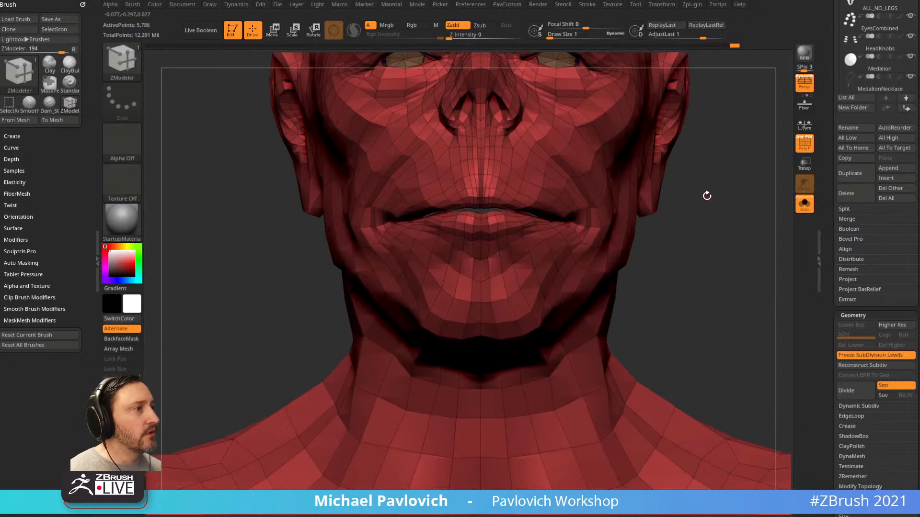
pyautogui.hotkey('ctrl', 'shift')
pyautogui.keyDown('ctrl'); pyautogui.keyDown('shift'); pyautogui.moveTo(459, 186); pyautogui.dragTo(524, 241); pyautogui.keyUp('shift'); pyautogui.keyUp('ctrl')
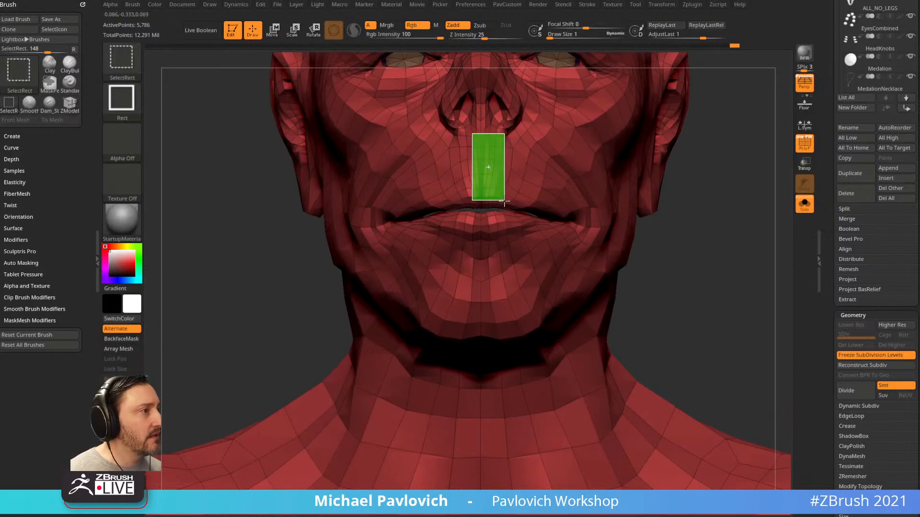
pyautogui.keyDown('ctrl'); pyautogui.keyDown('shift'); pyautogui.moveTo(486, 357); pyautogui.dragTo(506, 397); pyautogui.keyUp('shift'); pyautogui.keyUp('ctrl')
# Hide the surplus faces around the isolated column, leaving only the center strips of the upper lip and chin
pyautogui.moveTo(690, 274); pyautogui.dragTo(622, 265)
pyautogui.keyDown('ctrl'); pyautogui.keyDown('alt'); pyautogui.keyDown('shift'); pyautogui.moveTo(527, 113); pyautogui.dragTo(485, 256); pyautogui.keyUp('shift'); pyautogui.keyUp('alt'); pyautogui.keyUp('ctrl')
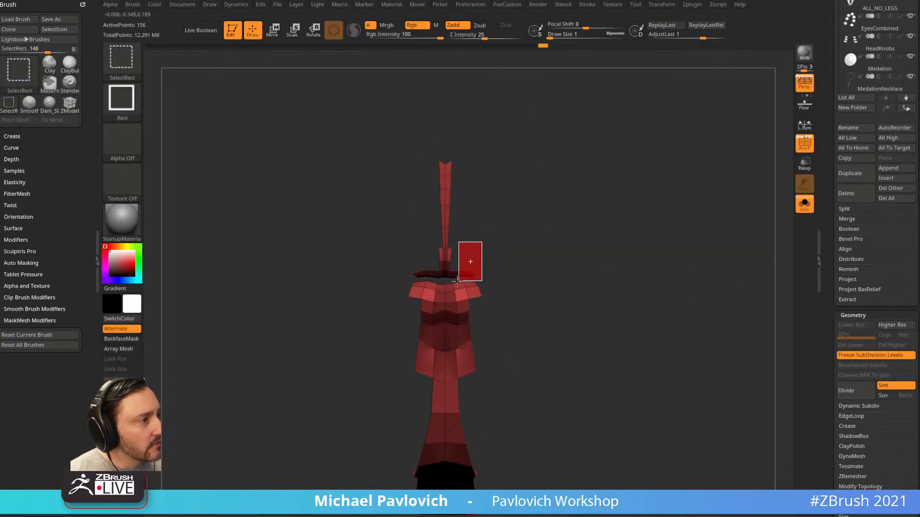
pyautogui.keyDown('alt'); pyautogui.moveTo(512, 261); pyautogui.dragTo(523, 232); pyautogui.keyUp('alt')
pyautogui.keyDown('ctrl'); pyautogui.keyDown('alt'); pyautogui.keyDown('shift'); pyautogui.moveTo(518, 175); pyautogui.dragTo(467, 235); pyautogui.keyUp('shift'); pyautogui.keyUp('alt'); pyautogui.keyUp('ctrl')
pyautogui.moveTo(503, 195); pyautogui.dragTo(484, 193)
pyautogui.moveTo(515, 223); pyautogui.dragTo(467, 296)
pyautogui.moveTo(520, 282)
pyautogui.mouseDown()
pyautogui.moveTo(544, 259)
pyautogui.moveTo(550, 232)
pyautogui.moveTo(554, 292)
pyautogui.moveTo(585, 345)
pyautogui.moveTo(635, 195)
pyautogui.moveTo(612, 273)
pyautogui.moveTo(597, 248)
pyautogui.moveTo(591, 283)
pyautogui.moveTo(630, 181)
pyautogui.moveTo(373, 450)
pyautogui.moveTo(538, 267)
pyautogui.mouseUp()
pyautogui.moveTo(337, 252)
pyautogui.keyDown('ctrl'); pyautogui.keyDown('alt'); pyautogui.keyDown('shift'); pyautogui.mouseDown()
pyautogui.moveTo(377, 294)
pyautogui.moveTo(549, 377)
pyautogui.mouseUp(); pyautogui.keyUp('shift'); pyautogui.keyUp('alt'); pyautogui.keyUp('ctrl')
pyautogui.moveTo(579, 304); pyautogui.dragTo(593, 183)
# Bevel the center edge loops of the upper lip and chin strips with the ZModeler Bevel edge action, targeting EdgeLoop Complete
pyautogui.press('f')
pyautogui.press('space')
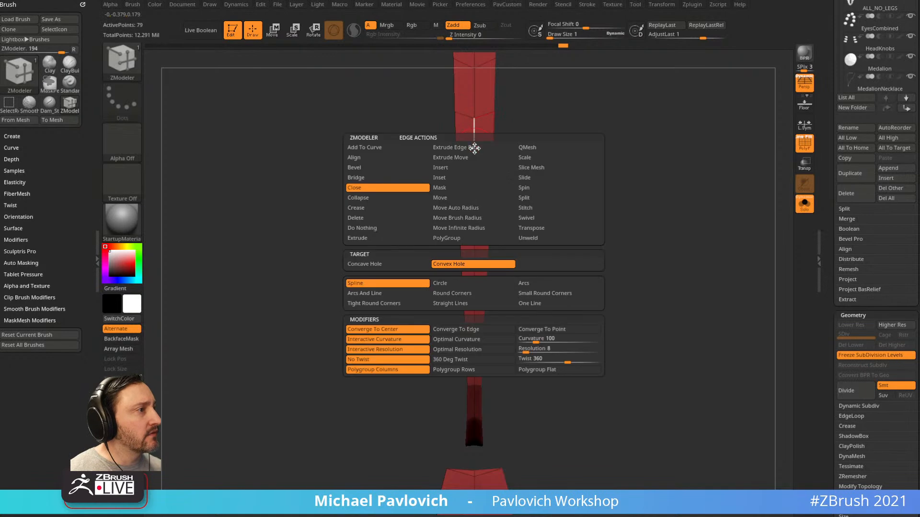
pyautogui.click(386, 180)
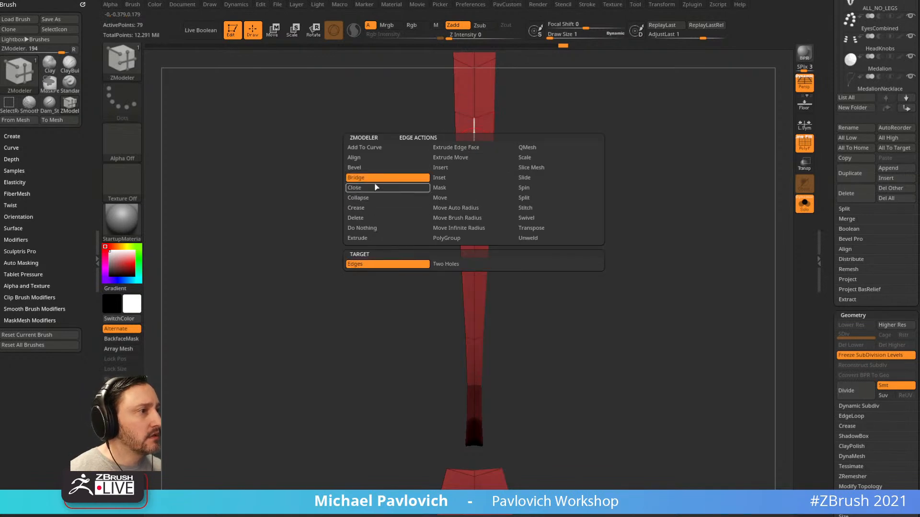
pyautogui.click(381, 169)
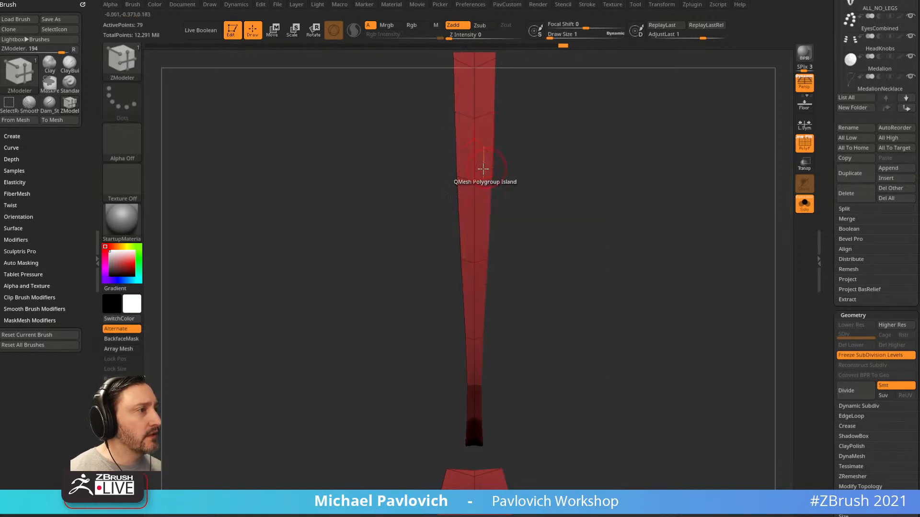
pyautogui.moveTo(474, 157); pyautogui.dragTo(459, 175)
pyautogui.moveTo(576, 356); pyautogui.dragTo(564, 257)
pyautogui.moveTo(572, 305); pyautogui.dragTo(547, 243)
pyautogui.moveTo(449, 184); pyautogui.dragTo(447, 194)
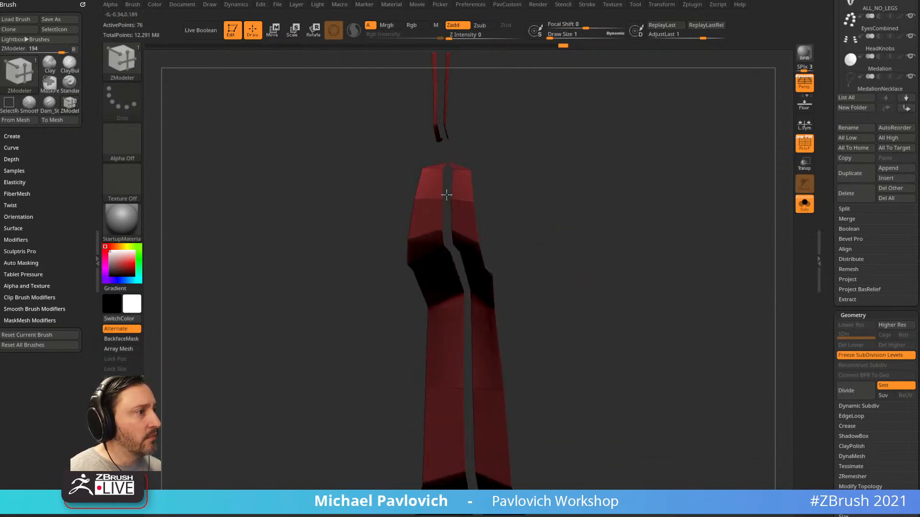
# Unhide the full body mesh and reselect the ZModeler brush
pyautogui.moveTo(527, 204)
pyautogui.mouseDown()
pyautogui.moveTo(597, 208)
pyautogui.moveTo(602, 225)
pyautogui.moveTo(608, 178)
pyautogui.moveTo(603, 219)
pyautogui.moveTo(530, 267)
pyautogui.moveTo(594, 269)
pyautogui.moveTo(637, 257)
pyautogui.moveTo(614, 318)
pyautogui.moveTo(623, 304)
pyautogui.moveTo(620, 291)
pyautogui.moveTo(613, 308)
pyautogui.moveTo(616, 267)
pyautogui.moveTo(606, 294)
pyautogui.mouseUp()
pyautogui.press('s')
pyautogui.press('s')
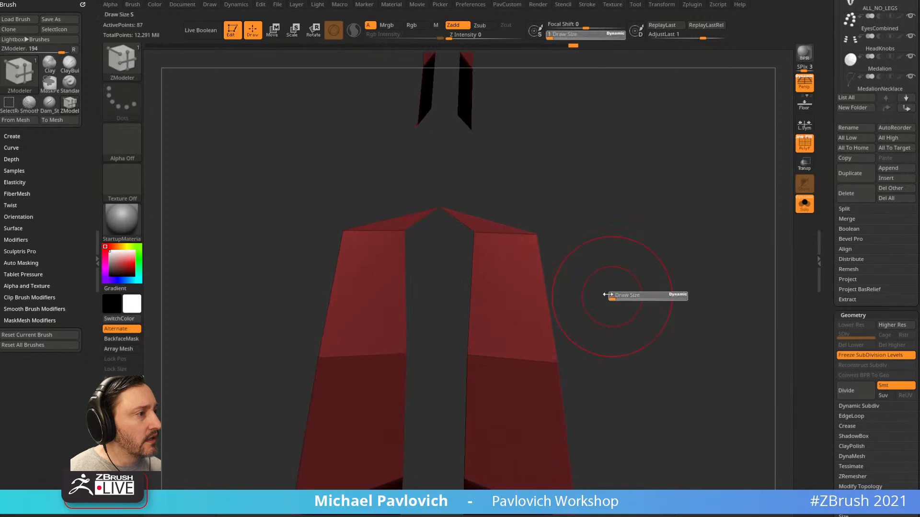
pyautogui.hotkey('ctrl', 'shift')
pyautogui.keyDown('ctrl'); pyautogui.keyDown('shift'); pyautogui.click(778, 255); pyautogui.keyUp('shift'); pyautogui.keyUp('ctrl')
pyautogui.press('b')
pyautogui.press('z')
pyautogui.press('m')
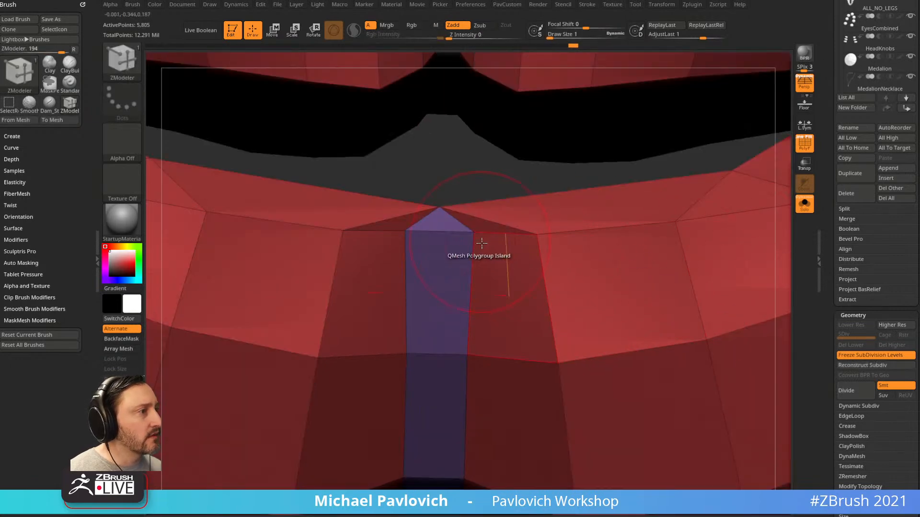
# Hide the beveled center strip of the lower lip and chin and delete its hidden faces
pyautogui.keyDown('ctrl'); pyautogui.moveTo(780, 245); pyautogui.dragTo(718, 158, button='right'); pyautogui.keyUp('ctrl')
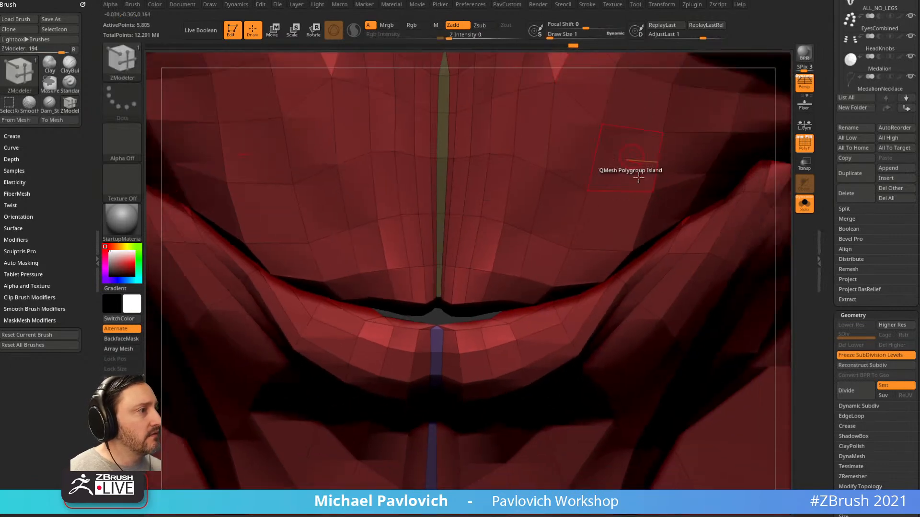
pyautogui.hotkey('ctrl', 'shift')
pyautogui.moveTo(768, 225)
pyautogui.keyDown('ctrl'); pyautogui.mouseDown(button='right')
pyautogui.moveTo(682, 130)
pyautogui.moveTo(711, 168)
pyautogui.moveTo(745, 177)
pyautogui.moveTo(704, 178)
pyautogui.mouseUp(button='right'); pyautogui.keyUp('ctrl')
pyautogui.hotkey('ctrl', 'shift')
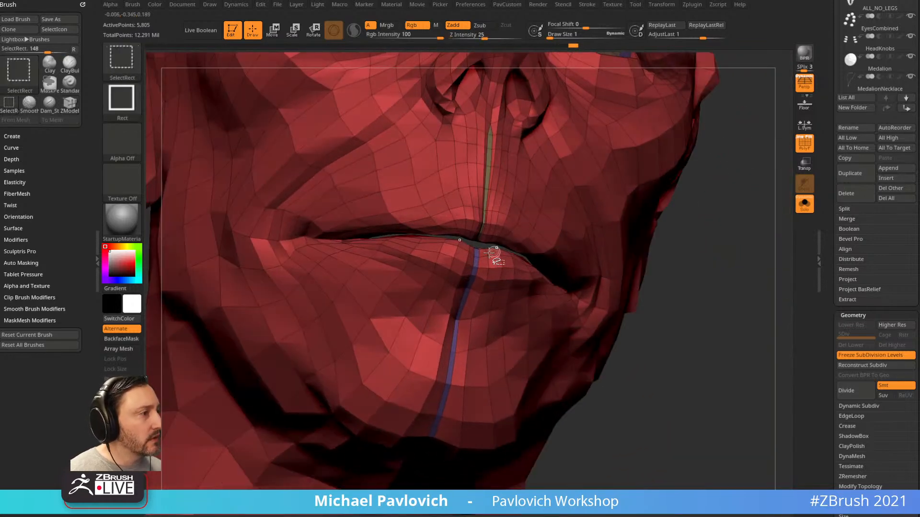
pyautogui.keyDown('ctrl'); pyautogui.keyDown('shift'); pyautogui.click(717, 209); pyautogui.keyUp('shift'); pyautogui.keyUp('ctrl')
pyautogui.keyDown('ctrl'); pyautogui.keyDown('shift'); pyautogui.click(714, 262); pyautogui.keyUp('shift'); pyautogui.keyUp('ctrl')
pyautogui.keyDown('ctrl'); pyautogui.keyDown('shift'); pyautogui.click(477, 261); pyautogui.keyUp('shift'); pyautogui.keyUp('ctrl')
pyautogui.keyDown('ctrl'); pyautogui.keyDown('shift'); pyautogui.moveTo(727, 194); pyautogui.dragTo(710, 172); pyautogui.keyUp('shift'); pyautogui.keyUp('ctrl')
pyautogui.moveTo(711, 173)
pyautogui.keyDown('ctrl'); pyautogui.mouseDown(button='right')
pyautogui.moveTo(680, 132)
pyautogui.moveTo(723, 173)
pyautogui.moveTo(725, 200)
pyautogui.moveTo(688, 195)
pyautogui.moveTo(700, 199)
pyautogui.moveTo(712, 146)
pyautogui.moveTo(700, 214)
pyautogui.moveTo(700, 202)
pyautogui.moveTo(616, 285)
pyautogui.mouseUp(button='right'); pyautogui.keyUp('ctrl')
pyautogui.moveTo(470, 160); pyautogui.dragTo(663, 202, button='right')
pyautogui.press('2')
pyautogui.click(643, 234)
# Isolate the beveled center strip of the upper lip, invert the visibility and delete the hidden strip
pyautogui.keyDown('alt'); pyautogui.moveTo(634, 242); pyautogui.dragTo(706, 302, button='right'); pyautogui.keyUp('alt')
pyautogui.keyDown('alt'); pyautogui.moveTo(728, 215); pyautogui.dragTo(672, 348, button='right'); pyautogui.keyUp('alt')
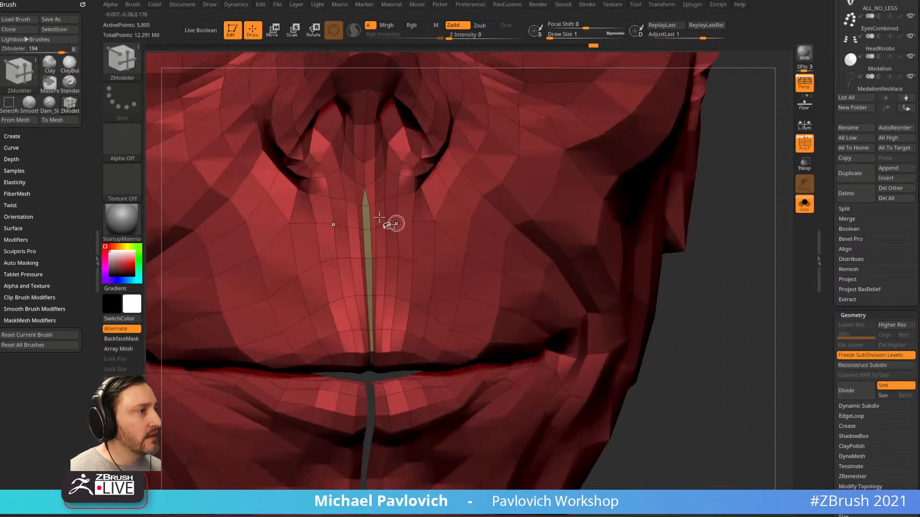
pyautogui.hotkey('ctrl', 'shift')
pyautogui.keyDown('ctrl'); pyautogui.keyDown('shift'); pyautogui.click(364, 194); pyautogui.keyUp('shift'); pyautogui.keyUp('ctrl')
pyautogui.keyDown('ctrl'); pyautogui.keyDown('shift'); pyautogui.click(744, 224); pyautogui.keyUp('shift'); pyautogui.keyUp('ctrl')
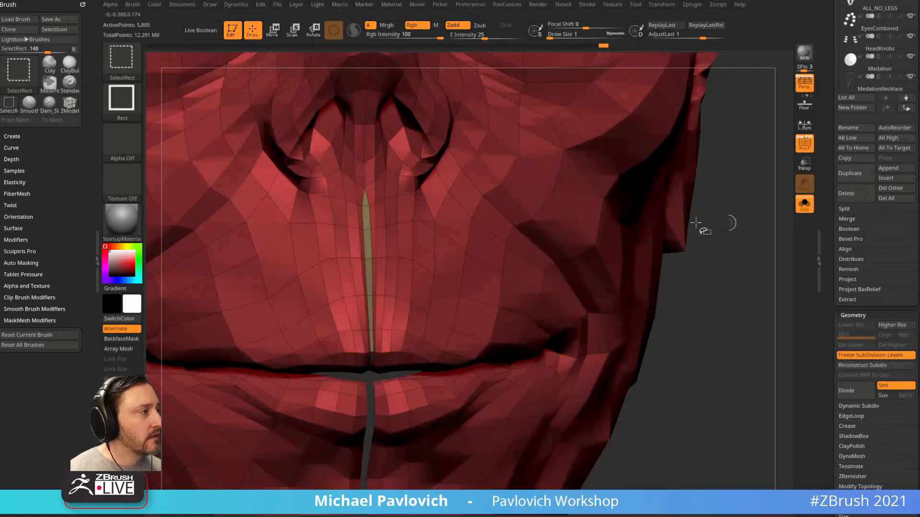
pyautogui.keyDown('ctrl'); pyautogui.keyDown('shift'); pyautogui.click(440, 220); pyautogui.keyUp('shift'); pyautogui.keyUp('ctrl')
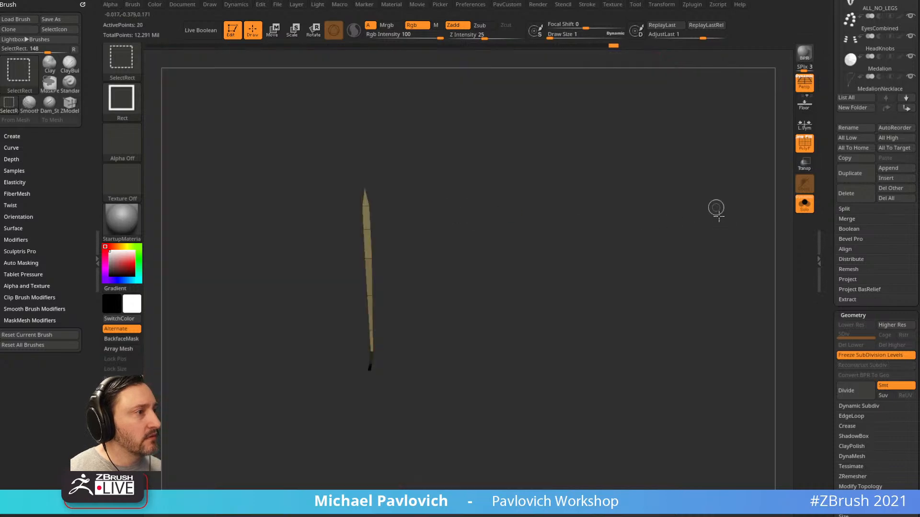
pyautogui.keyDown('ctrl'); pyautogui.keyDown('shift'); pyautogui.moveTo(719, 211); pyautogui.dragTo(723, 235); pyautogui.keyUp('shift'); pyautogui.keyUp('ctrl')
pyautogui.press('space')
pyautogui.click(706, 236)
pyautogui.moveTo(729, 275); pyautogui.dragTo(738, 258)
# Split the lower lip's border edge beside the center gap with the ZModeler Split action and delete the extra edge
pyautogui.keyDown('ctrl'); pyautogui.moveTo(464, 274); pyautogui.dragTo(544, 446, button='right'); pyautogui.keyUp('ctrl')
pyautogui.keyDown('alt'); pyautogui.moveTo(345, 263); pyautogui.dragTo(461, 370, button='right'); pyautogui.keyUp('alt')
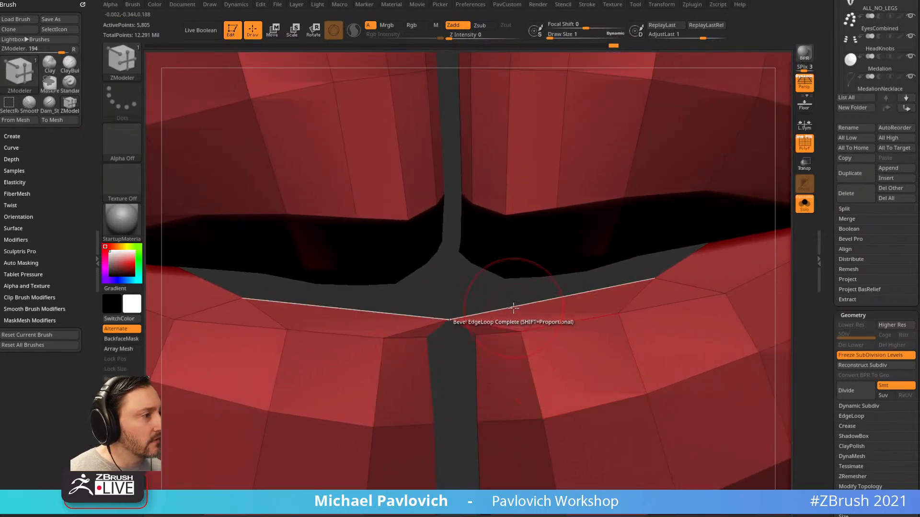
pyautogui.press('space')
pyautogui.click(569, 282)
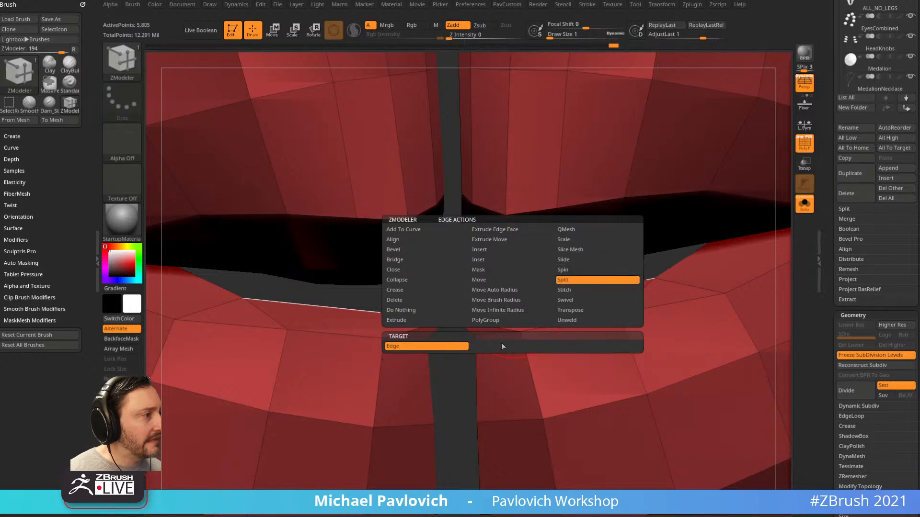
pyautogui.click(510, 310)
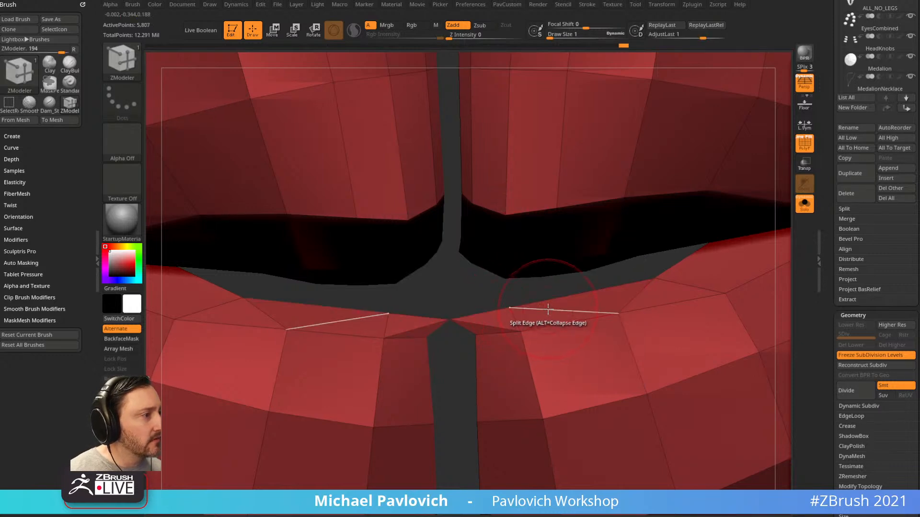
pyautogui.press('space')
pyautogui.click(434, 302)
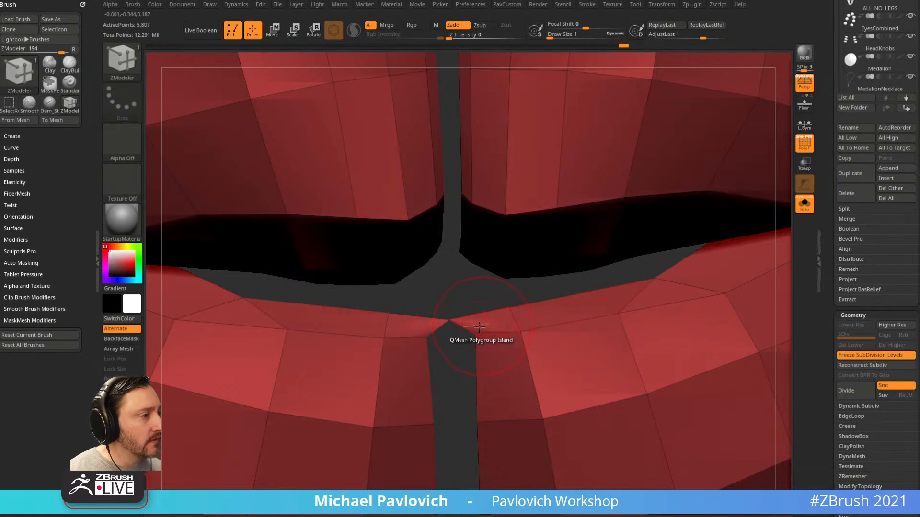
# Try to slice the lower lip mesh from the new border point with the ZM_Slice brush
pyautogui.press('b')
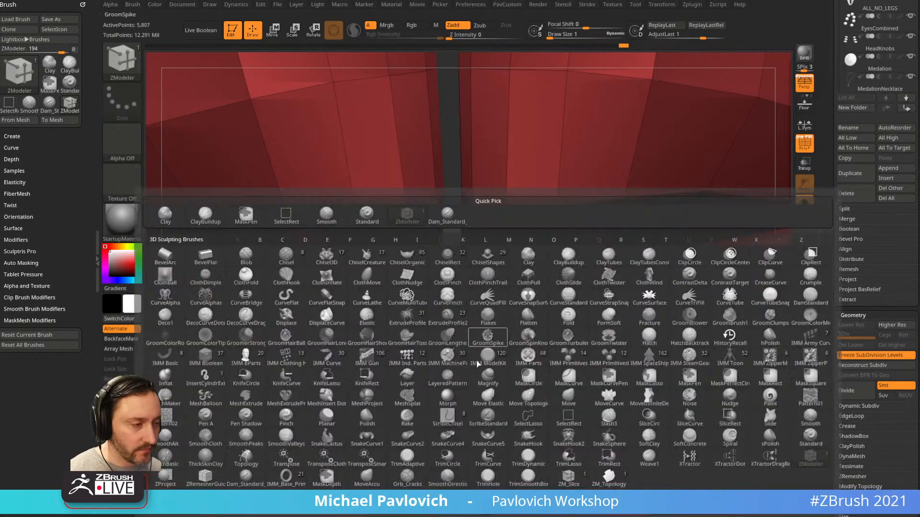
pyautogui.click(568, 479)
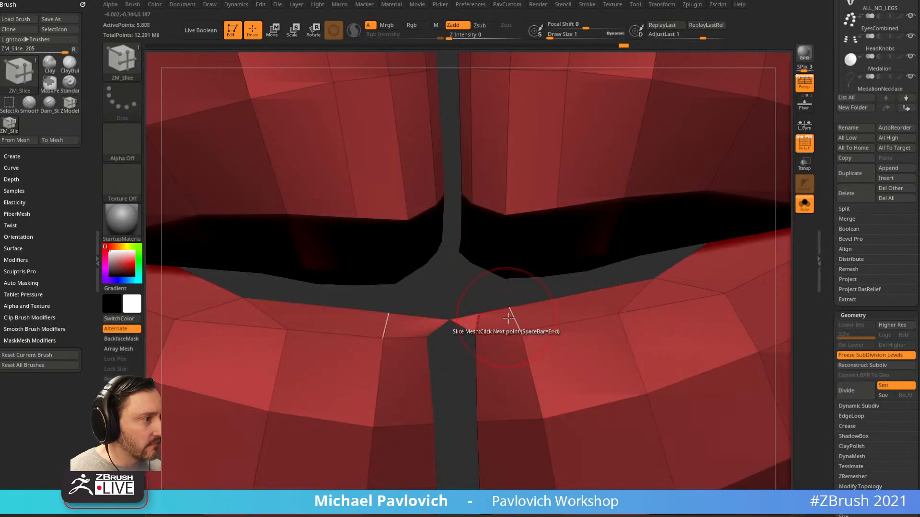
pyautogui.press('4')
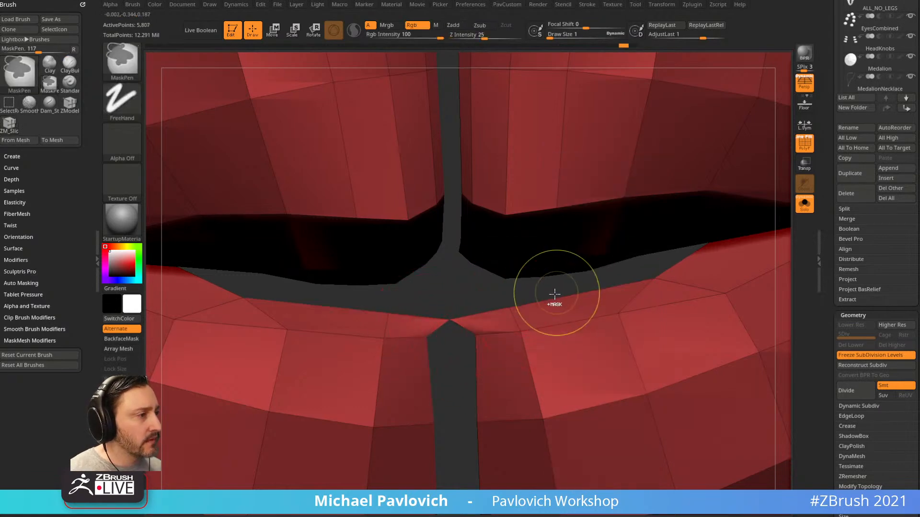
# Split the lower lip's border edge again closer to the center gap and delete the resulting diagonal edge
pyautogui.press('space')
pyautogui.click(537, 290)
pyautogui.press('space')
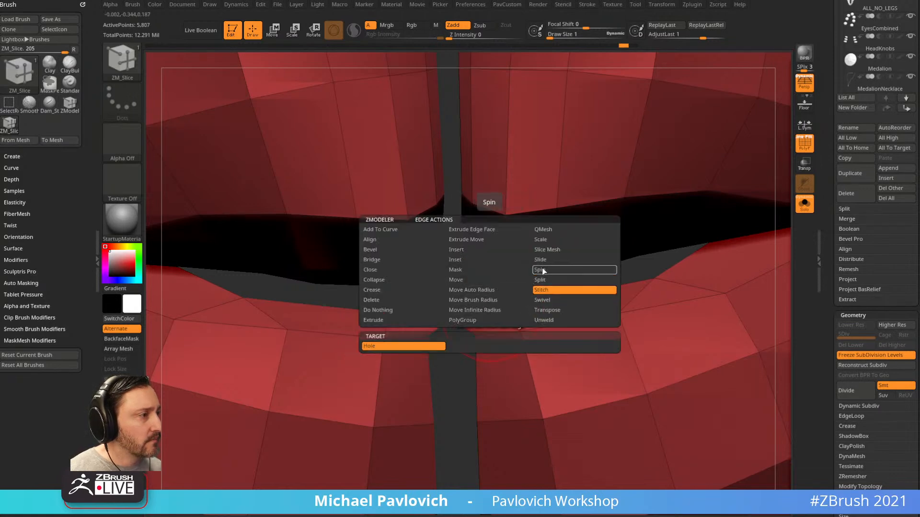
pyautogui.click(541, 279)
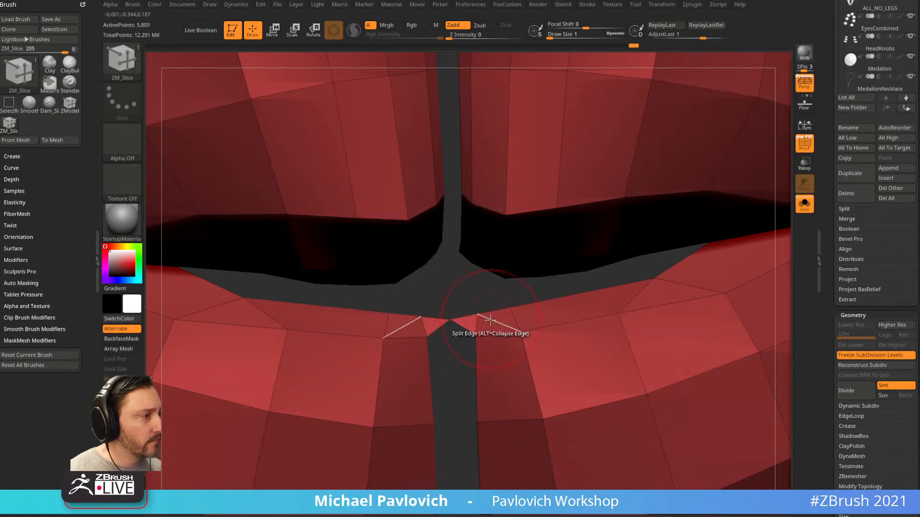
pyautogui.press('space')
pyautogui.click(401, 295)
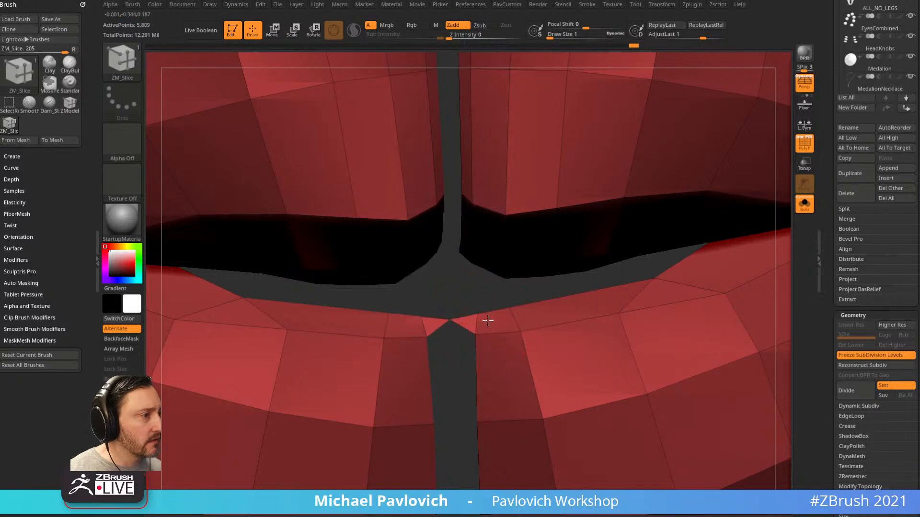
# Delete the small corner triangles beside the lower lip's center gap with the ZModeler Delete polygon action
pyautogui.press('space')
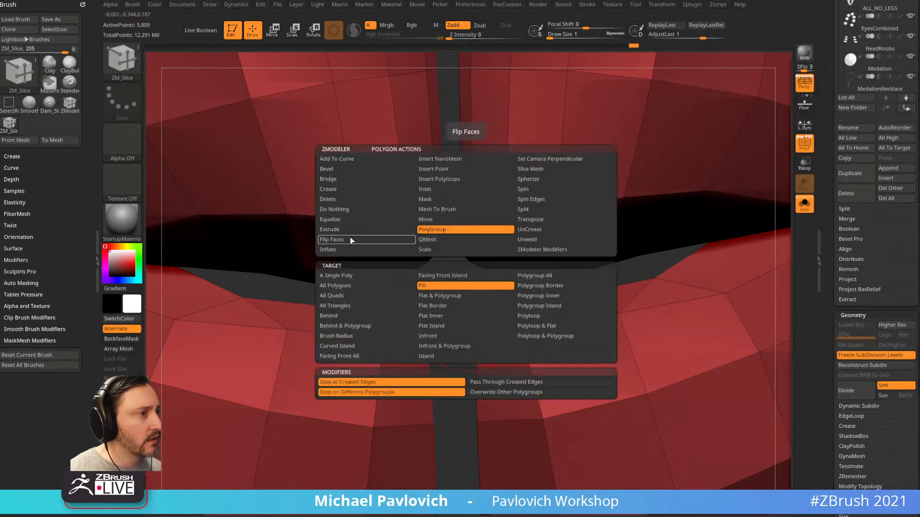
pyautogui.click(340, 200)
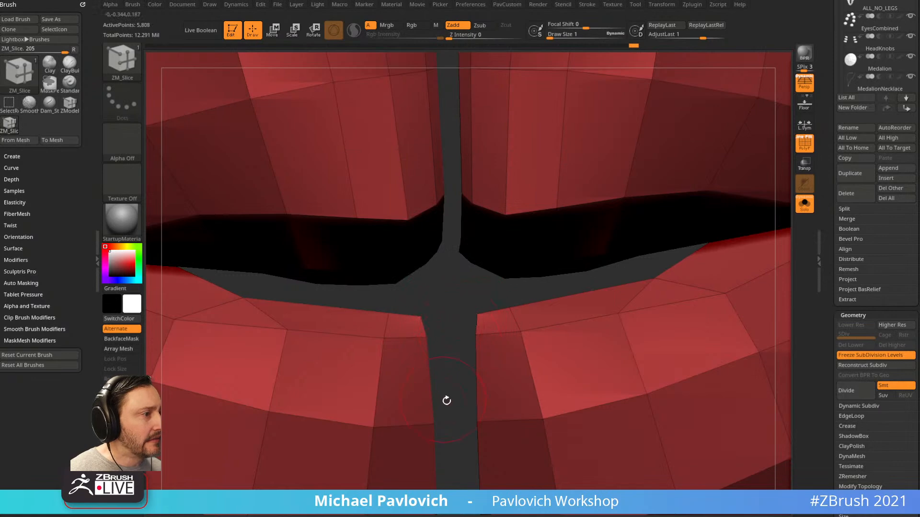
pyautogui.keyDown('ctrl'); pyautogui.moveTo(444, 399); pyautogui.dragTo(298, 139, button='right'); pyautogui.keyUp('ctrl')
pyautogui.moveTo(756, 140)
pyautogui.keyDown('ctrl'); pyautogui.mouseDown(button='right')
pyautogui.moveTo(677, 144)
pyautogui.moveTo(676, 181)
pyautogui.moveTo(713, 204)
pyautogui.moveTo(672, 187)
pyautogui.moveTo(688, 225)
pyautogui.mouseUp(button='right'); pyautogui.keyUp('ctrl')
# Set the draw size to 2.11, switch back to the ZModeler brush and quick-save the project
pyautogui.press('s')
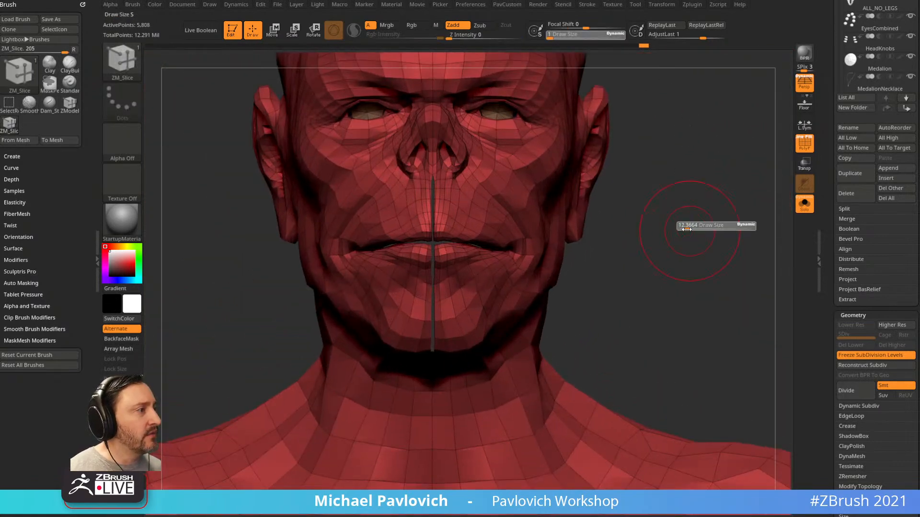
pyautogui.moveTo(682, 229); pyautogui.dragTo(685, 229)
pyautogui.moveTo(681, 228)
pyautogui.keyDown('ctrl'); pyautogui.mouseDown(button='right')
pyautogui.moveTo(752, 234)
pyautogui.moveTo(671, 238)
pyautogui.moveTo(687, 160)
pyautogui.moveTo(706, 191)
pyautogui.moveTo(669, 238)
pyautogui.moveTo(648, 237)
pyautogui.moveTo(706, 228)
pyautogui.moveTo(626, 230)
pyautogui.moveTo(680, 232)
pyautogui.moveTo(682, 250)
pyautogui.moveTo(704, 261)
pyautogui.moveTo(729, 211)
pyautogui.moveTo(725, 251)
pyautogui.moveTo(716, 208)
pyautogui.mouseUp(button='right'); pyautogui.keyUp('ctrl')
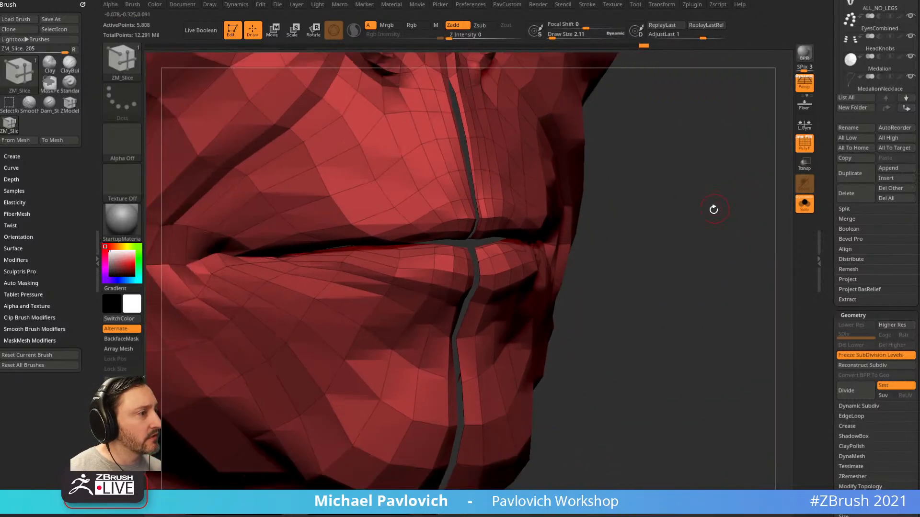
pyautogui.keyDown('ctrl'); pyautogui.moveTo(738, 255); pyautogui.dragTo(700, 217, button='right'); pyautogui.keyUp('ctrl')
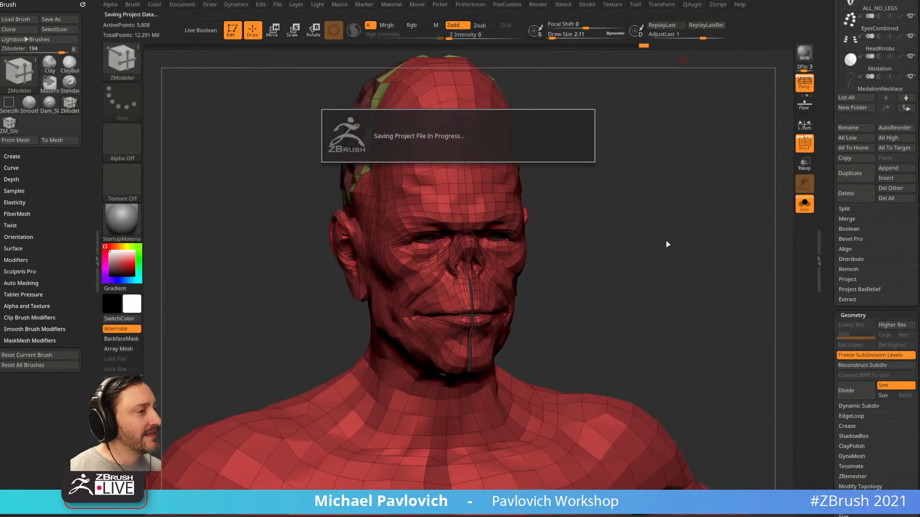
# Extrude the open edge loop along the split lip inward with the ZModeler Extrude edge action
pyautogui.keyDown('alt'); pyautogui.moveTo(618, 228); pyautogui.dragTo(663, 214, button='right'); pyautogui.keyUp('alt')
pyautogui.press('3')
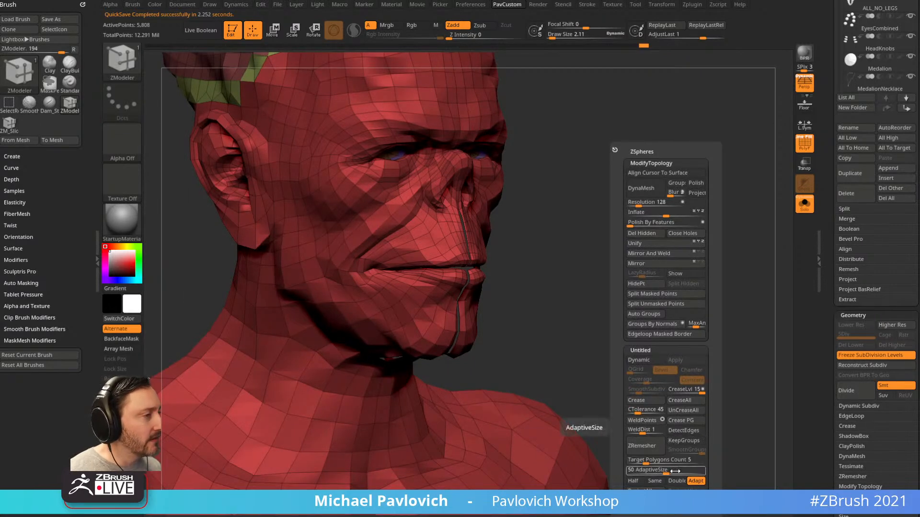
pyautogui.moveTo(623, 237); pyautogui.dragTo(457, 186, button='right')
pyautogui.click(663, 252)
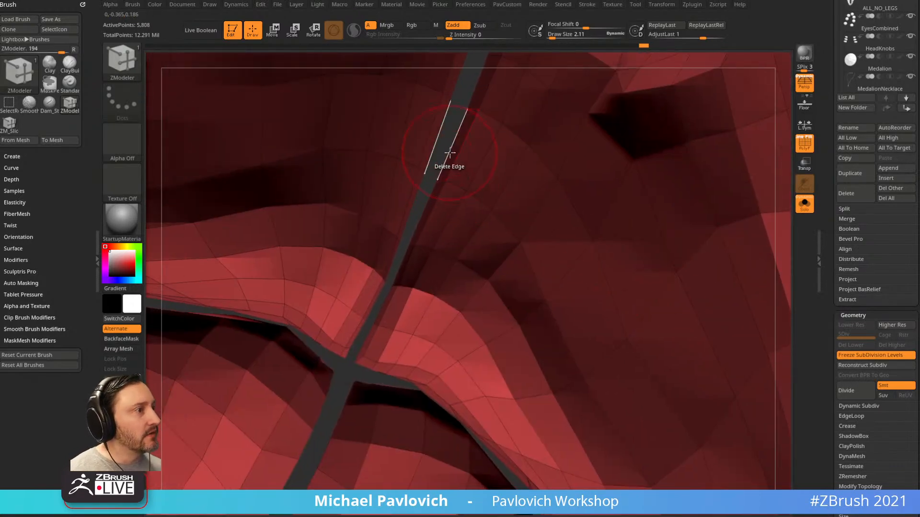
pyautogui.press('space')
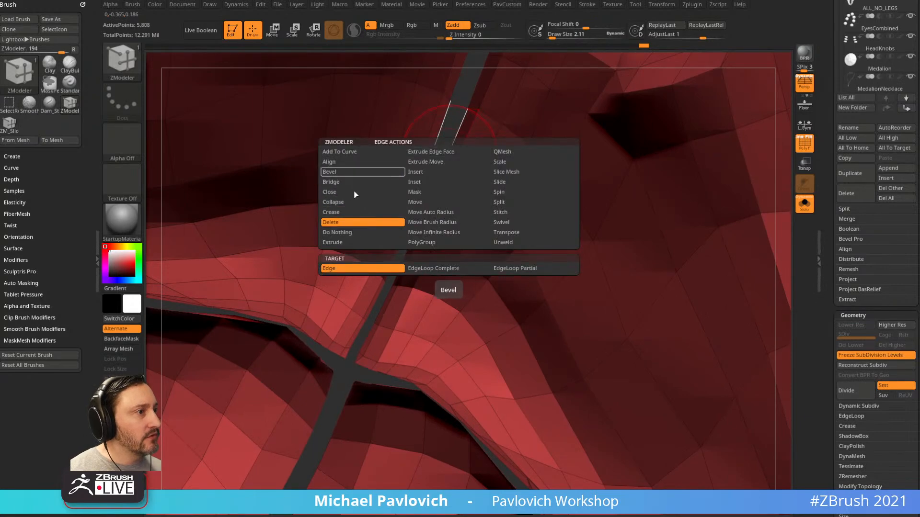
pyautogui.click(374, 243)
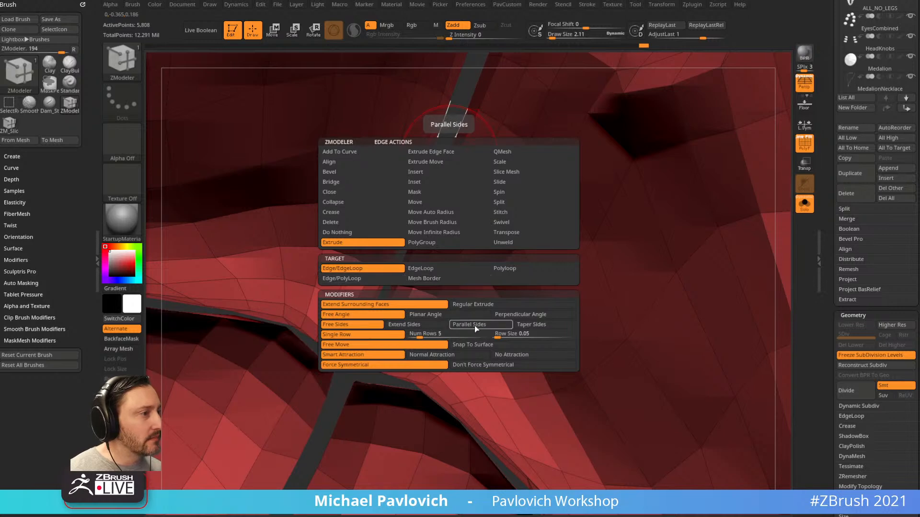
pyautogui.keyDown('ctrl'); pyautogui.moveTo(540, 180); pyautogui.dragTo(435, 212, button='right'); pyautogui.keyUp('ctrl')
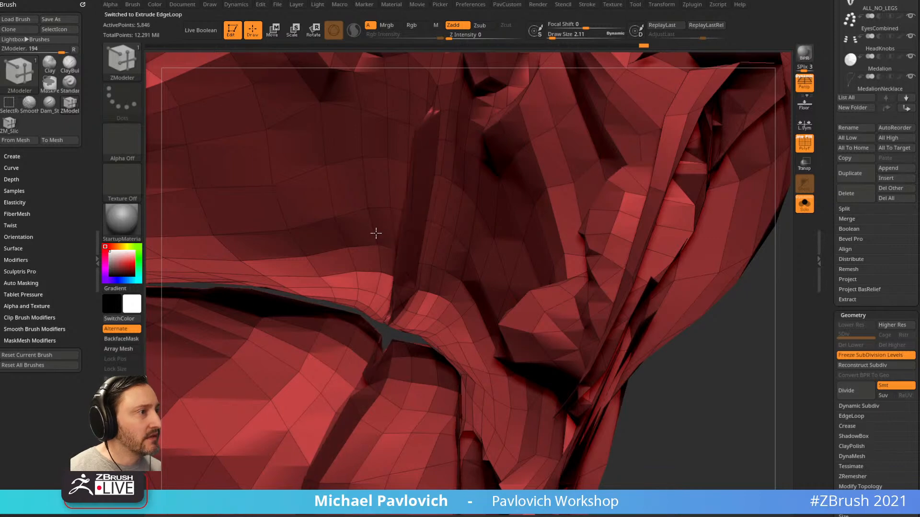
# Examine the open split through the lips and chin from several angles
pyautogui.moveTo(733, 384); pyautogui.dragTo(696, 285)
pyautogui.press('space')
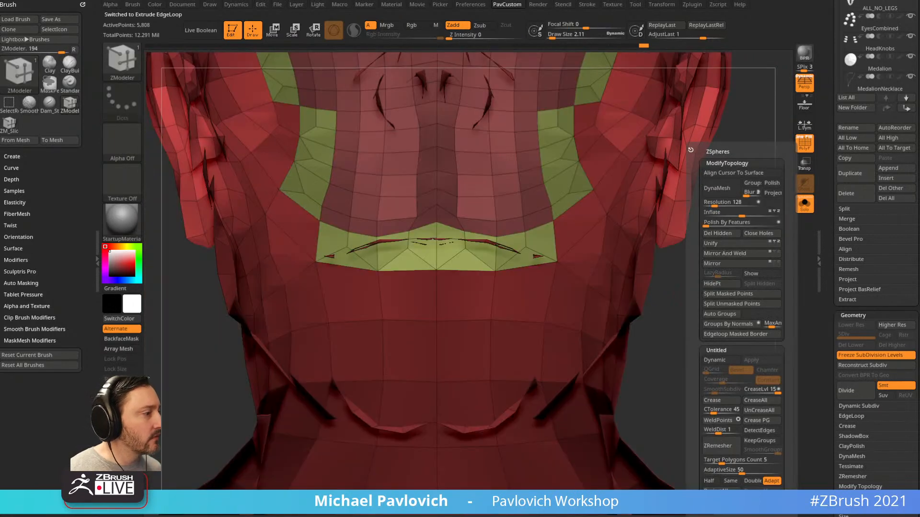
pyautogui.click(724, 285)
pyautogui.moveTo(685, 330); pyautogui.dragTo(757, 276)
pyautogui.press('space')
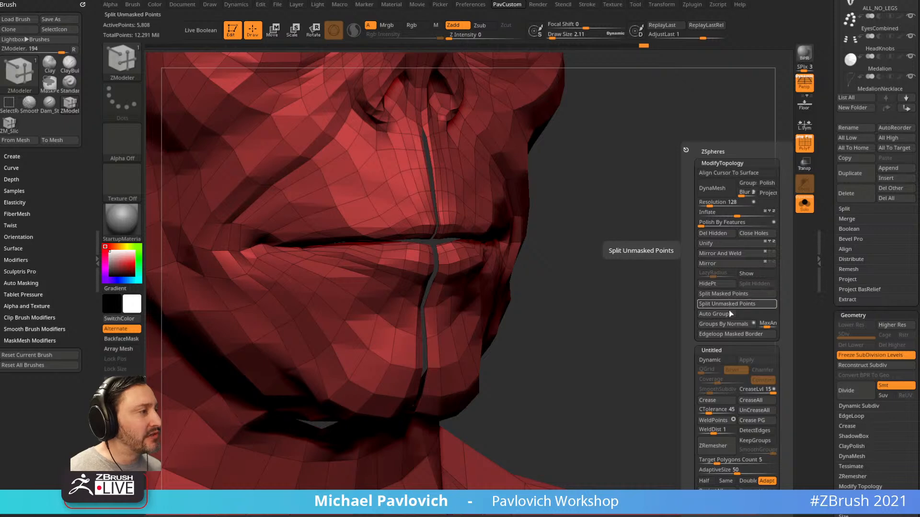
pyautogui.moveTo(616, 308); pyautogui.dragTo(627, 310)
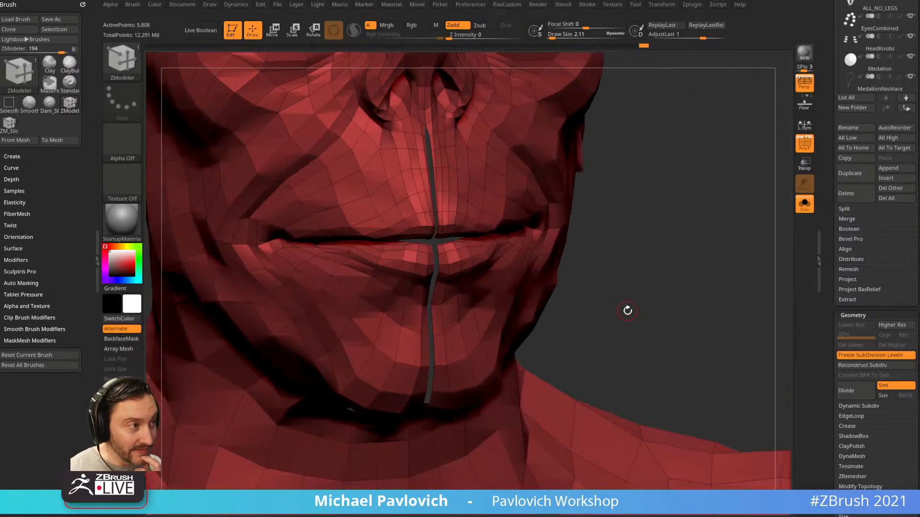
pyautogui.moveTo(710, 241)
pyautogui.mouseDown()
pyautogui.moveTo(713, 268)
pyautogui.moveTo(729, 280)
pyautogui.moveTo(692, 235)
pyautogui.moveTo(702, 249)
pyautogui.mouseUp()
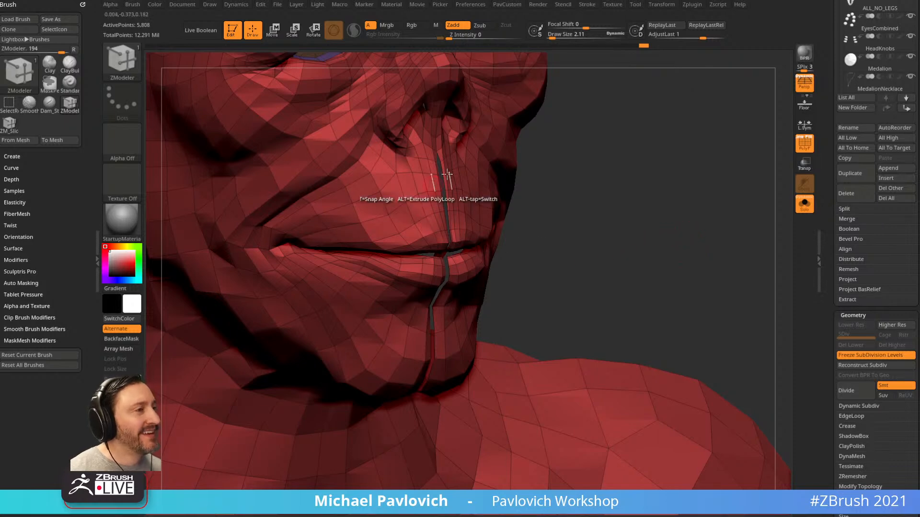
pyautogui.moveTo(602, 224); pyautogui.dragTo(580, 255)
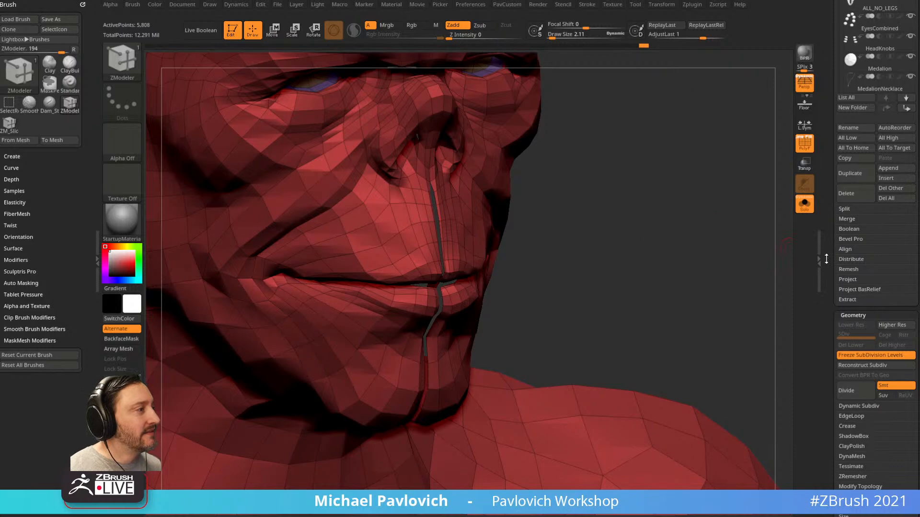
# Flip the normals of the head mesh
pyautogui.moveTo(746, 263); pyautogui.dragTo(717, 341)
pyautogui.press('2')
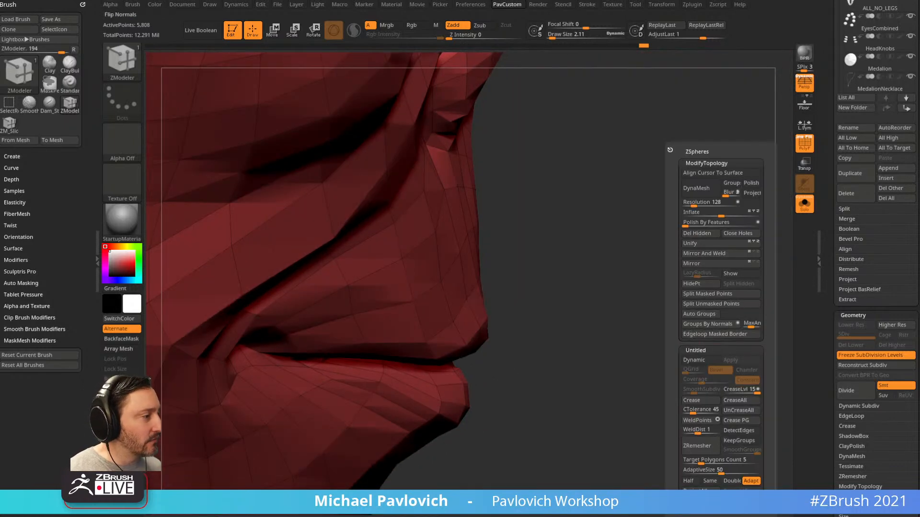
pyautogui.click(700, 502)
# Close the open holes along the split lips and chin, and mirror and weld the head
pyautogui.moveTo(655, 266); pyautogui.dragTo(628, 202, button='right')
pyautogui.keyDown('ctrl'); pyautogui.moveTo(525, 223); pyautogui.dragTo(548, 308, button='right'); pyautogui.keyUp('ctrl')
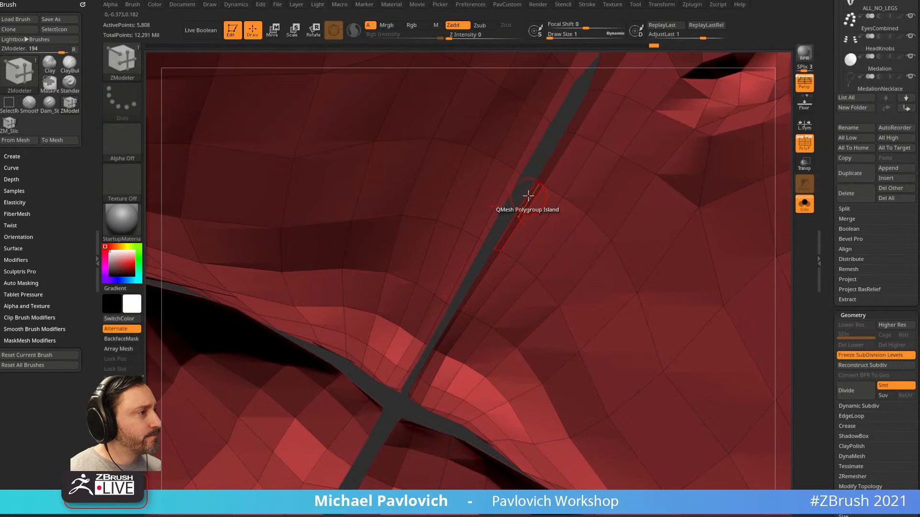
pyautogui.press('space')
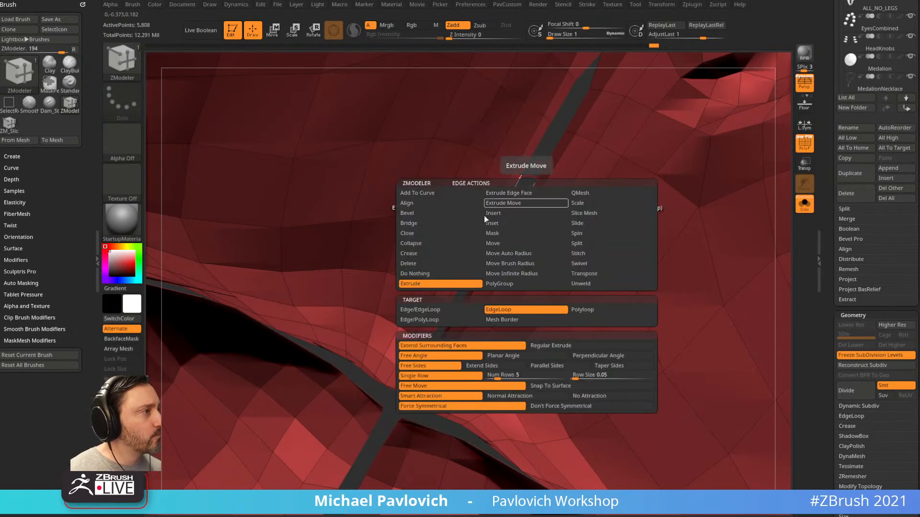
pyautogui.moveTo(526, 184); pyautogui.dragTo(574, 99, button='right')
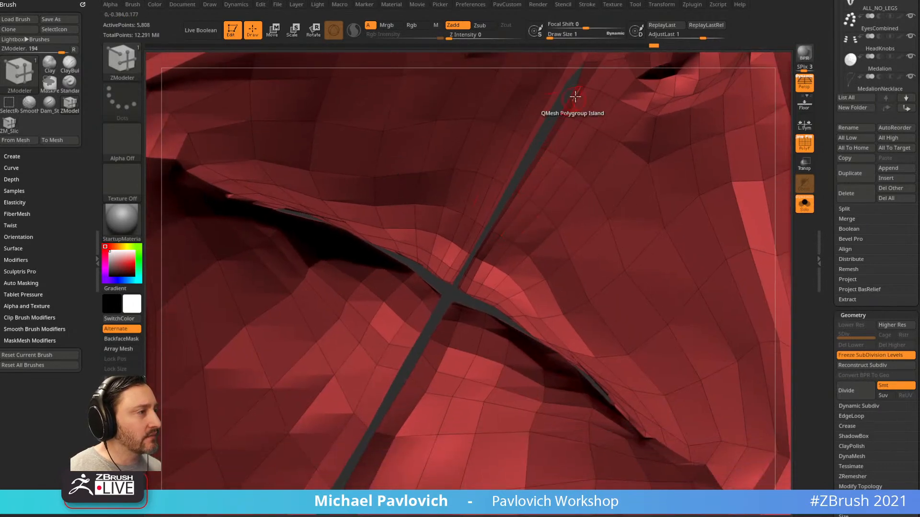
pyautogui.press('`')
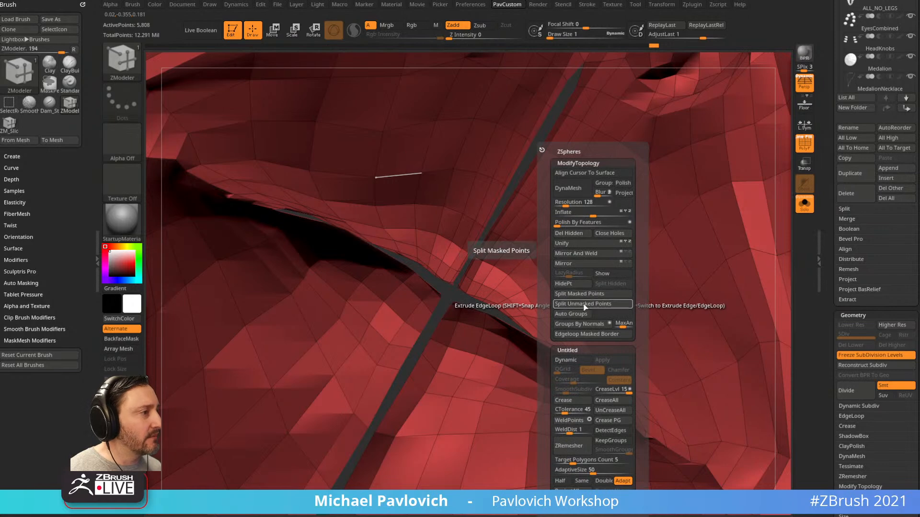
pyautogui.click(612, 234)
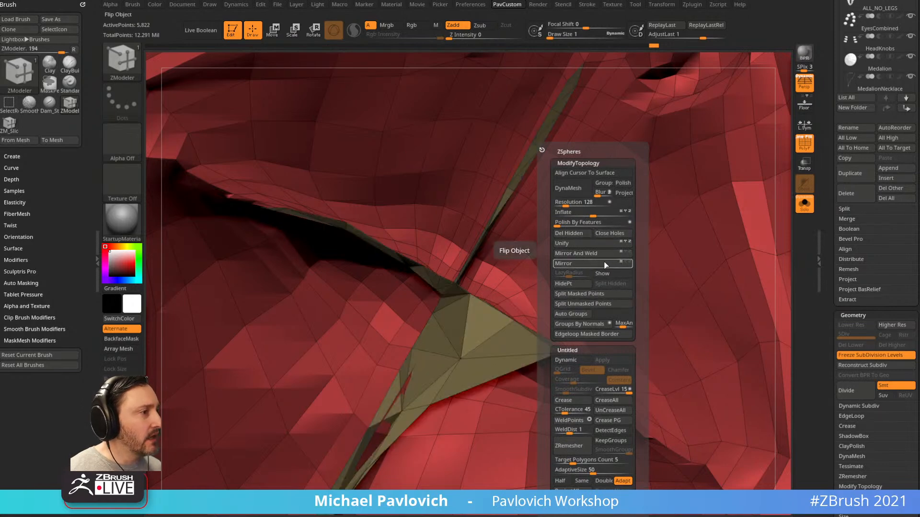
pyautogui.click(599, 254)
# Isolate the new fill polygroup between the lips and chin, and mask everything on the head except it
pyautogui.moveTo(551, 260); pyautogui.dragTo(472, 271, button='right')
pyautogui.keyDown('ctrl'); pyautogui.keyDown('shift'); pyautogui.click(449, 276); pyautogui.keyUp('shift'); pyautogui.keyUp('ctrl')
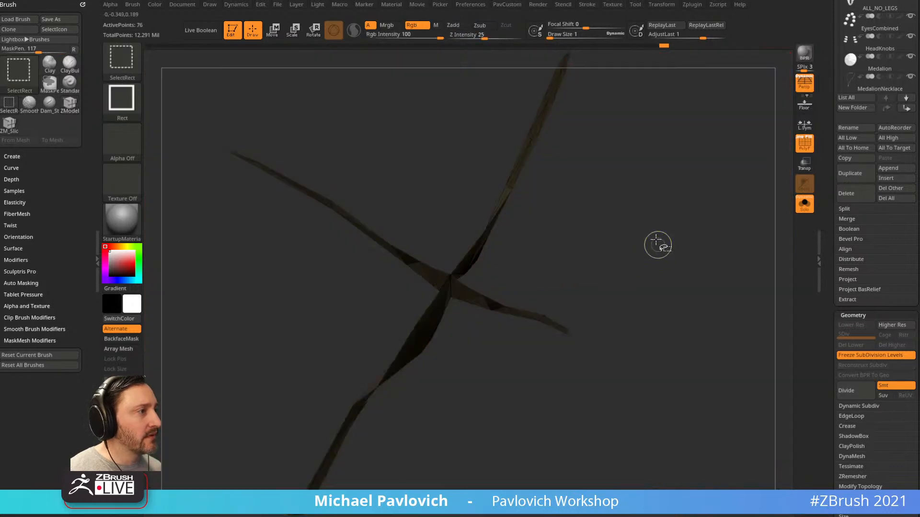
pyautogui.keyDown('ctrl'); pyautogui.keyDown('shift'); pyautogui.click(661, 232); pyautogui.keyUp('shift'); pyautogui.keyUp('ctrl')
pyautogui.moveTo(728, 427); pyautogui.dragTo(628, 223)
pyautogui.keyDown('ctrl'); pyautogui.keyDown('shift'); pyautogui.click(513, 204); pyautogui.keyUp('shift'); pyautogui.keyUp('ctrl')
pyautogui.keyDown('ctrl'); pyautogui.click(607, 179); pyautogui.keyUp('ctrl')
pyautogui.keyDown('ctrl'); pyautogui.keyDown('shift'); pyautogui.click(608, 166); pyautogui.keyUp('shift'); pyautogui.keyUp('ctrl')
pyautogui.keyDown('ctrl'); pyautogui.click(608, 156); pyautogui.keyUp('ctrl')
# Extrude the unmasked fill polygroup deep into the head with Transpose Move and return to draw mode with ZModeler
pyautogui.press('w')
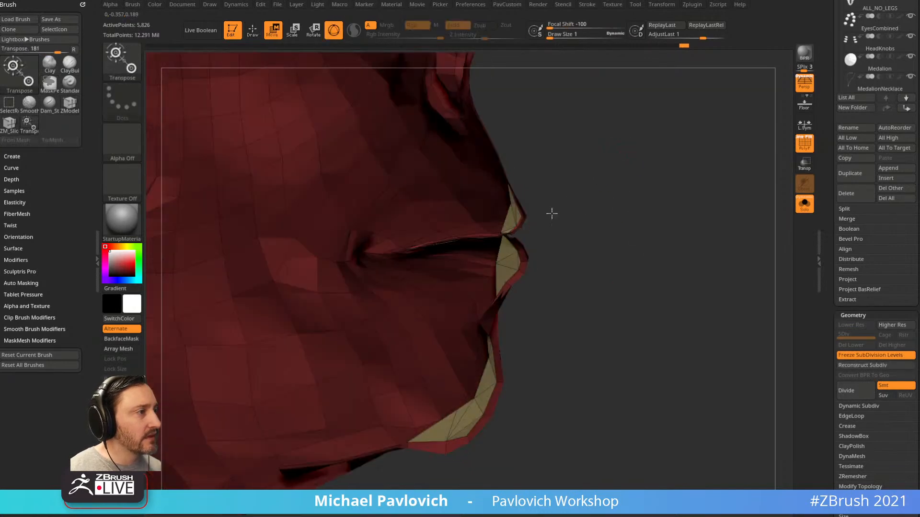
pyautogui.keyDown('alt'); pyautogui.click(516, 223); pyautogui.keyUp('alt')
pyautogui.moveTo(554, 189)
pyautogui.keyDown('ctrl'); pyautogui.mouseDown()
pyautogui.moveTo(392, 173)
pyautogui.moveTo(733, 205)
pyautogui.mouseUp(); pyautogui.keyUp('ctrl')
pyautogui.press('q')
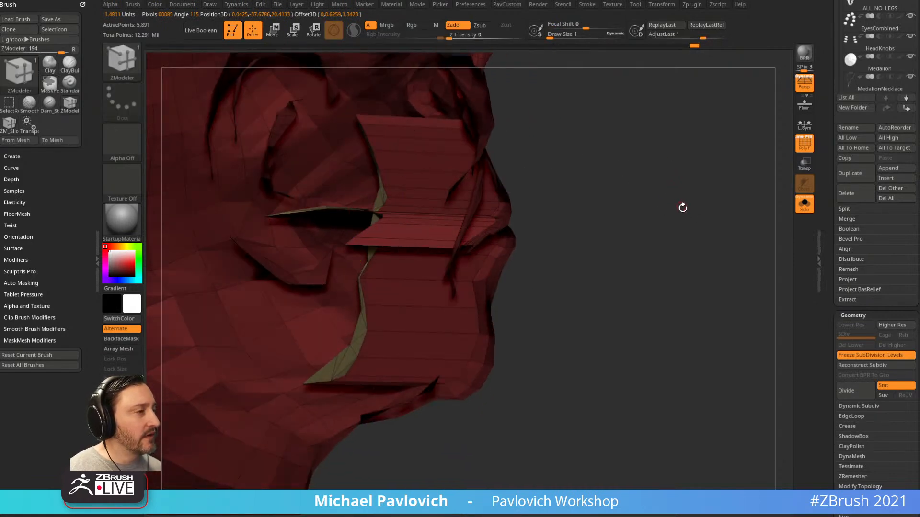
# Smooth the unmasked extrusion caps with the Polish By Features deformation
pyautogui.scroll(-8, 828, 293)
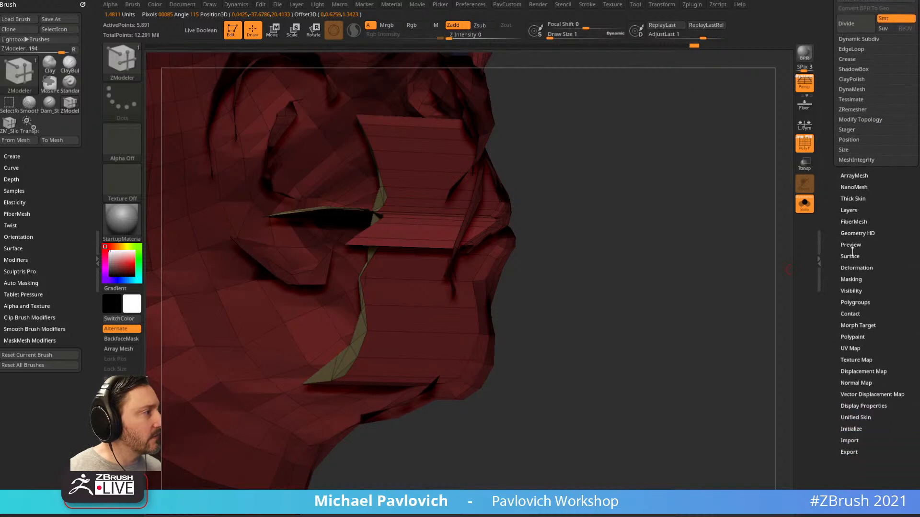
pyautogui.click(855, 267)
pyautogui.scroll(-3, 857, 254)
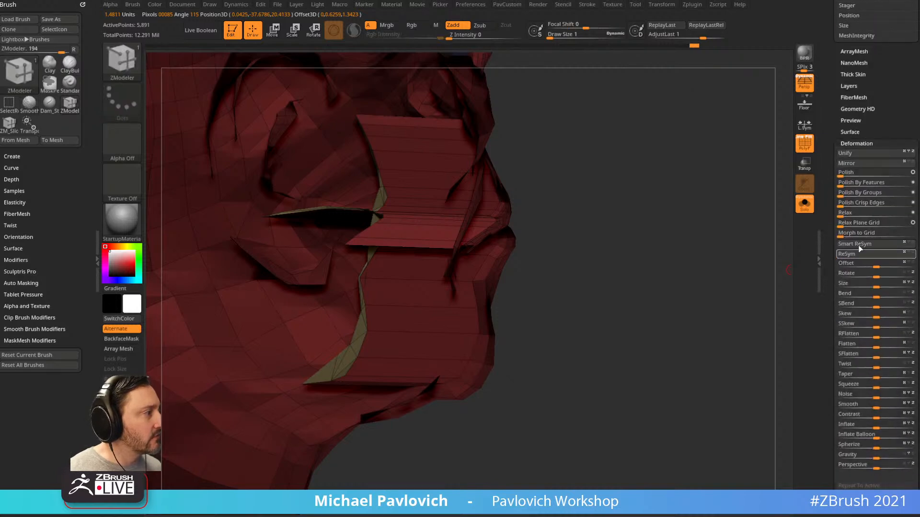
pyautogui.click(849, 185)
pyautogui.click(853, 186)
# Inflate the unmasked extrusion caps behind the lips and chin, and even them out with Polish By Features
pyautogui.keyDown('alt'); pyautogui.moveTo(698, 213); pyautogui.dragTo(729, 237); pyautogui.keyUp('alt')
pyautogui.press('2')
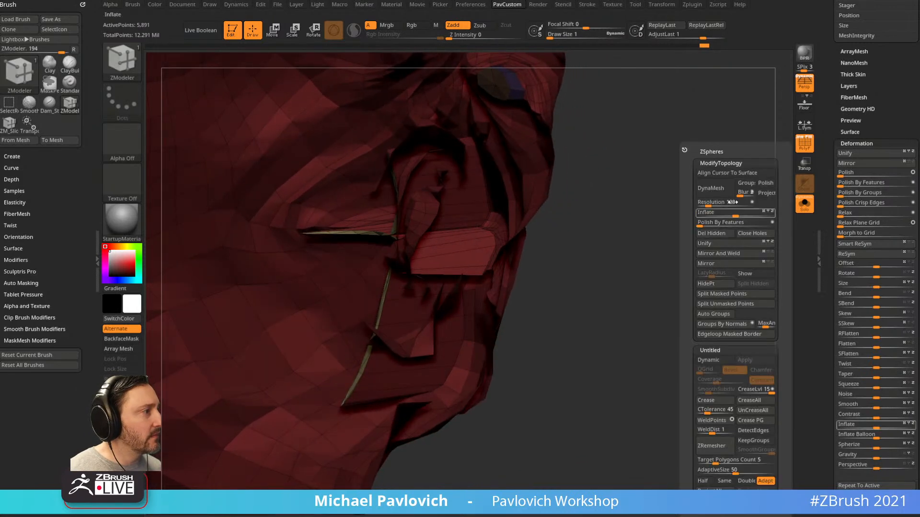
pyautogui.click(737, 222)
pyautogui.click(740, 218)
pyautogui.click(852, 182)
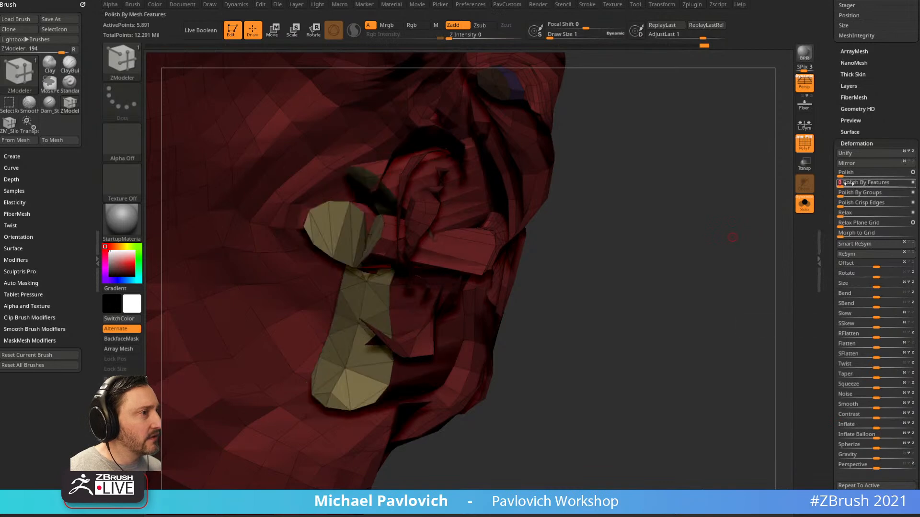
pyautogui.click(853, 182)
# Inflate the extrusion caps by 10 and round their outlines with Polish By Features
pyautogui.press('2')
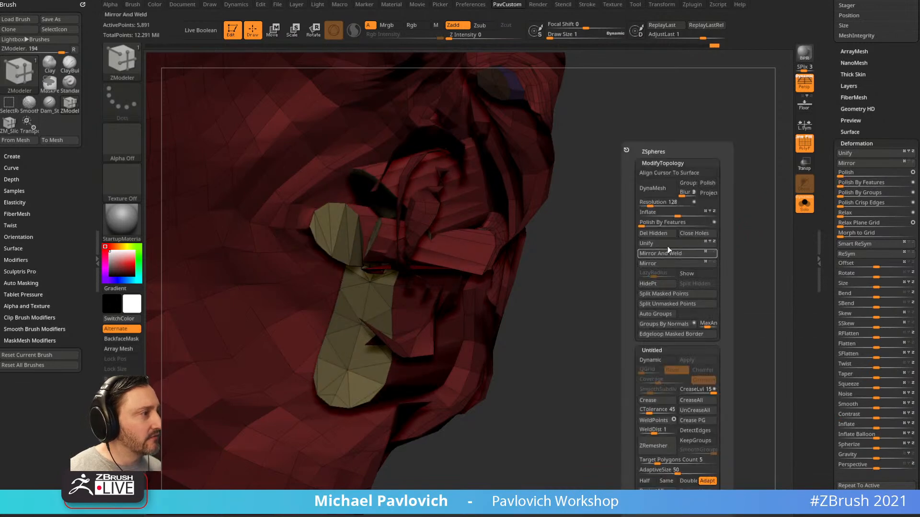
pyautogui.click(680, 216)
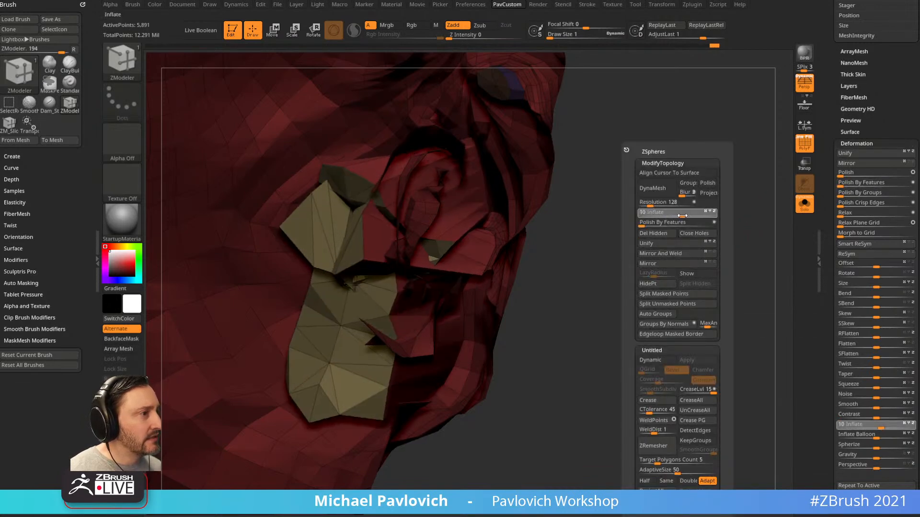
pyautogui.click(845, 173)
pyautogui.hotkey('ctrl', 'z')
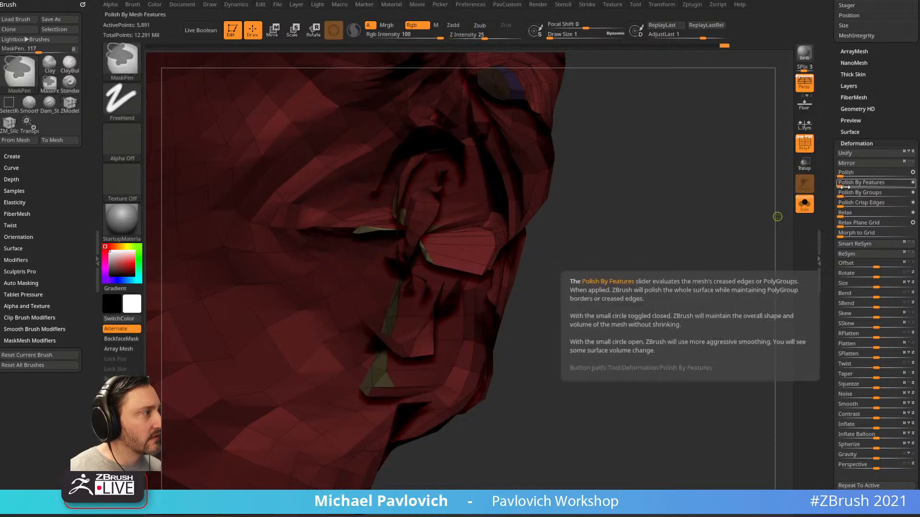
pyautogui.hotkey('ctrl', 'z')
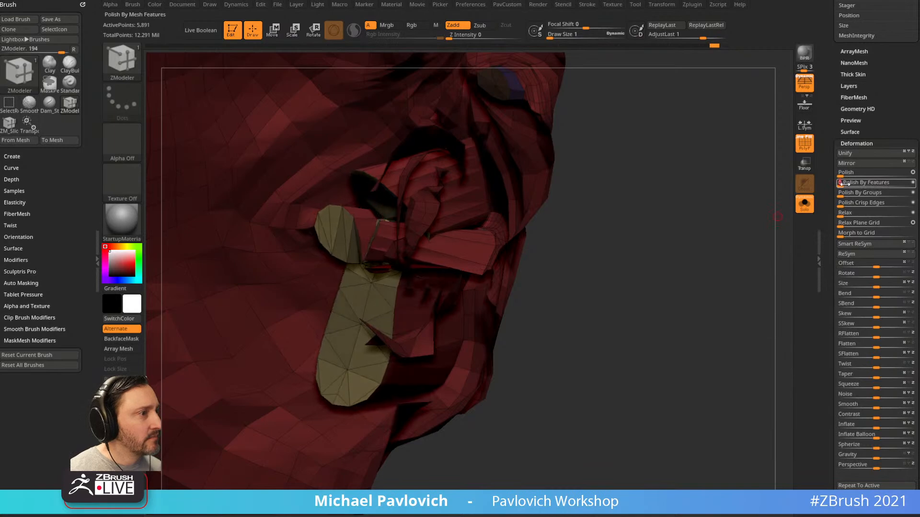
pyautogui.click(846, 183)
# Switch to the Move brush and smooth the narrow junction where the upper and lower caps meet
pyautogui.moveTo(697, 249); pyautogui.dragTo(675, 250)
pyautogui.moveTo(752, 284); pyautogui.dragTo(761, 280)
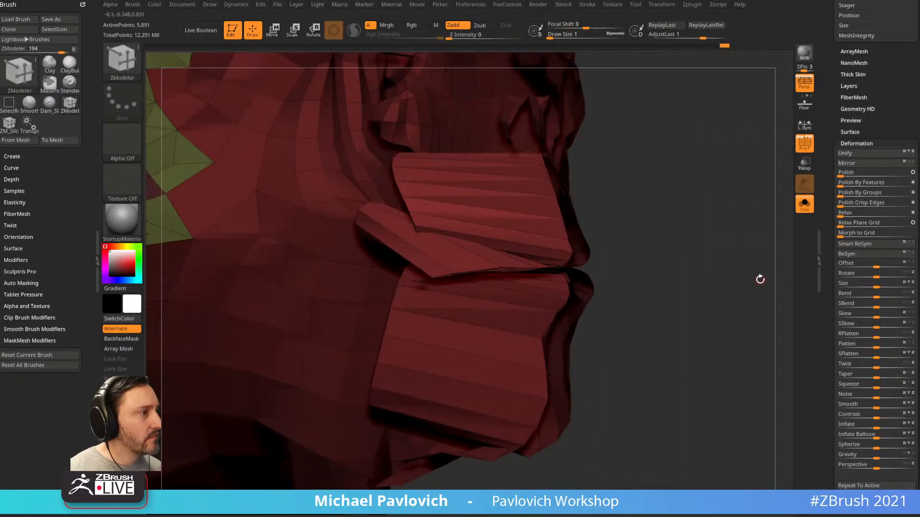
pyautogui.press('`')
pyautogui.moveTo(670, 365)
pyautogui.mouseDown()
pyautogui.moveTo(736, 374)
pyautogui.moveTo(744, 359)
pyautogui.moveTo(676, 335)
pyautogui.mouseUp()
pyautogui.press('b')
pyautogui.press('m')
pyautogui.press('v')
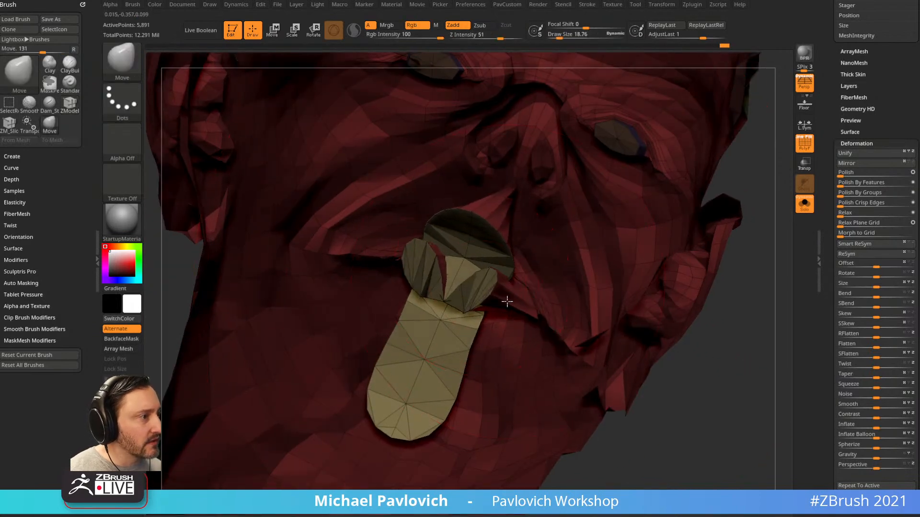
pyautogui.keyDown('shift'); pyautogui.moveTo(482, 291); pyautogui.dragTo(486, 286); pyautogui.keyUp('shift')
pyautogui.hotkey('ctrl', 'z')
pyautogui.moveTo(719, 401); pyautogui.dragTo(695, 406)
pyautogui.keyDown('shift'); pyautogui.moveTo(482, 289); pyautogui.dragTo(487, 286); pyautogui.keyUp('shift')
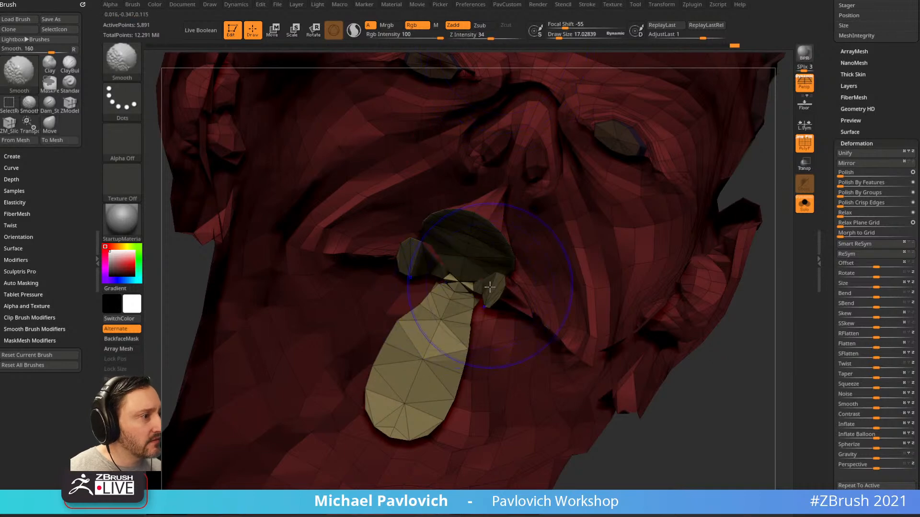
# Reduce the draw size to about 12.37, set the Smooth brush's Z Intensity to 15, and smooth the tangled cap junction
pyautogui.moveTo(692, 422); pyautogui.dragTo(671, 393)
pyautogui.moveTo(695, 421)
pyautogui.mouseDown()
pyautogui.moveTo(708, 425)
pyautogui.moveTo(721, 406)
pyautogui.moveTo(714, 398)
pyautogui.moveTo(605, 381)
pyautogui.mouseUp()
pyautogui.moveTo(695, 417)
pyautogui.mouseDown()
pyautogui.moveTo(698, 390)
pyautogui.moveTo(715, 437)
pyautogui.moveTo(700, 450)
pyautogui.moveTo(671, 393)
pyautogui.moveTo(720, 404)
pyautogui.moveTo(660, 394)
pyautogui.moveTo(721, 388)
pyautogui.moveTo(671, 345)
pyautogui.moveTo(699, 238)
pyautogui.moveTo(535, 265)
pyautogui.mouseUp()
pyautogui.press('s')
pyautogui.moveTo(474, 237); pyautogui.dragTo(729, 279)
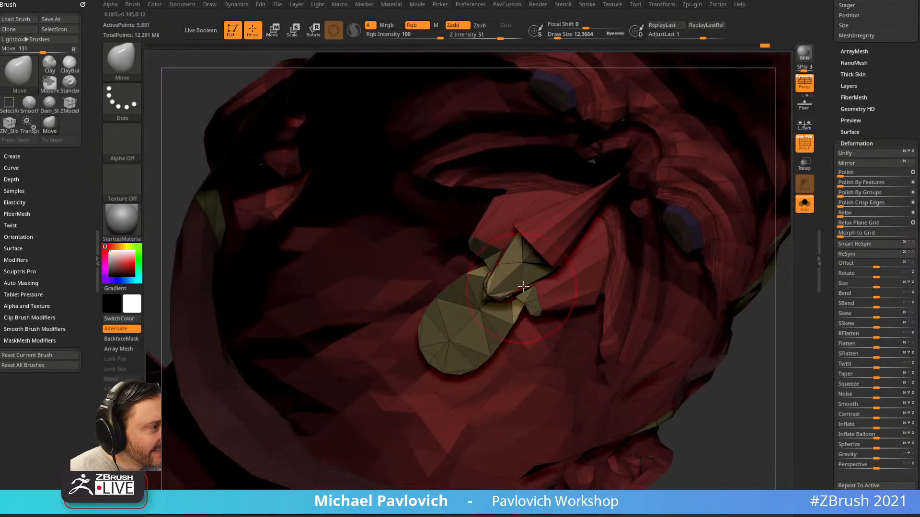
pyautogui.keyDown('shift'); pyautogui.click(486, 41); pyautogui.keyUp('shift')
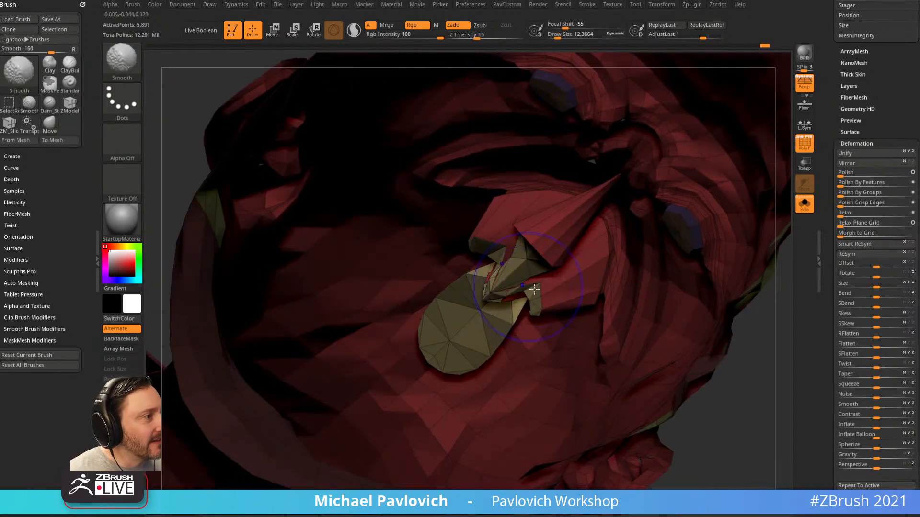
pyautogui.moveTo(745, 345); pyautogui.dragTo(678, 301)
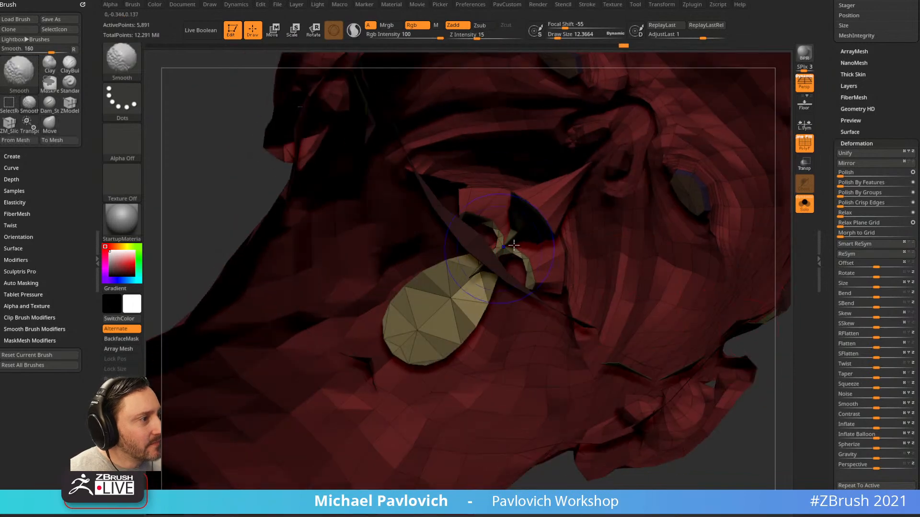
pyautogui.moveTo(715, 463); pyautogui.dragTo(519, 272)
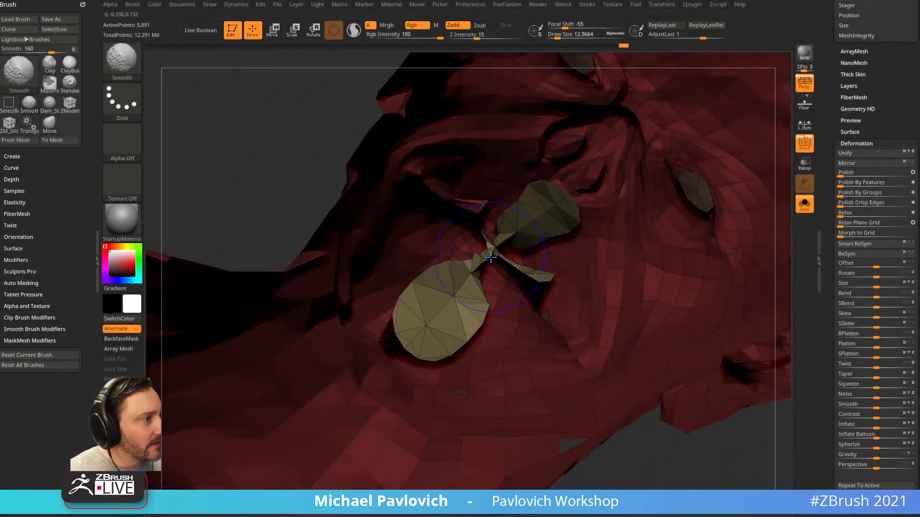
# Pull the inner ends of the lip and chin extrusions into a continuous curve inside the head with the Move brush
pyautogui.moveTo(660, 487)
pyautogui.mouseDown()
pyautogui.moveTo(641, 412)
pyautogui.moveTo(668, 415)
pyautogui.moveTo(657, 411)
pyautogui.mouseUp()
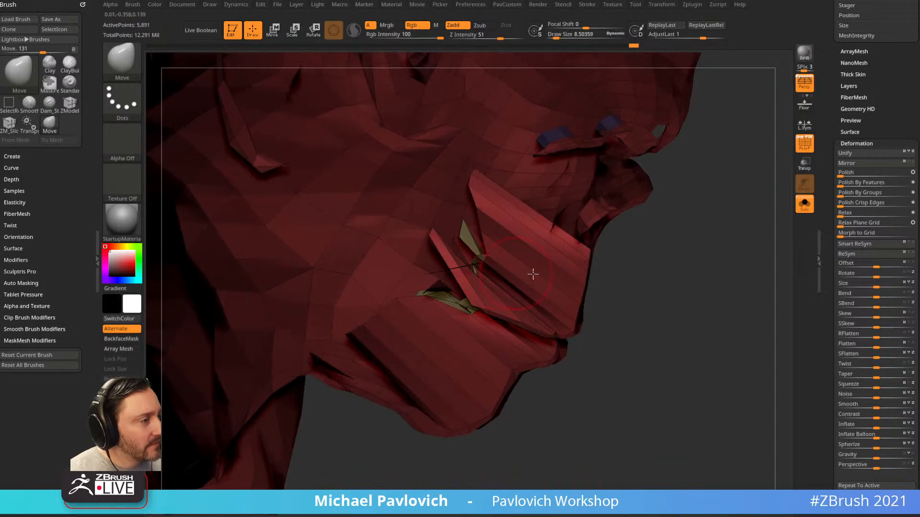
pyautogui.moveTo(515, 274); pyautogui.dragTo(483, 296, button='right')
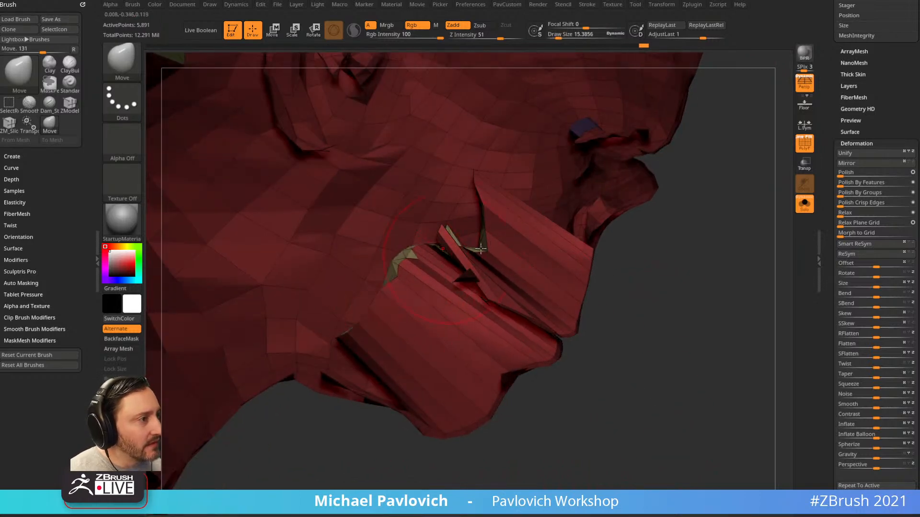
pyautogui.moveTo(659, 303); pyautogui.dragTo(482, 241)
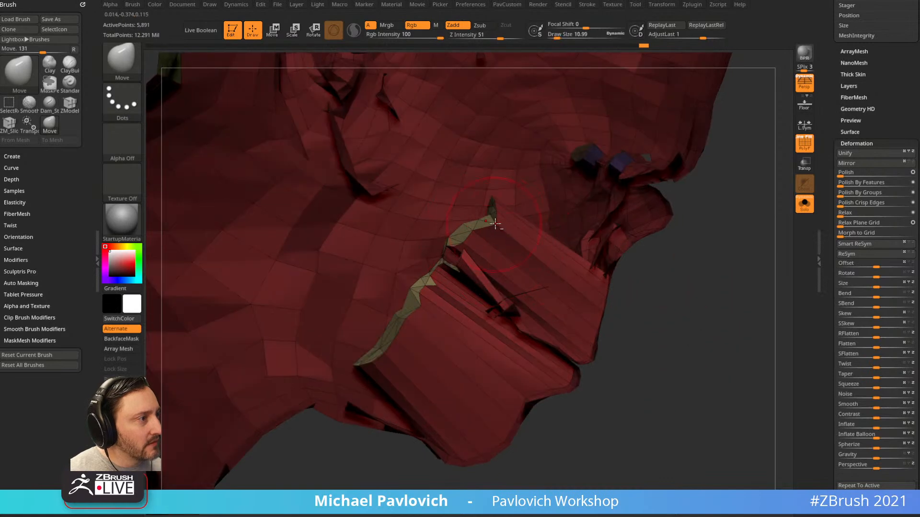
pyautogui.moveTo(677, 306); pyautogui.dragTo(450, 283)
pyautogui.moveTo(710, 348)
pyautogui.mouseDown()
pyautogui.moveTo(694, 331)
pyautogui.moveTo(725, 360)
pyautogui.moveTo(695, 342)
pyautogui.mouseUp()
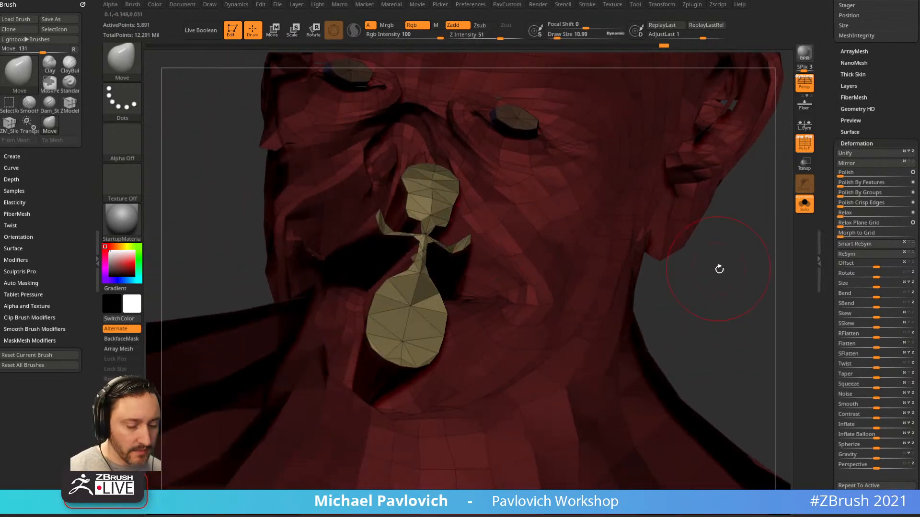
# Switch to the Inflat brush and thicken the narrow strips joining the upper, lower and side caps
pyautogui.press('b')
pyautogui.press('i')
pyautogui.press('n')
pyautogui.moveTo(741, 276); pyautogui.dragTo(462, 221)
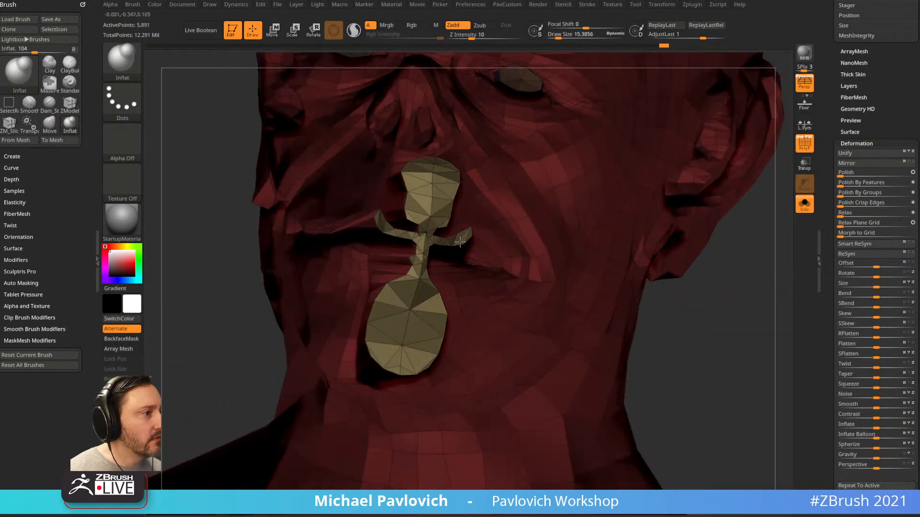
pyautogui.moveTo(707, 318); pyautogui.dragTo(428, 253)
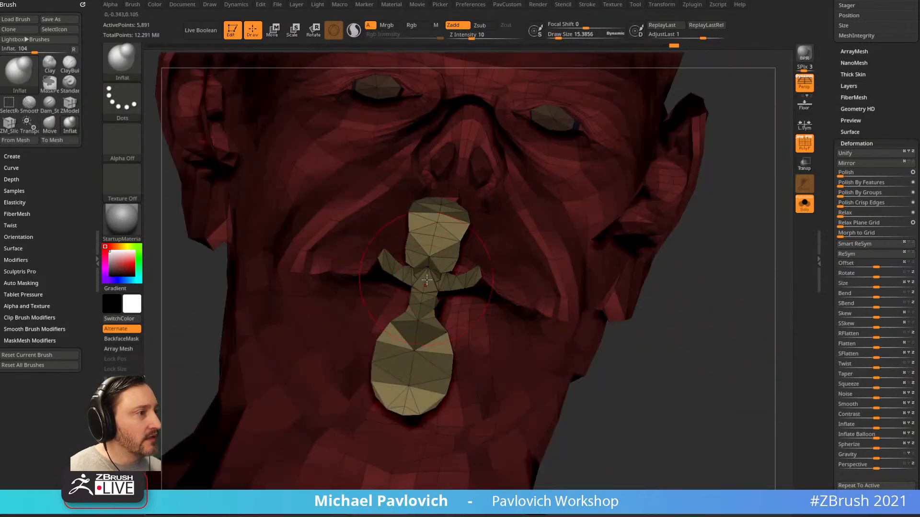
# Smooth the narrow junction where the side strips meet the upper and lower caps inside the head
pyautogui.keyDown('alt'); pyautogui.moveTo(532, 282); pyautogui.dragTo(555, 281, button='right'); pyautogui.keyUp('alt')
pyautogui.press('shift')
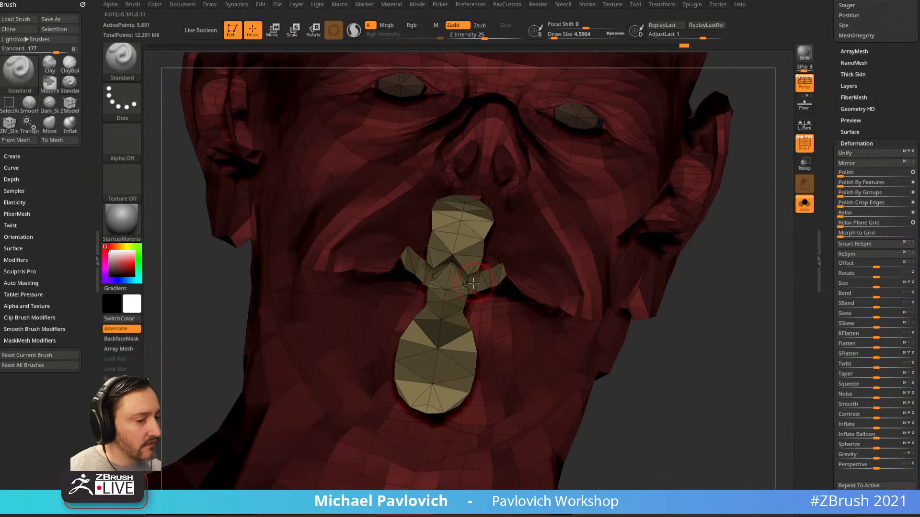
pyautogui.moveTo(467, 268)
pyautogui.keyDown('shift'); pyautogui.mouseDown()
pyautogui.moveTo(497, 291)
pyautogui.moveTo(467, 288)
pyautogui.mouseUp(); pyautogui.keyUp('shift')
pyautogui.moveTo(684, 353); pyautogui.dragTo(542, 307)
# Set the draw size to about 9.70 and reshape the inner ends of the lip and chin strips with the Move and Smooth brushes
pyautogui.press('s')
pyautogui.moveTo(474, 279); pyautogui.dragTo(467, 279)
pyautogui.press('b')
pyautogui.press('m')
pyautogui.press('v')
pyautogui.moveTo(675, 327); pyautogui.dragTo(433, 271)
pyautogui.moveTo(290, 442); pyautogui.dragTo(583, 232)
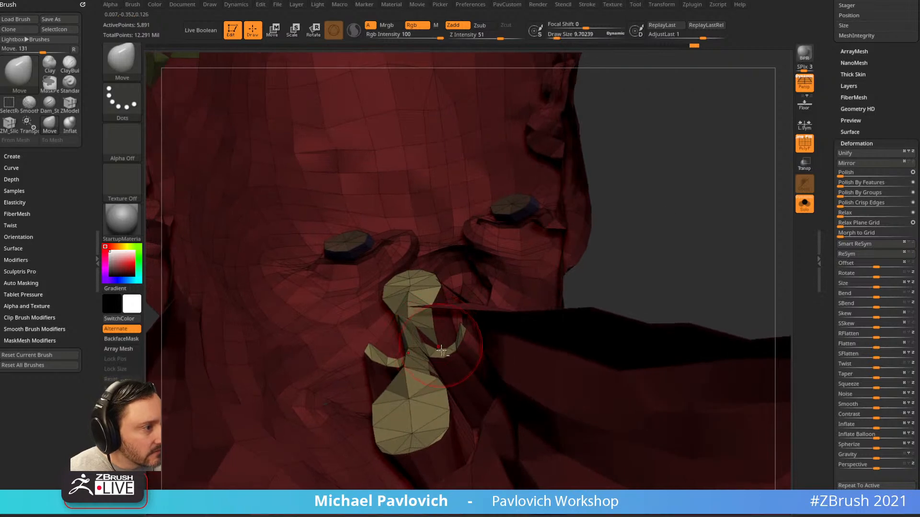
pyautogui.moveTo(670, 257); pyautogui.dragTo(449, 325)
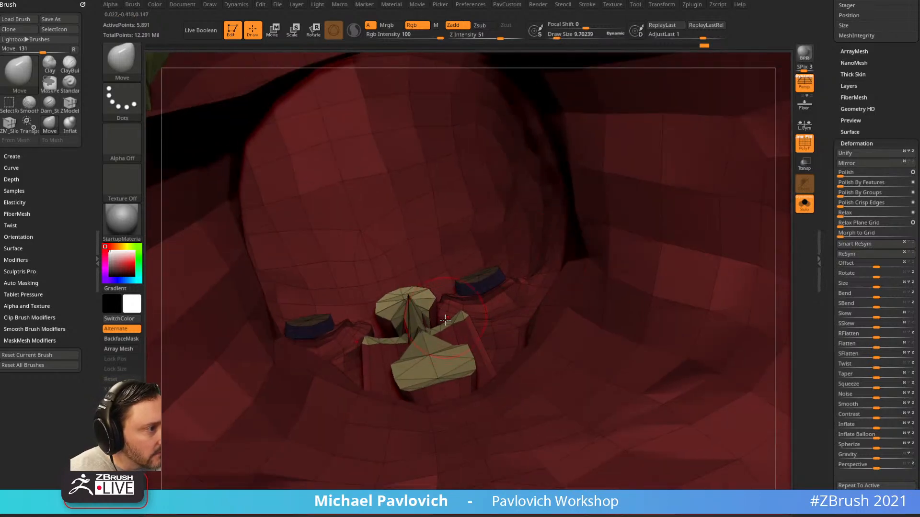
pyautogui.moveTo(565, 198); pyautogui.dragTo(595, 281)
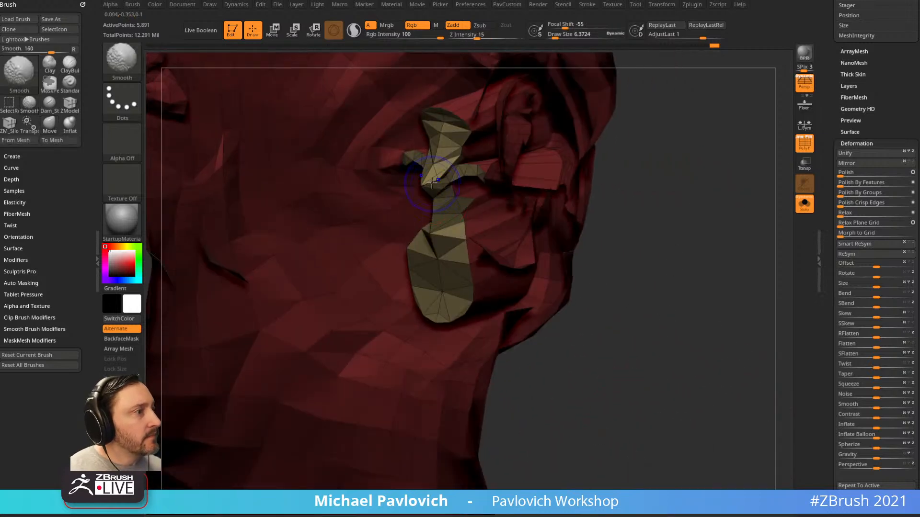
pyautogui.moveTo(684, 228)
pyautogui.mouseDown()
pyautogui.moveTo(626, 218)
pyautogui.moveTo(655, 225)
pyautogui.moveTo(600, 248)
pyautogui.moveTo(663, 217)
pyautogui.moveTo(691, 232)
pyautogui.mouseUp()
pyautogui.press('3')
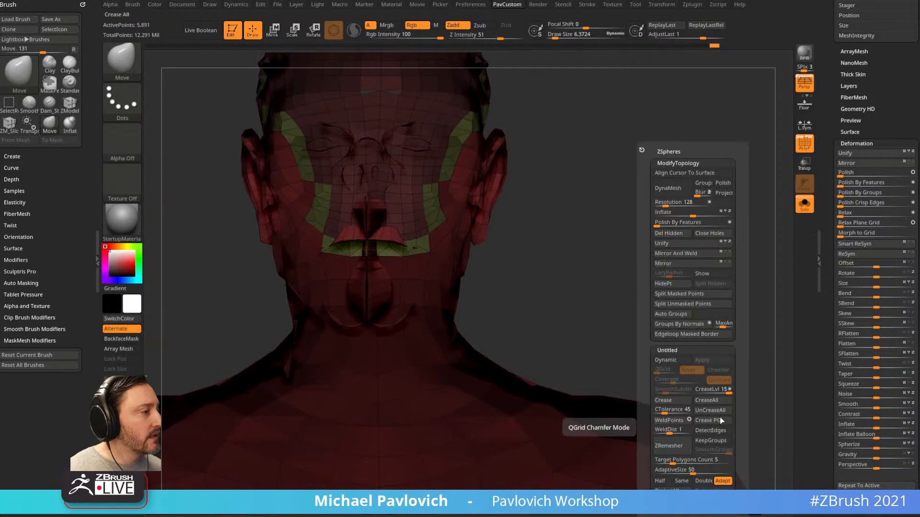
pyautogui.click(670, 418)
pyautogui.moveTo(583, 213); pyautogui.dragTo(720, 286)
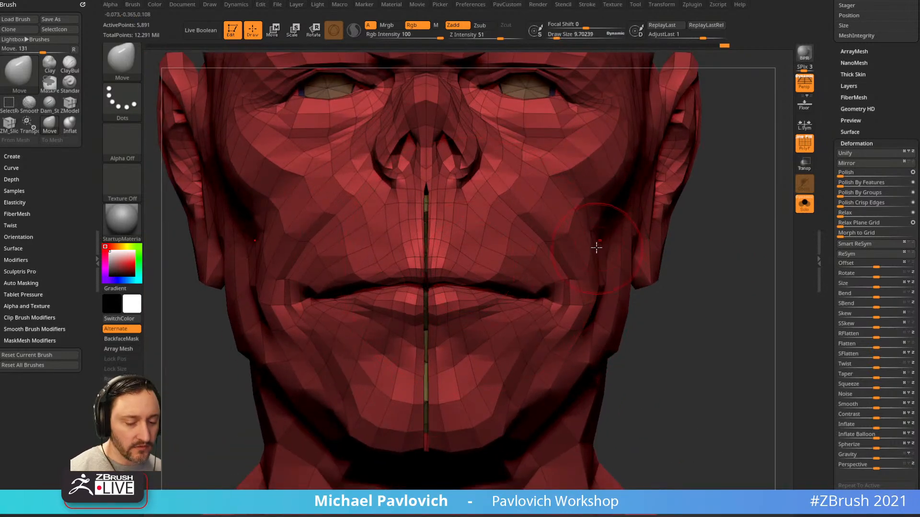
# Try to open the mouth by topologically masking around the lips and moving the unmasked area with the Transpose gizmo
pyautogui.press('w')
pyautogui.keyDown('ctrl'); pyautogui.moveTo(506, 221); pyautogui.dragTo(472, 274); pyautogui.keyUp('ctrl')
pyautogui.moveTo(695, 276)
pyautogui.keyDown('alt'); pyautogui.mouseDown()
pyautogui.moveTo(696, 263)
pyautogui.moveTo(698, 276)
pyautogui.mouseUp(); pyautogui.keyUp('alt')
pyautogui.moveTo(530, 215); pyautogui.dragTo(539, 195)
pyautogui.moveTo(740, 201); pyautogui.dragTo(690, 216)
pyautogui.hotkey('ctrl', 'z')
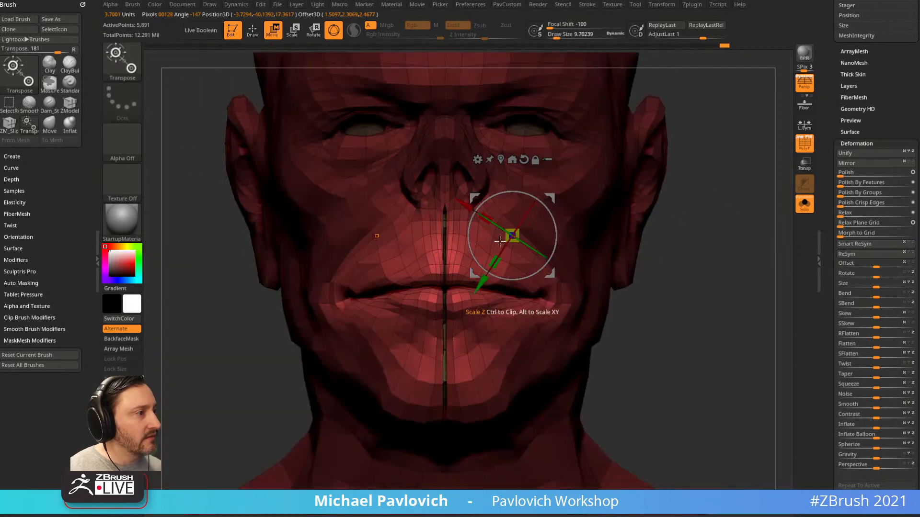
pyautogui.moveTo(464, 266); pyautogui.dragTo(569, 296)
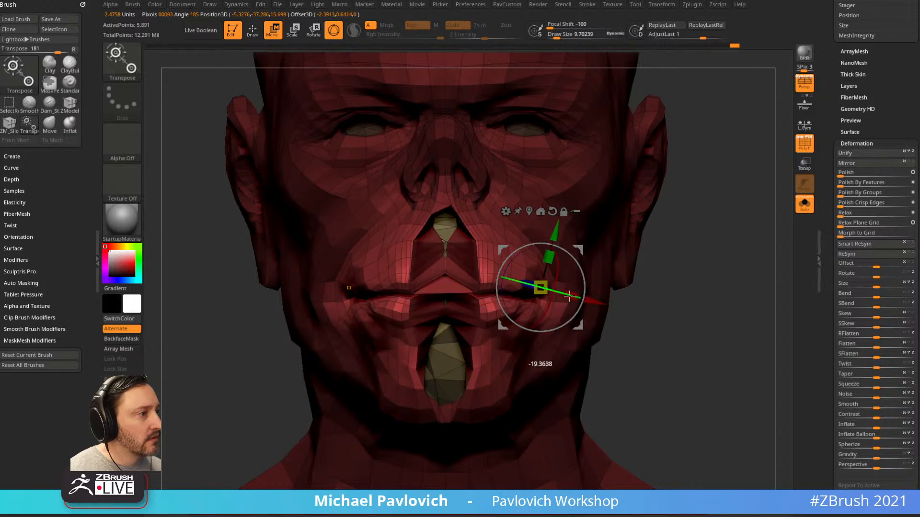
pyautogui.moveTo(627, 272)
pyautogui.mouseDown()
pyautogui.moveTo(698, 249)
pyautogui.moveTo(706, 268)
pyautogui.moveTo(688, 297)
pyautogui.moveTo(735, 302)
pyautogui.moveTo(726, 286)
pyautogui.moveTo(714, 293)
pyautogui.mouseUp()
pyautogui.hotkey('ctrl', 'z')
pyautogui.hotkey('ctrl', 'z')
# Return to the Move brush, enable Topological auto masking and set the draw size to about 17.03
pyautogui.press('q')
pyautogui.press('1')
pyautogui.click(714, 501)
pyautogui.moveTo(633, 278)
pyautogui.mouseDown()
pyautogui.moveTo(727, 341)
pyautogui.moveTo(648, 335)
pyautogui.moveTo(663, 231)
pyautogui.moveTo(695, 262)
pyautogui.moveTo(680, 295)
pyautogui.mouseUp()
pyautogui.press('space')
pyautogui.click(714, 501)
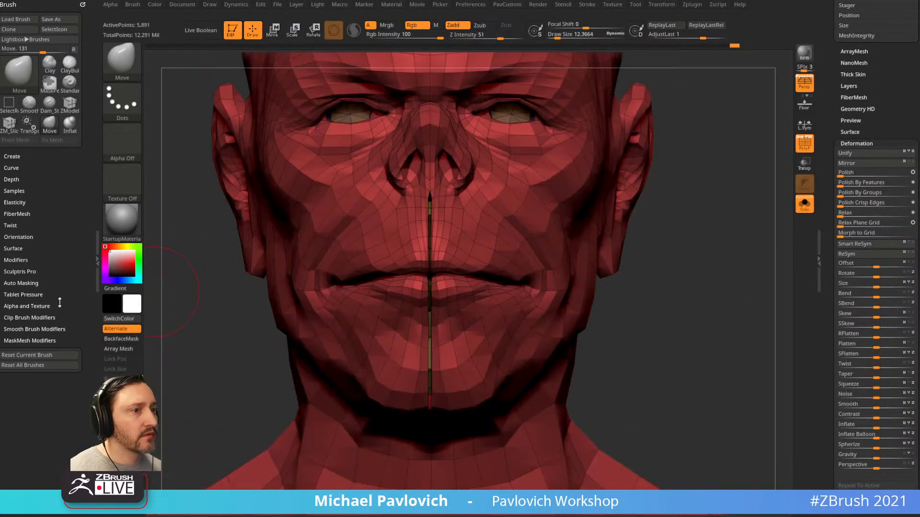
pyautogui.keyDown('shift'); pyautogui.click(27, 282); pyautogui.keyUp('shift')
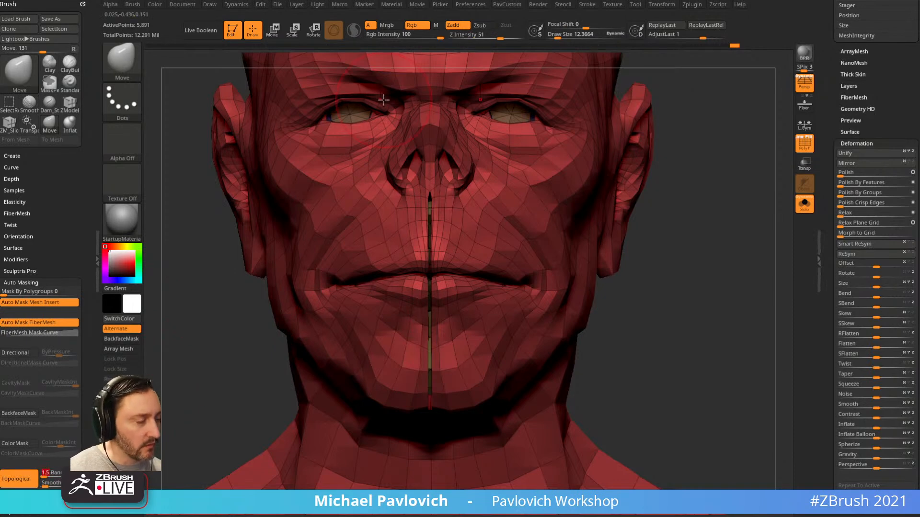
pyautogui.moveTo(466, 266); pyautogui.dragTo(468, 266)
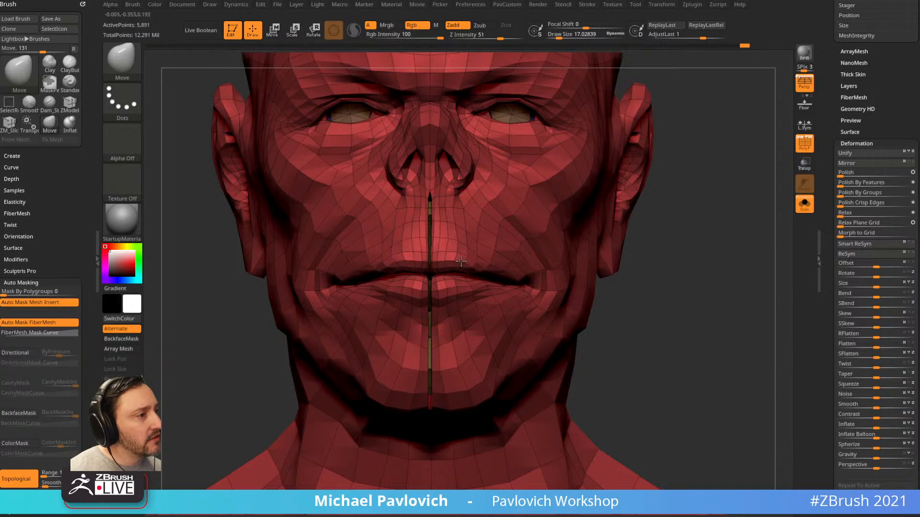
# Part the lips with the topological Move brush, reducing the draw size to about 12.37 to refine the lip line and mouth corners
pyautogui.moveTo(467, 260)
pyautogui.mouseDown()
pyautogui.moveTo(476, 260)
pyautogui.moveTo(461, 294)
pyautogui.mouseUp()
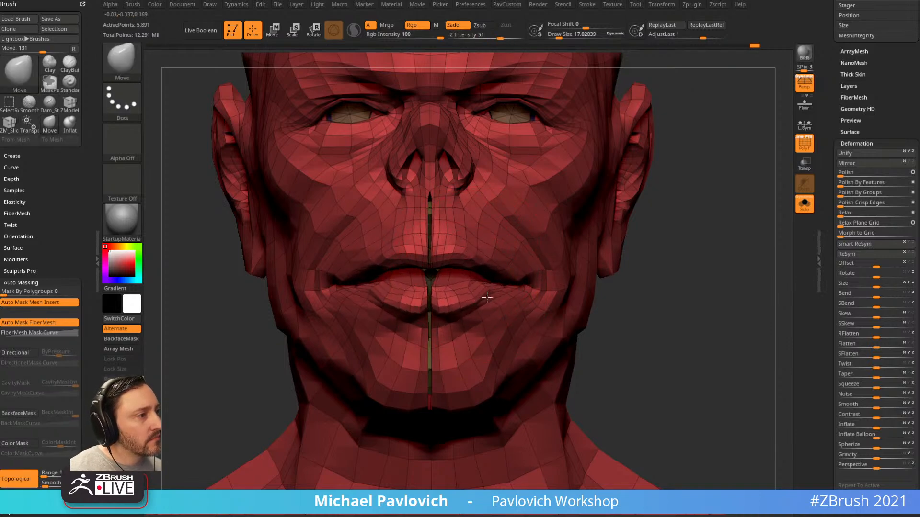
pyautogui.moveTo(496, 296); pyautogui.dragTo(460, 270, button='right')
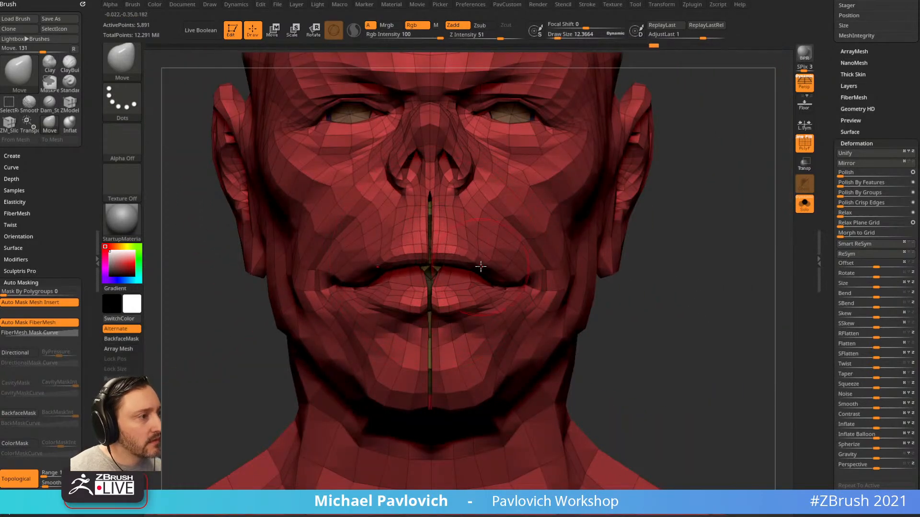
pyautogui.moveTo(502, 271); pyautogui.dragTo(550, 289, button='right')
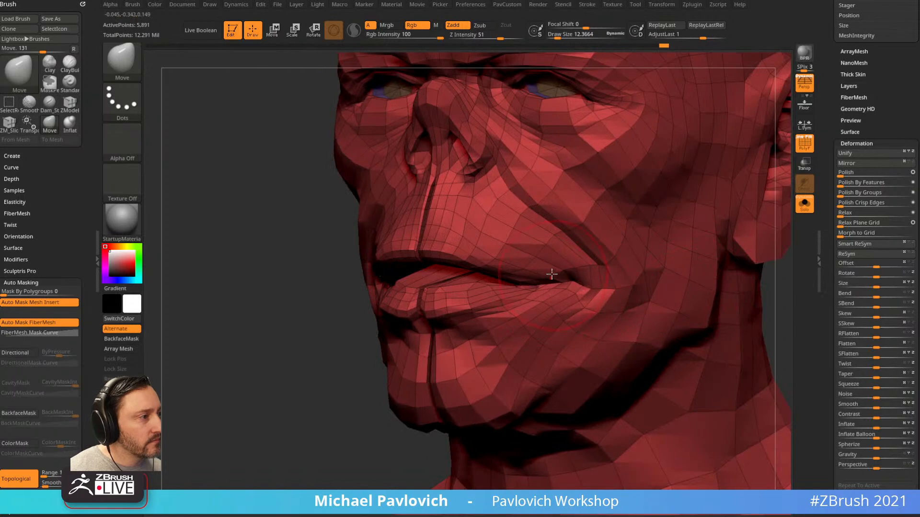
pyautogui.moveTo(478, 292); pyautogui.dragTo(472, 335, button='right')
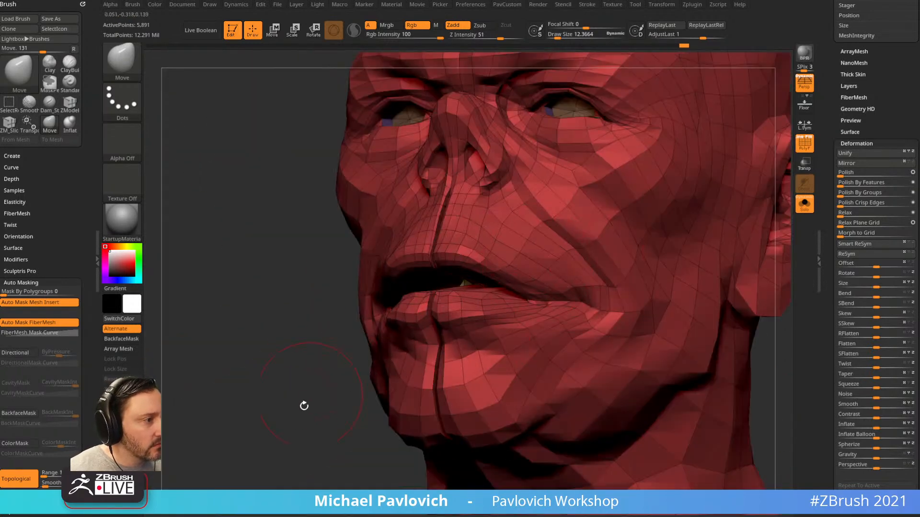
pyautogui.moveTo(309, 395); pyautogui.dragTo(363, 313, button='right')
pyautogui.moveTo(280, 303)
pyautogui.mouseDown(button='right')
pyautogui.moveTo(638, 253)
pyautogui.moveTo(731, 263)
pyautogui.moveTo(741, 311)
pyautogui.mouseUp(button='right')
# Try topological masks around the upper lip and mouth corners with the Transpose Move tool
pyautogui.press('s')
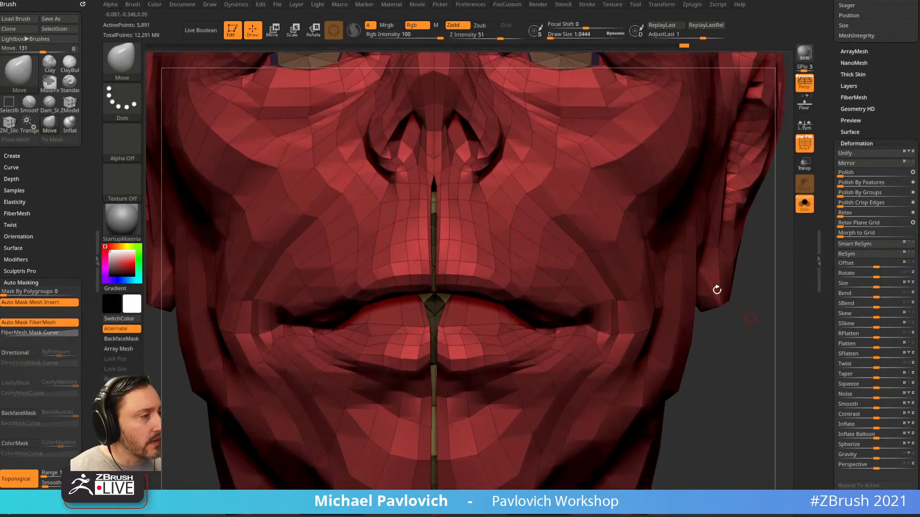
pyautogui.press('w')
pyautogui.moveTo(476, 226)
pyautogui.keyDown('ctrl'); pyautogui.mouseDown()
pyautogui.moveTo(467, 240)
pyautogui.moveTo(531, 286)
pyautogui.moveTo(471, 275)
pyautogui.moveTo(520, 331)
pyautogui.mouseUp(); pyautogui.keyUp('ctrl')
pyautogui.keyDown('ctrl'); pyautogui.moveTo(719, 345); pyautogui.dragTo(714, 300, button='right'); pyautogui.keyUp('ctrl')
pyautogui.keyDown('ctrl'); pyautogui.moveTo(581, 212); pyautogui.dragTo(576, 344); pyautogui.keyUp('ctrl')
pyautogui.keyDown('ctrl'); pyautogui.moveTo(547, 274); pyautogui.dragTo(560, 305); pyautogui.keyUp('ctrl')
pyautogui.press('q')
pyautogui.moveTo(674, 287)
pyautogui.keyDown('ctrl'); pyautogui.mouseDown(button='right')
pyautogui.moveTo(663, 263)
pyautogui.moveTo(705, 255)
pyautogui.moveTo(712, 267)
pyautogui.mouseUp(button='right'); pyautogui.keyUp('ctrl')
# Choose the MaskLasso brush, try lasso masks around the mouth and jaw in side view, and clear the mask
pyautogui.press('b')
pyautogui.click(297, 112)
pyautogui.moveTo(599, 187)
pyautogui.keyDown('ctrl'); pyautogui.mouseDown()
pyautogui.moveTo(530, 96)
pyautogui.moveTo(335, 318)
pyautogui.moveTo(561, 293)
pyautogui.mouseUp(); pyautogui.keyUp('ctrl')
pyautogui.moveTo(659, 300)
pyautogui.keyDown('alt'); pyautogui.mouseDown(button='right')
pyautogui.moveTo(633, 259)
pyautogui.moveTo(631, 271)
pyautogui.mouseUp(button='right'); pyautogui.keyUp('alt')
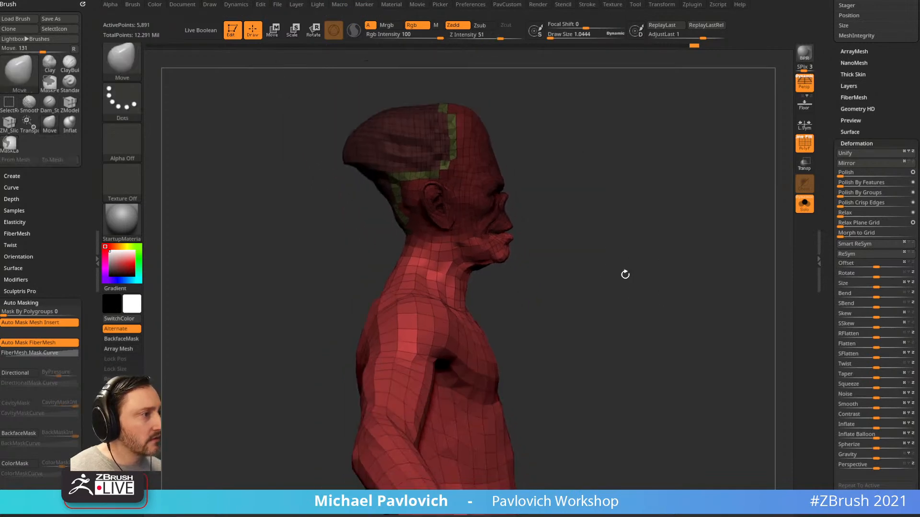
pyautogui.keyDown('ctrl'); pyautogui.moveTo(536, 264); pyautogui.dragTo(533, 274); pyautogui.keyUp('ctrl')
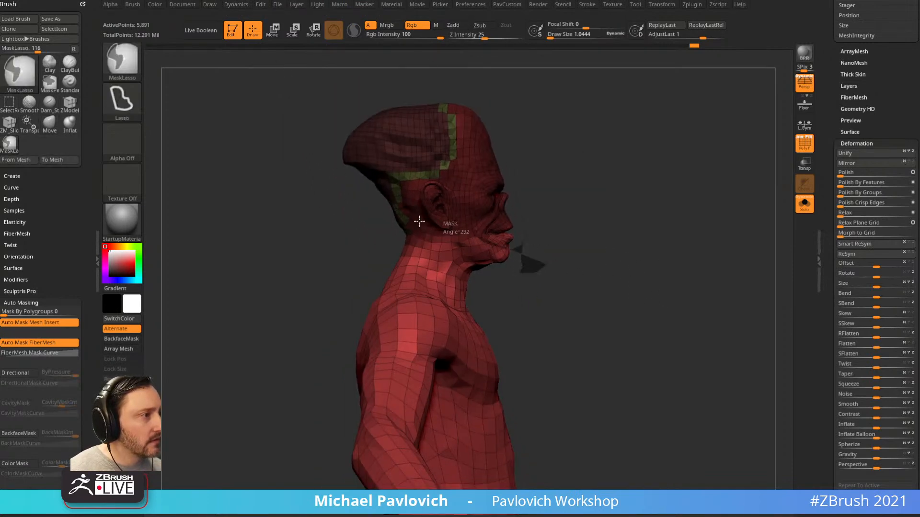
pyautogui.keyDown('ctrl'); pyautogui.moveTo(448, 225); pyautogui.dragTo(594, 300); pyautogui.keyUp('ctrl')
pyautogui.keyDown('ctrl'); pyautogui.moveTo(644, 251); pyautogui.dragTo(650, 240); pyautogui.keyUp('ctrl')
# Isolate the red body polygroup, shrink its visibility and invert it to show the inner mouth walls and other border polygons
pyautogui.moveTo(649, 240)
pyautogui.keyDown('alt'); pyautogui.mouseDown(button='right')
pyautogui.moveTo(650, 265)
pyautogui.moveTo(690, 297)
pyautogui.mouseUp(button='right'); pyautogui.keyUp('alt')
pyautogui.moveTo(690, 297)
pyautogui.mouseDown(button='right')
pyautogui.moveTo(733, 286)
pyautogui.moveTo(680, 273)
pyautogui.moveTo(700, 273)
pyautogui.moveTo(704, 259)
pyautogui.moveTo(710, 281)
pyautogui.moveTo(723, 258)
pyautogui.moveTo(524, 288)
pyautogui.mouseUp(button='right')
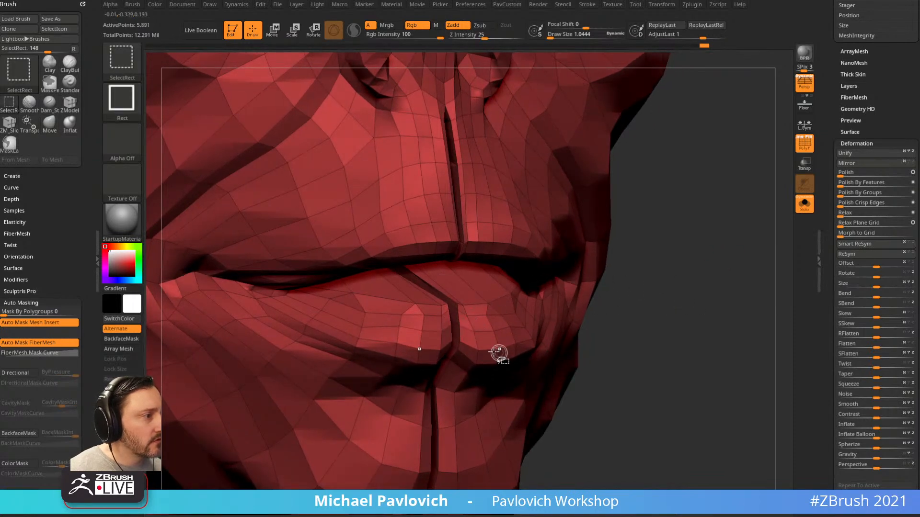
pyautogui.keyDown('alt'); pyautogui.moveTo(675, 297); pyautogui.dragTo(673, 268, button='right'); pyautogui.keyUp('alt')
pyautogui.keyDown('ctrl'); pyautogui.keyDown('shift'); pyautogui.click(487, 318); pyautogui.keyUp('shift'); pyautogui.keyUp('ctrl')
pyautogui.moveTo(671, 311)
pyautogui.keyDown('alt'); pyautogui.mouseDown(button='right')
pyautogui.moveTo(682, 279)
pyautogui.moveTo(699, 280)
pyautogui.moveTo(657, 295)
pyautogui.mouseUp(button='right'); pyautogui.keyUp('alt')
pyautogui.hotkey('ctrl', 'shift', 's')
pyautogui.keyDown('ctrl'); pyautogui.keyDown('shift'); pyautogui.moveTo(668, 301); pyautogui.dragTo(712, 318); pyautogui.keyUp('shift'); pyautogui.keyUp('ctrl')
pyautogui.moveTo(687, 305)
pyautogui.mouseDown(button='right')
pyautogui.moveTo(657, 273)
pyautogui.moveTo(694, 286)
pyautogui.moveTo(661, 267)
pyautogui.mouseUp(button='right')
# Choose the SelectLasso brush and hide the scalp strips, eye pieces and stray polygons, leaving only the inner mouth geometry
pyautogui.press('b')
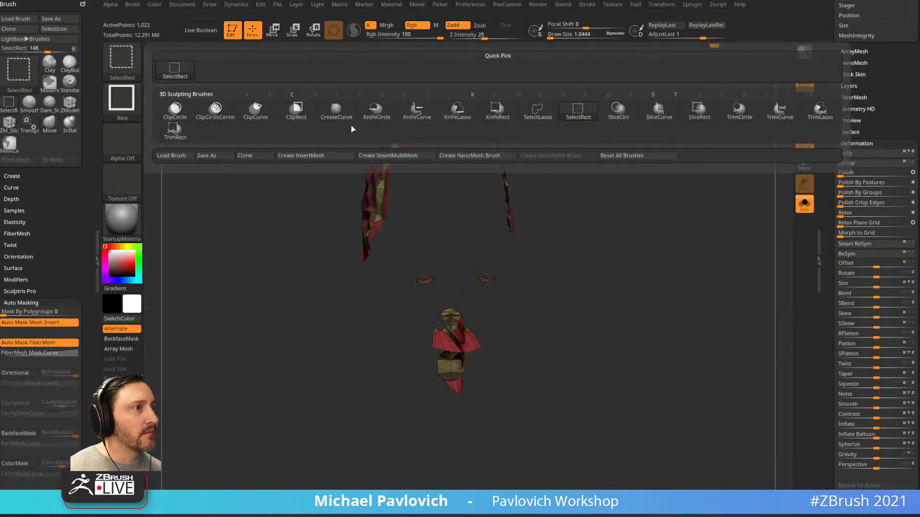
pyautogui.moveTo(320, 264)
pyautogui.keyDown('ctrl'); pyautogui.keyDown('alt'); pyautogui.keyDown('shift'); pyautogui.mouseDown()
pyautogui.moveTo(513, 107)
pyautogui.moveTo(320, 276)
pyautogui.mouseUp(); pyautogui.keyUp('shift'); pyautogui.keyUp('alt'); pyautogui.keyUp('ctrl')
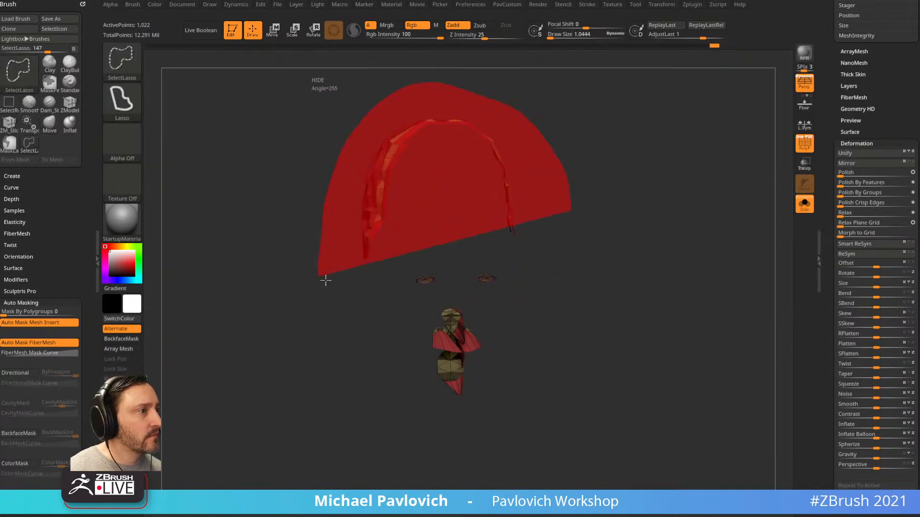
pyautogui.keyDown('ctrl'); pyautogui.keyDown('alt'); pyautogui.keyDown('shift'); pyautogui.moveTo(418, 291); pyautogui.dragTo(412, 292); pyautogui.keyUp('shift'); pyautogui.keyUp('alt'); pyautogui.keyUp('ctrl')
pyautogui.moveTo(616, 338)
pyautogui.mouseDown(button='right')
pyautogui.moveTo(659, 202)
pyautogui.moveTo(614, 190)
pyautogui.mouseUp(button='right')
pyautogui.moveTo(548, 329)
pyautogui.keyDown('ctrl'); pyautogui.keyDown('alt'); pyautogui.keyDown('shift'); pyautogui.mouseDown()
pyautogui.moveTo(247, 401)
pyautogui.moveTo(532, 379)
pyautogui.mouseUp(); pyautogui.keyUp('shift'); pyautogui.keyUp('alt'); pyautogui.keyUp('ctrl')
pyautogui.keyDown('ctrl'); pyautogui.moveTo(605, 225); pyautogui.dragTo(606, 267, button='right'); pyautogui.keyUp('ctrl')
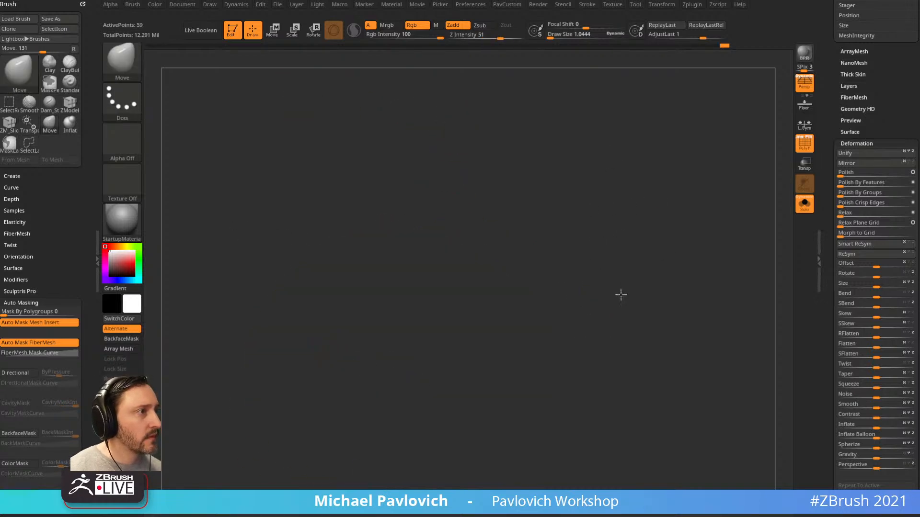
pyautogui.hotkey('ctrl', 'z')
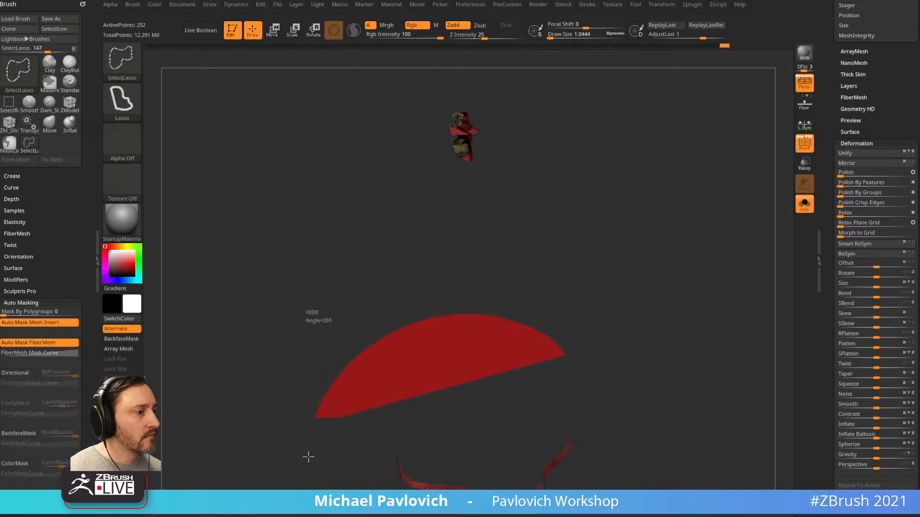
pyautogui.moveTo(630, 372)
pyautogui.mouseDown(button='right')
pyautogui.moveTo(615, 298)
pyautogui.moveTo(630, 235)
pyautogui.mouseUp(button='right')
pyautogui.moveTo(630, 234)
pyautogui.keyDown('alt'); pyautogui.mouseDown(button='right')
pyautogui.moveTo(653, 335)
pyautogui.moveTo(708, 325)
pyautogui.mouseUp(button='right'); pyautogui.keyUp('alt')
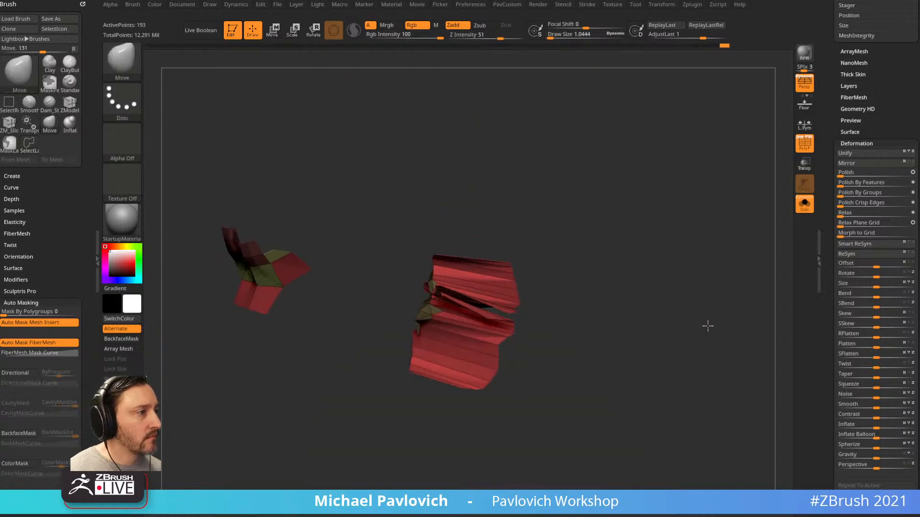
pyautogui.keyDown('ctrl'); pyautogui.keyDown('alt'); pyautogui.keyDown('shift'); pyautogui.moveTo(325, 283); pyautogui.dragTo(204, 348); pyautogui.keyUp('shift'); pyautogui.keyUp('alt'); pyautogui.keyUp('ctrl')
# Hide the inner mouth caps and assign the remaining extruded lip and chin walls to a new polygroup
pyautogui.moveTo(618, 189)
pyautogui.keyDown('ctrl'); pyautogui.mouseDown(button='right')
pyautogui.moveTo(666, 248)
pyautogui.moveTo(695, 223)
pyautogui.moveTo(704, 228)
pyautogui.moveTo(410, 185)
pyautogui.mouseUp(button='right'); pyautogui.keyUp('ctrl')
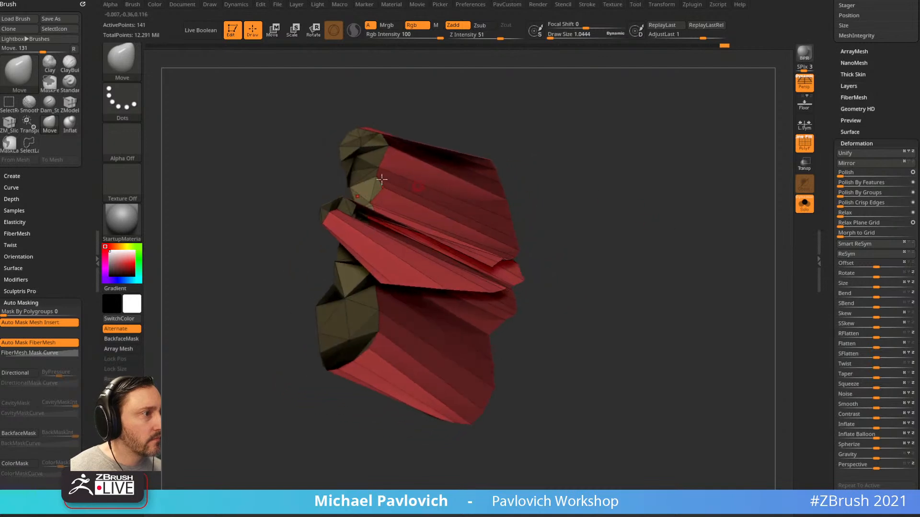
pyautogui.keyDown('ctrl'); pyautogui.keyDown('shift'); pyautogui.click(358, 144); pyautogui.keyUp('shift'); pyautogui.keyUp('ctrl')
pyautogui.press('ctrl')
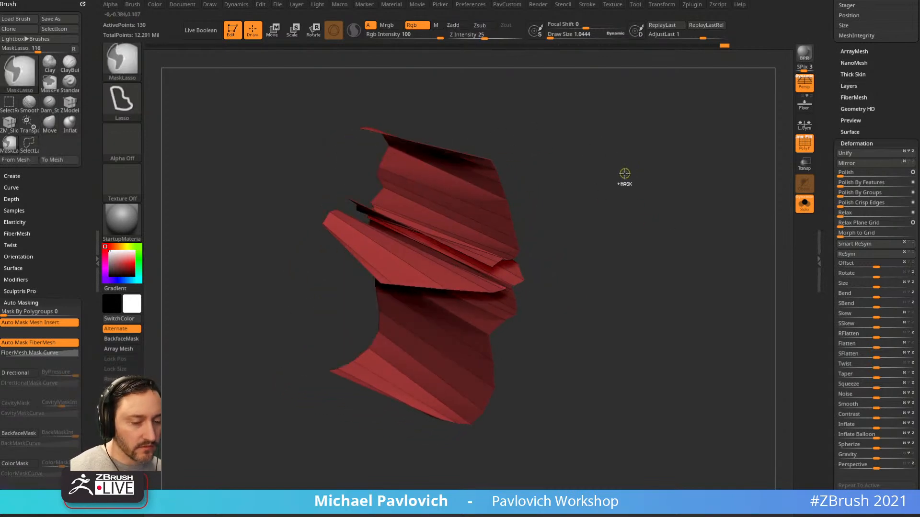
pyautogui.hotkey('ctrl', 'shift')
pyautogui.press('b')
pyautogui.press('z')
pyautogui.press('m')
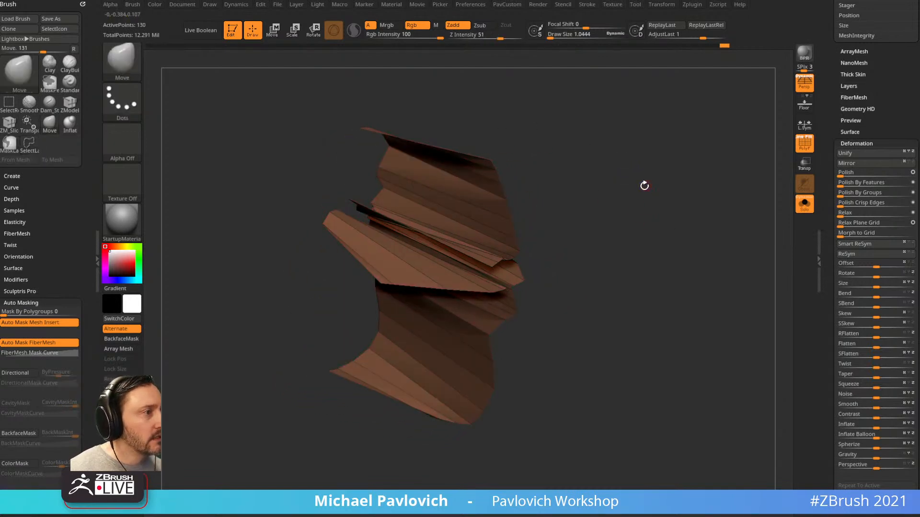
pyautogui.moveTo(646, 183); pyautogui.dragTo(666, 171)
pyautogui.moveTo(565, 158); pyautogui.dragTo(640, 162)
# Choose the SliceCurve brush and cut the isolated mouth walls with three roughly vertical slices between their front and back edges
pyautogui.hotkey('ctrl', 'shift')
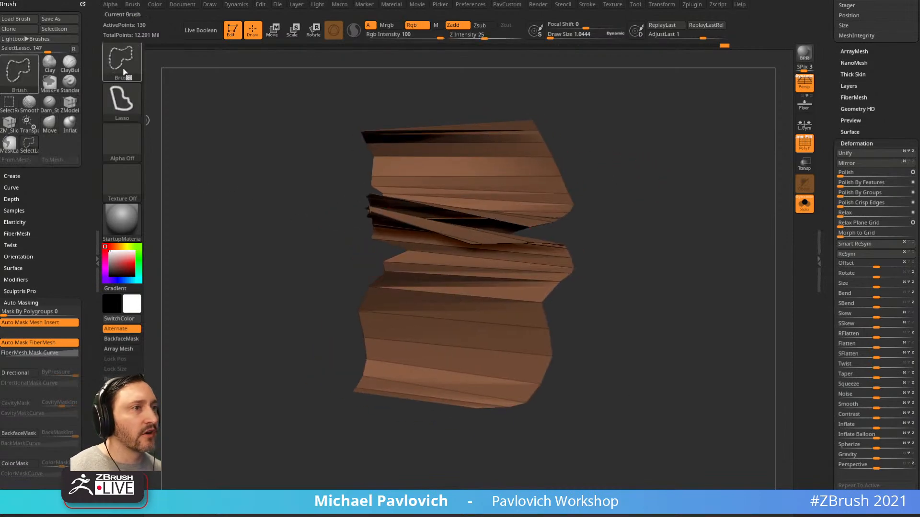
pyautogui.press('b')
pyautogui.keyDown('ctrl'); pyautogui.keyDown('shift'); pyautogui.click(657, 114); pyautogui.keyUp('shift'); pyautogui.keyUp('ctrl')
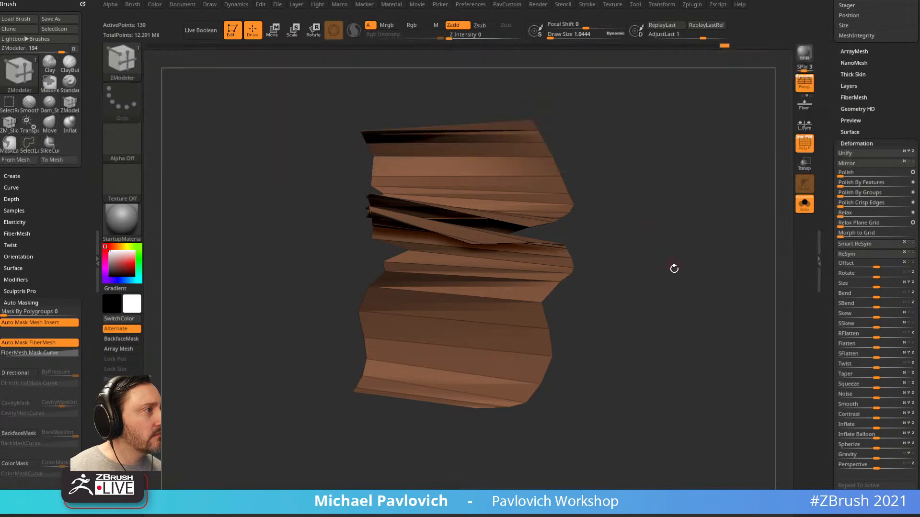
pyautogui.keyDown('alt'); pyautogui.moveTo(675, 265); pyautogui.dragTo(575, 233); pyautogui.keyUp('alt')
pyautogui.hotkey('ctrl', 'shift')
pyautogui.moveTo(541, 126)
pyautogui.mouseDown()
pyautogui.moveTo(530, 189)
pyautogui.moveTo(532, 131)
pyautogui.mouseUp()
pyautogui.moveTo(397, 91)
pyautogui.keyDown('ctrl'); pyautogui.keyDown('shift'); pyautogui.mouseDown()
pyautogui.moveTo(382, 411)
pyautogui.moveTo(390, 418)
pyautogui.moveTo(402, 409)
pyautogui.mouseUp(); pyautogui.keyUp('shift'); pyautogui.keyUp('ctrl')
pyautogui.keyDown('ctrl'); pyautogui.keyDown('shift'); pyautogui.moveTo(362, 110); pyautogui.dragTo(364, 422); pyautogui.keyUp('shift'); pyautogui.keyUp('ctrl')
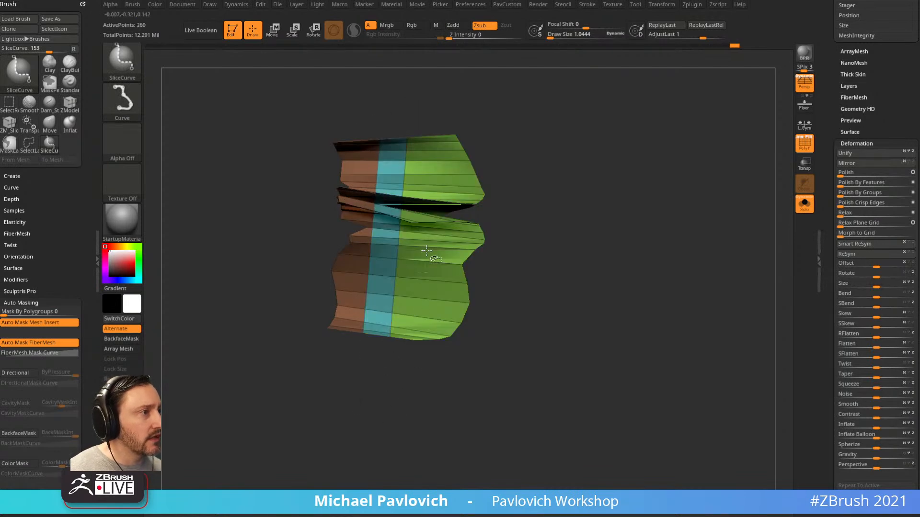
pyautogui.keyDown('ctrl'); pyautogui.keyDown('shift'); pyautogui.moveTo(435, 101); pyautogui.dragTo(408, 384); pyautogui.keyUp('shift'); pyautogui.keyUp('ctrl')
# Merge the sliced mouth walls into one polygroup and unhide the whole body
pyautogui.hotkey('ctrl', 'w')
pyautogui.keyDown('ctrl'); pyautogui.keyDown('shift'); pyautogui.click(642, 197); pyautogui.keyUp('shift'); pyautogui.keyUp('ctrl')
pyautogui.moveTo(653, 198); pyautogui.dragTo(658, 248)
# Apply topological masks outward from the lips with the Transpose Move tool and shift the unmasked area with the gizmo
pyautogui.press('w')
pyautogui.keyDown('ctrl'); pyautogui.moveTo(464, 206); pyautogui.dragTo(440, 205); pyautogui.keyUp('ctrl')
pyautogui.hotkey('ctrl', 'z')
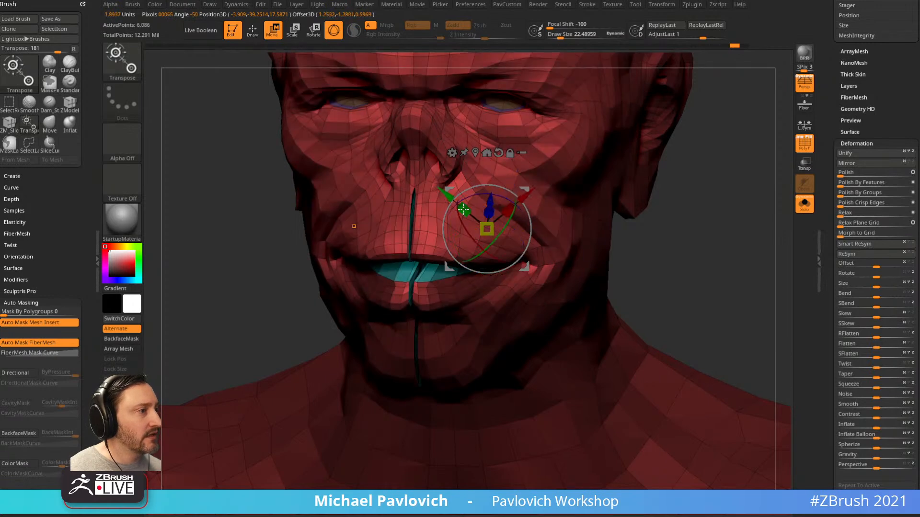
pyautogui.keyDown('ctrl'); pyautogui.moveTo(461, 210); pyautogui.dragTo(461, 210); pyautogui.keyUp('ctrl')
pyautogui.moveTo(671, 218)
pyautogui.mouseDown()
pyautogui.moveTo(735, 224)
pyautogui.moveTo(718, 228)
pyautogui.moveTo(695, 259)
pyautogui.mouseUp()
pyautogui.keyDown('ctrl'); pyautogui.moveTo(682, 326); pyautogui.dragTo(496, 266); pyautogui.keyUp('ctrl')
pyautogui.keyDown('ctrl'); pyautogui.moveTo(385, 246); pyautogui.dragTo(359, 456); pyautogui.keyUp('ctrl')
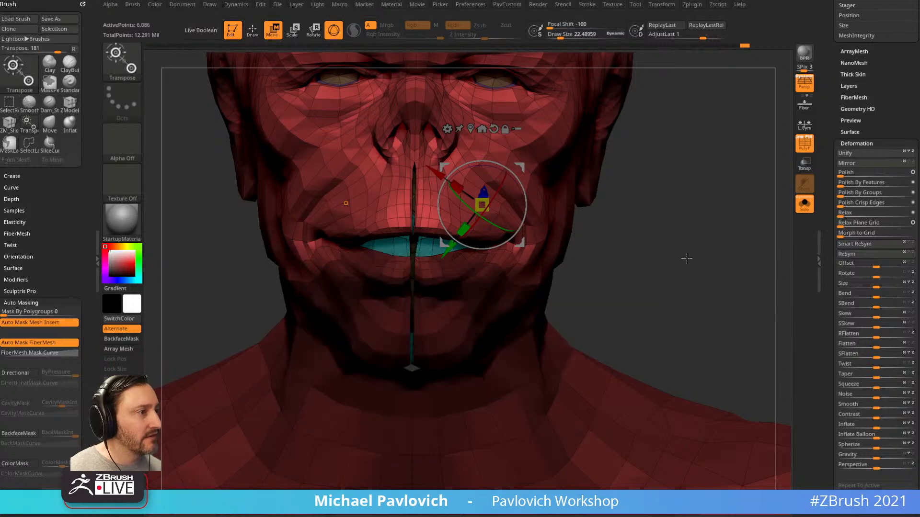
pyautogui.moveTo(686, 260); pyautogui.dragTo(678, 227)
pyautogui.moveTo(500, 181); pyautogui.dragTo(529, 178)
# Return to draw mode with the Move brush and set the draw size to about 3.18
pyautogui.press('q')
pyautogui.moveTo(723, 204)
pyautogui.mouseDown()
pyautogui.moveTo(738, 181)
pyautogui.moveTo(730, 171)
pyautogui.moveTo(708, 187)
pyautogui.moveTo(705, 175)
pyautogui.moveTo(739, 206)
pyautogui.moveTo(747, 178)
pyautogui.moveTo(735, 168)
pyautogui.moveTo(738, 195)
pyautogui.moveTo(727, 154)
pyautogui.moveTo(693, 169)
pyautogui.moveTo(709, 136)
pyautogui.moveTo(709, 188)
pyautogui.moveTo(721, 158)
pyautogui.moveTo(708, 98)
pyautogui.mouseUp()
pyautogui.press('s')
pyautogui.click(707, 186)
pyautogui.press('b')
pyautogui.press('m')
pyautogui.press('v')
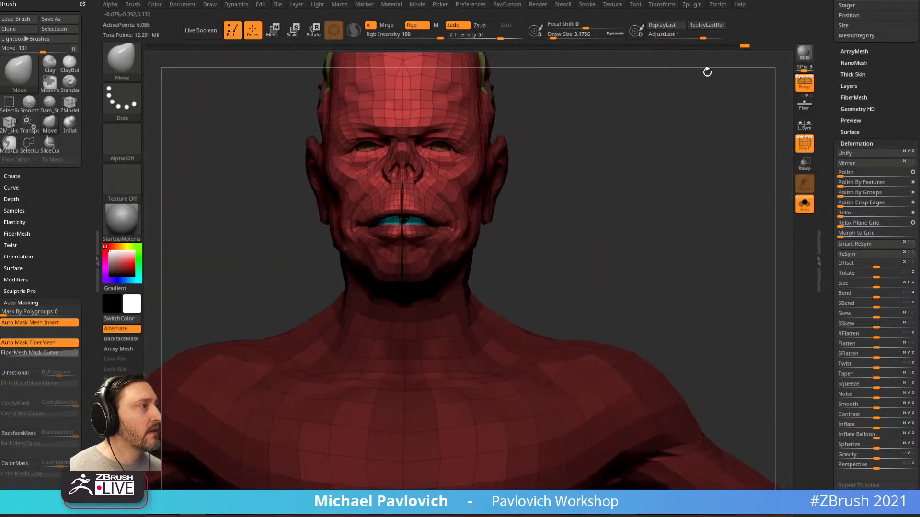
# Roll the undo history back to the closed-mouth head from before the lip and chin extrusions
pyautogui.moveTo(743, 48)
pyautogui.mouseDown()
pyautogui.moveTo(551, 68)
pyautogui.moveTo(340, 64)
pyautogui.moveTo(476, 86)
pyautogui.moveTo(378, 84)
pyautogui.mouseUp()
pyautogui.click(638, 192)
pyautogui.moveTo(667, 205); pyautogui.dragTo(647, 209)
pyautogui.moveTo(580, 177); pyautogui.dragTo(656, 225)
pyautogui.moveTo(596, 218); pyautogui.dragTo(565, 220)
# Switch to the ZModeler brush and mark a symmetrical patch of polygons on each side of the upper forehead
pyautogui.press('b')
pyautogui.press('z')
pyautogui.press('m')
pyautogui.moveTo(594, 184); pyautogui.dragTo(525, 176)
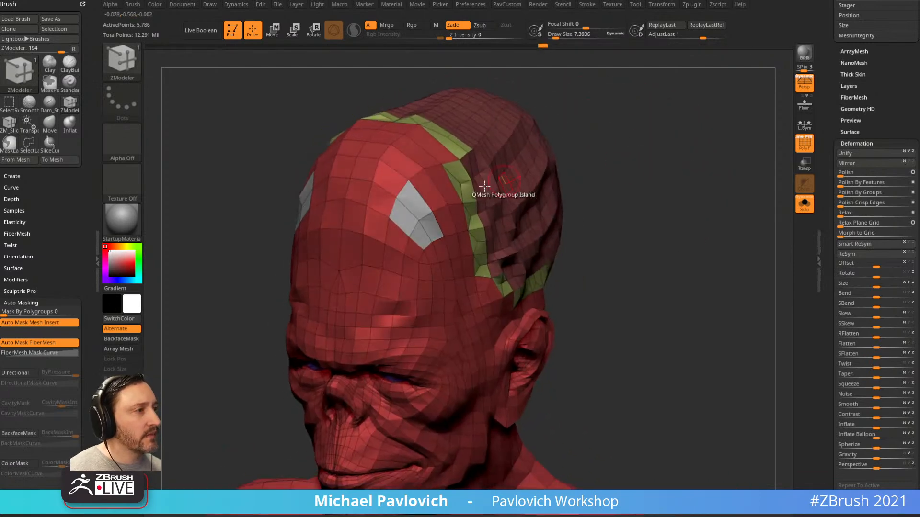
pyautogui.moveTo(621, 189); pyautogui.dragTo(646, 191)
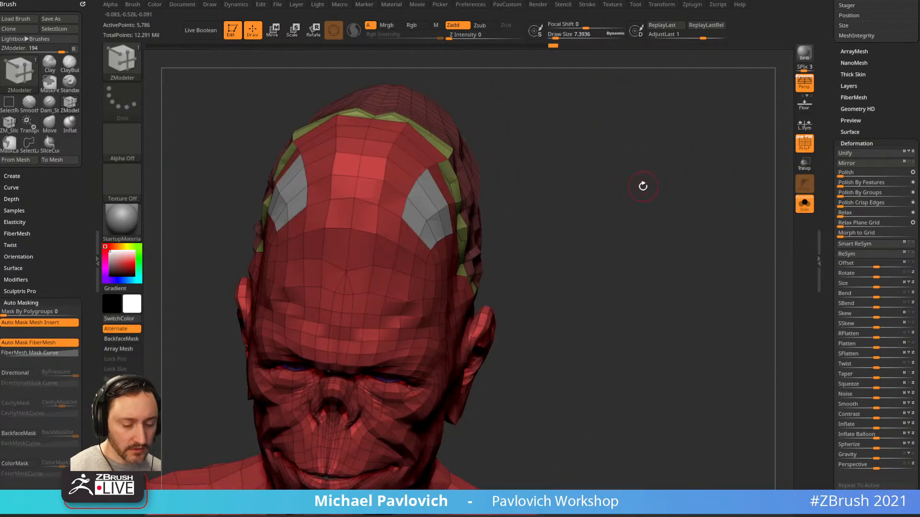
# Load the IMM Dragon Bones brush from LightBox and choose its Horn3 insert
pyautogui.press(',')
pyautogui.click(255, 58)
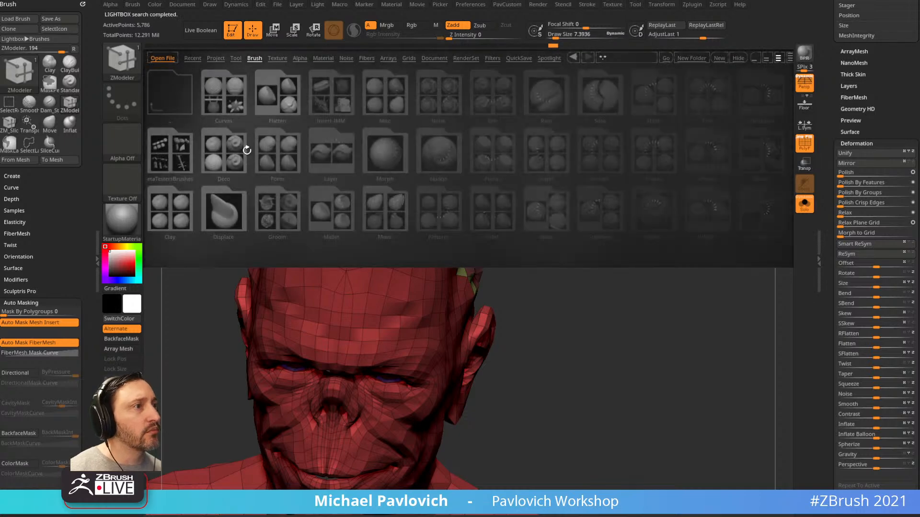
pyautogui.click(331, 98)
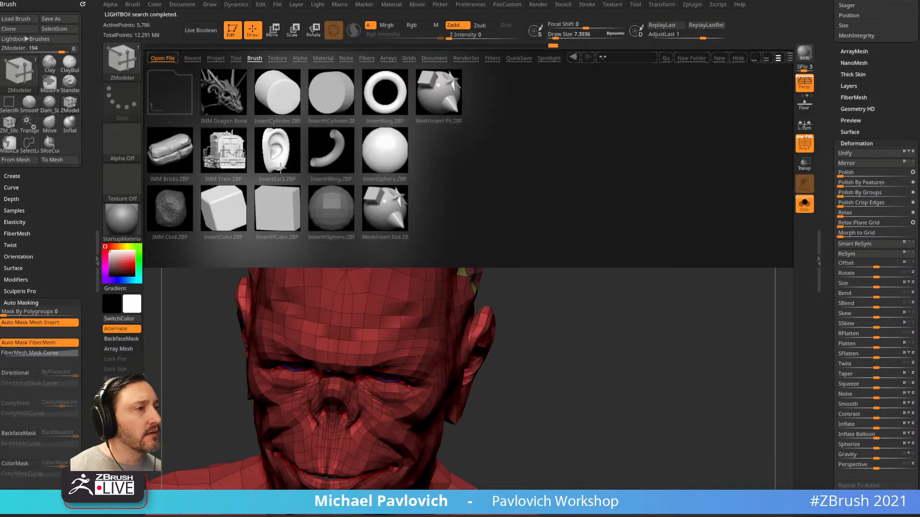
pyautogui.doubleClick(230, 101)
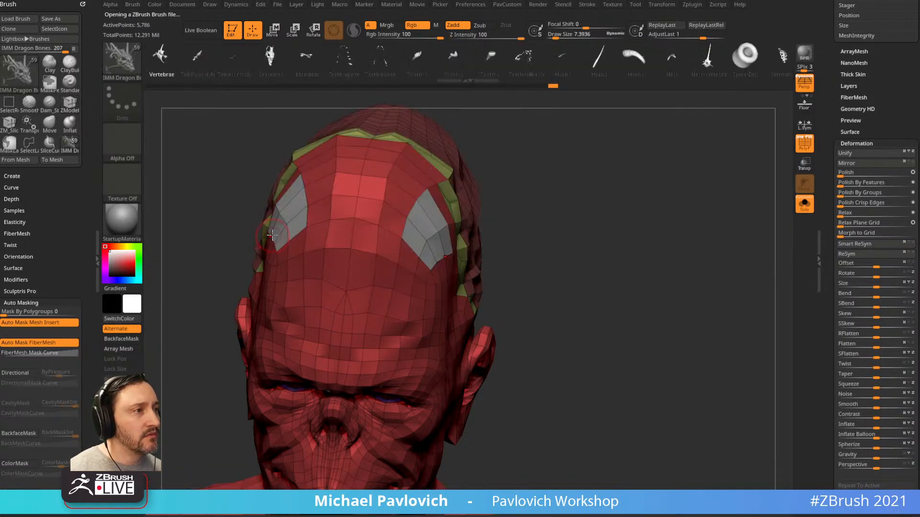
pyautogui.press('m')
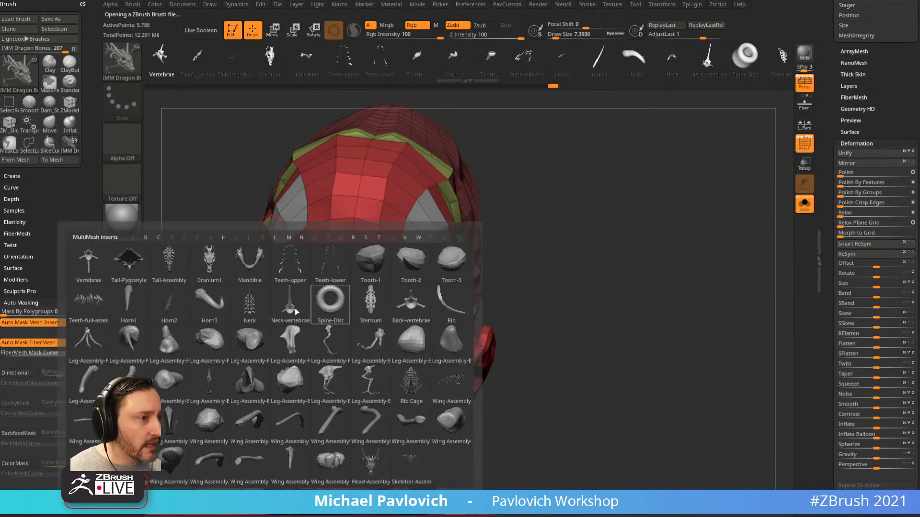
pyautogui.click(209, 305)
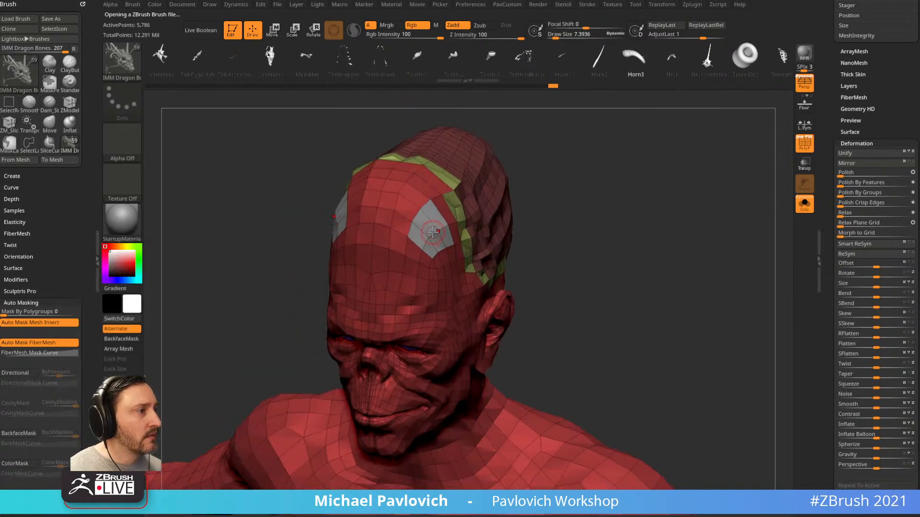
# Insert mirrored Horn3 meshes on the marked forehead patches, and rotate and scale them into place with the gizmo
pyautogui.moveTo(432, 233); pyautogui.dragTo(468, 280)
pyautogui.press('w')
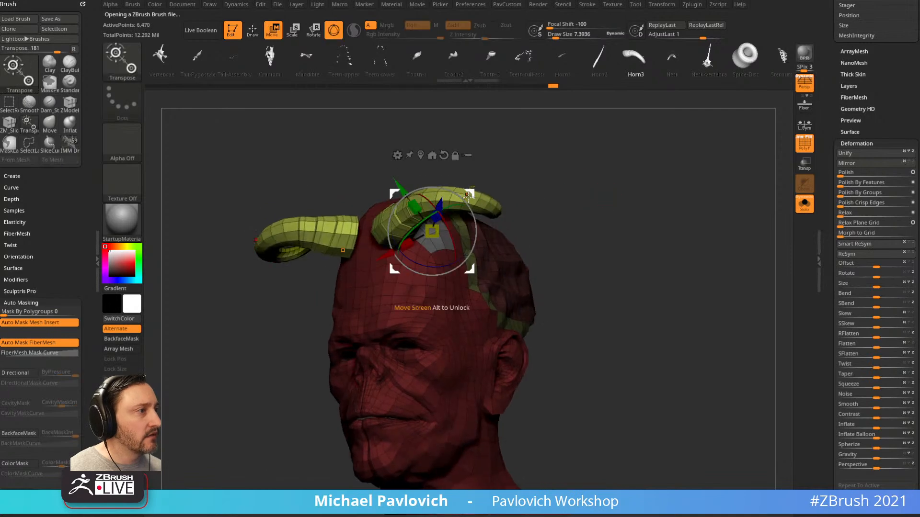
pyautogui.moveTo(471, 193); pyautogui.dragTo(524, 187)
pyautogui.moveTo(615, 206); pyautogui.dragTo(671, 144)
pyautogui.moveTo(527, 190); pyautogui.dragTo(521, 186)
pyautogui.moveTo(617, 184); pyautogui.dragTo(597, 115)
pyautogui.moveTo(497, 194)
pyautogui.mouseDown()
pyautogui.moveTo(616, 244)
pyautogui.moveTo(641, 155)
pyautogui.moveTo(651, 211)
pyautogui.moveTo(643, 217)
pyautogui.moveTo(639, 162)
pyautogui.moveTo(649, 212)
pyautogui.moveTo(786, 205)
pyautogui.mouseUp()
pyautogui.press('q')
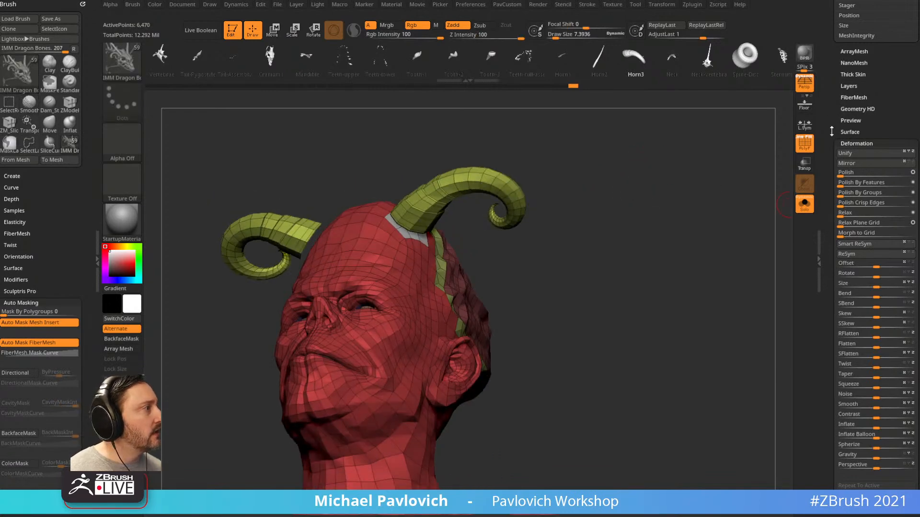
# Clear the mask to bridge the inserted horns into the surrounding forehead geometry
pyautogui.scroll(10, 827, 226)
pyautogui.click(888, 325)
pyautogui.moveTo(738, 284); pyautogui.dragTo(690, 197)
pyautogui.moveTo(683, 182)
pyautogui.keyDown('ctrl'); pyautogui.mouseDown()
pyautogui.moveTo(709, 220)
pyautogui.moveTo(700, 224)
pyautogui.moveTo(721, 240)
pyautogui.mouseUp(); pyautogui.keyUp('ctrl')
pyautogui.moveTo(615, 289)
pyautogui.mouseDown()
pyautogui.moveTo(645, 349)
pyautogui.moveTo(610, 298)
pyautogui.mouseUp()
# Smooth the bridging band of polygons around the base of the horns
pyautogui.press('shift')
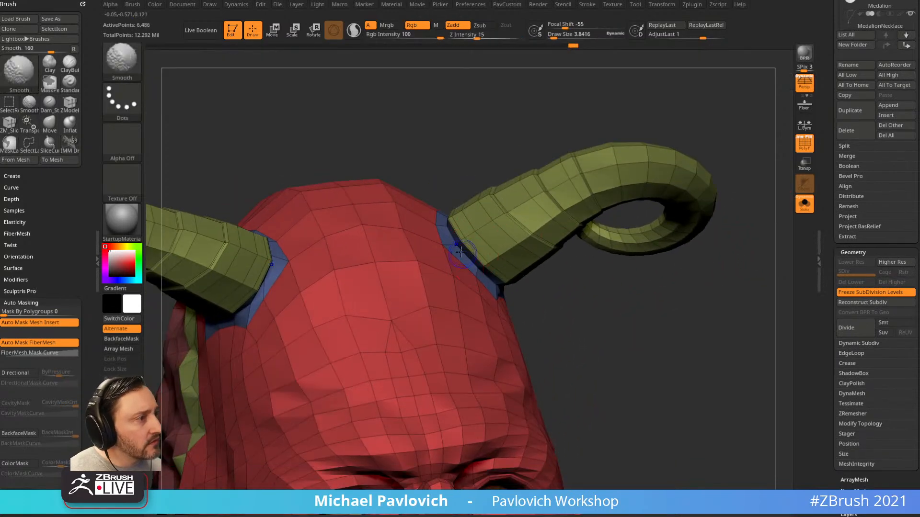
pyautogui.keyDown('shift'); pyautogui.moveTo(493, 282); pyautogui.dragTo(502, 286); pyautogui.keyUp('shift')
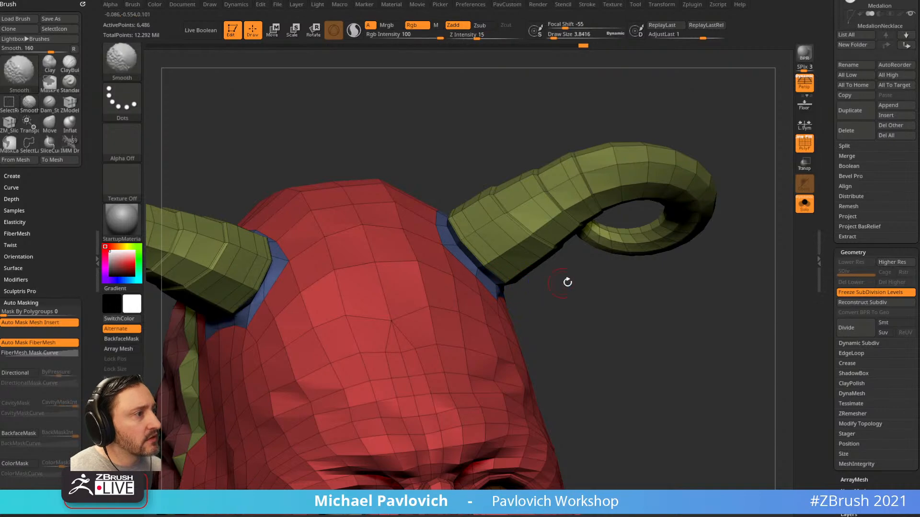
pyautogui.keyDown('shift'); pyautogui.moveTo(450, 240); pyautogui.dragTo(494, 276); pyautogui.keyUp('shift')
# Set ZModeler's edge action to Scale with EdgeLoop Complete and scale the edge loop at the horn's base
pyautogui.moveTo(557, 300)
pyautogui.mouseDown()
pyautogui.moveTo(554, 281)
pyautogui.moveTo(563, 336)
pyautogui.mouseUp()
pyautogui.press('space')
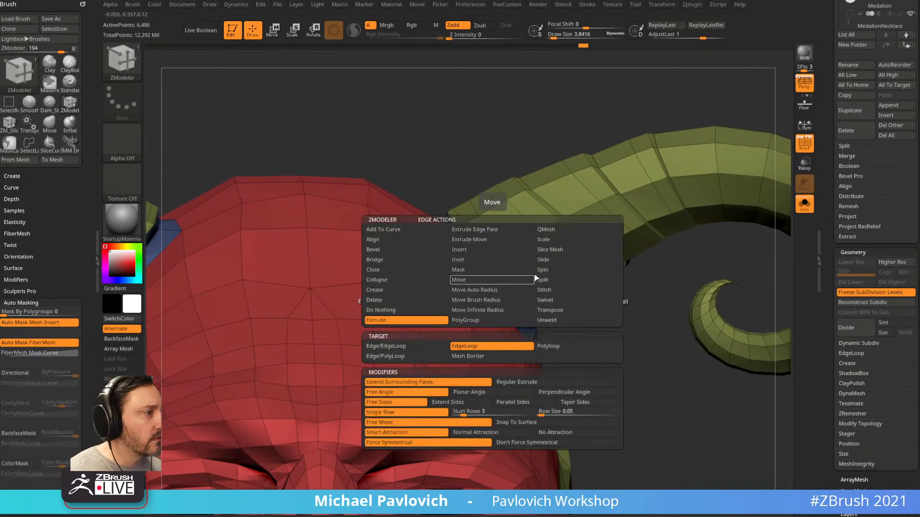
pyautogui.click(548, 261)
pyautogui.click(545, 241)
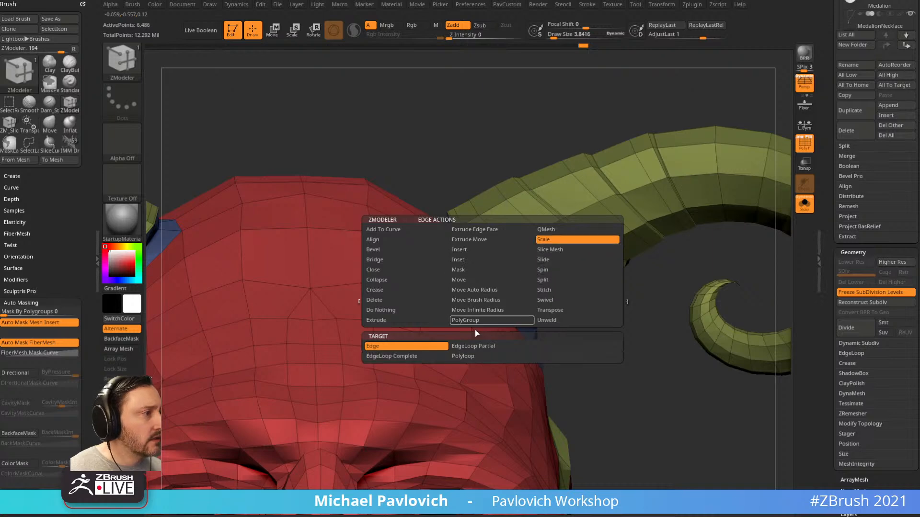
pyautogui.click(427, 355)
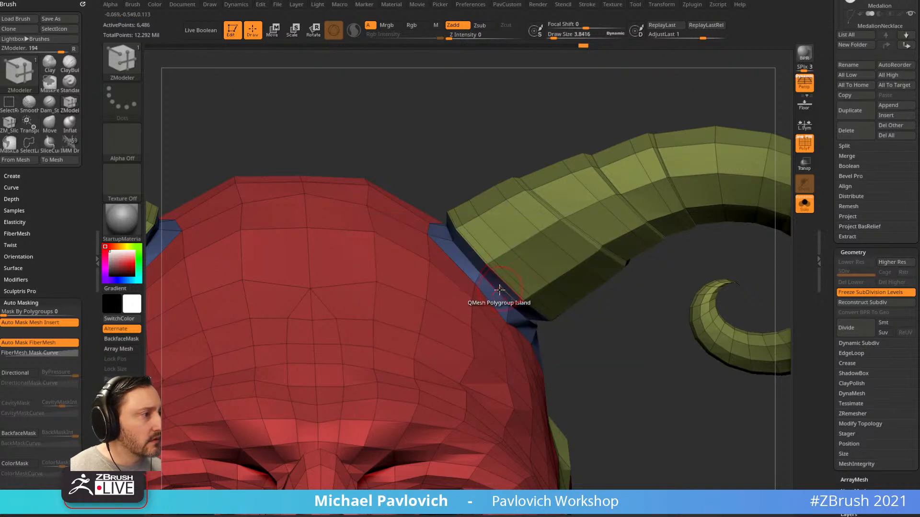
pyautogui.keyDown('ctrl'); pyautogui.moveTo(539, 329); pyautogui.dragTo(622, 247, button='right'); pyautogui.keyUp('ctrl')
pyautogui.moveTo(503, 286); pyautogui.dragTo(605, 298)
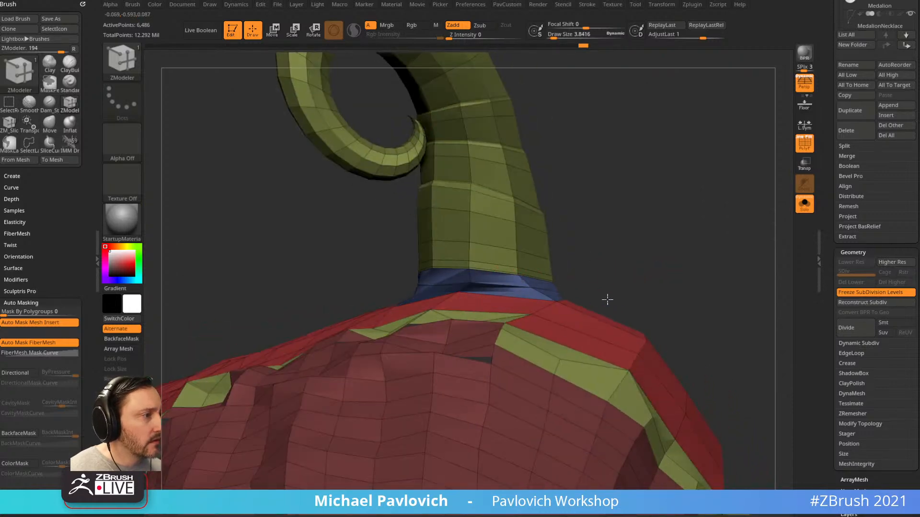
# Restore the frozen subdivision levels up to level 5 and turn off the polyframe display with the Standard brush active
pyautogui.keyDown('ctrl'); pyautogui.moveTo(601, 295); pyautogui.dragTo(642, 249, button='right'); pyautogui.keyUp('ctrl')
pyautogui.moveTo(642, 250)
pyautogui.mouseDown(button='right')
pyautogui.moveTo(720, 280)
pyautogui.moveTo(748, 249)
pyautogui.moveTo(746, 274)
pyautogui.moveTo(690, 239)
pyautogui.mouseUp(button='right')
pyautogui.moveTo(690, 240); pyautogui.dragTo(664, 262, button='right')
pyautogui.press('b')
pyautogui.press('s')
pyautogui.press('t')
pyautogui.press('f')
pyautogui.press('s')
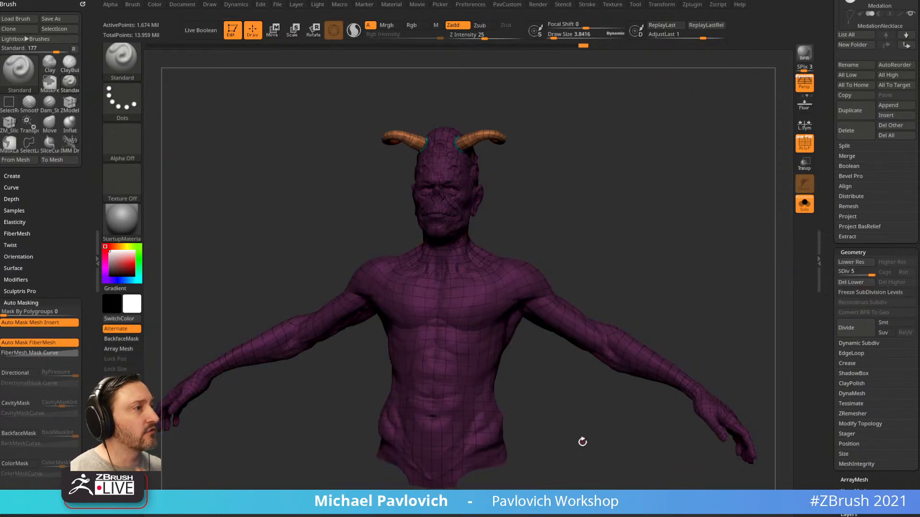
pyautogui.keyDown('alt'); pyautogui.moveTo(677, 219); pyautogui.dragTo(757, 230); pyautogui.keyUp('alt')
pyautogui.click(807, 146)
pyautogui.keyDown('alt'); pyautogui.moveTo(710, 276); pyautogui.dragTo(762, 263); pyautogui.keyUp('alt')
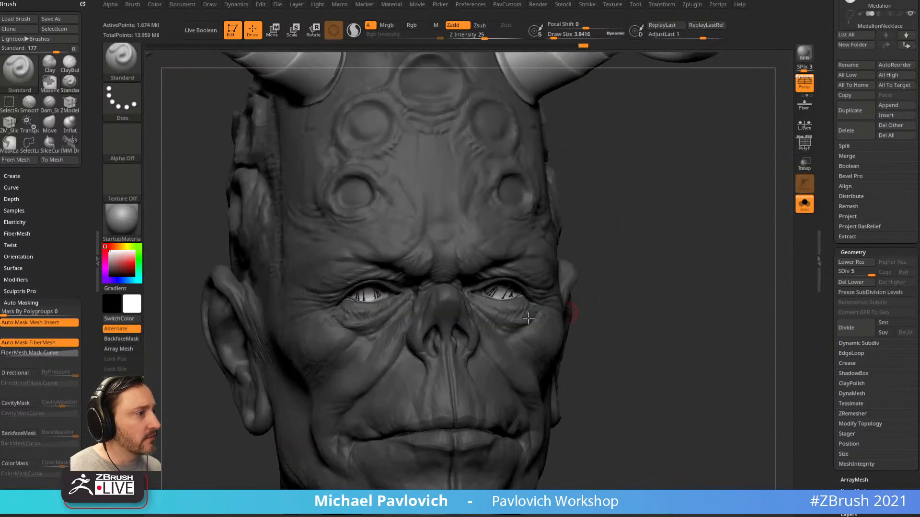
# Isolate the two eye surfaces using the SelectRect brush
pyautogui.moveTo(603, 208); pyautogui.dragTo(606, 294)
pyautogui.moveTo(666, 311)
pyautogui.keyDown('alt'); pyautogui.mouseDown()
pyautogui.moveTo(659, 251)
pyautogui.moveTo(532, 261)
pyautogui.moveTo(695, 269)
pyautogui.moveTo(684, 238)
pyautogui.moveTo(692, 242)
pyautogui.moveTo(698, 342)
pyautogui.moveTo(710, 313)
pyautogui.moveTo(684, 257)
pyautogui.moveTo(716, 211)
pyautogui.moveTo(728, 250)
pyautogui.mouseUp(); pyautogui.keyUp('alt')
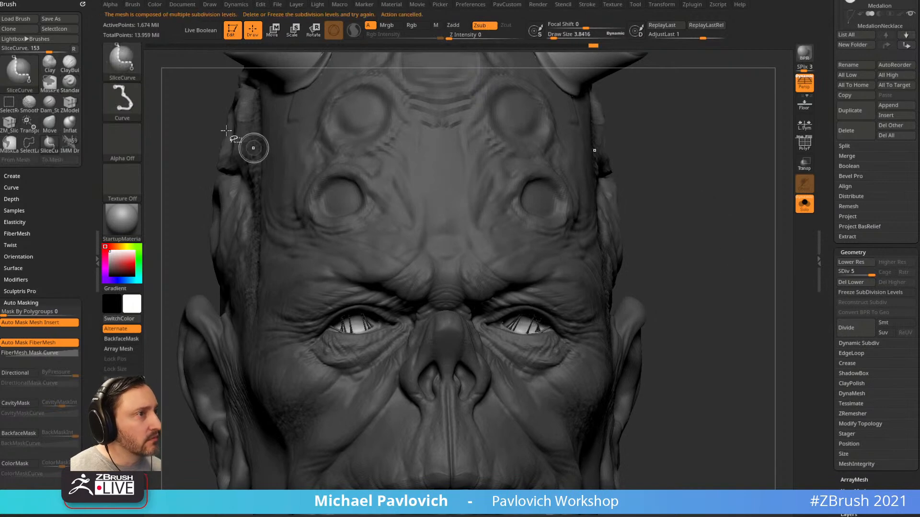
pyautogui.keyDown('ctrl'); pyautogui.keyDown('shift'); pyautogui.click(123, 61); pyautogui.keyUp('shift'); pyautogui.keyUp('ctrl')
pyautogui.keyDown('ctrl'); pyautogui.keyDown('shift'); pyautogui.click(214, 69); pyautogui.keyUp('shift'); pyautogui.keyUp('ctrl')
pyautogui.keyDown('ctrl'); pyautogui.keyDown('shift'); pyautogui.click(525, 327); pyautogui.keyUp('shift'); pyautogui.keyUp('ctrl')
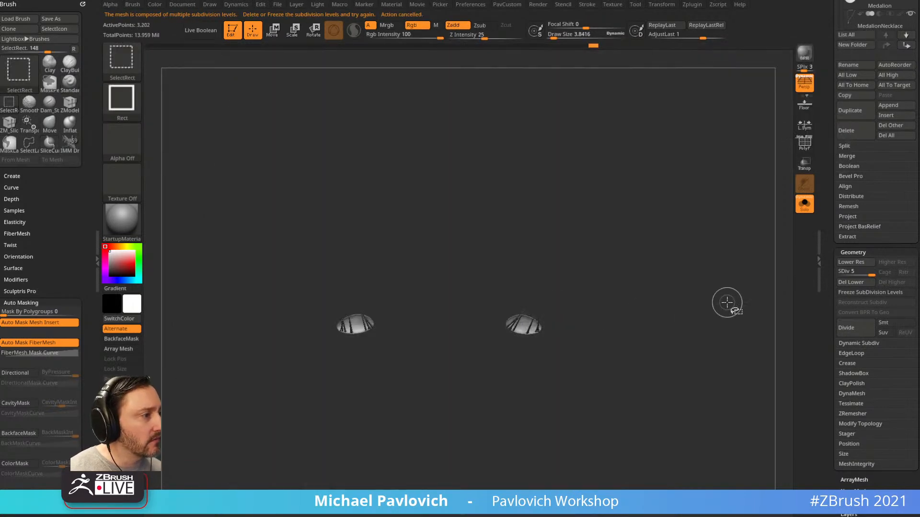
# Apply Polish By Features to the isolated eye surfaces
pyautogui.press('3')
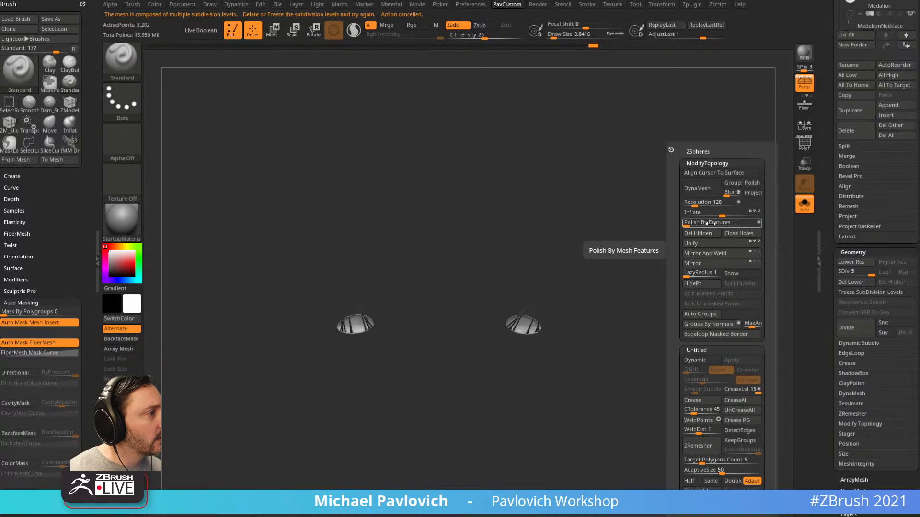
pyautogui.click(759, 223)
pyautogui.click(692, 224)
pyautogui.click(688, 225)
pyautogui.click(688, 225)
pyautogui.moveTo(615, 245)
pyautogui.mouseDown()
pyautogui.moveTo(616, 222)
pyautogui.moveTo(665, 216)
pyautogui.mouseUp()
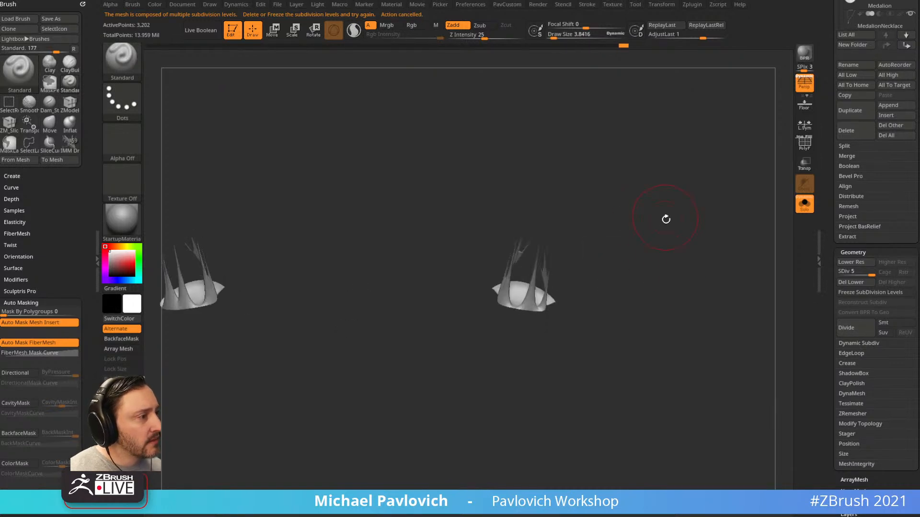
pyautogui.keyDown('ctrl'); pyautogui.moveTo(649, 209); pyautogui.dragTo(661, 228, button='right'); pyautogui.keyUp('ctrl')
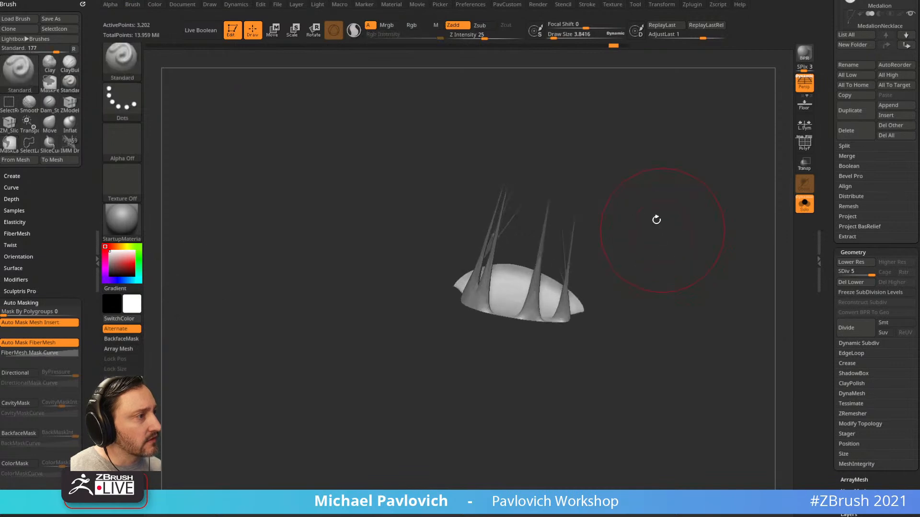
# Lower the Smooth brush's Min Connected modifier to its minimum
pyautogui.moveTo(35, 230)
pyautogui.mouseDown()
pyautogui.moveTo(43, 106)
pyautogui.moveTo(40, 140)
pyautogui.mouseUp()
pyautogui.keyDown('shift'); pyautogui.click(27, 198); pyautogui.keyUp('shift')
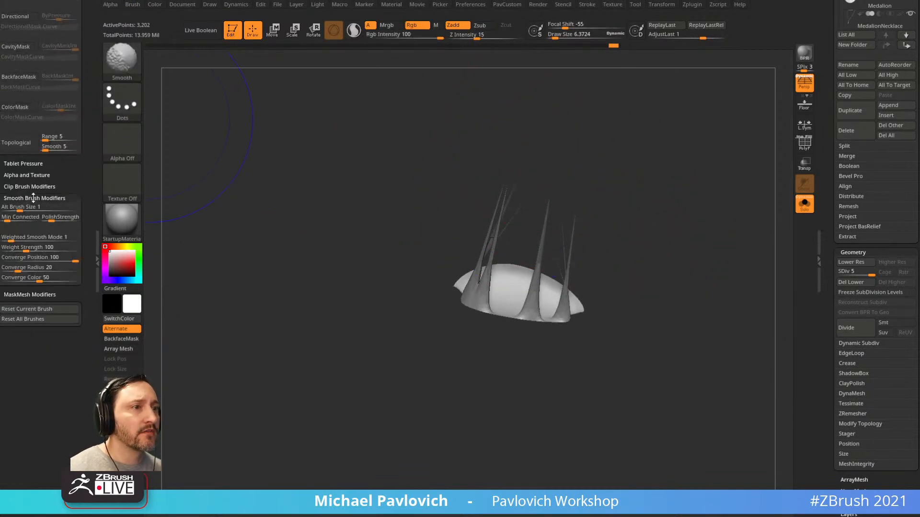
pyautogui.keyDown('shift'); pyautogui.moveTo(11, 219); pyautogui.dragTo(3, 219); pyautogui.keyUp('shift')
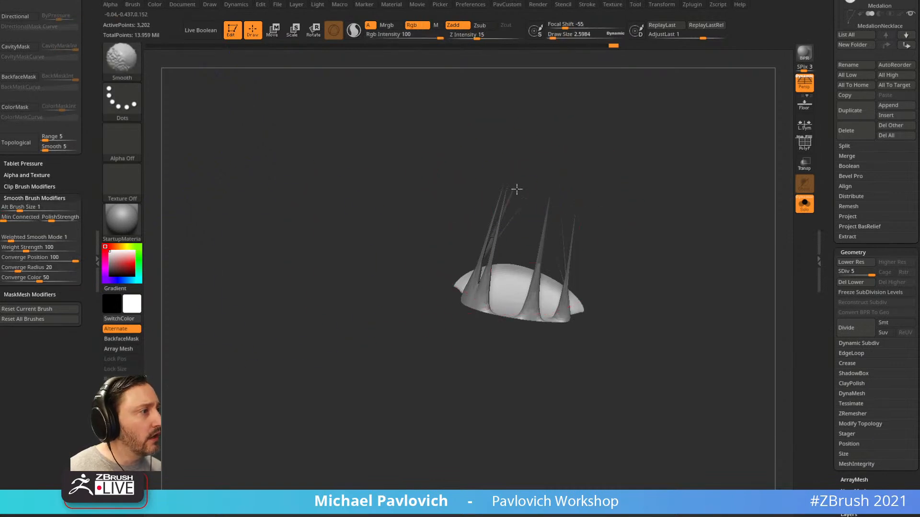
# Smooth down the long spikes rising from the edge of the eye surface, adjusting the draw size as needed
pyautogui.press('s')
pyautogui.moveTo(516, 218); pyautogui.dragTo(502, 215)
pyautogui.moveTo(522, 176)
pyautogui.mouseDown()
pyautogui.moveTo(532, 196)
pyautogui.moveTo(604, 177)
pyautogui.mouseUp()
pyautogui.keyDown('ctrl'); pyautogui.moveTo(620, 139); pyautogui.dragTo(453, 191); pyautogui.keyUp('ctrl')
pyautogui.moveTo(542, 196)
pyautogui.keyDown('shift'); pyautogui.mouseDown()
pyautogui.moveTo(460, 199)
pyautogui.moveTo(476, 240)
pyautogui.moveTo(508, 239)
pyautogui.mouseUp(); pyautogui.keyUp('shift')
pyautogui.moveTo(587, 215); pyautogui.dragTo(444, 270)
pyautogui.moveTo(630, 257); pyautogui.dragTo(645, 258)
pyautogui.keyDown('shift'); pyautogui.moveTo(503, 297); pyautogui.dragTo(537, 300); pyautogui.keyUp('shift')
# Smooth the remaining pointed nubs along the eye surface's lower edge
pyautogui.press('2')
pyautogui.click(631, 225)
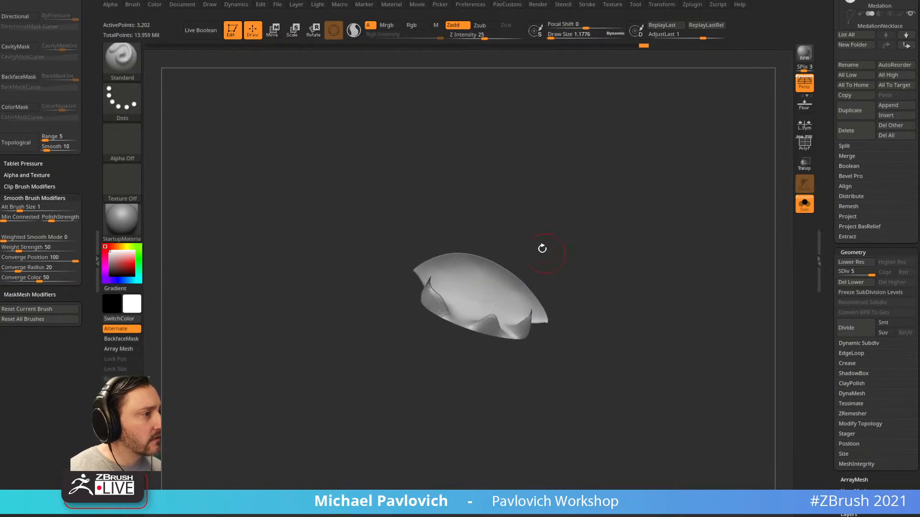
pyautogui.moveTo(548, 251); pyautogui.dragTo(537, 282)
pyautogui.keyDown('shift'); pyautogui.moveTo(442, 304); pyautogui.dragTo(433, 319); pyautogui.keyUp('shift')
pyautogui.moveTo(558, 234); pyautogui.dragTo(502, 245)
# Refine the corner of the eye surface with the Move Topological brush at a draw size of about 1.71, smoothing its border
pyautogui.press('s')
pyautogui.press('b')
pyautogui.press('m')
pyautogui.press('t')
pyautogui.press('s')
pyautogui.click(424, 311)
pyautogui.keyDown('shift'); pyautogui.moveTo(420, 309); pyautogui.dragTo(428, 301); pyautogui.keyUp('shift')
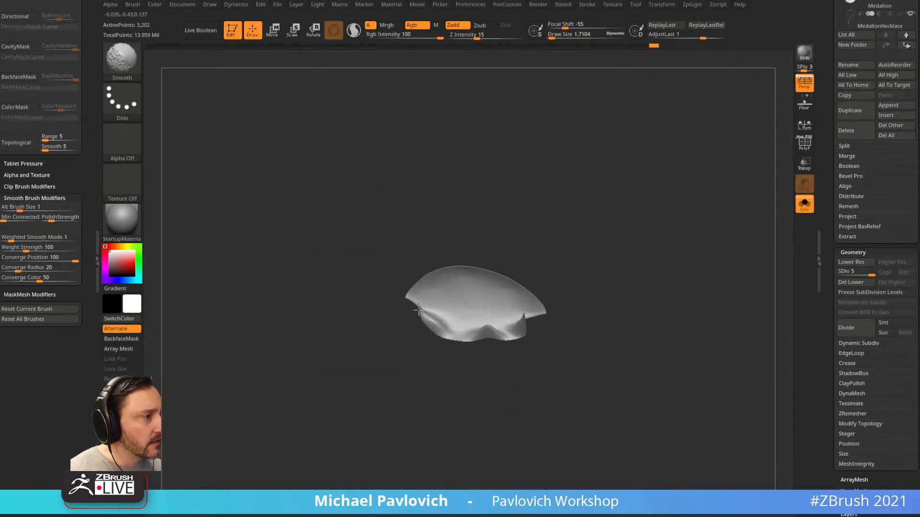
pyautogui.moveTo(550, 305); pyautogui.dragTo(630, 283)
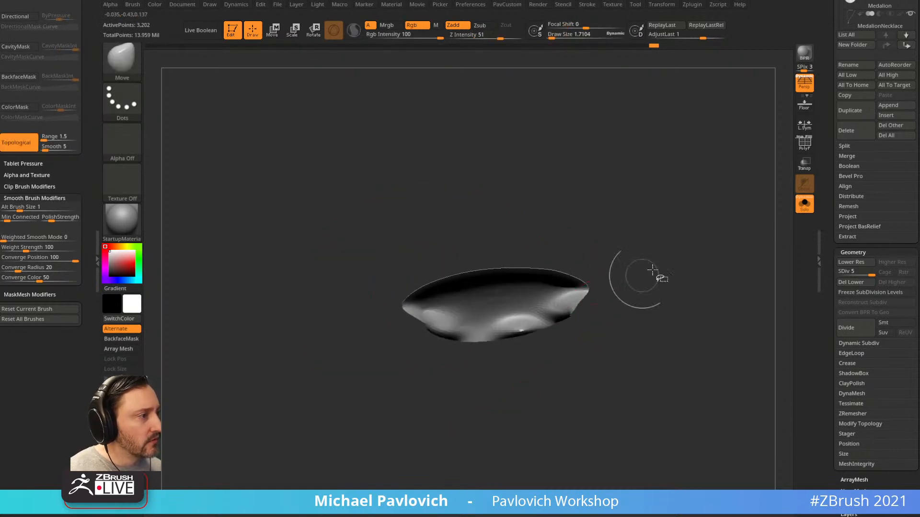
# Unhide the full mesh and hide a small rectangular patch of the lower eyelid to expose the spike behind it
pyautogui.keyDown('ctrl'); pyautogui.keyDown('shift'); pyautogui.click(671, 235); pyautogui.keyUp('shift'); pyautogui.keyUp('ctrl')
pyautogui.moveTo(783, 292)
pyautogui.keyDown('alt'); pyautogui.mouseDown()
pyautogui.moveTo(752, 205)
pyautogui.moveTo(764, 200)
pyautogui.moveTo(735, 187)
pyautogui.mouseUp(); pyautogui.keyUp('alt')
pyautogui.keyDown('ctrl'); pyautogui.keyDown('shift'); pyautogui.moveTo(483, 342); pyautogui.dragTo(499, 352); pyautogui.keyUp('shift'); pyautogui.keyUp('ctrl')
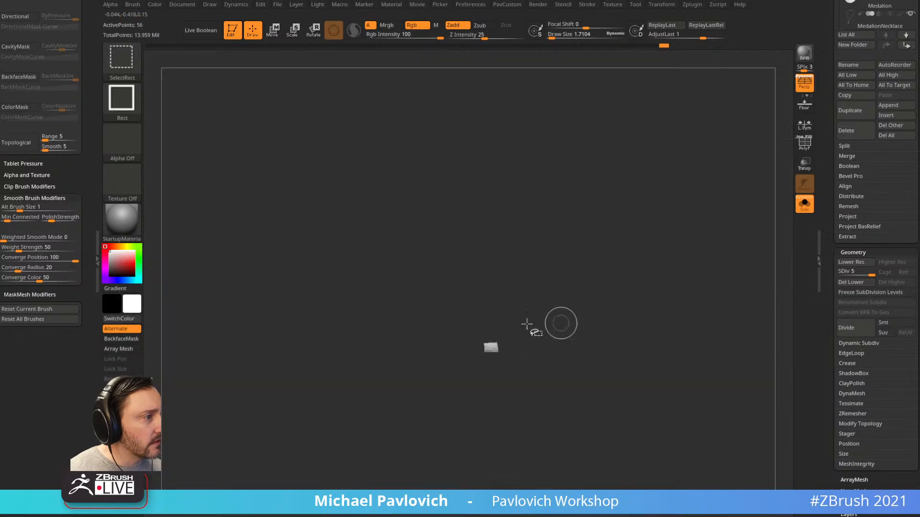
pyautogui.keyDown('ctrl'); pyautogui.keyDown('shift'); pyautogui.click(750, 338); pyautogui.keyUp('shift'); pyautogui.keyUp('ctrl')
pyautogui.keyDown('ctrl'); pyautogui.keyDown('shift'); pyautogui.moveTo(470, 301); pyautogui.dragTo(521, 350); pyautogui.keyUp('shift'); pyautogui.keyUp('ctrl')
pyautogui.keyDown('ctrl'); pyautogui.keyDown('shift'); pyautogui.moveTo(755, 319); pyautogui.dragTo(793, 395); pyautogui.keyUp('shift'); pyautogui.keyUp('ctrl')
pyautogui.moveTo(760, 360); pyautogui.dragTo(760, 370)
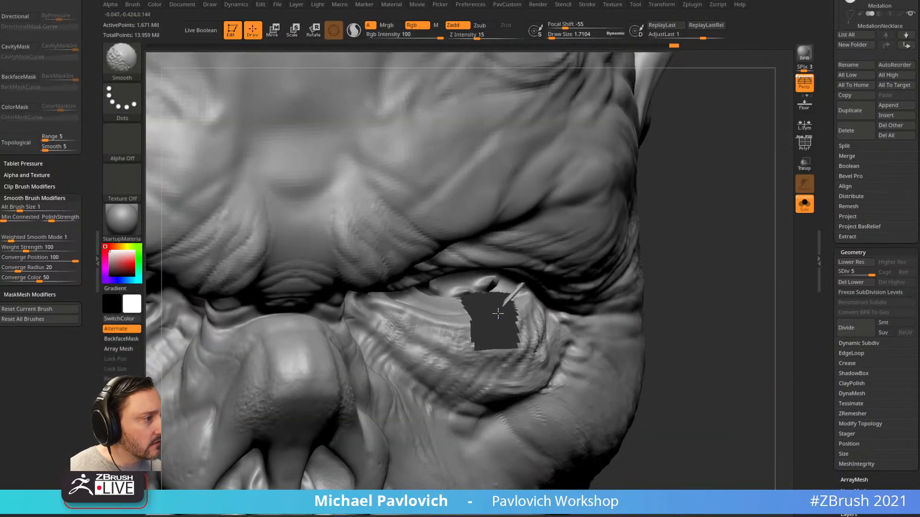
# Smooth the exposed spike in the eye opening and unhide the whole mesh with the Standard brush active
pyautogui.moveTo(650, 289); pyautogui.dragTo(678, 242)
pyautogui.moveTo(761, 282)
pyautogui.mouseDown()
pyautogui.moveTo(743, 275)
pyautogui.moveTo(747, 309)
pyautogui.moveTo(703, 282)
pyautogui.moveTo(693, 261)
pyautogui.moveTo(485, 296)
pyautogui.moveTo(495, 331)
pyautogui.moveTo(439, 286)
pyautogui.moveTo(403, 288)
pyautogui.mouseUp()
pyautogui.press('b')
pyautogui.press('s')
pyautogui.press('t')
pyautogui.moveTo(455, 266)
pyautogui.mouseDown(button='right')
pyautogui.moveTo(661, 210)
pyautogui.moveTo(714, 223)
pyautogui.moveTo(722, 255)
pyautogui.mouseUp(button='right')
pyautogui.keyDown('ctrl'); pyautogui.keyDown('shift'); pyautogui.click(697, 199); pyautogui.keyUp('shift'); pyautogui.keyUp('ctrl')
# Smooth away the bumps on the eye surface at lower subdivision levels and return to level 5
pyautogui.press(']')
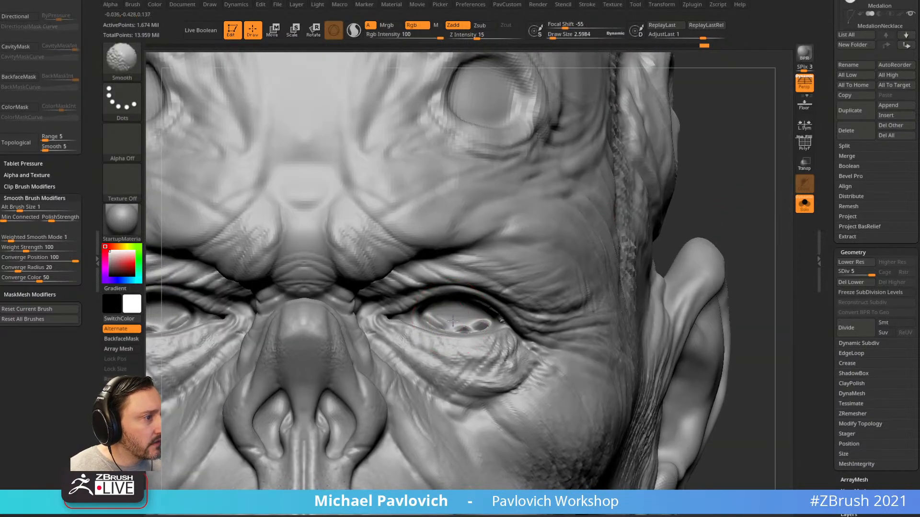
pyautogui.hotkey('shift', 'd')
pyautogui.hotkey('shift', 'd')
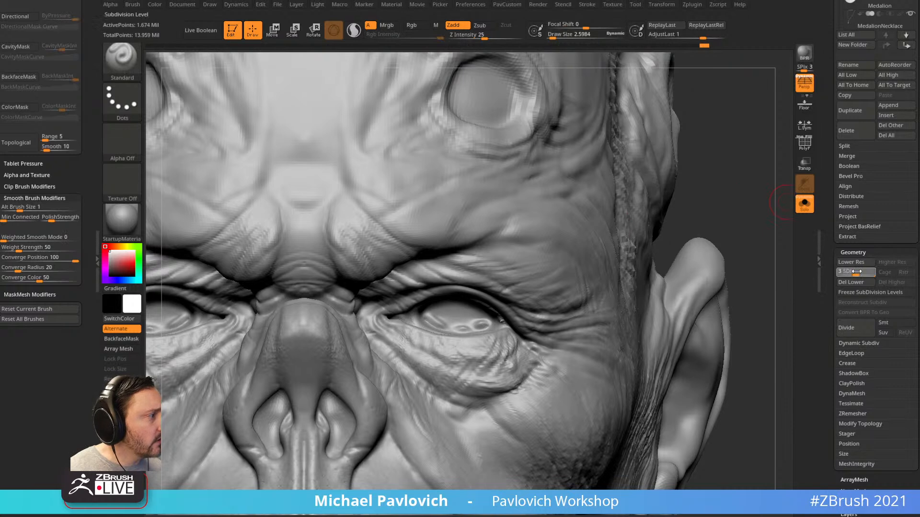
pyautogui.press('d')
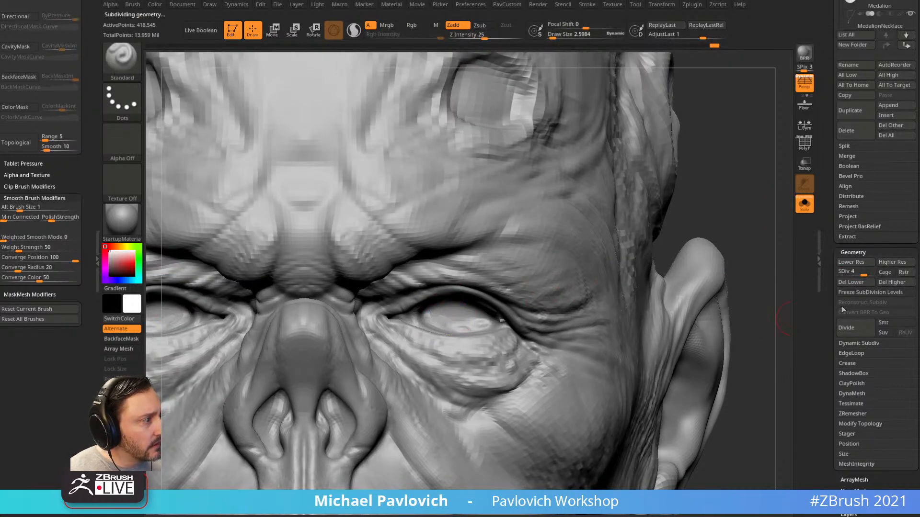
pyautogui.moveTo(864, 272); pyautogui.dragTo(871, 271)
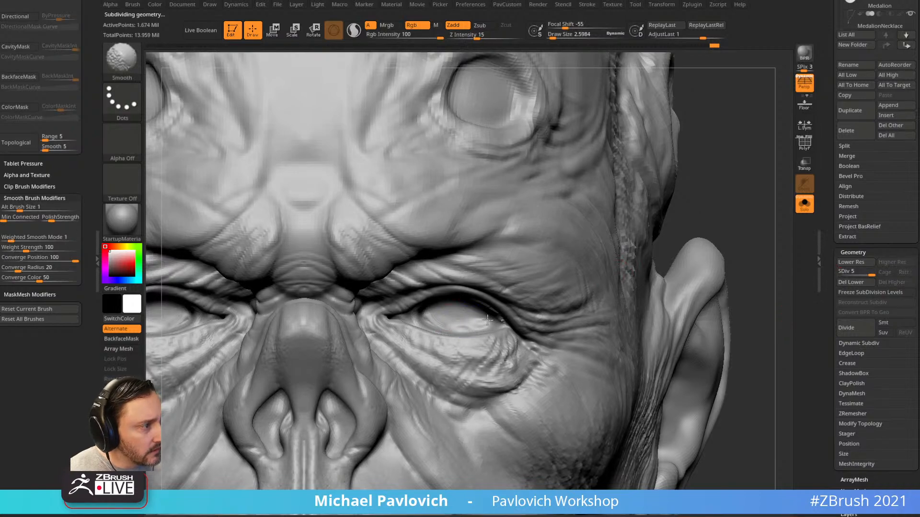
# Switch to the troll tool, leave Edit mode and bring its subtool list into view
pyautogui.press('f')
pyautogui.moveTo(664, 154)
pyautogui.mouseDown()
pyautogui.moveTo(707, 238)
pyautogui.moveTo(678, 234)
pyautogui.moveTo(680, 250)
pyautogui.mouseUp()
pyautogui.press('s')
pyautogui.moveTo(686, 211)
pyautogui.mouseDown()
pyautogui.moveTo(676, 254)
pyautogui.moveTo(660, 236)
pyautogui.moveTo(695, 199)
pyautogui.moveTo(701, 229)
pyautogui.moveTo(698, 213)
pyautogui.moveTo(677, 236)
pyautogui.moveTo(736, 323)
pyautogui.mouseUp()
pyautogui.scroll(-2, 834, 279)
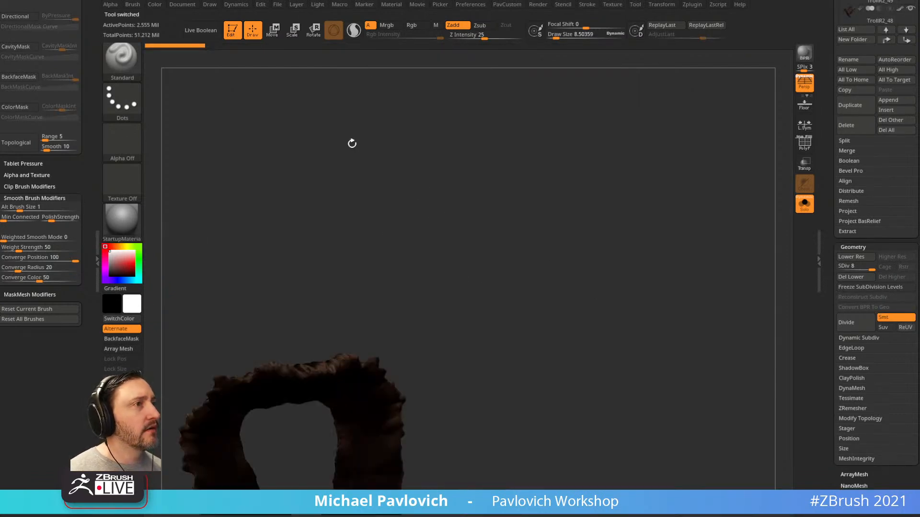
pyautogui.click(235, 37)
pyautogui.click(293, 54)
pyautogui.moveTo(855, 46); pyautogui.dragTo(855, 236)
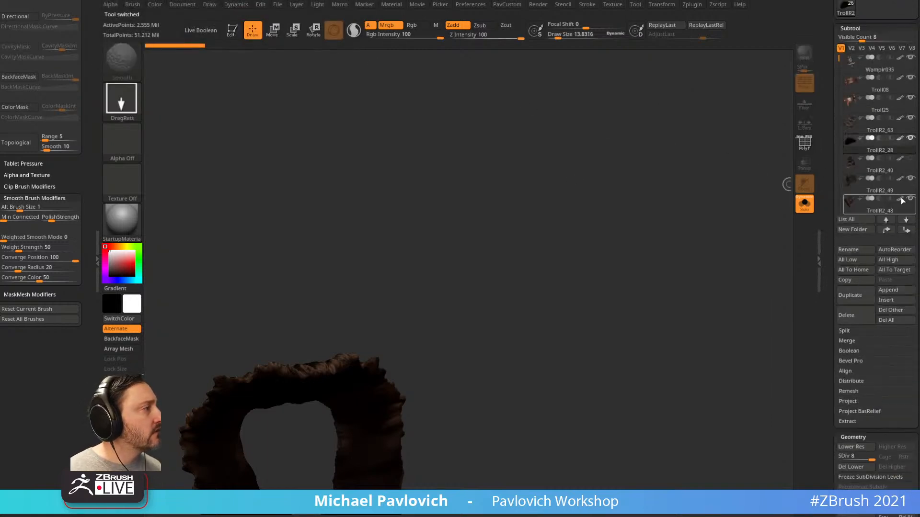
# Reselect the troll tool with Solo off and redraw it on a cleared canvas in Edit mode
pyautogui.moveTo(826, 191); pyautogui.dragTo(832, 280)
pyautogui.click(887, 128)
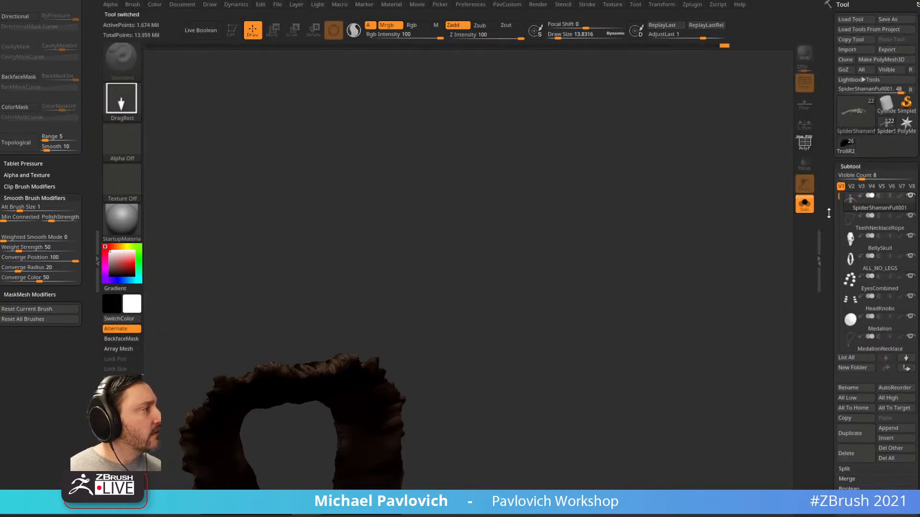
pyautogui.click(886, 410)
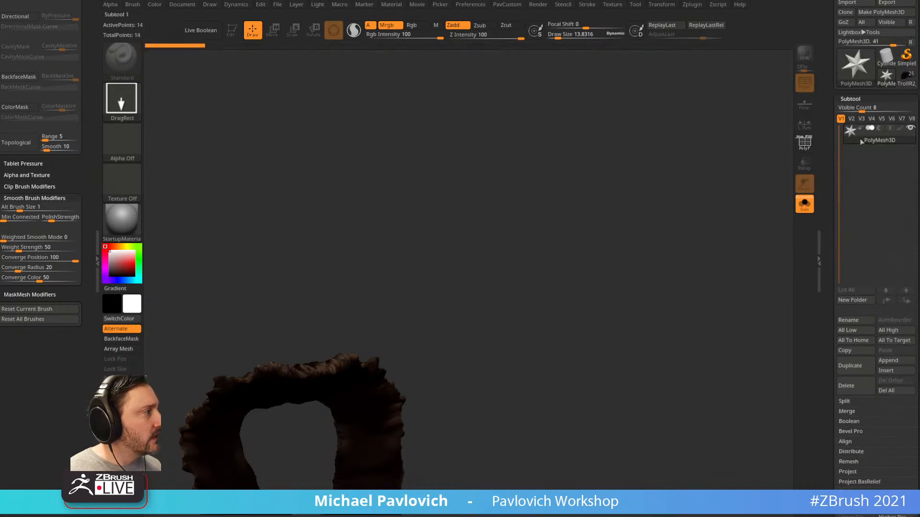
pyautogui.click(801, 203)
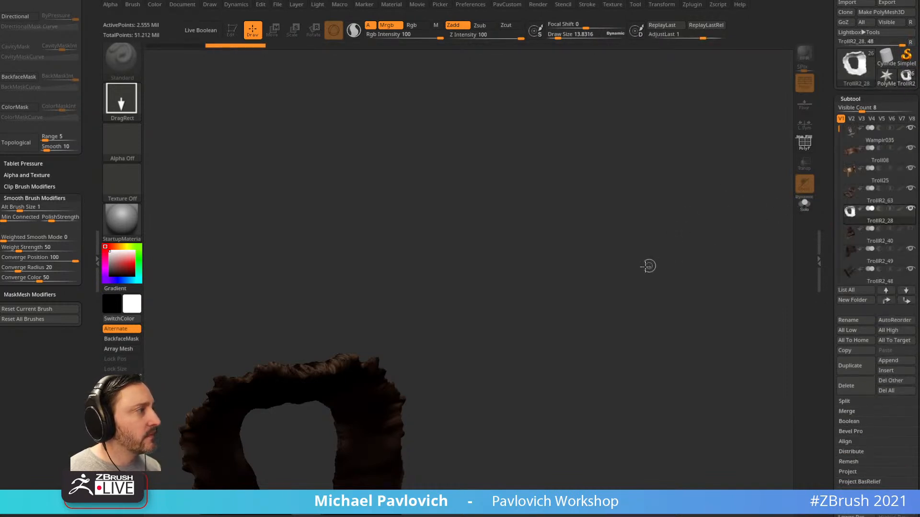
pyautogui.hotkey('ctrl', 'n')
pyautogui.moveTo(452, 306); pyautogui.dragTo(430, 256)
pyautogui.click(232, 30)
# Turn the troll upright and display all its subtools without polypaint
pyautogui.moveTo(422, 145)
pyautogui.keyDown('shift'); pyautogui.mouseDown()
pyautogui.moveTo(600, 406)
pyautogui.moveTo(698, 473)
pyautogui.mouseUp(); pyautogui.keyUp('shift')
pyautogui.keyDown('alt'); pyautogui.moveTo(636, 265); pyautogui.dragTo(650, 262); pyautogui.keyUp('alt')
pyautogui.moveTo(673, 310); pyautogui.dragTo(658, 307)
pyautogui.moveTo(728, 294)
pyautogui.mouseDown()
pyautogui.moveTo(740, 290)
pyautogui.moveTo(694, 306)
pyautogui.mouseUp()
pyautogui.keyDown('shift'); pyautogui.click(910, 209); pyautogui.keyUp('shift')
pyautogui.keyDown('shift'); pyautogui.click(911, 209); pyautogui.keyUp('shift')
# Set every subtool to its highest subdivision level and show the whole troll with PolyFrame on
pyautogui.moveTo(826, 332); pyautogui.dragTo(825, 172)
pyautogui.click(882, 170)
pyautogui.moveTo(696, 316)
pyautogui.keyDown('alt'); pyautogui.mouseDown()
pyautogui.moveTo(713, 193)
pyautogui.moveTo(705, 168)
pyautogui.moveTo(677, 180)
pyautogui.moveTo(706, 185)
pyautogui.moveTo(688, 185)
pyautogui.moveTo(731, 164)
pyautogui.moveTo(741, 148)
pyautogui.moveTo(747, 155)
pyautogui.moveTo(700, 166)
pyautogui.moveTo(737, 176)
pyautogui.moveTo(696, 186)
pyautogui.moveTo(708, 217)
pyautogui.mouseUp(); pyautogui.keyUp('alt')
pyautogui.press('s')
pyautogui.press('f')
pyautogui.press('s')
pyautogui.click(701, 169)
pyautogui.click(805, 144)
pyautogui.keyDown('alt'); pyautogui.moveTo(733, 178); pyautogui.dragTo(738, 231); pyautogui.keyUp('alt')
pyautogui.keyDown('alt'); pyautogui.moveTo(661, 316); pyautogui.dragTo(703, 190); pyautogui.keyUp('alt')
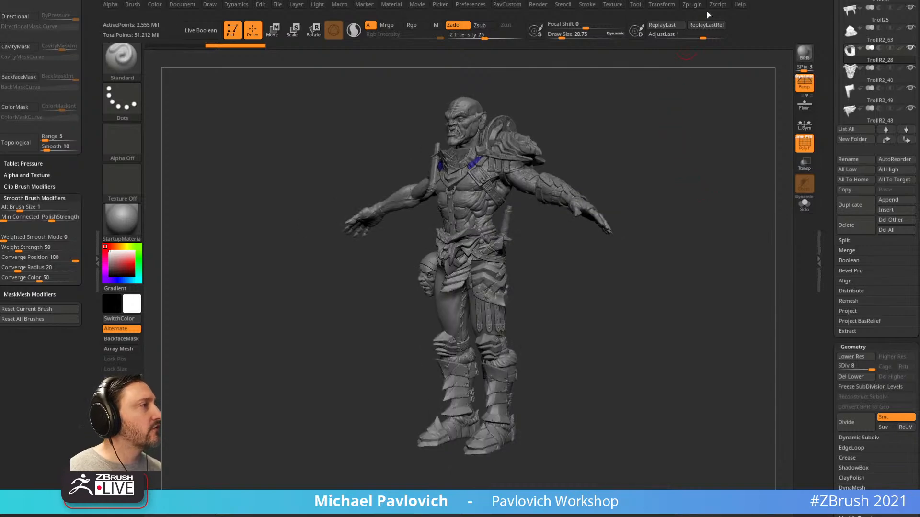
# Dock the Zplugin palette in the tray and build a Transpose Master TPoseMesh from the troll's subtools
pyautogui.click(692, 5)
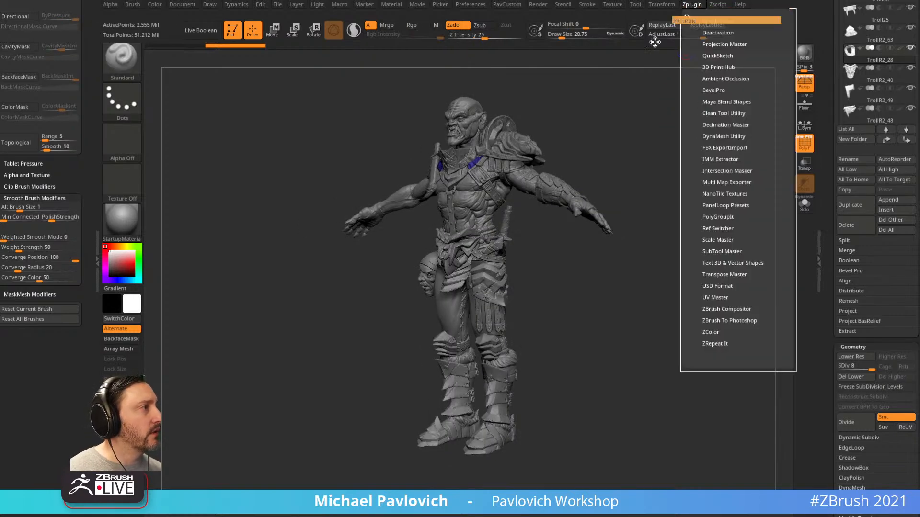
pyautogui.click(688, 19)
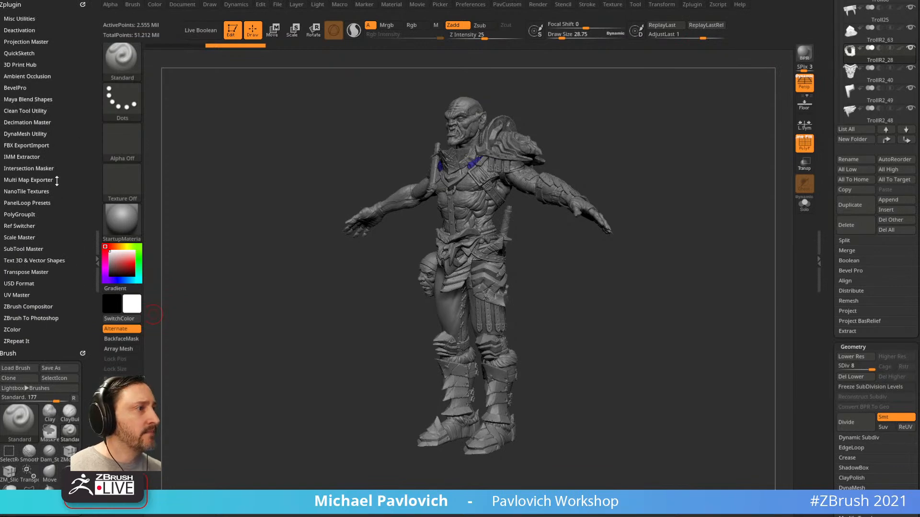
pyautogui.click(23, 272)
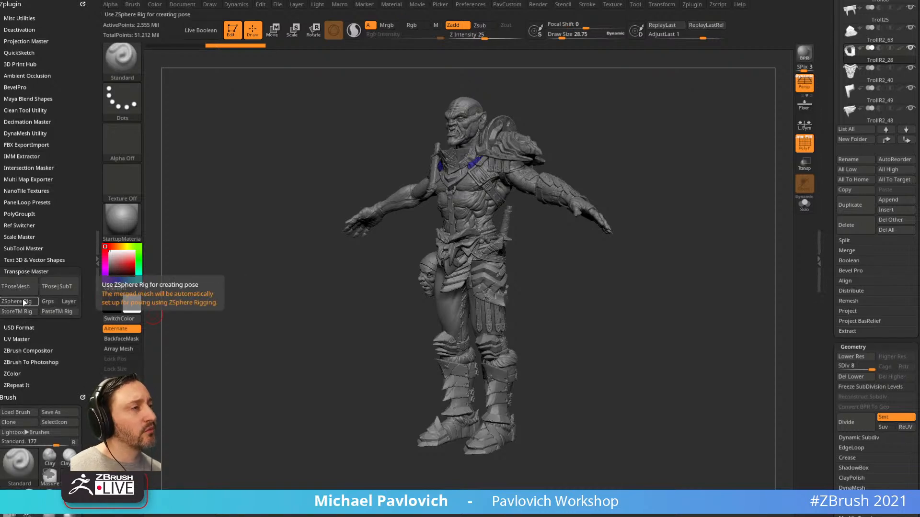
pyautogui.moveTo(628, 119); pyautogui.dragTo(562, 183)
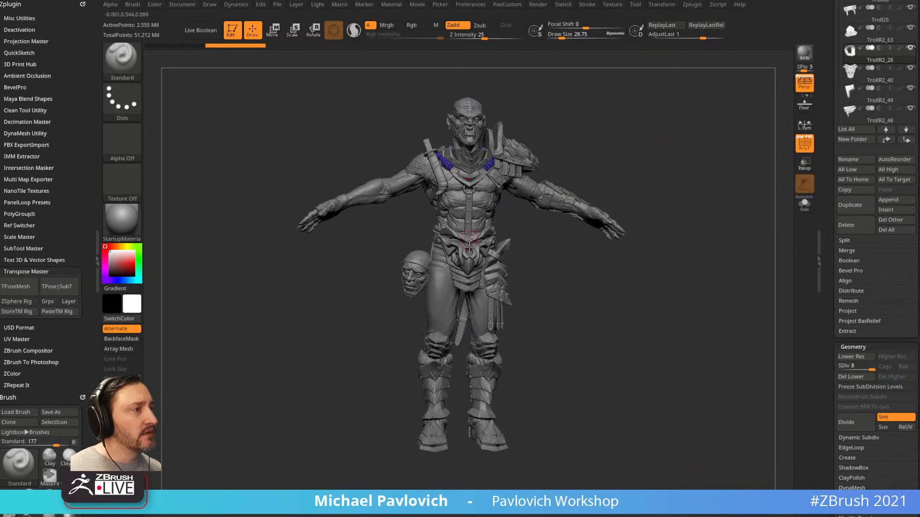
pyautogui.moveTo(673, 158); pyautogui.dragTo(574, 142)
pyautogui.click(24, 288)
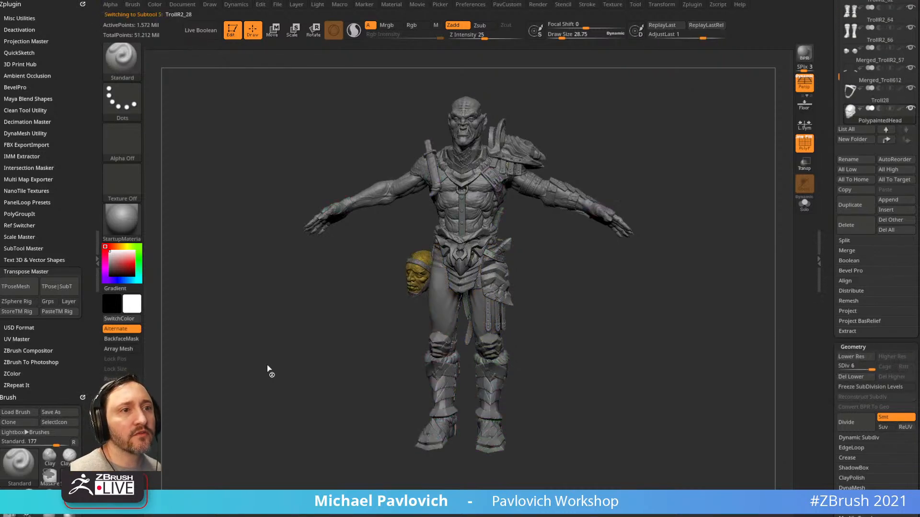
# Show the Move gizmo on the posing mesh, try to enable Large Icons in its preferences, and close the error dialogs
pyautogui.click(471, 3)
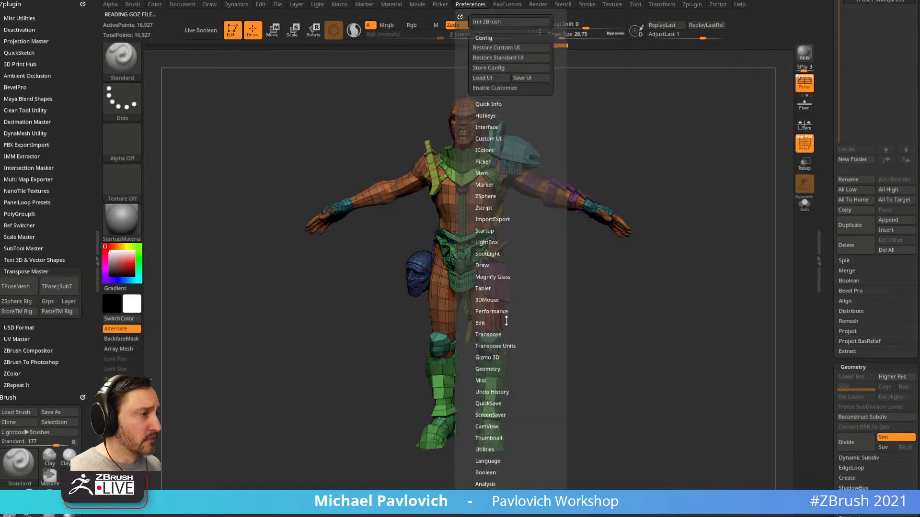
pyautogui.press('shift')
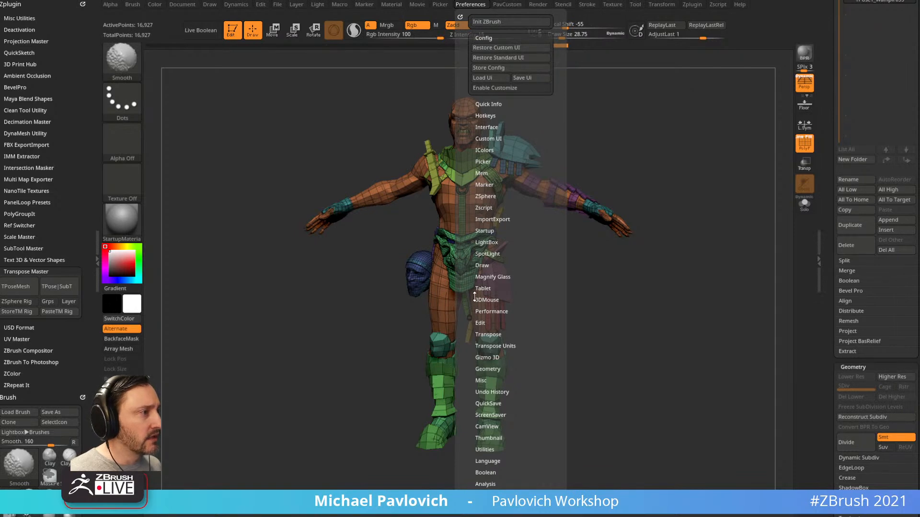
pyautogui.click(485, 358)
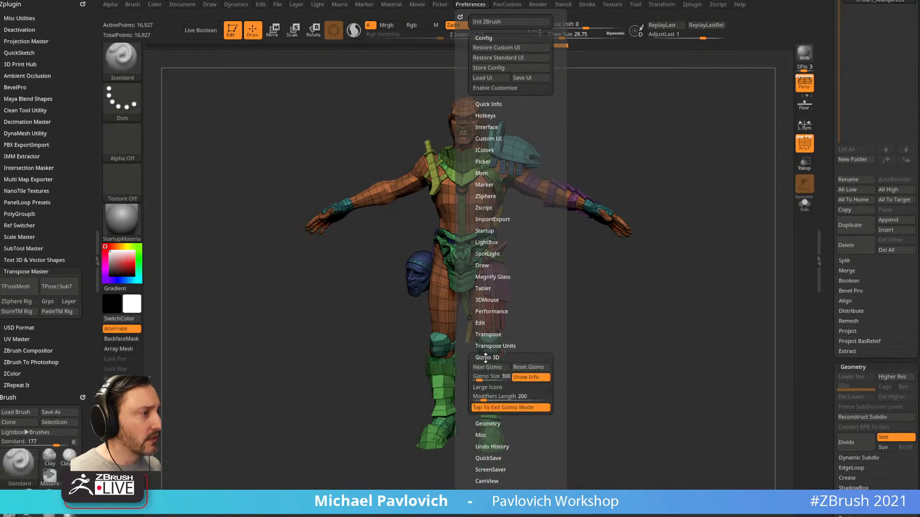
pyautogui.press('ctrl')
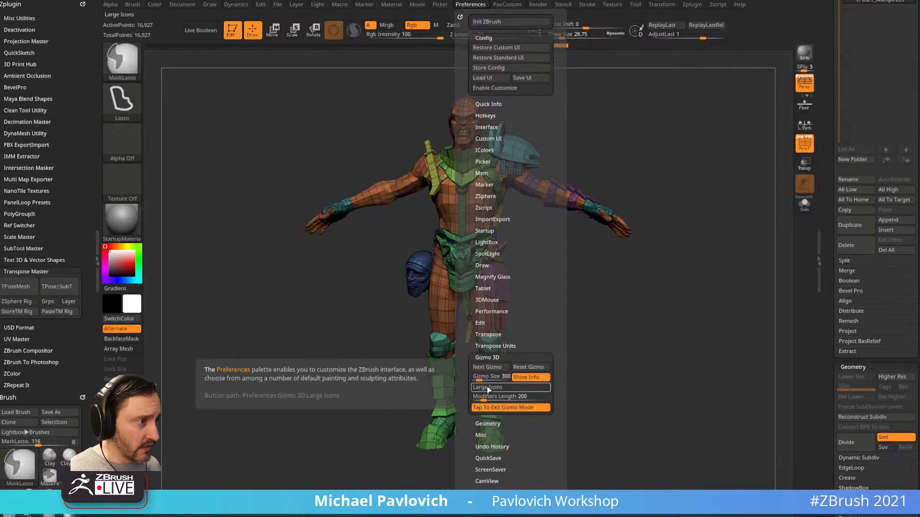
pyautogui.press('w')
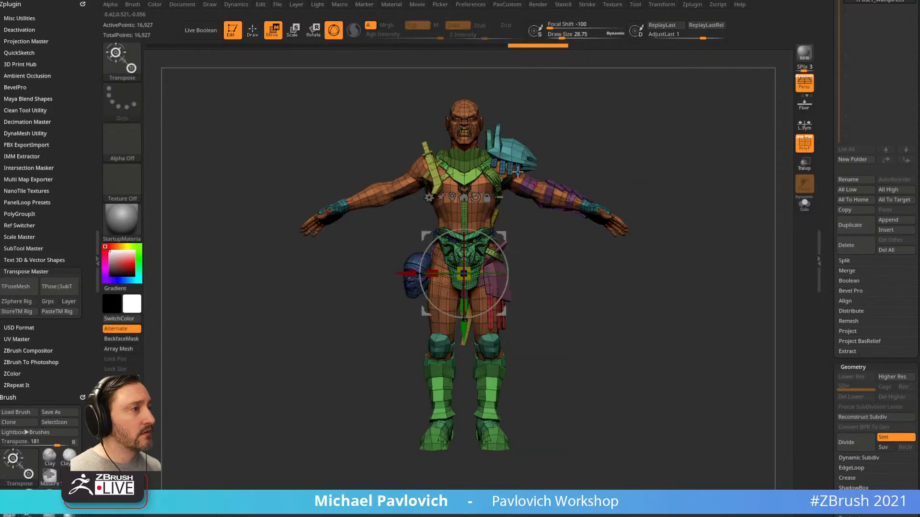
pyautogui.keyDown('alt'); pyautogui.moveTo(607, 131); pyautogui.dragTo(562, 237); pyautogui.keyUp('alt')
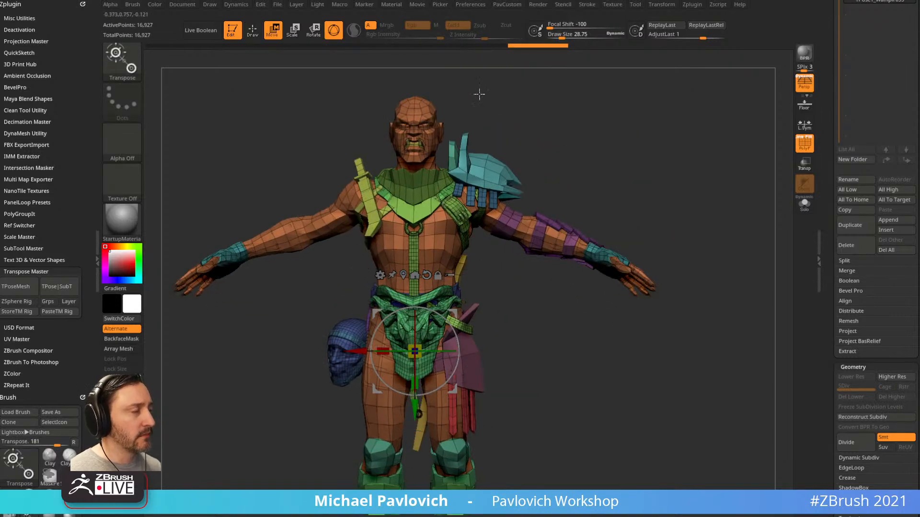
pyautogui.click(470, 5)
pyautogui.click(490, 390)
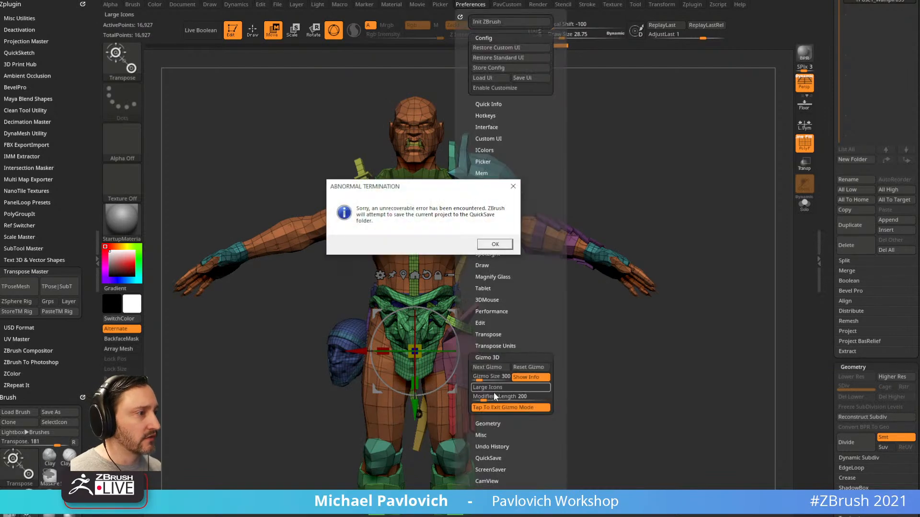
pyautogui.click(495, 246)
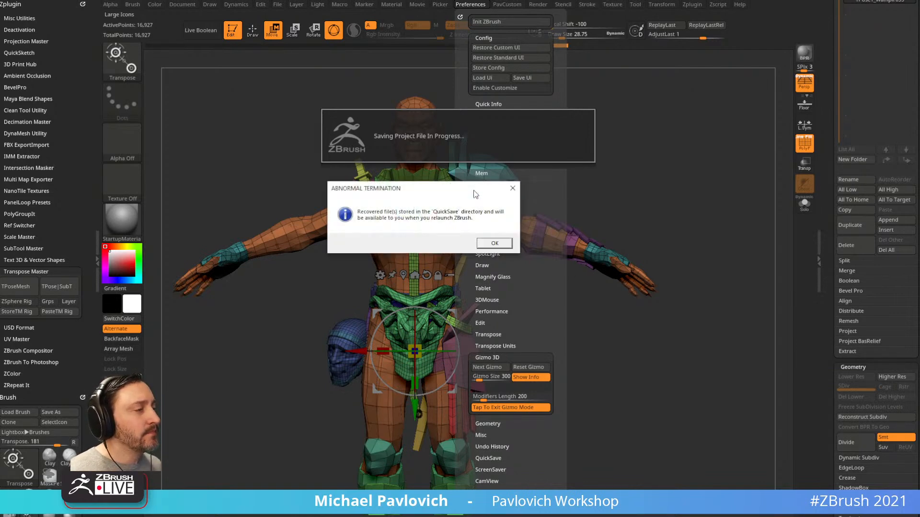
pyautogui.click(489, 244)
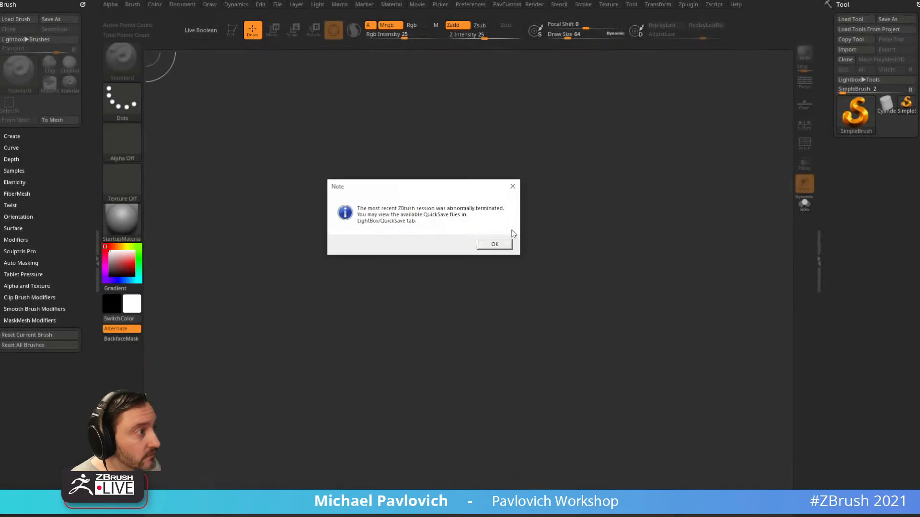
# Dismiss the abnormal termination note, reload the troll tool from file and expand its subtool list
pyautogui.click(494, 243)
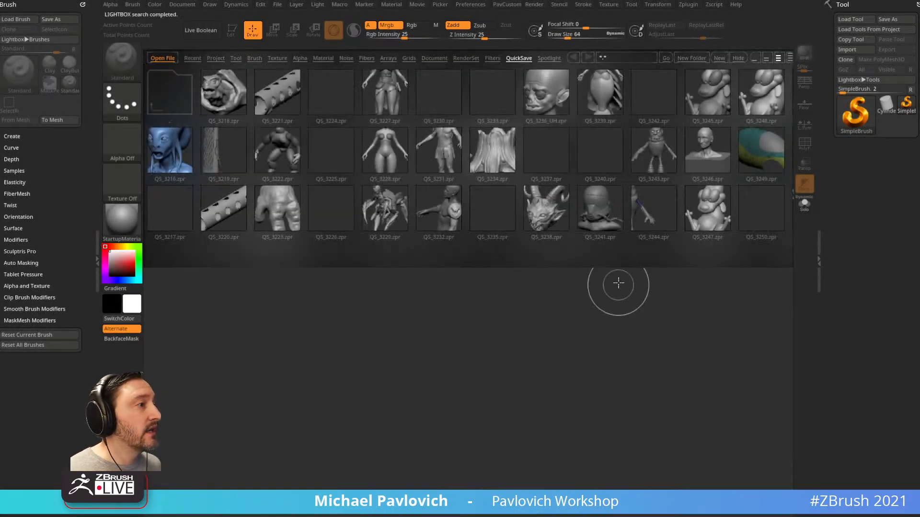
pyautogui.click(860, 19)
pyautogui.click(482, 349)
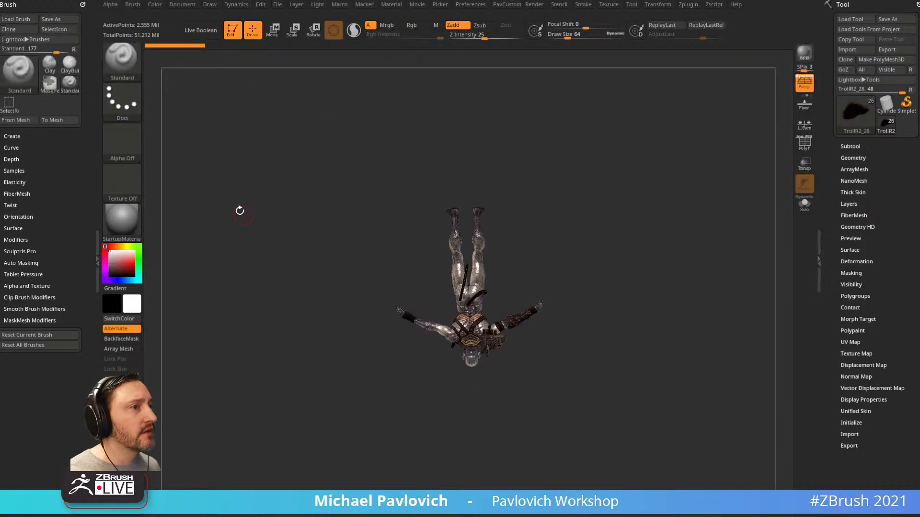
pyautogui.click(851, 146)
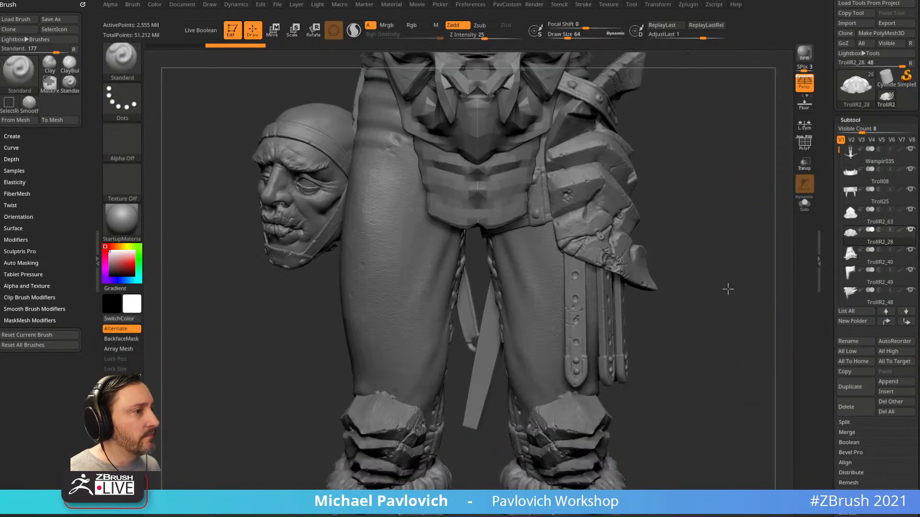
# Examine the severed head at the hip, its strap and the trousers by making their subtools active in turn
pyautogui.moveTo(726, 289); pyautogui.dragTo(740, 289)
pyautogui.keyDown('alt'); pyautogui.moveTo(266, 367); pyautogui.dragTo(428, 413); pyautogui.keyUp('alt')
pyautogui.moveTo(375, 369)
pyautogui.mouseDown()
pyautogui.moveTo(415, 390)
pyautogui.moveTo(411, 403)
pyautogui.moveTo(371, 378)
pyautogui.mouseUp()
pyautogui.press('s')
pyautogui.keyDown('alt'); pyautogui.click(405, 288); pyautogui.keyUp('alt')
pyautogui.moveTo(312, 416)
pyautogui.mouseDown()
pyautogui.moveTo(331, 431)
pyautogui.moveTo(361, 393)
pyautogui.mouseUp()
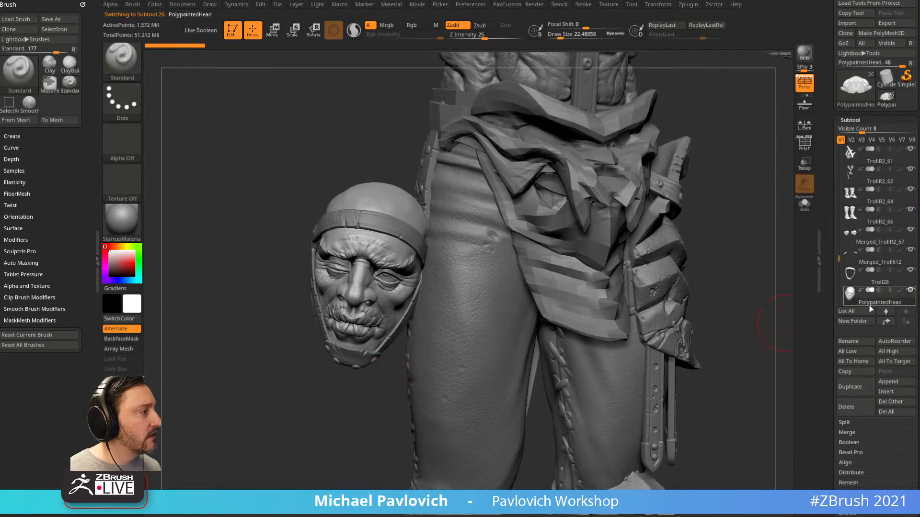
pyautogui.click(877, 283)
pyautogui.moveTo(343, 287)
pyautogui.mouseDown()
pyautogui.moveTo(360, 316)
pyautogui.moveTo(250, 312)
pyautogui.moveTo(355, 314)
pyautogui.moveTo(357, 268)
pyautogui.mouseUp()
pyautogui.press('s')
pyautogui.click(398, 287)
pyautogui.moveTo(579, 290)
pyautogui.keyDown('alt'); pyautogui.mouseDown()
pyautogui.moveTo(628, 283)
pyautogui.moveTo(613, 294)
pyautogui.moveTo(608, 270)
pyautogui.moveTo(622, 429)
pyautogui.moveTo(628, 405)
pyautogui.moveTo(671, 396)
pyautogui.mouseUp(); pyautogui.keyUp('alt')
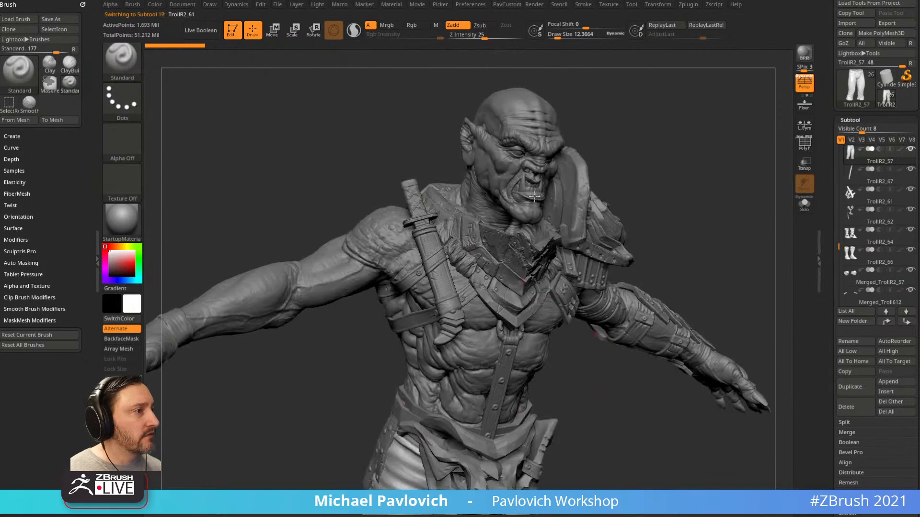
# Make the troll's body subtool active and look closely at the sheathed dagger on the chest
pyautogui.keyDown('alt'); pyautogui.moveTo(307, 269); pyautogui.dragTo(312, 326); pyautogui.keyUp('alt')
pyautogui.keyDown('alt'); pyautogui.moveTo(316, 144); pyautogui.dragTo(283, 422); pyautogui.keyUp('alt')
pyautogui.keyDown('alt'); pyautogui.moveTo(276, 221); pyautogui.dragTo(259, 404); pyautogui.keyUp('alt')
pyautogui.keyDown('alt'); pyautogui.click(277, 442); pyautogui.keyUp('alt')
pyautogui.keyDown('alt'); pyautogui.moveTo(293, 485); pyautogui.dragTo(308, 360); pyautogui.keyUp('alt')
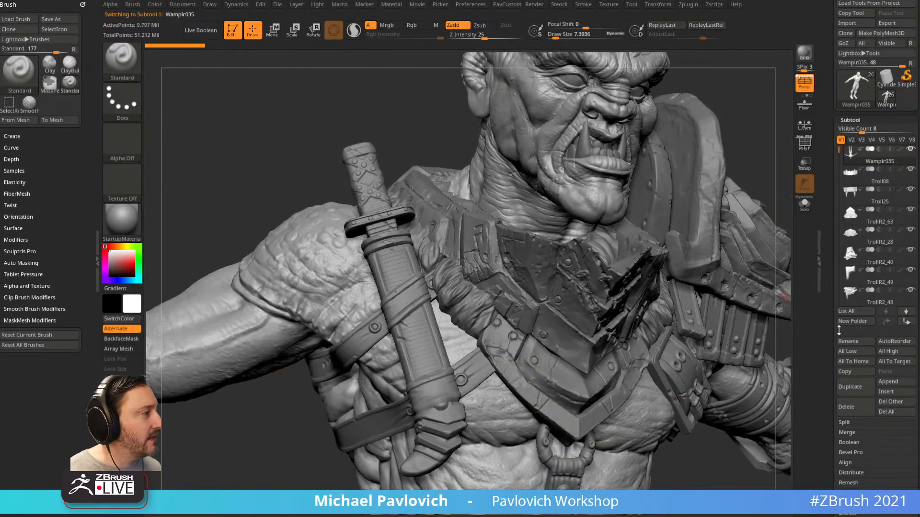
# Hide the dagger-and-straps subtool on the chest and select the fur collar beneath it
pyautogui.keyDown('alt'); pyautogui.click(393, 264); pyautogui.keyUp('alt')
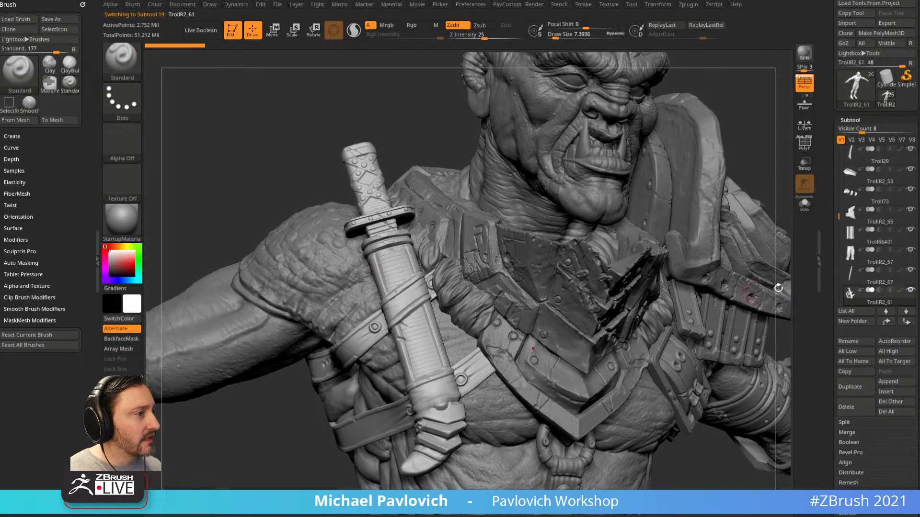
pyautogui.click(911, 290)
pyautogui.keyDown('alt'); pyautogui.click(437, 281); pyautogui.keyUp('alt')
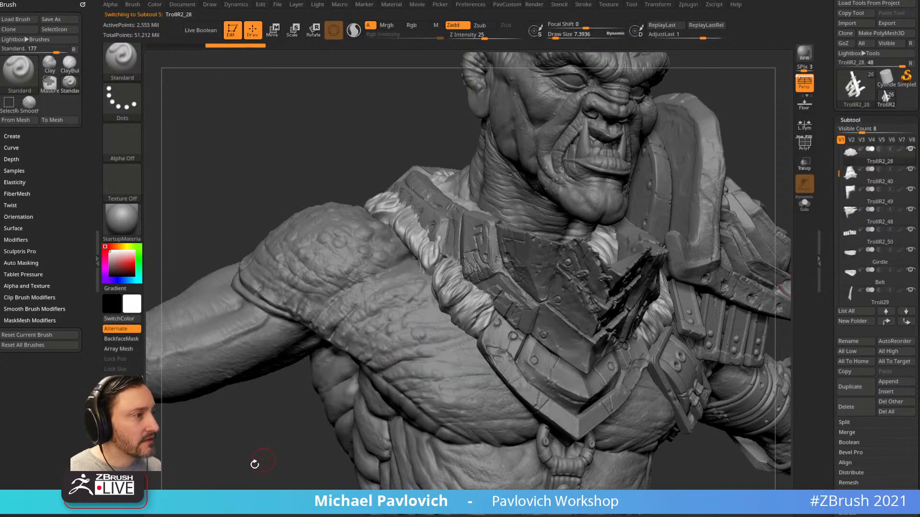
pyautogui.keyDown('alt'); pyautogui.moveTo(261, 462); pyautogui.dragTo(328, 393); pyautogui.keyUp('alt')
pyautogui.keyDown('alt'); pyautogui.moveTo(779, 226); pyautogui.dragTo(755, 224); pyautogui.keyUp('alt')
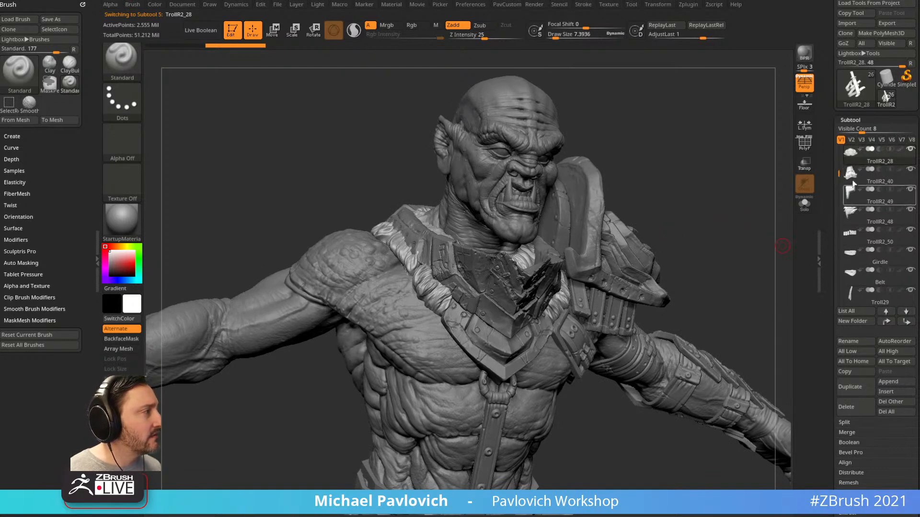
# Select the dagger-and-straps subtool TrollR2_61 and isolate it with Solo
pyautogui.moveTo(838, 174); pyautogui.dragTo(839, 238)
pyautogui.click(883, 222)
pyautogui.moveTo(700, 225); pyautogui.dragTo(546, 291)
pyautogui.click(804, 205)
# Try to separate the dagger from the straps with a rectangular selection, and unhide the whole subtool
pyautogui.keyDown('ctrl'); pyautogui.keyDown('shift'); pyautogui.moveTo(421, 376); pyautogui.dragTo(317, 345); pyautogui.keyUp('shift'); pyautogui.keyUp('ctrl')
pyautogui.hotkey('ctrl', 'shift', 'a')
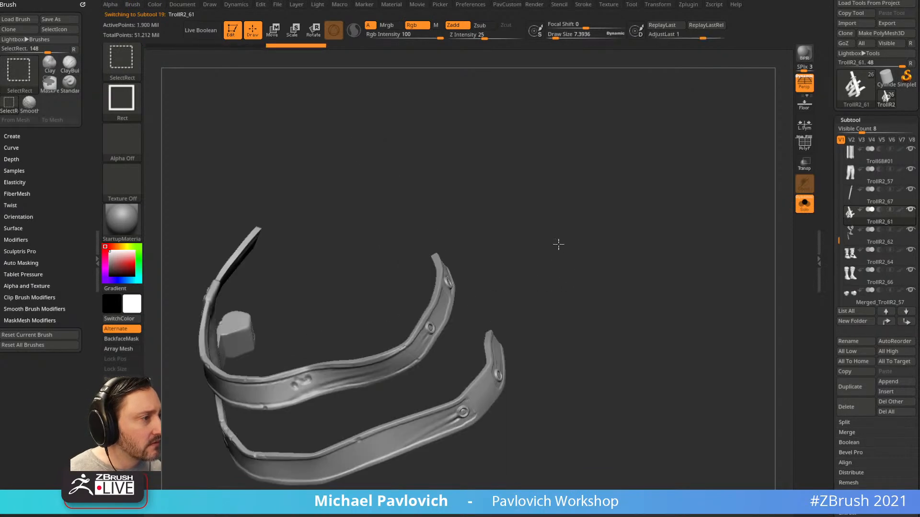
pyautogui.keyDown('ctrl'); pyautogui.keyDown('shift'); pyautogui.click(566, 258); pyautogui.keyUp('shift'); pyautogui.keyUp('ctrl')
# Switch to the SelectLasso brush, try to isolate the dagger with lasso selections, and unhide the whole subtool
pyautogui.keyDown('ctrl'); pyautogui.keyDown('shift'); pyautogui.click(138, 71); pyautogui.keyUp('shift'); pyautogui.keyUp('ctrl')
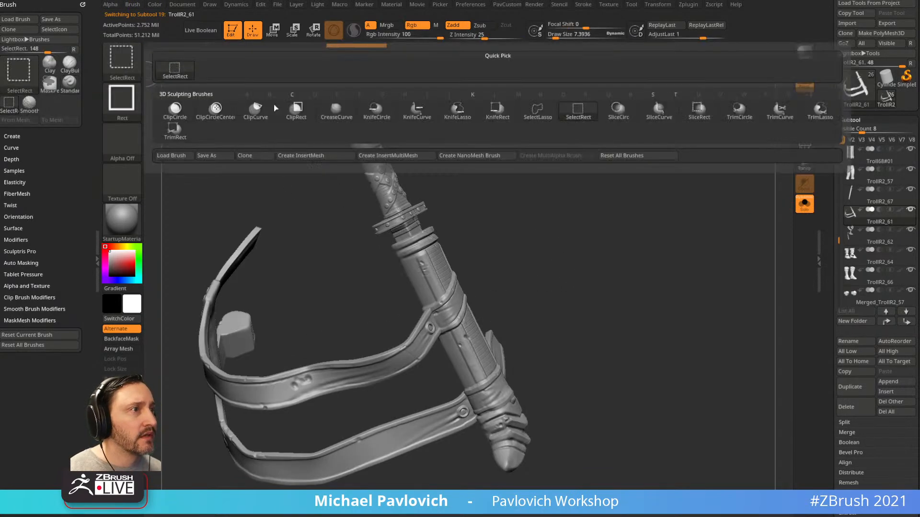
pyautogui.click(537, 110)
pyautogui.moveTo(575, 219); pyautogui.dragTo(493, 185)
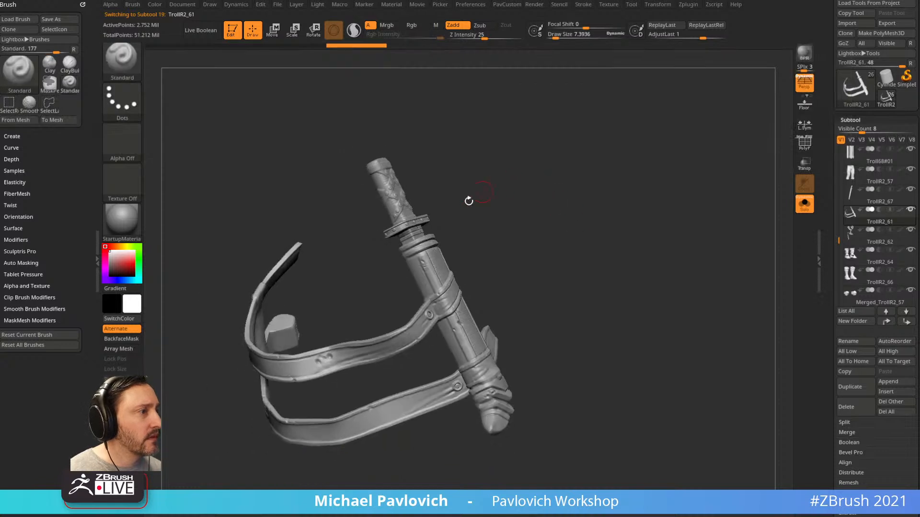
pyautogui.moveTo(484, 235)
pyautogui.keyDown('ctrl'); pyautogui.keyDown('shift'); pyautogui.mouseDown()
pyautogui.moveTo(330, 184)
pyautogui.moveTo(391, 272)
pyautogui.mouseUp(); pyautogui.keyUp('shift'); pyautogui.keyUp('ctrl')
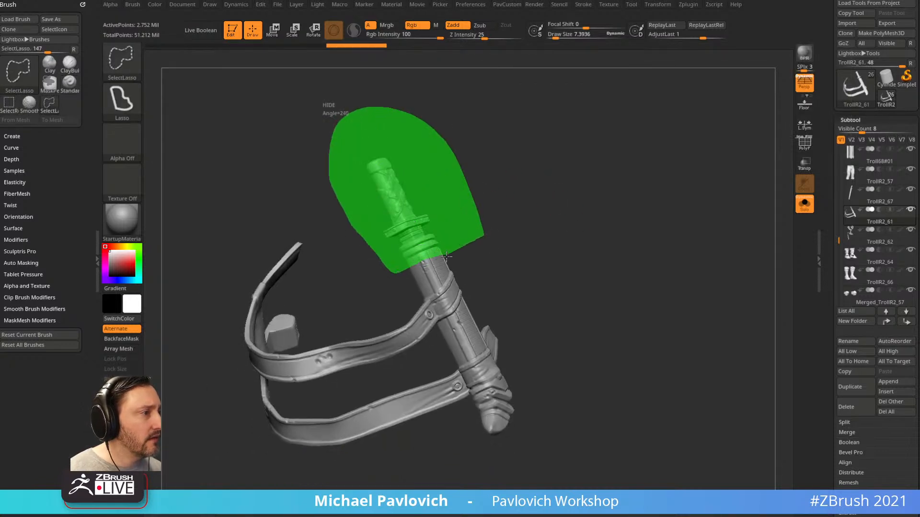
pyautogui.moveTo(453, 292)
pyautogui.keyDown('ctrl'); pyautogui.keyDown('shift'); pyautogui.mouseDown()
pyautogui.moveTo(569, 310)
pyautogui.moveTo(522, 372)
pyautogui.moveTo(498, 373)
pyautogui.mouseUp(); pyautogui.keyUp('shift'); pyautogui.keyUp('ctrl')
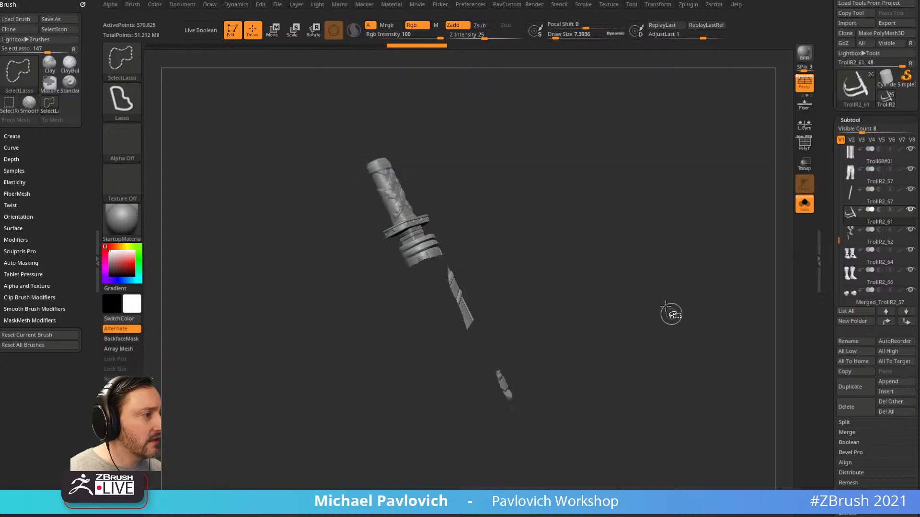
pyautogui.keyDown('ctrl'); pyautogui.keyDown('shift'); pyautogui.click(677, 222); pyautogui.keyUp('shift'); pyautogui.keyUp('ctrl')
# Isolate the complete sheathed dagger by growing a lasso selection, and invert visibility to leave only the straps
pyautogui.moveTo(399, 321)
pyautogui.keyDown('ctrl'); pyautogui.keyDown('alt'); pyautogui.keyDown('shift'); pyautogui.mouseDown()
pyautogui.moveTo(326, 283)
pyautogui.moveTo(407, 345)
pyautogui.mouseUp(); pyautogui.keyUp('shift'); pyautogui.keyUp('alt'); pyautogui.keyUp('ctrl')
pyautogui.keyDown('ctrl'); pyautogui.keyDown('shift'); pyautogui.click(697, 289); pyautogui.keyUp('shift'); pyautogui.keyUp('ctrl')
pyautogui.hotkey('ctrl', 'shift', 'a')
pyautogui.moveTo(675, 234)
pyautogui.keyDown('ctrl'); pyautogui.keyDown('shift'); pyautogui.mouseDown()
pyautogui.moveTo(709, 254)
pyautogui.moveTo(713, 291)
pyautogui.moveTo(680, 263)
pyautogui.moveTo(649, 278)
pyautogui.moveTo(703, 234)
pyautogui.mouseUp(); pyautogui.keyUp('shift'); pyautogui.keyUp('ctrl')
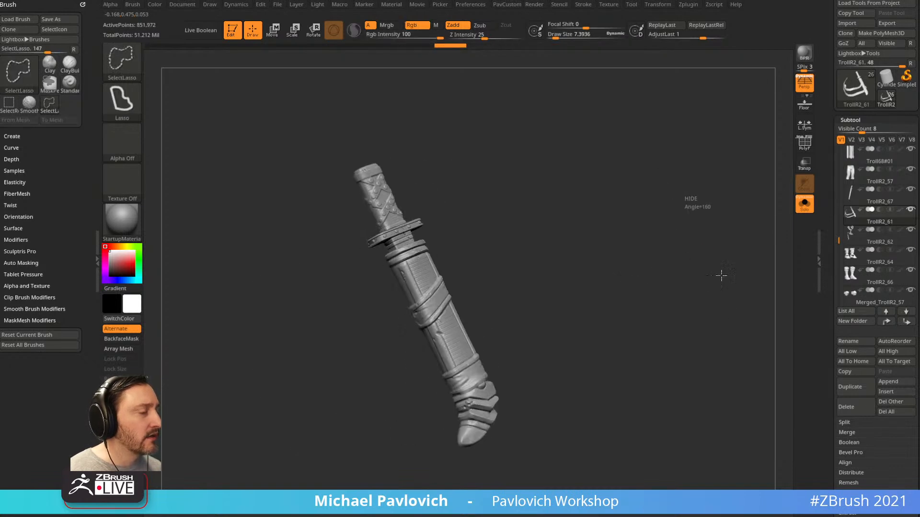
pyautogui.keyDown('ctrl'); pyautogui.keyDown('shift'); pyautogui.click(722, 274); pyautogui.keyUp('shift'); pyautogui.keyUp('ctrl')
# Delete the lower subdivision levels of TrollR2_61 and split the hidden dagger from the straps into its own subtool
pyautogui.moveTo(831, 302); pyautogui.dragTo(834, 196)
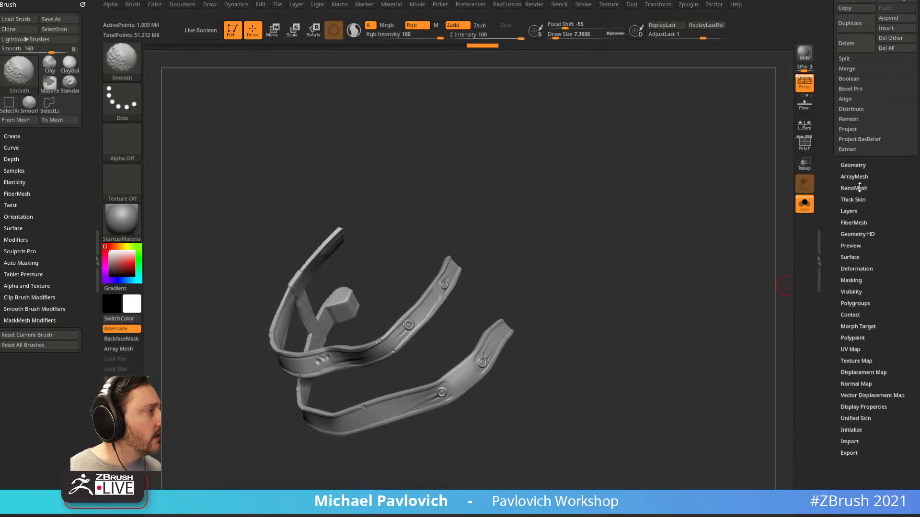
pyautogui.click(853, 165)
pyautogui.moveTo(677, 217); pyautogui.dragTo(685, 231)
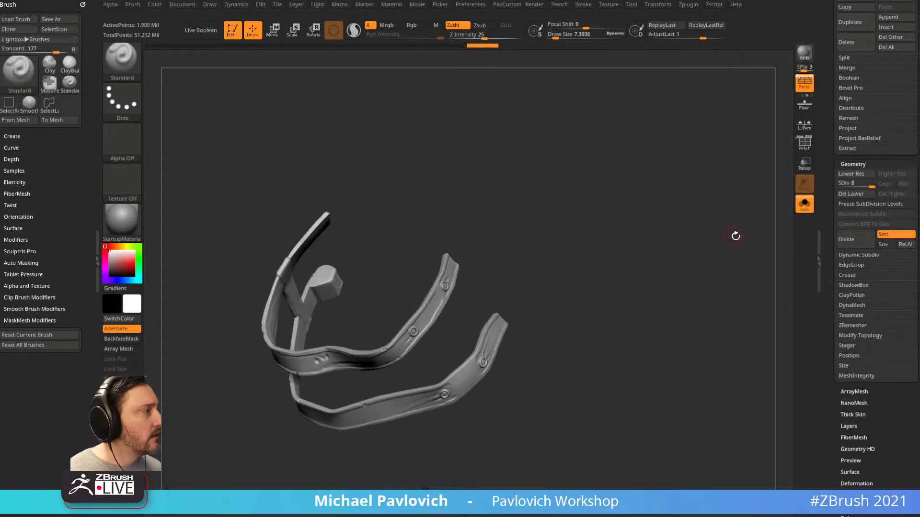
pyautogui.click(849, 194)
pyautogui.press('3')
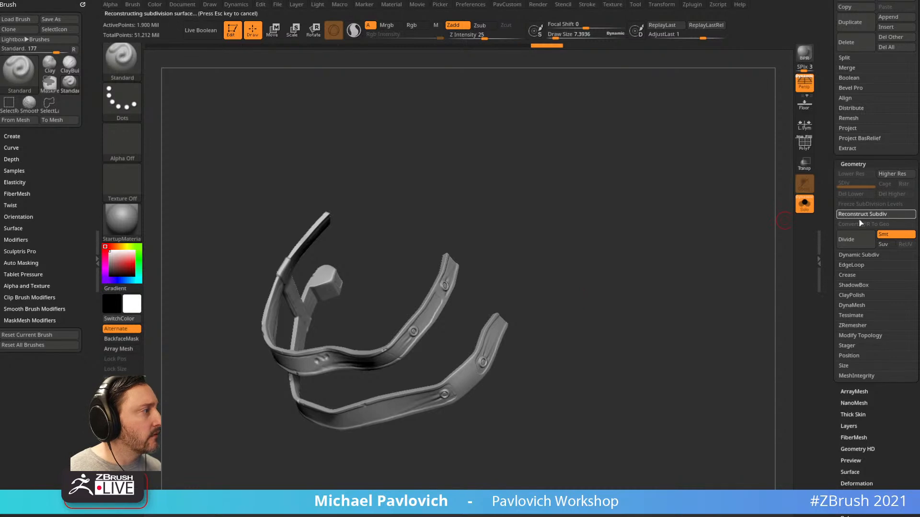
# Reconstruct the lower subdivision levels of the straps and of dagger subtool TrollR2_65, returning each to its highest level
pyautogui.click(865, 216)
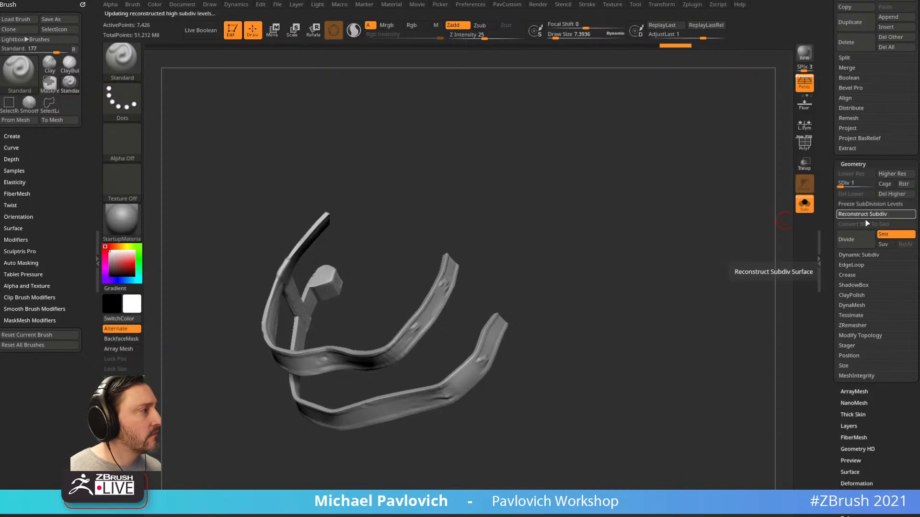
pyautogui.click(871, 184)
pyautogui.moveTo(829, 187); pyautogui.dragTo(825, 314)
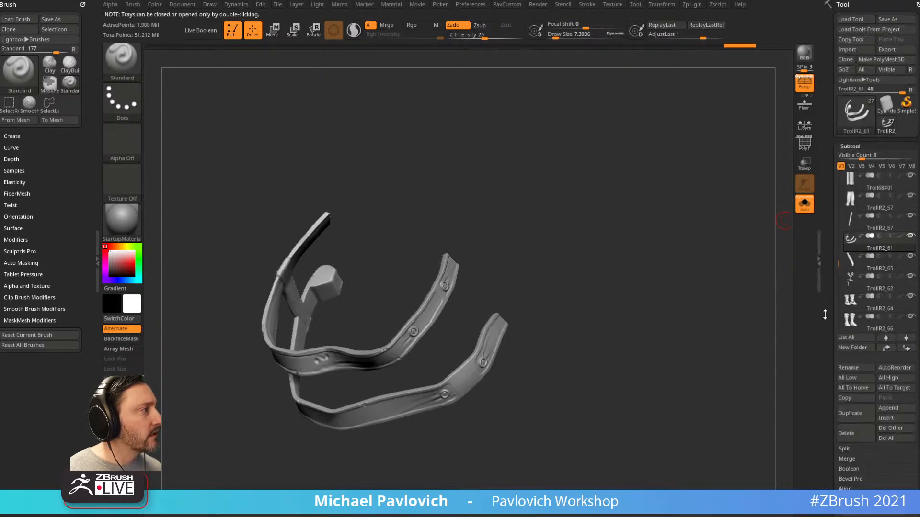
pyautogui.click(875, 267)
pyautogui.scroll(-10, 863, 216)
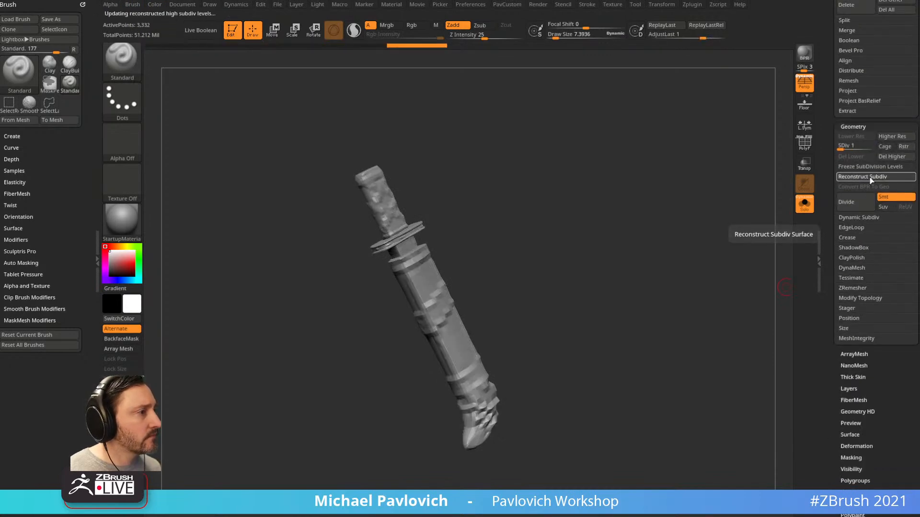
pyautogui.click(871, 147)
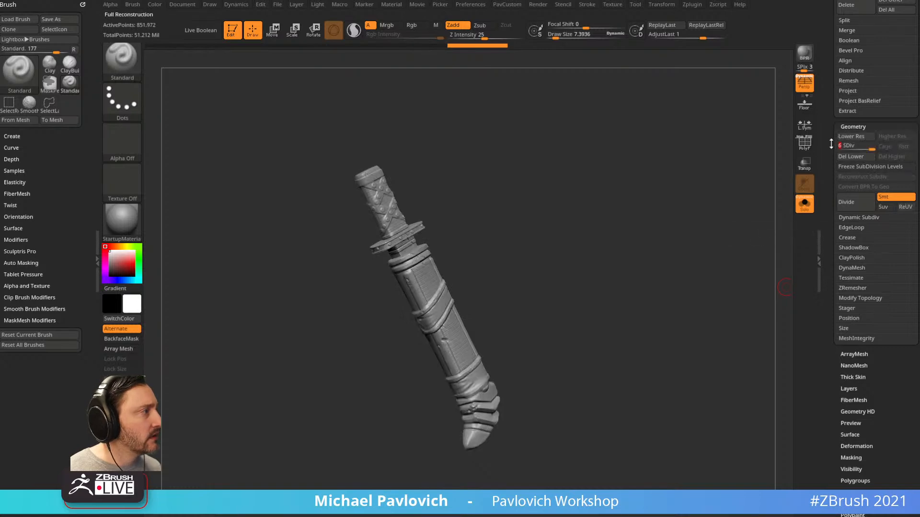
# Leave Solo mode and hide the dagger and the skull-shaped shoulder armor TrollR2_48
pyautogui.moveTo(832, 143); pyautogui.dragTo(819, 302)
pyautogui.click(804, 204)
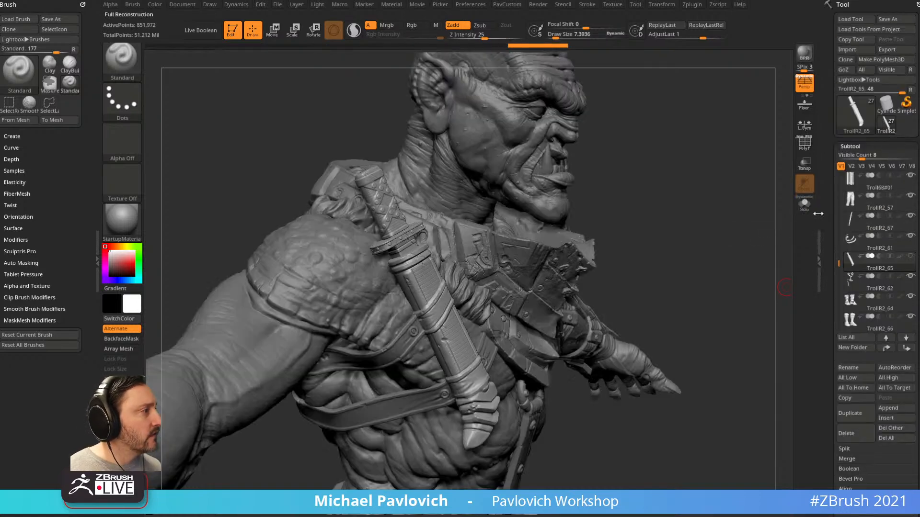
pyautogui.moveTo(750, 236)
pyautogui.mouseDown()
pyautogui.moveTo(704, 236)
pyautogui.moveTo(701, 165)
pyautogui.moveTo(729, 117)
pyautogui.moveTo(681, 196)
pyautogui.moveTo(654, 193)
pyautogui.mouseUp()
pyautogui.press('s')
pyautogui.press('s')
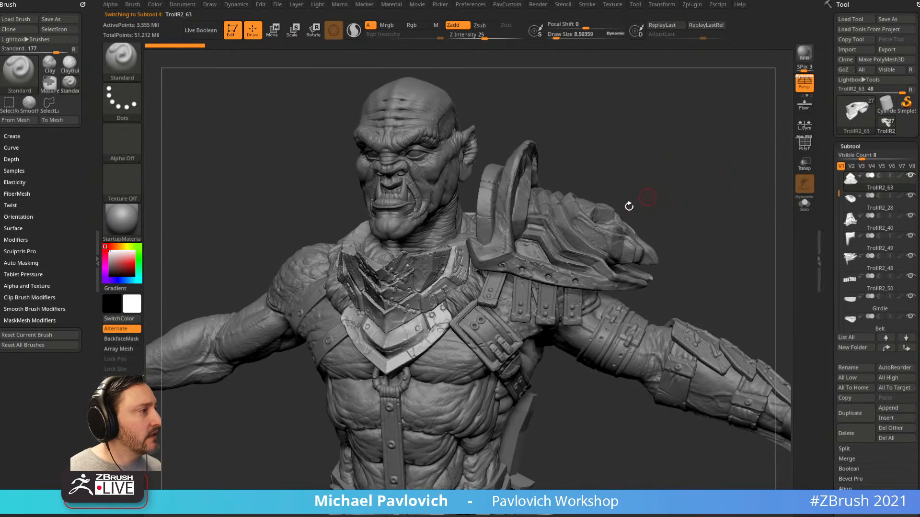
pyautogui.keyDown('alt'); pyautogui.click(663, 210); pyautogui.keyUp('alt')
pyautogui.click(910, 256)
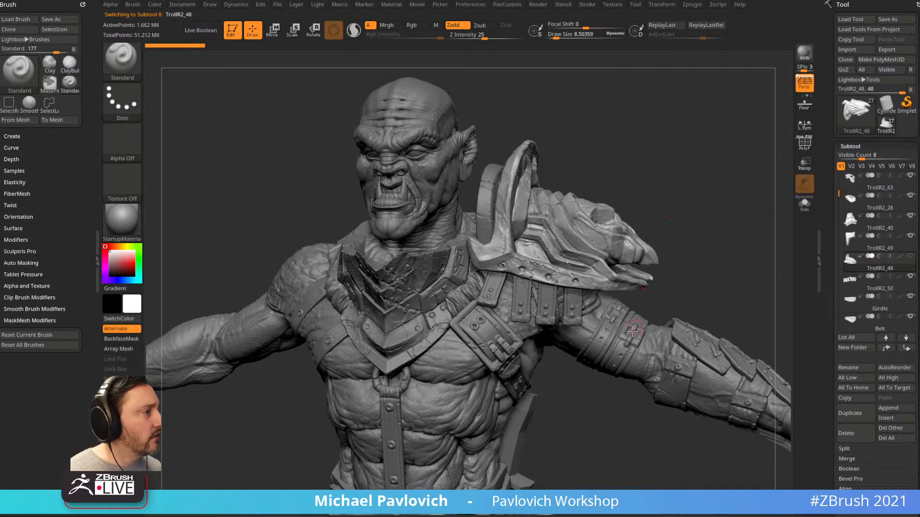
# Hide the shoulder armor base TrollR2_49 and the shoulder strap pieces TrollR2_50
pyautogui.keyDown('alt'); pyautogui.click(638, 327); pyautogui.keyUp('alt')
pyautogui.keyDown('alt'); pyautogui.click(508, 248); pyautogui.keyUp('alt')
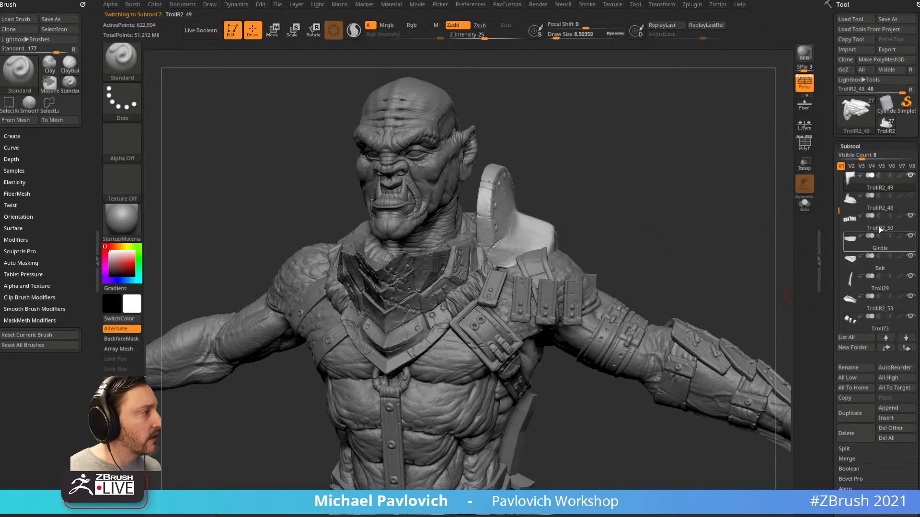
pyautogui.click(910, 175)
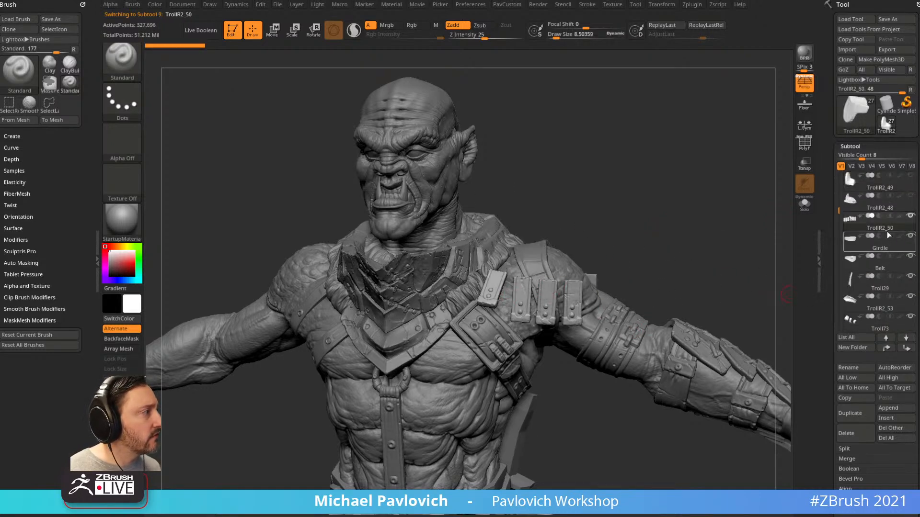
pyautogui.moveTo(702, 210); pyautogui.dragTo(670, 215)
pyautogui.keyDown('alt'); pyautogui.moveTo(676, 335); pyautogui.dragTo(645, 284); pyautogui.keyUp('alt')
pyautogui.keyDown('alt'); pyautogui.click(551, 255); pyautogui.keyUp('alt')
pyautogui.keyDown('alt'); pyautogui.moveTo(690, 249); pyautogui.dragTo(768, 285); pyautogui.keyUp('alt')
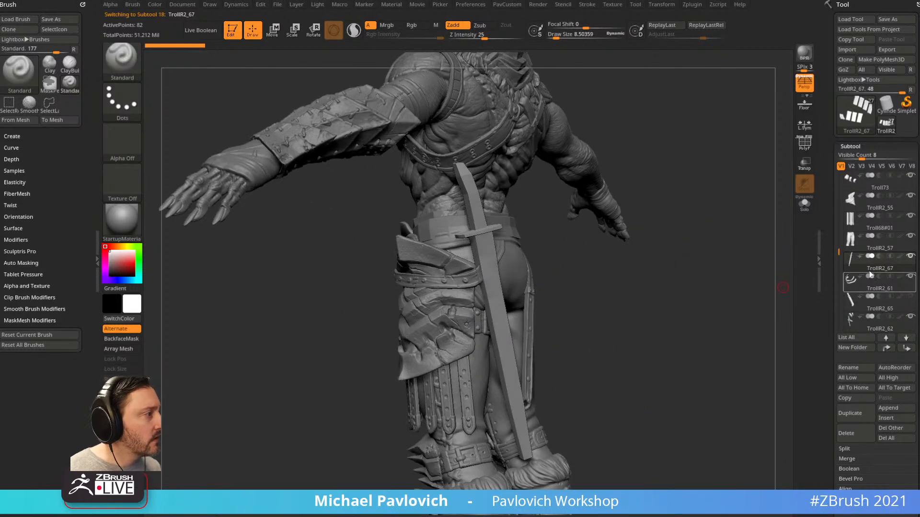
# Hide the sword TrollR2_67 and the hip armor TrollR2_55
pyautogui.click(910, 257)
pyautogui.keyDown('alt'); pyautogui.click(456, 303); pyautogui.keyUp('alt')
pyautogui.moveTo(629, 271); pyautogui.dragTo(634, 290)
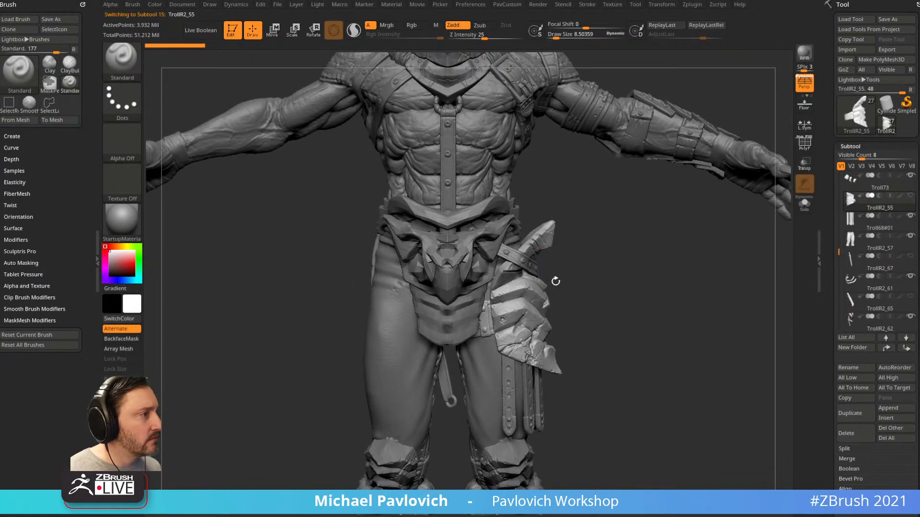
pyautogui.keyDown('alt'); pyautogui.click(470, 274); pyautogui.keyUp('alt')
pyautogui.moveTo(603, 258); pyautogui.dragTo(580, 269)
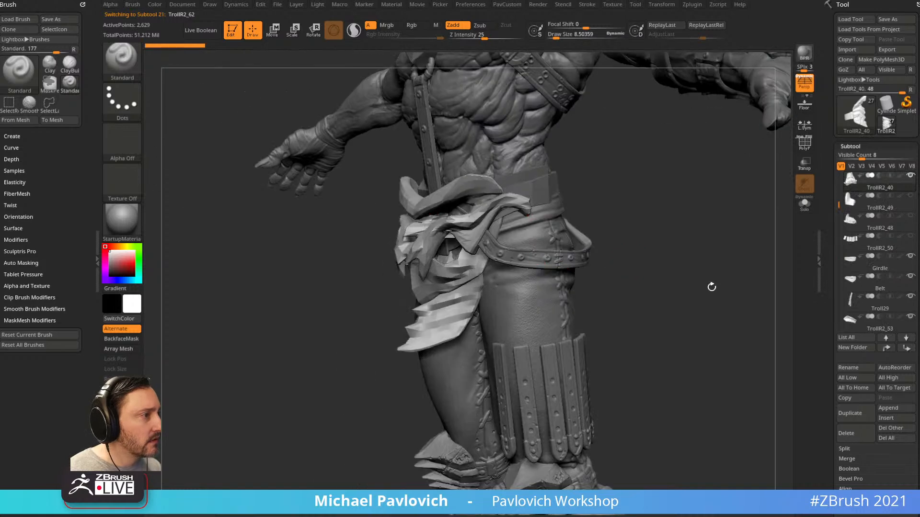
# Solo the straps subtool TrollR2_62 and isolate its complete riveted hip strap from a lasso selection
pyautogui.moveTo(726, 303); pyautogui.dragTo(766, 306)
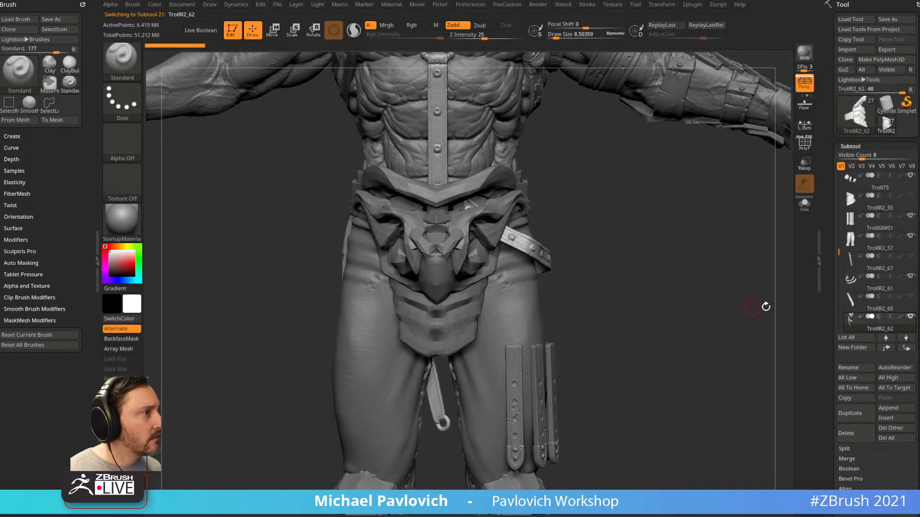
pyautogui.click(804, 205)
pyautogui.moveTo(604, 314)
pyautogui.keyDown('ctrl'); pyautogui.keyDown('shift'); pyautogui.mouseDown()
pyautogui.moveTo(548, 206)
pyautogui.moveTo(527, 333)
pyautogui.mouseUp(); pyautogui.keyUp('shift'); pyautogui.keyUp('ctrl')
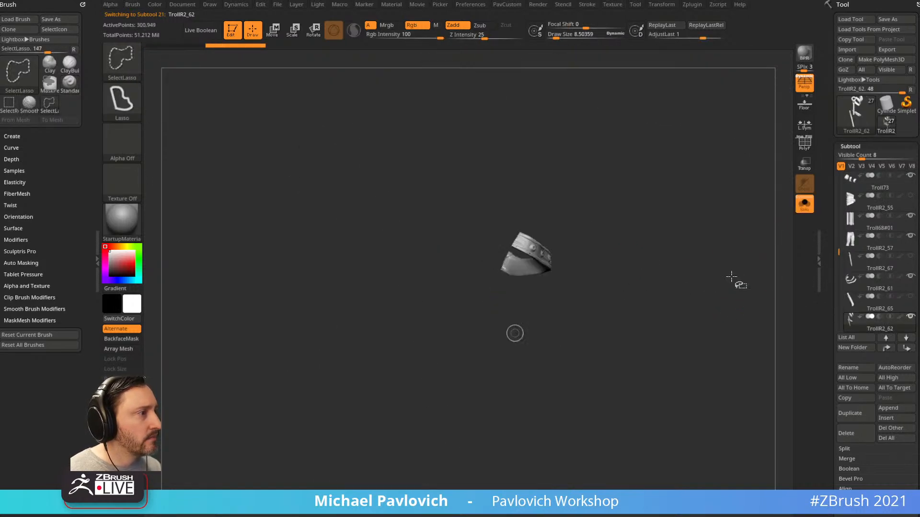
pyautogui.keyDown('ctrl'); pyautogui.keyDown('shift'); pyautogui.click(718, 254); pyautogui.keyUp('shift'); pyautogui.keyUp('ctrl')
# Delete the lower subdivision levels of TrollR2_62 and split its hidden straps into a separate subtool
pyautogui.scroll(-5, 834, 238)
pyautogui.click(865, 306)
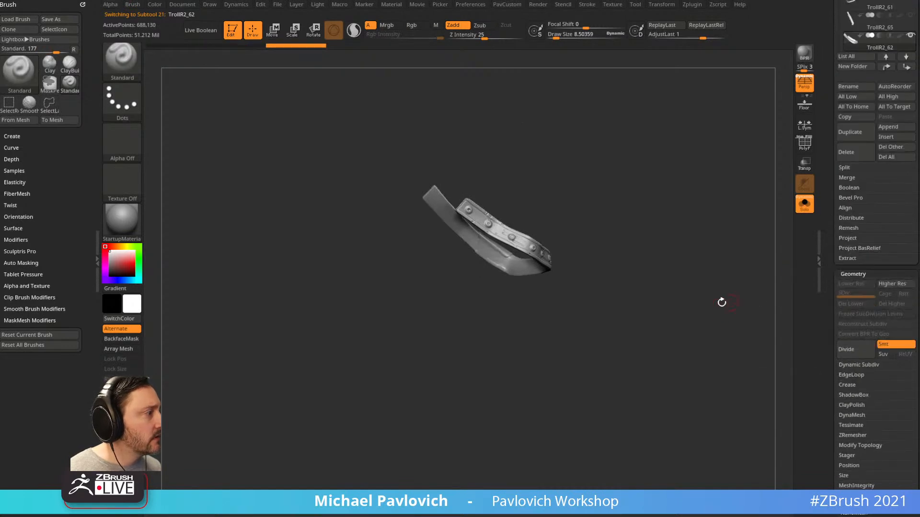
pyautogui.press('3')
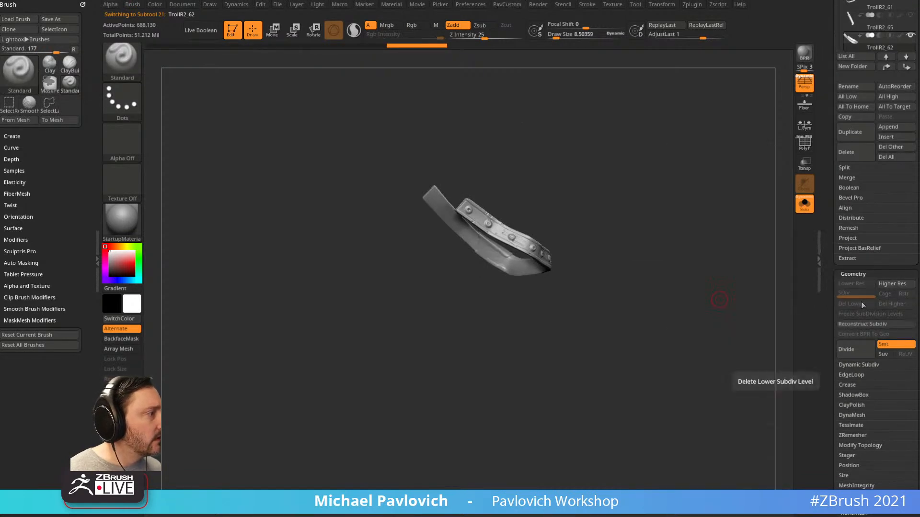
# Reconstruct the hip strap's lower subdivision levels and return it to its highest level
pyautogui.click(852, 325)
pyautogui.click(864, 329)
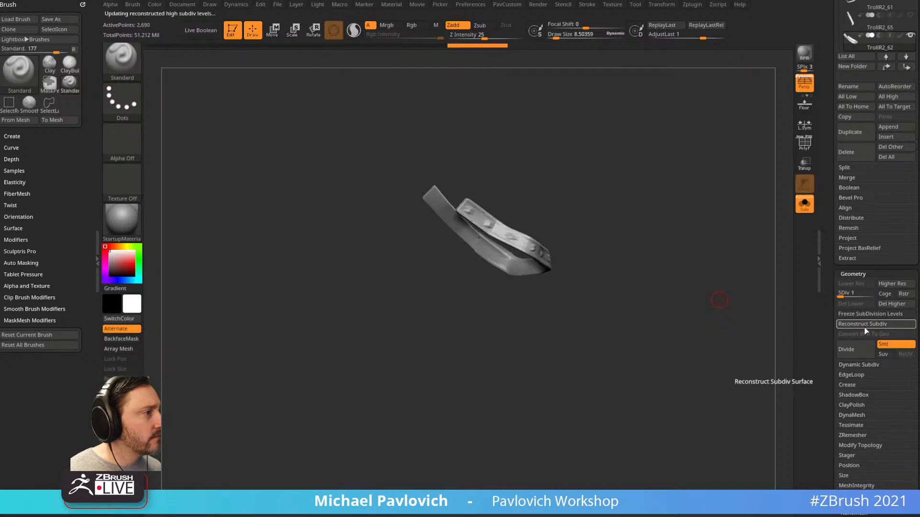
pyautogui.click(866, 329)
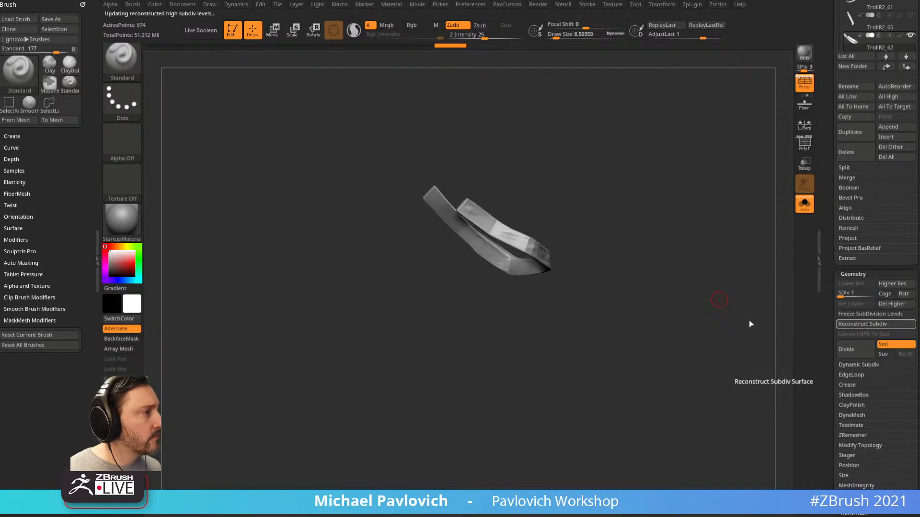
pyautogui.click(872, 293)
pyautogui.moveTo(826, 70); pyautogui.dragTo(826, 351)
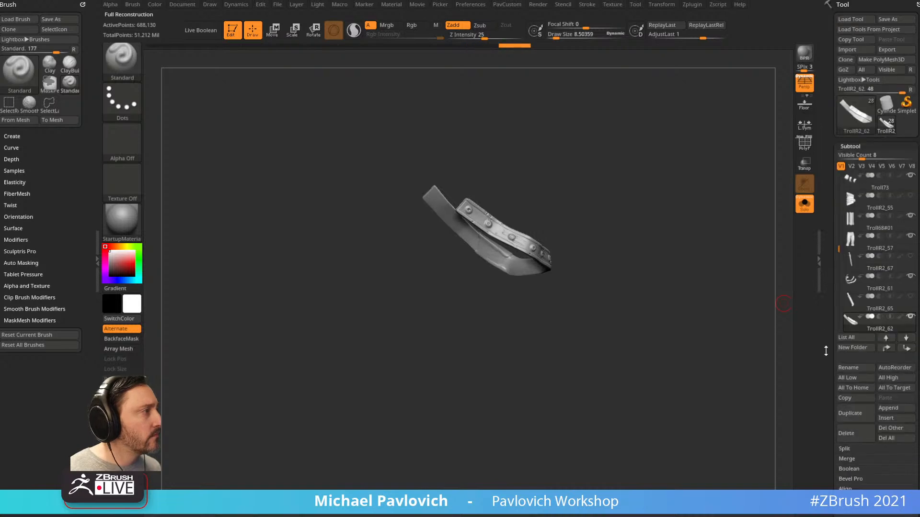
# Select the split-off straps subtool TrollR2_68 and reconstruct its lower subdivision levels
pyautogui.click(904, 338)
pyautogui.keyDown('alt'); pyautogui.moveTo(730, 312); pyautogui.dragTo(716, 359); pyautogui.keyUp('alt')
pyautogui.moveTo(828, 346); pyautogui.dragTo(828, 249)
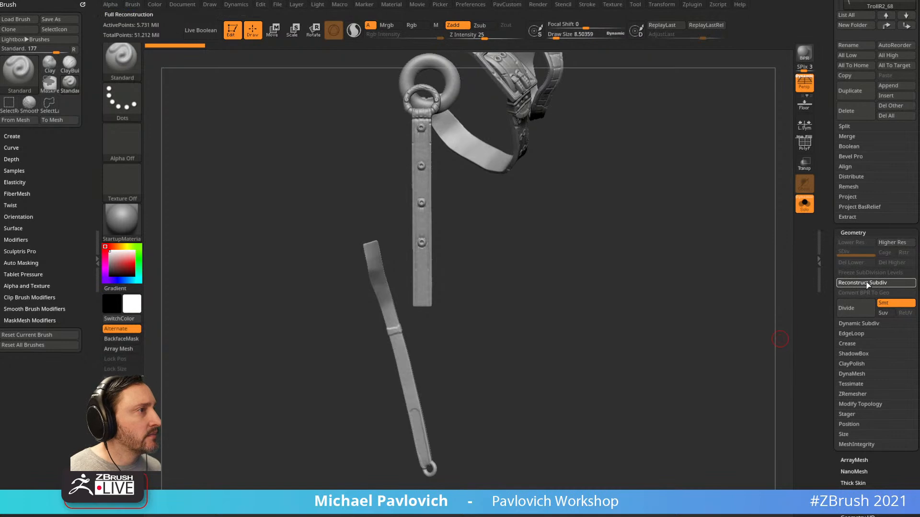
pyautogui.moveTo(759, 302)
pyautogui.mouseDown()
pyautogui.moveTo(718, 294)
pyautogui.moveTo(760, 317)
pyautogui.mouseUp()
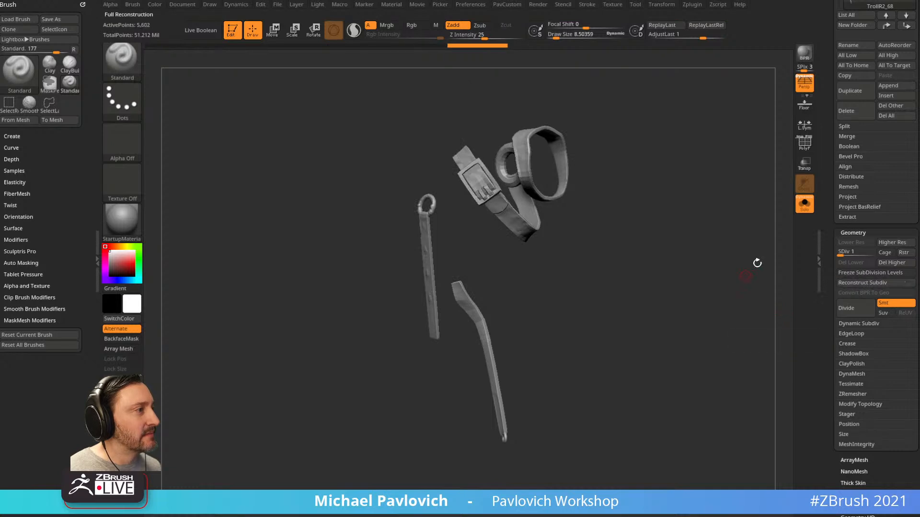
# Leave Solo mode and switch all subtools to their highest subdivision level
pyautogui.click(804, 204)
pyautogui.moveTo(826, 206); pyautogui.dragTo(850, 293)
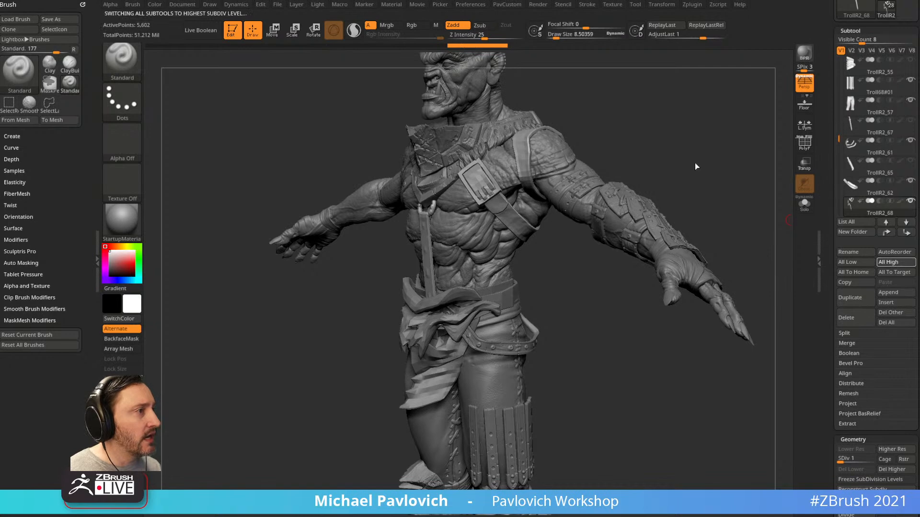
pyautogui.keyDown('shift'); pyautogui.moveTo(714, 156); pyautogui.dragTo(758, 234); pyautogui.keyUp('shift')
pyautogui.press('f')
# Hide the skull-shaped waist armor TrollR2_40 and the riveted hip strap TrollR2_62, checking the Girdle and Belt subtools
pyautogui.keyDown('alt'); pyautogui.click(448, 256); pyautogui.keyUp('alt')
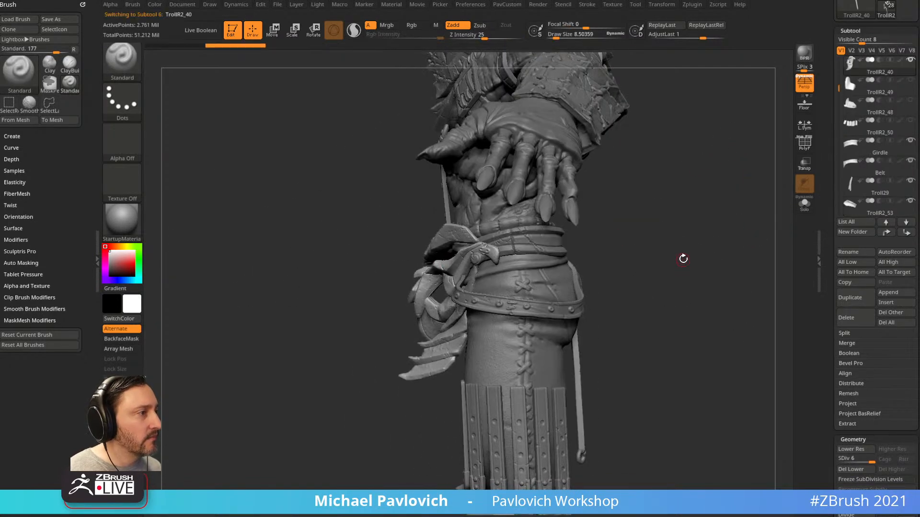
pyautogui.moveTo(683, 260); pyautogui.dragTo(723, 261)
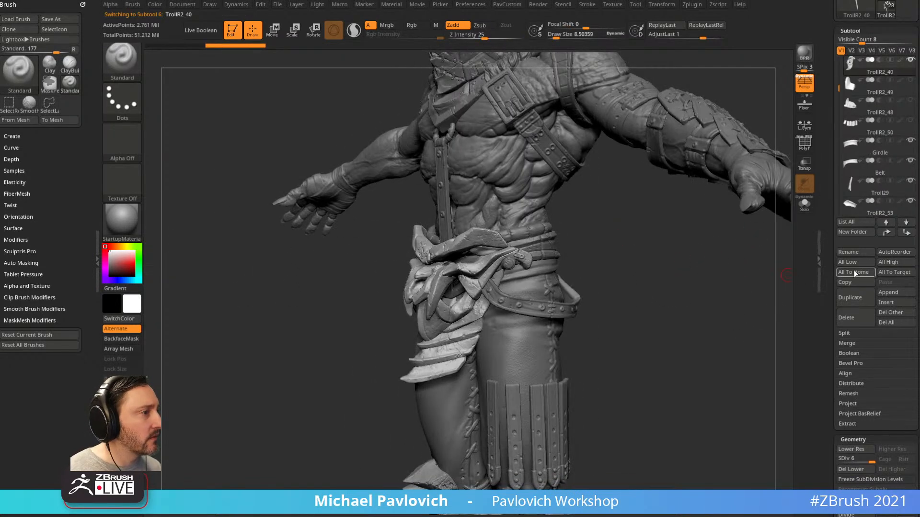
pyautogui.click(880, 152)
pyautogui.moveTo(613, 283); pyautogui.dragTo(555, 303)
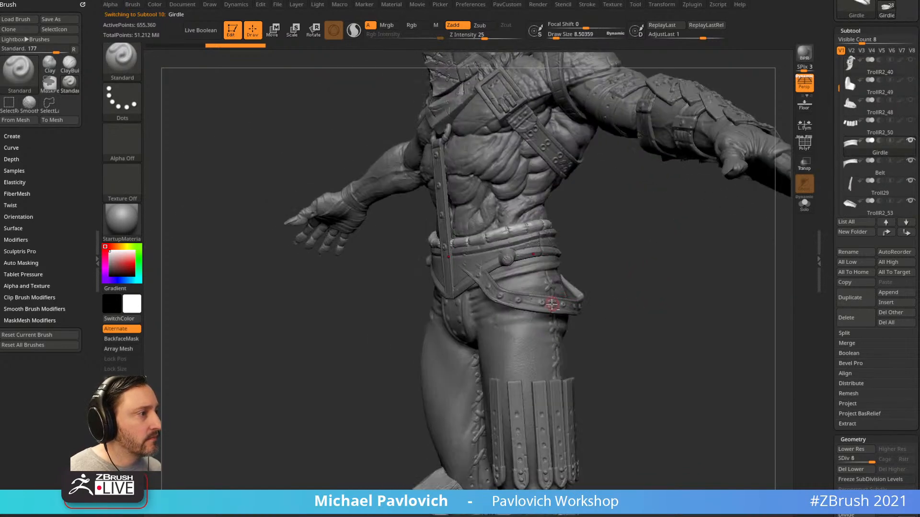
pyautogui.keyDown('alt'); pyautogui.click(554, 303); pyautogui.keyUp('alt')
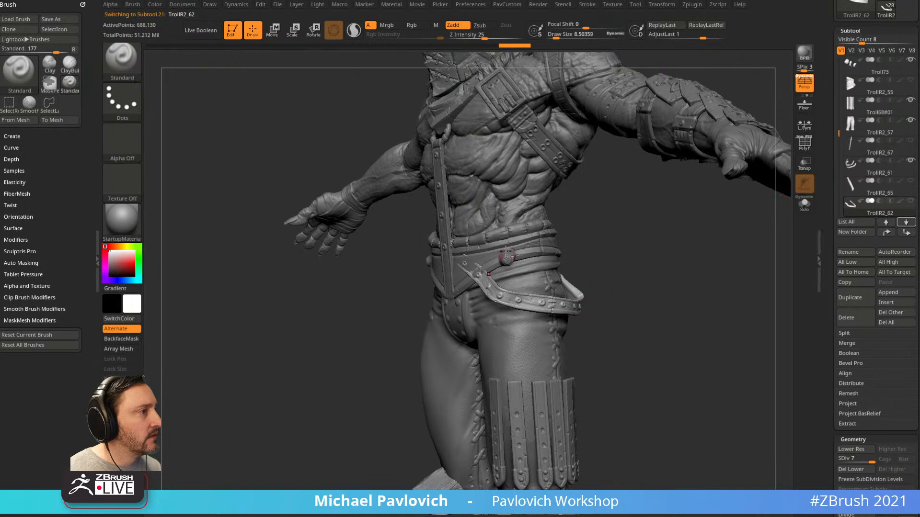
pyautogui.keyDown('alt'); pyautogui.click(551, 262); pyautogui.keyUp('alt')
# Solo the straps subtool TrollR2_68 and isolate the ringed strap hanging behind the troll's leg with a lasso selection
pyautogui.moveTo(653, 263); pyautogui.dragTo(668, 309)
pyautogui.moveTo(627, 301); pyautogui.dragTo(541, 286, button='right')
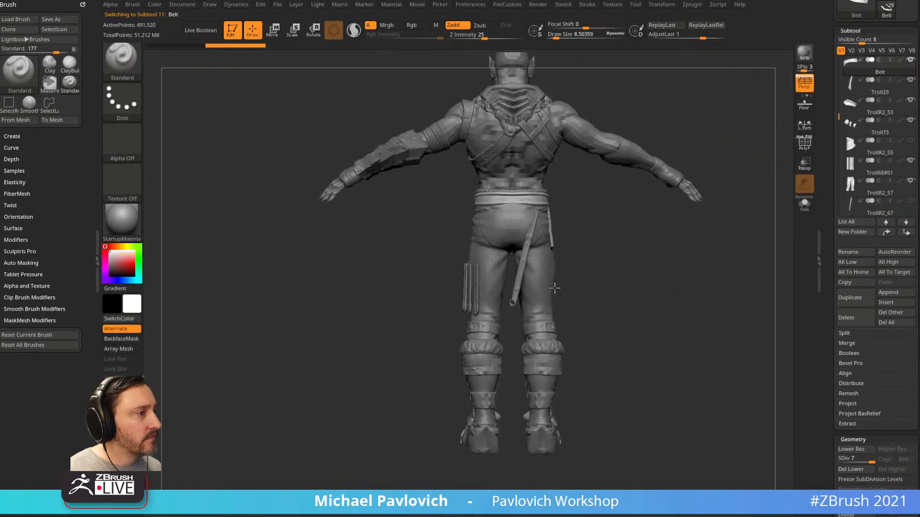
pyautogui.keyDown('ctrl'); pyautogui.moveTo(657, 269); pyautogui.dragTo(665, 306, button='right'); pyautogui.keyUp('ctrl')
pyautogui.keyDown('alt'); pyautogui.click(557, 305); pyautogui.keyUp('alt')
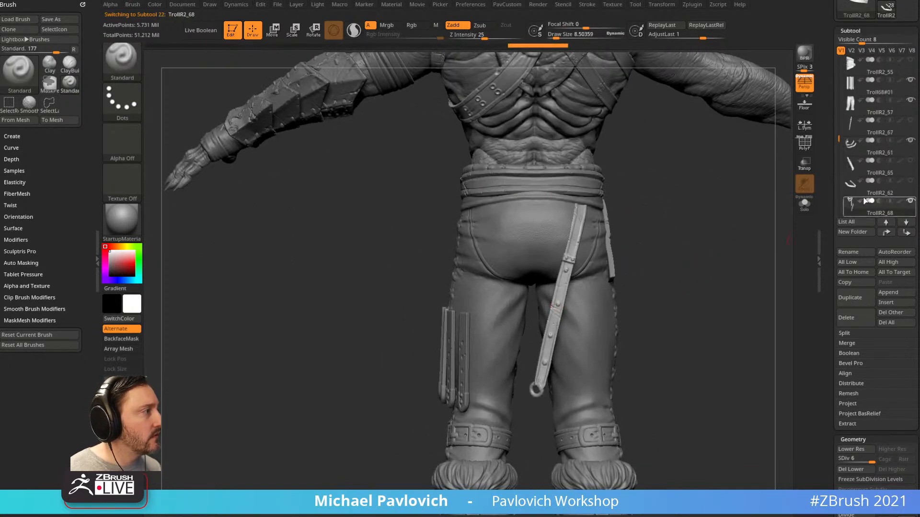
pyautogui.keyDown('alt'); pyautogui.moveTo(737, 223); pyautogui.dragTo(722, 289, button='right'); pyautogui.keyUp('alt')
pyautogui.click(805, 205)
pyautogui.moveTo(556, 187)
pyautogui.keyDown('ctrl'); pyautogui.keyDown('shift'); pyautogui.mouseDown()
pyautogui.moveTo(511, 287)
pyautogui.moveTo(479, 486)
pyautogui.mouseUp(); pyautogui.keyUp('shift'); pyautogui.keyUp('ctrl')
# Delete the lower subdivision levels of TrollR2_68 and split the hidden chest straps from the hanging strap
pyautogui.click(855, 470)
pyautogui.press('2')
pyautogui.click(709, 283)
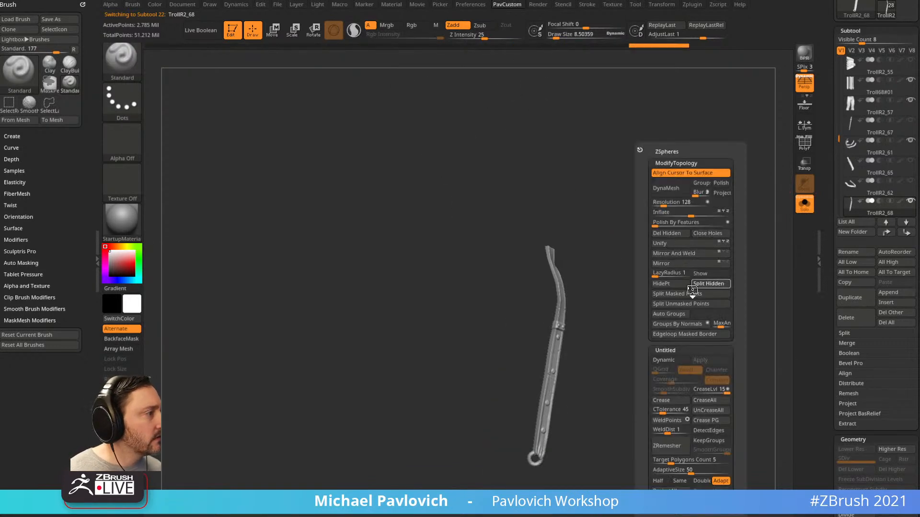
# Reconstruct the lower subdivision levels of the hanging strap TrollR2_68 and return it to its highest level
pyautogui.click(860, 430)
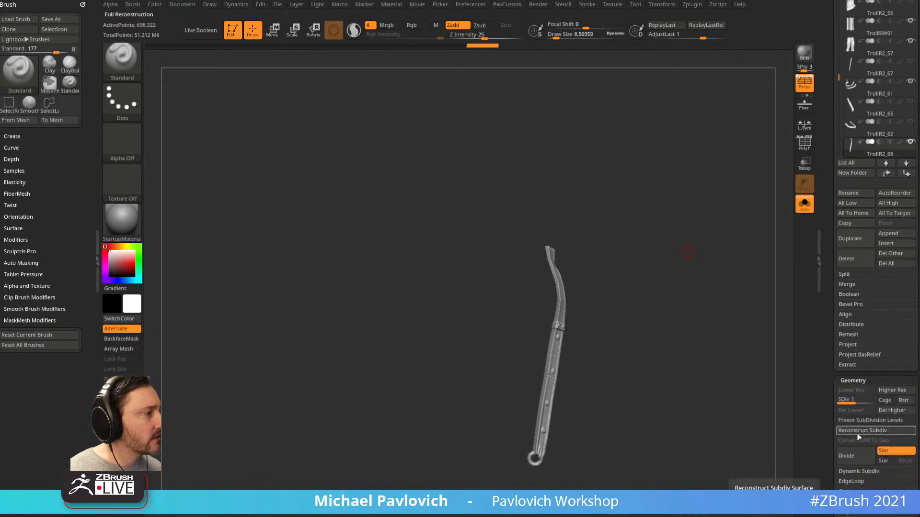
pyautogui.click(857, 432)
pyautogui.click(862, 433)
pyautogui.click(864, 431)
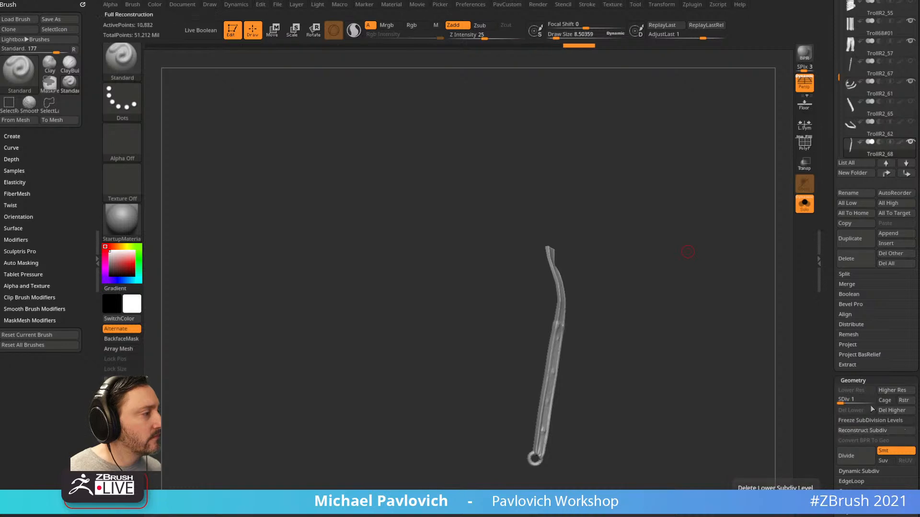
pyautogui.click(867, 432)
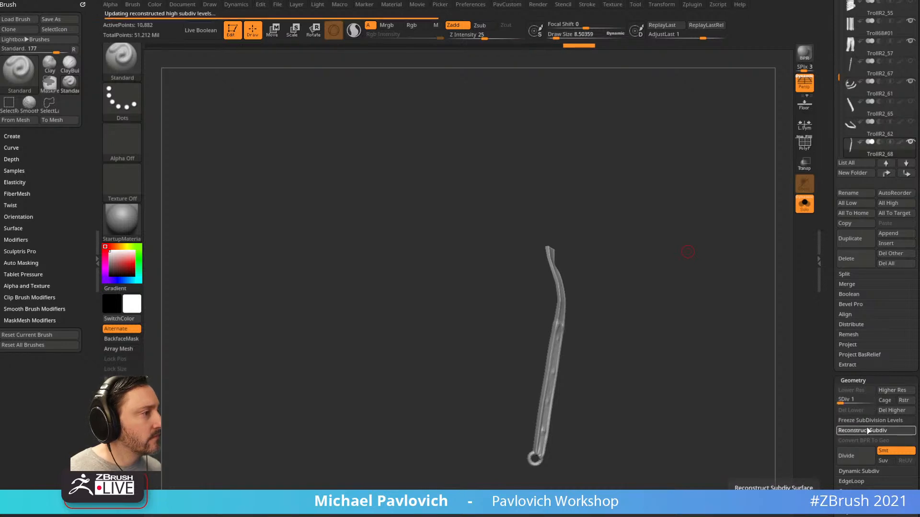
pyautogui.click(882, 391)
# Reconstruct the lower subdivision levels of the chest straps TrollR2_69, return them to level 6, and leave Solo mode
pyautogui.click(875, 138)
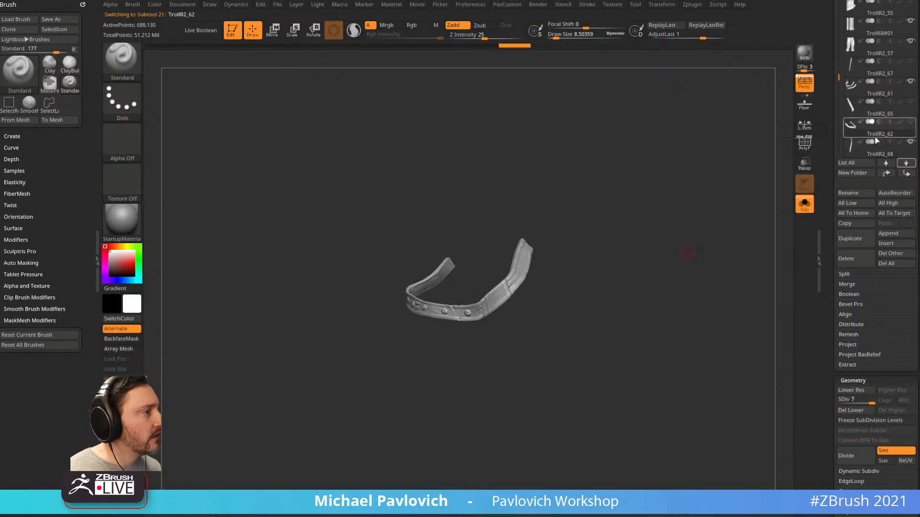
pyautogui.click(905, 164)
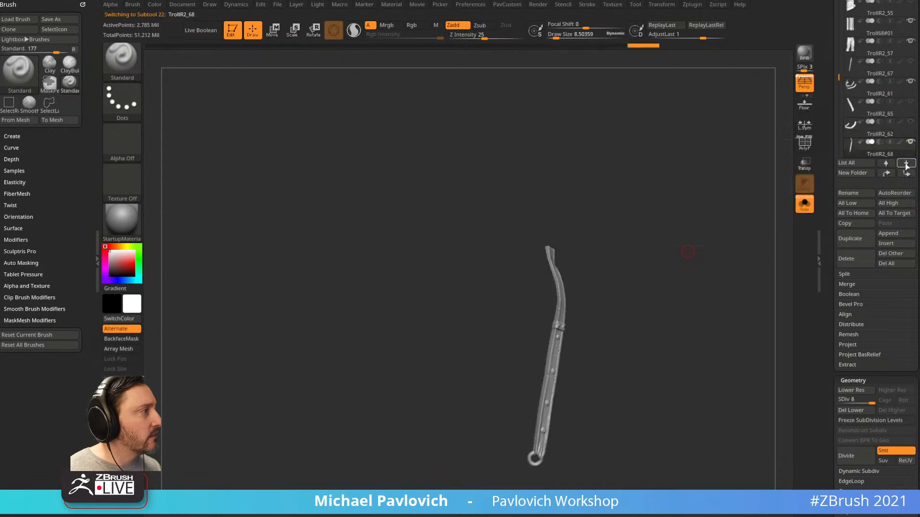
pyautogui.click(905, 164)
pyautogui.click(905, 164)
pyautogui.click(886, 163)
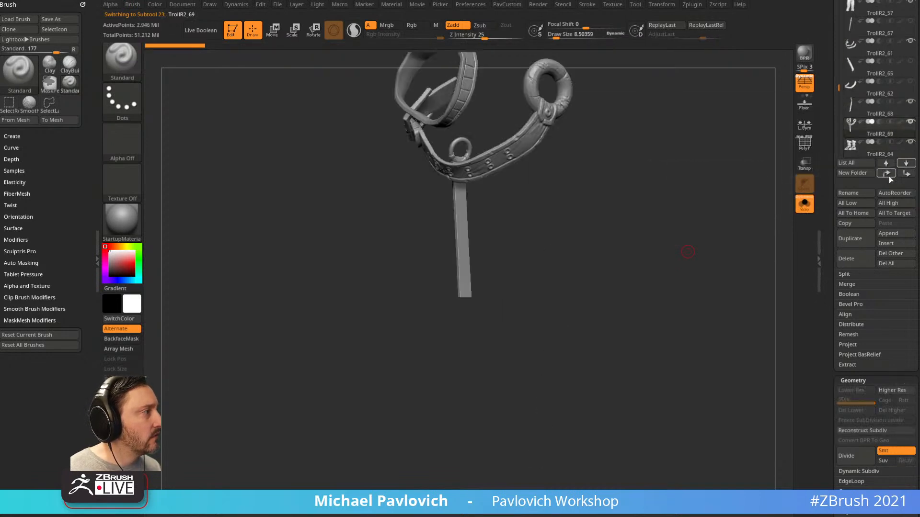
pyautogui.click(883, 432)
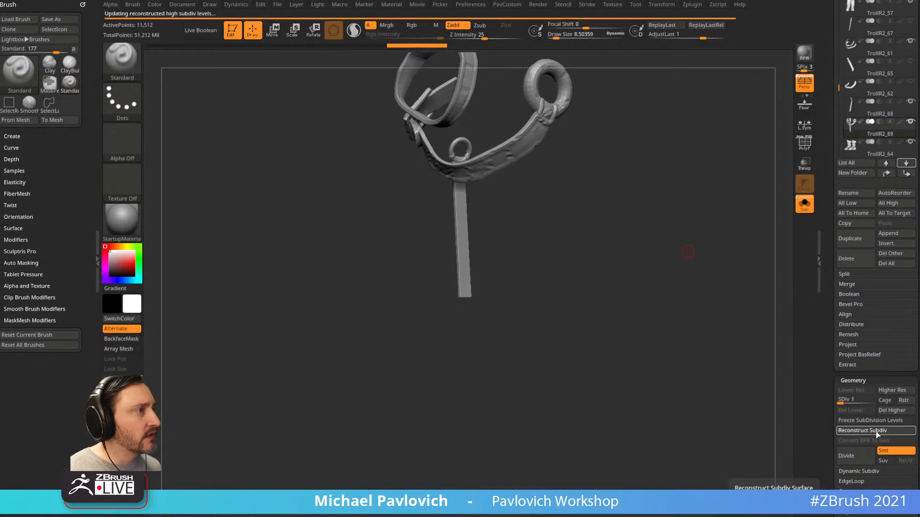
pyautogui.click(877, 435)
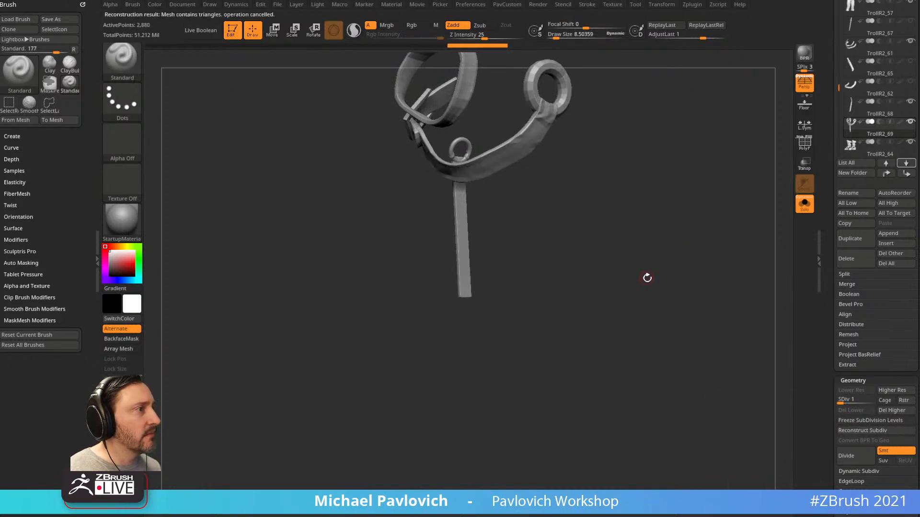
pyautogui.moveTo(650, 265); pyautogui.dragTo(781, 242)
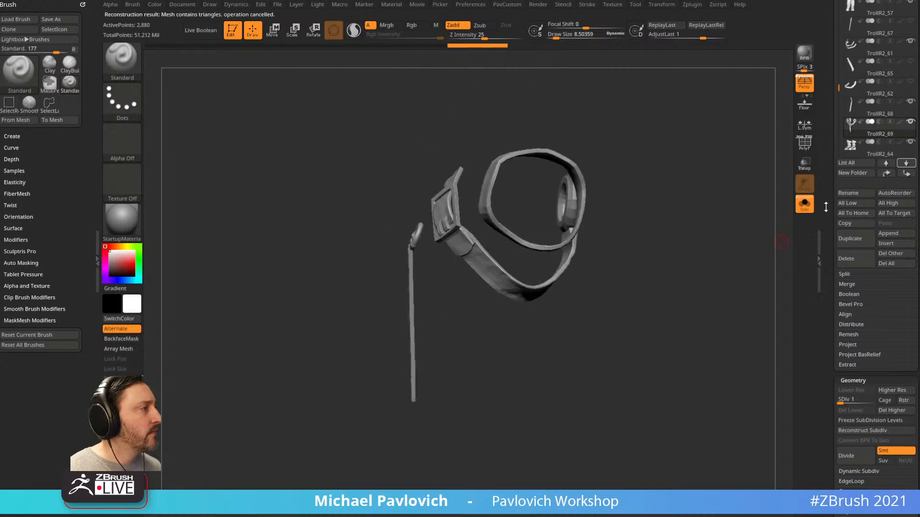
pyautogui.moveTo(872, 399); pyautogui.dragTo(883, 397)
pyautogui.click(805, 206)
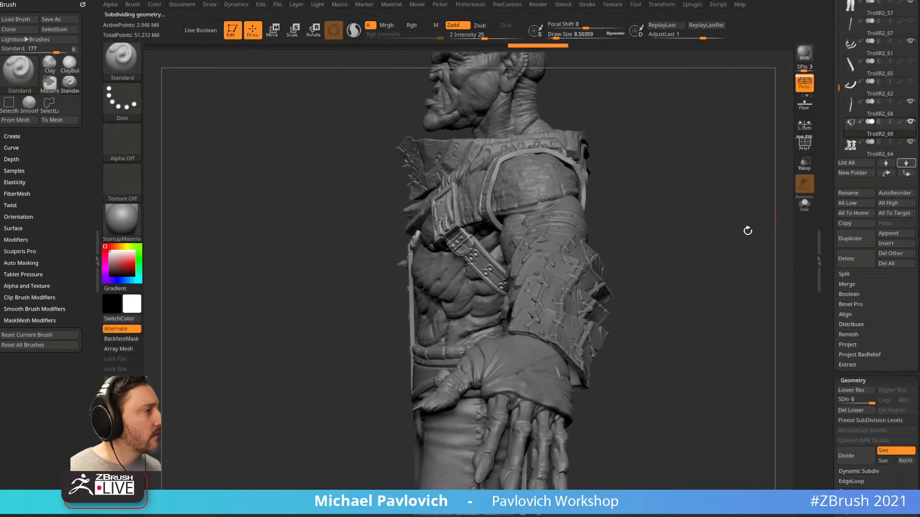
# Hide the hanging strap TrollR2_68, select the chest straps TrollR2_69, and quick-save the project
pyautogui.moveTo(716, 301); pyautogui.dragTo(646, 308)
pyautogui.click(884, 113)
pyautogui.moveTo(740, 149); pyautogui.dragTo(714, 153)
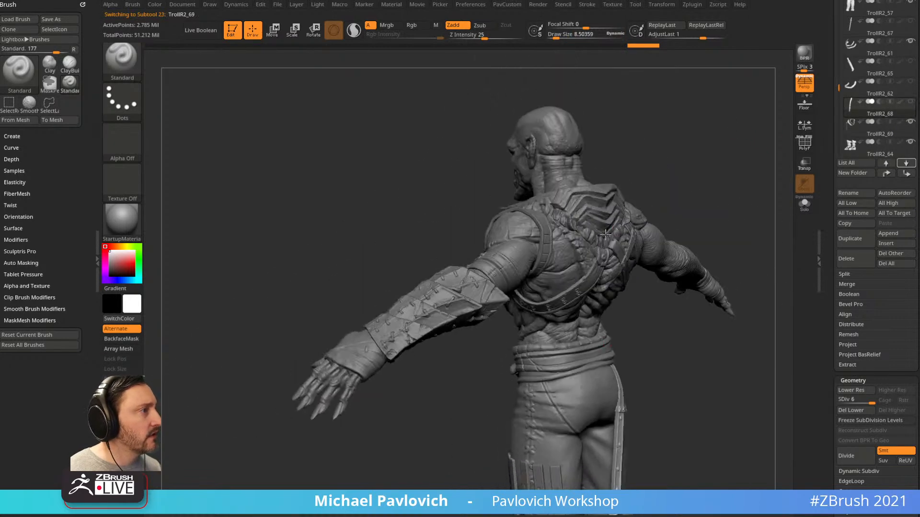
pyautogui.keyDown('alt'); pyautogui.click(598, 250); pyautogui.keyUp('alt')
pyautogui.hotkey('ctrl', 's')
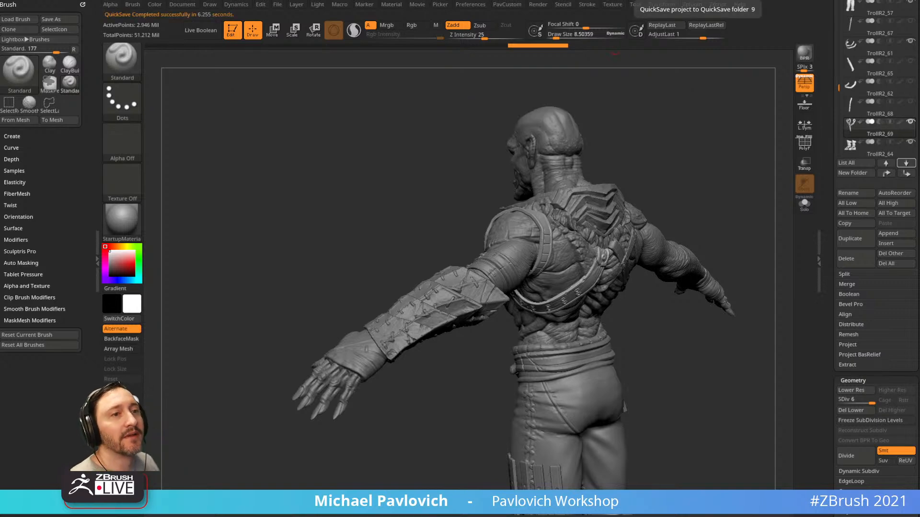
pyautogui.moveTo(686, 150); pyautogui.dragTo(746, 138)
pyautogui.press('f')
pyautogui.moveTo(639, 171); pyautogui.dragTo(656, 180)
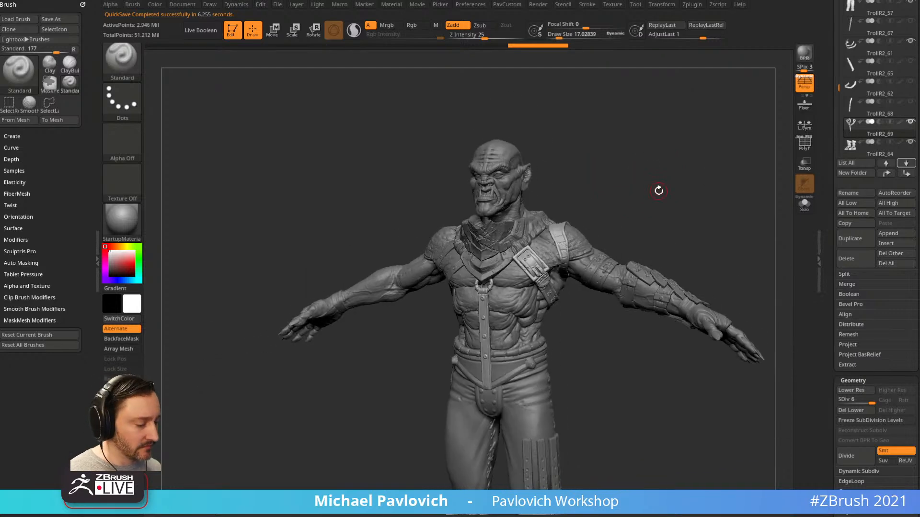
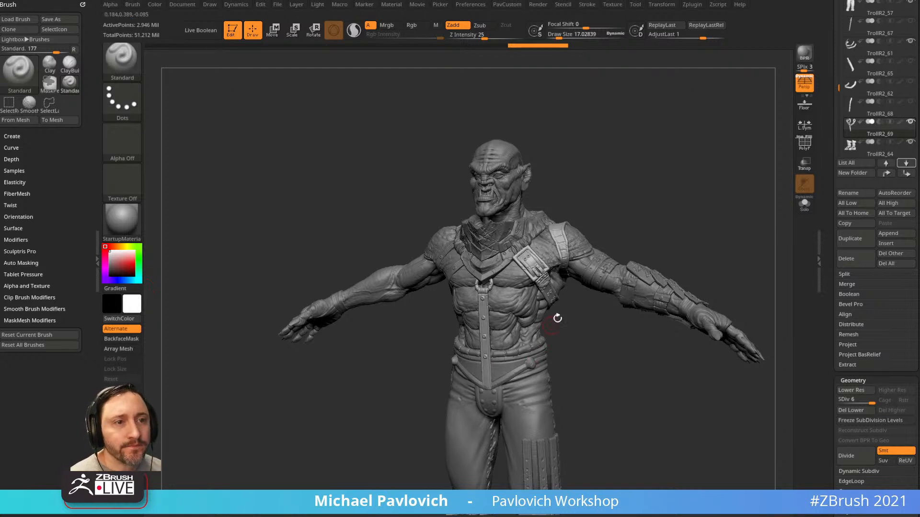
pyautogui.moveTo(655, 161); pyautogui.dragTo(677, 180)
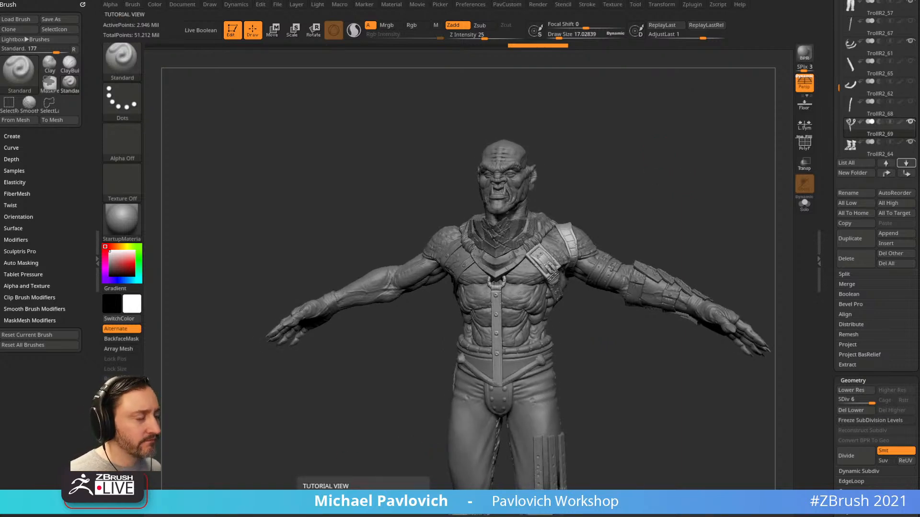
pyautogui.moveTo(680, 148); pyautogui.dragTo(582, 172)
pyautogui.press('`')
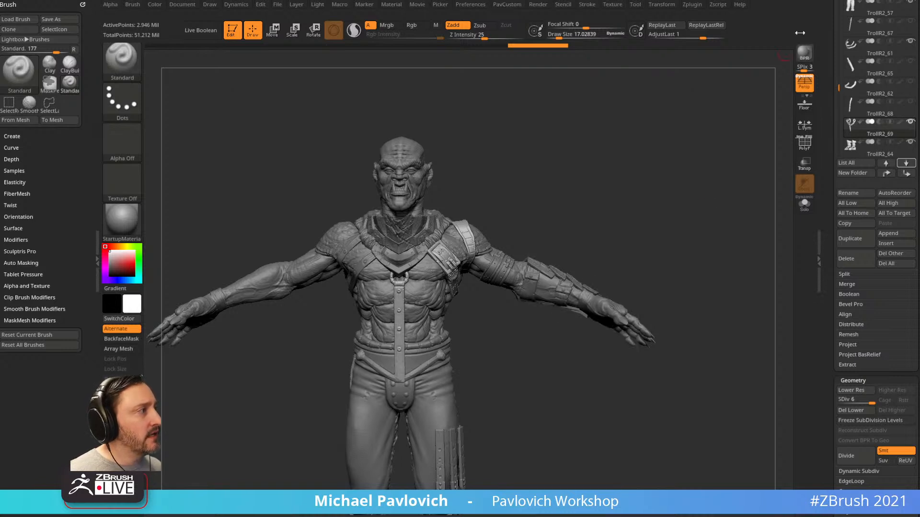
# Leave Edit mode with the option to always switch to 2.5D, clear the canvas, and draw a ZSphere on it
pyautogui.moveTo(825, 28); pyautogui.dragTo(810, 317)
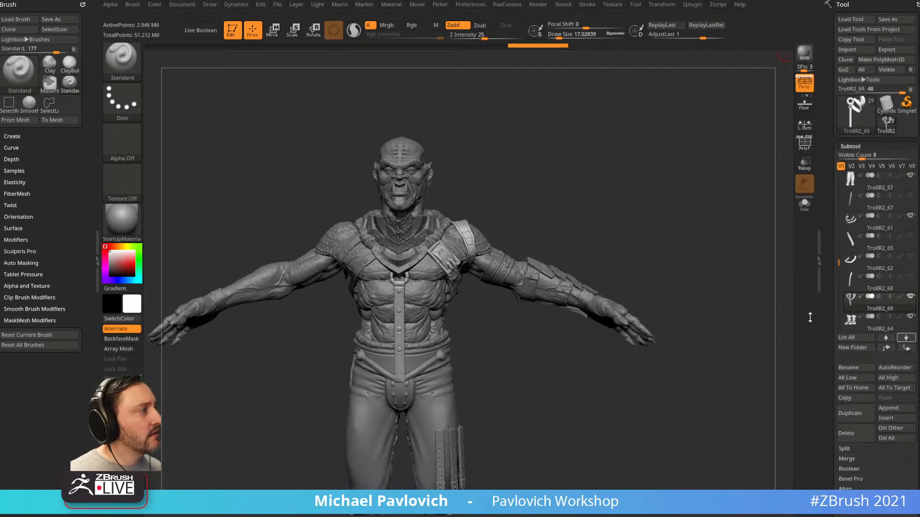
pyautogui.click(234, 31)
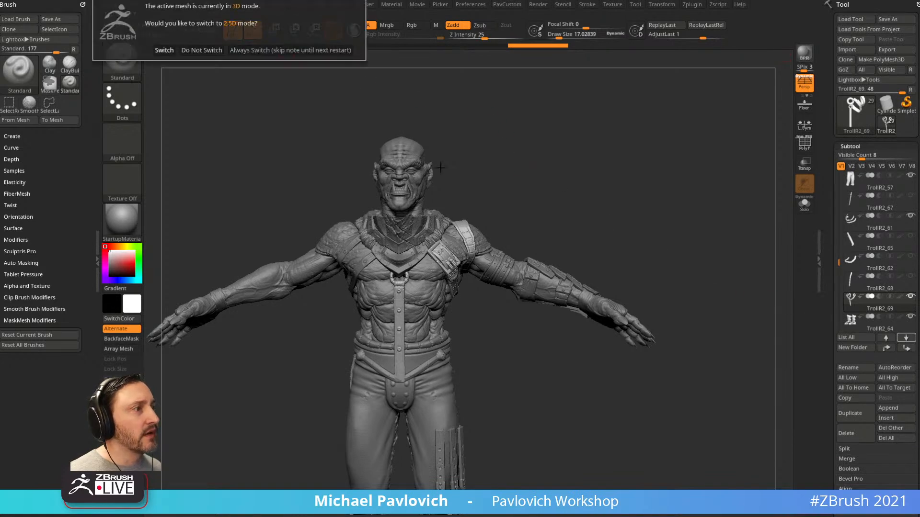
pyautogui.click(303, 51)
pyautogui.hotkey('ctrl', 'n')
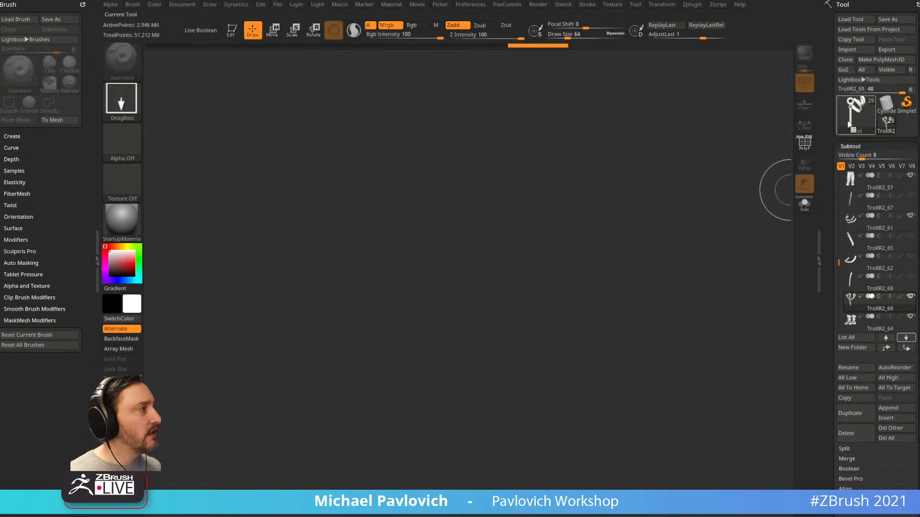
pyautogui.click(856, 112)
pyautogui.click(605, 197)
pyautogui.moveTo(411, 286); pyautogui.dragTo(472, 404)
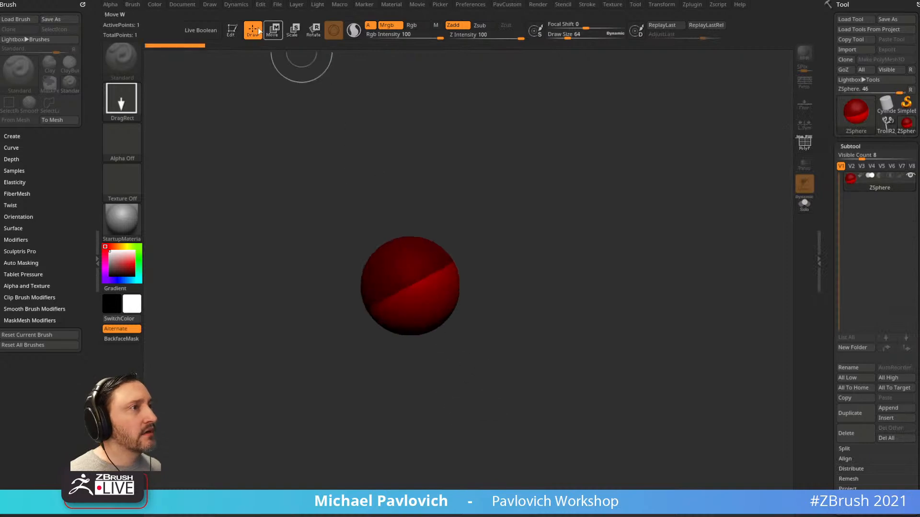
# Make the ZSphere editable, show its custom ZSpheres options, and switch back to the troll tool
pyautogui.press('t')
pyautogui.press('1')
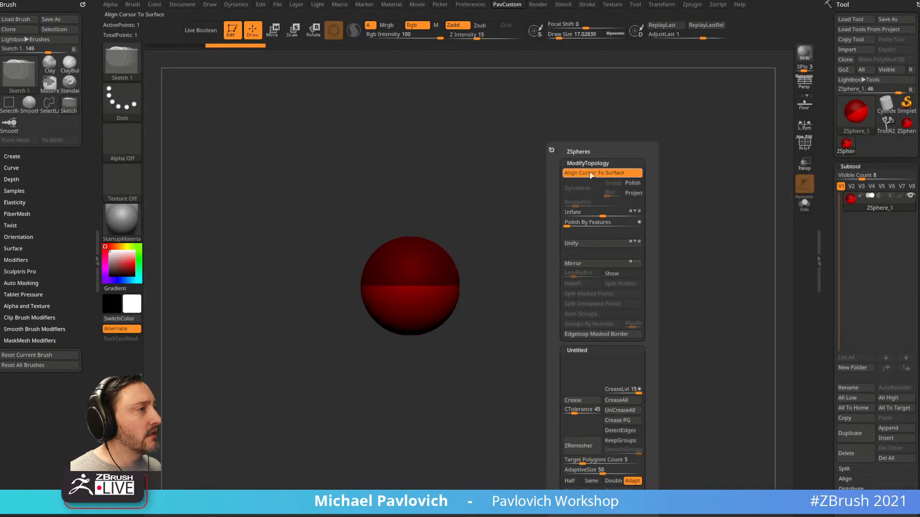
pyautogui.click(585, 151)
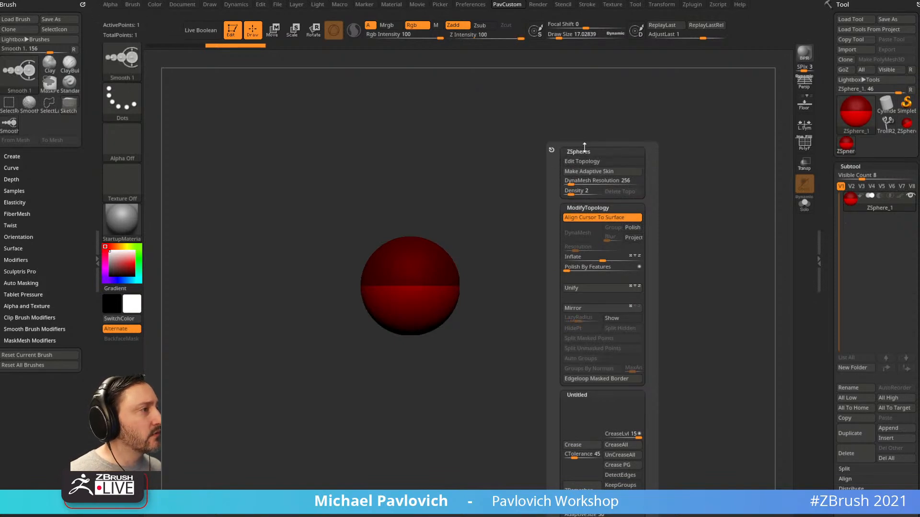
pyautogui.click(587, 146)
pyautogui.click(883, 130)
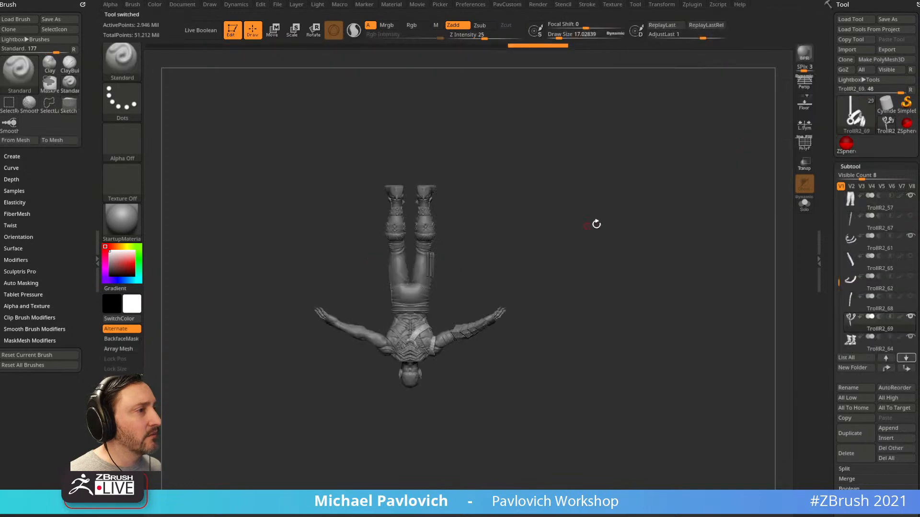
# Turn on the floor grid and make all of the troll's subtools visible
pyautogui.click(800, 108)
pyautogui.keyDown('alt'); pyautogui.moveTo(719, 173); pyautogui.dragTo(665, 140); pyautogui.keyUp('alt')
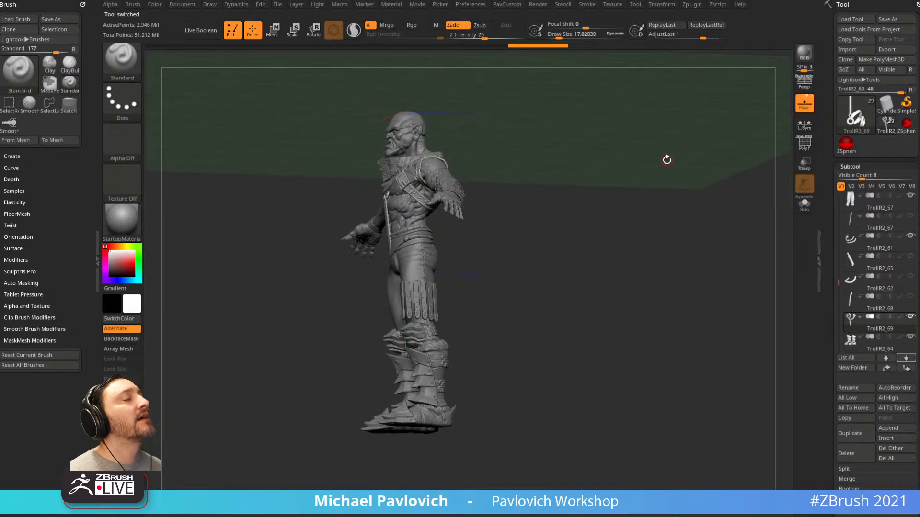
pyautogui.keyDown('shift'); pyautogui.click(911, 317); pyautogui.keyUp('shift')
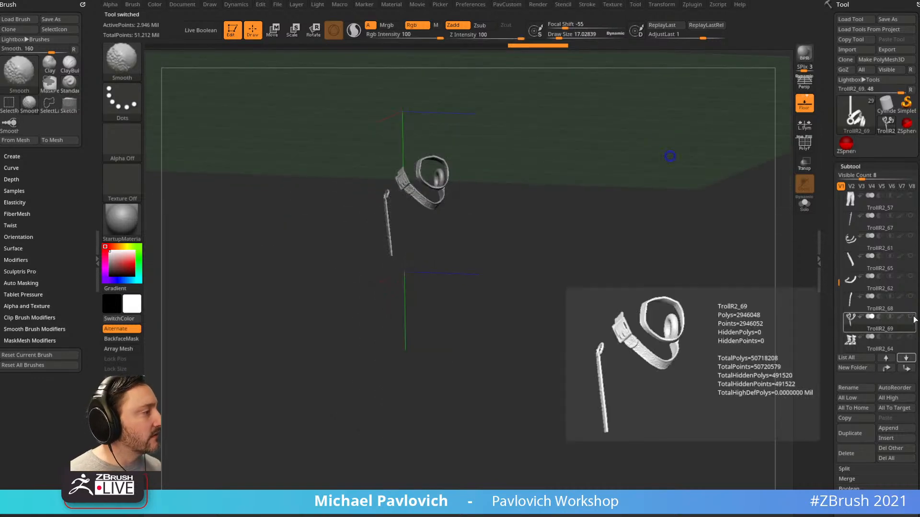
pyautogui.keyDown('shift'); pyautogui.click(910, 317); pyautogui.keyUp('shift')
# Rotate the whole troll half a turn about the Y axis with the transform gizmo
pyautogui.moveTo(670, 269)
pyautogui.mouseDown()
pyautogui.moveTo(600, 271)
pyautogui.moveTo(618, 164)
pyautogui.moveTo(641, 194)
pyautogui.moveTo(660, 199)
pyautogui.moveTo(493, 245)
pyautogui.mouseUp()
pyautogui.press('w')
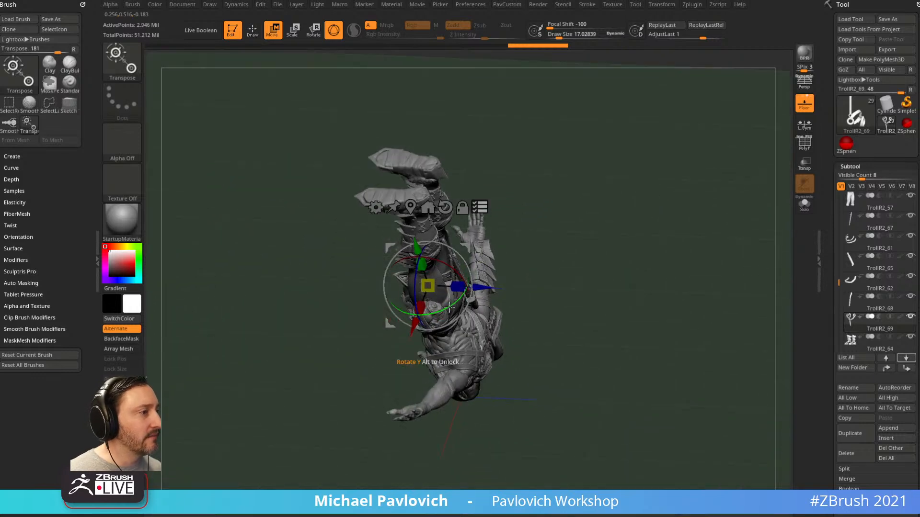
pyautogui.moveTo(448, 307)
pyautogui.mouseDown()
pyautogui.moveTo(568, 194)
pyautogui.moveTo(566, 134)
pyautogui.moveTo(643, 121)
pyautogui.moveTo(507, 113)
pyautogui.moveTo(358, 138)
pyautogui.moveTo(330, 152)
pyautogui.mouseUp()
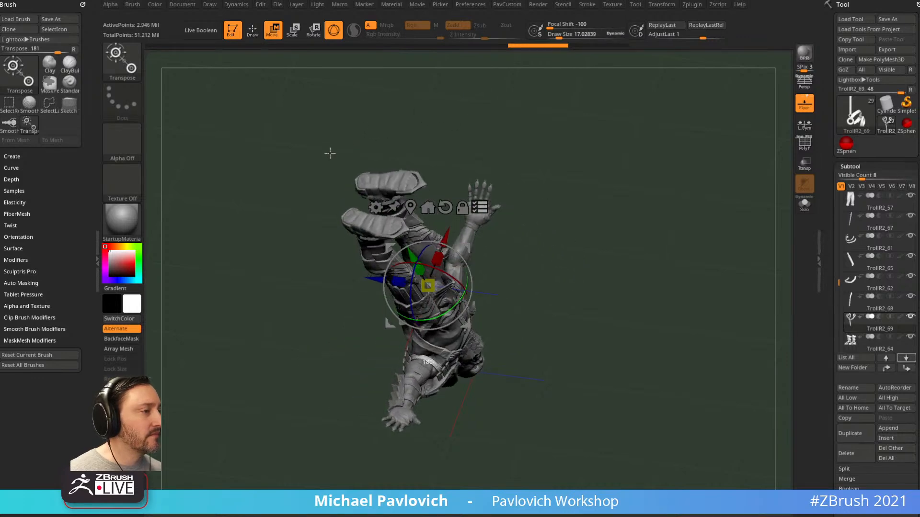
pyautogui.moveTo(647, 159); pyautogui.dragTo(674, 241)
# Try to move the whole troll along the Y axis and undo the move
pyautogui.moveTo(437, 383); pyautogui.dragTo(453, 179)
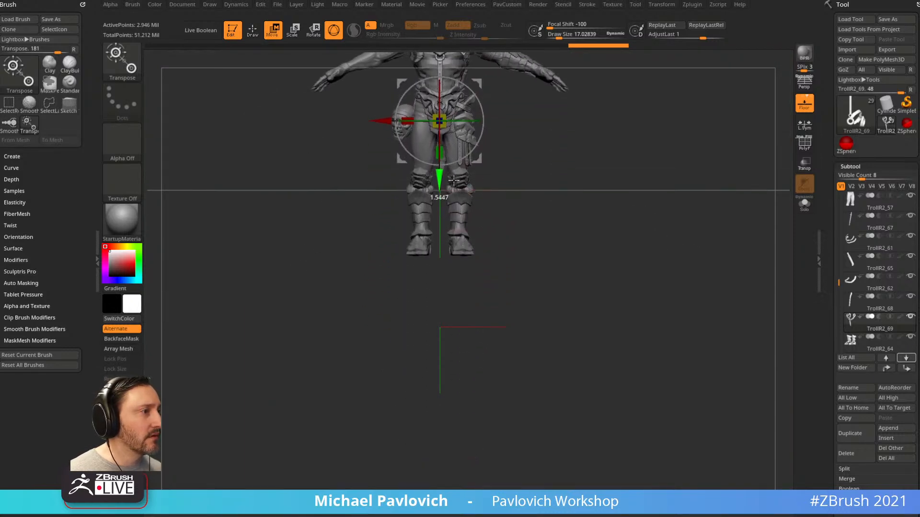
pyautogui.moveTo(649, 230)
pyautogui.mouseDown()
pyautogui.moveTo(663, 164)
pyautogui.moveTo(676, 230)
pyautogui.moveTo(614, 221)
pyautogui.moveTo(669, 223)
pyautogui.mouseUp()
pyautogui.hotkey('ctrl', 'z')
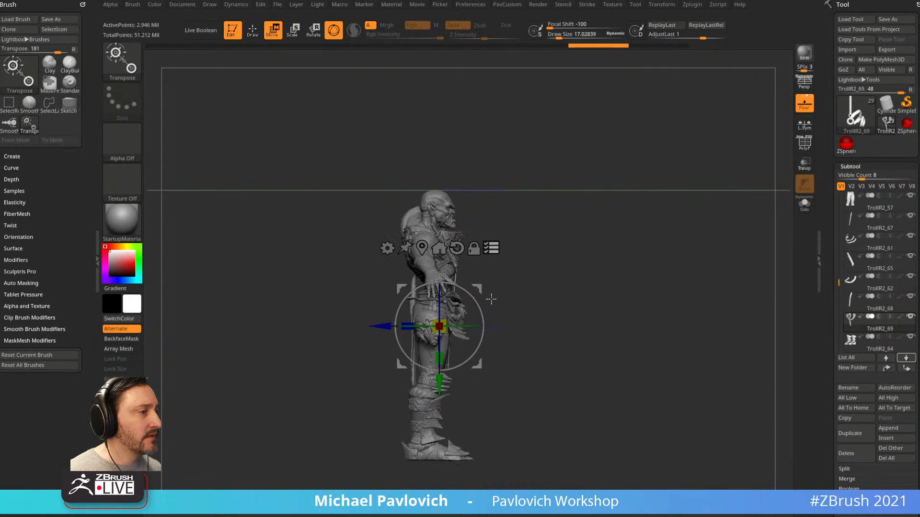
# Flip the whole troll half a turn so its feet point toward the floor grid, and turn it about the Y axis
pyautogui.moveTo(527, 296)
pyautogui.mouseDown()
pyautogui.moveTo(512, 304)
pyautogui.moveTo(523, 300)
pyautogui.mouseUp()
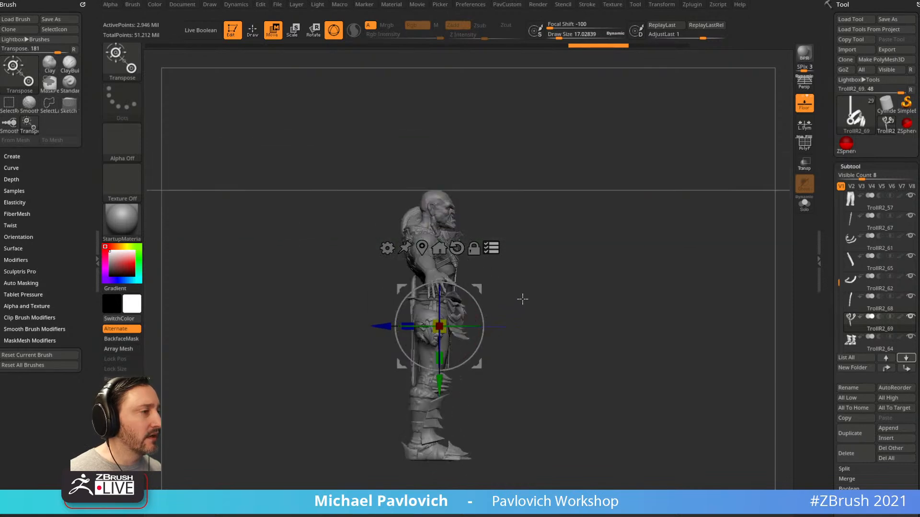
pyautogui.moveTo(484, 334); pyautogui.dragTo(384, 381)
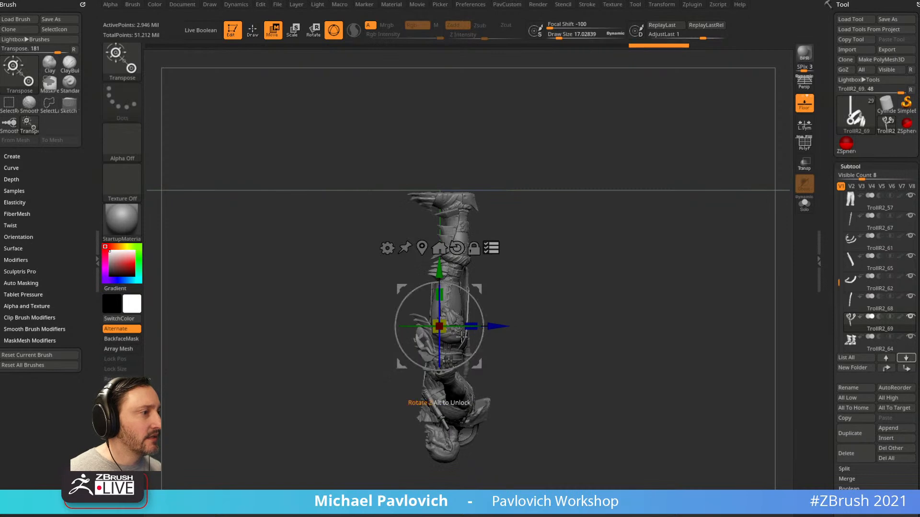
pyautogui.moveTo(605, 320); pyautogui.dragTo(605, 230)
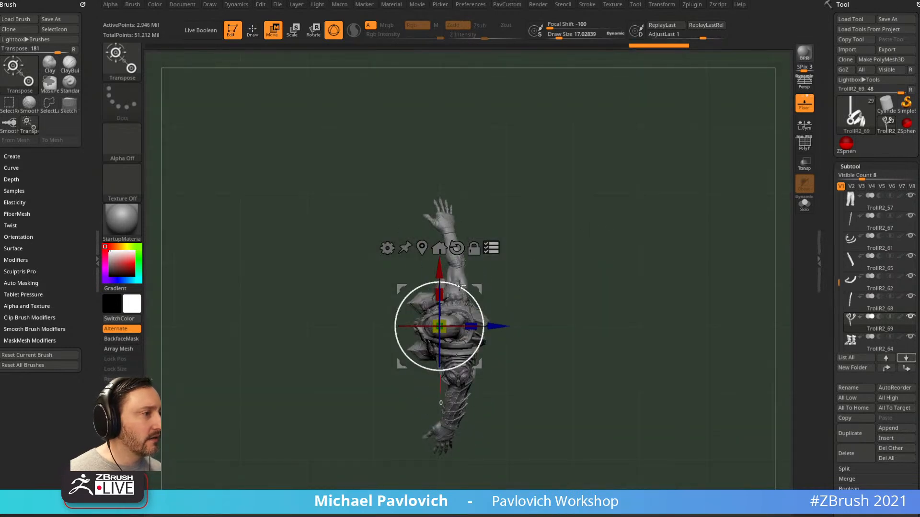
pyautogui.moveTo(397, 282); pyautogui.dragTo(407, 376)
pyautogui.moveTo(570, 285)
pyautogui.mouseDown()
pyautogui.moveTo(649, 185)
pyautogui.moveTo(669, 224)
pyautogui.moveTo(656, 267)
pyautogui.moveTo(655, 245)
pyautogui.moveTo(676, 260)
pyautogui.moveTo(660, 218)
pyautogui.moveTo(688, 192)
pyautogui.moveTo(688, 152)
pyautogui.moveTo(697, 219)
pyautogui.mouseUp()
# Return to Draw mode with a draw size of about 38 and save the troll as a ZTL tool file
pyautogui.press('q')
pyautogui.moveTo(697, 219); pyautogui.dragTo(590, 194)
pyautogui.press('s')
pyautogui.click(587, 194)
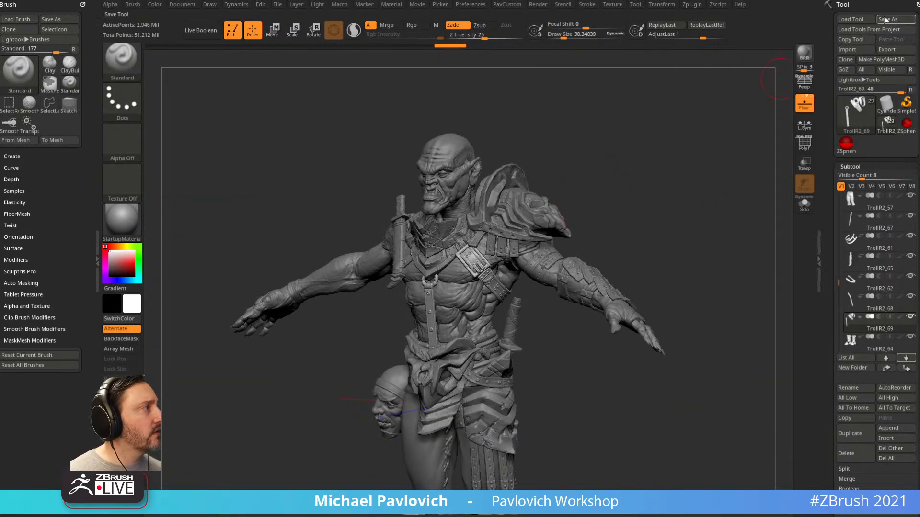
pyautogui.click(884, 18)
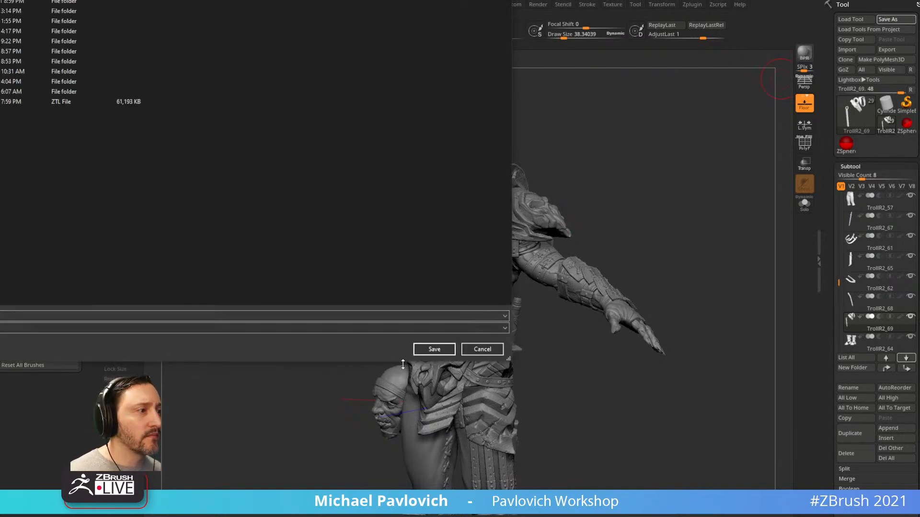
pyautogui.click(433, 350)
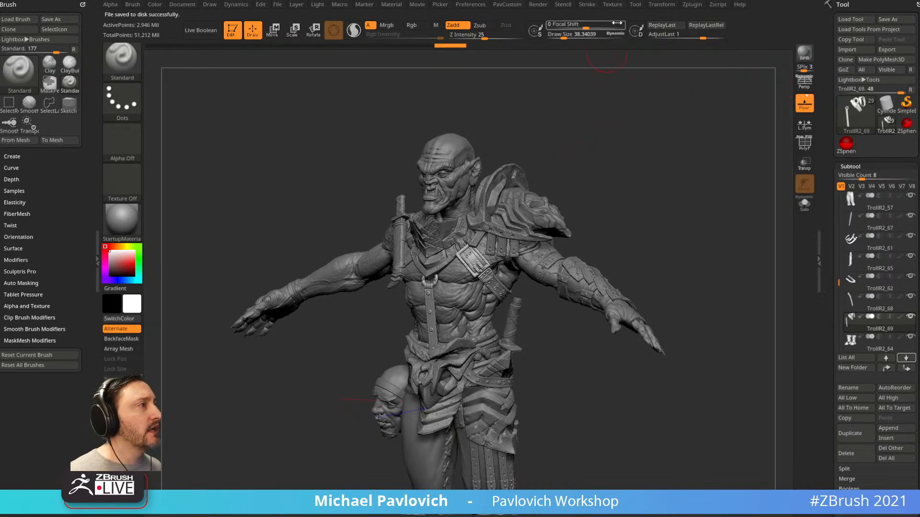
# Delete the morph targets, layers and UVs and clear the masks on all subtools with the Clean Tool Utility
pyautogui.moveTo(626, 127)
pyautogui.mouseDown()
pyautogui.moveTo(647, 109)
pyautogui.moveTo(659, 117)
pyautogui.mouseUp()
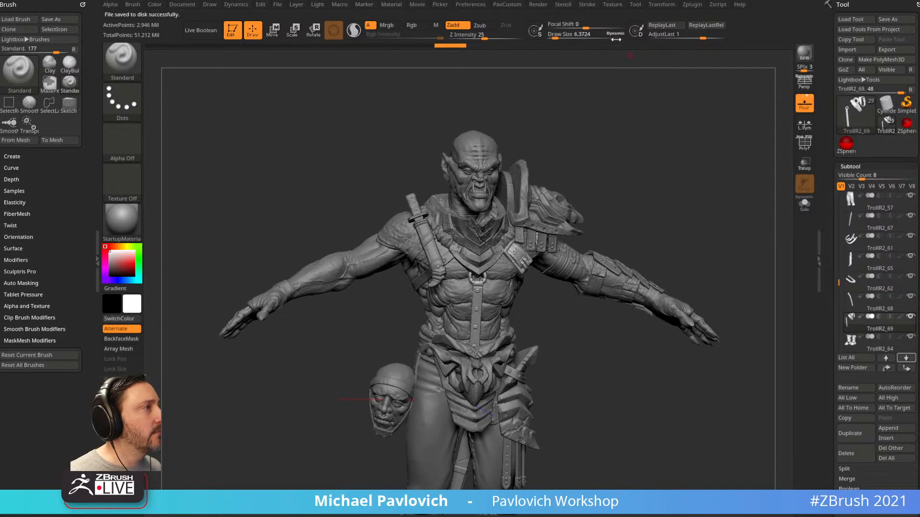
pyautogui.click(689, 5)
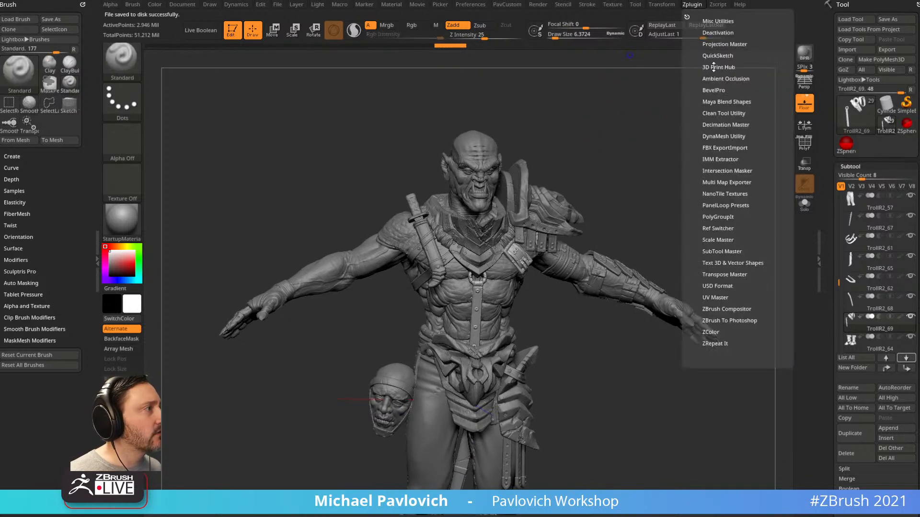
pyautogui.click(722, 113)
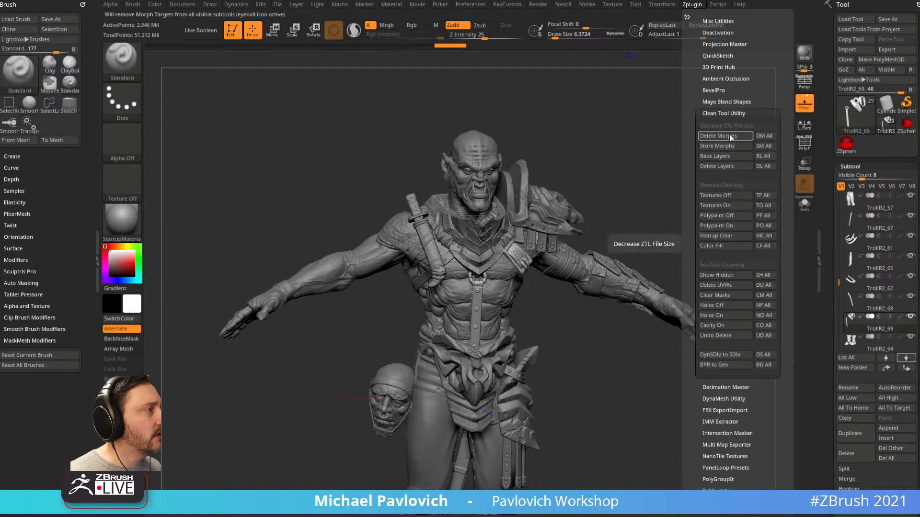
pyautogui.click(772, 137)
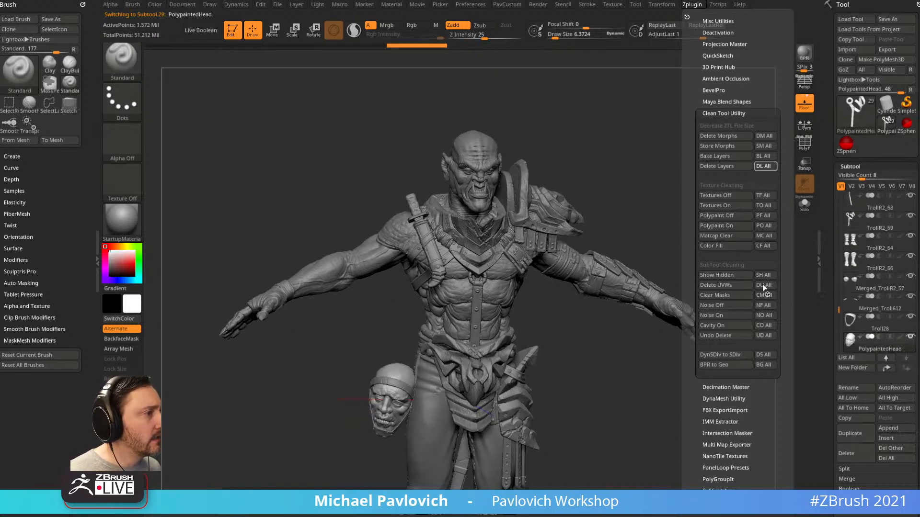
pyautogui.click(765, 285)
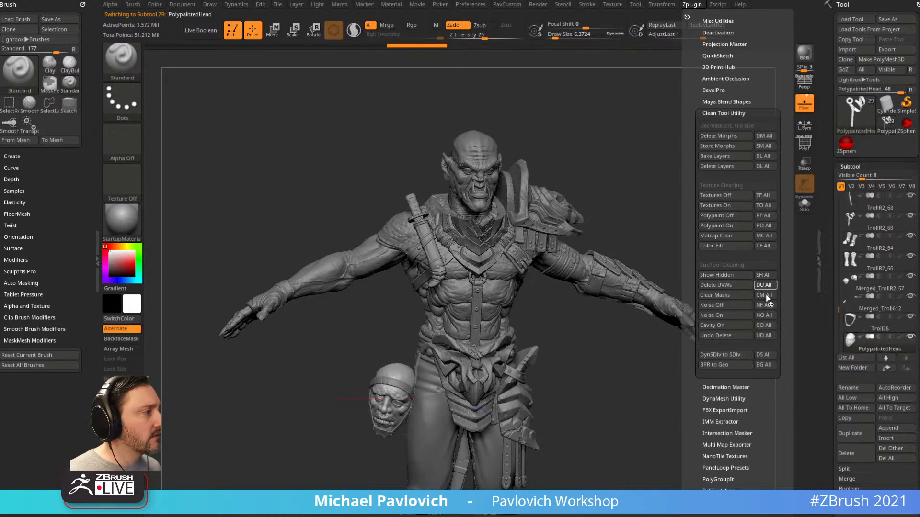
pyautogui.click(767, 296)
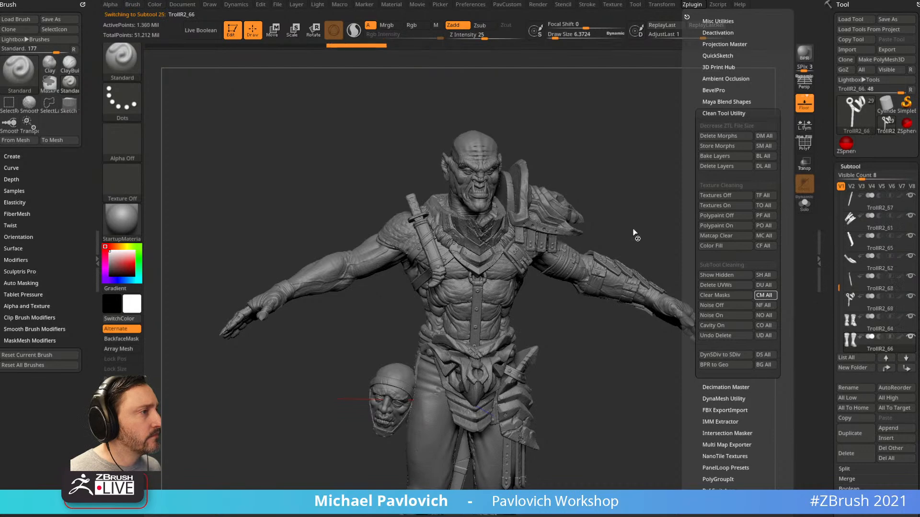
# Save the cleaned troll as a new ZTL tool file
pyautogui.moveTo(658, 196); pyautogui.dragTo(657, 176)
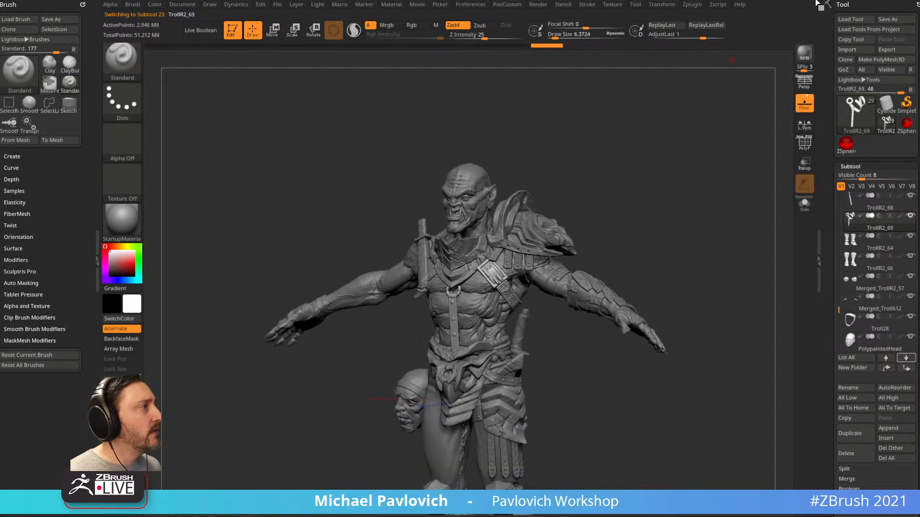
pyautogui.click(890, 19)
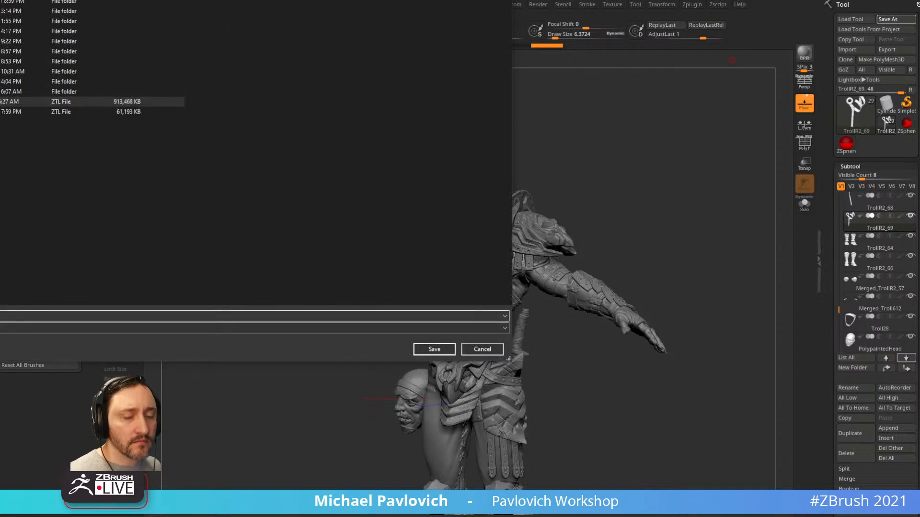
pyautogui.press('Return')
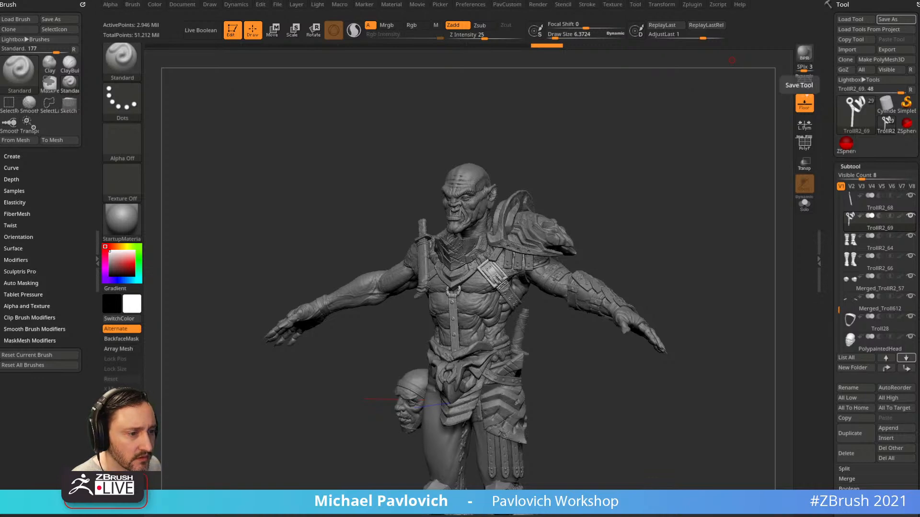
# Switch to the browser and look over the YouTube channel's playlists page
pyautogui.moveTo(551, 508); pyautogui.dragTo(415, 98)
pyautogui.scroll(-5, 414, 254)
pyautogui.scroll(4, 445, 307)
pyautogui.click(565, 119)
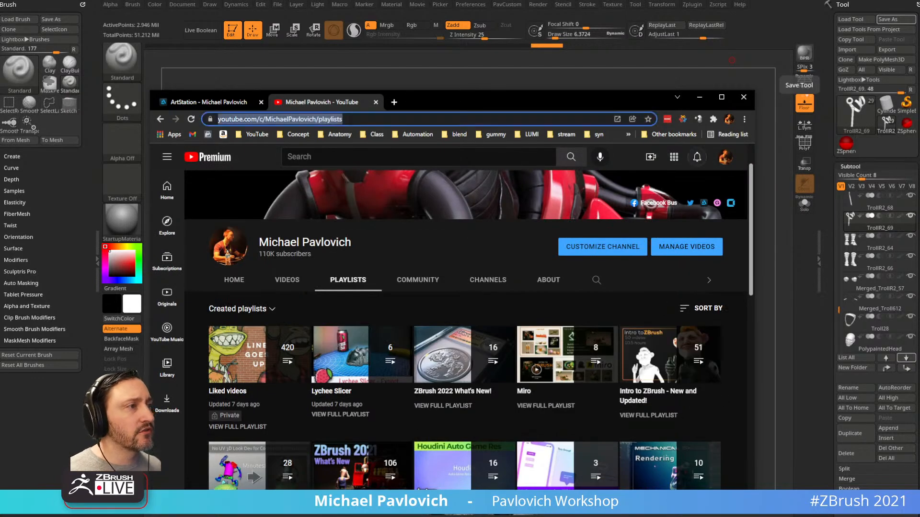
pyautogui.hotkey('alt', 'Tab')
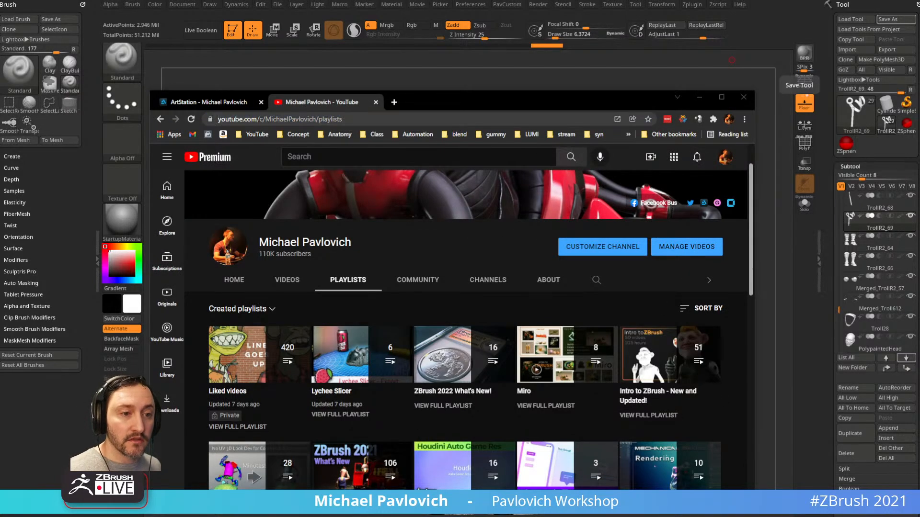
# Look through the tutorial and project posts on the ArtStation portfolio page and return to ZBrush
pyautogui.click(206, 102)
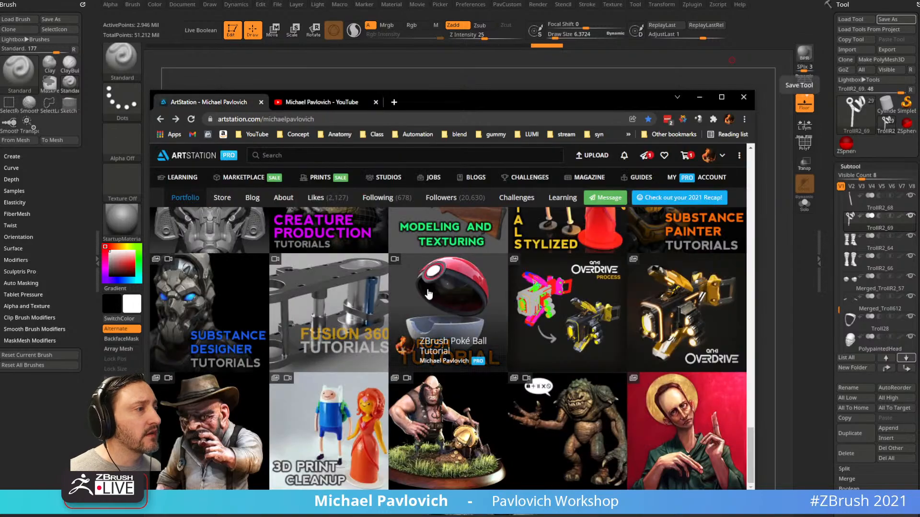
pyautogui.scroll(-5, 428, 295)
pyautogui.scroll(10, 428, 296)
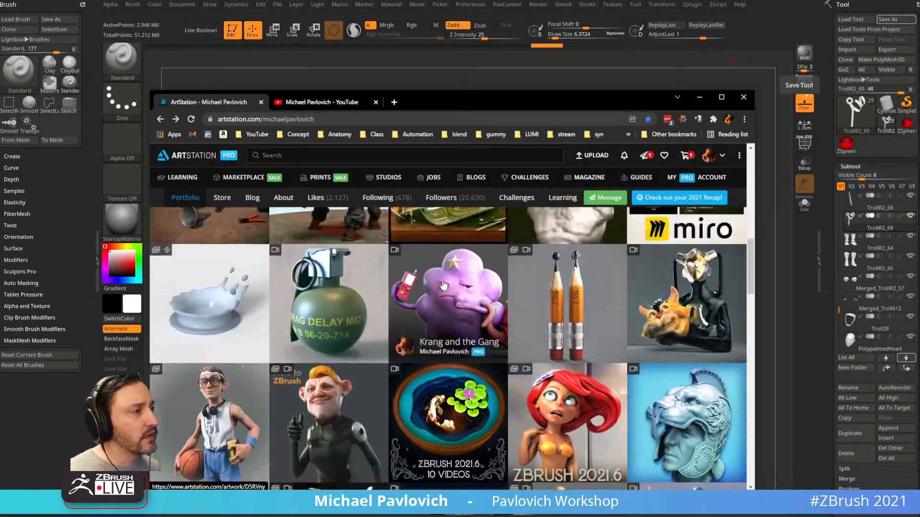
pyautogui.scroll(2, 492, 316)
pyautogui.scroll(-4, 479, 317)
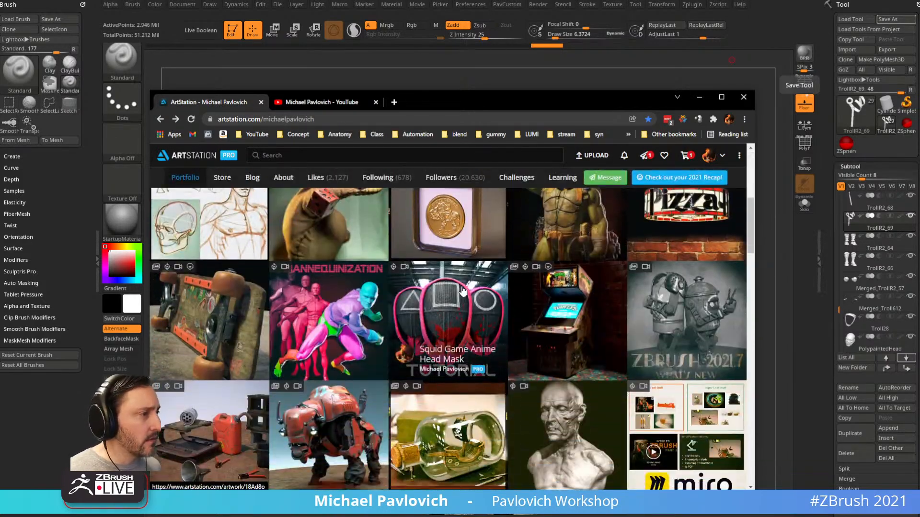
pyautogui.scroll(-3, 704, 317)
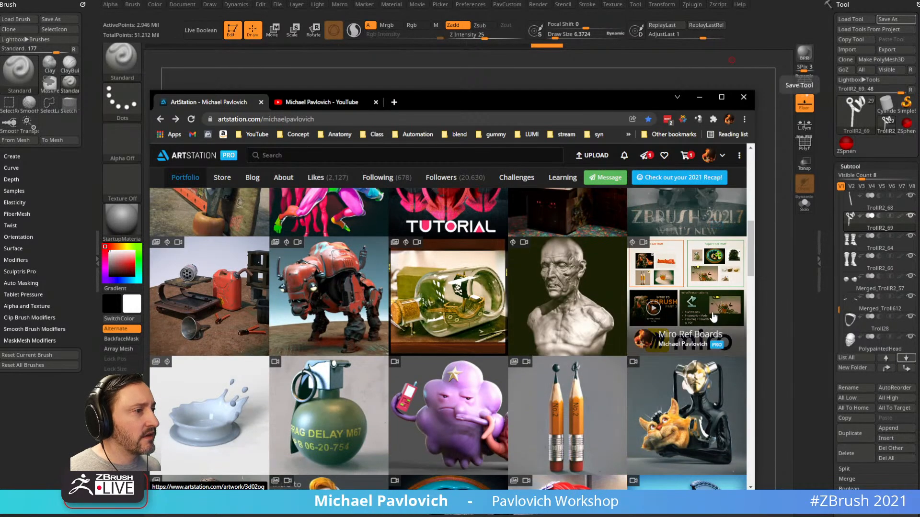
pyautogui.scroll(3, 456, 290)
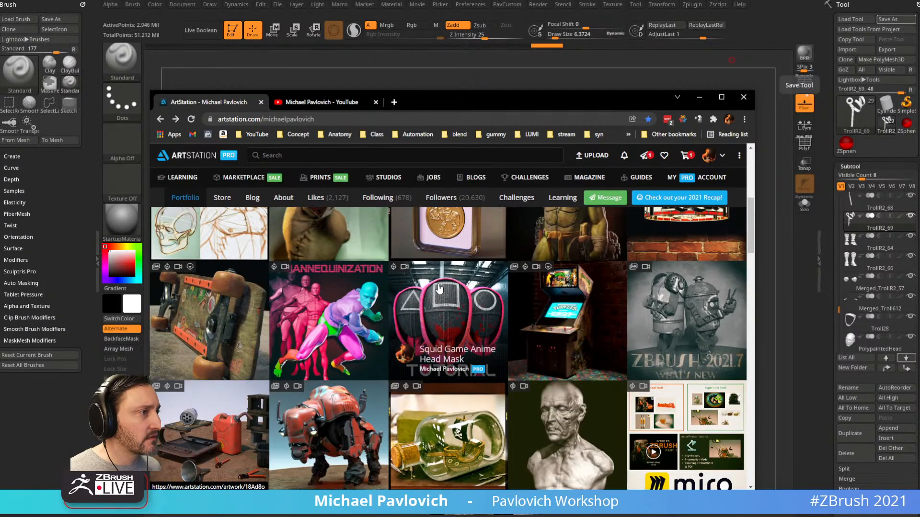
pyautogui.click(336, 118)
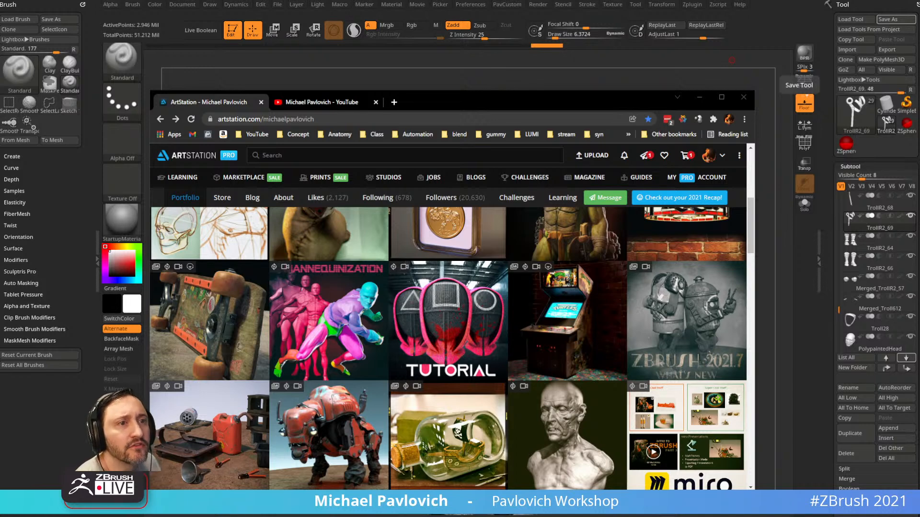
pyautogui.hotkey('alt', 'Tab')
# Review the cleanup commands offered by the Clean Tool Utility and inspect the troll's shoulder armor
pyautogui.moveTo(266, 212); pyautogui.dragTo(273, 194)
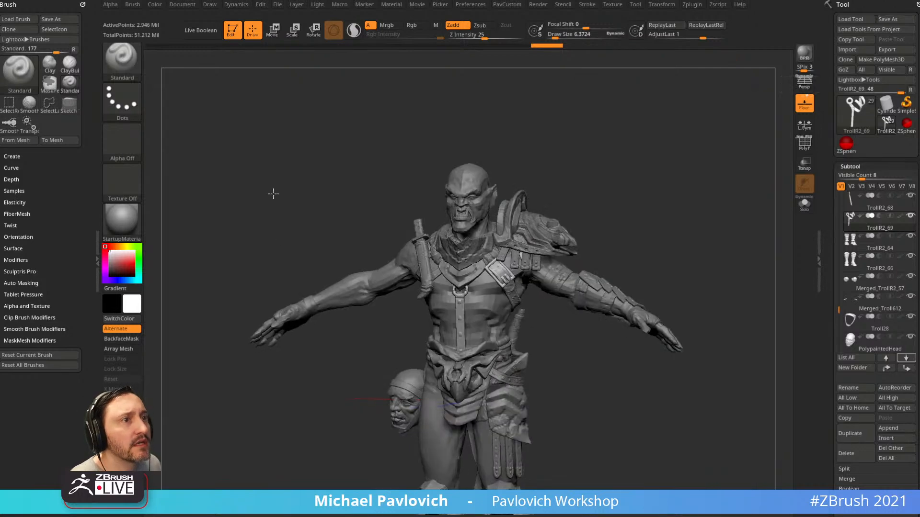
pyautogui.click(693, 5)
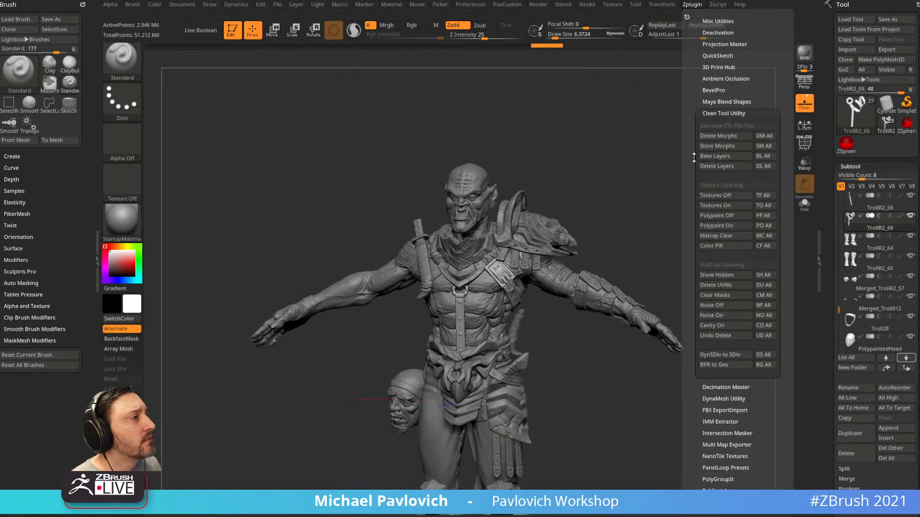
pyautogui.press('shift')
pyautogui.click(706, 125)
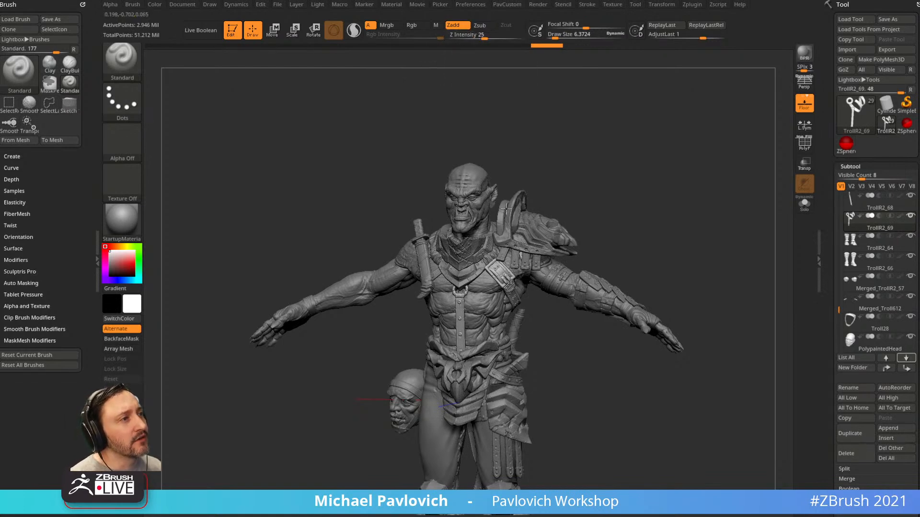
pyautogui.press('shift')
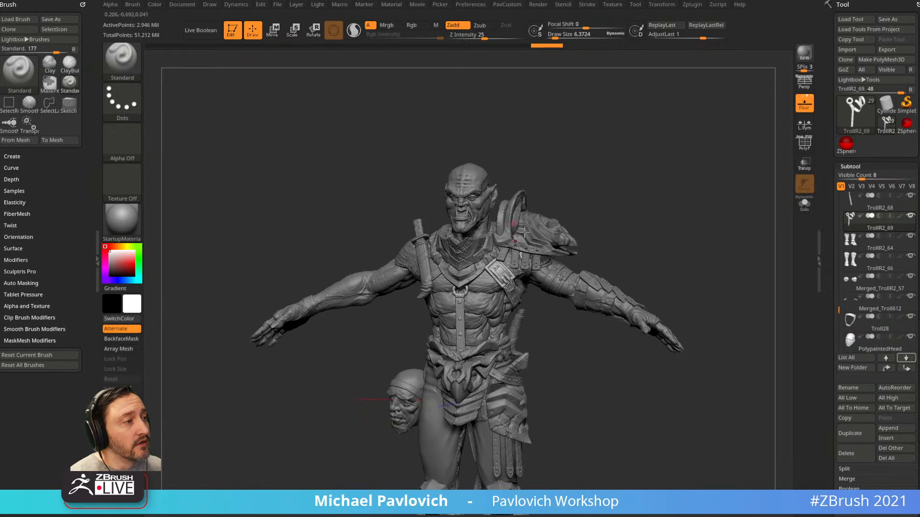
pyautogui.press('s')
pyautogui.moveTo(531, 242)
pyautogui.mouseDown()
pyautogui.moveTo(540, 241)
pyautogui.moveTo(534, 236)
pyautogui.mouseUp()
pyautogui.press('s')
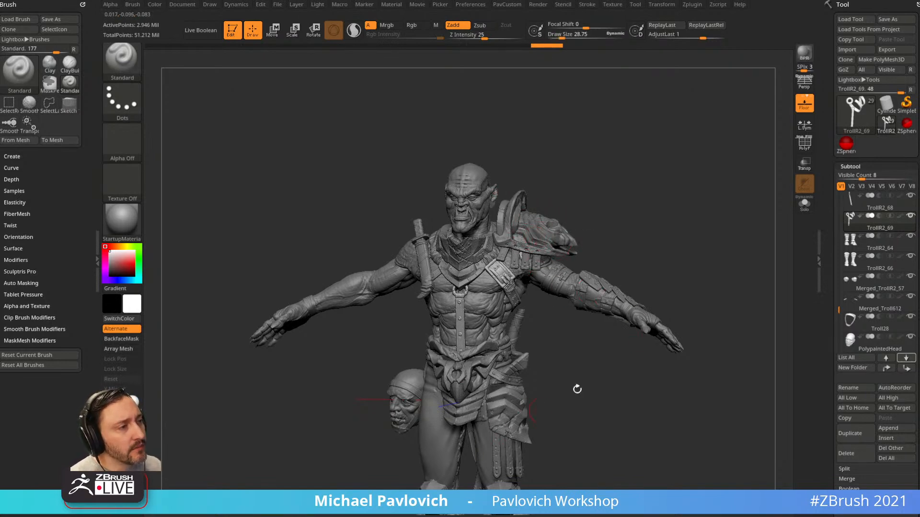
# Examine the subdivision and ZRemesher geometry settings of the TrollR2_69 subtool and go back to the subtool list
pyautogui.moveTo(823, 313); pyautogui.dragTo(819, 189)
pyautogui.keyDown('shift'); pyautogui.click(851, 291); pyautogui.keyUp('shift')
pyautogui.keyDown('shift'); pyautogui.click(853, 291); pyautogui.keyUp('shift')
pyautogui.keyDown('shift'); pyautogui.click(851, 302); pyautogui.keyUp('shift')
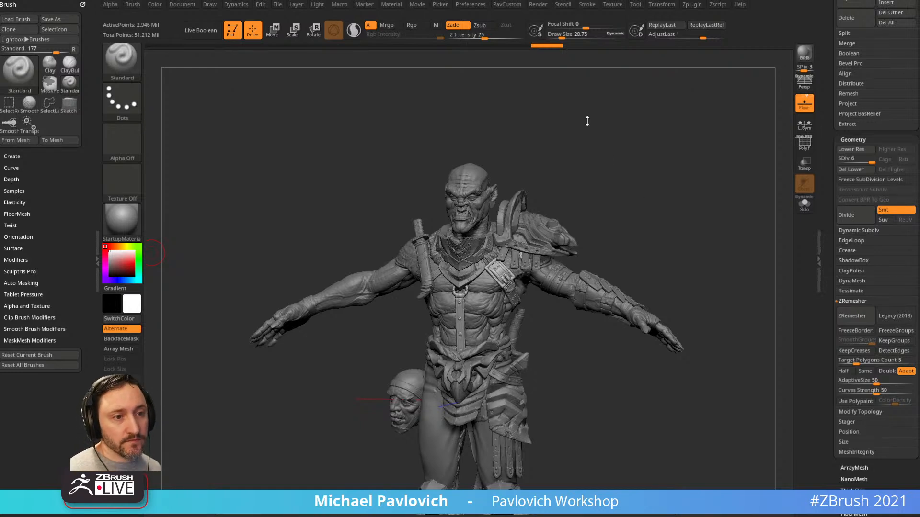
pyautogui.moveTo(665, 165)
pyautogui.mouseDown()
pyautogui.moveTo(650, 169)
pyautogui.moveTo(660, 216)
pyautogui.mouseUp()
pyautogui.press('s')
pyautogui.press('s')
pyautogui.moveTo(820, 164); pyautogui.dragTo(830, 299)
pyautogui.moveTo(833, 191); pyautogui.dragTo(833, 408)
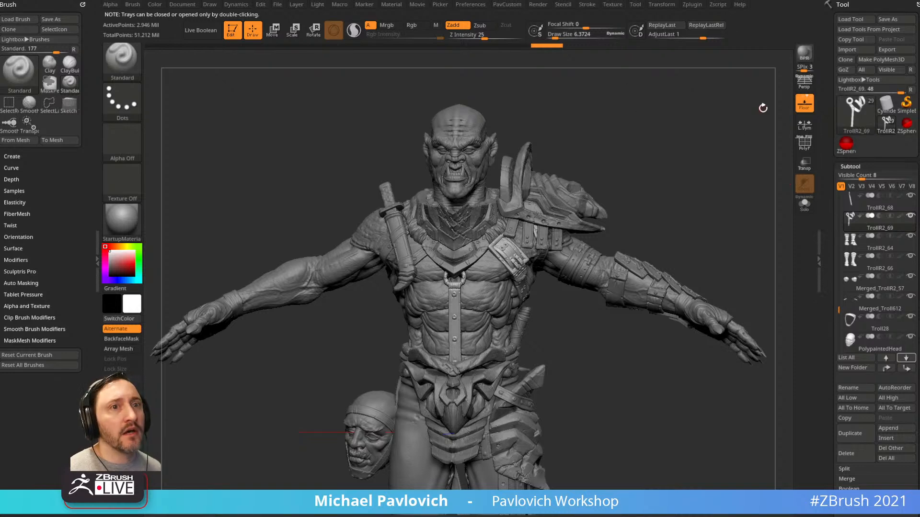
# Compare the file sizes of the saved troll ZTL files when saving the tool and close the dialog
pyautogui.click(888, 20)
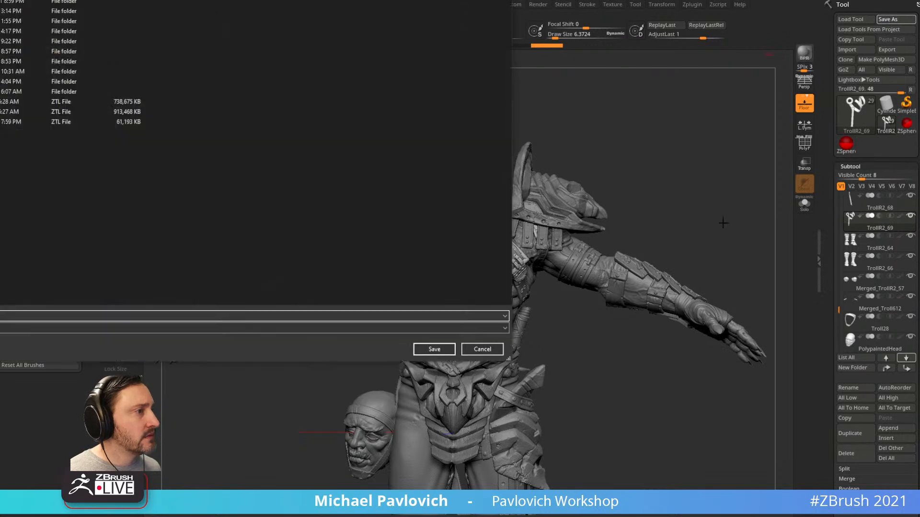
pyautogui.click(96, 102)
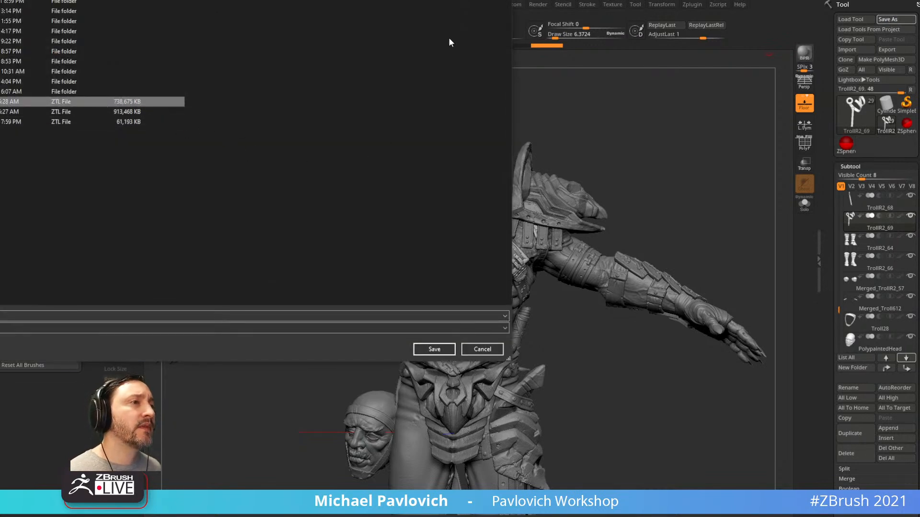
pyautogui.press('Return')
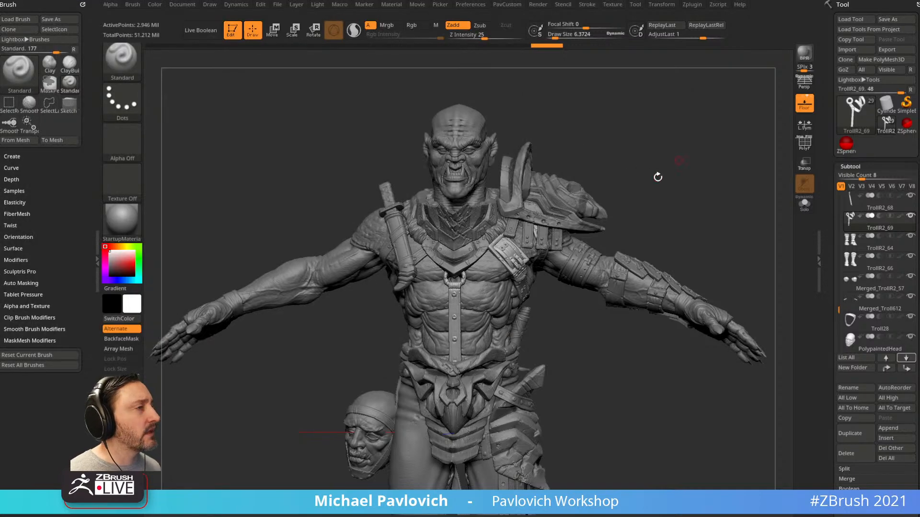
# Switch to the PM3D_Cylinder3D tool, show its polyframe and subdivide it twice
pyautogui.keyDown('alt'); pyautogui.moveTo(696, 170); pyautogui.dragTo(715, 170); pyautogui.keyUp('alt')
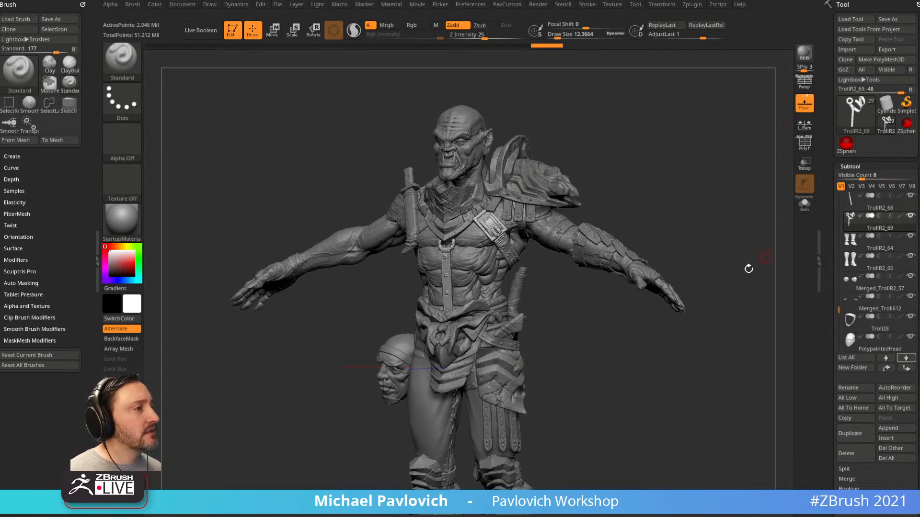
pyautogui.moveTo(703, 202)
pyautogui.mouseDown()
pyautogui.moveTo(704, 169)
pyautogui.moveTo(733, 154)
pyautogui.moveTo(678, 159)
pyautogui.moveTo(733, 189)
pyautogui.moveTo(671, 195)
pyautogui.moveTo(698, 210)
pyautogui.moveTo(723, 196)
pyautogui.moveTo(683, 203)
pyautogui.moveTo(694, 200)
pyautogui.mouseUp()
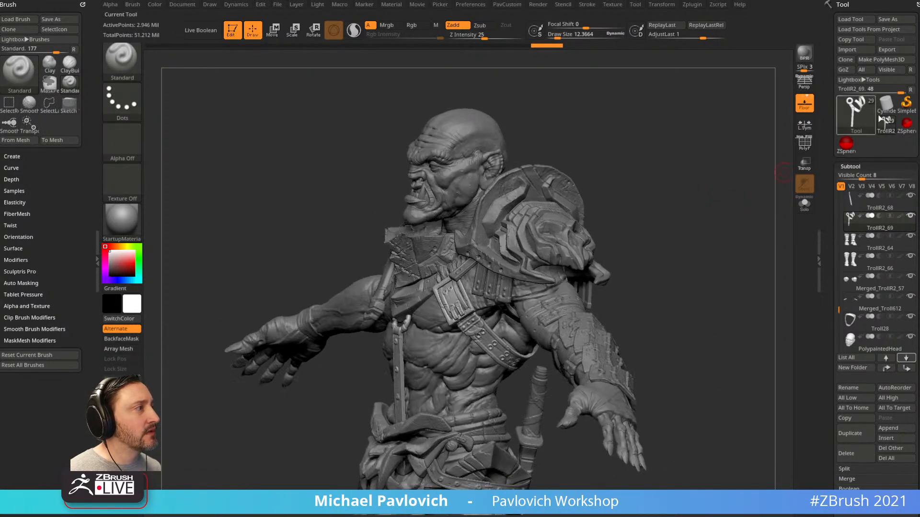
pyautogui.click(884, 105)
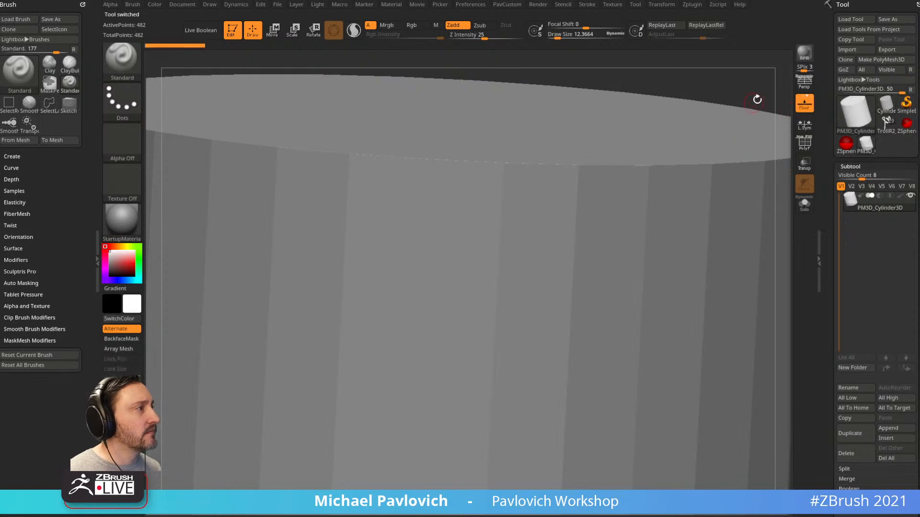
pyautogui.press('f')
pyautogui.hotkey('shift', 'f')
pyautogui.moveTo(703, 254); pyautogui.dragTo(698, 207)
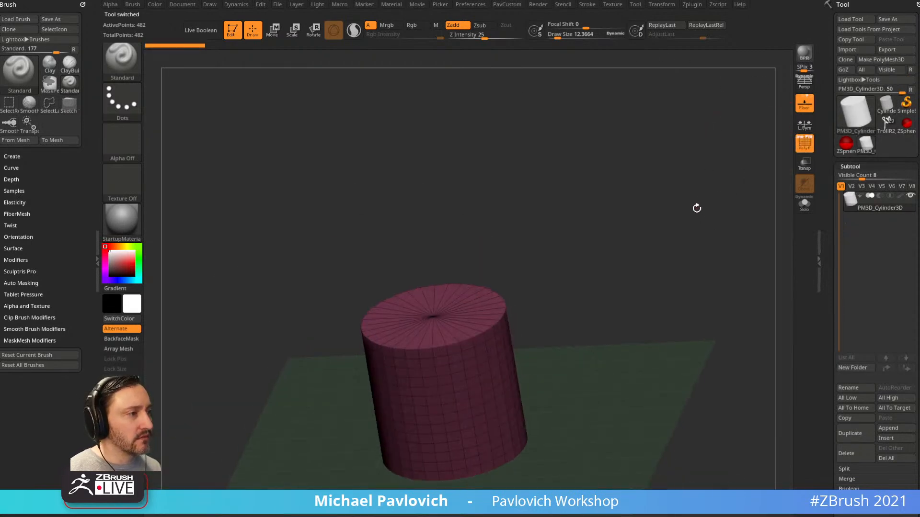
pyautogui.hotkey('ctrl', 'd')
pyautogui.hotkey('ctrl', 'd')
pyautogui.keyDown('alt'); pyautogui.moveTo(618, 249); pyautogui.dragTo(633, 185); pyautogui.keyUp('alt')
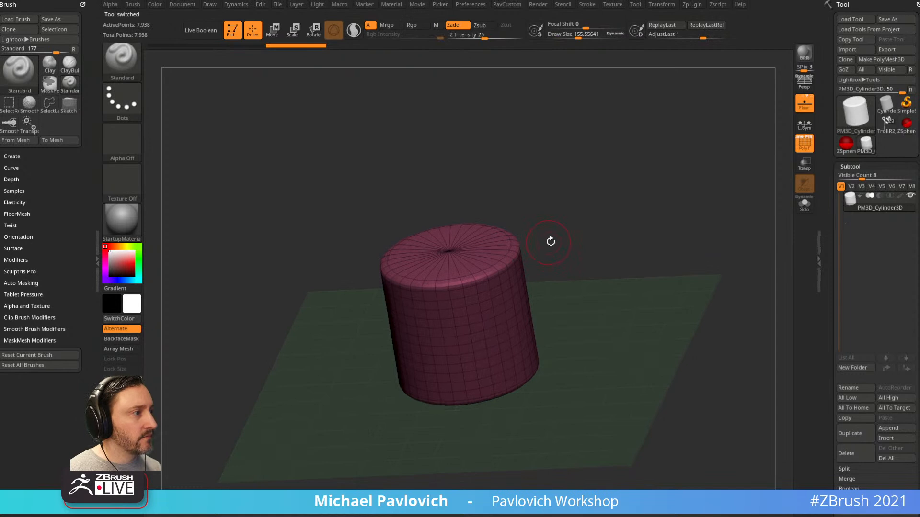
# Pull the cylinder's upper rim into flared, pointed shapes and reshape its sides with the Move brush
pyautogui.moveTo(537, 254)
pyautogui.mouseDown()
pyautogui.moveTo(551, 241)
pyautogui.moveTo(534, 211)
pyautogui.mouseUp()
pyautogui.press('b')
pyautogui.press('m')
pyautogui.press('v')
pyautogui.moveTo(472, 246)
pyautogui.mouseDown()
pyautogui.moveTo(479, 215)
pyautogui.moveTo(532, 203)
pyautogui.mouseUp()
pyautogui.moveTo(594, 207); pyautogui.dragTo(612, 184)
pyautogui.moveTo(395, 308); pyautogui.dragTo(425, 303)
pyautogui.moveTo(569, 278)
pyautogui.mouseDown()
pyautogui.moveTo(569, 267)
pyautogui.moveTo(544, 273)
pyautogui.moveTo(640, 265)
pyautogui.mouseUp()
pyautogui.moveTo(445, 249); pyautogui.dragTo(555, 185)
pyautogui.moveTo(443, 278); pyautogui.dragTo(472, 245)
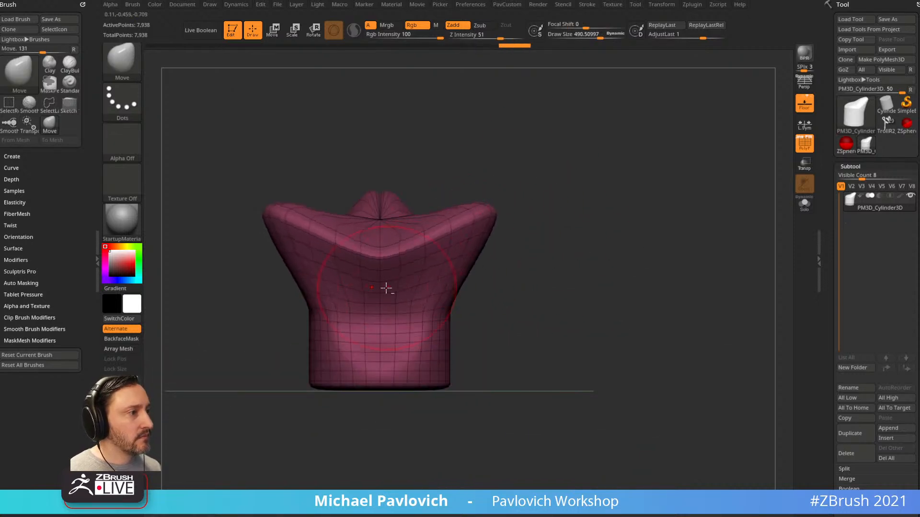
# Sculpt two eye sockets and a nose on the front of the cylinder with the Standard brush
pyautogui.press('b')
pyautogui.press('s')
pyautogui.press('t')
pyautogui.moveTo(345, 287)
pyautogui.mouseDown()
pyautogui.moveTo(373, 278)
pyautogui.moveTo(354, 288)
pyautogui.moveTo(361, 266)
pyautogui.moveTo(373, 307)
pyautogui.moveTo(392, 314)
pyautogui.moveTo(367, 367)
pyautogui.moveTo(335, 360)
pyautogui.mouseUp()
# Carve a curved smiling mouth below the nose with the Dam_Standard brush at a draw size of about 314
pyautogui.press('[')
pyautogui.press('[')
pyautogui.press('b')
pyautogui.press('d')
pyautogui.press('s')
pyautogui.press(']')
pyautogui.keyDown('alt'); pyautogui.moveTo(414, 339); pyautogui.dragTo(416, 328, button='right'); pyautogui.keyUp('alt')
pyautogui.hotkey('ctrl', 'z')
pyautogui.press(']')
pyautogui.moveTo(338, 334)
pyautogui.mouseDown()
pyautogui.moveTo(415, 344)
pyautogui.moveTo(425, 336)
pyautogui.mouseUp()
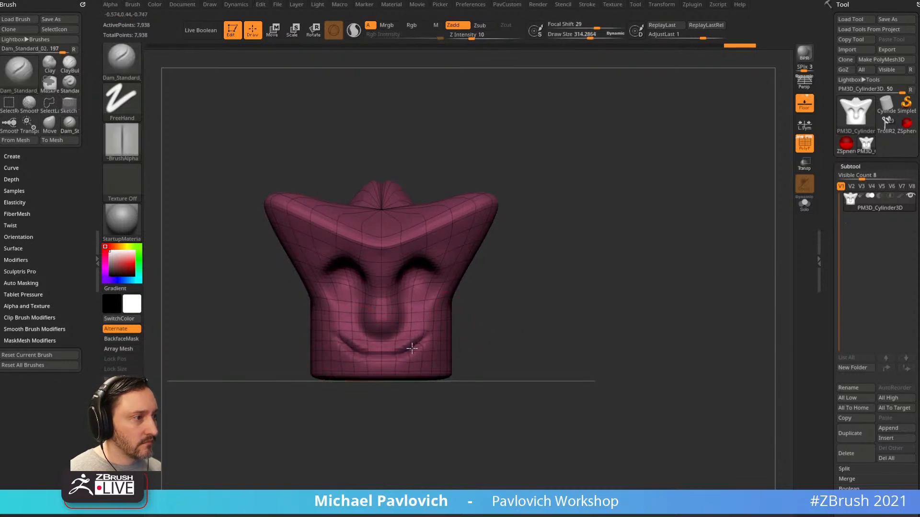
pyautogui.moveTo(473, 314); pyautogui.dragTo(443, 337, button='right')
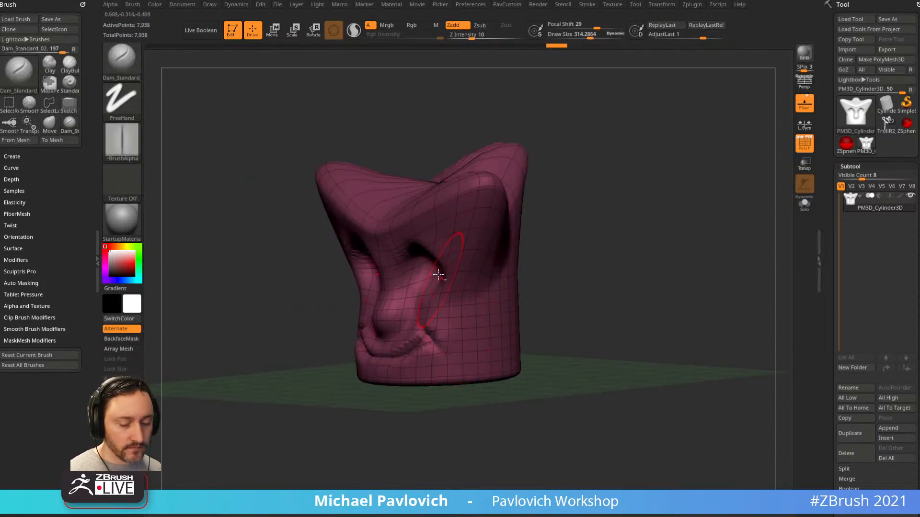
# Build up rounded cheeks beside the mouth with the ClayBuildup brush and hide the polyframe
pyautogui.press('b')
pyautogui.press('c')
pyautogui.press('b')
pyautogui.press('[')
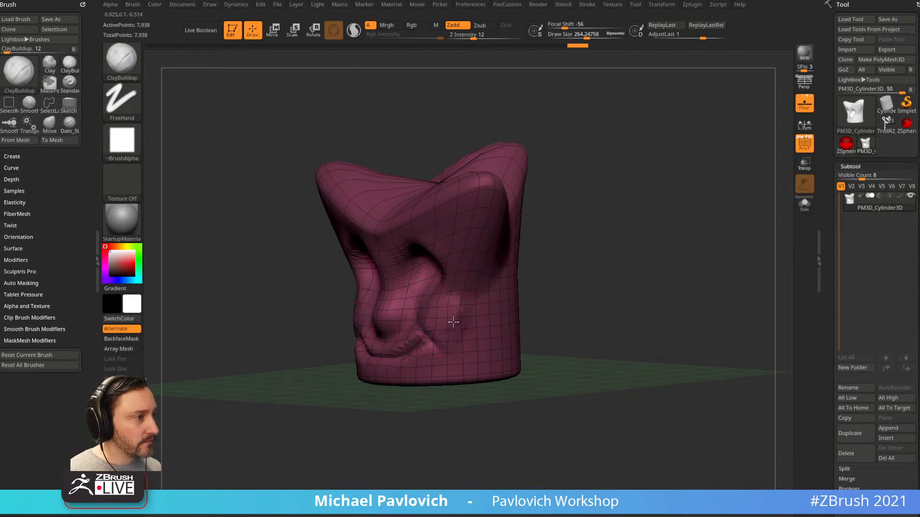
pyautogui.moveTo(457, 317); pyautogui.dragTo(446, 347)
pyautogui.moveTo(537, 302); pyautogui.dragTo(558, 281)
pyautogui.click(805, 144)
pyautogui.moveTo(665, 187); pyautogui.dragTo(668, 212)
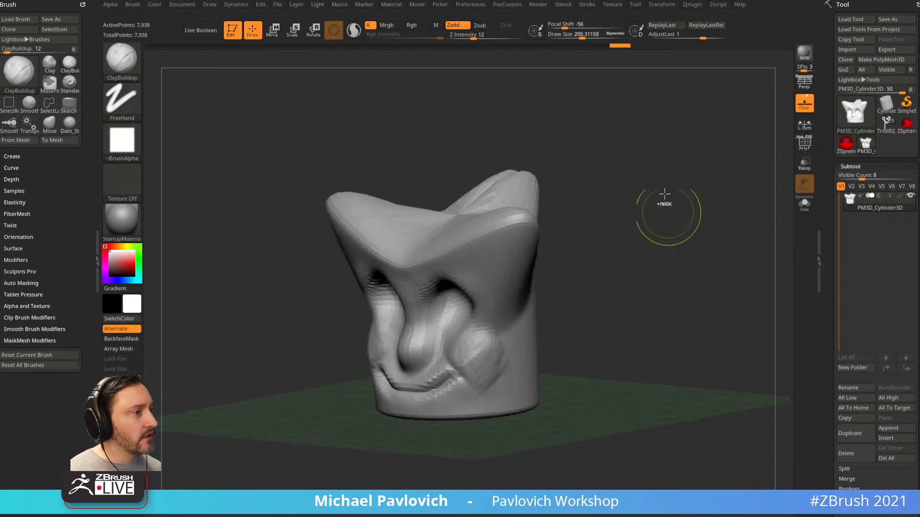
# Extend the cheeks up toward the eye sockets with the ClayBuildup brush and make them rounder
pyautogui.press('b')
pyautogui.press('s')
pyautogui.press('t')
pyautogui.moveTo(694, 243)
pyautogui.mouseDown()
pyautogui.moveTo(692, 267)
pyautogui.moveTo(723, 249)
pyautogui.moveTo(735, 220)
pyautogui.mouseUp()
pyautogui.hotkey('shift', 'f')
pyautogui.moveTo(747, 187); pyautogui.dragTo(672, 233)
pyautogui.press('b')
pyautogui.press('c')
pyautogui.press('b')
pyautogui.click(805, 143)
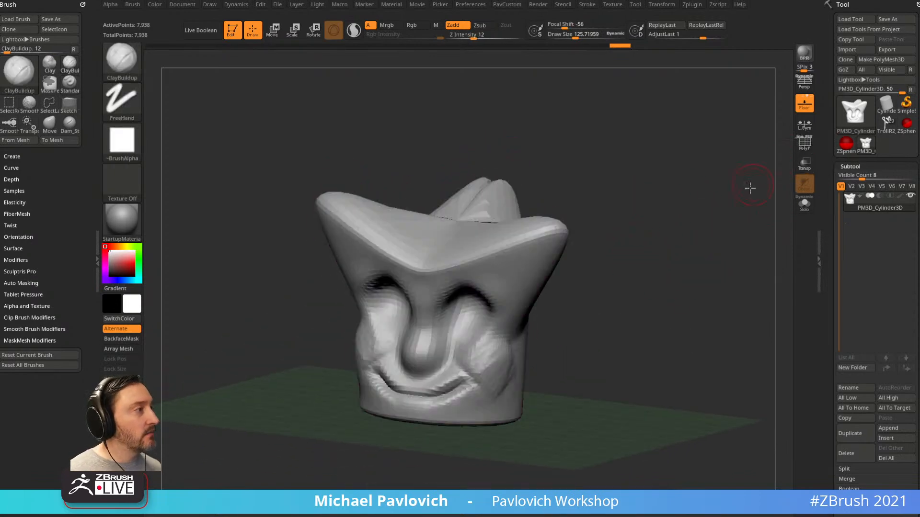
pyautogui.moveTo(756, 180); pyautogui.dragTo(738, 206)
pyautogui.moveTo(471, 343)
pyautogui.mouseDown()
pyautogui.moveTo(488, 376)
pyautogui.moveTo(486, 350)
pyautogui.mouseUp()
pyautogui.moveTo(589, 310); pyautogui.dragTo(516, 267)
pyautogui.moveTo(589, 292)
pyautogui.mouseDown()
pyautogui.moveTo(545, 323)
pyautogui.moveTo(649, 306)
pyautogui.moveTo(781, 229)
pyautogui.mouseUp()
# Enable Use Polypaint in the ZRemesher settings
pyautogui.scroll(-10, 857, 229)
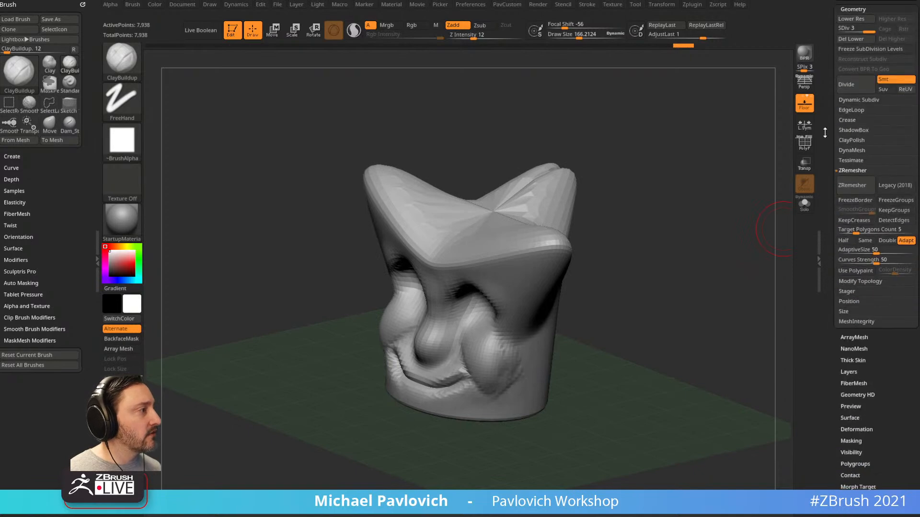
pyautogui.press('ctrl')
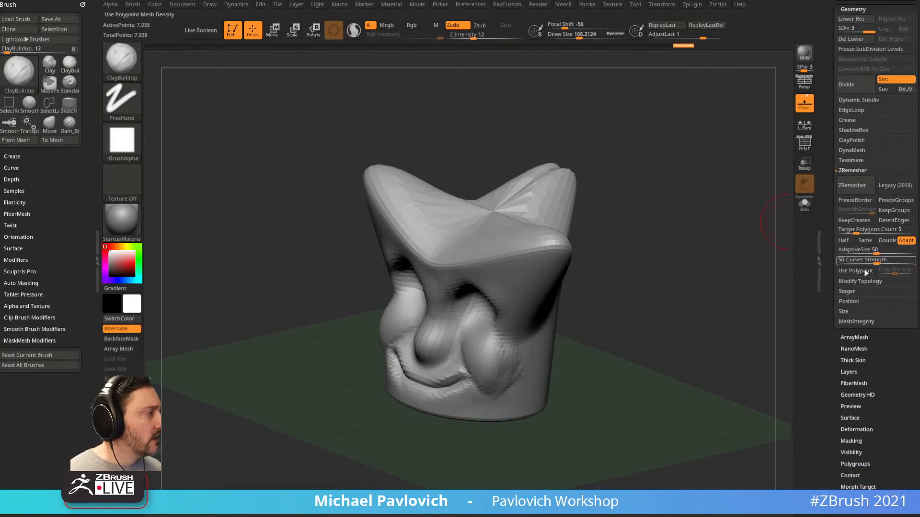
pyautogui.click(856, 270)
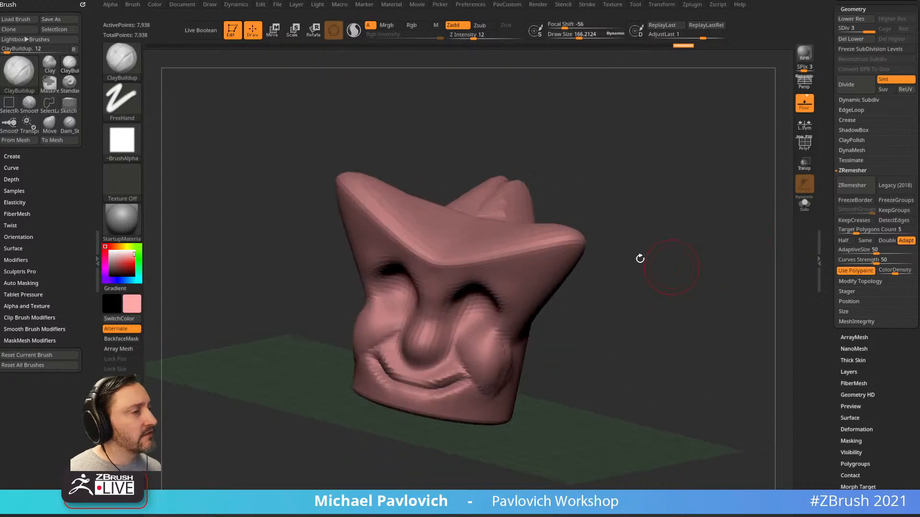
# Paint the eyes, nose, cheeks and mouth area light red with the Standard brush
pyautogui.press('b')
pyautogui.press('s')
pyautogui.press('t')
pyautogui.moveTo(421, 298)
pyautogui.keyDown('alt'); pyautogui.mouseDown()
pyautogui.moveTo(380, 273)
pyautogui.moveTo(407, 303)
pyautogui.moveTo(435, 284)
pyautogui.mouseUp(); pyautogui.keyUp('alt')
pyautogui.moveTo(618, 144); pyautogui.dragTo(632, 189)
pyautogui.moveTo(643, 229)
pyautogui.keyDown('alt'); pyautogui.mouseDown()
pyautogui.moveTo(655, 201)
pyautogui.moveTo(644, 156)
pyautogui.mouseUp(); pyautogui.keyUp('alt')
pyautogui.moveTo(401, 242)
pyautogui.mouseDown()
pyautogui.moveTo(428, 246)
pyautogui.moveTo(467, 331)
pyautogui.moveTo(421, 366)
pyautogui.mouseUp()
pyautogui.moveTo(558, 296); pyautogui.dragTo(462, 334)
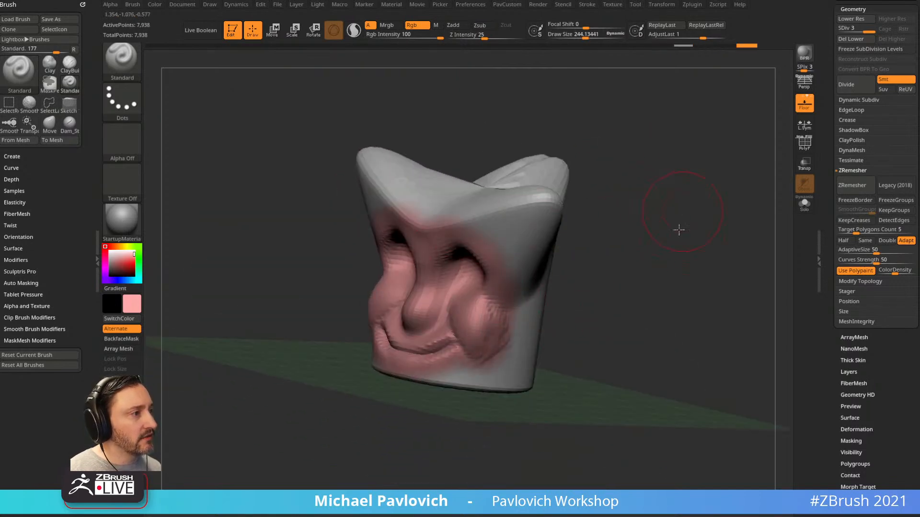
# Set the polypaint ColorDensity to 0.25 and paint the rear peak of the head cyan
pyautogui.moveTo(683, 211); pyautogui.dragTo(776, 232)
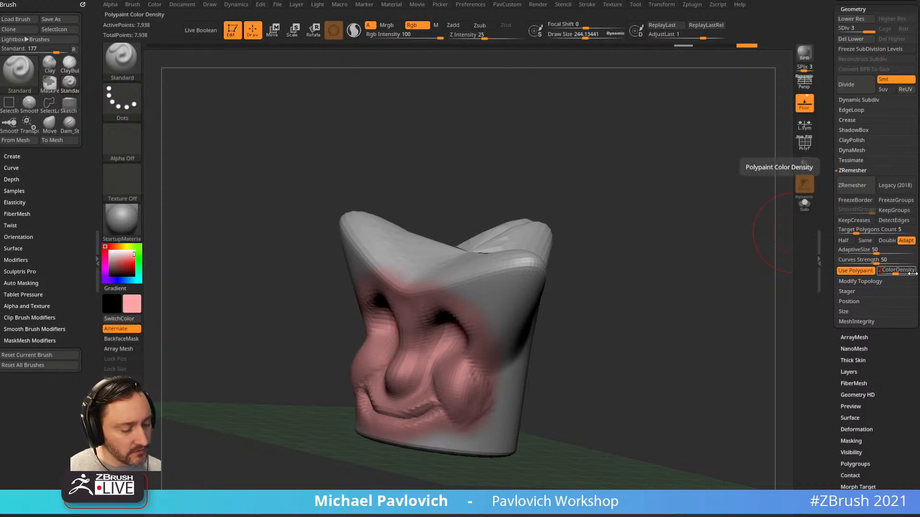
pyautogui.write('.25')
pyautogui.press('Return')
pyautogui.moveTo(712, 238); pyautogui.dragTo(590, 259)
pyautogui.moveTo(548, 293)
pyautogui.mouseDown()
pyautogui.moveTo(570, 275)
pyautogui.moveTo(536, 288)
pyautogui.moveTo(565, 290)
pyautogui.moveTo(550, 345)
pyautogui.moveTo(658, 253)
pyautogui.moveTo(658, 275)
pyautogui.moveTo(669, 285)
pyautogui.moveTo(627, 298)
pyautogui.mouseUp()
pyautogui.press('[')
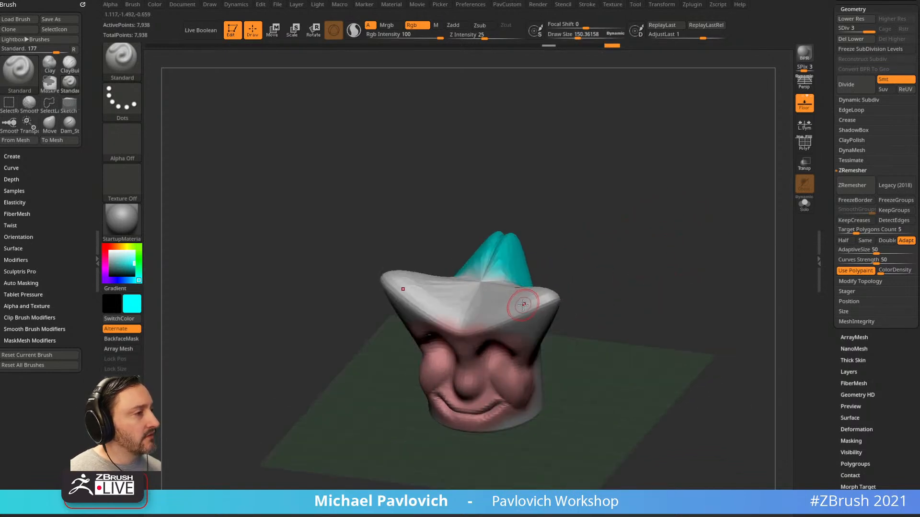
# Remesh the head with ZRemesher at AdaptiveSize 13 and a target polygon count of 1, and show the polyframe
pyautogui.click(849, 255)
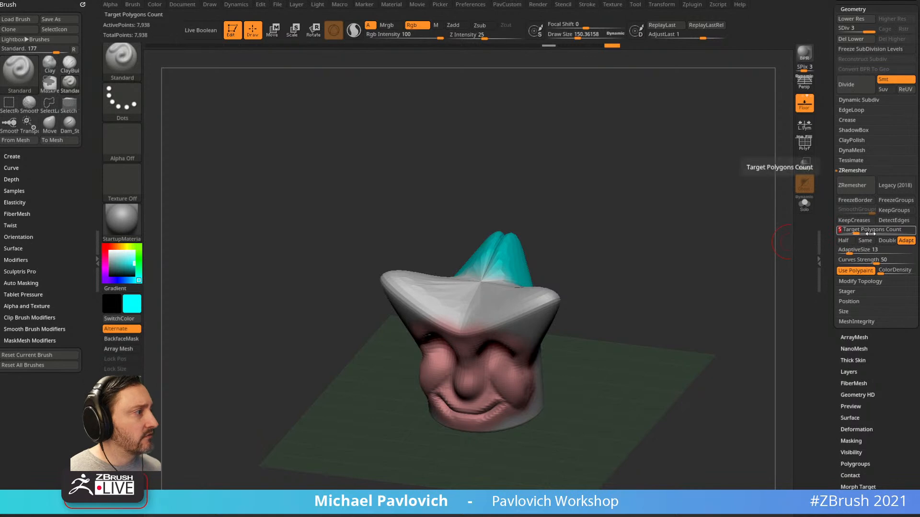
pyautogui.click(837, 193)
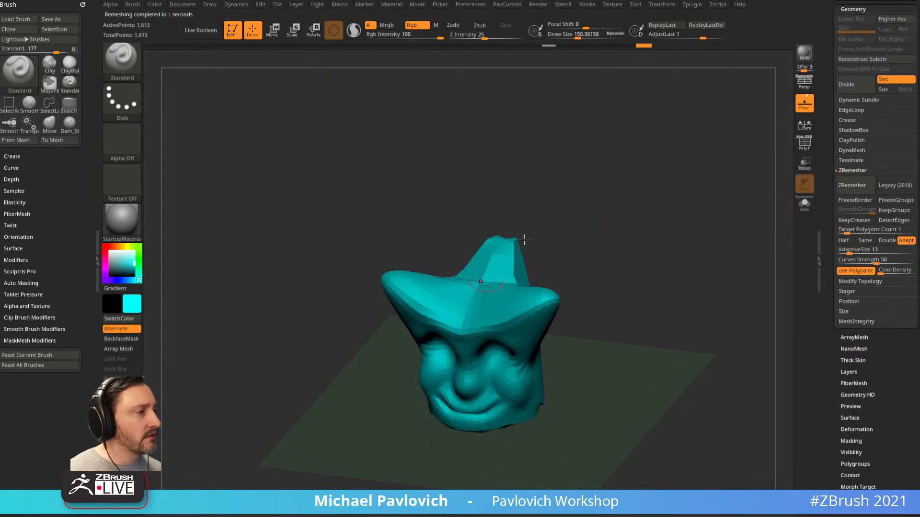
pyautogui.click(804, 143)
pyautogui.moveTo(703, 218); pyautogui.dragTo(508, 248)
pyautogui.moveTo(597, 255); pyautogui.dragTo(682, 214)
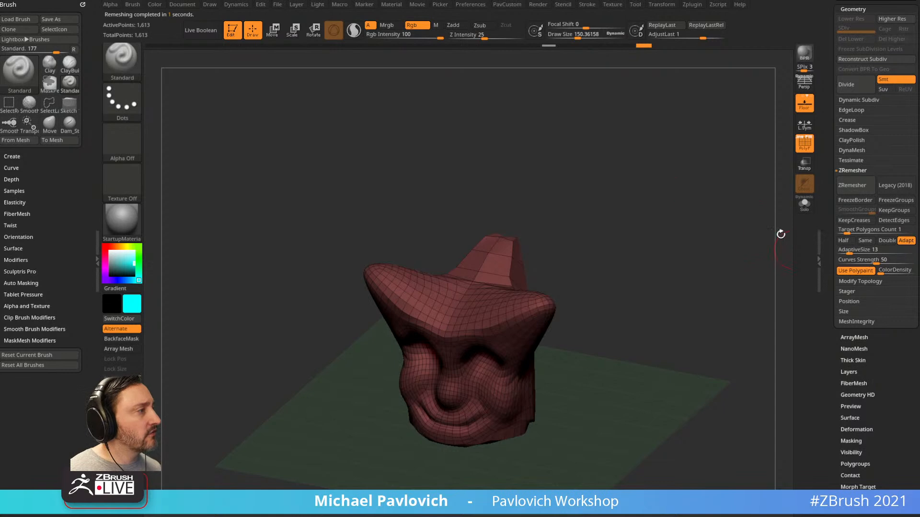
# Subdivide the remeshed head up to SDiv 4, projecting the earlier sculpt's detail at each level, and hide the polyframe
pyautogui.press('`')
pyautogui.hotkey('ctrl', 'd')
pyautogui.press('`')
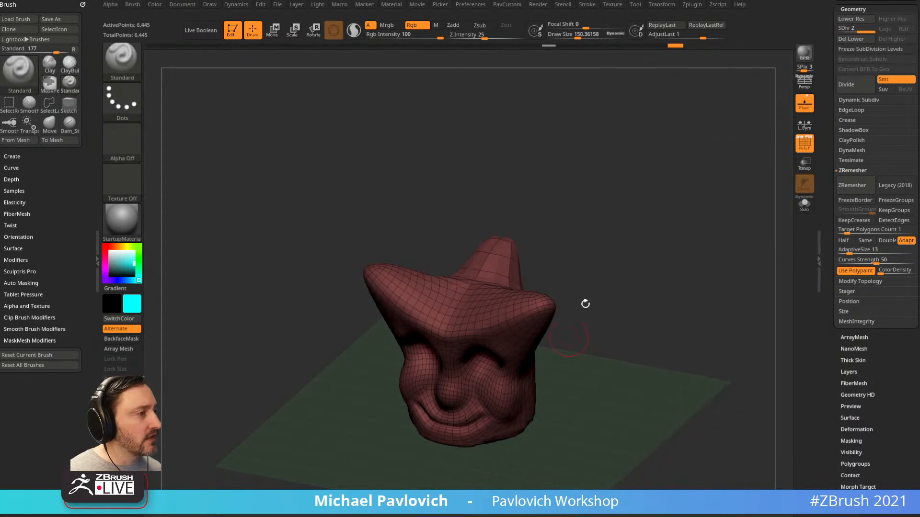
pyautogui.hotkey('ctrl', 'd')
pyautogui.press('`')
pyautogui.moveTo(638, 260)
pyautogui.keyDown('alt'); pyautogui.mouseDown()
pyautogui.moveTo(659, 225)
pyautogui.moveTo(676, 254)
pyautogui.mouseUp(); pyautogui.keyUp('alt')
pyautogui.click(805, 144)
pyautogui.moveTo(709, 222); pyautogui.dragTo(708, 214)
pyautogui.hotkey('ctrl', 'd')
pyautogui.press('`')
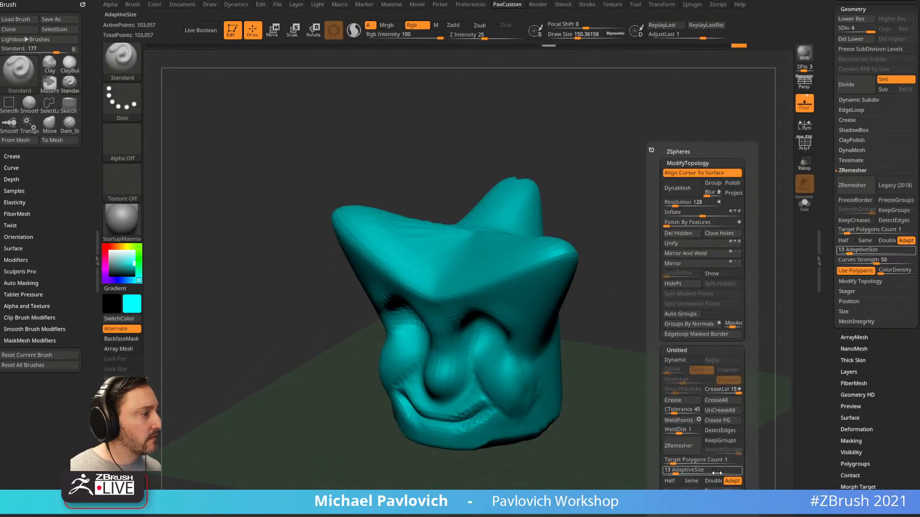
# Freeze the subdivision levels, close the hole in the rear peak, and unfreeze the levels
pyautogui.moveTo(698, 365); pyautogui.dragTo(665, 329)
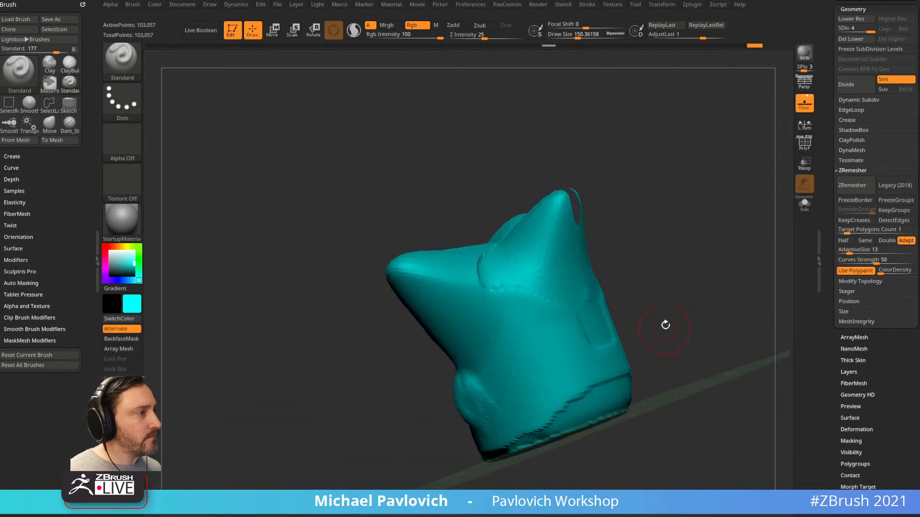
pyautogui.moveTo(596, 240); pyautogui.dragTo(678, 202)
pyautogui.scroll(6, 843, 168)
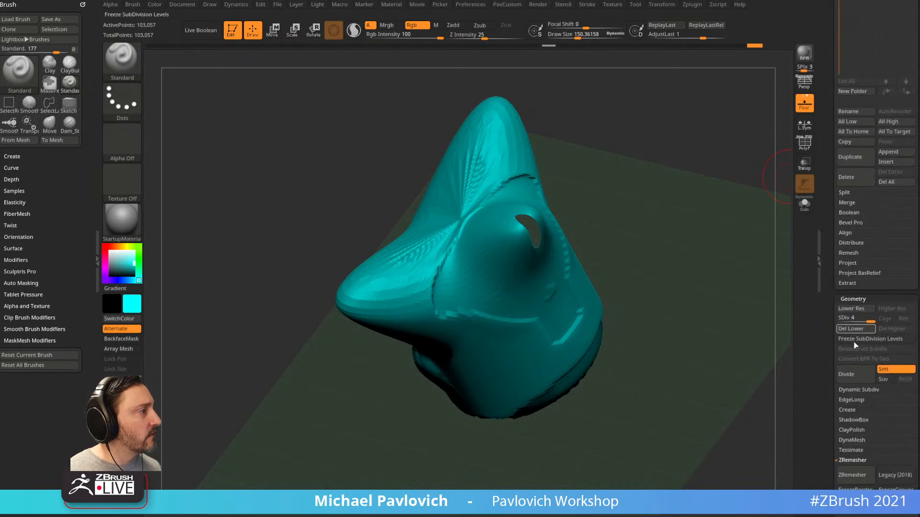
pyautogui.click(869, 339)
pyautogui.press('`')
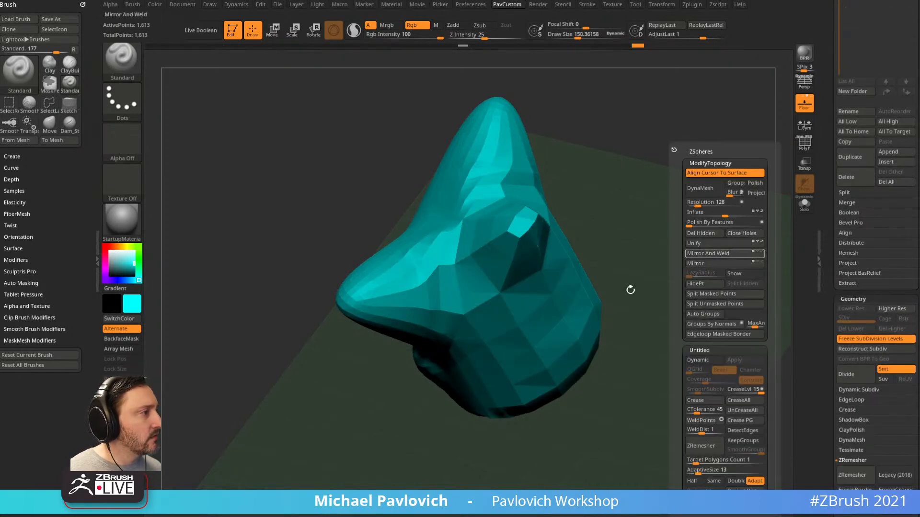
pyautogui.click(857, 339)
# Smooth the patched tip of the rear peak
pyautogui.moveTo(526, 233)
pyautogui.mouseDown(button='right')
pyautogui.moveTo(600, 243)
pyautogui.moveTo(604, 226)
pyautogui.mouseUp(button='right')
pyautogui.keyDown('ctrl'); pyautogui.moveTo(570, 197); pyautogui.dragTo(612, 228); pyautogui.keyUp('ctrl')
pyautogui.moveTo(611, 228); pyautogui.dragTo(536, 234, button='right')
pyautogui.keyDown('shift'); pyautogui.moveTo(536, 234); pyautogui.dragTo(528, 224); pyautogui.keyUp('shift')
pyautogui.moveTo(601, 191); pyautogui.dragTo(614, 181, button='right')
pyautogui.moveTo(499, 228); pyautogui.dragTo(453, 290, button='right')
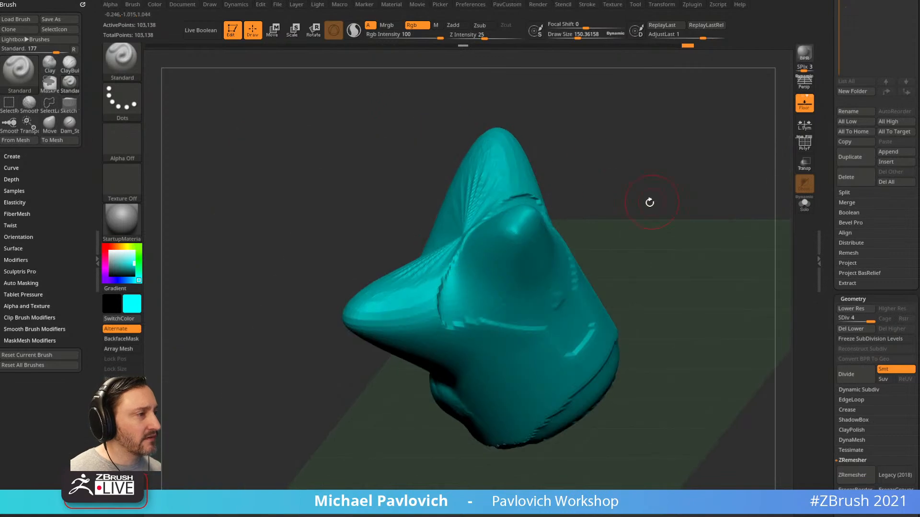
# Hide the floor grid and restore the jagged lower rim of the head with the HistoryRecall brush
pyautogui.moveTo(661, 253); pyautogui.dragTo(585, 362, button='right')
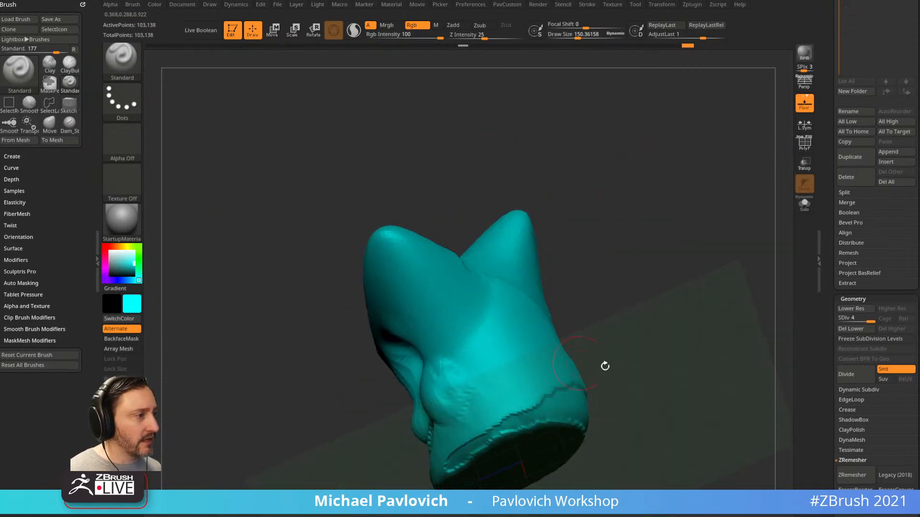
pyautogui.moveTo(479, 445)
pyautogui.mouseDown(button='right')
pyautogui.moveTo(669, 277)
pyautogui.moveTo(777, 206)
pyautogui.moveTo(564, 309)
pyautogui.moveTo(677, 279)
pyautogui.mouseUp(button='right')
pyautogui.click(807, 114)
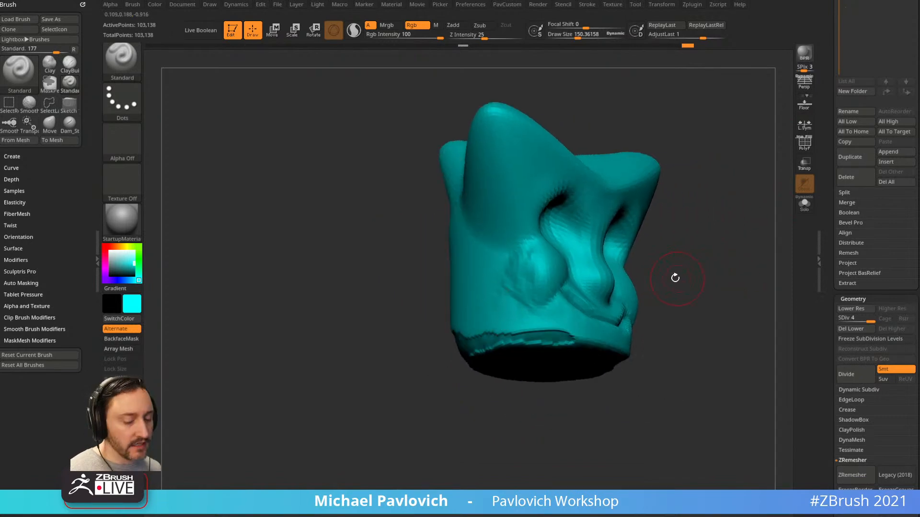
pyautogui.press('b')
pyautogui.press('h')
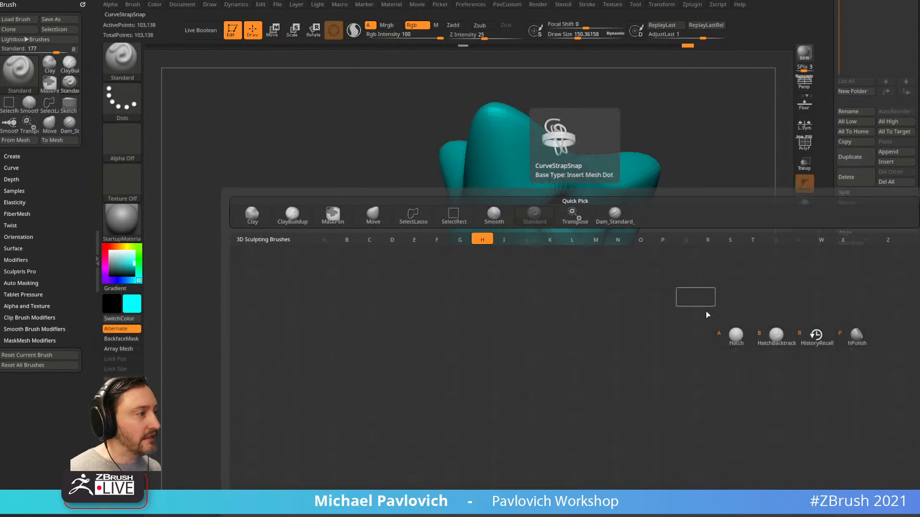
pyautogui.click(817, 337)
pyautogui.keyDown('ctrl'); pyautogui.moveTo(740, 272); pyautogui.dragTo(738, 302, button='right'); pyautogui.keyUp('ctrl')
pyautogui.moveTo(737, 303)
pyautogui.keyDown('alt'); pyautogui.mouseDown(button='right')
pyautogui.moveTo(733, 260)
pyautogui.moveTo(749, 240)
pyautogui.mouseUp(button='right'); pyautogui.keyUp('alt')
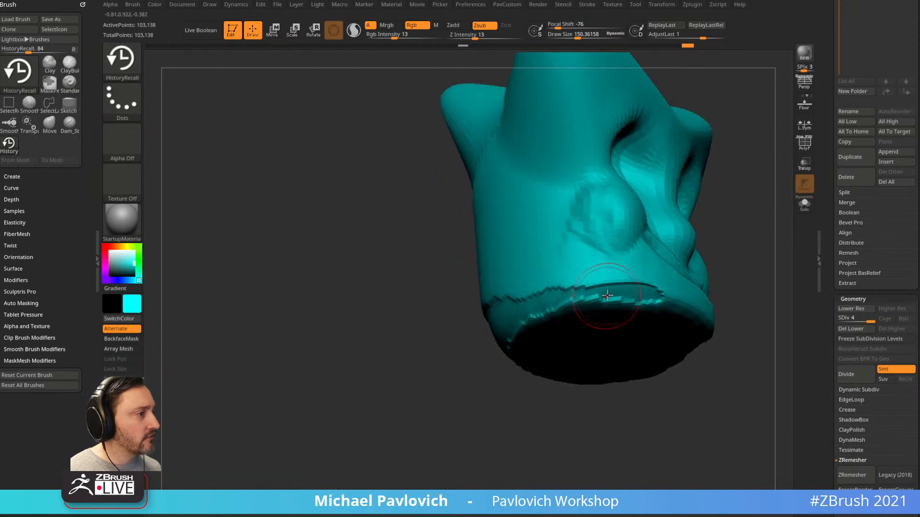
pyautogui.moveTo(634, 291); pyautogui.dragTo(641, 291)
pyautogui.moveTo(579, 290); pyautogui.dragTo(538, 302)
pyautogui.moveTo(537, 302); pyautogui.dragTo(570, 301, button='right')
pyautogui.moveTo(561, 300); pyautogui.dragTo(507, 332)
pyautogui.moveTo(507, 332); pyautogui.dragTo(579, 255, button='right')
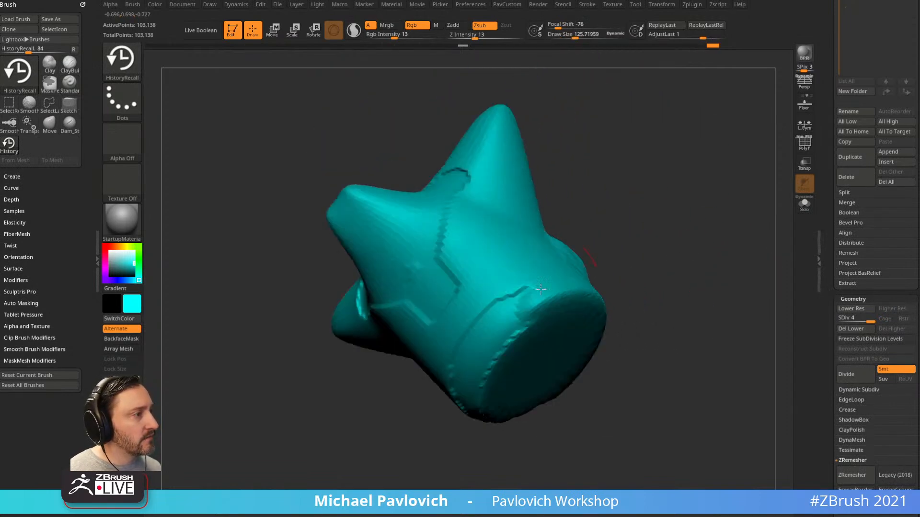
# Restore the base edge and the adjoining back surface with HistoryRecall at a draw size of about 126
pyautogui.moveTo(495, 320); pyautogui.dragTo(517, 269)
pyautogui.moveTo(647, 191); pyautogui.dragTo(664, 253, button='right')
pyautogui.moveTo(453, 320); pyautogui.dragTo(447, 351)
pyautogui.moveTo(641, 197)
pyautogui.keyDown('alt'); pyautogui.mouseDown(button='right')
pyautogui.moveTo(685, 247)
pyautogui.moveTo(697, 245)
pyautogui.mouseUp(button='right'); pyautogui.keyUp('alt')
pyautogui.moveTo(450, 337)
pyautogui.mouseDown()
pyautogui.moveTo(437, 328)
pyautogui.moveTo(496, 353)
pyautogui.moveTo(508, 230)
pyautogui.mouseUp()
# Recall the original surface over the seams around the rear peak and down the back of the head
pyautogui.moveTo(602, 200); pyautogui.dragTo(594, 239)
pyautogui.moveTo(503, 251); pyautogui.dragTo(481, 261)
pyautogui.moveTo(617, 202); pyautogui.dragTo(601, 165)
pyautogui.moveTo(505, 254)
pyautogui.mouseDown()
pyautogui.moveTo(484, 267)
pyautogui.moveTo(495, 250)
pyautogui.moveTo(479, 274)
pyautogui.mouseUp()
pyautogui.moveTo(601, 187); pyautogui.dragTo(607, 231)
pyautogui.moveTo(476, 256)
pyautogui.mouseDown()
pyautogui.moveTo(484, 281)
pyautogui.moveTo(404, 280)
pyautogui.moveTo(417, 286)
pyautogui.moveTo(421, 307)
pyautogui.mouseUp()
pyautogui.moveTo(581, 202); pyautogui.dragTo(555, 191)
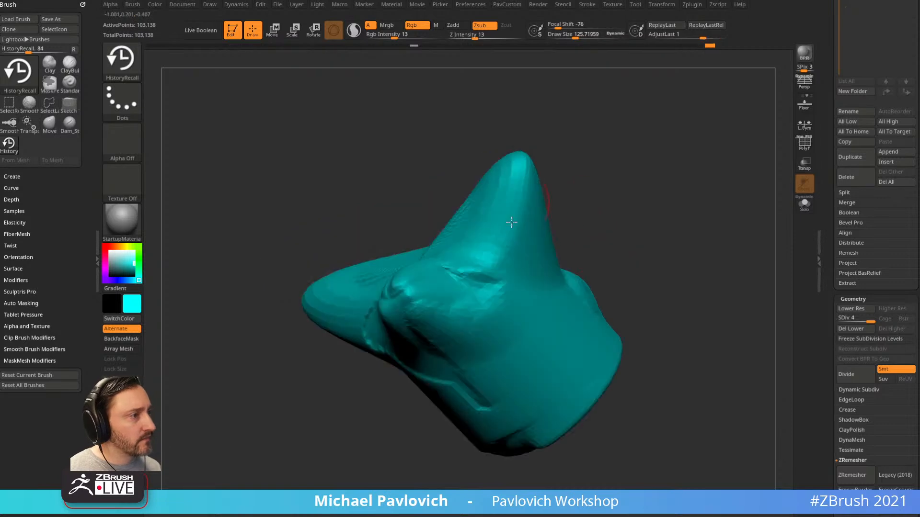
pyautogui.moveTo(402, 292)
pyautogui.mouseDown()
pyautogui.moveTo(400, 305)
pyautogui.moveTo(407, 295)
pyautogui.moveTo(484, 292)
pyautogui.moveTo(433, 315)
pyautogui.mouseUp()
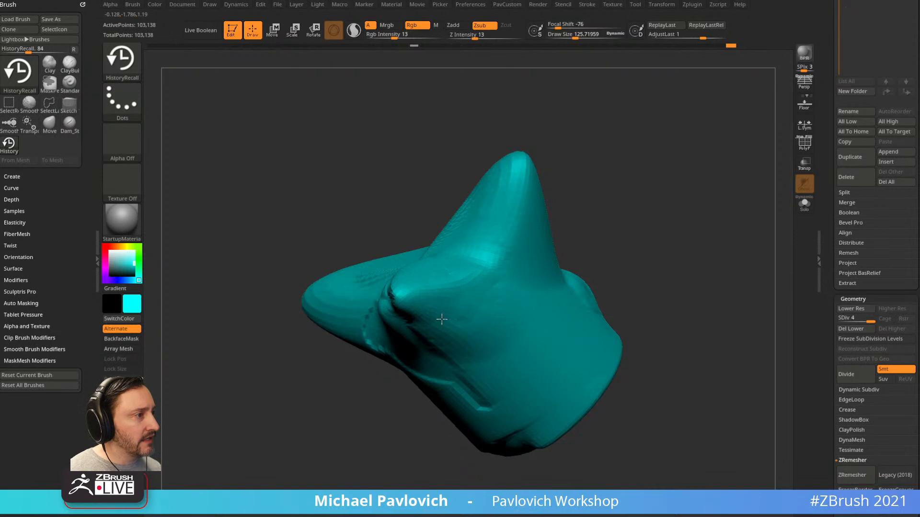
pyautogui.moveTo(486, 325); pyautogui.dragTo(550, 249)
pyautogui.moveTo(663, 240)
pyautogui.keyDown('alt'); pyautogui.mouseDown()
pyautogui.moveTo(663, 209)
pyautogui.moveTo(592, 238)
pyautogui.moveTo(578, 221)
pyautogui.mouseUp(); pyautogui.keyUp('alt')
pyautogui.moveTo(491, 349); pyautogui.dragTo(498, 376)
# Smooth the face lightly around the nose and mouth and snap to a straight front view
pyautogui.moveTo(582, 331); pyautogui.dragTo(694, 288)
pyautogui.keyDown('alt'); pyautogui.moveTo(694, 288); pyautogui.dragTo(690, 330); pyautogui.keyUp('alt')
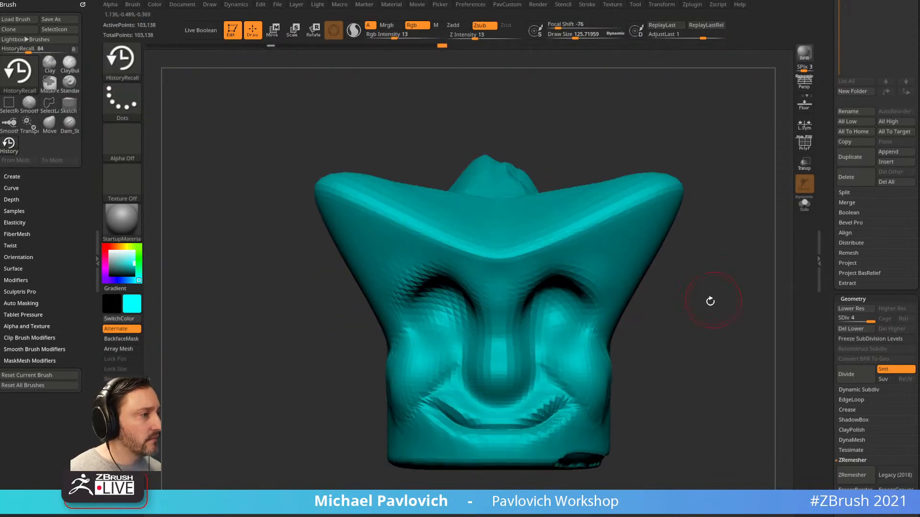
pyautogui.moveTo(713, 300); pyautogui.dragTo(761, 211)
pyautogui.press('shift')
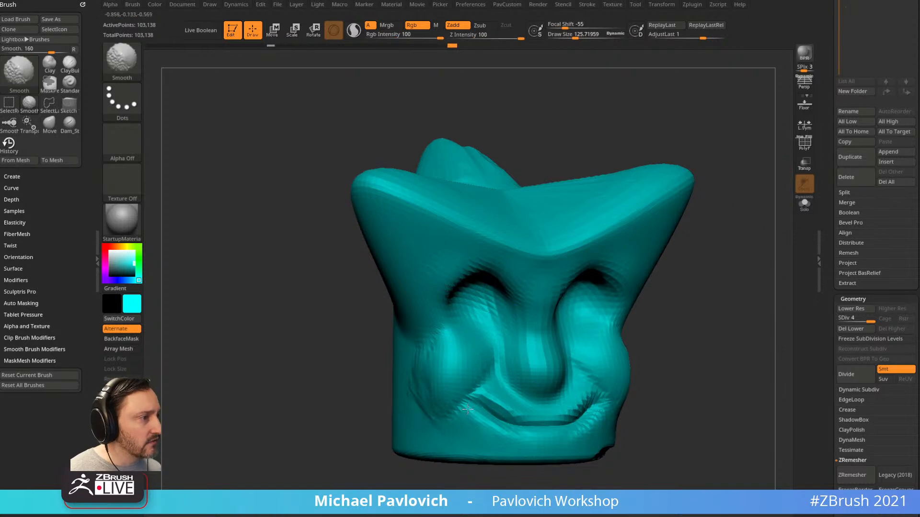
pyautogui.keyDown('shift'); pyautogui.moveTo(532, 392); pyautogui.dragTo(538, 389); pyautogui.keyUp('shift')
pyautogui.moveTo(729, 304); pyautogui.dragTo(685, 305)
pyautogui.press('shift')
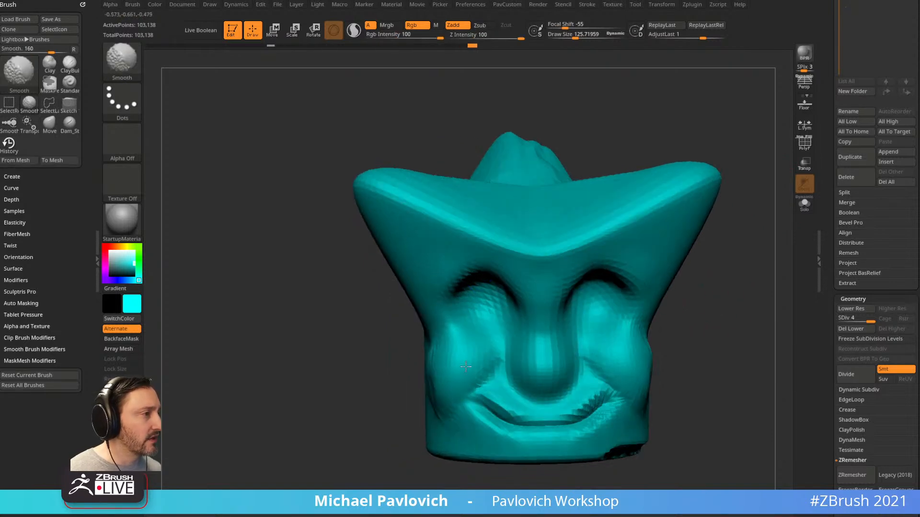
pyautogui.moveTo(724, 343)
pyautogui.keyDown('shift'); pyautogui.mouseDown()
pyautogui.moveTo(733, 345)
pyautogui.moveTo(729, 308)
pyautogui.mouseUp(); pyautogui.keyUp('shift')
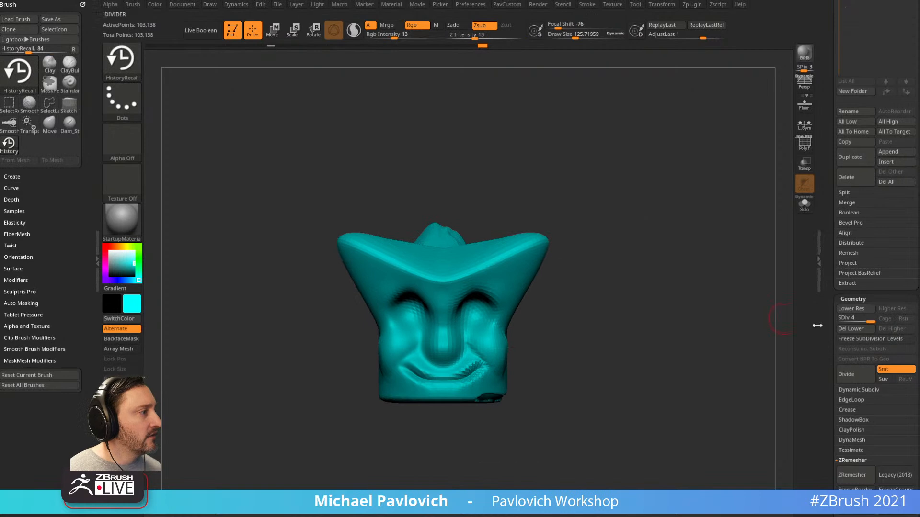
# Mask the clean half of the head and transfer its shape to the other half with Smart ReSym
pyautogui.press('ctrl')
pyautogui.keyDown('ctrl'); pyautogui.moveTo(294, 169); pyautogui.dragTo(443, 482); pyautogui.keyUp('ctrl')
pyautogui.press('2')
pyautogui.moveTo(826, 309); pyautogui.dragTo(844, 223)
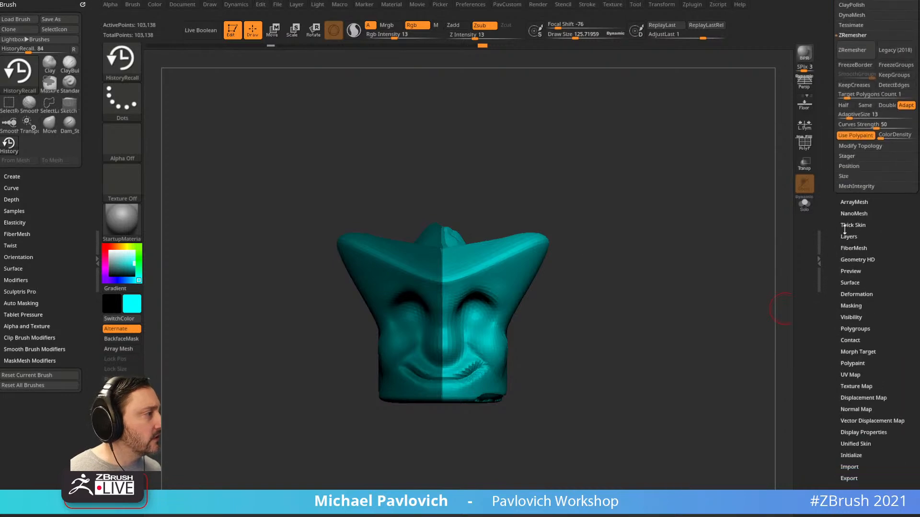
pyautogui.click(853, 295)
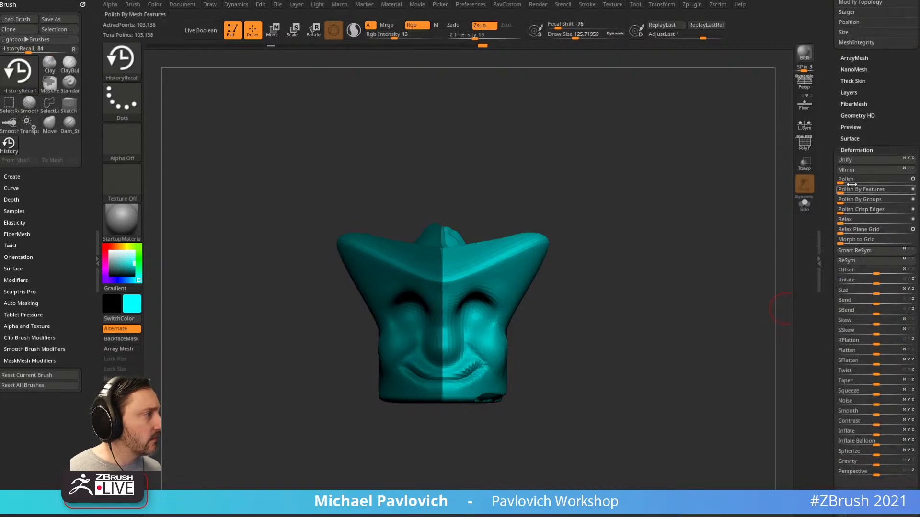
pyautogui.click(855, 250)
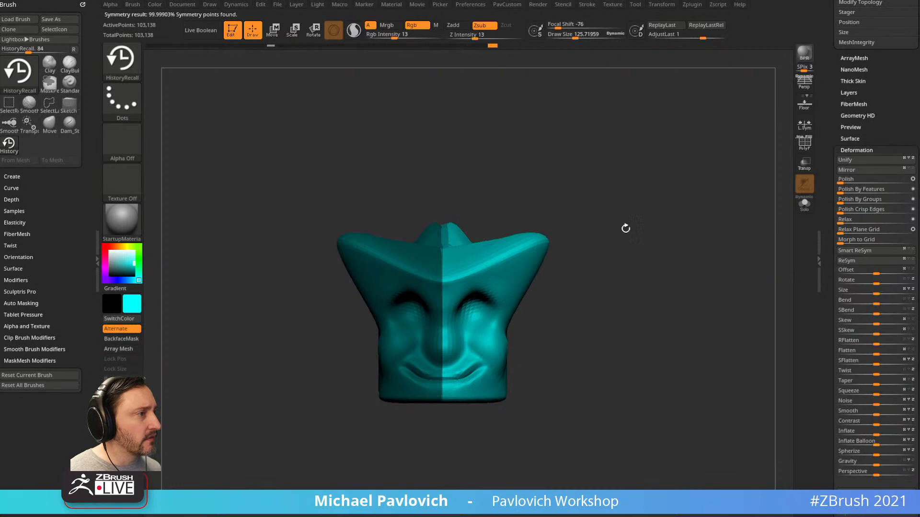
# Check the symmetrical head at the lowest subdivision level and return to SDiv 4 with the mask cleared
pyautogui.moveTo(848, 191); pyautogui.dragTo(843, 308)
pyautogui.hotkey('shift', 'd')
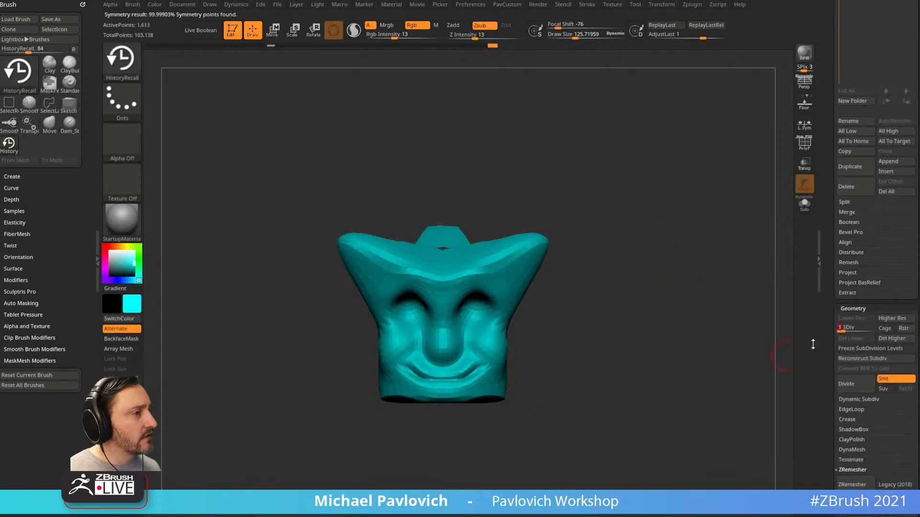
pyautogui.click(872, 327)
# Smooth the rear peak, brow and face with the Smooth brush, enlarging the draw size to about 271
pyautogui.moveTo(720, 274); pyautogui.dragTo(670, 306)
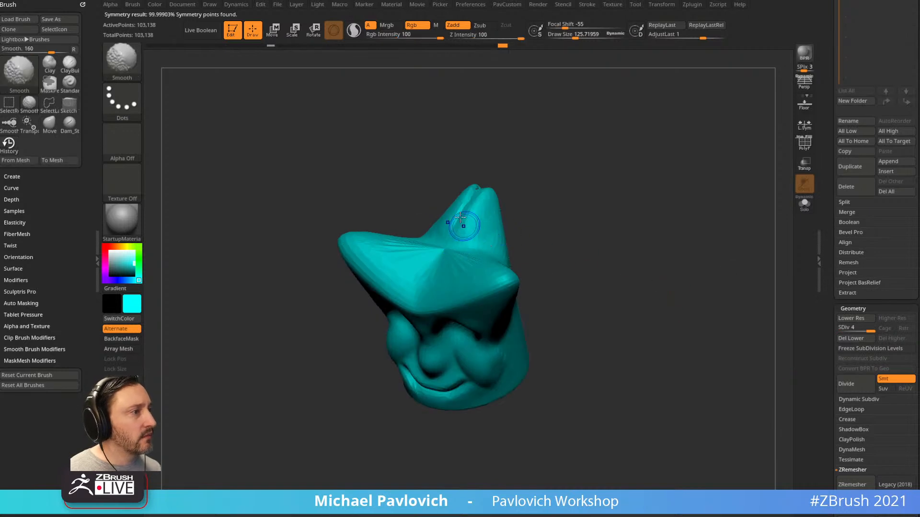
pyautogui.moveTo(530, 185)
pyautogui.keyDown('shift'); pyautogui.mouseDown()
pyautogui.moveTo(551, 214)
pyautogui.moveTo(462, 263)
pyautogui.mouseUp(); pyautogui.keyUp('shift')
pyautogui.keyDown('shift'); pyautogui.moveTo(484, 313); pyautogui.dragTo(492, 299); pyautogui.keyUp('shift')
pyautogui.moveTo(581, 240); pyautogui.dragTo(608, 249)
pyautogui.keyDown('shift'); pyautogui.moveTo(453, 282); pyautogui.dragTo(471, 344); pyautogui.keyUp('shift')
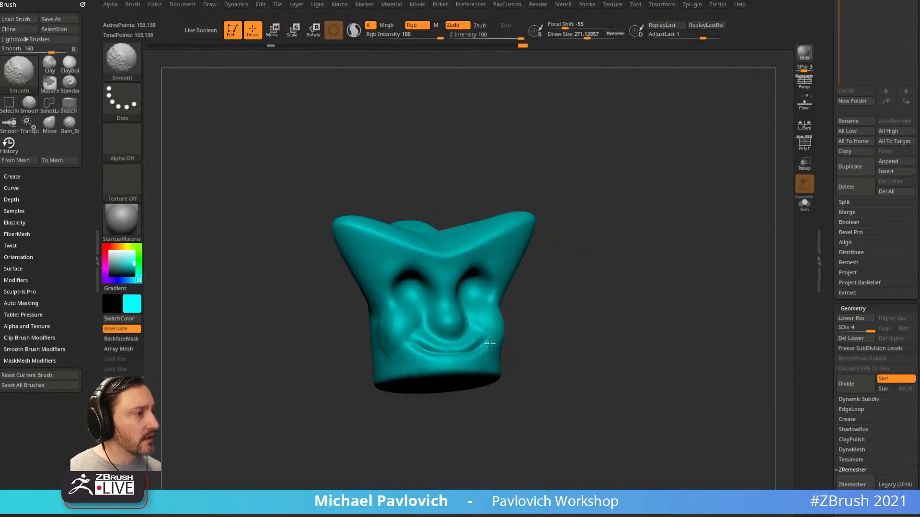
# Examine the smoothed head from several angles and check its wireframe
pyautogui.moveTo(591, 269); pyautogui.dragTo(570, 274)
pyautogui.moveTo(522, 335); pyautogui.dragTo(489, 151)
pyautogui.moveTo(606, 179); pyautogui.dragTo(527, 225)
pyautogui.keyDown('shift'); pyautogui.moveTo(493, 362); pyautogui.dragTo(519, 352); pyautogui.keyUp('shift')
pyautogui.moveTo(582, 316)
pyautogui.mouseDown()
pyautogui.moveTo(777, 249)
pyautogui.moveTo(729, 268)
pyautogui.moveTo(649, 243)
pyautogui.mouseUp()
pyautogui.click(800, 146)
pyautogui.click(805, 150)
pyautogui.moveTo(747, 196)
pyautogui.mouseDown()
pyautogui.moveTo(708, 219)
pyautogui.moveTo(694, 211)
pyautogui.moveTo(681, 137)
pyautogui.mouseUp()
# Try a colored Standard brush stroke across the cheek at a draw size of about 49 and undo it
pyautogui.press('s')
pyautogui.moveTo(446, 307); pyautogui.dragTo(464, 337)
pyautogui.press('1')
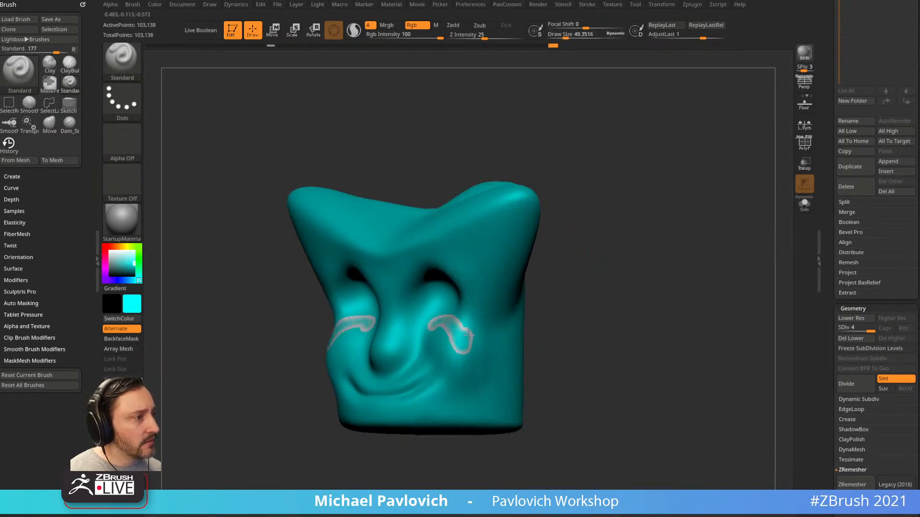
pyautogui.hotkey('ctrl', 'z')
# Disable color painting on the Standard brush, keep Zadd active and set Z Intensity to 38
pyautogui.click(386, 25)
pyautogui.moveTo(573, 156); pyautogui.dragTo(576, 163)
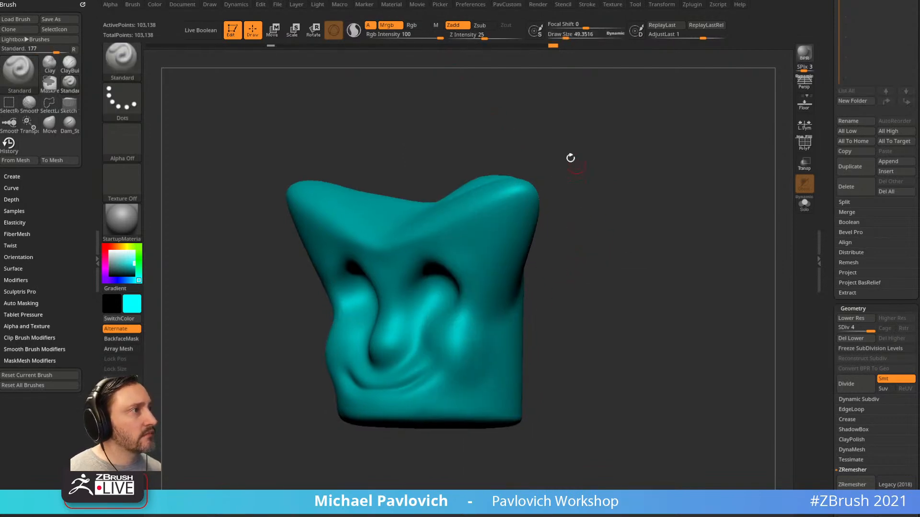
pyautogui.click(392, 25)
pyautogui.click(493, 37)
pyautogui.press('space')
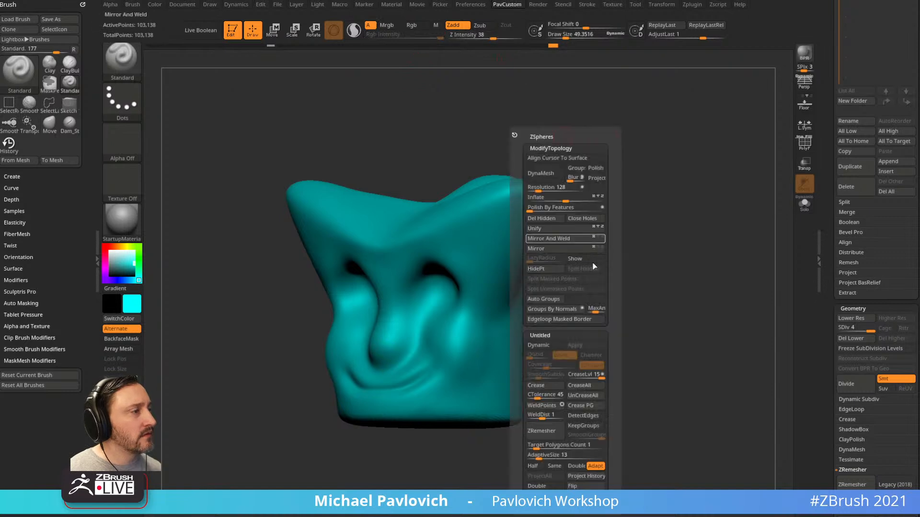
# Try thin raised Standard brush strokes across the cheeks and undo them
pyautogui.moveTo(513, 286); pyautogui.dragTo(426, 319)
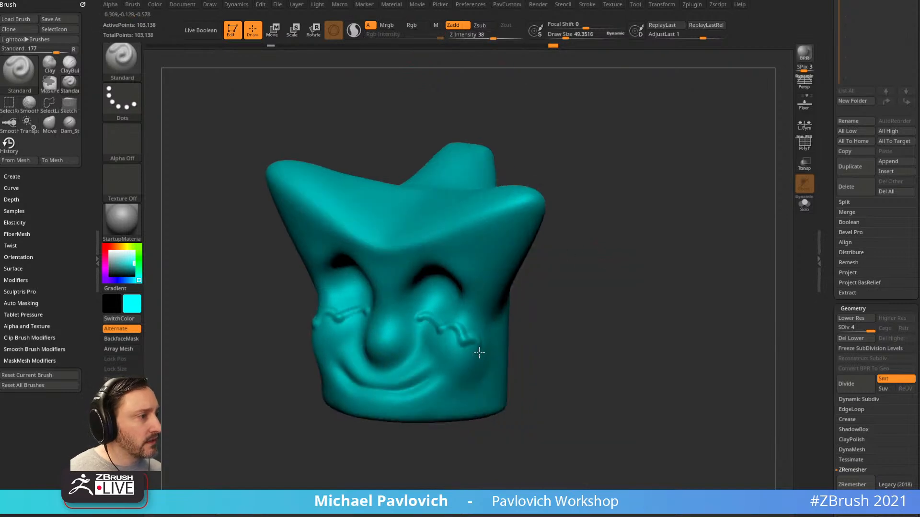
pyautogui.moveTo(446, 353); pyautogui.dragTo(450, 359)
pyautogui.moveTo(627, 278); pyautogui.dragTo(551, 259)
pyautogui.moveTo(647, 249); pyautogui.dragTo(590, 263)
pyautogui.moveTo(507, 238)
pyautogui.mouseDown()
pyautogui.moveTo(479, 287)
pyautogui.moveTo(497, 245)
pyautogui.mouseUp()
pyautogui.moveTo(622, 250)
pyautogui.mouseDown()
pyautogui.moveTo(624, 236)
pyautogui.moveTo(622, 278)
pyautogui.moveTo(631, 265)
pyautogui.moveTo(641, 310)
pyautogui.moveTo(694, 321)
pyautogui.moveTo(666, 283)
pyautogui.mouseUp()
pyautogui.hotkey('ctrl', 'z')
pyautogui.hotkey('ctrl', 'z')
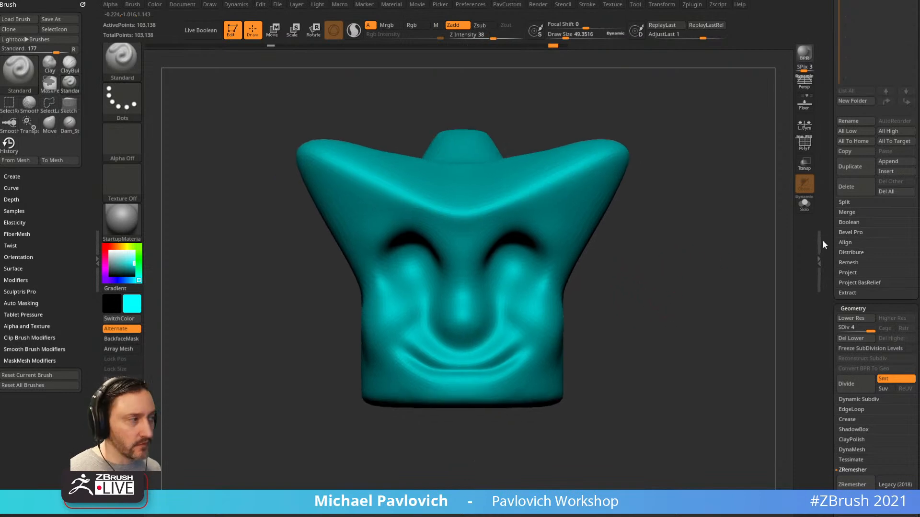
# Drop to SDiv 2 and cut in the mouth corners with the Dam_Standard brush at a draw size of about 231
pyautogui.moveTo(858, 328); pyautogui.dragTo(848, 329)
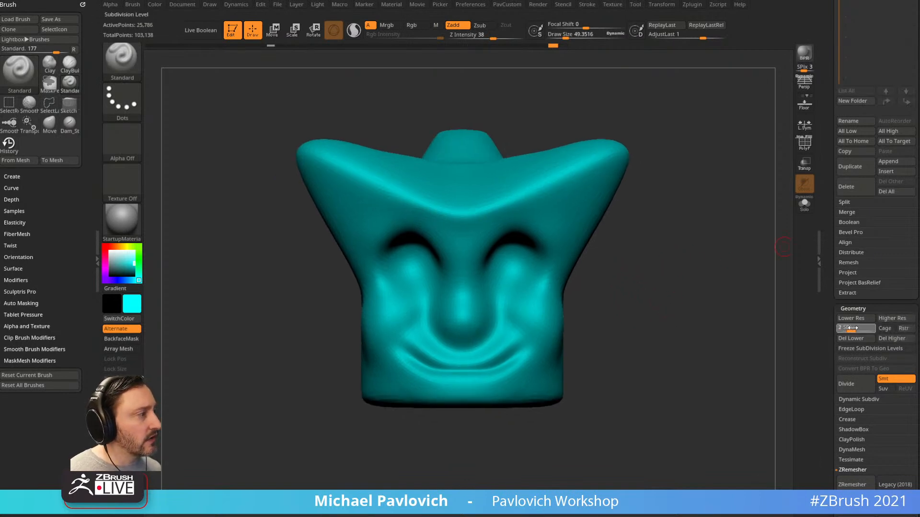
pyautogui.press('b')
pyautogui.press('d')
pyautogui.press('s')
pyautogui.moveTo(654, 227)
pyautogui.keyDown('alt'); pyautogui.mouseDown()
pyautogui.moveTo(653, 212)
pyautogui.moveTo(649, 224)
pyautogui.mouseUp(); pyautogui.keyUp('alt')
pyautogui.press('s')
pyautogui.moveTo(522, 313); pyautogui.dragTo(523, 318)
pyautogui.press('s')
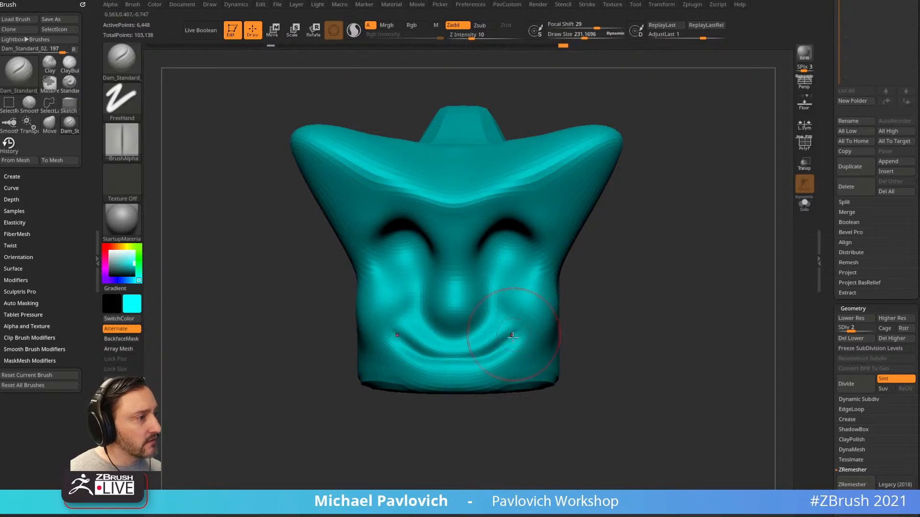
pyautogui.moveTo(592, 307); pyautogui.dragTo(433, 330)
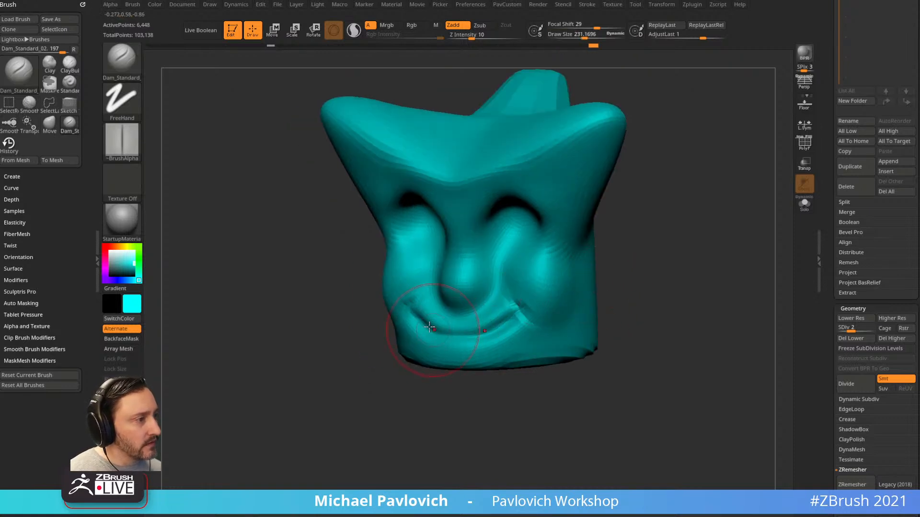
# Carve the mouth line and the creases below the lower lip with the Dam_Standard brush
pyautogui.moveTo(593, 314); pyautogui.dragTo(428, 318)
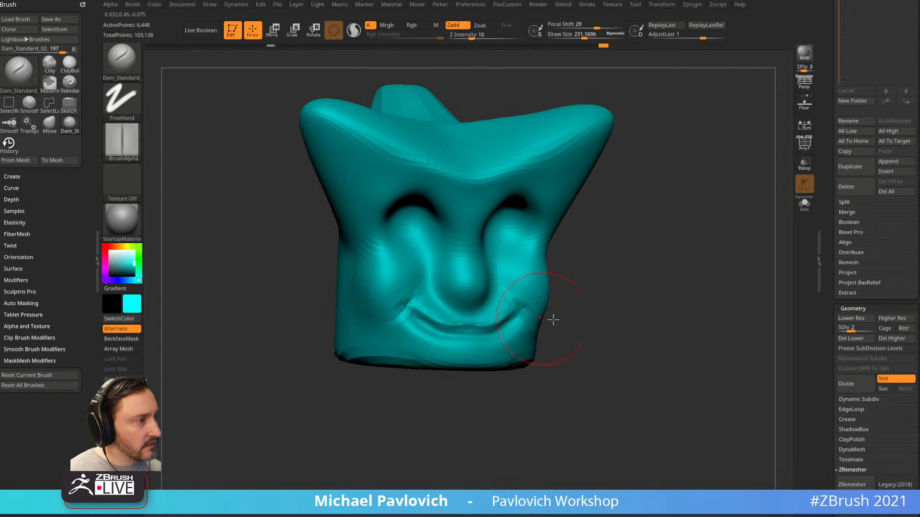
pyautogui.moveTo(592, 317); pyautogui.dragTo(428, 338)
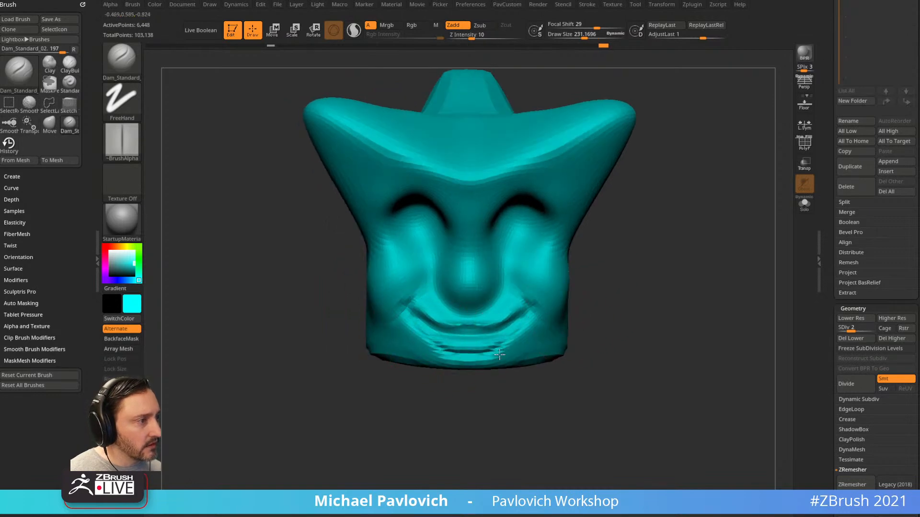
pyautogui.moveTo(593, 316); pyautogui.dragTo(459, 332)
# Reshape the mouth and cheek profile from the side with the MoveAccu brush
pyautogui.moveTo(639, 282)
pyautogui.mouseDown()
pyautogui.moveTo(674, 275)
pyautogui.moveTo(595, 271)
pyautogui.moveTo(568, 287)
pyautogui.mouseUp()
pyautogui.press('4')
pyautogui.keyDown('ctrl'); pyautogui.moveTo(433, 436); pyautogui.dragTo(435, 391, button='right'); pyautogui.keyUp('ctrl')
pyautogui.press('s')
pyautogui.moveTo(456, 336); pyautogui.dragTo(471, 336)
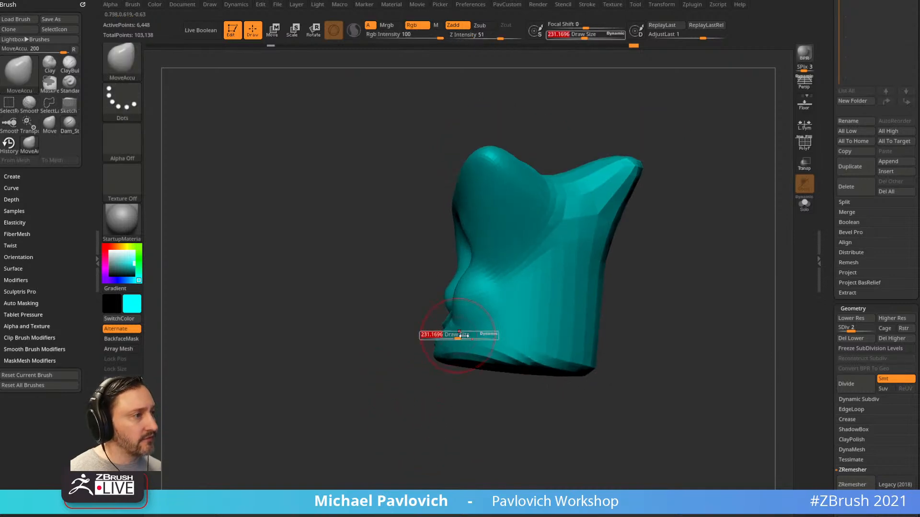
pyautogui.moveTo(444, 362); pyautogui.dragTo(454, 349, button='right')
pyautogui.moveTo(474, 316); pyautogui.dragTo(495, 308)
pyautogui.moveTo(499, 312)
pyautogui.mouseDown(button='right')
pyautogui.moveTo(573, 324)
pyautogui.moveTo(551, 269)
pyautogui.mouseUp(button='right')
pyautogui.moveTo(459, 287)
pyautogui.mouseDown()
pyautogui.moveTo(422, 273)
pyautogui.moveTo(364, 313)
pyautogui.mouseUp()
pyautogui.moveTo(551, 278)
pyautogui.mouseDown(button='right')
pyautogui.moveTo(545, 300)
pyautogui.moveTo(434, 308)
pyautogui.mouseUp(button='right')
pyautogui.moveTo(434, 308); pyautogui.dragTo(431, 288)
# Adjust the lower face contour with the MoveAccu brush, changing its draw size between strokes
pyautogui.keyDown('shift'); pyautogui.moveTo(493, 316); pyautogui.dragTo(585, 333, button='right'); pyautogui.keyUp('shift')
pyautogui.press('s')
pyautogui.moveTo(372, 330); pyautogui.dragTo(348, 301)
pyautogui.press('s')
pyautogui.moveTo(433, 328); pyautogui.dragTo(426, 327)
# Build up the cheeks with the ClayBuildup brush at a draw size of about 177
pyautogui.press('b')
pyautogui.press('c')
pyautogui.press('b')
pyautogui.moveTo(583, 254)
pyautogui.keyDown('ctrl'); pyautogui.mouseDown(button='right')
pyautogui.moveTo(598, 284)
pyautogui.moveTo(594, 268)
pyautogui.mouseUp(button='right'); pyautogui.keyUp('ctrl')
pyautogui.press('s')
pyautogui.moveTo(460, 283); pyautogui.dragTo(454, 282)
pyautogui.moveTo(514, 276); pyautogui.dragTo(489, 274, button='right')
pyautogui.moveTo(438, 230); pyautogui.dragTo(453, 247)
pyautogui.moveTo(477, 233); pyautogui.dragTo(570, 210, button='right')
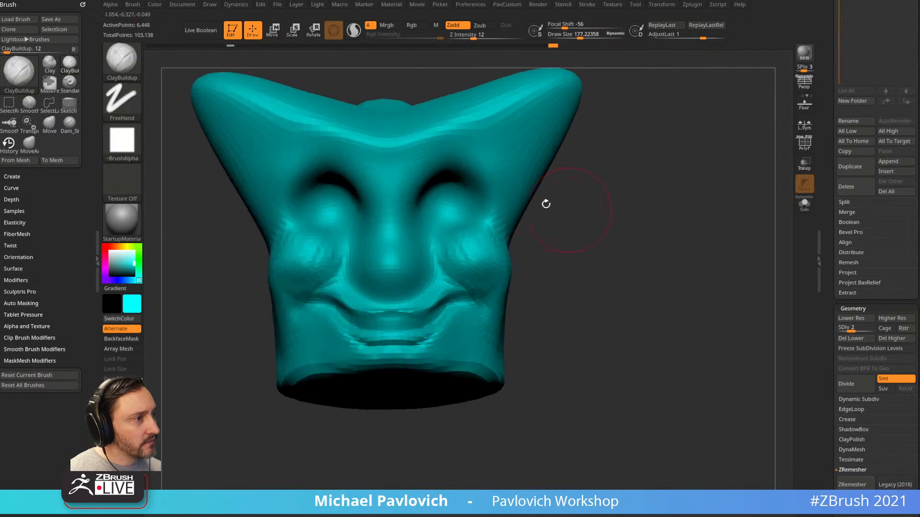
# Sculpt the nostrils and underside of the nose with the DamStandard and Standard brushes, reducing the draw size to about 126
pyautogui.press('b')
pyautogui.press('d')
pyautogui.press('s')
pyautogui.moveTo(626, 242); pyautogui.dragTo(655, 229, button='right')
pyautogui.keyDown('ctrl'); pyautogui.moveTo(654, 229); pyautogui.dragTo(647, 245, button='right'); pyautogui.keyUp('ctrl')
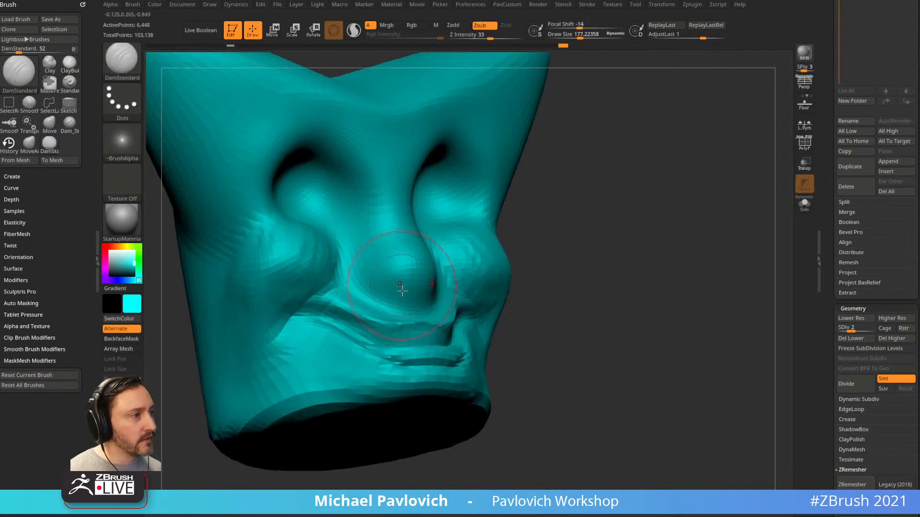
pyautogui.moveTo(575, 243); pyautogui.dragTo(615, 277)
pyautogui.press('b')
pyautogui.press('s')
pyautogui.press('t')
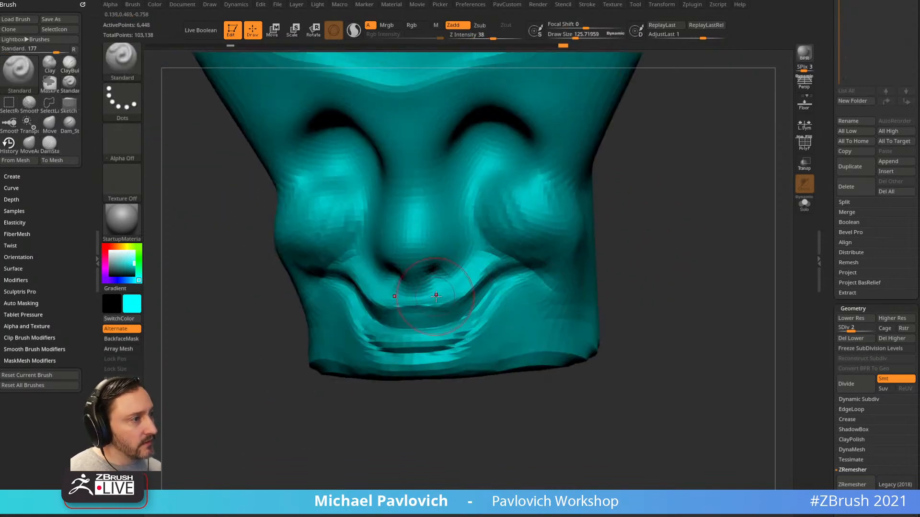
pyautogui.moveTo(648, 217); pyautogui.dragTo(646, 249)
# Build up the upper lip area below the nose with the ClayBuildup brush
pyautogui.press('b')
pyautogui.press('c')
pyautogui.press('b')
pyautogui.moveTo(453, 302); pyautogui.dragTo(439, 290)
pyautogui.moveTo(667, 192); pyautogui.dragTo(573, 220)
pyautogui.moveTo(447, 322)
pyautogui.mouseDown()
pyautogui.moveTo(418, 314)
pyautogui.moveTo(448, 328)
pyautogui.mouseUp()
# Add volume around the lips and chin with ClayBuildup strokes from an angled view
pyautogui.moveTo(638, 254); pyautogui.dragTo(561, 261)
pyautogui.moveTo(357, 335); pyautogui.dragTo(418, 344)
pyautogui.moveTo(349, 398); pyautogui.dragTo(421, 357)
pyautogui.moveTo(359, 305); pyautogui.dragTo(417, 335)
pyautogui.moveTo(592, 277); pyautogui.dragTo(537, 280)
pyautogui.moveTo(453, 317)
pyautogui.mouseDown()
pyautogui.moveTo(519, 296)
pyautogui.moveTo(543, 253)
pyautogui.mouseUp()
# Tighten the crease at the mouth corner with the Pinch brush at a draw size of about 194
pyautogui.press('b')
pyautogui.press('m')
pyautogui.press('v')
pyautogui.moveTo(626, 277)
pyautogui.mouseDown()
pyautogui.moveTo(638, 271)
pyautogui.moveTo(499, 283)
pyautogui.mouseUp()
pyautogui.press('b')
pyautogui.press('p')
pyautogui.press('i')
pyautogui.press('s')
pyautogui.moveTo(379, 299)
pyautogui.mouseDown()
pyautogui.moveTo(402, 299)
pyautogui.moveTo(396, 293)
pyautogui.mouseUp()
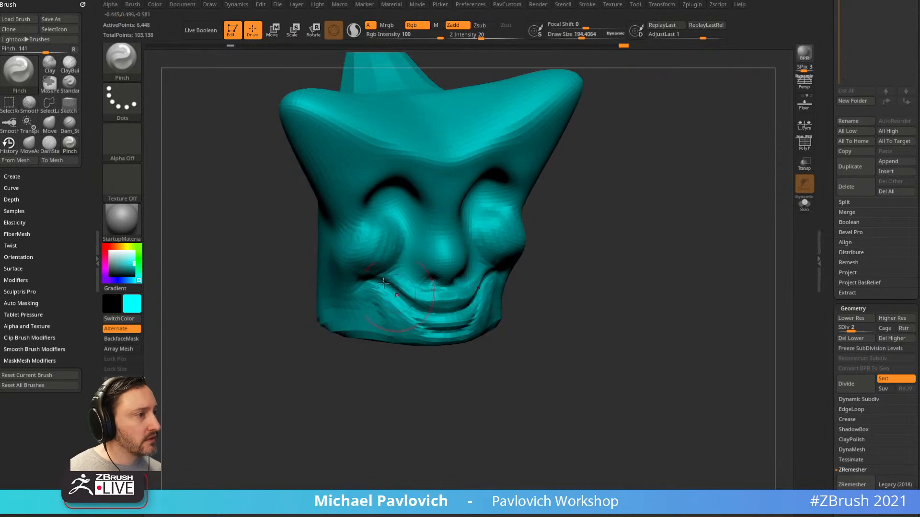
pyautogui.moveTo(581, 266); pyautogui.dragTo(530, 267)
pyautogui.moveTo(618, 237)
pyautogui.mouseDown()
pyautogui.moveTo(618, 203)
pyautogui.moveTo(591, 196)
pyautogui.mouseUp()
# Carve the fold between the cheek and the mouth corner with the DamStandard brush
pyautogui.press('b')
pyautogui.press('d')
pyautogui.press('s')
pyautogui.moveTo(466, 259); pyautogui.dragTo(505, 272)
pyautogui.moveTo(550, 249); pyautogui.dragTo(529, 227)
pyautogui.moveTo(617, 213); pyautogui.dragTo(620, 177)
# Fill out the cheek with ClayBuildup, move up to SDiv 3 and set the draw size to about 172
pyautogui.press('b')
pyautogui.press('c')
pyautogui.press('b')
pyautogui.moveTo(487, 235)
pyautogui.mouseDown()
pyautogui.moveTo(486, 257)
pyautogui.moveTo(510, 252)
pyautogui.mouseUp()
pyautogui.moveTo(623, 235)
pyautogui.keyDown('shift'); pyautogui.mouseDown()
pyautogui.moveTo(656, 237)
pyautogui.moveTo(651, 196)
pyautogui.moveTo(813, 299)
pyautogui.mouseUp(); pyautogui.keyUp('shift')
pyautogui.moveTo(854, 327); pyautogui.dragTo(861, 328)
pyautogui.moveTo(638, 256)
pyautogui.keyDown('alt'); pyautogui.mouseDown()
pyautogui.moveTo(661, 285)
pyautogui.moveTo(650, 256)
pyautogui.mouseUp(); pyautogui.keyUp('alt')
pyautogui.moveTo(611, 279)
pyautogui.mouseDown()
pyautogui.moveTo(643, 253)
pyautogui.moveTo(624, 267)
pyautogui.mouseUp()
pyautogui.press('s')
pyautogui.moveTo(503, 282); pyautogui.dragTo(501, 281)
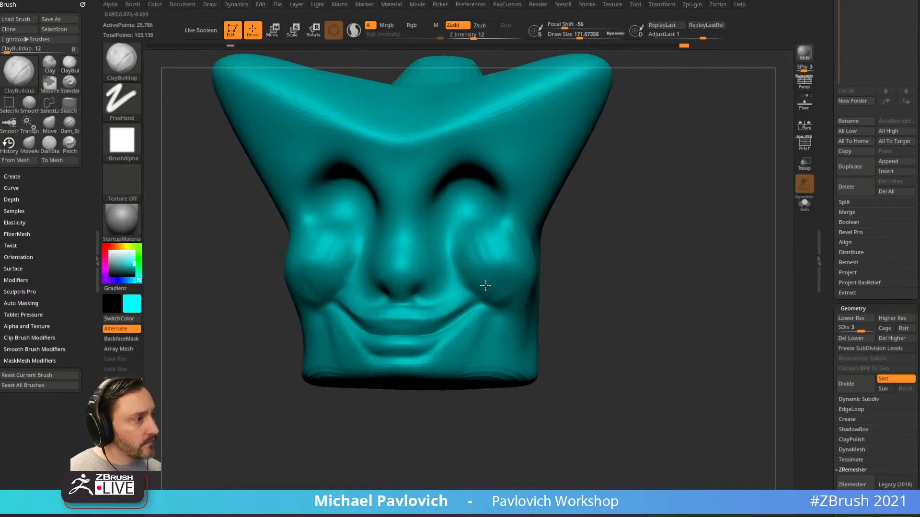
# Define the cheek undersides and the philtrum with ClayBuildup, reducing the draw size to about 103 and 79
pyautogui.moveTo(575, 277); pyautogui.dragTo(536, 306)
pyautogui.moveTo(307, 415); pyautogui.dragTo(389, 424)
pyautogui.press('[')
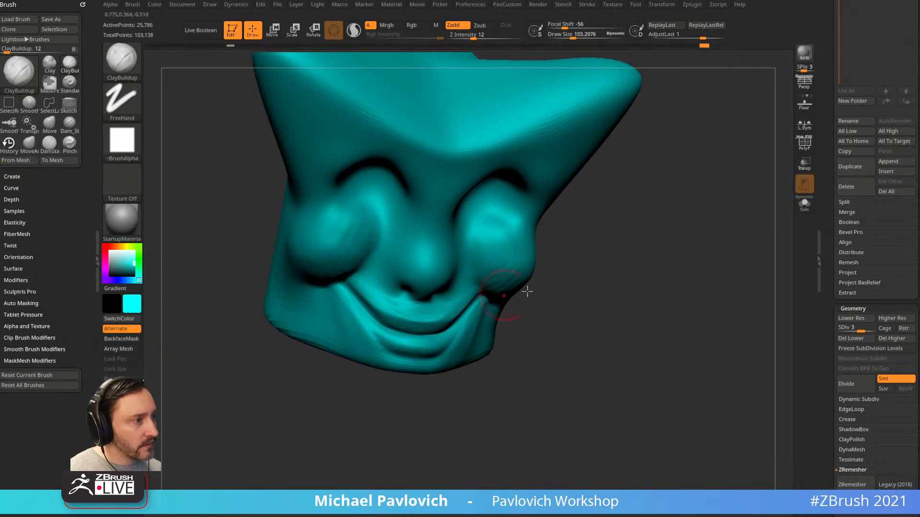
pyautogui.moveTo(505, 296); pyautogui.dragTo(435, 290)
pyautogui.press('[')
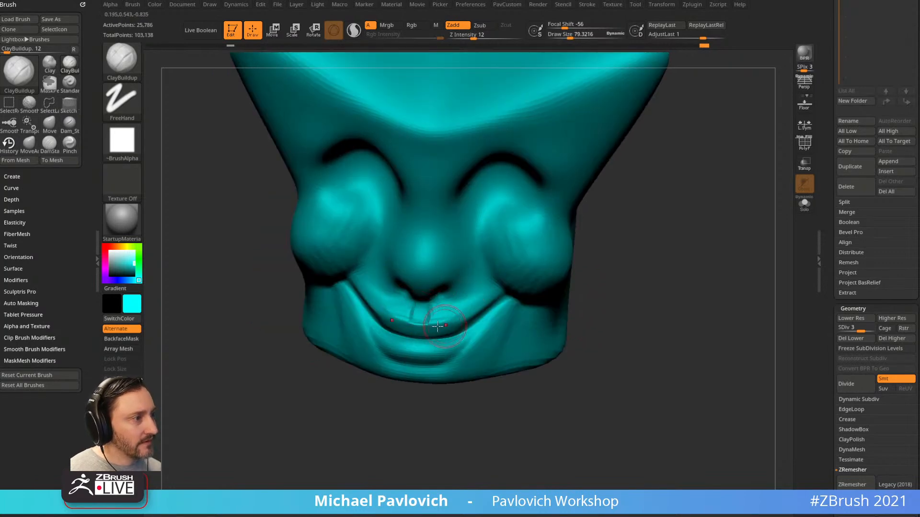
pyautogui.moveTo(424, 348)
pyautogui.mouseDown()
pyautogui.moveTo(376, 390)
pyautogui.moveTo(378, 405)
pyautogui.moveTo(410, 381)
pyautogui.moveTo(573, 363)
pyautogui.moveTo(526, 411)
pyautogui.moveTo(546, 329)
pyautogui.moveTo(527, 268)
pyautogui.moveTo(565, 294)
pyautogui.moveTo(610, 298)
pyautogui.moveTo(632, 336)
pyautogui.moveTo(631, 308)
pyautogui.moveTo(575, 302)
pyautogui.mouseUp()
# Build up a rounded chin with ClayBuildup at a draw size of about 177
pyautogui.press(']')
pyautogui.press(']')
pyautogui.press(']')
pyautogui.press('shift')
pyautogui.moveTo(519, 325); pyautogui.dragTo(421, 393)
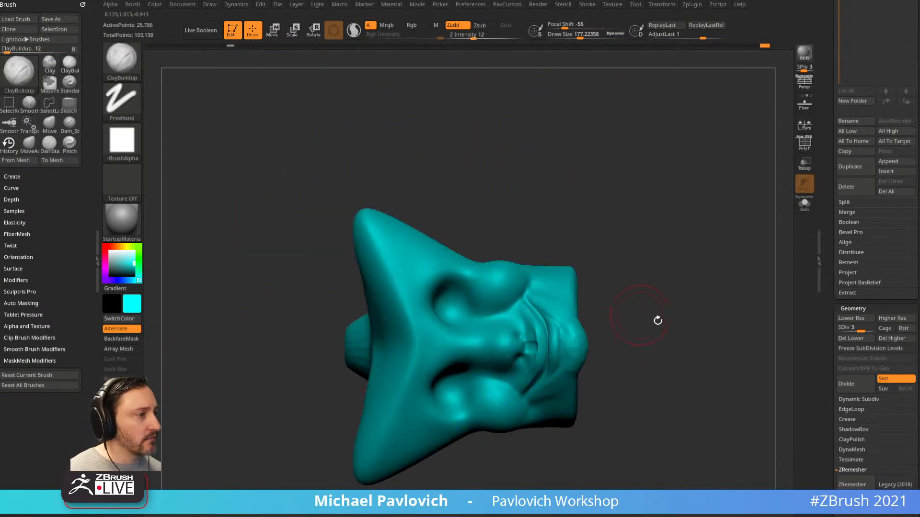
pyautogui.moveTo(641, 314); pyautogui.dragTo(576, 310)
pyautogui.moveTo(496, 353)
pyautogui.mouseDown()
pyautogui.moveTo(717, 232)
pyautogui.moveTo(649, 320)
pyautogui.moveTo(626, 293)
pyautogui.moveTo(651, 263)
pyautogui.mouseUp()
# Build up the brow ridges above the eyes with ClayBuildup at a draw size of about 150
pyautogui.press('b')
pyautogui.press('c')
pyautogui.press('b')
pyautogui.press('s')
pyautogui.moveTo(456, 284)
pyautogui.mouseDown()
pyautogui.moveTo(499, 256)
pyautogui.moveTo(532, 293)
pyautogui.moveTo(494, 264)
pyautogui.moveTo(526, 275)
pyautogui.mouseUp()
pyautogui.moveTo(625, 321)
pyautogui.keyDown('shift'); pyautogui.mouseDown()
pyautogui.moveTo(637, 338)
pyautogui.moveTo(640, 322)
pyautogui.moveTo(662, 362)
pyautogui.mouseUp(); pyautogui.keyUp('shift')
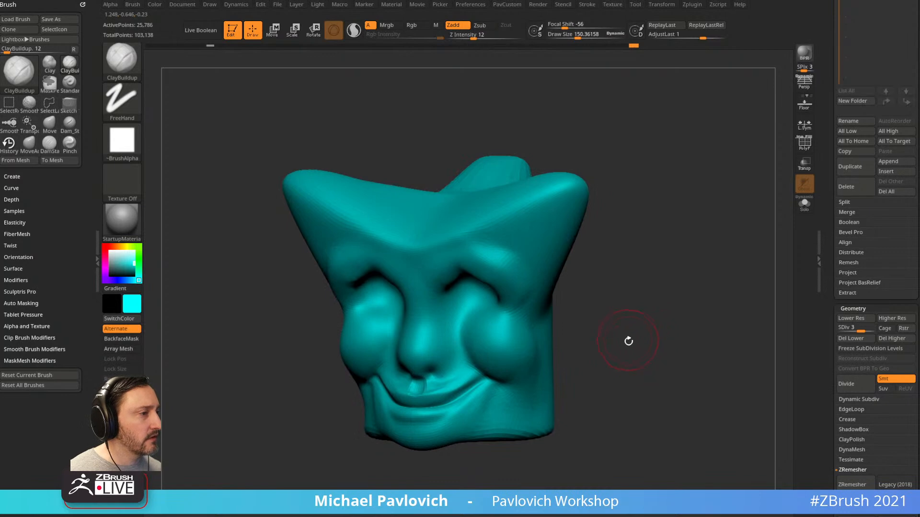
# Carve creases around the nostrils and the sides of the nose with the Dam_Standard brush
pyautogui.press('b')
pyautogui.press('d')
pyautogui.press('s')
pyautogui.moveTo(635, 314)
pyautogui.mouseDown()
pyautogui.moveTo(643, 197)
pyautogui.moveTo(590, 240)
pyautogui.moveTo(597, 222)
pyautogui.mouseUp()
pyautogui.press('s')
pyautogui.moveTo(371, 372); pyautogui.dragTo(362, 372)
pyautogui.moveTo(572, 312); pyautogui.dragTo(503, 326)
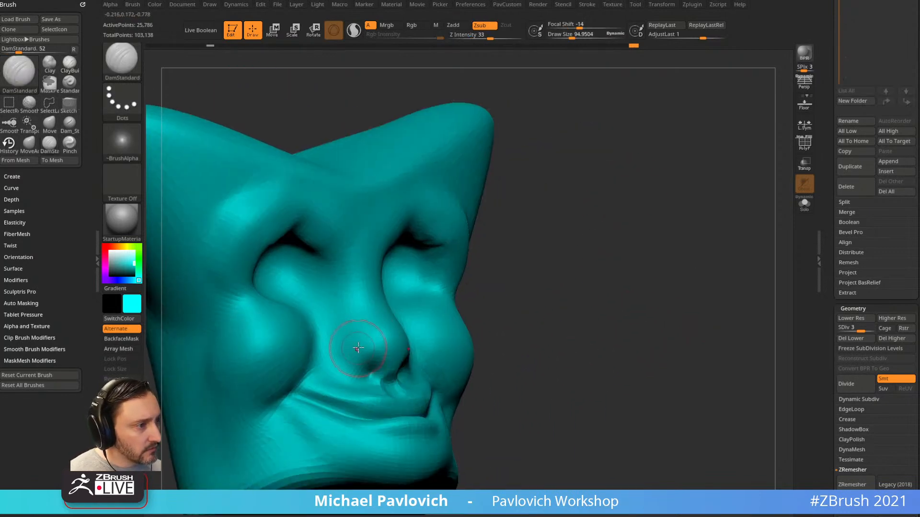
pyautogui.press('b')
pyautogui.press('d')
pyautogui.press('s')
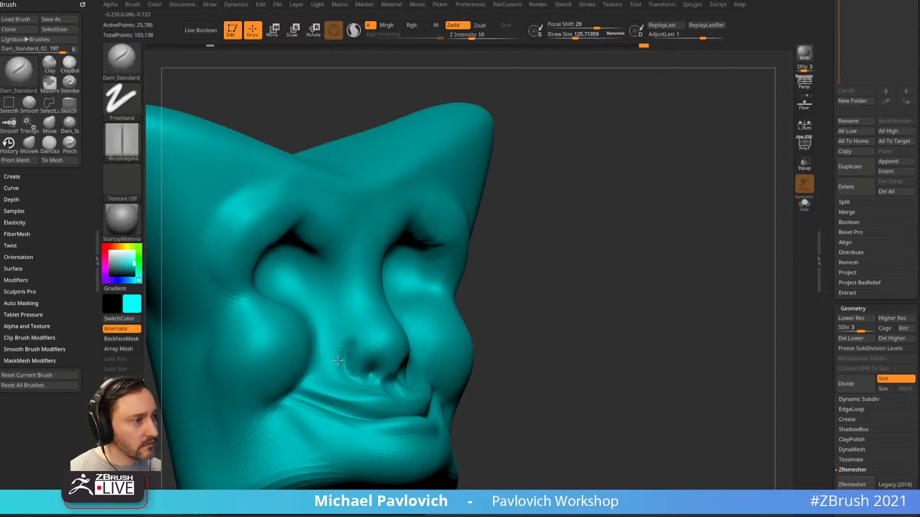
pyautogui.moveTo(342, 360); pyautogui.dragTo(373, 380)
pyautogui.moveTo(590, 321); pyautogui.dragTo(513, 324)
pyautogui.moveTo(393, 382); pyautogui.dragTo(417, 357)
pyautogui.moveTo(609, 307)
pyautogui.mouseDown()
pyautogui.moveTo(639, 321)
pyautogui.moveTo(619, 330)
pyautogui.mouseUp()
pyautogui.moveTo(582, 297)
pyautogui.mouseDown()
pyautogui.moveTo(631, 267)
pyautogui.moveTo(656, 264)
pyautogui.mouseUp()
# Build up the tip of the nose with short ClayBuildup strokes
pyautogui.press('b')
pyautogui.press('c')
pyautogui.press('b')
pyautogui.press('s')
pyautogui.click(428, 317)
pyautogui.moveTo(408, 317)
pyautogui.mouseDown()
pyautogui.moveTo(419, 309)
pyautogui.moveTo(411, 331)
pyautogui.mouseUp()
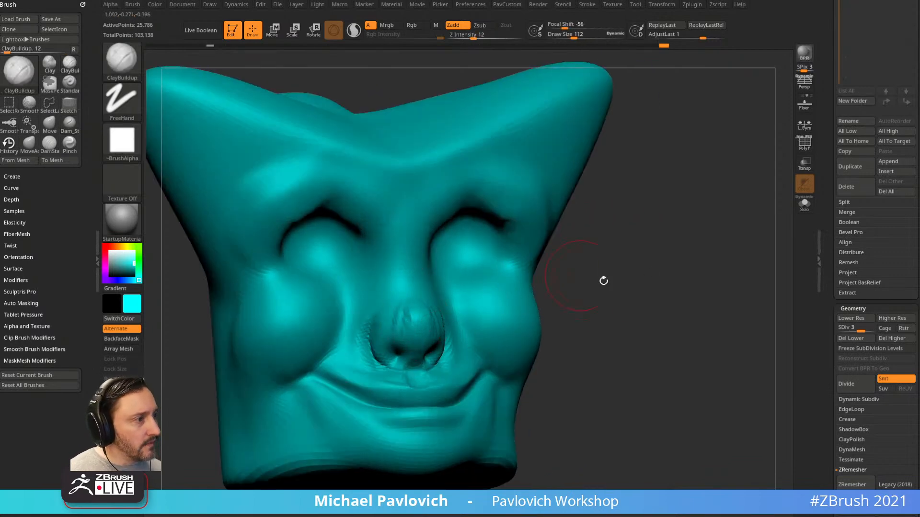
pyautogui.moveTo(561, 277); pyautogui.dragTo(594, 282)
pyautogui.moveTo(410, 318)
pyautogui.mouseDown()
pyautogui.moveTo(406, 324)
pyautogui.moveTo(415, 328)
pyautogui.mouseUp()
pyautogui.moveTo(565, 325); pyautogui.dragTo(527, 296)
# Smooth the built-up strokes on the nose tip and the area under the nose
pyautogui.moveTo(398, 316)
pyautogui.keyDown('shift'); pyautogui.mouseDown()
pyautogui.moveTo(375, 311)
pyautogui.moveTo(422, 370)
pyautogui.mouseUp(); pyautogui.keyUp('shift')
pyautogui.moveTo(642, 312)
pyautogui.keyDown('shift'); pyautogui.mouseDown()
pyautogui.moveTo(635, 286)
pyautogui.moveTo(651, 303)
pyautogui.mouseUp(); pyautogui.keyUp('shift')
pyautogui.keyDown('shift'); pyautogui.moveTo(410, 331); pyautogui.dragTo(406, 336); pyautogui.keyUp('shift')
pyautogui.moveTo(637, 266); pyautogui.dragTo(637, 252)
pyautogui.keyDown('alt'); pyautogui.moveTo(703, 224); pyautogui.dragTo(658, 237); pyautogui.keyUp('alt')
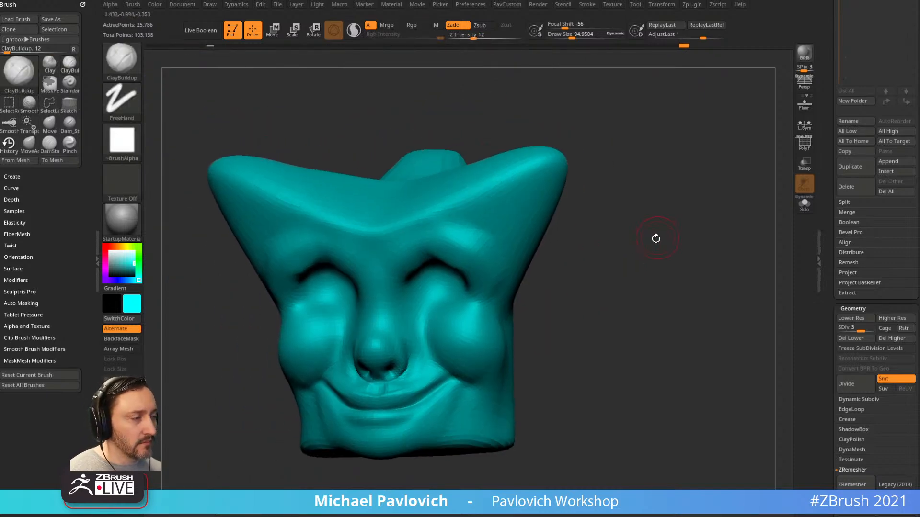
# Set up the Standard brush with the Spray stroke and Alpha 07
pyautogui.press('b')
pyautogui.press('s')
pyautogui.press('t')
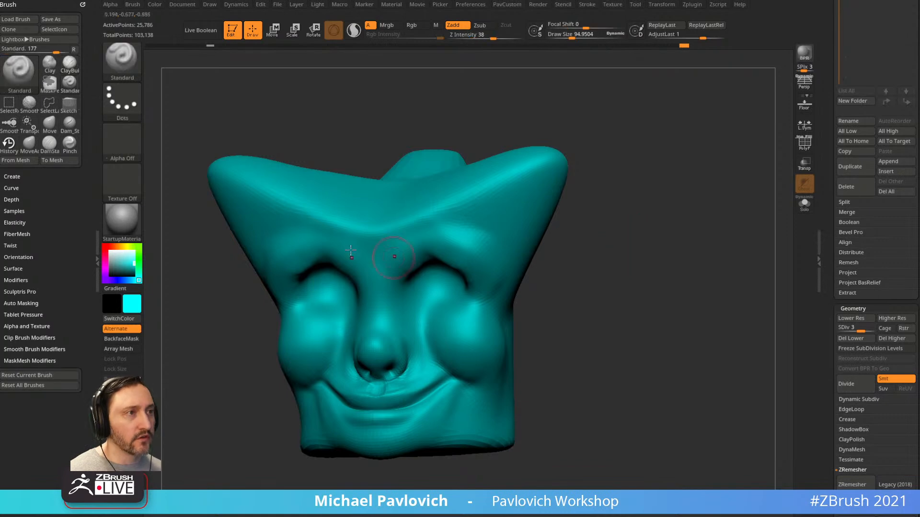
pyautogui.click(129, 108)
pyautogui.click(380, 109)
pyautogui.click(129, 107)
pyautogui.click(336, 110)
pyautogui.click(122, 143)
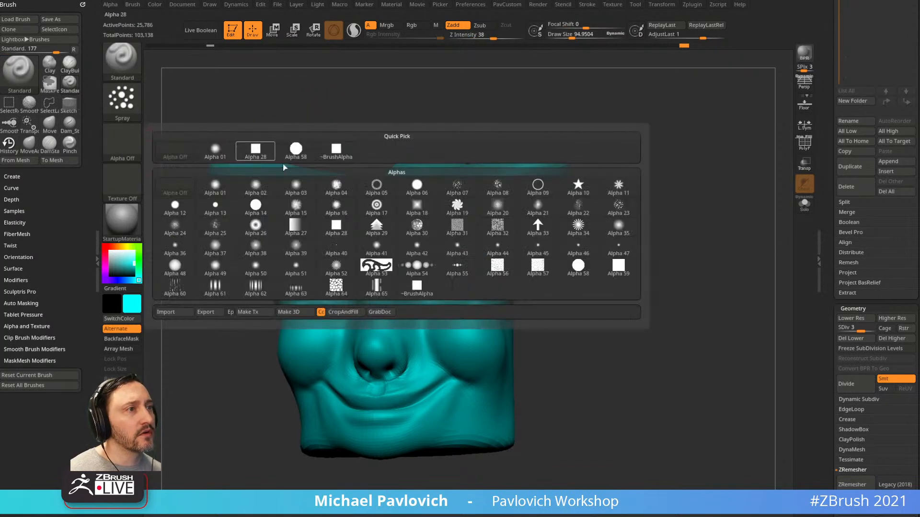
pyautogui.click(460, 187)
# Try to spray rough skin texture over the jaw with an enlarged brush at subdivision level 3
pyautogui.press('s')
pyautogui.moveTo(425, 325); pyautogui.dragTo(438, 325)
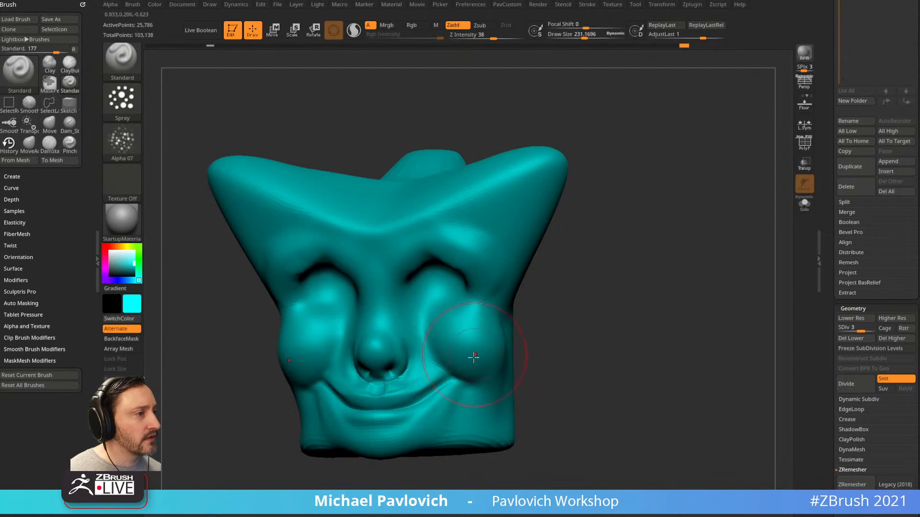
pyautogui.moveTo(578, 314); pyautogui.dragTo(565, 309)
pyautogui.moveTo(483, 379)
pyautogui.keyDown('shift'); pyautogui.mouseDown()
pyautogui.moveTo(445, 413)
pyautogui.moveTo(486, 404)
pyautogui.moveTo(494, 383)
pyautogui.moveTo(544, 384)
pyautogui.moveTo(523, 373)
pyautogui.mouseUp(); pyautogui.keyUp('shift')
pyautogui.moveTo(427, 389); pyautogui.dragTo(487, 400)
pyautogui.hotkey('ctrl', 'z')
pyautogui.moveTo(565, 316)
pyautogui.mouseDown()
pyautogui.moveTo(633, 327)
pyautogui.moveTo(563, 311)
pyautogui.mouseUp()
# Raise the head to subdivision level 4, set Z Intensity to 14 and spray rough skin texture across the jaw and chin
pyautogui.click(869, 329)
pyautogui.moveTo(482, 374)
pyautogui.mouseDown()
pyautogui.moveTo(427, 386)
pyautogui.moveTo(487, 374)
pyautogui.mouseUp()
pyautogui.hotkey('ctrl', 'z')
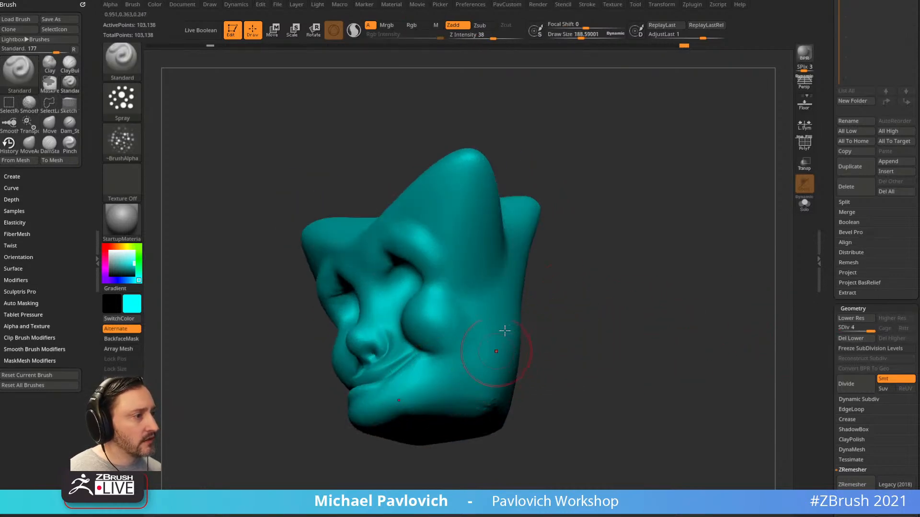
pyautogui.moveTo(492, 38); pyautogui.dragTo(475, 38)
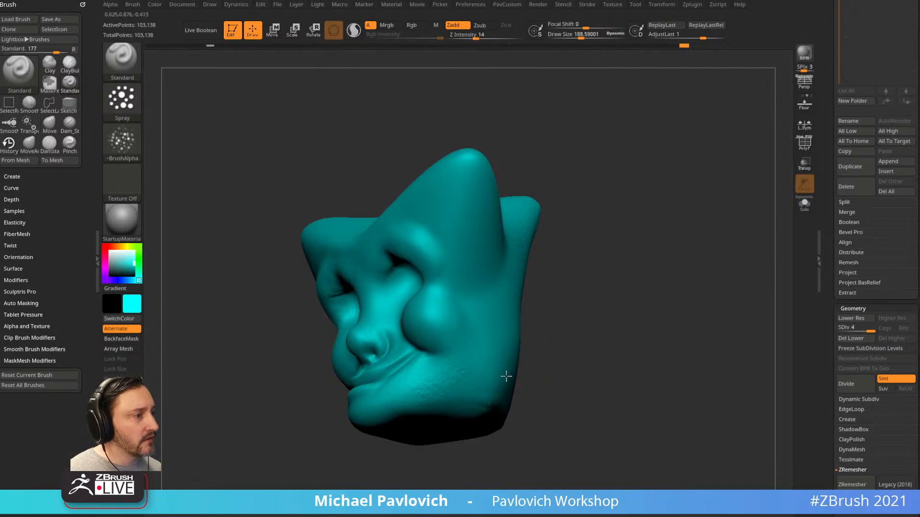
pyautogui.moveTo(592, 346); pyautogui.dragTo(420, 395)
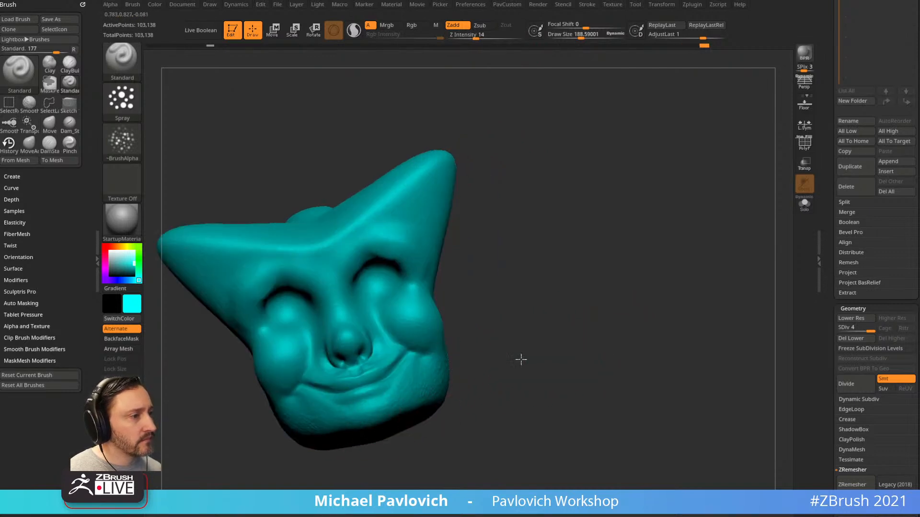
pyautogui.moveTo(532, 347); pyautogui.dragTo(392, 339)
pyautogui.moveTo(517, 311)
pyautogui.mouseDown()
pyautogui.moveTo(572, 309)
pyautogui.moveTo(532, 330)
pyautogui.moveTo(517, 300)
pyautogui.moveTo(621, 307)
pyautogui.mouseUp()
# Spray finer skin texture around the mouth and upper lip with a smaller Standard brush
pyautogui.press('s')
pyautogui.moveTo(424, 362); pyautogui.dragTo(419, 362)
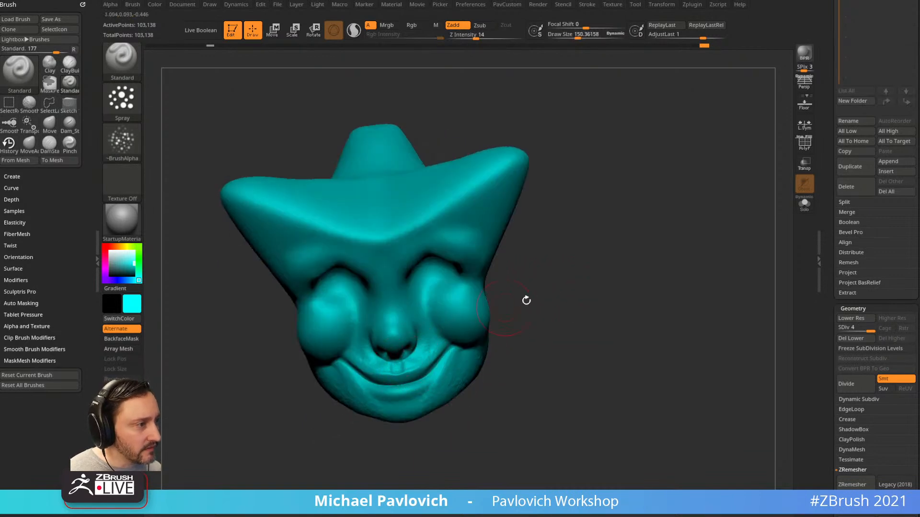
pyautogui.moveTo(565, 309); pyautogui.dragTo(518, 316)
pyautogui.moveTo(618, 311); pyautogui.dragTo(570, 314)
pyautogui.moveTo(655, 323)
pyautogui.mouseDown()
pyautogui.moveTo(670, 324)
pyautogui.moveTo(501, 297)
pyautogui.moveTo(631, 306)
pyautogui.moveTo(609, 321)
pyautogui.mouseUp()
pyautogui.press('s')
pyautogui.moveTo(632, 326)
pyautogui.keyDown('alt'); pyautogui.mouseDown()
pyautogui.moveTo(616, 314)
pyautogui.moveTo(603, 326)
pyautogui.moveTo(624, 259)
pyautogui.mouseUp(); pyautogui.keyUp('alt')
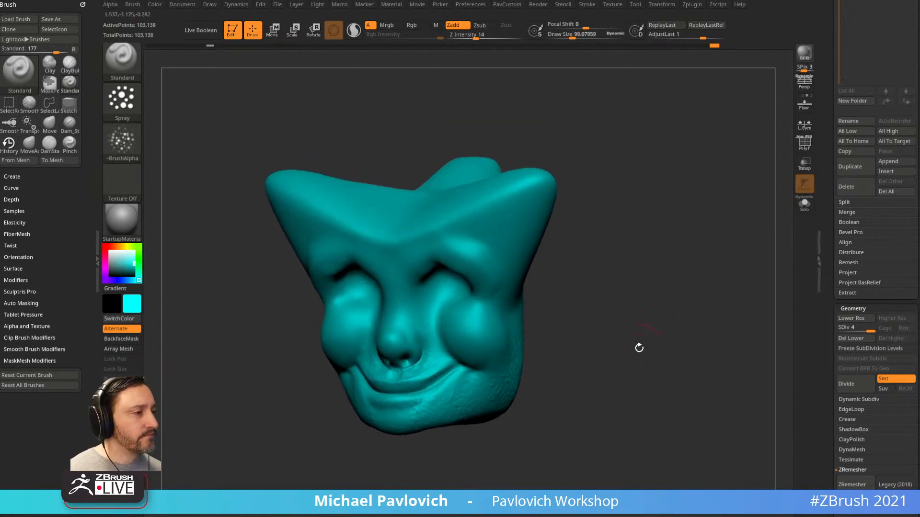
pyautogui.moveTo(649, 331); pyautogui.dragTo(660, 315)
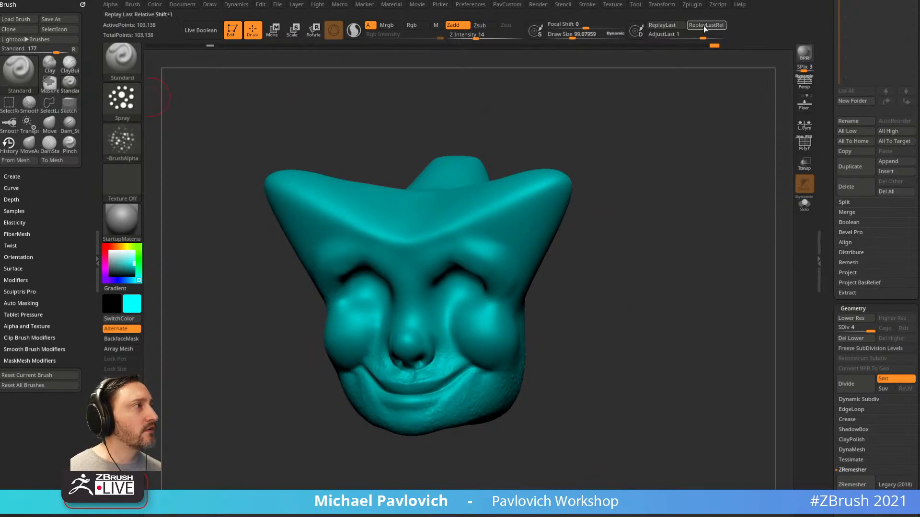
# Dock the Zplugin palette and pre-process the current head in Decimation Master
pyautogui.click(693, 6)
pyautogui.moveTo(686, 17); pyautogui.dragTo(41, 17)
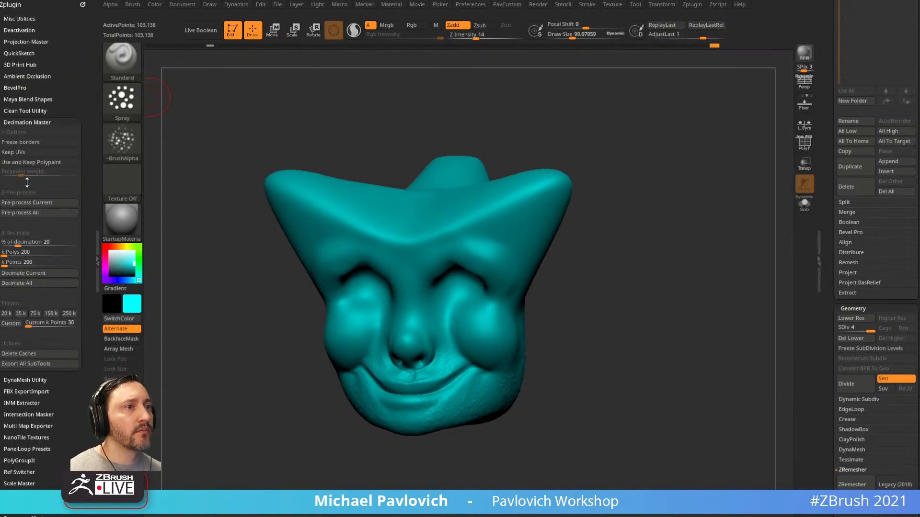
pyautogui.keyDown('shift'); pyautogui.click(30, 122); pyautogui.keyUp('shift')
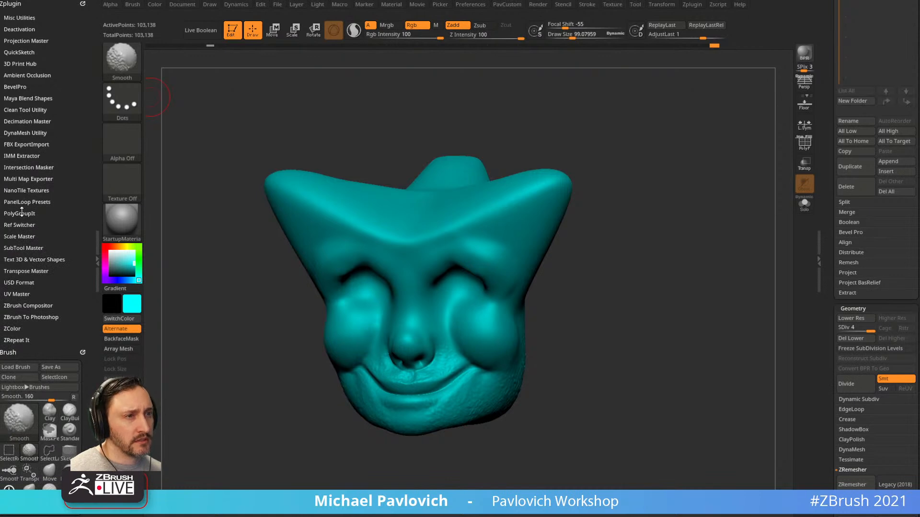
pyautogui.click(25, 121)
pyautogui.click(41, 202)
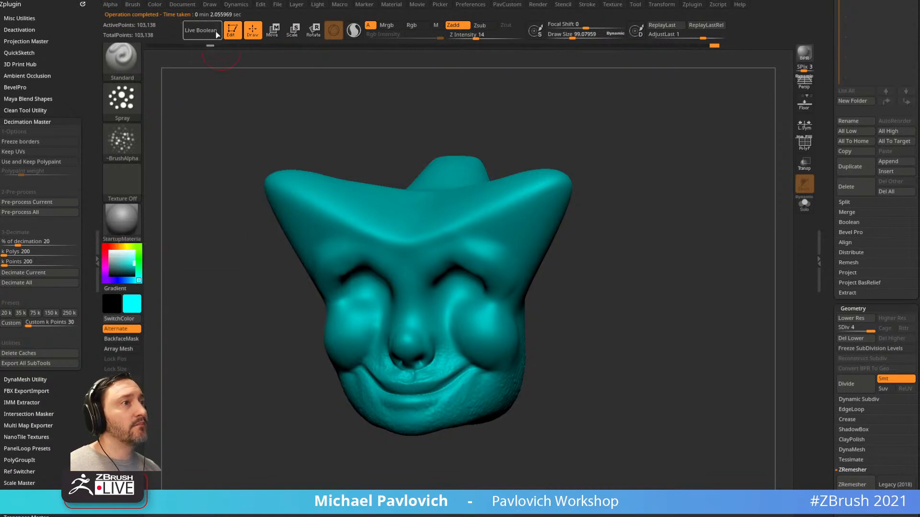
pyautogui.press('ctrl')
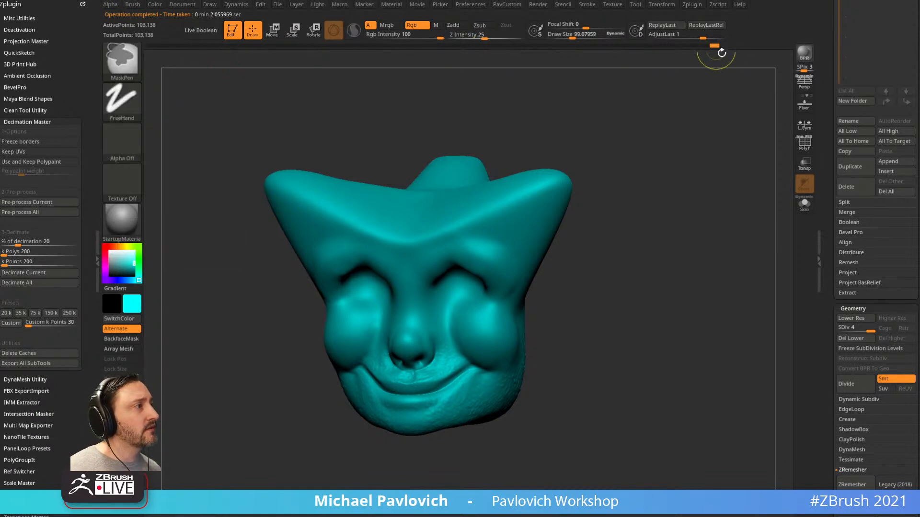
# Set the decimation target to 50 k polys and decimate the head
pyautogui.moveTo(662, 294); pyautogui.dragTo(674, 265)
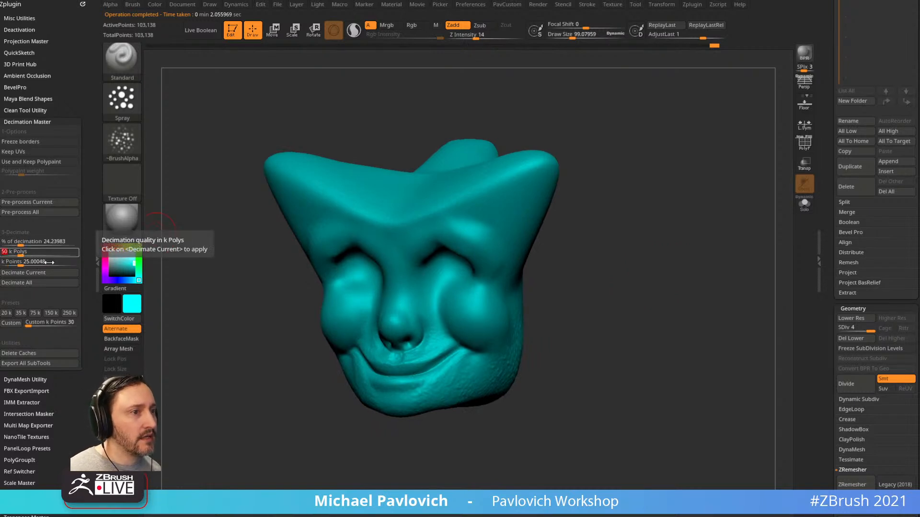
pyautogui.click(24, 273)
pyautogui.keyDown('alt'); pyautogui.moveTo(607, 268); pyautogui.dragTo(718, 322); pyautogui.keyUp('alt')
# Raise the decimation target to 150 k polys and decimate the head again
pyautogui.click(31, 252)
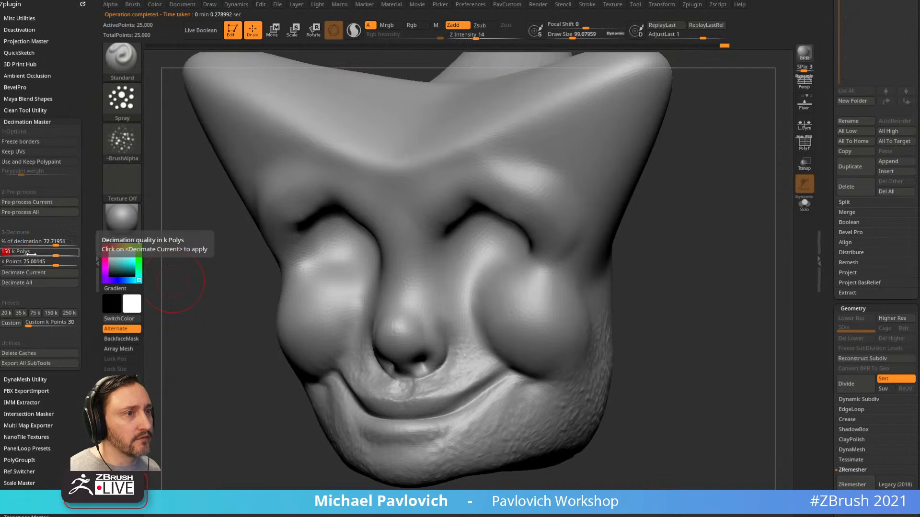
pyautogui.write('150')
pyautogui.press('Return')
pyautogui.click(24, 273)
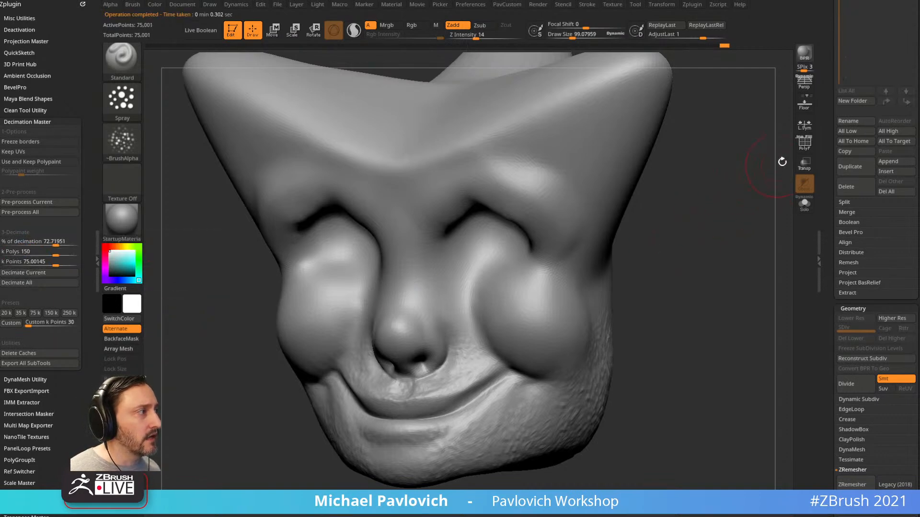
# Examine the decimated head's wireframe from the side and back, comparing triangle density between smooth and detailed areas
pyautogui.click(803, 149)
pyautogui.moveTo(711, 187); pyautogui.dragTo(666, 223)
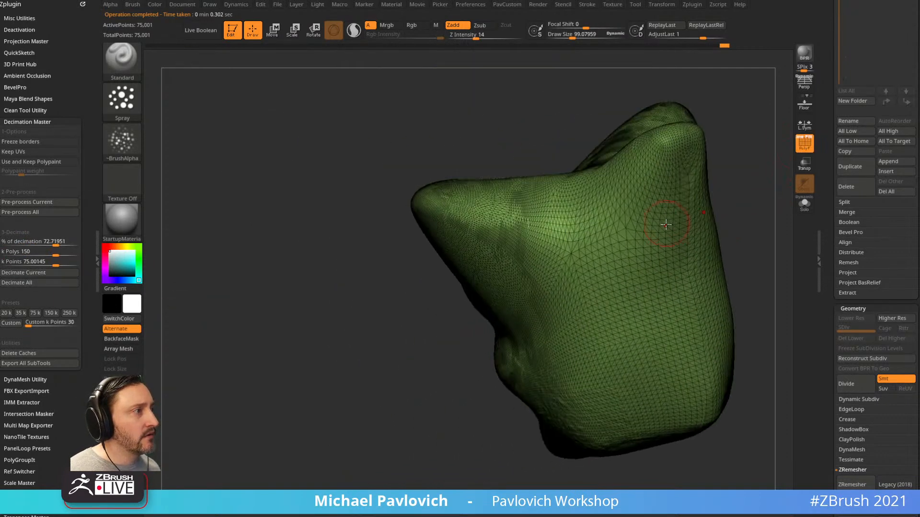
pyautogui.moveTo(727, 170); pyautogui.dragTo(682, 170)
pyautogui.moveTo(734, 274); pyautogui.dragTo(609, 167)
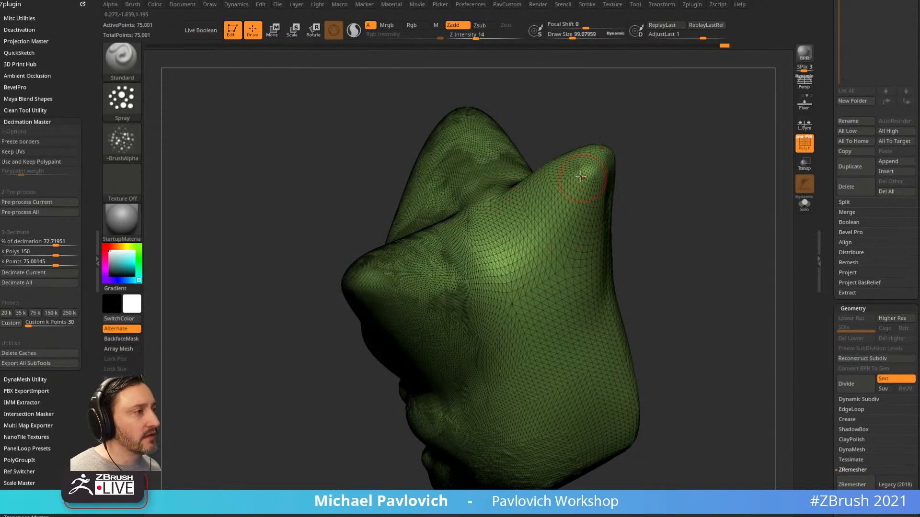
pyautogui.moveTo(703, 236)
pyautogui.mouseDown()
pyautogui.moveTo(728, 208)
pyautogui.moveTo(695, 255)
pyautogui.moveTo(713, 208)
pyautogui.moveTo(793, 168)
pyautogui.moveTo(740, 182)
pyautogui.moveTo(741, 235)
pyautogui.moveTo(728, 235)
pyautogui.moveTo(708, 295)
pyautogui.mouseUp()
pyautogui.click(804, 146)
# Try to carve a crease outward from the outer eye corner with the DamStandard brush on the decimated mesh
pyautogui.moveTo(696, 261)
pyautogui.mouseDown()
pyautogui.moveTo(682, 263)
pyautogui.moveTo(684, 276)
pyautogui.mouseUp()
pyautogui.press('b')
pyautogui.press('d')
pyautogui.press('s')
pyautogui.press('s')
pyautogui.moveTo(485, 214)
pyautogui.mouseDown()
pyautogui.moveTo(504, 228)
pyautogui.moveTo(551, 223)
pyautogui.moveTo(527, 250)
pyautogui.moveTo(538, 258)
pyautogui.mouseUp()
pyautogui.moveTo(676, 235)
pyautogui.mouseDown()
pyautogui.moveTo(630, 232)
pyautogui.moveTo(669, 231)
pyautogui.mouseUp()
pyautogui.hotkey('ctrl', 'z')
pyautogui.hotkey('ctrl', 'z')
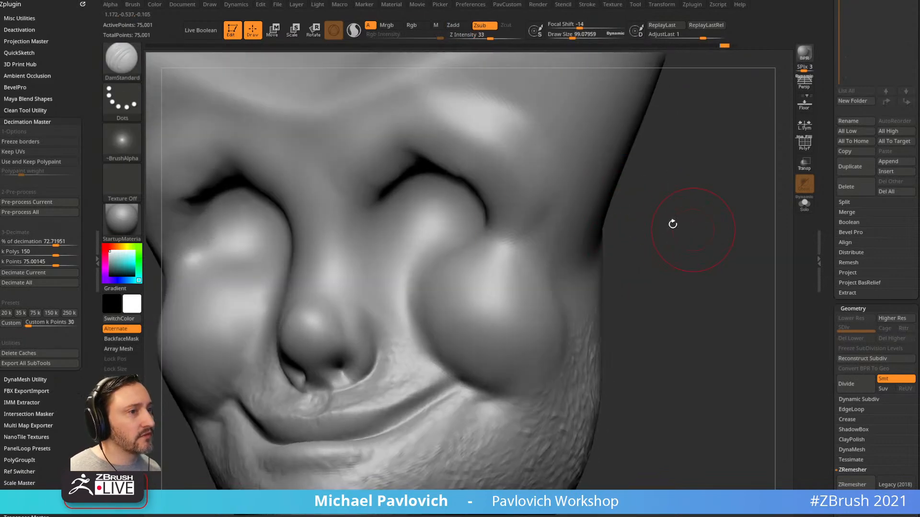
# Return the decimation target to 50 k polys and re-decimate the head
pyautogui.click(40, 254)
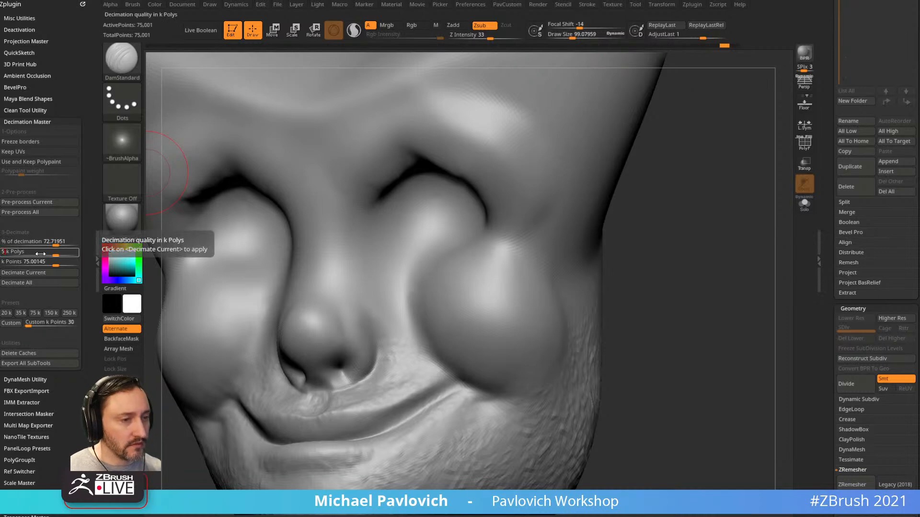
pyautogui.write('50')
pyautogui.press('Return')
pyautogui.click(24, 273)
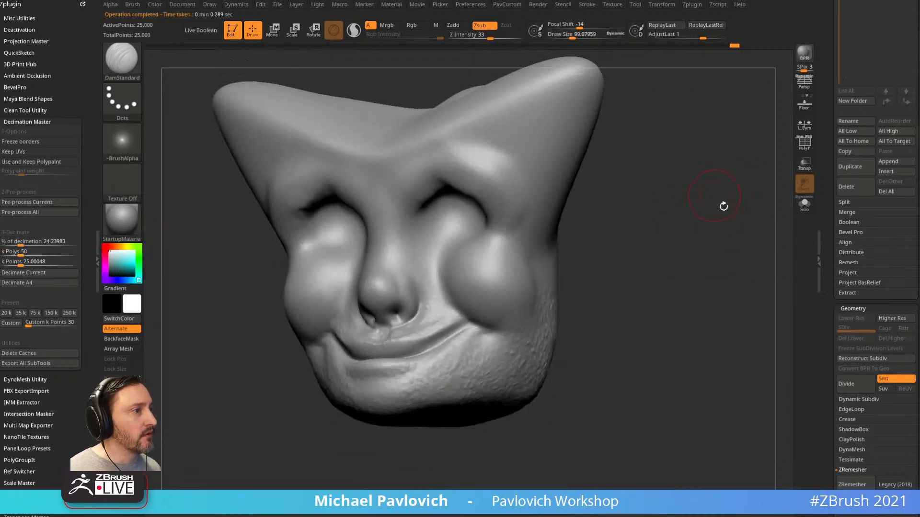
pyautogui.moveTo(723, 207); pyautogui.dragTo(729, 217)
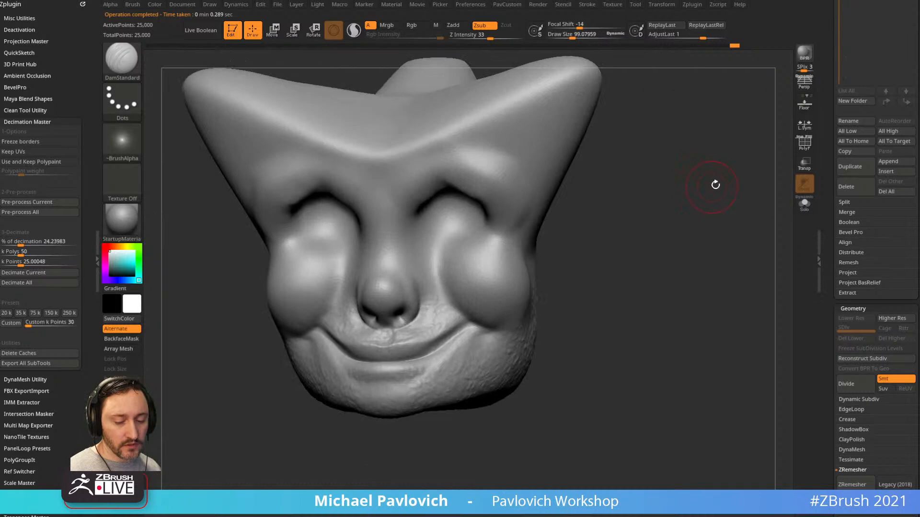
# Try to carve the outer eye corner crease on the 50 k mesh, with the stroke undone
pyautogui.keyDown('alt'); pyautogui.moveTo(715, 185); pyautogui.dragTo(716, 206); pyautogui.keyUp('alt')
pyautogui.moveTo(467, 209)
pyautogui.mouseDown()
pyautogui.moveTo(503, 231)
pyautogui.moveTo(548, 238)
pyautogui.mouseUp()
pyautogui.moveTo(639, 207); pyautogui.dragTo(601, 172)
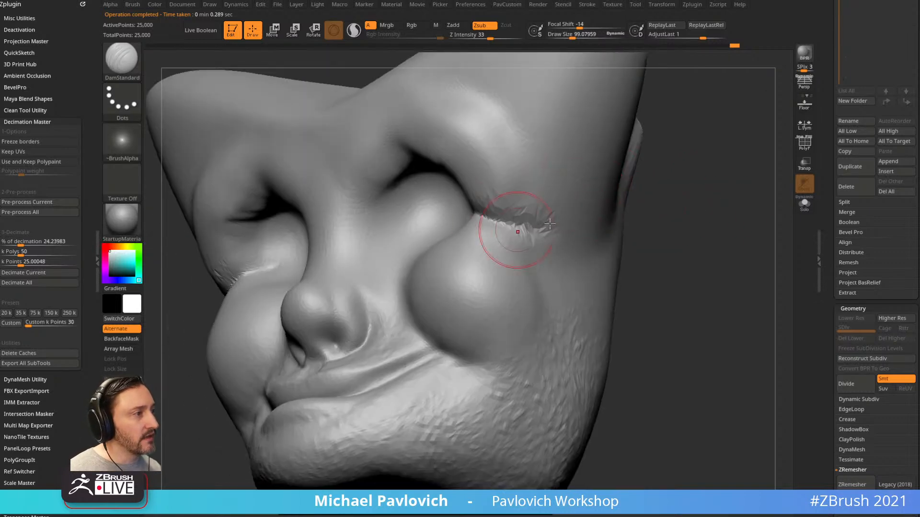
pyautogui.moveTo(675, 242); pyautogui.dragTo(721, 230)
pyautogui.hotkey('ctrl', 'z')
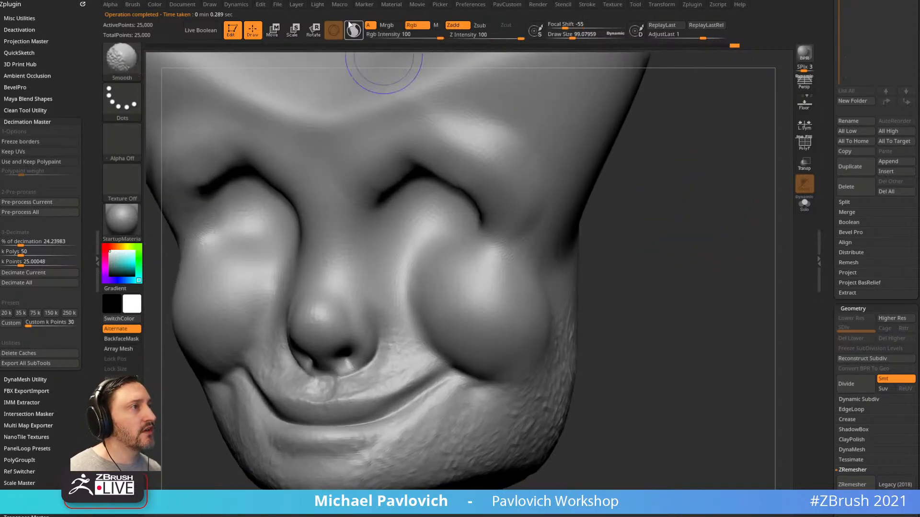
# Using Sculptris Pro with the wireframe displayed, smooth beside the outer eye corners to tessellate the mesh more densely
pyautogui.click(805, 143)
pyautogui.keyDown('shift'); pyautogui.moveTo(482, 225); pyautogui.dragTo(525, 231); pyautogui.keyUp('shift')
pyautogui.moveTo(565, 234); pyautogui.dragTo(541, 232, button='right')
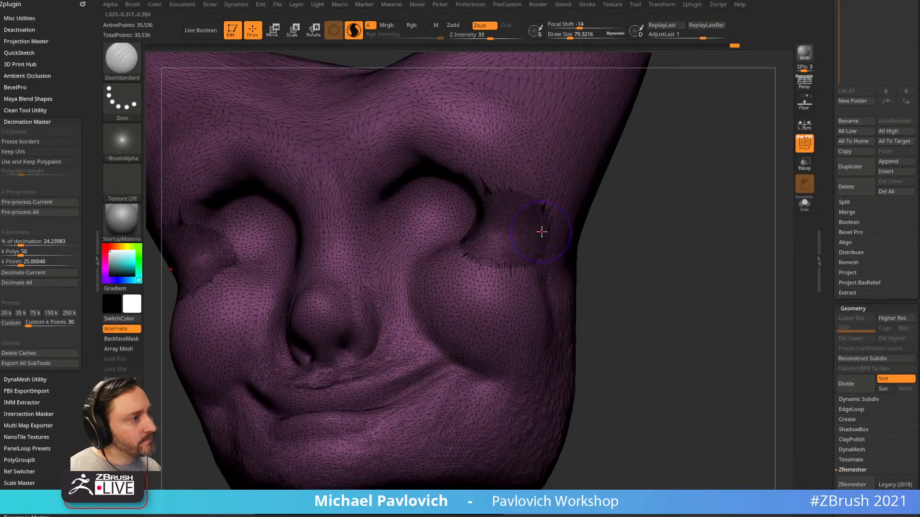
pyautogui.moveTo(480, 224)
pyautogui.keyDown('shift'); pyautogui.mouseDown()
pyautogui.moveTo(528, 258)
pyautogui.moveTo(546, 244)
pyautogui.mouseUp(); pyautogui.keyUp('shift')
pyautogui.moveTo(621, 227); pyautogui.dragTo(595, 228)
pyautogui.keyDown('shift'); pyautogui.moveTo(499, 206); pyautogui.dragTo(586, 246); pyautogui.keyUp('shift')
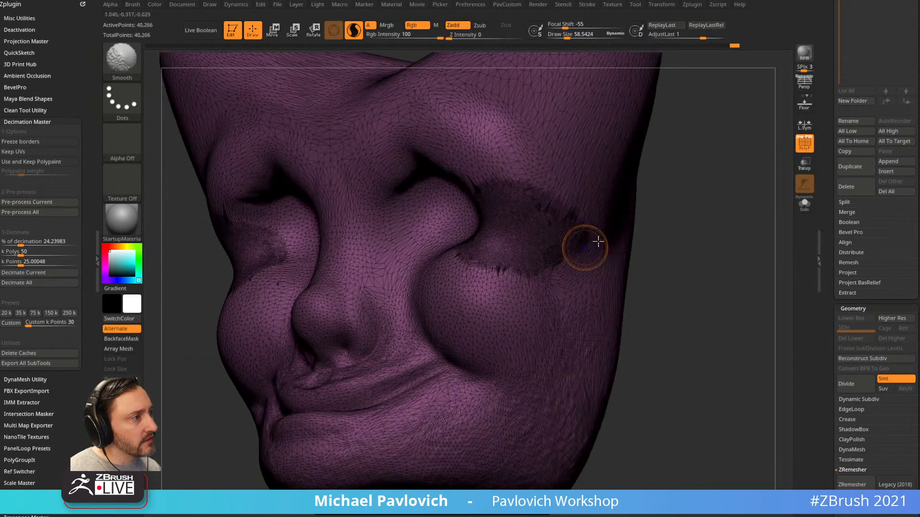
pyautogui.moveTo(586, 247); pyautogui.dragTo(533, 243, button='right')
pyautogui.keyDown('shift'); pyautogui.moveTo(533, 243); pyautogui.dragTo(472, 255); pyautogui.keyUp('shift')
pyautogui.moveTo(631, 232); pyautogui.dragTo(698, 251)
pyautogui.click(806, 145)
# Carve crow's-foot creases outward from the outer eye corners with a small DamStandard brush in Sculptris Pro mode
pyautogui.moveTo(701, 185); pyautogui.dragTo(730, 217)
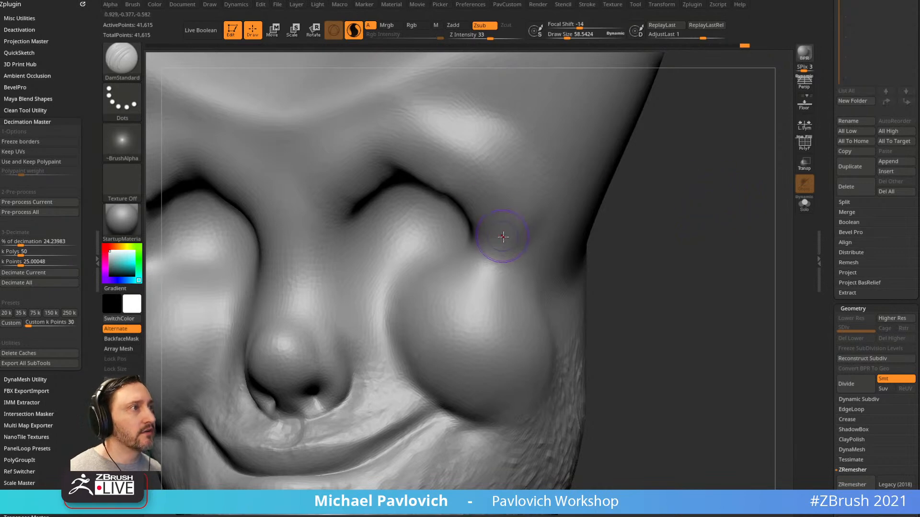
pyautogui.moveTo(477, 243); pyautogui.dragTo(581, 238)
pyautogui.moveTo(472, 244); pyautogui.dragTo(541, 268)
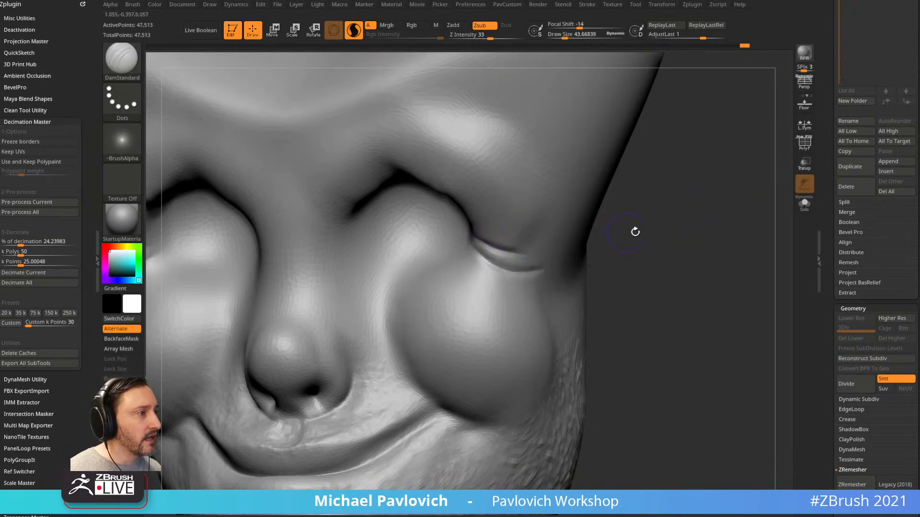
pyautogui.moveTo(622, 232); pyautogui.dragTo(595, 239)
pyautogui.moveTo(478, 255); pyautogui.dragTo(532, 259)
pyautogui.moveTo(622, 214); pyautogui.dragTo(684, 211)
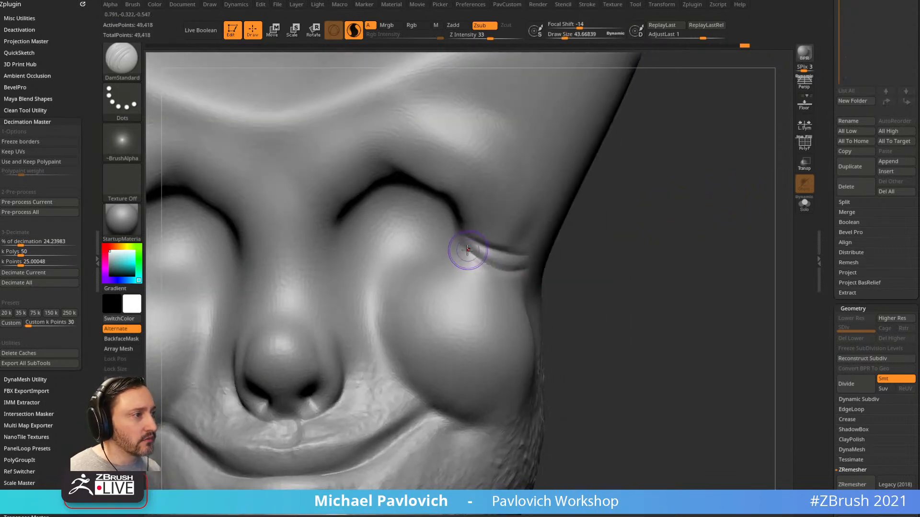
pyautogui.moveTo(442, 242); pyautogui.dragTo(476, 252)
pyautogui.moveTo(652, 234)
pyautogui.mouseDown()
pyautogui.moveTo(672, 226)
pyautogui.moveTo(652, 220)
pyautogui.mouseUp()
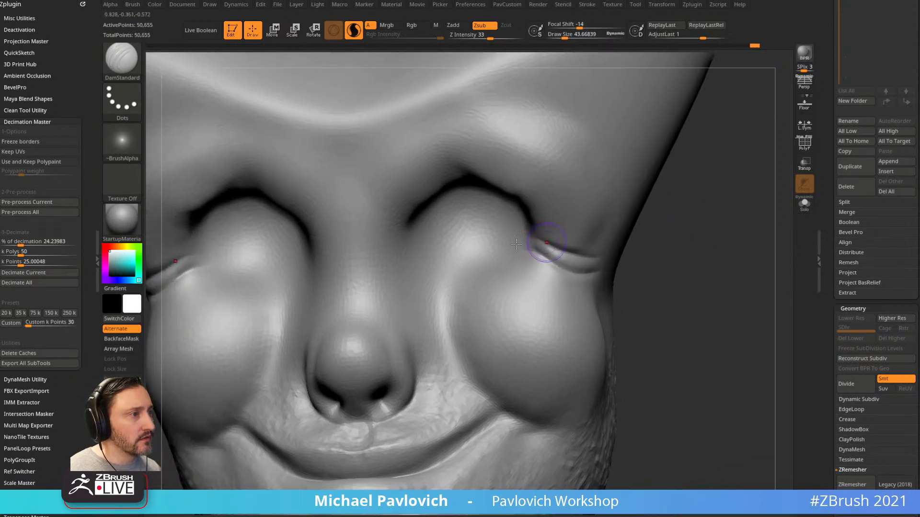
pyautogui.press('shift')
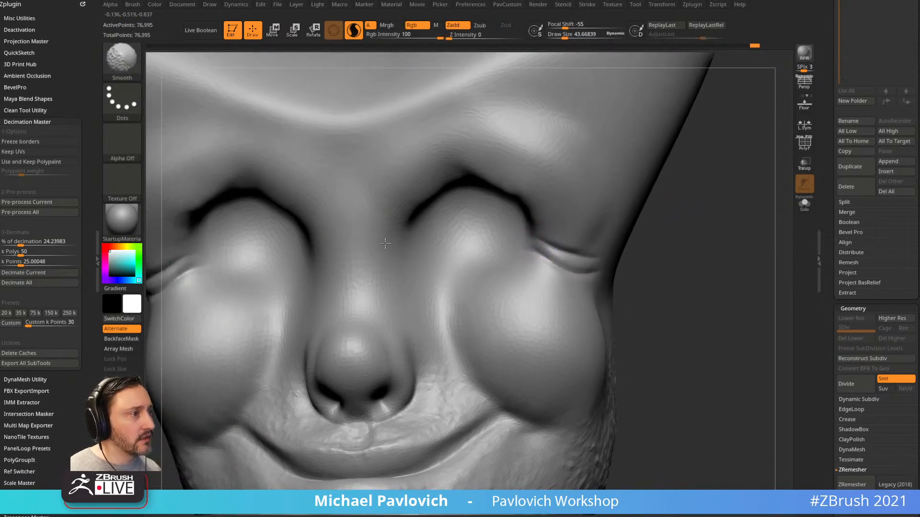
# Carve short creases at the inner eye corners beside the nose bridge, and switch to the ClayBuildup brush
pyautogui.moveTo(415, 230)
pyautogui.mouseDown()
pyautogui.moveTo(370, 229)
pyautogui.moveTo(393, 253)
pyautogui.mouseUp()
pyautogui.keyDown('alt'); pyautogui.moveTo(682, 237); pyautogui.dragTo(690, 225); pyautogui.keyUp('alt')
pyautogui.press('b')
pyautogui.press('c')
pyautogui.press('b')
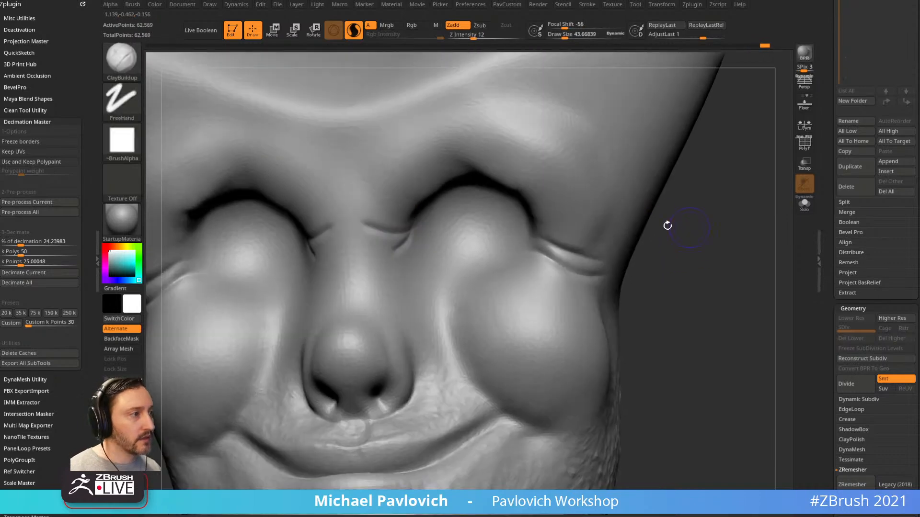
# Try ClayBuildup strokes above the outer eye corners in Sculptris Pro mode with the wireframe shown, undoing them
pyautogui.click(797, 151)
pyautogui.moveTo(549, 208)
pyautogui.mouseDown()
pyautogui.moveTo(544, 199)
pyautogui.moveTo(580, 189)
pyautogui.moveTo(645, 218)
pyautogui.mouseUp()
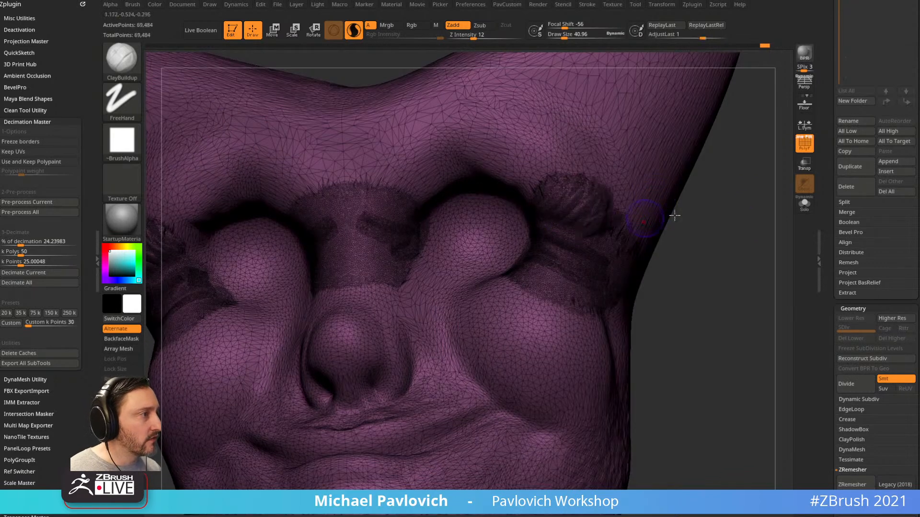
pyautogui.hotkey('ctrl', 'z')
pyautogui.click(804, 143)
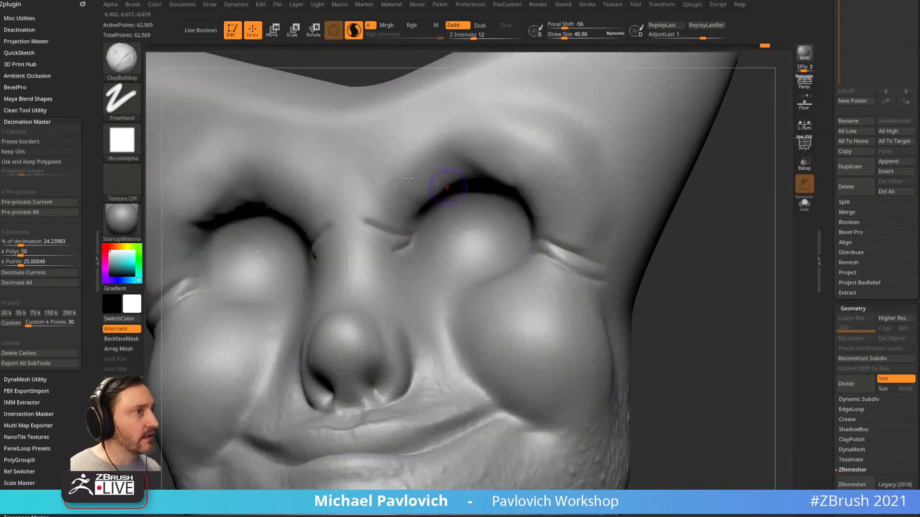
# Turn off Sculptris Pro and build up skin folds along the inner and outer eye corner creases with ClayBuildup at draw size about 31
pyautogui.click(354, 28)
pyautogui.press('s')
pyautogui.moveTo(410, 238)
pyautogui.mouseDown()
pyautogui.moveTo(399, 229)
pyautogui.moveTo(383, 246)
pyautogui.mouseUp()
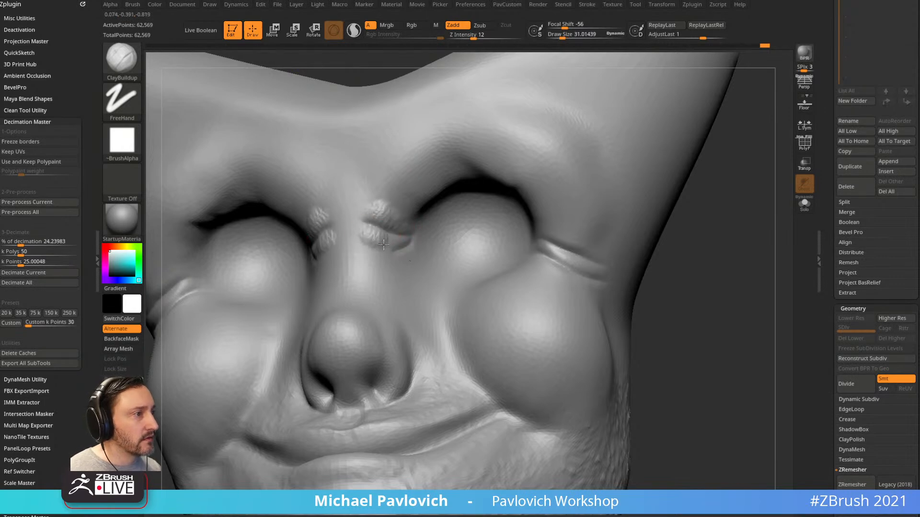
pyautogui.moveTo(535, 225); pyautogui.dragTo(544, 254, button='right')
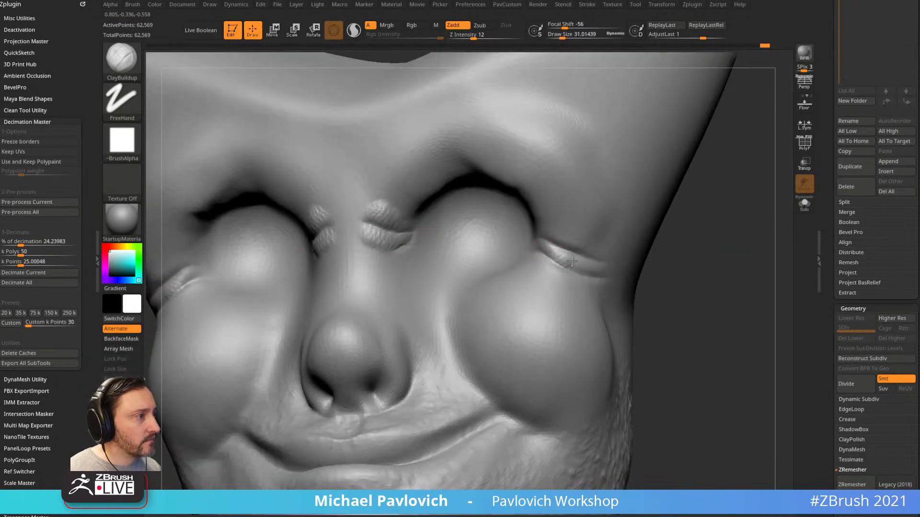
# Smooth the built-up folds around the outer and inner eye corners to blend them into the face
pyautogui.press('shift')
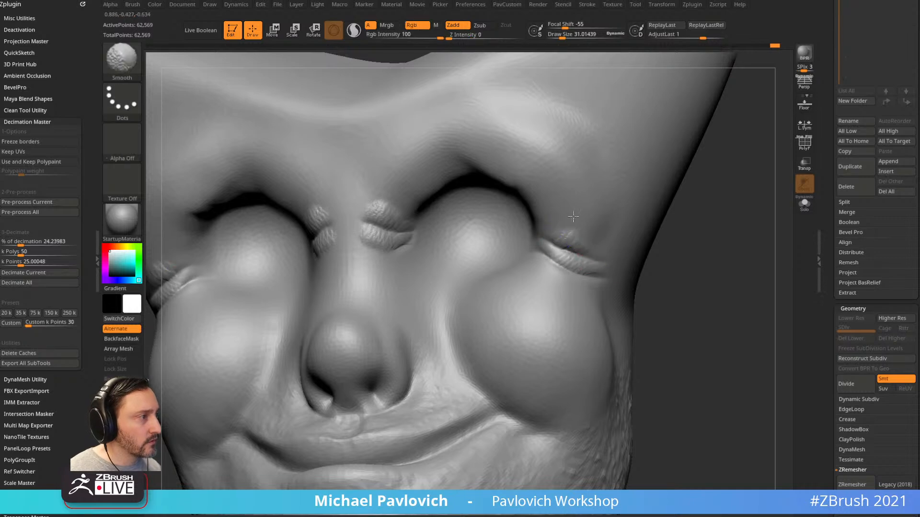
pyautogui.keyDown('shift'); pyautogui.moveTo(560, 267); pyautogui.dragTo(569, 246); pyautogui.keyUp('shift')
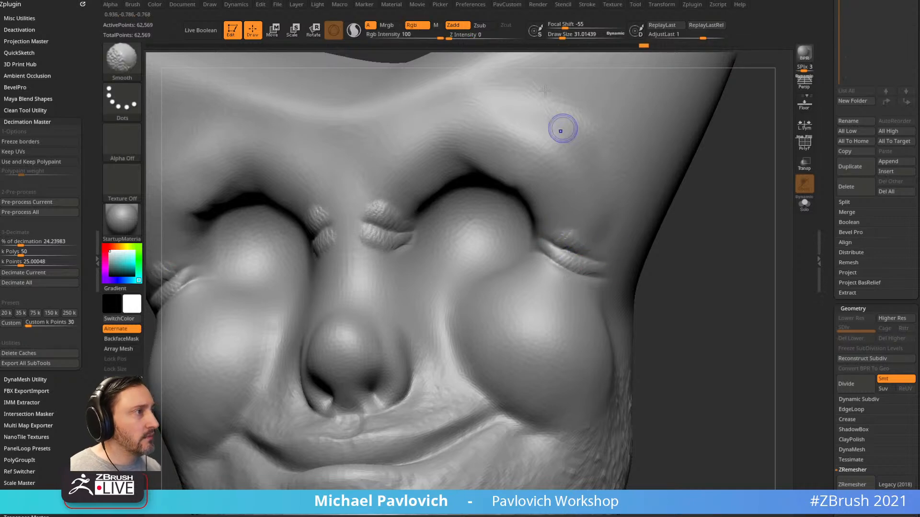
pyautogui.moveTo(510, 37)
pyautogui.keyDown('shift'); pyautogui.mouseDown()
pyautogui.moveTo(492, 36)
pyautogui.moveTo(508, 34)
pyautogui.mouseUp(); pyautogui.keyUp('shift')
pyautogui.moveTo(555, 262)
pyautogui.keyDown('shift'); pyautogui.mouseDown()
pyautogui.moveTo(568, 242)
pyautogui.moveTo(596, 251)
pyautogui.moveTo(603, 243)
pyautogui.mouseUp(); pyautogui.keyUp('shift')
pyautogui.keyDown('shift'); pyautogui.moveTo(381, 203); pyautogui.dragTo(365, 242); pyautogui.keyUp('shift')
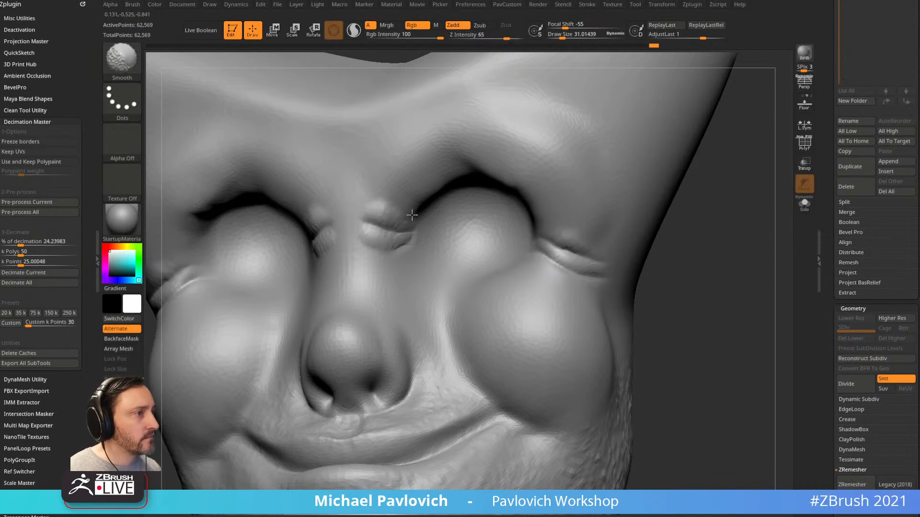
pyautogui.moveTo(718, 240)
pyautogui.keyDown('shift'); pyautogui.mouseDown()
pyautogui.moveTo(753, 277)
pyautogui.moveTo(735, 257)
pyautogui.moveTo(724, 293)
pyautogui.moveTo(567, 345)
pyautogui.mouseUp(); pyautogui.keyUp('shift')
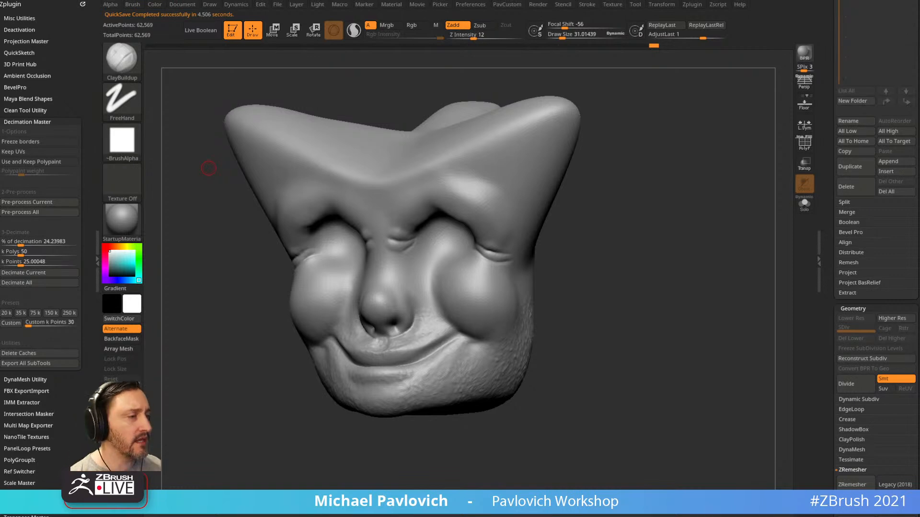
# Remesh the head with DynaMesh at resolution 176
pyautogui.press('3')
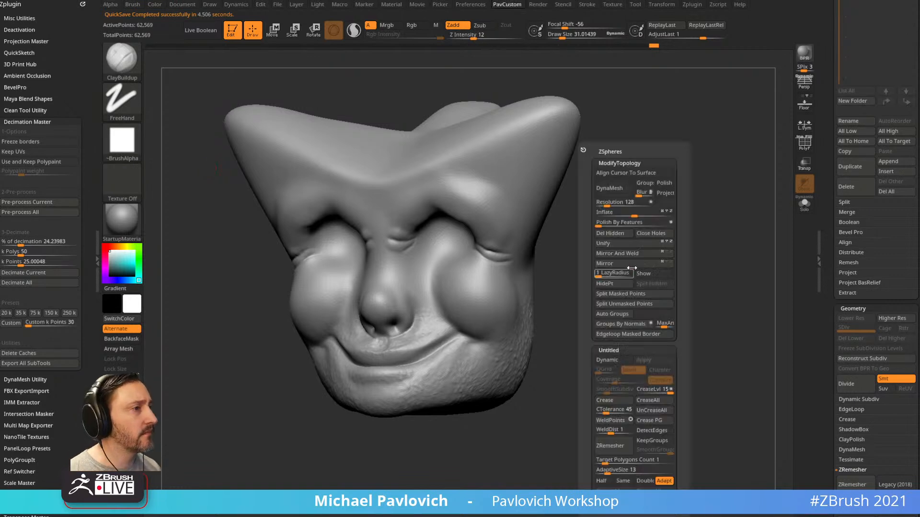
pyautogui.click(619, 203)
pyautogui.write('200')
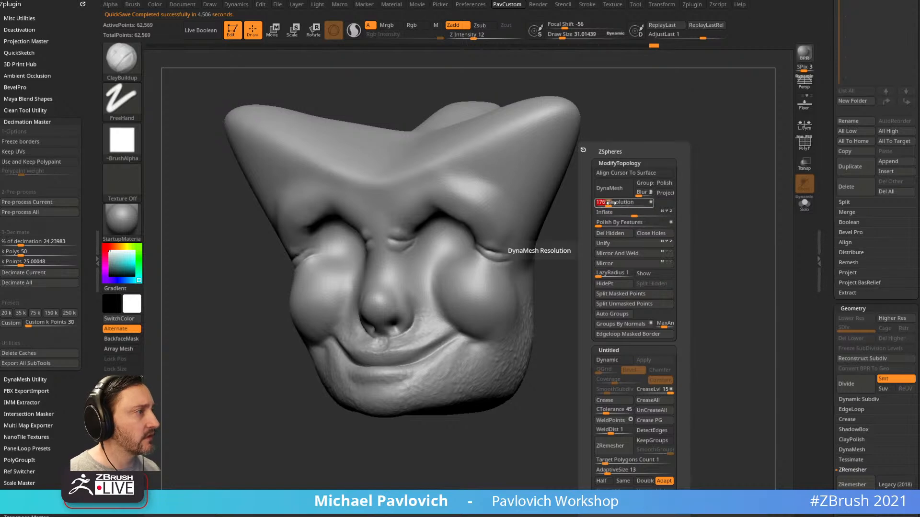
pyautogui.press('Return')
pyautogui.click(609, 192)
pyautogui.press('f')
# Set up the Standard brush with the Dots stroke and no alpha
pyautogui.press('s')
pyautogui.moveTo(614, 258); pyautogui.dragTo(612, 258)
pyautogui.press('1')
pyautogui.moveTo(498, 269); pyautogui.dragTo(506, 323)
pyautogui.click(122, 142)
pyautogui.click(232, 150)
pyautogui.click(122, 100)
pyautogui.click(175, 111)
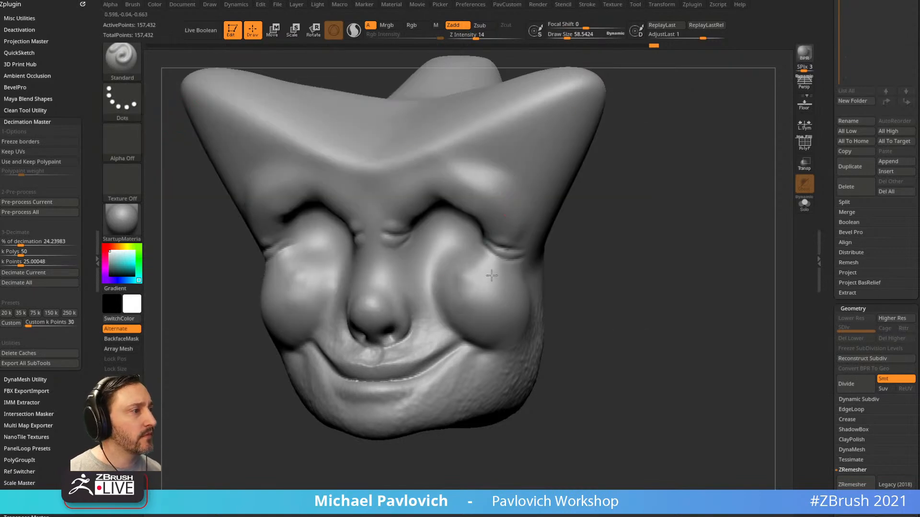
# Try a raised Standard stroke down the cheek with Z Intensity 39 and draw size about 38, undoing it
pyautogui.click(493, 37)
pyautogui.press('[')
pyautogui.press('[')
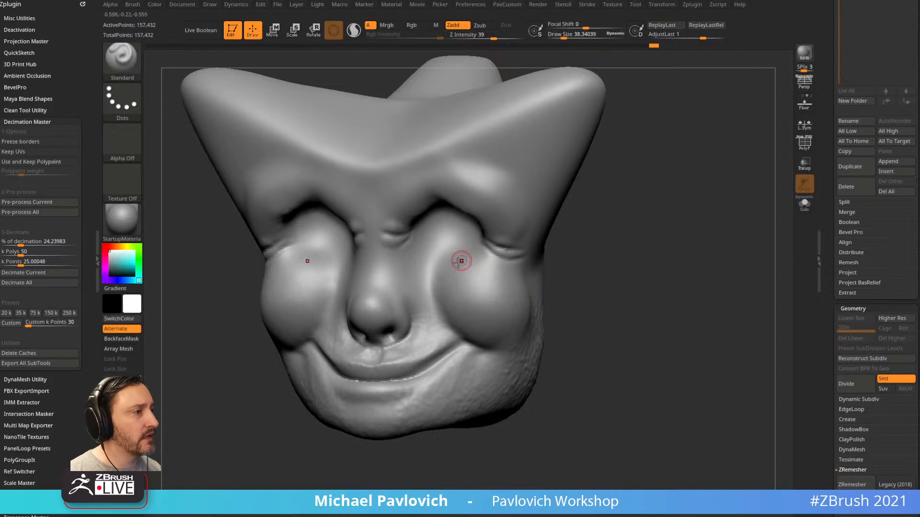
pyautogui.moveTo(460, 262); pyautogui.dragTo(518, 301)
pyautogui.hotkey('ctrl', 'z')
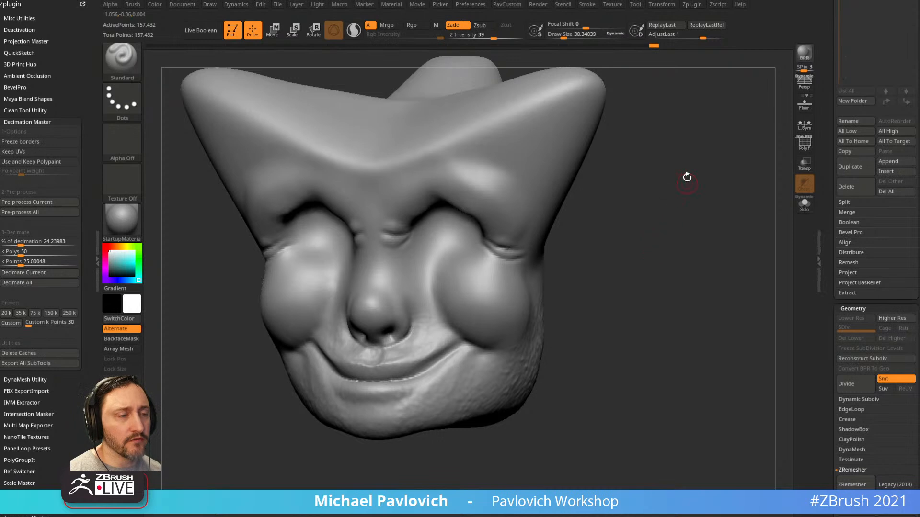
# Try stamping the star-shaped Alpha 10 on the cheeks with the DragDot stroke at Focal Shift 0, undoing the stamp
pyautogui.click(129, 97)
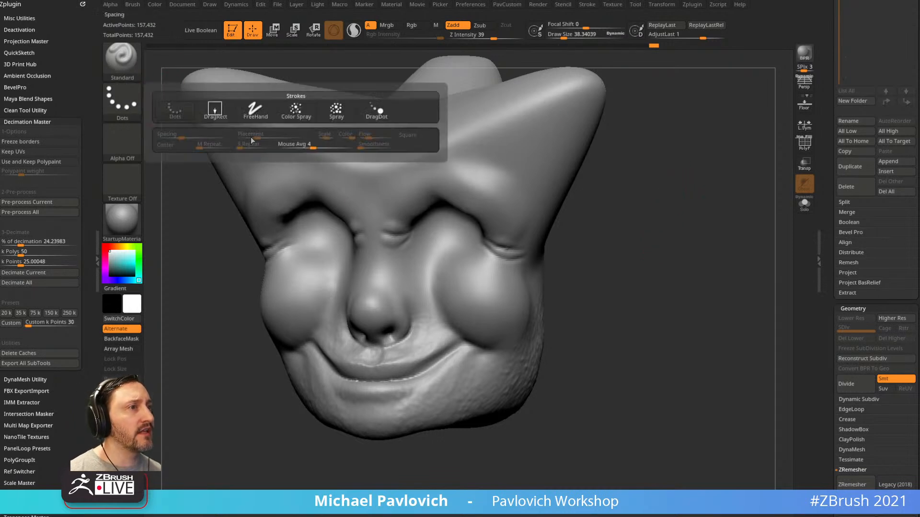
pyautogui.click(376, 109)
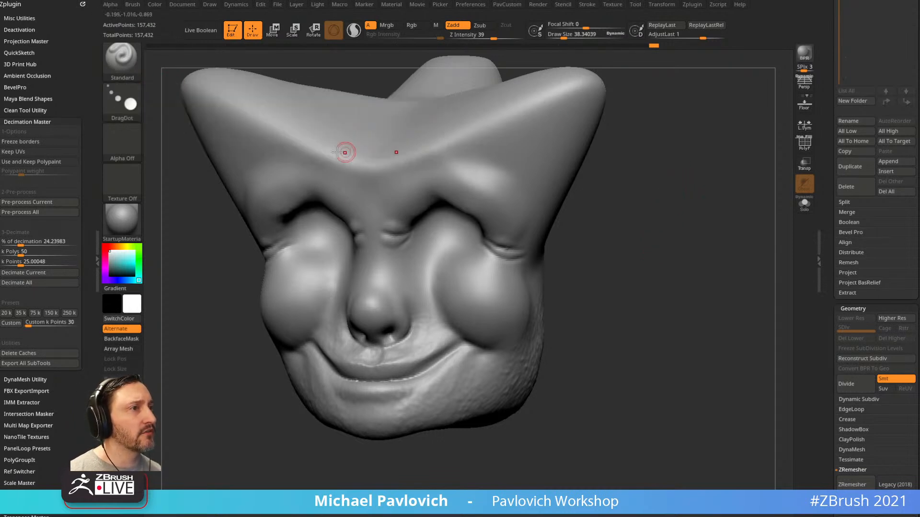
pyautogui.click(122, 144)
pyautogui.click(578, 184)
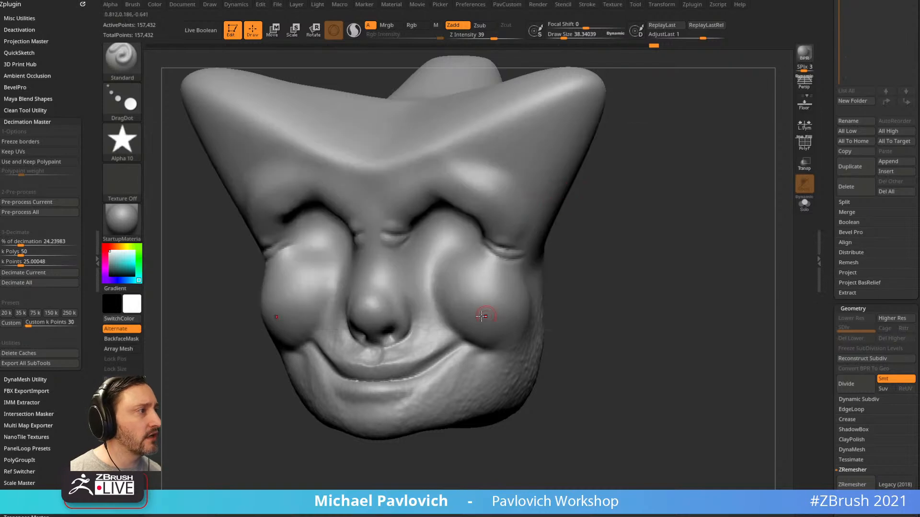
pyautogui.moveTo(477, 294)
pyautogui.mouseDown()
pyautogui.moveTo(491, 285)
pyautogui.moveTo(473, 305)
pyautogui.mouseUp()
pyautogui.keyDown('alt'); pyautogui.moveTo(622, 292); pyautogui.dragTo(541, 275); pyautogui.keyUp('alt')
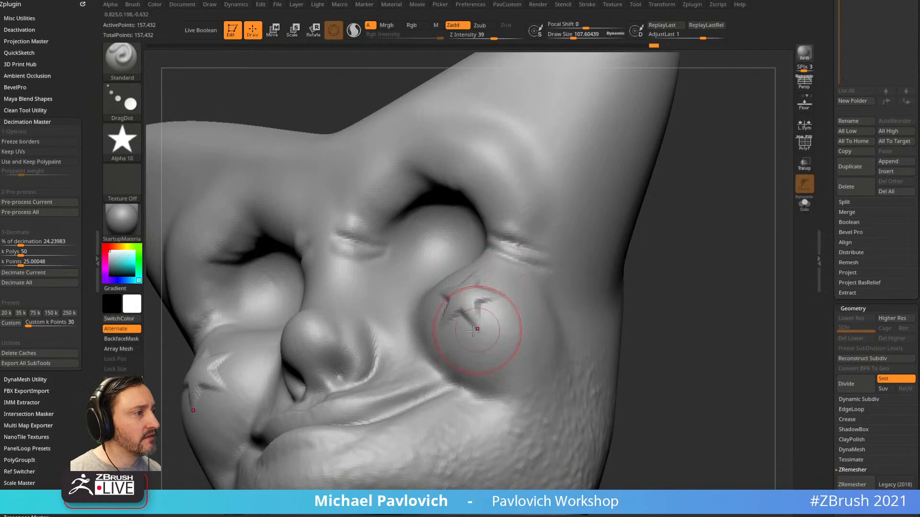
pyautogui.moveTo(655, 311)
pyautogui.keyDown('alt'); pyautogui.mouseDown()
pyautogui.moveTo(661, 298)
pyautogui.moveTo(644, 275)
pyautogui.mouseUp(); pyautogui.keyUp('alt')
pyautogui.hotkey('ctrl', 'z')
# Set Focal Shift to -100 and stamp the star on the cheeks again, undoing the stamp
pyautogui.moveTo(581, 26); pyautogui.dragTo(547, 26)
pyautogui.moveTo(467, 304); pyautogui.dragTo(468, 303)
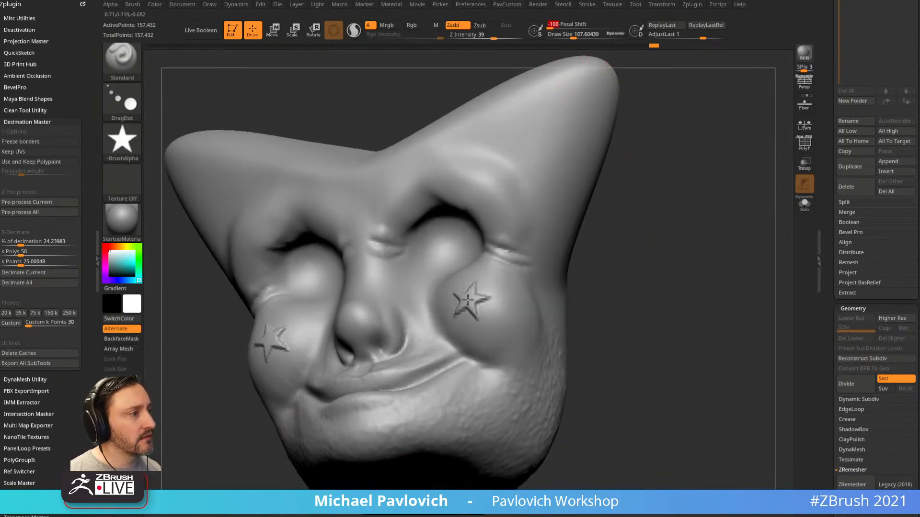
pyautogui.moveTo(468, 302); pyautogui.dragTo(532, 273, button='right')
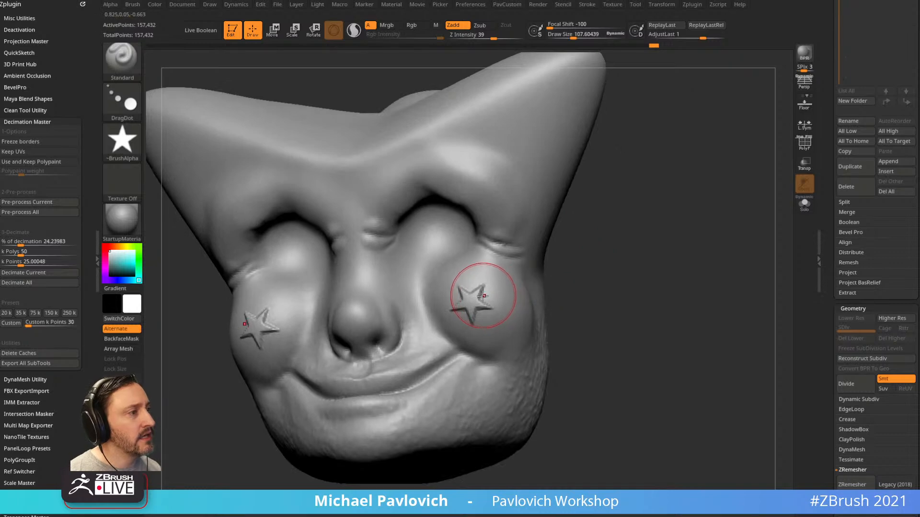
pyautogui.hotkey('ctrl', 'z')
# Try a cheek stroke using Alpha 01 and the Dots stroke with draw size about 55, undoing it
pyautogui.press('[')
pyautogui.click(122, 142)
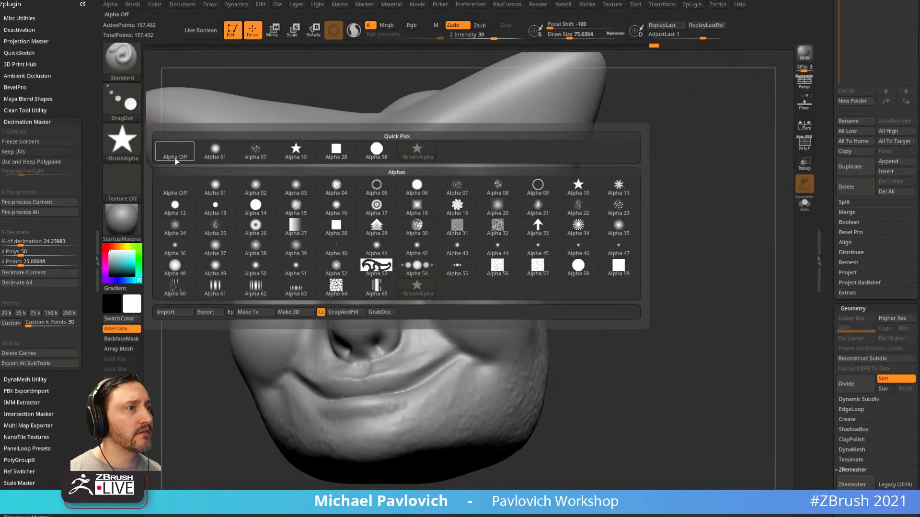
pyautogui.click(215, 151)
pyautogui.click(122, 101)
pyautogui.click(168, 109)
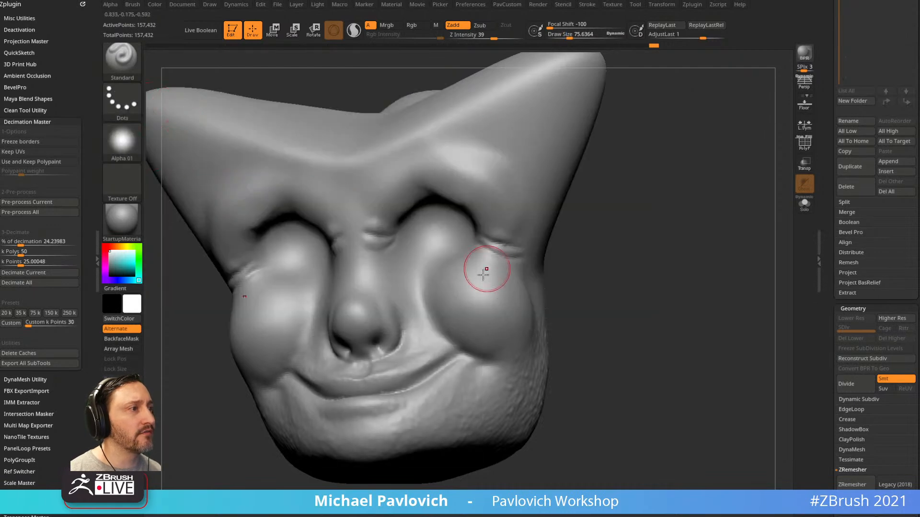
pyautogui.press('[')
pyautogui.moveTo(459, 274); pyautogui.dragTo(486, 315)
pyautogui.hotkey('ctrl', 'z')
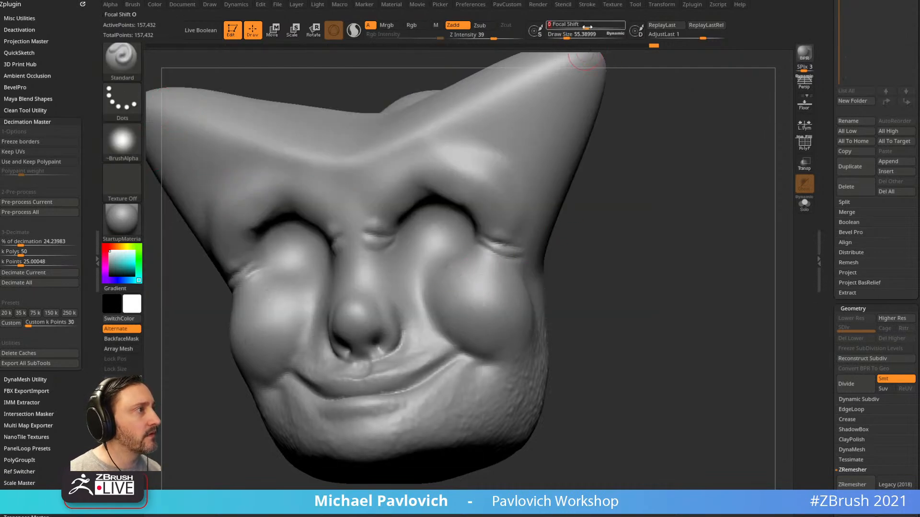
# Draw an S-shaped raised curve on the cheeks with no alpha and Focal Shift 0
pyautogui.moveTo(610, 289); pyautogui.dragTo(633, 296)
pyautogui.click(122, 138)
pyautogui.click(175, 150)
pyautogui.moveTo(443, 277)
pyautogui.mouseDown()
pyautogui.moveTo(474, 288)
pyautogui.moveTo(503, 319)
pyautogui.mouseUp()
pyautogui.keyDown('shift'); pyautogui.moveTo(479, 283); pyautogui.dragTo(441, 273); pyautogui.keyUp('shift')
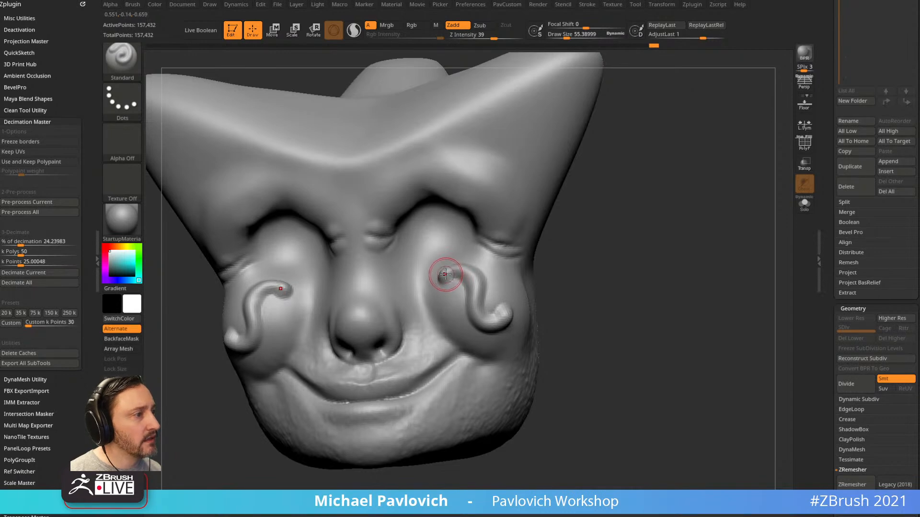
# Try a broad stroke above the brow with draw size about 212 and a raised Focal Shift, undoing it
pyautogui.press('s')
pyautogui.moveTo(446, 274); pyautogui.dragTo(460, 271)
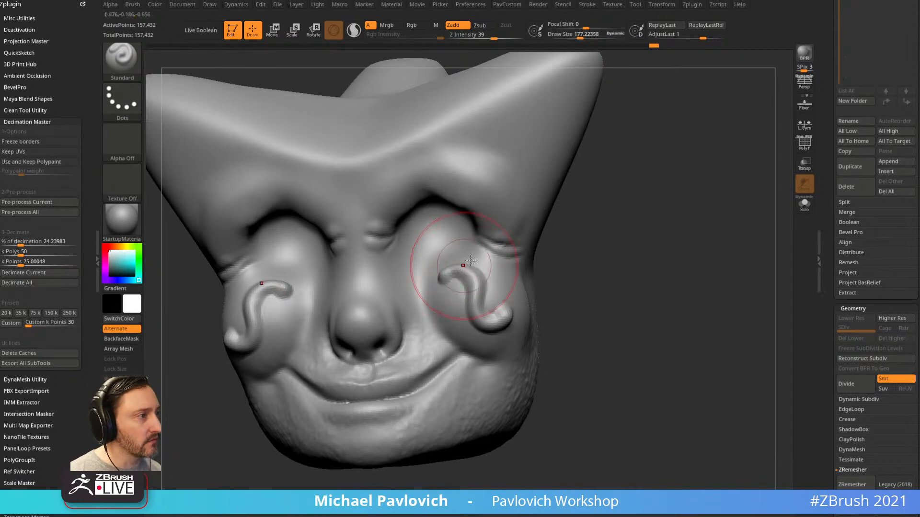
pyautogui.keyDown('alt'); pyautogui.moveTo(550, 162); pyautogui.dragTo(530, 220, button='right'); pyautogui.keyUp('alt')
pyautogui.press('s')
pyautogui.moveTo(483, 207); pyautogui.dragTo(487, 205)
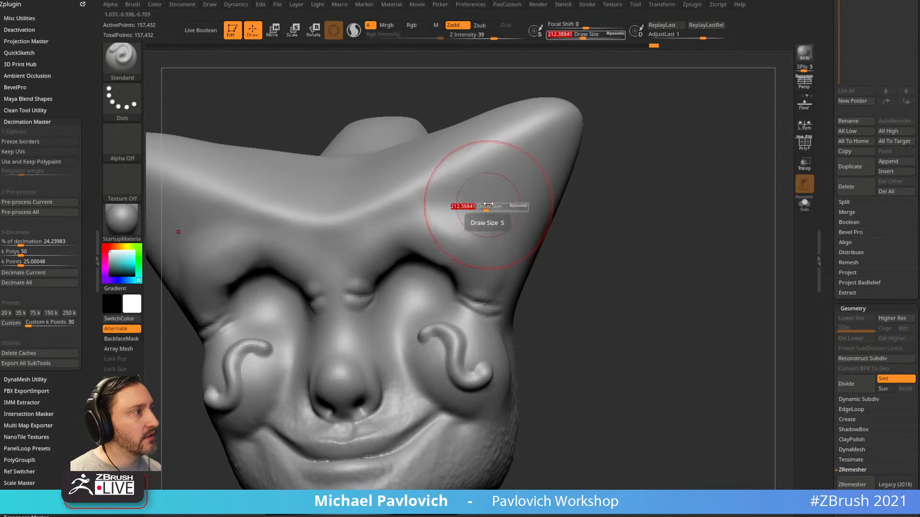
pyautogui.moveTo(585, 26)
pyautogui.mouseDown()
pyautogui.moveTo(550, 29)
pyautogui.moveTo(605, 33)
pyautogui.mouseUp()
pyautogui.moveTo(487, 192)
pyautogui.mouseDown()
pyautogui.moveTo(486, 212)
pyautogui.moveTo(467, 221)
pyautogui.mouseUp()
pyautogui.hotkey('ctrl', 'z')
# Try a stroke down the side of the forehead with a smaller draw size, undoing it
pyautogui.press('[')
pyautogui.press('[')
pyautogui.moveTo(487, 191)
pyautogui.mouseDown()
pyautogui.moveTo(500, 180)
pyautogui.moveTo(480, 211)
pyautogui.moveTo(499, 261)
pyautogui.mouseUp()
pyautogui.hotkey('ctrl', 'z')
# Set Focal Shift to -100 and try hard-edged strokes down the side of the forehead, undoing them
pyautogui.moveTo(574, 34); pyautogui.dragTo(579, 34)
pyautogui.moveTo(575, 25)
pyautogui.mouseDown()
pyautogui.moveTo(558, 25)
pyautogui.moveTo(580, 34)
pyautogui.moveTo(547, 24)
pyautogui.mouseUp()
pyautogui.moveTo(493, 189); pyautogui.dragTo(475, 225)
pyautogui.hotkey('ctrl', 'z')
pyautogui.moveTo(488, 183); pyautogui.dragTo(484, 246)
pyautogui.moveTo(515, 153)
pyautogui.mouseDown()
pyautogui.moveTo(519, 177)
pyautogui.moveTo(508, 205)
pyautogui.moveTo(456, 200)
pyautogui.moveTo(483, 246)
pyautogui.mouseUp()
pyautogui.hotkey('ctrl', 'z')
pyautogui.moveTo(573, 283); pyautogui.dragTo(585, 253)
pyautogui.hotkey('ctrl', 'z')
# Reduce the draw size to about 62 and switch to the DragDot stroke with the star-shaped Alpha 10
pyautogui.press('s')
pyautogui.moveTo(585, 253); pyautogui.dragTo(586, 260)
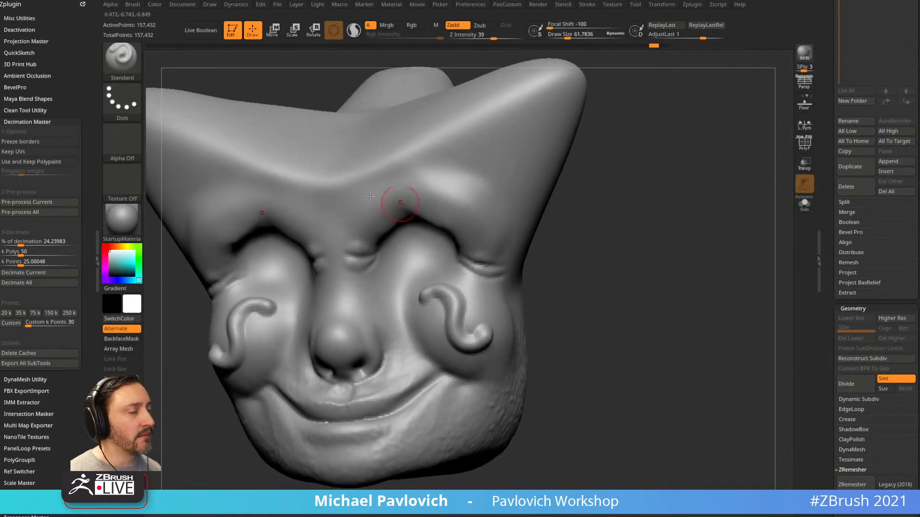
pyautogui.click(133, 103)
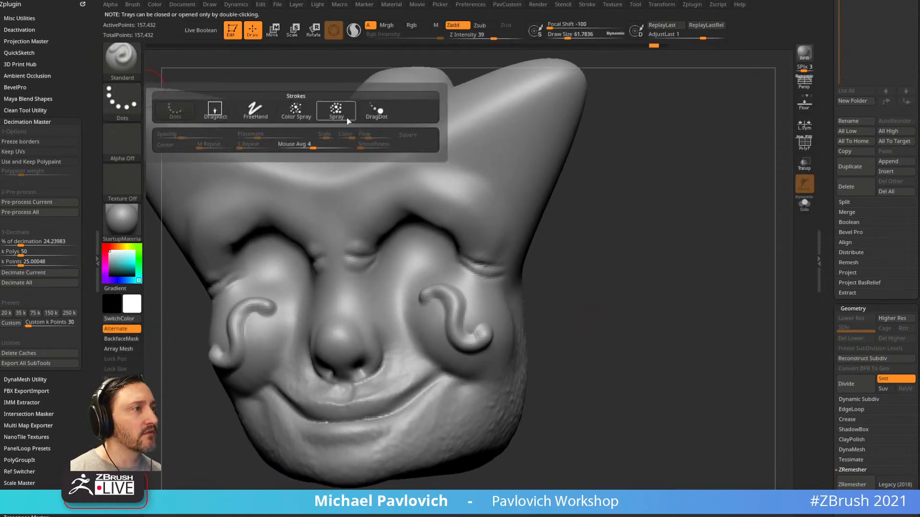
pyautogui.click(334, 108)
pyautogui.click(136, 138)
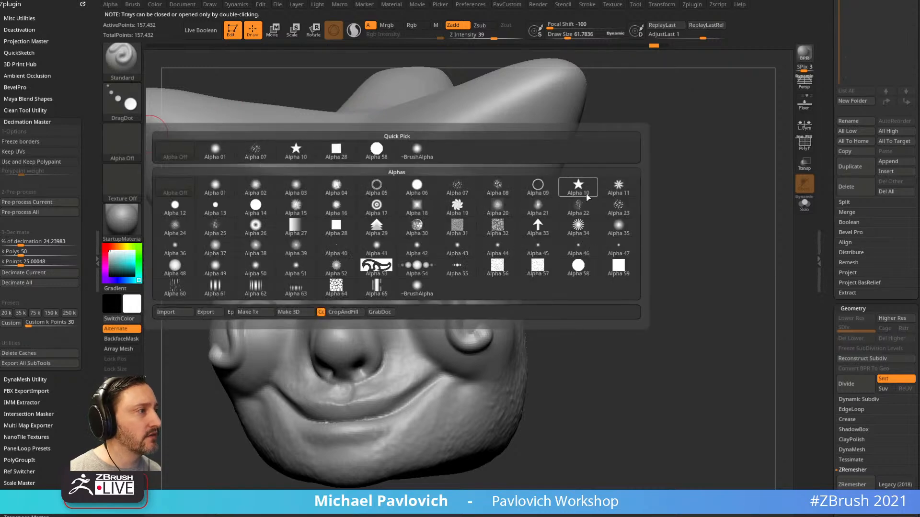
pyautogui.moveTo(590, 196)
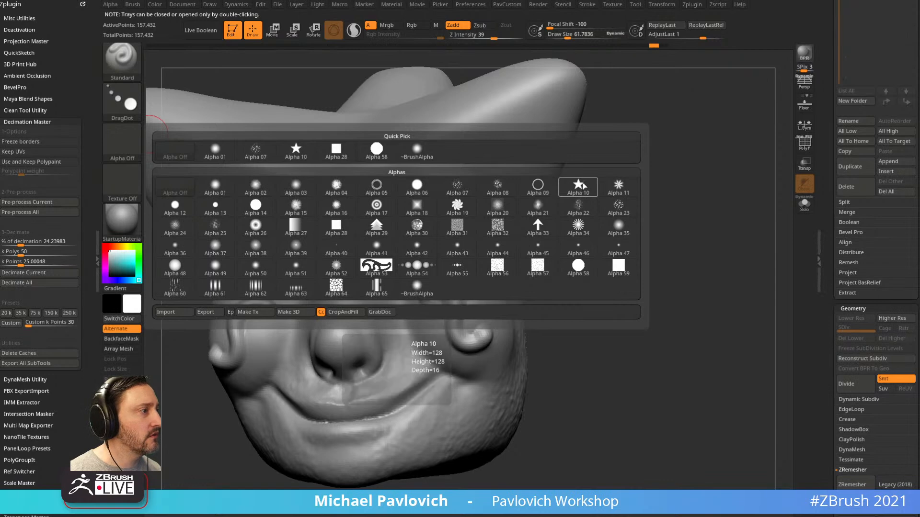
pyautogui.click(579, 187)
# Enlarge the brush to draw size about 108 and try star stamps on the cheek, undoing them
pyautogui.press('s')
pyautogui.moveTo(498, 185); pyautogui.dragTo(505, 184)
pyautogui.moveTo(589, 293)
pyautogui.keyDown('alt'); pyautogui.mouseDown()
pyautogui.moveTo(589, 224)
pyautogui.moveTo(572, 230)
pyautogui.mouseUp(); pyautogui.keyUp('alt')
pyautogui.hotkey('ctrl', 'z')
pyautogui.moveTo(464, 243); pyautogui.dragTo(462, 291)
pyautogui.hotkey('ctrl', 'z')
# Subdivide the head once and try a star stamp on the cheek with Focal Shift 68, undoing the stamp
pyautogui.press('d')
pyautogui.hotkey('ctrl', 'z')
pyautogui.moveTo(550, 28); pyautogui.dragTo(611, 27)
pyautogui.moveTo(462, 297)
pyautogui.mouseDown()
pyautogui.moveTo(456, 281)
pyautogui.moveTo(466, 271)
pyautogui.moveTo(467, 290)
pyautogui.mouseUp()
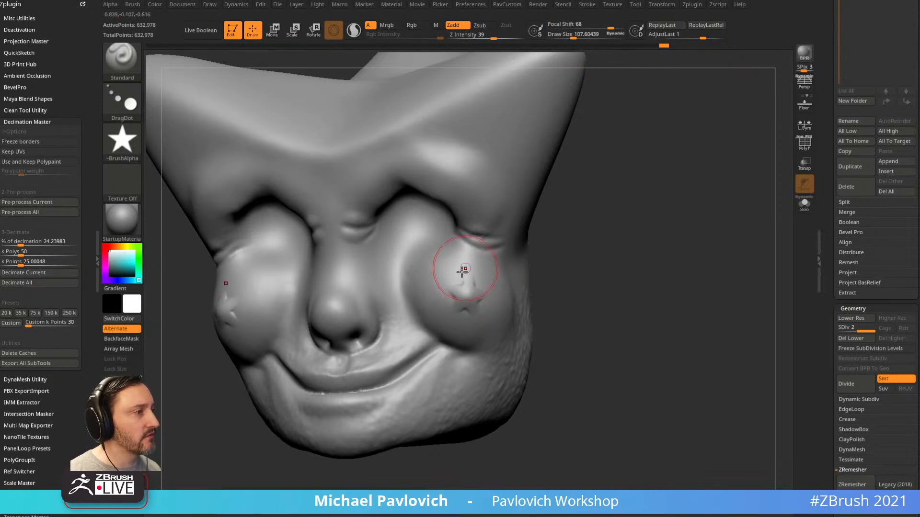
pyautogui.hotkey('ctrl', 'z')
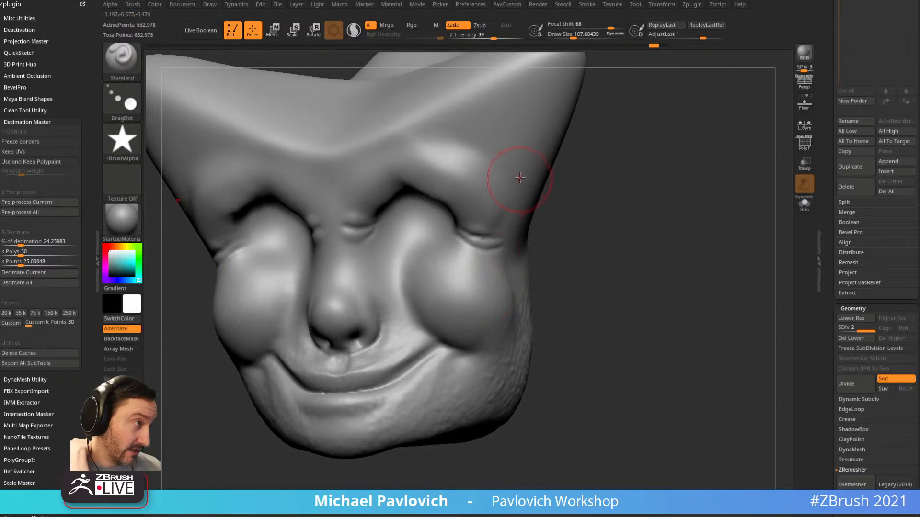
# Try star stamps on the cheek at Focal Shift -100, and undo them together with the subdivision
pyautogui.moveTo(601, 25); pyautogui.dragTo(546, 24)
pyautogui.moveTo(451, 303); pyautogui.dragTo(473, 300)
pyautogui.moveTo(476, 269); pyautogui.dragTo(491, 266)
pyautogui.hotkey('ctrl', 'z')
pyautogui.hotkey('ctrl', 'z')
pyautogui.hotkey('ctrl', 'z')
pyautogui.hotkey('ctrl', 'z')
pyautogui.moveTo(642, 242)
pyautogui.keyDown('ctrl'); pyautogui.mouseDown(button='right')
pyautogui.moveTo(617, 222)
pyautogui.moveTo(643, 235)
pyautogui.moveTo(625, 274)
pyautogui.moveTo(637, 246)
pyautogui.mouseUp(button='right'); pyautogui.keyUp('ctrl')
pyautogui.hotkey('ctrl', 'z')
# Activate the Move gizmo in side view, set Focal Shift to 86, and try rotating with the gizmo
pyautogui.press('w')
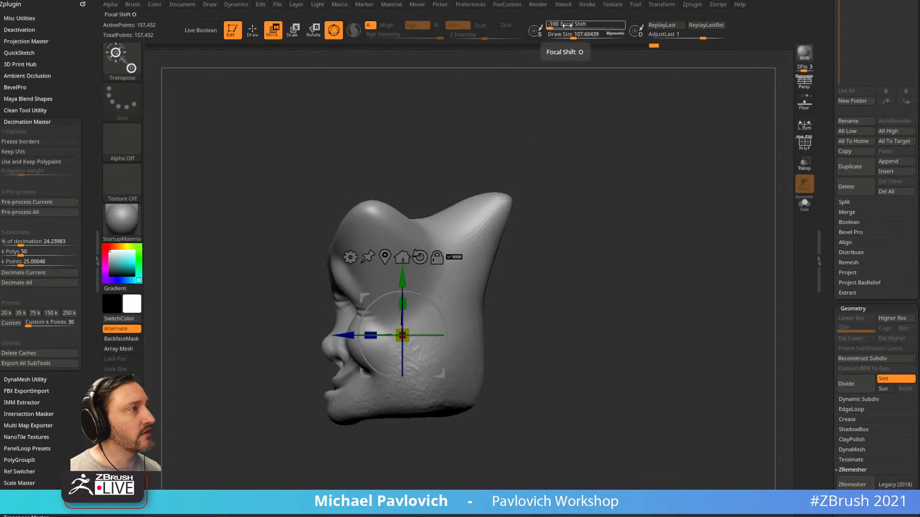
pyautogui.moveTo(606, 25); pyautogui.dragTo(618, 25)
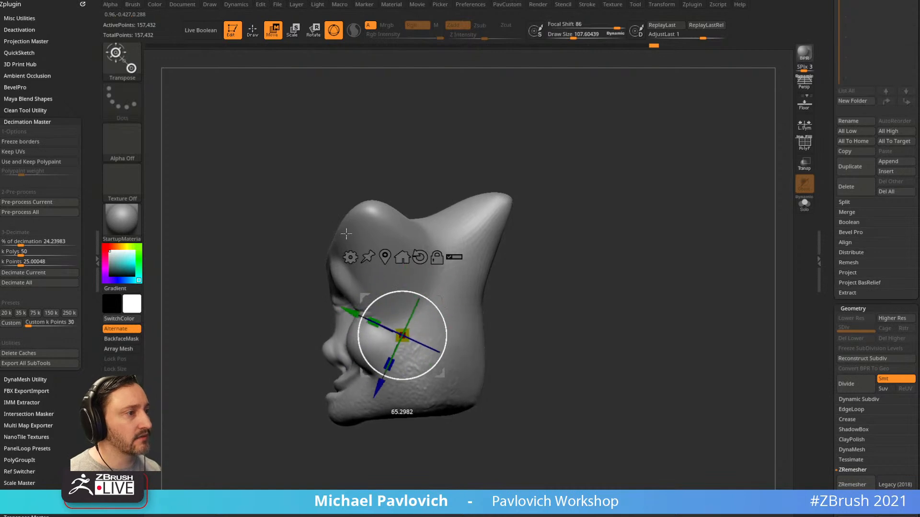
pyautogui.moveTo(459, 389); pyautogui.dragTo(464, 328)
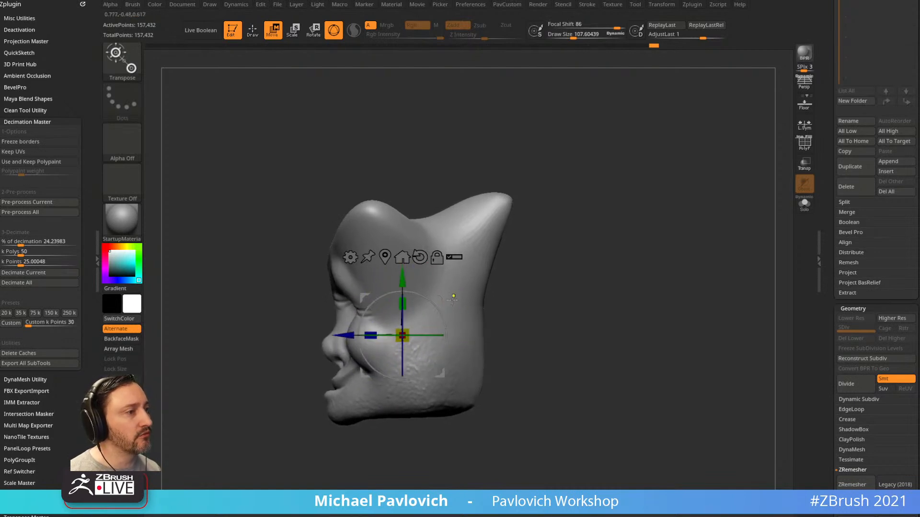
# Try rotating the nose with the gizmo in side and front views at Focal Shift 86, and undo the rotation
pyautogui.moveTo(441, 298); pyautogui.dragTo(360, 300)
pyautogui.moveTo(530, 263); pyautogui.dragTo(642, 279)
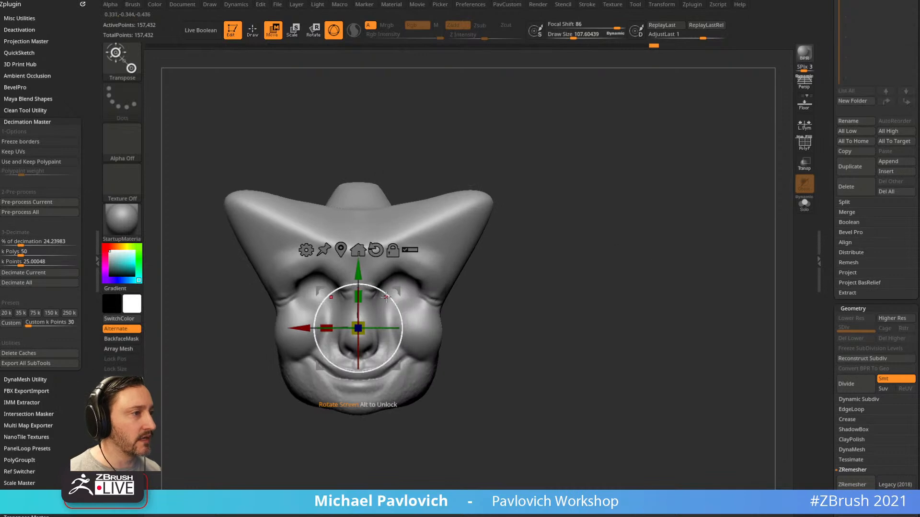
pyautogui.moveTo(389, 297); pyautogui.dragTo(322, 251)
pyautogui.keyDown('alt'); pyautogui.moveTo(557, 264); pyautogui.dragTo(618, 270); pyautogui.keyUp('alt')
pyautogui.hotkey('ctrl', 'z')
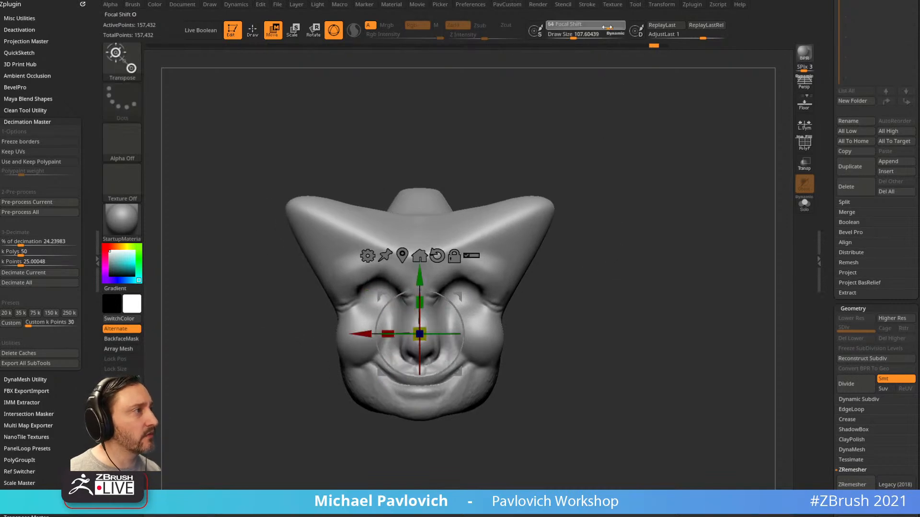
# Reduce the Focal Shift to 0 in stages, trying a front-view gizmo rotation at each value and undoing it
pyautogui.moveTo(566, 26); pyautogui.dragTo(501, 78)
pyautogui.moveTo(446, 299); pyautogui.dragTo(489, 228)
pyautogui.hotkey('ctrl', 'z')
pyautogui.click(590, 28)
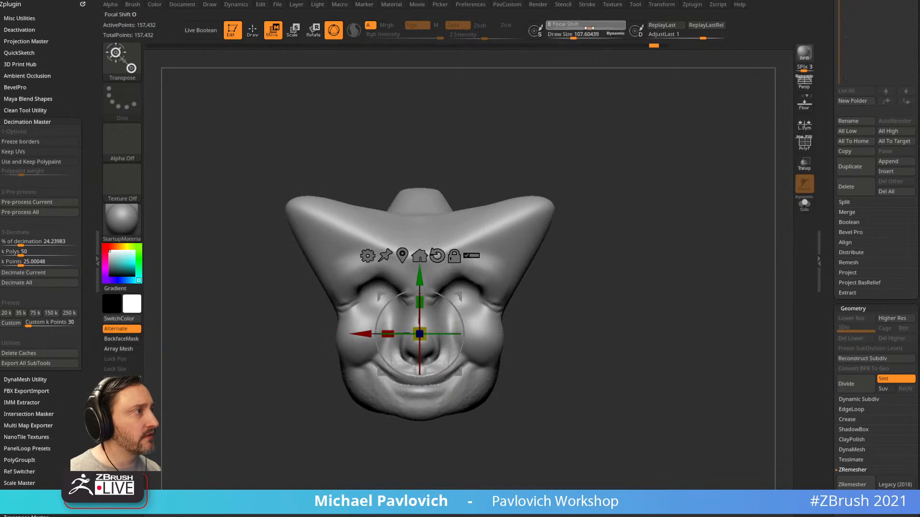
pyautogui.moveTo(442, 297); pyautogui.dragTo(479, 363)
pyautogui.hotkey('ctrl', 'z')
# Try gizmo rotations in side view at Focal Shift 0 and 45, undoing each one
pyautogui.keyDown('shift'); pyautogui.moveTo(631, 304); pyautogui.dragTo(570, 302); pyautogui.keyUp('shift')
pyautogui.moveTo(449, 302); pyautogui.dragTo(362, 333)
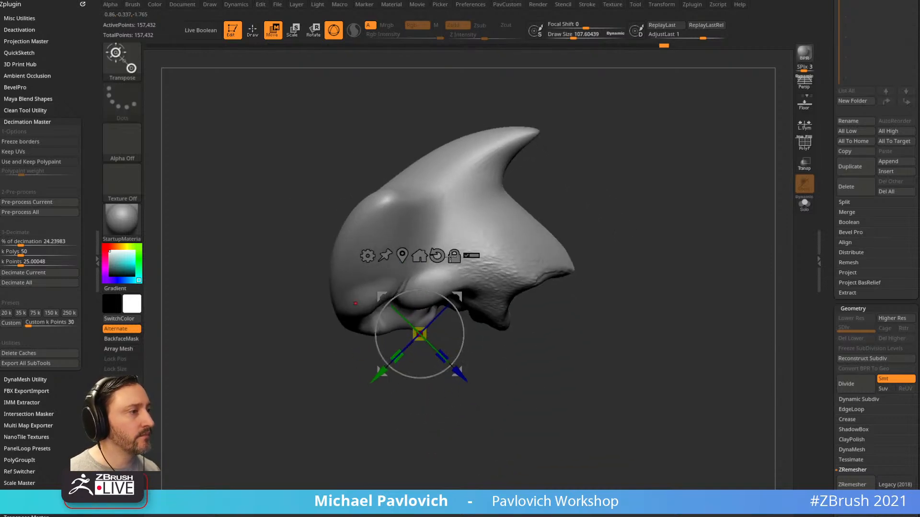
pyautogui.hotkey('ctrl', 'z')
pyautogui.moveTo(394, 297)
pyautogui.mouseDown()
pyautogui.moveTo(412, 274)
pyautogui.moveTo(381, 318)
pyautogui.mouseUp()
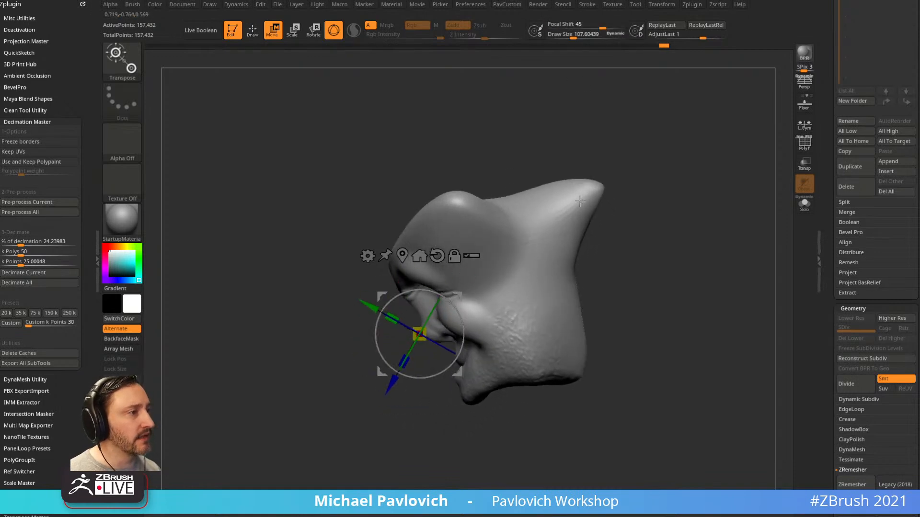
pyautogui.hotkey('ctrl', 'z')
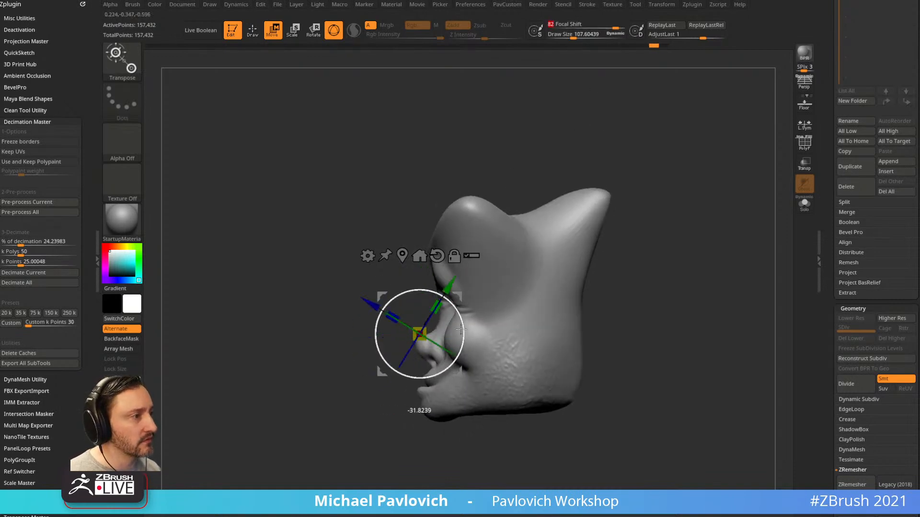
# Try gizmo rotations on the side-view head at Focal Shift 82 and 97, undoing each one
pyautogui.moveTo(455, 312); pyautogui.dragTo(440, 289)
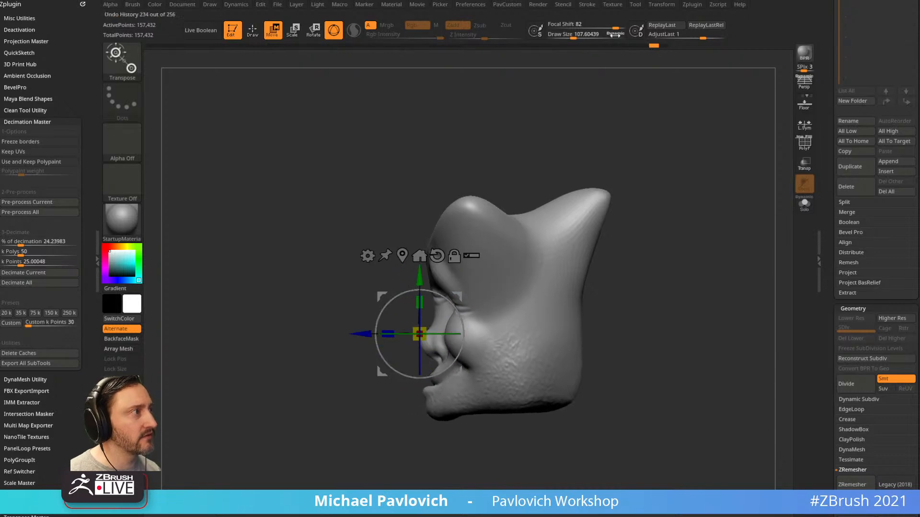
pyautogui.moveTo(621, 24); pyautogui.dragTo(620, 24)
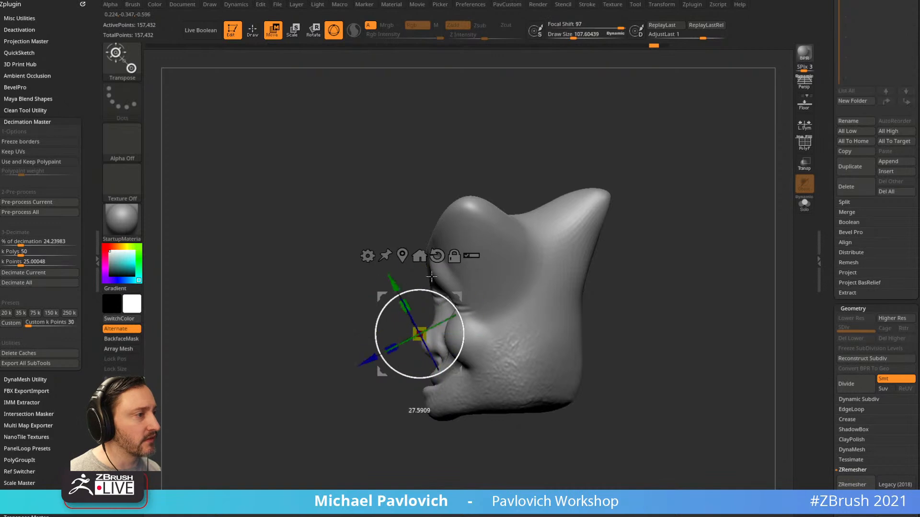
pyautogui.moveTo(461, 295); pyautogui.dragTo(382, 285)
pyautogui.hotkey('ctrl', 'z')
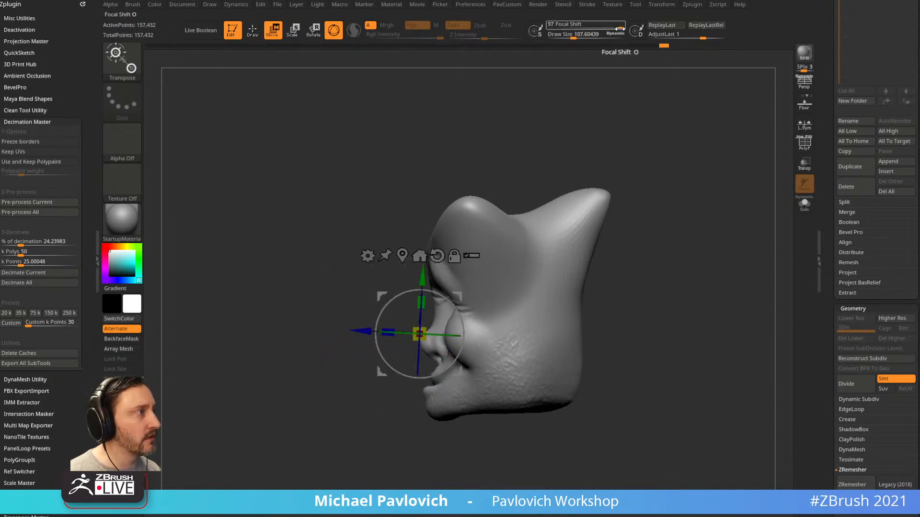
# Pull the nose tip forward with the gizmo and try rotations up to Focal Shift 100, undoing the rotations
pyautogui.moveTo(616, 29); pyautogui.dragTo(614, 29)
pyautogui.moveTo(444, 297); pyautogui.dragTo(424, 312)
pyautogui.moveTo(623, 288); pyautogui.dragTo(420, 325)
pyautogui.moveTo(416, 304)
pyautogui.mouseDown()
pyautogui.moveTo(418, 335)
pyautogui.moveTo(424, 294)
pyautogui.mouseUp()
pyautogui.hotkey('ctrl', 'z')
pyautogui.hotkey('ctrl', 'z')
pyautogui.hotkey('ctrl', 'z')
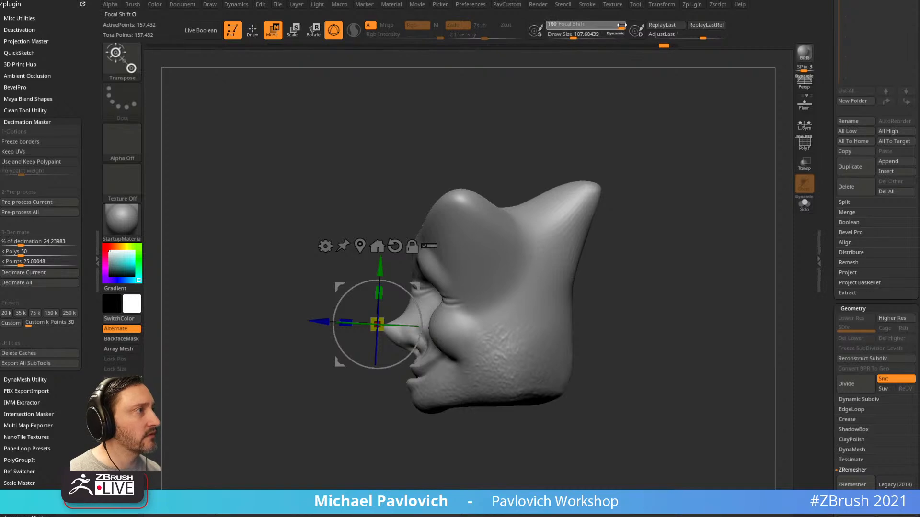
pyautogui.moveTo(416, 305); pyautogui.dragTo(418, 311)
pyautogui.hotkey('ctrl', 'z')
# Set the Focal Shift to 43 and rotate the nose tip upward with the gizmo
pyautogui.moveTo(592, 28); pyautogui.dragTo(598, 28)
pyautogui.moveTo(417, 304); pyautogui.dragTo(417, 328)
pyautogui.moveTo(618, 307); pyautogui.dragTo(663, 294)
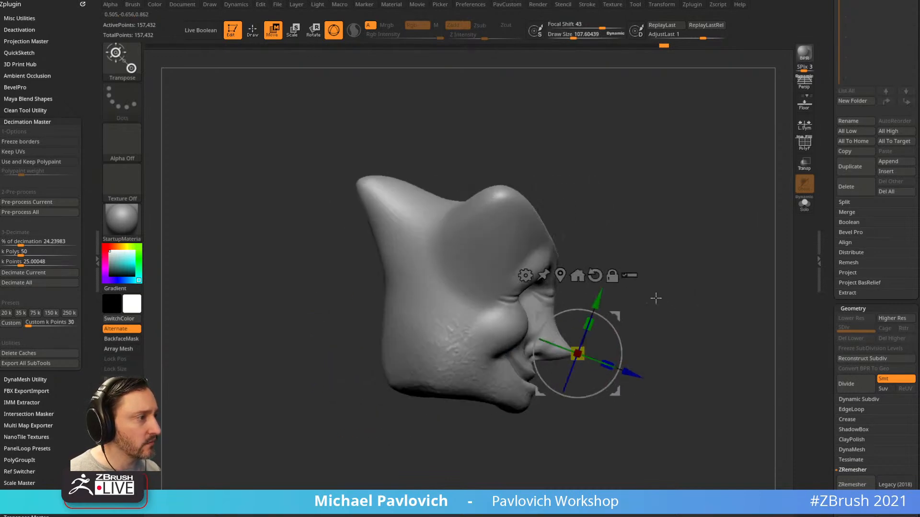
pyautogui.moveTo(615, 316); pyautogui.dragTo(599, 276)
pyautogui.moveTo(659, 272)
pyautogui.keyDown('shift'); pyautogui.mouseDown()
pyautogui.moveTo(606, 274)
pyautogui.moveTo(724, 304)
pyautogui.moveTo(678, 273)
pyautogui.mouseUp(); pyautogui.keyUp('shift')
# Return to Draw mode at draw size about 41 and reset all brushes to their defaults
pyautogui.press('q')
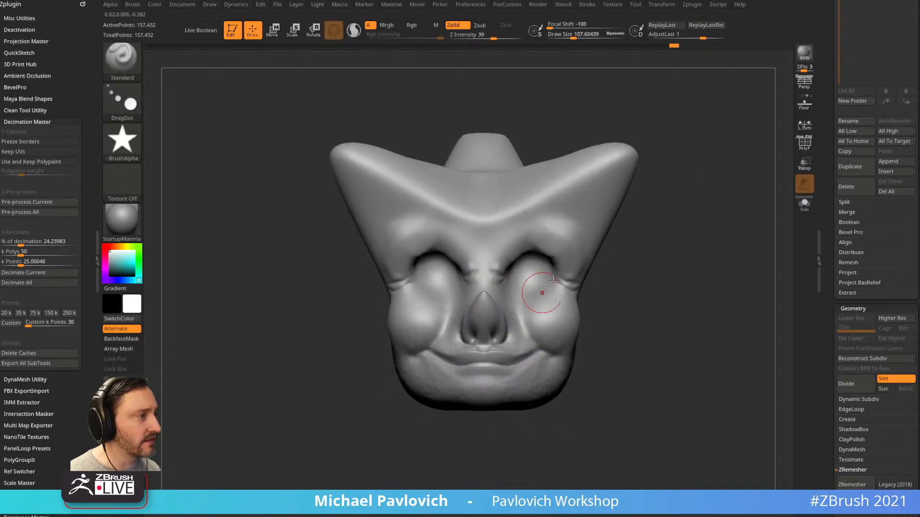
pyautogui.press('w')
pyautogui.moveTo(585, 28); pyautogui.dragTo(541, 29)
pyautogui.press('q')
pyautogui.moveTo(673, 262)
pyautogui.keyDown('alt'); pyautogui.mouseDown()
pyautogui.moveTo(672, 286)
pyautogui.moveTo(577, 300)
pyautogui.mouseUp(); pyautogui.keyUp('alt')
pyautogui.keyDown('alt'); pyautogui.moveTo(721, 249); pyautogui.dragTo(704, 297); pyautogui.keyUp('alt')
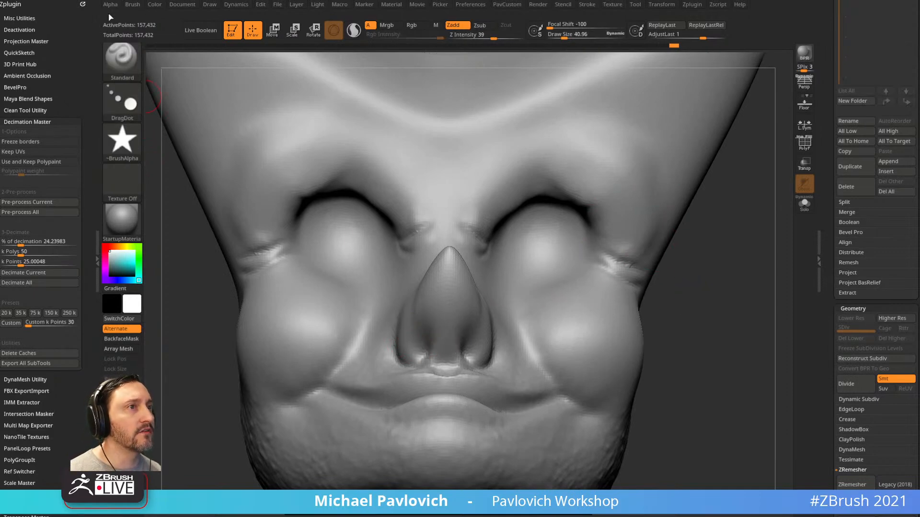
pyautogui.click(132, 5)
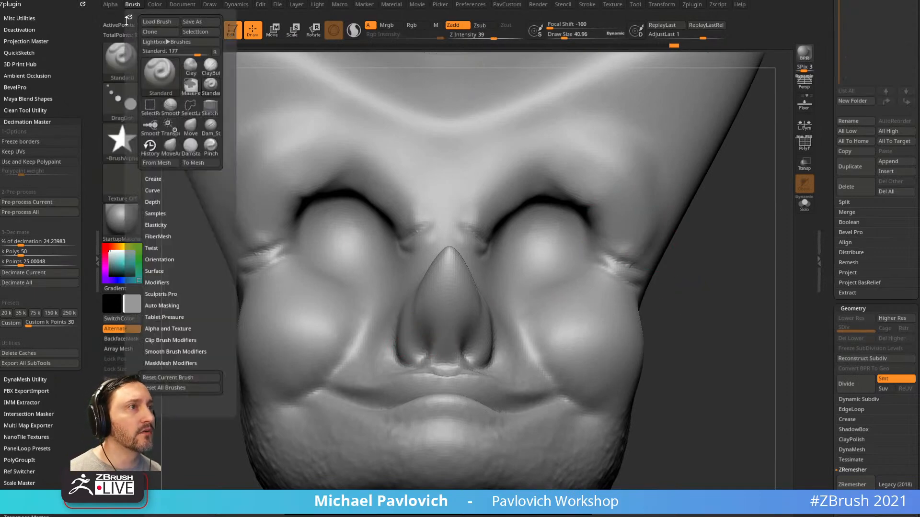
pyautogui.click(171, 387)
# Carve the crease around the nostril wings with the DamStandard brush, adjusting its draw size
pyautogui.moveTo(734, 308); pyautogui.dragTo(729, 260)
pyautogui.press('b')
pyautogui.press('d')
pyautogui.press('s')
pyautogui.moveTo(643, 265); pyautogui.dragTo(664, 265)
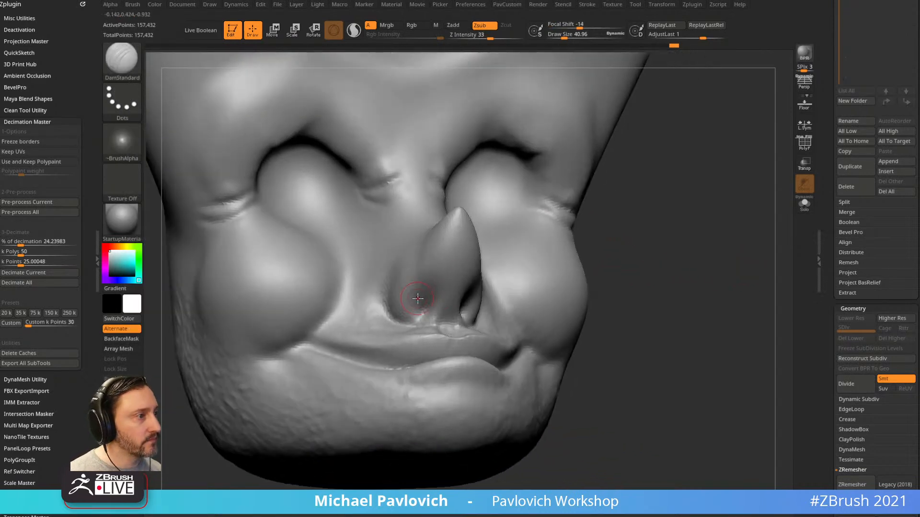
pyautogui.press('`')
pyautogui.click(654, 253)
pyautogui.press('s')
pyautogui.moveTo(643, 224)
pyautogui.mouseDown()
pyautogui.moveTo(426, 301)
pyautogui.moveTo(418, 318)
pyautogui.mouseUp()
pyautogui.moveTo(618, 247)
pyautogui.mouseDown()
pyautogui.moveTo(612, 265)
pyautogui.moveTo(596, 268)
pyautogui.moveTo(661, 267)
pyautogui.moveTo(647, 283)
pyautogui.mouseUp()
pyautogui.moveTo(401, 307); pyautogui.dragTo(426, 290)
pyautogui.moveTo(586, 258)
pyautogui.mouseDown()
pyautogui.moveTo(575, 292)
pyautogui.moveTo(635, 291)
pyautogui.mouseUp()
# Smooth the area above the upper lip and build up the form around it with ClayBuildup
pyautogui.moveTo(440, 342)
pyautogui.keyDown('shift'); pyautogui.mouseDown()
pyautogui.moveTo(423, 330)
pyautogui.moveTo(425, 338)
pyautogui.mouseUp(); pyautogui.keyUp('shift')
pyautogui.moveTo(541, 300)
pyautogui.mouseDown()
pyautogui.moveTo(500, 297)
pyautogui.moveTo(429, 320)
pyautogui.moveTo(431, 343)
pyautogui.moveTo(444, 344)
pyautogui.mouseUp()
pyautogui.press('b')
pyautogui.press('c')
pyautogui.press('b')
pyautogui.moveTo(559, 269); pyautogui.dragTo(503, 272)
pyautogui.moveTo(686, 288)
pyautogui.keyDown('shift'); pyautogui.mouseDown()
pyautogui.moveTo(668, 285)
pyautogui.moveTo(670, 308)
pyautogui.moveTo(615, 279)
pyautogui.moveTo(643, 278)
pyautogui.mouseUp(); pyautogui.keyUp('shift')
# Carve the mouth line between the corners and the centre of the lips with the Dam_Standard brush
pyautogui.press('b')
pyautogui.press('d')
pyautogui.press('s')
pyautogui.moveTo(461, 291); pyautogui.dragTo(506, 324)
pyautogui.moveTo(638, 287); pyautogui.dragTo(582, 288)
pyautogui.moveTo(484, 324); pyautogui.dragTo(411, 354)
pyautogui.moveTo(666, 308); pyautogui.dragTo(762, 312)
pyautogui.moveTo(346, 368); pyautogui.dragTo(364, 378)
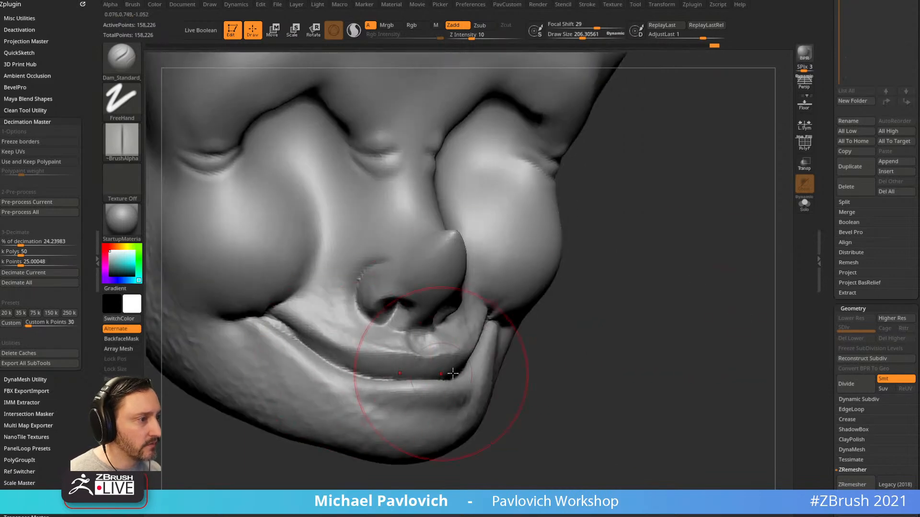
# Mask the face from the upper lip upward with MaskLasso in side view, leaving the lower lip and chin free
pyautogui.moveTo(594, 357); pyautogui.dragTo(508, 338)
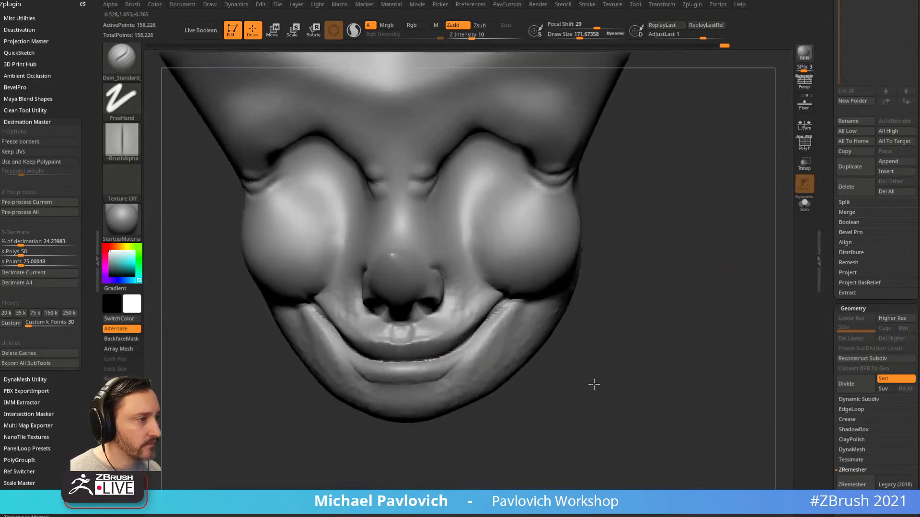
pyautogui.moveTo(610, 386); pyautogui.dragTo(573, 388)
pyautogui.keyDown('ctrl'); pyautogui.click(133, 73); pyautogui.keyUp('ctrl')
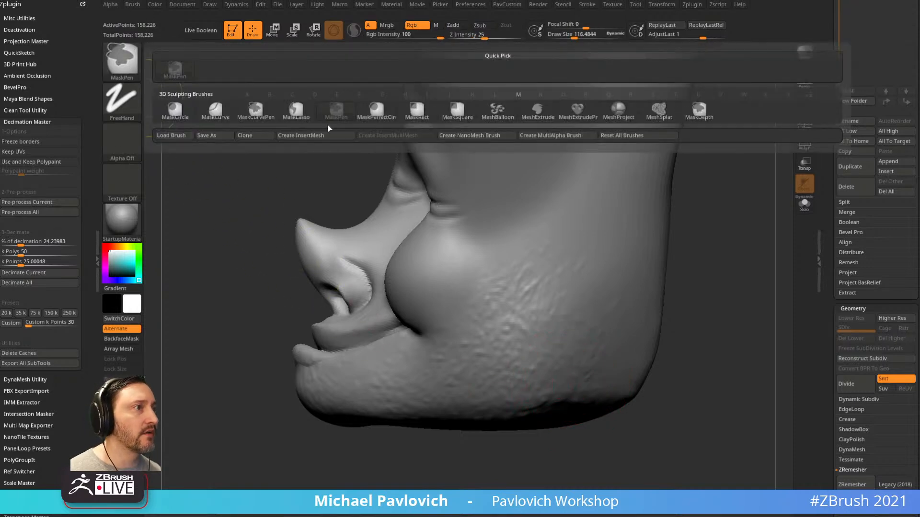
pyautogui.click(296, 111)
pyautogui.moveTo(328, 164)
pyautogui.keyDown('ctrl'); pyautogui.mouseDown()
pyautogui.moveTo(290, 319)
pyautogui.moveTo(311, 340)
pyautogui.moveTo(359, 349)
pyautogui.moveTo(405, 341)
pyautogui.moveTo(685, 156)
pyautogui.moveTo(299, 176)
pyautogui.mouseUp(); pyautogui.keyUp('ctrl')
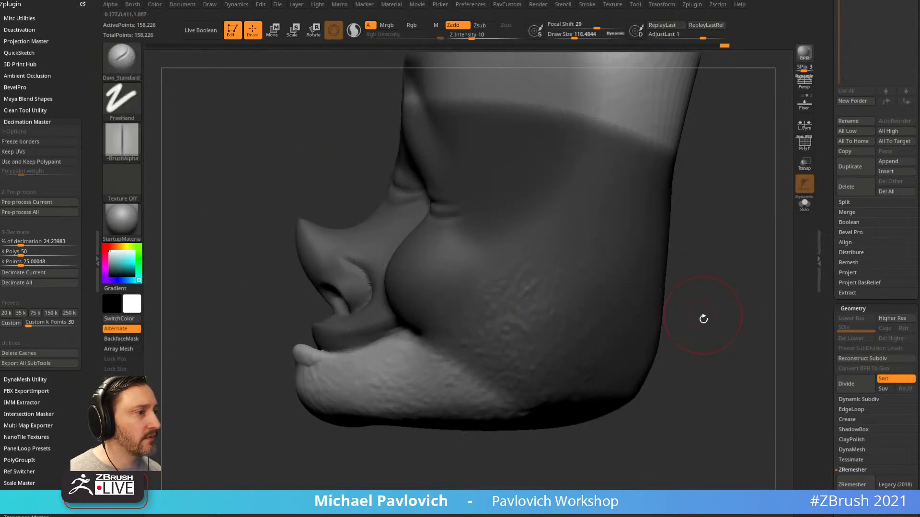
pyautogui.moveTo(700, 312); pyautogui.dragTo(690, 288)
# Pull the unmasked lower lip into shape with the Move brush and thicken it with the Inflate brush
pyautogui.press('b')
pyautogui.press('m')
pyautogui.press('v')
pyautogui.moveTo(334, 338)
pyautogui.mouseDown()
pyautogui.moveTo(353, 352)
pyautogui.moveTo(356, 345)
pyautogui.mouseUp()
pyautogui.moveTo(331, 408)
pyautogui.mouseDown()
pyautogui.moveTo(386, 415)
pyautogui.moveTo(476, 344)
pyautogui.moveTo(540, 321)
pyautogui.moveTo(493, 329)
pyautogui.mouseUp()
pyautogui.press('b')
pyautogui.press('i')
pyautogui.press('n')
pyautogui.moveTo(394, 308)
pyautogui.mouseDown()
pyautogui.moveTo(519, 283)
pyautogui.moveTo(404, 382)
pyautogui.mouseUp()
# Refine the lower lip and chin profile with progressively smaller Move brush strokes
pyautogui.press('b')
pyautogui.press('m')
pyautogui.press('v')
pyautogui.moveTo(315, 331)
pyautogui.mouseDown()
pyautogui.moveTo(332, 341)
pyautogui.moveTo(348, 386)
pyautogui.mouseUp()
pyautogui.press('[')
pyautogui.moveTo(331, 426)
pyautogui.mouseDown()
pyautogui.moveTo(378, 433)
pyautogui.moveTo(509, 367)
pyautogui.mouseUp()
pyautogui.press('[')
pyautogui.moveTo(256, 340)
pyautogui.mouseDown()
pyautogui.moveTo(244, 333)
pyautogui.moveTo(257, 327)
pyautogui.mouseUp()
# Smooth beside the lower lip, clear the mask and update the DynaMesh
pyautogui.moveTo(595, 305); pyautogui.dragTo(526, 309)
pyautogui.keyDown('shift'); pyautogui.moveTo(418, 331); pyautogui.dragTo(387, 345); pyautogui.keyUp('shift')
pyautogui.keyDown('ctrl'); pyautogui.moveTo(594, 264); pyautogui.dragTo(631, 314); pyautogui.keyUp('ctrl')
pyautogui.moveTo(611, 231)
pyautogui.keyDown('ctrl'); pyautogui.mouseDown()
pyautogui.moveTo(631, 269)
pyautogui.moveTo(549, 273)
pyautogui.mouseUp(); pyautogui.keyUp('ctrl')
pyautogui.press('b')
pyautogui.press('s')
pyautogui.press('t')
pyautogui.press('[')
pyautogui.moveTo(614, 292); pyautogui.dragTo(656, 282)
# Deepen the parting line between the lips toward the mouth corner with the DamStandard brush, starting at draw size 112
pyautogui.press('b')
pyautogui.press('d')
pyautogui.press('s')
pyautogui.press('s')
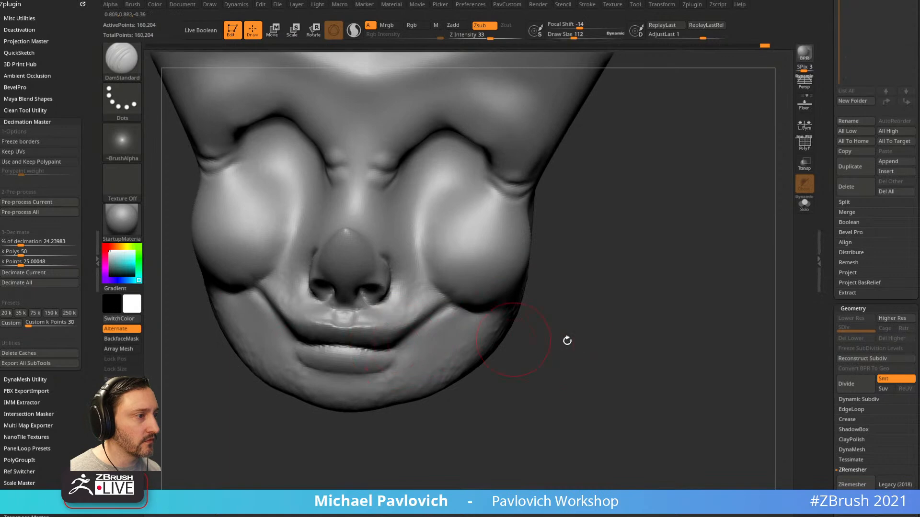
pyautogui.moveTo(553, 338); pyautogui.dragTo(522, 331)
pyautogui.moveTo(376, 347); pyautogui.dragTo(443, 313)
pyautogui.moveTo(596, 278)
pyautogui.keyDown('shift'); pyautogui.mouseDown()
pyautogui.moveTo(626, 271)
pyautogui.moveTo(638, 282)
pyautogui.mouseUp(); pyautogui.keyUp('shift')
pyautogui.press('s')
pyautogui.moveTo(367, 348)
pyautogui.mouseDown()
pyautogui.moveTo(376, 349)
pyautogui.moveTo(362, 334)
pyautogui.moveTo(386, 354)
pyautogui.moveTo(402, 350)
pyautogui.mouseUp()
# Nudge the lip line and mouth corners into place with the Move brush, adjusting its draw size
pyautogui.press('b')
pyautogui.press('m')
pyautogui.press('v')
pyautogui.press('s')
pyautogui.press('s')
pyautogui.moveTo(404, 354); pyautogui.dragTo(406, 349)
pyautogui.moveTo(565, 324); pyautogui.dragTo(515, 328)
pyautogui.press('s')
pyautogui.moveTo(456, 348); pyautogui.dragTo(450, 349)
# Pull the mouth corner area upward with the resized Move brush
pyautogui.moveTo(623, 326)
pyautogui.mouseDown()
pyautogui.moveTo(678, 330)
pyautogui.moveTo(608, 261)
pyautogui.mouseUp()
pyautogui.press('s')
pyautogui.moveTo(471, 343)
pyautogui.mouseDown()
pyautogui.moveTo(478, 343)
pyautogui.moveTo(470, 307)
pyautogui.mouseUp()
pyautogui.moveTo(566, 215)
pyautogui.mouseDown()
pyautogui.moveTo(634, 353)
pyautogui.moveTo(608, 343)
pyautogui.mouseUp()
# Deepen the crease where the mouth corner meets the cheek with DamStandard at draw size about 150
pyautogui.press('b')
pyautogui.press('d')
pyautogui.press('s')
pyautogui.moveTo(663, 314)
pyautogui.mouseDown()
pyautogui.moveTo(624, 302)
pyautogui.moveTo(634, 335)
pyautogui.mouseUp()
pyautogui.press('s')
pyautogui.moveTo(456, 331)
pyautogui.mouseDown()
pyautogui.moveTo(420, 331)
pyautogui.moveTo(437, 349)
pyautogui.mouseUp()
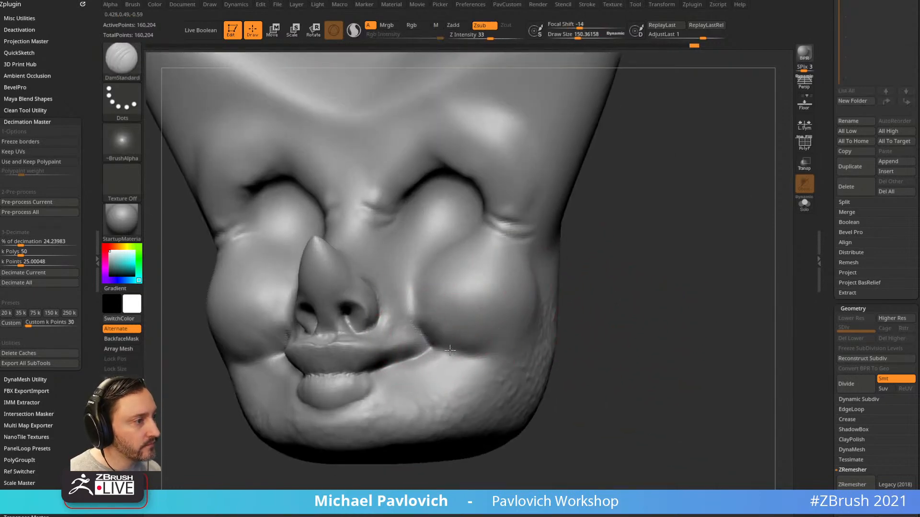
pyautogui.moveTo(618, 335); pyautogui.dragTo(572, 328)
pyautogui.moveTo(239, 356)
pyautogui.mouseDown()
pyautogui.moveTo(585, 325)
pyautogui.moveTo(578, 313)
pyautogui.moveTo(612, 228)
pyautogui.moveTo(633, 245)
pyautogui.mouseUp()
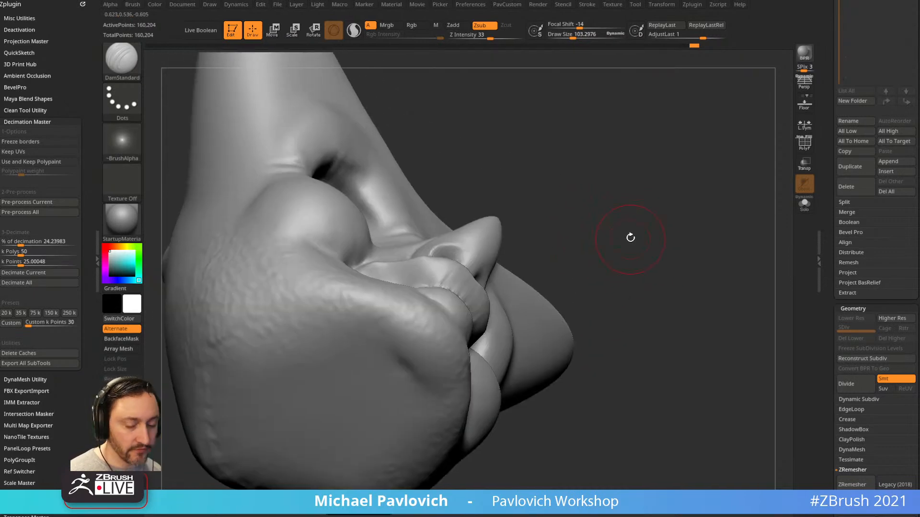
# Flatten the inside of the mouth corner with TrimDynamic at draw size about 126
pyautogui.press('b')
pyautogui.press('t')
pyautogui.press('d')
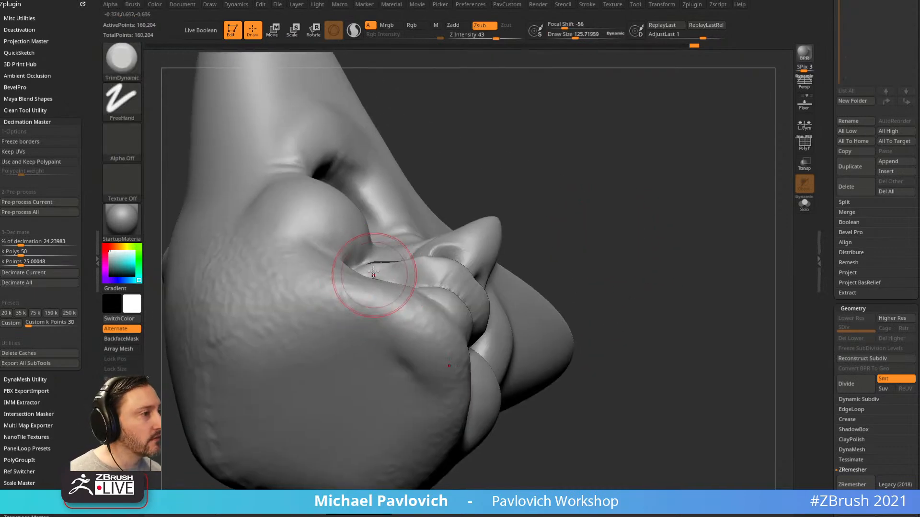
pyautogui.moveTo(623, 230); pyautogui.dragTo(551, 239)
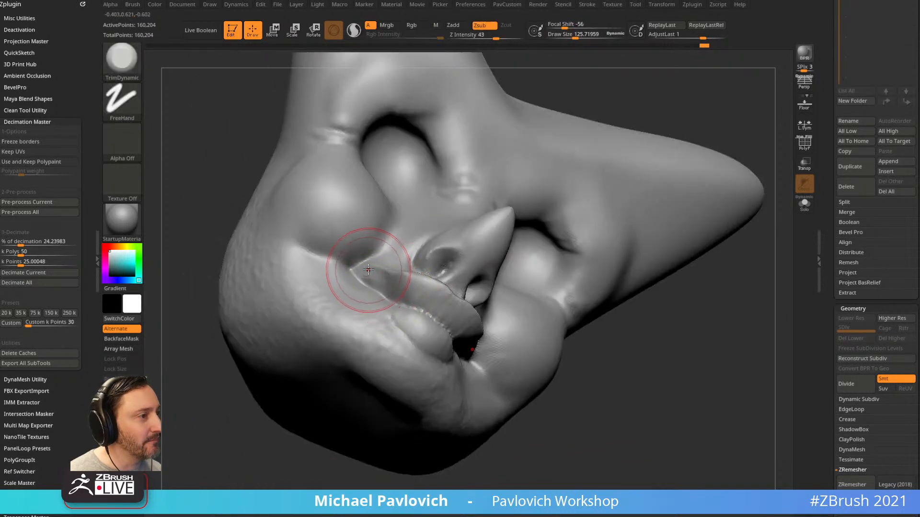
# Reshape the upper lip's outer corner with the Move brush and smooth the surface around it
pyautogui.press('b')
pyautogui.press('m')
pyautogui.press('v')
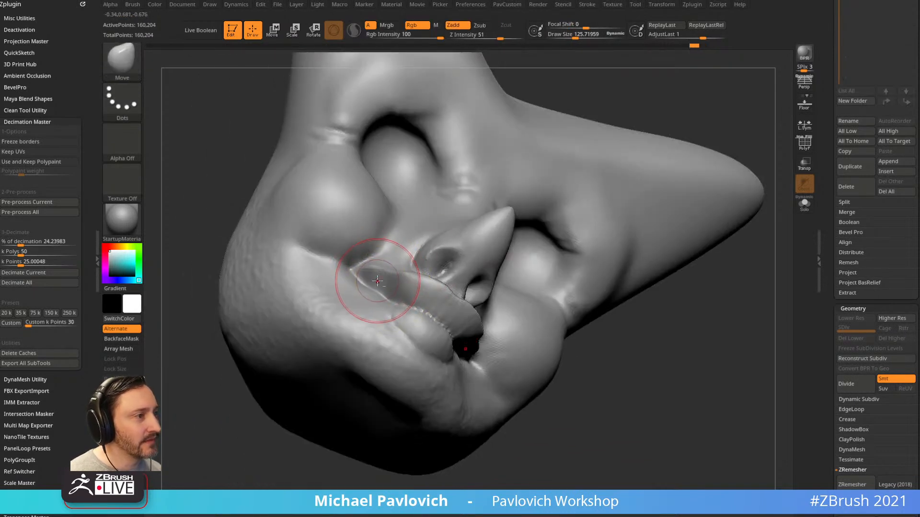
pyautogui.moveTo(374, 277); pyautogui.dragTo(380, 308)
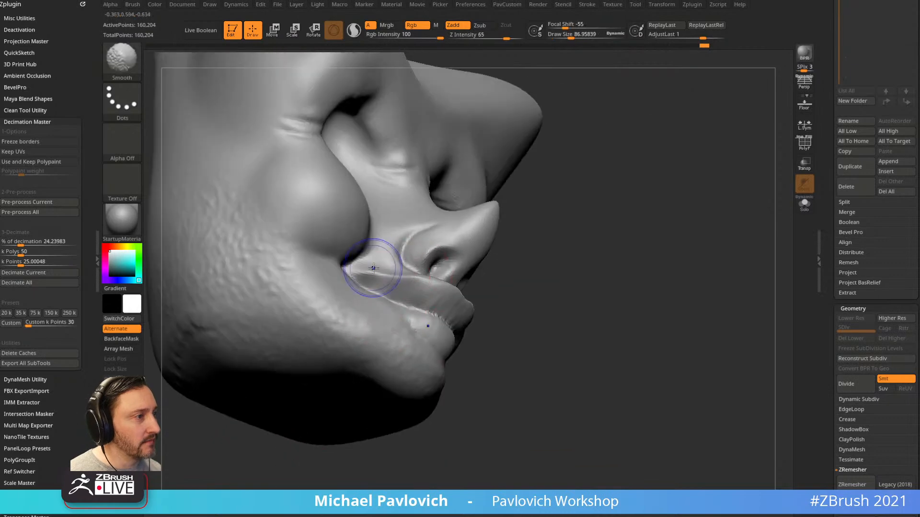
pyautogui.moveTo(554, 268)
pyautogui.mouseDown()
pyautogui.moveTo(545, 376)
pyautogui.moveTo(587, 400)
pyautogui.moveTo(481, 287)
pyautogui.mouseUp()
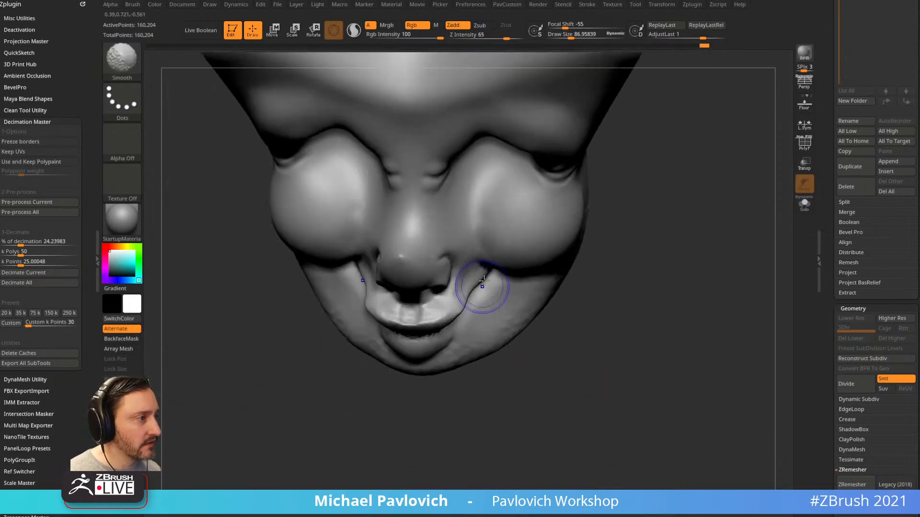
# Carve the nasolabial fold from the nostril wing to the mouth corner with DamStandard at draw size about 87
pyautogui.moveTo(637, 331)
pyautogui.mouseDown()
pyautogui.moveTo(674, 269)
pyautogui.moveTo(636, 255)
pyautogui.moveTo(575, 269)
pyautogui.mouseUp()
pyautogui.press('b')
pyautogui.press('d')
pyautogui.press('s')
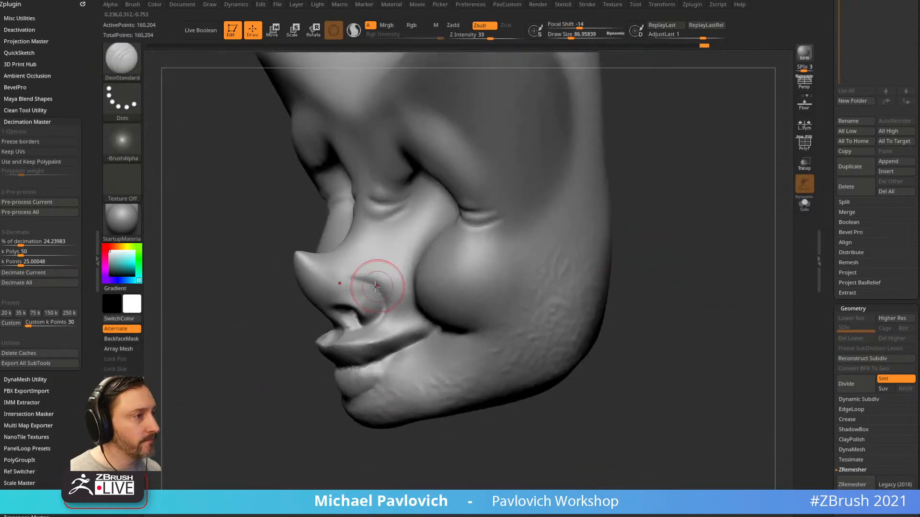
pyautogui.moveTo(277, 422); pyautogui.dragTo(421, 312)
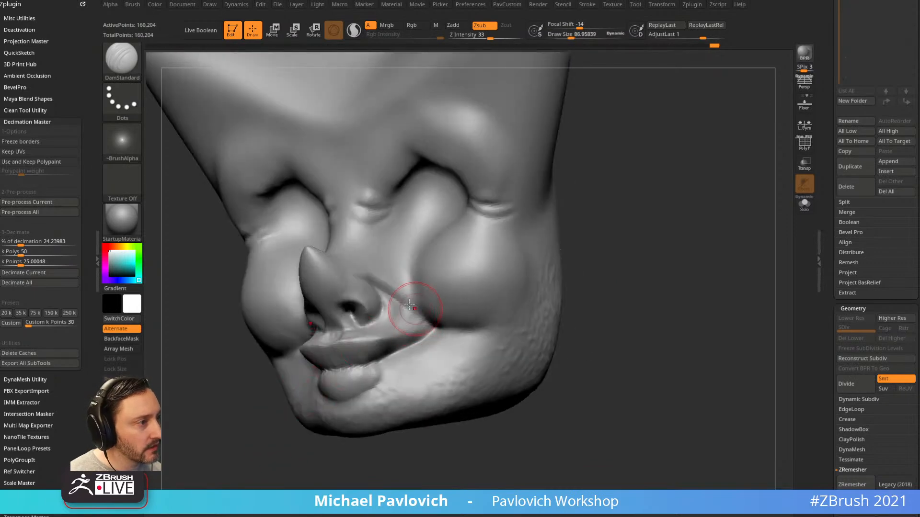
pyautogui.moveTo(472, 300)
pyautogui.mouseDown()
pyautogui.moveTo(620, 287)
pyautogui.moveTo(594, 246)
pyautogui.moveTo(479, 260)
pyautogui.mouseUp()
# Build up the area between the nasolabial fold and the upper lip with ClayBuildup at draw size about 72, and smooth it
pyautogui.press('b')
pyautogui.press('c')
pyautogui.press('b')
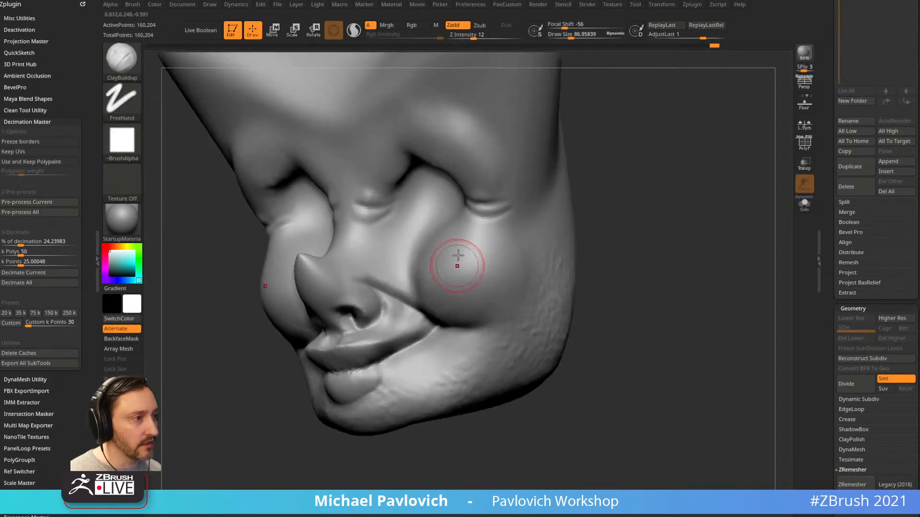
pyautogui.moveTo(573, 292)
pyautogui.mouseDown()
pyautogui.moveTo(576, 280)
pyautogui.moveTo(637, 266)
pyautogui.moveTo(604, 287)
pyautogui.mouseUp()
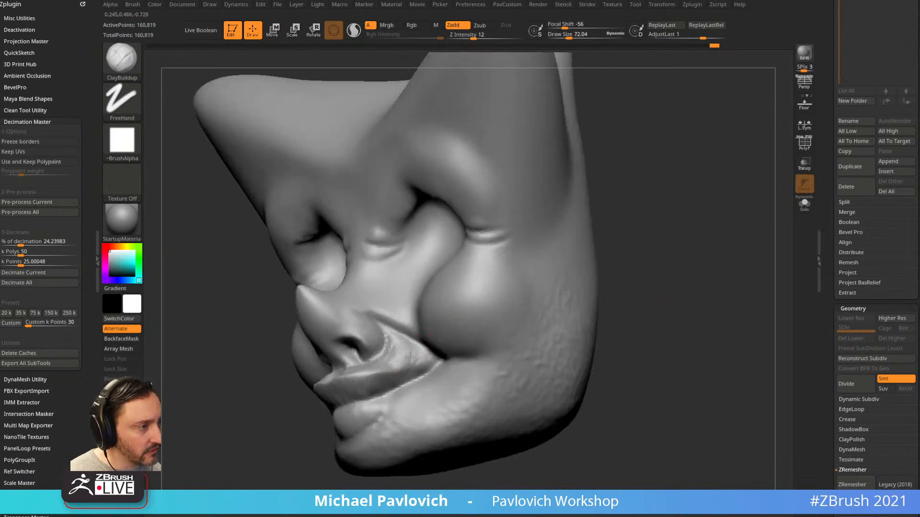
pyautogui.moveTo(599, 249); pyautogui.dragTo(637, 266)
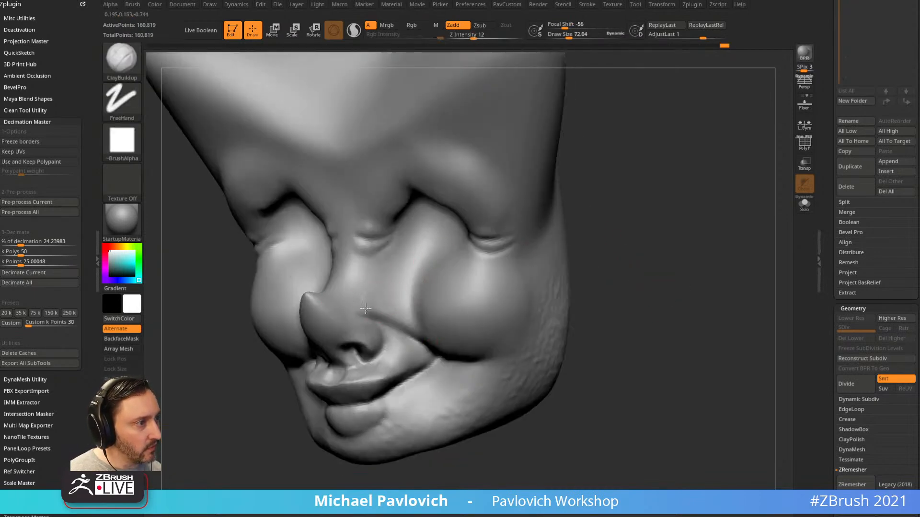
# Build up the cheek beside the nostril wing along the nasolabial fold with ClayBuildup at draw size about 103
pyautogui.moveTo(577, 259); pyautogui.dragTo(592, 244)
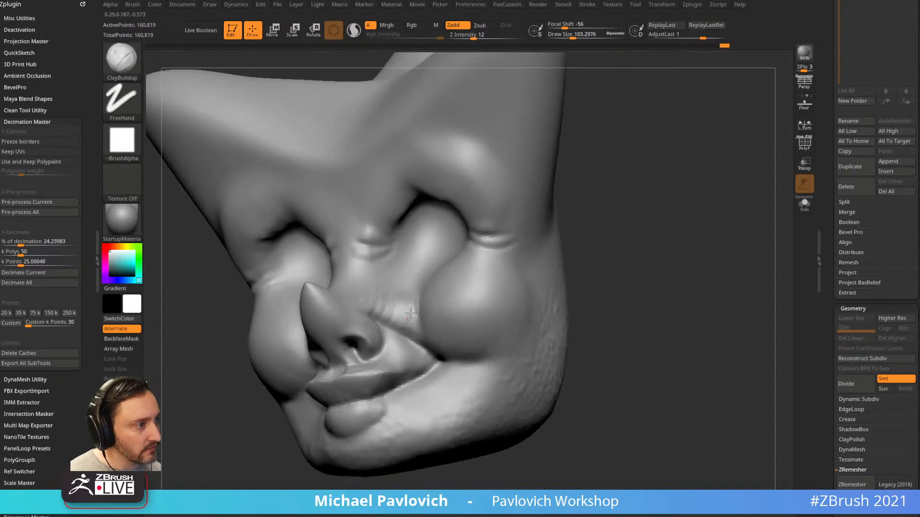
pyautogui.moveTo(499, 283); pyautogui.dragTo(397, 306, button='right')
pyautogui.moveTo(443, 334)
pyautogui.mouseDown(button='right')
pyautogui.moveTo(657, 267)
pyautogui.moveTo(417, 318)
pyautogui.mouseUp(button='right')
pyautogui.moveTo(642, 285)
pyautogui.mouseDown()
pyautogui.moveTo(663, 251)
pyautogui.moveTo(653, 276)
pyautogui.mouseUp()
pyautogui.moveTo(354, 337); pyautogui.dragTo(449, 336, button='right')
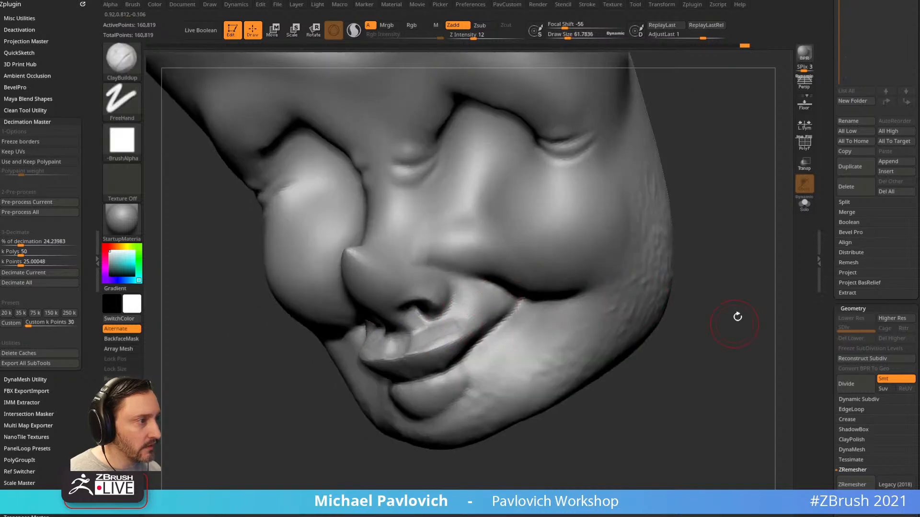
# Build up the outer parts of the upper and lower lips with ClayBuildup at draw size about 62
pyautogui.moveTo(733, 322); pyautogui.dragTo(601, 241, button='right')
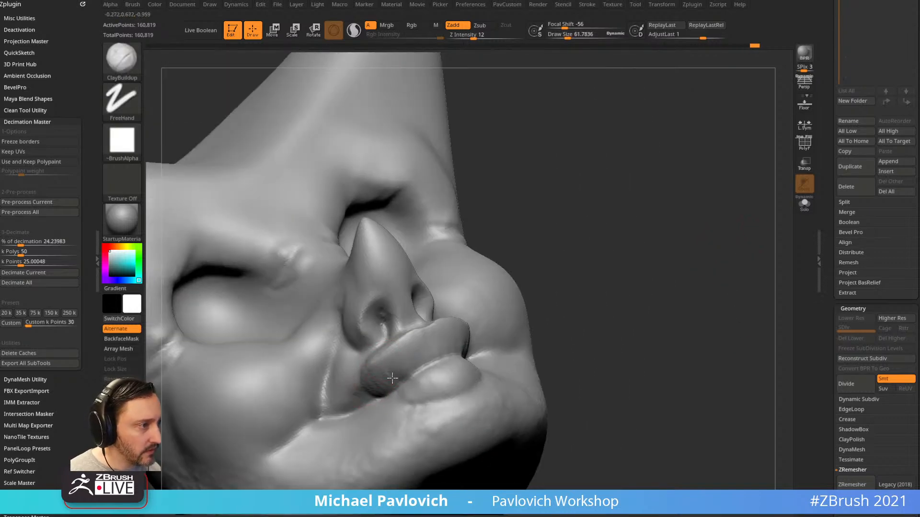
pyautogui.moveTo(463, 313); pyautogui.dragTo(434, 303, button='right')
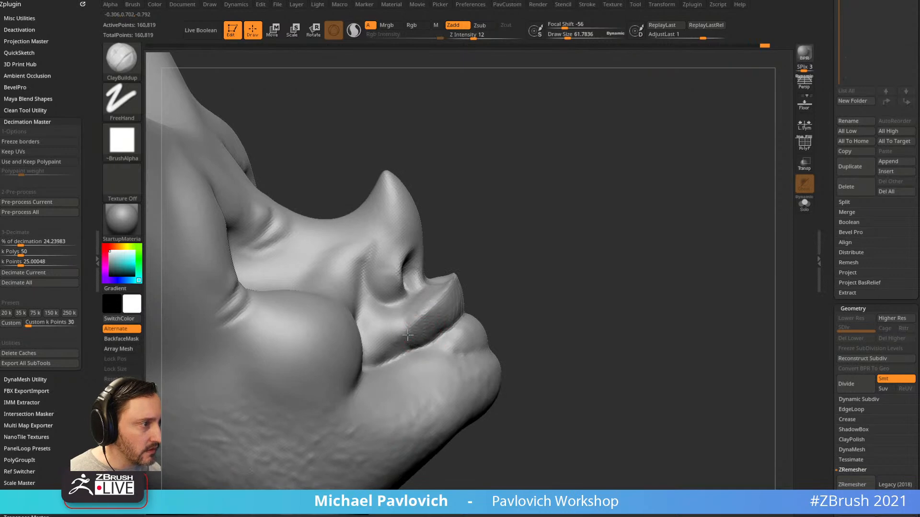
pyautogui.moveTo(388, 342); pyautogui.dragTo(459, 342, button='right')
pyautogui.moveTo(567, 264); pyautogui.dragTo(431, 349, button='right')
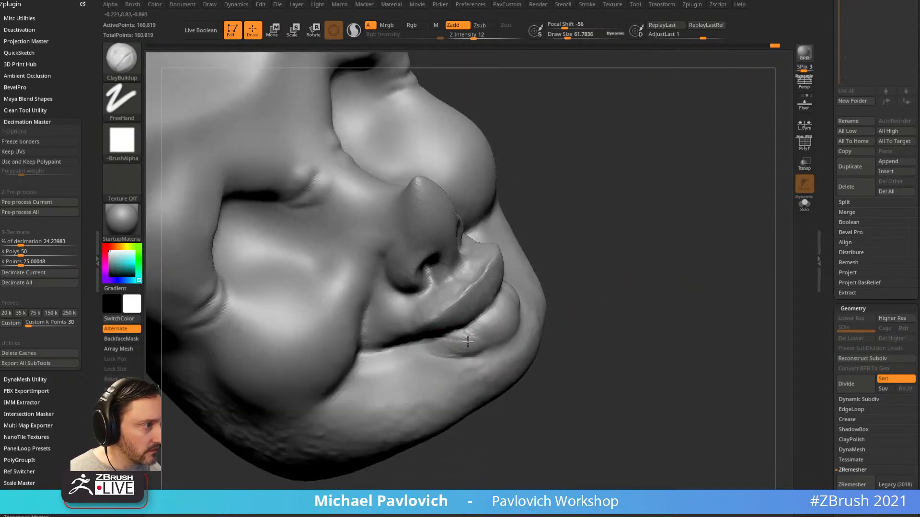
pyautogui.moveTo(572, 279)
pyautogui.mouseDown()
pyautogui.moveTo(622, 229)
pyautogui.moveTo(549, 286)
pyautogui.mouseUp()
# Carve the lower lip's outer edge with DamStandard at draw size about 62
pyautogui.press('b')
pyautogui.press('d')
pyautogui.press('s')
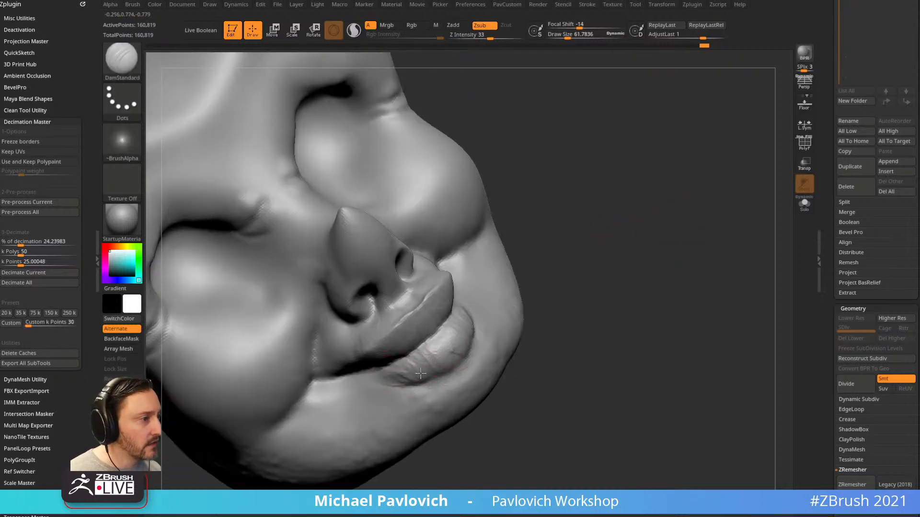
pyautogui.moveTo(482, 334)
pyautogui.mouseDown()
pyautogui.moveTo(620, 199)
pyautogui.moveTo(524, 226)
pyautogui.moveTo(508, 291)
pyautogui.moveTo(630, 219)
pyautogui.moveTo(424, 309)
pyautogui.mouseUp()
# Reshape the upper lip toward the mouth corner with the Move brush at draw size about 72
pyautogui.press('b')
pyautogui.press('m')
pyautogui.press('v')
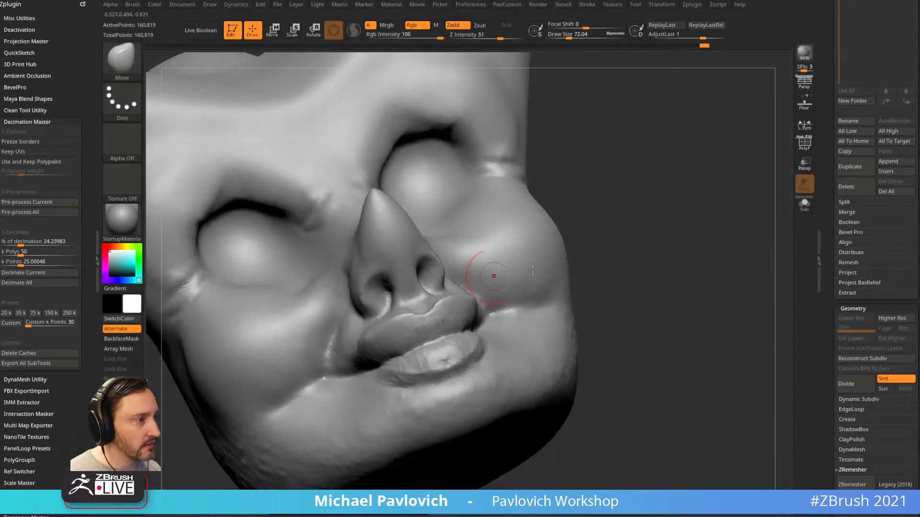
pyautogui.moveTo(494, 277); pyautogui.dragTo(467, 305)
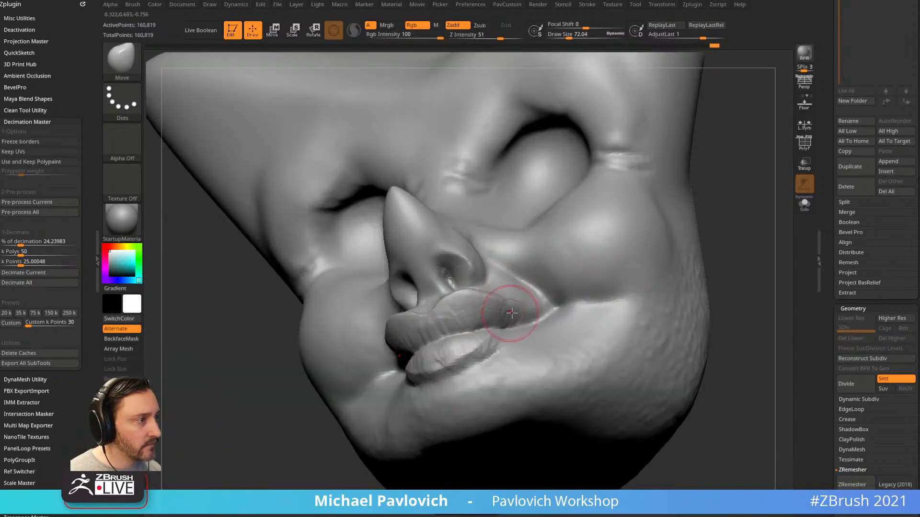
# Carve the lower lip's surface and outer crease with DamStandard at draw sizes of about 72 and 41
pyautogui.moveTo(709, 273)
pyautogui.mouseDown()
pyautogui.moveTo(719, 263)
pyautogui.moveTo(673, 263)
pyautogui.moveTo(696, 254)
pyautogui.mouseUp()
pyautogui.press('b')
pyautogui.press('d')
pyautogui.press('s')
pyautogui.moveTo(649, 279); pyautogui.dragTo(619, 292)
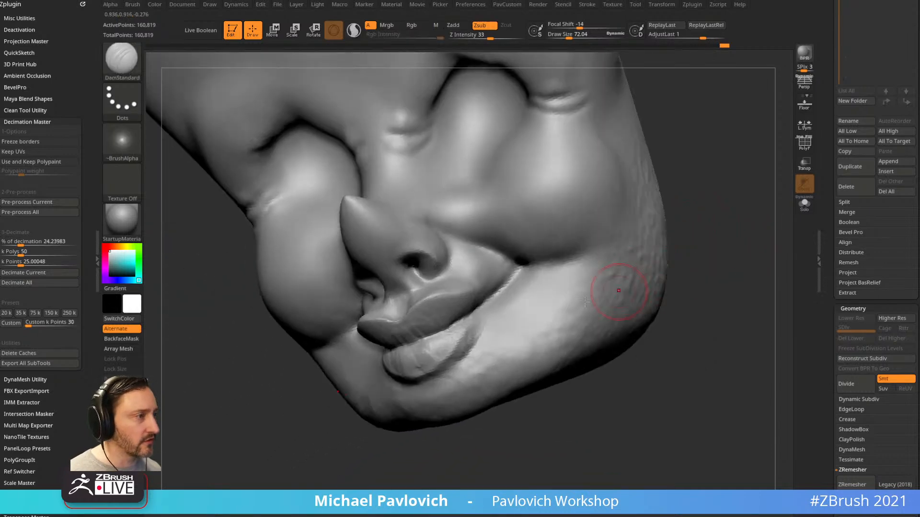
pyautogui.moveTo(412, 421); pyautogui.dragTo(390, 365)
pyautogui.press('[')
pyautogui.moveTo(559, 355); pyautogui.dragTo(435, 330)
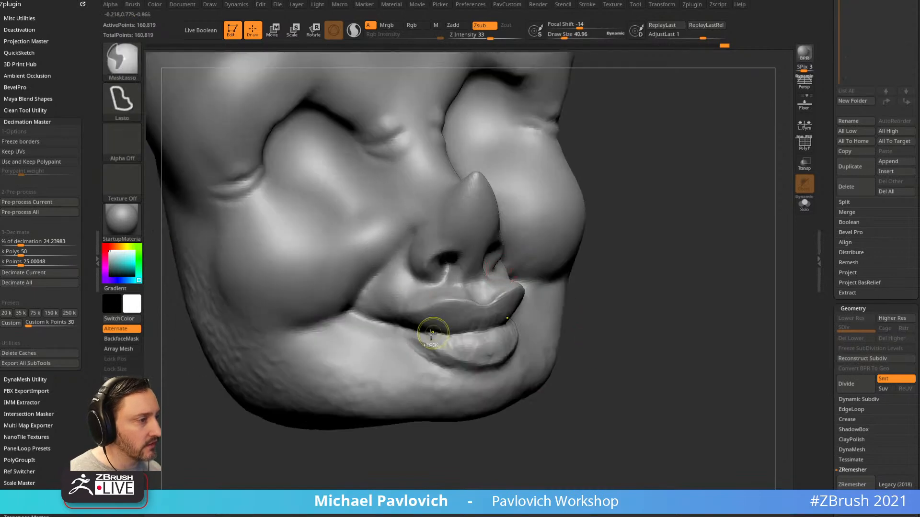
pyautogui.moveTo(597, 337); pyautogui.dragTo(472, 367)
# Deepen the crease around the lower lip's corners with DamStandard, enlarging the draw size to about 99
pyautogui.press(']')
pyautogui.moveTo(407, 342); pyautogui.dragTo(479, 352)
pyautogui.moveTo(639, 348); pyautogui.dragTo(520, 352)
pyautogui.press('[')
pyautogui.moveTo(484, 426)
pyautogui.mouseDown()
pyautogui.moveTo(556, 429)
pyautogui.moveTo(546, 398)
pyautogui.mouseUp()
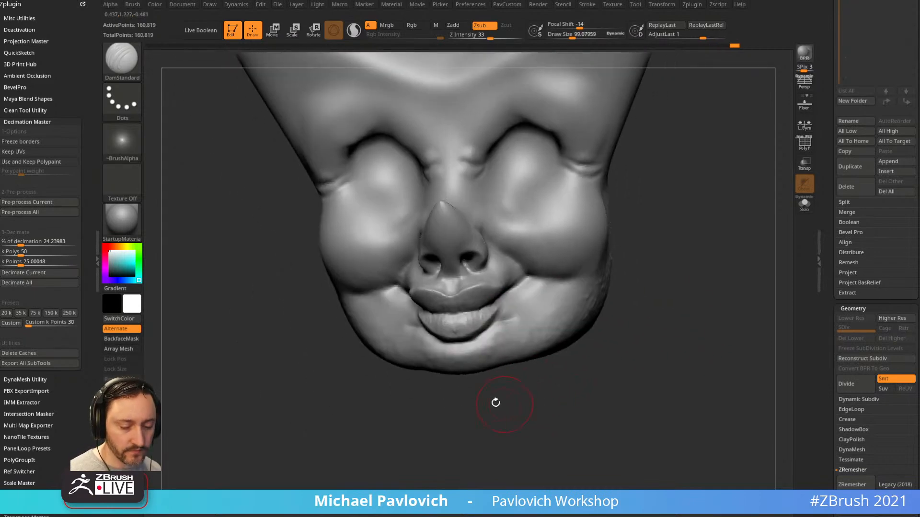
# Build up the chin area beneath the lower lip with ClayBuildup and smooth it
pyautogui.press('b')
pyautogui.press('c')
pyautogui.press('b')
pyautogui.moveTo(412, 407); pyautogui.dragTo(436, 373)
pyautogui.moveTo(597, 341); pyautogui.dragTo(558, 384)
pyautogui.keyDown('shift'); pyautogui.moveTo(422, 345); pyautogui.dragTo(479, 352); pyautogui.keyUp('shift')
pyautogui.keyDown('alt'); pyautogui.moveTo(616, 369); pyautogui.dragTo(661, 336); pyautogui.keyUp('alt')
pyautogui.moveTo(411, 350); pyautogui.dragTo(380, 340)
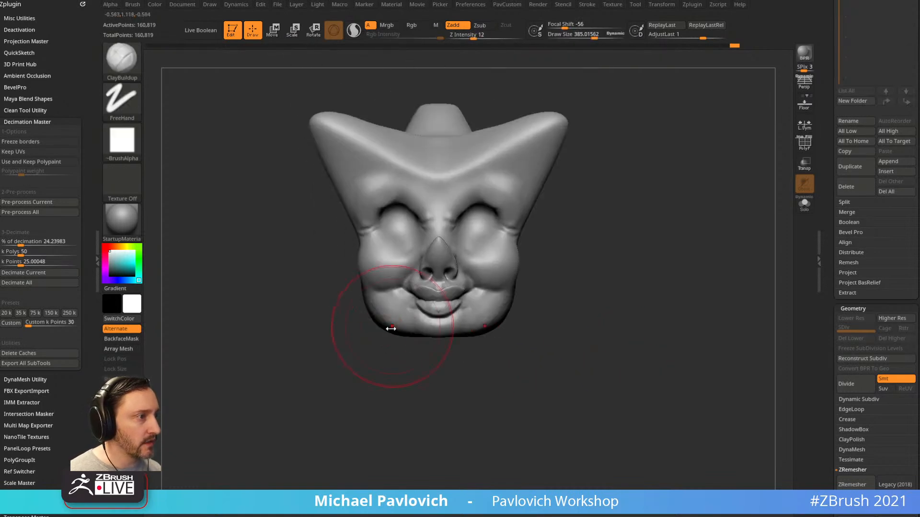
# Adjust the lower cheeks, mouth area and jaw silhouette with the Move brush
pyautogui.press('b')
pyautogui.press('m')
pyautogui.press('v')
pyautogui.moveTo(380, 295); pyautogui.dragTo(380, 315)
pyautogui.moveTo(416, 327); pyautogui.dragTo(422, 332)
pyautogui.moveTo(532, 346); pyautogui.dragTo(502, 343)
pyautogui.moveTo(592, 331)
pyautogui.mouseDown()
pyautogui.moveTo(646, 318)
pyautogui.moveTo(599, 306)
pyautogui.moveTo(594, 339)
pyautogui.moveTo(582, 327)
pyautogui.moveTo(583, 308)
pyautogui.moveTo(600, 318)
pyautogui.moveTo(592, 319)
pyautogui.mouseUp()
pyautogui.press('b')
pyautogui.press('s')
pyautogui.press('t')
pyautogui.press('s')
pyautogui.press('s')
pyautogui.moveTo(585, 314); pyautogui.dragTo(615, 327)
pyautogui.moveTo(614, 326)
pyautogui.mouseDown()
pyautogui.moveTo(586, 333)
pyautogui.moveTo(616, 322)
pyautogui.moveTo(640, 295)
pyautogui.moveTo(666, 304)
pyautogui.moveTo(661, 283)
pyautogui.mouseUp()
# Sharpen the area between the nostrils and the upper lip with DamStandard, reducing the draw size to about 59
pyautogui.press('b')
pyautogui.press('d')
pyautogui.press('s')
pyautogui.moveTo(359, 256); pyautogui.dragTo(357, 265)
pyautogui.moveTo(669, 250); pyautogui.dragTo(546, 239)
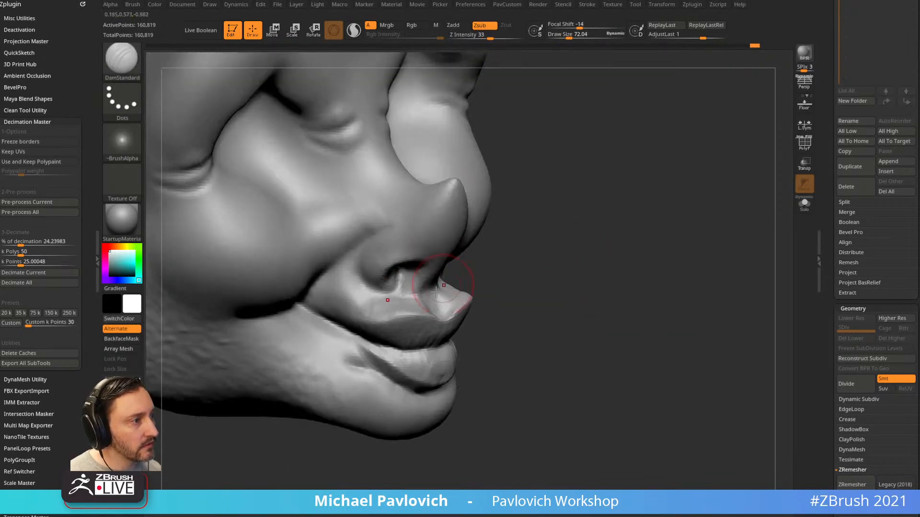
pyautogui.press('s')
pyautogui.moveTo(411, 296); pyautogui.dragTo(434, 288)
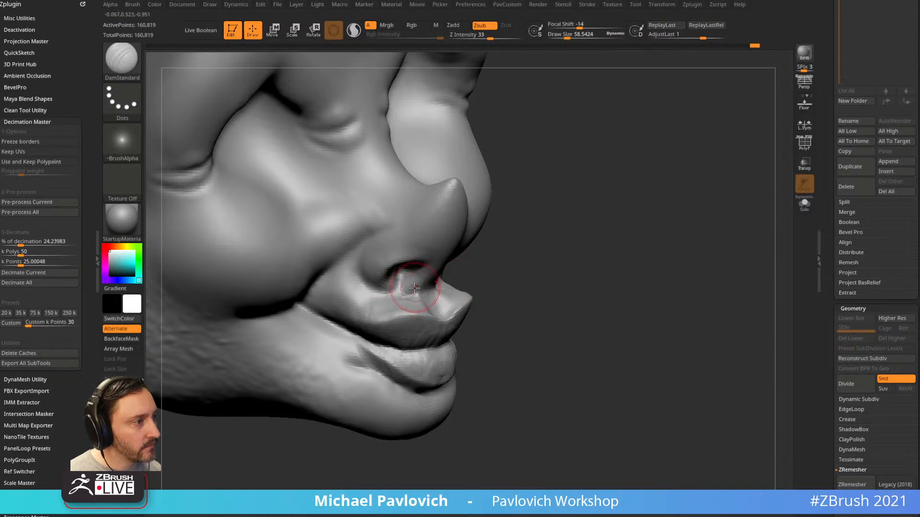
# Define the crease around the nostril wing with DamStandard at draw size about 59
pyautogui.moveTo(567, 227)
pyautogui.mouseDown()
pyautogui.moveTo(586, 220)
pyautogui.moveTo(570, 204)
pyautogui.mouseUp()
pyautogui.moveTo(399, 291)
pyautogui.mouseDown()
pyautogui.moveTo(357, 254)
pyautogui.moveTo(373, 231)
pyautogui.mouseUp()
pyautogui.moveTo(573, 192); pyautogui.dragTo(522, 206)
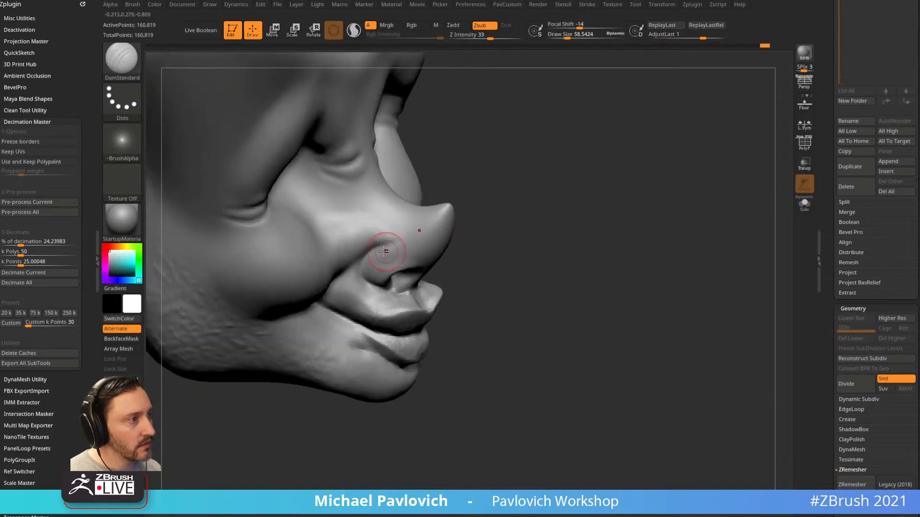
pyautogui.keyDown('alt'); pyautogui.moveTo(589, 231); pyautogui.dragTo(659, 261); pyautogui.keyUp('alt')
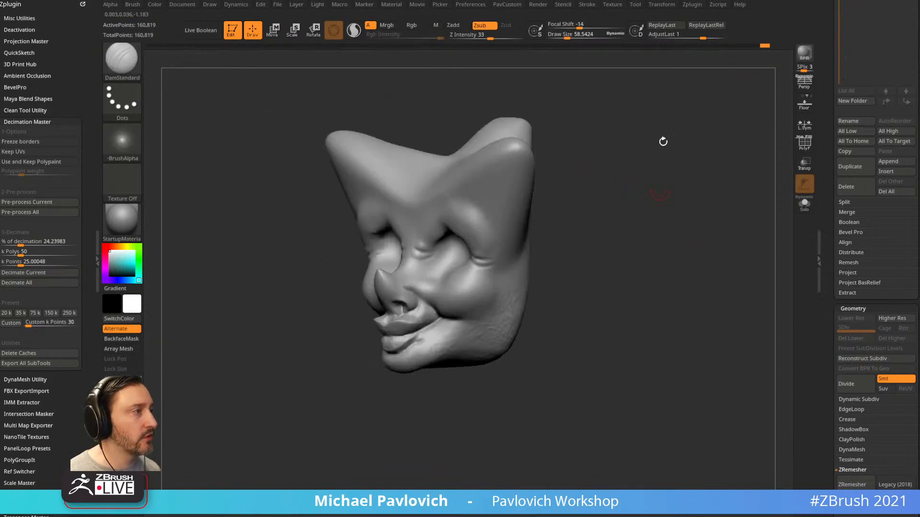
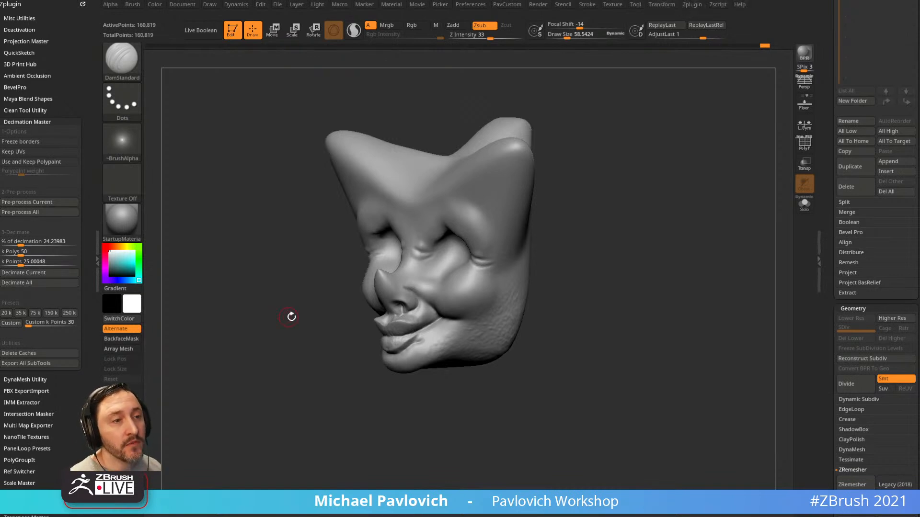
# Select the Standard brush at draw size about 150, load the Cylinder3D primitive and convert it to a PolyMesh3D
pyautogui.moveTo(828, 110); pyautogui.dragTo(831, 427)
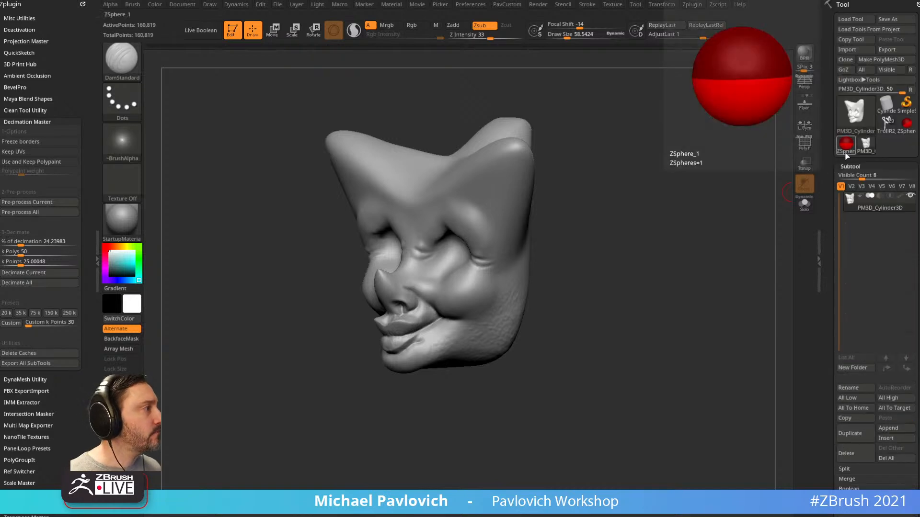
pyautogui.moveTo(690, 250)
pyautogui.keyDown('shift'); pyautogui.mouseDown()
pyautogui.moveTo(674, 255)
pyautogui.moveTo(676, 285)
pyautogui.moveTo(706, 283)
pyautogui.moveTo(699, 257)
pyautogui.moveTo(678, 269)
pyautogui.mouseUp(); pyautogui.keyUp('shift')
pyautogui.press('s')
pyautogui.press('b')
pyautogui.press('s')
pyautogui.press('t')
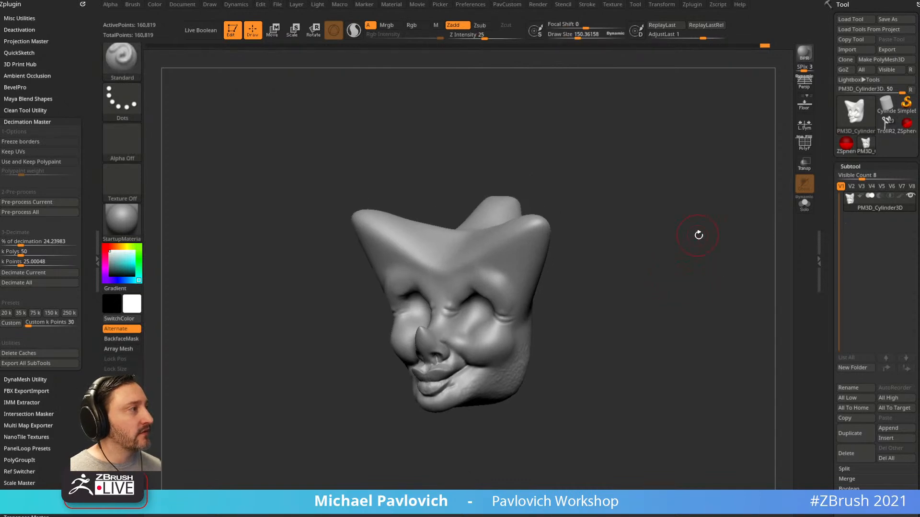
pyautogui.click(881, 106)
pyautogui.click(864, 62)
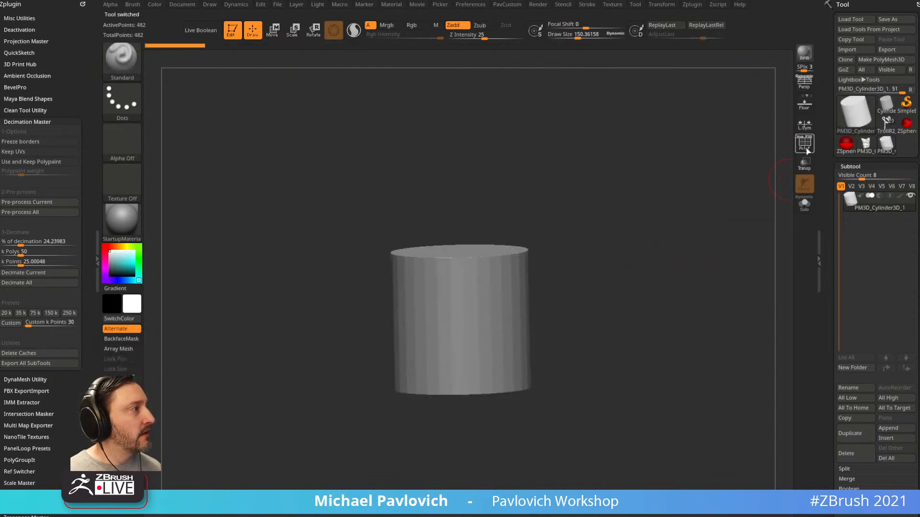
# Show the polyframe and scale the cylinder along its height into a flat disc
pyautogui.hotkey('shift', 'f')
pyautogui.moveTo(599, 206); pyautogui.dragTo(577, 236)
pyautogui.press('w')
pyautogui.moveTo(458, 290); pyautogui.dragTo(461, 335)
pyautogui.press('f')
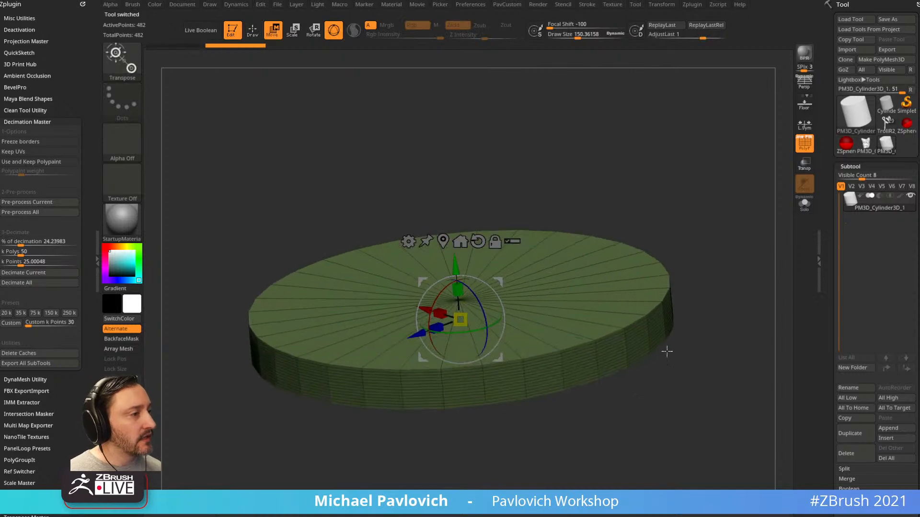
pyautogui.press('q')
# Remove the redundant horizontal edge loops from the disc's side with Delete Loops
pyautogui.scroll(-10, 855, 90)
pyautogui.press('shift')
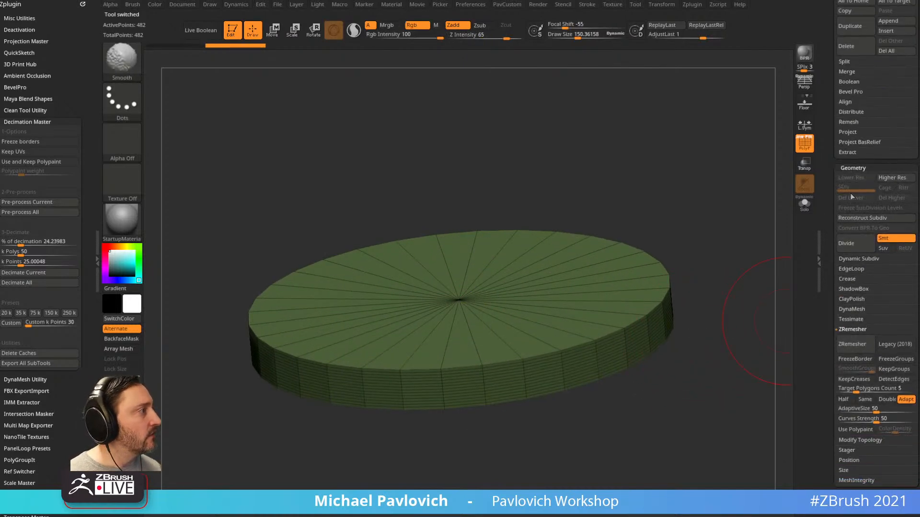
pyautogui.click(852, 269)
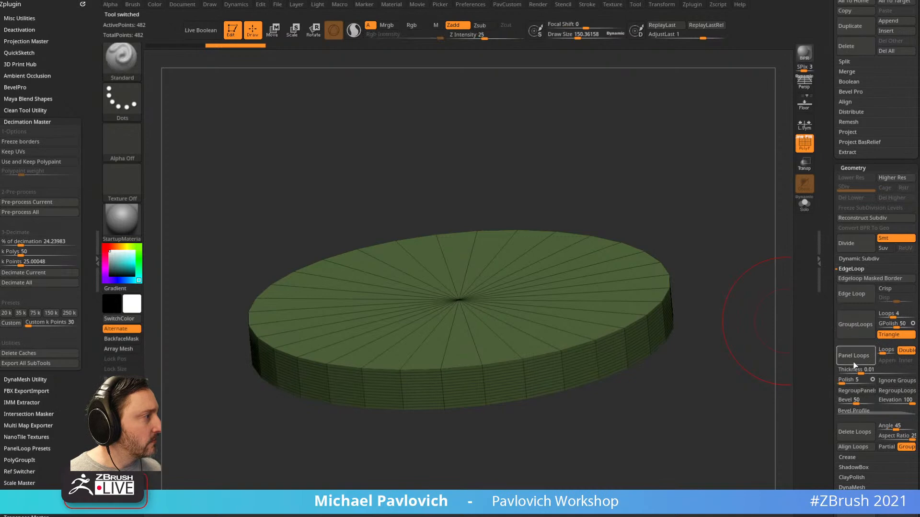
pyautogui.click(852, 433)
# Give the disc's side its own polygroup with ZModeler's PolyGroup edge action, targeting Polyloop with Overwrite
pyautogui.moveTo(730, 236)
pyautogui.mouseDown()
pyautogui.moveTo(741, 296)
pyautogui.moveTo(738, 285)
pyautogui.mouseUp()
pyautogui.press('space')
pyautogui.click(618, 320)
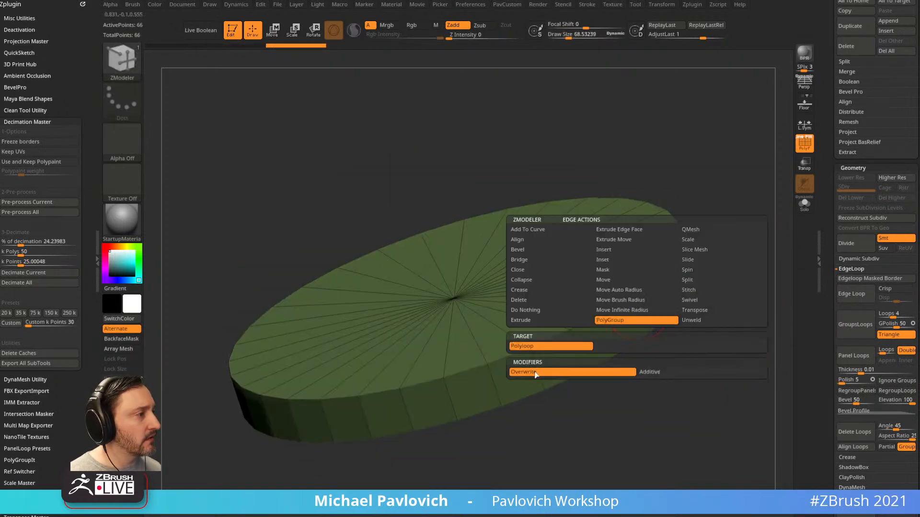
# Try ZModeler's QMesh polygon action on the disc and undo the result
pyautogui.press('space')
pyautogui.click(632, 230)
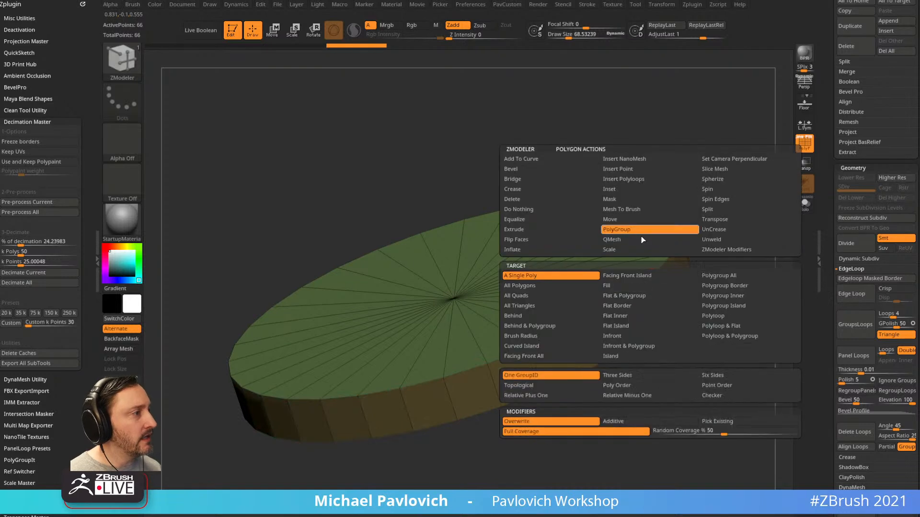
pyautogui.click(721, 278)
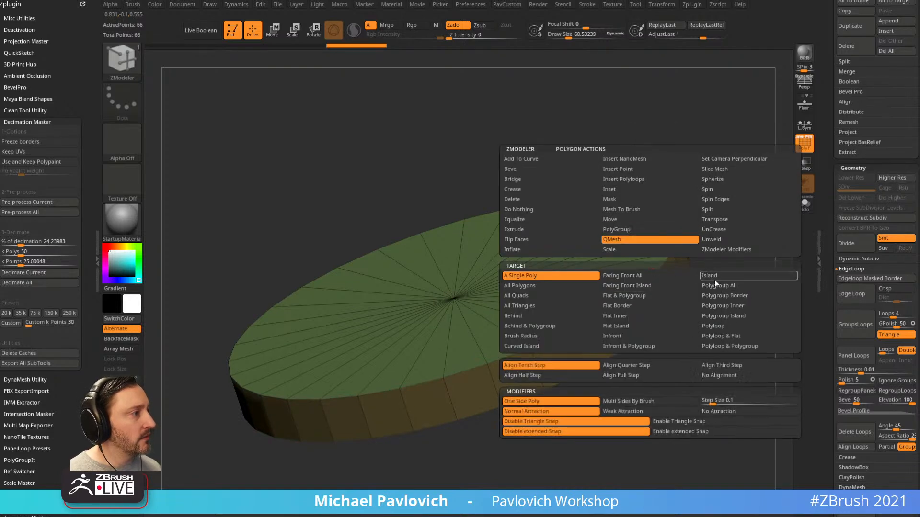
pyautogui.moveTo(641, 287); pyautogui.dragTo(642, 246)
pyautogui.moveTo(723, 229); pyautogui.dragTo(694, 257)
pyautogui.hotkey('ctrl', 'z')
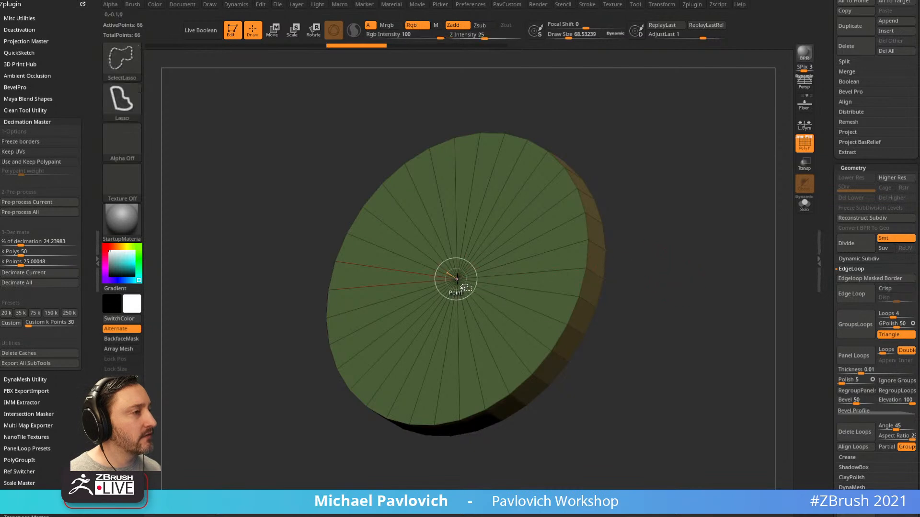
# Isolate the disc's cap polygroup, delete the hidden side polygons and face the cap straight on
pyautogui.keyDown('ctrl'); pyautogui.keyDown('shift'); pyautogui.click(455, 278); pyautogui.keyUp('shift'); pyautogui.keyUp('ctrl')
pyautogui.press('2')
pyautogui.click(695, 234)
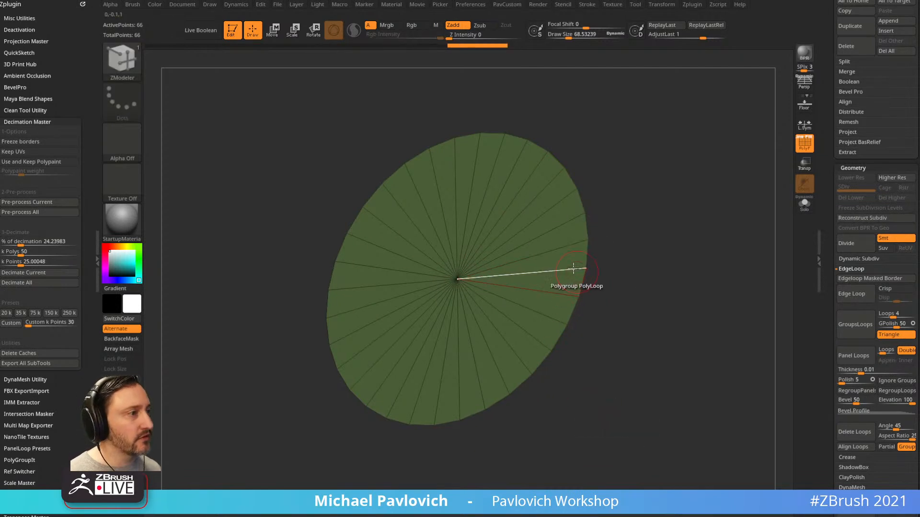
pyautogui.moveTo(596, 268)
pyautogui.keyDown('shift'); pyautogui.mouseDown()
pyautogui.moveTo(678, 260)
pyautogui.moveTo(734, 309)
pyautogui.mouseUp(); pyautogui.keyUp('shift')
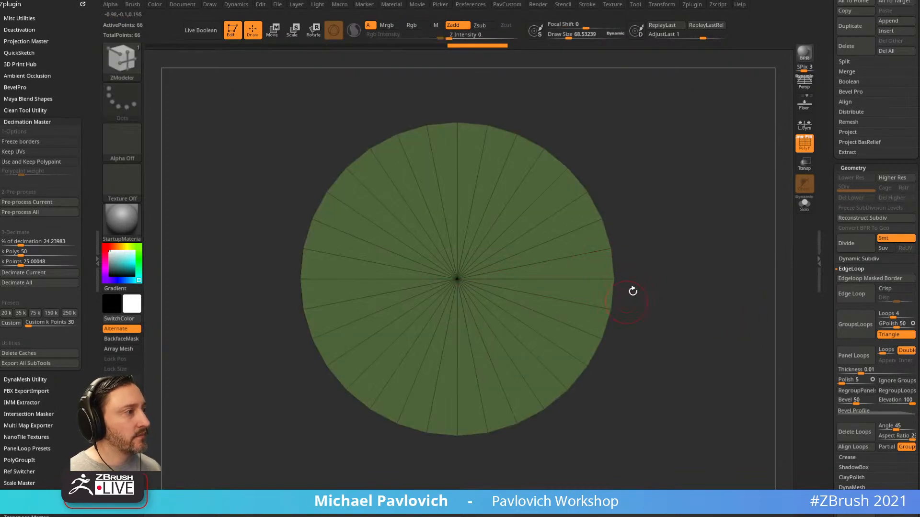
# Activate Z symmetry in addition to X symmetry for the disc
pyautogui.click(692, 6)
pyautogui.click(663, 6)
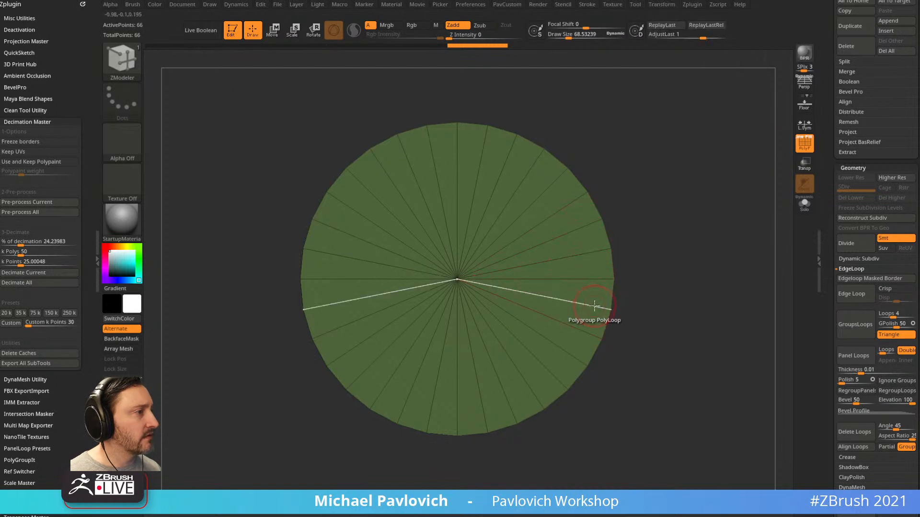
pyautogui.click(666, 5)
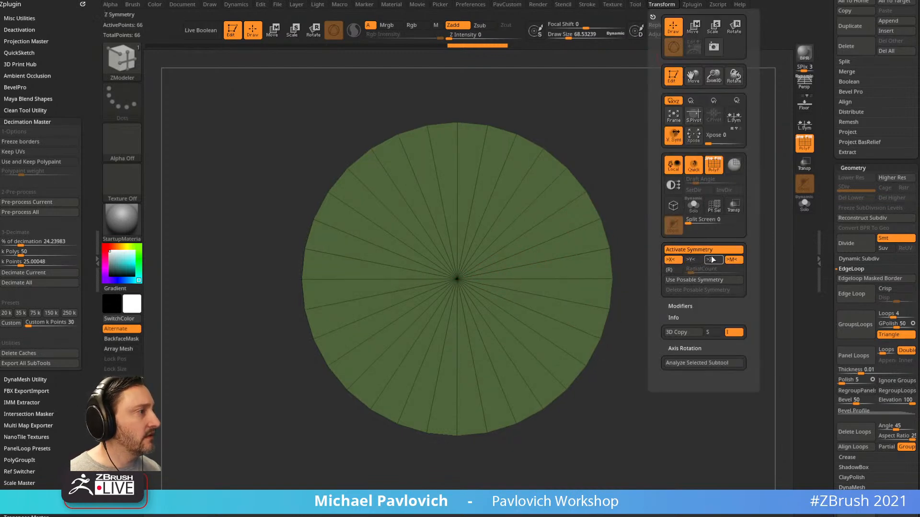
pyautogui.click(711, 260)
# Retopologize the disc's caps with ZRemesher using the Double polygon count option
pyautogui.press('4')
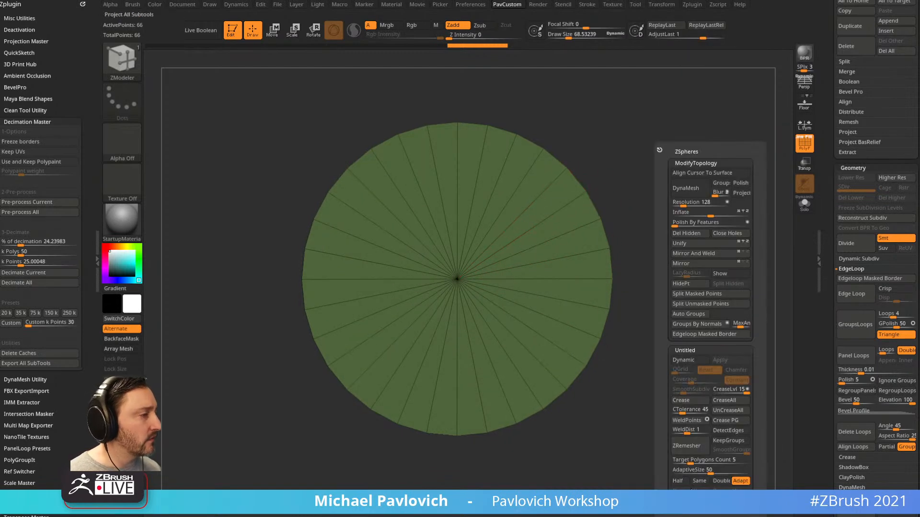
pyautogui.click(721, 481)
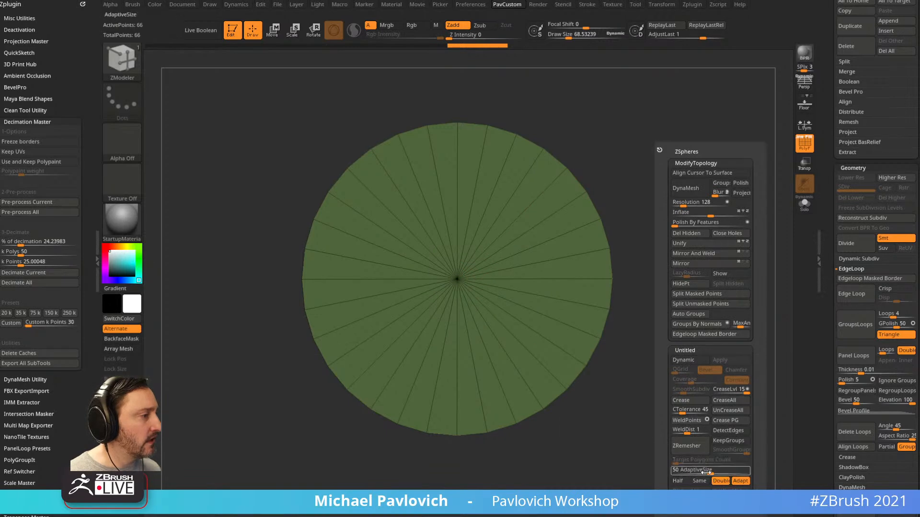
pyautogui.click(702, 446)
pyautogui.moveTo(671, 297); pyautogui.dragTo(533, 204)
pyautogui.press('space')
pyautogui.press('f')
pyautogui.press('f')
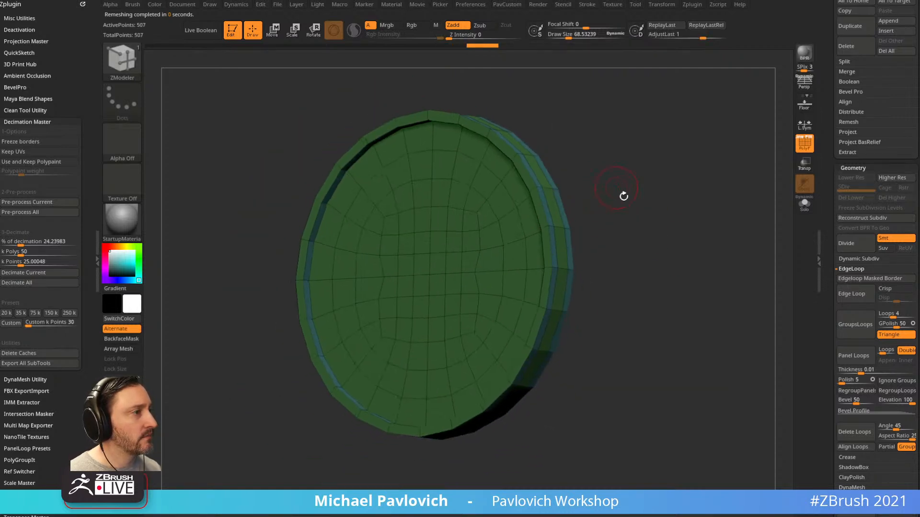
# Turn the remeshed disc edge-on and isolate its rim polygons with SelectLasso
pyautogui.keyDown('shift'); pyautogui.moveTo(620, 188); pyautogui.dragTo(671, 221); pyautogui.keyUp('shift')
pyautogui.moveTo(670, 278)
pyautogui.mouseDown()
pyautogui.moveTo(612, 291)
pyautogui.moveTo(674, 242)
pyautogui.moveTo(679, 254)
pyautogui.moveTo(647, 234)
pyautogui.mouseUp()
pyautogui.moveTo(482, 117)
pyautogui.keyDown('ctrl'); pyautogui.keyDown('shift'); pyautogui.mouseDown()
pyautogui.moveTo(514, 164)
pyautogui.moveTo(475, 173)
pyautogui.mouseUp(); pyautogui.keyUp('shift'); pyautogui.keyUp('ctrl')
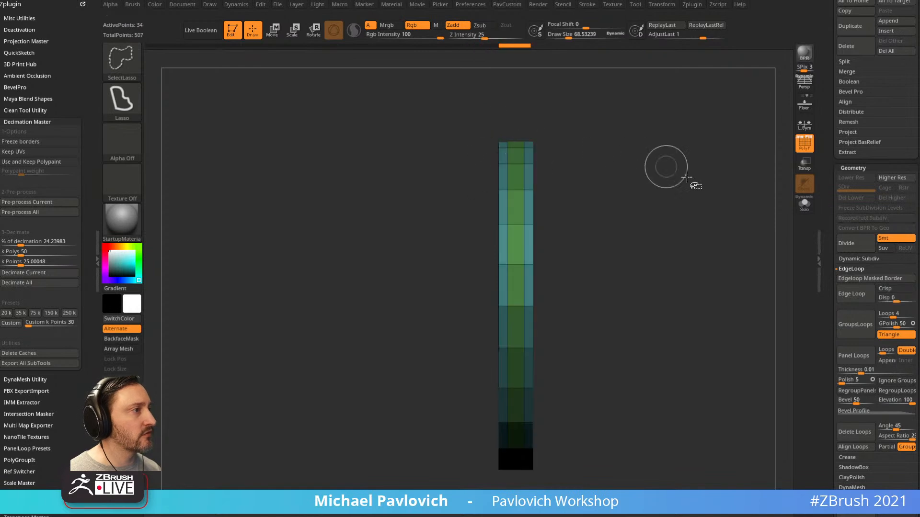
# Invert the disc's visibility, delete the hidden polygons and face the disc straight on
pyautogui.keyDown('ctrl'); pyautogui.keyDown('shift'); pyautogui.moveTo(666, 167); pyautogui.dragTo(709, 199); pyautogui.keyUp('shift'); pyautogui.keyUp('ctrl')
pyautogui.press('4')
pyautogui.click(691, 234)
pyautogui.keyDown('shift'); pyautogui.moveTo(624, 257); pyautogui.dragTo(696, 254); pyautogui.keyUp('shift')
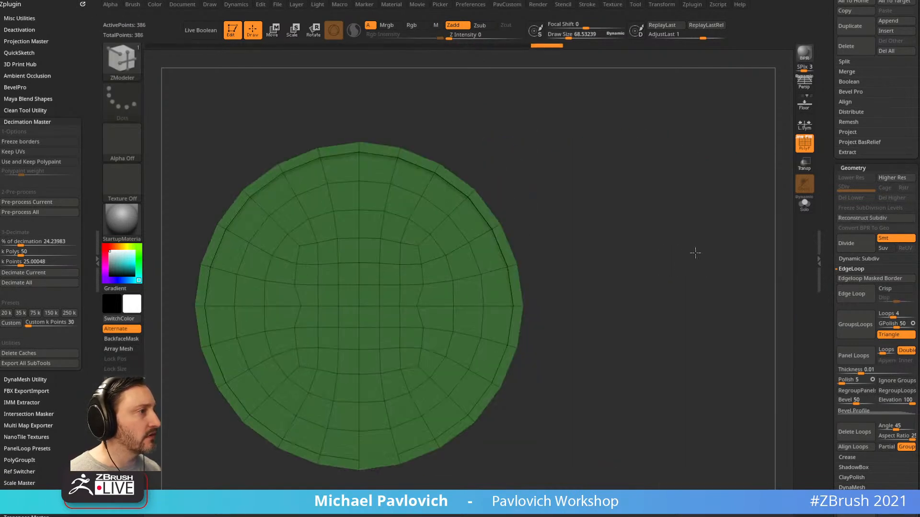
# Turn on Dynamic Subdiv for the disc with crease level 2 and apply it as real subdivision levels
pyautogui.press('4')
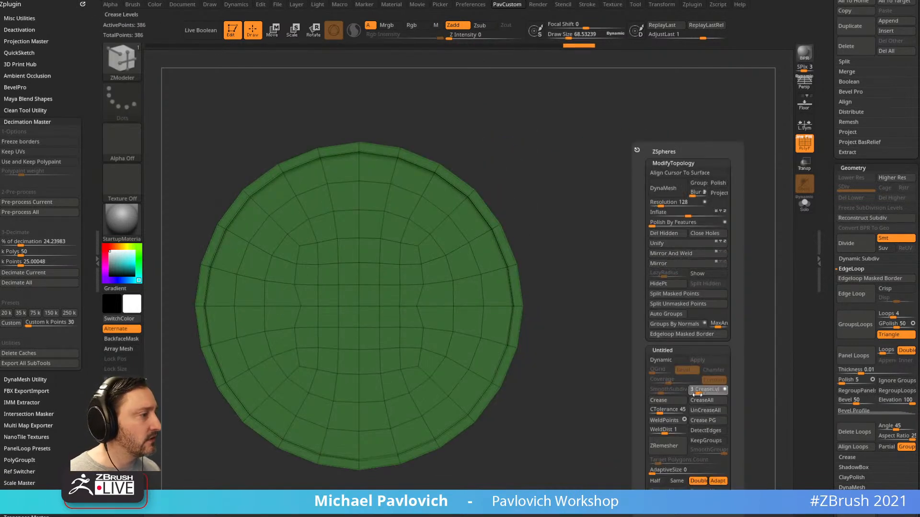
pyautogui.click(663, 360)
pyautogui.click(668, 391)
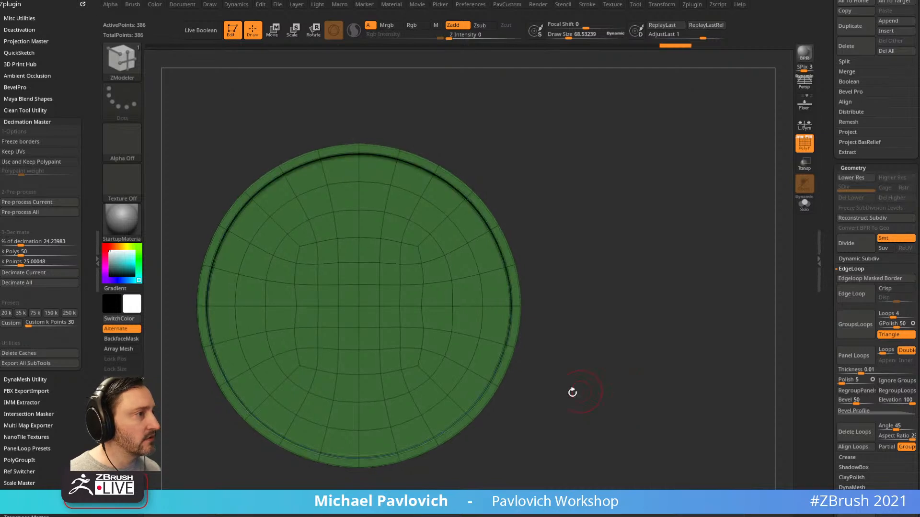
pyautogui.keyDown('alt'); pyautogui.moveTo(581, 390); pyautogui.dragTo(638, 379); pyautogui.keyUp('alt')
pyautogui.click(801, 146)
pyautogui.press('4')
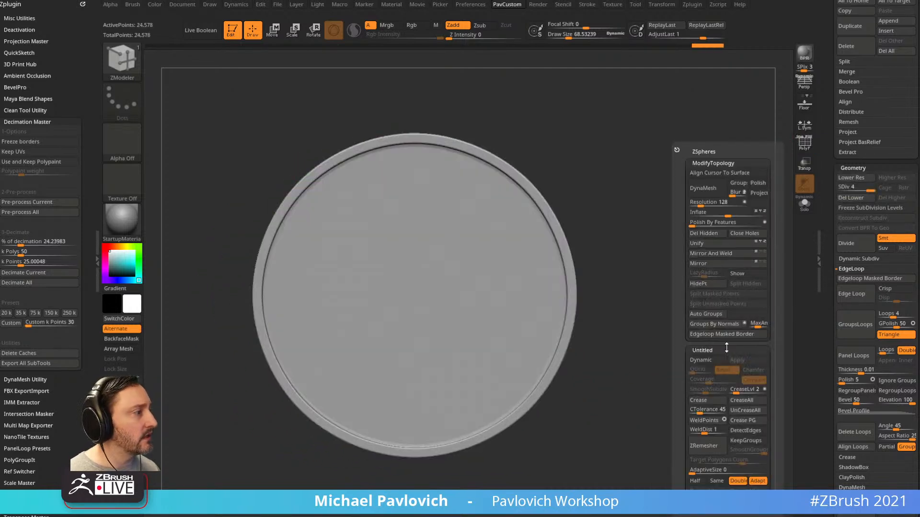
pyautogui.click(754, 357)
pyautogui.press('f')
pyautogui.moveTo(669, 344); pyautogui.dragTo(738, 343)
# Switch to the head tool, view it from the front and choose the Standard brush
pyautogui.moveTo(832, 261); pyautogui.dragTo(833, 418)
pyautogui.click(868, 147)
pyautogui.moveTo(743, 317)
pyautogui.mouseDown()
pyautogui.moveTo(740, 234)
pyautogui.moveTo(776, 251)
pyautogui.moveTo(720, 335)
pyautogui.moveTo(800, 212)
pyautogui.mouseUp()
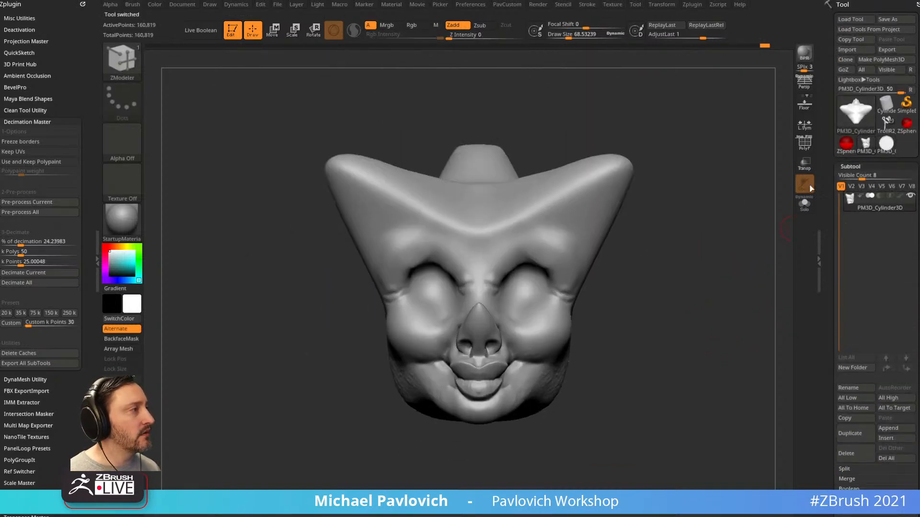
pyautogui.click(804, 104)
pyautogui.moveTo(744, 217); pyautogui.dragTo(714, 326)
pyautogui.moveTo(701, 253)
pyautogui.keyDown('alt'); pyautogui.mouseDown()
pyautogui.moveTo(706, 220)
pyautogui.moveTo(714, 241)
pyautogui.moveTo(714, 230)
pyautogui.moveTo(690, 250)
pyautogui.mouseUp(); pyautogui.keyUp('alt')
pyautogui.click(806, 108)
pyautogui.press('b')
pyautogui.press('s')
pyautogui.press('t')
pyautogui.press('s')
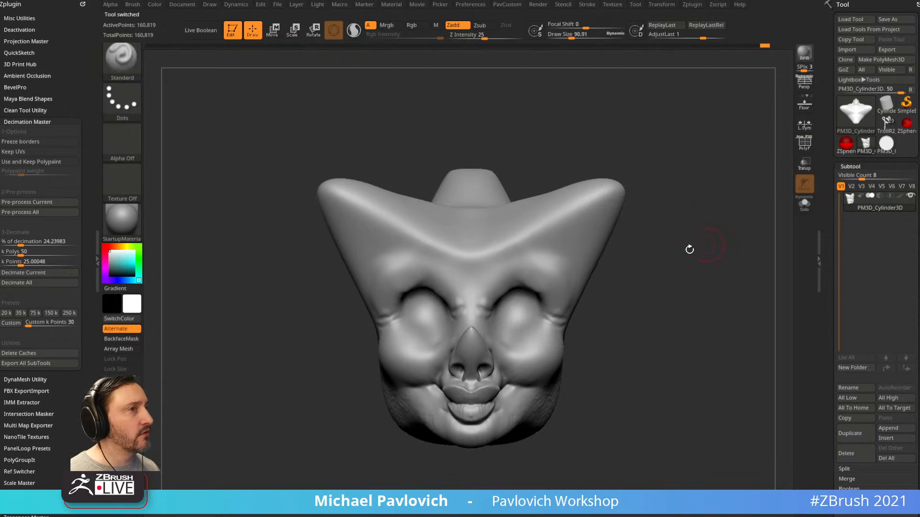
# Make a BasRelief alpha from the head's front view
pyautogui.click(82, 7)
pyautogui.click(110, 5)
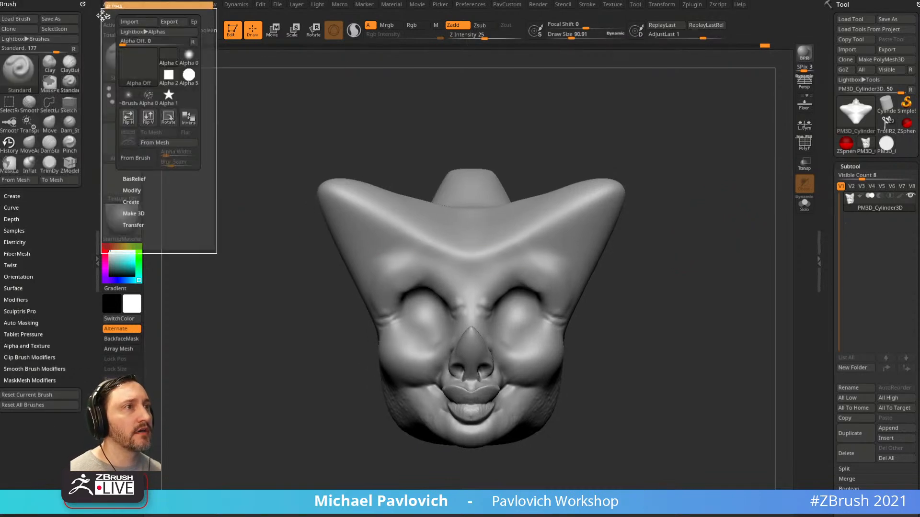
pyautogui.click(107, 8)
pyautogui.click(19, 177)
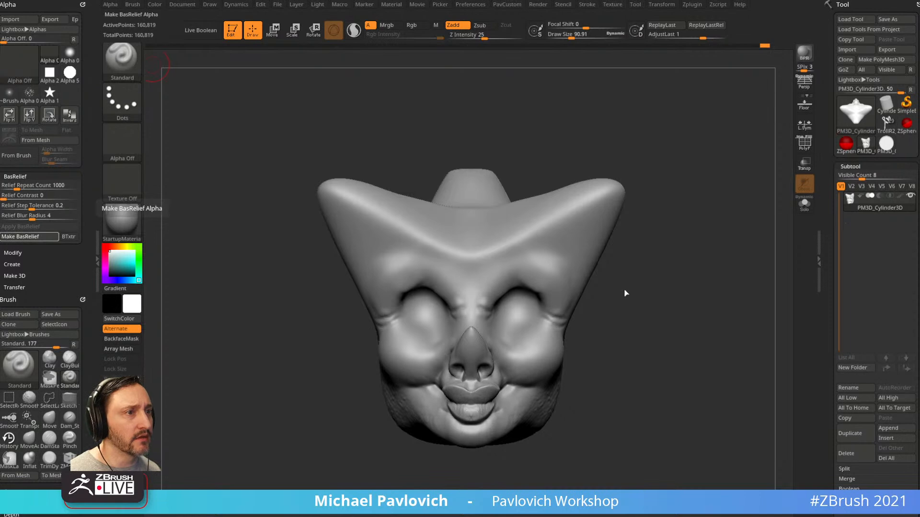
pyautogui.keyDown('alt'); pyautogui.moveTo(674, 258); pyautogui.dragTo(665, 263); pyautogui.keyUp('alt')
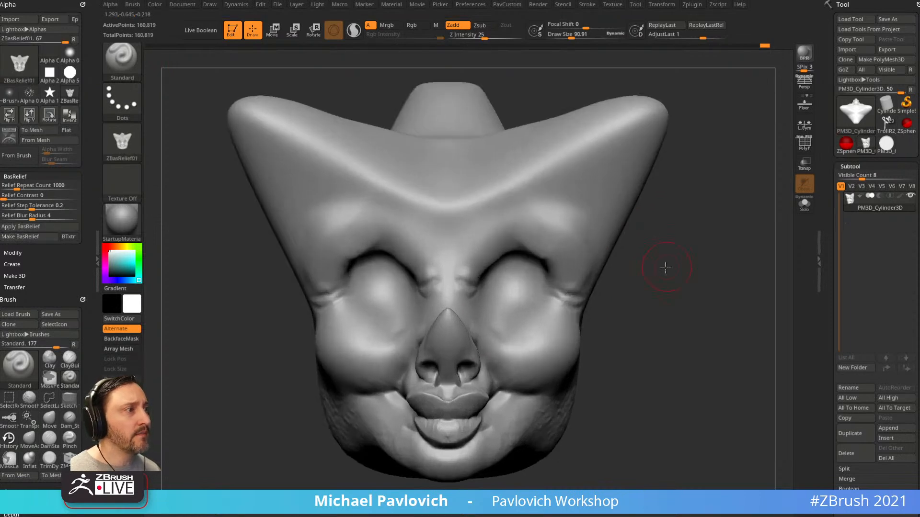
# Set the Standard brush's stroke to DragRect, try stamping the relief alpha beside the brow and undo the stamp
pyautogui.moveTo(579, 213); pyautogui.dragTo(604, 251)
pyautogui.hotkey('ctrl', 'z')
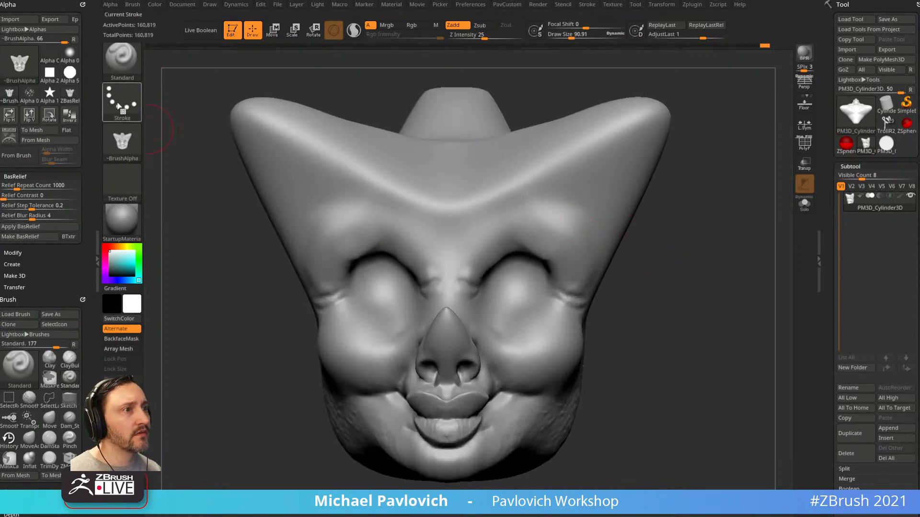
pyautogui.click(122, 102)
pyautogui.click(214, 110)
pyautogui.moveTo(593, 216); pyautogui.dragTo(621, 275)
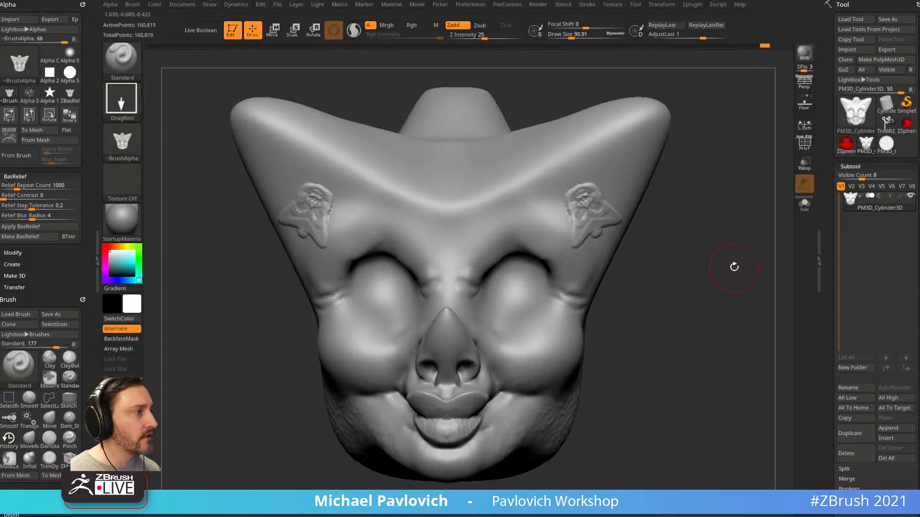
pyautogui.hotkey('ctrl', 'z')
# Turn the head to a three-quarter view and make a new BasRelief alpha from it
pyautogui.press('f')
pyautogui.moveTo(731, 267)
pyautogui.mouseDown()
pyautogui.moveTo(708, 257)
pyautogui.moveTo(688, 263)
pyautogui.moveTo(725, 256)
pyautogui.moveTo(710, 275)
pyautogui.moveTo(714, 289)
pyautogui.moveTo(723, 267)
pyautogui.mouseUp()
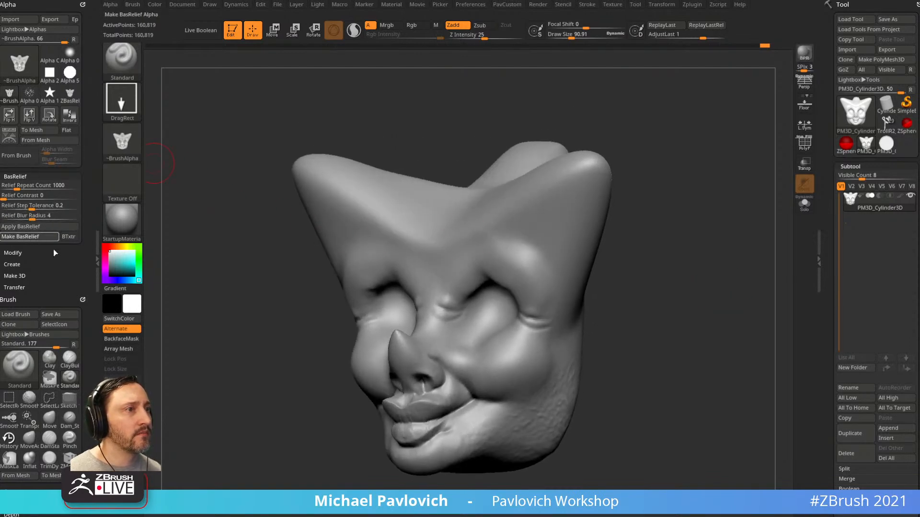
pyautogui.moveTo(117, 152)
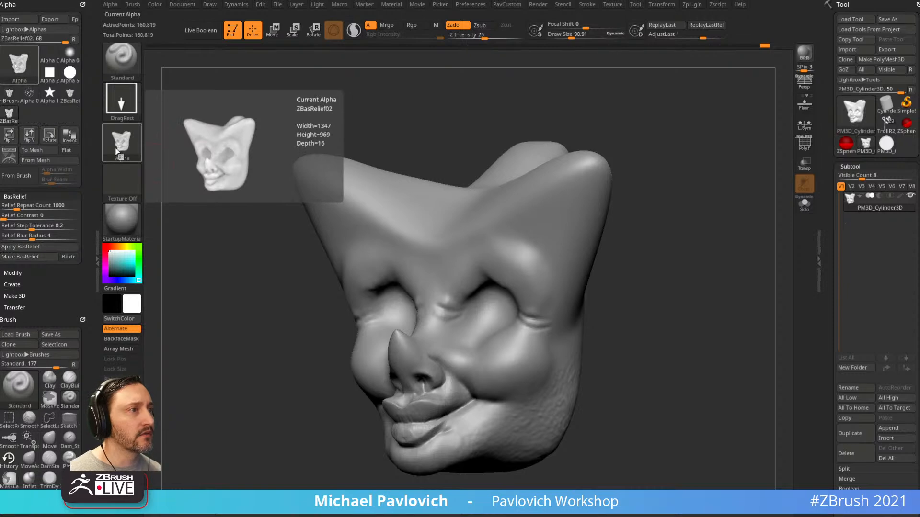
pyautogui.press('ctrl')
# Try stamping the three-quarter relief alpha on the temple, raise Z Intensity to 32 and undo the stamps
pyautogui.moveTo(548, 272); pyautogui.dragTo(556, 185)
pyautogui.hotkey('ctrl', 'z')
pyautogui.moveTo(491, 35); pyautogui.dragTo(503, 34)
pyautogui.moveTo(538, 263)
pyautogui.mouseDown()
pyautogui.moveTo(559, 287)
pyautogui.moveTo(538, 196)
pyautogui.mouseUp()
pyautogui.hotkey('ctrl', 'z')
pyautogui.click(487, 36)
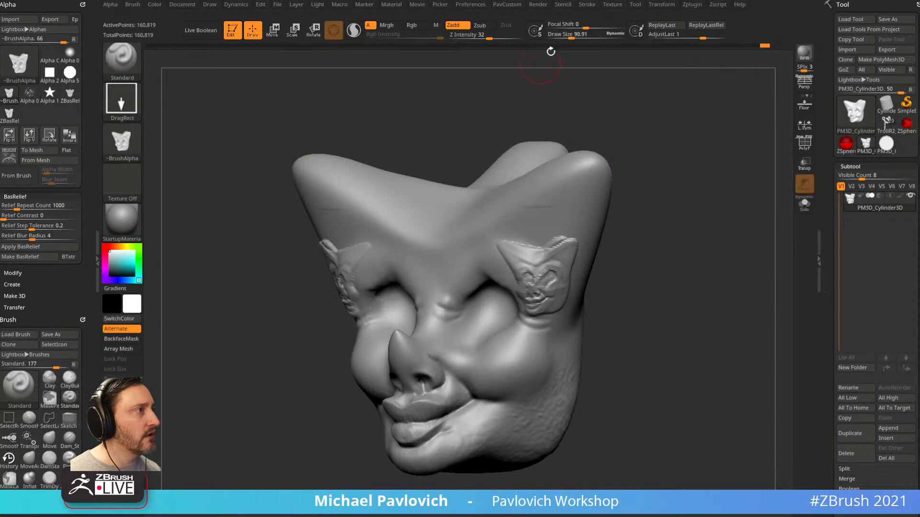
pyautogui.hotkey('ctrl', 'z')
# Set Focal Shift to -100 and try the relief stamp again above the eye, undoing it
pyautogui.moveTo(570, 24); pyautogui.dragTo(546, 24)
pyautogui.moveTo(522, 252); pyautogui.dragTo(531, 280)
pyautogui.moveTo(679, 37); pyautogui.dragTo(697, 38)
pyautogui.hotkey('ctrl', 'z')
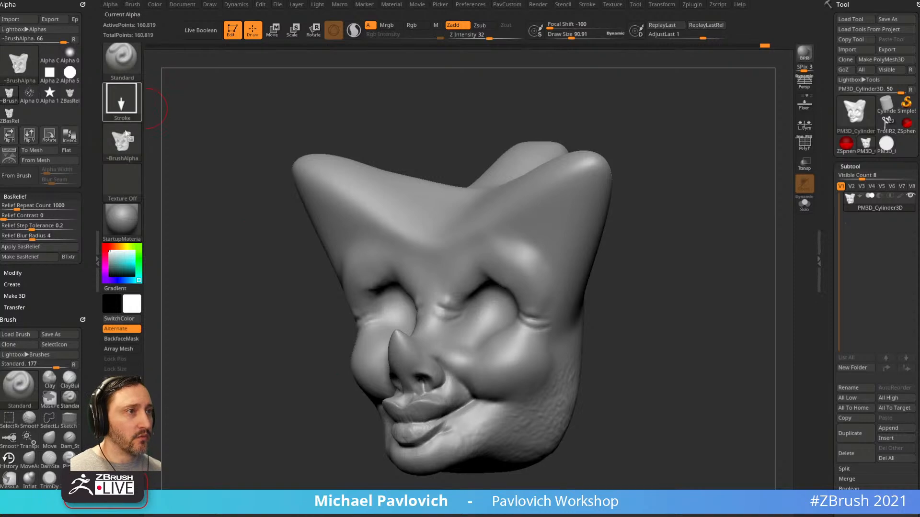
# Switch to MRGBZGrabber, skipping the switch note until restart, and grab depth alphas of the whole head and a narrow brow strip
pyautogui.click(856, 111)
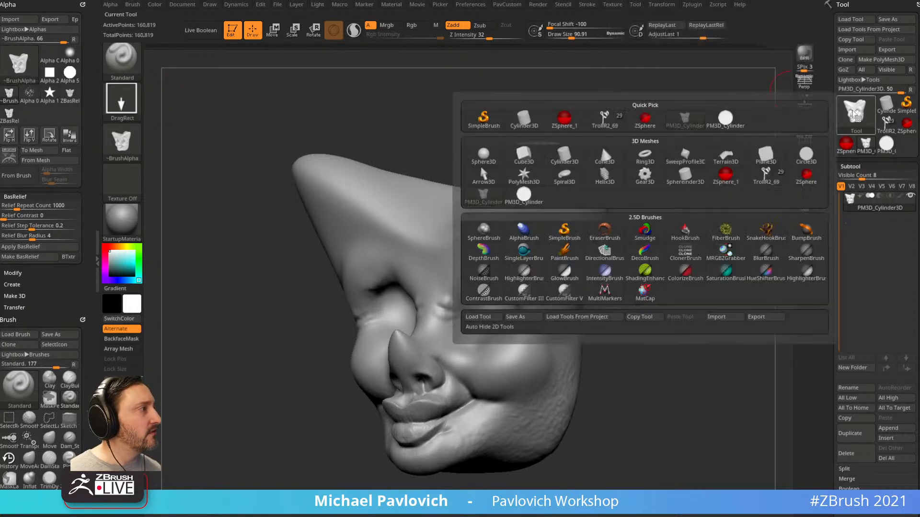
pyautogui.click(718, 258)
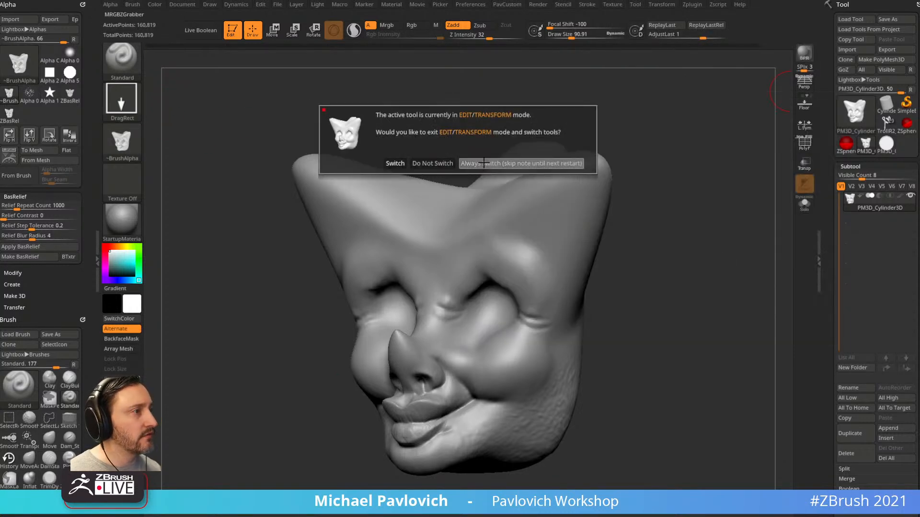
pyautogui.click(521, 166)
pyautogui.moveTo(463, 319); pyautogui.dragTo(644, 512)
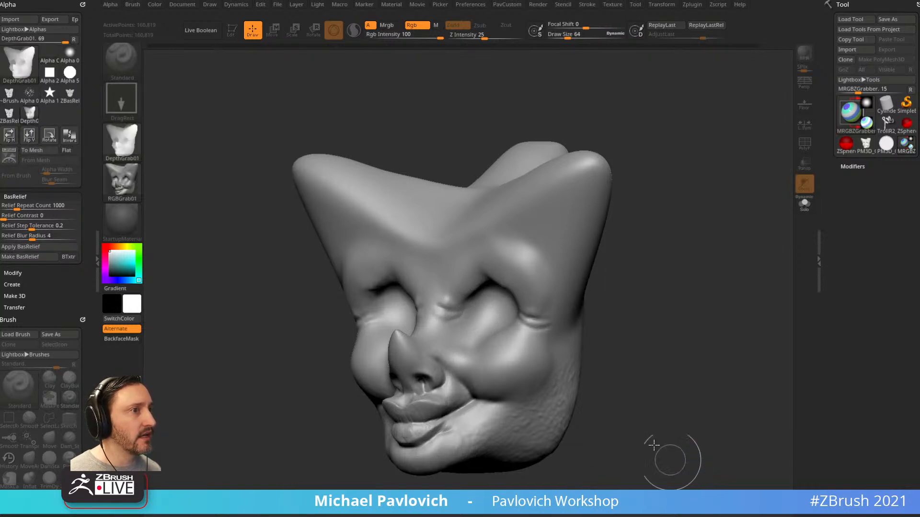
pyautogui.moveTo(125, 149)
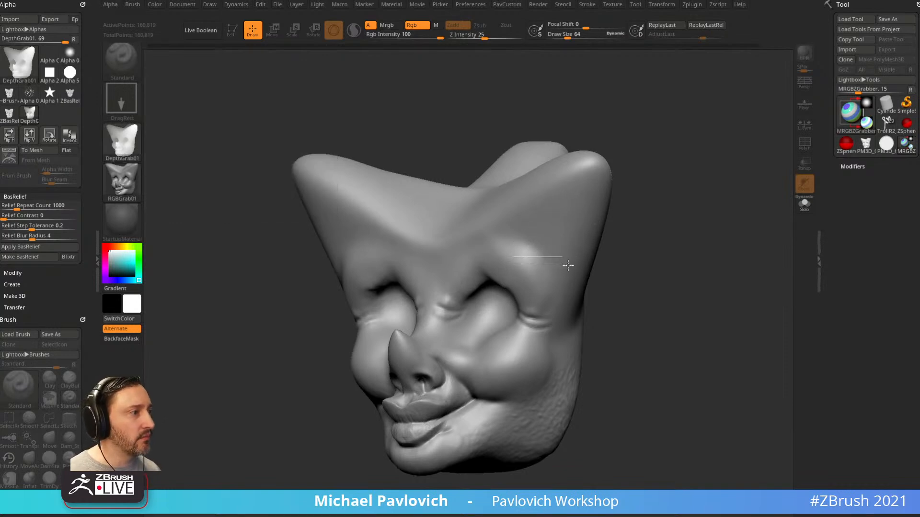
pyautogui.moveTo(566, 264); pyautogui.dragTo(567, 264)
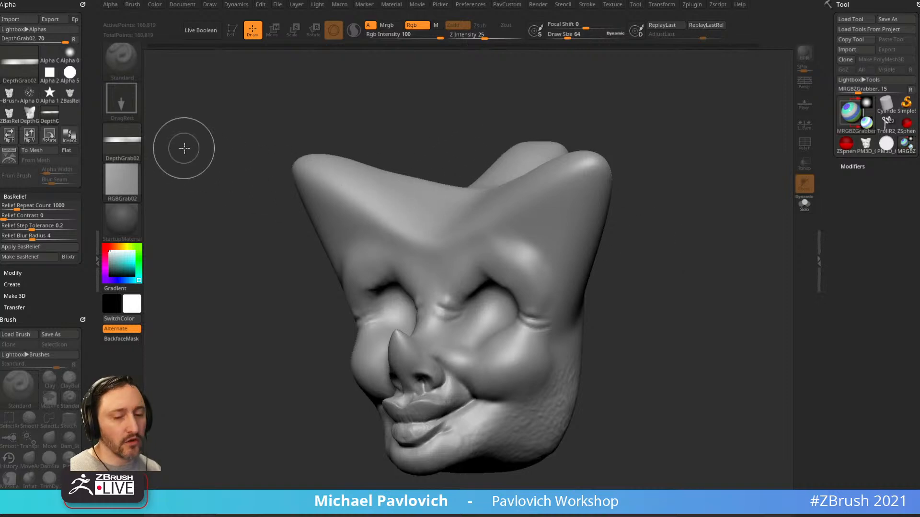
# Return to the head tool, clear the canvas and redraw the head in Edit mode
pyautogui.click(865, 144)
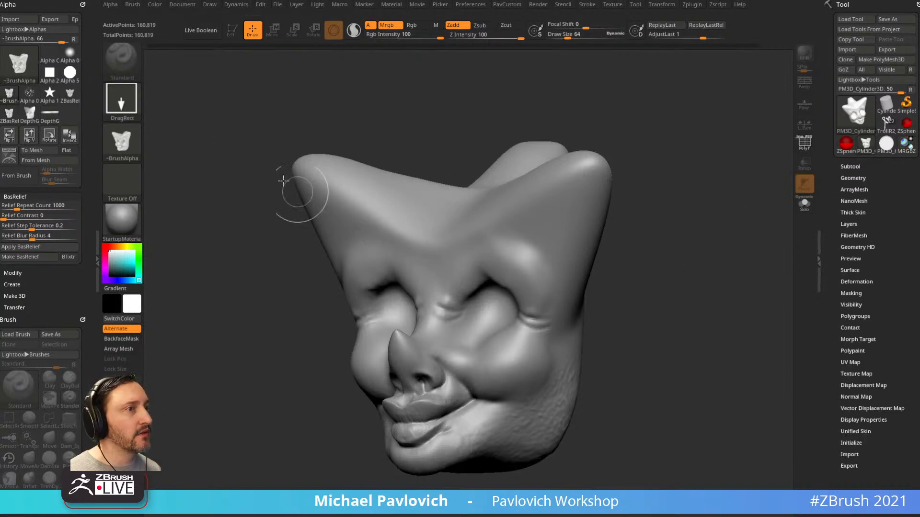
pyautogui.press('ctrl')
pyautogui.hotkey('ctrl', 'n')
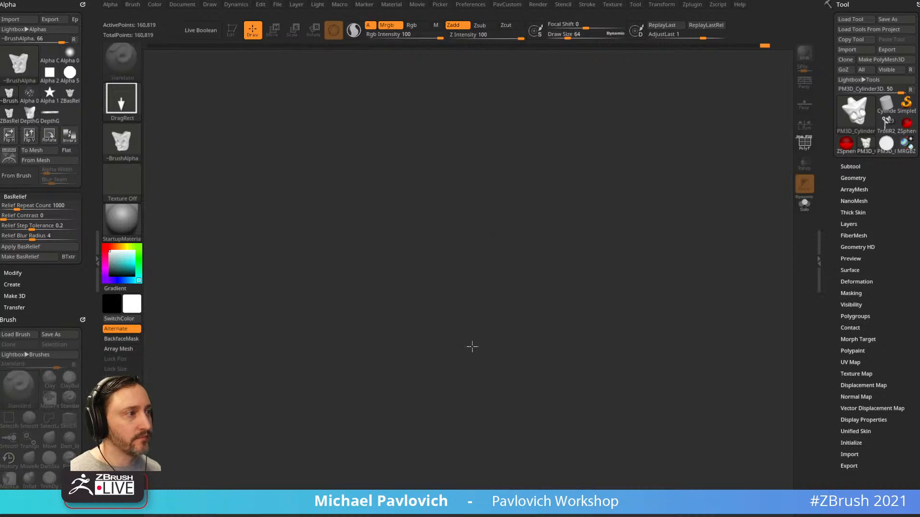
pyautogui.press('t')
pyautogui.moveTo(689, 257); pyautogui.dragTo(332, 231)
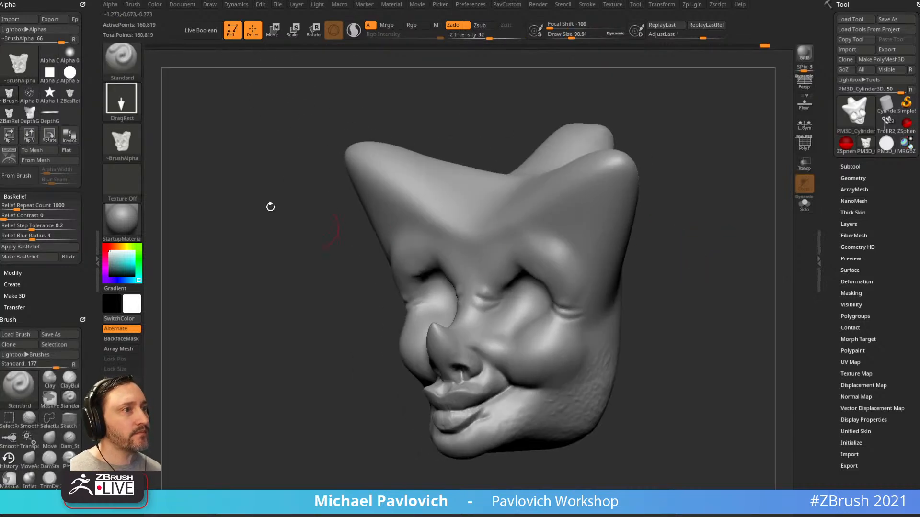
# Load the DepthGrab01 alpha, try stamping it beside the eyes and undo the stamps
pyautogui.click(136, 146)
pyautogui.click(539, 152)
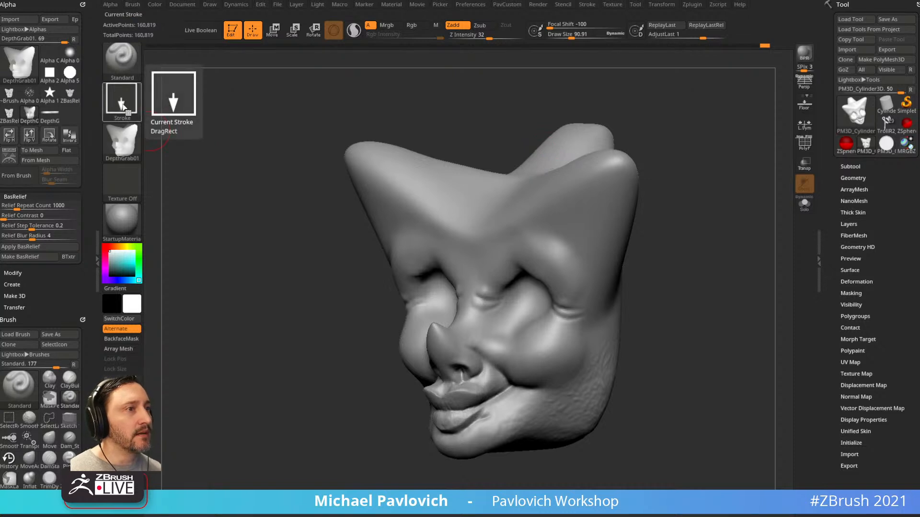
pyautogui.moveTo(394, 254); pyautogui.dragTo(421, 211)
pyautogui.moveTo(563, 255); pyautogui.dragTo(599, 211)
pyautogui.hotkey('ctrl', 'z')
pyautogui.moveTo(578, 250); pyautogui.dragTo(635, 242)
pyautogui.hotkey('ctrl', 'z')
# Make a BasRelief alpha from the head's current angle, try stamping it on the temple and undo the stamp
pyautogui.click(120, 152)
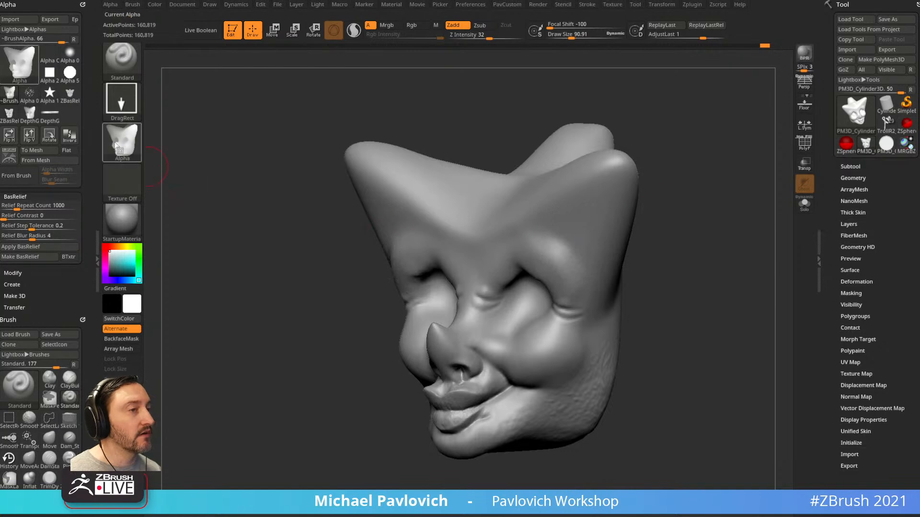
pyautogui.moveTo(122, 146)
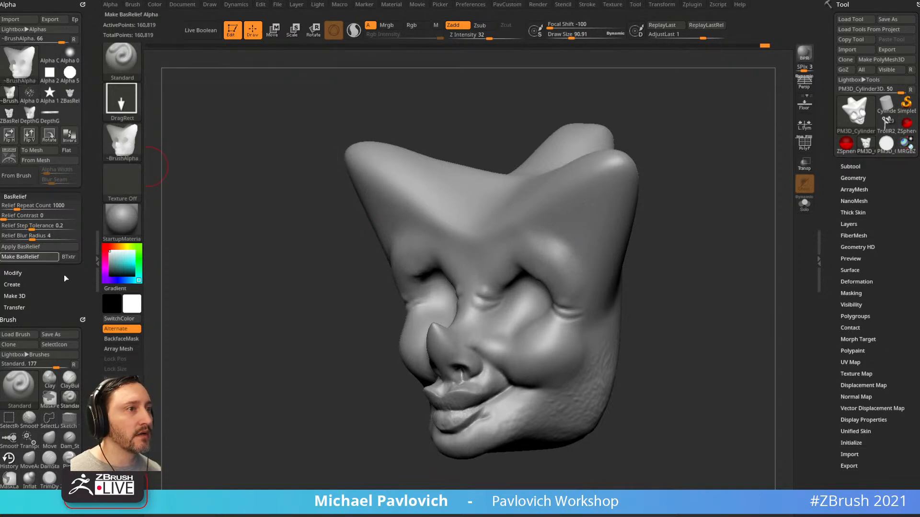
pyautogui.moveTo(554, 267); pyautogui.dragTo(616, 177)
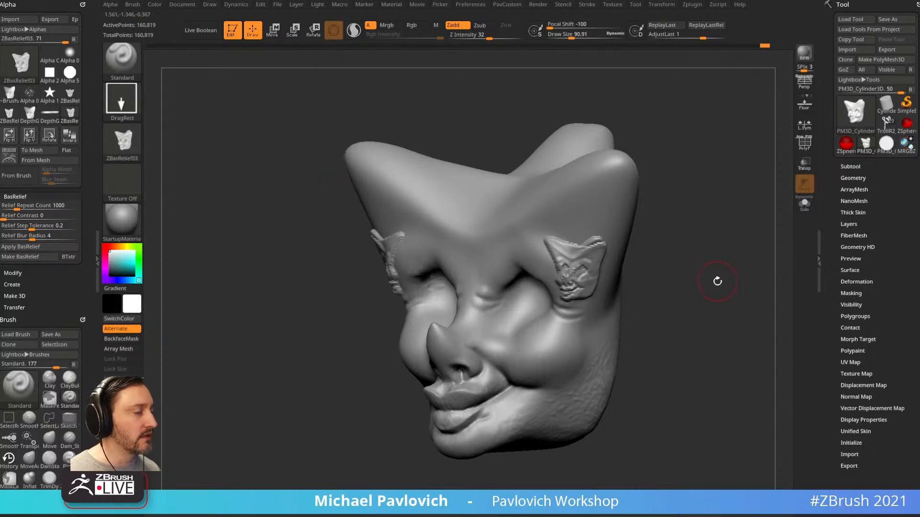
pyautogui.hotkey('ctrl', 'z')
# Append the PM3D_Cylinder3D disc to the head as a new subtool
pyautogui.keyDown('shift'); pyautogui.moveTo(738, 285); pyautogui.dragTo(704, 280); pyautogui.keyUp('shift')
pyautogui.click(857, 166)
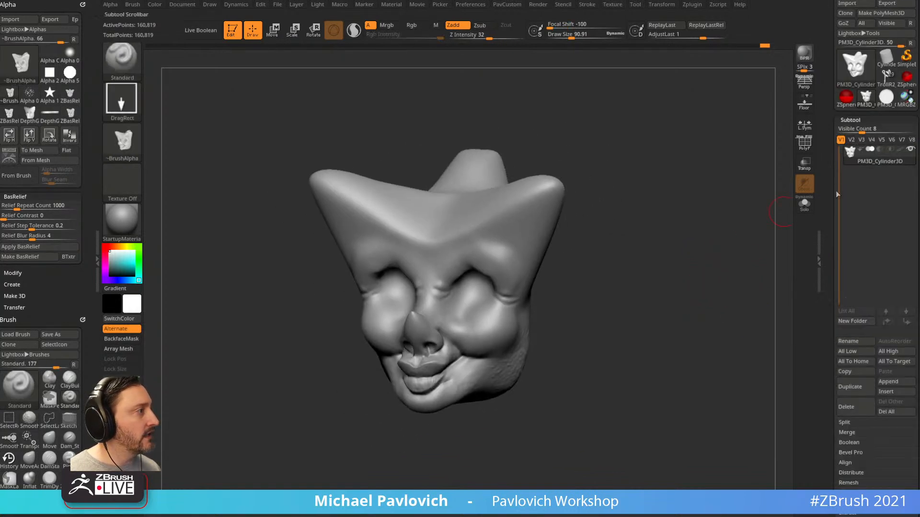
pyautogui.click(884, 382)
pyautogui.click(583, 401)
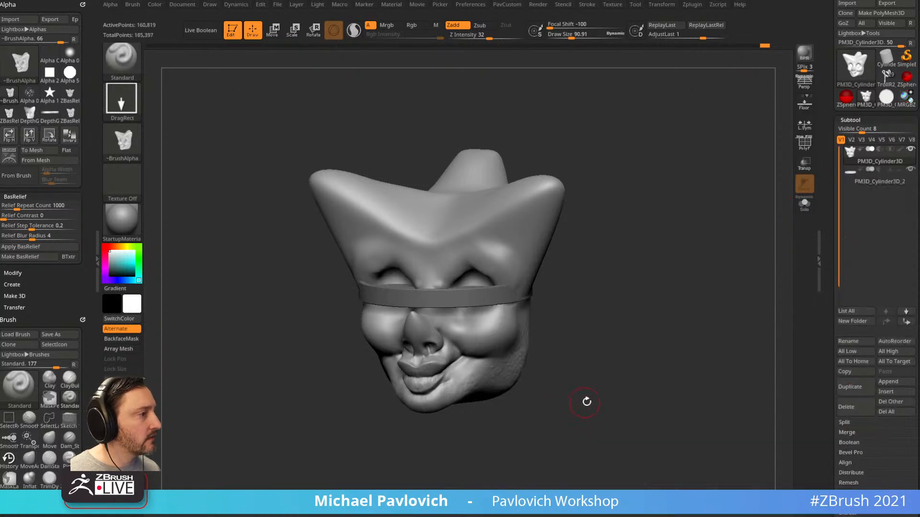
# Select the appended disc subtool, view it face-on with the Move gizmo and isolate it in Solo mode
pyautogui.click(867, 179)
pyautogui.keyDown('shift'); pyautogui.moveTo(733, 222); pyautogui.dragTo(647, 225); pyautogui.keyUp('shift')
pyautogui.press('w')
pyautogui.moveTo(573, 272); pyautogui.dragTo(487, 262)
pyautogui.click(805, 203)
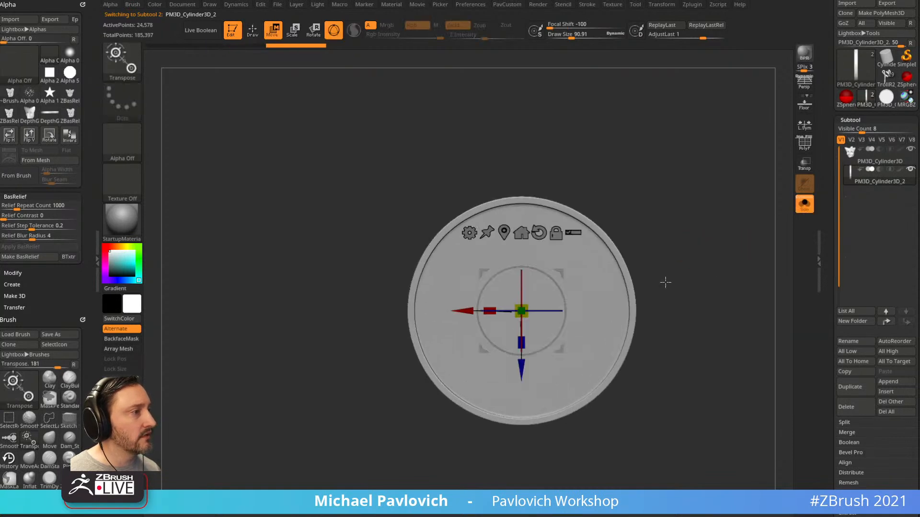
# Shift the gizmo across the disc's face, then snap it to the centre of the unmasked mesh
pyautogui.keyDown('alt'); pyautogui.click(589, 298); pyautogui.keyUp('alt')
pyautogui.keyDown('alt'); pyautogui.moveTo(647, 254); pyautogui.dragTo(595, 283); pyautogui.keyUp('alt')
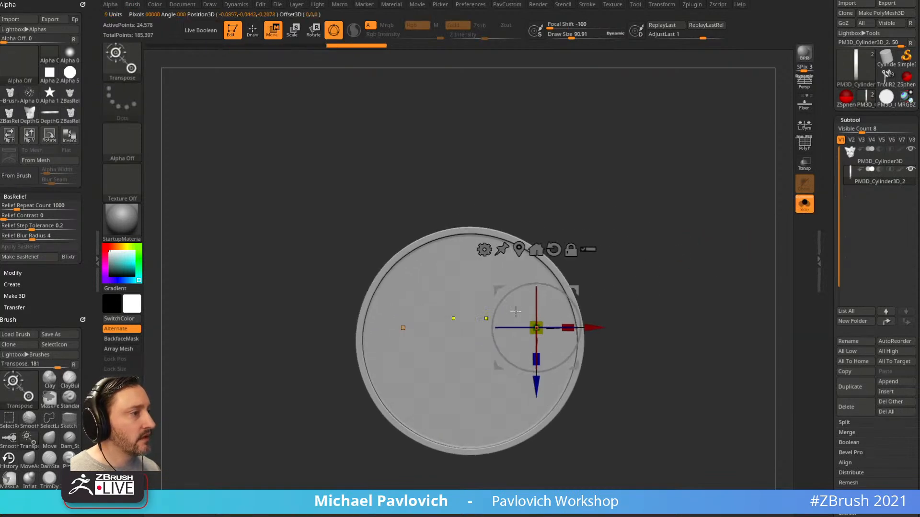
pyautogui.click(519, 249)
# Show the disc's polyframe, hide part of the mesh with SelectLasso and split it into polygroups with Auto Groups
pyautogui.click(804, 143)
pyautogui.press('q')
pyautogui.moveTo(720, 211)
pyautogui.mouseDown()
pyautogui.moveTo(634, 240)
pyautogui.moveTo(667, 254)
pyautogui.moveTo(703, 232)
pyautogui.moveTo(689, 179)
pyautogui.moveTo(725, 248)
pyautogui.moveTo(707, 275)
pyautogui.mouseUp()
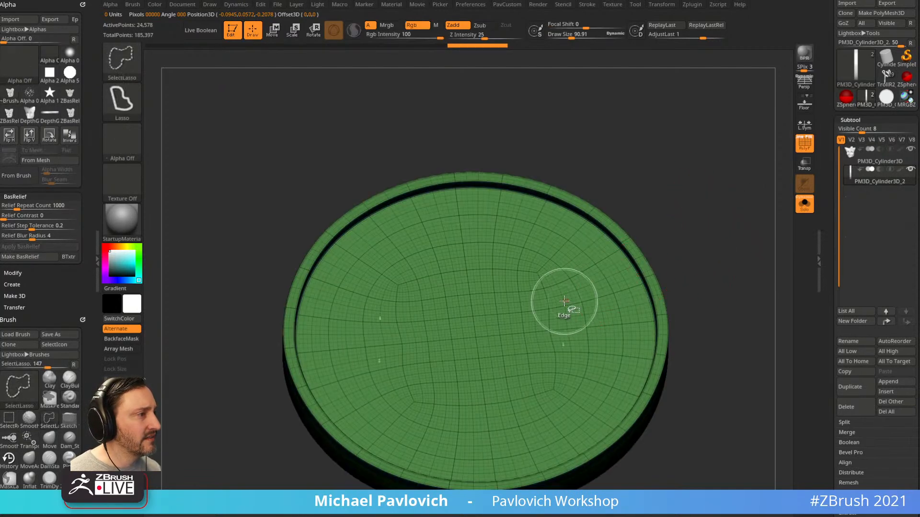
pyautogui.keyDown('ctrl'); pyautogui.keyDown('shift'); pyautogui.click(568, 296); pyautogui.keyUp('shift'); pyautogui.keyUp('ctrl')
pyautogui.press('2')
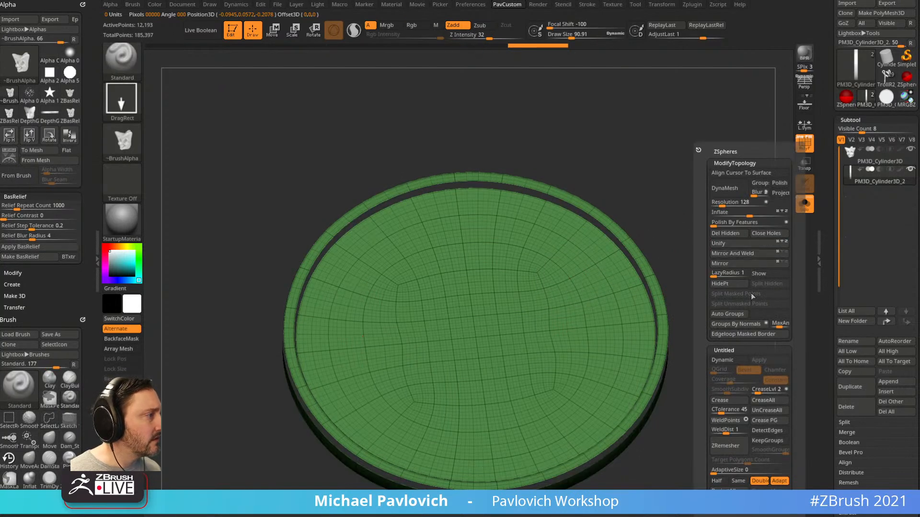
pyautogui.click(736, 314)
pyautogui.keyDown('alt'); pyautogui.moveTo(723, 318); pyautogui.dragTo(729, 275); pyautogui.keyUp('alt')
# Reposition the gizmo at the middle of the disc's cap and face the disc straight on in Draw mode
pyautogui.press('w')
pyautogui.keyDown('alt'); pyautogui.moveTo(522, 292); pyautogui.dragTo(412, 371); pyautogui.keyUp('alt')
pyautogui.keyDown('ctrl'); pyautogui.click(499, 320); pyautogui.keyUp('ctrl')
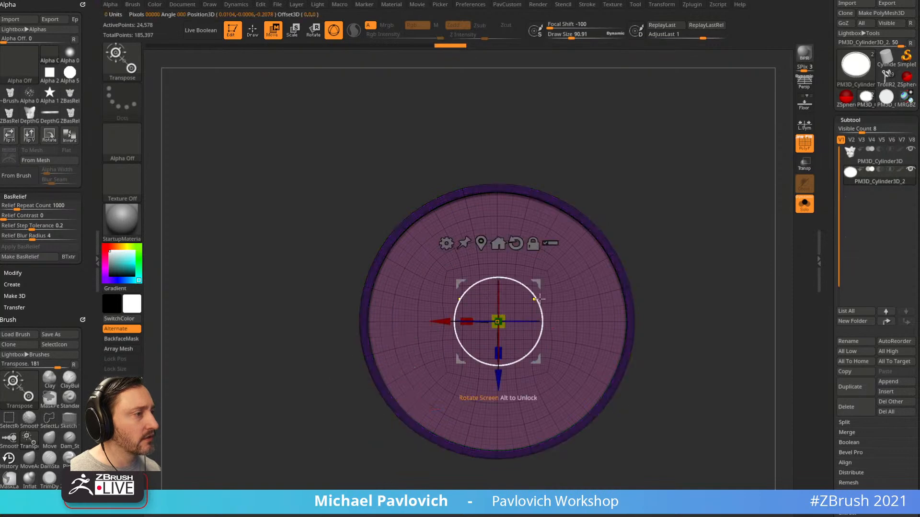
pyautogui.keyDown('alt'); pyautogui.moveTo(723, 262); pyautogui.dragTo(701, 269); pyautogui.keyUp('alt')
pyautogui.press('q')
pyautogui.moveTo(640, 257); pyautogui.dragTo(695, 256)
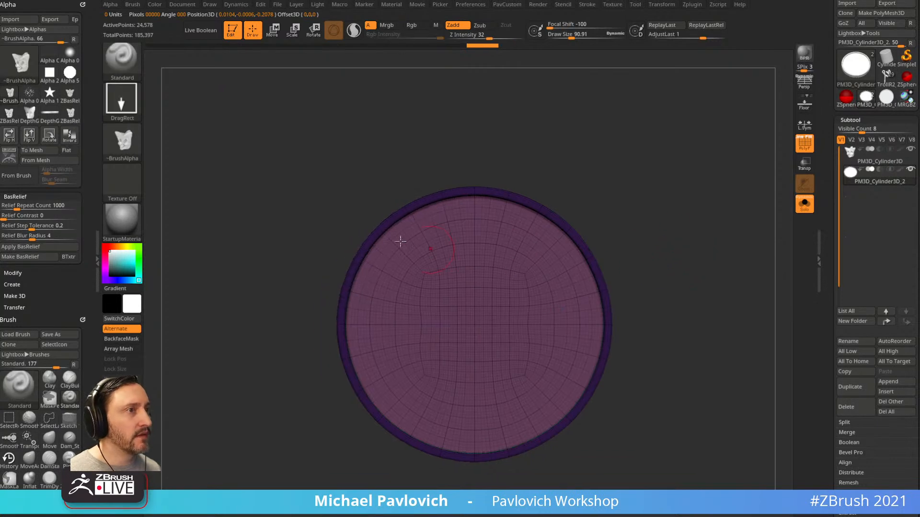
# Choose the ZBasRelief02 alpha for the Standard brush and hide the disc's polyframe
pyautogui.click(124, 142)
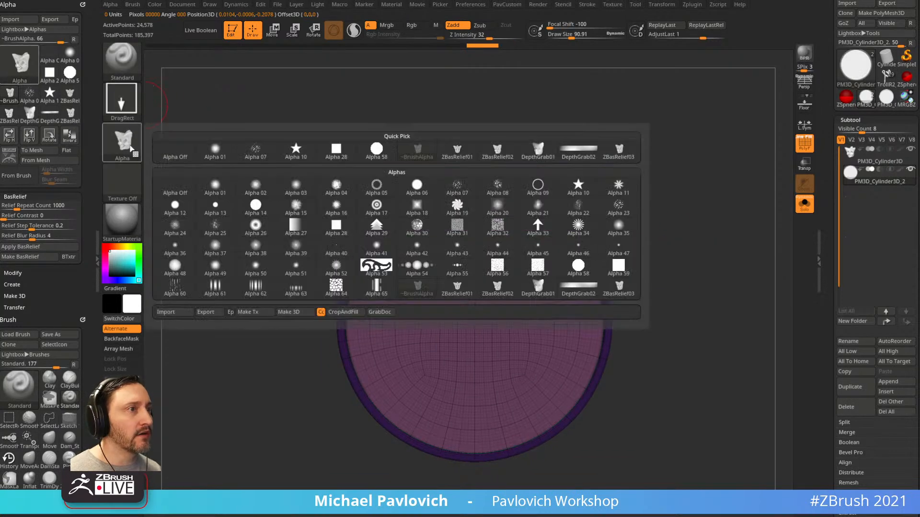
pyautogui.click(498, 152)
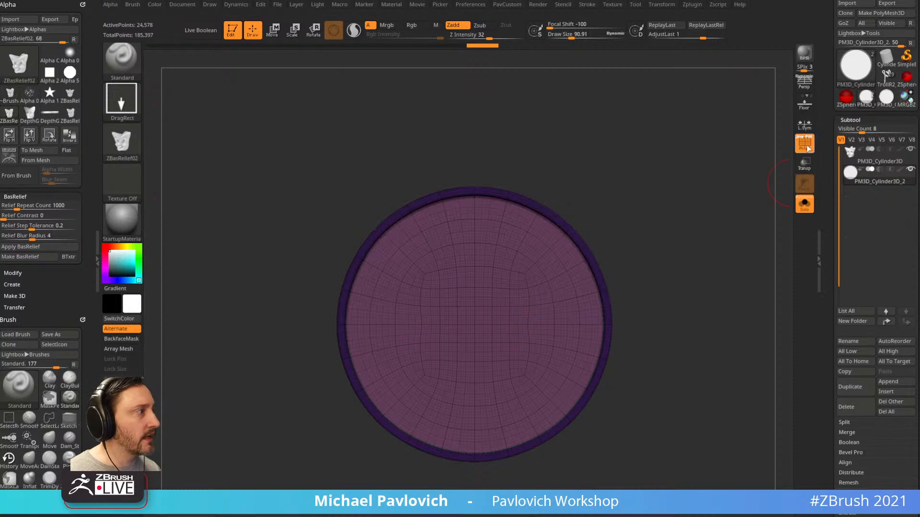
pyautogui.hotkey('shift', 'f')
# Undo a trial stamp of the head alpha on the disc and subdivide the mesh
pyautogui.moveTo(489, 311); pyautogui.dragTo(498, 363)
pyautogui.hotkey('ctrl', 'z')
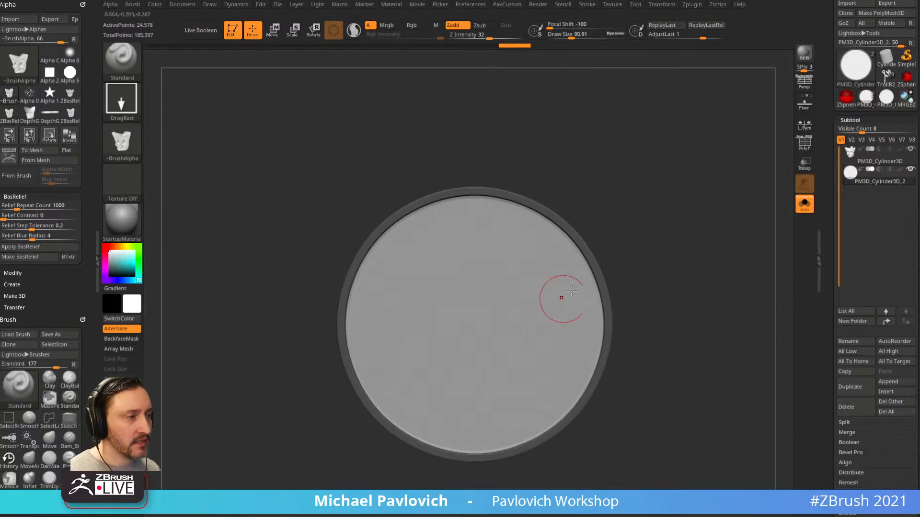
pyautogui.hotkey('ctrl', 'd')
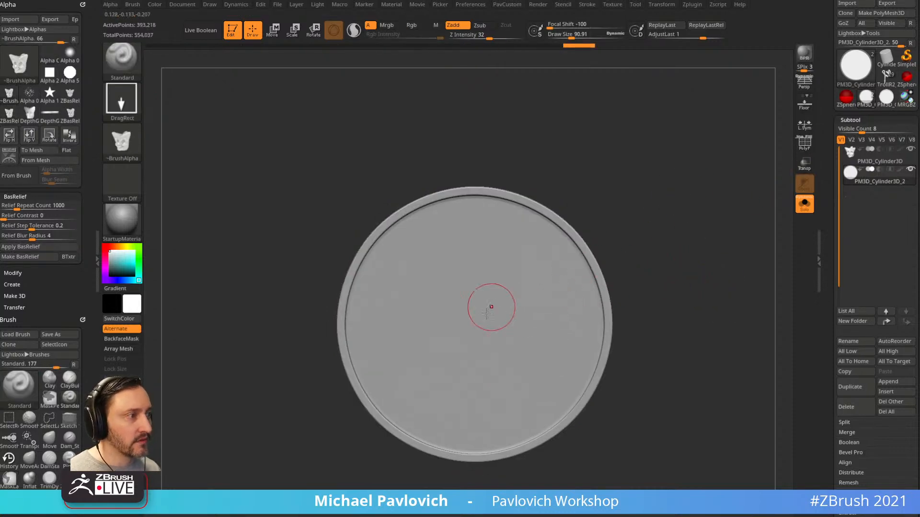
# Mask everything except the disc's inner face polygroup and try stamping the bas-relief head outward from its centre
pyautogui.press('w')
pyautogui.keyDown('ctrl'); pyautogui.click(465, 329); pyautogui.keyUp('ctrl')
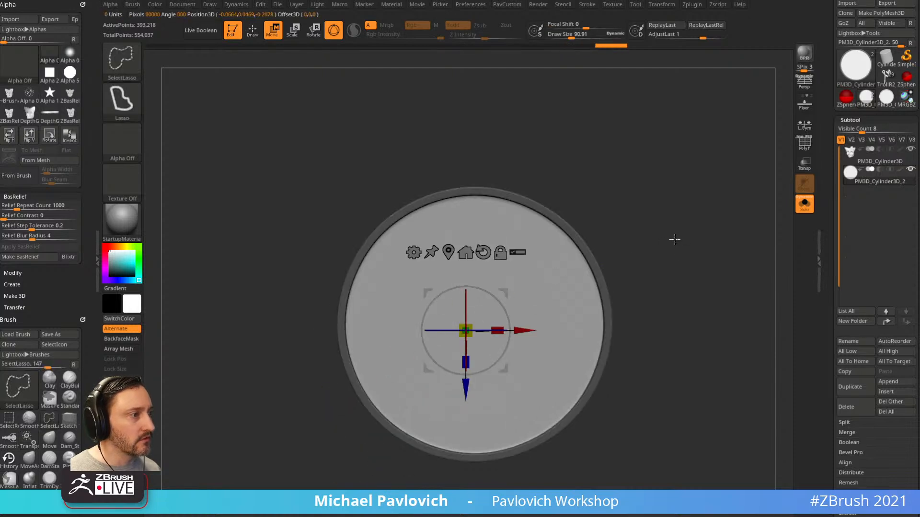
pyautogui.press('q')
pyautogui.moveTo(476, 331)
pyautogui.mouseDown()
pyautogui.moveTo(476, 438)
pyautogui.moveTo(466, 100)
pyautogui.moveTo(559, 79)
pyautogui.mouseUp()
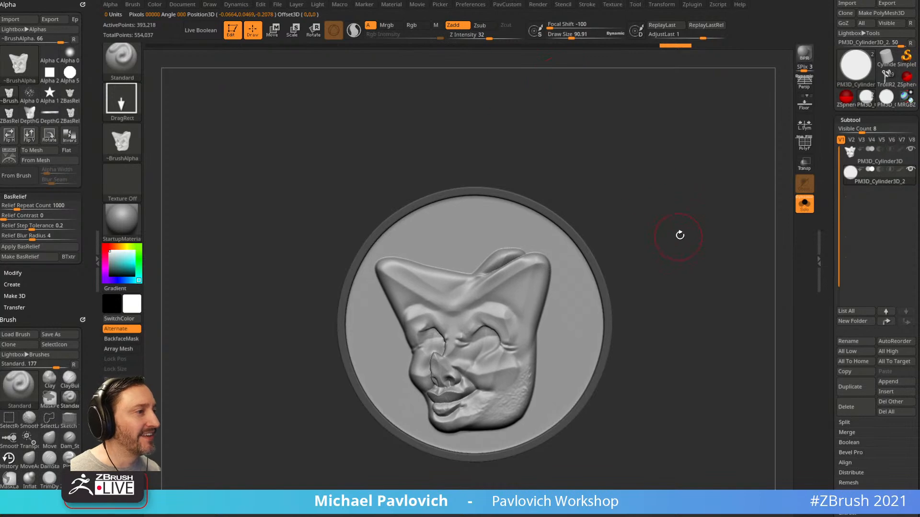
pyautogui.moveTo(711, 267); pyautogui.dragTo(706, 287)
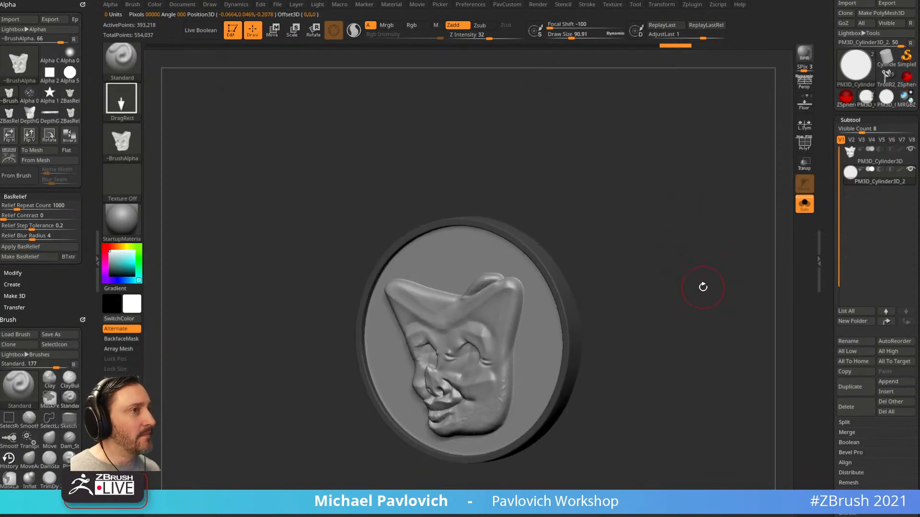
# Undo the head stamp, try it again at larger sizes from the disc's centre and undo those attempts
pyautogui.hotkey('ctrl', 'z')
pyautogui.moveTo(453, 351); pyautogui.dragTo(444, 51)
pyautogui.hotkey('ctrl', 'z')
pyautogui.moveTo(463, 331); pyautogui.dragTo(445, 98)
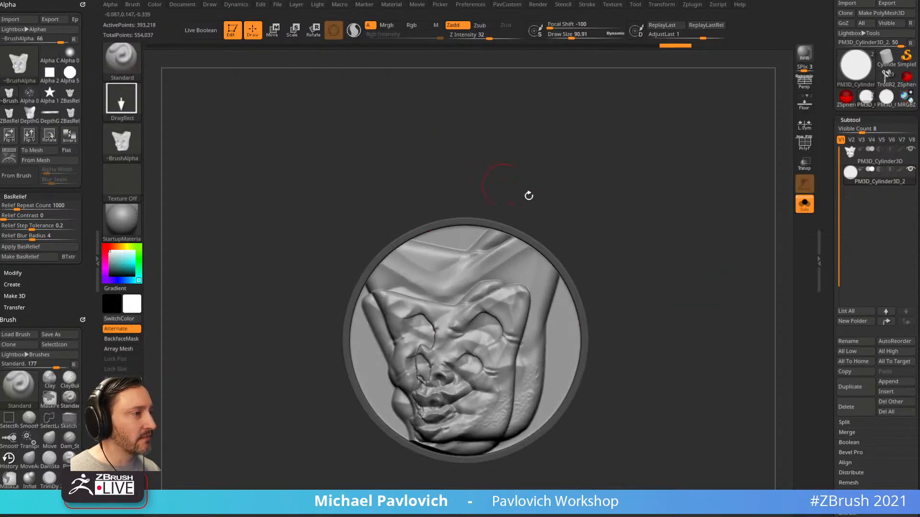
pyautogui.hotkey('ctrl', 'z')
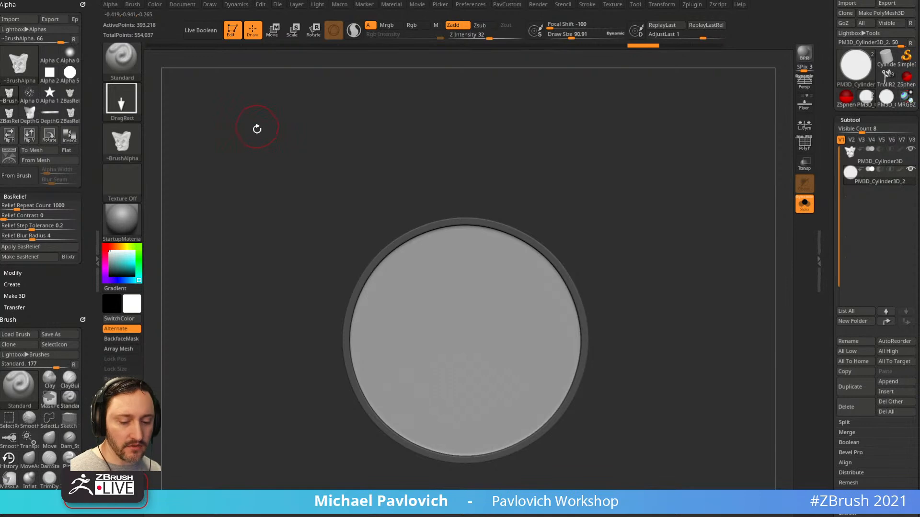
# Pick the ZBasRelief02 alpha again and mask the head shape onto the middle of the disc's face
pyautogui.press('w')
pyautogui.click(137, 151)
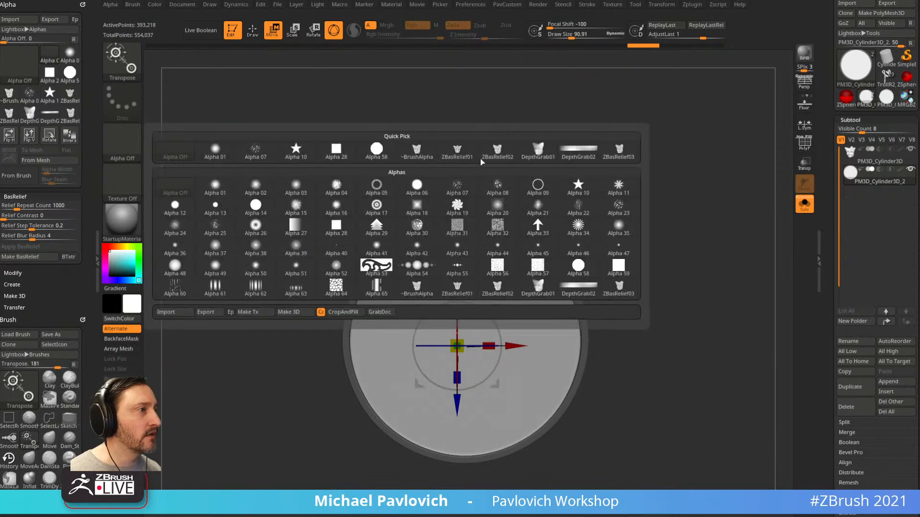
pyautogui.click(499, 154)
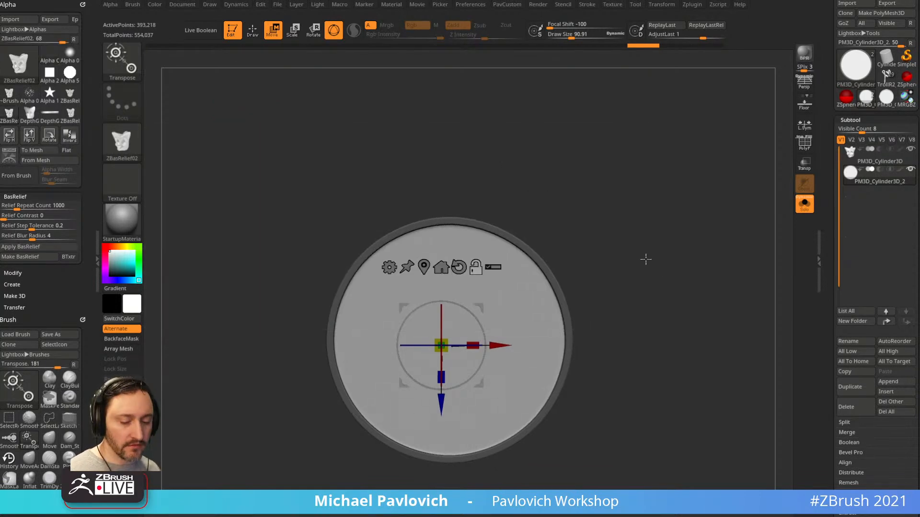
pyautogui.press('y')
pyautogui.keyDown('ctrl'); pyautogui.moveTo(472, 390); pyautogui.dragTo(446, 515); pyautogui.keyUp('ctrl')
pyautogui.moveTo(448, 474)
pyautogui.keyDown('ctrl'); pyautogui.mouseDown()
pyautogui.moveTo(442, 404)
pyautogui.moveTo(431, 432)
pyautogui.moveTo(443, 422)
pyautogui.moveTo(452, 461)
pyautogui.moveTo(450, 422)
pyautogui.moveTo(452, 460)
pyautogui.mouseUp(); pyautogui.keyUp('ctrl')
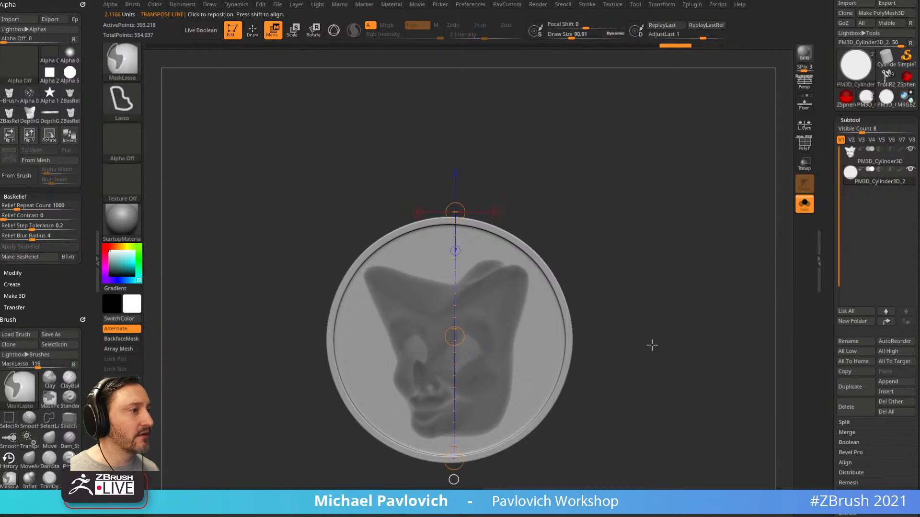
# Invert the head-shaped mask, inflate the head area and clear the mask
pyautogui.press('q')
pyautogui.keyDown('ctrl'); pyautogui.click(686, 288); pyautogui.keyUp('ctrl')
pyautogui.moveTo(687, 252); pyautogui.dragTo(706, 251)
pyautogui.press('space')
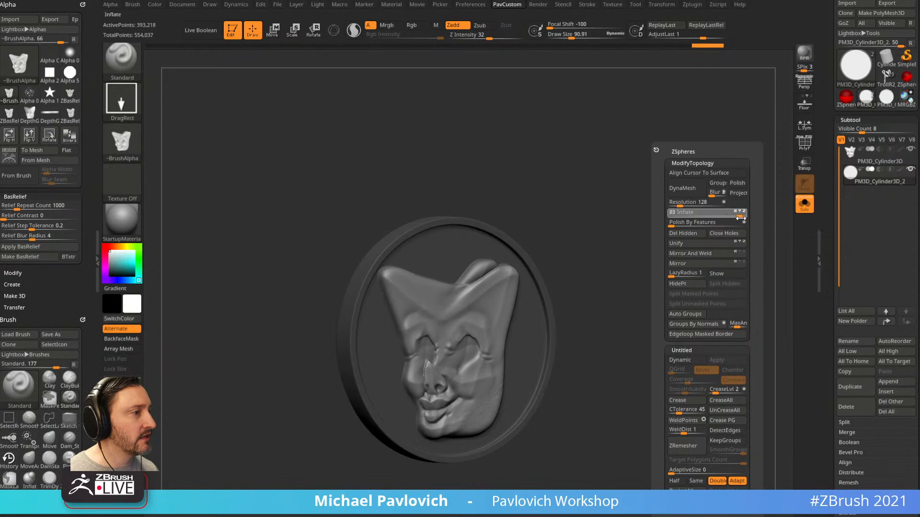
pyautogui.moveTo(732, 218); pyautogui.dragTo(736, 218)
pyautogui.moveTo(645, 256); pyautogui.dragTo(612, 271)
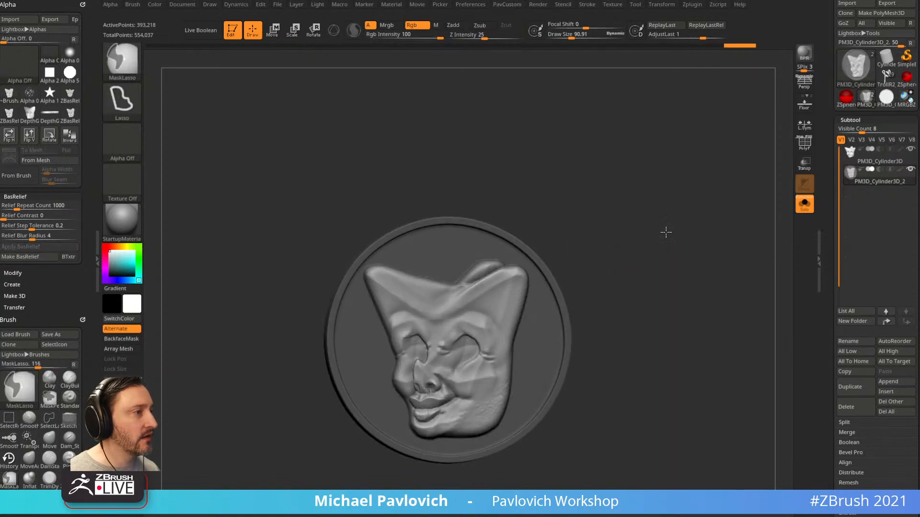
pyautogui.keyDown('ctrl'); pyautogui.moveTo(648, 205); pyautogui.dragTo(695, 245); pyautogui.keyUp('ctrl')
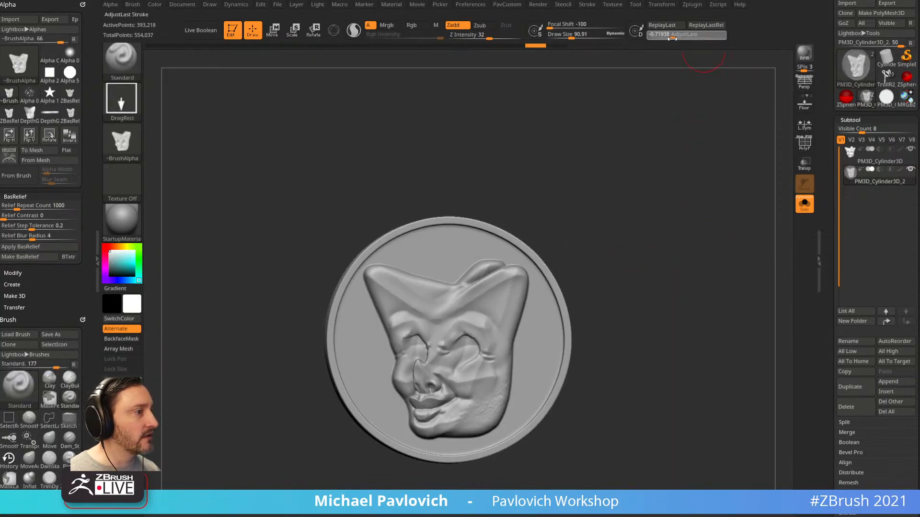
# Check the inflated disc from the side and undo back to the head-shaped mask on the flat disc
pyautogui.keyDown('ctrl'); pyautogui.click(661, 267); pyautogui.keyUp('ctrl')
pyautogui.moveTo(684, 269)
pyautogui.keyDown('alt'); pyautogui.mouseDown()
pyautogui.moveTo(681, 232)
pyautogui.moveTo(692, 229)
pyautogui.mouseUp(); pyautogui.keyUp('alt')
pyautogui.moveTo(664, 196); pyautogui.dragTo(689, 218)
pyautogui.keyDown('ctrl'); pyautogui.moveTo(658, 143); pyautogui.dragTo(692, 211); pyautogui.keyUp('ctrl')
pyautogui.moveTo(697, 249)
pyautogui.mouseDown()
pyautogui.moveTo(629, 260)
pyautogui.moveTo(577, 240)
pyautogui.mouseUp()
pyautogui.hotkey('ctrl', 'z')
pyautogui.hotkey('ctrl', 'z')
pyautogui.keyDown('ctrl'); pyautogui.click(659, 239); pyautogui.keyUp('ctrl')
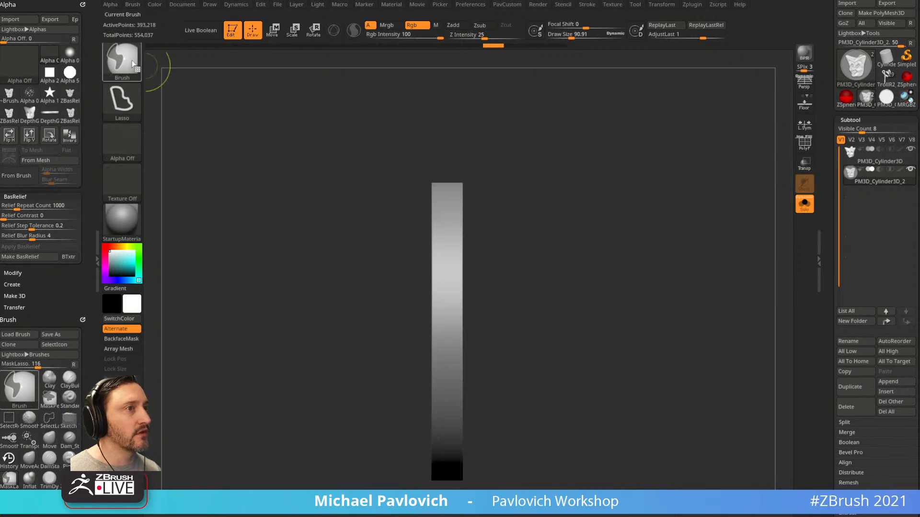
# Switch the masking brush to MaskPen and mask the back half of the disc with a rectangle from the side
pyautogui.keyDown('ctrl'); pyautogui.click(126, 60); pyautogui.keyUp('ctrl')
pyautogui.keyDown('ctrl'); pyautogui.click(211, 72); pyautogui.keyUp('ctrl')
pyautogui.keyDown('ctrl'); pyautogui.moveTo(563, 111); pyautogui.dragTo(447, 501); pyautogui.keyUp('ctrl')
pyautogui.moveTo(643, 302); pyautogui.dragTo(691, 296)
# Invert the disc's mask and inflate the head area by 93
pyautogui.keyDown('ctrl'); pyautogui.click(702, 244); pyautogui.keyUp('ctrl')
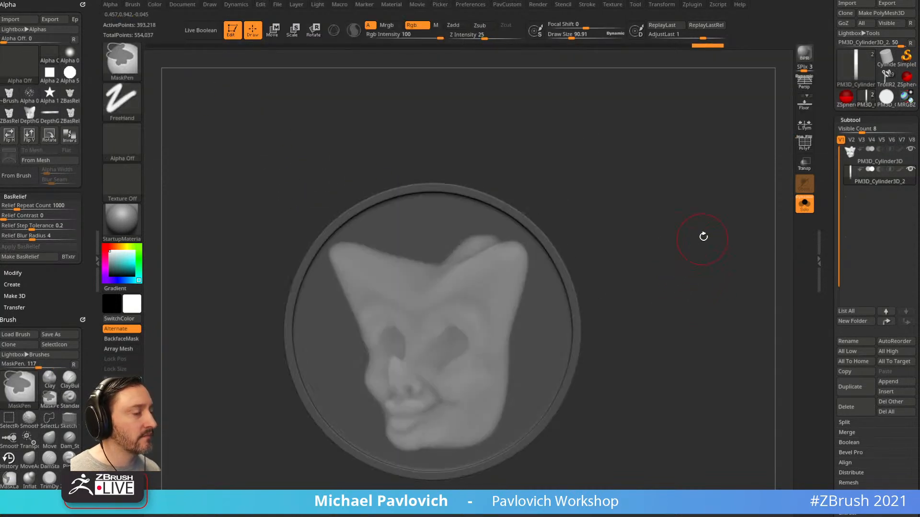
pyautogui.press('1')
pyautogui.moveTo(699, 213); pyautogui.dragTo(727, 212)
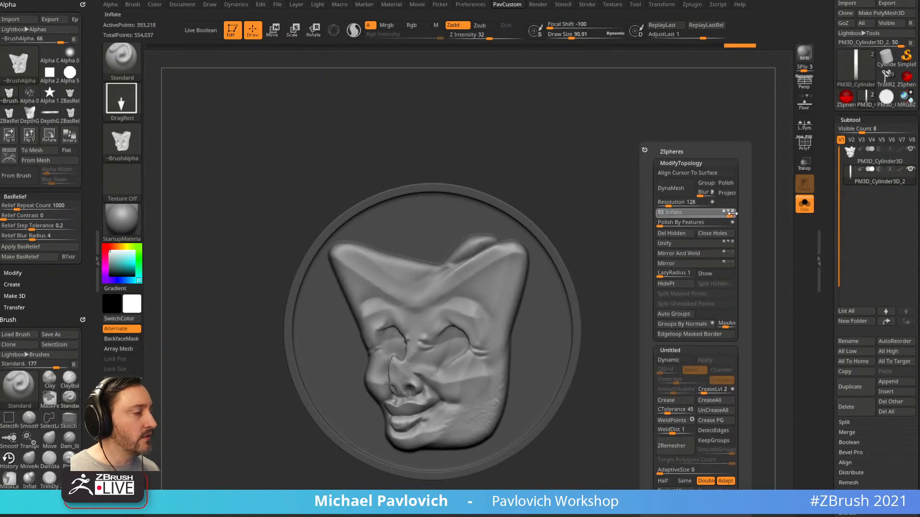
# Undo the inflation and the masking to get back to the blank disc
pyautogui.hotkey('ctrl', 'z')
pyautogui.hotkey('ctrl', 'z')
pyautogui.hotkey('ctrl', 'z')
pyautogui.hotkey('ctrl', 'z')
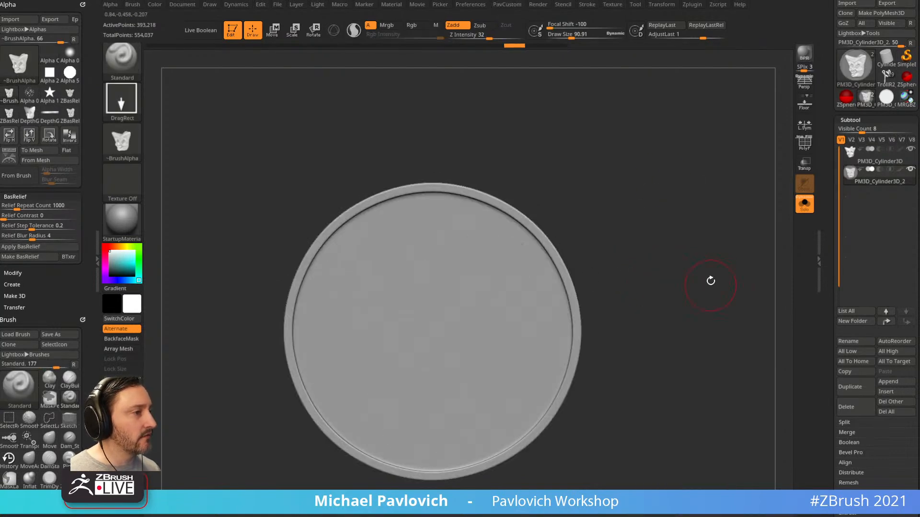
# Leave Solo mode, duplicate the head subtool and hide the original head
pyautogui.press('f')
pyautogui.click(805, 204)
pyautogui.press('f')
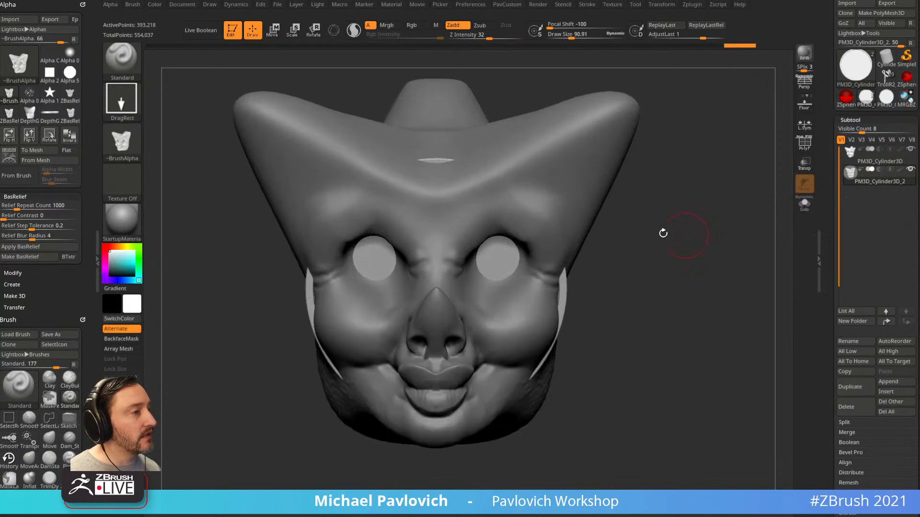
pyautogui.keyDown('alt'); pyautogui.click(594, 189); pyautogui.keyUp('alt')
pyautogui.keyDown('alt'); pyautogui.moveTo(698, 194); pyautogui.dragTo(727, 201); pyautogui.keyUp('alt')
pyautogui.click(849, 387)
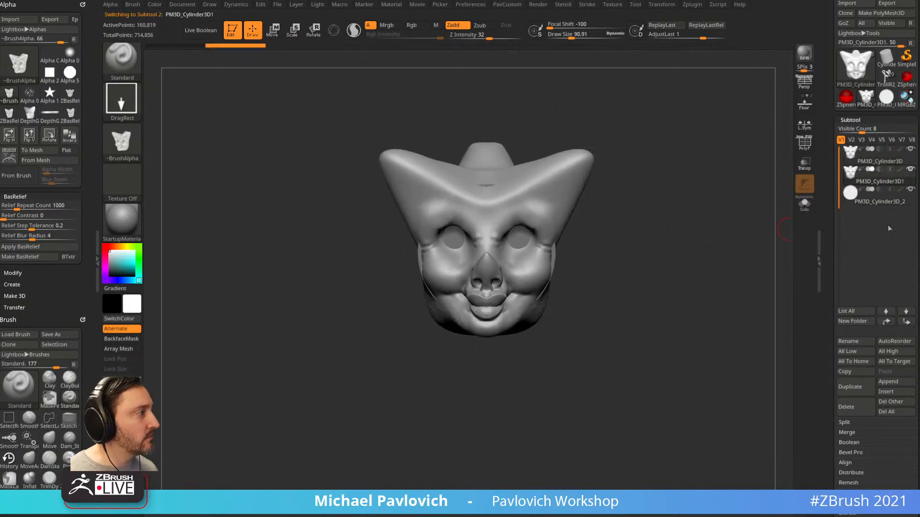
pyautogui.click(911, 150)
# Undo a trial rotation of the duplicated head, then reset the gizmo's orientation and centre it on the mesh
pyautogui.press('w')
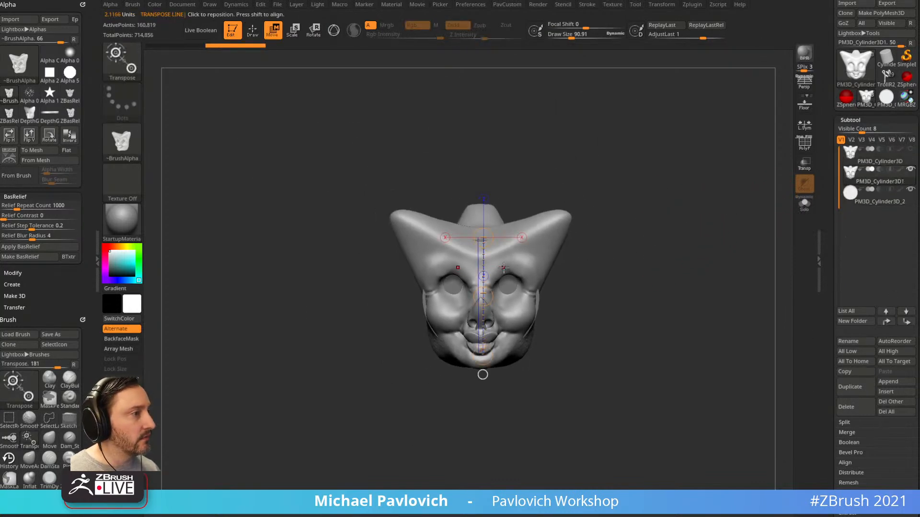
pyautogui.press('y')
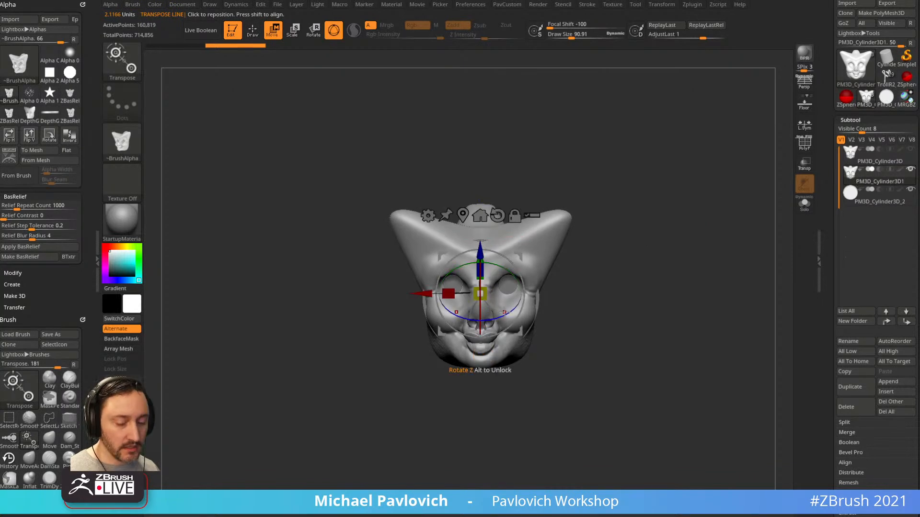
pyautogui.moveTo(510, 310); pyautogui.dragTo(528, 339)
pyautogui.hotkey('ctrl', 'z')
pyautogui.keyDown('alt'); pyautogui.click(498, 215); pyautogui.keyUp('alt')
pyautogui.click(462, 216)
# Place the duplicated head in a three-quarter pose against the disc's face
pyautogui.keyDown('shift'); pyautogui.moveTo(594, 253); pyautogui.dragTo(483, 262); pyautogui.keyUp('shift')
pyautogui.keyDown('shift'); pyautogui.moveTo(577, 239); pyautogui.dragTo(606, 249); pyautogui.keyUp('shift')
pyautogui.moveTo(496, 256); pyautogui.dragTo(489, 262)
pyautogui.press('q')
pyautogui.keyDown('alt'); pyautogui.moveTo(651, 267); pyautogui.dragTo(665, 271); pyautogui.keyUp('alt')
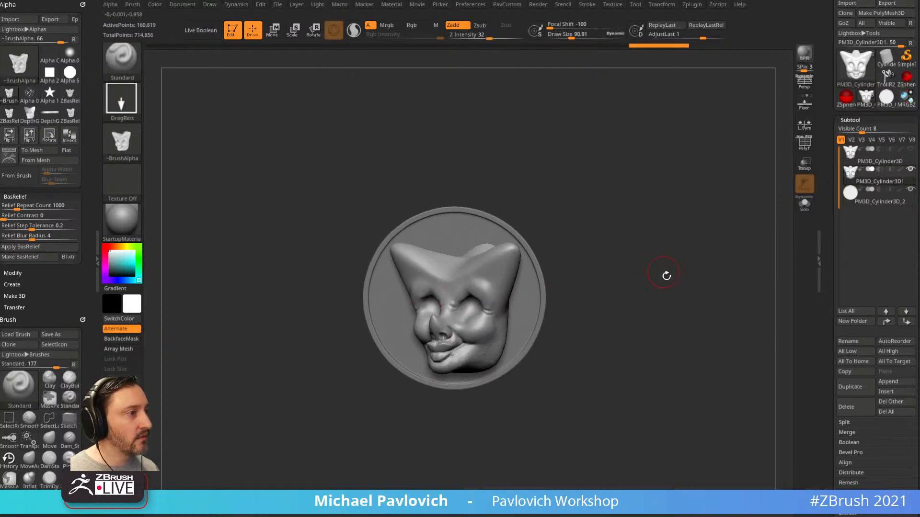
# Scale up the duplicated head until it nearly fills the disc and turn the view side-on
pyautogui.click(861, 202)
pyautogui.keyDown('alt'); pyautogui.moveTo(733, 237); pyautogui.dragTo(727, 257); pyautogui.keyUp('alt')
pyautogui.click(873, 179)
pyautogui.press('w')
pyautogui.moveTo(463, 305); pyautogui.dragTo(482, 295)
pyautogui.press('q')
pyautogui.moveTo(601, 248); pyautogui.dragTo(554, 248)
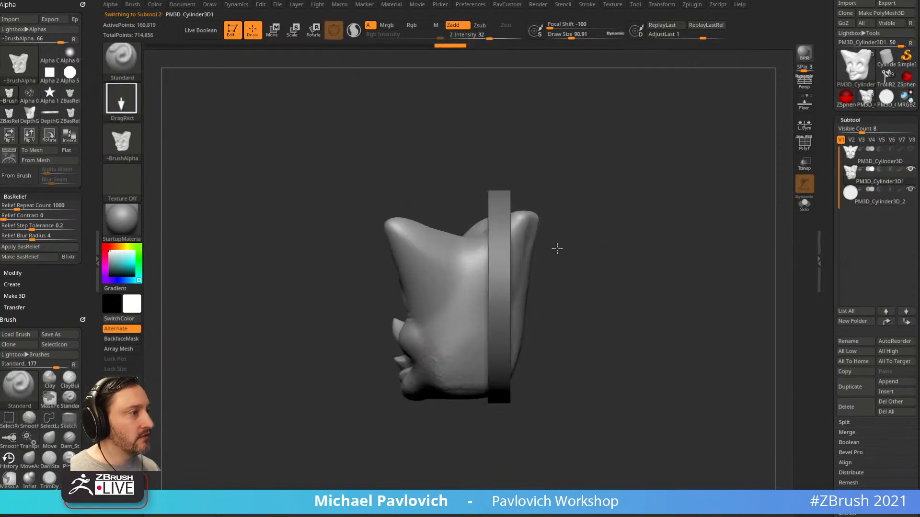
# Shift the duplicated head in the side view so it stands out in front of the disc
pyautogui.press('w')
pyautogui.moveTo(498, 268)
pyautogui.mouseDown()
pyautogui.moveTo(630, 212)
pyautogui.moveTo(667, 227)
pyautogui.moveTo(599, 235)
pyautogui.mouseUp()
pyautogui.press('q')
pyautogui.press('w')
pyautogui.moveTo(478, 291); pyautogui.dragTo(410, 302)
pyautogui.press('q')
pyautogui.moveTo(622, 235); pyautogui.dragTo(643, 247)
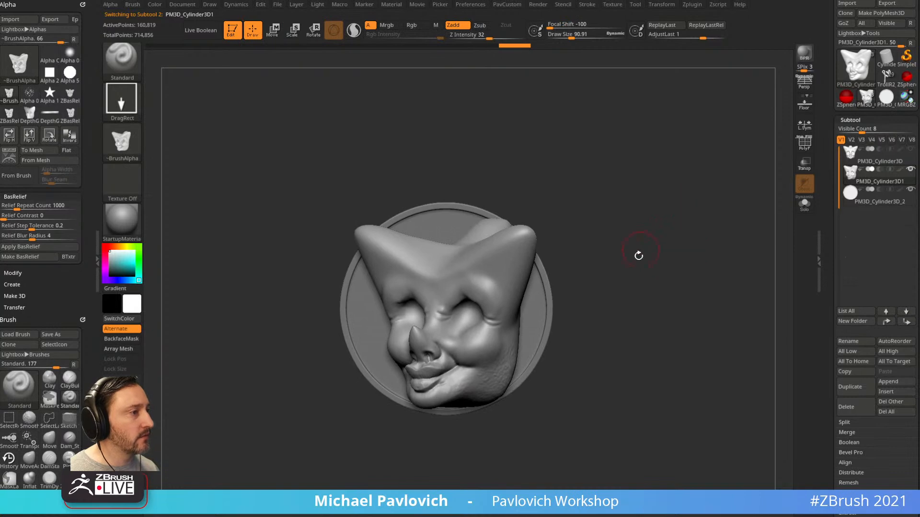
# Select the disc subtool and, using Solo mode, mask everything except its inner face polygroup
pyautogui.click(866, 203)
pyautogui.press('w')
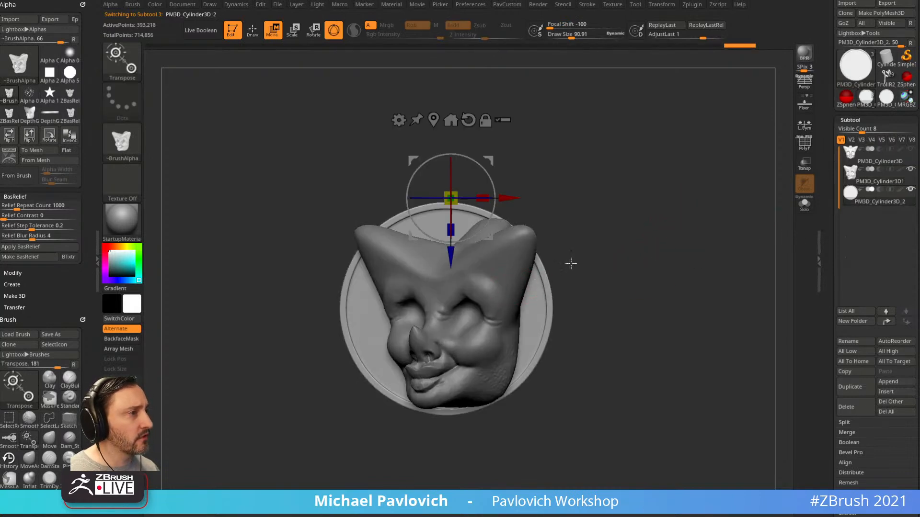
pyautogui.click(806, 206)
pyautogui.press('q')
pyautogui.moveTo(597, 283); pyautogui.dragTo(696, 231)
pyautogui.click(805, 205)
# Project the head onto the disc with Project BasRelief at its current settings and hide the duplicated head
pyautogui.scroll(-6, 853, 215)
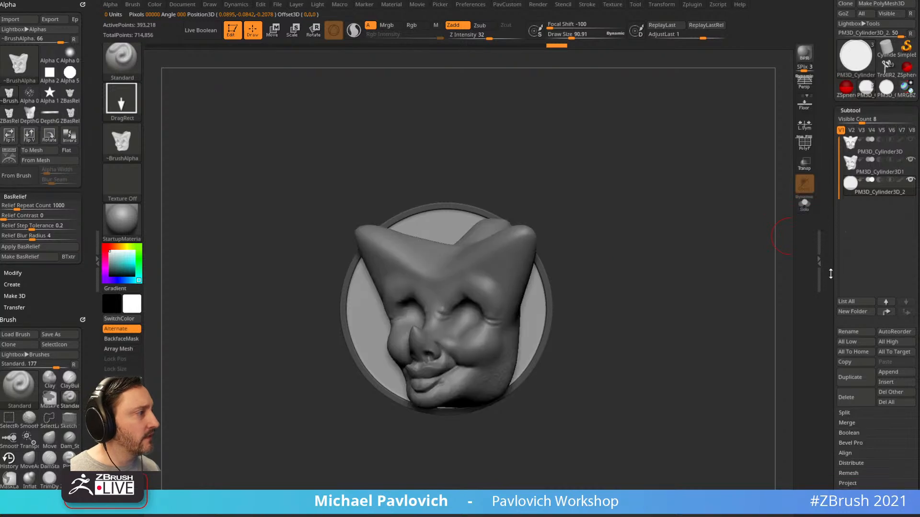
pyautogui.click(857, 205)
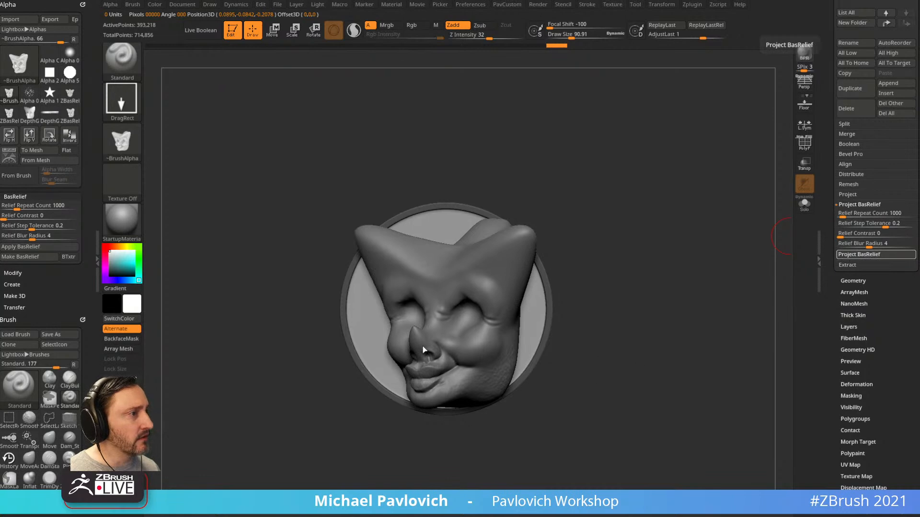
pyautogui.scroll(8, 910, 214)
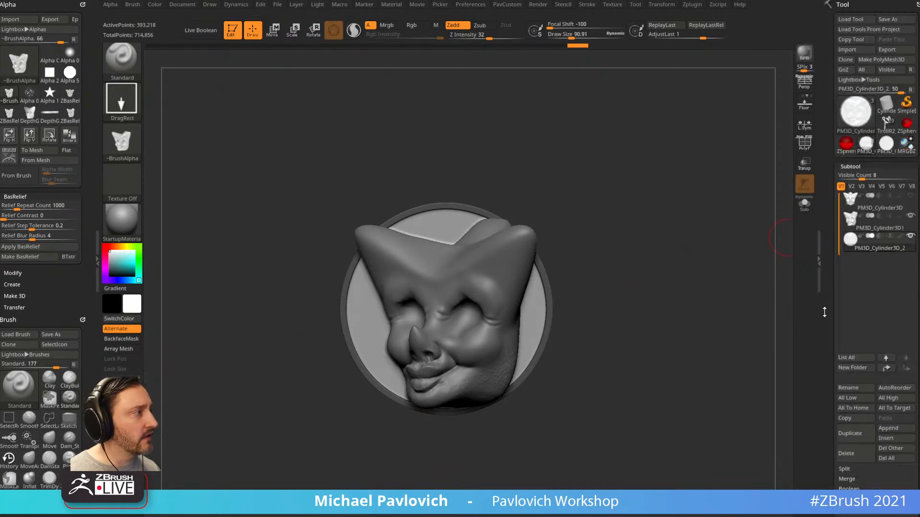
pyautogui.click(910, 216)
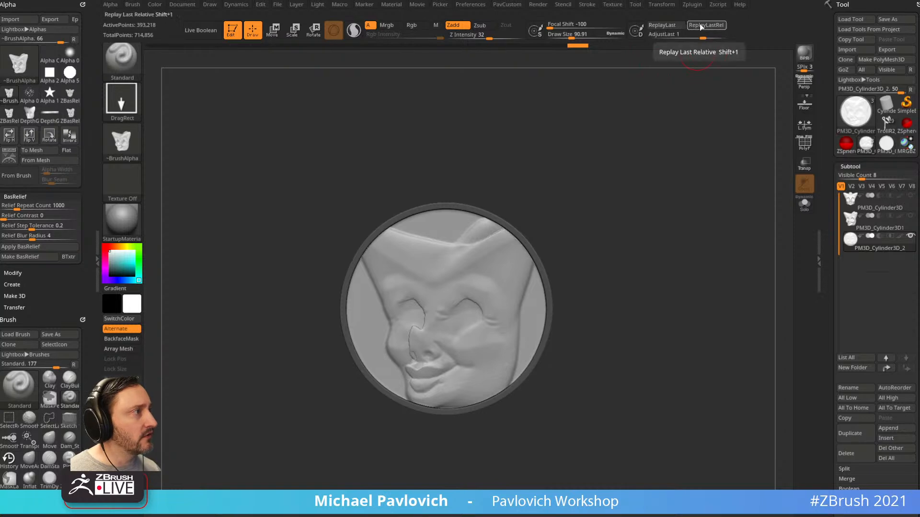
# Strengthen the projected head relief with Adjust Last and clear the mask from the disc's rim
pyautogui.moveTo(702, 34)
pyautogui.mouseDown()
pyautogui.moveTo(716, 35)
pyautogui.moveTo(702, 36)
pyautogui.mouseUp()
pyautogui.moveTo(825, 280); pyautogui.dragTo(820, 267)
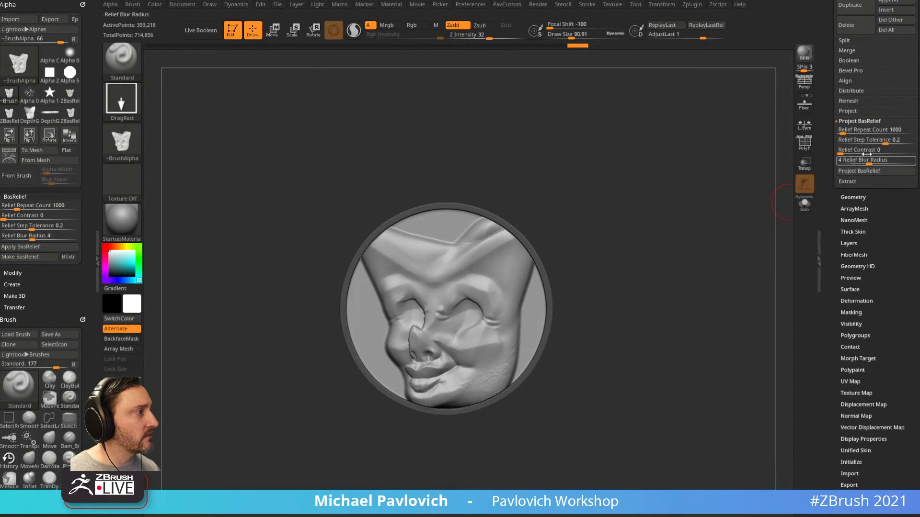
pyautogui.keyDown('ctrl'); pyautogui.moveTo(688, 201); pyautogui.dragTo(729, 282); pyautogui.keyUp('ctrl')
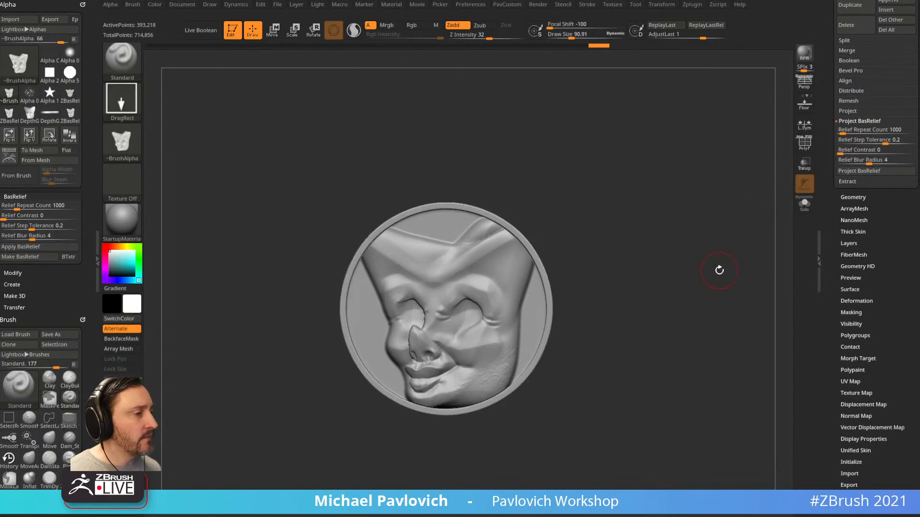
# Switch to YouTube in the browser, open the full "ZBrush 2022 What's New!" playlist and look through its videos
pyautogui.hotkey('alt', 'Tab')
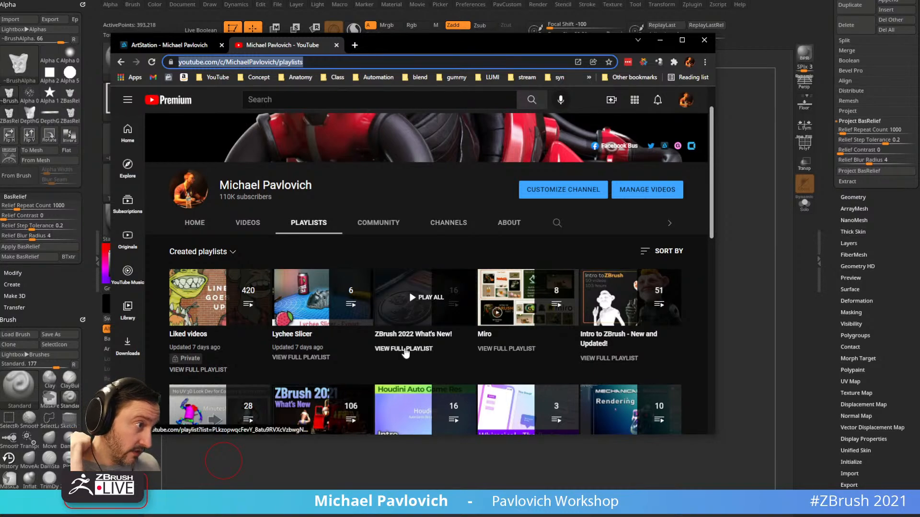
pyautogui.click(407, 348)
pyautogui.scroll(-6, 477, 286)
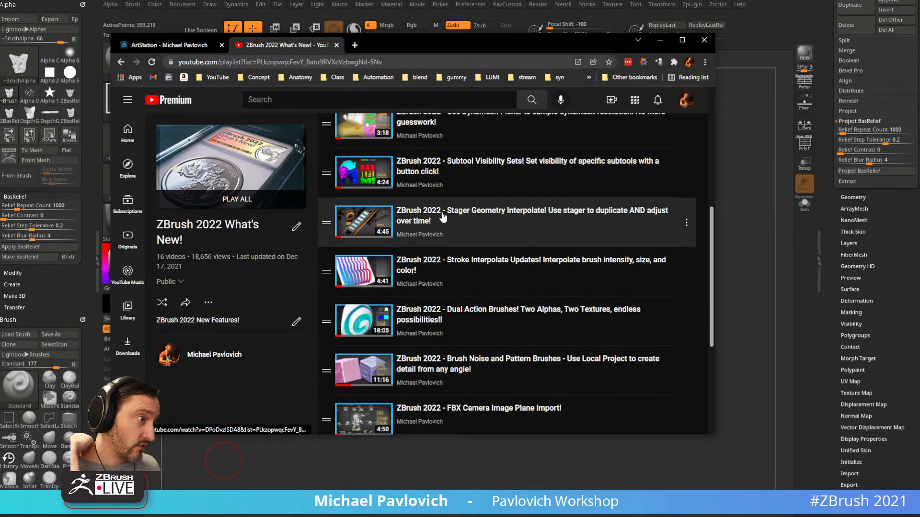
# Return to the start of the YouTube playlist and select its full web address for sharing
pyautogui.scroll(6, 435, 256)
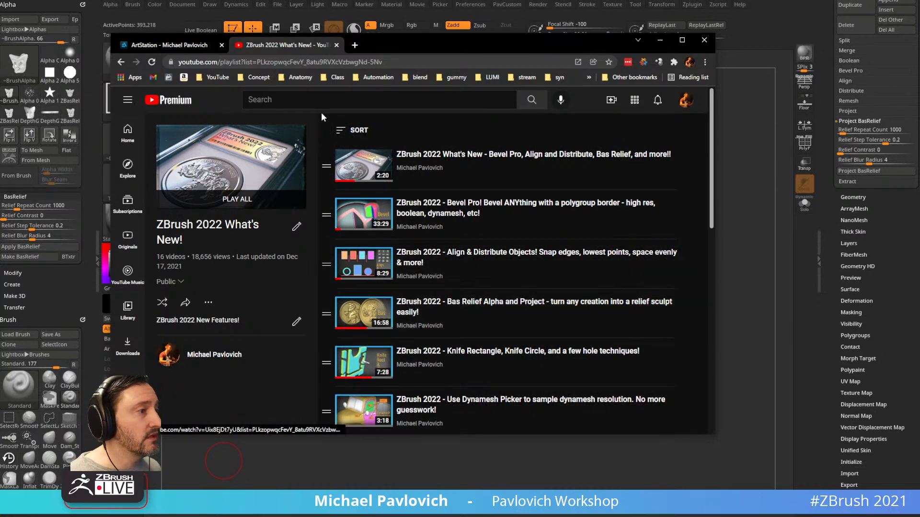
pyautogui.hotkey('ctrl', 'l')
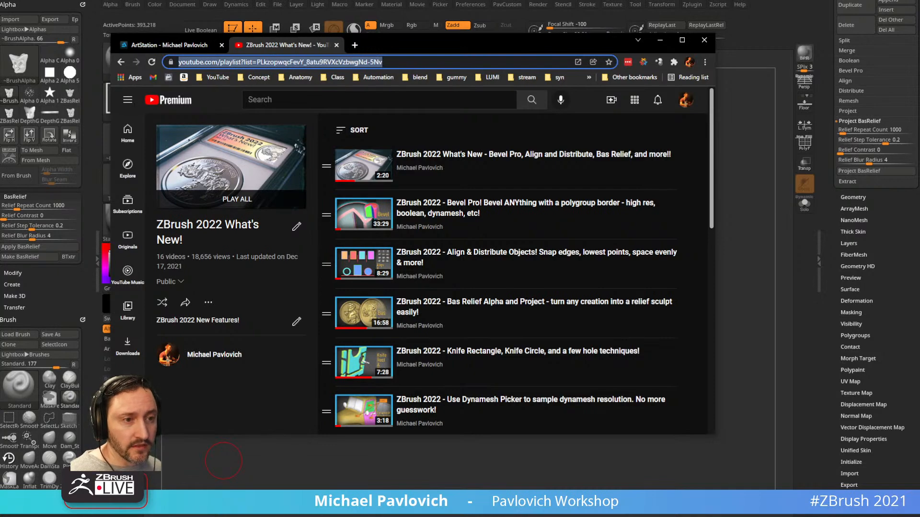
pyautogui.hotkey('alt', 'Tab')
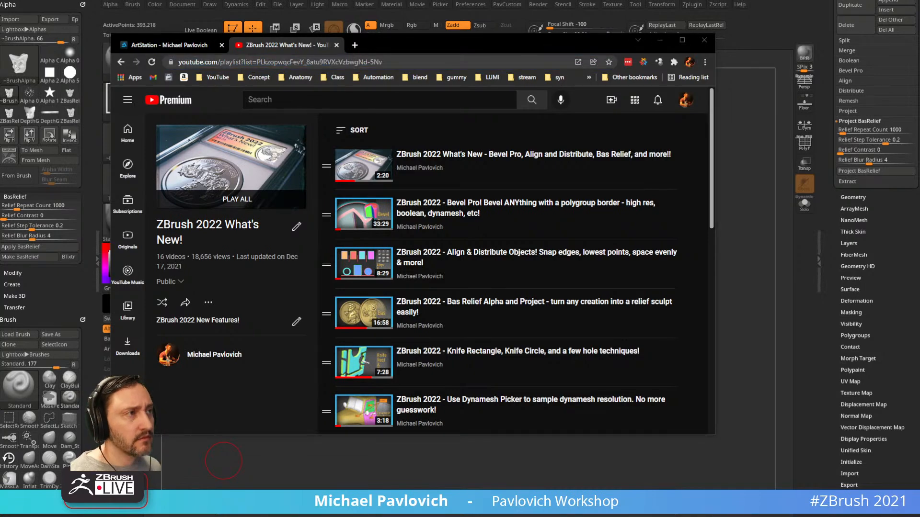
# Open the "ZBrush 2022 What's New!" artwork on ArtStation, select its web address, and switch back to ZBrush
pyautogui.click(168, 44)
pyautogui.click(422, 317)
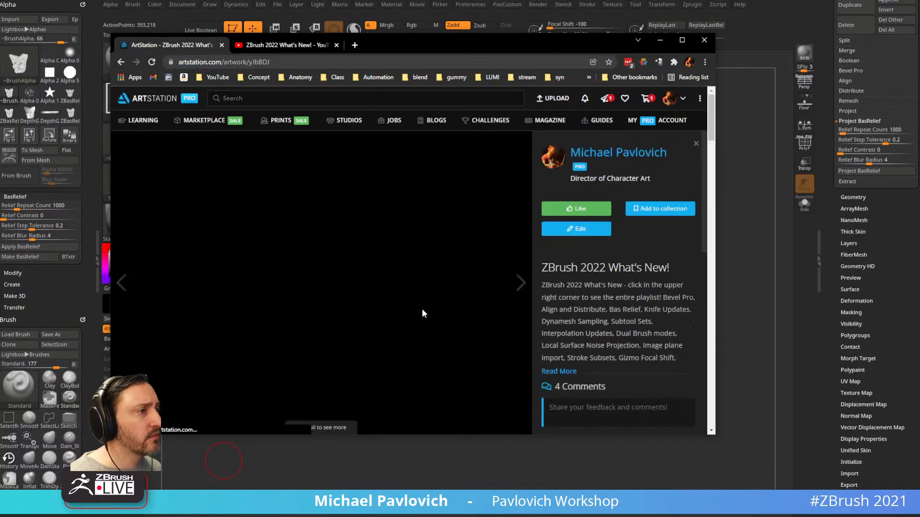
pyautogui.click(334, 62)
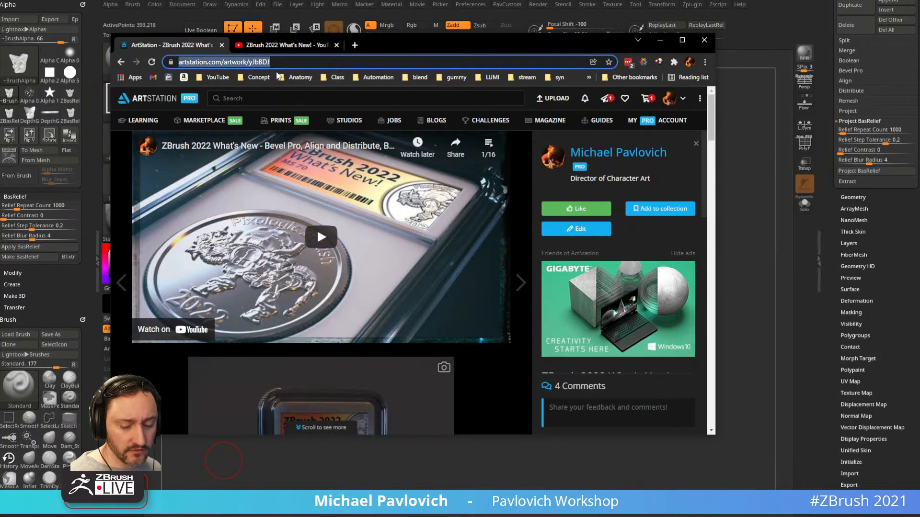
pyautogui.hotkey('alt', 'Tab')
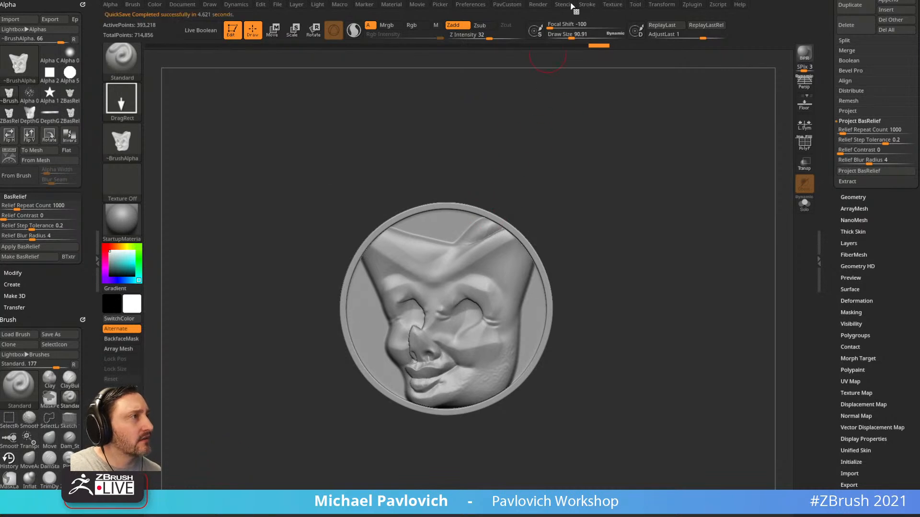
# Delete the disc subtool and the duplicated head subtool, keeping only the original head
pyautogui.click(587, 5)
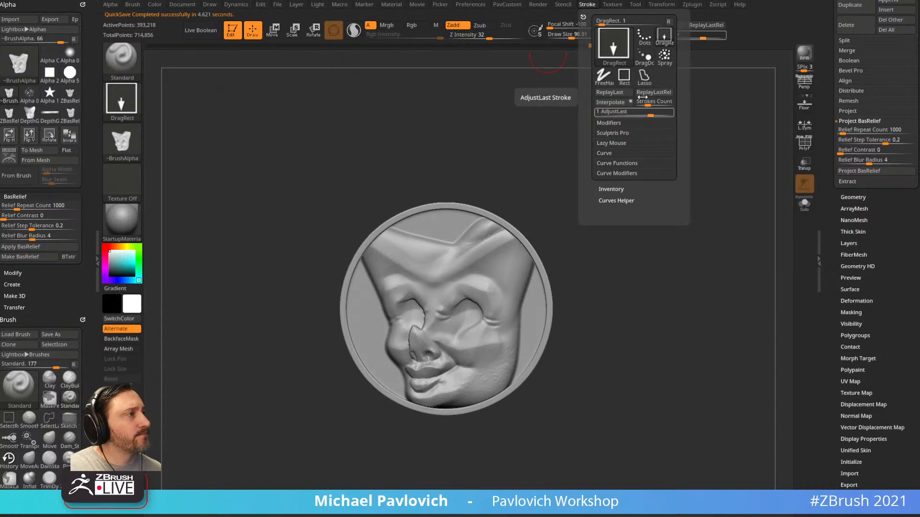
pyautogui.moveTo(630, 184)
pyautogui.keyDown('ctrl'); pyautogui.mouseDown(button='right')
pyautogui.moveTo(646, 198)
pyautogui.moveTo(633, 191)
pyautogui.mouseUp(button='right'); pyautogui.keyUp('ctrl')
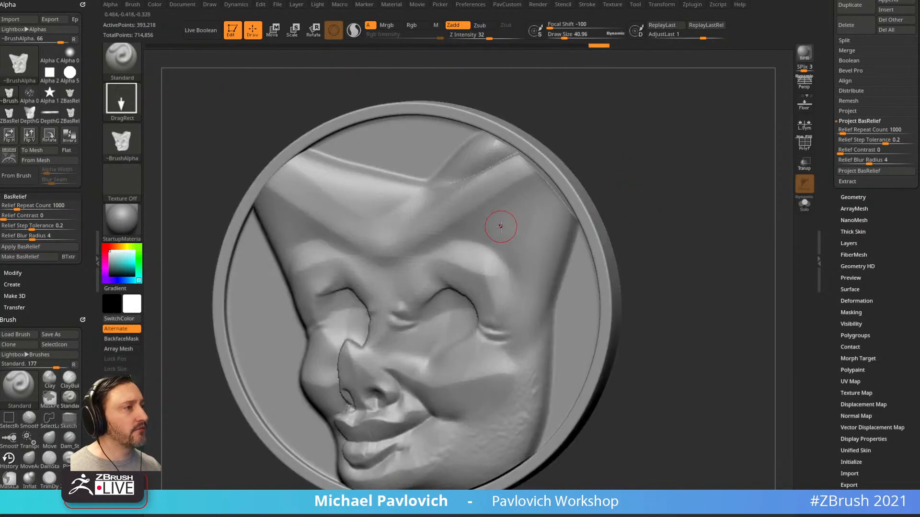
pyautogui.moveTo(821, 118); pyautogui.dragTo(825, 249)
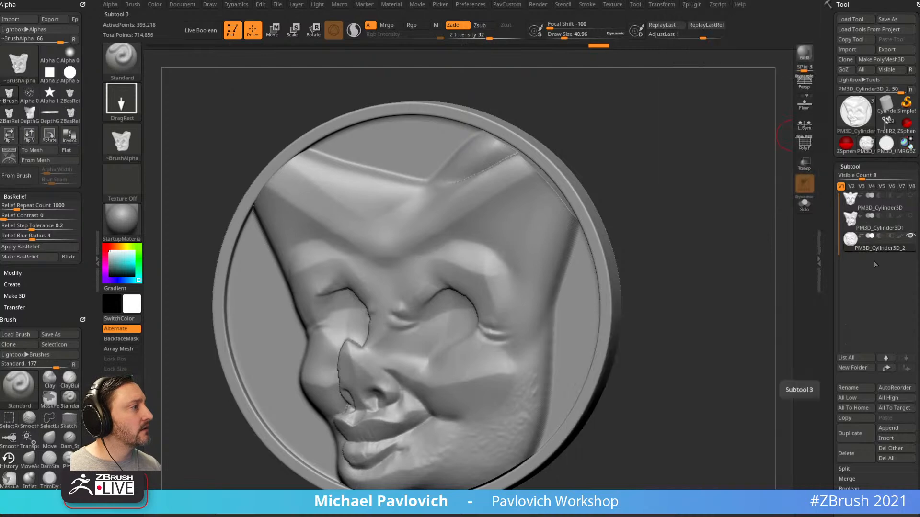
pyautogui.click(854, 458)
pyautogui.click(856, 454)
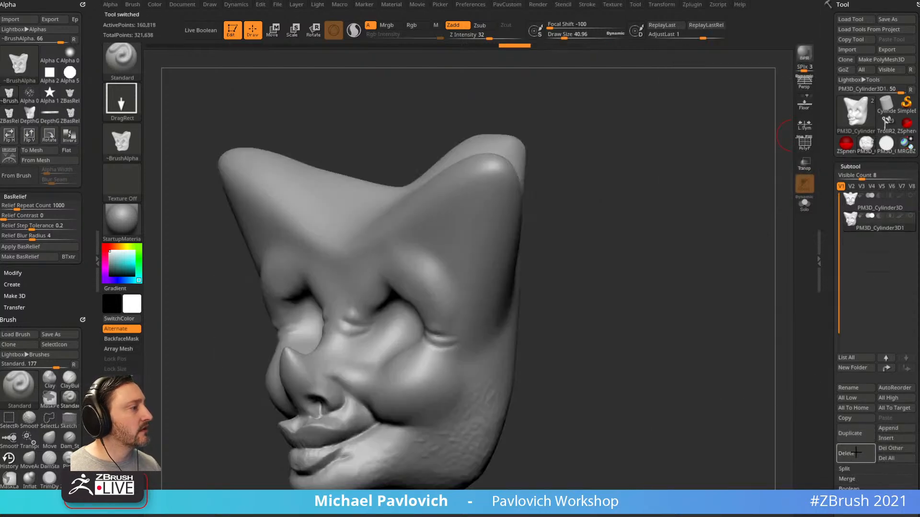
pyautogui.click(856, 453)
pyautogui.moveTo(693, 309); pyautogui.dragTo(582, 260)
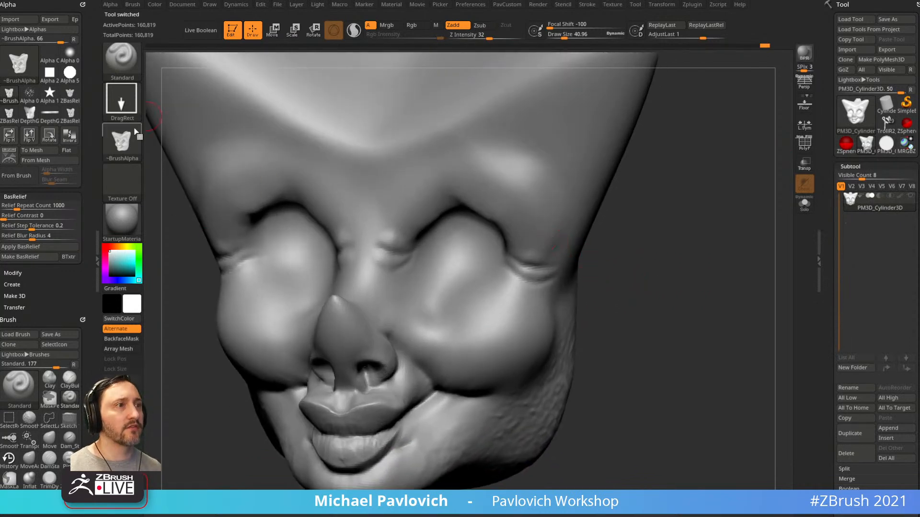
pyautogui.click(121, 143)
pyautogui.click(174, 148)
pyautogui.click(121, 101)
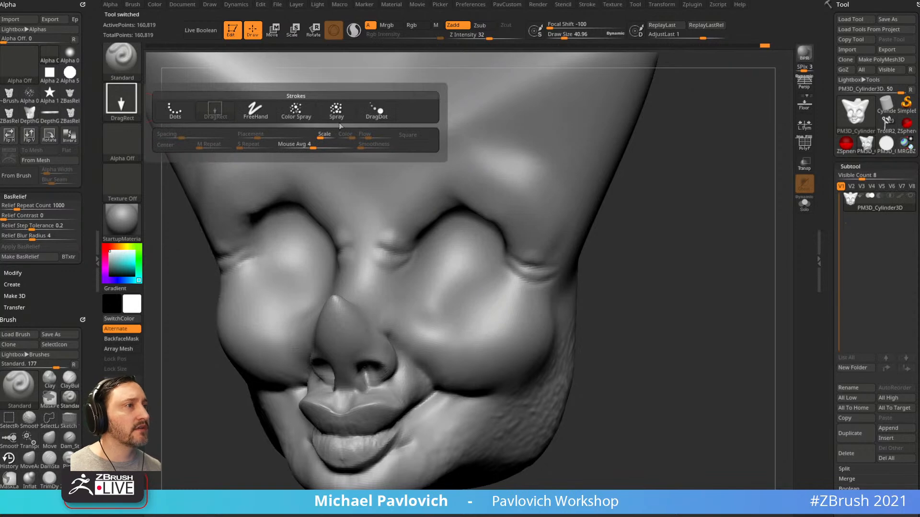
pyautogui.click(377, 110)
pyautogui.click(121, 143)
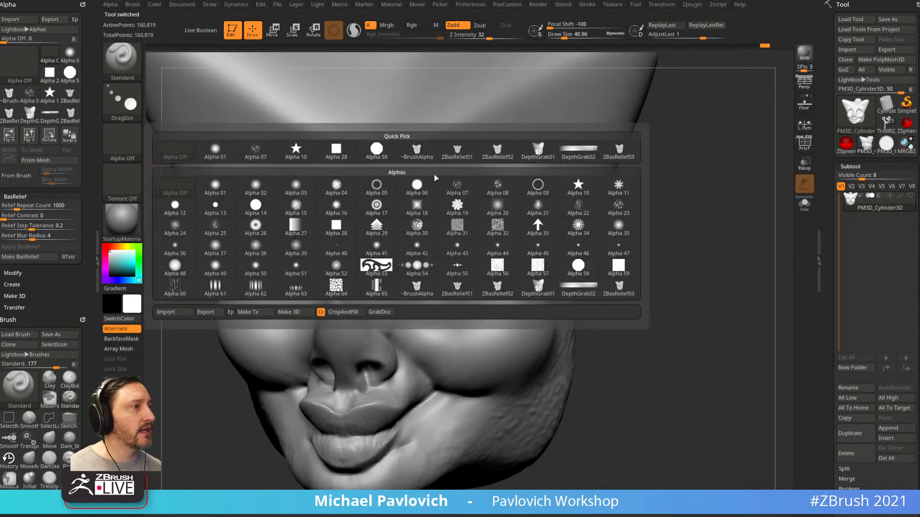
pyautogui.click(417, 185)
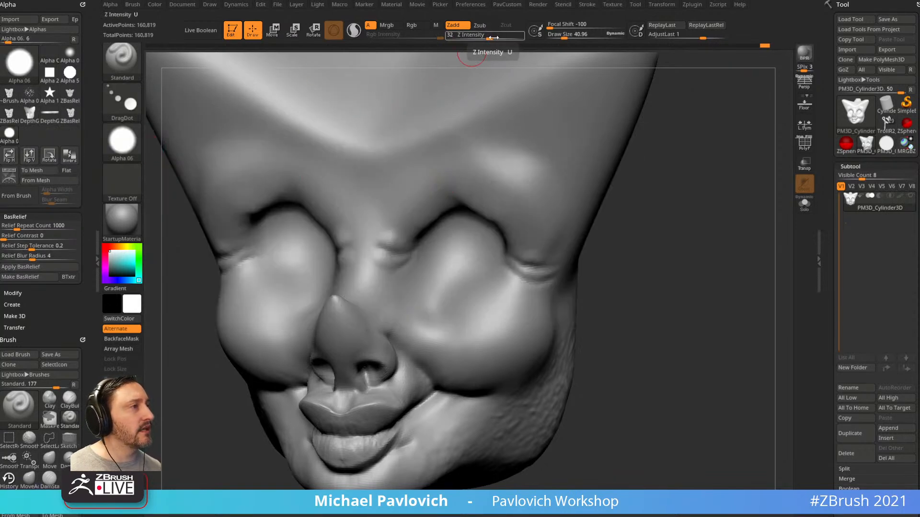
# Reset all brushes to their defaults and clone the Standard brush
pyautogui.click(133, 6)
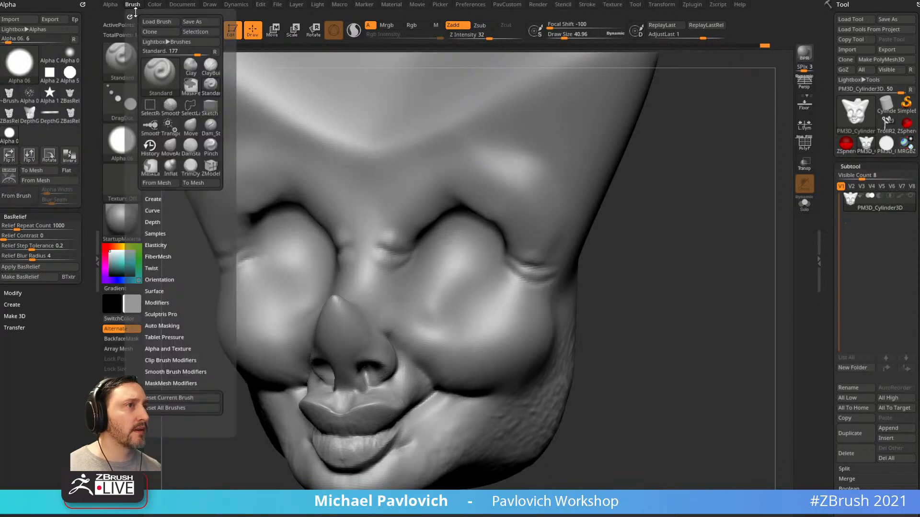
pyautogui.click(166, 408)
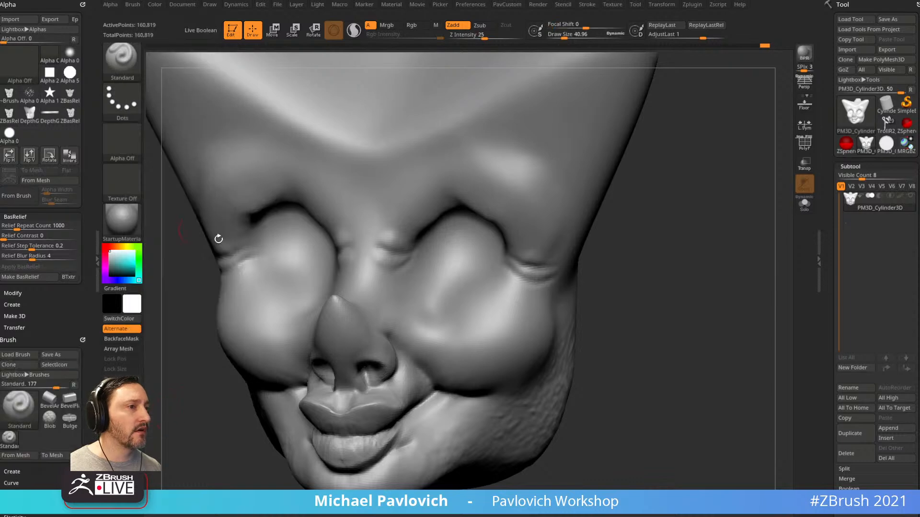
pyautogui.click(122, 57)
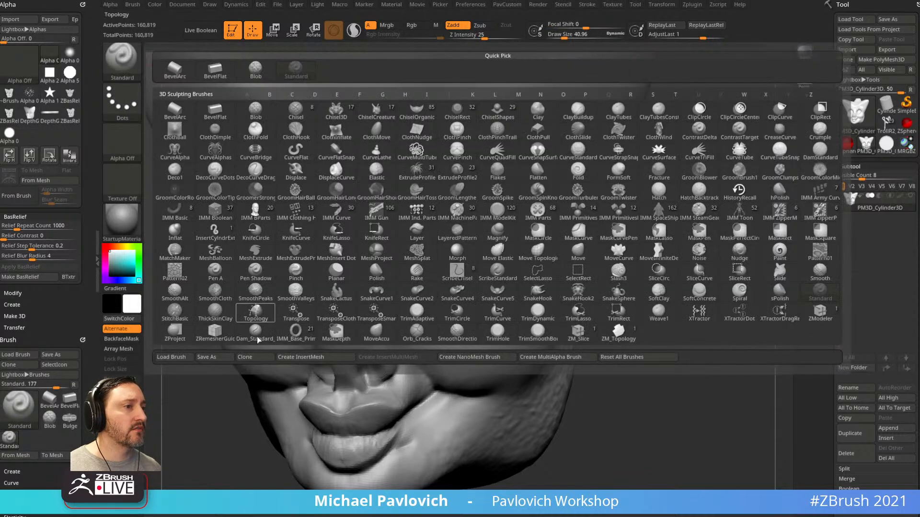
pyautogui.click(259, 357)
# Give the cloned Standard brush the DragDot stroke and a solid round alpha
pyautogui.click(123, 103)
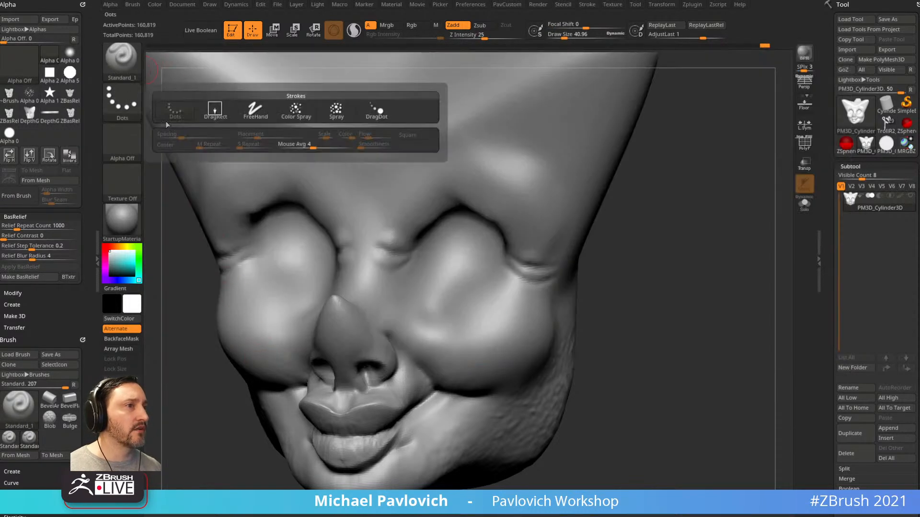
pyautogui.click(376, 110)
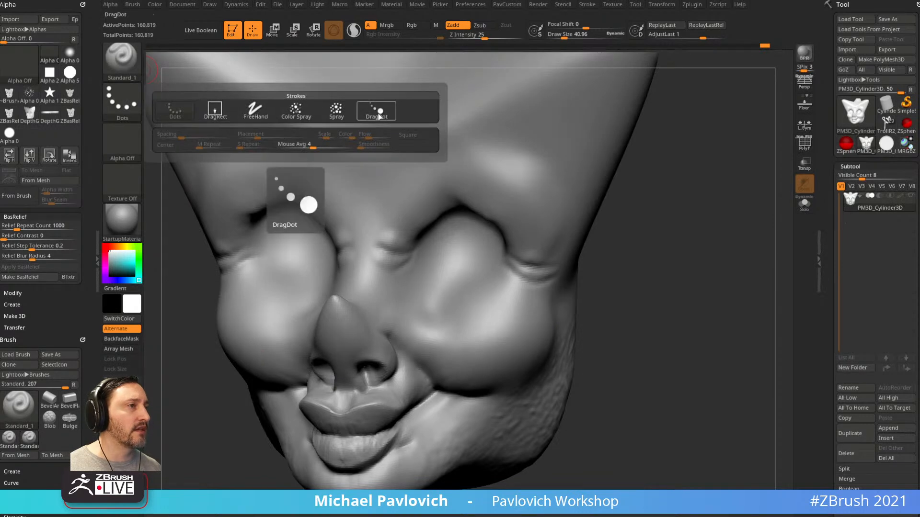
pyautogui.click(122, 144)
pyautogui.click(419, 206)
# Set the cloned brush to Focal Shift -100, Z Intensity 57 and a Draw Size of about 36, testing it on the cheek
pyautogui.moveTo(664, 208); pyautogui.dragTo(657, 210)
pyautogui.press('s')
pyautogui.moveTo(473, 307)
pyautogui.mouseDown()
pyautogui.moveTo(481, 306)
pyautogui.moveTo(457, 318)
pyautogui.mouseUp()
pyautogui.hotkey('ctrl', 'z')
pyautogui.moveTo(567, 26); pyautogui.dragTo(549, 27)
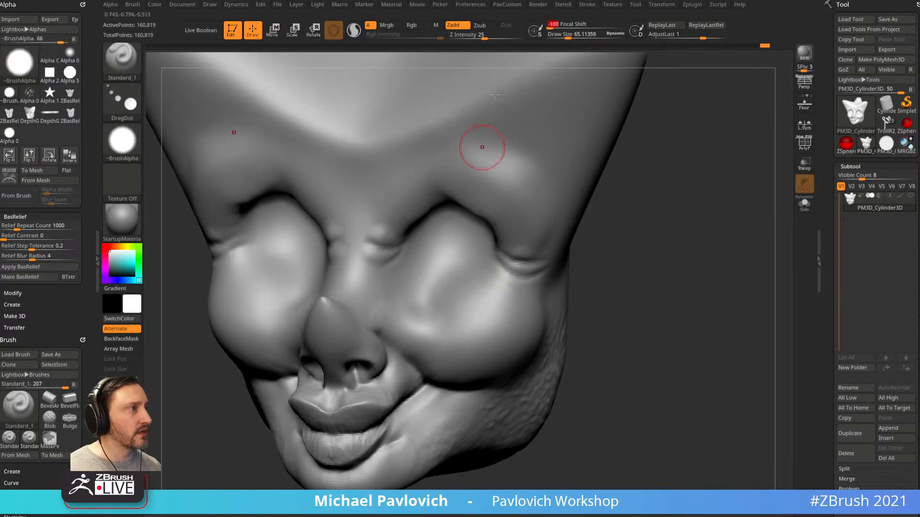
pyautogui.moveTo(487, 35); pyautogui.dragTo(493, 36)
pyautogui.press('s')
pyautogui.moveTo(458, 278); pyautogui.dragTo(452, 278)
pyautogui.press('space')
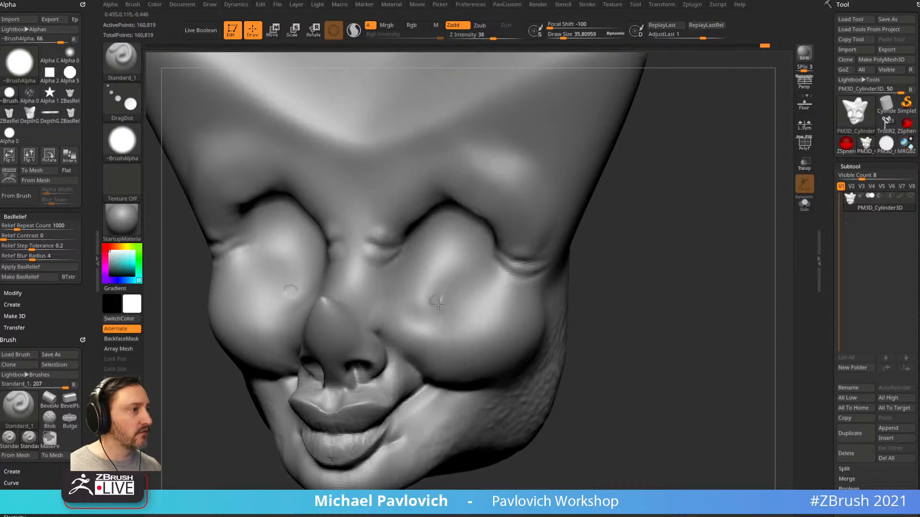
pyautogui.moveTo(493, 36); pyautogui.dragTo(502, 36)
# Try scattering small round bumps over both cheeks with the symmetrical DragDot brush, and undo them
pyautogui.click(437, 280)
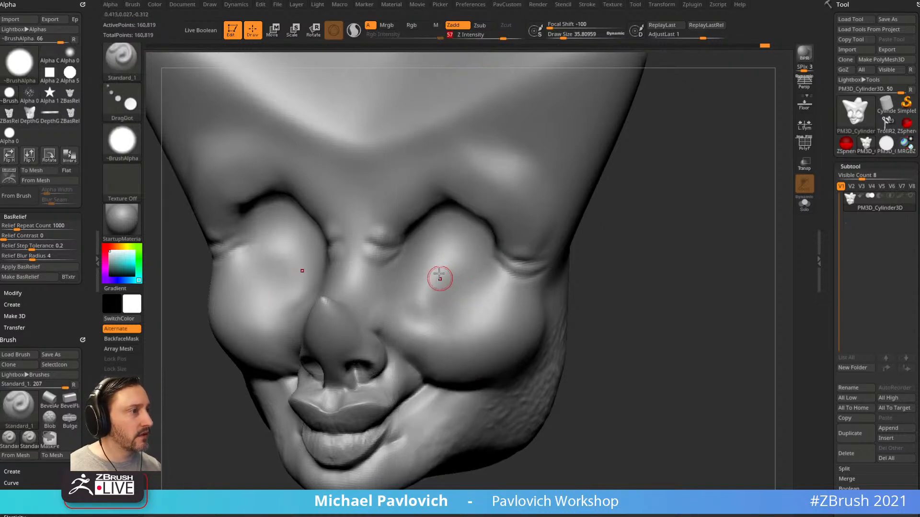
pyautogui.click(456, 311)
pyautogui.click(494, 305)
pyautogui.click(508, 291)
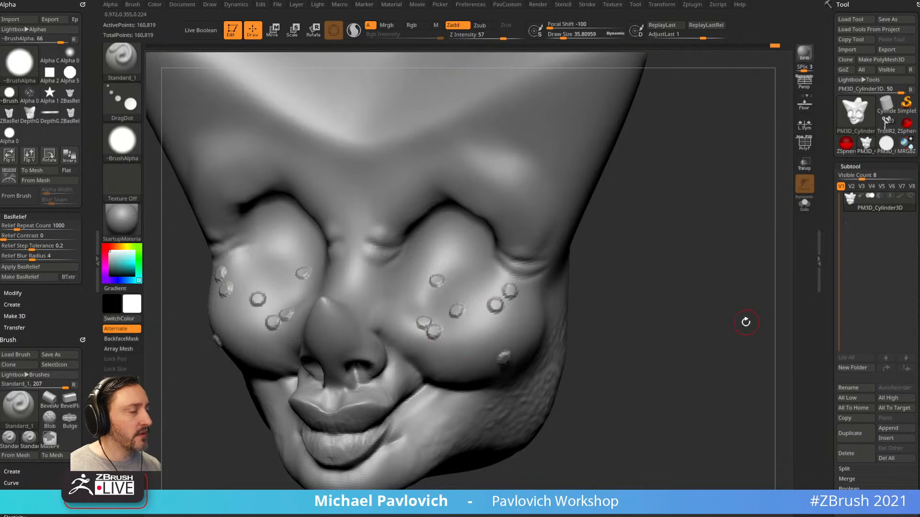
pyautogui.press('ctrl')
pyautogui.hotkey('ctrl', 'z')
pyautogui.hotkey('ctrl', 'z')
pyautogui.hotkey('ctrl', 'z')
pyautogui.hotkey('ctrl', 'z')
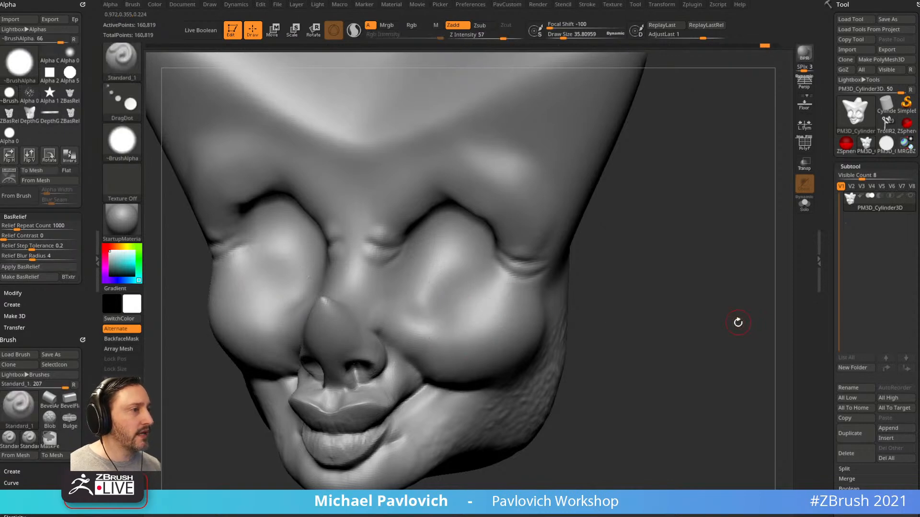
# Try building up one stamped cheek bump by repeating it several times with Replay Last, and undo the repeats
pyautogui.moveTo(462, 302); pyautogui.dragTo(508, 302)
pyautogui.press('1')
pyautogui.press('1')
pyautogui.press('1')
pyautogui.press('1')
pyautogui.press('1')
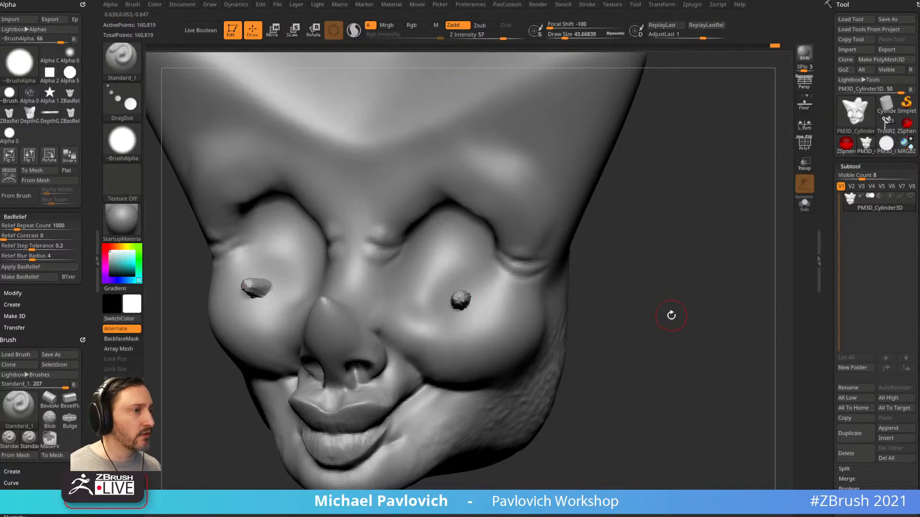
pyautogui.hotkey('ctrl', 'z')
pyautogui.hotkey('ctrl', 'z')
pyautogui.hotkey('ctrl', 'z')
pyautogui.hotkey('ctrl', 'z')
pyautogui.hotkey('ctrl', 'z')
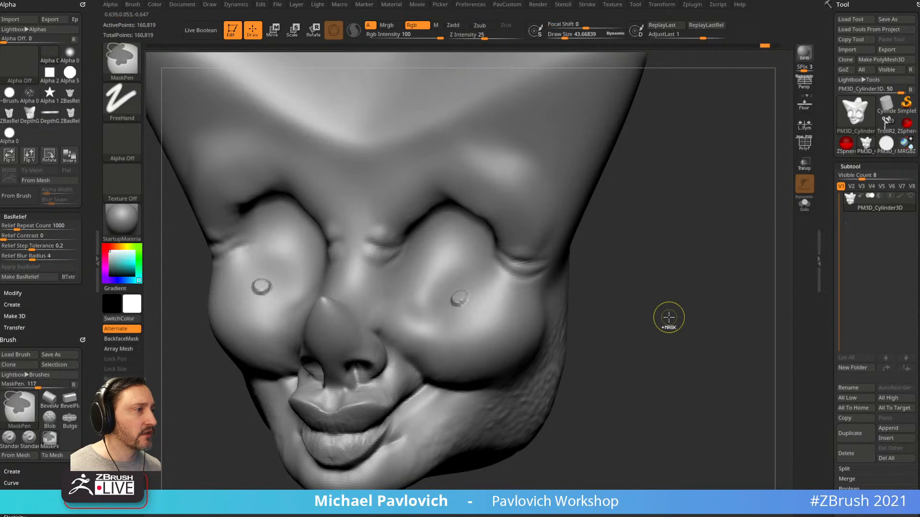
# Try carving a round dent into the cheek and deepening it with Replay Last, and undo it
pyautogui.keyDown('alt'); pyautogui.click(465, 308); pyautogui.keyUp('alt')
pyautogui.press('1')
pyautogui.press('1')
pyautogui.hotkey('ctrl', 'z')
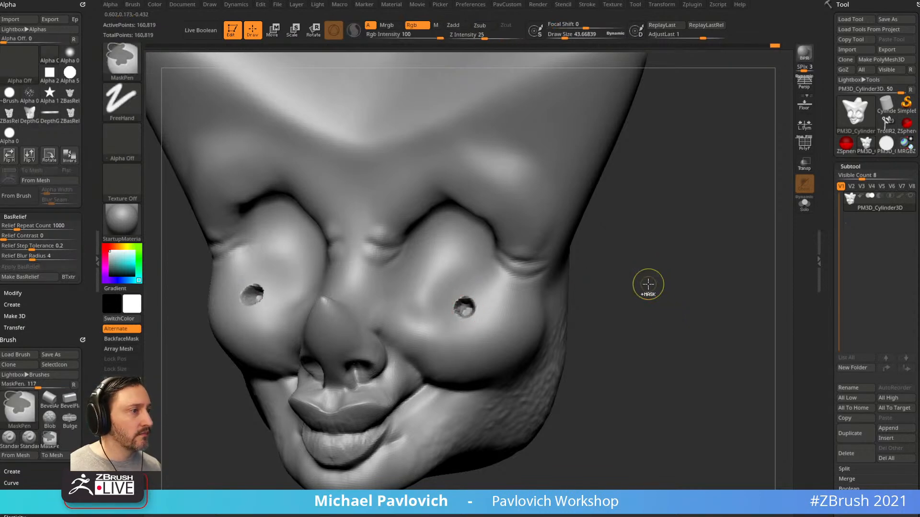
pyautogui.hotkey('ctrl', 'z')
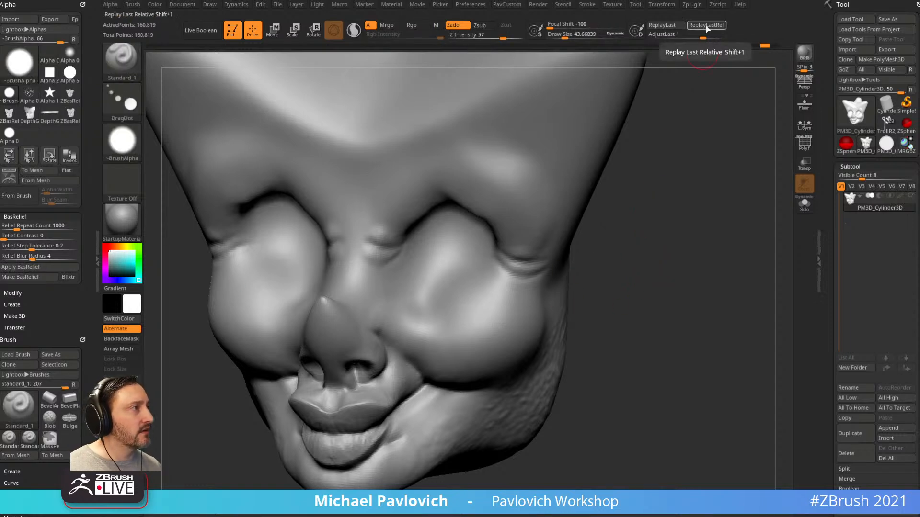
# Try repeating the bump at several different spots on the cheek with Replay Last Relative, and undo the copies
pyautogui.hotkey('shift', '1')
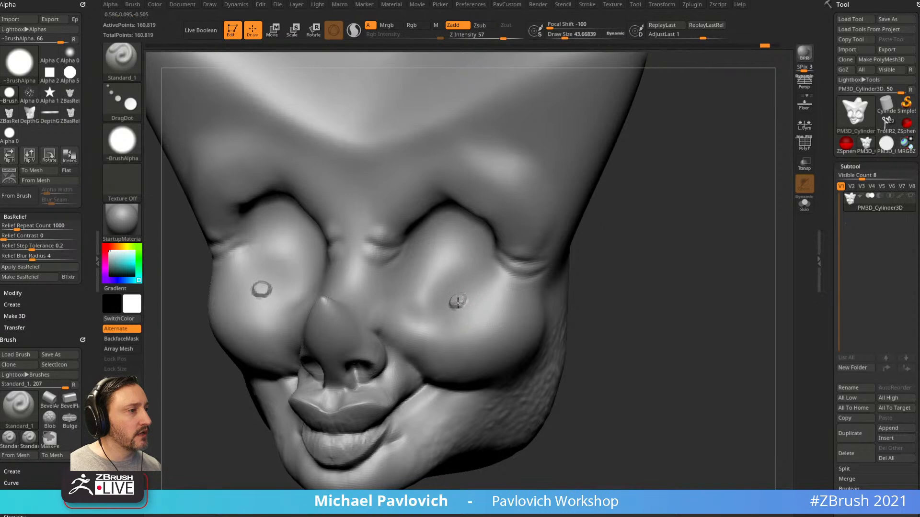
pyautogui.hotkey('shift', '1')
pyautogui.hotkey('shift', '1')
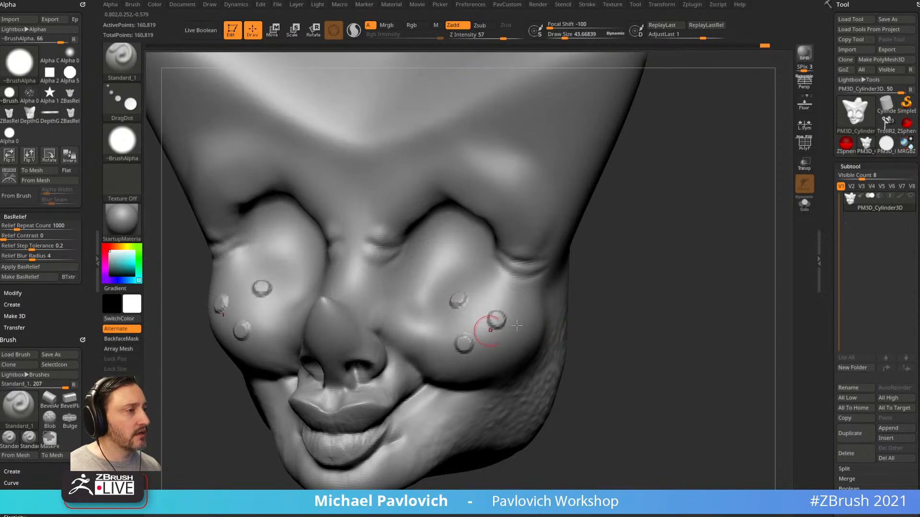
pyautogui.moveTo(662, 301); pyautogui.dragTo(642, 283)
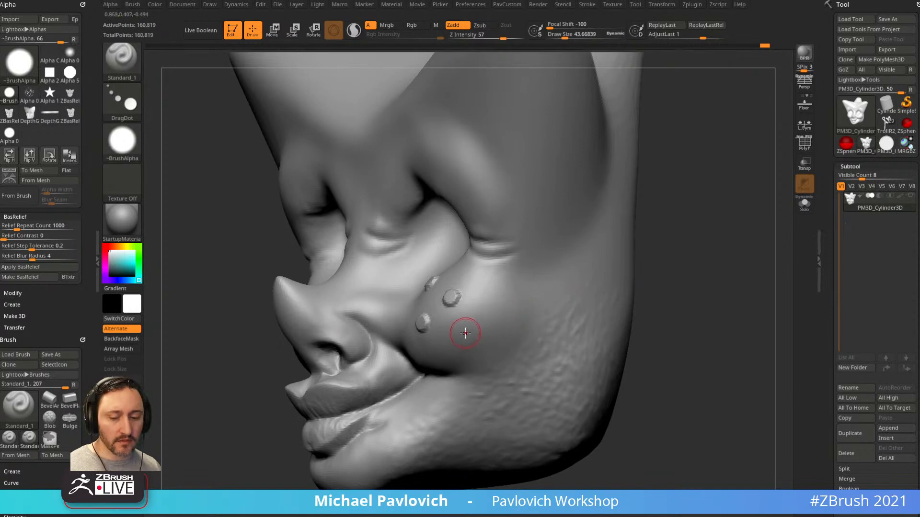
pyautogui.hotkey('shift', '1')
pyautogui.moveTo(680, 290)
pyautogui.mouseDown()
pyautogui.moveTo(712, 287)
pyautogui.moveTo(640, 275)
pyautogui.moveTo(499, 294)
pyautogui.mouseUp()
pyautogui.hotkey('ctrl', 'z')
pyautogui.hotkey('ctrl', 'z')
pyautogui.hotkey('ctrl', 'z')
pyautogui.hotkey('ctrl', 'z')
# Try stamping three separate round bumps on the cheek with the DragDot brush
pyautogui.click(442, 294)
pyautogui.click(481, 303)
pyautogui.click(431, 332)
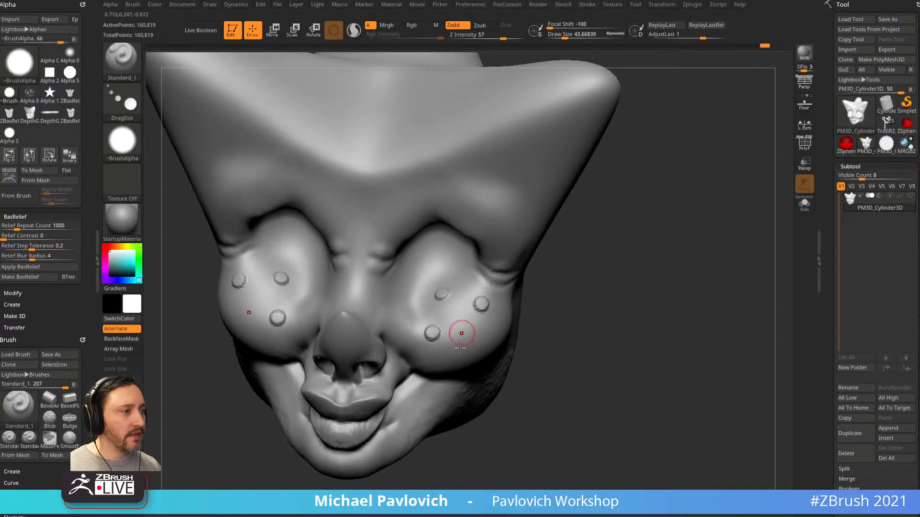
pyautogui.moveTo(585, 267); pyautogui.dragTo(659, 301)
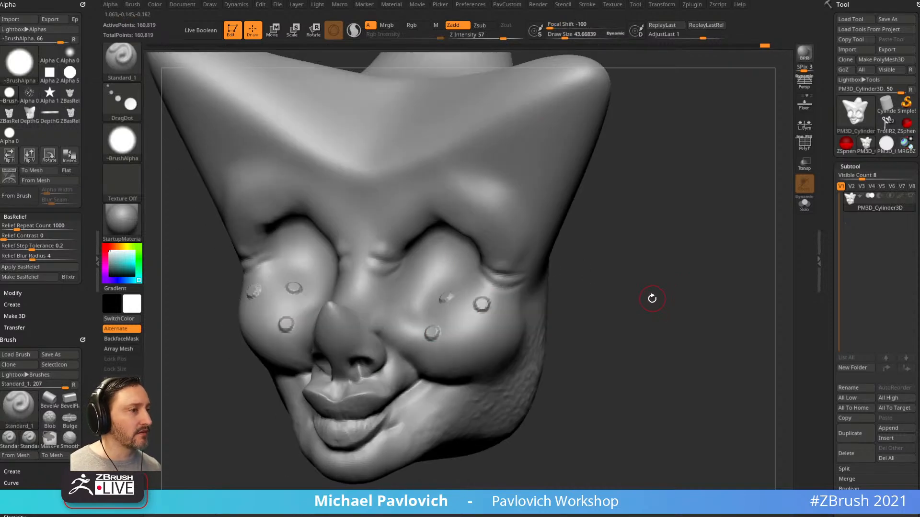
# Switch the active tool from the head to the Plane3D primitive
pyautogui.click(855, 113)
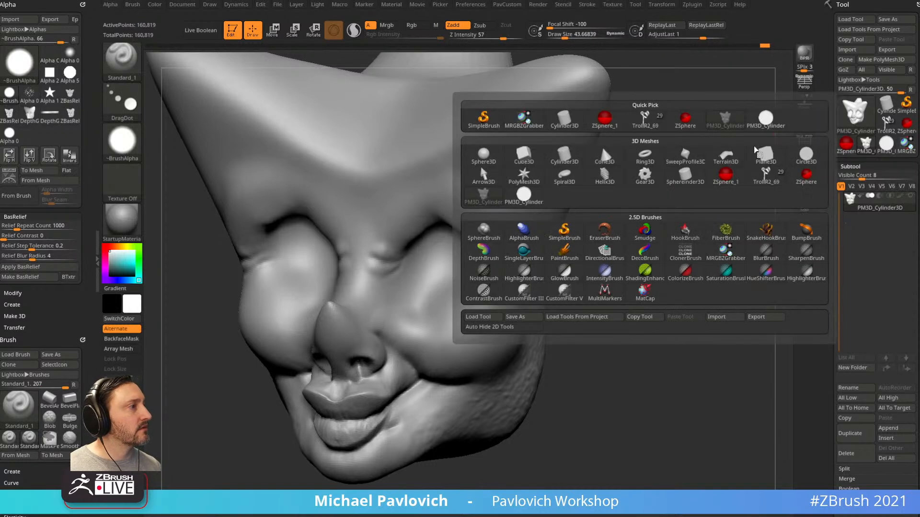
pyautogui.click(766, 154)
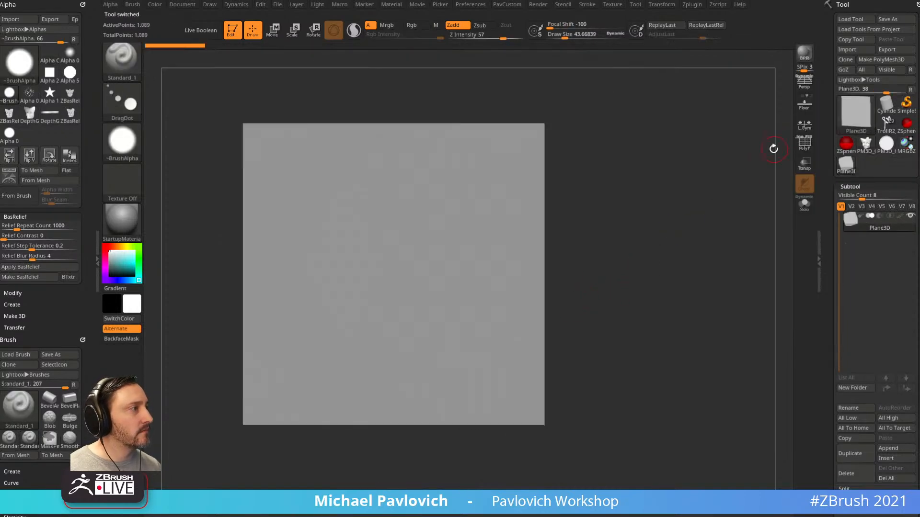
# Show the plane's wireframe with polyframe and convert the Plane3D primitive to a PolyMesh3D
pyautogui.click(804, 144)
pyautogui.keyDown('alt'); pyautogui.moveTo(665, 205); pyautogui.dragTo(707, 202); pyautogui.keyUp('alt')
pyautogui.click(880, 59)
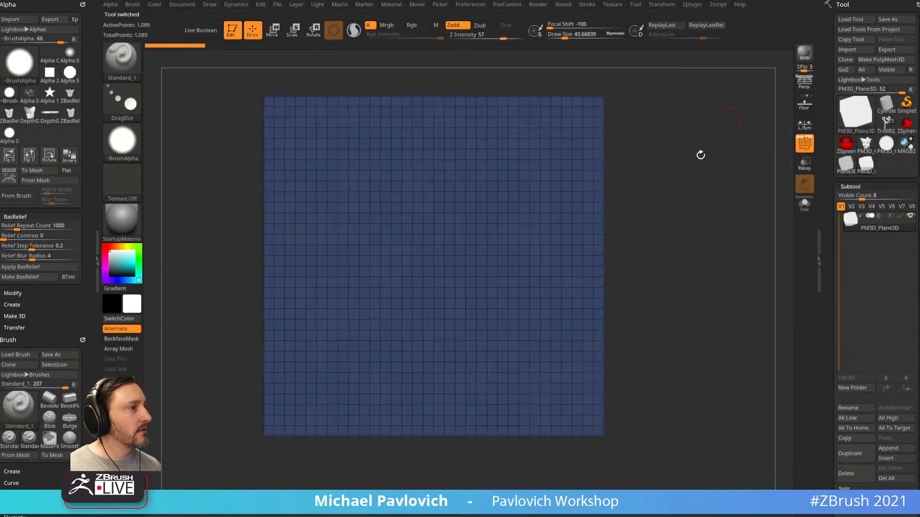
# Divide the plane's geometry once and delete the lower subdivision level
pyautogui.moveTo(839, 259); pyautogui.dragTo(848, 215)
pyautogui.click(852, 221)
pyautogui.moveTo(828, 116); pyautogui.dragTo(846, 141)
pyautogui.click(859, 124)
pyautogui.click(856, 77)
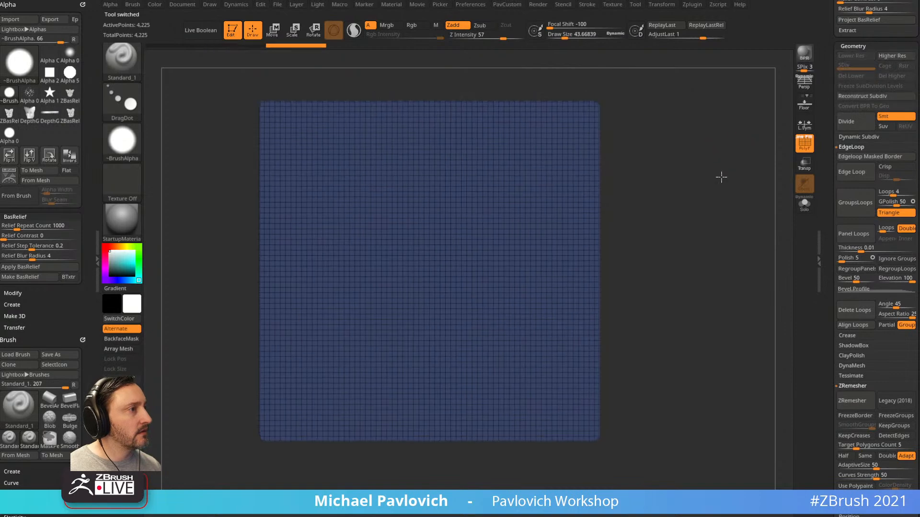
# Choose the SliceCirc brush, adjust its circle stroke options, and try slicing a small circle into the upper right of the plane
pyautogui.keyDown('alt'); pyautogui.moveTo(729, 165); pyautogui.dragTo(715, 183); pyautogui.keyUp('alt')
pyautogui.keyDown('ctrl'); pyautogui.keyDown('shift'); pyautogui.click(132, 67); pyautogui.keyUp('shift'); pyautogui.keyUp('ctrl')
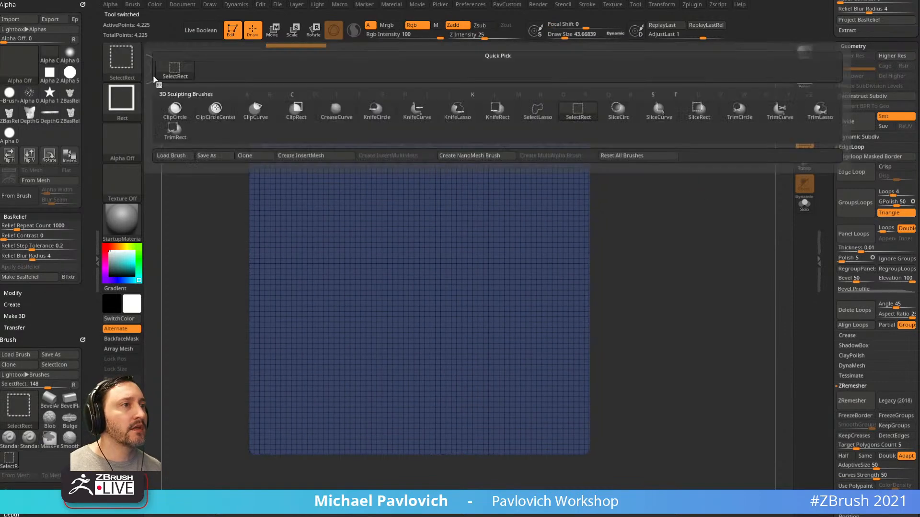
pyautogui.click(620, 117)
pyautogui.click(121, 98)
pyautogui.click(417, 137)
pyautogui.keyDown('ctrl'); pyautogui.keyDown('shift'); pyautogui.moveTo(538, 220); pyautogui.dragTo(553, 236); pyautogui.keyUp('shift'); pyautogui.keyUp('ctrl')
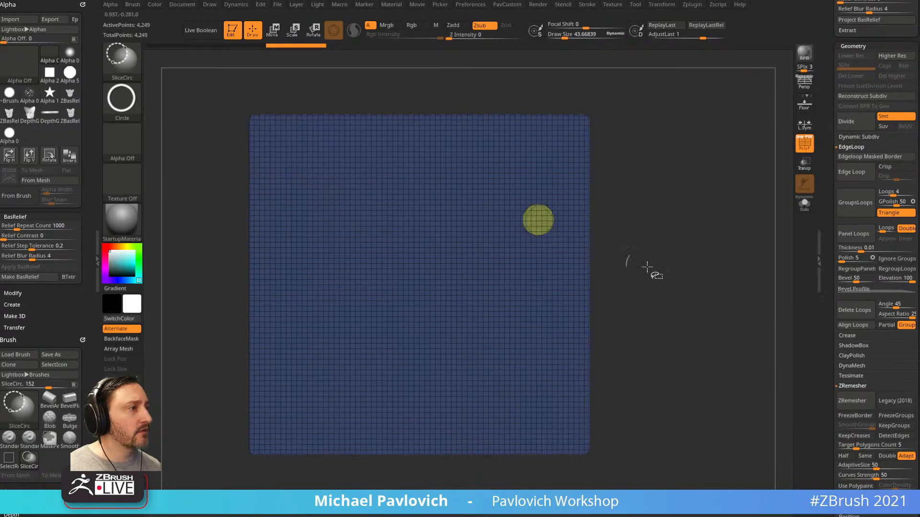
# Turn on the slice brush's brush-radius ring, test it on the plane, reduce the draw size to about 33, and undo both test slices
pyautogui.hotkey('ctrl', 'shift', 'space')
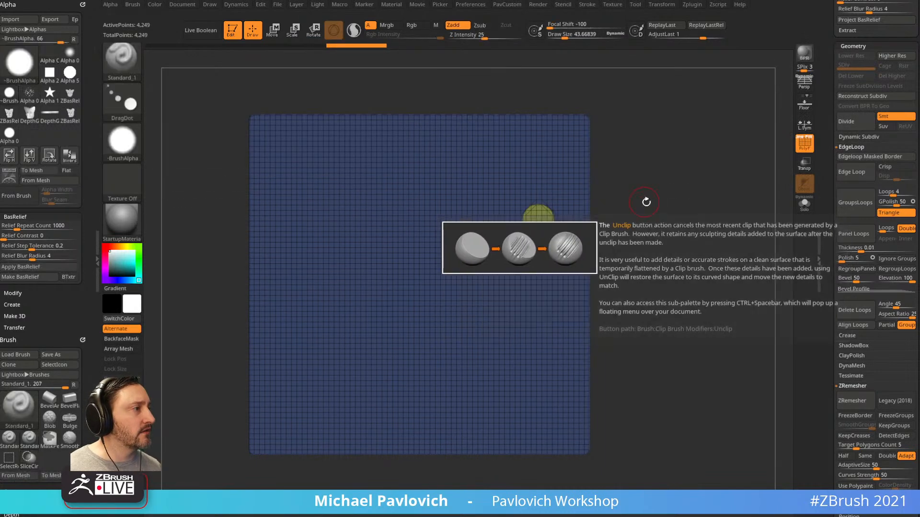
pyautogui.hotkey('ctrl', 'shift', 'space')
pyautogui.click(648, 190)
pyautogui.keyDown('ctrl'); pyautogui.keyDown('shift'); pyautogui.moveTo(368, 222); pyautogui.dragTo(388, 242); pyautogui.keyUp('shift'); pyautogui.keyUp('ctrl')
pyautogui.press('s')
pyautogui.moveTo(634, 181); pyautogui.dragTo(637, 181)
pyautogui.hotkey('ctrl', 'z')
pyautogui.hotkey('ctrl', 'z')
# Slice a ringed circle into the plane's upper left and repeat it at seven other spots with Replay Last Relative
pyautogui.keyDown('ctrl'); pyautogui.keyDown('shift'); pyautogui.moveTo(331, 194); pyautogui.dragTo(365, 206); pyautogui.keyUp('shift'); pyautogui.keyUp('ctrl')
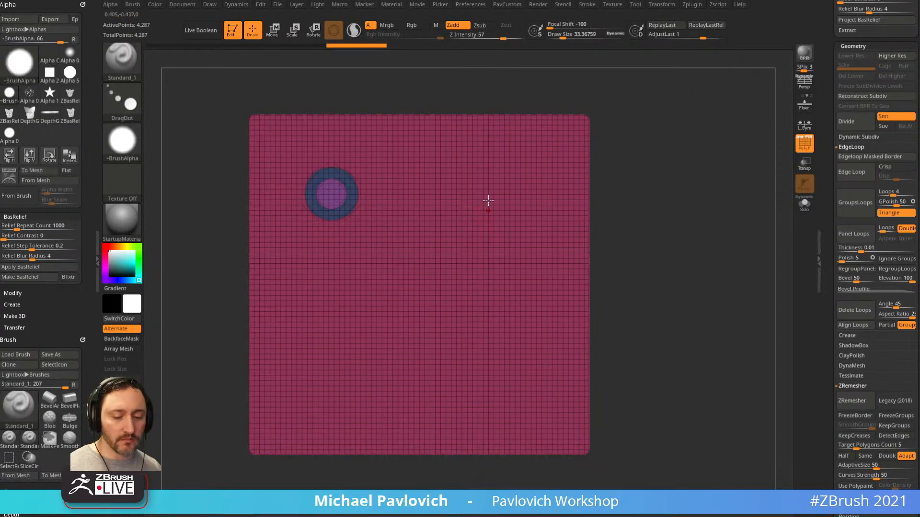
pyautogui.hotkey('shift', '1')
pyautogui.hotkey('shift', '1')
pyautogui.hotkey('shift', '1')
pyautogui.hotkey('shift', '1')
pyautogui.hotkey('shift', '1')
pyautogui.hotkey('shift', '1')
pyautogui.hotkey('shift', '1')
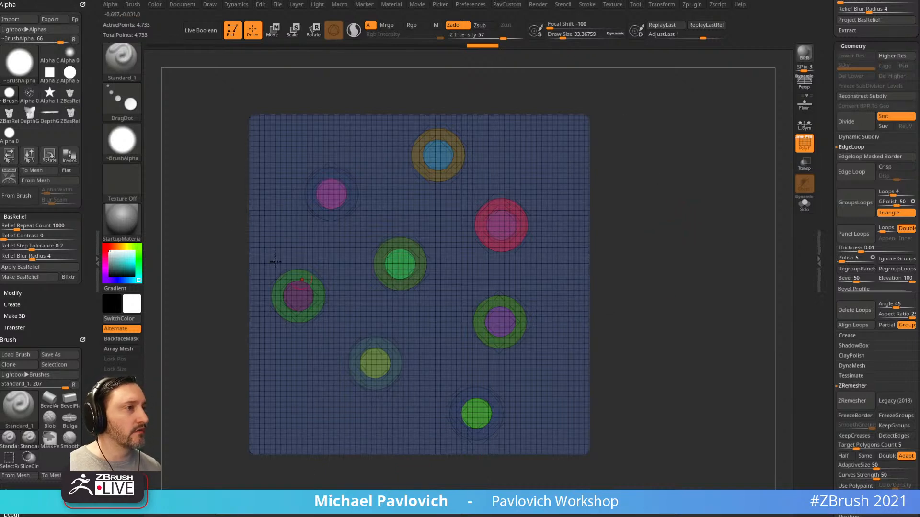
# Choose the SelectRect brush and try isolating, adding back and restoring the main surface and circle polygroups
pyautogui.keyDown('ctrl'); pyautogui.keyDown('shift'); pyautogui.click(126, 71); pyautogui.keyUp('shift'); pyautogui.keyUp('ctrl')
pyautogui.keyDown('ctrl'); pyautogui.keyDown('shift'); pyautogui.click(176, 71); pyautogui.keyUp('shift'); pyautogui.keyUp('ctrl')
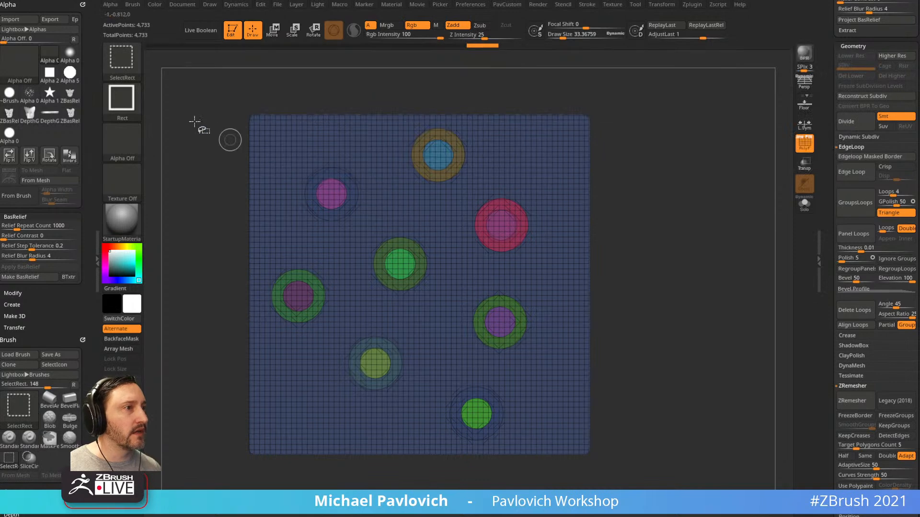
pyautogui.keyDown('ctrl'); pyautogui.keyDown('shift'); pyautogui.click(445, 209); pyautogui.keyUp('shift'); pyautogui.keyUp('ctrl')
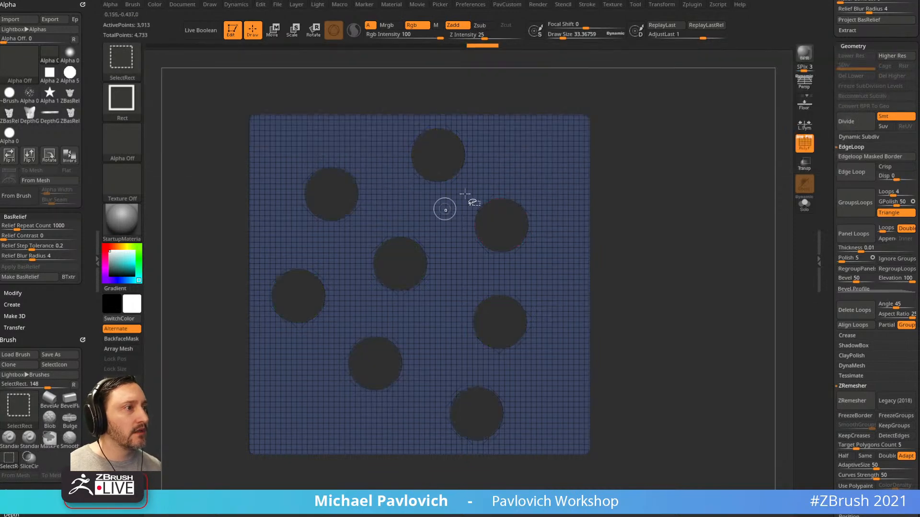
pyautogui.keyDown('ctrl'); pyautogui.keyDown('shift'); pyautogui.moveTo(613, 112); pyautogui.dragTo(629, 135); pyautogui.keyUp('shift'); pyautogui.keyUp('ctrl')
pyautogui.keyDown('ctrl'); pyautogui.keyDown('shift'); pyautogui.click(439, 156); pyautogui.keyUp('shift'); pyautogui.keyUp('ctrl')
pyautogui.keyDown('ctrl'); pyautogui.keyDown('shift'); pyautogui.moveTo(691, 139); pyautogui.dragTo(710, 191); pyautogui.keyUp('shift'); pyautogui.keyUp('ctrl')
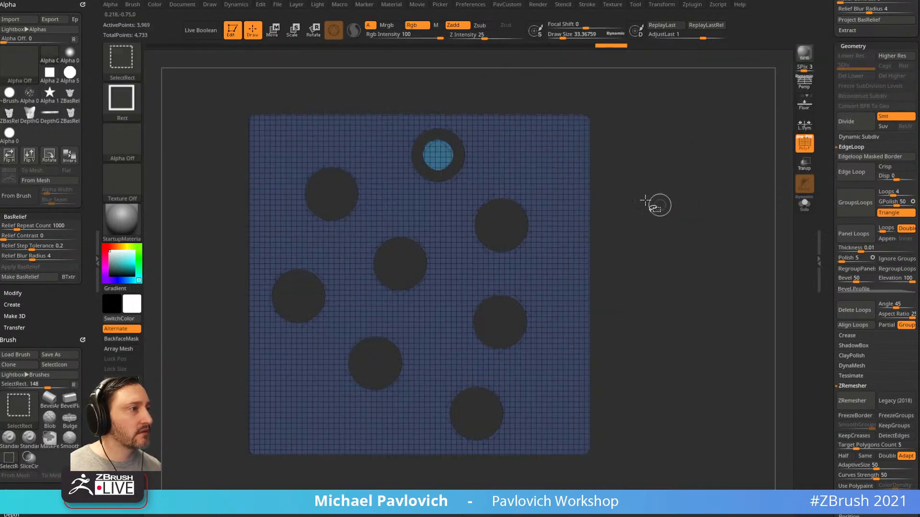
pyautogui.keyDown('ctrl'); pyautogui.keyDown('shift'); pyautogui.click(660, 206); pyautogui.keyUp('shift'); pyautogui.keyUp('ctrl')
pyautogui.keyDown('ctrl'); pyautogui.keyDown('shift'); pyautogui.click(500, 205); pyautogui.keyUp('shift'); pyautogui.keyUp('ctrl')
pyautogui.keyDown('ctrl'); pyautogui.keyDown('shift'); pyautogui.click(618, 188); pyautogui.keyUp('shift'); pyautogui.keyUp('ctrl')
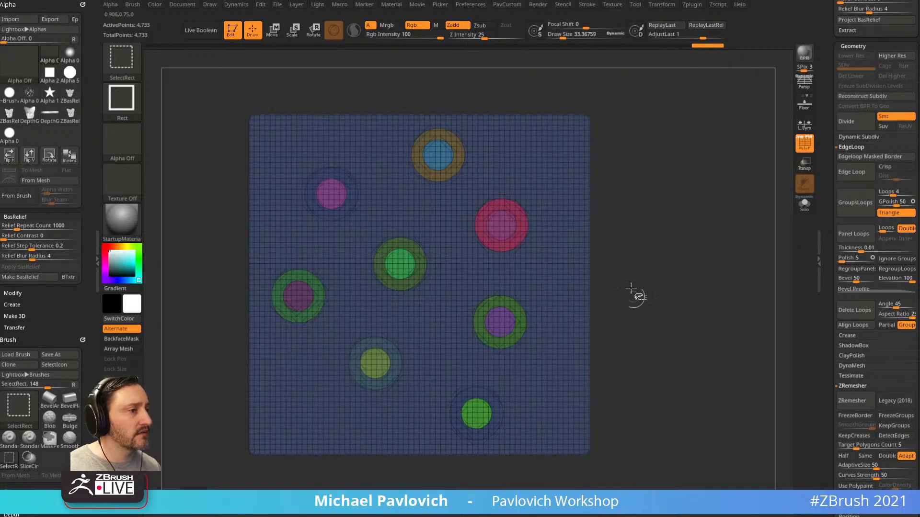
# Isolate the plane's main surface and delete the hidden circles to leave eight round holes
pyautogui.keyDown('ctrl'); pyautogui.keyDown('shift'); pyautogui.click(578, 202); pyautogui.keyUp('shift'); pyautogui.keyUp('ctrl')
pyautogui.press('1')
pyautogui.click(681, 234)
# Remesh the perforated plane with ZRemesher at Half density and Adaptive Size 0
pyautogui.click(663, 480)
pyautogui.moveTo(665, 471); pyautogui.dragTo(652, 470)
pyautogui.click(673, 448)
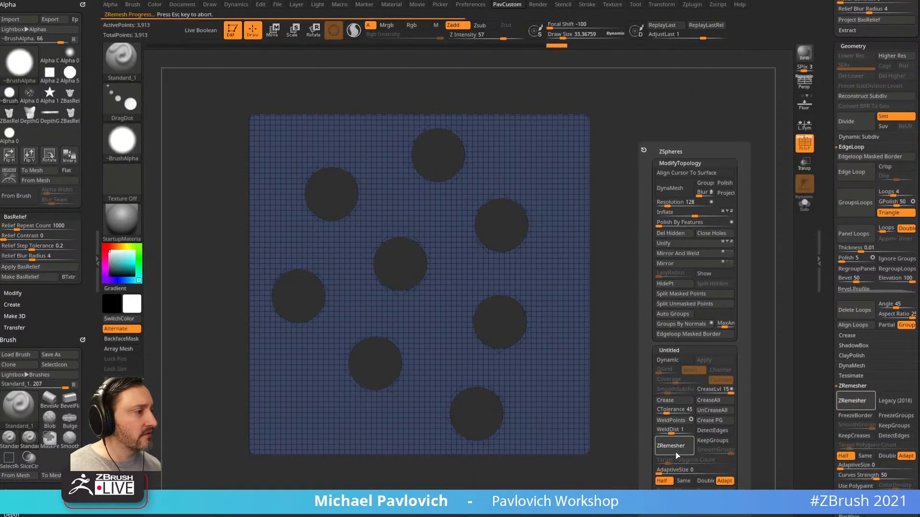
pyautogui.press('f')
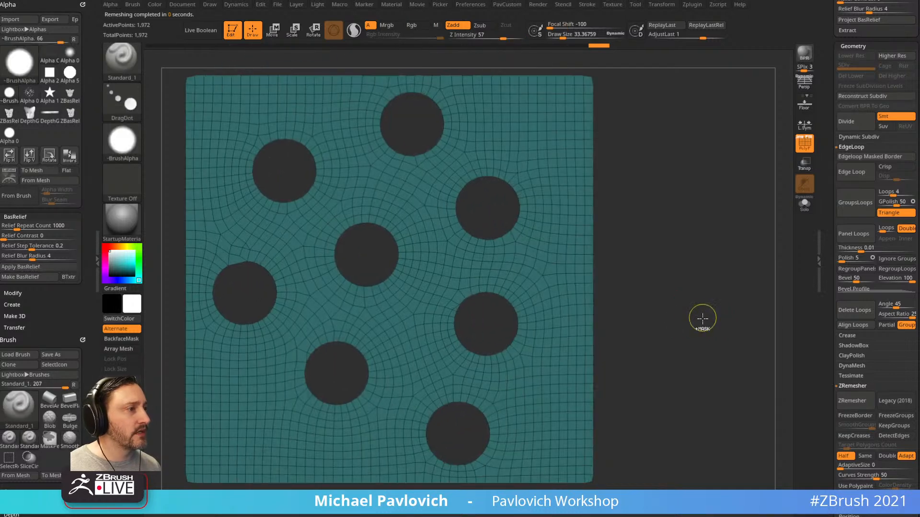
# Undo the remesh and run ZRemesher on the perforated plane at Double density
pyautogui.hotkey('ctrl', 'z')
pyautogui.press('space')
pyautogui.click(708, 481)
pyautogui.click(689, 450)
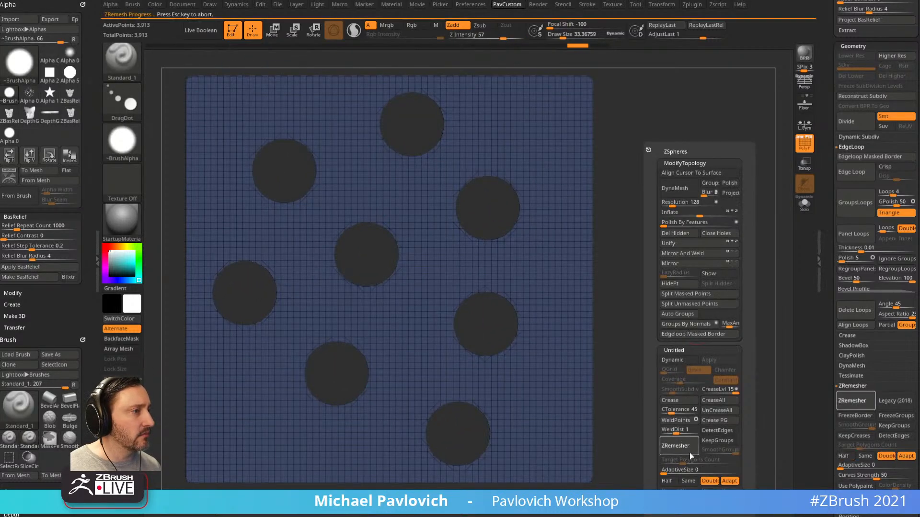
# Switch ZRemesher to Half and remesh the perforated plane twice in a row
pyautogui.click(667, 481)
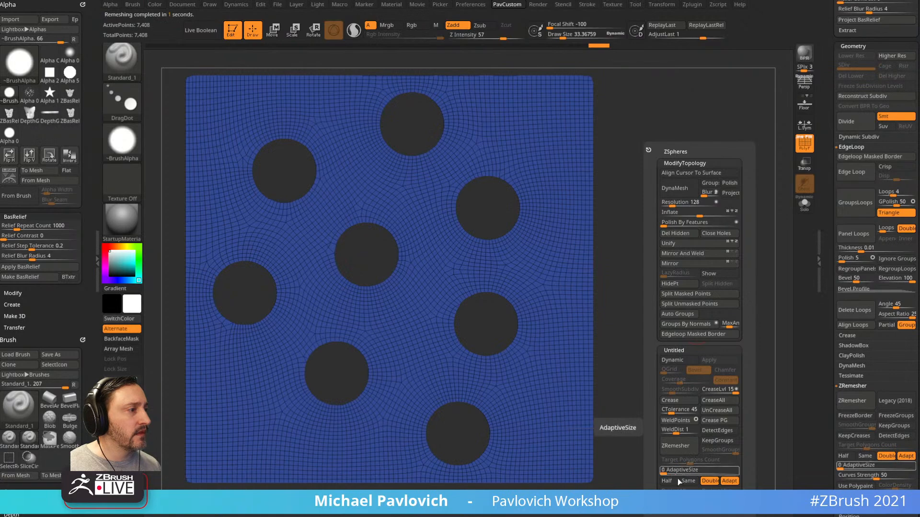
pyautogui.click(683, 450)
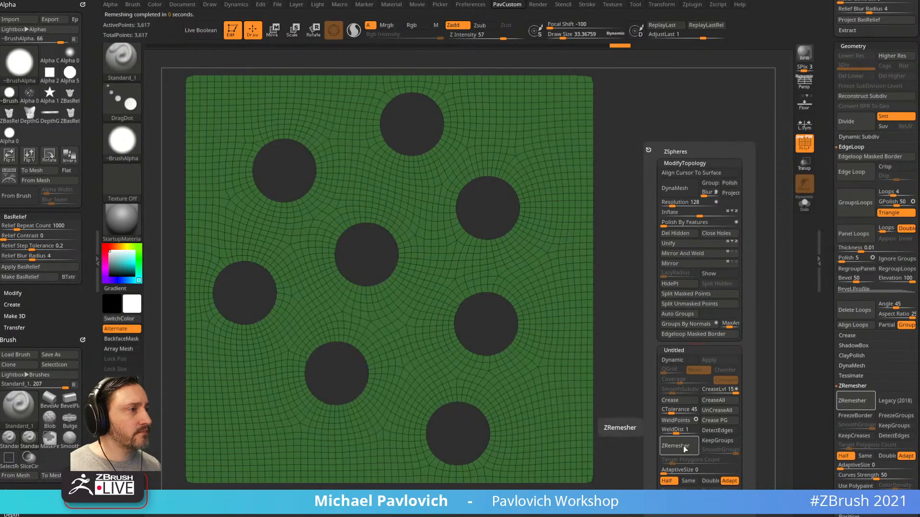
pyautogui.click(685, 444)
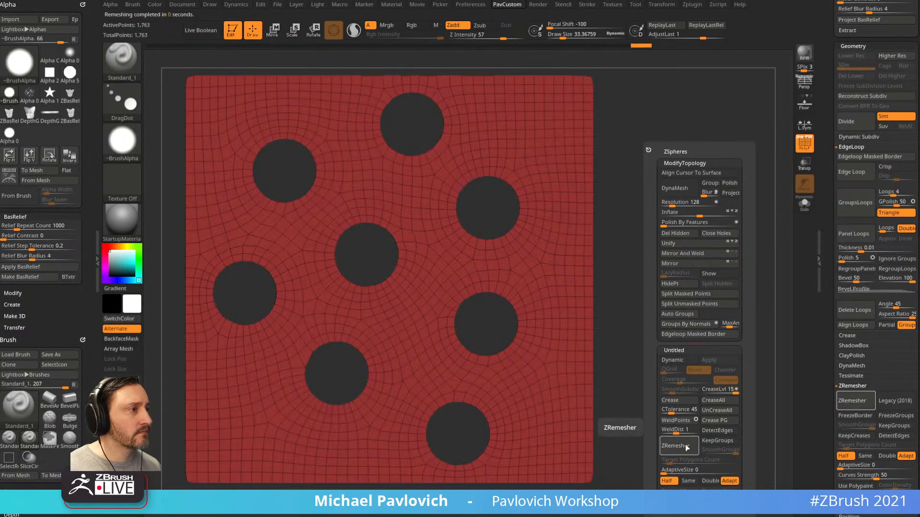
# Choose the ZModeler brush and bring up its polygon actions for the remeshed plane
pyautogui.moveTo(654, 322)
pyautogui.mouseDown()
pyautogui.moveTo(663, 336)
pyautogui.moveTo(657, 331)
pyautogui.mouseUp()
pyautogui.press('b')
pyautogui.press('z')
pyautogui.press('m')
pyautogui.press('space')
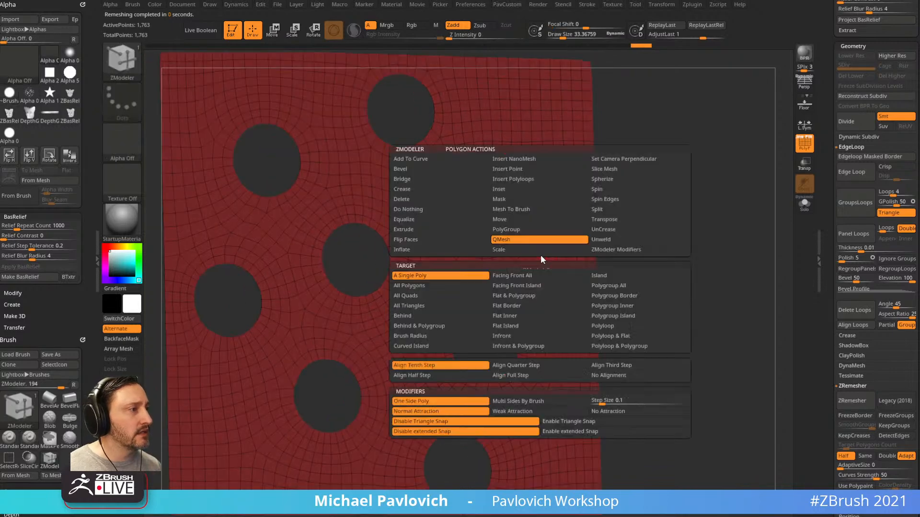
# Bend the perforated plane into a curved sheet with the Gizmo's Bend Curve deformer
pyautogui.press('f')
pyautogui.press('w')
pyautogui.moveTo(669, 193); pyautogui.dragTo(664, 230)
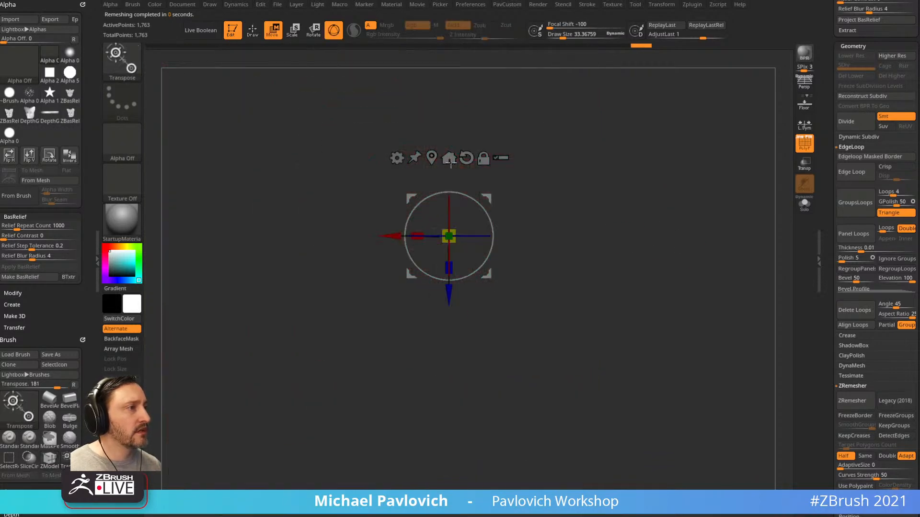
pyautogui.click(397, 158)
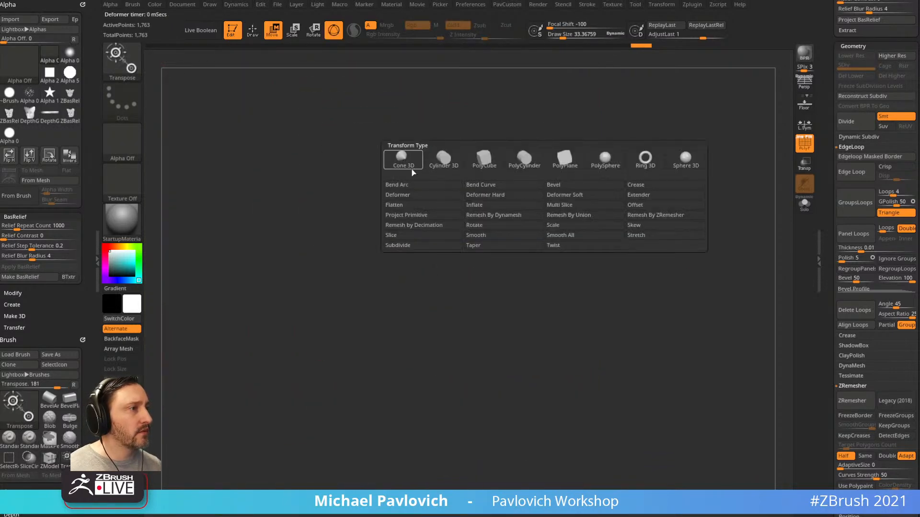
pyautogui.click(467, 188)
pyautogui.moveTo(451, 237)
pyautogui.mouseDown()
pyautogui.moveTo(448, 160)
pyautogui.moveTo(450, 189)
pyautogui.moveTo(487, 235)
pyautogui.moveTo(394, 234)
pyautogui.mouseUp()
# Give the curved sheet thickness by applying the ZModeler QMesh action across its whole surface
pyautogui.press('q')
pyautogui.moveTo(671, 280)
pyautogui.mouseDown()
pyautogui.moveTo(662, 213)
pyautogui.moveTo(725, 263)
pyautogui.moveTo(567, 224)
pyautogui.moveTo(589, 228)
pyautogui.mouseUp()
pyautogui.press('space')
pyautogui.click(625, 289)
pyautogui.moveTo(710, 239); pyautogui.dragTo(700, 263)
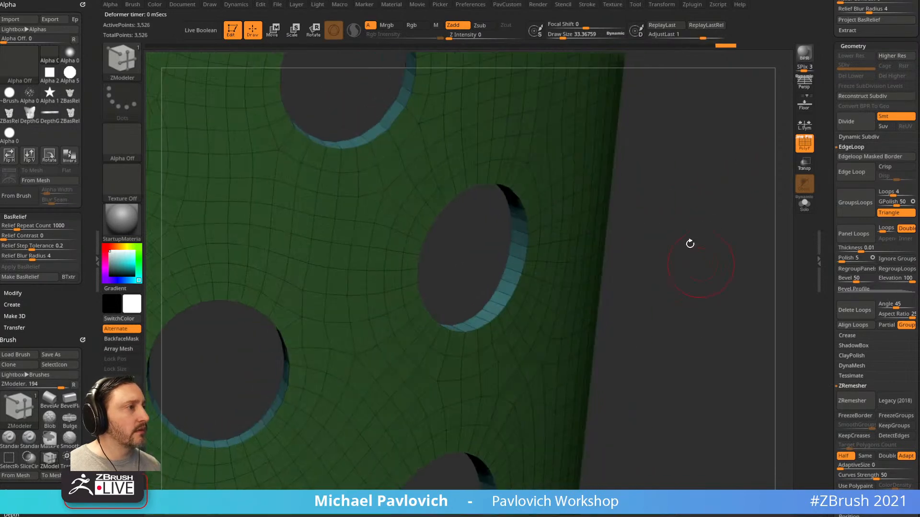
# Inset the sheet's side and hole walls with target Polygroup All, and inset them again with the Legacy modifier
pyautogui.press('space')
pyautogui.click(508, 189)
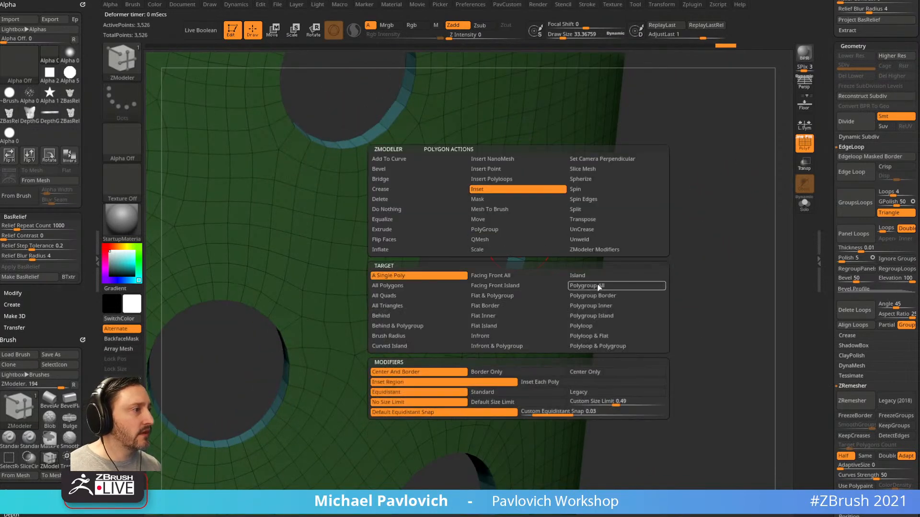
pyautogui.keyDown('alt'); pyautogui.moveTo(677, 273); pyautogui.dragTo(684, 229); pyautogui.keyUp('alt')
pyautogui.moveTo(532, 185)
pyautogui.mouseDown()
pyautogui.moveTo(530, 193)
pyautogui.moveTo(535, 187)
pyautogui.mouseUp()
pyautogui.press('space')
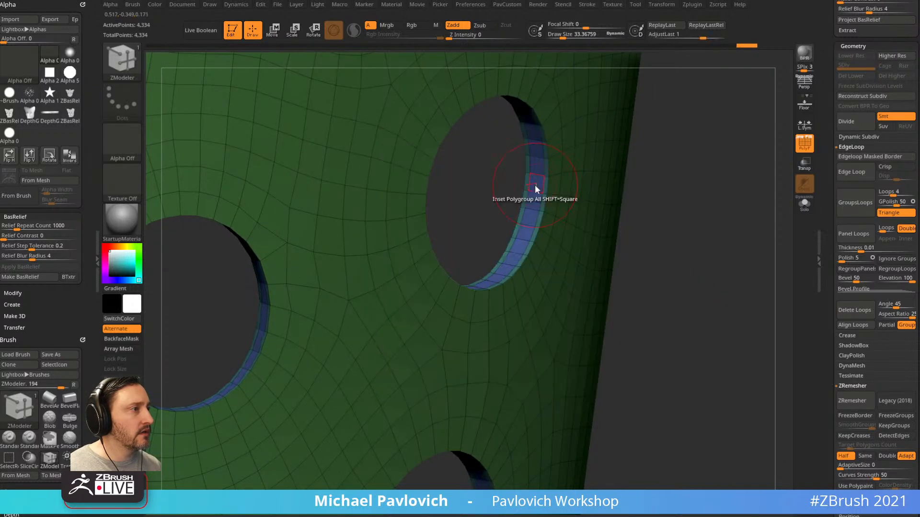
# Use the QMesh action with target Polygroup All on the inset band inside the hole walls
pyautogui.press('space')
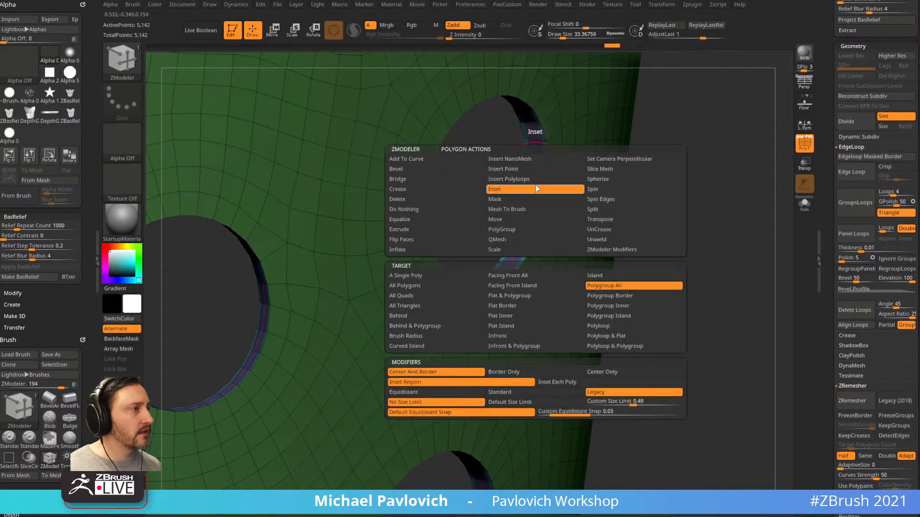
pyautogui.click(511, 240)
pyautogui.moveTo(586, 211); pyautogui.dragTo(544, 205, button='right')
pyautogui.moveTo(532, 203); pyautogui.dragTo(522, 200)
# Crease the perforated sheet's edges along its polygroup borders with Crease PG
pyautogui.press('f')
pyautogui.press('2')
pyautogui.click(718, 422)
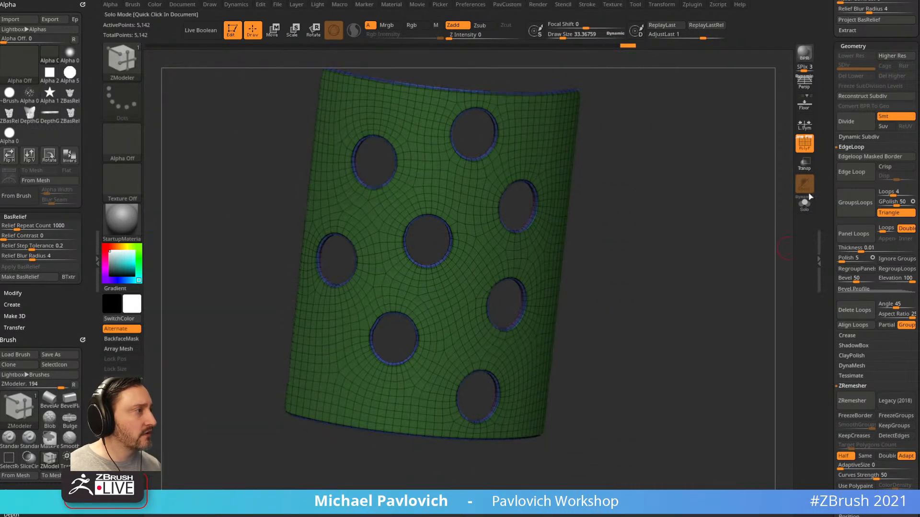
pyautogui.keyDown('shift'); pyautogui.moveTo(776, 151); pyautogui.dragTo(743, 201); pyautogui.keyUp('shift')
# Lower the crease level and preview the perforated sheet with dynamic subdivision on and polyframe off
pyautogui.press('2')
pyautogui.moveTo(725, 390); pyautogui.dragTo(686, 390)
pyautogui.click(683, 362)
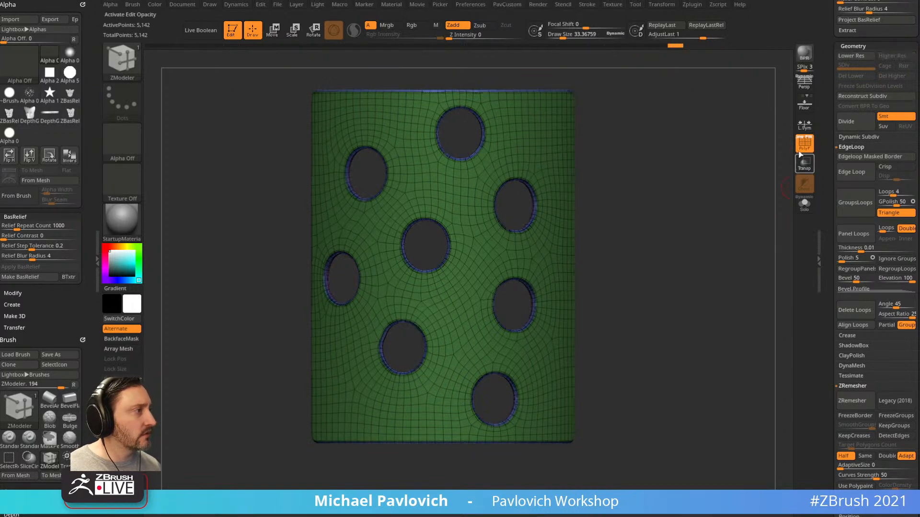
pyautogui.click(804, 145)
pyautogui.moveTo(718, 220); pyautogui.dragTo(767, 242)
# Delete the perforated sheet and make the sculpted head the active tool again
pyautogui.moveTo(829, 222); pyautogui.dragTo(817, 310)
pyautogui.click(849, 475)
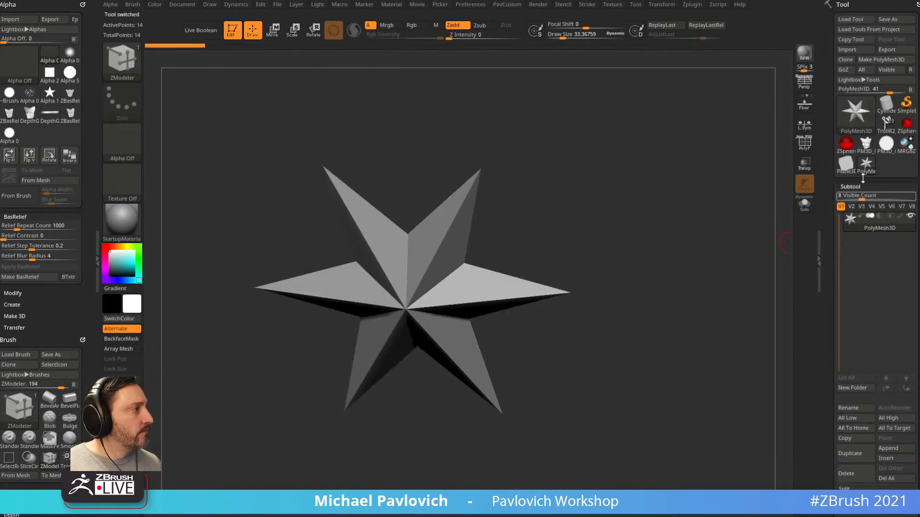
pyautogui.click(866, 146)
# Carve creases beside the eyes and at the nose bridge with the DamStandard brush at draw size about 59
pyautogui.moveTo(716, 269); pyautogui.dragTo(715, 241)
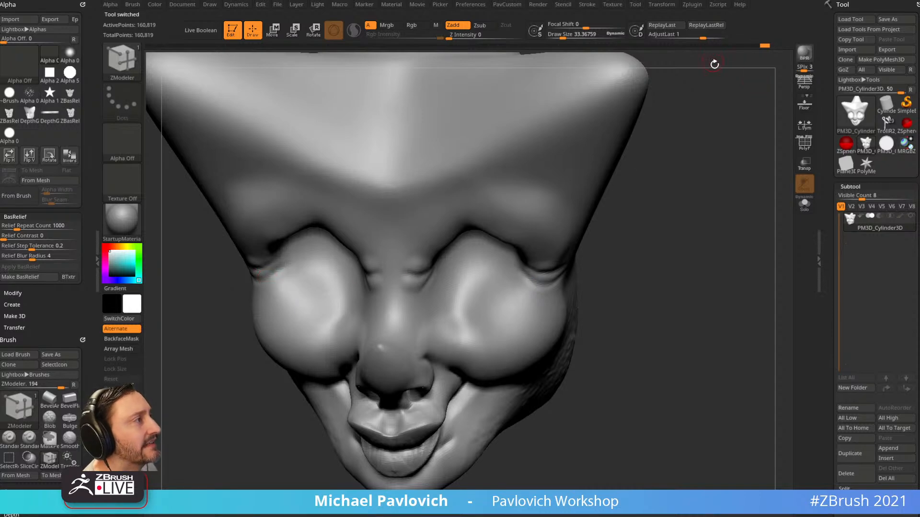
pyautogui.moveTo(685, 305)
pyautogui.mouseDown()
pyautogui.moveTo(699, 286)
pyautogui.moveTo(693, 254)
pyautogui.mouseUp()
pyautogui.press('1')
pyautogui.press('s')
pyautogui.moveTo(566, 214); pyautogui.dragTo(563, 214)
pyautogui.moveTo(678, 228); pyautogui.dragTo(654, 261)
pyautogui.press('2')
pyautogui.press('s')
pyautogui.moveTo(511, 293)
pyautogui.mouseDown()
pyautogui.moveTo(514, 280)
pyautogui.moveTo(579, 267)
pyautogui.moveTo(577, 279)
pyautogui.moveTo(586, 246)
pyautogui.mouseUp()
pyautogui.moveTo(500, 274)
pyautogui.mouseDown()
pyautogui.moveTo(546, 287)
pyautogui.moveTo(547, 297)
pyautogui.mouseUp()
pyautogui.moveTo(411, 282)
pyautogui.mouseDown()
pyautogui.moveTo(391, 276)
pyautogui.moveTo(394, 298)
pyautogui.mouseUp()
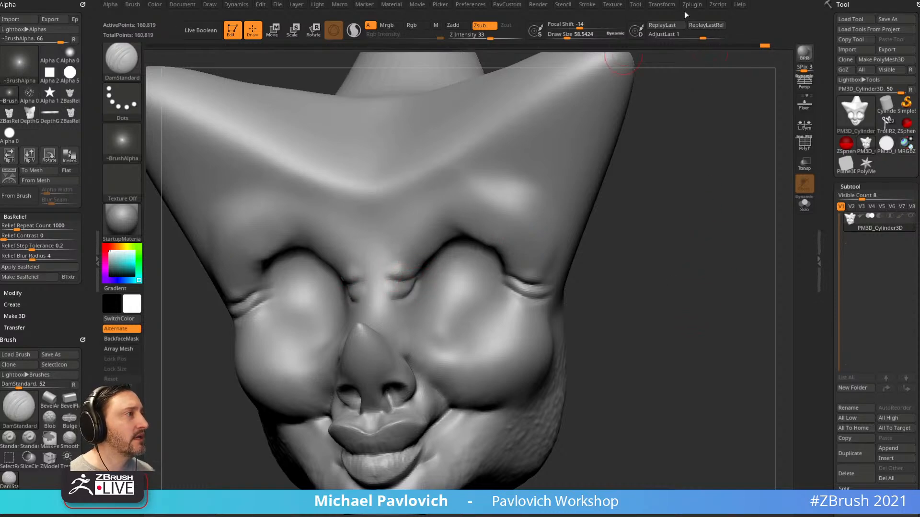
# Step back four entries in the head's undo history, return to the latest state, and delete the undo history
pyautogui.hotkey('ctrl', 'z')
pyautogui.hotkey('ctrl', 'z')
pyautogui.hotkey('ctrl', 'z')
pyautogui.hotkey('ctrl', 'z')
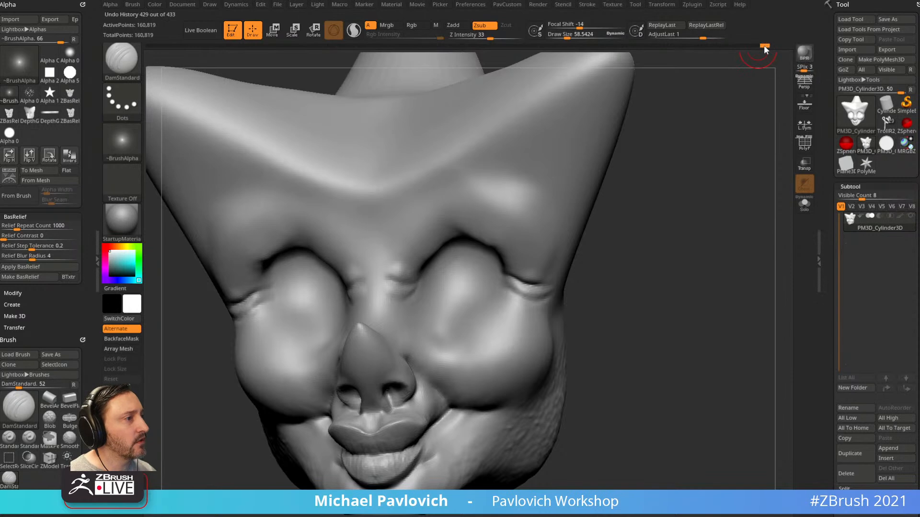
pyautogui.press('ctrl')
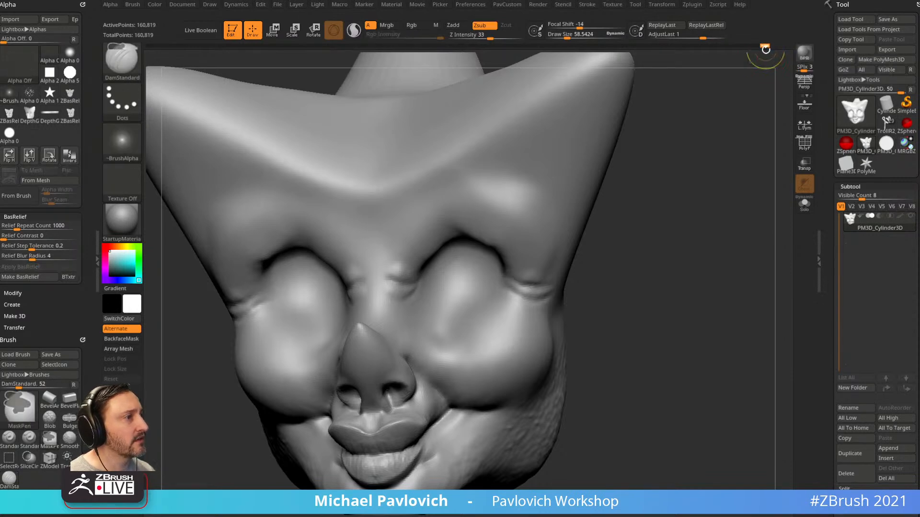
pyautogui.moveTo(766, 47); pyautogui.dragTo(797, 50)
pyautogui.press('ctrl')
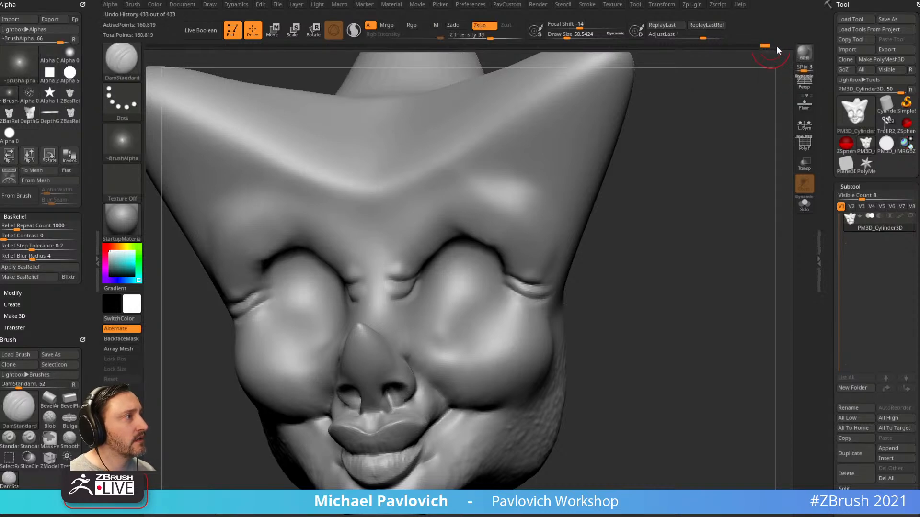
pyautogui.click(261, 4)
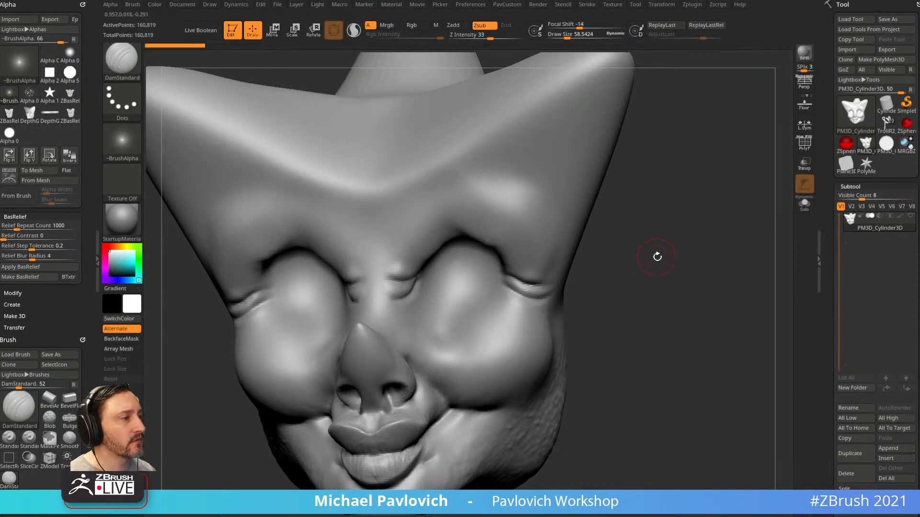
# Carve a curved groove into the back of the head with DamStandard at draw size about 83
pyautogui.moveTo(668, 248); pyautogui.dragTo(672, 261)
pyautogui.press('s')
pyautogui.moveTo(500, 314); pyautogui.dragTo(507, 314)
pyautogui.moveTo(625, 297)
pyautogui.mouseDown()
pyautogui.moveTo(606, 269)
pyautogui.moveTo(612, 310)
pyautogui.moveTo(594, 320)
pyautogui.mouseUp()
pyautogui.press('[')
pyautogui.press('[')
pyautogui.moveTo(598, 246)
pyautogui.mouseDown()
pyautogui.moveTo(720, 243)
pyautogui.moveTo(620, 242)
pyautogui.moveTo(677, 235)
pyautogui.moveTo(639, 238)
pyautogui.moveTo(623, 269)
pyautogui.moveTo(669, 273)
pyautogui.moveTo(639, 286)
pyautogui.moveTo(686, 269)
pyautogui.moveTo(661, 274)
pyautogui.moveTo(670, 263)
pyautogui.moveTo(616, 286)
pyautogui.moveTo(679, 263)
pyautogui.moveTo(655, 217)
pyautogui.mouseUp()
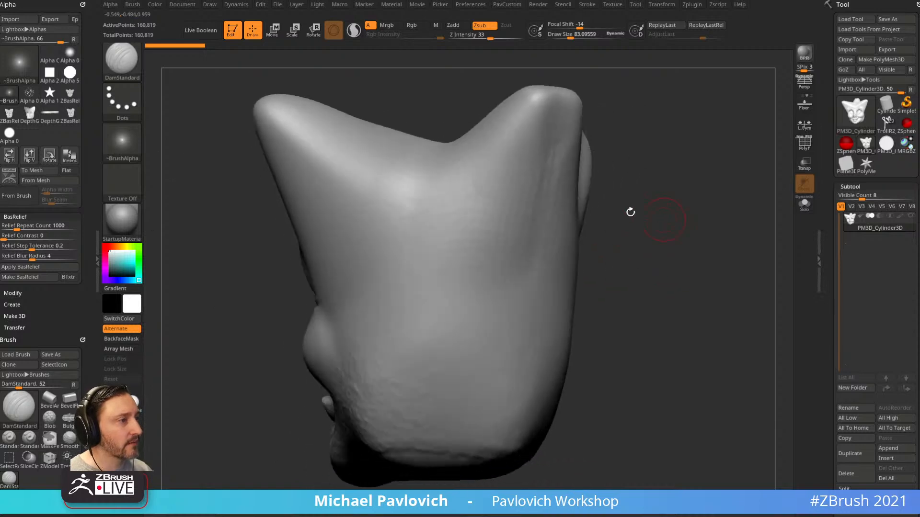
pyautogui.moveTo(477, 262); pyautogui.dragTo(401, 300)
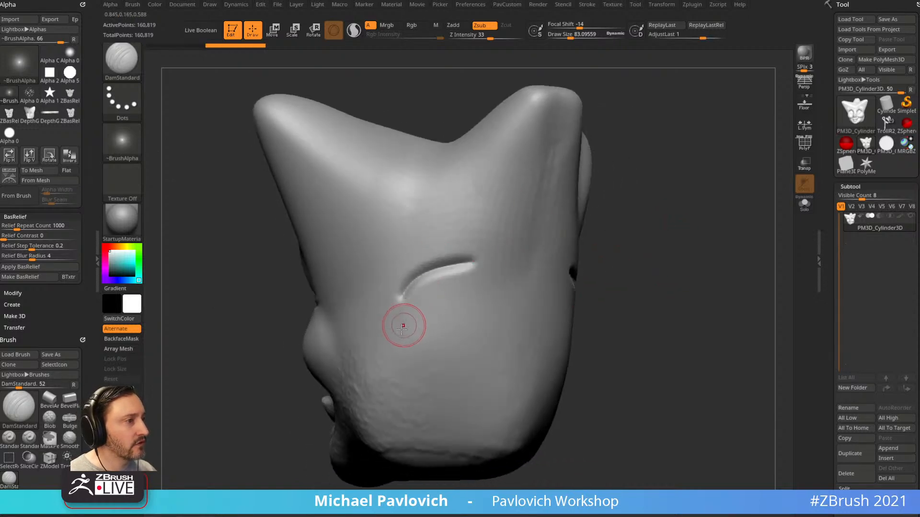
# Carve two more curved grooves below the first on the back of the head, and scrub its undo history back and forward
pyautogui.moveTo(507, 318); pyautogui.dragTo(406, 373)
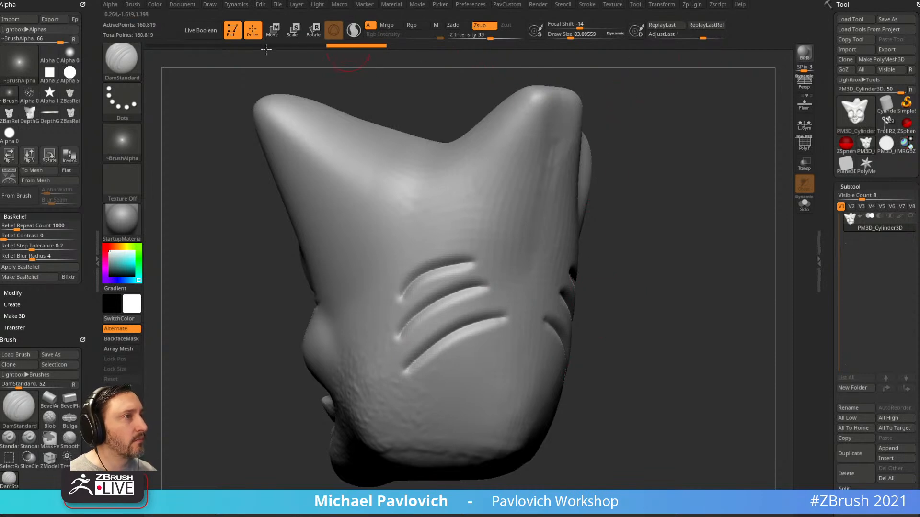
pyautogui.moveTo(338, 45); pyautogui.dragTo(191, 48)
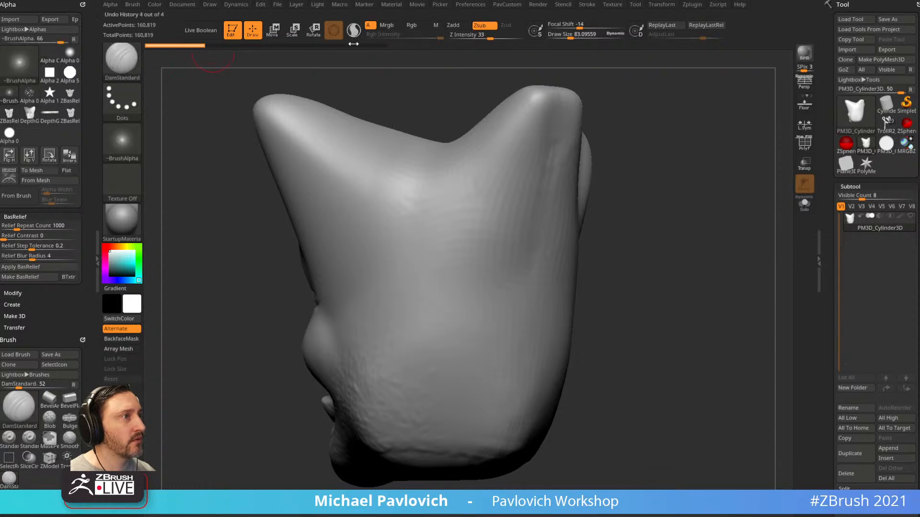
pyautogui.moveTo(352, 44); pyautogui.dragTo(384, 50)
pyautogui.moveTo(703, 39)
pyautogui.mouseDown()
pyautogui.moveTo(664, 41)
pyautogui.moveTo(707, 48)
pyautogui.mouseUp()
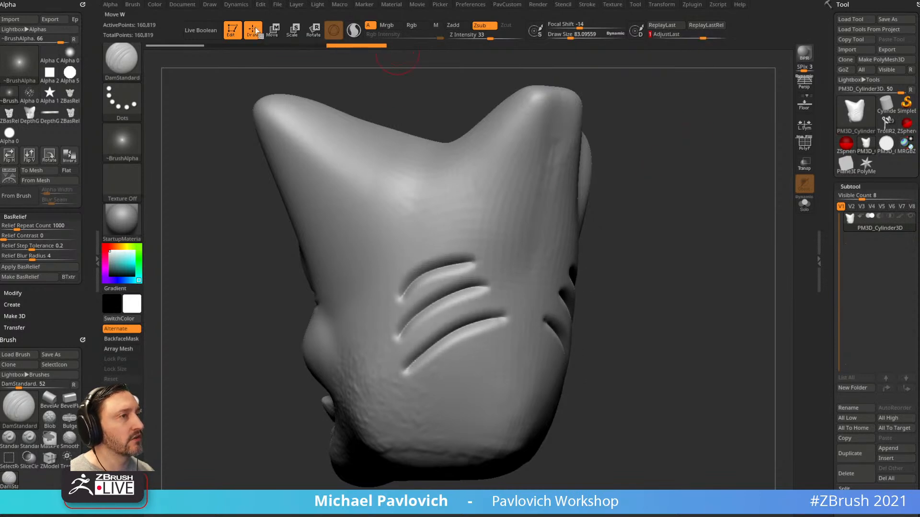
pyautogui.press('ctrl')
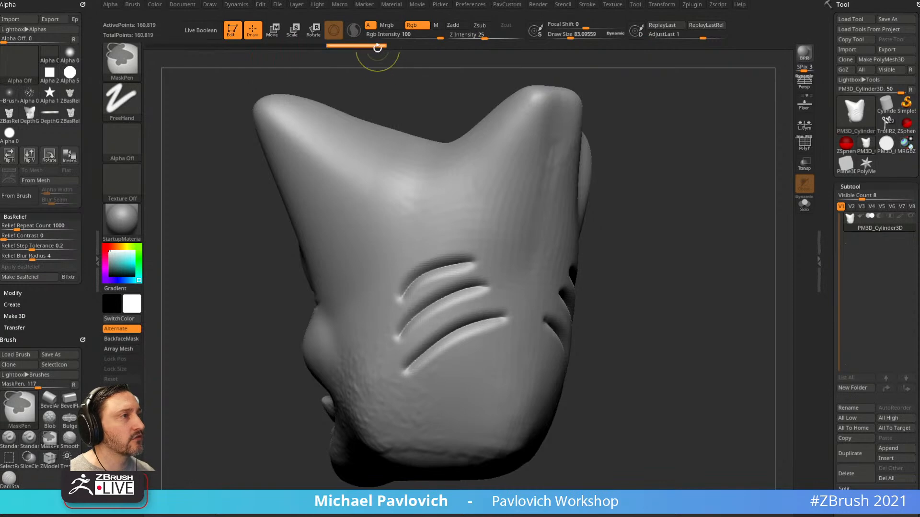
pyautogui.keyDown('shift'); pyautogui.moveTo(668, 207); pyautogui.dragTo(700, 219); pyautogui.keyUp('shift')
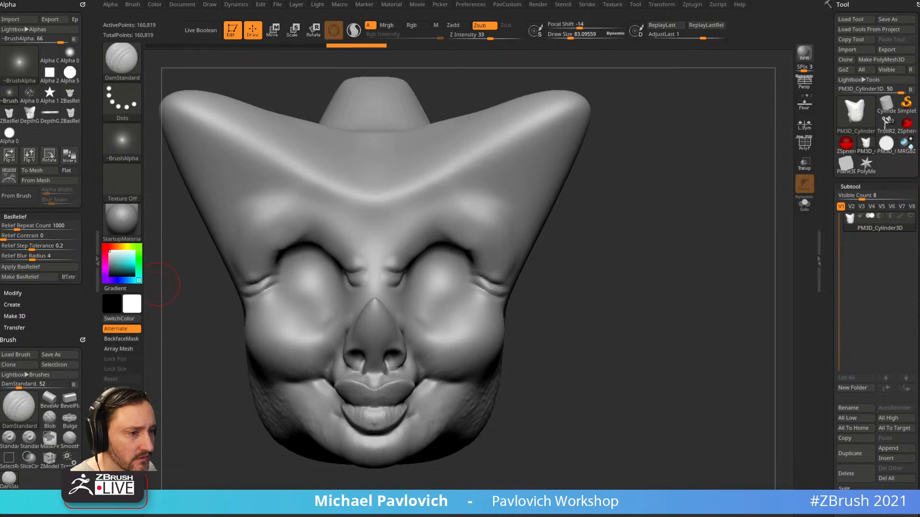
# Switch to the browser, return to the YouTube channel page and search the channel's videos for "svg"
pyautogui.moveTo(463, 1); pyautogui.dragTo(454, 78)
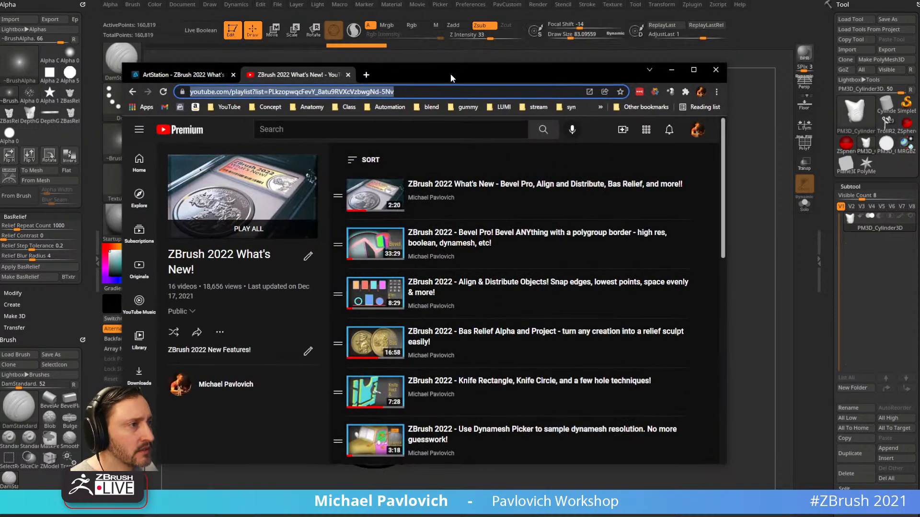
pyautogui.click(132, 91)
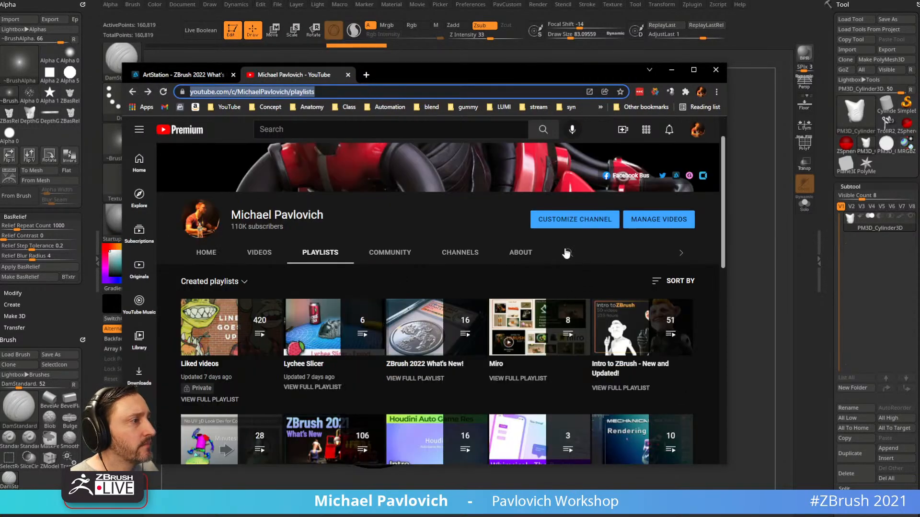
pyautogui.click(567, 253)
pyautogui.write('svg')
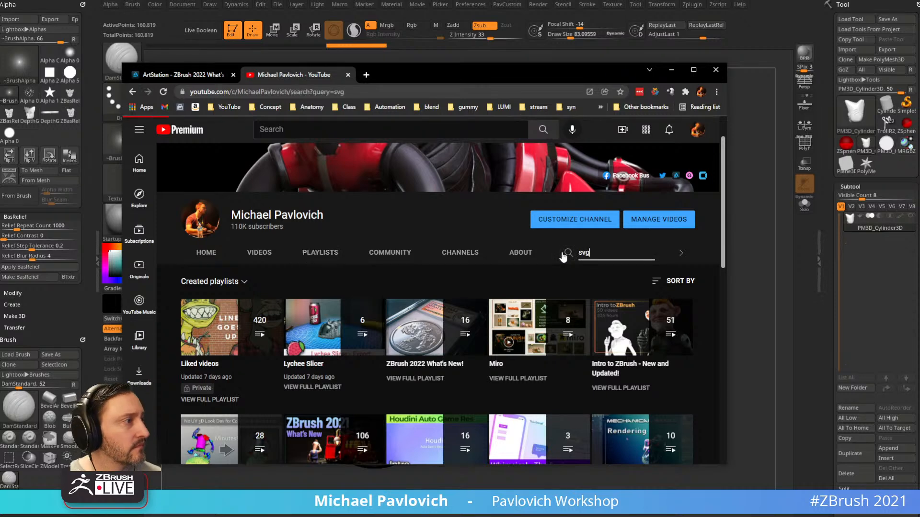
pyautogui.press('Return')
pyautogui.scroll(-1, 424, 293)
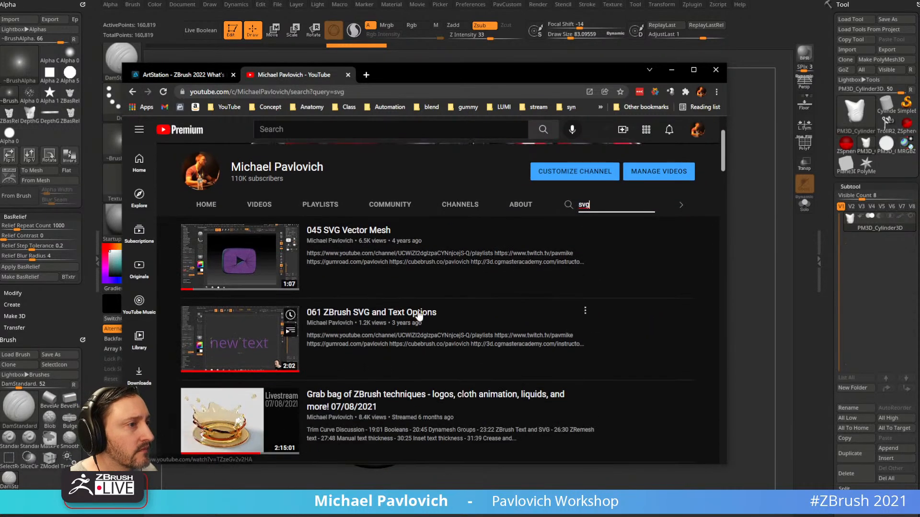
# Open the video "045 SVG Vector Mesh" in a new tab and look through its full description and comments
pyautogui.middleClick(350, 231)
pyautogui.hotkey('ctrl', 'Tab')
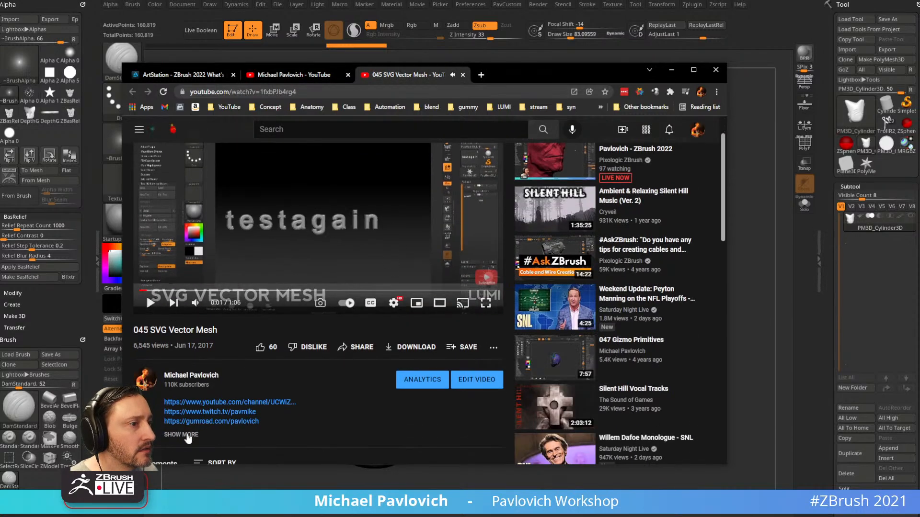
pyautogui.click(181, 435)
pyautogui.scroll(-4, 251, 347)
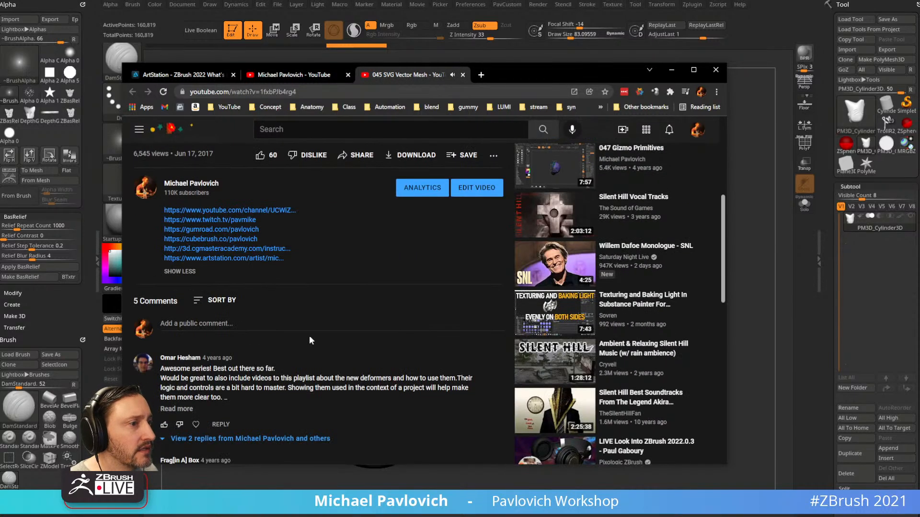
pyautogui.scroll(4, 307, 335)
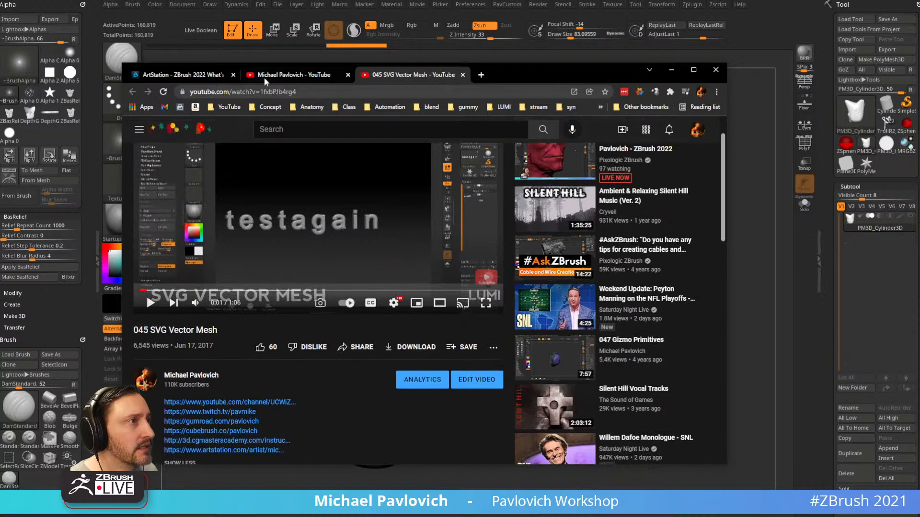
# Open the video "061 ZBrush SVG and Text Options" in a new tab, pause it and expand its description
pyautogui.click(133, 92)
pyautogui.scroll(-1, 429, 296)
pyautogui.middleClick(391, 266)
pyautogui.click(520, 74)
pyautogui.click(162, 354)
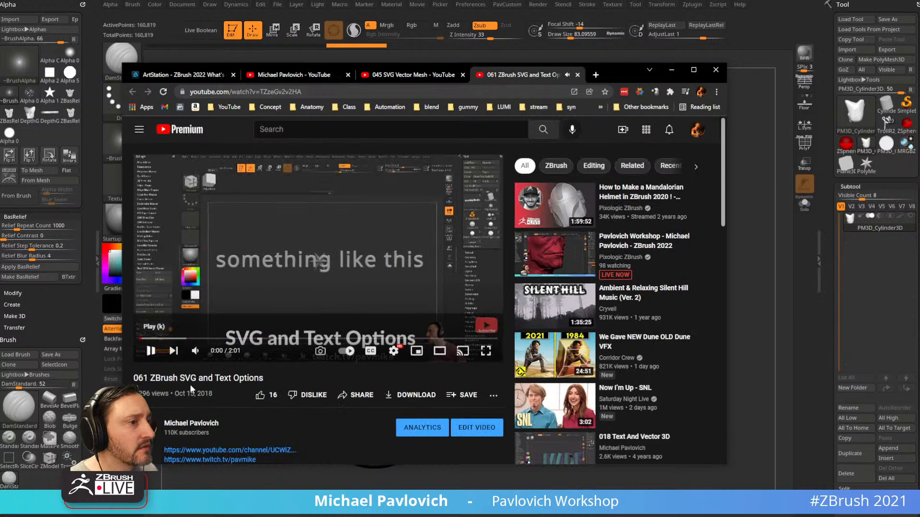
pyautogui.scroll(-3, 187, 335)
pyautogui.click(187, 341)
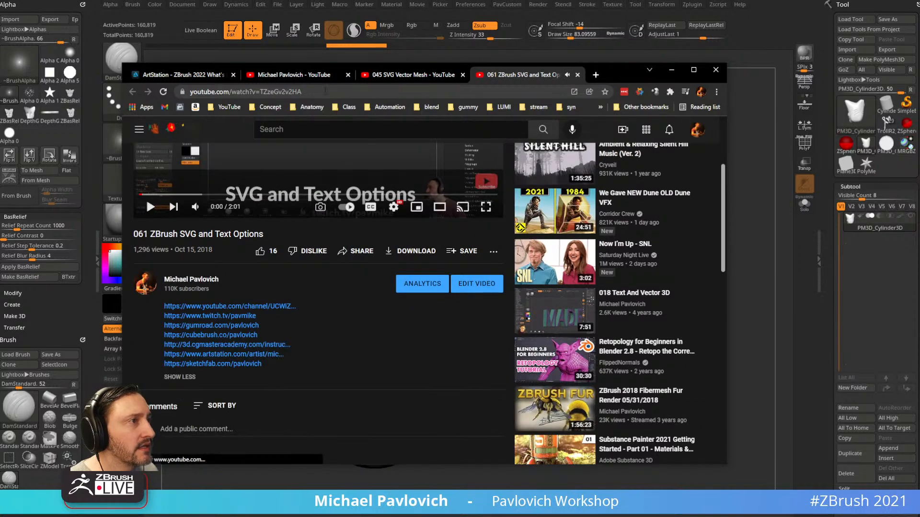
# Look through the remaining svg search results on the channel, and minimise the browser to return to ZBrush
pyautogui.click(293, 74)
pyautogui.scroll(-4, 410, 247)
pyautogui.scroll(-6, 410, 246)
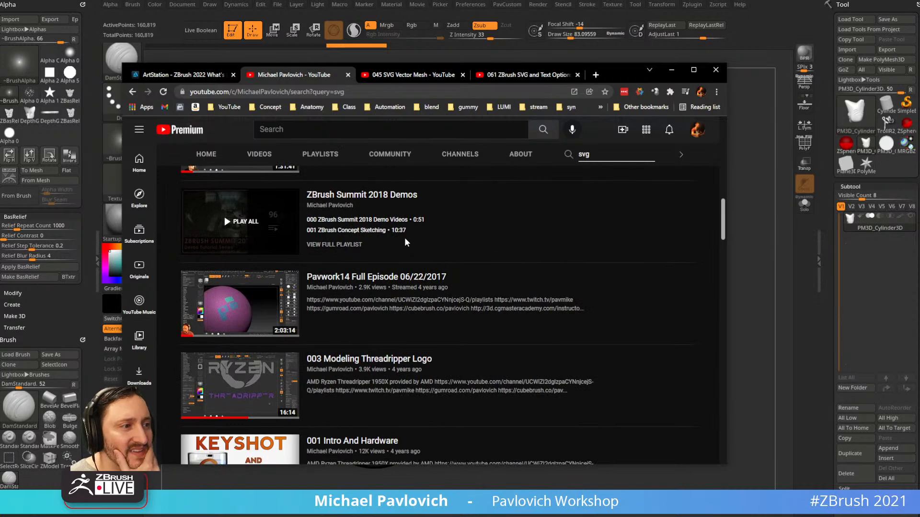
pyautogui.scroll(-2, 405, 238)
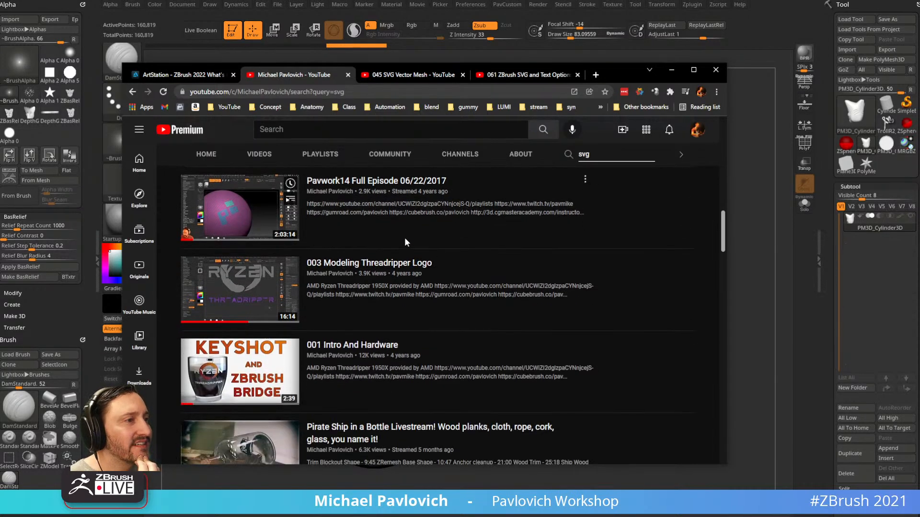
pyautogui.scroll(-2, 447, 304)
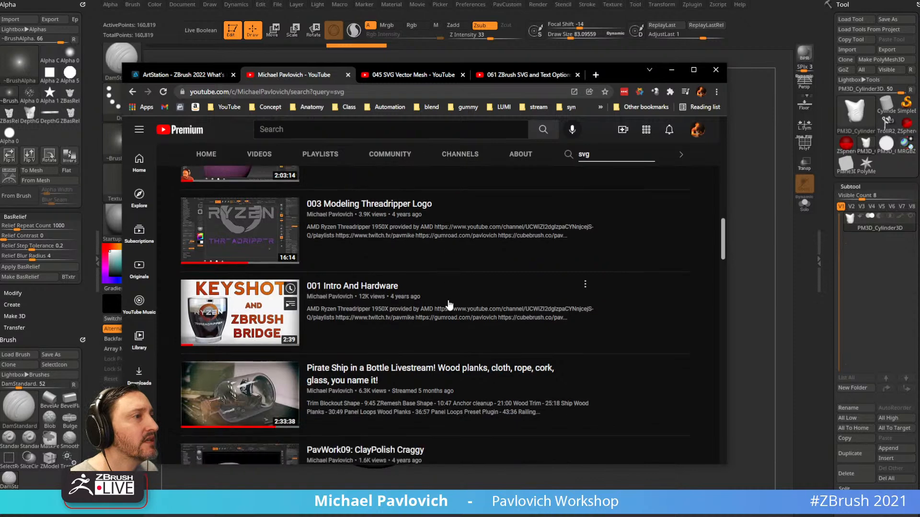
pyautogui.click(671, 70)
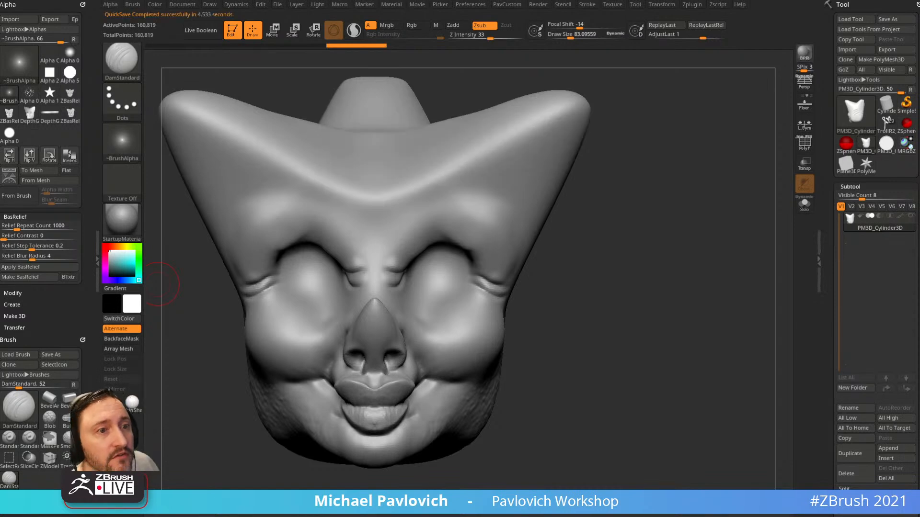
# Make the Cylinder3D primitive the active tool, show its wireframe and convert it to a PolyMesh3D
pyautogui.click(878, 102)
pyautogui.moveTo(668, 222)
pyautogui.mouseDown()
pyautogui.moveTo(657, 255)
pyautogui.moveTo(674, 227)
pyautogui.mouseUp()
pyautogui.click(803, 143)
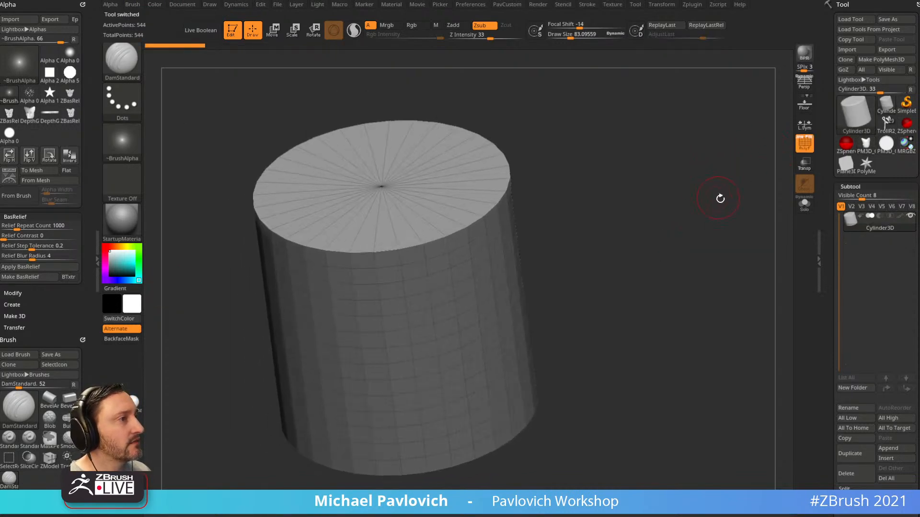
pyautogui.moveTo(717, 197); pyautogui.dragTo(723, 182)
pyautogui.keyDown('alt'); pyautogui.moveTo(673, 190); pyautogui.dragTo(669, 185); pyautogui.keyUp('alt')
# Polygroup the cylinder by its normals so the caps and the side are separate groups
pyautogui.press('space')
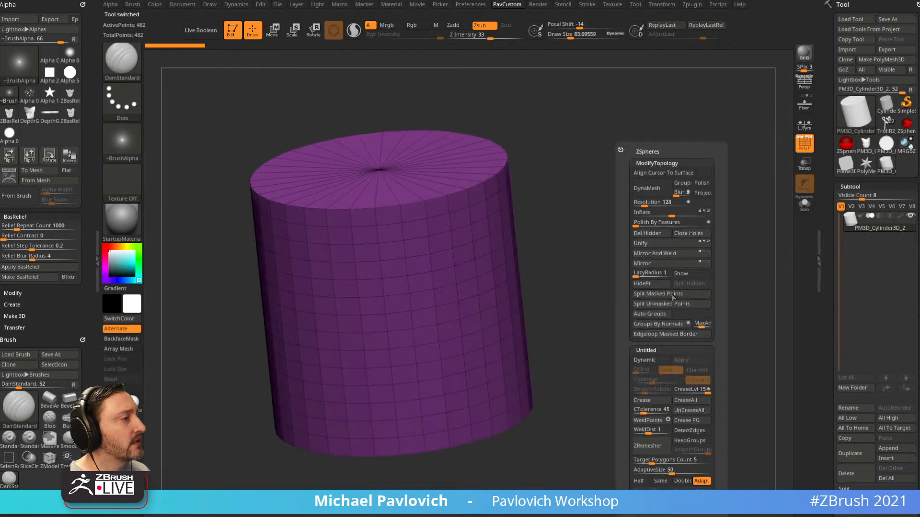
pyautogui.click(668, 325)
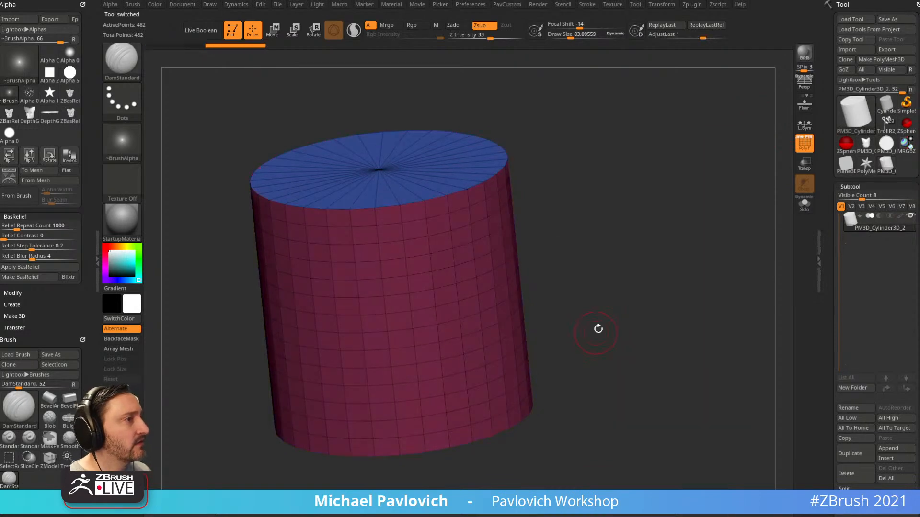
pyautogui.keyDown('alt'); pyautogui.moveTo(617, 305); pyautogui.dragTo(622, 310); pyautogui.keyUp('alt')
# Try a ZRemesher pass on the cylinder with AdaptiveSize 0, and undo it
pyautogui.moveTo(839, 310); pyautogui.dragTo(834, 221)
pyautogui.scroll(-2, 829, 241)
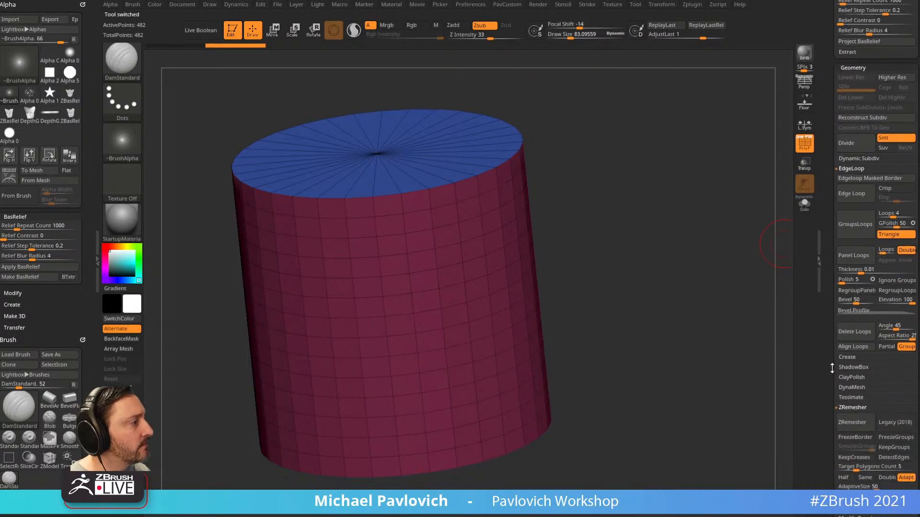
pyautogui.scroll(-3, 833, 366)
pyautogui.moveTo(865, 403); pyautogui.dragTo(831, 403)
pyautogui.click(852, 337)
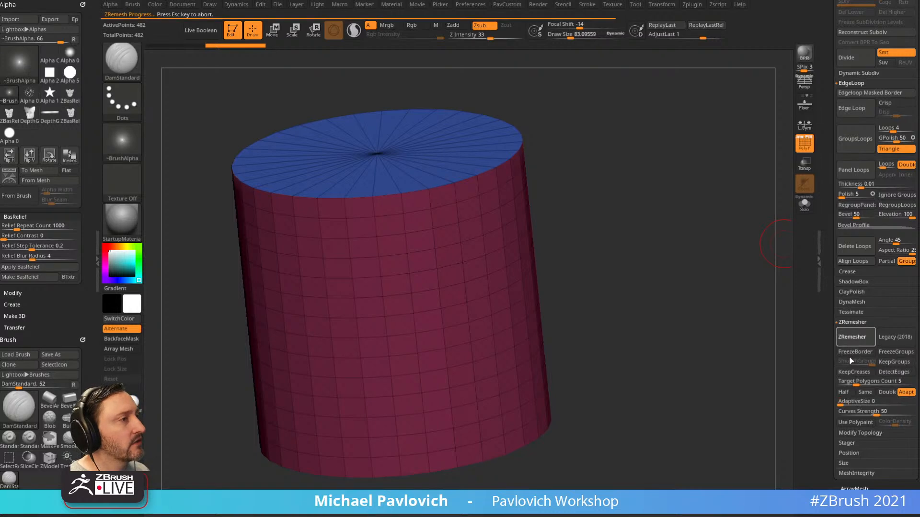
pyautogui.hotkey('ctrl', 'z')
# Try ZRemeshing the cylinder with KeepGroups on and SmoothGroups at 0, inspect the topology and undo it
pyautogui.click(893, 362)
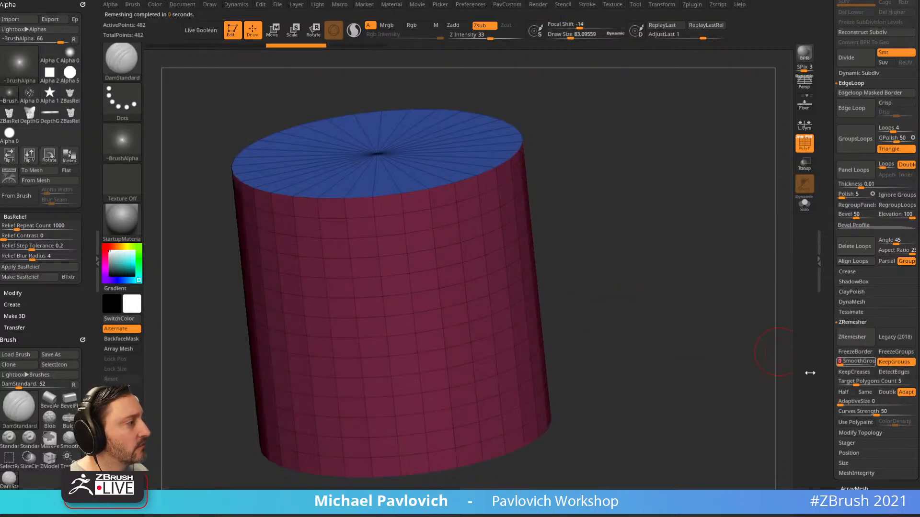
pyautogui.click(852, 337)
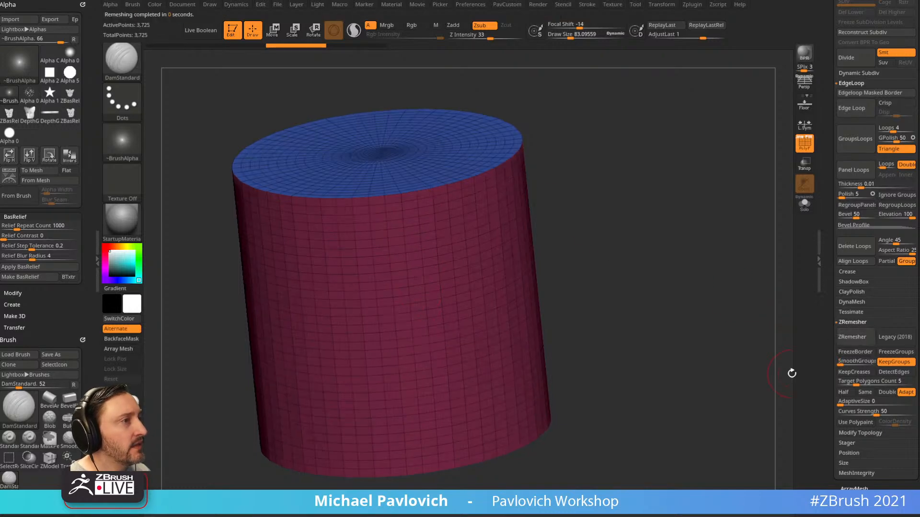
pyautogui.moveTo(786, 378); pyautogui.dragTo(718, 334)
pyautogui.hotkey('ctrl', 'z')
# Try ZRemeshing the cylinder with AdaptiveSize at 69 and KeepGroups on, and undo it
pyautogui.moveTo(647, 341); pyautogui.dragTo(721, 341)
pyautogui.click(890, 402)
pyautogui.click(854, 338)
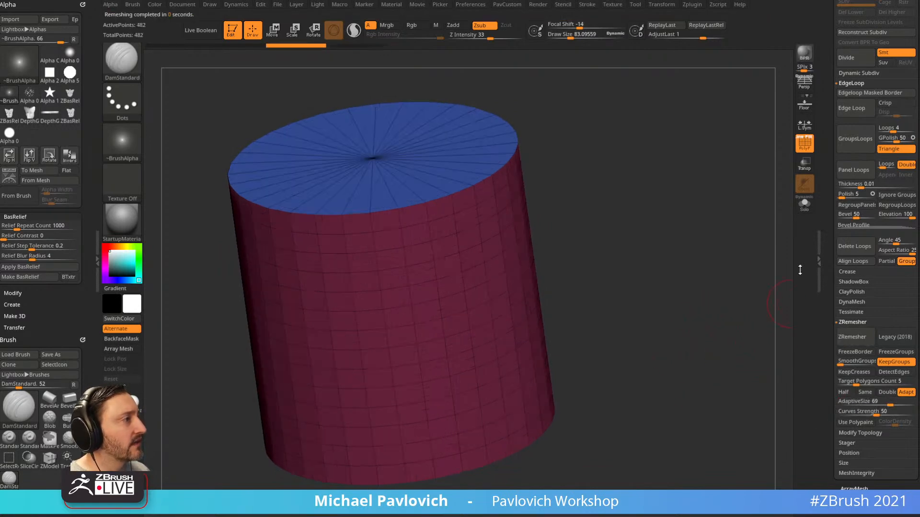
pyautogui.hotkey('ctrl', 'z')
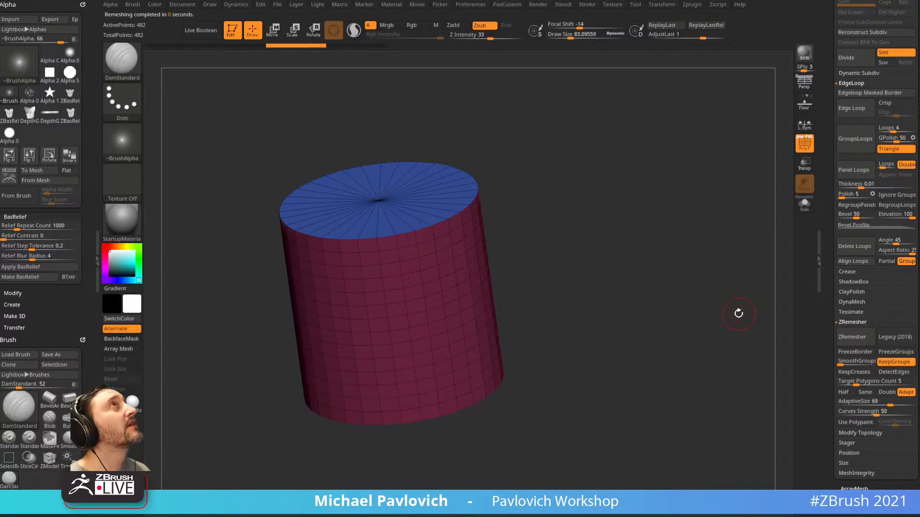
# Make the sculpted head the active tool again and hide its wireframe
pyautogui.keyDown('alt'); pyautogui.moveTo(631, 241); pyautogui.dragTo(670, 279); pyautogui.keyUp('alt')
pyautogui.keyDown('alt'); pyautogui.moveTo(709, 309); pyautogui.dragTo(824, 391); pyautogui.keyUp('alt')
pyautogui.click(867, 144)
pyautogui.keyDown('alt'); pyautogui.moveTo(684, 260); pyautogui.dragTo(745, 302); pyautogui.keyUp('alt')
pyautogui.click(809, 148)
pyautogui.moveTo(747, 219); pyautogui.dragTo(712, 252)
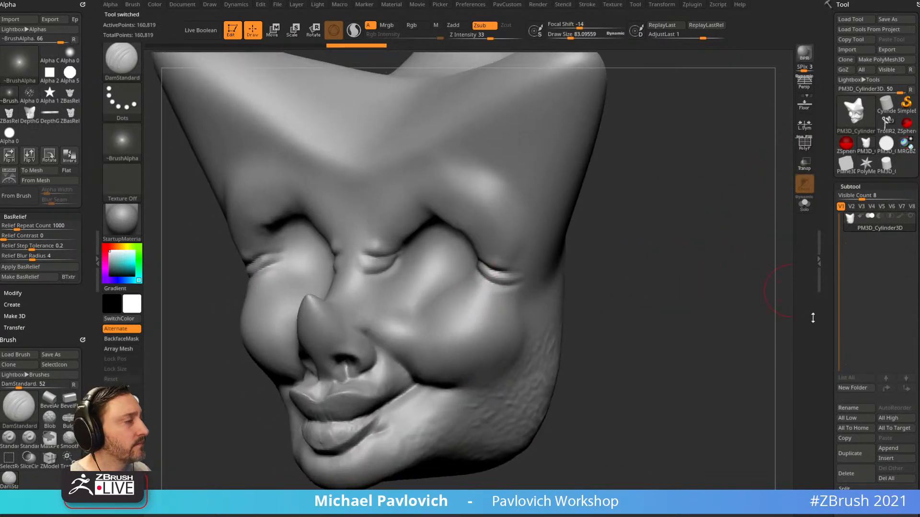
# Set the head's ZRemesher AdaptiveSize to 0 and turn off Use Polypaint
pyautogui.moveTo(829, 329); pyautogui.dragTo(829, 249)
pyautogui.press('f')
pyautogui.moveTo(644, 242); pyautogui.dragTo(666, 263)
pyautogui.keyDown('alt'); pyautogui.moveTo(709, 216); pyautogui.dragTo(700, 257); pyautogui.keyUp('alt')
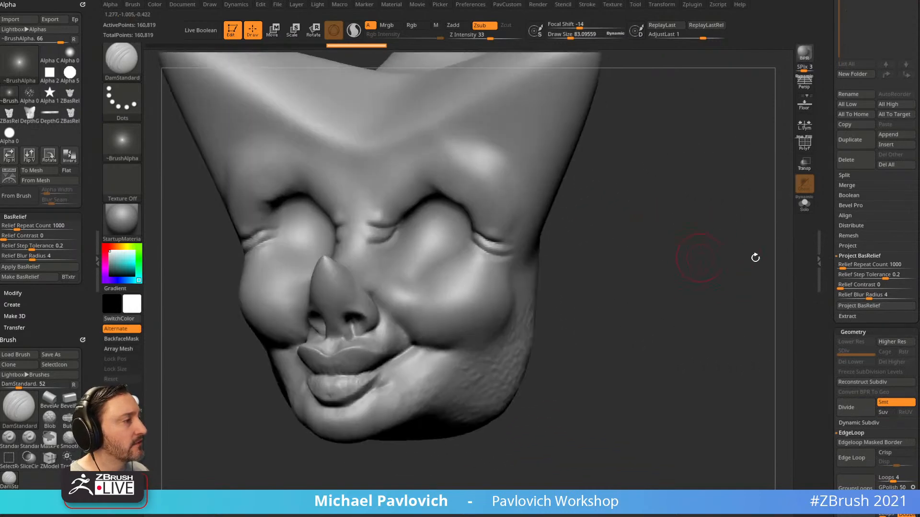
pyautogui.scroll(-10, 823, 322)
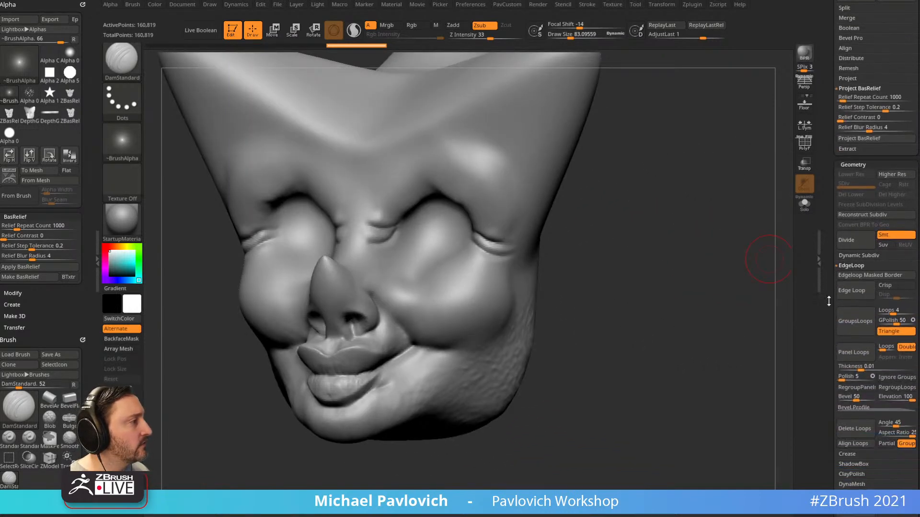
pyautogui.scroll(-7, 843, 331)
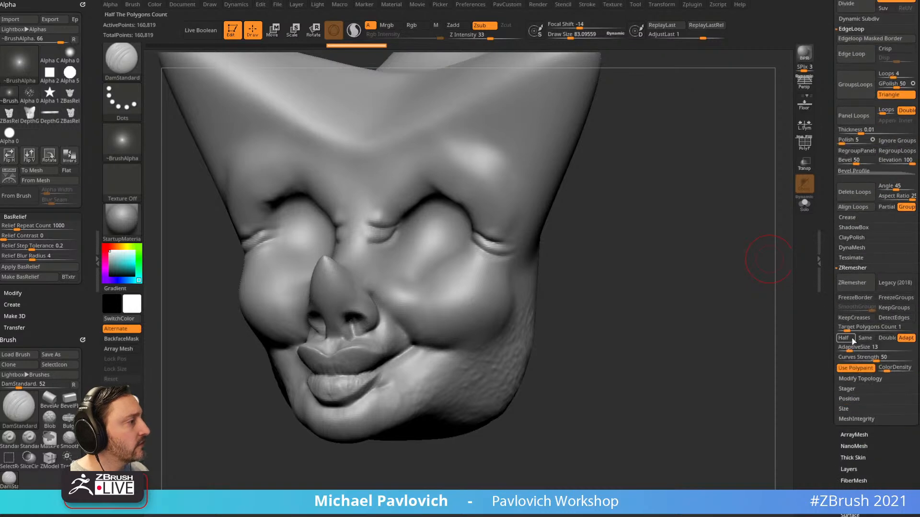
pyautogui.moveTo(851, 353); pyautogui.dragTo(837, 354)
pyautogui.click(857, 369)
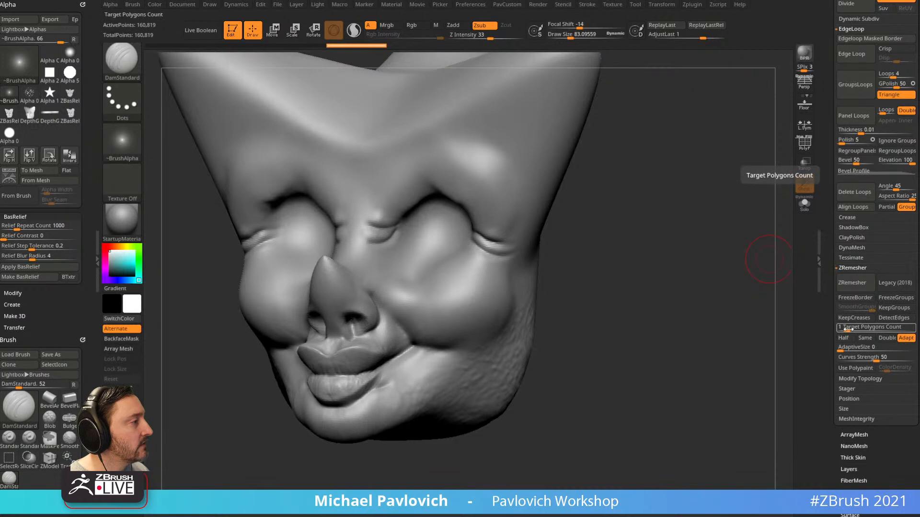
# Show the head's wireframe and ZRemesh it with a Target Polygons Count of 1
pyautogui.hotkey('shift', 'f')
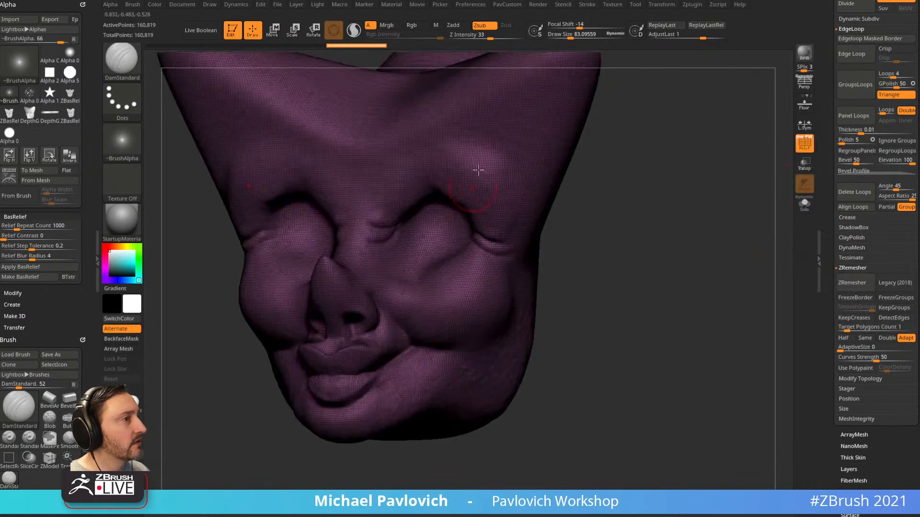
pyautogui.click(849, 285)
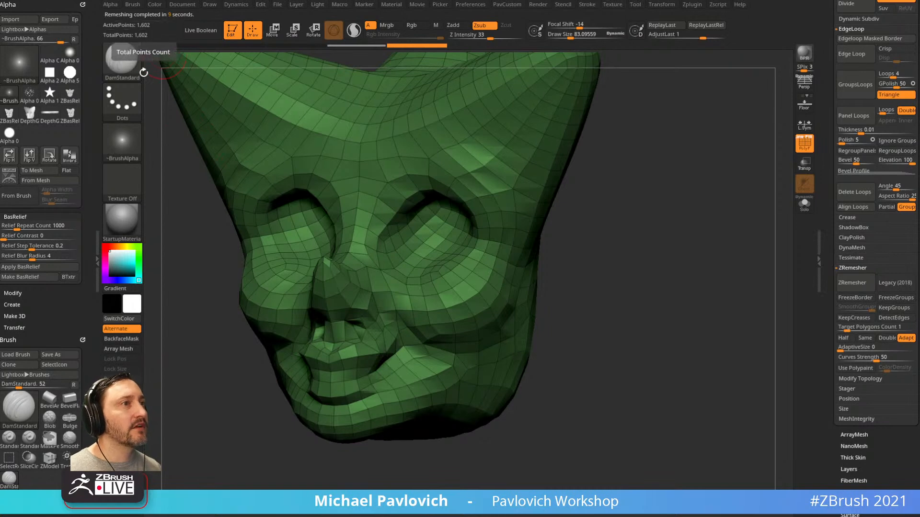
pyautogui.moveTo(640, 242); pyautogui.dragTo(657, 277)
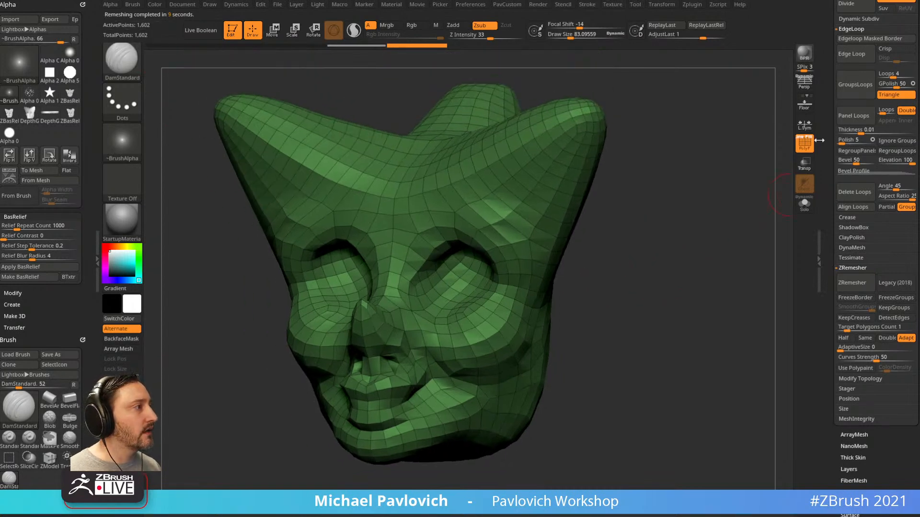
# Check the remeshed head's polygon count in the subtool list and undo the last ZRemesh
pyautogui.click(821, 307)
pyautogui.moveTo(828, 309); pyautogui.dragTo(830, 460)
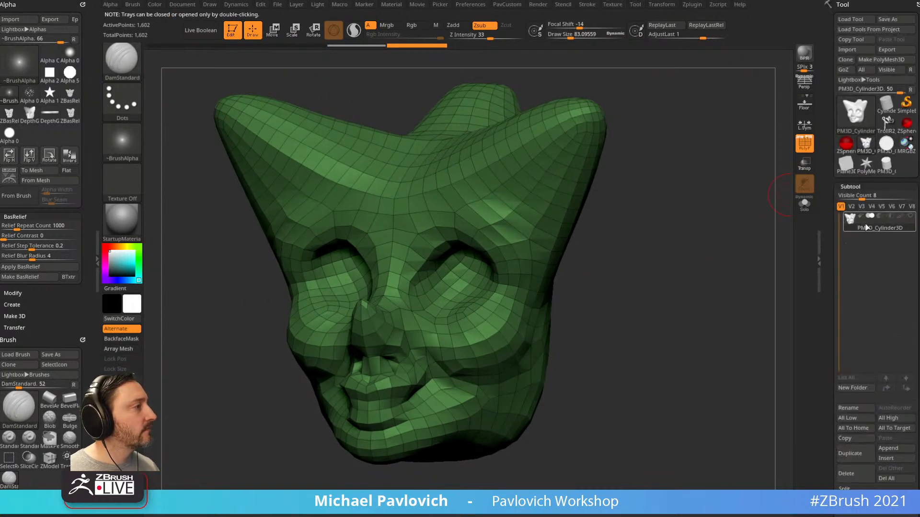
pyautogui.moveTo(867, 228)
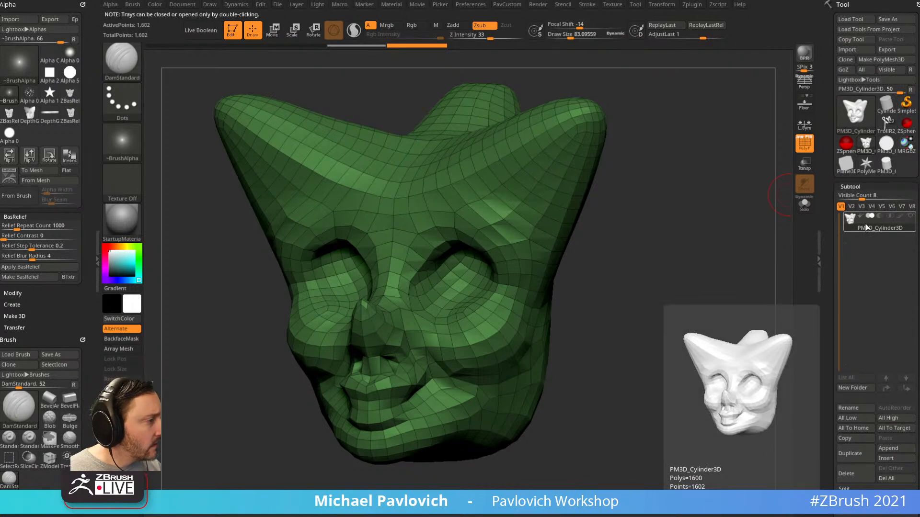
pyautogui.moveTo(830, 206); pyautogui.dragTo(828, 115)
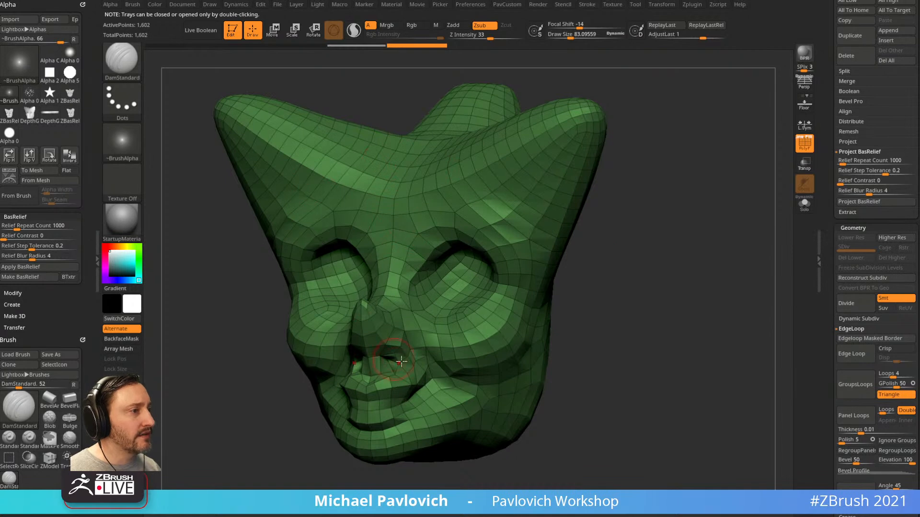
pyautogui.moveTo(666, 305)
pyautogui.mouseDown()
pyautogui.moveTo(618, 308)
pyautogui.moveTo(662, 302)
pyautogui.moveTo(715, 316)
pyautogui.mouseUp()
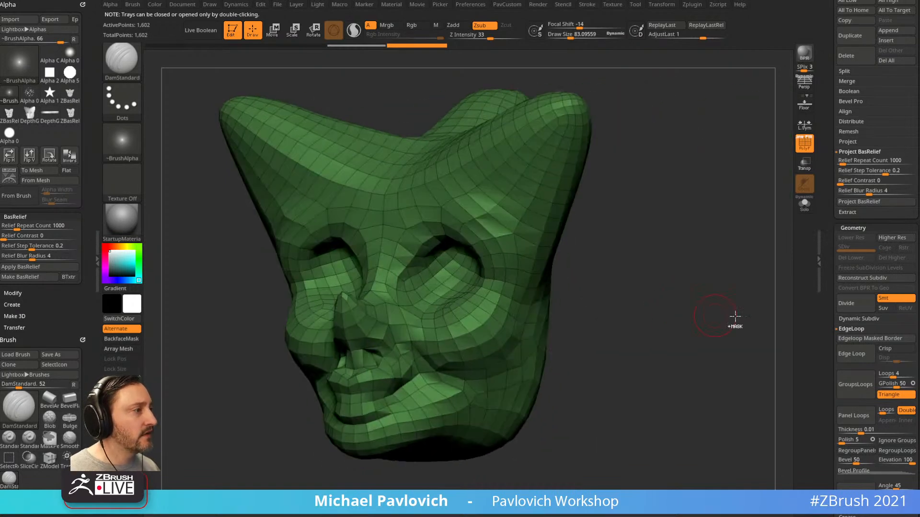
pyautogui.hotkey('ctrl', 'z')
# Set the ZRemesher AdaptiveSize to 55 and ZRemesh the head again with a Target Polygons Count of 1
pyautogui.scroll(-5, 858, 287)
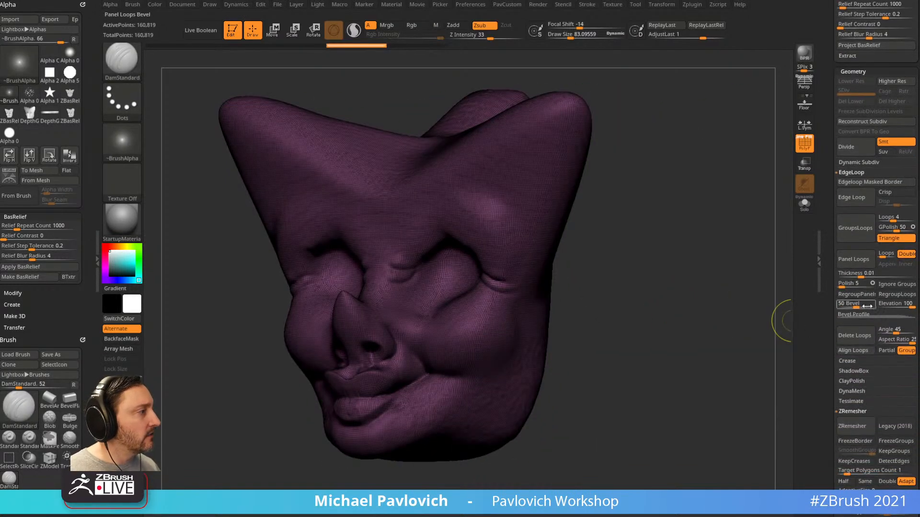
pyautogui.moveTo(830, 334); pyautogui.dragTo(829, 243)
pyautogui.click(879, 333)
pyautogui.click(844, 275)
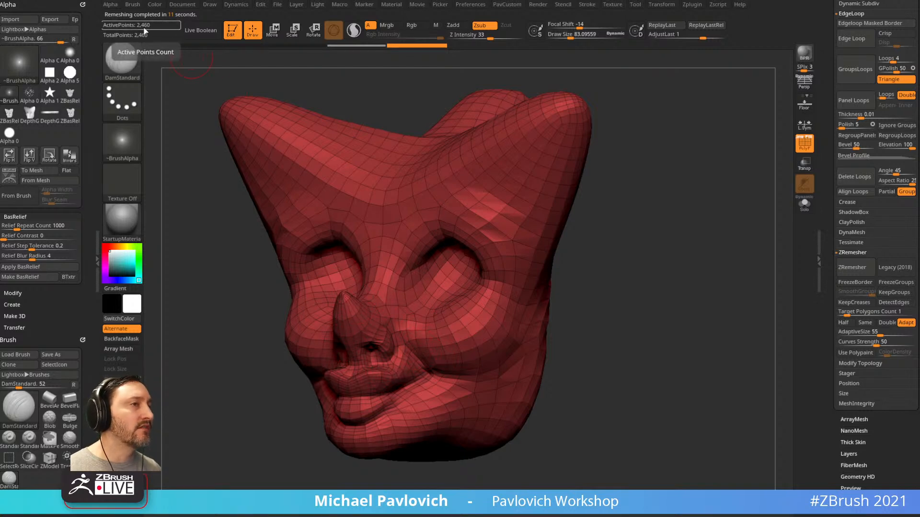
pyautogui.moveTo(672, 327); pyautogui.dragTo(675, 355)
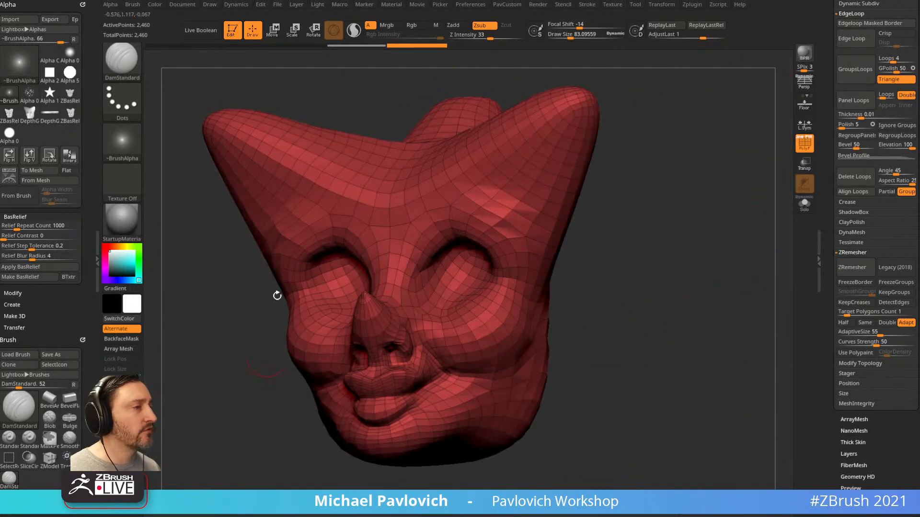
pyautogui.moveTo(621, 304)
pyautogui.mouseDown()
pyautogui.moveTo(642, 300)
pyautogui.moveTo(643, 314)
pyautogui.moveTo(666, 321)
pyautogui.moveTo(729, 312)
pyautogui.mouseUp()
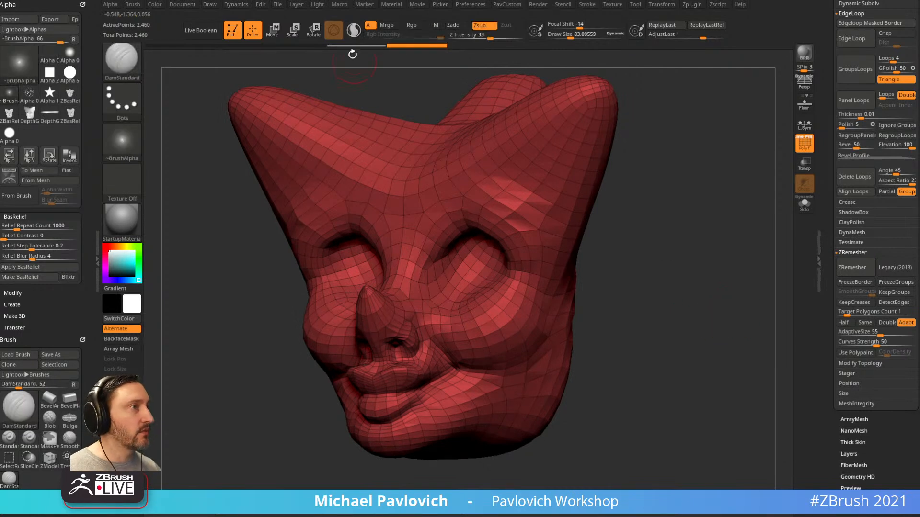
# Reveal the subtool Project options and run Project History on the remeshed head
pyautogui.press('space')
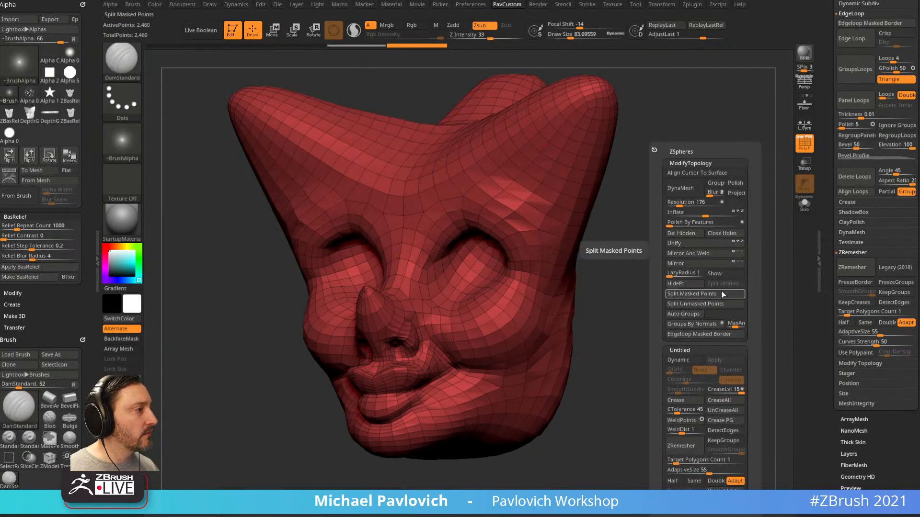
pyautogui.moveTo(830, 178); pyautogui.dragTo(837, 287)
pyautogui.click(855, 244)
pyautogui.click(857, 235)
pyautogui.click(897, 244)
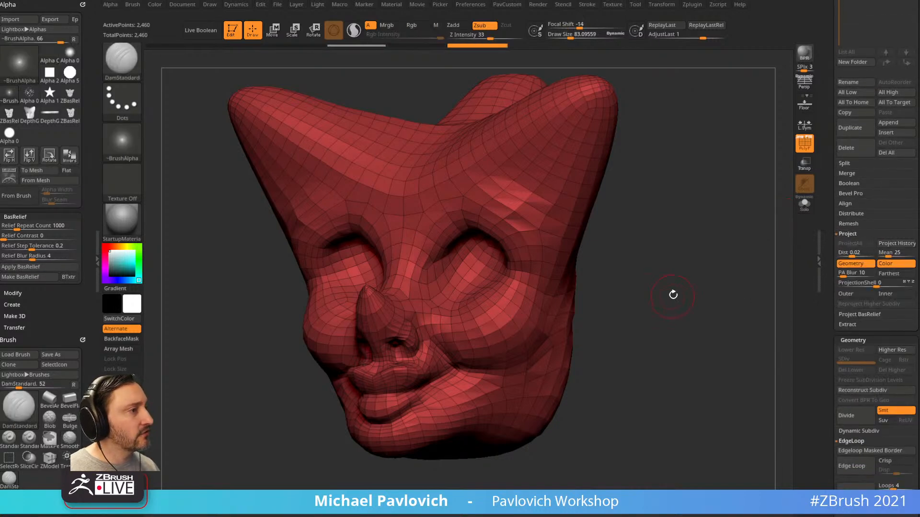
# Divide the head up to SDiv 4, projecting the history detail back onto it after each division
pyautogui.press('ctrl')
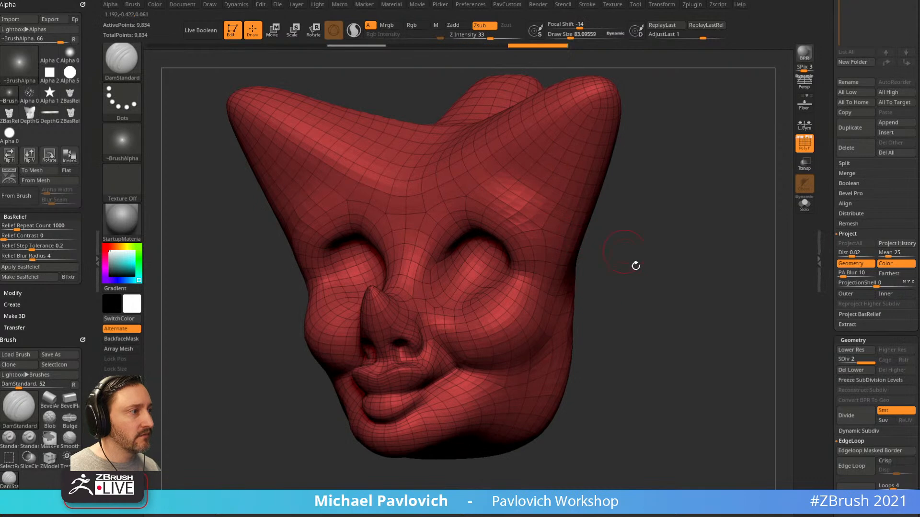
pyautogui.press('space')
pyautogui.click(665, 481)
pyautogui.hotkey('ctrl', 'd')
pyautogui.press('space')
pyautogui.click(695, 486)
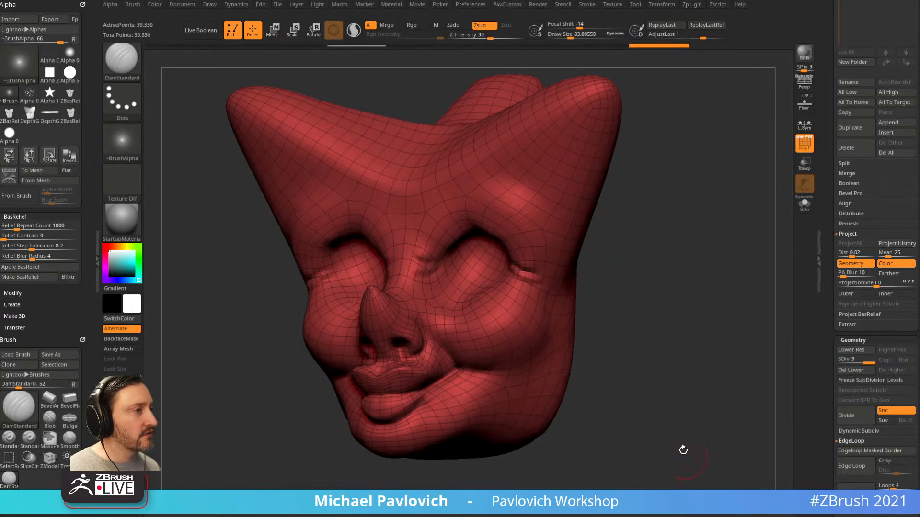
pyautogui.hotkey('ctrl', 'd')
pyautogui.press('space')
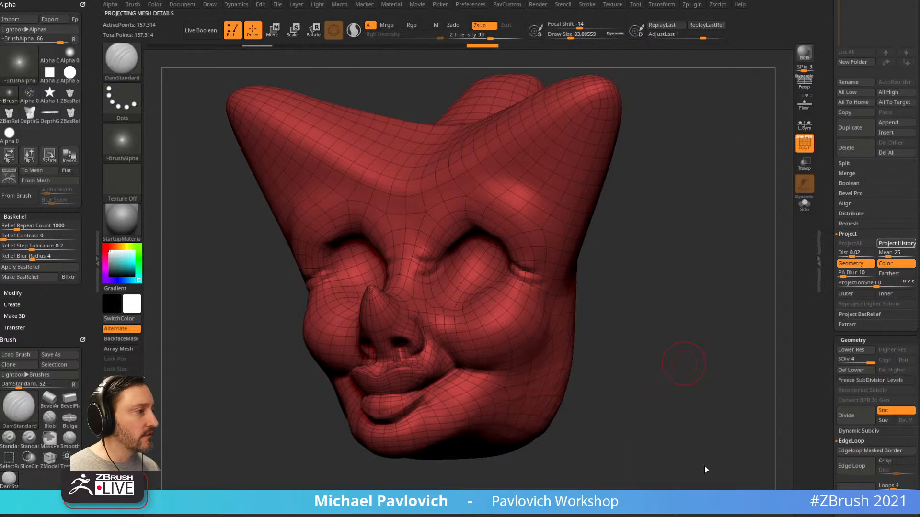
# Hide the head's wireframe to view the projected detail on the plain surface
pyautogui.hotkey('shift', 'f')
pyautogui.moveTo(764, 212)
pyautogui.keyDown('shift'); pyautogui.mouseDown()
pyautogui.moveTo(712, 213)
pyautogui.moveTo(727, 235)
pyautogui.mouseUp(); pyautogui.keyUp('shift')
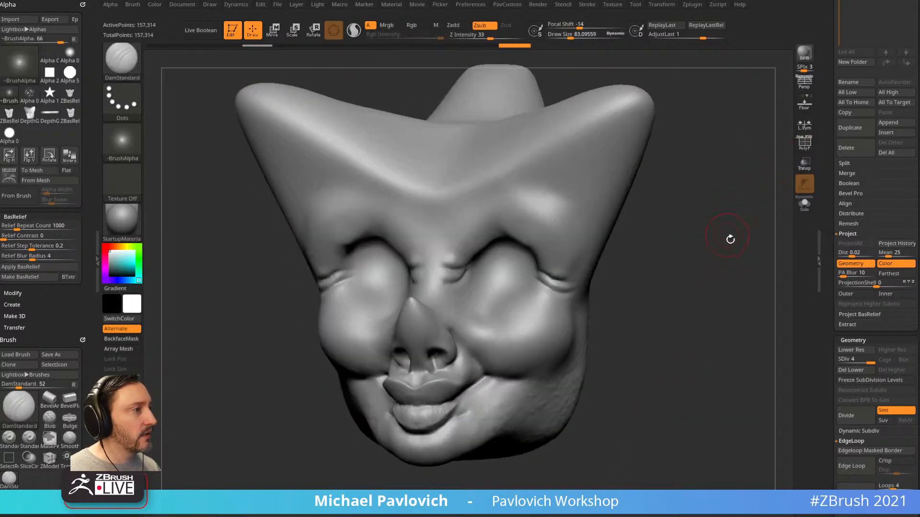
pyautogui.moveTo(825, 252)
pyautogui.mouseDown()
pyautogui.moveTo(828, 267)
pyautogui.moveTo(828, 235)
pyautogui.mouseUp()
# Smooth areas of the head at different subdivision levels with the Draw Size at about 69, ending at SDiv 4
pyautogui.moveTo(855, 340)
pyautogui.mouseDown()
pyautogui.moveTo(866, 342)
pyautogui.moveTo(848, 341)
pyautogui.moveTo(859, 342)
pyautogui.mouseUp()
pyautogui.moveTo(723, 353)
pyautogui.mouseDown()
pyautogui.moveTo(628, 330)
pyautogui.moveTo(637, 321)
pyautogui.mouseUp()
pyautogui.press('s')
pyautogui.moveTo(599, 276); pyautogui.dragTo(609, 276)
pyautogui.keyDown('shift'); pyautogui.moveTo(599, 240); pyautogui.dragTo(642, 304); pyautogui.keyUp('shift')
pyautogui.press('1')
pyautogui.moveTo(853, 341); pyautogui.dragTo(859, 342)
pyautogui.moveTo(628, 236)
pyautogui.keyDown('shift'); pyautogui.mouseDown()
pyautogui.moveTo(620, 288)
pyautogui.moveTo(644, 316)
pyautogui.mouseUp(); pyautogui.keyUp('shift')
pyautogui.moveTo(861, 342); pyautogui.dragTo(880, 334)
pyautogui.keyDown('shift'); pyautogui.moveTo(589, 353); pyautogui.dragTo(630, 259); pyautogui.keyUp('shift')
pyautogui.moveTo(732, 392)
pyautogui.mouseDown()
pyautogui.moveTo(760, 396)
pyautogui.moveTo(700, 394)
pyautogui.moveTo(736, 375)
pyautogui.mouseUp()
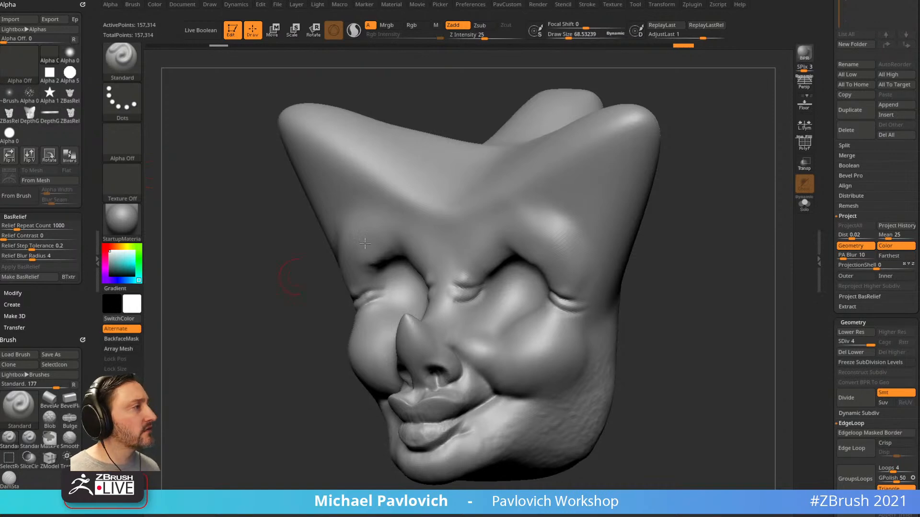
# Load the mechanical gorilla skull tool in place of the sculpted head and turn it to view its face
pyautogui.scroll(5, 855, 84)
pyautogui.click(851, 20)
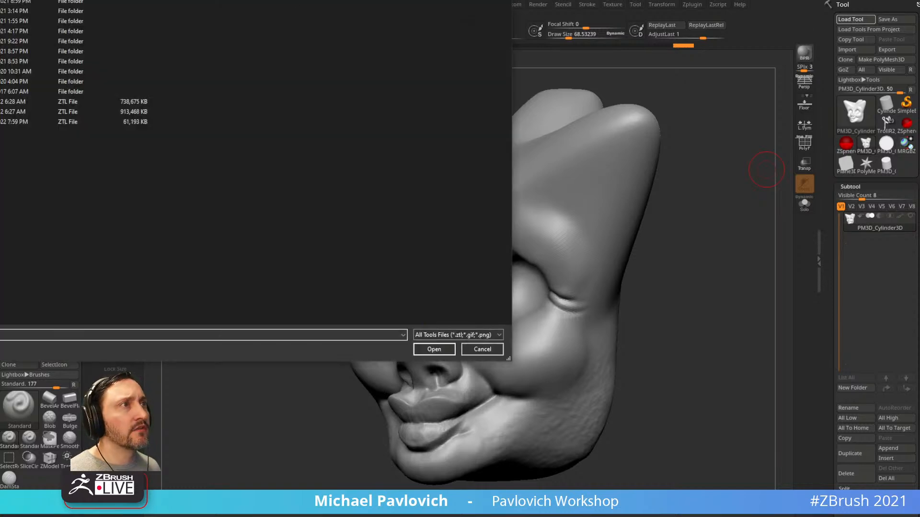
pyautogui.press('Escape')
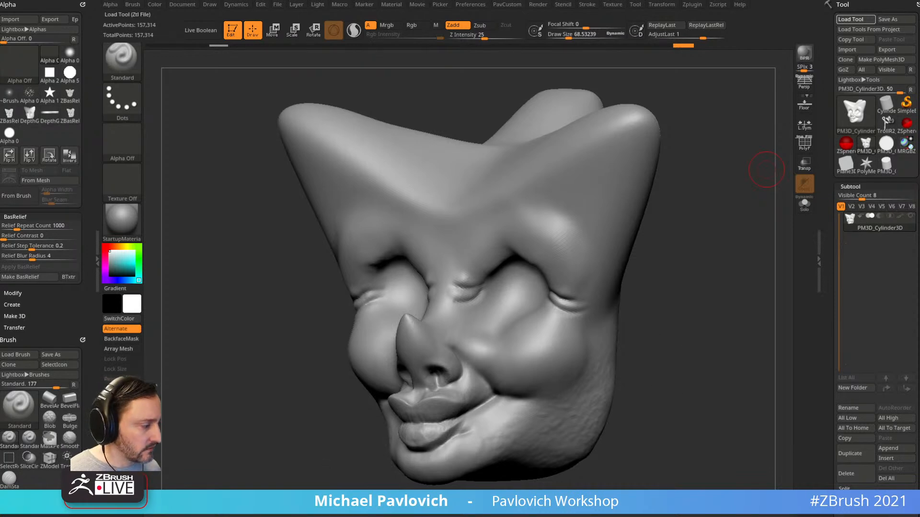
pyautogui.moveTo(636, 475); pyautogui.dragTo(661, 481)
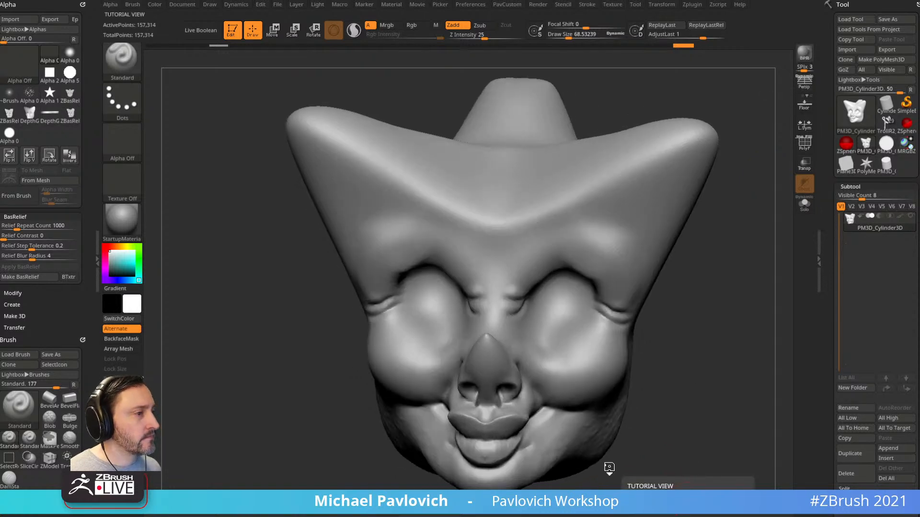
pyautogui.moveTo(568, 370); pyautogui.dragTo(709, 442)
pyautogui.moveTo(745, 204); pyautogui.dragTo(673, 199)
# Auto-reorder the gorilla skull's subtools and select the Merged_Recovered_Tool1_29 subtool
pyautogui.moveTo(885, 272)
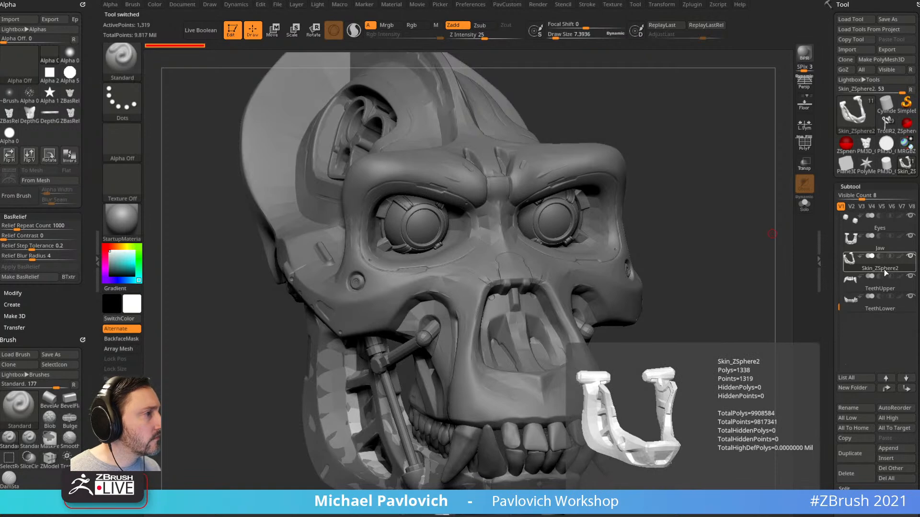
pyautogui.click(893, 408)
pyautogui.moveTo(841, 284)
pyautogui.mouseDown()
pyautogui.moveTo(833, 203)
pyautogui.moveTo(837, 286)
pyautogui.mouseUp()
pyautogui.click(866, 329)
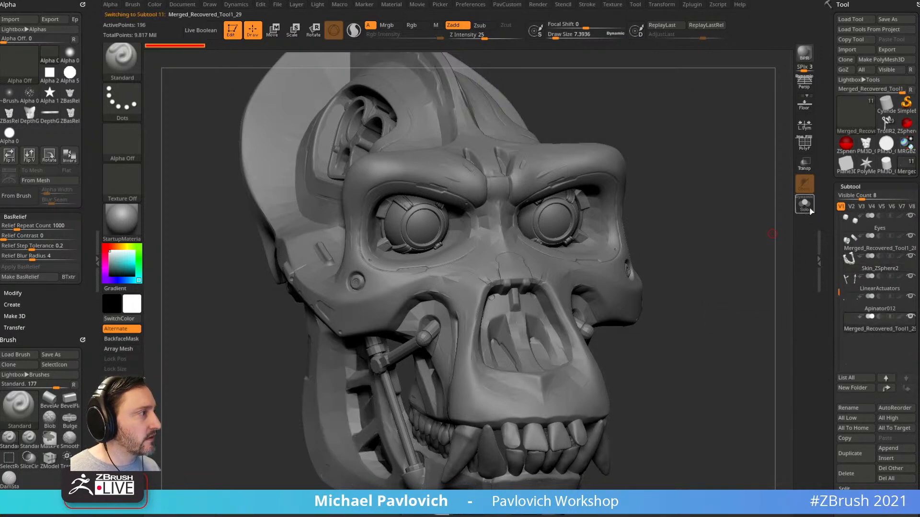
# Isolate the selected subtool with Solo, move up the list to LinearActuators and examine its shape
pyautogui.moveTo(738, 273); pyautogui.dragTo(732, 275)
pyautogui.moveTo(731, 350); pyautogui.dragTo(809, 419)
pyautogui.click(887, 379)
pyautogui.click(890, 382)
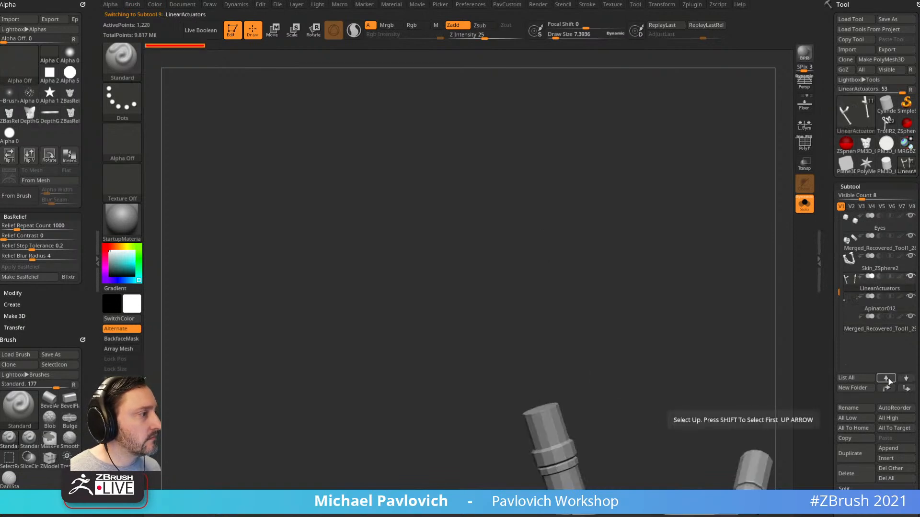
pyautogui.keyDown('alt'); pyautogui.moveTo(750, 399); pyautogui.dragTo(706, 258); pyautogui.keyUp('alt')
pyautogui.keyDown('alt'); pyautogui.moveTo(782, 268); pyautogui.dragTo(579, 213); pyautogui.keyUp('alt')
# Delete the Skin_ZSphere2 subtool and turn Solo off to show the whole skull
pyautogui.click(887, 379)
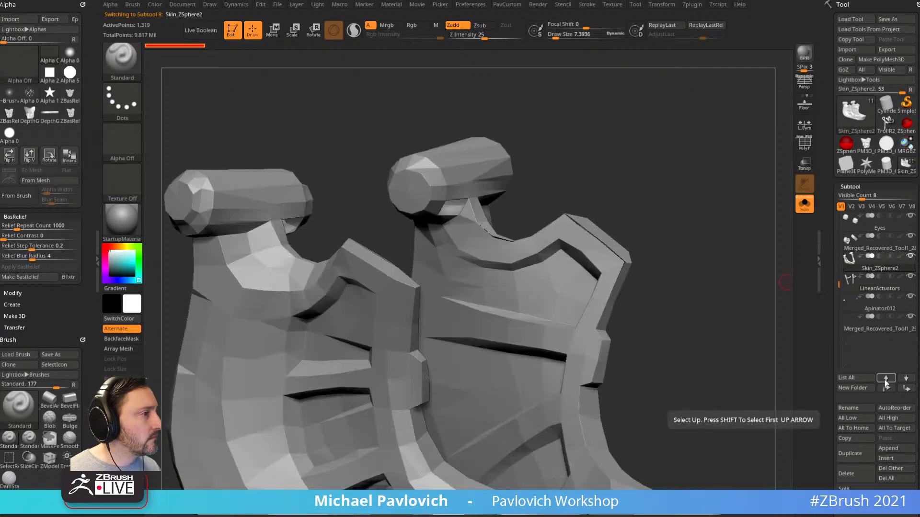
pyautogui.click(846, 473)
pyautogui.click(886, 378)
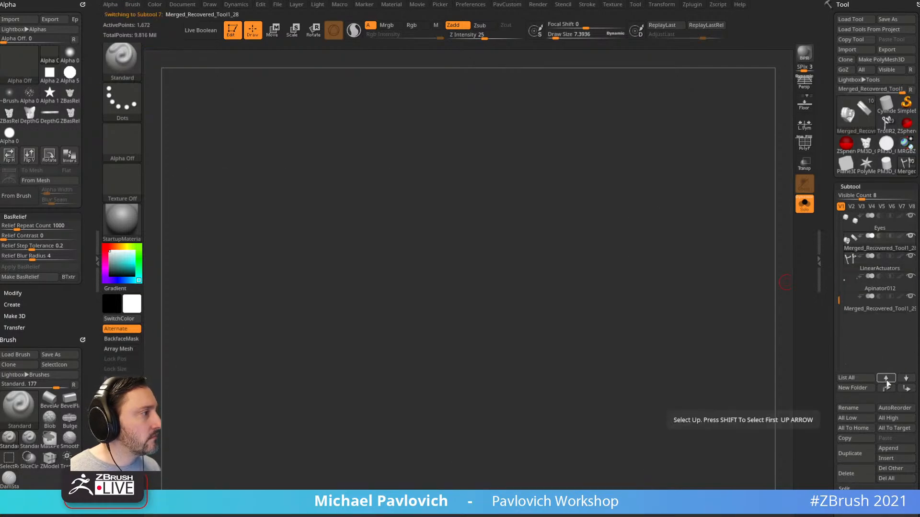
pyautogui.click(811, 202)
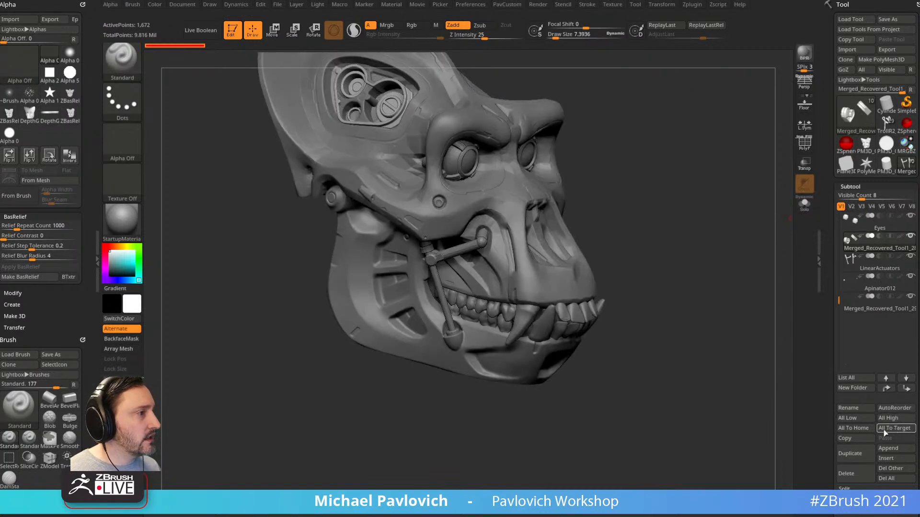
# Select the LinearActuators subtool on the skull and turn on its Dynamic Subdivision
pyautogui.moveTo(752, 313); pyautogui.dragTo(642, 296)
pyautogui.keyDown('alt'); pyautogui.click(489, 239); pyautogui.keyUp('alt')
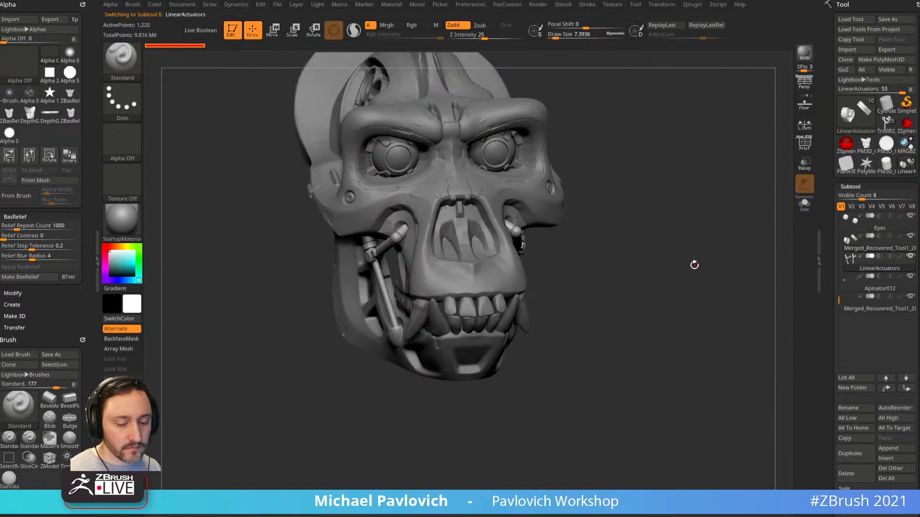
pyautogui.press('d')
pyautogui.click(545, 167)
pyautogui.keyDown('alt'); pyautogui.moveTo(700, 215); pyautogui.dragTo(712, 267); pyautogui.keyUp('alt')
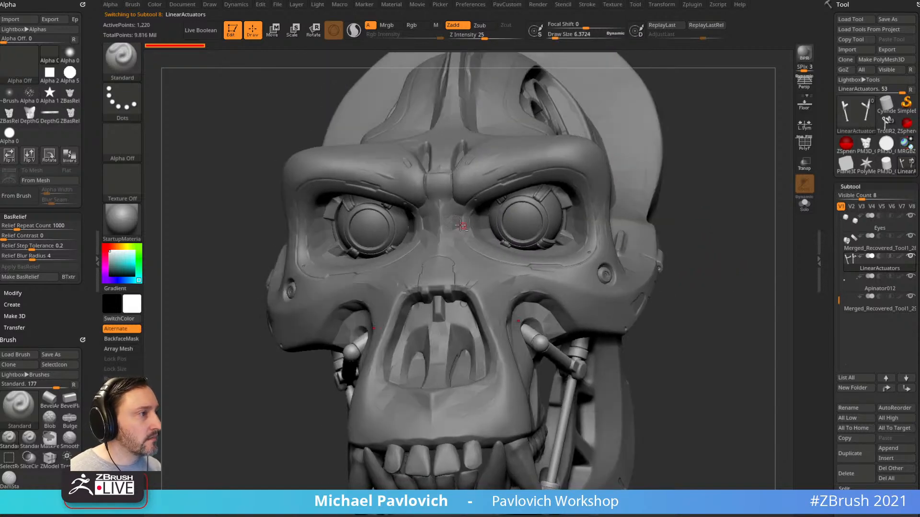
# Delete the extra subtool at the skull's eyes
pyautogui.keyDown('alt'); pyautogui.click(524, 239); pyautogui.keyUp('alt')
pyautogui.click(846, 474)
pyautogui.moveTo(719, 316)
pyautogui.mouseDown()
pyautogui.moveTo(764, 325)
pyautogui.moveTo(708, 335)
pyautogui.moveTo(721, 331)
pyautogui.moveTo(706, 323)
pyautogui.moveTo(721, 317)
pyautogui.mouseUp()
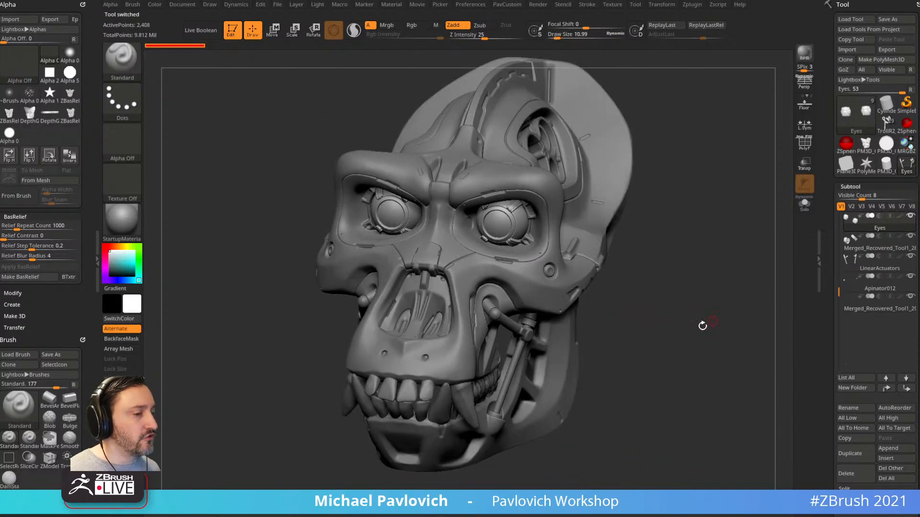
# Switch to the web browser and browse the uploaded videos on the presenter's YouTube channel
pyautogui.moveTo(618, 515); pyautogui.dragTo(628, 88)
pyautogui.click(211, 89)
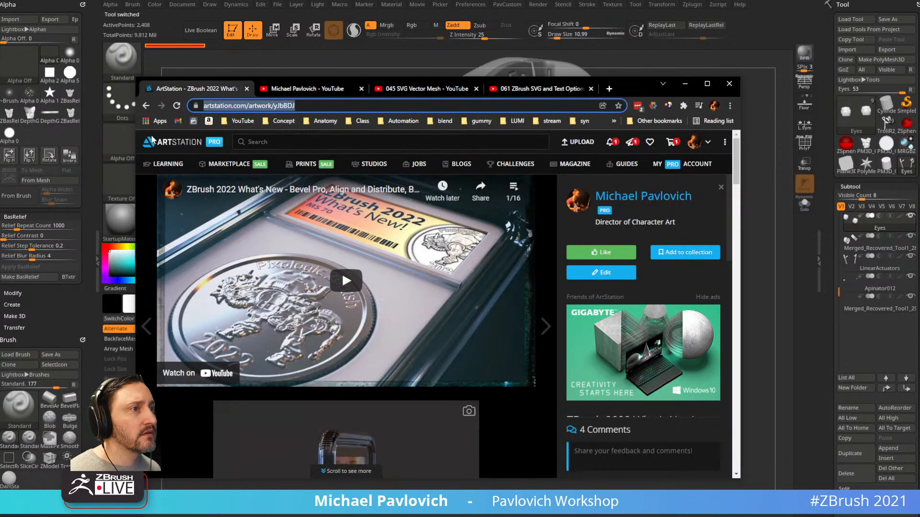
pyautogui.click(296, 91)
pyautogui.click(145, 106)
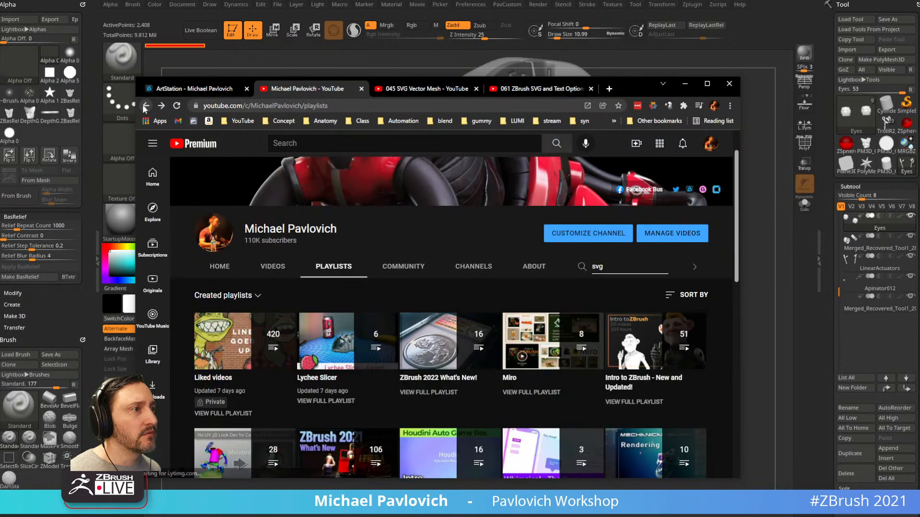
pyautogui.click(263, 269)
pyautogui.scroll(-5, 303, 340)
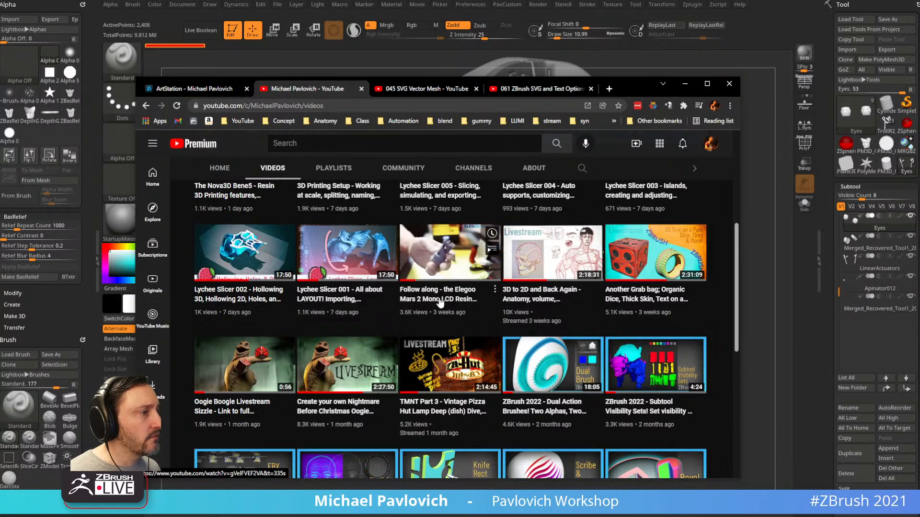
pyautogui.scroll(3, 443, 295)
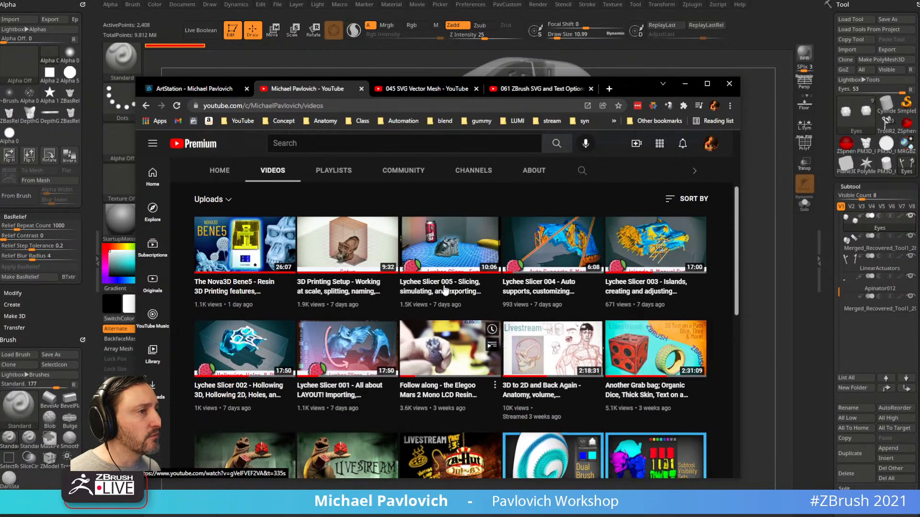
# Open the Elegoo Mars 2 and Nova3D Bene5 videos in new tabs and expand the Elegoo video's description
pyautogui.middleClick(406, 377)
pyautogui.middleClick(249, 286)
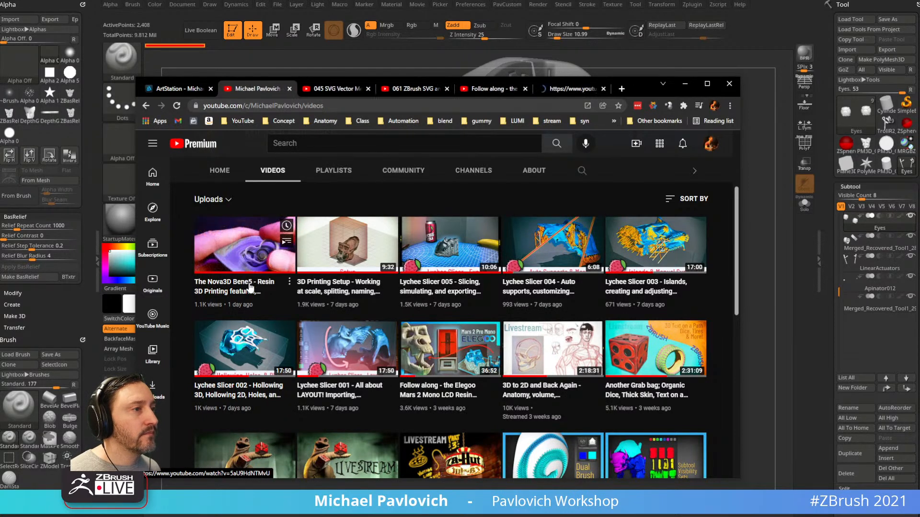
pyautogui.click(492, 90)
pyautogui.click(174, 366)
pyautogui.scroll(-4, 273, 323)
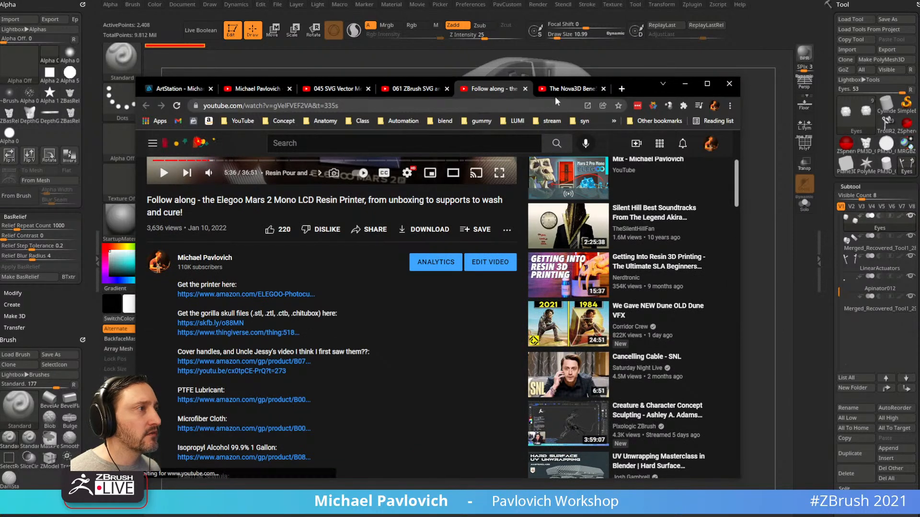
# Bring up the Nova3D Bene5 video and view the printer links in its description
pyautogui.hotkey('ctrl', 'Tab')
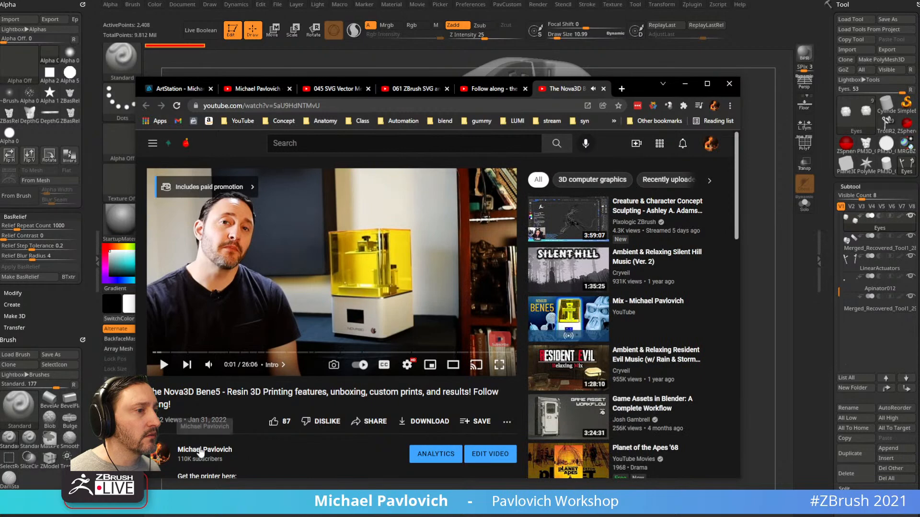
pyautogui.scroll(-1, 237, 436)
pyautogui.scroll(-2, 237, 436)
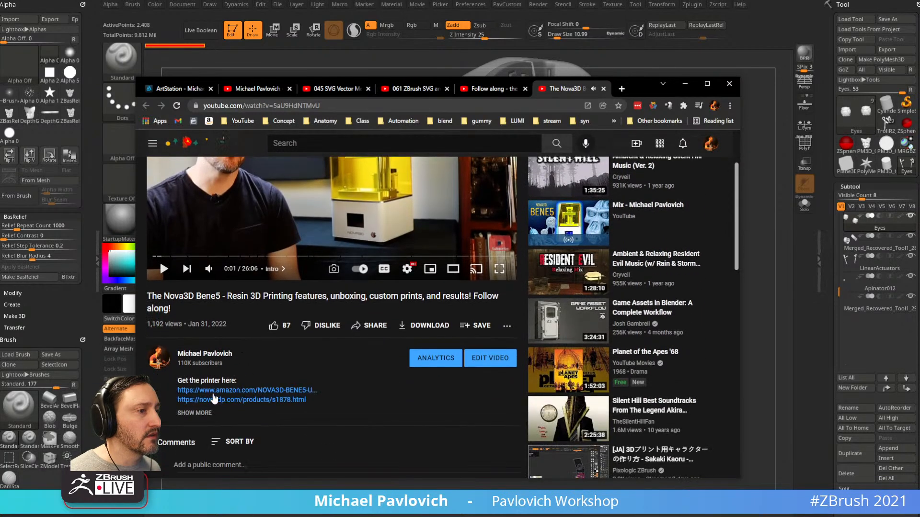
# Expand the Nova3D Bene5 video's description, view its printer and skull file links, and return to ZBrush
pyautogui.click(202, 415)
pyautogui.scroll(-3, 297, 363)
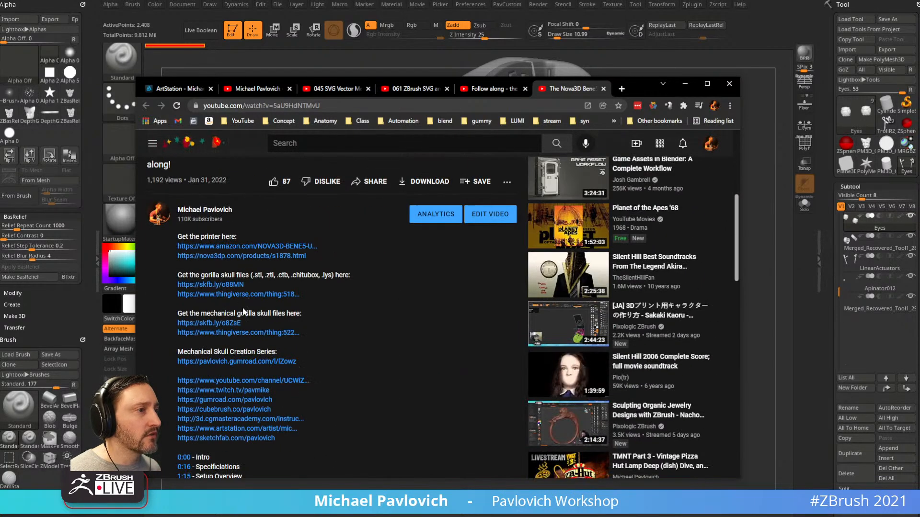
pyautogui.click(372, 108)
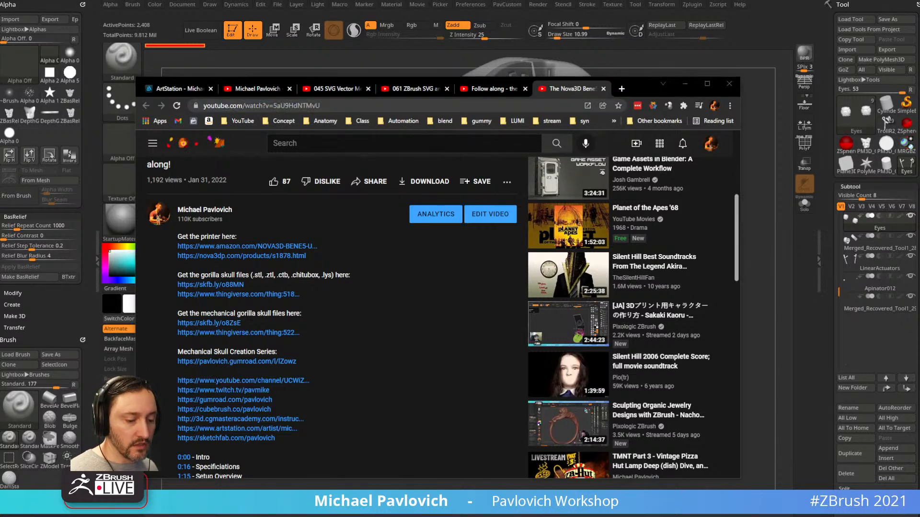
pyautogui.click(685, 84)
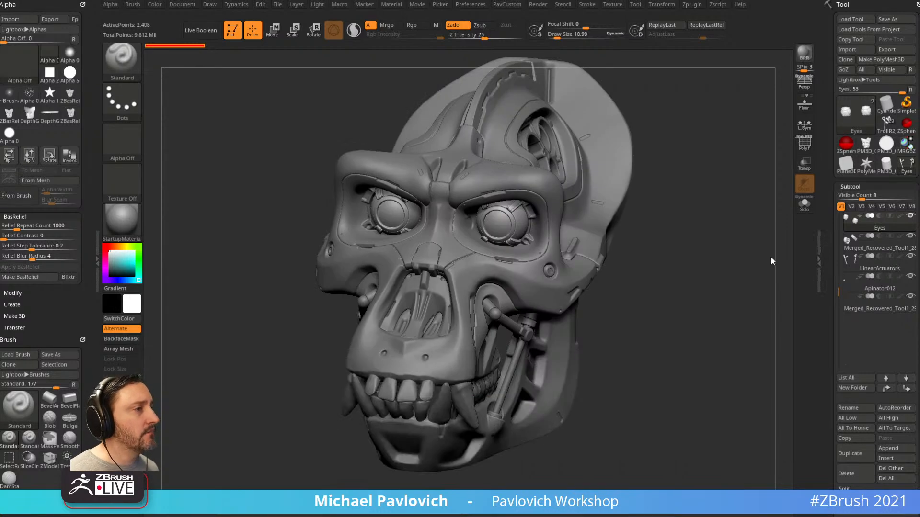
# Enlarge the brush to a draw size of about 36 and select the main skull subtool, Apinator015
pyautogui.moveTo(689, 301); pyautogui.dragTo(632, 292)
pyautogui.moveTo(761, 302)
pyautogui.keyDown('alt'); pyautogui.mouseDown()
pyautogui.moveTo(696, 314)
pyautogui.moveTo(728, 312)
pyautogui.mouseUp(); pyautogui.keyUp('alt')
pyautogui.press('s')
pyautogui.moveTo(700, 310); pyautogui.dragTo(711, 311)
pyautogui.press('s')
pyautogui.moveTo(656, 232); pyautogui.dragTo(650, 233)
pyautogui.keyDown('alt'); pyautogui.click(641, 214); pyautogui.keyUp('alt')
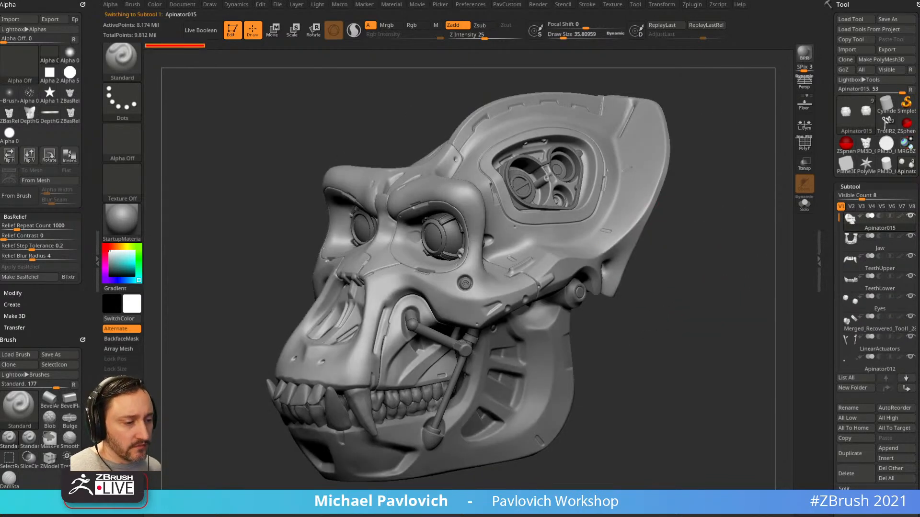
# Switch to the browser, view the Mechanical Skull tutorial series in the presenter's ArtStation portfolio, and return to ZBrush
pyautogui.hotkey('alt', 'Tab')
pyautogui.click(181, 102)
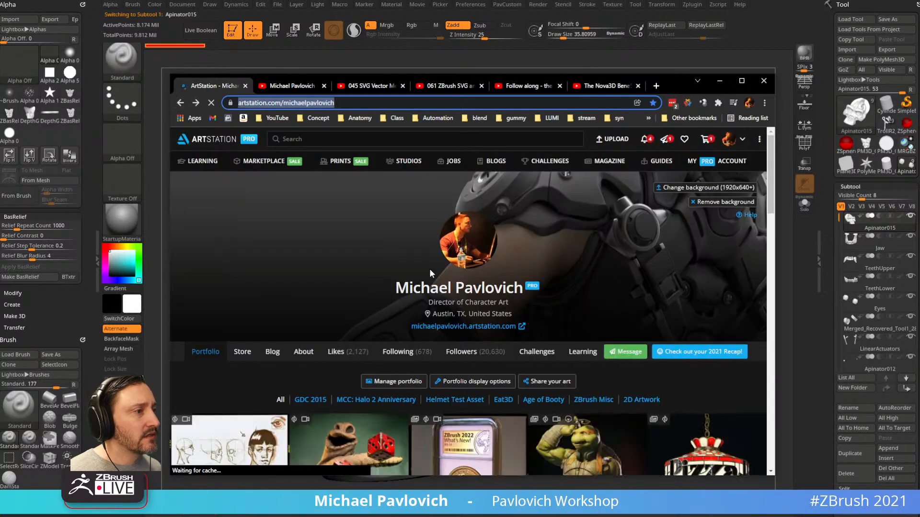
pyautogui.scroll(-5, 430, 268)
pyautogui.scroll(-15, 431, 277)
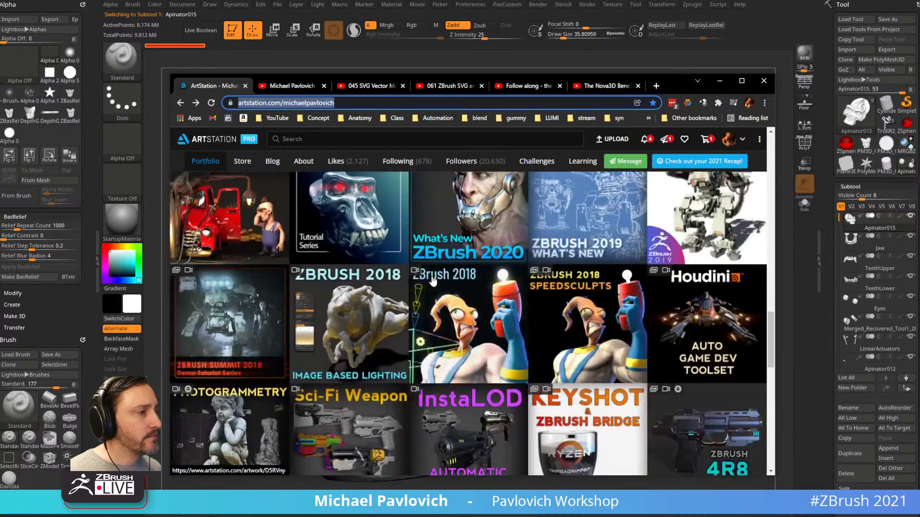
pyautogui.click(352, 230)
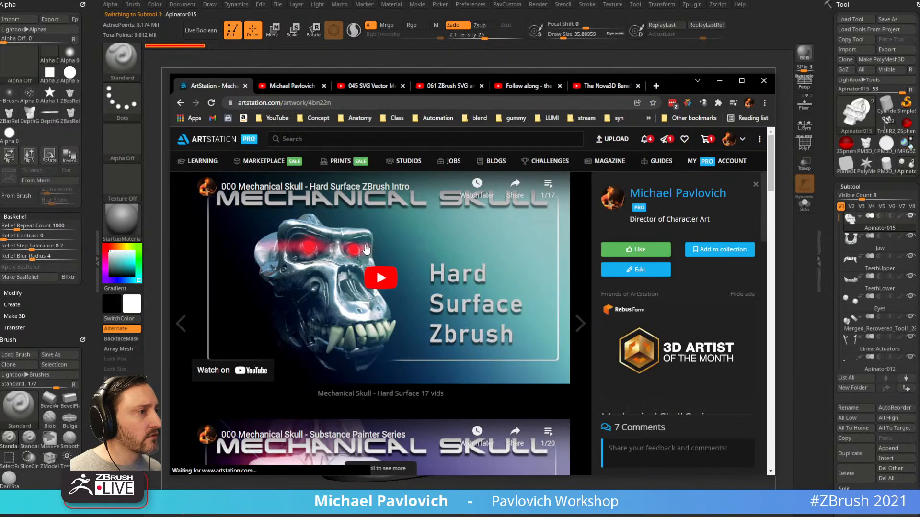
pyautogui.scroll(-6, 367, 266)
pyautogui.scroll(-1, 367, 267)
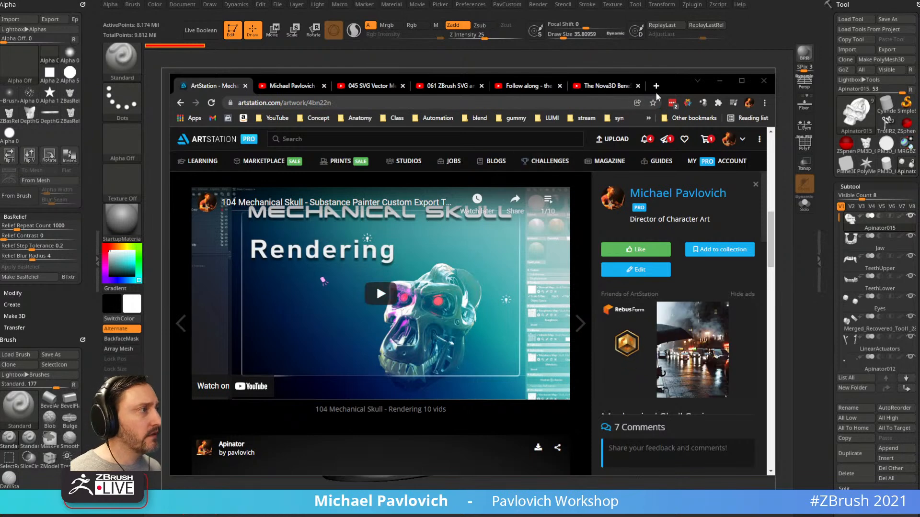
pyautogui.click(719, 81)
# Try carving a curved groove behind the skull's temple opening with the Chisel brush at draw size about 12
pyautogui.moveTo(693, 251); pyautogui.dragTo(705, 265)
pyautogui.keyDown('alt'); pyautogui.moveTo(707, 231); pyautogui.dragTo(664, 273); pyautogui.keyUp('alt')
pyautogui.press('f')
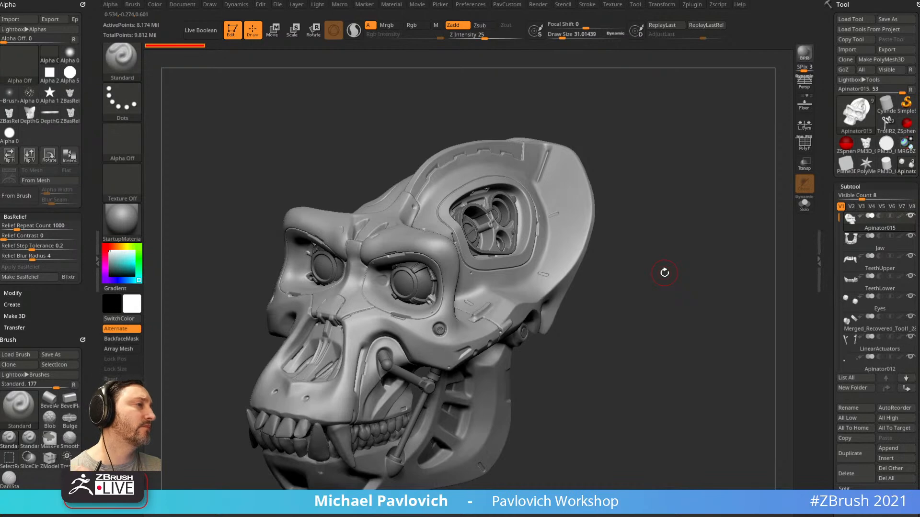
pyautogui.keyDown('alt'); pyautogui.moveTo(679, 263); pyautogui.dragTo(651, 302); pyautogui.keyUp('alt')
pyautogui.moveTo(722, 278); pyautogui.dragTo(674, 299)
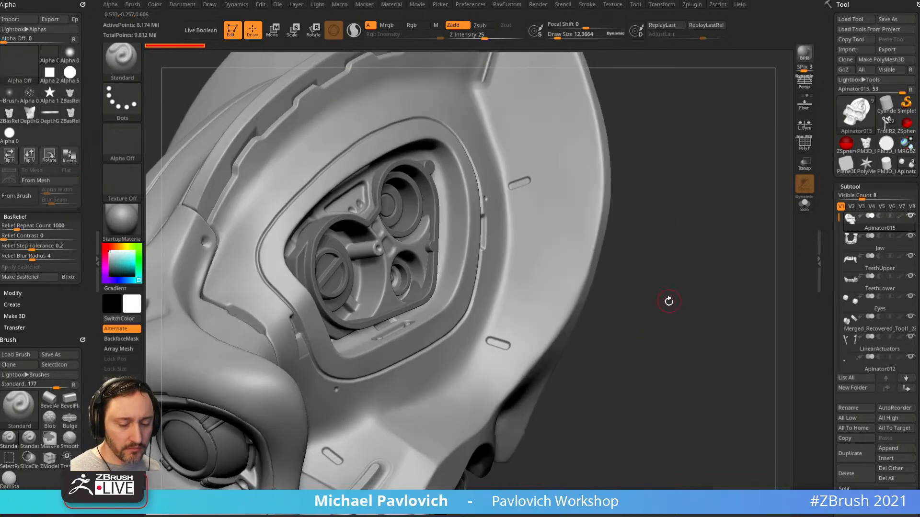
pyautogui.press('b')
pyautogui.press('c')
pyautogui.press('h')
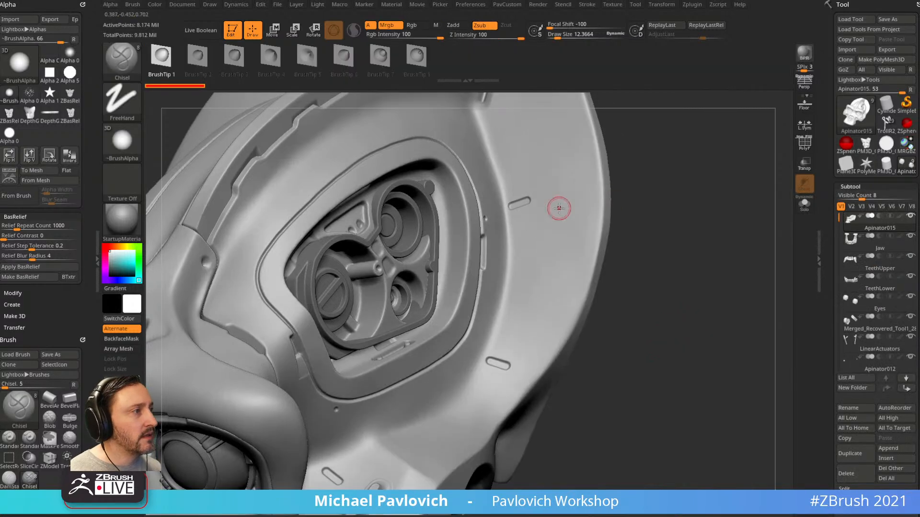
pyautogui.moveTo(541, 296); pyautogui.dragTo(540, 297)
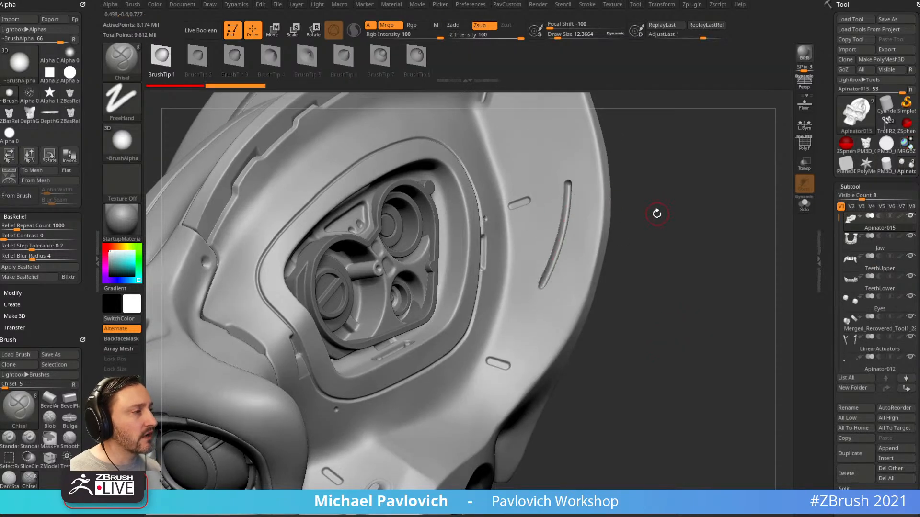
pyautogui.hotkey('ctrl', 'z')
# Try a finer Chisel groove behind the temple opening with draw size 5.44 and Z Intensity 56
pyautogui.press('s')
pyautogui.moveTo(533, 134); pyautogui.dragTo(530, 133)
pyautogui.click(503, 36)
pyautogui.press('ctrl')
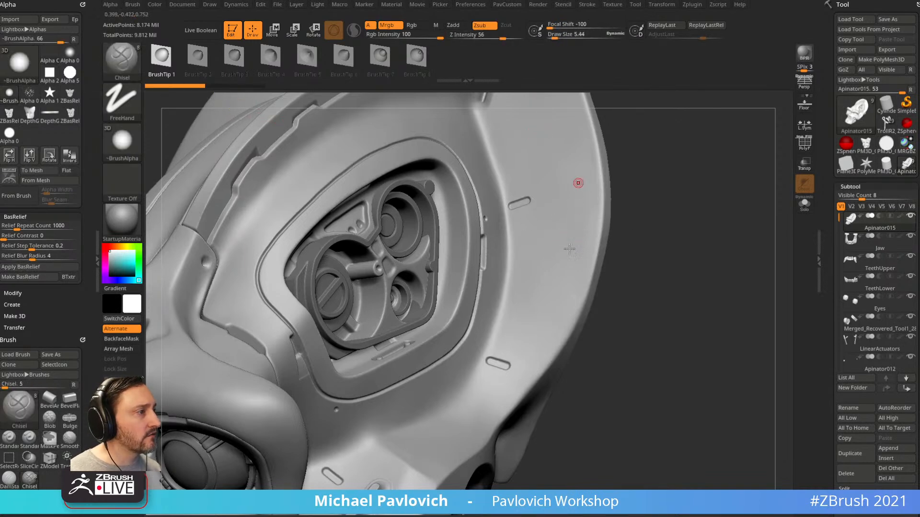
pyautogui.moveTo(535, 311); pyautogui.dragTo(533, 314)
pyautogui.moveTo(678, 277); pyautogui.dragTo(683, 282)
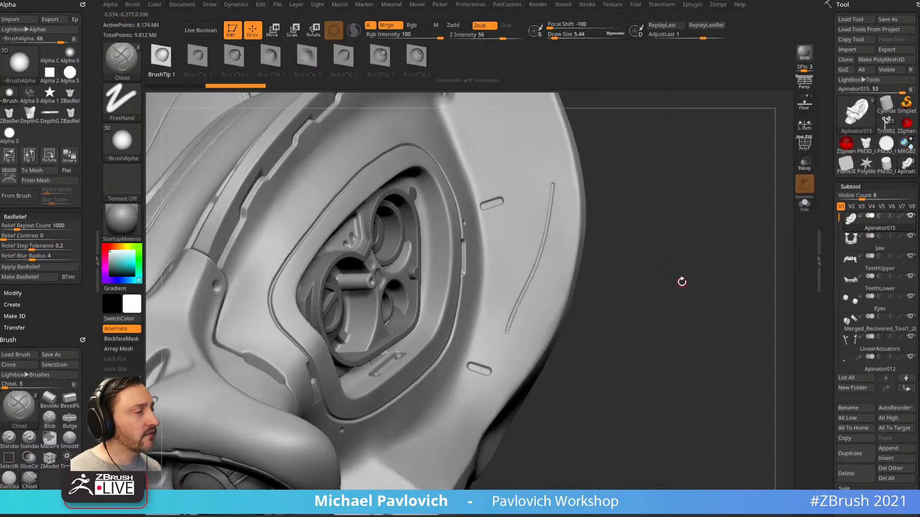
pyautogui.hotkey('ctrl', 'z')
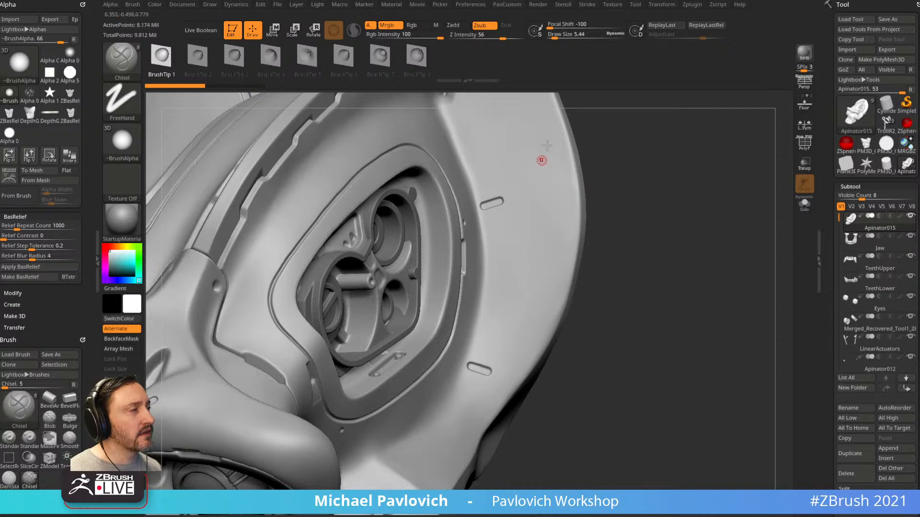
# Dock the Stroke palette in the side tray and enable Curve Mode for the Chisel brush
pyautogui.click(587, 5)
pyautogui.moveTo(583, 16); pyautogui.dragTo(49, 63)
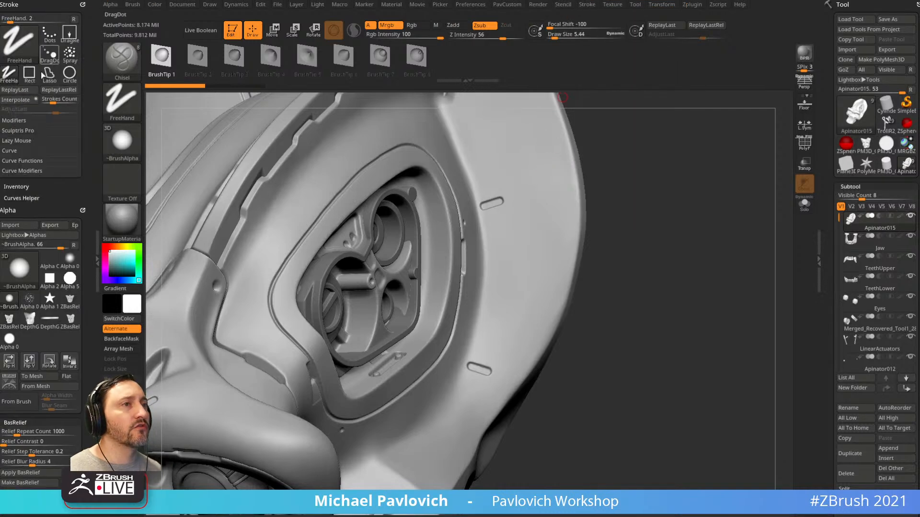
pyautogui.click(19, 122)
pyautogui.click(18, 122)
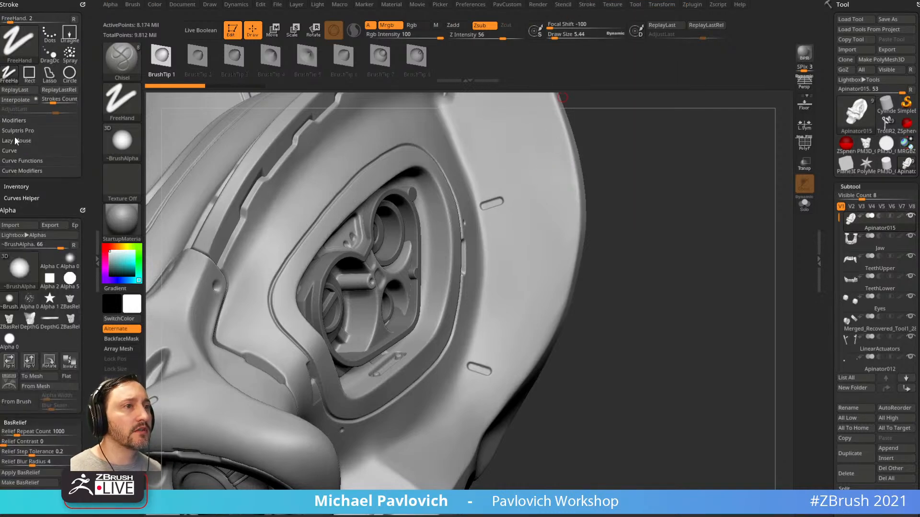
pyautogui.click(9, 150)
pyautogui.click(17, 160)
# Try carving a groove along a curve behind the temple opening with the Chisel brush at draw size 10.99
pyautogui.press('s')
pyautogui.moveTo(534, 155); pyautogui.dragTo(548, 207)
pyautogui.moveTo(512, 318); pyautogui.dragTo(509, 312)
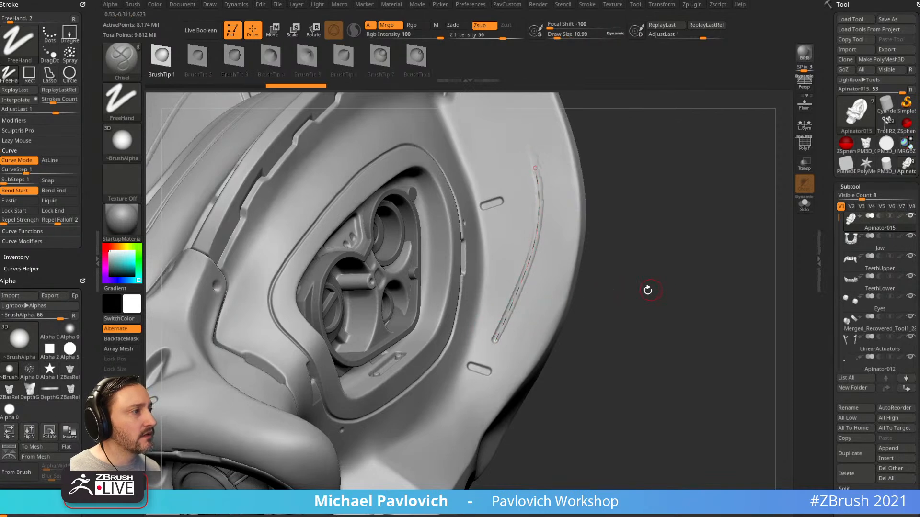
pyautogui.moveTo(495, 341)
pyautogui.mouseDown()
pyautogui.moveTo(497, 371)
pyautogui.moveTo(444, 449)
pyautogui.moveTo(510, 357)
pyautogui.moveTo(551, 167)
pyautogui.mouseUp()
pyautogui.hotkey('ctrl', 'z')
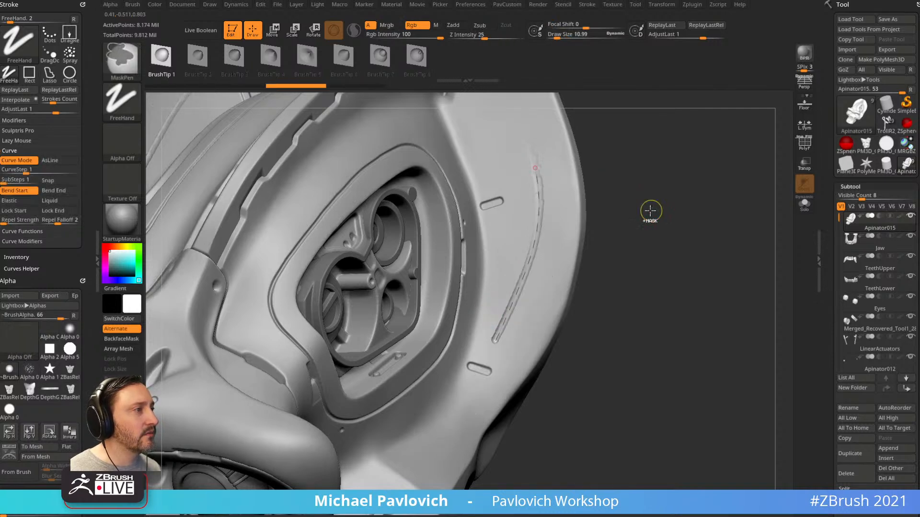
pyautogui.hotkey('ctrl', 'z')
pyautogui.hotkey('ctrl', 'z')
# Turn on Bend End for the Chisel curve and test moving its lower end and redrawing it
pyautogui.click(60, 190)
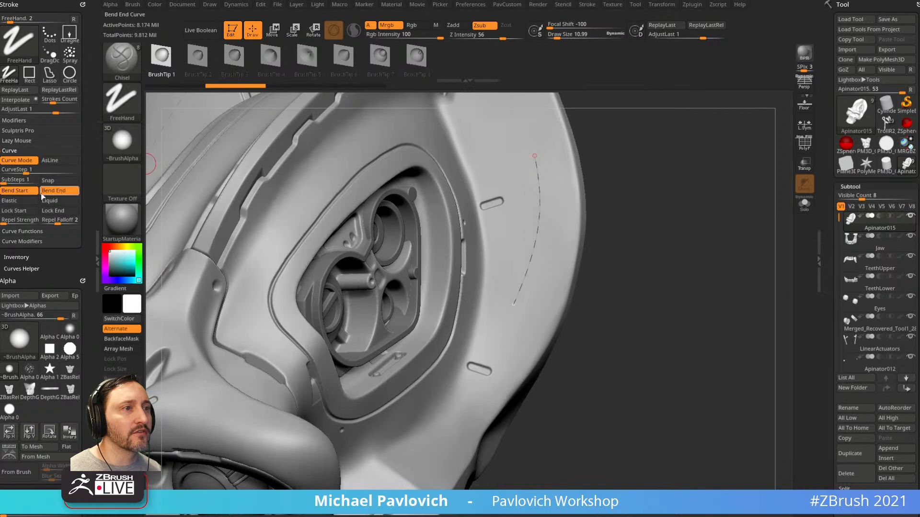
pyautogui.moveTo(674, 264); pyautogui.dragTo(682, 272)
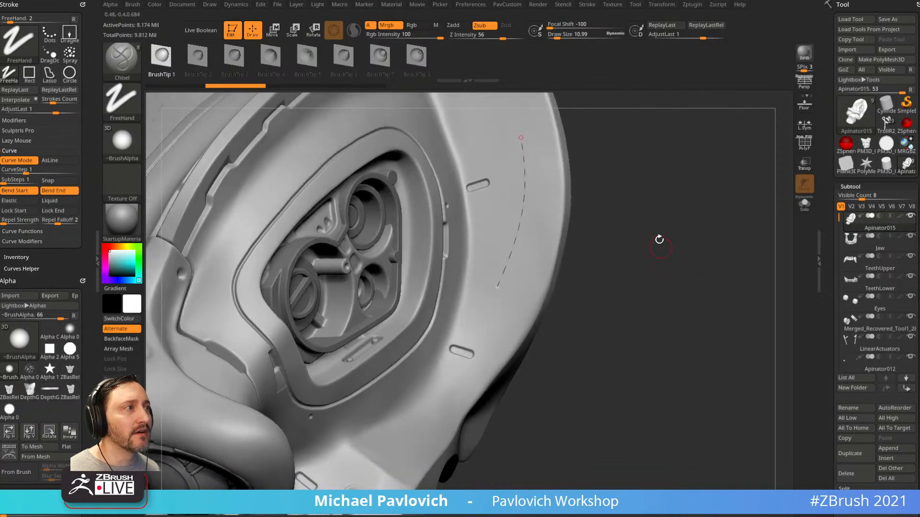
pyautogui.moveTo(497, 287); pyautogui.dragTo(488, 305)
pyautogui.hotkey('ctrl', 'z')
pyautogui.click(532, 131)
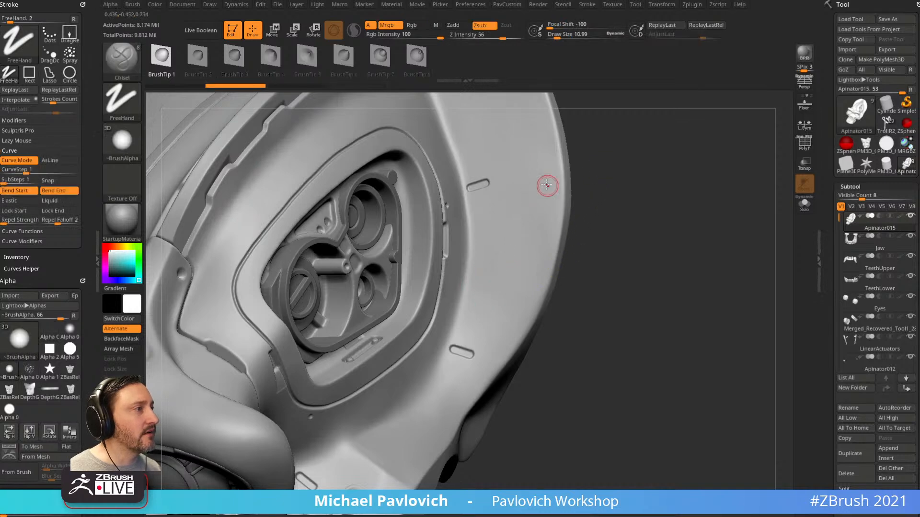
pyautogui.moveTo(532, 128); pyautogui.dragTo(513, 258)
pyautogui.hotkey('ctrl', 'z')
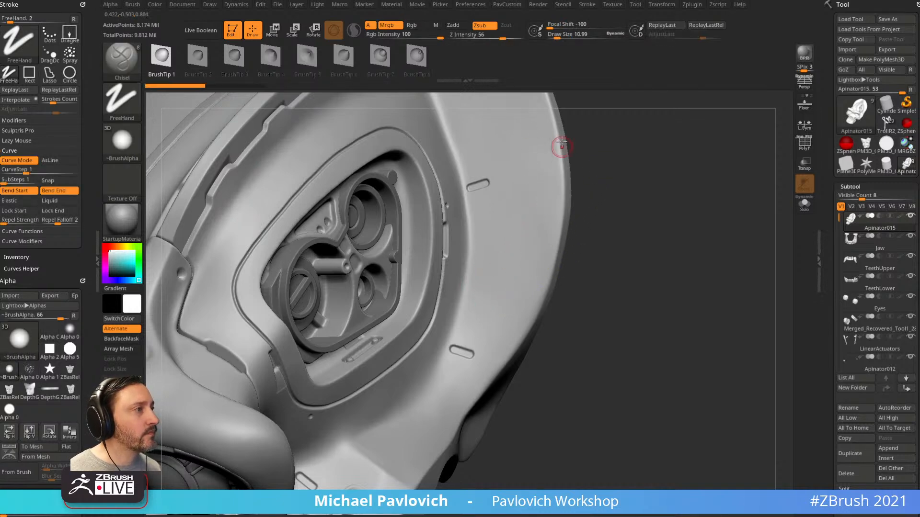
# Bring up the Chisel brush's Lazy Mouse settings and try another curve stroke behind the temple opening
pyautogui.click(589, 5)
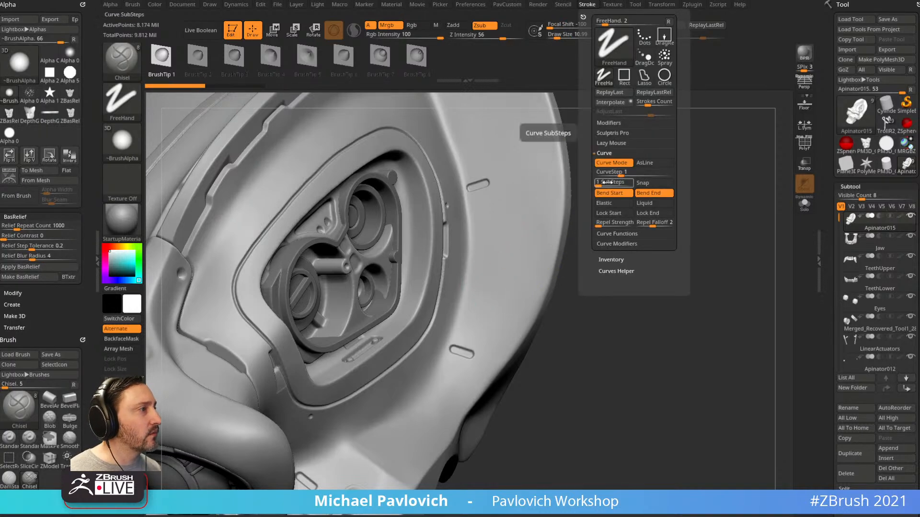
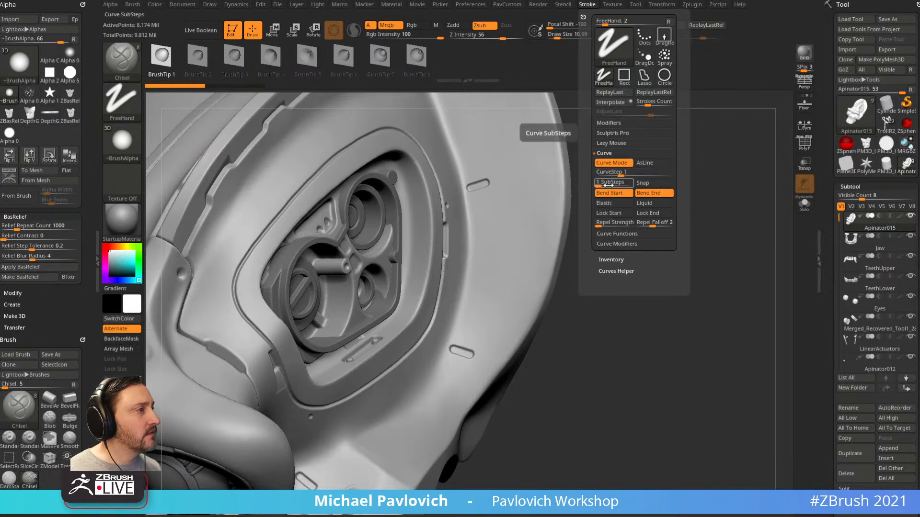
pyautogui.click(611, 142)
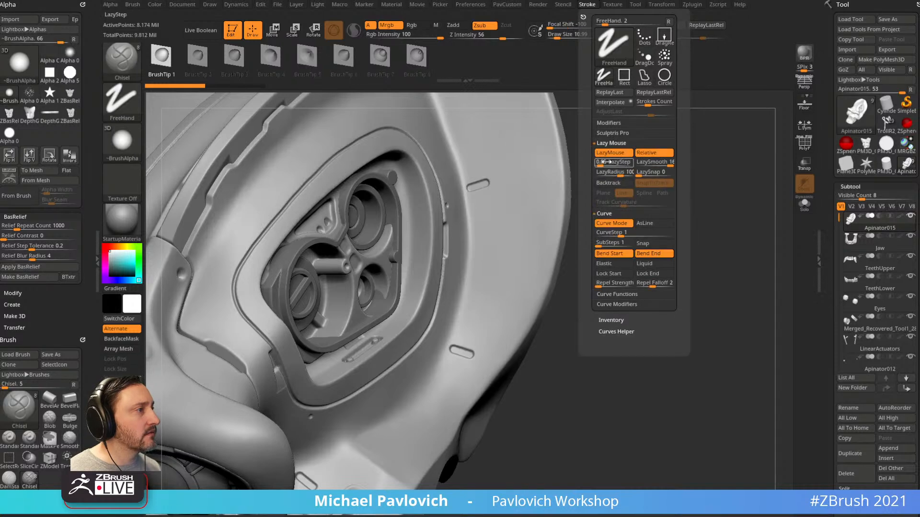
pyautogui.moveTo(570, 185); pyautogui.dragTo(521, 154)
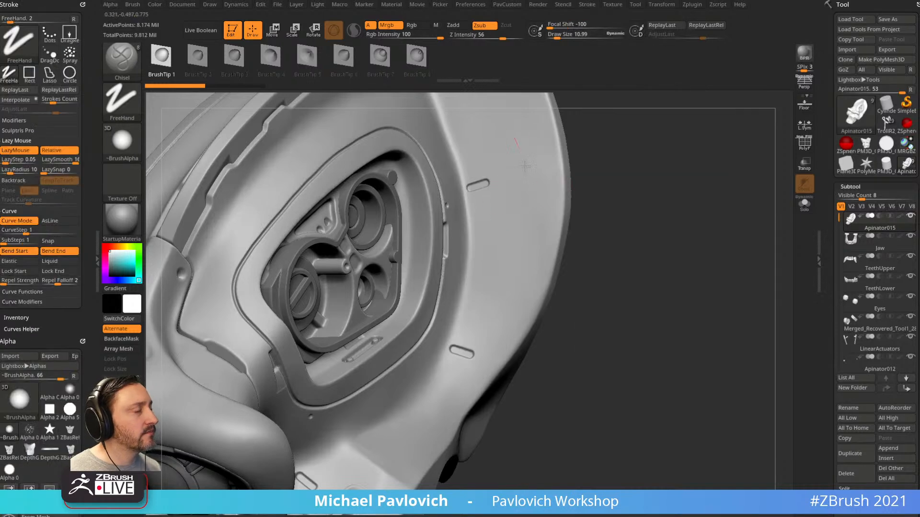
pyautogui.moveTo(483, 325)
pyautogui.mouseDown()
pyautogui.moveTo(500, 310)
pyautogui.moveTo(488, 331)
pyautogui.mouseUp()
pyautogui.hotkey('ctrl', 'z')
pyautogui.hotkey('ctrl', 'z')
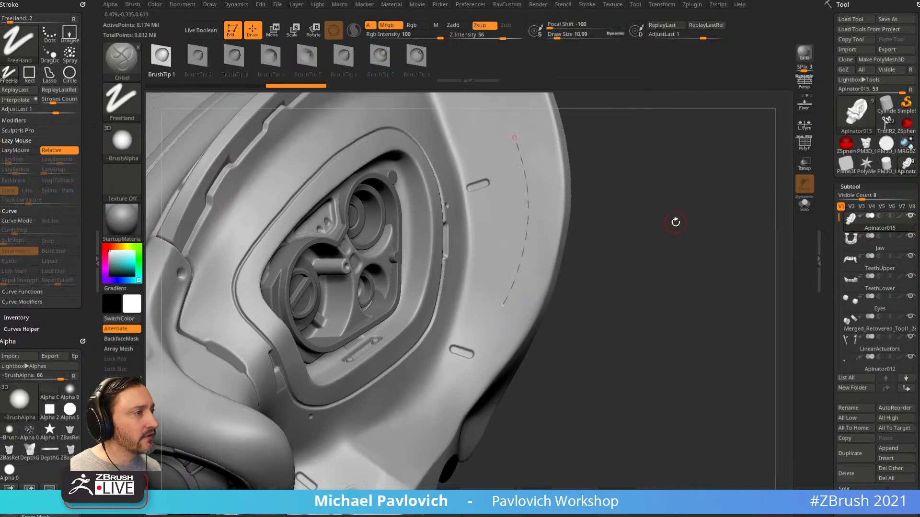
# Switch to the DisplaceCurve brush and draw a test curve on the skull behind the temple opening
pyautogui.press('b')
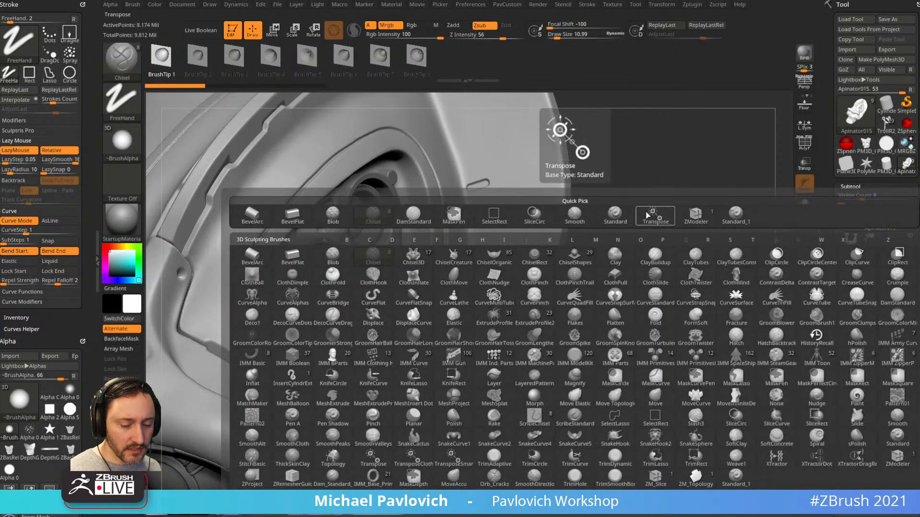
pyautogui.press('d')
pyautogui.click(413, 315)
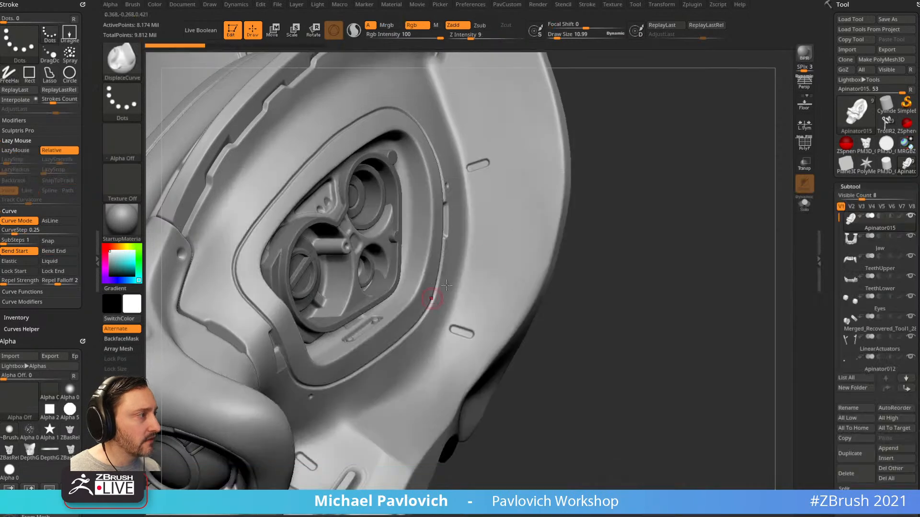
pyautogui.moveTo(513, 250); pyautogui.dragTo(474, 303)
pyautogui.hotkey('ctrl', 'z')
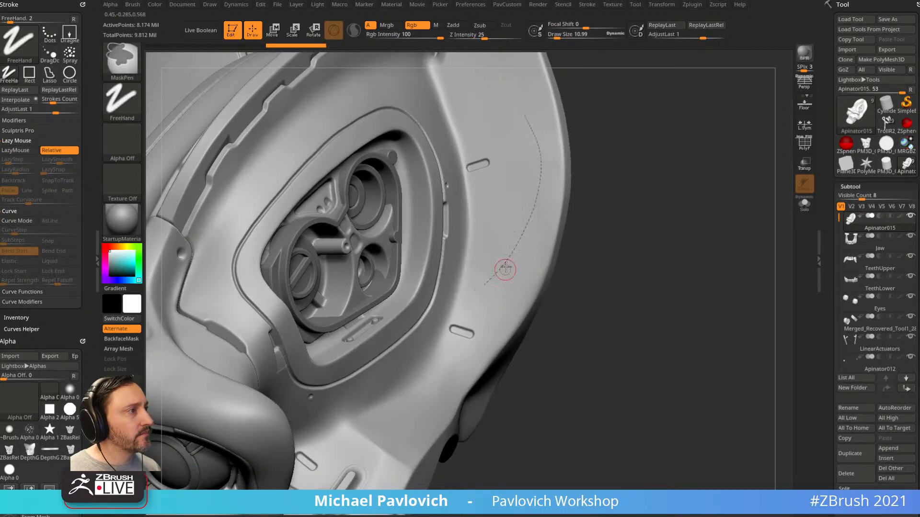
# Turn on Bend End for the DisplaceCurve brush, test moving the curve's lower end, and undo the curve
pyautogui.click(76, 251)
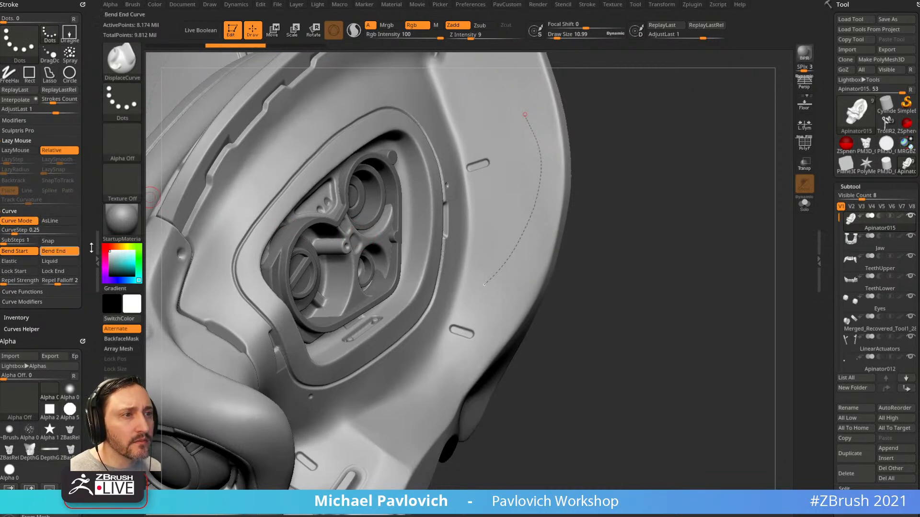
pyautogui.moveTo(485, 285); pyautogui.dragTo(481, 300)
pyautogui.hotkey('ctrl', 'z')
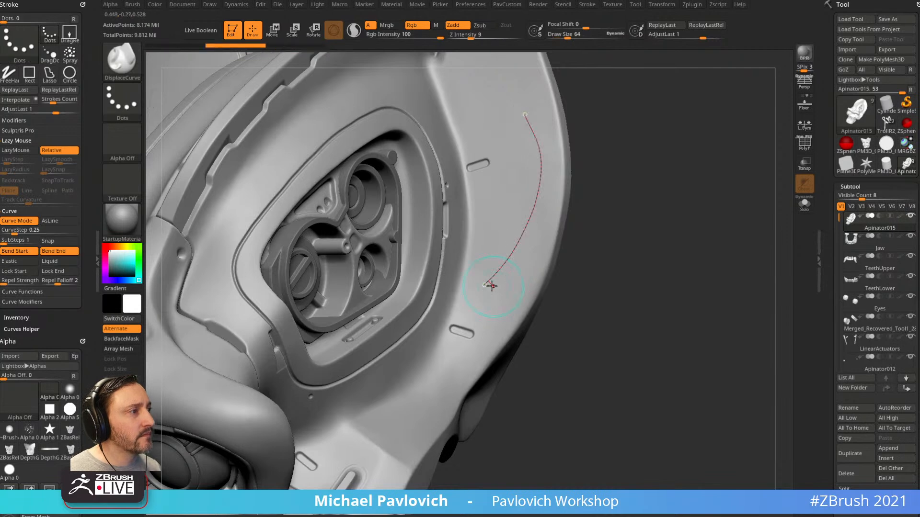
pyautogui.moveTo(640, 257)
pyautogui.mouseDown()
pyautogui.moveTo(624, 257)
pyautogui.moveTo(632, 246)
pyautogui.mouseUp()
pyautogui.hotkey('ctrl', 'z')
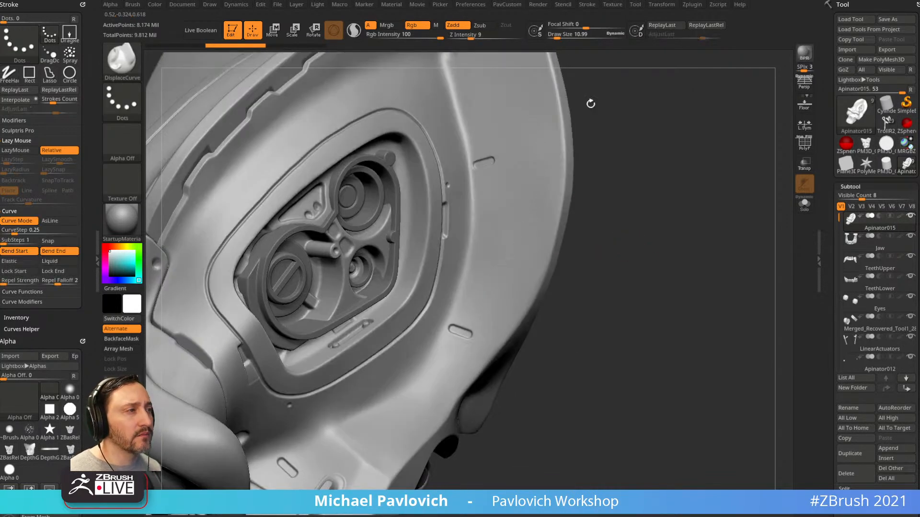
pyautogui.keyDown('alt'); pyautogui.moveTo(676, 285); pyautogui.dragTo(646, 230); pyautogui.keyUp('alt')
pyautogui.moveTo(655, 263); pyautogui.dragTo(660, 219)
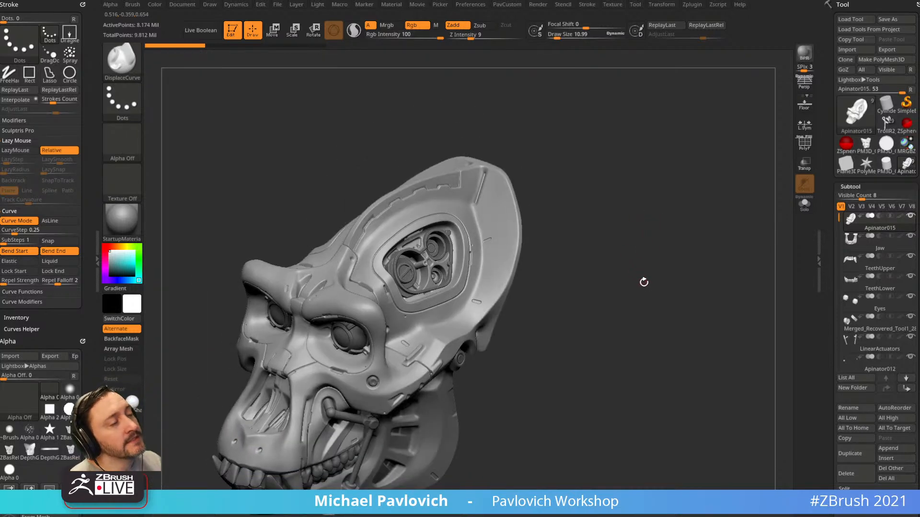
# Switch to the Standard brush, duplicate the skull subtool and show its polyframe
pyautogui.press('1')
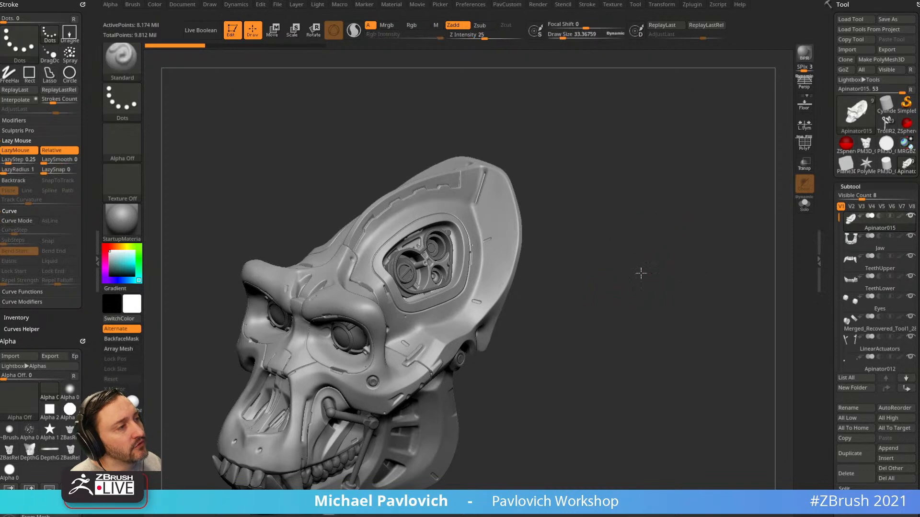
pyautogui.moveTo(640, 268); pyautogui.dragTo(670, 309)
pyautogui.moveTo(657, 278); pyautogui.dragTo(661, 323)
pyautogui.press('s')
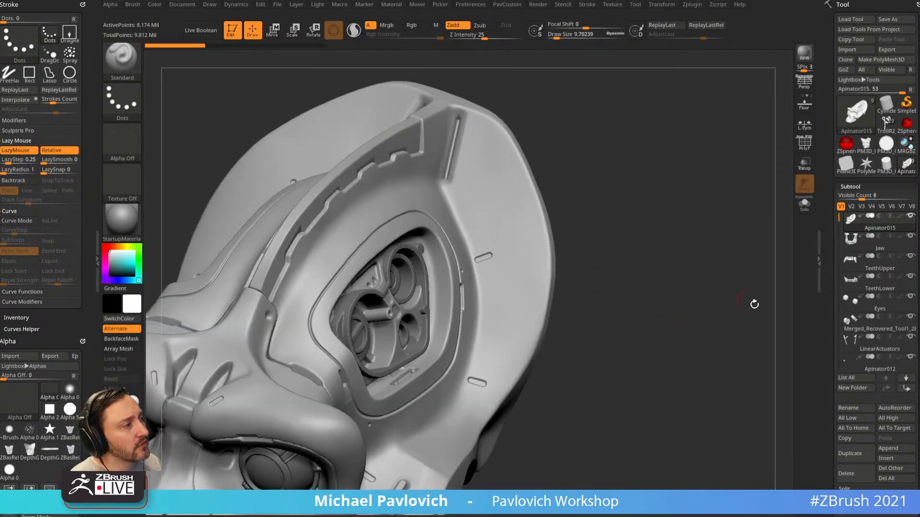
pyautogui.click(805, 143)
pyautogui.press('ctrl')
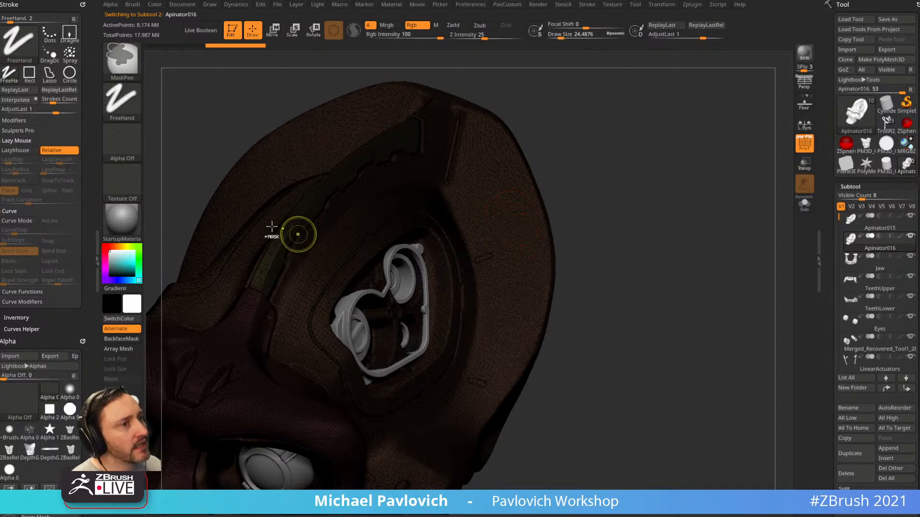
# Turn on BackfaceMask for the MaskPen brush and paint a tall oval mask on the skull behind the temple opening
pyautogui.click(127, 341)
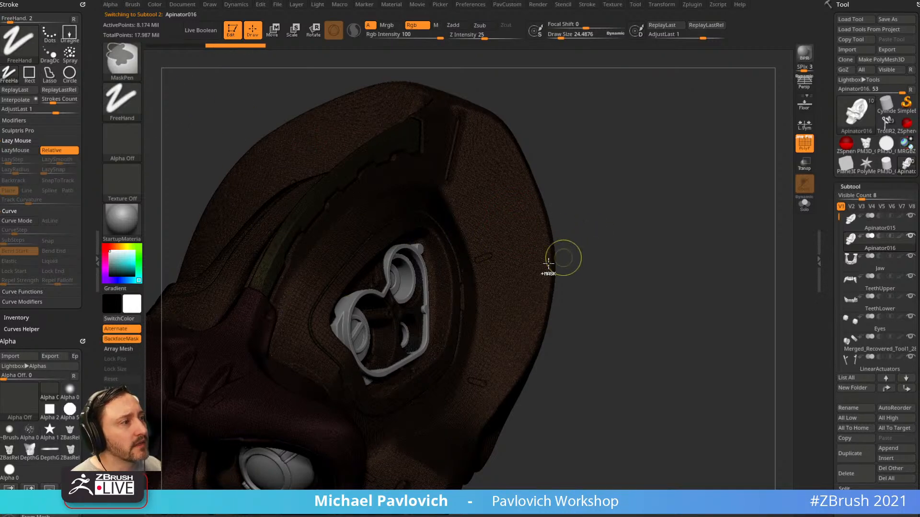
pyautogui.keyDown('ctrl'); pyautogui.moveTo(523, 236); pyautogui.dragTo(520, 292); pyautogui.keyUp('ctrl')
pyautogui.click(804, 144)
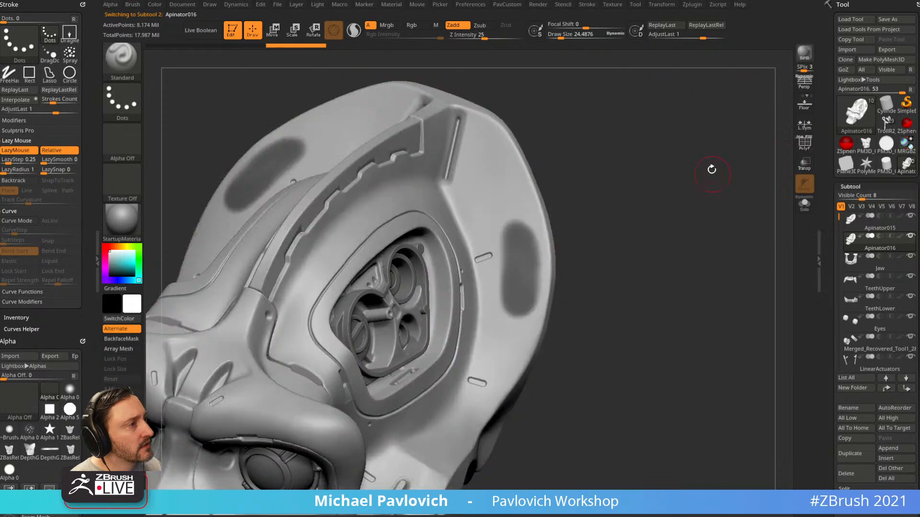
pyautogui.keyDown('alt'); pyautogui.moveTo(713, 173); pyautogui.dragTo(704, 218); pyautogui.keyUp('alt')
pyautogui.moveTo(519, 246)
pyautogui.keyDown('ctrl'); pyautogui.mouseDown()
pyautogui.moveTo(507, 190)
pyautogui.moveTo(481, 268)
pyautogui.moveTo(498, 338)
pyautogui.moveTo(486, 235)
pyautogui.moveTo(524, 318)
pyautogui.mouseUp(); pyautogui.keyUp('ctrl')
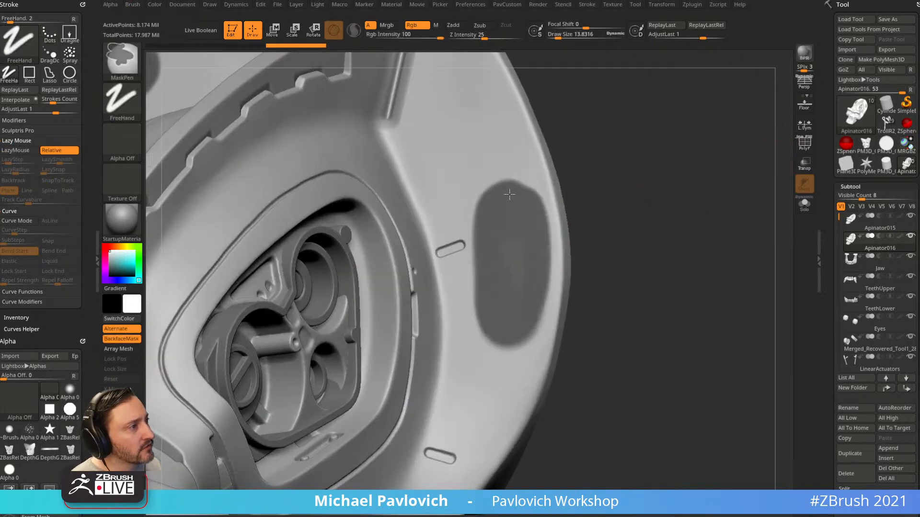
# Apply Edgeloop Masked Border to the oval mask with the polyframe shown, and clear the mask
pyautogui.click(805, 143)
pyautogui.moveTo(723, 208); pyautogui.dragTo(755, 335)
pyautogui.press('space')
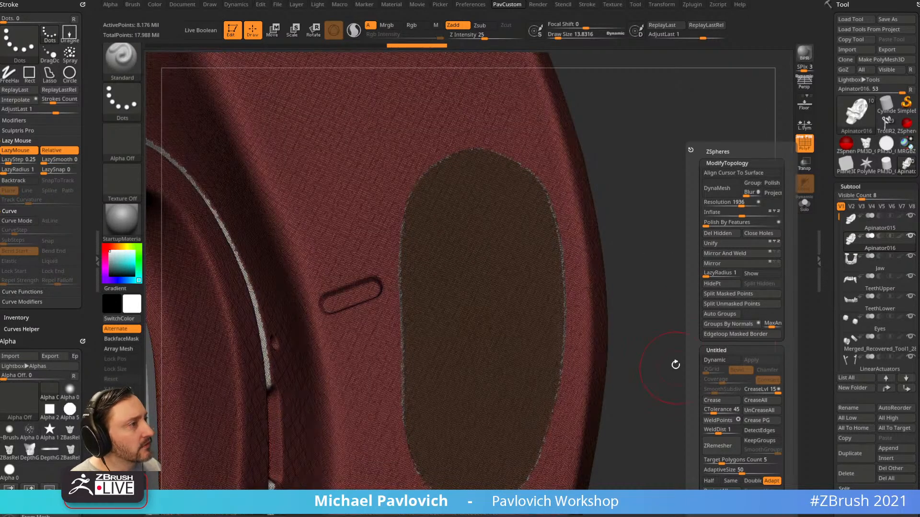
pyautogui.keyDown('ctrl'); pyautogui.moveTo(659, 282); pyautogui.dragTo(686, 348); pyautogui.keyUp('ctrl')
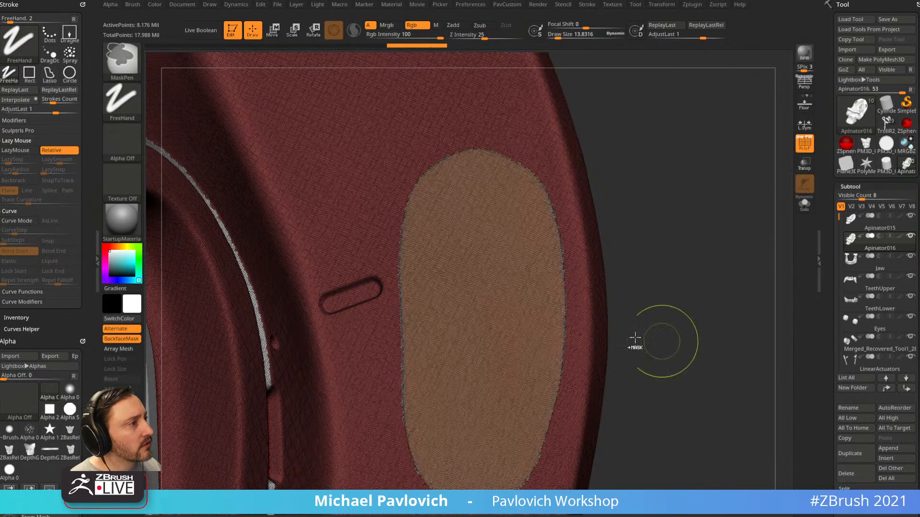
# Solo the duplicated skull, isolate the oval polygroup and delete the hidden geometry
pyautogui.click(805, 204)
pyautogui.keyDown('ctrl'); pyautogui.keyDown('shift'); pyautogui.click(482, 307); pyautogui.keyUp('shift'); pyautogui.keyUp('ctrl')
pyautogui.press('space')
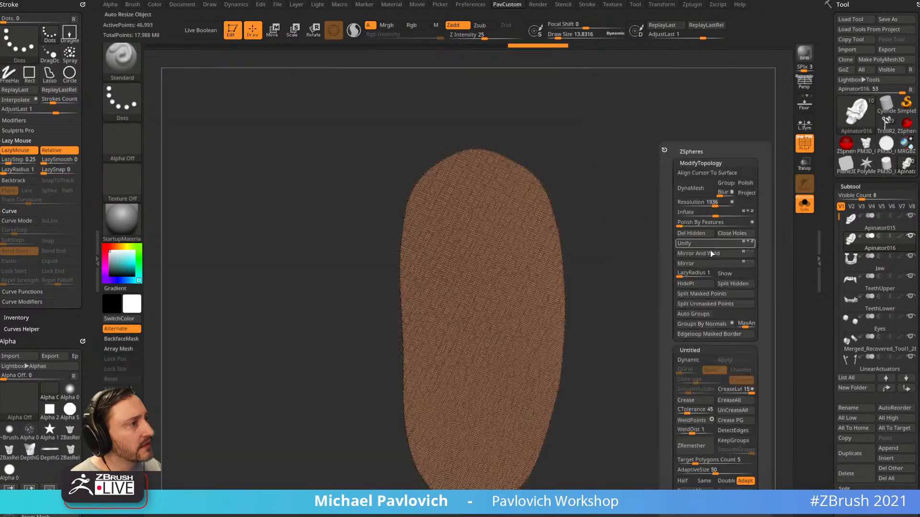
pyautogui.click(690, 234)
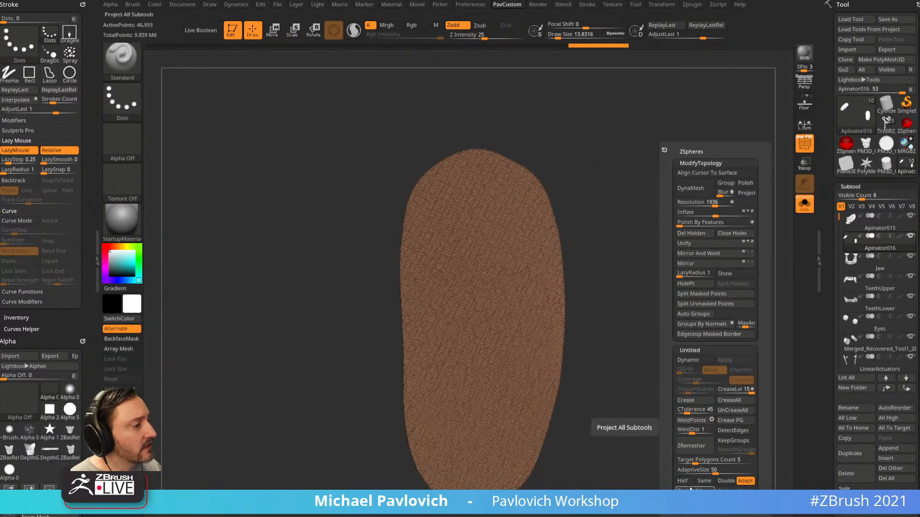
# ZRemesh the oval patch with Adaptive Size 0 and a Target Polygons Count of about 0.85
pyautogui.moveTo(700, 472); pyautogui.dragTo(678, 472)
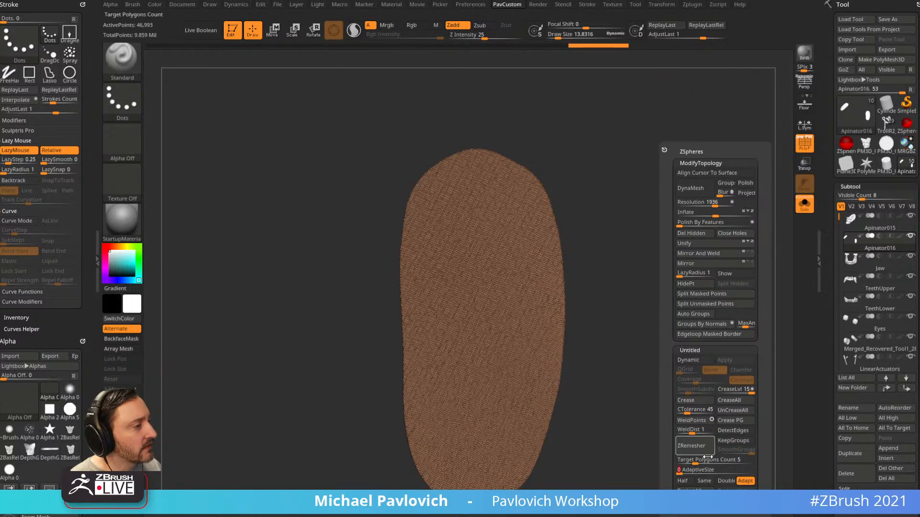
pyautogui.click(695, 450)
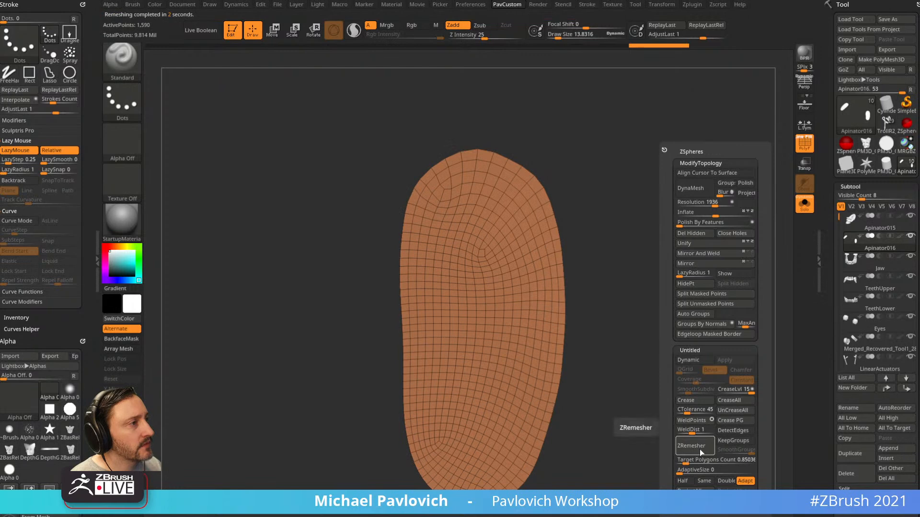
# Remesh the oval panel with ZRemesher and extrude it slightly using ZModeler QMesh on Polygroup All
pyautogui.click(700, 450)
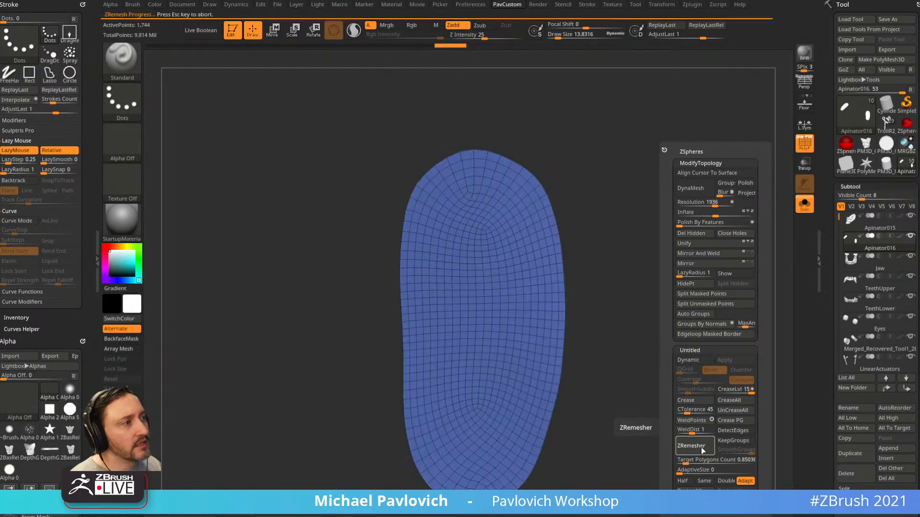
pyautogui.moveTo(638, 249)
pyautogui.mouseDown()
pyautogui.moveTo(664, 329)
pyautogui.moveTo(667, 294)
pyautogui.mouseUp()
pyautogui.press('s')
pyautogui.press('b')
pyautogui.press('z')
pyautogui.press('m')
pyautogui.press('space')
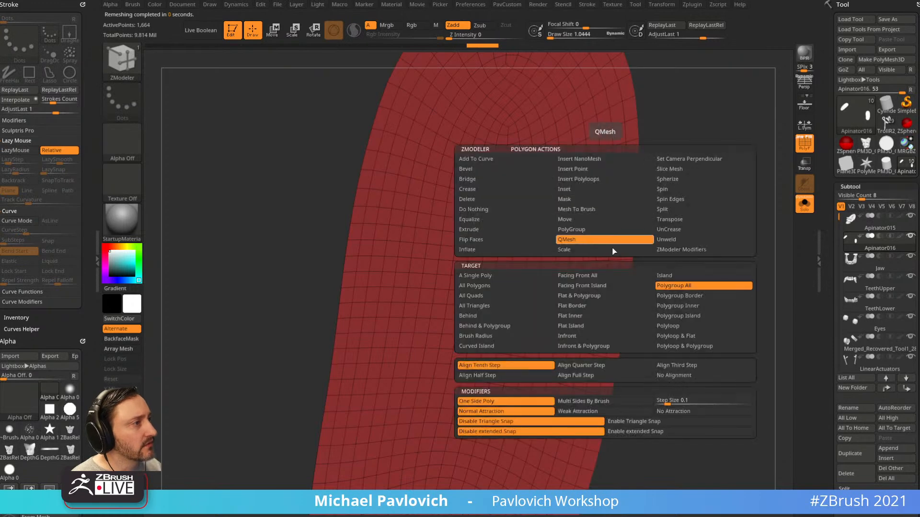
pyautogui.click(597, 240)
pyautogui.moveTo(602, 220); pyautogui.dragTo(649, 205)
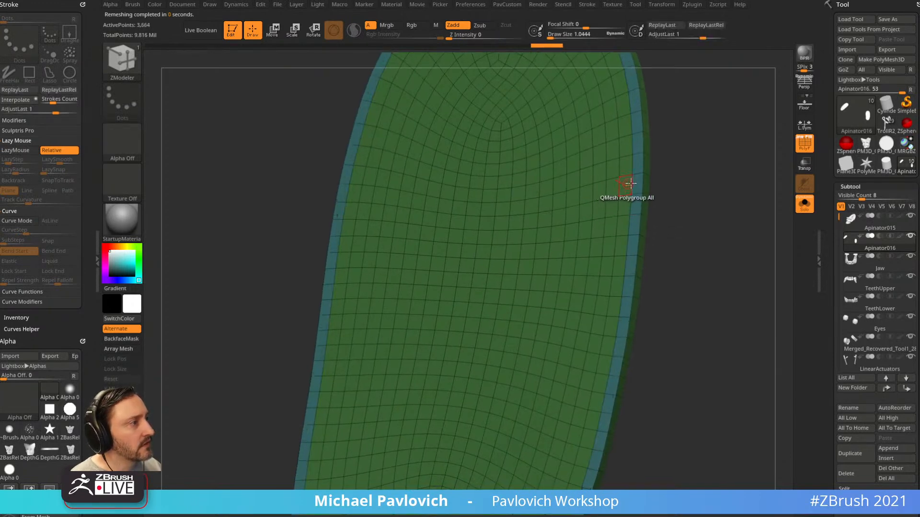
pyautogui.hotkey('ctrl', 'z')
pyautogui.moveTo(635, 190); pyautogui.dragTo(649, 191)
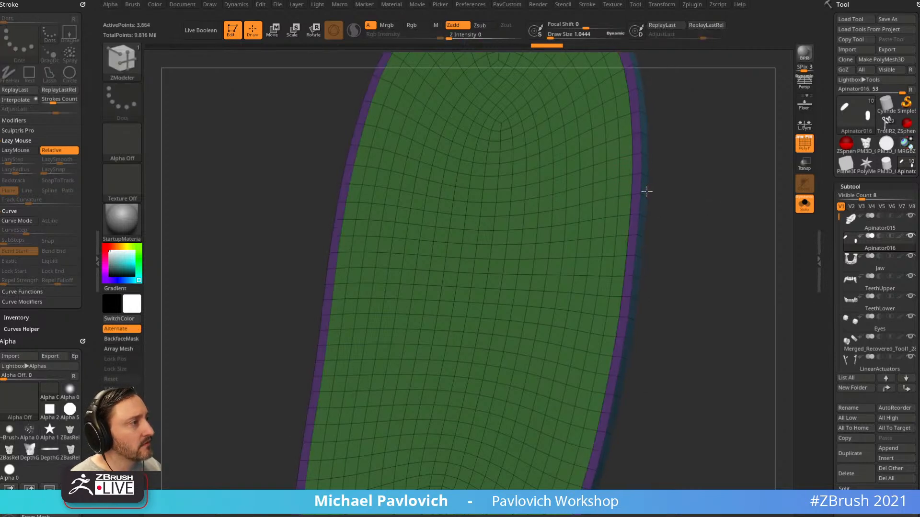
# Isolate the rim strip of the extruded oval and show it on the full head without the wireframe
pyautogui.keyDown('ctrl'); pyautogui.keyDown('shift'); pyautogui.click(640, 198); pyautogui.keyUp('shift'); pyautogui.keyUp('ctrl')
pyautogui.keyDown('ctrl'); pyautogui.moveTo(641, 199); pyautogui.dragTo(699, 198, button='right'); pyautogui.keyUp('ctrl')
pyautogui.click(803, 205)
pyautogui.click(805, 146)
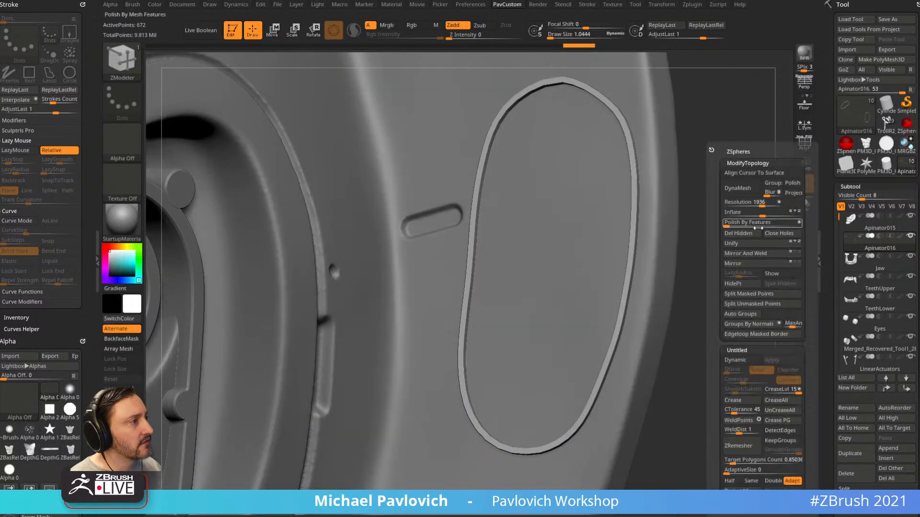
# Set the oval subtool Apinator016 to subtraction and turn on Live Boolean
pyautogui.click(880, 236)
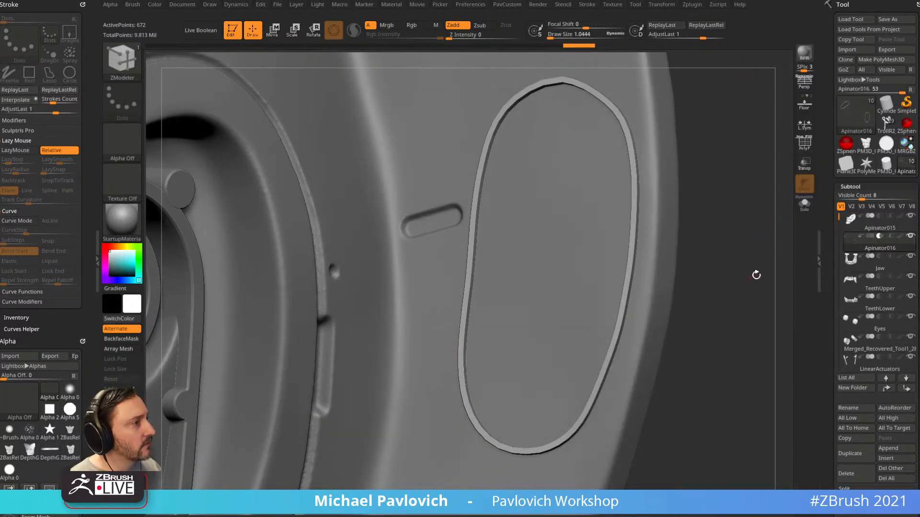
pyautogui.keyDown('alt'); pyautogui.moveTo(750, 277); pyautogui.dragTo(734, 296, button='right'); pyautogui.keyUp('alt')
pyautogui.click(203, 35)
# Place the transform gizmo on the oval rim and shift the rim slightly relative to the head surface
pyautogui.press('w')
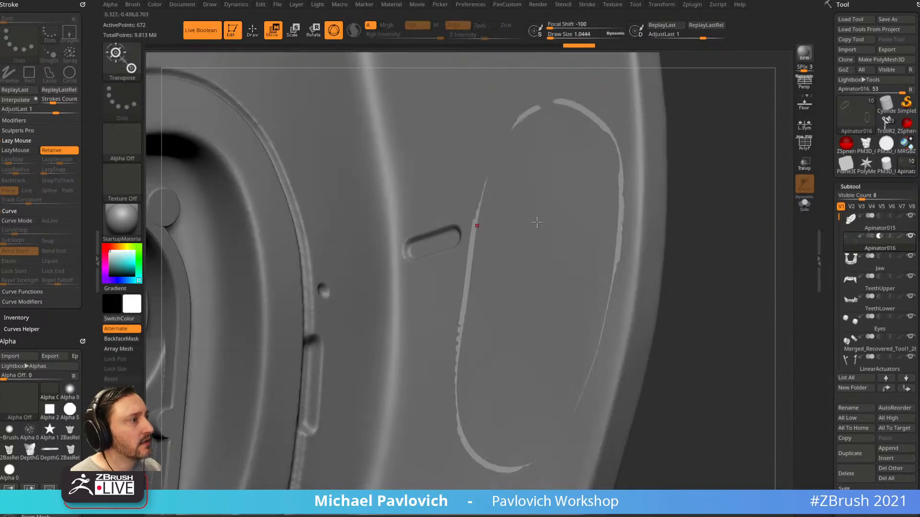
pyautogui.keyDown('alt'); pyautogui.click(619, 236); pyautogui.keyUp('alt')
pyautogui.moveTo(595, 222); pyautogui.dragTo(594, 222)
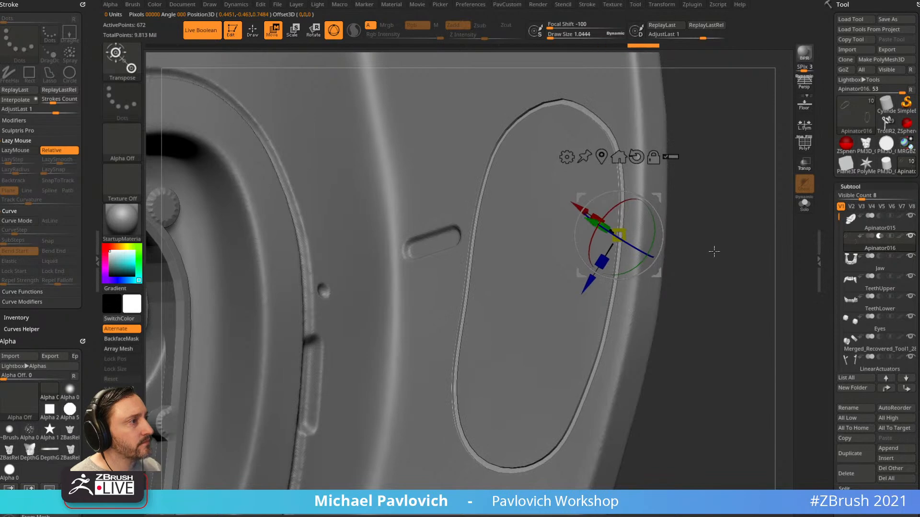
pyautogui.press('q')
pyautogui.press('2')
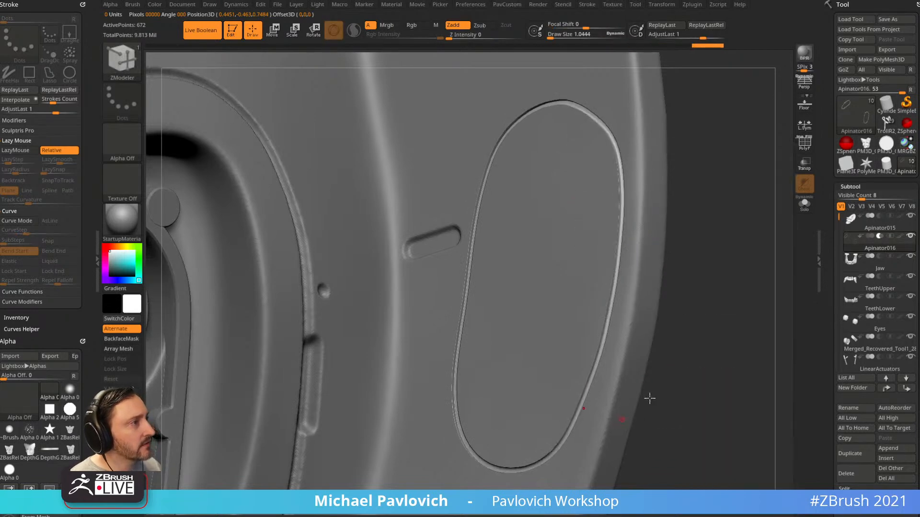
# Solo the rim with its wireframe and try ZModeler Inset with Polygroup Island on it
pyautogui.click(804, 143)
pyautogui.moveTo(738, 206); pyautogui.dragTo(705, 211)
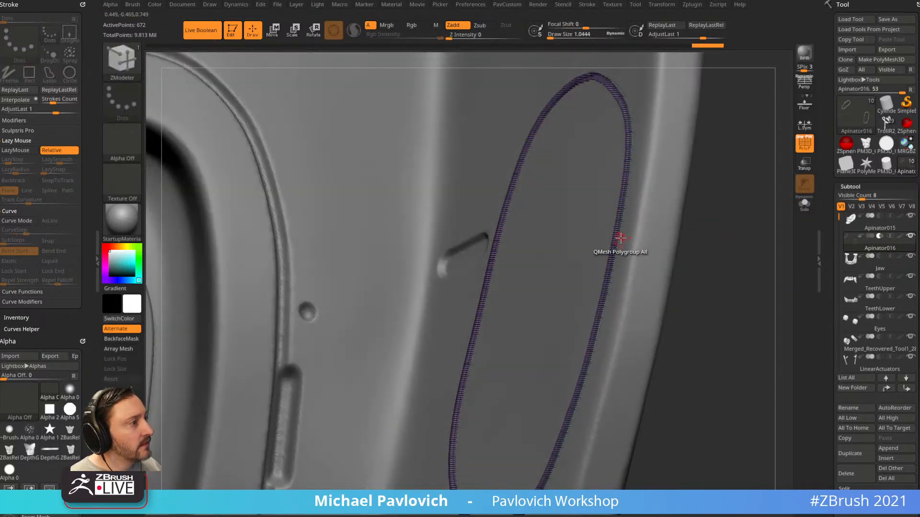
pyautogui.moveTo(743, 219); pyautogui.dragTo(721, 398)
pyautogui.click(804, 204)
pyautogui.press('space')
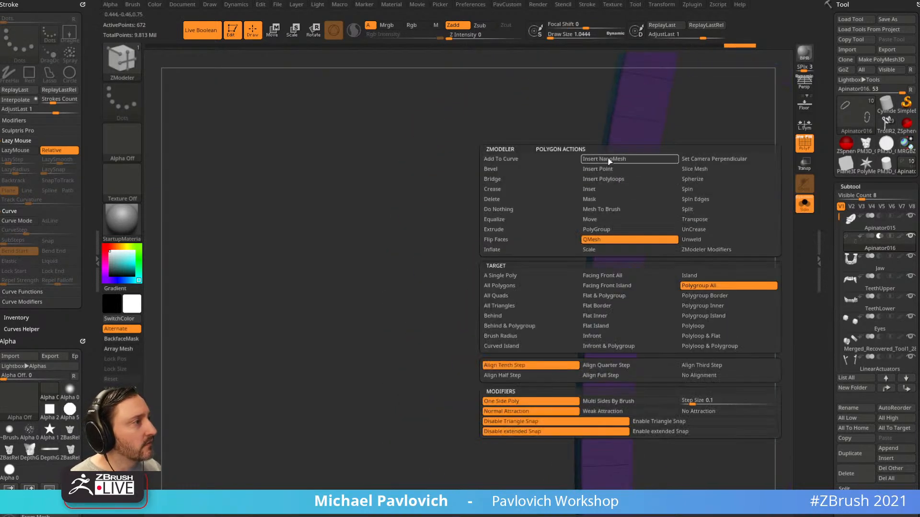
pyautogui.click(598, 189)
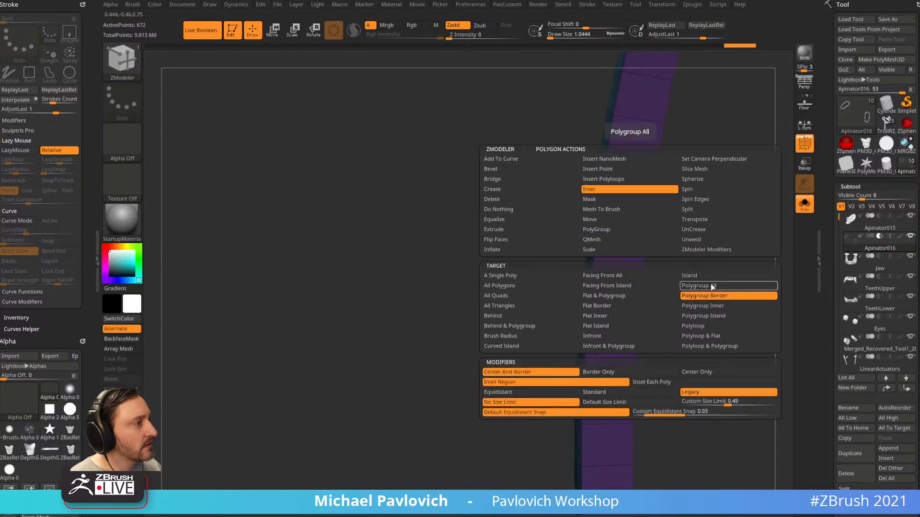
pyautogui.press('space')
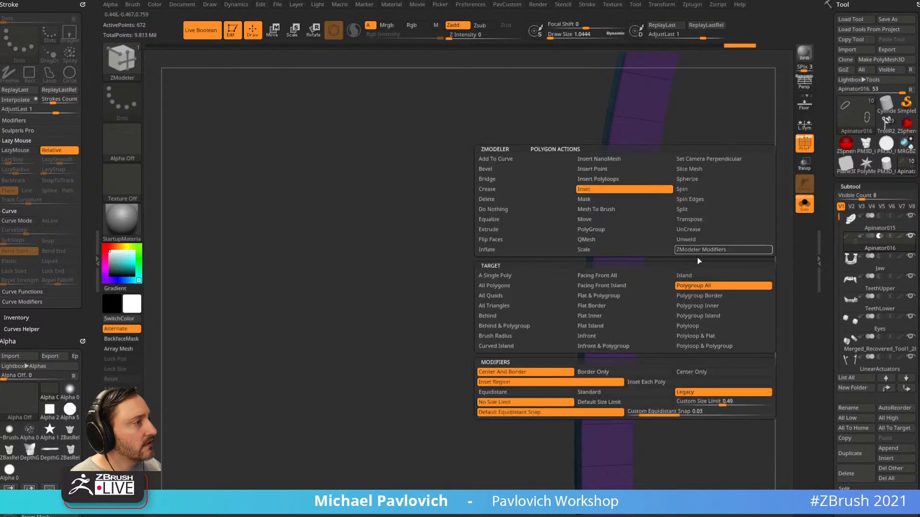
pyautogui.click(698, 316)
pyautogui.moveTo(637, 185); pyautogui.dragTo(665, 180, button='right')
pyautogui.hotkey('ctrl', 'z')
# Give the front strip of the oval rim its own polygroup with ZModeler PolyGroup
pyautogui.press('space')
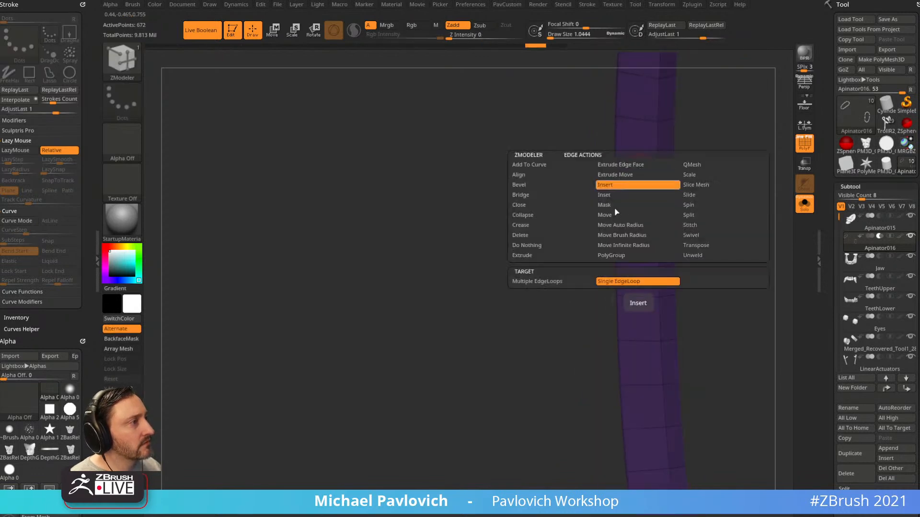
pyautogui.click(620, 256)
pyautogui.click(640, 164)
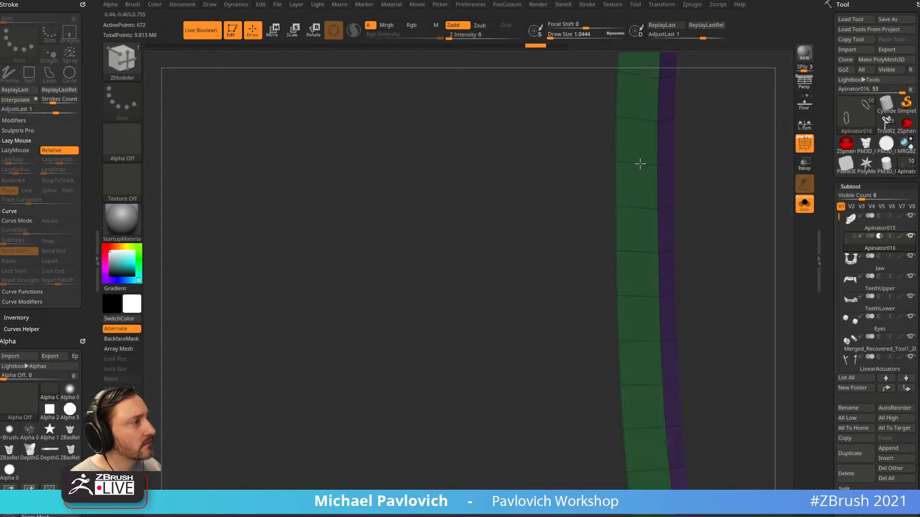
pyautogui.press('space')
pyautogui.click(637, 174)
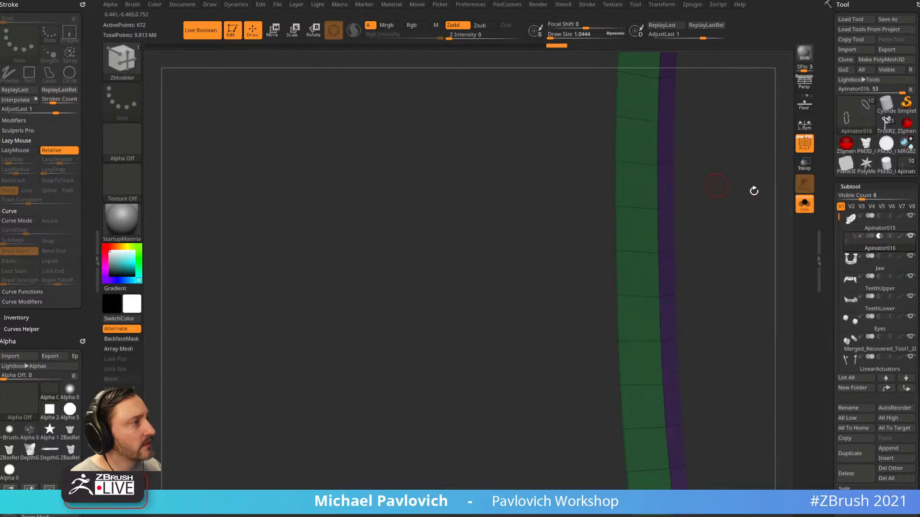
pyautogui.press('4')
# Inset the front strip of the oval rim with ZModeler Inset on Polygroup Island
pyautogui.press('space')
pyautogui.click(638, 190)
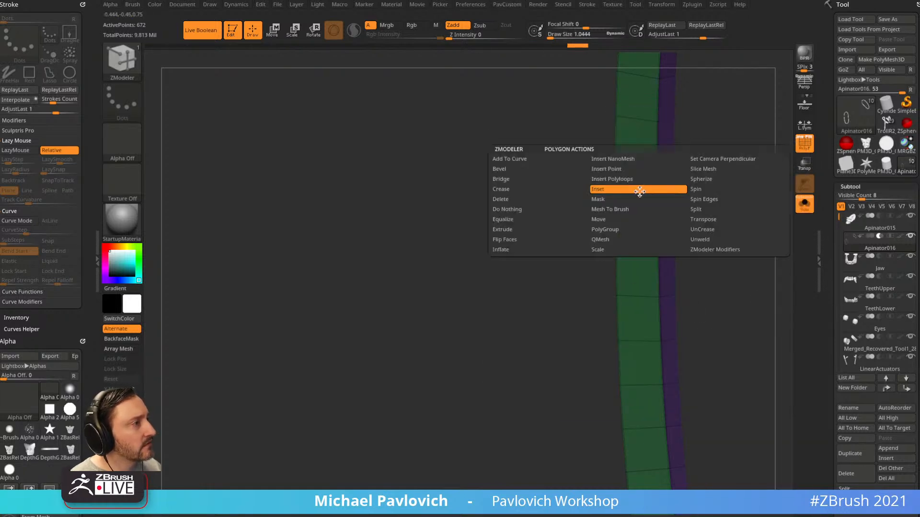
pyautogui.click(739, 315)
pyautogui.moveTo(741, 203); pyautogui.dragTo(718, 202)
pyautogui.click(635, 193)
pyautogui.moveTo(634, 192); pyautogui.dragTo(631, 193)
# Offset the middle strip of the inset rim with ZModeler QMesh on Polygroup All
pyautogui.press('space')
pyautogui.click(613, 240)
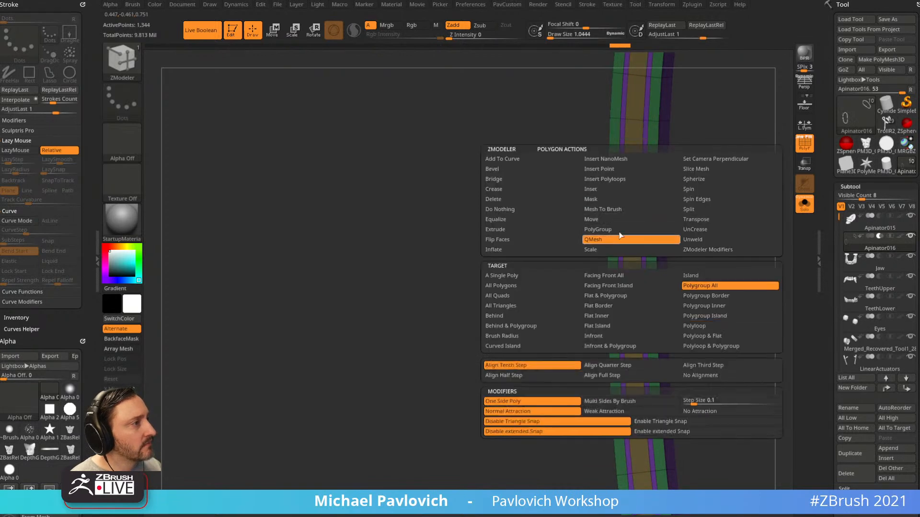
pyautogui.moveTo(733, 169); pyautogui.dragTo(698, 173)
pyautogui.moveTo(635, 190); pyautogui.dragTo(680, 225)
# Crease the rim's polygroup borders at crease level 2 and preview them with dynamic subdivision on the full head
pyautogui.press('c')
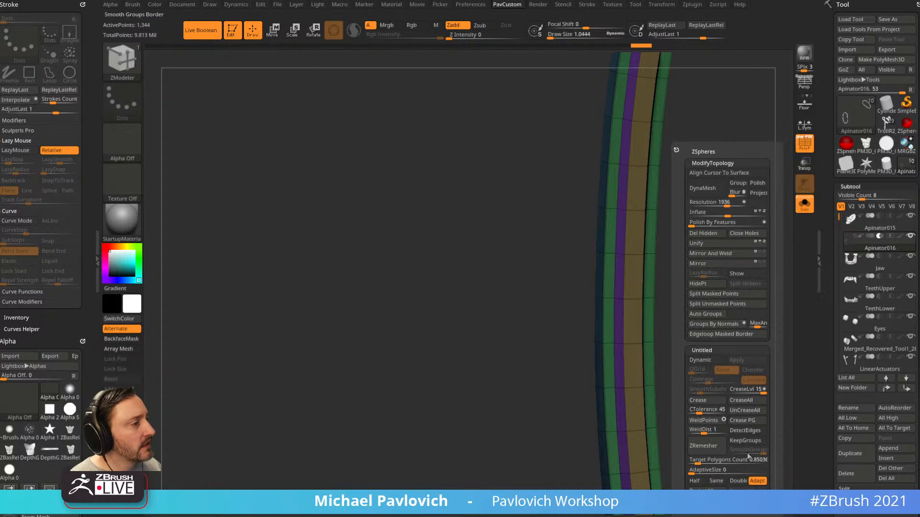
pyautogui.click(747, 421)
pyautogui.press('c')
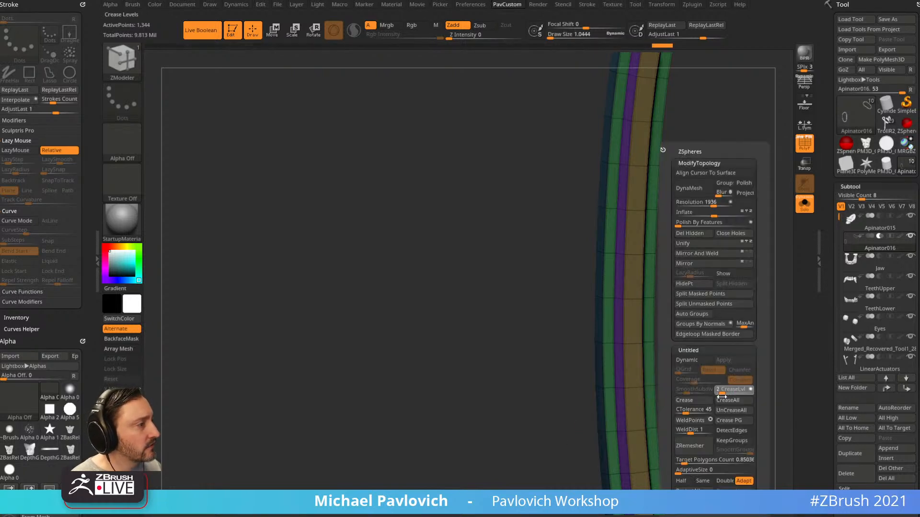
pyautogui.press('d')
pyautogui.keyDown('ctrl'); pyautogui.moveTo(539, 454); pyautogui.dragTo(688, 244, button='right'); pyautogui.keyUp('ctrl')
pyautogui.click(804, 202)
pyautogui.moveTo(743, 258)
pyautogui.mouseDown(button='right')
pyautogui.moveTo(735, 267)
pyautogui.moveTo(770, 261)
pyautogui.moveTo(744, 273)
pyautogui.moveTo(754, 272)
pyautogui.mouseUp(button='right')
# Reshape the oval rim with the Move brush by nudging both sides, the upper corner and the lower end inward
pyautogui.press('s')
pyautogui.moveTo(733, 272); pyautogui.dragTo(746, 272)
pyautogui.press('b')
pyautogui.press('m')
pyautogui.press('v')
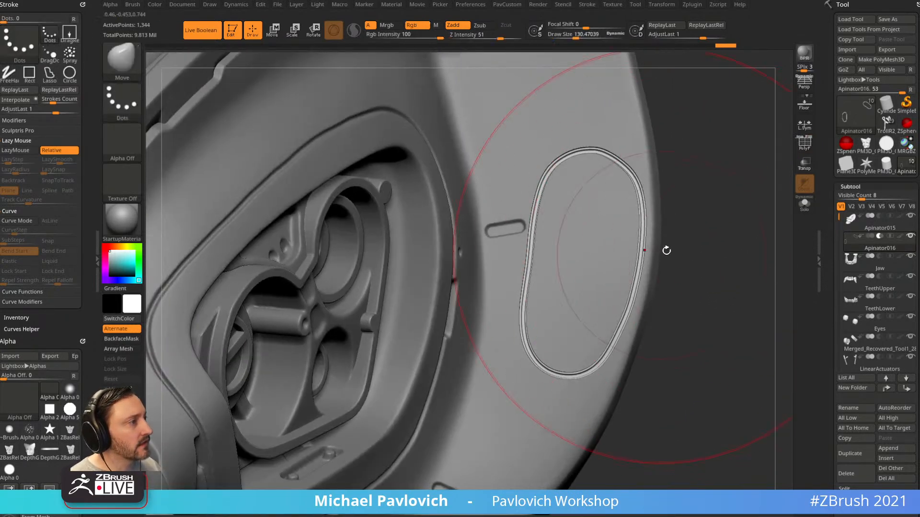
pyautogui.moveTo(661, 252); pyautogui.dragTo(706, 252, button='right')
pyautogui.press('s')
pyautogui.moveTo(698, 252); pyautogui.dragTo(691, 252)
pyautogui.moveTo(634, 276); pyautogui.dragTo(630, 275)
pyautogui.moveTo(527, 248); pyautogui.dragTo(536, 249)
pyautogui.moveTo(550, 199); pyautogui.dragTo(556, 191)
pyautogui.moveTo(616, 353); pyautogui.dragTo(613, 350)
pyautogui.moveTo(637, 275); pyautogui.dragTo(634, 274)
# Examine the oval rim cut on the whole head, and inspect the rim alone with its wireframe
pyautogui.press('b')
pyautogui.press('s')
pyautogui.press('t')
pyautogui.press('s')
pyautogui.moveTo(720, 286); pyautogui.dragTo(707, 287)
pyautogui.moveTo(721, 316); pyautogui.dragTo(690, 249, button='right')
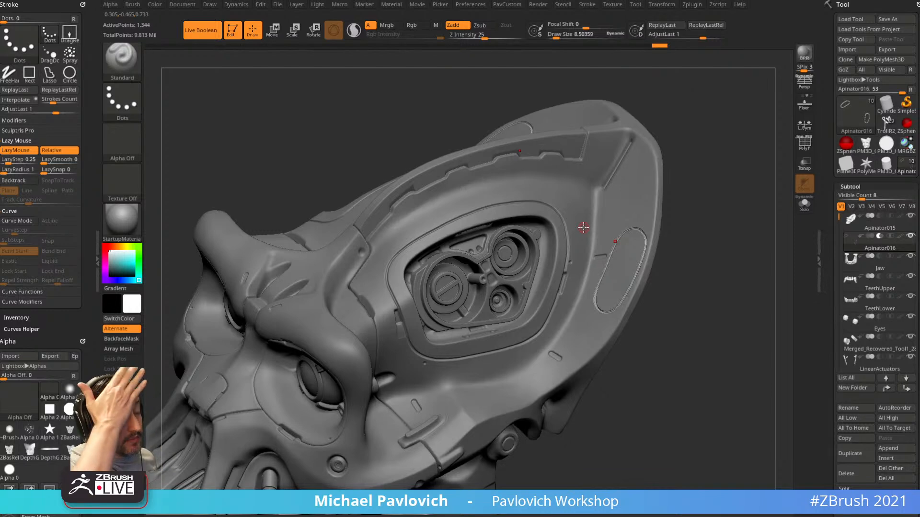
pyautogui.moveTo(721, 251); pyautogui.dragTo(770, 302, button='right')
pyautogui.click(804, 204)
pyautogui.keyDown('alt'); pyautogui.moveTo(777, 225); pyautogui.dragTo(736, 252, button='right'); pyautogui.keyUp('alt')
pyautogui.click(805, 142)
pyautogui.keyDown('ctrl'); pyautogui.moveTo(743, 196); pyautogui.dragTo(760, 246, button='right'); pyautogui.keyUp('ctrl')
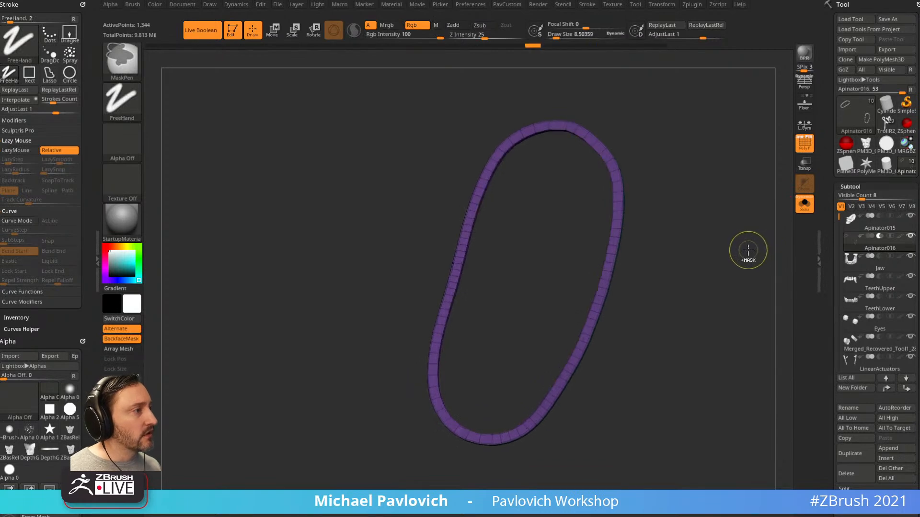
# Undo the reshaping, creasing, offset and inset edits to return to the thin oval rim
pyautogui.hotkey('ctrl', 'z')
pyautogui.hotkey('ctrl', 'z')
pyautogui.hotkey('ctrl', 'z')
pyautogui.hotkey('ctrl', 'z')
pyautogui.hotkey('ctrl', 'z')
pyautogui.hotkey('ctrl', 'z')
pyautogui.hotkey('ctrl', 'z')
pyautogui.hotkey('ctrl', 'z')
pyautogui.hotkey('ctrl', 'z')
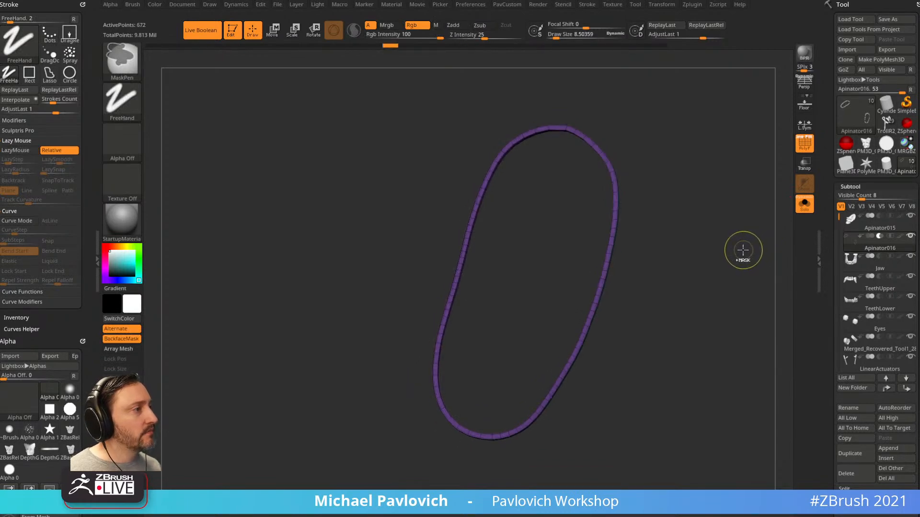
pyautogui.moveTo(732, 252); pyautogui.dragTo(715, 236, button='right')
pyautogui.moveTo(714, 236)
pyautogui.keyDown('ctrl'); pyautogui.mouseDown(button='right')
pyautogui.moveTo(735, 271)
pyautogui.moveTo(740, 311)
pyautogui.mouseUp(button='right'); pyautogui.keyUp('ctrl')
# Extrude the oval panel again with ZModeler QMesh, isolate the needed polygroups and delete the hidden faces
pyautogui.press('b')
pyautogui.press('z')
pyautogui.press('m')
pyautogui.moveTo(652, 164); pyautogui.dragTo(682, 175)
pyautogui.press('alt')
pyautogui.moveTo(696, 178)
pyautogui.keyDown('ctrl'); pyautogui.mouseDown(button='right')
pyautogui.moveTo(717, 179)
pyautogui.moveTo(680, 166)
pyautogui.moveTo(741, 175)
pyautogui.mouseUp(button='right'); pyautogui.keyUp('ctrl')
pyautogui.keyDown('ctrl'); pyautogui.keyDown('shift'); pyautogui.click(653, 141); pyautogui.keyUp('shift'); pyautogui.keyUp('ctrl')
pyautogui.press('2')
pyautogui.click(724, 234)
# Flip the normals of the remaining oval shell to expose its inner side
pyautogui.moveTo(679, 274); pyautogui.dragTo(733, 250, button='right')
pyautogui.press('2')
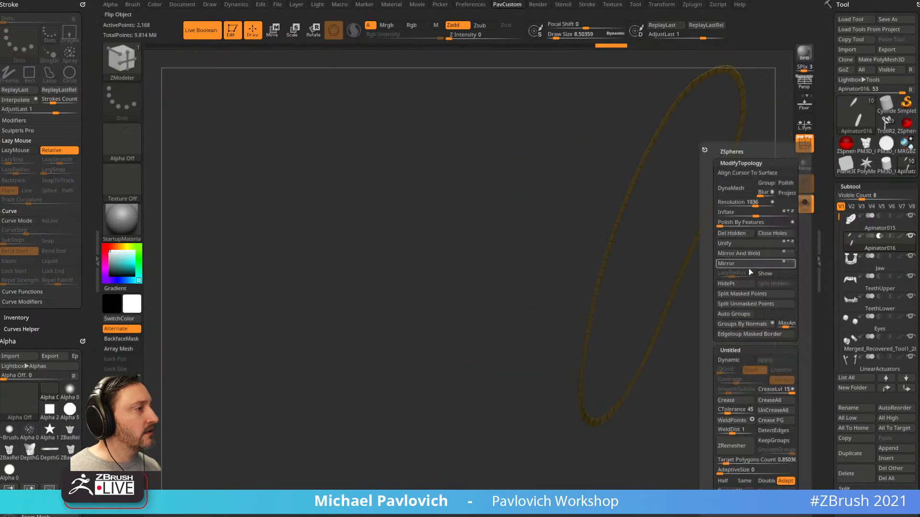
pyautogui.click(743, 334)
pyautogui.moveTo(702, 322); pyautogui.dragTo(722, 317, button='right')
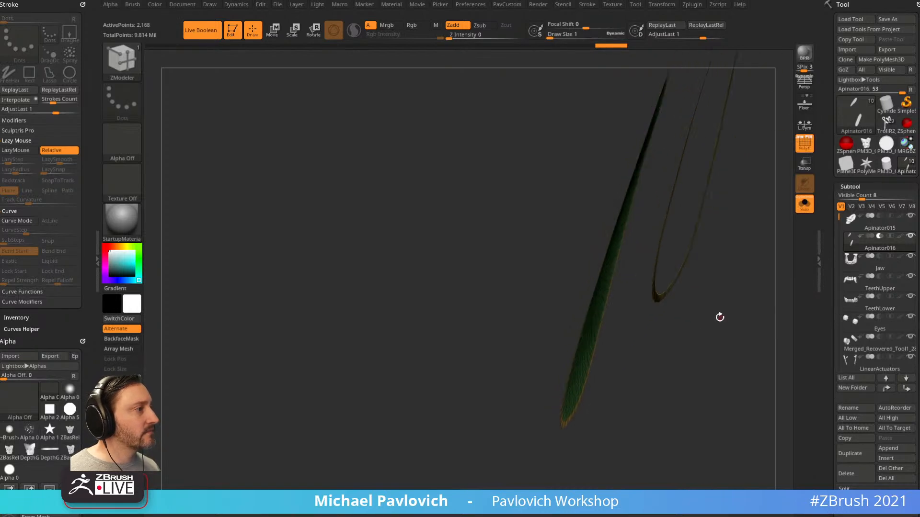
pyautogui.moveTo(671, 351); pyautogui.dragTo(663, 348, button='right')
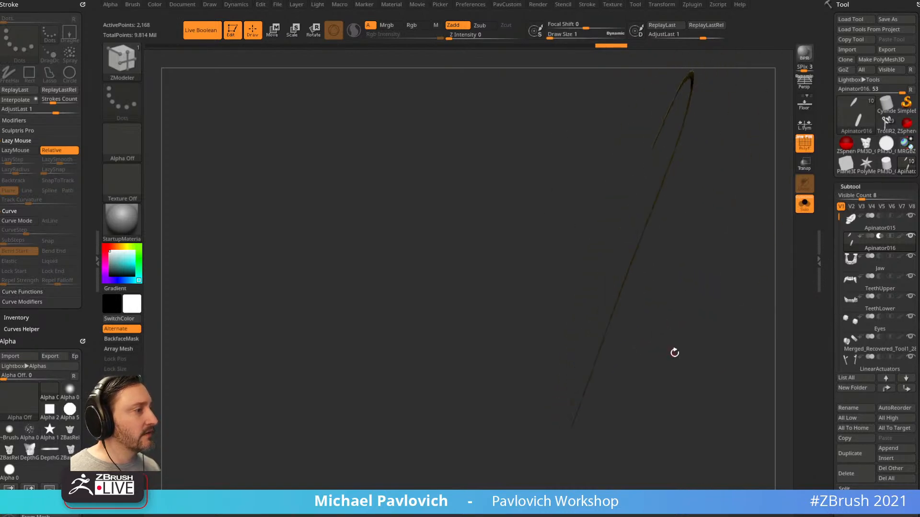
pyautogui.press('2')
pyautogui.click(659, 501)
pyautogui.moveTo(530, 347); pyautogui.dragTo(528, 344, button='right')
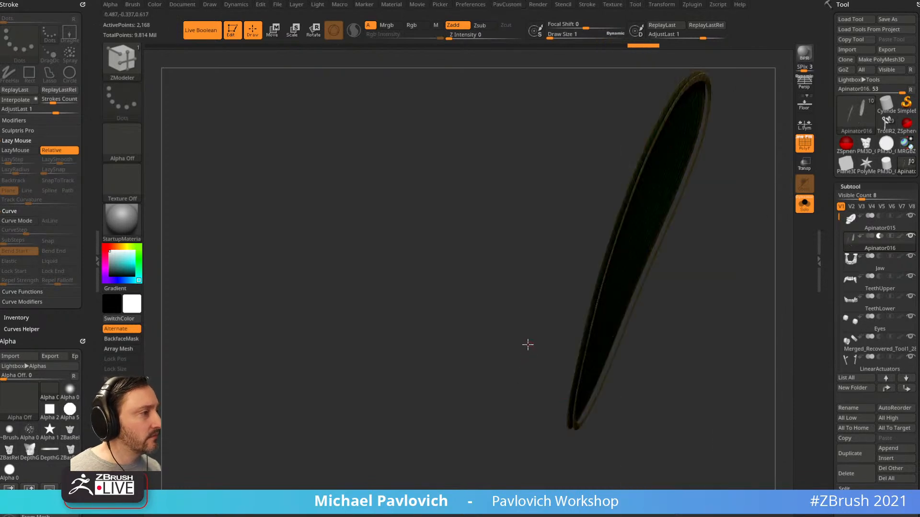
# Hide and delete the extra wall strip, keeping the panel with its border strip, and flip the normals back
pyautogui.keyDown('ctrl'); pyautogui.keyDown('shift'); pyautogui.moveTo(600, 274); pyautogui.dragTo(605, 275); pyautogui.keyUp('shift'); pyautogui.keyUp('ctrl')
pyautogui.hotkey('ctrl', 'shift', 'a')
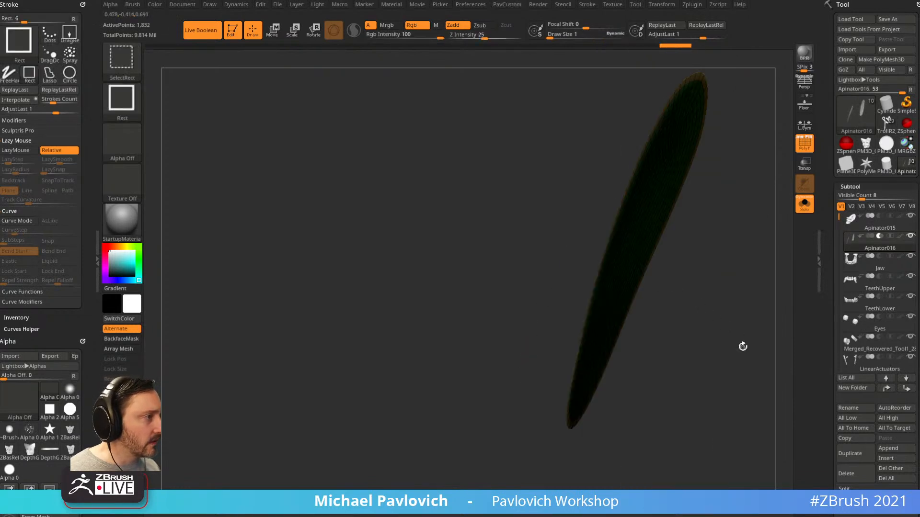
pyautogui.press('2')
pyautogui.click(718, 236)
pyautogui.moveTo(725, 333); pyautogui.dragTo(743, 334, button='right')
pyautogui.press('2')
pyautogui.moveTo(682, 472); pyautogui.dragTo(669, 451, button='right')
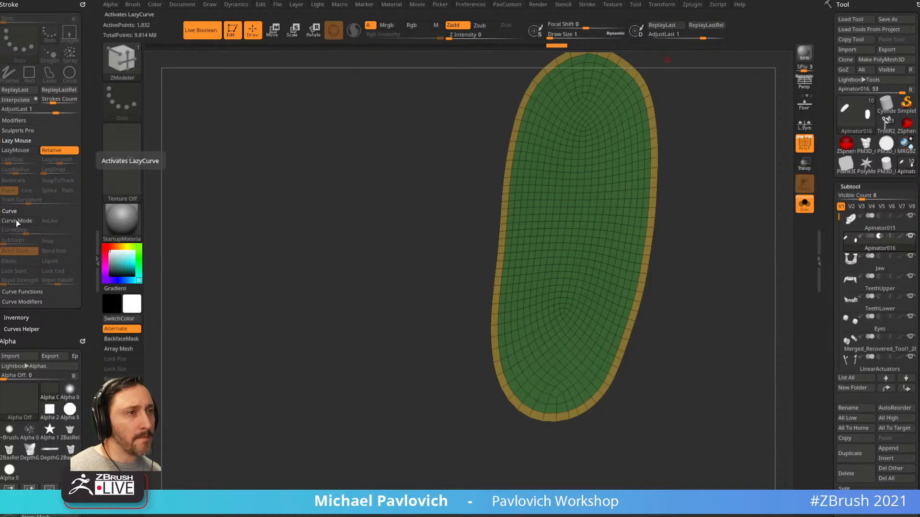
# Frame the oval panel's mesh with a curve along polygroup borders only, excluding open borders and creased edges
pyautogui.click(28, 292)
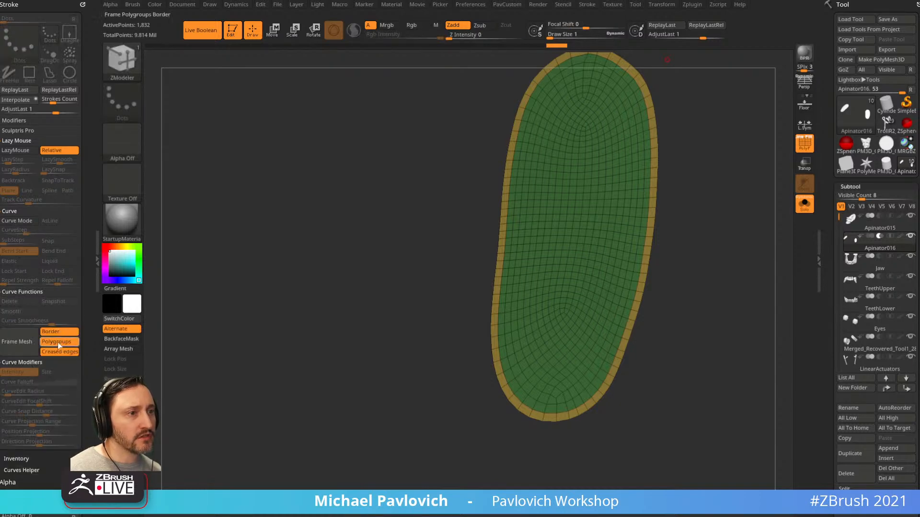
pyautogui.click(21, 343)
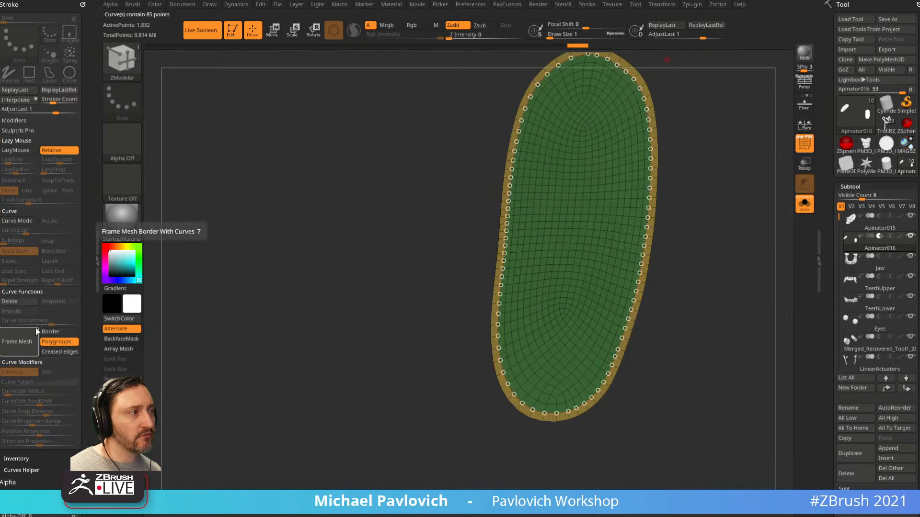
pyautogui.moveTo(708, 263); pyautogui.dragTo(688, 275, button='right')
# Switch to the IMM Army Curve brush and choose its Bike Chain insert mesh
pyautogui.press('b')
pyautogui.press('c')
pyautogui.press('b')
pyautogui.press('i')
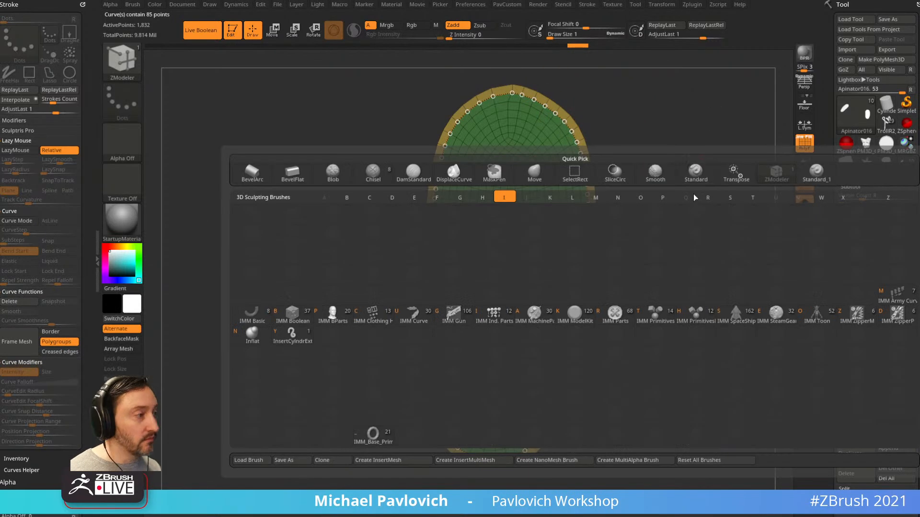
pyautogui.press('m')
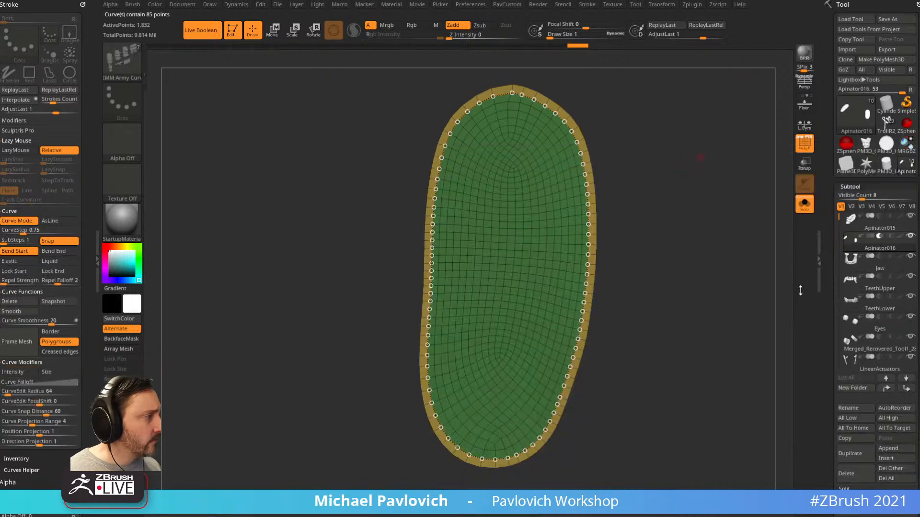
pyautogui.press('m')
pyautogui.click(732, 265)
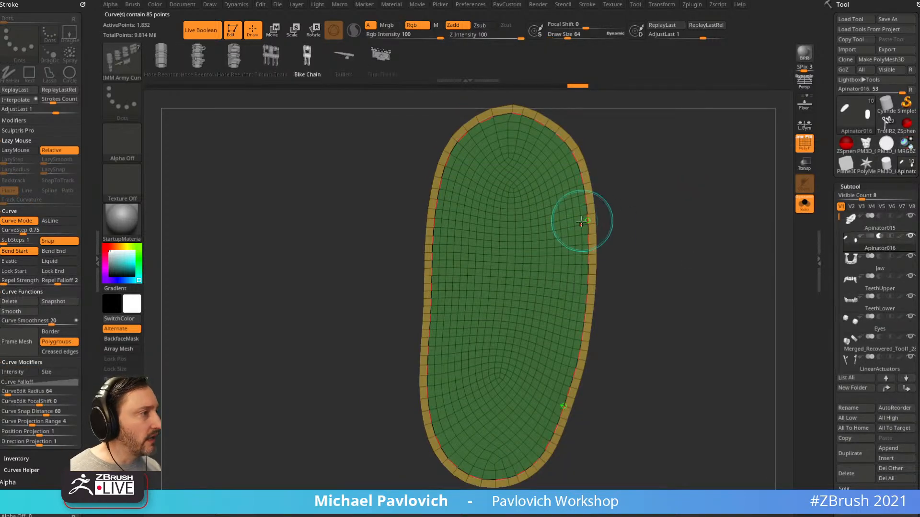
# Try generating the Bike Chain insert mesh along the oval border curve at different draw sizes
pyautogui.click(588, 220)
pyautogui.press('s')
pyautogui.moveTo(635, 236); pyautogui.dragTo(642, 236)
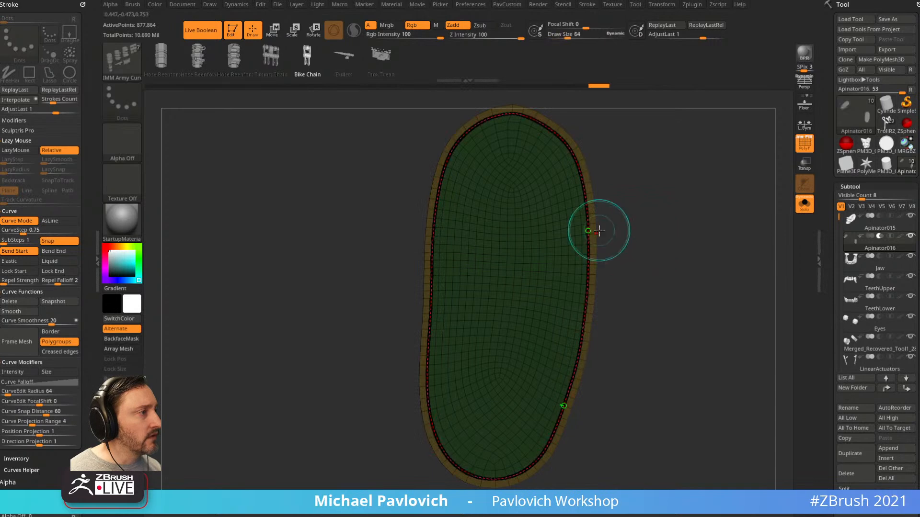
pyautogui.click(589, 233)
pyautogui.press('s')
pyautogui.click(608, 245)
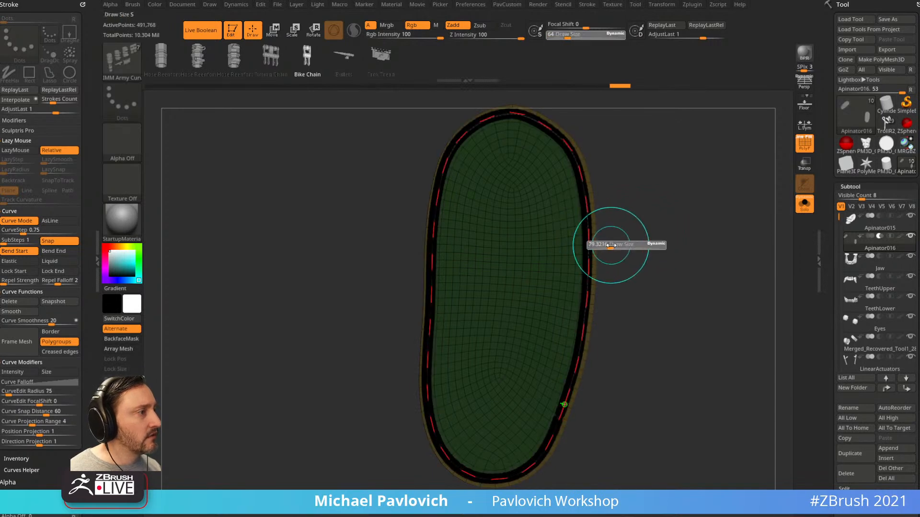
pyautogui.click(589, 255)
pyautogui.hotkey('ctrl', 'z')
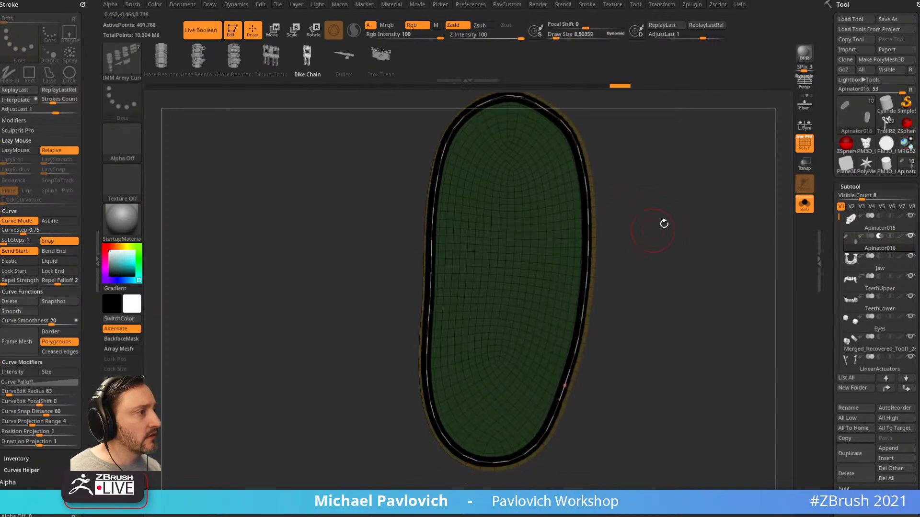
# Examine the chain along the panel border against the head, toggling isolation, polyframe and transparency
pyautogui.click(805, 203)
pyautogui.click(805, 143)
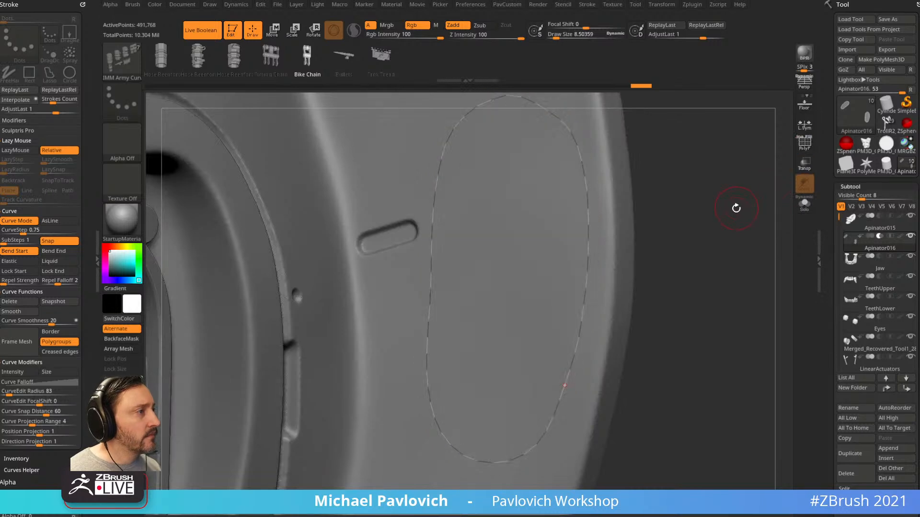
pyautogui.click(804, 164)
pyautogui.click(803, 209)
pyautogui.press('space')
pyautogui.click(500, 244)
pyautogui.press('space')
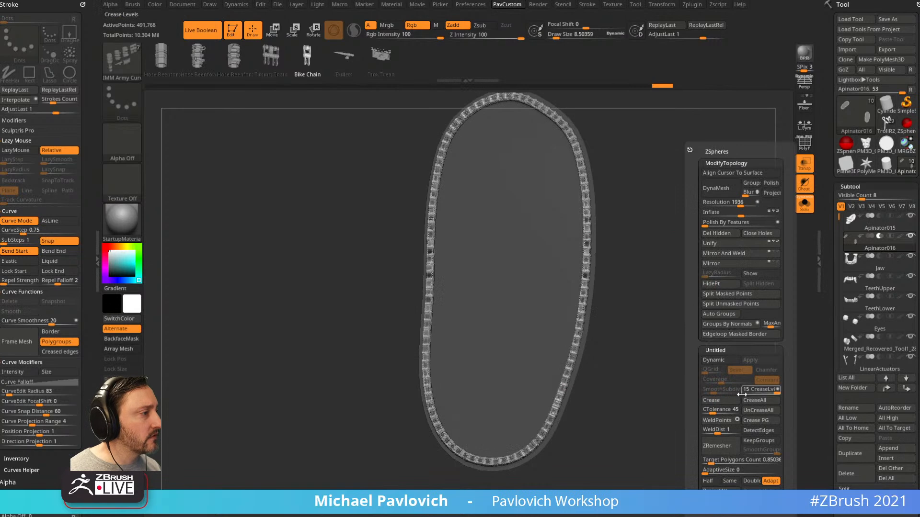
pyautogui.click(745, 420)
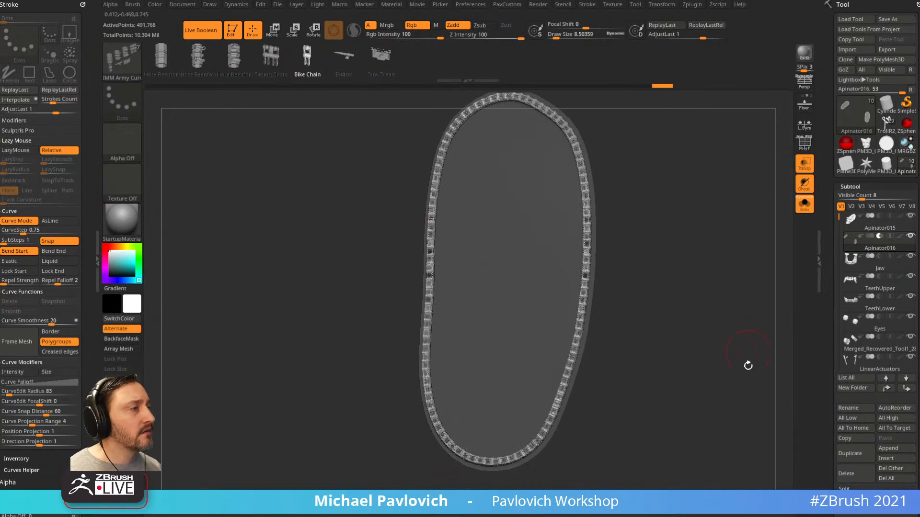
pyautogui.press('space')
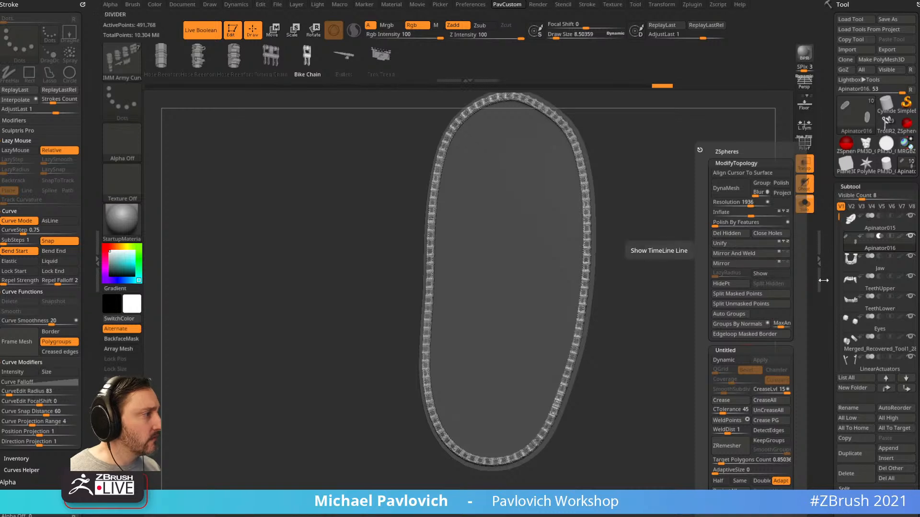
pyautogui.scroll(-2, 818, 224)
pyautogui.click(805, 206)
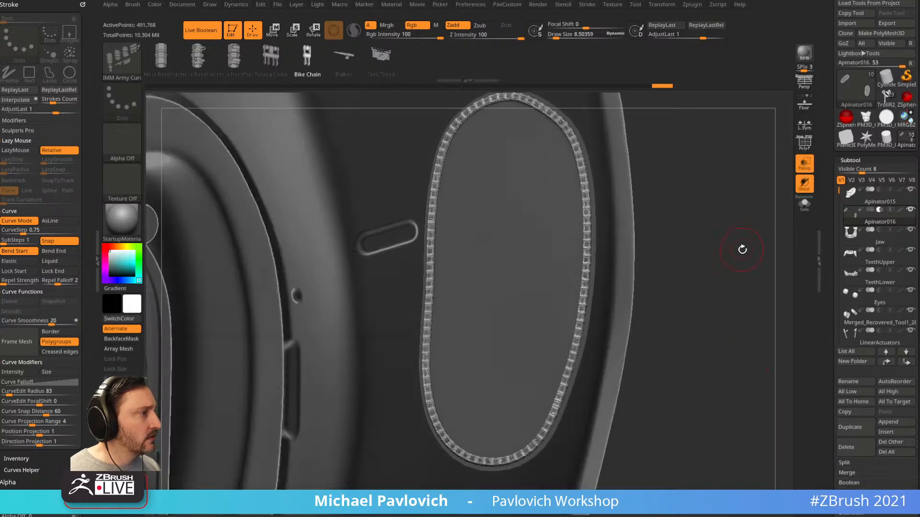
pyautogui.click(804, 206)
pyautogui.moveTo(763, 244); pyautogui.dragTo(694, 240)
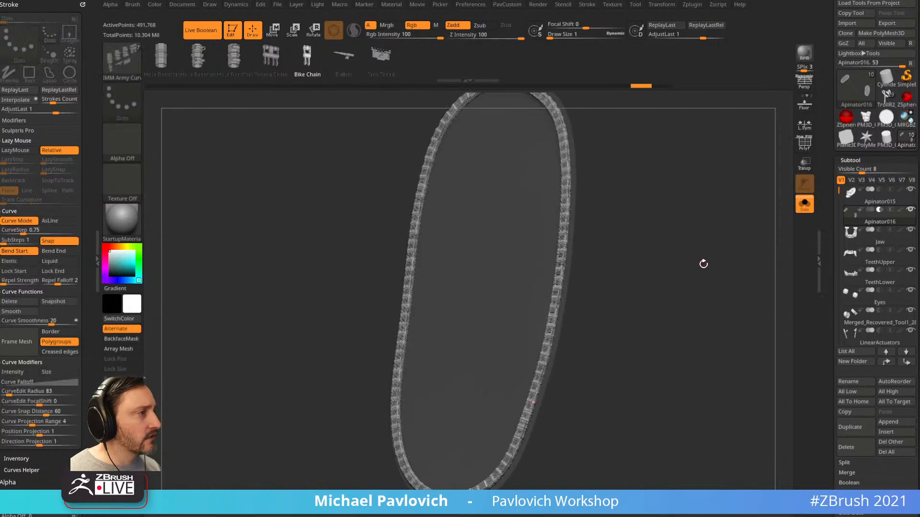
# Undo the fine chain and regenerate it along the oval border with larger links at a draw size of about 17
pyautogui.moveTo(605, 269)
pyautogui.mouseDown()
pyautogui.moveTo(675, 250)
pyautogui.moveTo(667, 228)
pyautogui.moveTo(610, 232)
pyautogui.mouseUp()
pyautogui.press('s')
pyautogui.hotkey('ctrl', 'z')
pyautogui.press('s')
pyautogui.click(573, 241)
pyautogui.press('1')
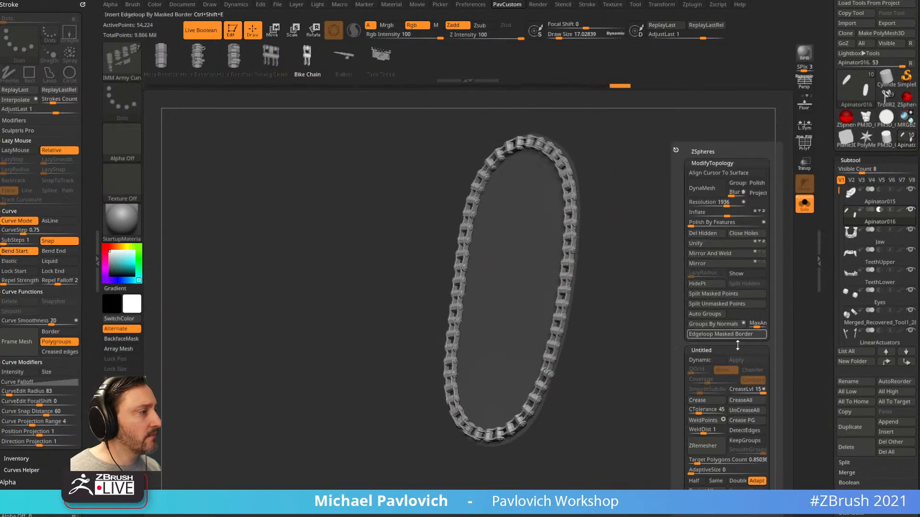
# Display the polygroups and hide the chain, leaving only the oval panel with its border strip
pyautogui.moveTo(828, 270); pyautogui.dragTo(825, 216)
pyautogui.keyDown('alt'); pyautogui.moveTo(748, 348); pyautogui.dragTo(702, 369); pyautogui.keyUp('alt')
pyautogui.moveTo(668, 274); pyautogui.dragTo(776, 193)
pyautogui.hotkey('shift', 'f')
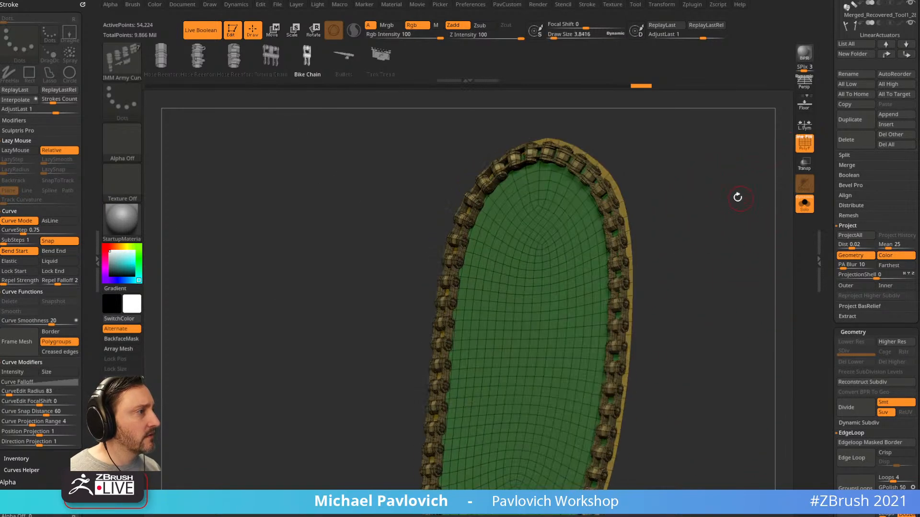
pyautogui.hotkey('ctrl', 'shift')
pyautogui.keyDown('ctrl'); pyautogui.keyDown('shift'); pyautogui.moveTo(607, 174); pyautogui.dragTo(607, 178); pyautogui.keyUp('shift'); pyautogui.keyUp('ctrl')
pyautogui.hotkey('ctrl', 'shift', 'a')
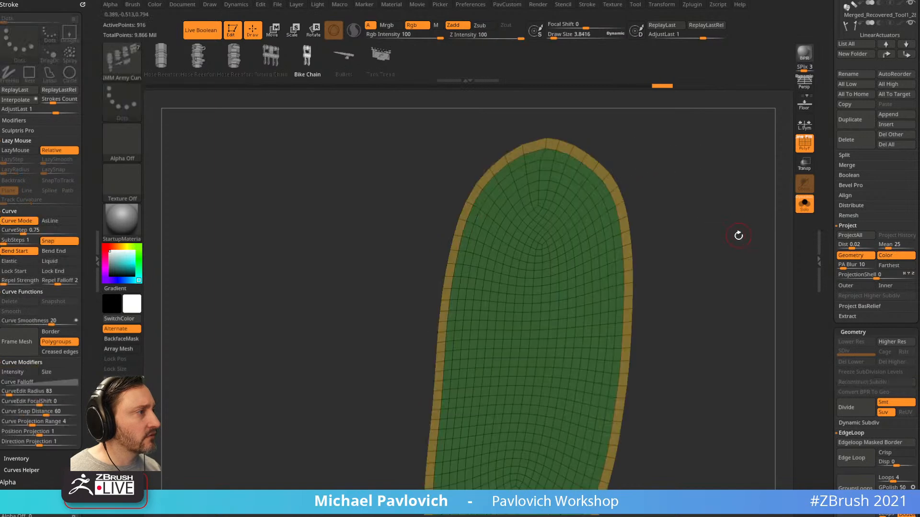
# Split the hidden chain off from the oval panel into its own subtool
pyautogui.press('space')
pyautogui.click(757, 290)
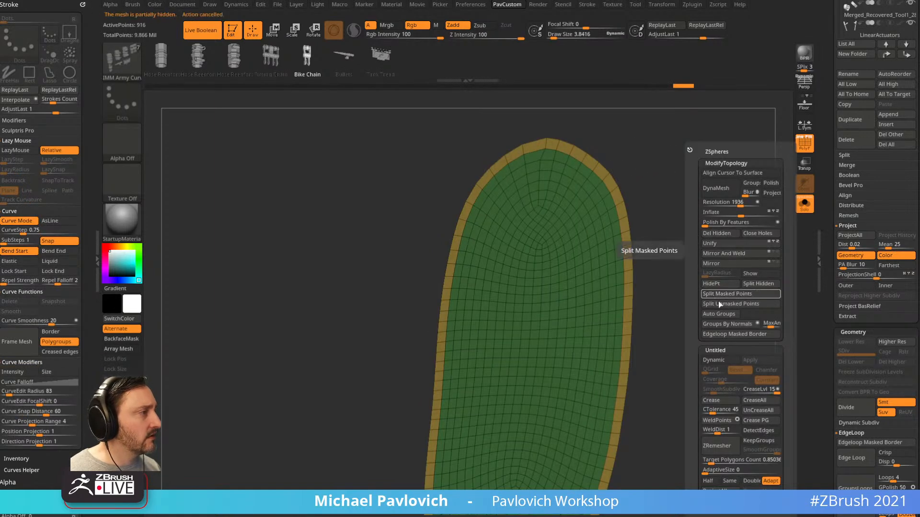
pyautogui.click(757, 283)
# Show the whole head again, make the split-off chain subtool active and turn the polyframe off
pyautogui.keyDown('alt'); pyautogui.moveTo(670, 304); pyautogui.dragTo(685, 288); pyautogui.keyUp('alt')
pyautogui.click(805, 209)
pyautogui.scroll(5, 831, 308)
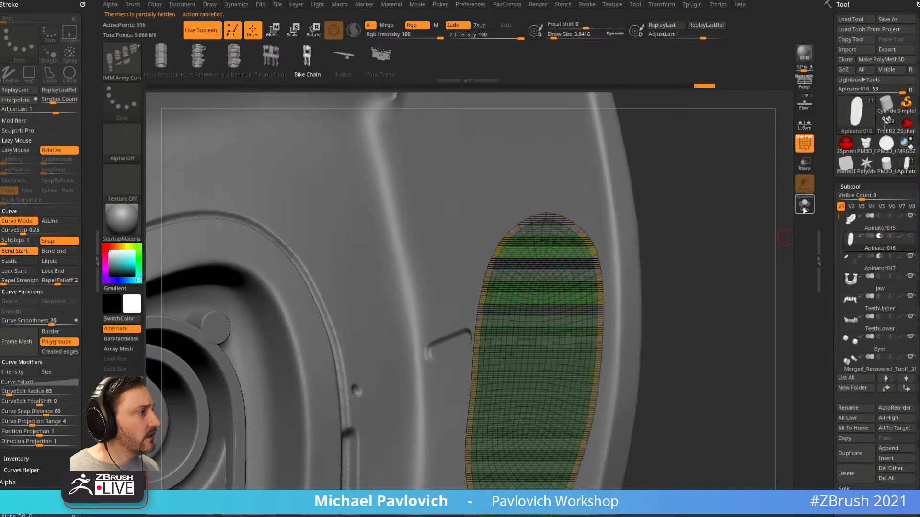
pyautogui.click(874, 271)
pyautogui.keyDown('alt'); pyautogui.moveTo(728, 322); pyautogui.dragTo(722, 271); pyautogui.keyUp('alt')
pyautogui.click(805, 146)
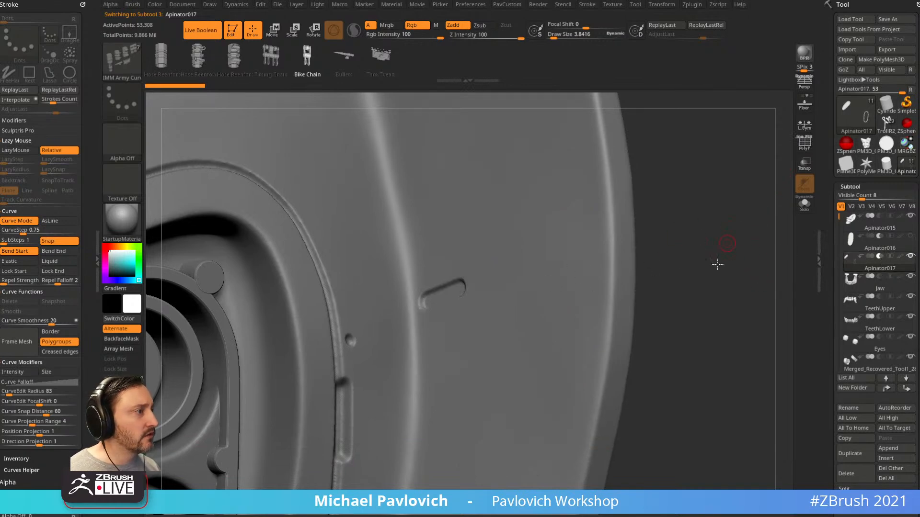
# Acknowledge the crash notices and relaunch the program
pyautogui.click(492, 243)
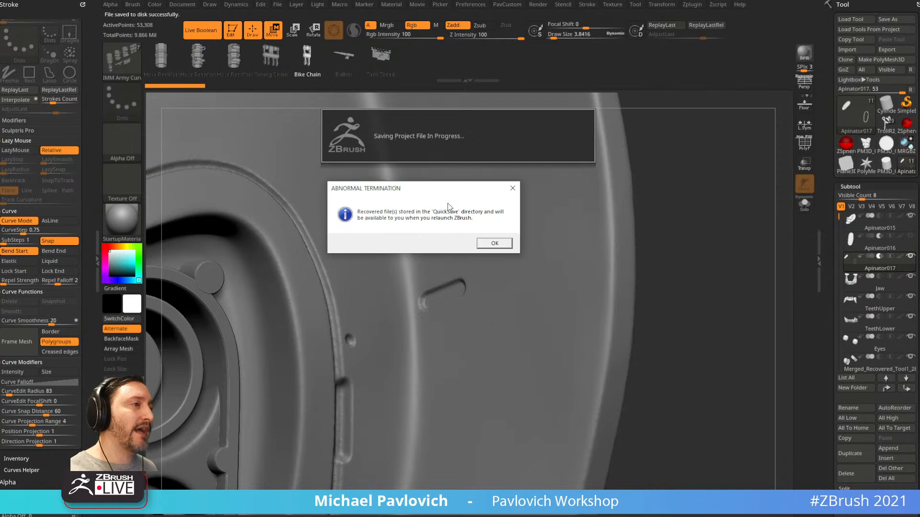
pyautogui.click(494, 243)
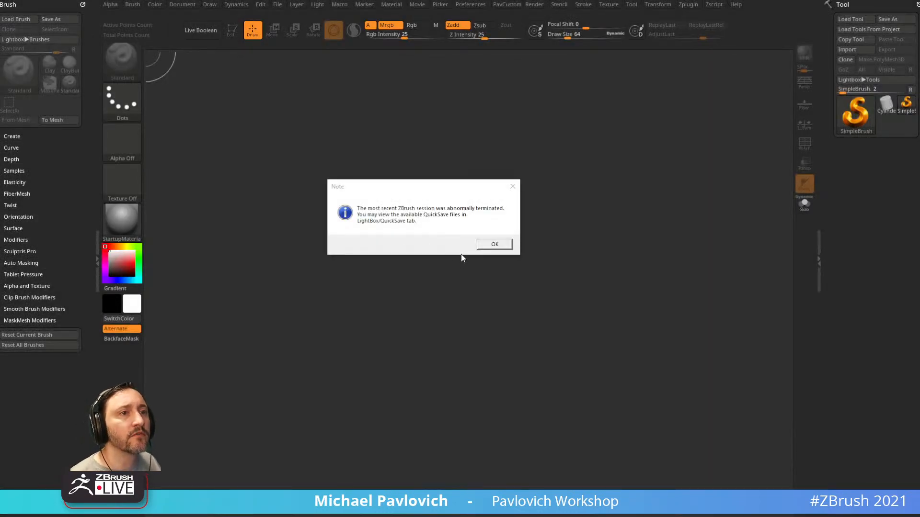
pyautogui.click(494, 241)
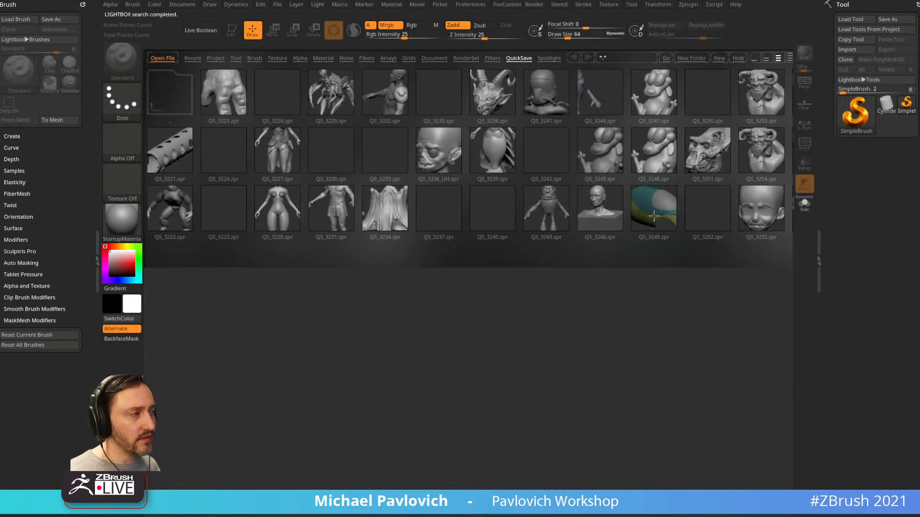
# Find the recovered files among the QuickSave projects and load the recovered tool onto the canvas
pyautogui.click(643, 201)
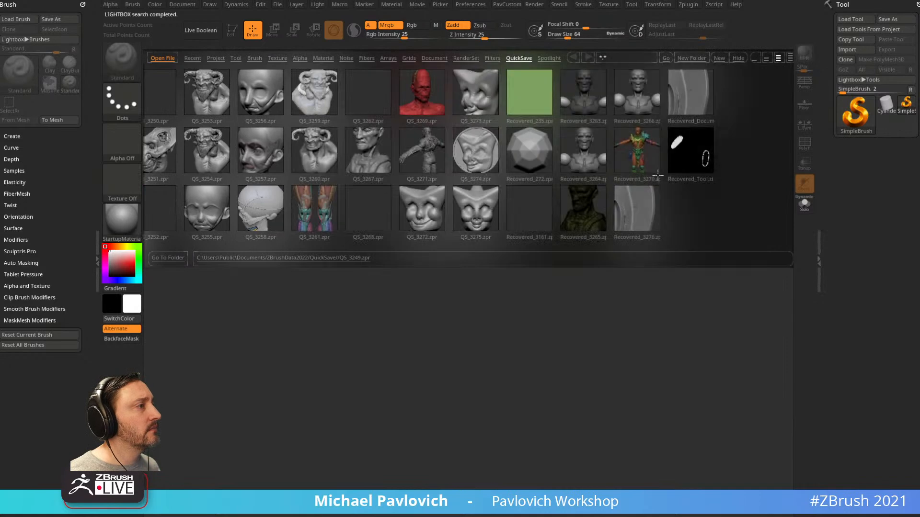
pyautogui.moveTo(657, 175); pyautogui.dragTo(642, 175)
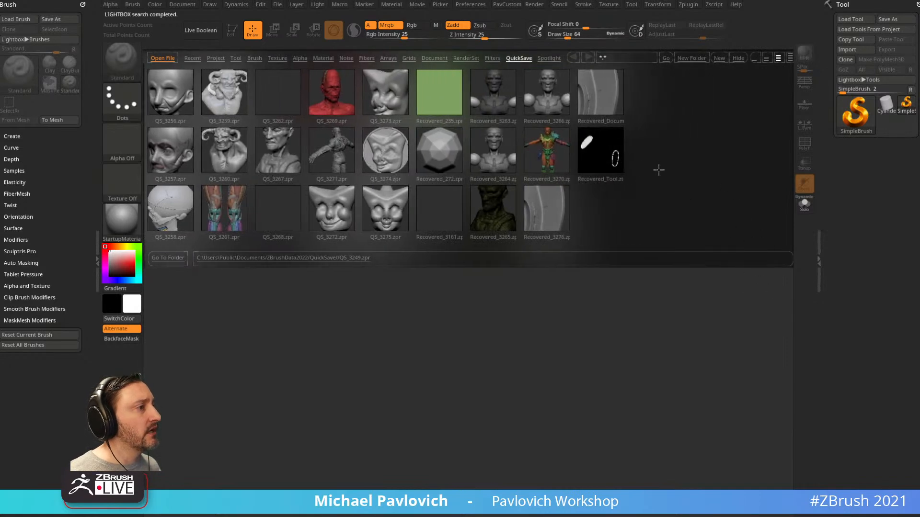
pyautogui.press(',')
pyautogui.press('s')
pyautogui.moveTo(559, 310); pyautogui.dragTo(554, 309)
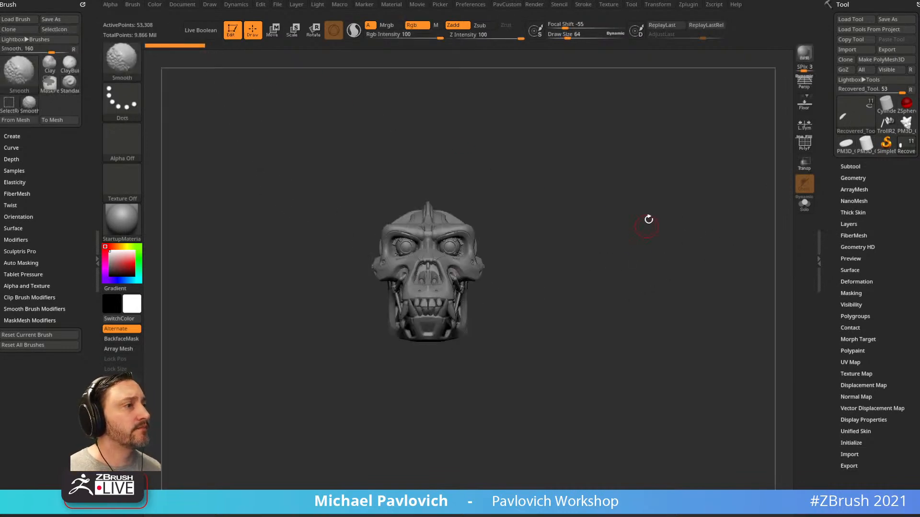
# Leave Edit mode, delete all subtools of the recovered tool and clear the canvas
pyautogui.keyDown('alt'); pyautogui.moveTo(662, 259); pyautogui.dragTo(666, 291); pyautogui.keyUp('alt')
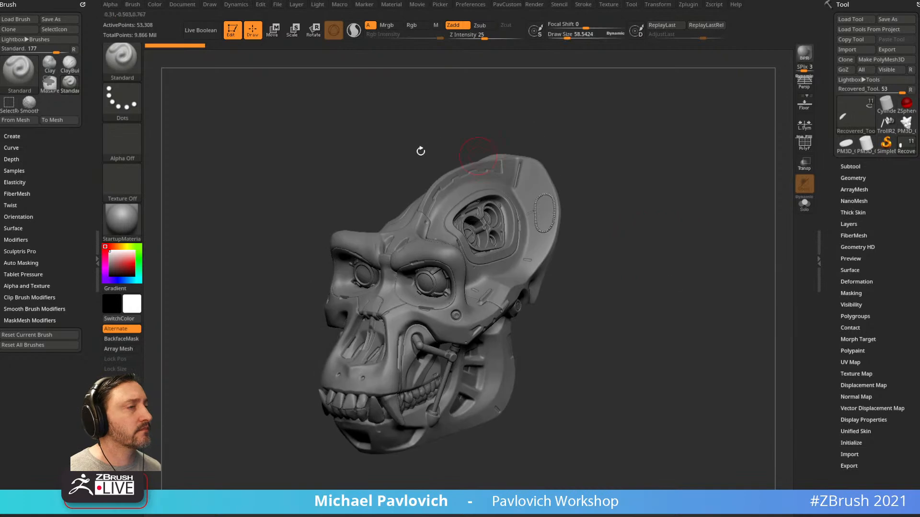
pyautogui.click(235, 35)
pyautogui.click(307, 55)
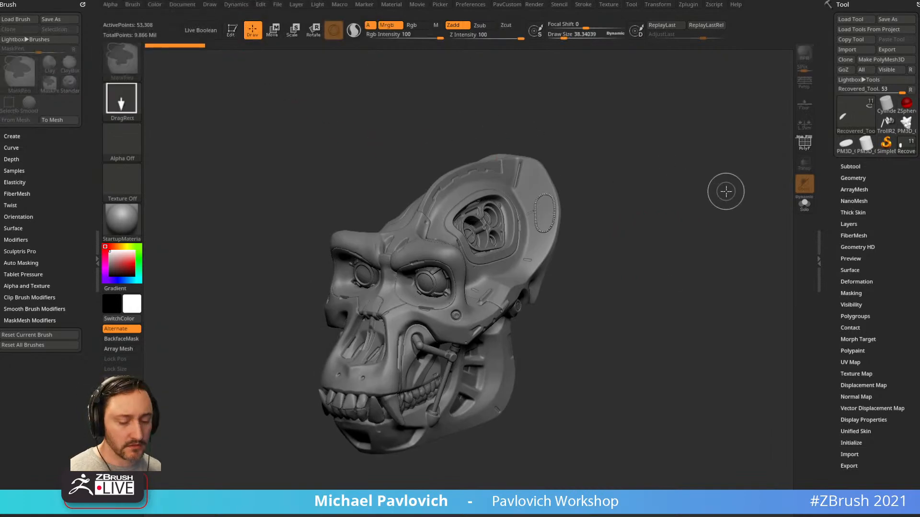
pyautogui.click(851, 167)
pyautogui.click(885, 413)
pyautogui.click(881, 433)
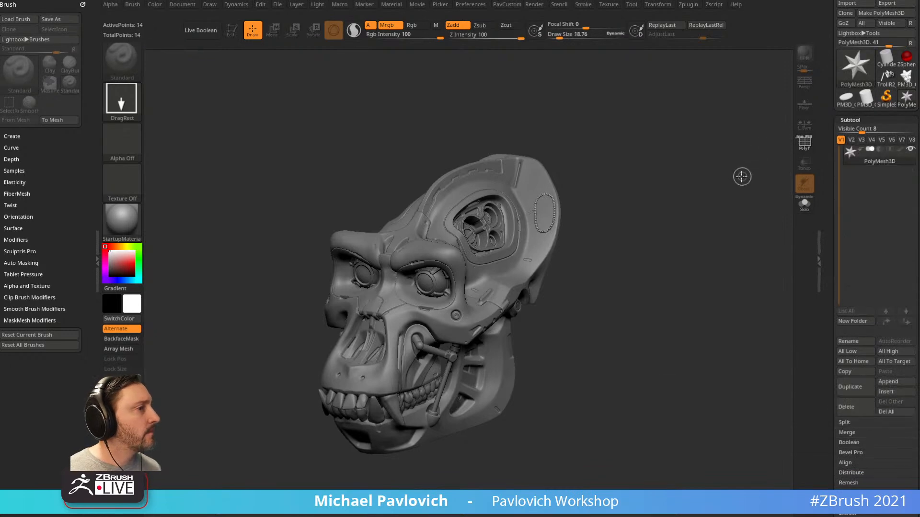
pyautogui.hotkey('ctrl', 'n')
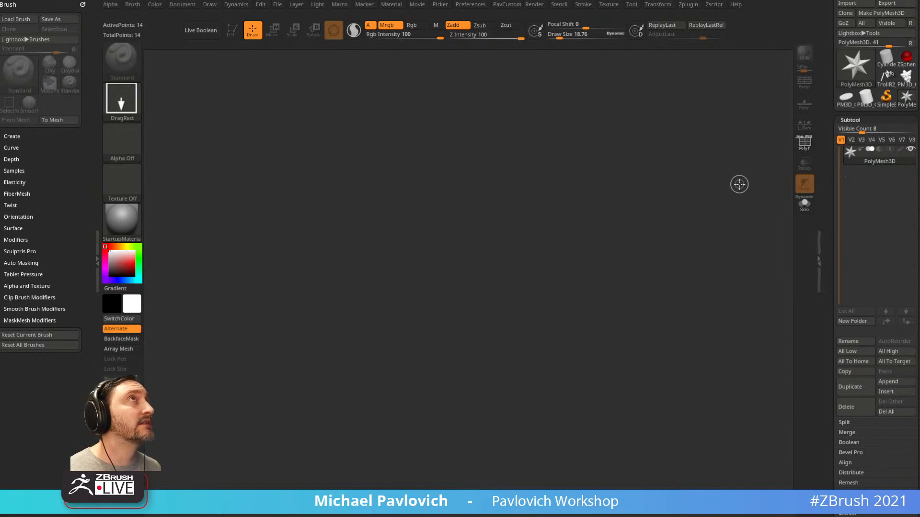
# Draw a Plane3D primitive on the empty canvas and enter Edit mode
pyautogui.click(848, 81)
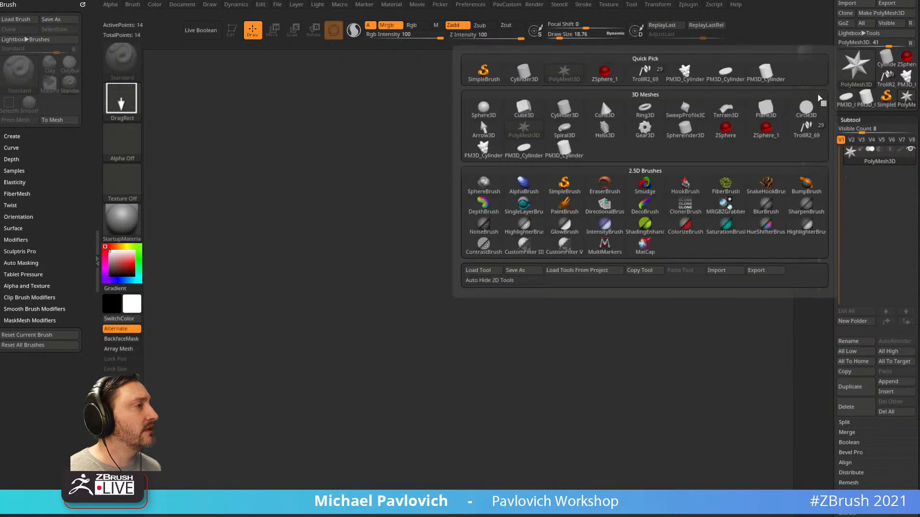
pyautogui.click(856, 67)
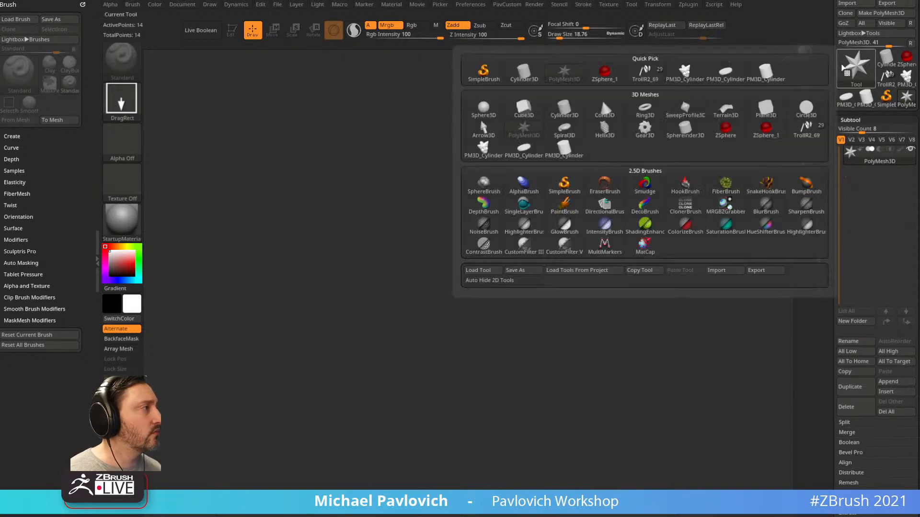
pyautogui.click(723, 125)
pyautogui.moveTo(450, 280); pyautogui.dragTo(479, 341)
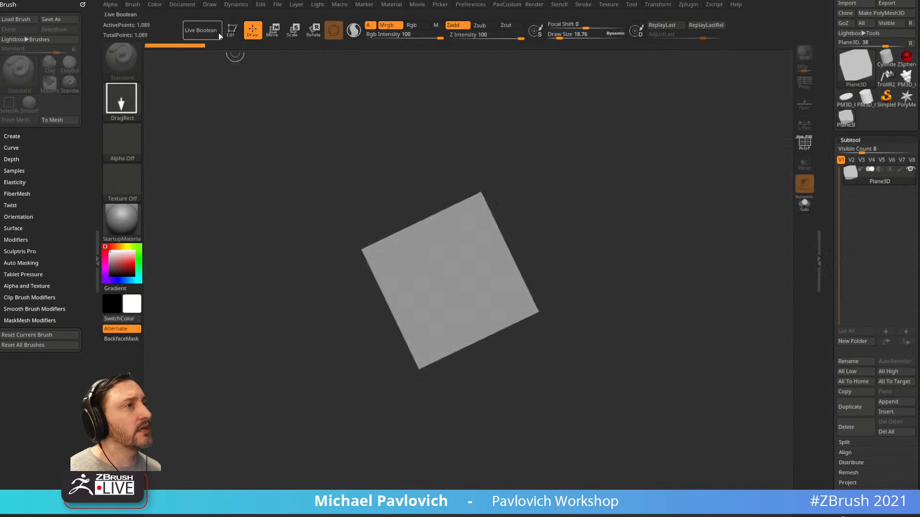
pyautogui.click(231, 30)
# Convert the plane to a PolyMesh3D, display its polyframe and face it squarely to the front
pyautogui.moveTo(830, 47); pyautogui.dragTo(831, 96)
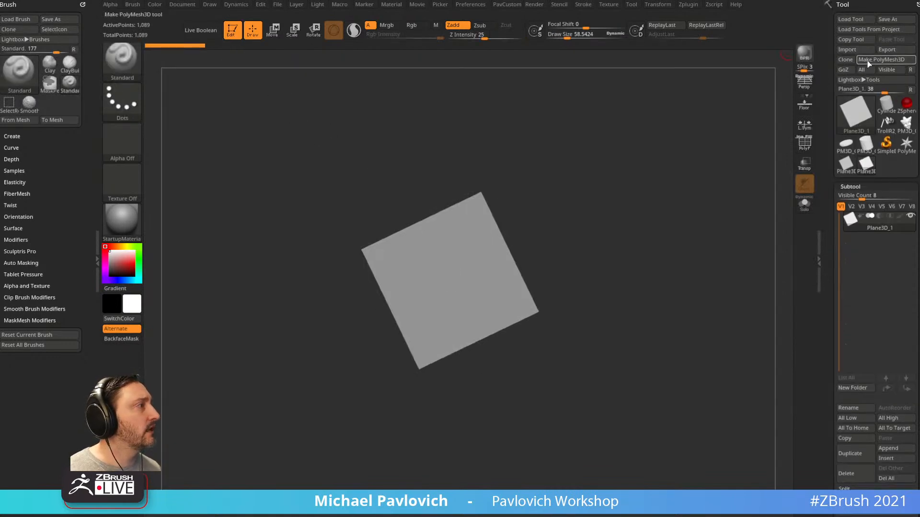
pyautogui.click(865, 63)
pyautogui.click(803, 142)
pyautogui.moveTo(735, 205)
pyautogui.keyDown('shift'); pyautogui.mouseDown()
pyautogui.moveTo(708, 224)
pyautogui.moveTo(713, 238)
pyautogui.mouseUp(); pyautogui.keyUp('shift')
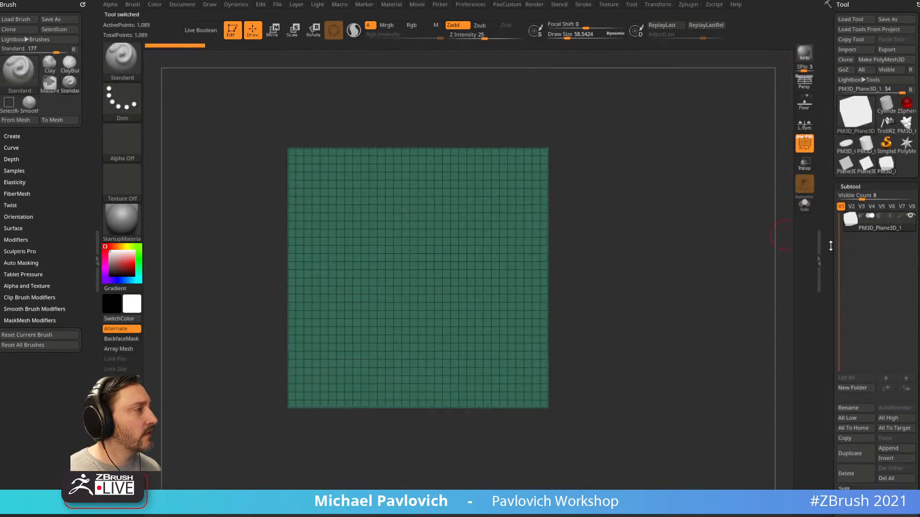
# Reconstruct the plane's lower subdivision levels down to a single polygon, and return to SDiv 6
pyautogui.moveTo(830, 245); pyautogui.dragTo(856, 189)
pyautogui.click(853, 231)
pyautogui.click(852, 280)
pyautogui.click(860, 280)
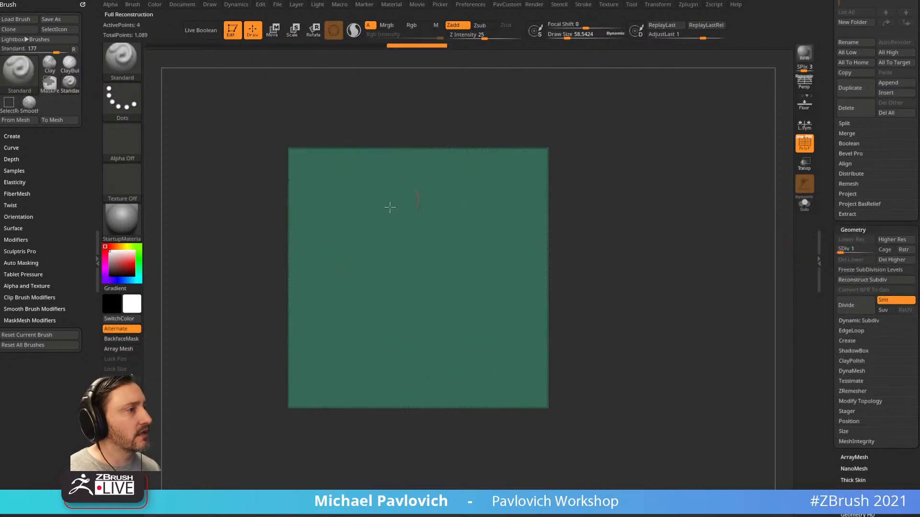
pyautogui.moveTo(867, 250); pyautogui.dragTo(876, 250)
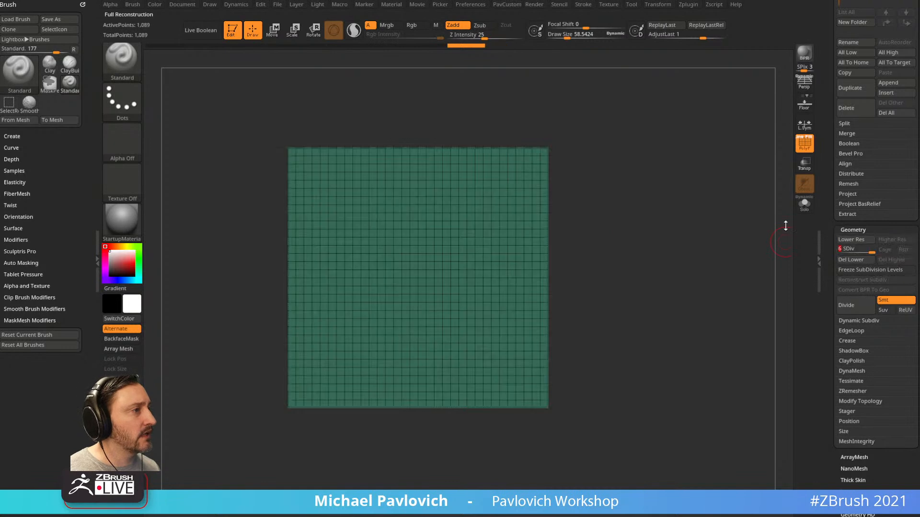
# Subdivide the plane to SDiv 8 with subdivision smoothing turned off
pyautogui.press('ctrl')
pyautogui.click(850, 306)
pyautogui.click(850, 307)
pyautogui.keyDown('alt'); pyautogui.moveTo(746, 254); pyautogui.dragTo(765, 266); pyautogui.keyUp('alt')
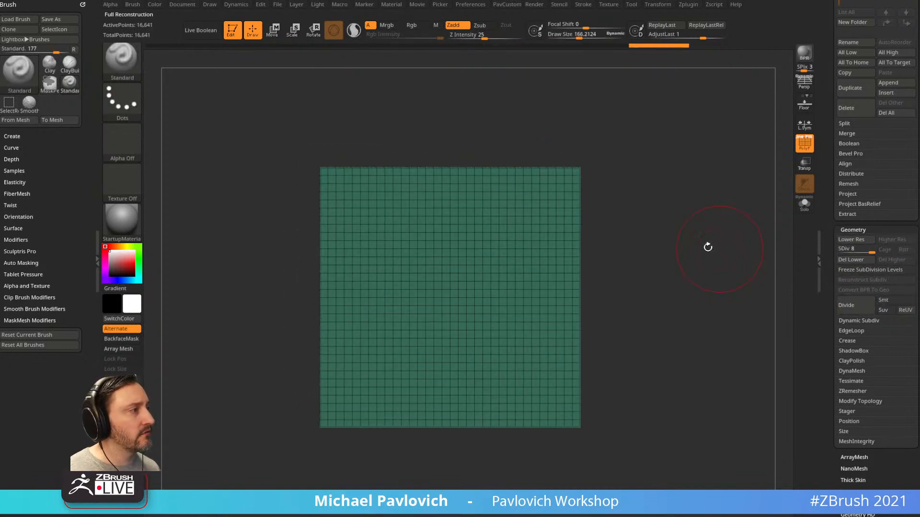
# Choose the MaskLasso brush and mask a large U-shaped area with a nearly flat upper edge on the plane
pyautogui.press('ctrl')
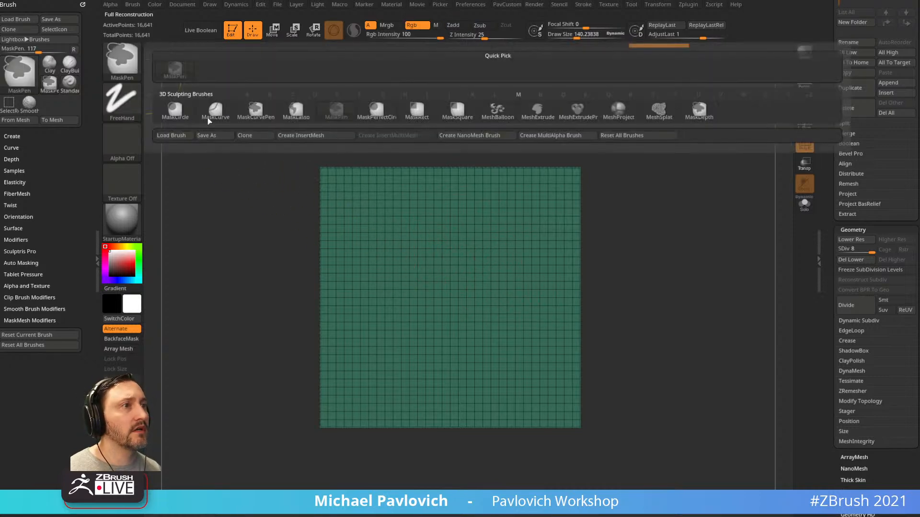
pyautogui.click(132, 72)
pyautogui.press('m')
pyautogui.press('l')
pyautogui.moveTo(359, 215)
pyautogui.mouseDown()
pyautogui.moveTo(376, 357)
pyautogui.moveTo(526, 281)
pyautogui.moveTo(543, 213)
pyautogui.mouseUp()
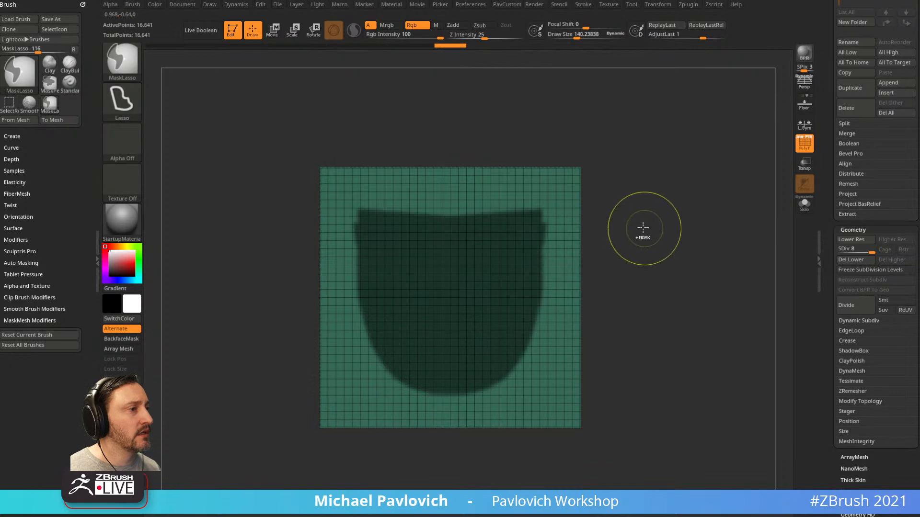
# Blur and invert the U-shaped mask, and place the Move gizmo on the unmasked part of the plane
pyautogui.keyDown('ctrl'); pyautogui.click(562, 251); pyautogui.keyUp('ctrl')
pyautogui.keyDown('ctrl'); pyautogui.click(661, 223); pyautogui.keyUp('ctrl')
pyautogui.press('w')
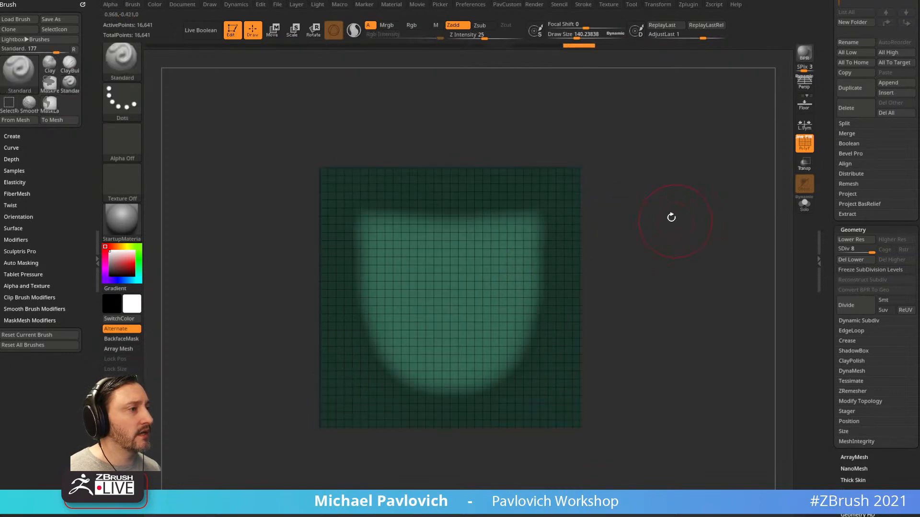
pyautogui.keyDown('alt'); pyautogui.click(347, 370); pyautogui.keyUp('alt')
pyautogui.keyDown('alt'); pyautogui.click(460, 226); pyautogui.keyUp('alt')
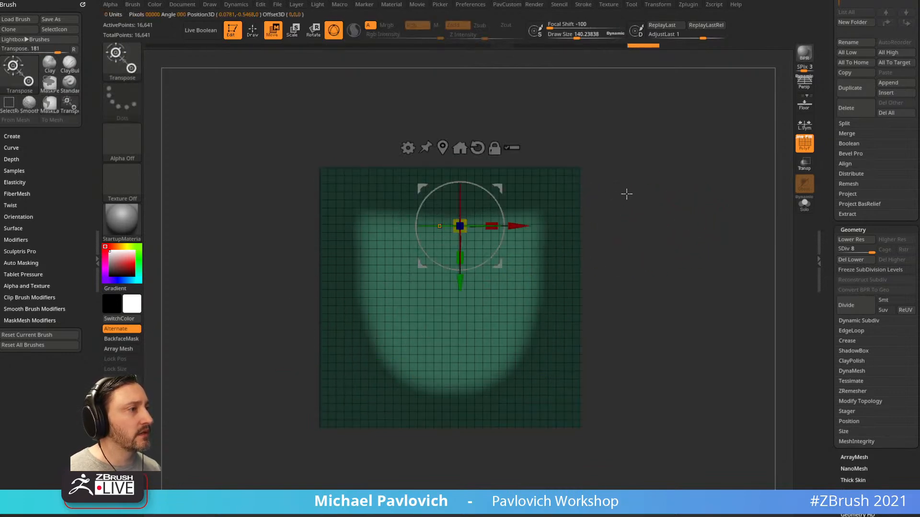
# Pull the unmasked U-shaped area outward from the plane with the Move gizmo and clear the mask
pyautogui.keyDown('shift'); pyautogui.moveTo(608, 193); pyautogui.dragTo(592, 190); pyautogui.keyUp('shift')
pyautogui.moveTo(496, 203)
pyautogui.mouseDown()
pyautogui.moveTo(493, 188)
pyautogui.moveTo(636, 205)
pyautogui.moveTo(679, 195)
pyautogui.mouseUp()
pyautogui.press('q')
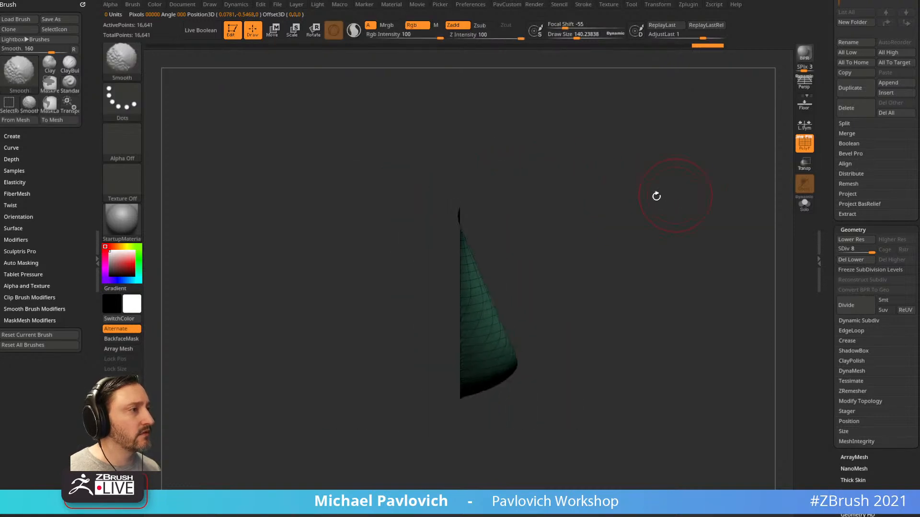
pyautogui.press('w')
pyautogui.moveTo(508, 192); pyautogui.dragTo(489, 196)
pyautogui.press('q')
pyautogui.moveTo(647, 230); pyautogui.dragTo(565, 240)
pyautogui.moveTo(703, 198)
pyautogui.mouseDown()
pyautogui.moveTo(659, 209)
pyautogui.moveTo(708, 207)
pyautogui.moveTo(678, 177)
pyautogui.moveTo(688, 202)
pyautogui.moveTo(676, 217)
pyautogui.moveTo(690, 191)
pyautogui.mouseUp()
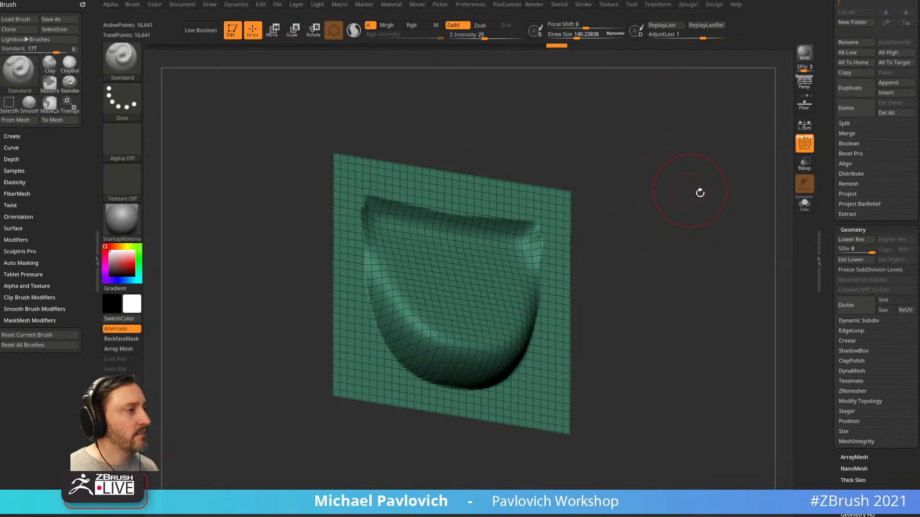
# Mask the plane's outer border using MaskByFeature with only Border enabled, and grow the mask inward
pyautogui.moveTo(829, 272); pyautogui.dragTo(822, 171)
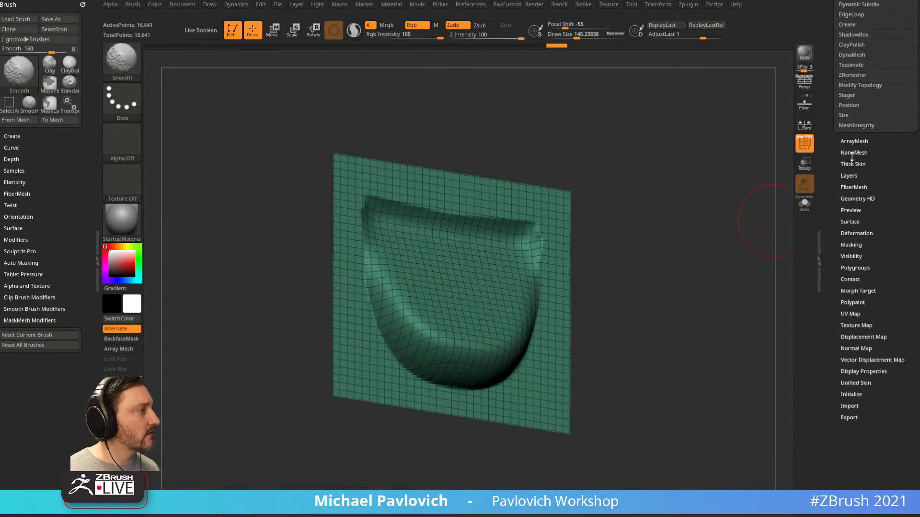
pyautogui.click(851, 244)
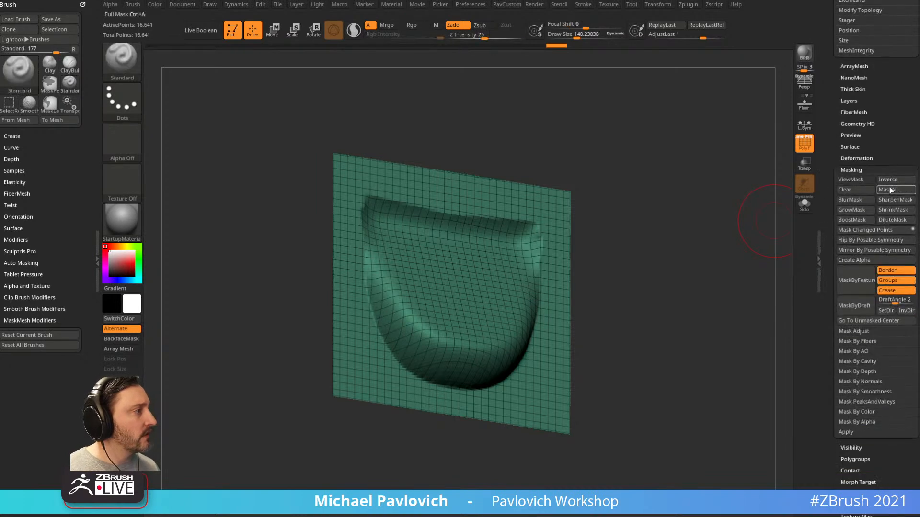
pyautogui.click(887, 291)
pyautogui.click(887, 282)
pyautogui.click(859, 280)
pyautogui.click(853, 211)
pyautogui.click(852, 212)
# Lasso-mask a V-shaped area on the lower half of the raised shape, hide the mask display and choose the Standard brush
pyautogui.moveTo(727, 211)
pyautogui.mouseDown()
pyautogui.moveTo(728, 230)
pyautogui.moveTo(712, 207)
pyautogui.mouseUp()
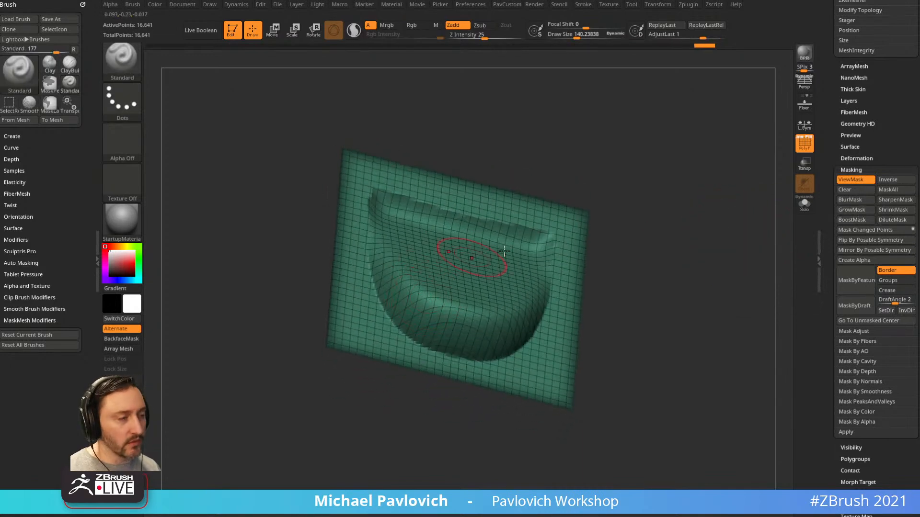
pyautogui.moveTo(637, 183); pyautogui.dragTo(627, 221)
pyautogui.moveTo(389, 264)
pyautogui.keyDown('ctrl'); pyautogui.mouseDown()
pyautogui.moveTo(418, 314)
pyautogui.moveTo(507, 335)
pyautogui.mouseUp(); pyautogui.keyUp('ctrl')
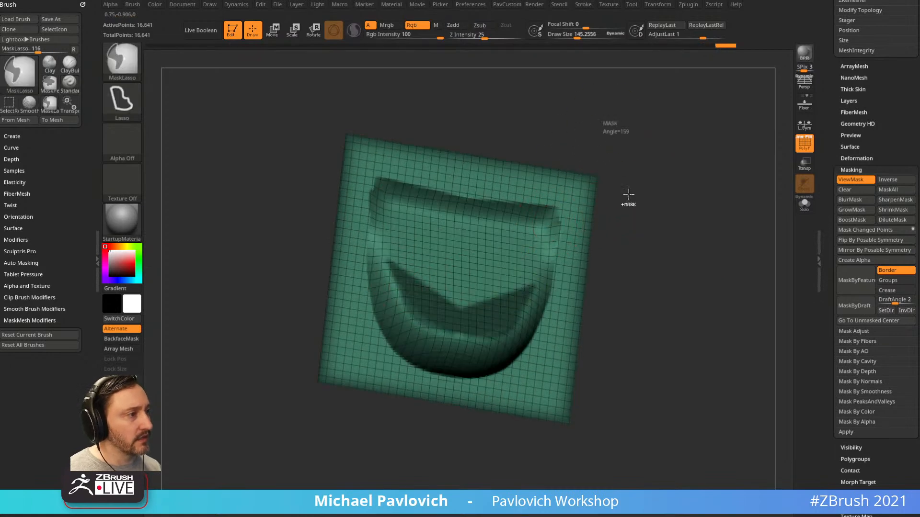
pyautogui.hotkey('ctrl', 'h')
pyautogui.press('b')
pyautogui.press('s')
pyautogui.press('t')
# Step the plane down to SDiv 4, and set its subdivision level to SDiv 7
pyautogui.moveTo(827, 145); pyautogui.dragTo(832, 233)
pyautogui.click(853, 302)
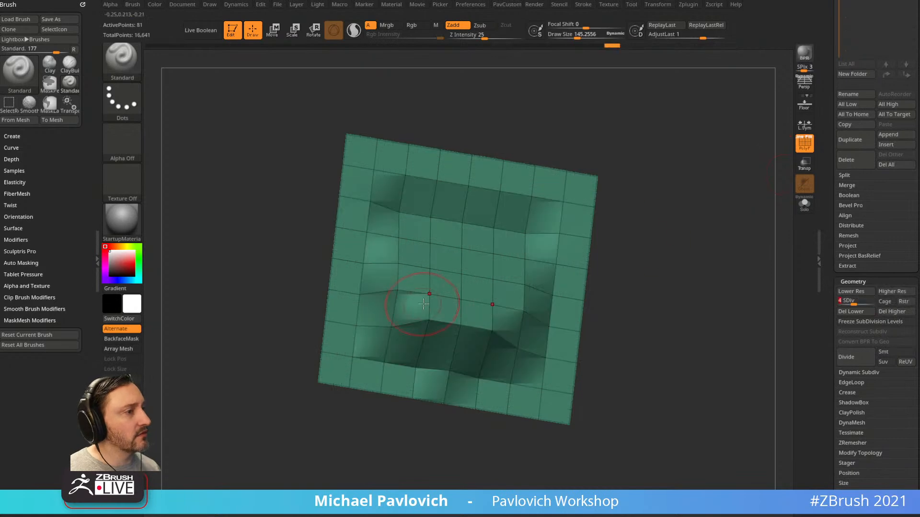
pyautogui.click(865, 302)
# Lasso-mask an area across the raised shape, invert the mask and move the unmasked part outward with the Move gizmo
pyautogui.moveTo(401, 271)
pyautogui.keyDown('ctrl'); pyautogui.mouseDown()
pyautogui.moveTo(467, 334)
pyautogui.moveTo(519, 290)
pyautogui.mouseUp(); pyautogui.keyUp('ctrl')
pyautogui.keyDown('ctrl'); pyautogui.click(683, 270); pyautogui.keyUp('ctrl')
pyautogui.moveTo(683, 270); pyautogui.dragTo(642, 254)
pyautogui.press('w')
pyautogui.moveTo(468, 184)
pyautogui.mouseDown()
pyautogui.moveTo(453, 203)
pyautogui.moveTo(639, 220)
pyautogui.moveTo(639, 201)
pyautogui.mouseUp()
pyautogui.press('q')
# Smooth the lower part of the raised shape and pull its contour into a more pointed tip with the Move brush
pyautogui.press('shift')
pyautogui.keyDown('shift'); pyautogui.moveTo(369, 304); pyautogui.dragTo(439, 359); pyautogui.keyUp('shift')
pyautogui.moveTo(527, 325); pyautogui.dragTo(579, 314)
pyautogui.press('s')
pyautogui.click(396, 326)
pyautogui.press('b')
pyautogui.press('m')
pyautogui.press('v')
pyautogui.moveTo(388, 346); pyautogui.dragTo(447, 368)
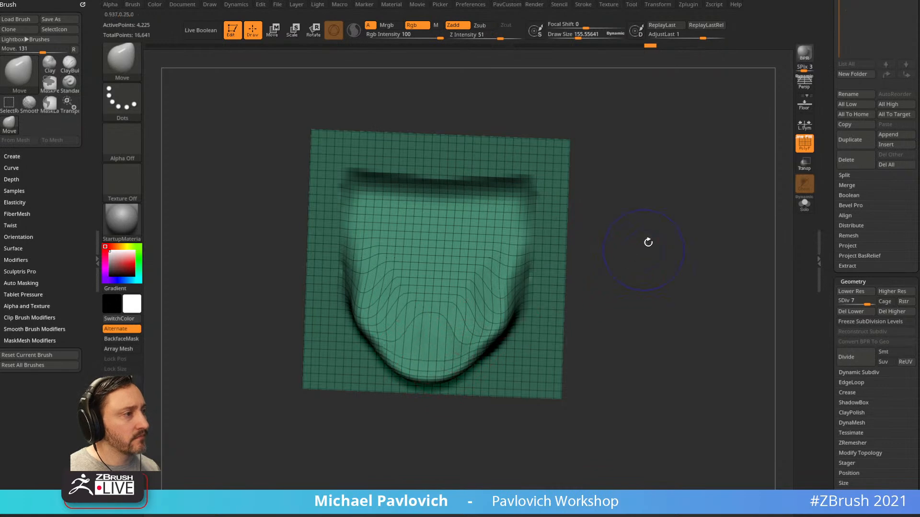
# Pull the plane's side edges slightly outward using the Move brush at a draw size of about 58.5
pyautogui.keyDown('shift'); pyautogui.moveTo(647, 247); pyautogui.dragTo(672, 228); pyautogui.keyUp('shift')
pyautogui.press('s')
pyautogui.click(666, 276)
pyautogui.keyDown('alt'); pyautogui.moveTo(587, 269); pyautogui.dragTo(614, 267); pyautogui.keyUp('alt')
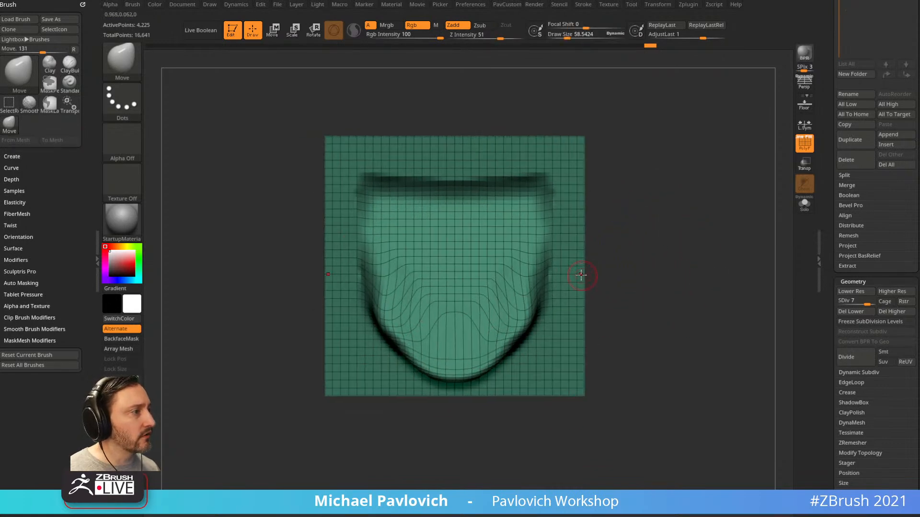
# Try the Morph to Grid deformation on the whole plane and undo it
pyautogui.moveTo(822, 288); pyautogui.dragTo(820, 188)
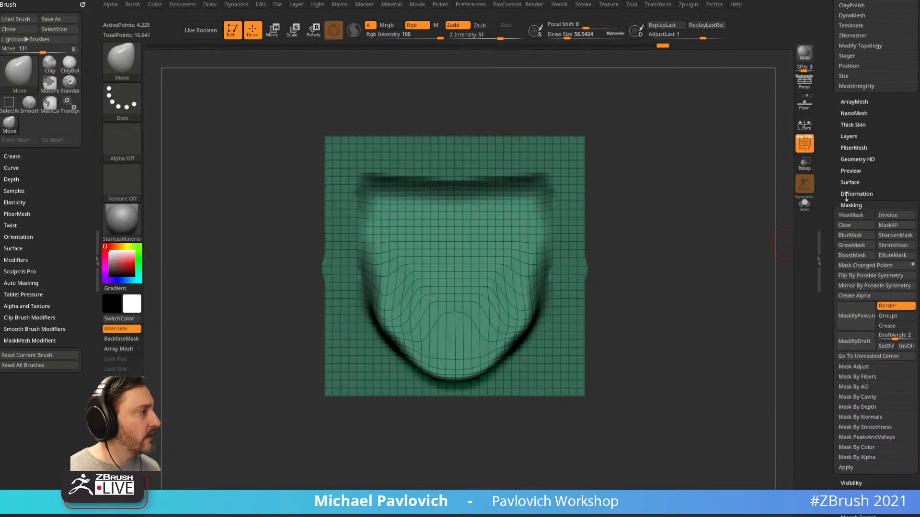
pyautogui.keyDown('shift'); pyautogui.click(853, 193); pyautogui.keyUp('shift')
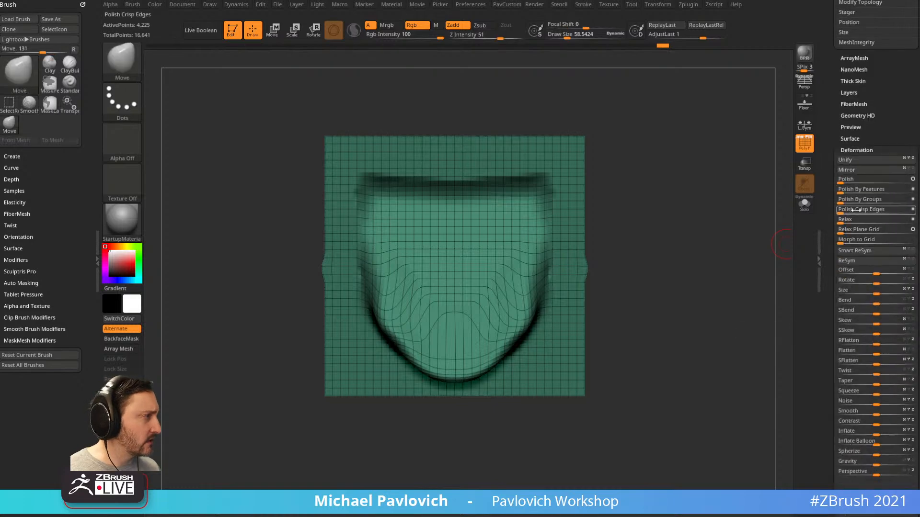
pyautogui.click(848, 230)
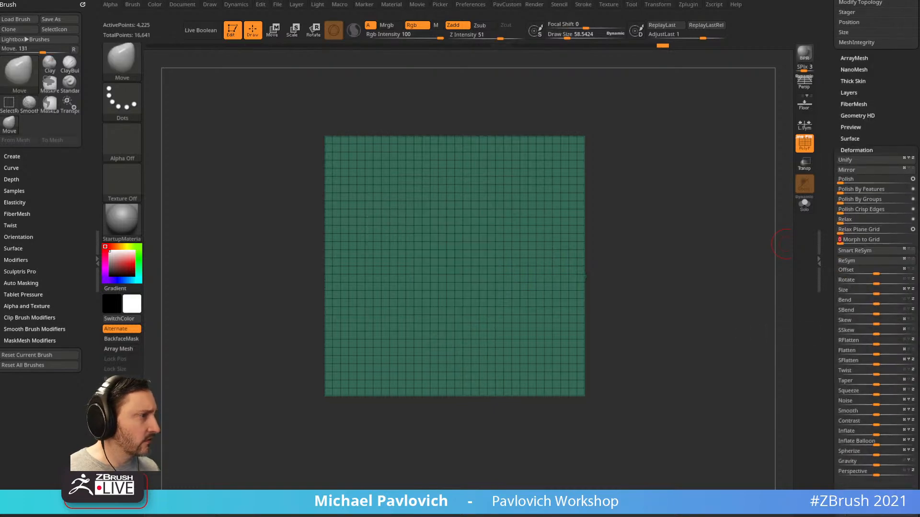
pyautogui.hotkey('ctrl', 'z')
# Mask the plane's interior, apply Morph to Grid to the unmasked border only, and clear the mask
pyautogui.moveTo(690, 235)
pyautogui.keyDown('ctrl'); pyautogui.mouseDown()
pyautogui.moveTo(591, 265)
pyautogui.moveTo(413, 234)
pyautogui.moveTo(390, 242)
pyautogui.moveTo(567, 391)
pyautogui.mouseUp(); pyautogui.keyUp('ctrl')
pyautogui.moveTo(853, 239); pyautogui.dragTo(910, 241)
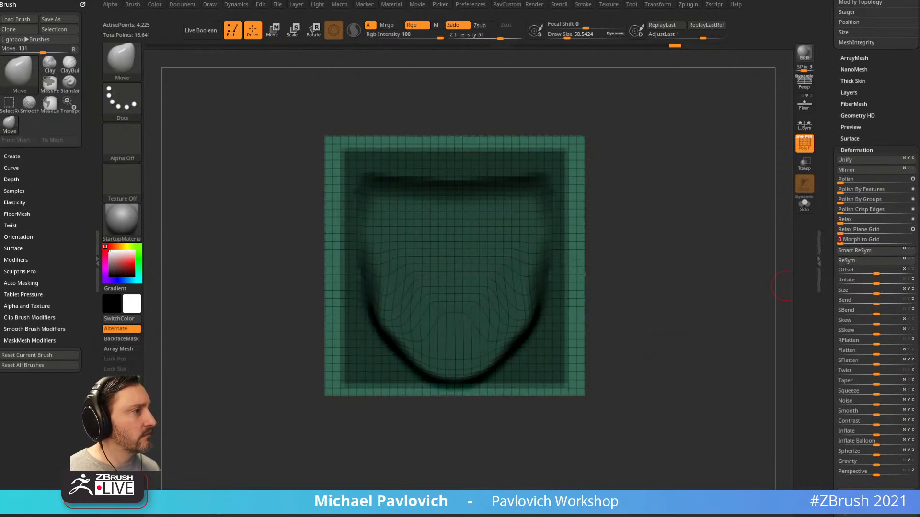
pyautogui.moveTo(692, 236)
pyautogui.keyDown('ctrl'); pyautogui.mouseDown()
pyautogui.moveTo(721, 246)
pyautogui.moveTo(678, 244)
pyautogui.moveTo(729, 231)
pyautogui.mouseUp(); pyautogui.keyUp('ctrl')
# Turn off the polyframe display and return the plane to SDiv 8
pyautogui.hotkey('shift', 'f')
pyautogui.moveTo(837, 116)
pyautogui.mouseDown()
pyautogui.moveTo(851, 301)
pyautogui.moveTo(875, 322)
pyautogui.mouseUp()
pyautogui.moveTo(652, 279); pyautogui.dragTo(650, 252)
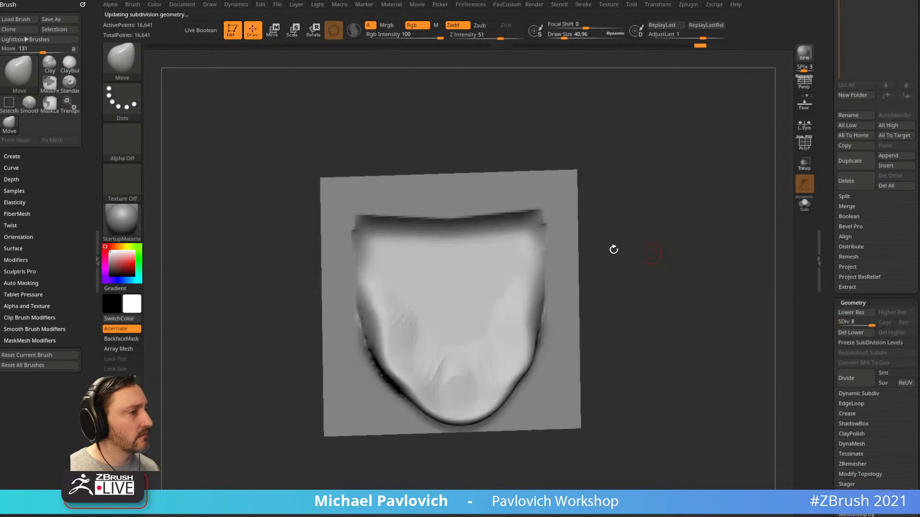
# Smooth the scale shape's upper edge, sides and lower surface, and face the plane squarely to the front
pyautogui.moveTo(484, 226)
pyautogui.keyDown('shift'); pyautogui.mouseDown()
pyautogui.moveTo(421, 222)
pyautogui.moveTo(442, 216)
pyautogui.moveTo(375, 311)
pyautogui.mouseUp(); pyautogui.keyUp('shift')
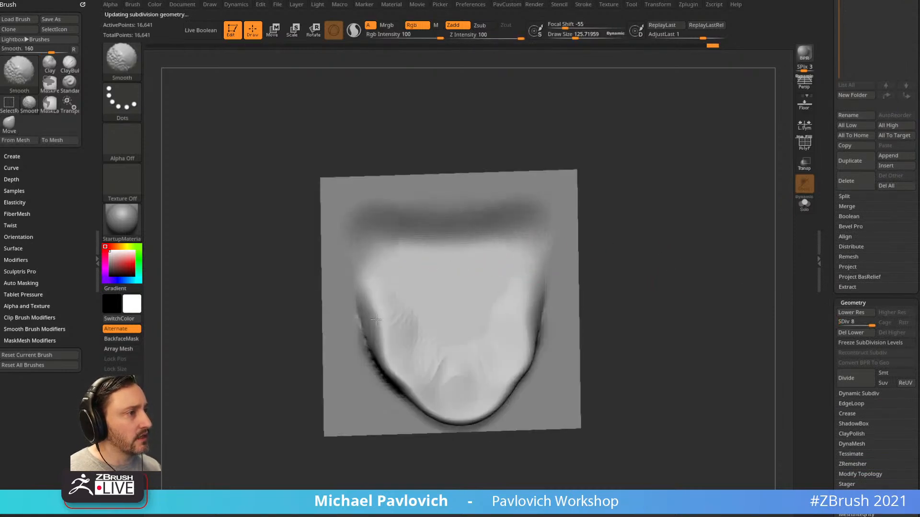
pyautogui.moveTo(618, 192); pyautogui.dragTo(521, 227)
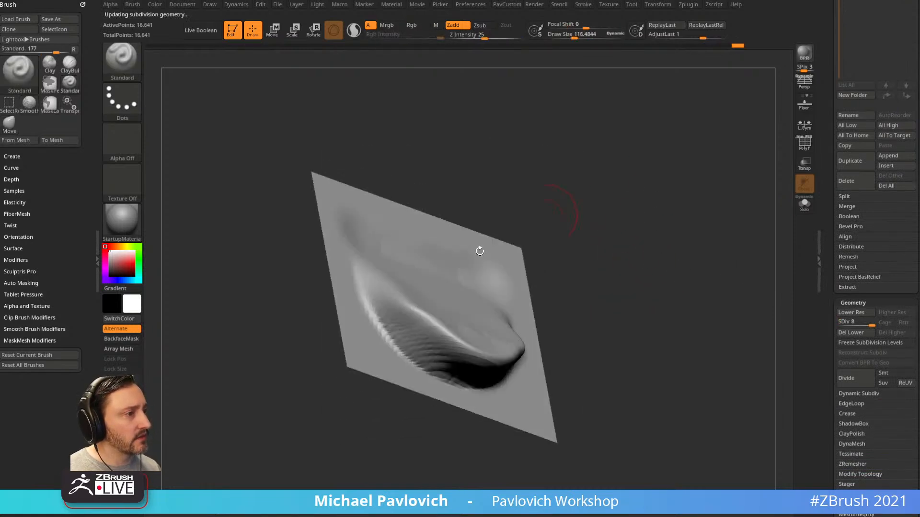
pyautogui.moveTo(405, 317)
pyautogui.keyDown('shift'); pyautogui.mouseDown()
pyautogui.moveTo(401, 306)
pyautogui.moveTo(452, 334)
pyautogui.mouseUp(); pyautogui.keyUp('shift')
pyautogui.moveTo(632, 235)
pyautogui.keyDown('shift'); pyautogui.mouseDown()
pyautogui.moveTo(663, 220)
pyautogui.moveTo(645, 286)
pyautogui.mouseUp(); pyautogui.keyUp('shift')
pyautogui.press('s')
pyautogui.click(668, 245)
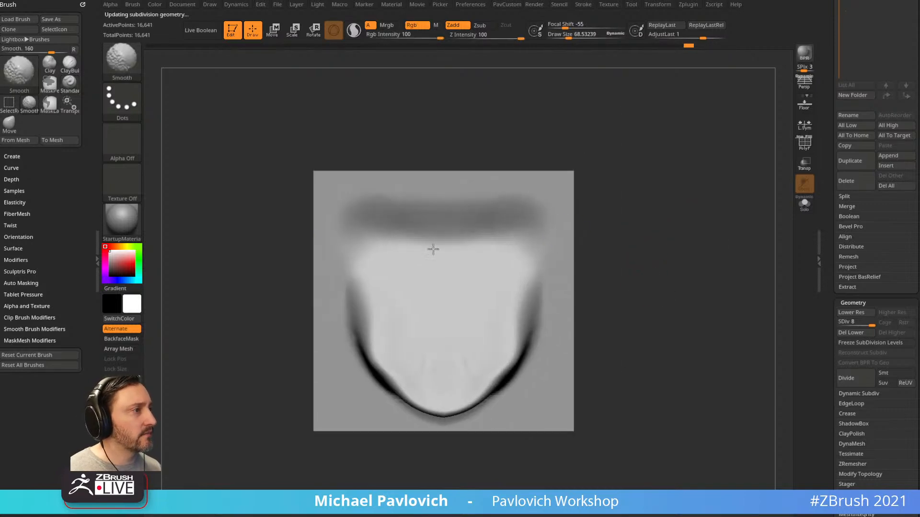
# Choose the ChiselCreature brush and add the sculpted plane to it as a new multi-alpha shape
pyautogui.press('c')
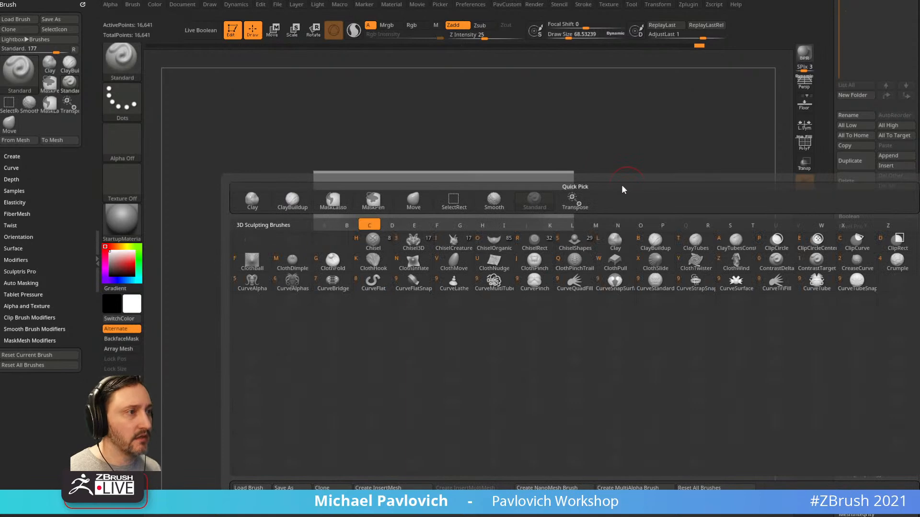
pyautogui.press('i')
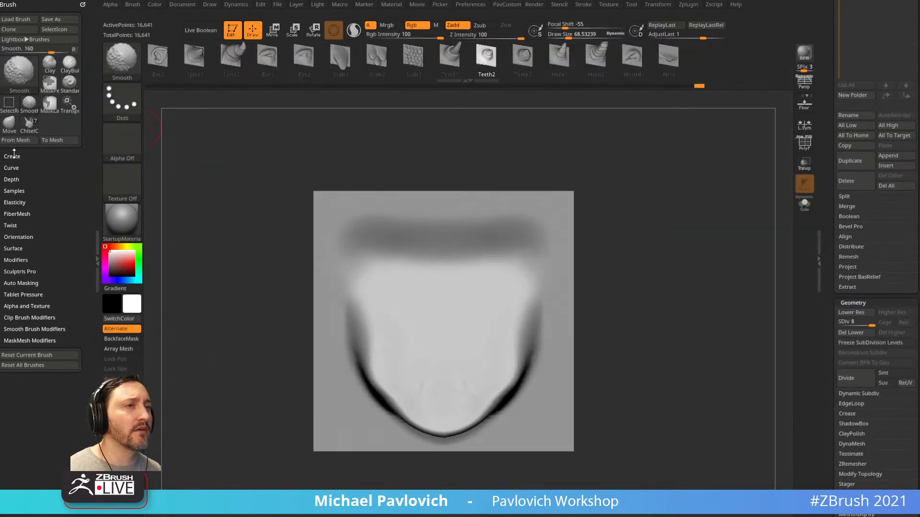
pyautogui.click(12, 156)
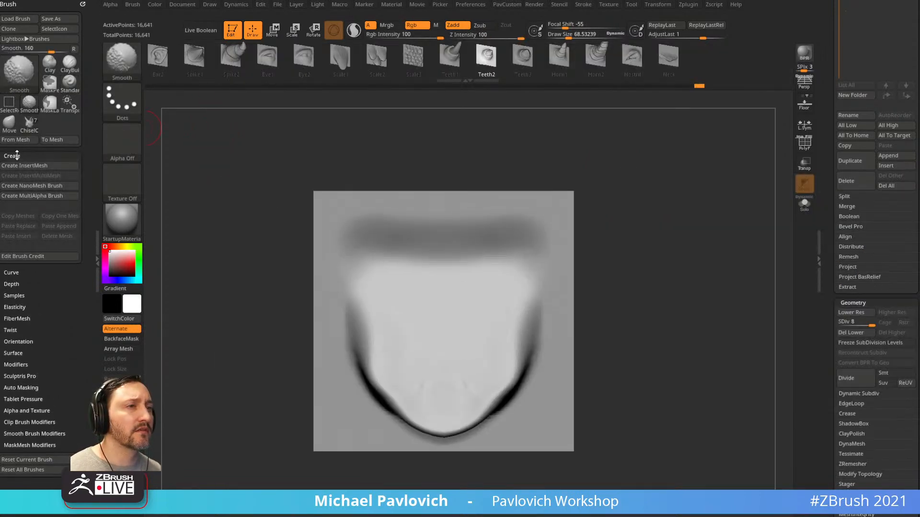
pyautogui.click(29, 196)
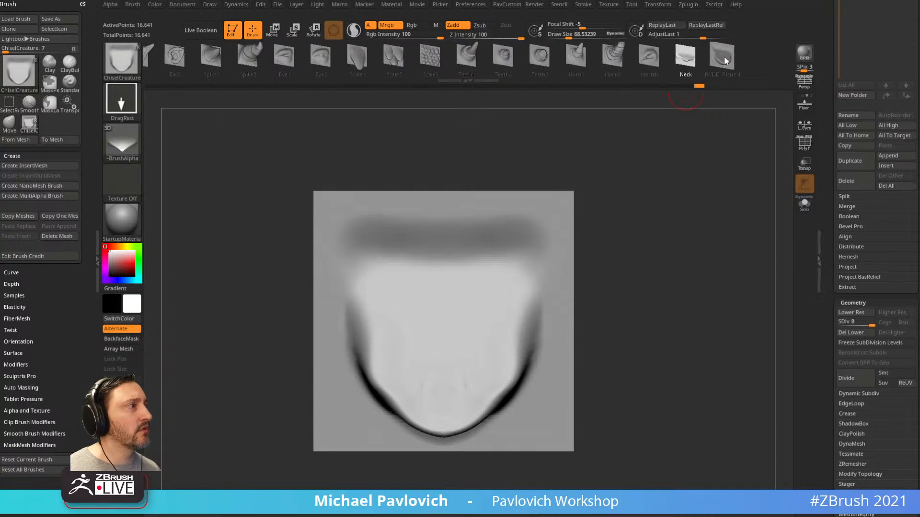
# Switch to the PM3D_Cylinder3D head, try stamping the new scale shape on the cheek, and undo the stamp
pyautogui.moveTo(815, 150); pyautogui.dragTo(817, 396)
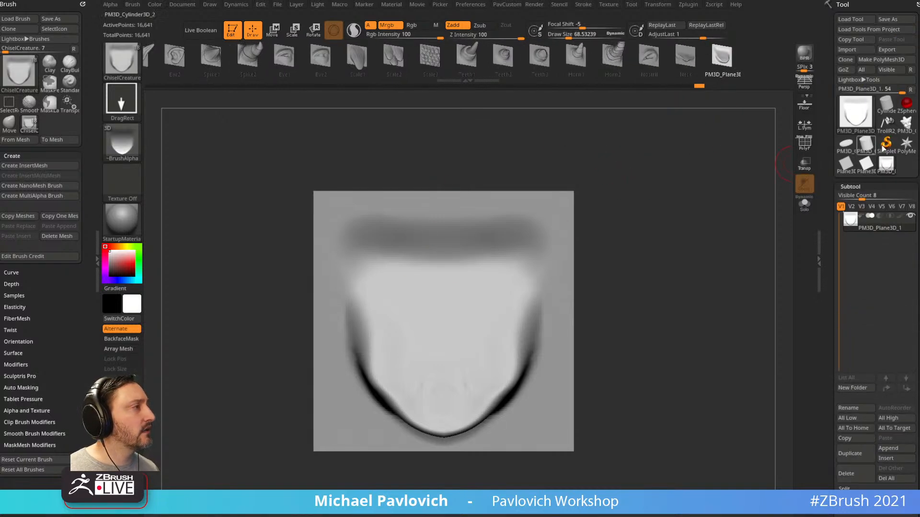
pyautogui.click(906, 124)
pyautogui.moveTo(722, 236); pyautogui.dragTo(748, 210)
pyautogui.moveTo(494, 283); pyautogui.dragTo(486, 258)
pyautogui.hotkey('ctrl', 'z')
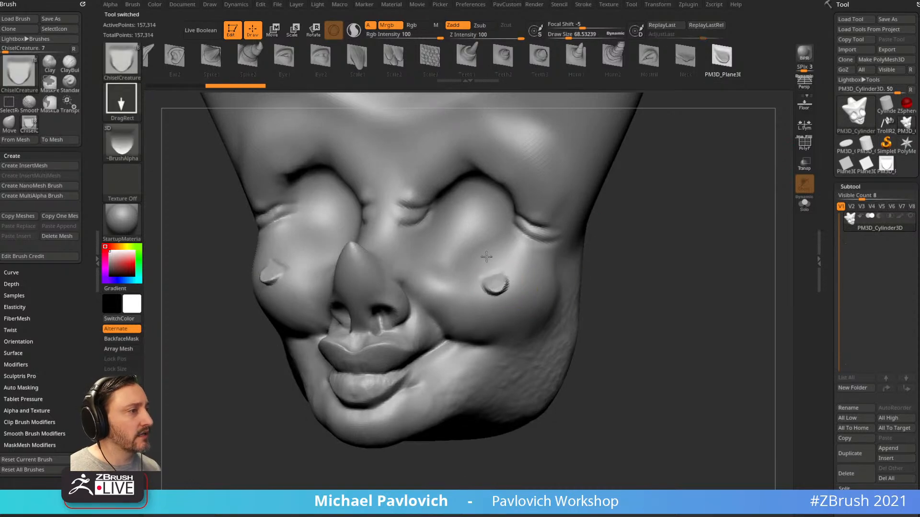
pyautogui.hotkey('ctrl', 'z')
# Subdivide the head once, try stamping a row of three overlapping scales on the cheek, and undo the stamps
pyautogui.hotkey('ctrl', 'd')
pyautogui.keyDown('alt'); pyautogui.moveTo(668, 259); pyautogui.dragTo(686, 282); pyautogui.keyUp('alt')
pyautogui.moveTo(478, 289); pyautogui.dragTo(516, 259)
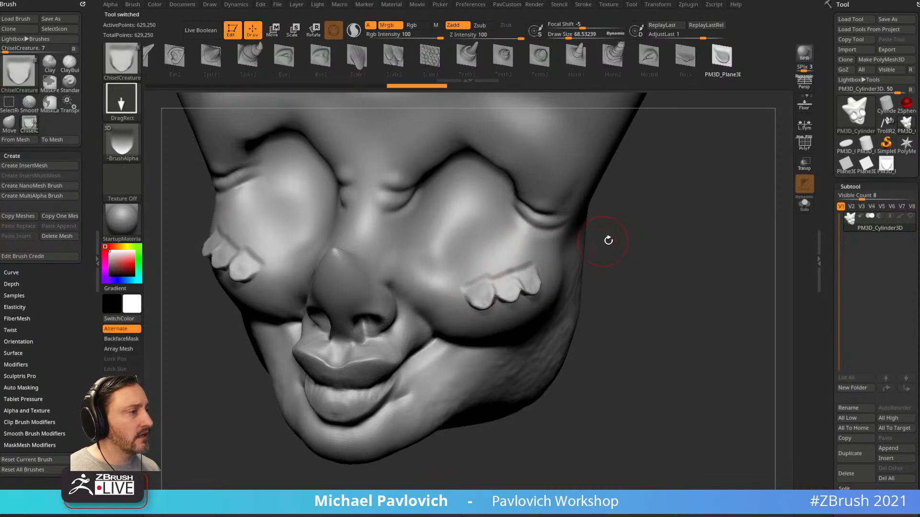
pyautogui.hotkey('ctrl', 'z')
pyautogui.hotkey('ctrl', 'z')
pyautogui.hotkey('ctrl', 'z')
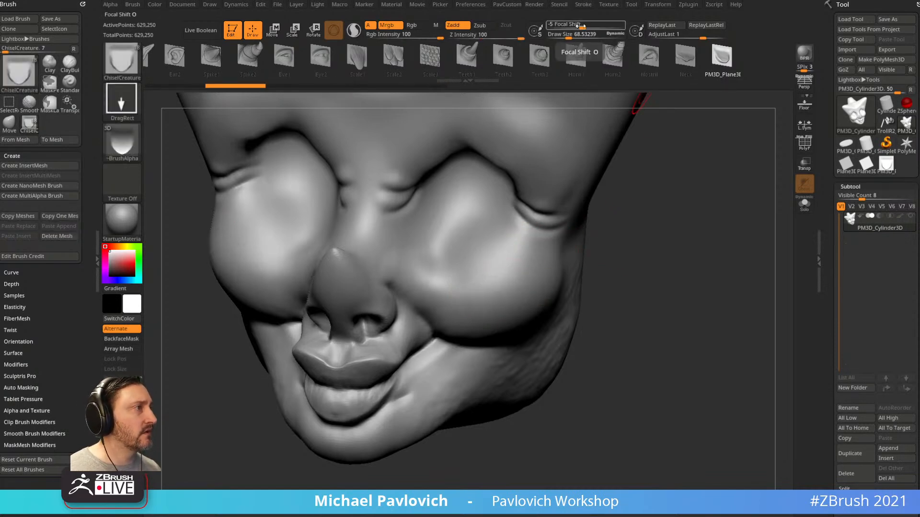
# Try the scale stamp on the cheek with different Focal Shift values, starting at -100, and undo each stamp
pyautogui.moveTo(582, 27); pyautogui.dragTo(546, 30)
pyautogui.moveTo(488, 290); pyautogui.dragTo(493, 283)
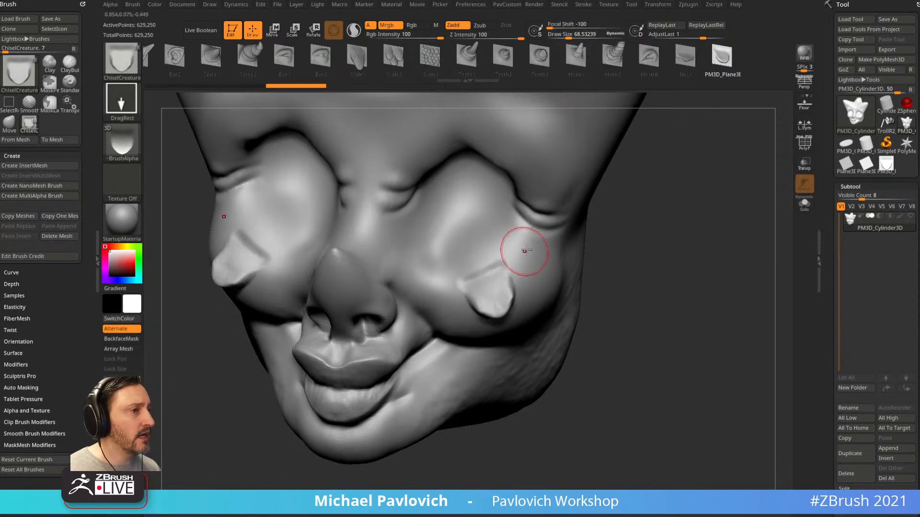
pyautogui.hotkey('ctrl', 'z')
pyautogui.moveTo(585, 26); pyautogui.dragTo(602, 27)
pyautogui.moveTo(518, 286); pyautogui.dragTo(506, 254)
pyautogui.hotkey('ctrl', 'z')
pyautogui.moveTo(499, 291); pyautogui.dragTo(519, 252)
pyautogui.hotkey('ctrl', 'z')
pyautogui.click(582, 27)
pyautogui.hotkey('ctrl', 'z')
pyautogui.hotkey('ctrl', 'z')
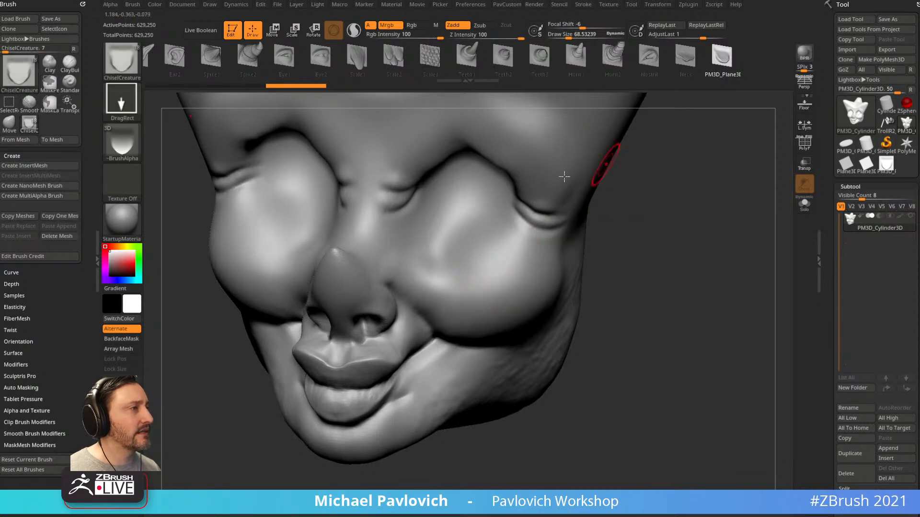
# Clear the head from the canvas, draw a new Cylinder3D and enter Edit mode
pyautogui.click(233, 30)
pyautogui.hotkey('ctrl', 'n')
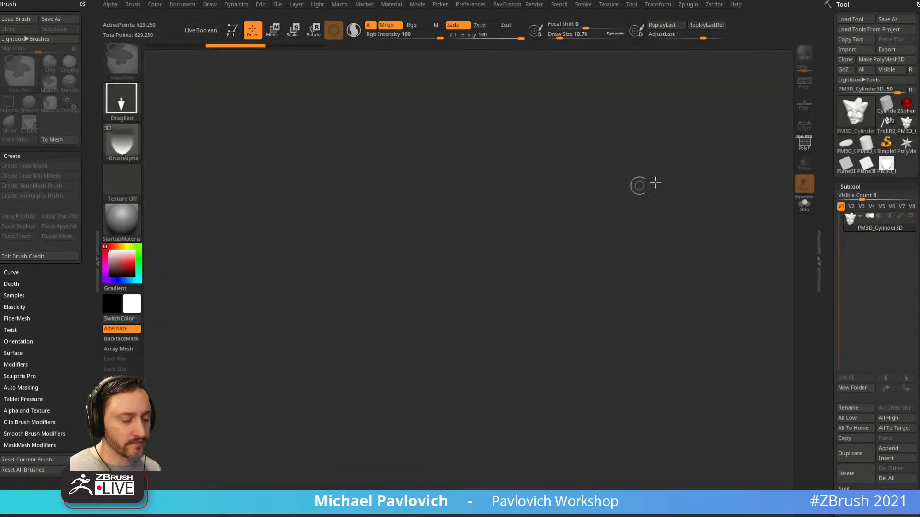
pyautogui.click(864, 108)
pyautogui.click(443, 130)
pyautogui.moveTo(471, 282); pyautogui.dragTo(412, 202)
pyautogui.press('t')
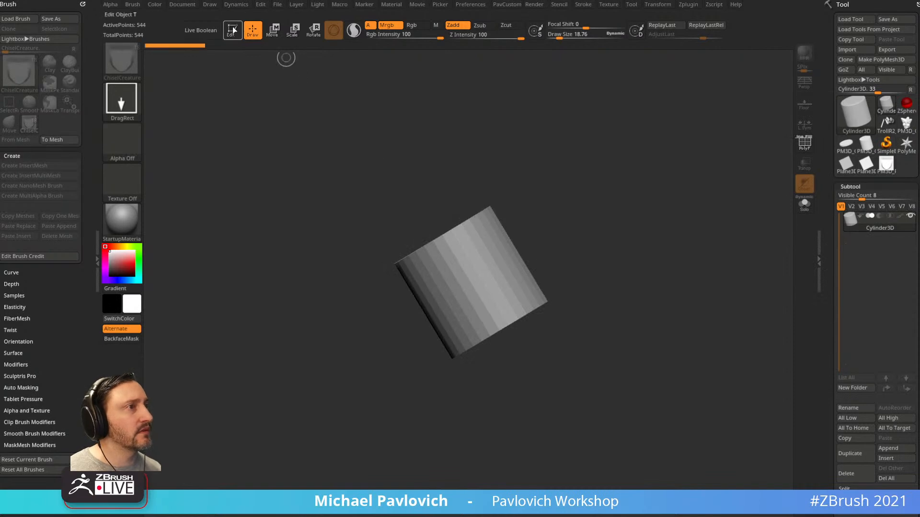
# Convert the cylinder to a PolyMesh3D and turn on its polyframe display
pyautogui.click(845, 59)
pyautogui.click(855, 60)
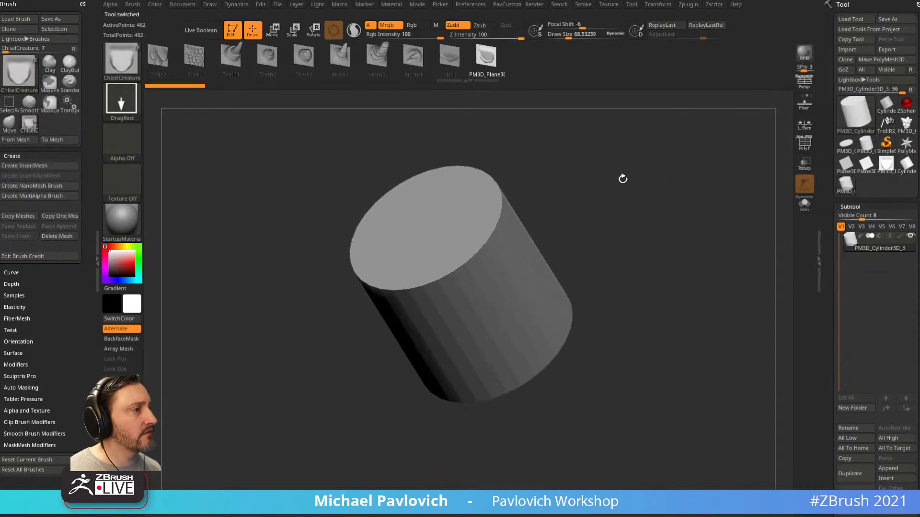
pyautogui.click(805, 142)
# Squash the cylinder along its height into a thin disc with the gizmo
pyautogui.press('w')
pyautogui.moveTo(448, 259); pyautogui.dragTo(474, 332)
pyautogui.press('q')
# Crease the disc's hard edges and activate Dynamic subdivision
pyautogui.press('3')
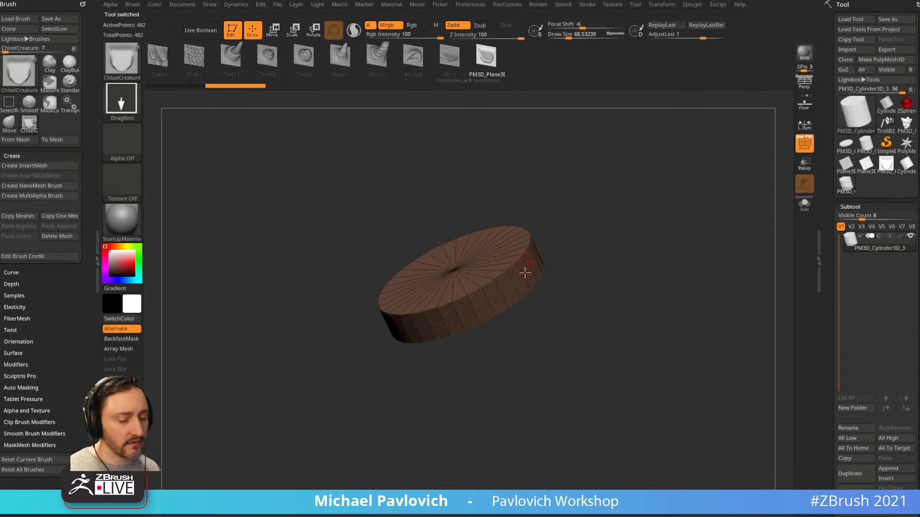
pyautogui.moveTo(620, 207); pyautogui.dragTo(653, 225)
pyautogui.press('3')
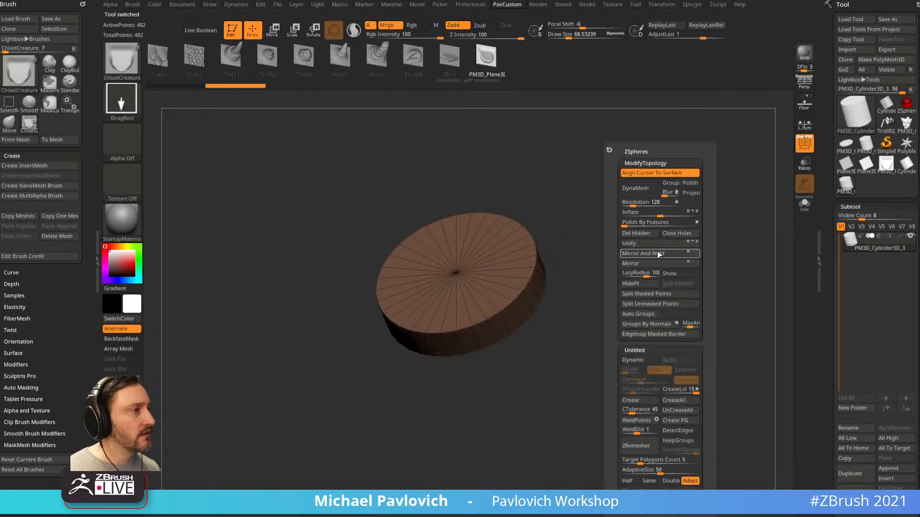
pyautogui.click(641, 400)
pyautogui.click(634, 360)
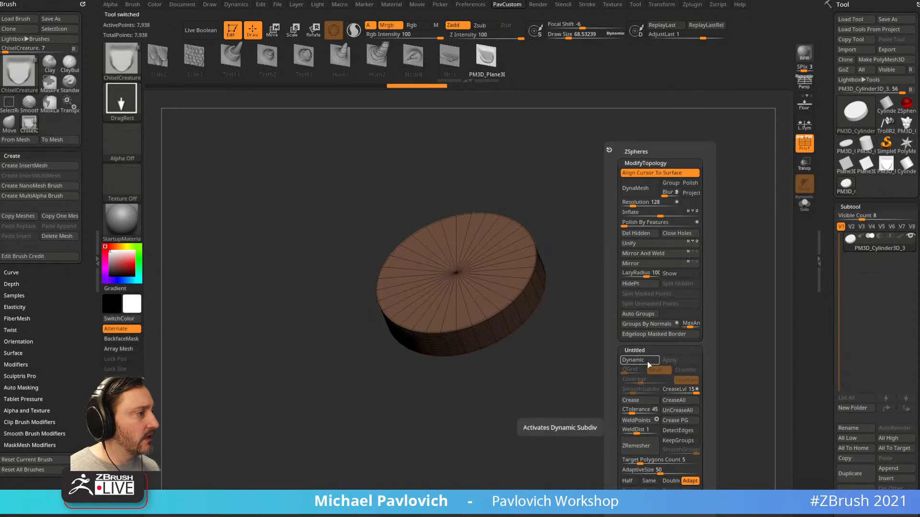
# Turn off Align Cursor To Surface and convert the disc to a DynaMesh at resolution 128
pyautogui.click(654, 175)
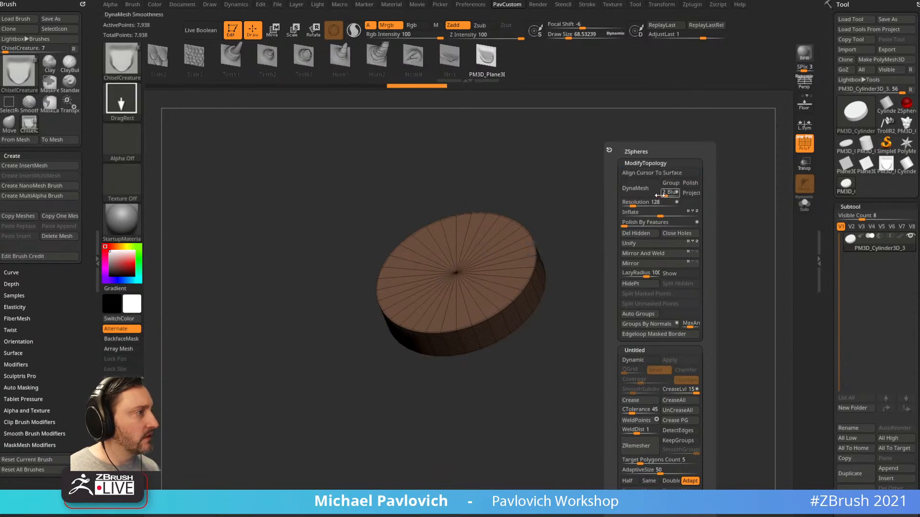
pyautogui.click(645, 189)
pyautogui.click(617, 208)
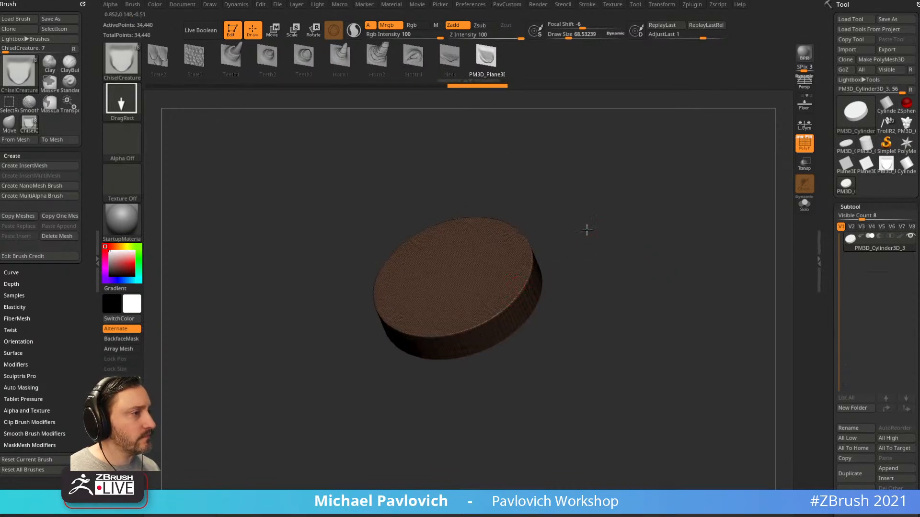
# Activate radial symmetry around the disc's Y axis
pyautogui.moveTo(593, 222); pyautogui.dragTo(615, 143)
pyautogui.click(663, 5)
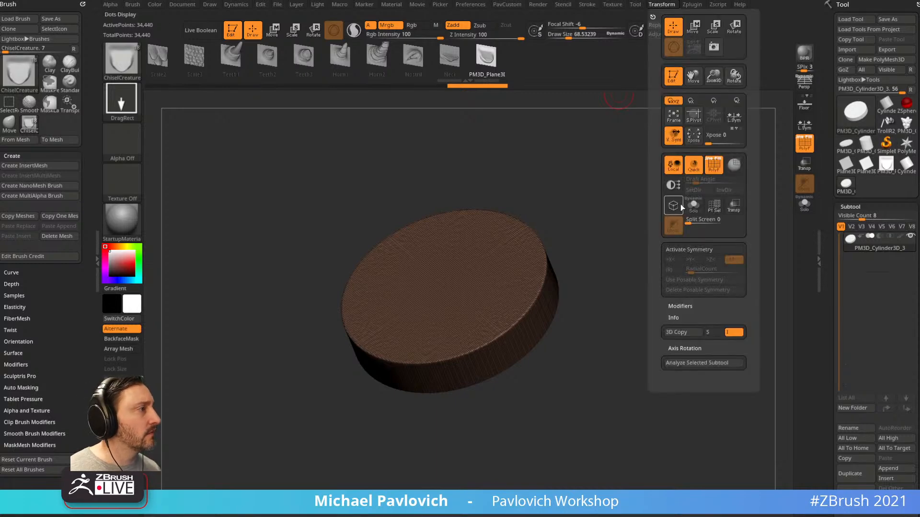
pyautogui.click(683, 250)
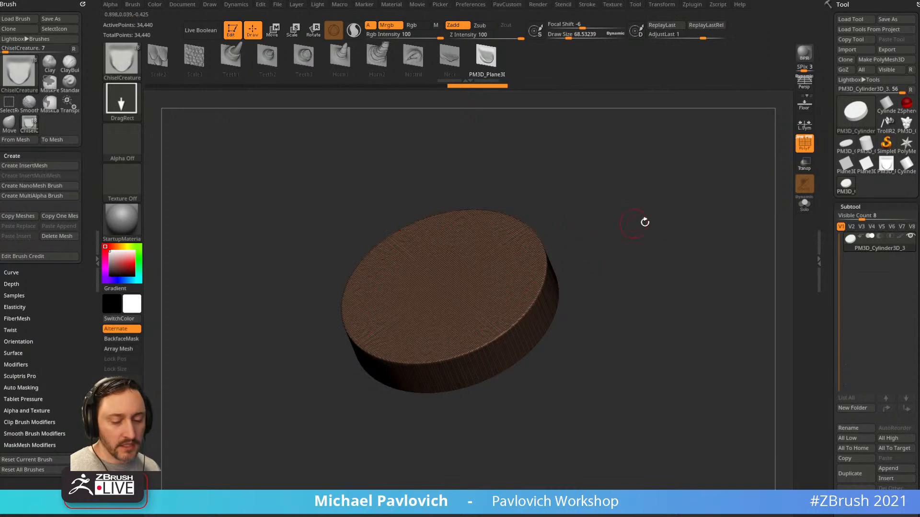
# Hide the polyframe and trim the disc's outer edge into a bevel with the TrimDynamic brush
pyautogui.press('b')
pyautogui.press('t')
pyautogui.press('d')
pyautogui.click(804, 143)
pyautogui.moveTo(494, 326); pyautogui.dragTo(520, 313)
pyautogui.moveTo(609, 238); pyautogui.dragTo(623, 278)
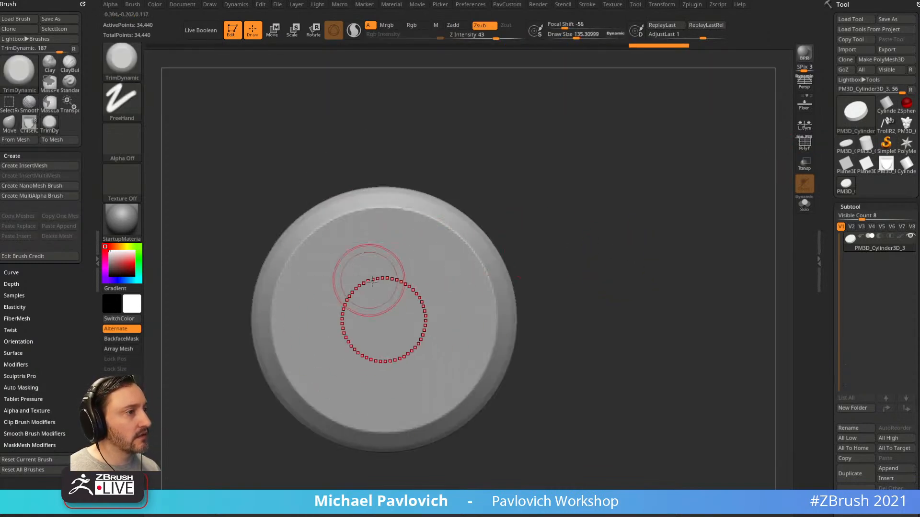
# Sculpt concentric relief around a raised centre on the disc's face with the Clay brush
pyautogui.press('b')
pyautogui.press('c')
pyautogui.press('l')
pyautogui.click(346, 262)
pyautogui.moveTo(348, 263); pyautogui.dragTo(375, 296)
pyautogui.moveTo(342, 242)
pyautogui.mouseDown()
pyautogui.moveTo(370, 271)
pyautogui.moveTo(356, 259)
pyautogui.mouseUp()
pyautogui.moveTo(555, 197)
pyautogui.keyDown('alt'); pyautogui.mouseDown()
pyautogui.moveTo(585, 191)
pyautogui.moveTo(555, 187)
pyautogui.moveTo(596, 220)
pyautogui.mouseUp(); pyautogui.keyUp('alt')
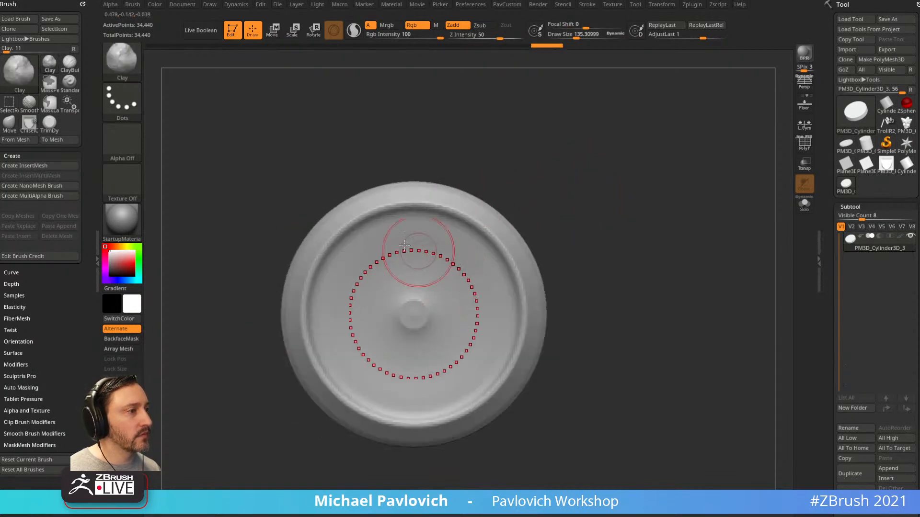
# Cut a deep circular groove just inside the disc's rim with the DamStandard brush
pyautogui.press('b')
pyautogui.press('d')
pyautogui.press('s')
pyautogui.moveTo(340, 238); pyautogui.dragTo(427, 218)
# Flatten the disc's inner face beside the groove with the hPolish brush
pyautogui.press('b')
pyautogui.press('h')
pyautogui.press('p')
pyautogui.press('s')
pyautogui.moveTo(379, 258)
pyautogui.mouseDown()
pyautogui.moveTo(402, 228)
pyautogui.moveTo(435, 225)
pyautogui.mouseUp()
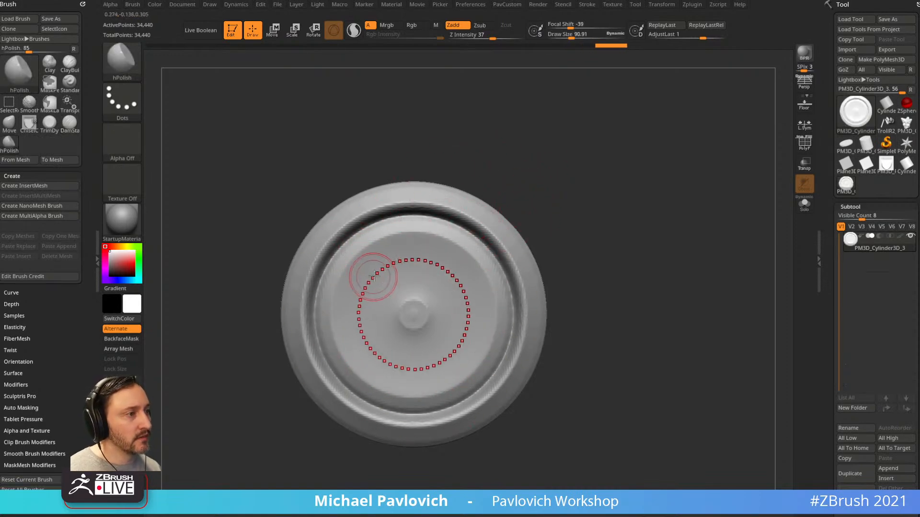
# Set the radial symmetry count to 6 and carve recesses around the centre with inverted Clay strokes
pyautogui.click(661, 5)
pyautogui.click(655, 260)
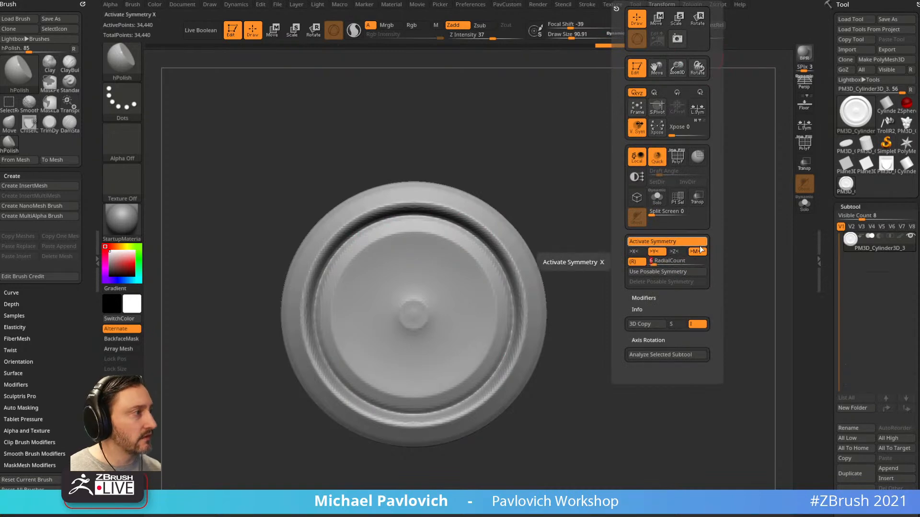
pyautogui.press('b')
pyautogui.press('c')
pyautogui.press('l')
pyautogui.keyDown('alt'); pyautogui.moveTo(371, 275); pyautogui.dragTo(373, 275); pyautogui.keyUp('alt')
pyautogui.keyDown('alt'); pyautogui.click(371, 274); pyautogui.keyUp('alt')
# Insert six Philips Type01 screws from the IMM Ind. Parts brush around the disc's centre and split them into their own subtool
pyautogui.press('b')
pyautogui.press('i')
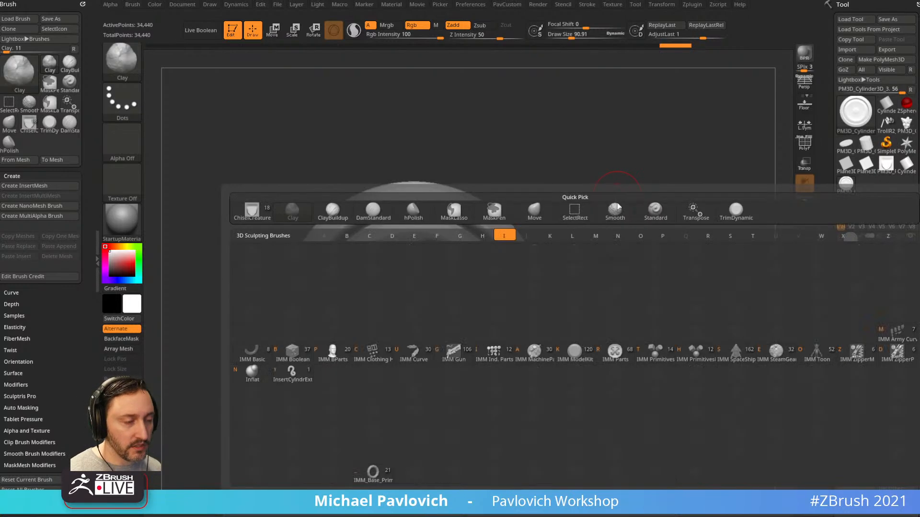
pyautogui.click(498, 361)
pyautogui.press('m')
pyautogui.click(585, 215)
pyautogui.moveTo(425, 288); pyautogui.dragTo(508, 268)
pyautogui.press('2')
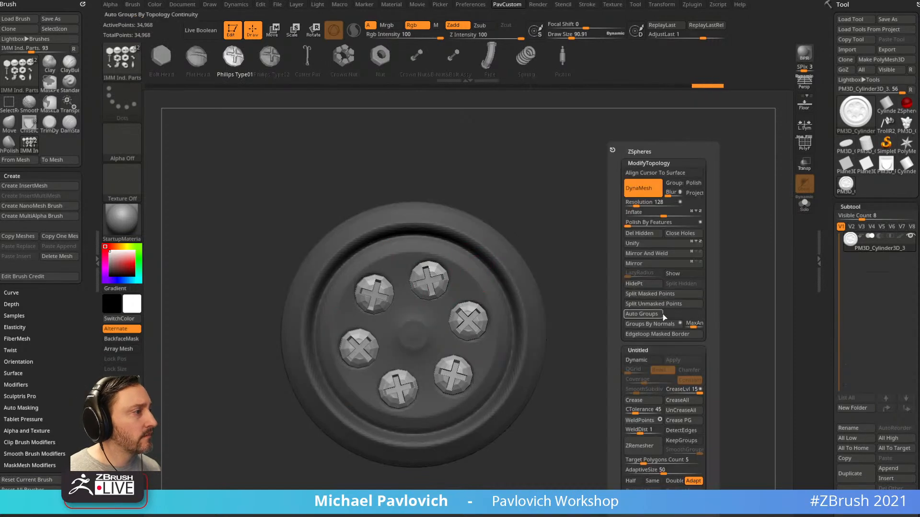
pyautogui.click(656, 306)
# Activate Dynamic Subdiv on the screws, always accepting its prompt until restart, and lower their crease level
pyautogui.press('d')
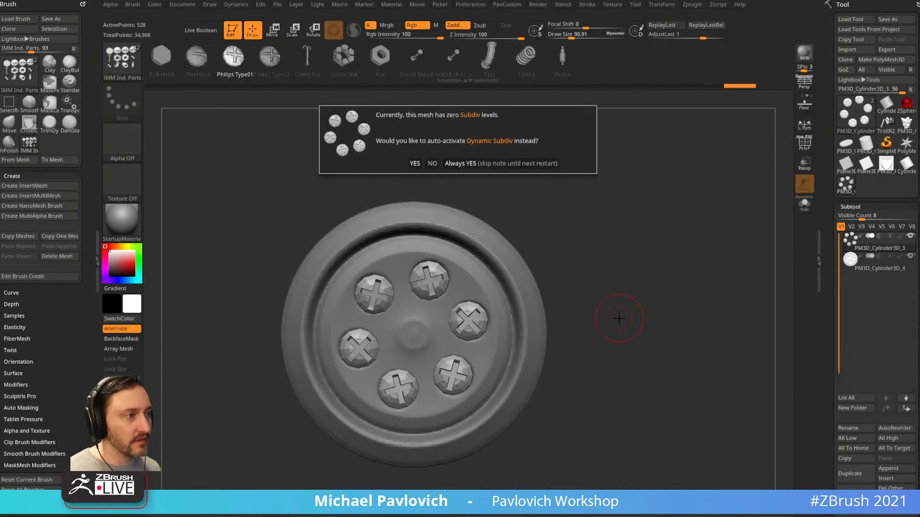
pyautogui.click(544, 164)
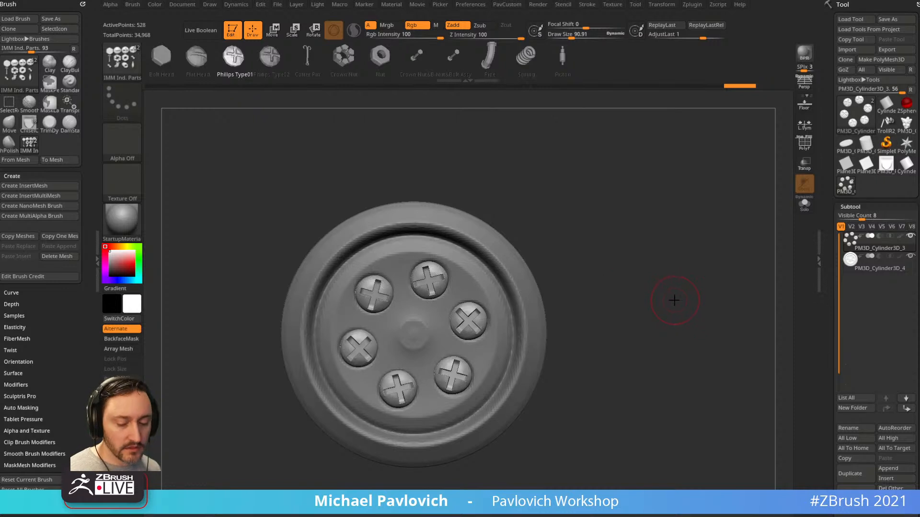
pyautogui.press('2')
pyautogui.moveTo(690, 394); pyautogui.dragTo(663, 392)
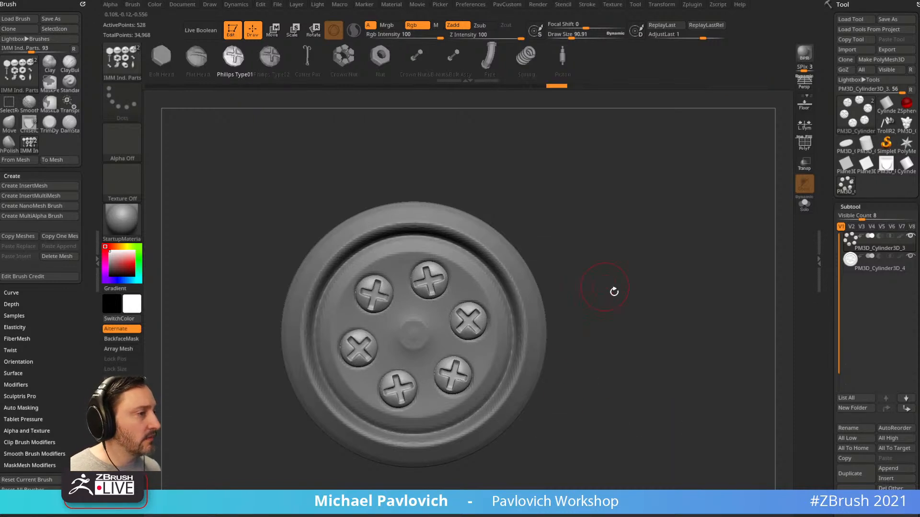
# Switch from the insert-mesh brush to the Standard sculpting brush
pyautogui.moveTo(605, 286); pyautogui.dragTo(628, 287)
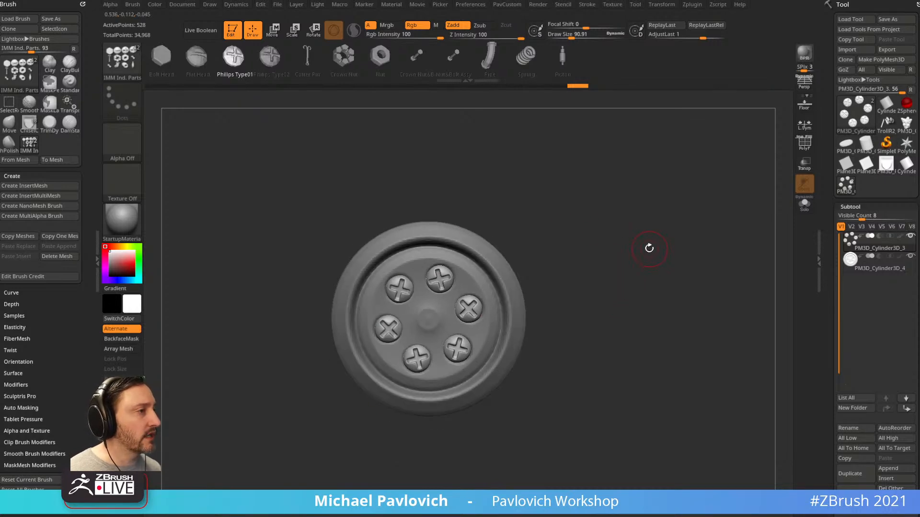
pyautogui.press('s')
pyautogui.press('b')
pyautogui.press('s')
pyautogui.press('t')
pyautogui.press('s')
pyautogui.keyDown('alt'); pyautogui.moveTo(630, 221); pyautogui.dragTo(649, 258); pyautogui.keyUp('alt')
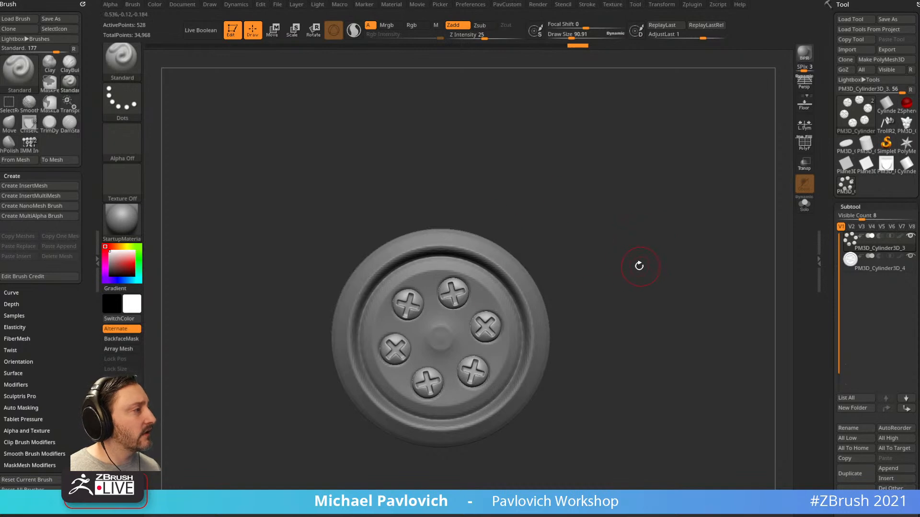
pyautogui.keyDown('alt'); pyautogui.moveTo(638, 289); pyautogui.dragTo(652, 244); pyautogui.keyUp('alt')
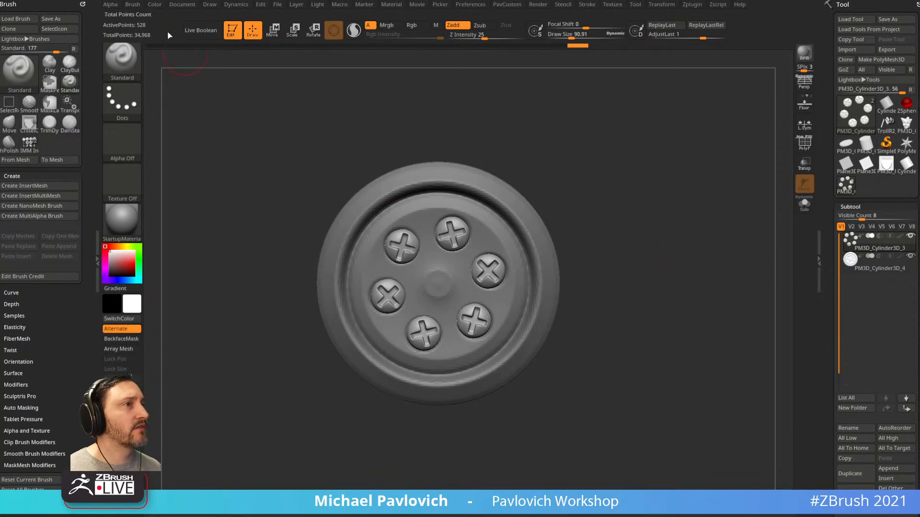
# Resize the document to 512 by 512 and clear the canvas
pyautogui.click(182, 5)
pyautogui.click(242, 208)
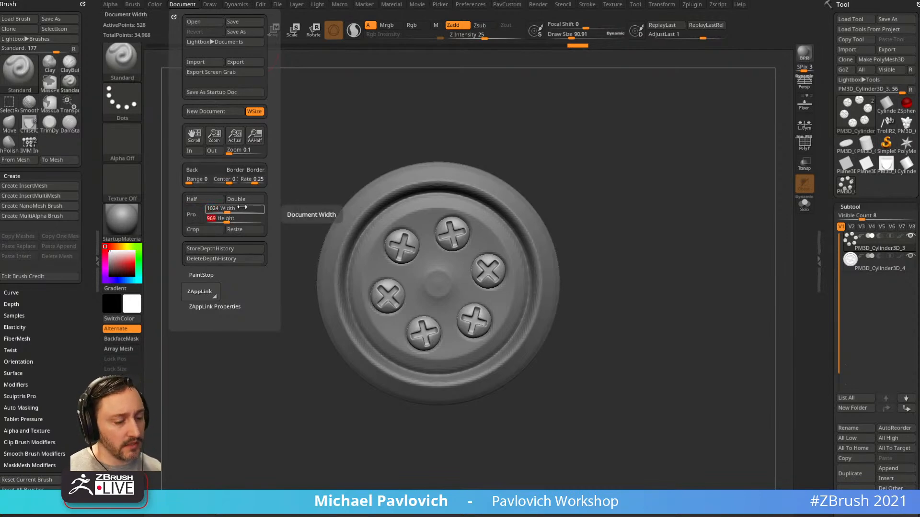
pyautogui.click(242, 208)
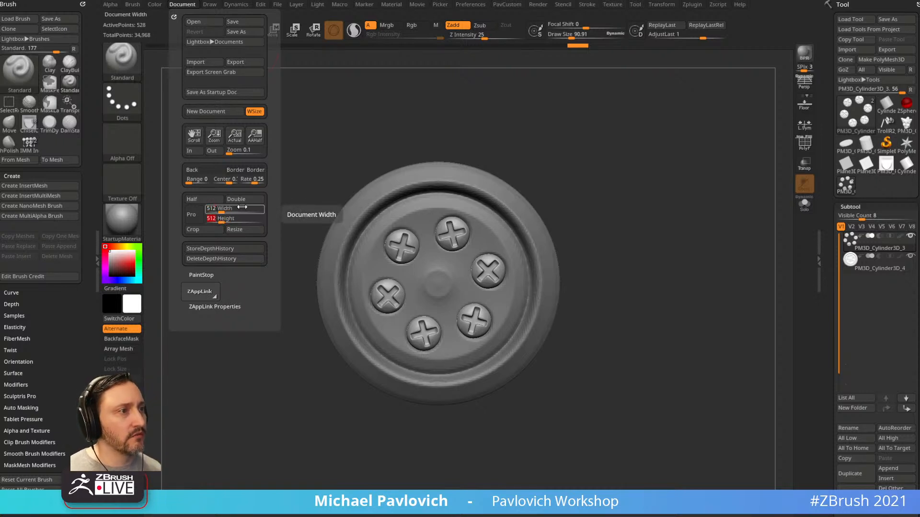
pyautogui.click(234, 229)
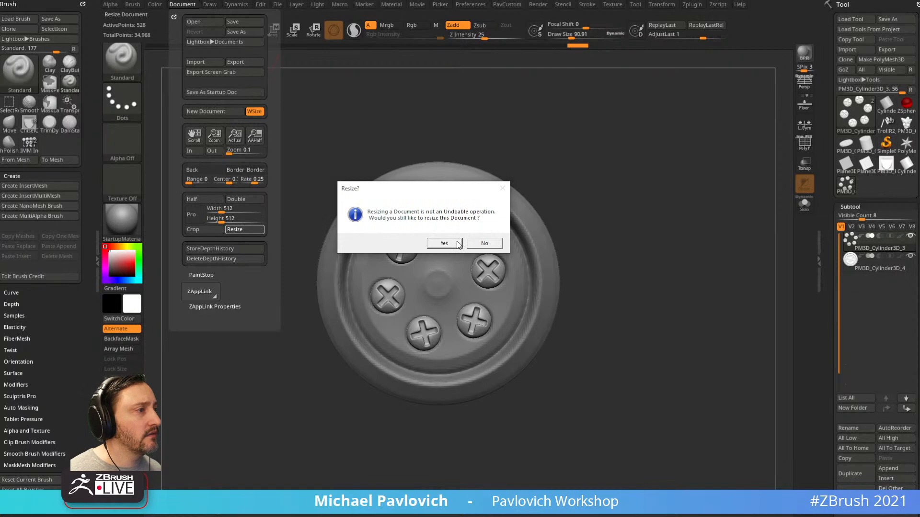
pyautogui.press('Return')
pyautogui.hotkey('ctrl', 'n')
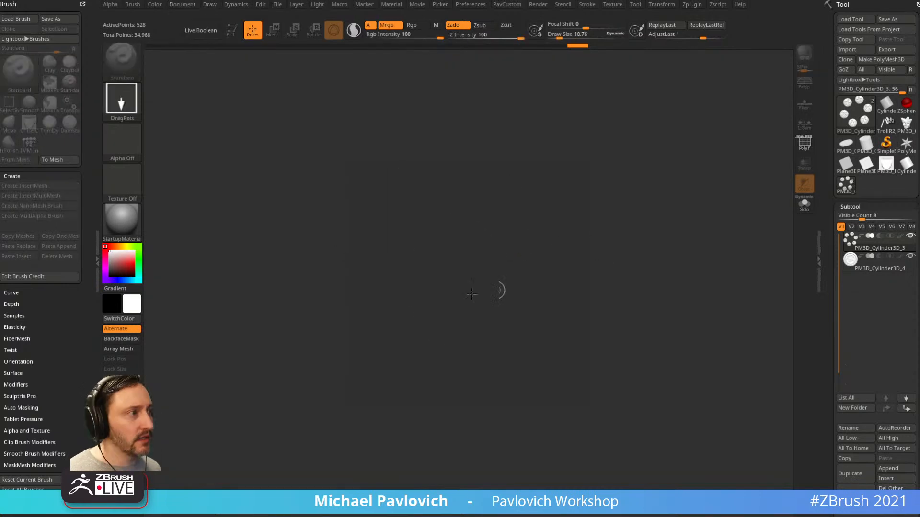
# Redraw the disc in Edit mode, fit it inside the square canvas facing front, and select the base disc subtool
pyautogui.moveTo(438, 292); pyautogui.dragTo(451, 349)
pyautogui.click(233, 31)
pyautogui.moveTo(534, 183); pyautogui.dragTo(696, 290)
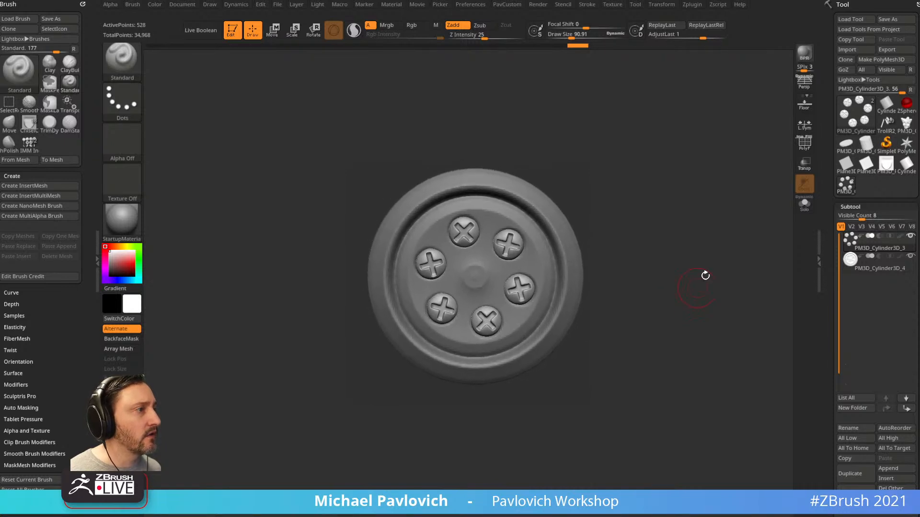
pyautogui.press('f')
pyautogui.click(863, 263)
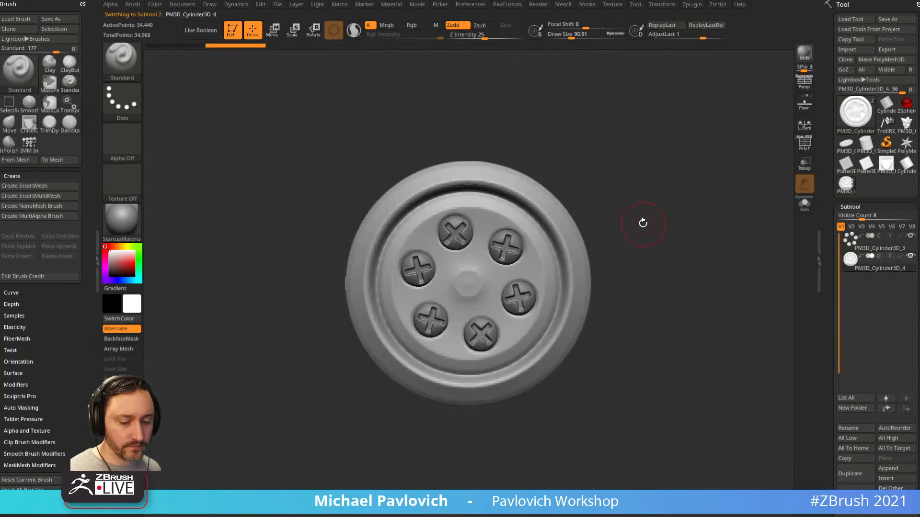
pyautogui.moveTo(659, 223); pyautogui.dragTo(656, 221)
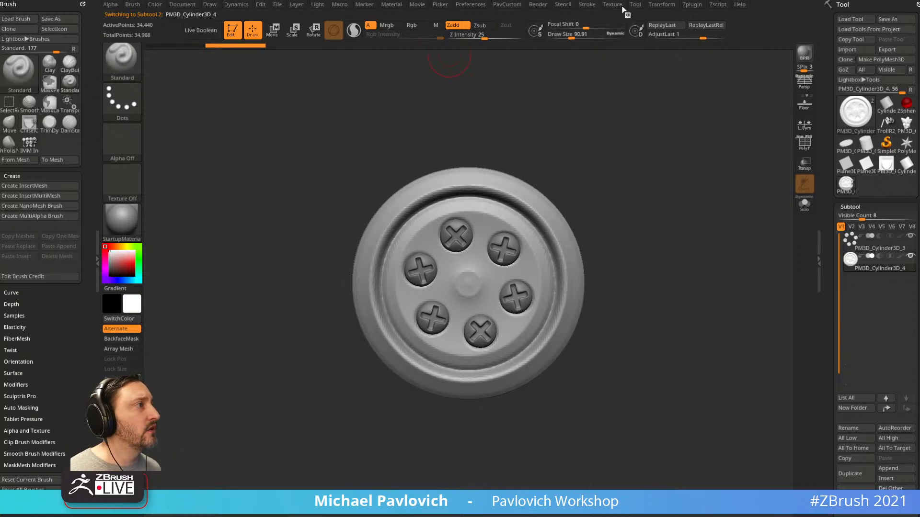
# Create an alpha from the disc and its screws with From Mesh at a map size of 512
pyautogui.click(116, 5)
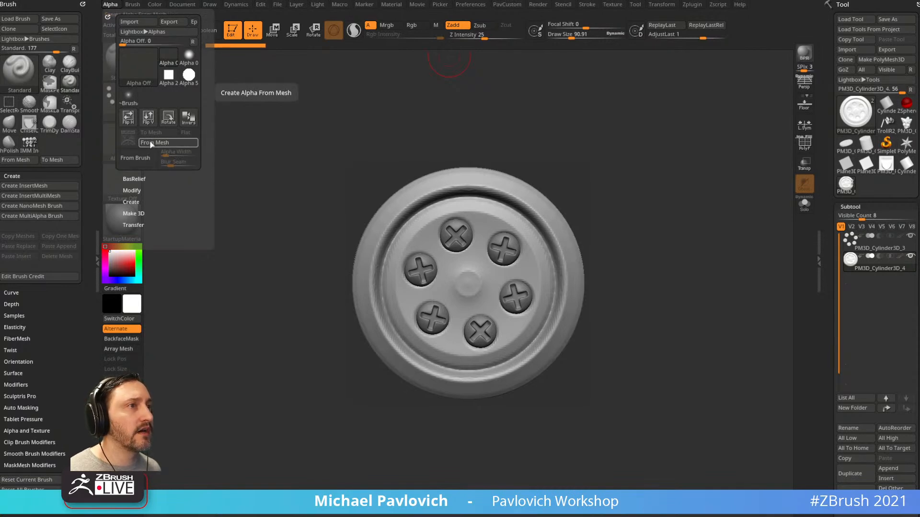
pyautogui.press('shift')
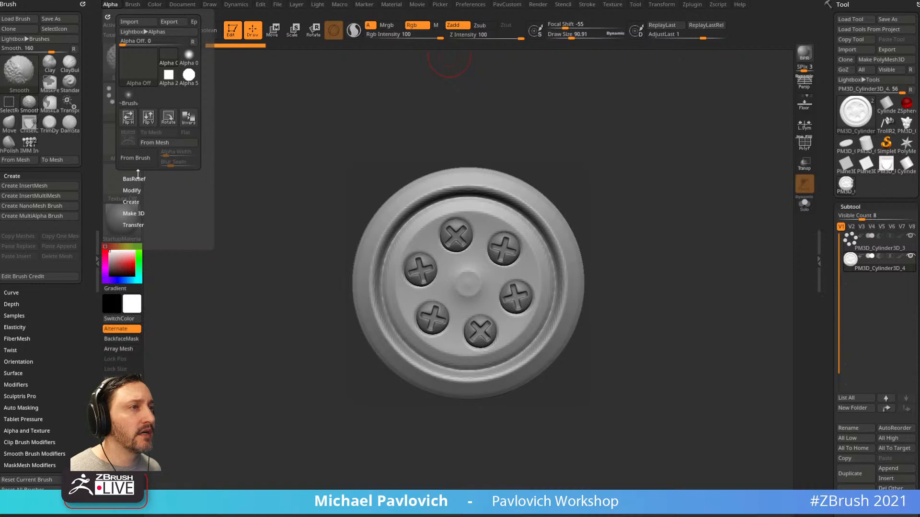
pyautogui.click(154, 143)
pyautogui.moveTo(227, 153); pyautogui.dragTo(216, 150)
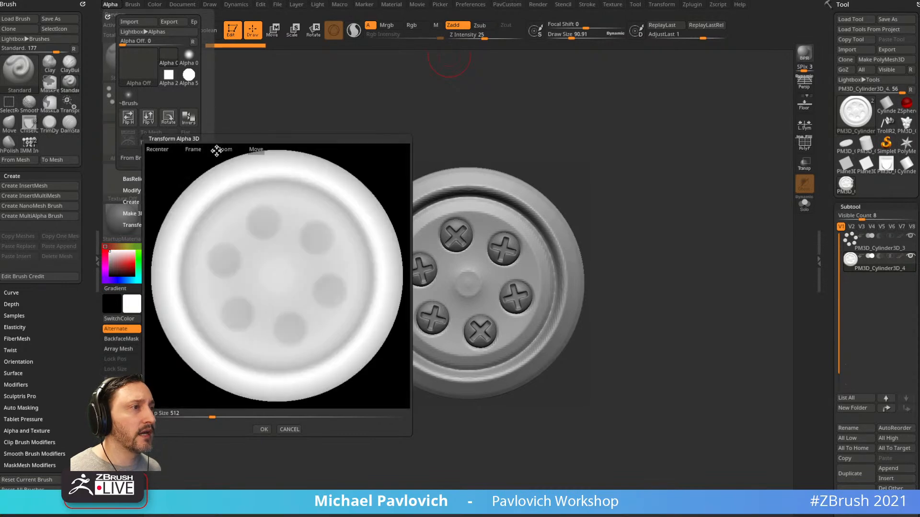
pyautogui.click(264, 430)
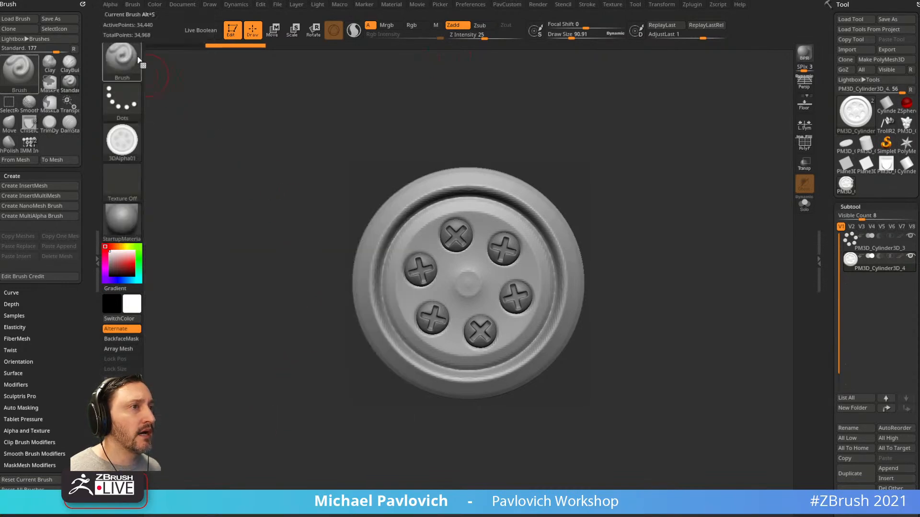
# Capture the canvas as an alpha with GrabDoc and check its preview in the current alpha slot
pyautogui.click(111, 4)
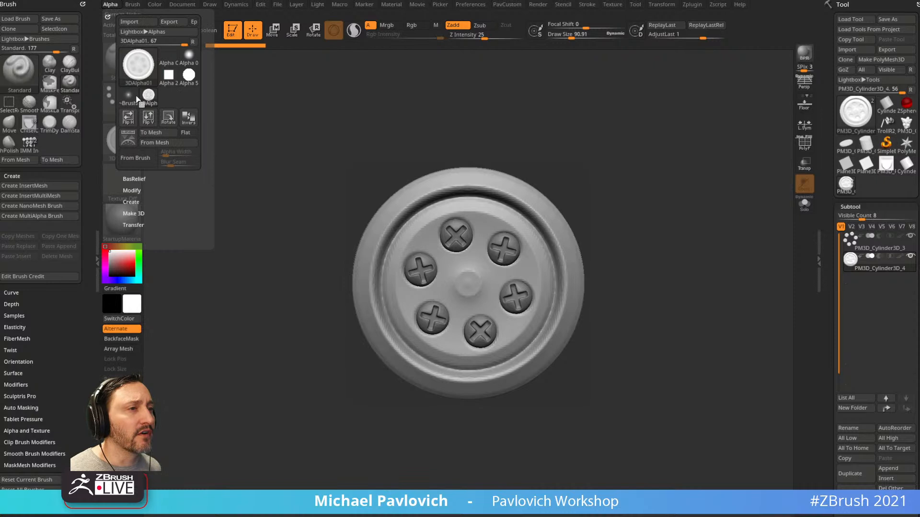
pyautogui.click(130, 201)
pyautogui.click(132, 190)
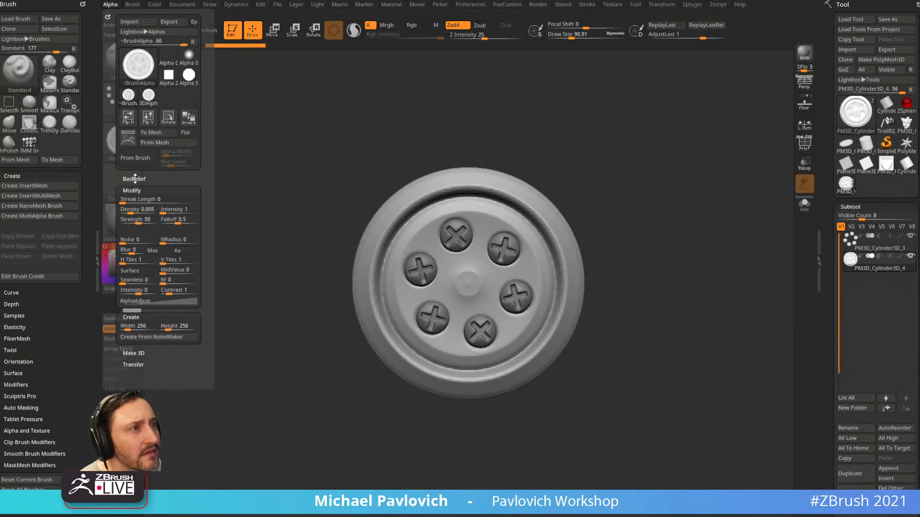
pyautogui.keyDown('shift'); pyautogui.click(132, 364); pyautogui.keyUp('shift')
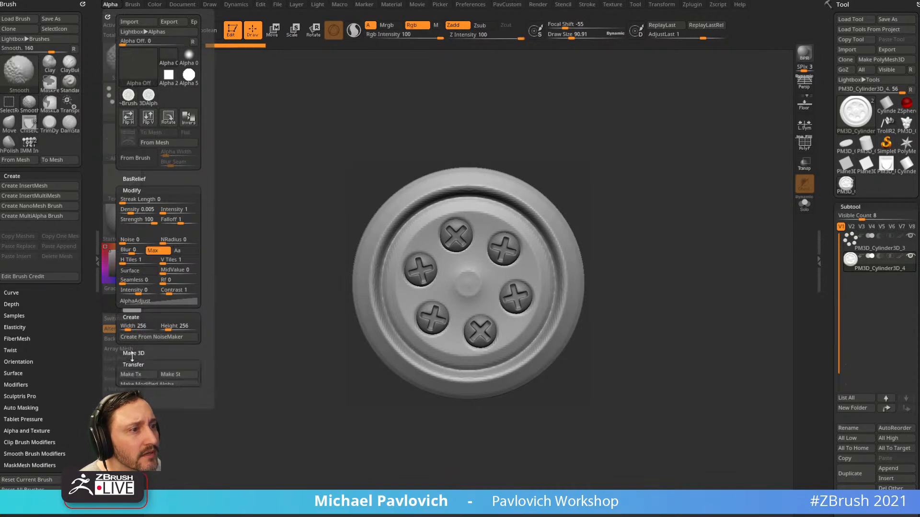
pyautogui.keyDown('shift'); pyautogui.click(134, 353); pyautogui.keyUp('shift')
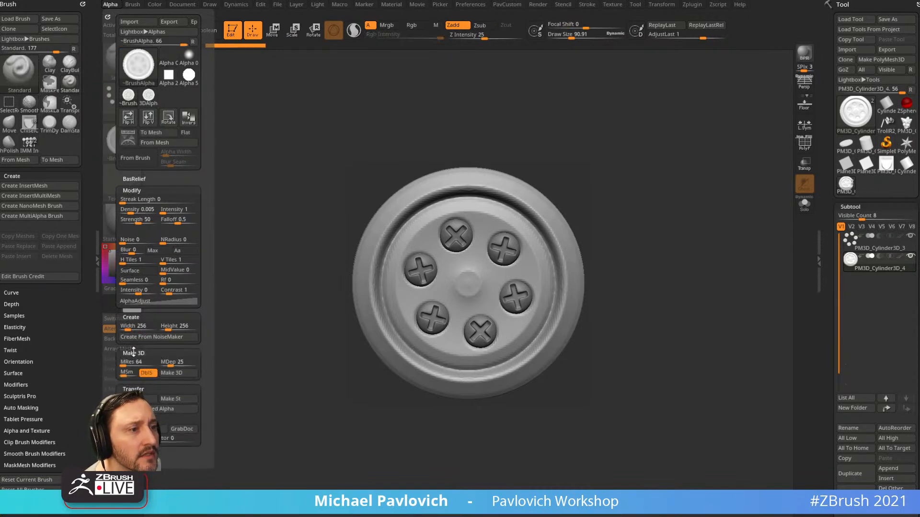
pyautogui.click(181, 430)
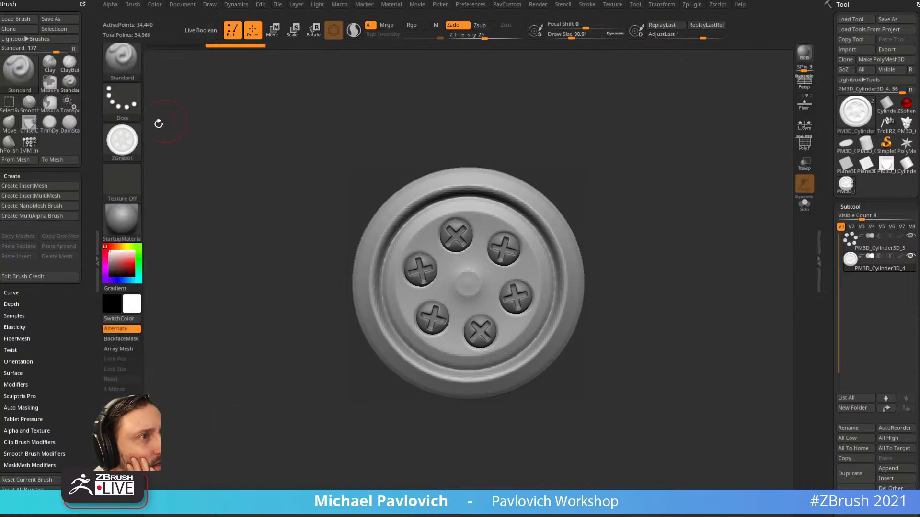
pyautogui.moveTo(131, 149)
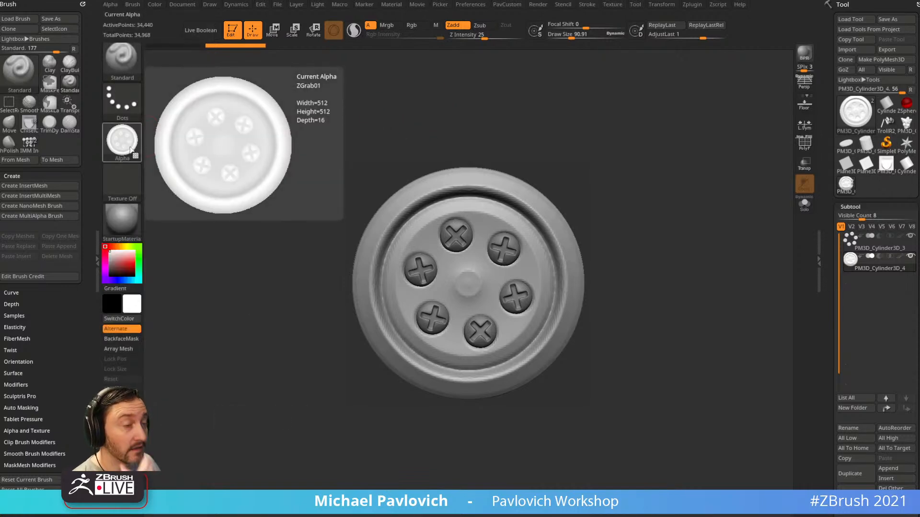
# Switch to the head tool and create a new document at window size, discarding changes to the current one
pyautogui.click(905, 124)
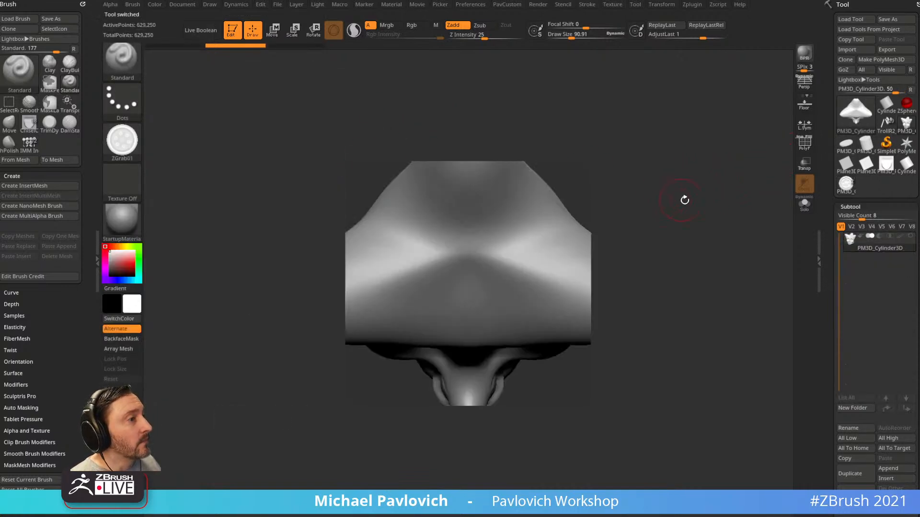
pyautogui.moveTo(676, 199); pyautogui.dragTo(695, 140)
pyautogui.click(191, 5)
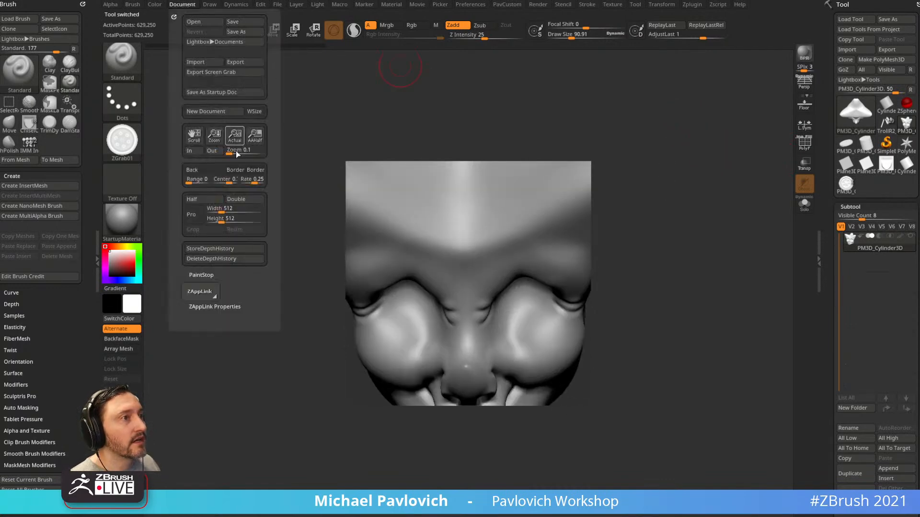
pyautogui.click(249, 112)
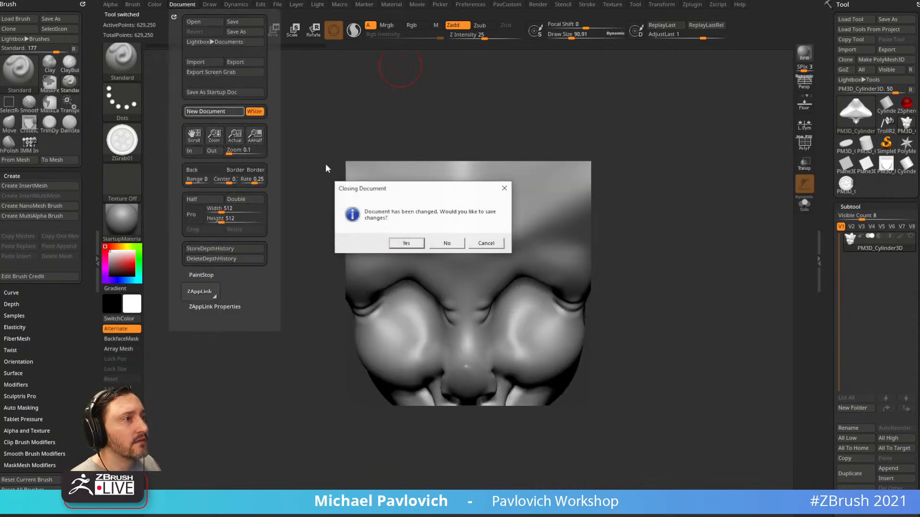
pyautogui.click(439, 239)
# Draw the head onto the new canvas, enter Edit mode and orbit it to a three-quarter view
pyautogui.moveTo(401, 258); pyautogui.dragTo(425, 368)
pyautogui.click(233, 33)
pyautogui.keyDown('shift'); pyautogui.moveTo(630, 208); pyautogui.dragTo(521, 202); pyautogui.keyUp('shift')
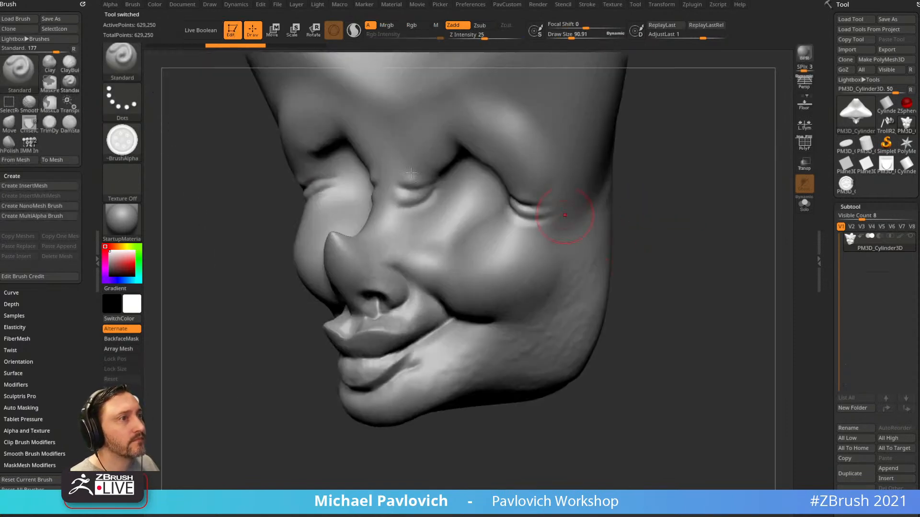
# Set the Standard brush's stroke to DragRect and its Focal Shift to -100
pyautogui.click(119, 101)
pyautogui.click(214, 110)
pyautogui.moveTo(778, 195); pyautogui.dragTo(716, 227)
pyautogui.moveTo(585, 26); pyautogui.dragTo(545, 27)
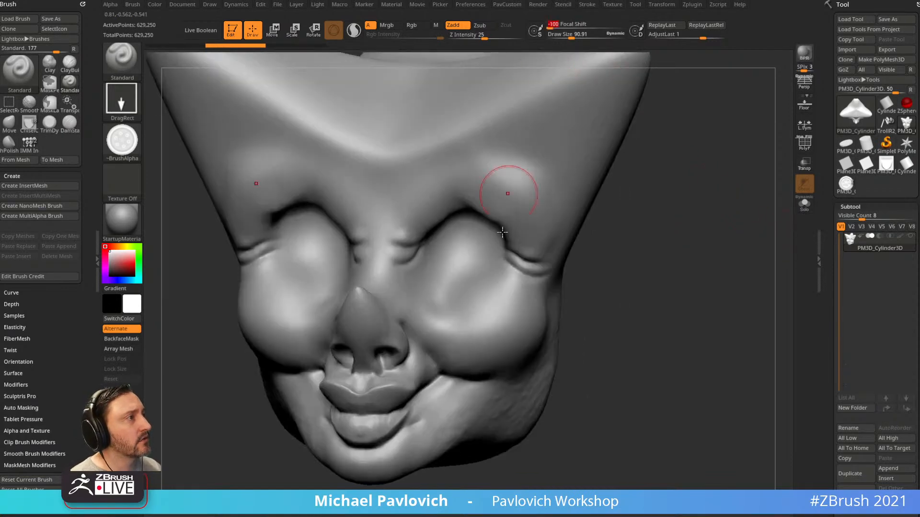
# Raise the Z Intensity to 42 while test-stamping the disc alpha on the cheek, undoing each stamp
pyautogui.moveTo(494, 312); pyautogui.dragTo(517, 320)
pyautogui.keyDown('alt'); pyautogui.moveTo(635, 280); pyautogui.dragTo(640, 328); pyautogui.keyUp('alt')
pyautogui.hotkey('ctrl', 'z')
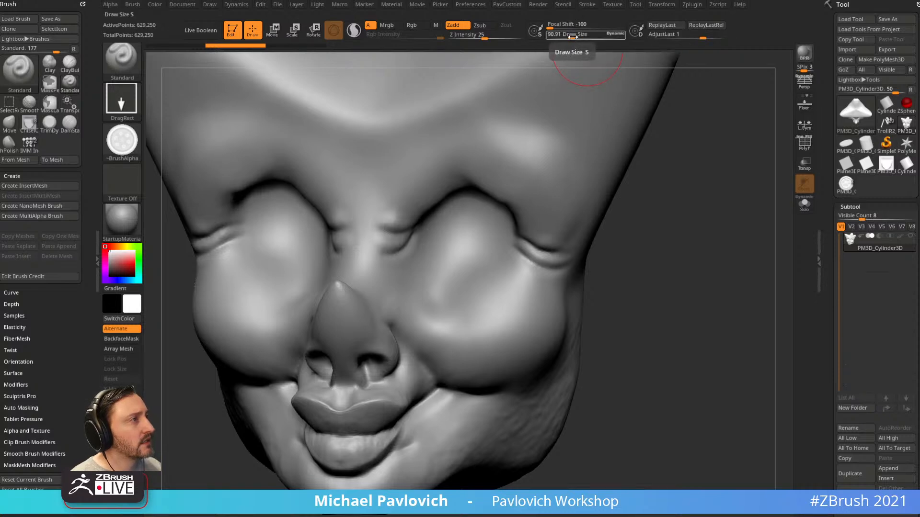
pyautogui.moveTo(484, 37); pyautogui.dragTo(495, 38)
pyautogui.moveTo(507, 293); pyautogui.dragTo(544, 328)
pyautogui.moveTo(614, 302); pyautogui.dragTo(598, 319)
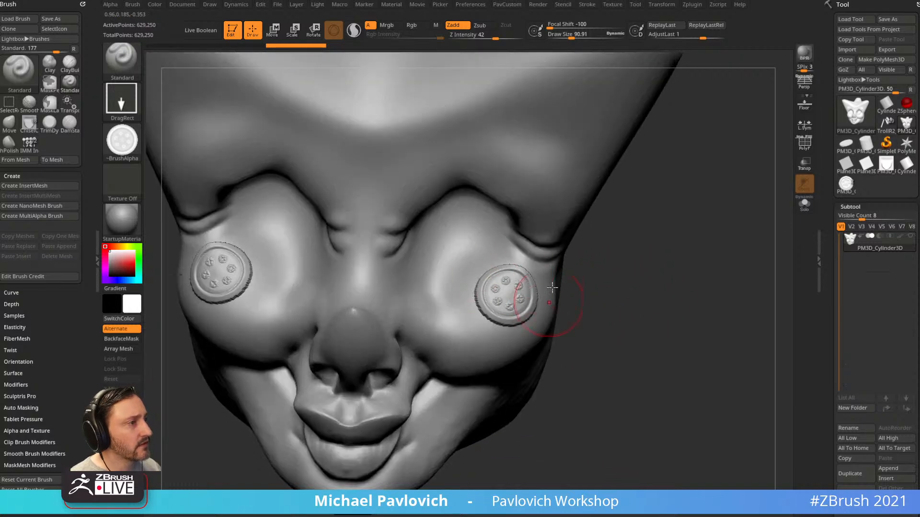
pyautogui.hotkey('ctrl', 'z')
# Test disc stamps on the cheek at higher Focal Shift values up to -9, undo them and restore -100
pyautogui.moveTo(551, 26); pyautogui.dragTo(562, 27)
pyautogui.moveTo(503, 302); pyautogui.dragTo(524, 314)
pyautogui.hotkey('ctrl', 'z')
pyautogui.moveTo(562, 26); pyautogui.dragTo(584, 26)
pyautogui.moveTo(492, 319); pyautogui.dragTo(514, 338)
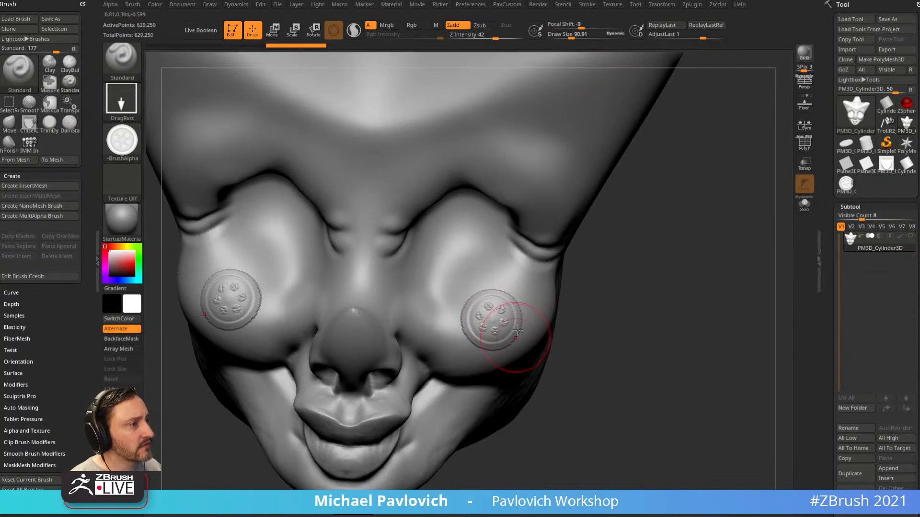
pyautogui.hotkey('ctrl', 'z')
pyautogui.moveTo(583, 27); pyautogui.dragTo(534, 44)
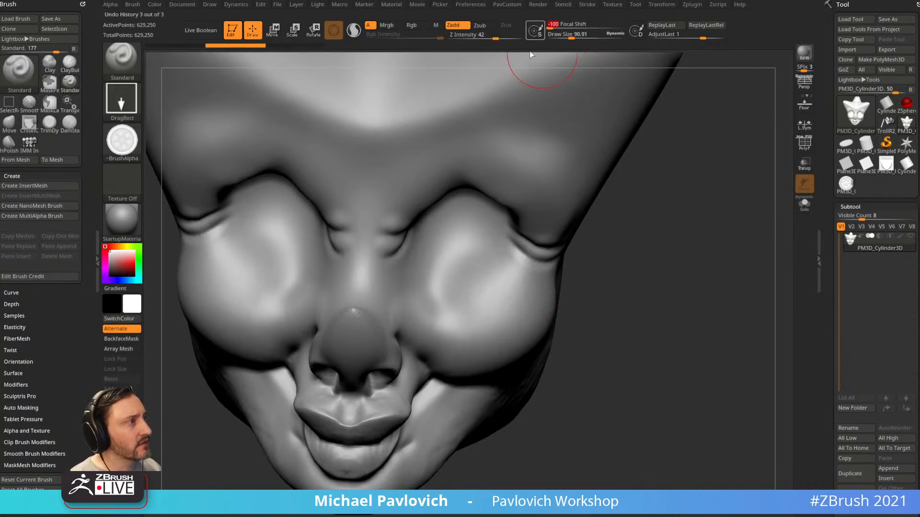
# Keep the alpha's Radial Fade at 0, stamp the disc on the outer cheek and undo the stamp
pyautogui.click(111, 4)
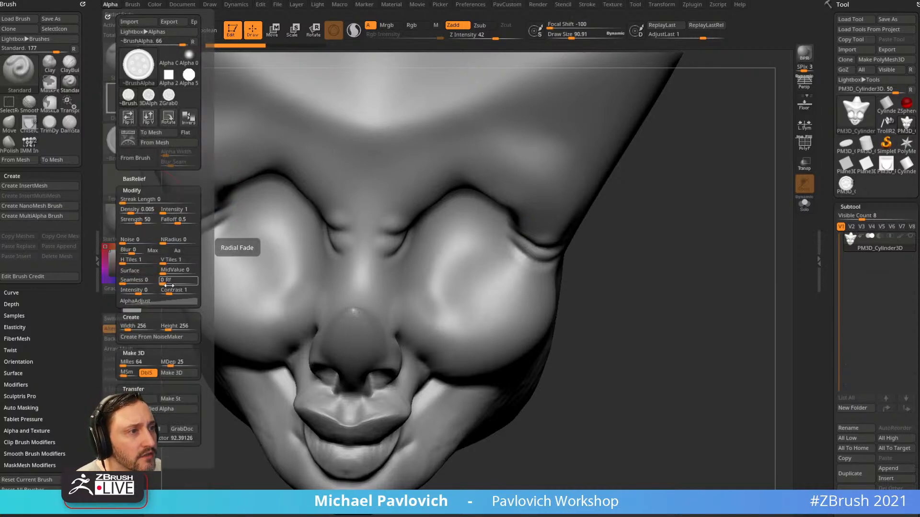
pyautogui.moveTo(165, 281); pyautogui.dragTo(165, 282)
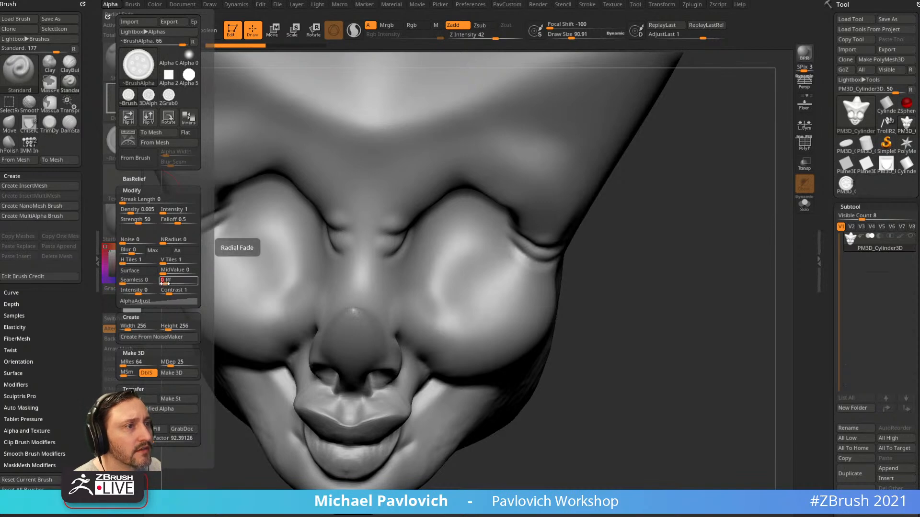
pyautogui.moveTo(515, 326); pyautogui.dragTo(547, 340)
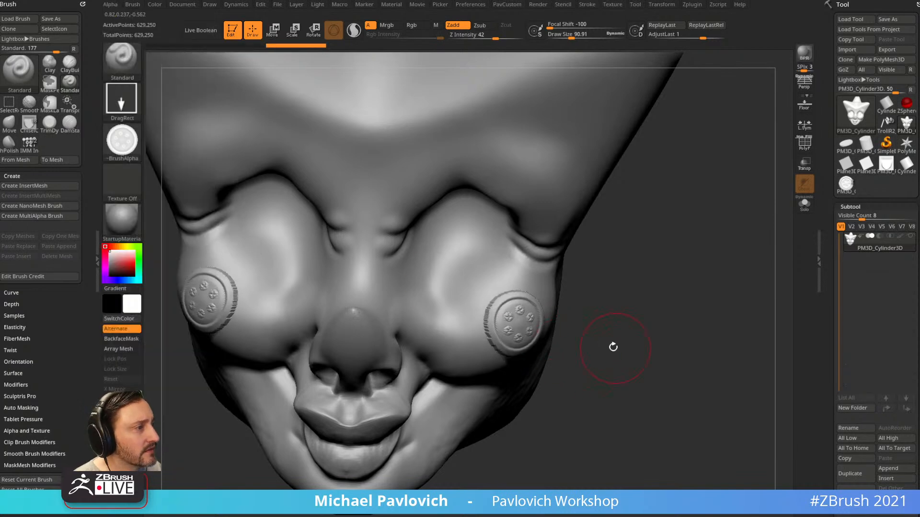
pyautogui.moveTo(616, 349); pyautogui.dragTo(674, 319)
pyautogui.hotkey('ctrl', 'z')
# Subdivide the head twice, test-stamping the disc on the cheek and undoing it between the two subdivisions
pyautogui.hotkey('ctrl', 'd')
pyautogui.moveTo(526, 326); pyautogui.dragTo(581, 345)
pyautogui.hotkey('ctrl', 'z')
pyautogui.hotkey('ctrl', 'd')
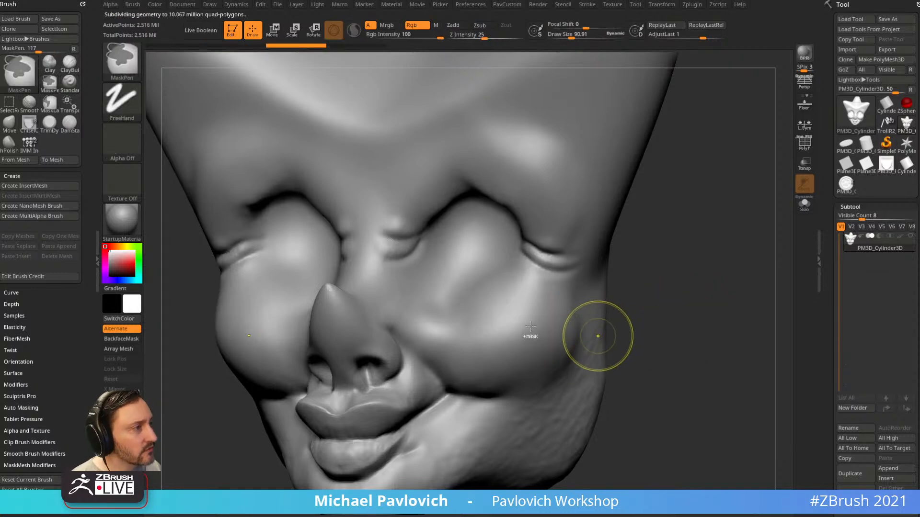
# Stamp the disc alpha on the cheek and beside the brow of the subdivided head, and undo both stamps
pyautogui.moveTo(525, 330); pyautogui.dragTo(565, 342)
pyautogui.moveTo(623, 331); pyautogui.dragTo(703, 313)
pyautogui.moveTo(555, 232); pyautogui.dragTo(581, 249)
pyautogui.moveTo(666, 245)
pyautogui.mouseDown()
pyautogui.moveTo(659, 230)
pyautogui.moveTo(683, 235)
pyautogui.moveTo(662, 228)
pyautogui.moveTo(670, 233)
pyautogui.moveTo(676, 214)
pyautogui.moveTo(681, 241)
pyautogui.moveTo(706, 264)
pyautogui.mouseUp()
pyautogui.hotkey('ctrl', 'z')
pyautogui.hotkey('ctrl', 'z')
pyautogui.click(886, 165)
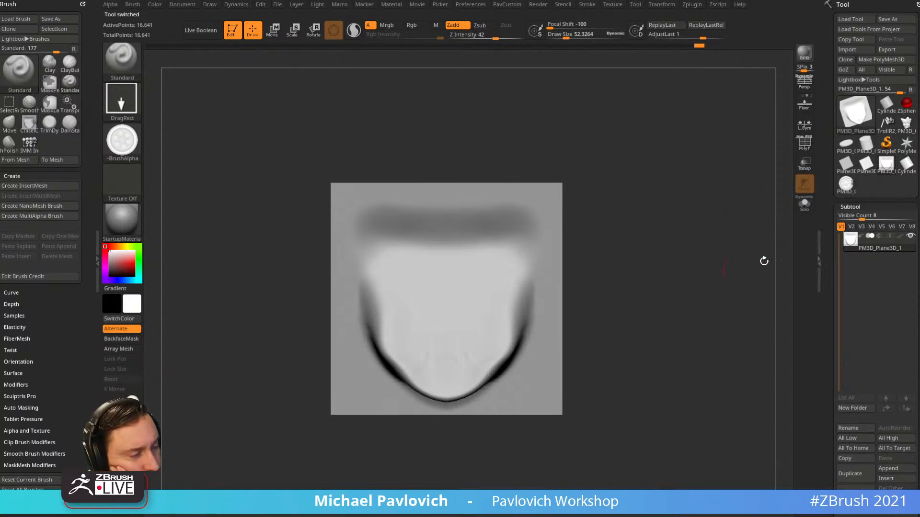
pyautogui.click(886, 123)
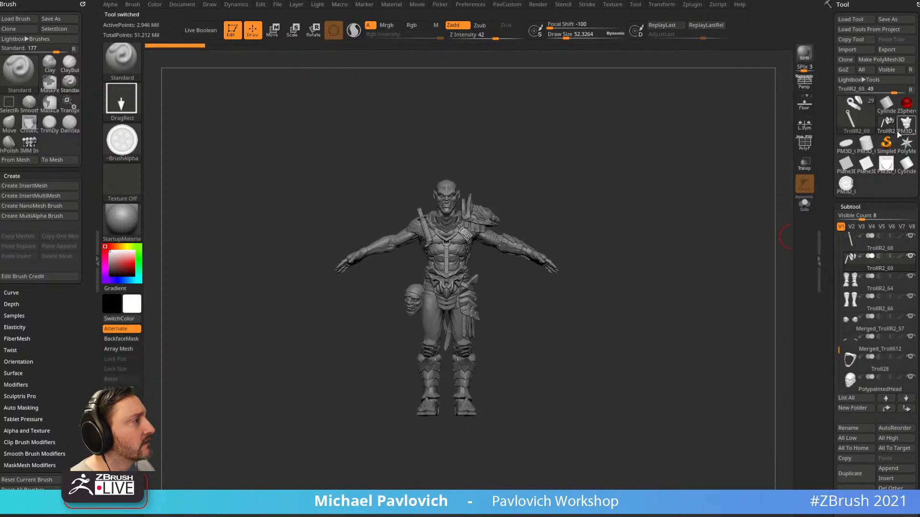
pyautogui.click(906, 127)
pyautogui.press('b')
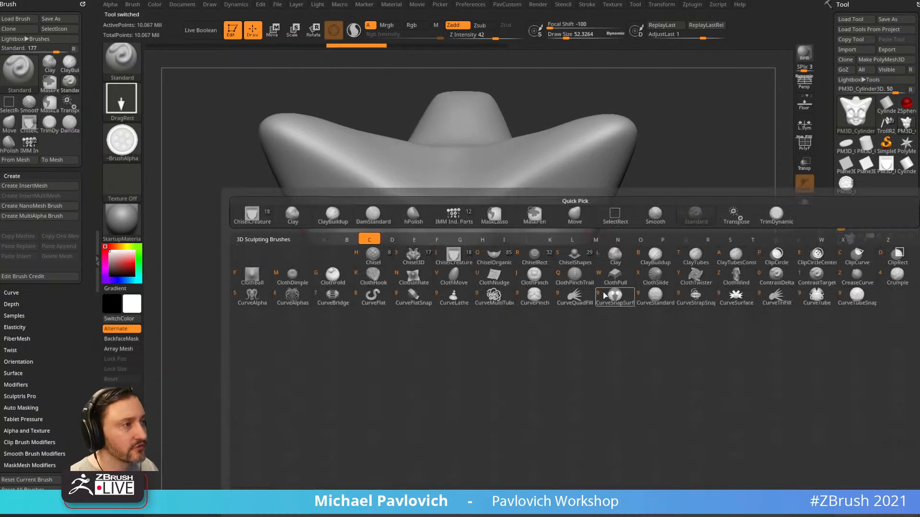
pyautogui.press('Escape')
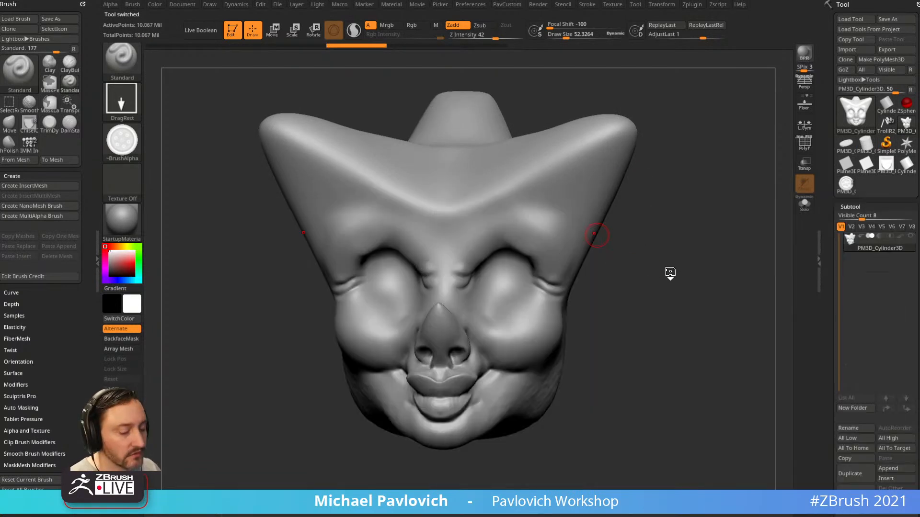
# Select the ChiselCreature brush and set its stroke to Dots
pyautogui.press('b')
pyautogui.press('c')
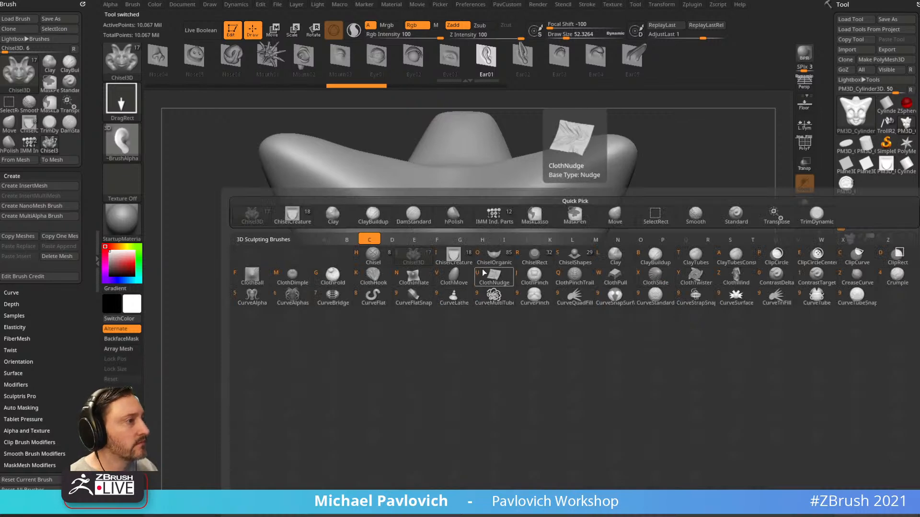
pyautogui.click(454, 257)
pyautogui.moveTo(663, 238)
pyautogui.mouseDown()
pyautogui.moveTo(696, 249)
pyautogui.moveTo(666, 241)
pyautogui.mouseUp()
pyautogui.click(119, 104)
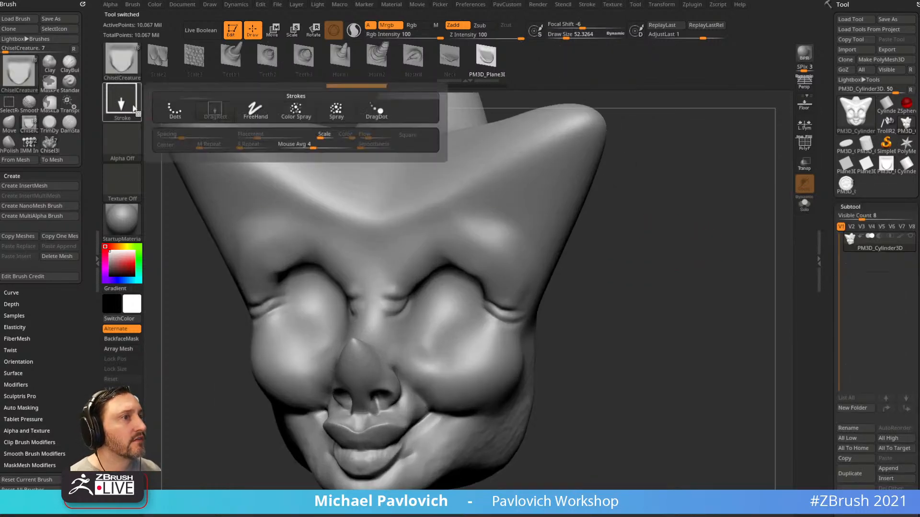
pyautogui.click(175, 109)
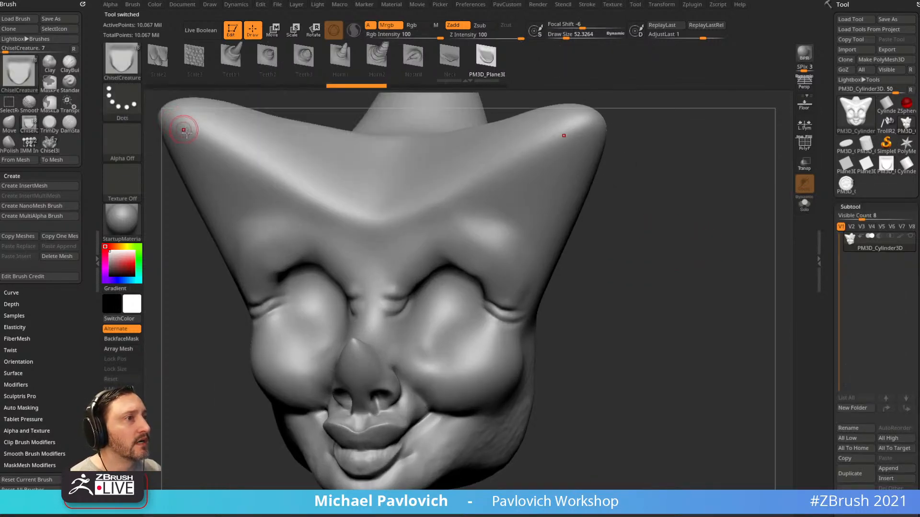
# Paint a test stroke down the cheek with the ChiselCreature brush and undo it
pyautogui.moveTo(503, 372); pyautogui.dragTo(508, 403)
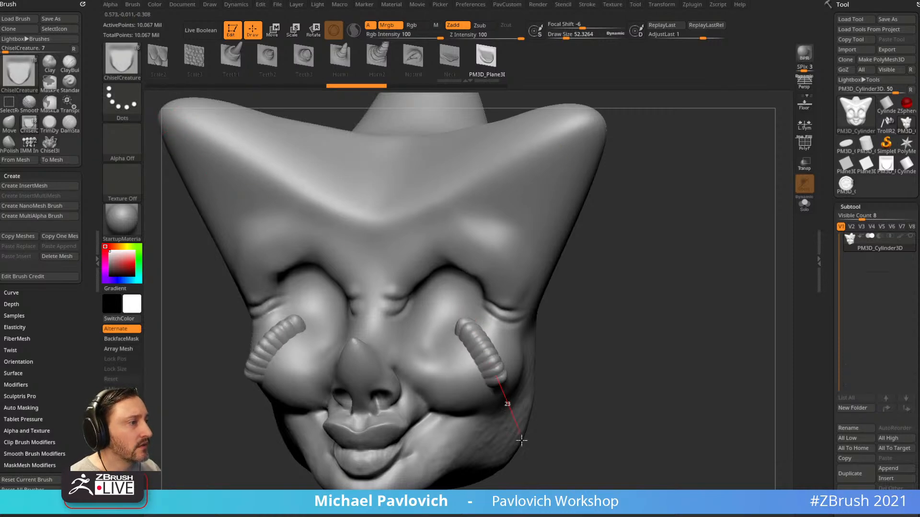
pyautogui.hotkey('ctrl', 'z')
pyautogui.moveTo(580, 339)
pyautogui.mouseDown()
pyautogui.moveTo(614, 309)
pyautogui.moveTo(543, 269)
pyautogui.mouseUp()
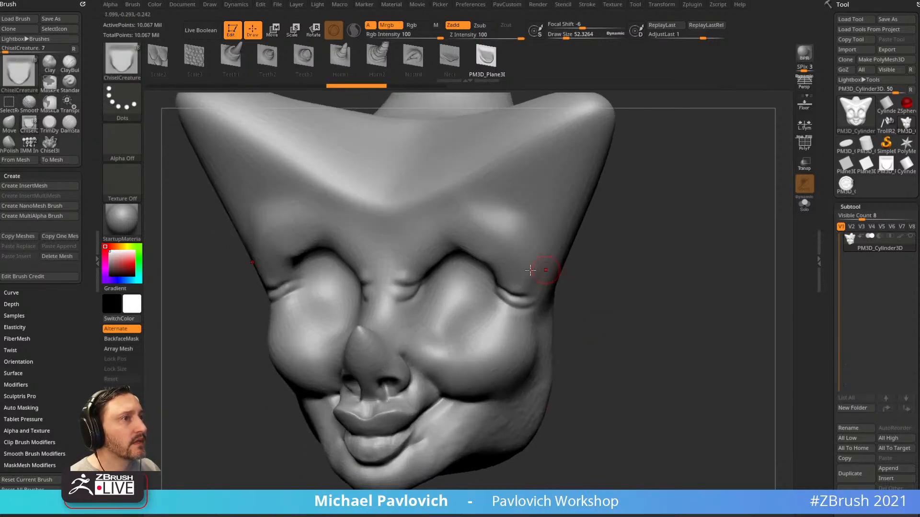
# Choose the brush's PM3D_Plane3D scale alpha, test it on the cheek, undo the stroke and increase the Draw Size to about 95
pyautogui.click(485, 58)
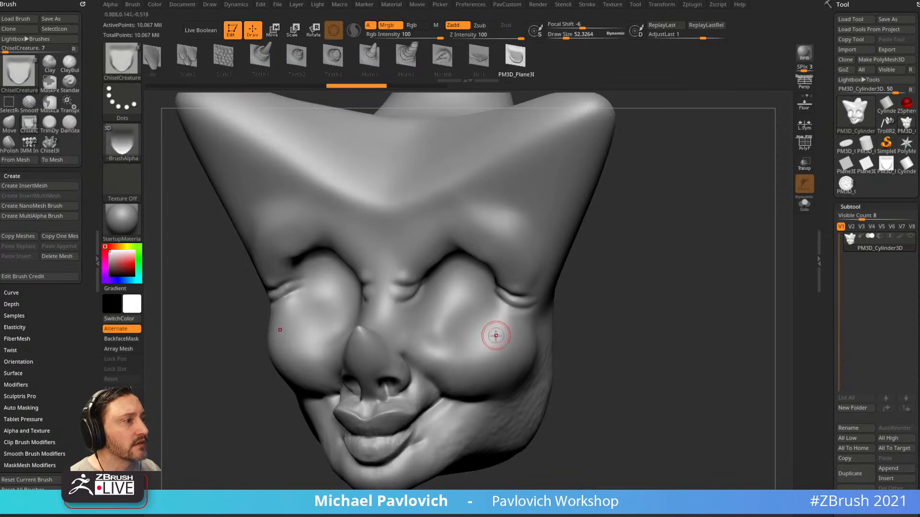
pyautogui.moveTo(454, 264); pyautogui.dragTo(454, 248)
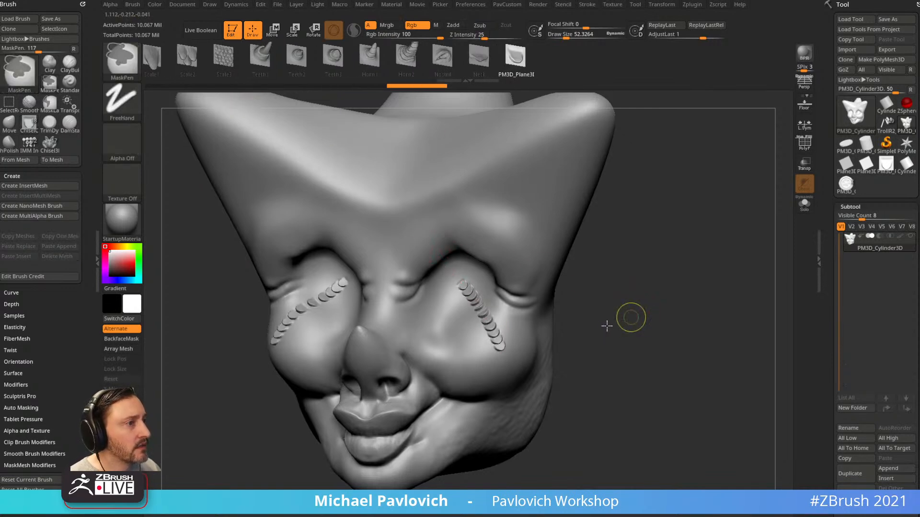
pyautogui.hotkey('ctrl', 'z')
pyautogui.press(']')
pyautogui.press(']')
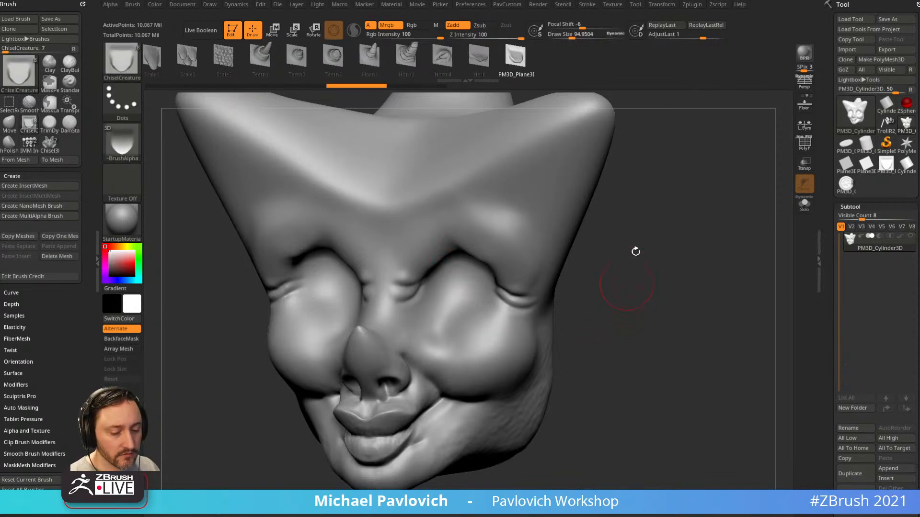
# Adjust the LazyStep in the stroke's Lazy Mouse settings after painting and undoing a test row on the cheek
pyautogui.click(588, 5)
pyautogui.click(612, 143)
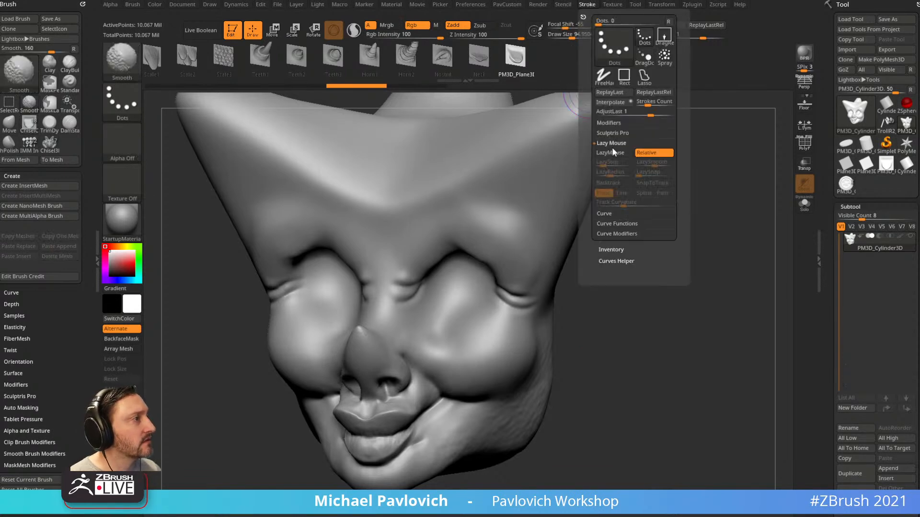
pyautogui.moveTo(503, 367)
pyautogui.mouseDown()
pyautogui.moveTo(475, 304)
pyautogui.moveTo(449, 286)
pyautogui.mouseUp()
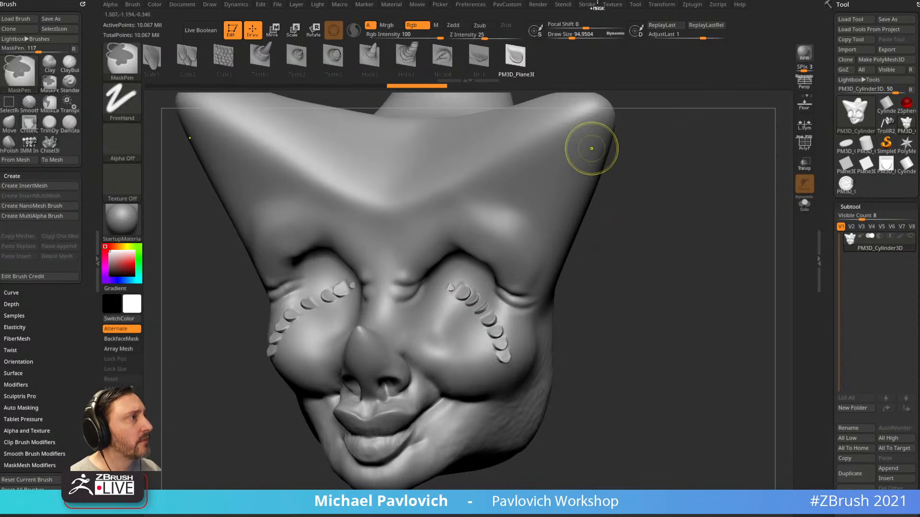
pyautogui.hotkey('ctrl', 'z')
pyautogui.click(587, 5)
pyautogui.click(606, 163)
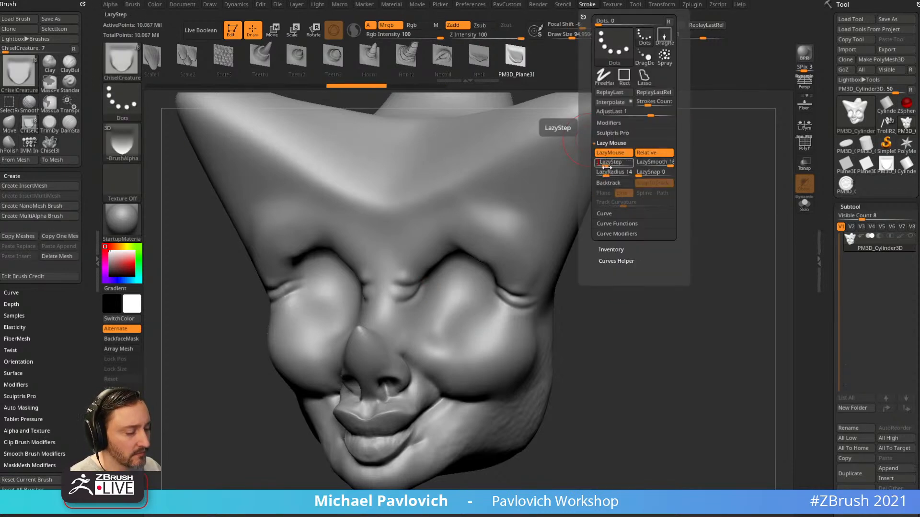
pyautogui.press('Return')
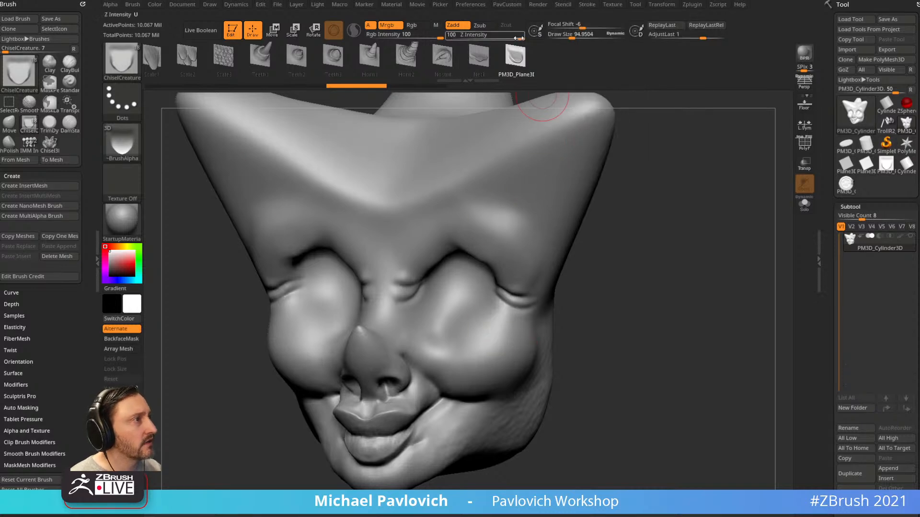
# Set the Z Intensity to 56, paint test rows of scales on the cheek and undo them
pyautogui.click(503, 36)
pyautogui.moveTo(492, 330); pyautogui.dragTo(447, 289)
pyautogui.moveTo(518, 348)
pyautogui.keyDown('shift'); pyautogui.mouseDown()
pyautogui.moveTo(489, 306)
pyautogui.moveTo(455, 287)
pyautogui.mouseUp(); pyautogui.keyUp('shift')
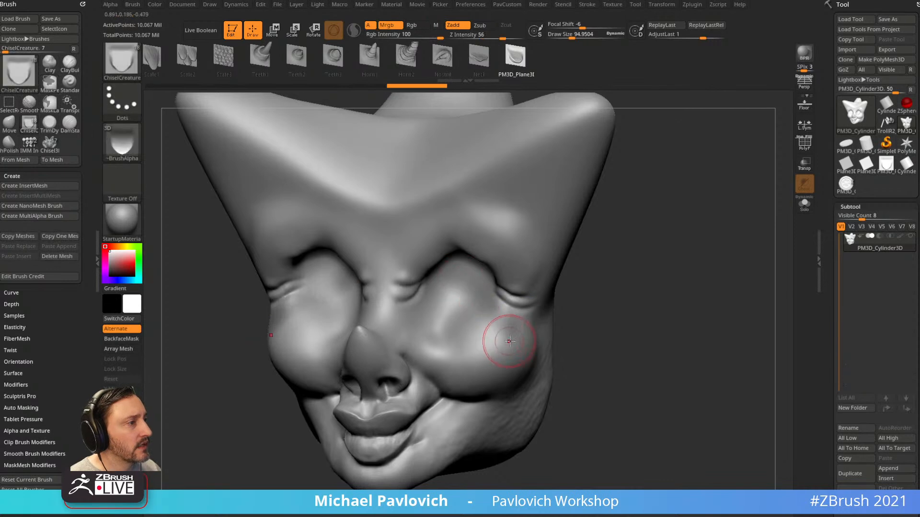
pyautogui.hotkey('ctrl', 'z')
# Paint rows of overlapping scales from the head's upper corner down toward the brow
pyautogui.moveTo(553, 184); pyautogui.dragTo(506, 235)
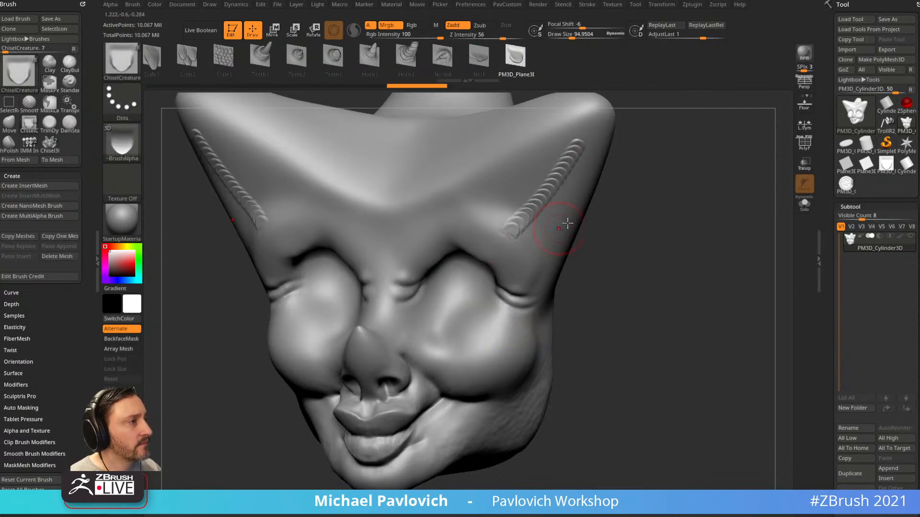
pyautogui.moveTo(585, 167)
pyautogui.mouseDown()
pyautogui.moveTo(549, 247)
pyautogui.moveTo(524, 271)
pyautogui.moveTo(533, 295)
pyautogui.mouseUp()
pyautogui.moveTo(680, 242); pyautogui.dragTo(691, 238)
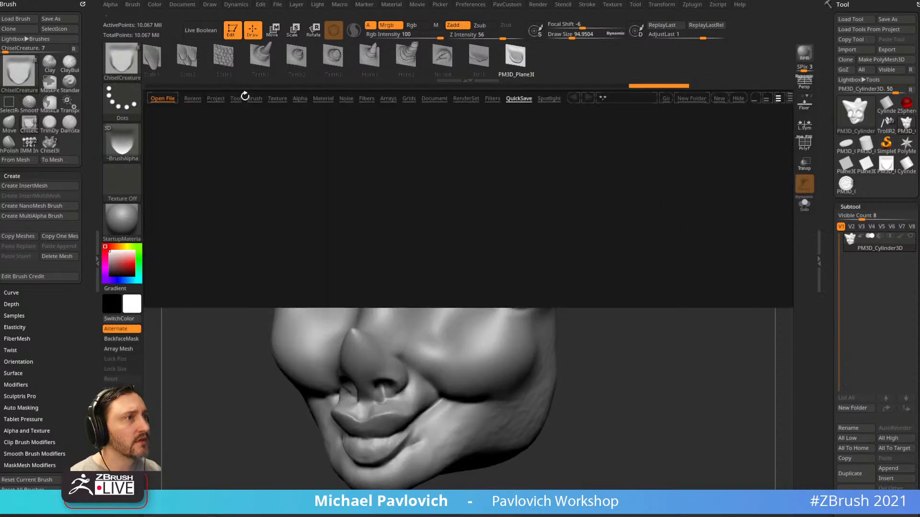
# Load the ScalesLizard brush from the Scales folder of the Lightbox brush library
pyautogui.click(253, 98)
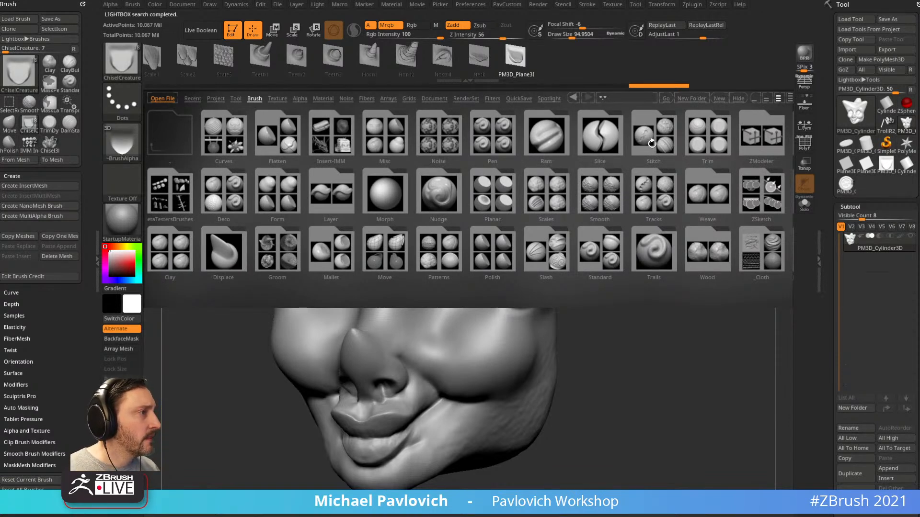
pyautogui.moveTo(548, 194); pyautogui.dragTo(469, 194)
pyautogui.doubleClick(467, 197)
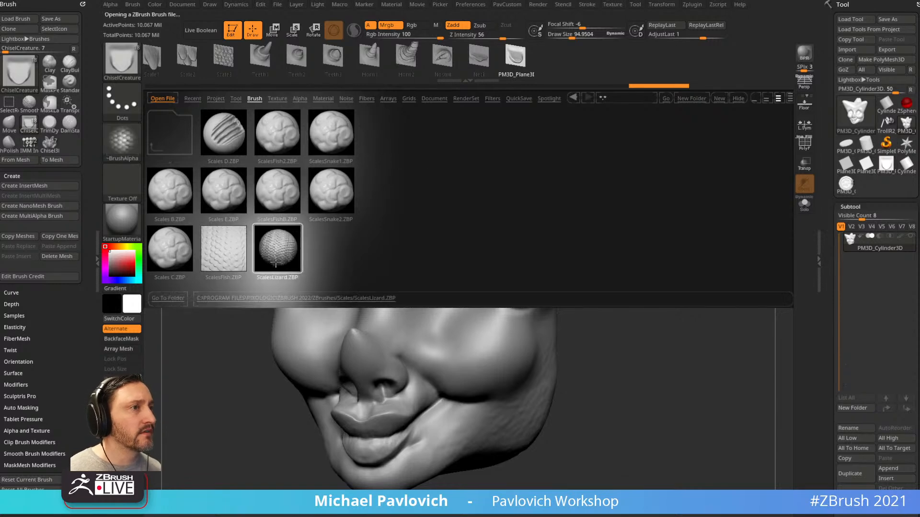
pyautogui.doubleClick(277, 264)
# Enlarge the Draw Size to about 206 and paint lizard scales over the forehead up to the head's upper corner
pyautogui.moveTo(527, 102); pyautogui.dragTo(556, 87)
pyautogui.press('s')
pyautogui.click(525, 165)
pyautogui.moveTo(465, 206)
pyautogui.mouseDown()
pyautogui.moveTo(556, 91)
pyautogui.moveTo(571, 127)
pyautogui.mouseUp()
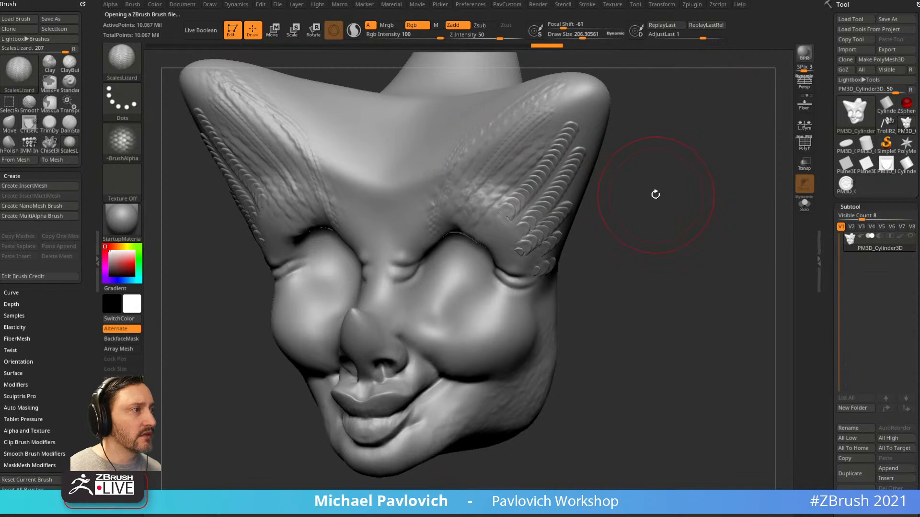
# Load the Scales B, Scales C, Scales D, Scales E and ScalesFish2 brushes from the Lightbox Scales folder
pyautogui.press('b')
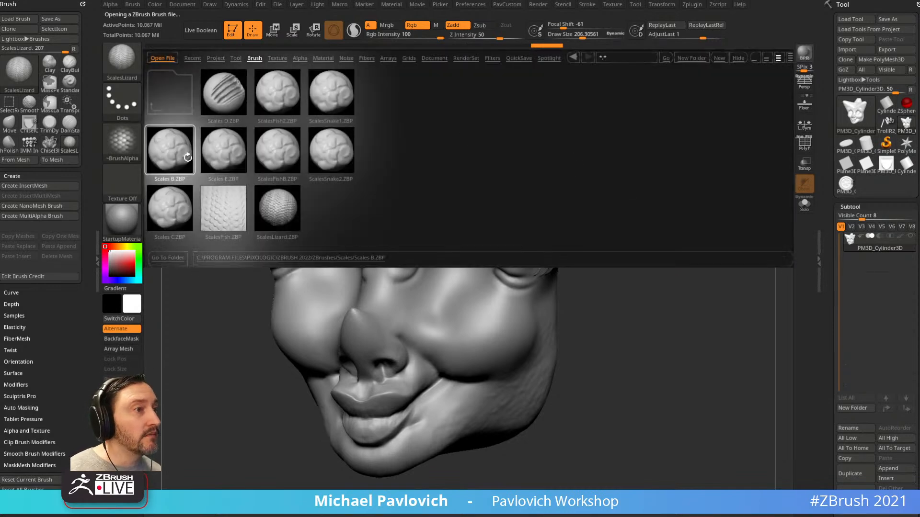
pyautogui.click(220, 166)
pyautogui.doubleClick(187, 207)
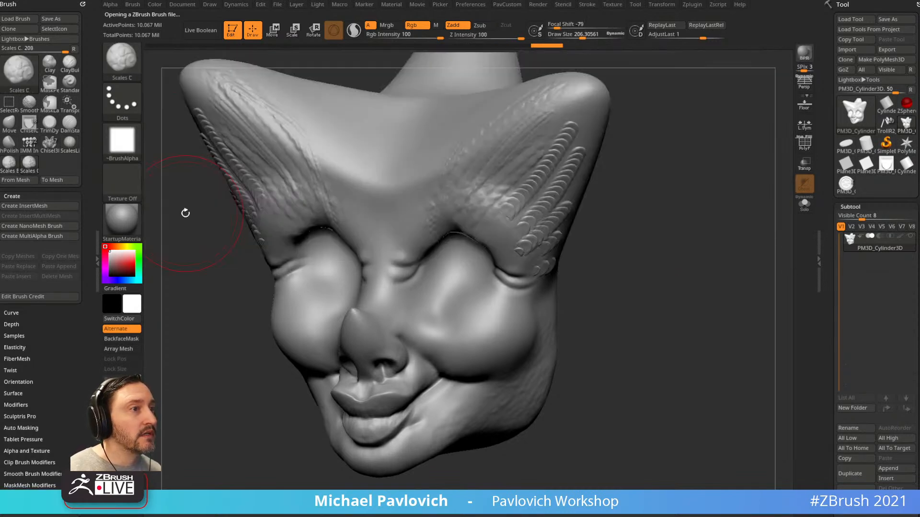
pyautogui.doubleClick(223, 94)
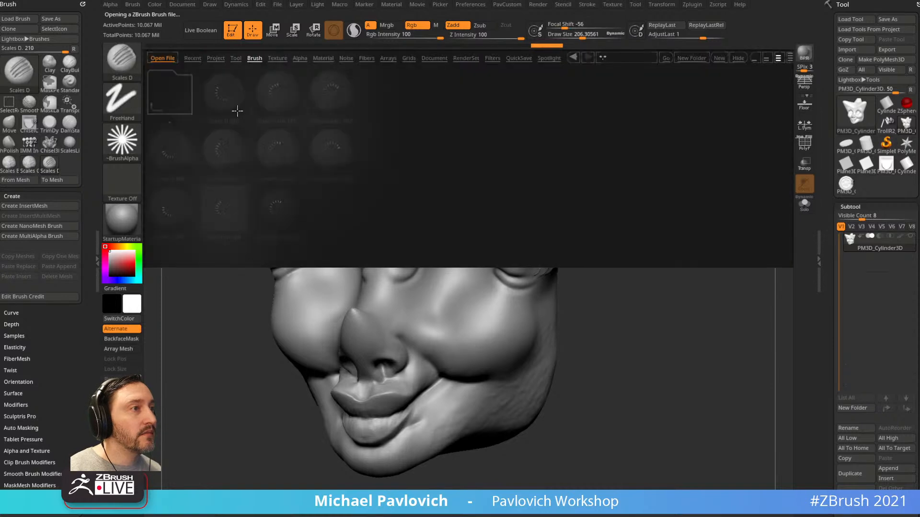
pyautogui.doubleClick(200, 151)
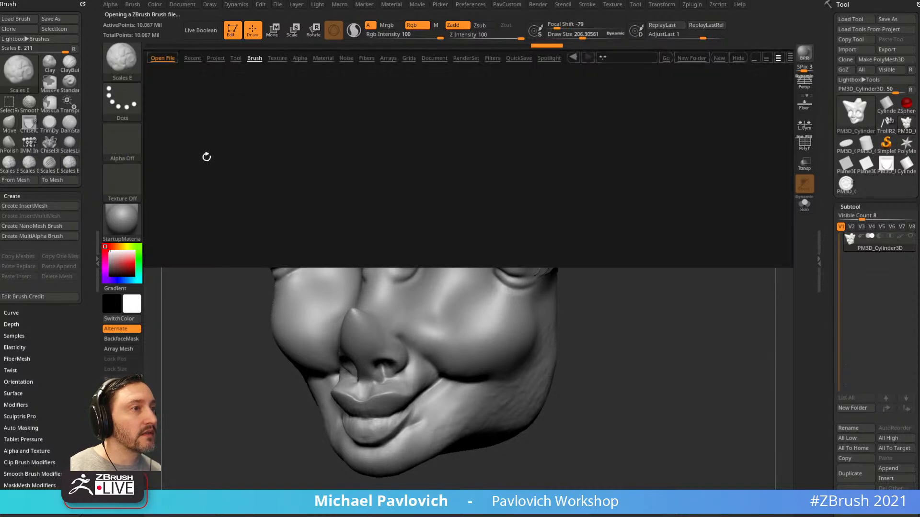
pyautogui.doubleClick(229, 146)
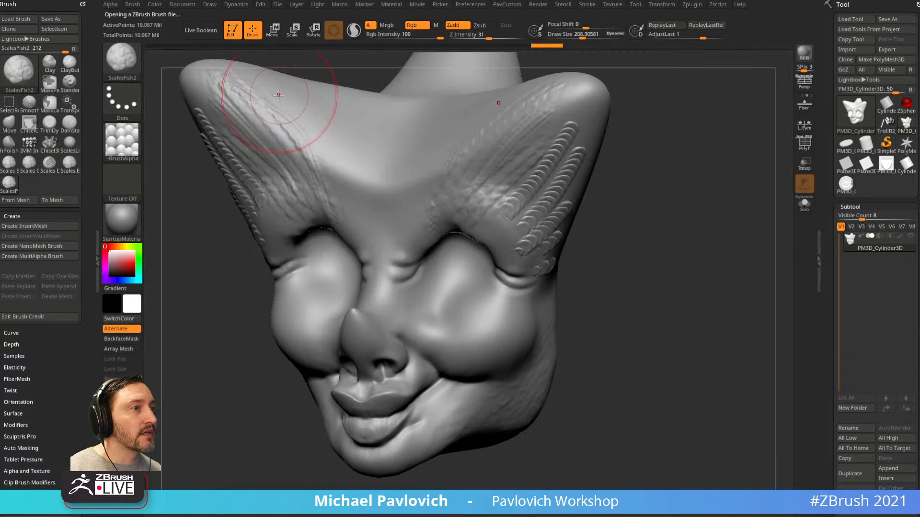
# Set the Z Intensity to 64 and the Draw Size to about 140, and paint overlapping fish scales over the side of the head
pyautogui.moveTo(654, 175); pyautogui.dragTo(553, 51)
pyautogui.click(505, 36)
pyautogui.moveTo(453, 288); pyautogui.dragTo(512, 243)
pyautogui.moveTo(635, 241)
pyautogui.keyDown('alt'); pyautogui.mouseDown()
pyautogui.moveTo(598, 255)
pyautogui.moveTo(628, 226)
pyautogui.moveTo(617, 193)
pyautogui.mouseUp(); pyautogui.keyUp('alt')
pyautogui.moveTo(485, 340)
pyautogui.mouseDown()
pyautogui.moveTo(525, 268)
pyautogui.moveTo(530, 222)
pyautogui.mouseUp()
pyautogui.moveTo(508, 361)
pyautogui.mouseDown()
pyautogui.moveTo(546, 307)
pyautogui.moveTo(568, 209)
pyautogui.mouseUp()
pyautogui.moveTo(536, 381)
pyautogui.mouseDown()
pyautogui.moveTo(574, 326)
pyautogui.moveTo(592, 263)
pyautogui.mouseUp()
pyautogui.moveTo(704, 311)
pyautogui.keyDown('alt'); pyautogui.mouseDown()
pyautogui.moveTo(665, 281)
pyautogui.moveTo(679, 281)
pyautogui.mouseUp(); pyautogui.keyUp('alt')
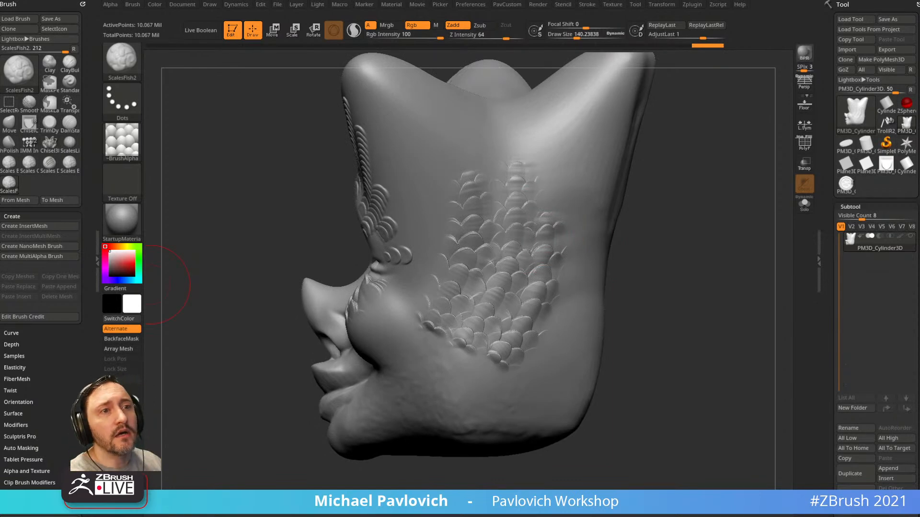
# Turn on the polyframe display and replace the docked Brush palette with the Zplugin palette
pyautogui.moveTo(664, 282)
pyautogui.mouseDown()
pyautogui.moveTo(727, 300)
pyautogui.moveTo(715, 314)
pyautogui.moveTo(664, 273)
pyautogui.mouseUp()
pyautogui.hotkey('shift', 'f')
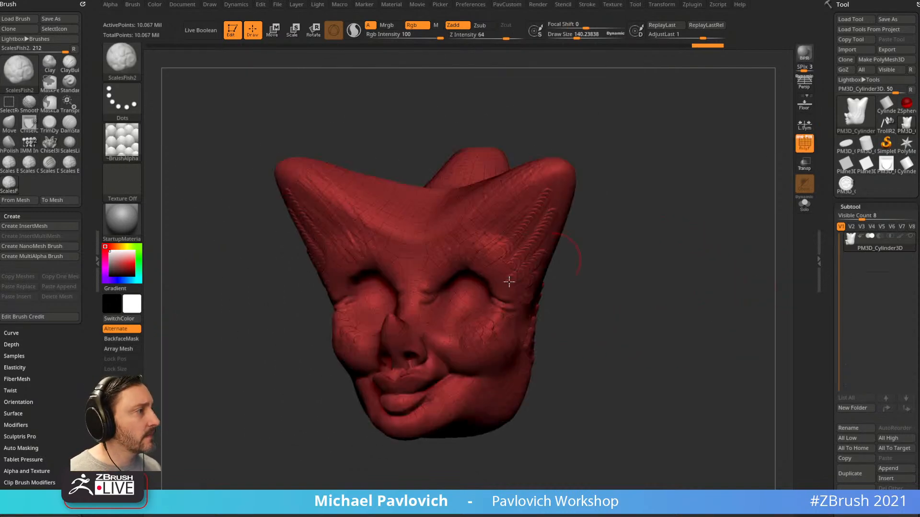
pyautogui.scroll(-5, 839, 279)
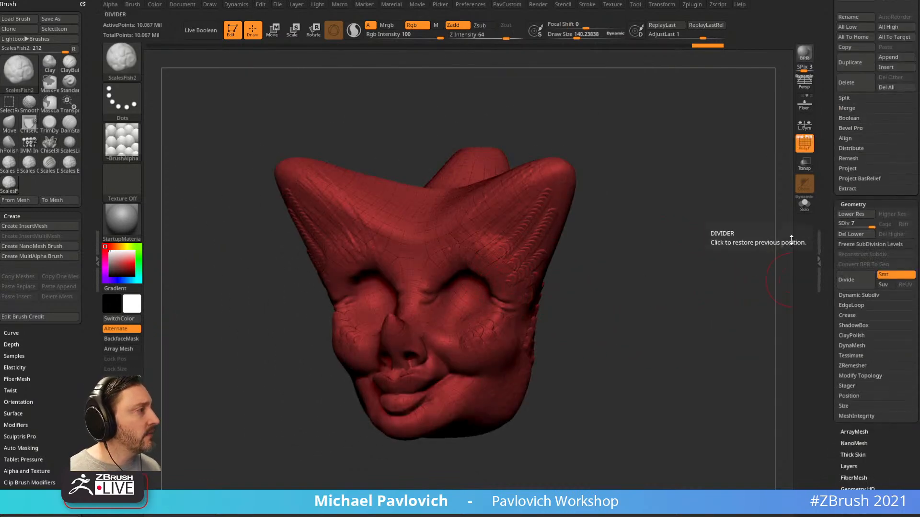
pyautogui.click(80, 5)
pyautogui.click(80, 4)
pyautogui.moveTo(83, 4); pyautogui.dragTo(438, 16)
pyautogui.click(692, 4)
pyautogui.moveTo(688, 14); pyautogui.dragTo(32, 22)
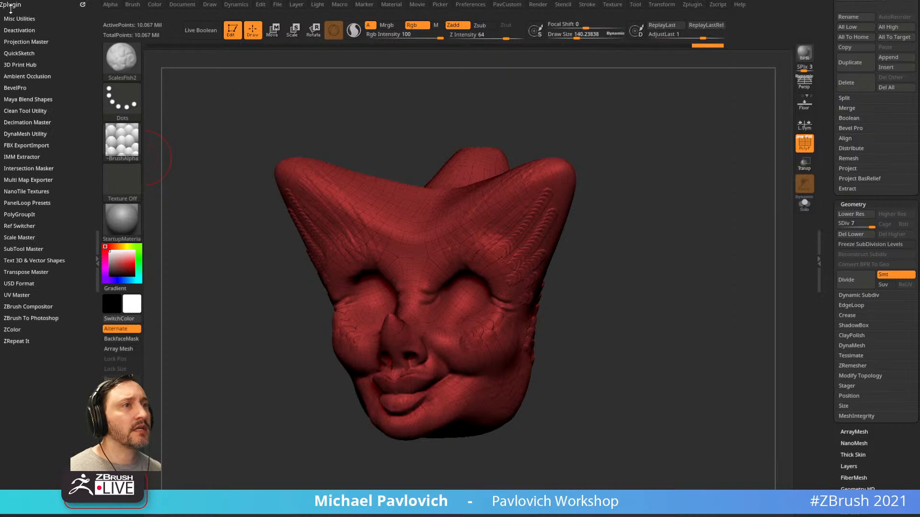
# Enable the Polygroups option in UV Master and make a low-resolution work clone of the head
pyautogui.click(30, 293)
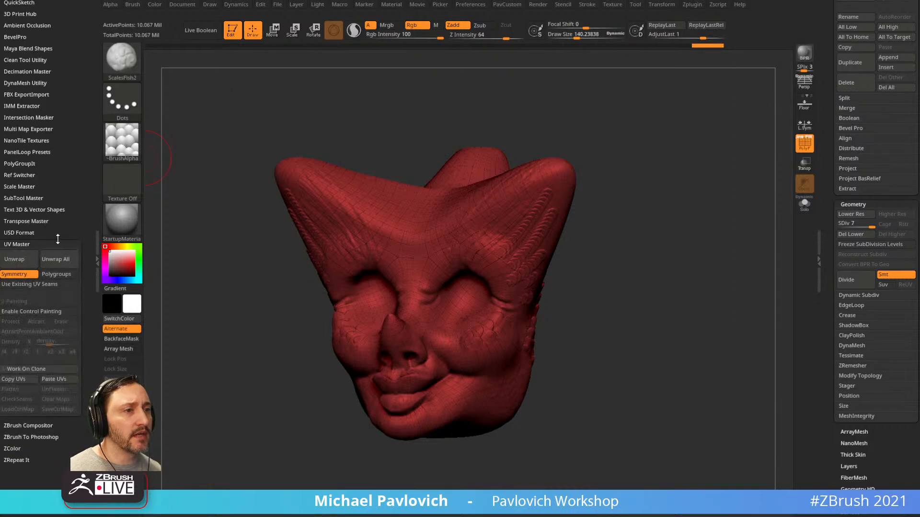
pyautogui.click(54, 274)
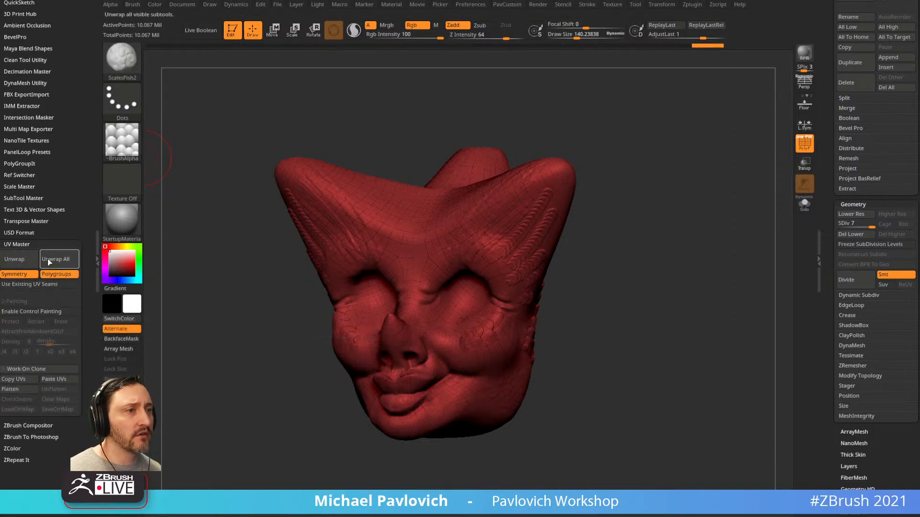
pyautogui.click(41, 370)
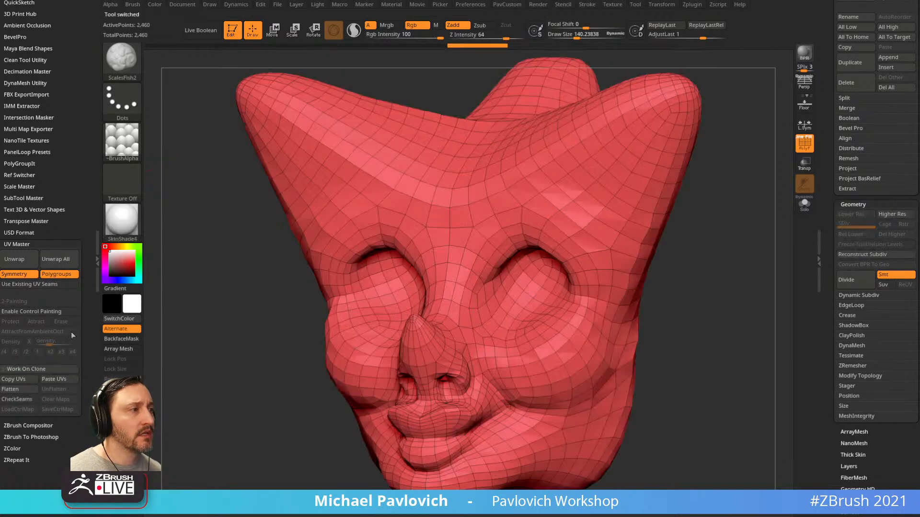
# Isolate the back part of the head with a lasso selection, make it a separate polygroup and show the whole head again
pyautogui.moveTo(695, 308)
pyautogui.mouseDown()
pyautogui.moveTo(663, 293)
pyautogui.moveTo(673, 290)
pyautogui.mouseUp()
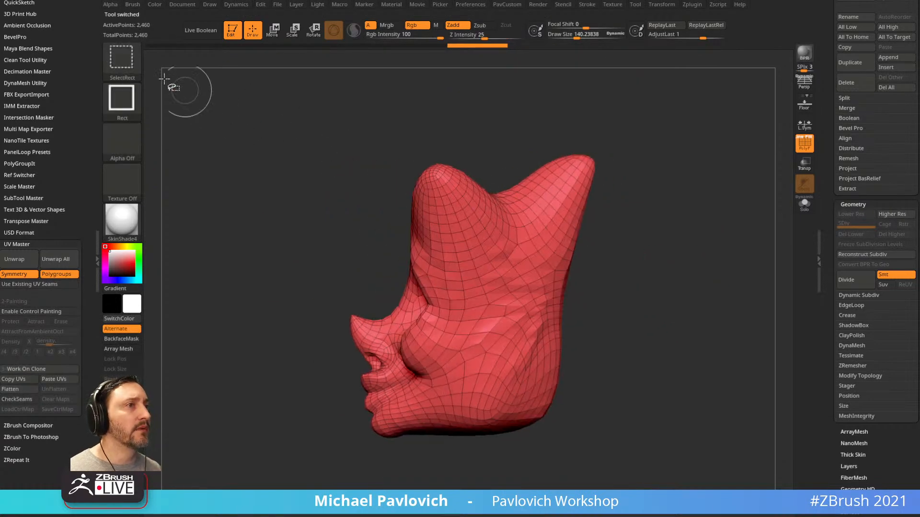
pyautogui.hotkey('ctrl', 'shift', 'b')
pyautogui.click(538, 110)
pyautogui.moveTo(652, 275)
pyautogui.keyDown('ctrl'); pyautogui.keyDown('shift'); pyautogui.mouseDown()
pyautogui.moveTo(614, 124)
pyautogui.moveTo(465, 357)
pyautogui.moveTo(443, 431)
pyautogui.mouseUp(); pyautogui.keyUp('shift'); pyautogui.keyUp('ctrl')
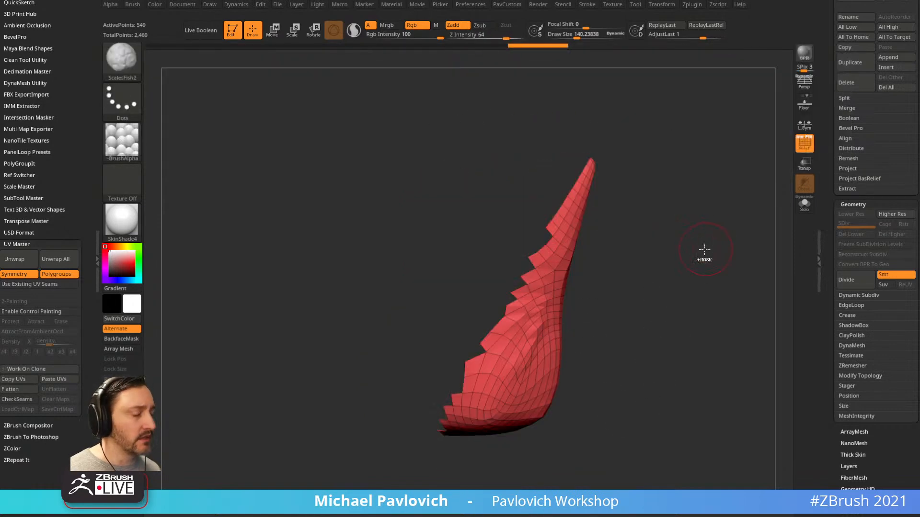
pyautogui.hotkey('ctrl', 'w')
pyautogui.keyDown('ctrl'); pyautogui.keyDown('shift'); pyautogui.click(708, 263); pyautogui.keyUp('shift'); pyautogui.keyUp('ctrl')
pyautogui.moveTo(737, 255)
pyautogui.keyDown('shift'); pyautogui.mouseDown()
pyautogui.moveTo(680, 257)
pyautogui.moveTo(781, 257)
pyautogui.mouseUp(); pyautogui.keyUp('shift')
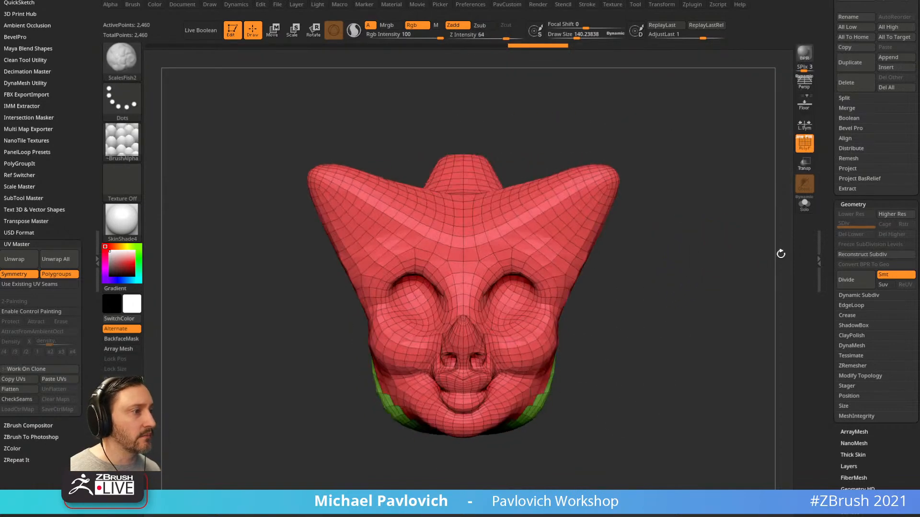
# Isolate the nose, assign it its own polygroup and unhide the rest of the head
pyautogui.moveTo(706, 282)
pyautogui.keyDown('alt'); pyautogui.mouseDown()
pyautogui.moveTo(667, 247)
pyautogui.moveTo(735, 328)
pyautogui.mouseUp(); pyautogui.keyUp('alt')
pyautogui.moveTo(623, 324)
pyautogui.keyDown('ctrl'); pyautogui.keyDown('shift'); pyautogui.mouseDown()
pyautogui.moveTo(527, 246)
pyautogui.moveTo(514, 339)
pyautogui.moveTo(592, 348)
pyautogui.mouseUp(); pyautogui.keyUp('shift'); pyautogui.keyUp('ctrl')
pyautogui.moveTo(688, 332)
pyautogui.mouseDown()
pyautogui.moveTo(640, 339)
pyautogui.moveTo(652, 334)
pyautogui.moveTo(665, 299)
pyautogui.mouseUp()
pyautogui.hotkey('ctrl', 'w')
pyautogui.keyDown('ctrl'); pyautogui.keyDown('shift'); pyautogui.click(672, 331); pyautogui.keyUp('shift'); pyautogui.keyUp('ctrl')
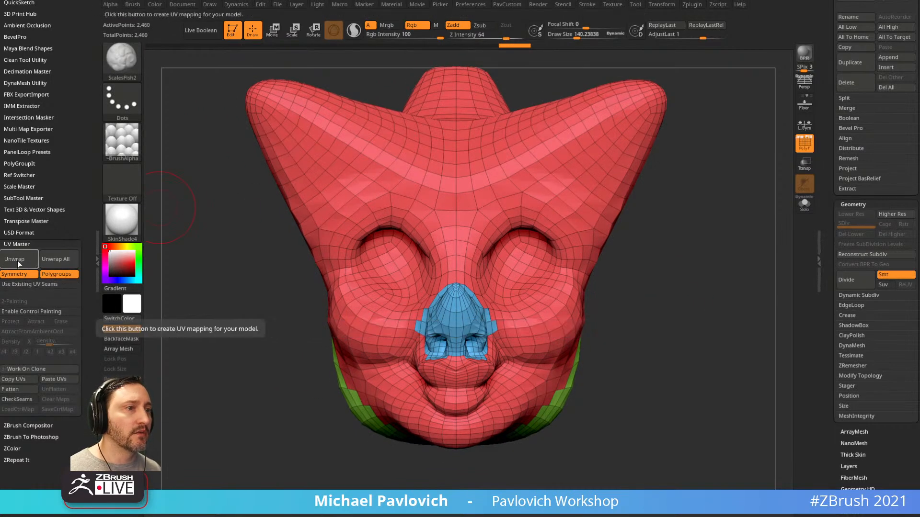
# Unwrap and flatten the head clone's UVs by polygroup, and dismiss the abnormal termination notices
pyautogui.click(25, 390)
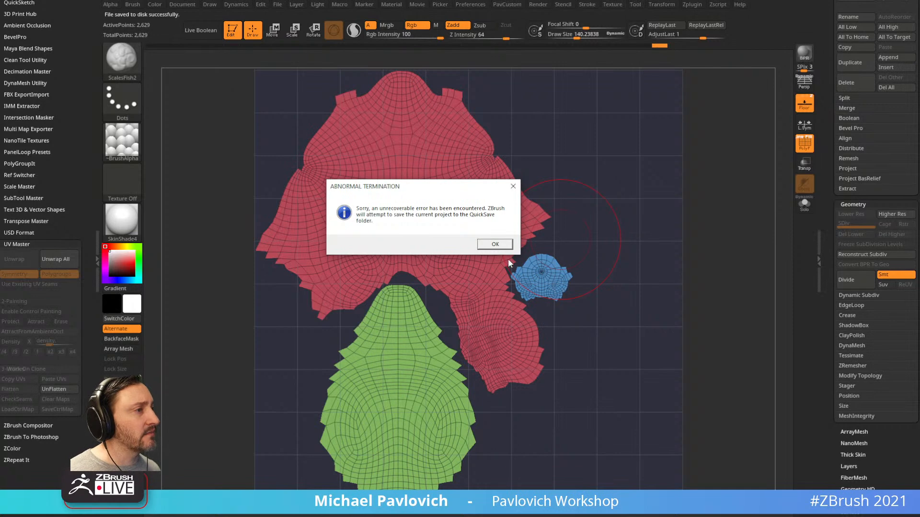
pyautogui.click(494, 245)
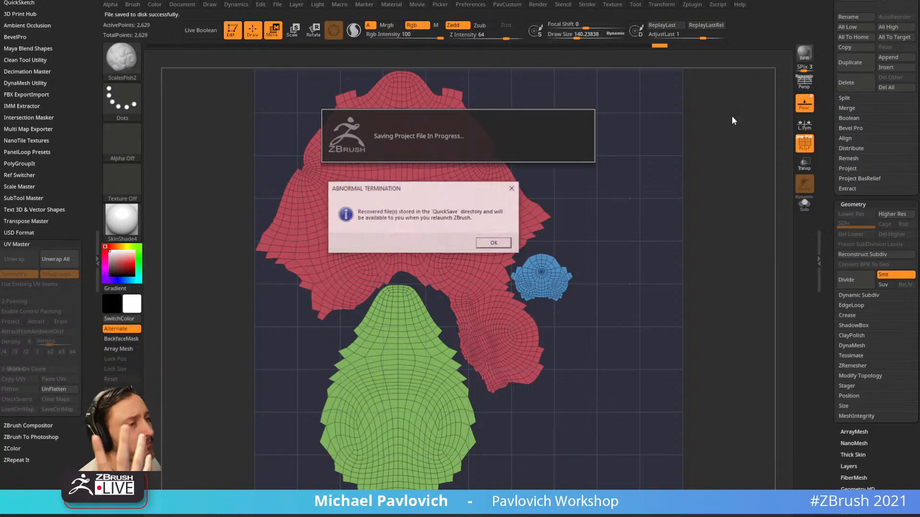
pyautogui.click(508, 244)
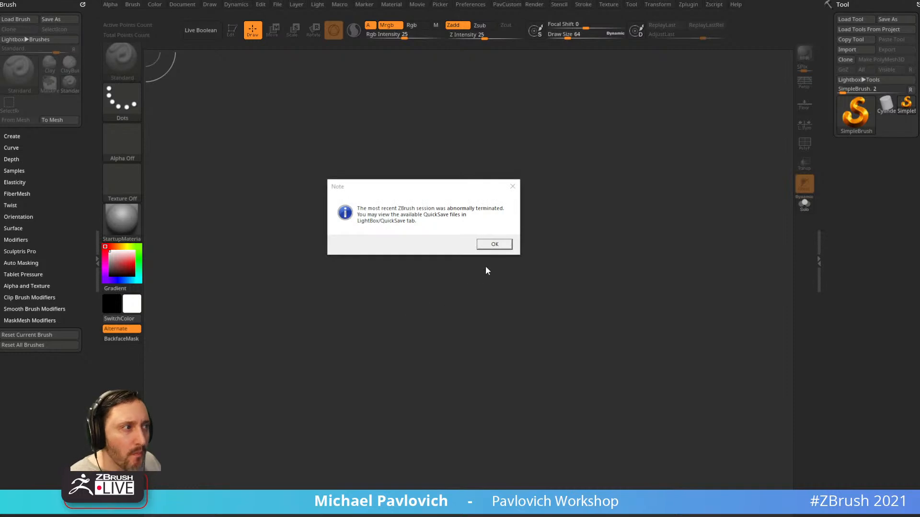
# Dismiss the startup note about the terminated session and hide Lightbox
pyautogui.click(493, 244)
pyautogui.press(',')
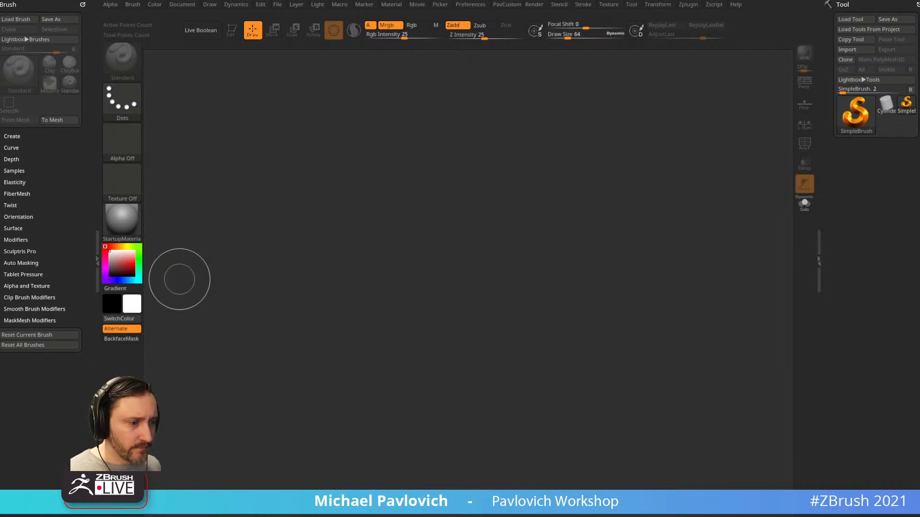
# Switch to the Chrome browser and skip through DetailedHatWeaveProblemSolving.webm on Google Drive to examine the hat reference images
pyautogui.click(300, 514)
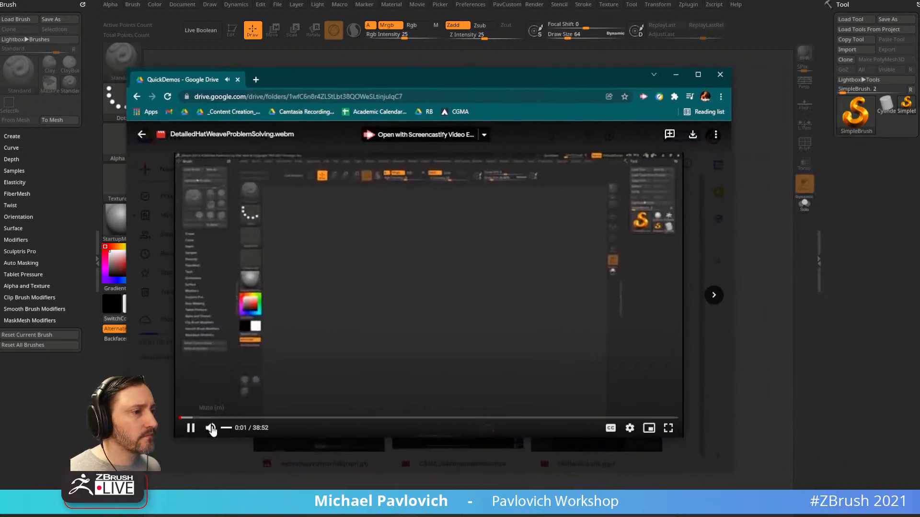
pyautogui.click(185, 418)
pyautogui.click(187, 418)
pyautogui.click(190, 419)
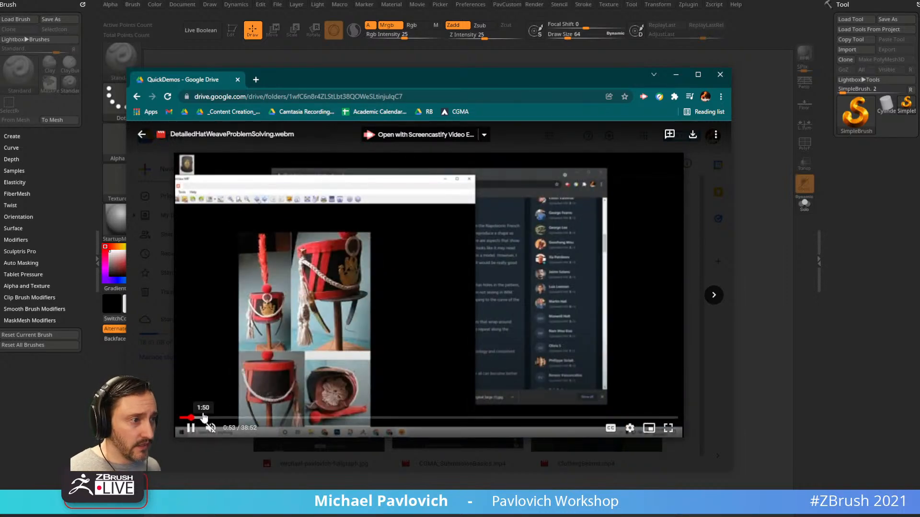
pyautogui.click(214, 418)
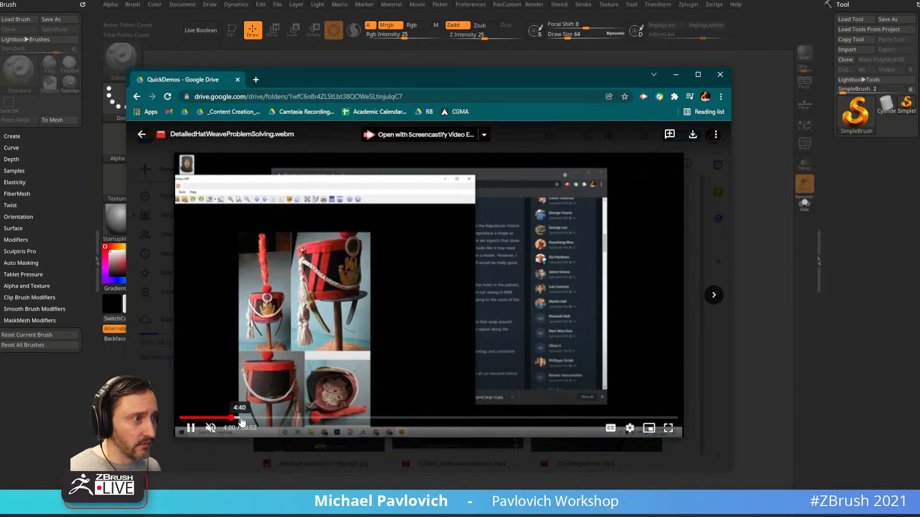
pyautogui.click(258, 418)
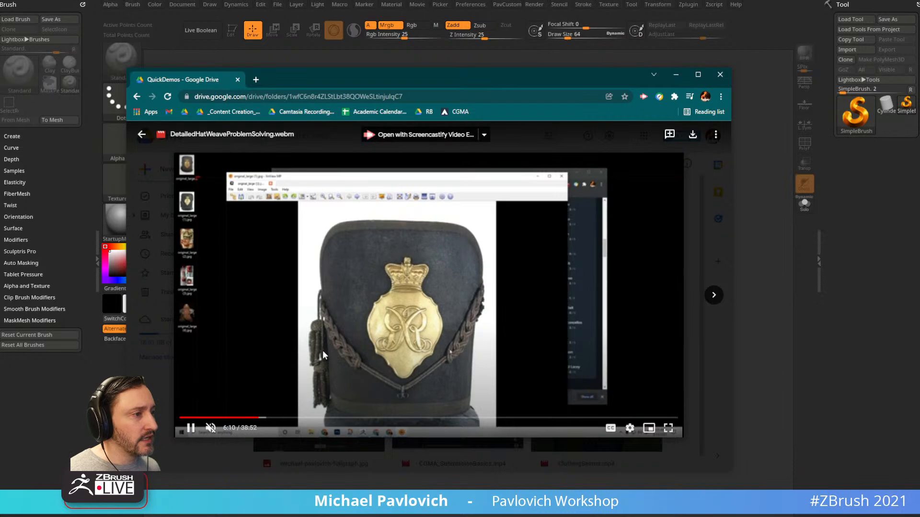
# Skip ahead in the video to about 15:05 to examine the knot meshes and the rope weave traced in Photoshop
pyautogui.click(279, 418)
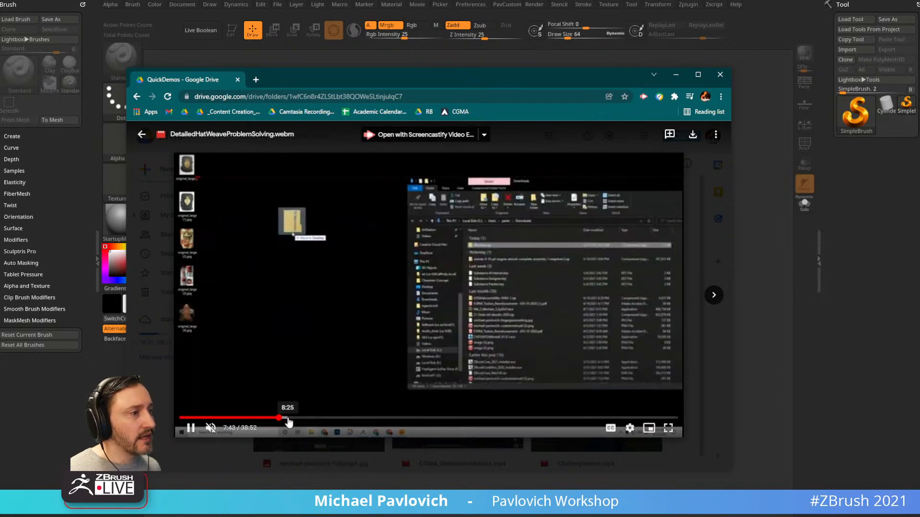
pyautogui.click(298, 421)
pyautogui.click(310, 420)
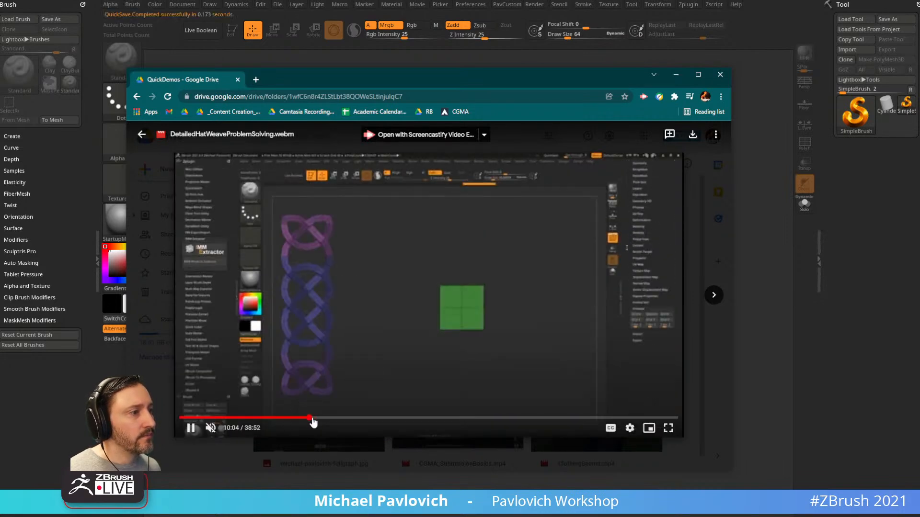
pyautogui.click(320, 420)
pyautogui.click(330, 419)
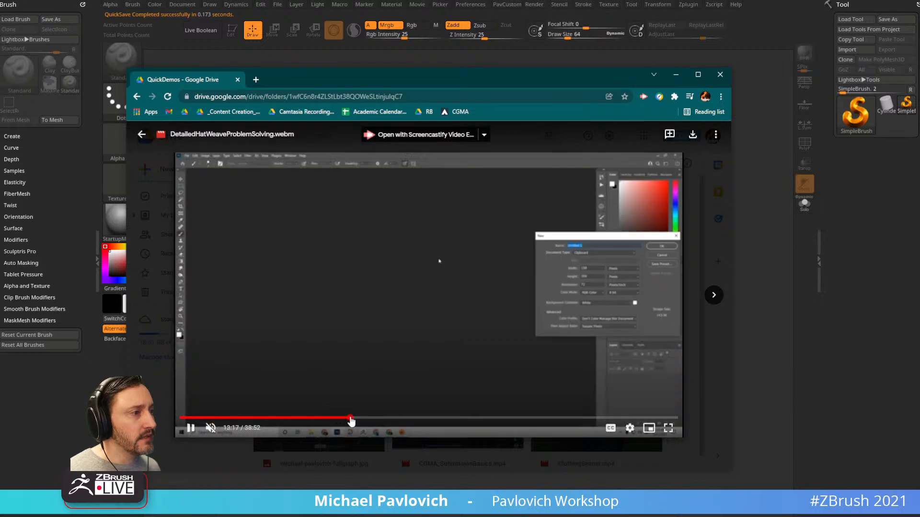
pyautogui.click(352, 420)
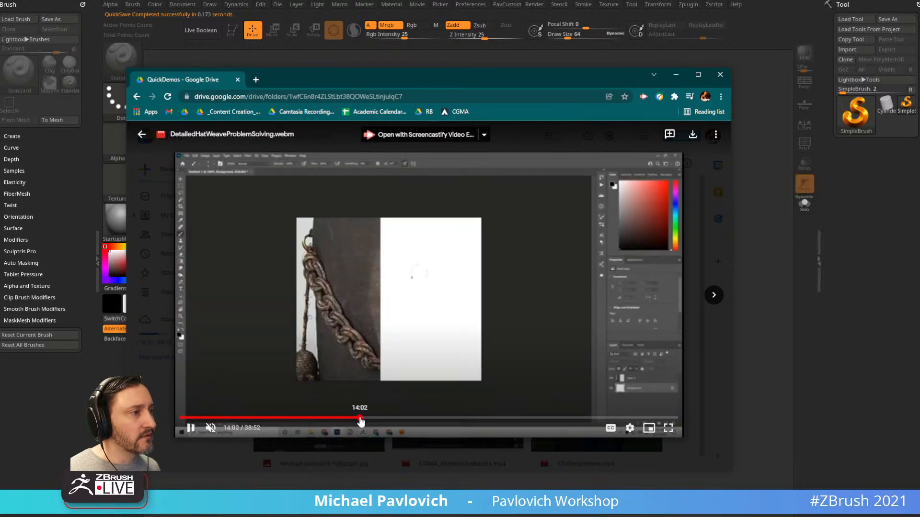
pyautogui.click(360, 420)
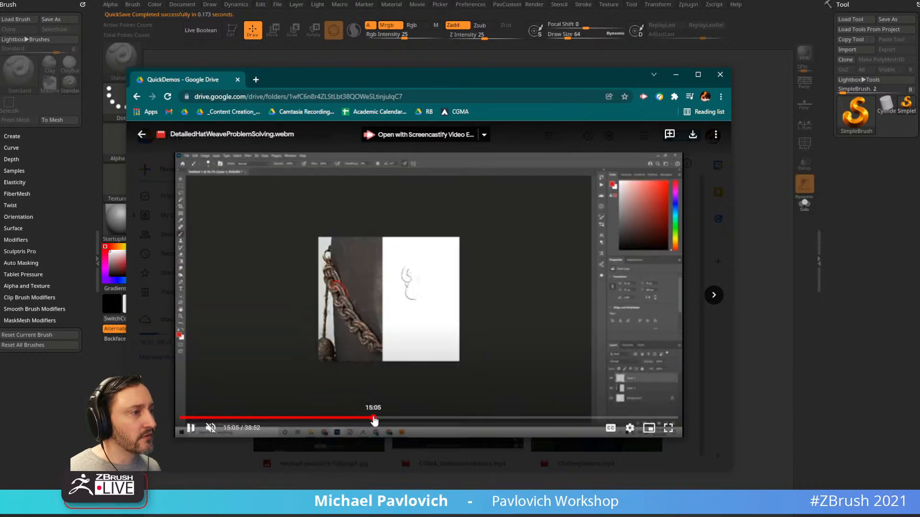
pyautogui.click(373, 420)
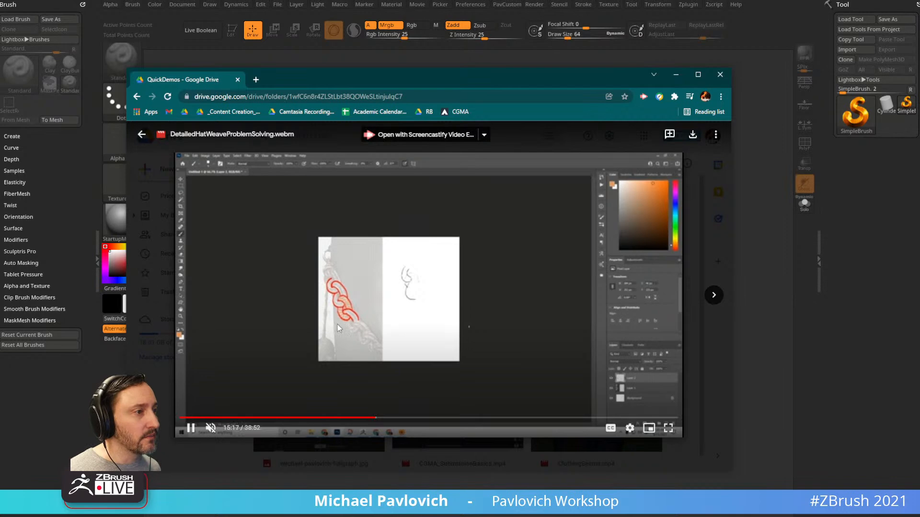
# Skip ahead in DetailedHatWeaveProblemSolving.webm to about 31:10 to examine how the braided rope and its connecting cords are built around the cylinder
pyautogui.moveTo(379, 421); pyautogui.dragTo(501, 421)
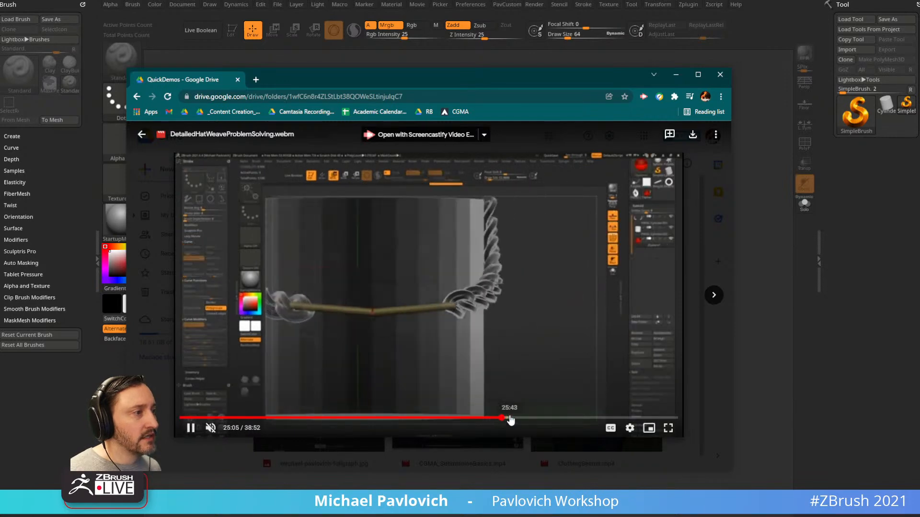
pyautogui.click(519, 420)
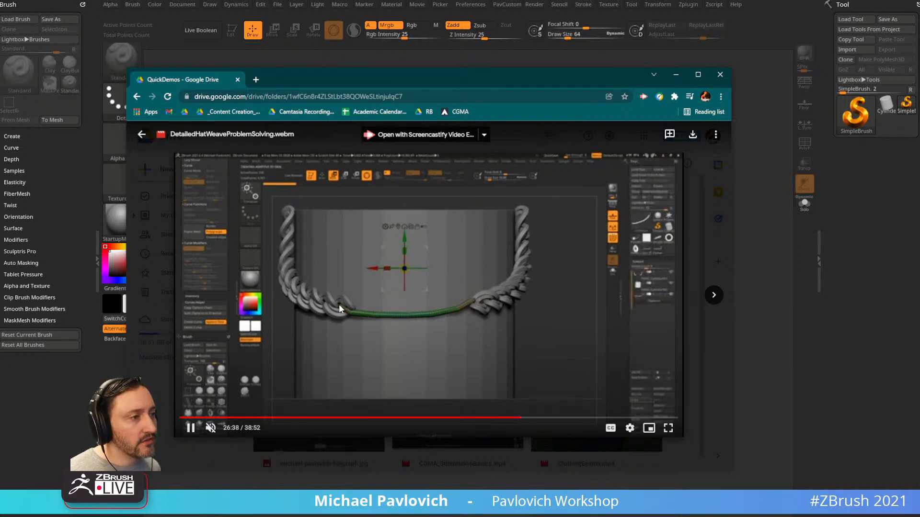
pyautogui.click(530, 417)
pyautogui.click(537, 418)
pyautogui.click(545, 417)
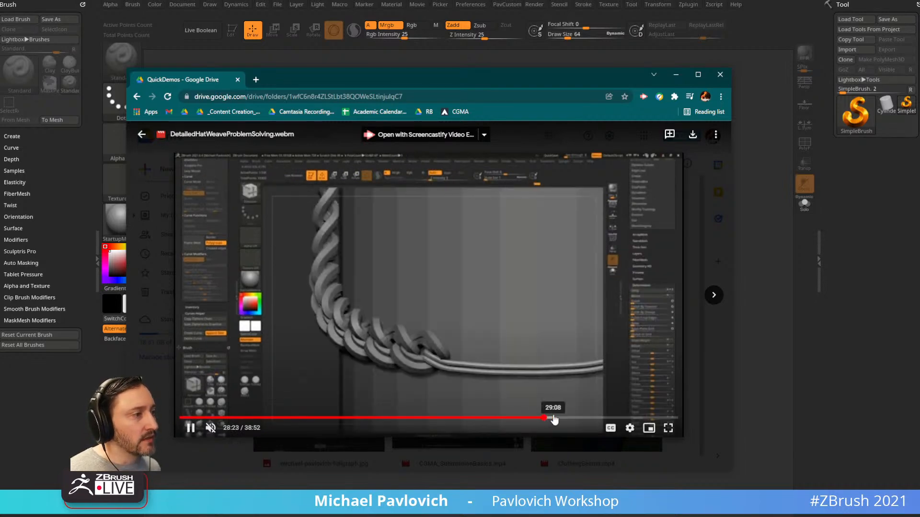
pyautogui.click(553, 418)
pyautogui.click(567, 418)
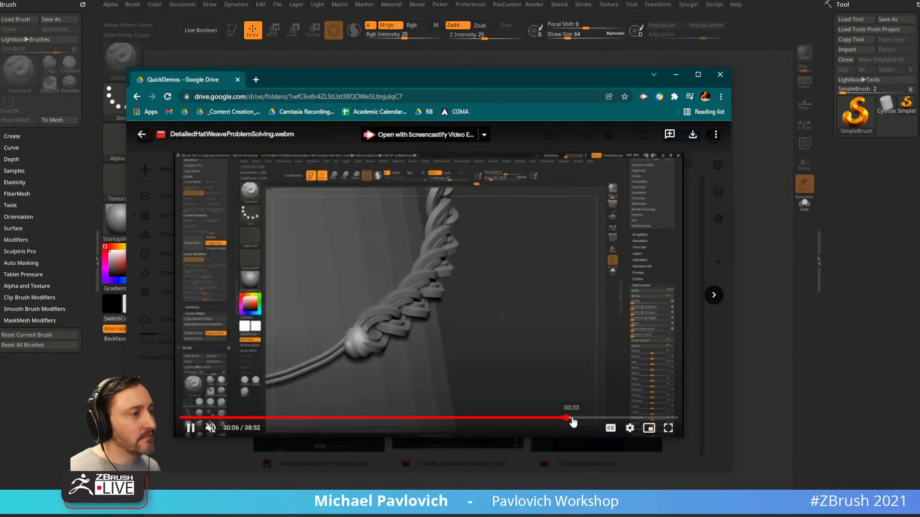
pyautogui.click(574, 417)
pyautogui.click(582, 417)
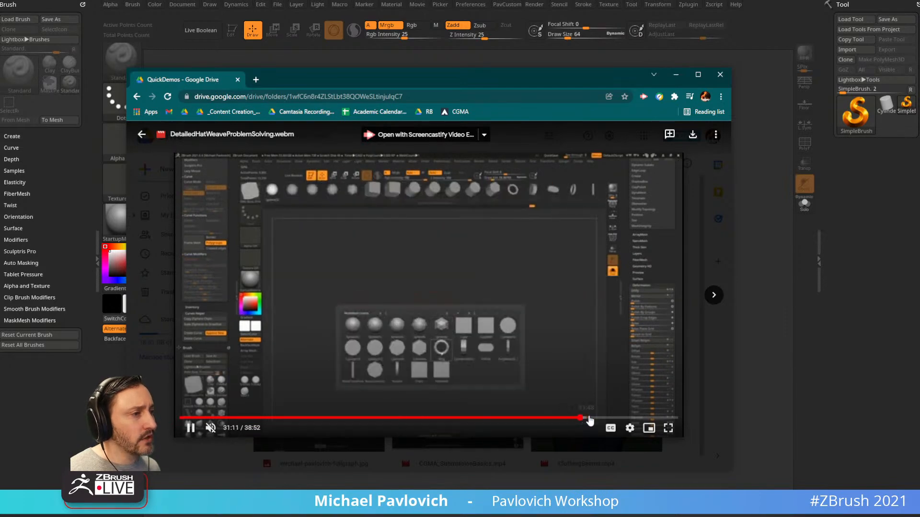
# Skip through the rest of the video to about 37:20 to examine the hat and beard reference photos and the assembled cord
pyautogui.click(593, 417)
pyautogui.click(601, 418)
pyautogui.click(609, 418)
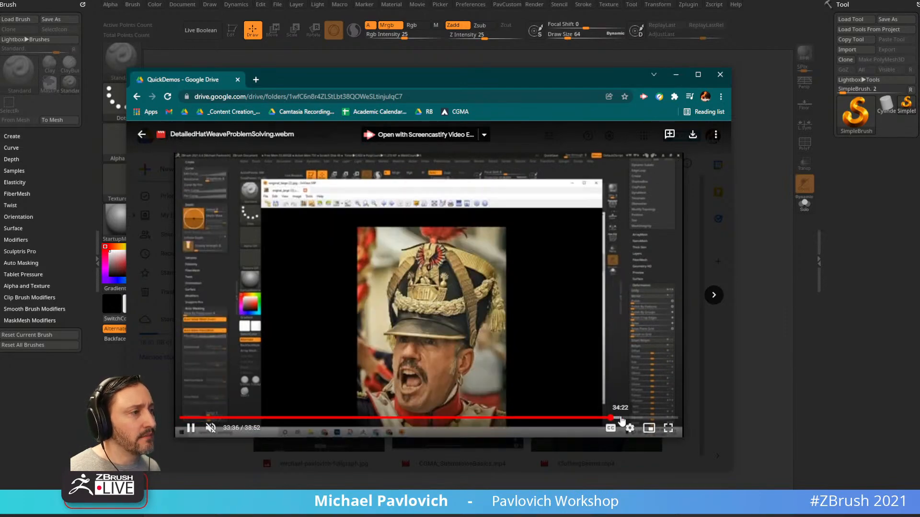
pyautogui.click(621, 418)
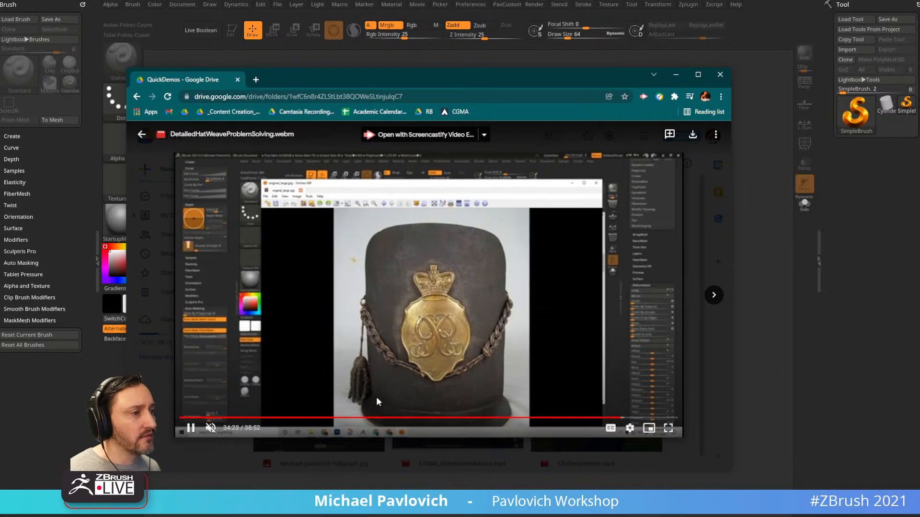
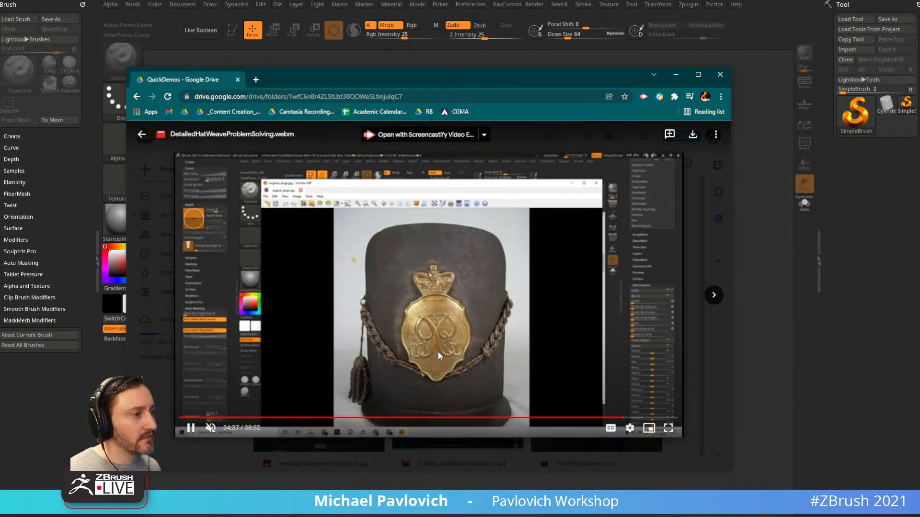
pyautogui.click(629, 418)
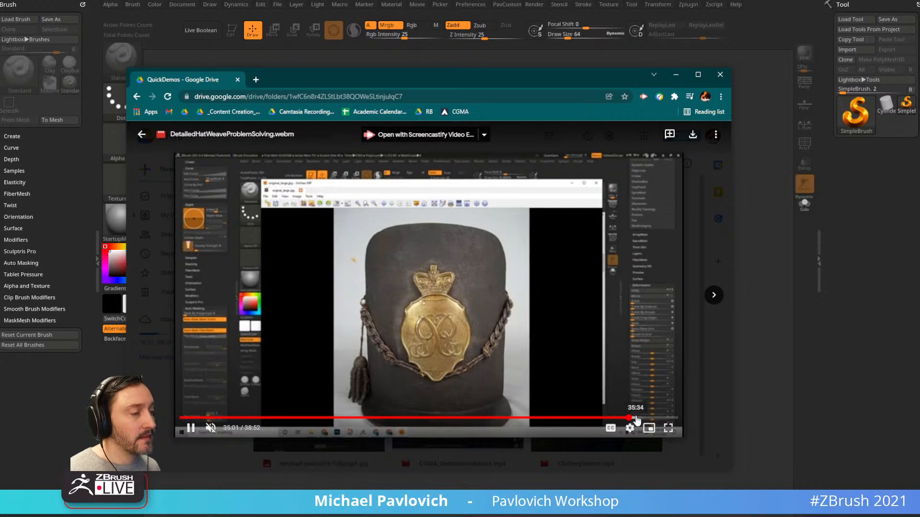
pyautogui.click(642, 418)
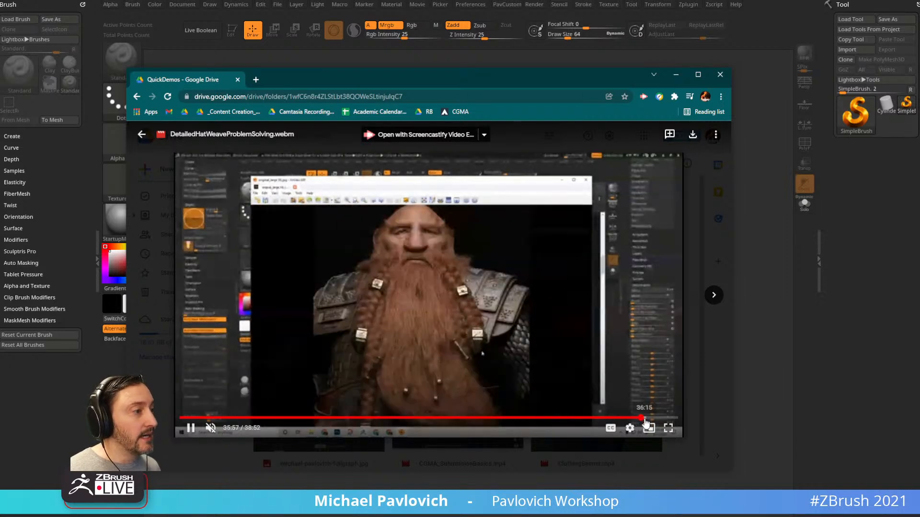
pyautogui.click(644, 418)
pyautogui.click(655, 419)
pyautogui.click(657, 418)
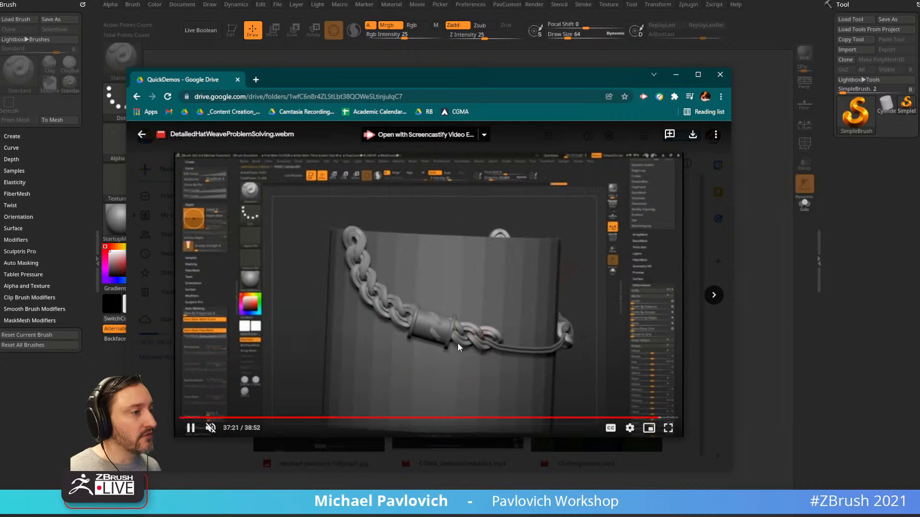
# Move the browser out of the way, place a Cylinder3D in edit mode on the ZBrush canvas, and convert it to a PolyMesh3D
pyautogui.moveTo(597, 83); pyautogui.dragTo(690, 516)
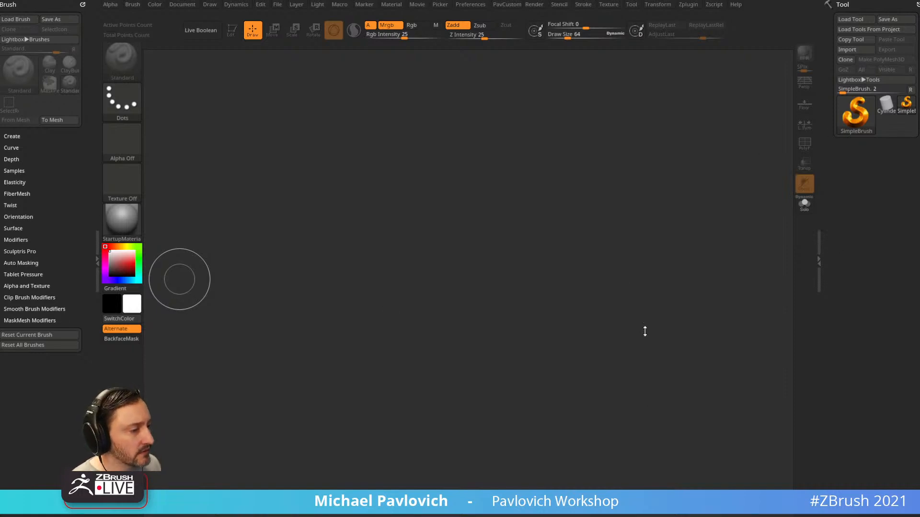
pyautogui.click(886, 103)
pyautogui.moveTo(460, 246); pyautogui.dragTo(268, 78)
pyautogui.click(232, 30)
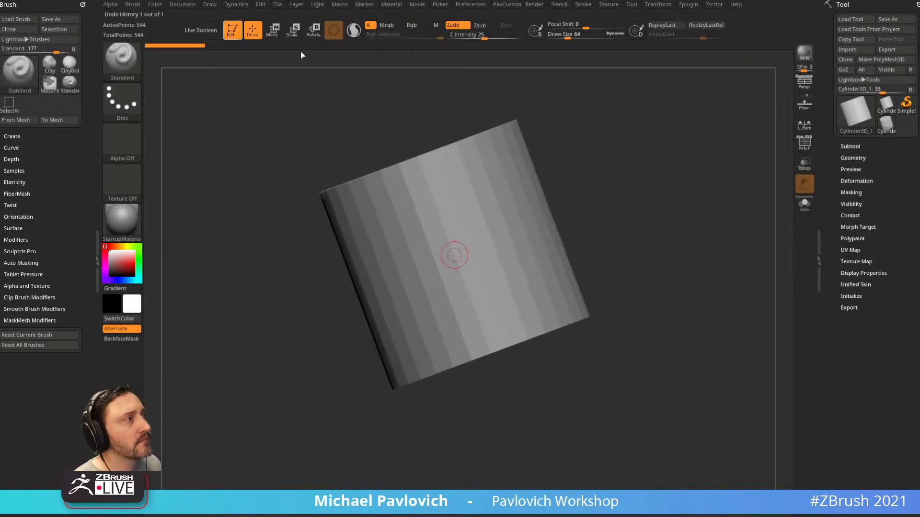
pyautogui.click(906, 59)
pyautogui.moveTo(663, 193); pyautogui.dragTo(690, 251)
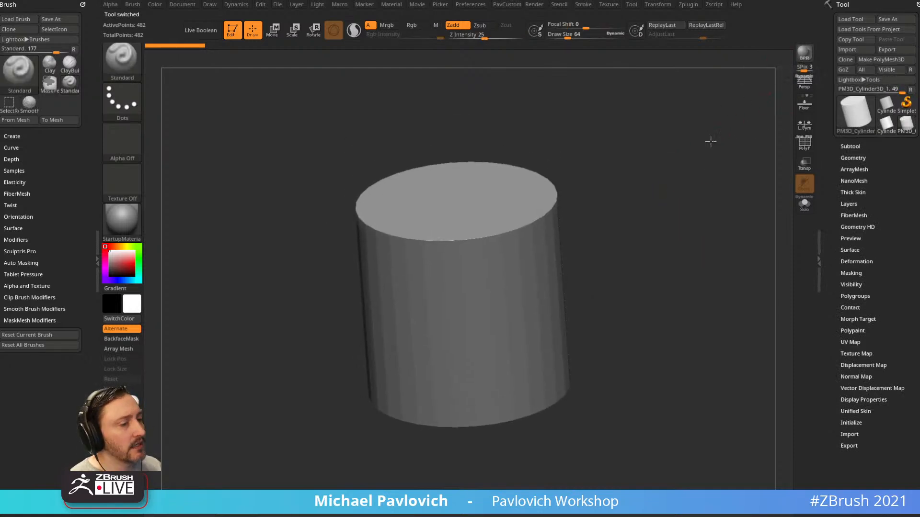
# Subdivide the cylinder twice and turn on the Rgb channel, undoing the test stroke across its side
pyautogui.hotkey('ctrl', 'd')
pyautogui.hotkey('ctrl', 'd')
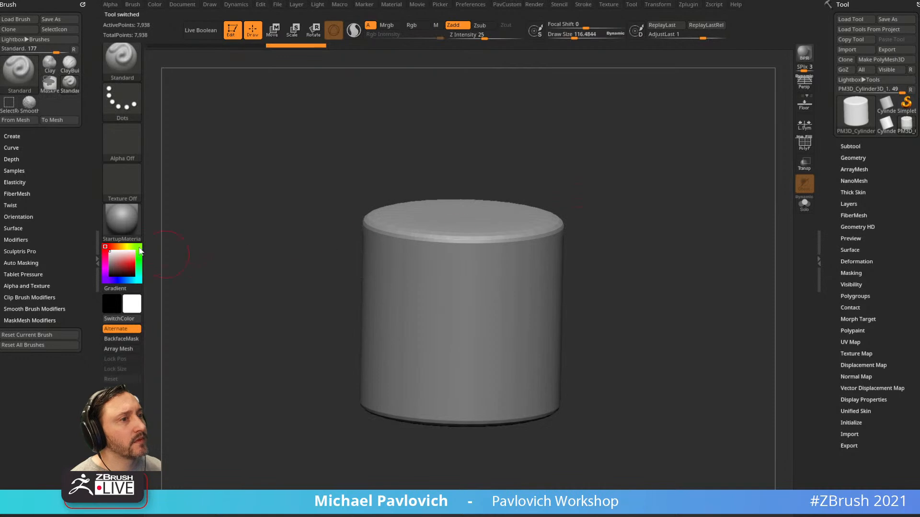
pyautogui.click(412, 25)
pyautogui.moveTo(423, 282)
pyautogui.mouseDown()
pyautogui.moveTo(453, 325)
pyautogui.moveTo(537, 287)
pyautogui.mouseUp()
pyautogui.hotkey('ctrl', 'z')
# Choose a blue colour (R 12, G 81, B 202) and sculpt a raised stroke on the cylinder's side
pyautogui.click(124, 281)
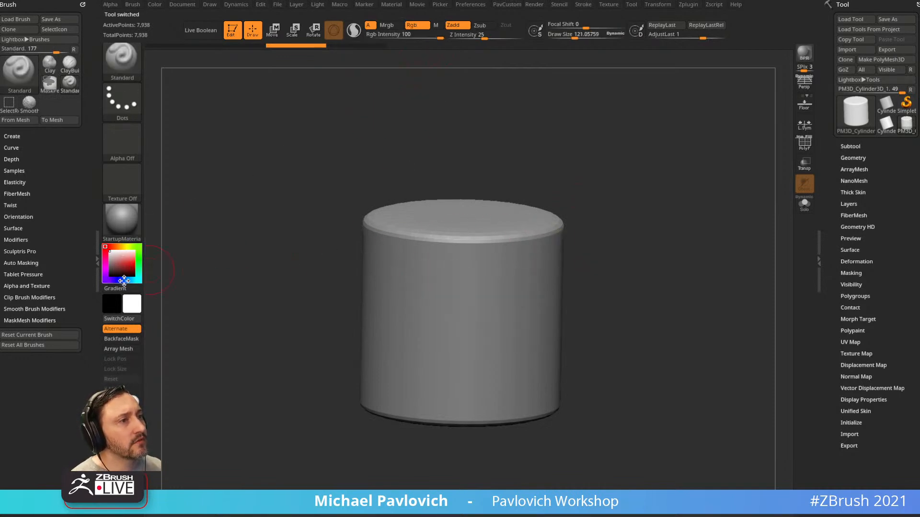
pyautogui.click(132, 264)
pyautogui.moveTo(437, 294); pyautogui.dragTo(526, 290)
pyautogui.moveTo(634, 220); pyautogui.dragTo(590, 150)
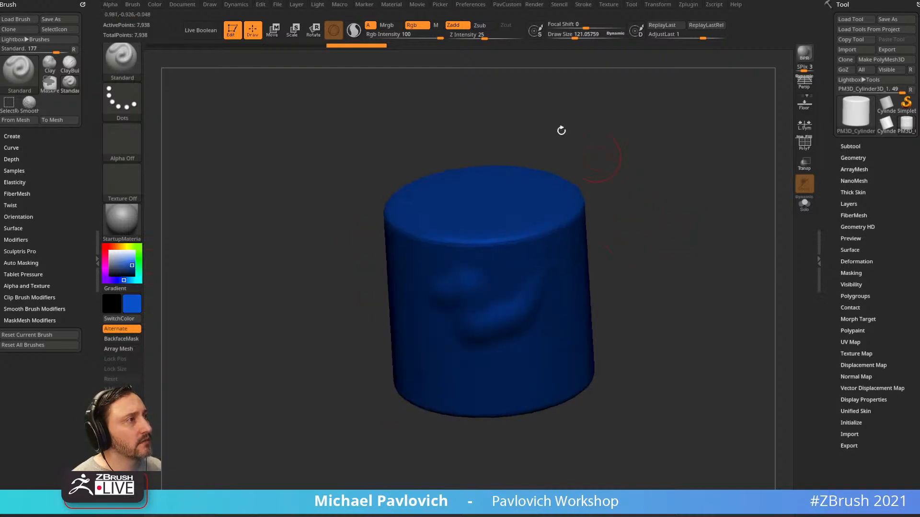
pyautogui.moveTo(426, 113); pyautogui.dragTo(468, 123)
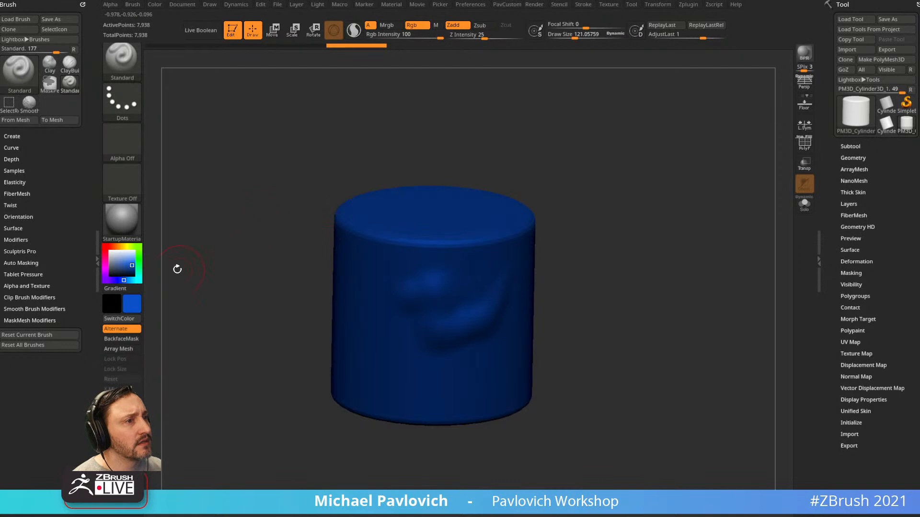
pyautogui.press('shift')
# Enable colour display for the cylinder subtool and paint blue sculpted strokes across its side
pyautogui.keyDown('shift'); pyautogui.click(848, 146); pyautogui.keyUp('shift')
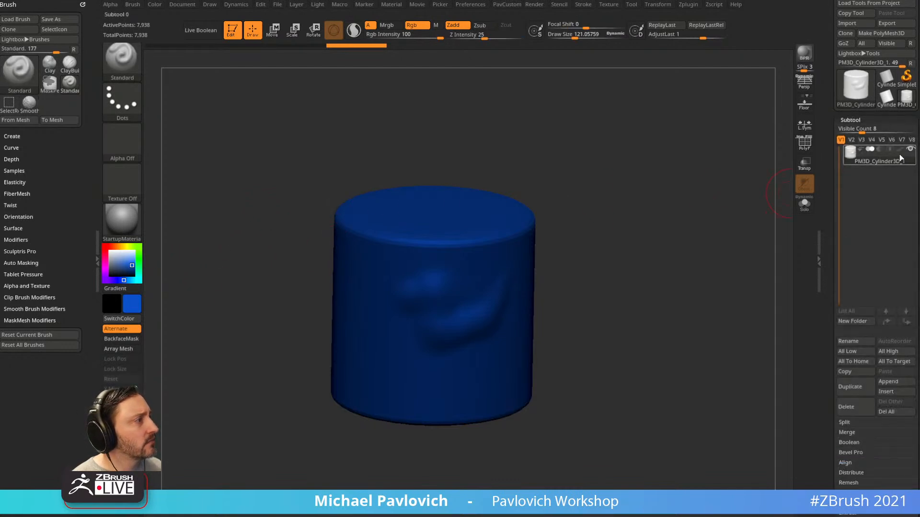
pyautogui.click(899, 149)
pyautogui.moveTo(718, 215); pyautogui.dragTo(623, 240)
pyautogui.moveTo(418, 290)
pyautogui.mouseDown()
pyautogui.moveTo(460, 335)
pyautogui.moveTo(551, 235)
pyautogui.moveTo(582, 335)
pyautogui.mouseUp()
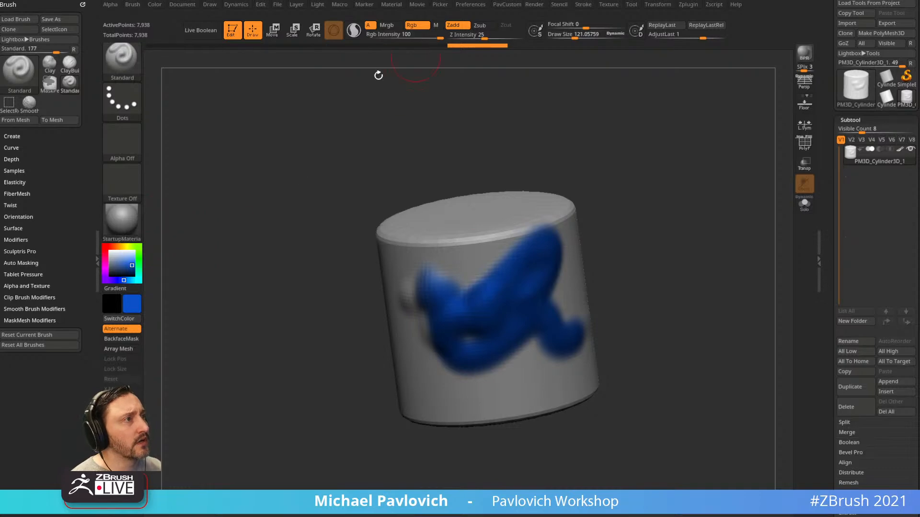
# Change the cylinder's display material from StartupMaterial to Green Metallic
pyautogui.click(122, 220)
pyautogui.click(127, 221)
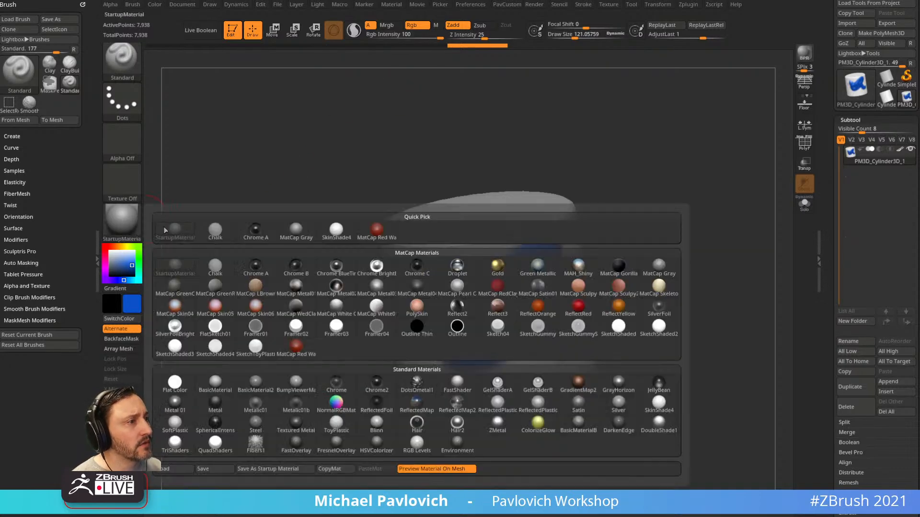
pyautogui.click(544, 271)
pyautogui.moveTo(690, 254); pyautogui.dragTo(671, 249)
# Fill the whole cylinder with the blue colour and Green Metallic material using the Mrgb channel
pyautogui.click(155, 5)
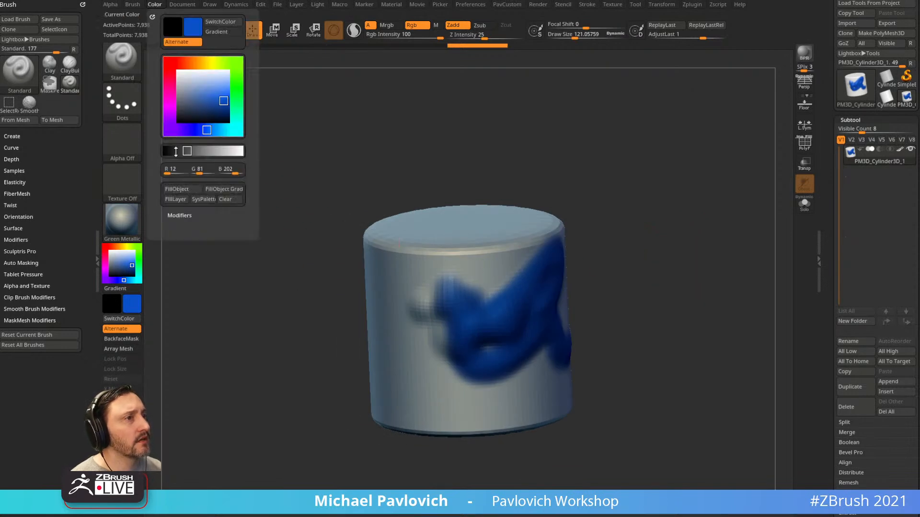
pyautogui.click(386, 25)
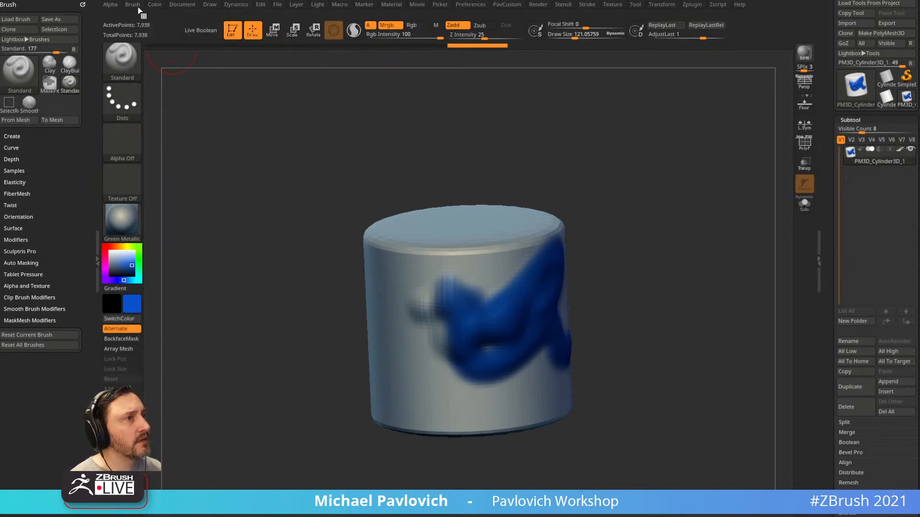
pyautogui.click(155, 4)
pyautogui.click(194, 190)
pyautogui.moveTo(248, 303); pyautogui.dragTo(171, 273)
# Choose red, switch to the Rgb channel, and paint raised red strokes over the blue cylinder
pyautogui.click(110, 246)
pyautogui.click(411, 25)
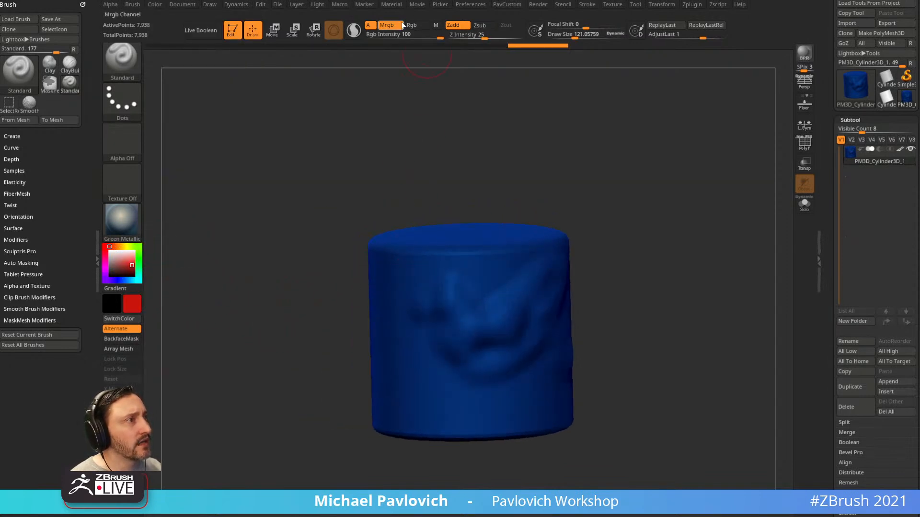
pyautogui.moveTo(422, 271)
pyautogui.mouseDown()
pyautogui.moveTo(432, 338)
pyautogui.moveTo(480, 401)
pyautogui.moveTo(485, 364)
pyautogui.moveTo(446, 364)
pyautogui.mouseUp()
pyautogui.moveTo(643, 260); pyautogui.dragTo(616, 230)
# Turn off Zadd and, with Rgb only, paint a red patch and a green patch on the cylinder's side
pyautogui.click(453, 24)
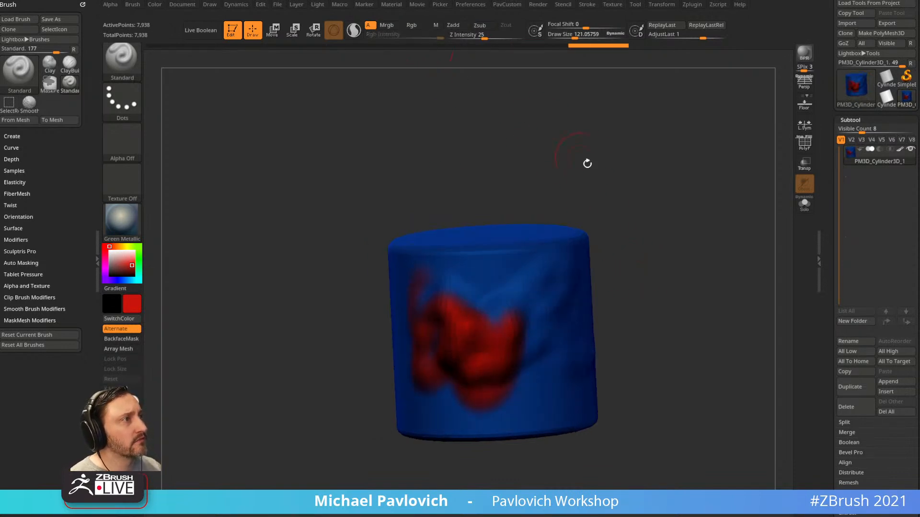
pyautogui.moveTo(559, 138); pyautogui.dragTo(480, 117)
pyautogui.moveTo(493, 282)
pyautogui.mouseDown()
pyautogui.moveTo(517, 289)
pyautogui.moveTo(556, 369)
pyautogui.mouseUp()
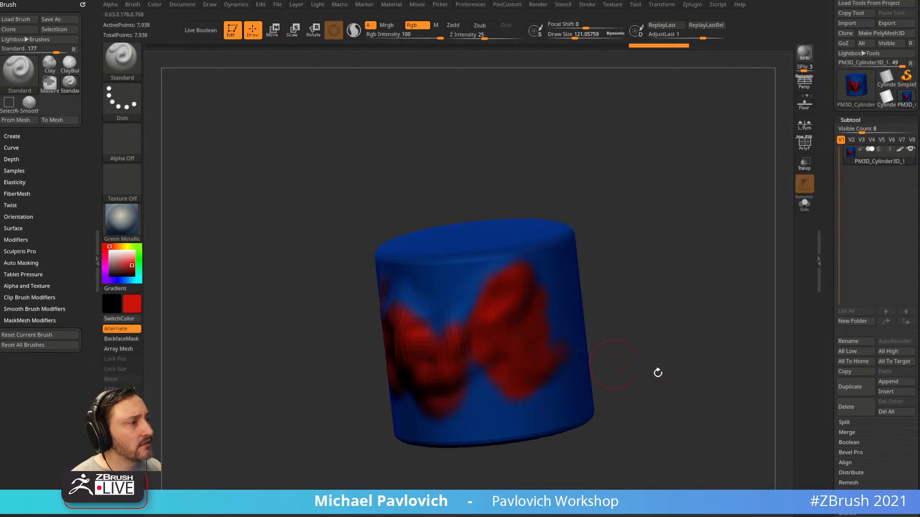
pyautogui.click(138, 257)
pyautogui.moveTo(489, 302)
pyautogui.mouseDown()
pyautogui.moveTo(446, 304)
pyautogui.moveTo(551, 285)
pyautogui.mouseUp()
# Choose the Droplet material, switch to the M channel only, and paint the material over the green patch
pyautogui.click(124, 217)
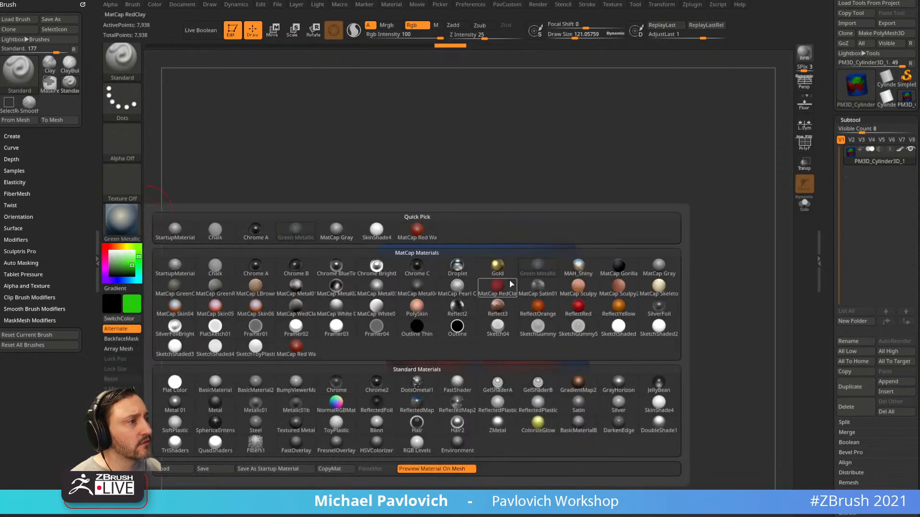
pyautogui.click(491, 264)
pyautogui.click(389, 26)
pyautogui.click(436, 26)
pyautogui.keyDown('alt'); pyautogui.moveTo(655, 182); pyautogui.dragTo(627, 177); pyautogui.keyUp('alt')
pyautogui.moveTo(500, 295)
pyautogui.mouseDown()
pyautogui.moveTo(503, 266)
pyautogui.moveTo(439, 326)
pyautogui.moveTo(558, 304)
pyautogui.mouseUp()
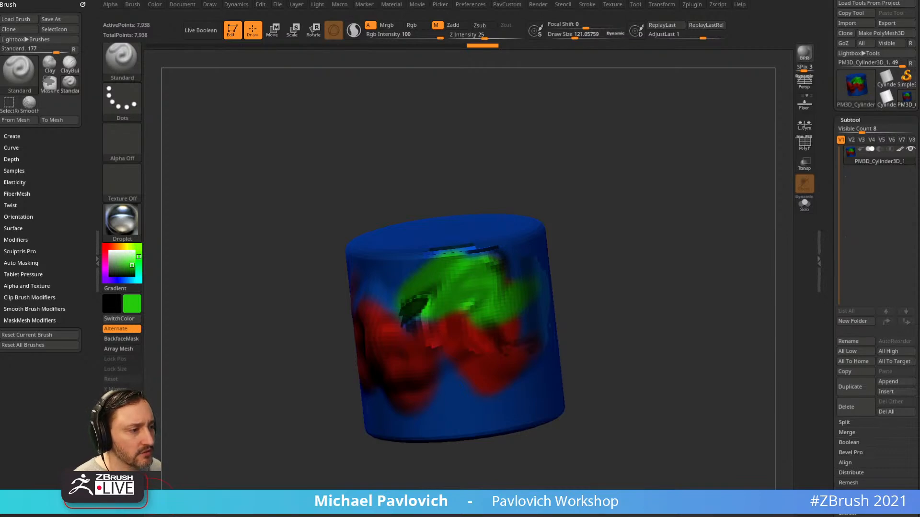
# Switch to the Chrome browser, open the Intro to ZBrush series in the ArtStation portfolio, and select its page address
pyautogui.moveTo(503, 516); pyautogui.dragTo(649, 97)
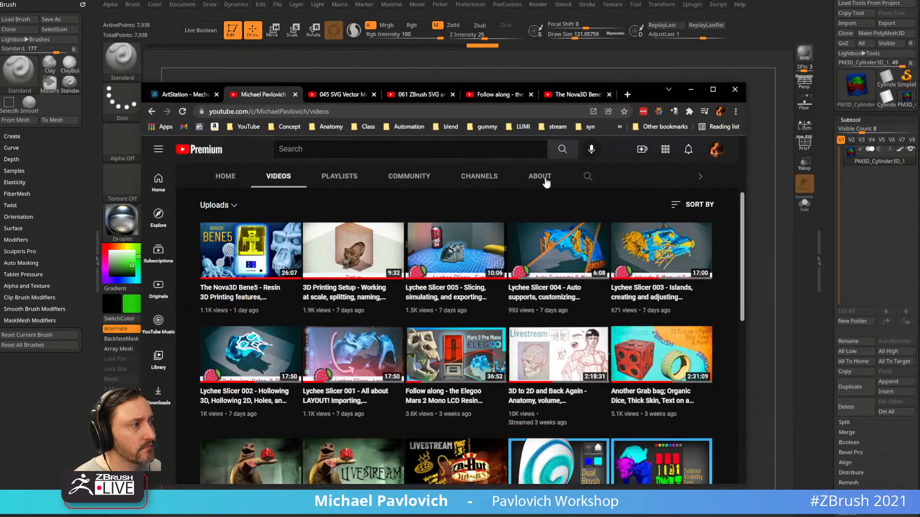
pyautogui.click(180, 96)
pyautogui.click(151, 112)
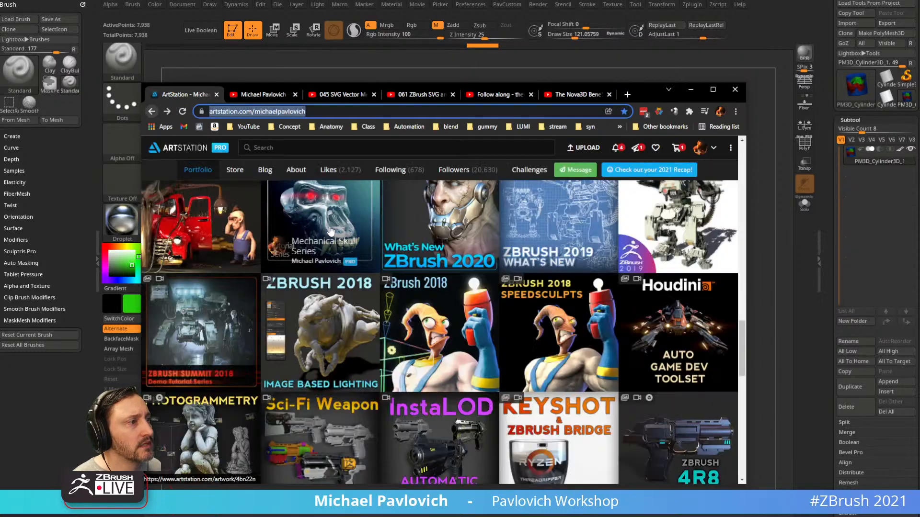
pyautogui.scroll(-3, 362, 240)
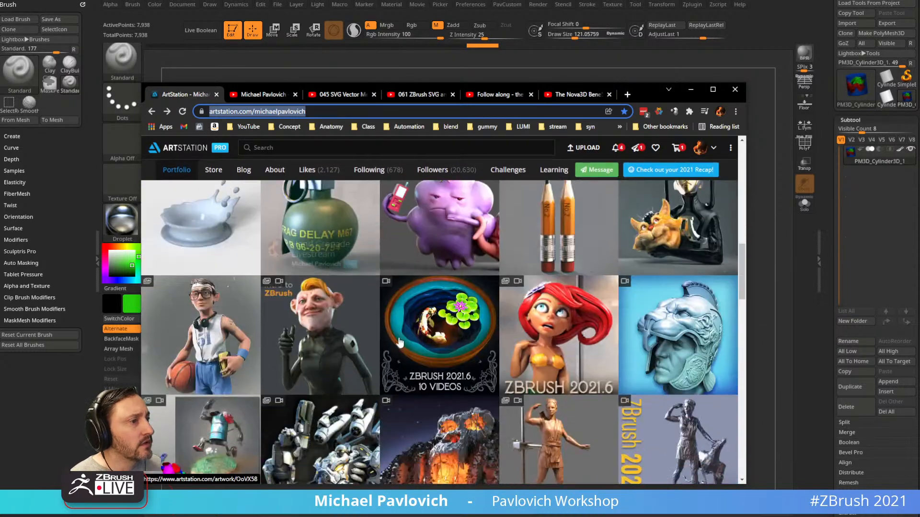
pyautogui.click(303, 321)
pyautogui.click(334, 111)
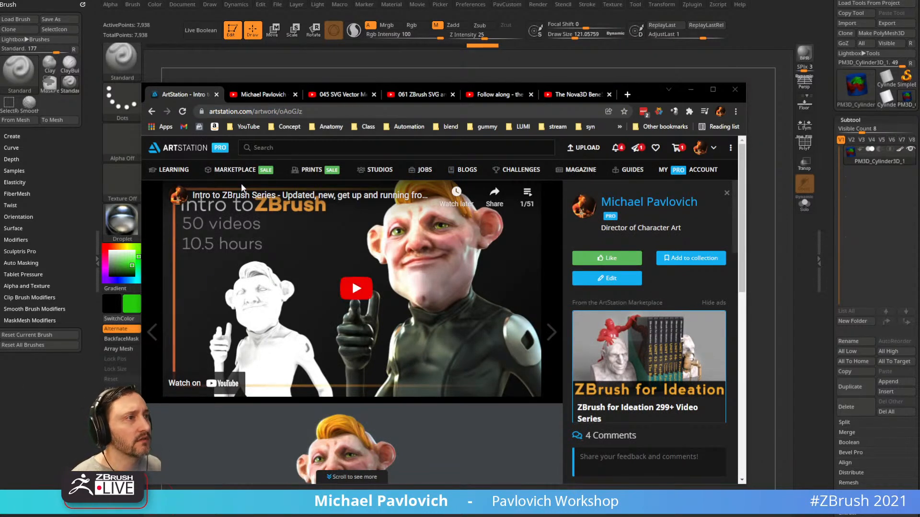
# Open the full "Intro to ZBrush - New and Updated!" playlist on the YouTube channel and select its address for sharing
pyautogui.click(259, 95)
pyautogui.click(151, 112)
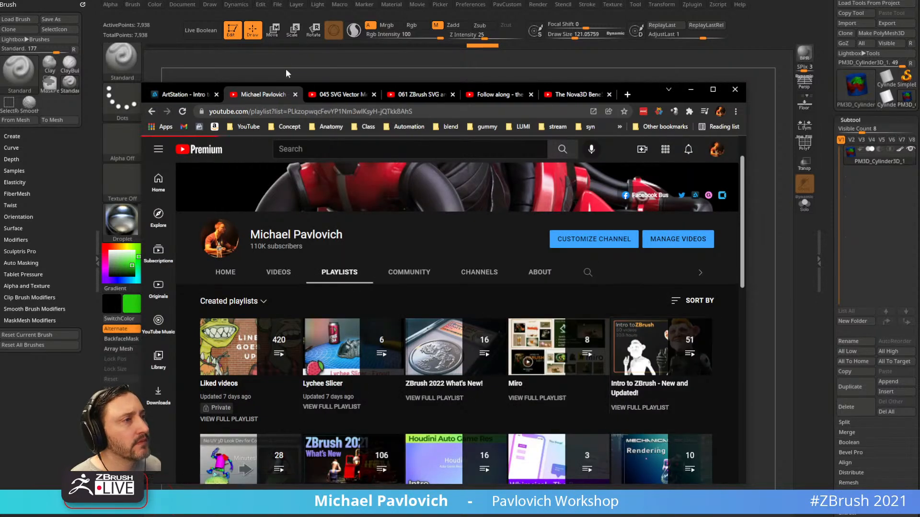
pyautogui.click(620, 408)
pyautogui.click(338, 113)
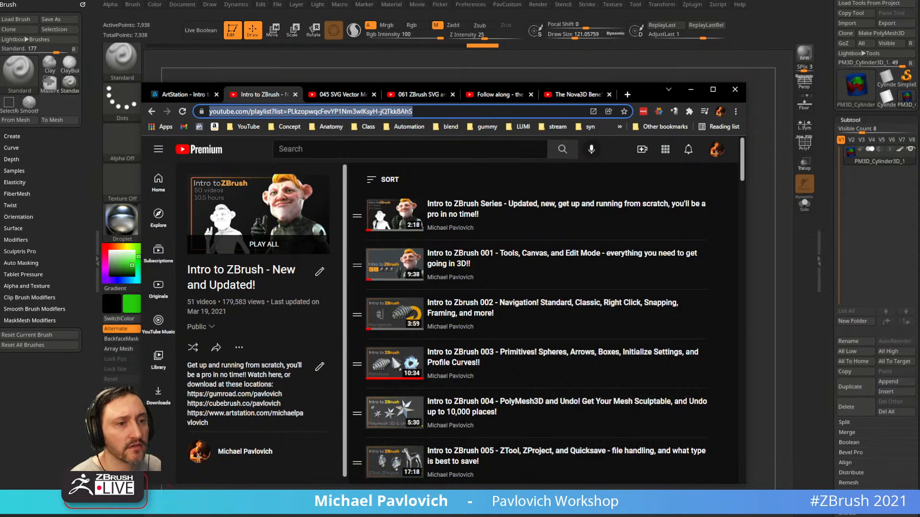
pyautogui.hotkey('alt', 'Tab')
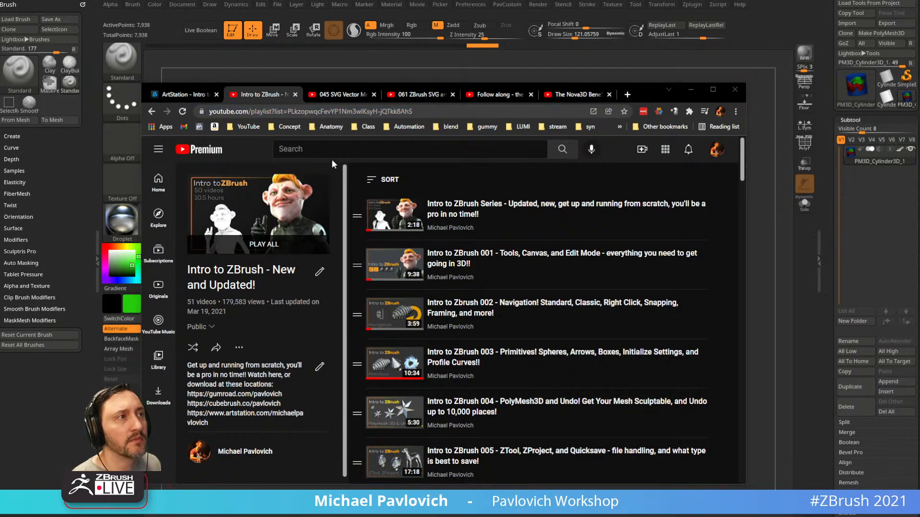
# Switch back to ZBrush, leave Edit mode on the cylinder, and load the multi-part troll tool
pyautogui.hotkey('alt', 'Tab')
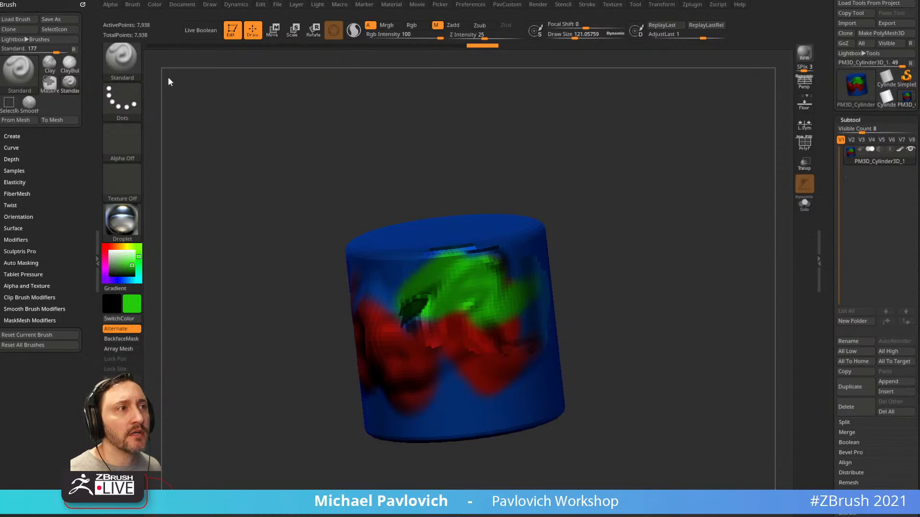
pyautogui.click(234, 32)
pyautogui.click(312, 53)
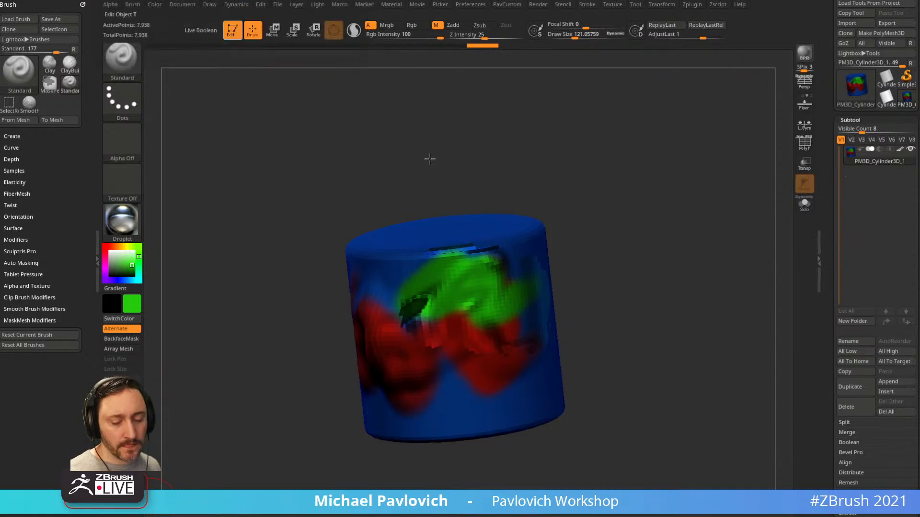
pyautogui.moveTo(829, 115); pyautogui.dragTo(830, 141)
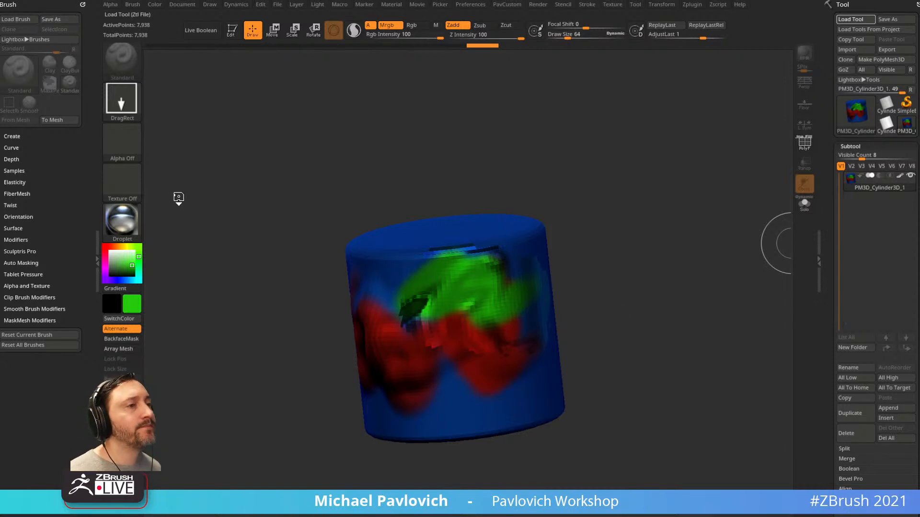
# Set StartupMaterial as the current material and white as the current colour
pyautogui.click(121, 219)
pyautogui.click(171, 257)
pyautogui.click(109, 251)
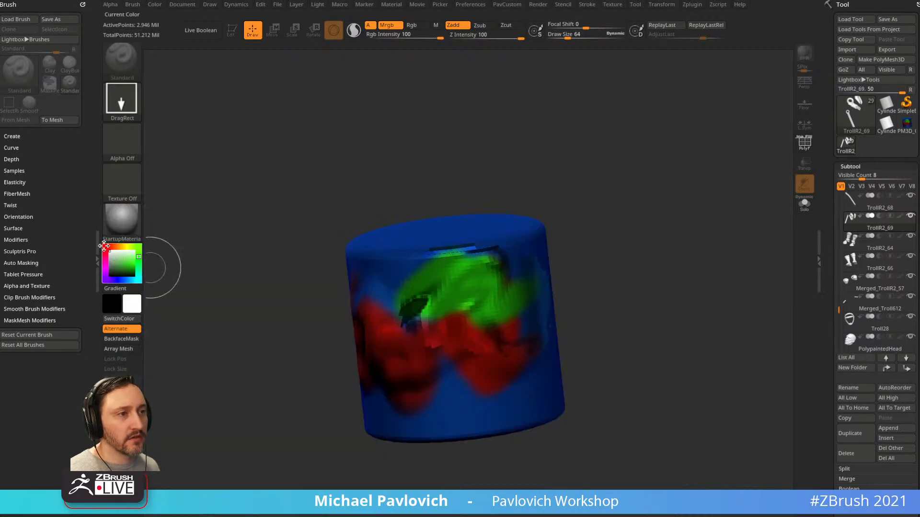
# Clear the cylinder from the canvas, then draw the troll and frame it in Edit mode
pyautogui.hotkey('ctrl', 'n')
pyautogui.moveTo(489, 276); pyautogui.dragTo(318, 148)
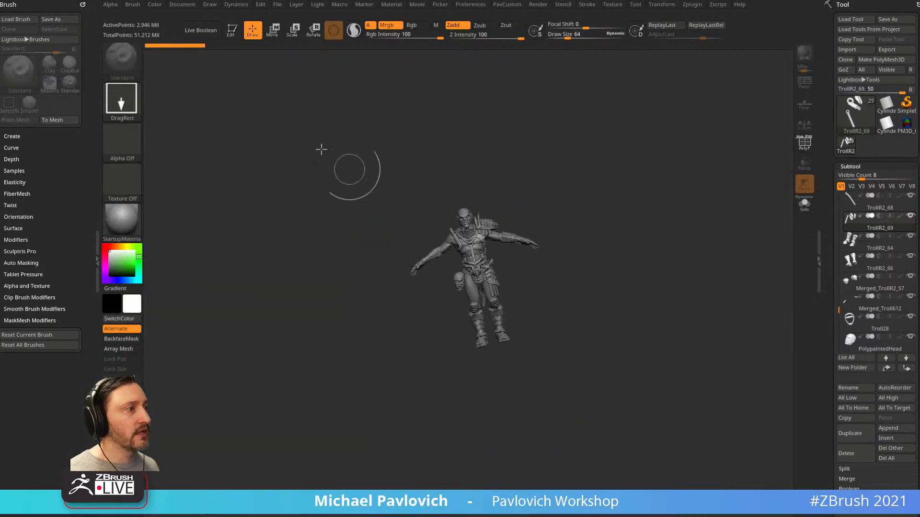
pyautogui.click(230, 30)
pyautogui.keyDown('alt'); pyautogui.moveTo(589, 164); pyautogui.dragTo(663, 327); pyautogui.keyUp('alt')
pyautogui.press('f')
pyautogui.moveTo(649, 263)
pyautogui.mouseDown()
pyautogui.moveTo(692, 113)
pyautogui.moveTo(690, 224)
pyautogui.mouseUp()
pyautogui.moveTo(643, 107)
pyautogui.keyDown('alt'); pyautogui.mouseDown()
pyautogui.moveTo(652, 166)
pyautogui.moveTo(588, 195)
pyautogui.mouseUp(); pyautogui.keyUp('alt')
# Hide the skull-shaped shoulder guard and its armour plates on the troll's left shoulder
pyautogui.press('s')
pyautogui.keyDown('alt'); pyautogui.click(556, 196); pyautogui.keyUp('alt')
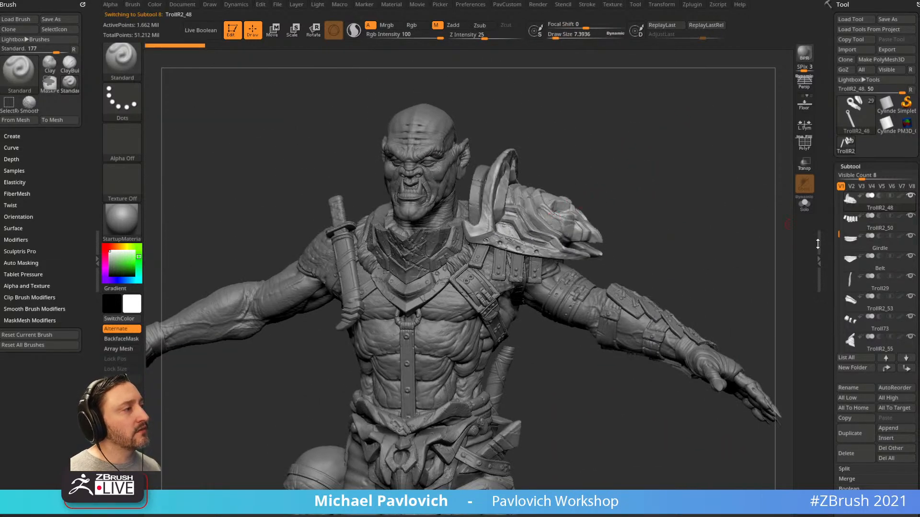
pyautogui.click(911, 196)
pyautogui.keyDown('alt'); pyautogui.click(496, 253); pyautogui.keyUp('alt')
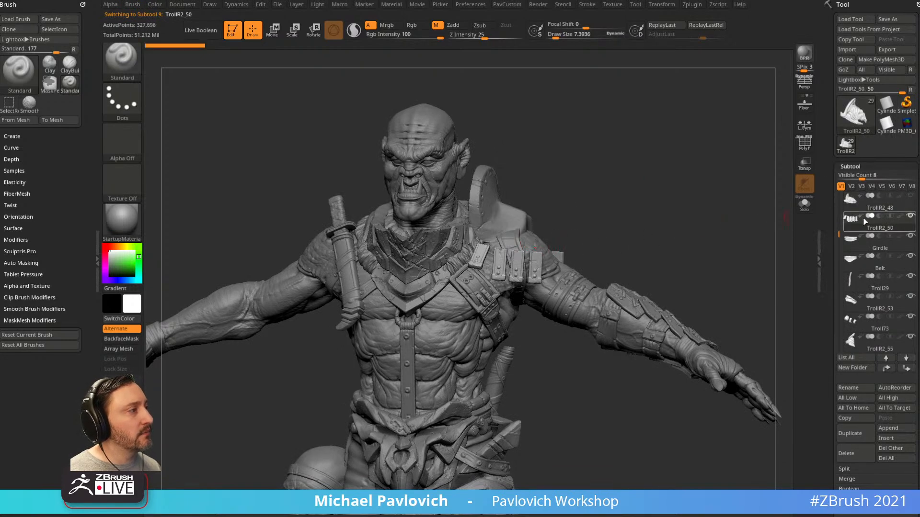
pyautogui.keyDown('alt'); pyautogui.moveTo(767, 254); pyautogui.dragTo(746, 162); pyautogui.keyUp('alt')
# Hide the dagger on the troll's chest and the severed head hanging at its right hip
pyautogui.keyDown('alt'); pyautogui.click(360, 171); pyautogui.keyUp('alt')
pyautogui.keyDown('alt'); pyautogui.moveTo(688, 96); pyautogui.dragTo(709, 168); pyautogui.keyUp('alt')
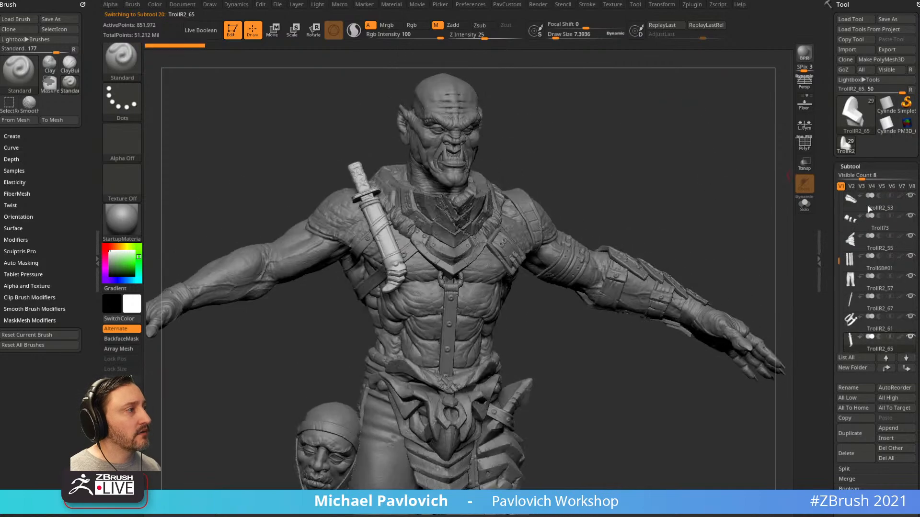
pyautogui.keyDown('alt'); pyautogui.moveTo(724, 397); pyautogui.dragTo(748, 315); pyautogui.keyUp('alt')
pyautogui.press('s')
pyautogui.moveTo(347, 358); pyautogui.dragTo(350, 357)
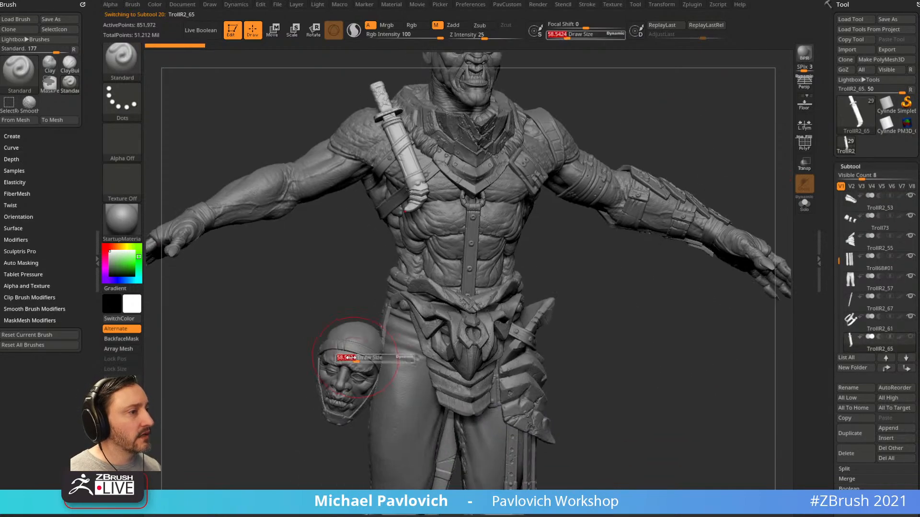
pyautogui.keyDown('alt'); pyautogui.click(349, 355); pyautogui.keyUp('alt')
pyautogui.click(910, 317)
# Hide the side armour, its belt strap and the three hanging straps at the troll's left hip
pyautogui.moveTo(671, 379); pyautogui.dragTo(628, 369)
pyautogui.keyDown('alt'); pyautogui.click(522, 374); pyautogui.keyUp('alt')
pyautogui.moveTo(709, 328); pyautogui.dragTo(757, 321)
pyautogui.click(909, 196)
pyautogui.keyDown('alt'); pyautogui.click(495, 307); pyautogui.keyUp('alt')
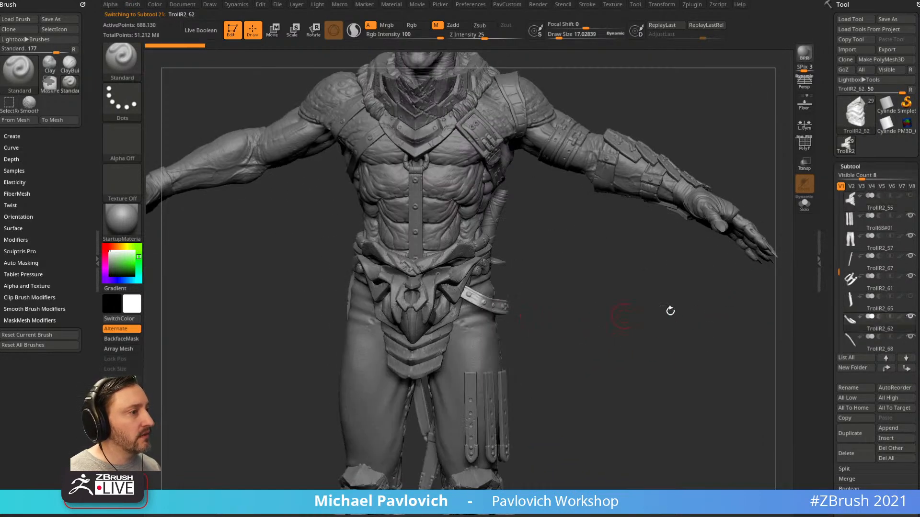
pyautogui.keyDown('alt'); pyautogui.click(498, 404); pyautogui.keyUp('alt')
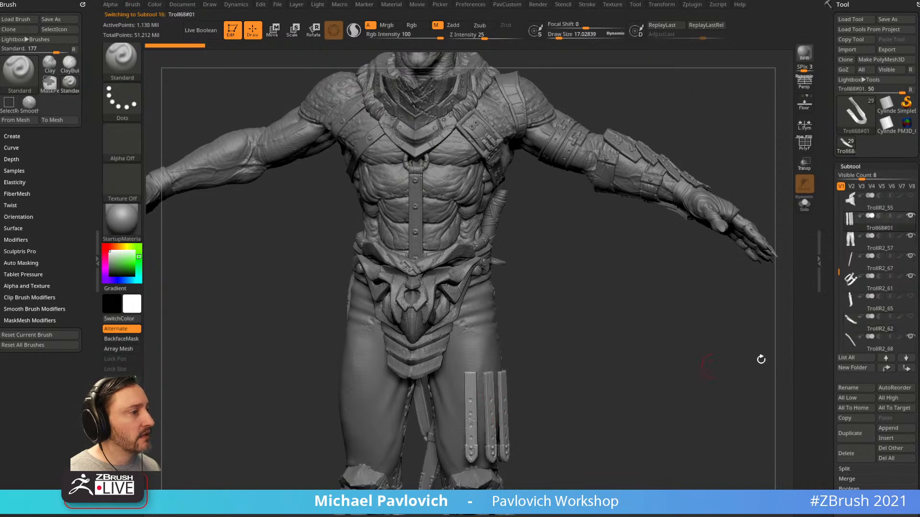
# Hide the sword and the hanging strap on the troll's back, then select the trousers
pyautogui.keyDown('alt'); pyautogui.moveTo(750, 294); pyautogui.dragTo(565, 266); pyautogui.keyUp('alt')
pyautogui.keyDown('alt'); pyautogui.click(583, 256); pyautogui.keyUp('alt')
pyautogui.keyDown('alt'); pyautogui.moveTo(716, 228); pyautogui.dragTo(685, 321); pyautogui.keyUp('alt')
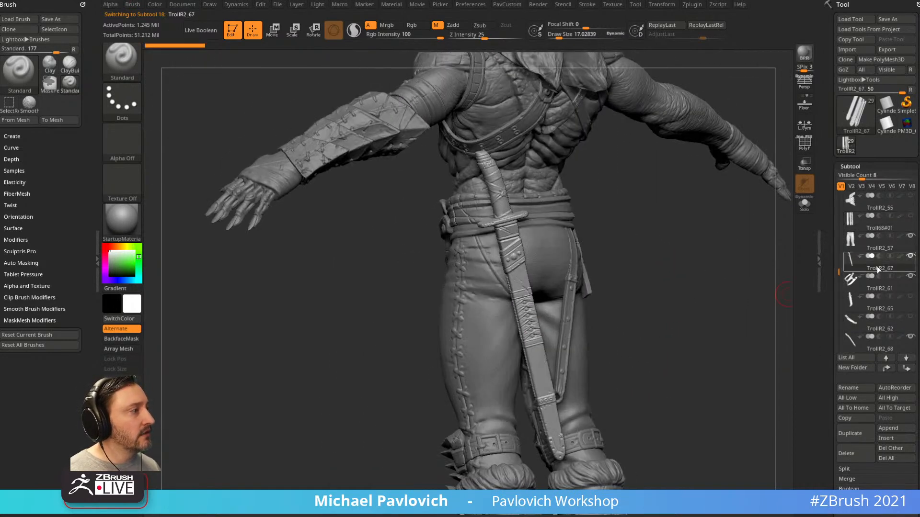
pyautogui.keyDown('alt'); pyautogui.click(529, 259); pyautogui.keyUp('alt')
pyautogui.moveTo(599, 252); pyautogui.dragTo(637, 282)
pyautogui.keyDown('alt'); pyautogui.click(554, 331); pyautogui.keyUp('alt')
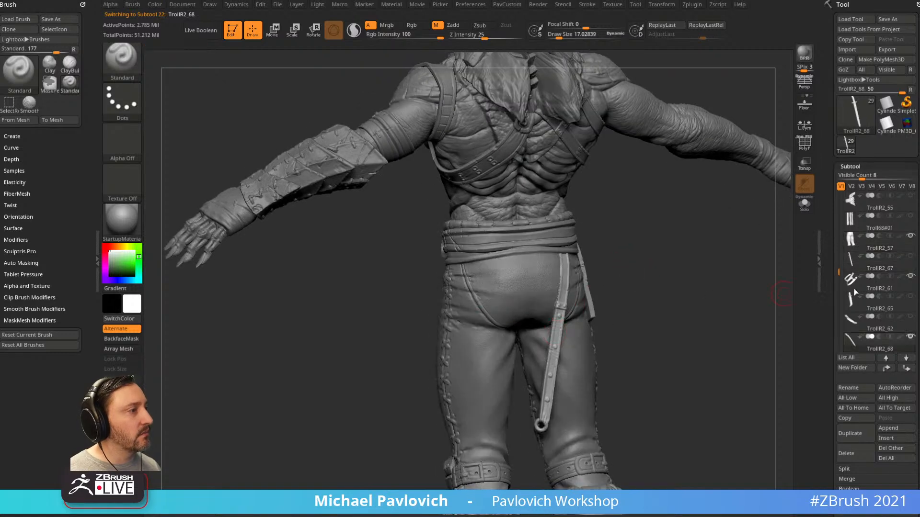
pyautogui.keyDown('alt'); pyautogui.click(547, 239); pyautogui.keyUp('alt')
# Select the fur subtool around the collar and delete it
pyautogui.keyDown('alt'); pyautogui.moveTo(664, 331); pyautogui.dragTo(624, 227); pyautogui.keyUp('alt')
pyautogui.moveTo(658, 291)
pyautogui.mouseDown()
pyautogui.moveTo(621, 309)
pyautogui.moveTo(688, 313)
pyautogui.moveTo(654, 302)
pyautogui.mouseUp()
pyautogui.moveTo(681, 292)
pyautogui.keyDown('alt'); pyautogui.mouseDown()
pyautogui.moveTo(700, 329)
pyautogui.moveTo(645, 400)
pyautogui.moveTo(663, 344)
pyautogui.moveTo(632, 343)
pyautogui.mouseUp(); pyautogui.keyUp('alt')
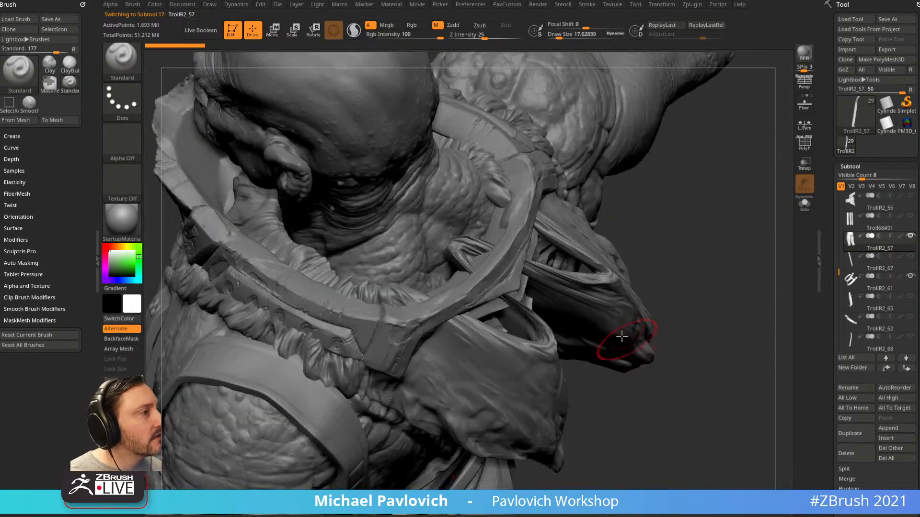
pyautogui.keyDown('alt'); pyautogui.click(651, 311); pyautogui.keyUp('alt')
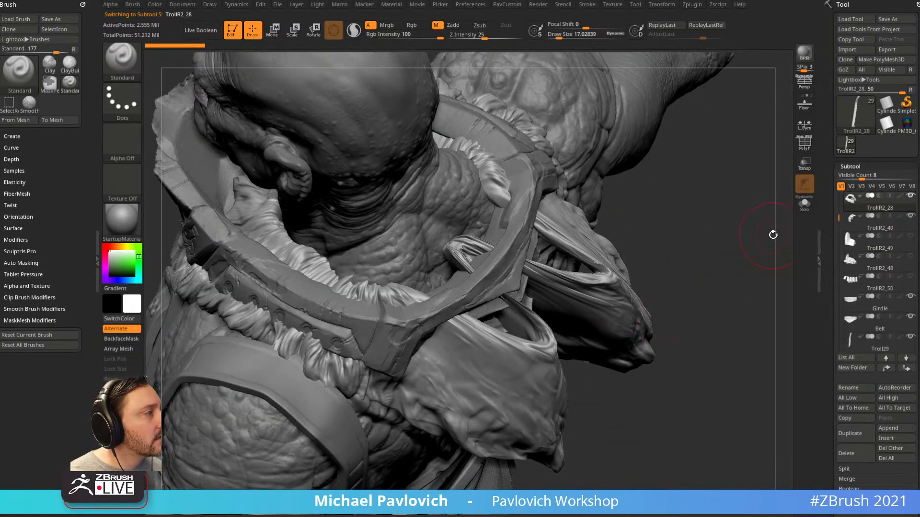
pyautogui.moveTo(752, 254); pyautogui.dragTo(709, 250)
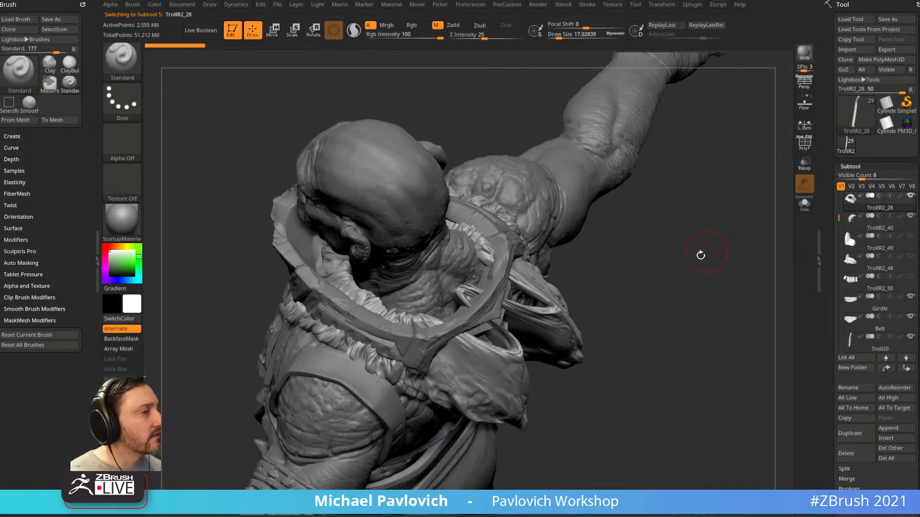
pyautogui.click(844, 453)
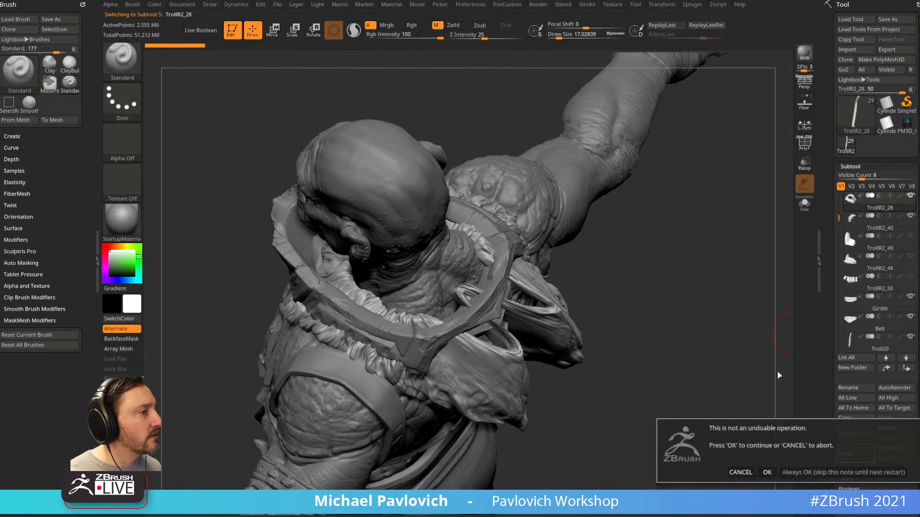
pyautogui.click(789, 472)
pyautogui.moveTo(688, 353)
pyautogui.mouseDown()
pyautogui.moveTo(673, 263)
pyautogui.moveTo(689, 292)
pyautogui.moveTo(692, 371)
pyautogui.moveTo(687, 340)
pyautogui.mouseUp()
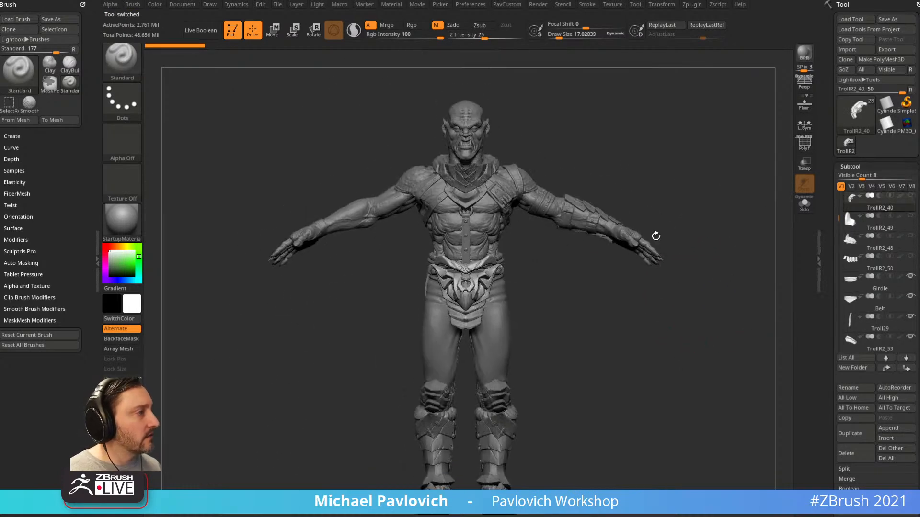
# Hide the waist armour, select the troll's body subtool, and step through its subdivision levels
pyautogui.moveTo(653, 318)
pyautogui.mouseDown()
pyautogui.moveTo(579, 332)
pyautogui.moveTo(670, 308)
pyautogui.moveTo(595, 329)
pyautogui.moveTo(577, 321)
pyautogui.moveTo(589, 324)
pyautogui.moveTo(580, 326)
pyautogui.moveTo(650, 113)
pyautogui.mouseUp()
pyautogui.press('s')
pyautogui.hotkey('shift', 'd')
pyautogui.hotkey('shift', 'd')
pyautogui.press('d')
# Dock the Zplugin palette and create a combined low-resolution posing mesh with Transpose Master's TPoseMesh
pyautogui.click(688, 9)
pyautogui.moveTo(687, 15)
pyautogui.mouseDown()
pyautogui.moveTo(158, 81)
pyautogui.moveTo(43, 110)
pyautogui.mouseUp()
pyautogui.press('shift')
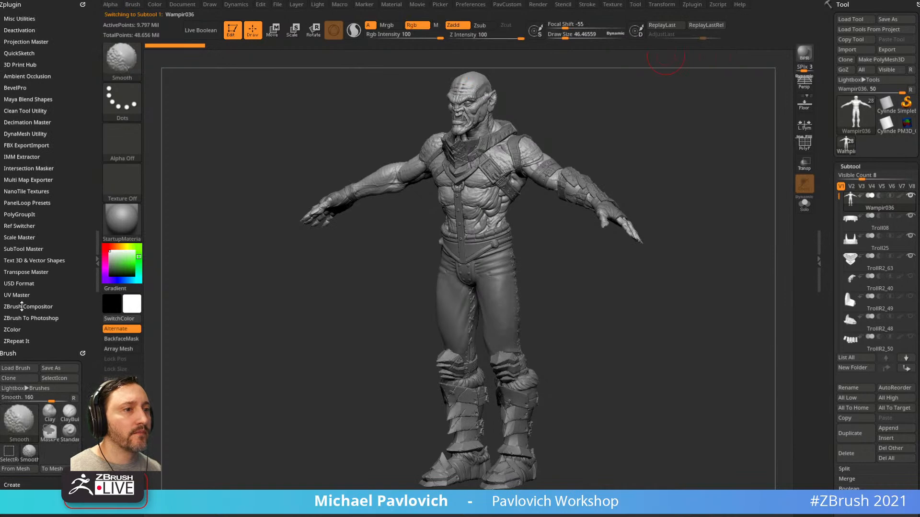
pyautogui.click(28, 272)
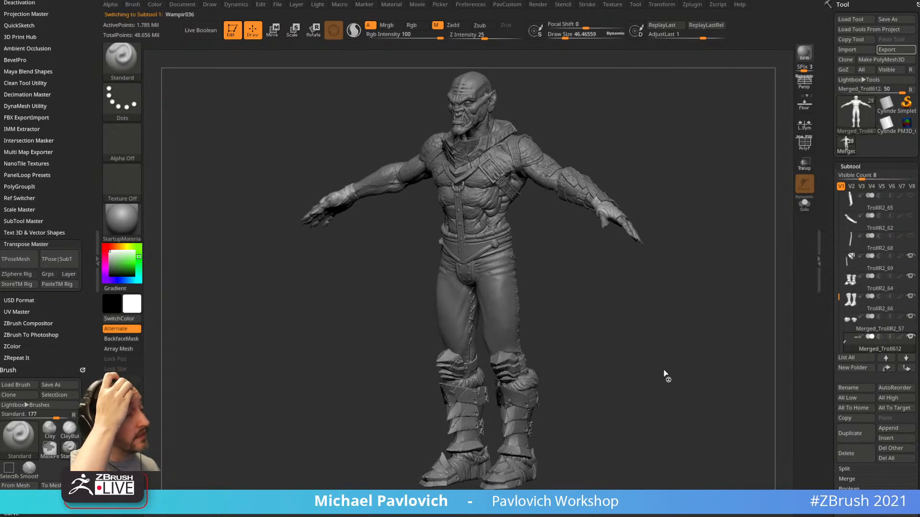
pyautogui.moveTo(682, 288); pyautogui.dragTo(642, 301)
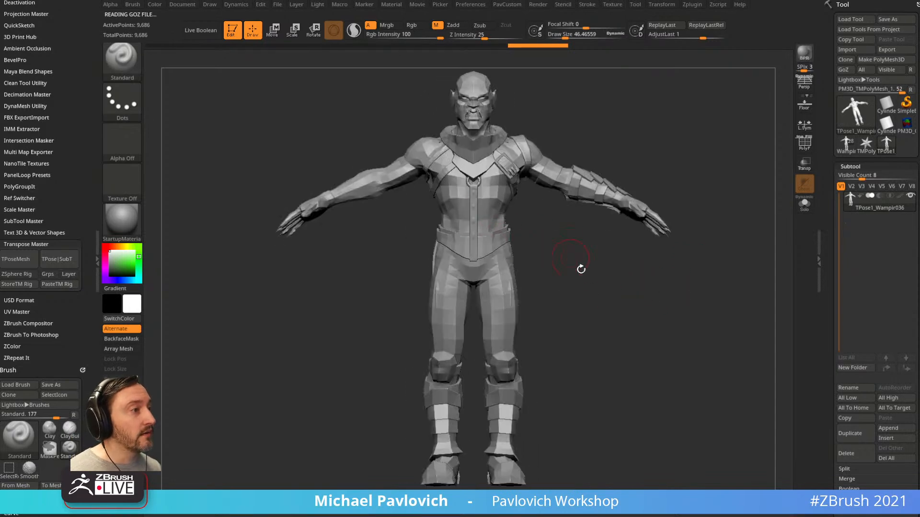
pyautogui.keyDown('alt'); pyautogui.moveTo(573, 260); pyautogui.dragTo(572, 284); pyautogui.keyUp('alt')
pyautogui.moveTo(536, 242)
pyautogui.keyDown('alt'); pyautogui.mouseDown()
pyautogui.moveTo(536, 303)
pyautogui.moveTo(554, 357)
pyautogui.mouseUp(); pyautogui.keyUp('alt')
# Choose the MaskLasso brush, lasso the troll's right arm, and invert the mask so only that arm can move
pyautogui.keyDown('ctrl'); pyautogui.click(135, 72); pyautogui.keyUp('ctrl')
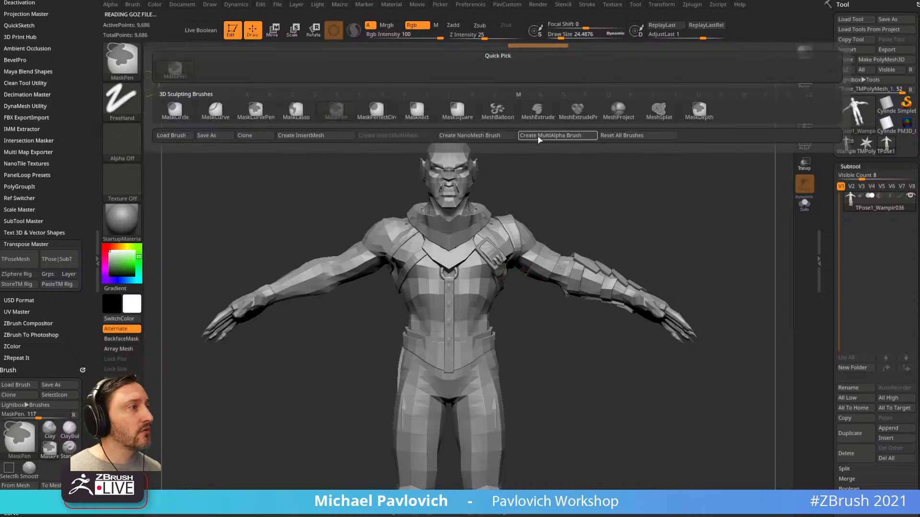
pyautogui.click(295, 110)
pyautogui.moveTo(379, 185)
pyautogui.keyDown('ctrl'); pyautogui.mouseDown()
pyautogui.moveTo(158, 364)
pyautogui.moveTo(372, 293)
pyautogui.mouseUp(); pyautogui.keyUp('ctrl')
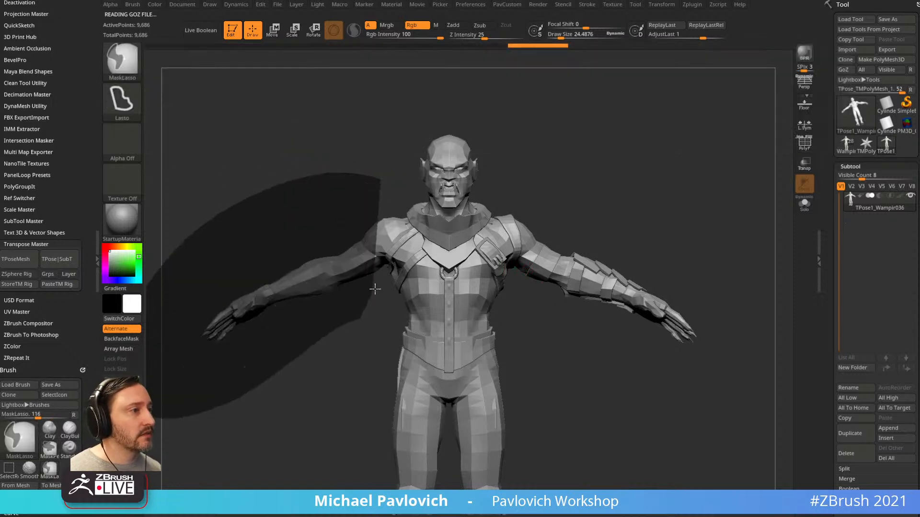
pyautogui.keyDown('ctrl'); pyautogui.moveTo(397, 241); pyautogui.dragTo(385, 152); pyautogui.keyUp('ctrl')
pyautogui.keyDown('ctrl'); pyautogui.click(542, 191); pyautogui.keyUp('ctrl')
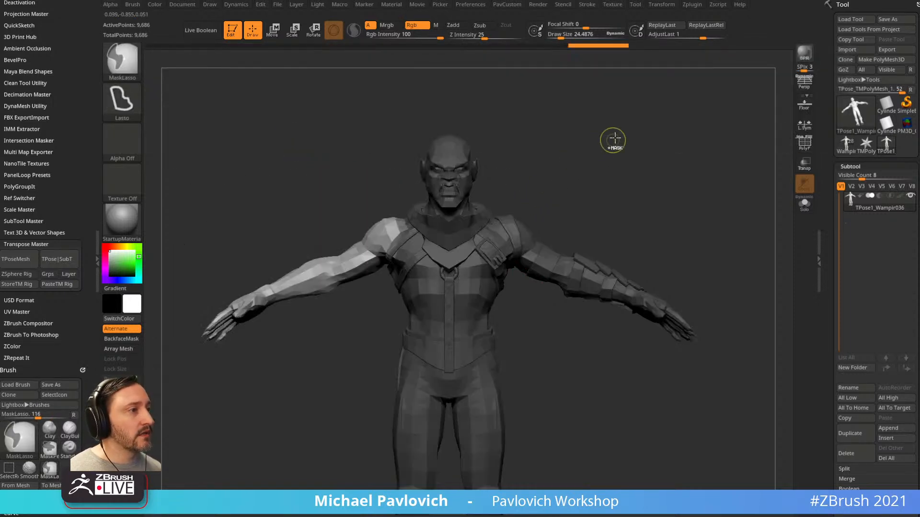
# Place the gizmo at the right shoulder and rotate the arm down beside the body
pyautogui.press('w')
pyautogui.keyDown('alt'); pyautogui.click(387, 234); pyautogui.keyUp('alt')
pyautogui.moveTo(432, 240); pyautogui.dragTo(424, 208)
pyautogui.press('q')
pyautogui.moveTo(547, 192); pyautogui.dragTo(581, 209)
pyautogui.press('w')
pyautogui.moveTo(415, 209); pyautogui.dragTo(421, 214)
pyautogui.moveTo(425, 207); pyautogui.dragTo(428, 216)
pyautogui.press('q')
# Mask the legs, place the gizmo at the waist, and rotate the upper body to tilt the torso
pyautogui.moveTo(542, 199)
pyautogui.keyDown('shift'); pyautogui.mouseDown()
pyautogui.moveTo(618, 207)
pyautogui.moveTo(647, 251)
pyautogui.moveTo(606, 186)
pyautogui.moveTo(615, 200)
pyautogui.moveTo(313, 101)
pyautogui.moveTo(300, 397)
pyautogui.moveTo(355, 272)
pyautogui.moveTo(570, 345)
pyautogui.moveTo(599, 242)
pyautogui.mouseUp(); pyautogui.keyUp('shift')
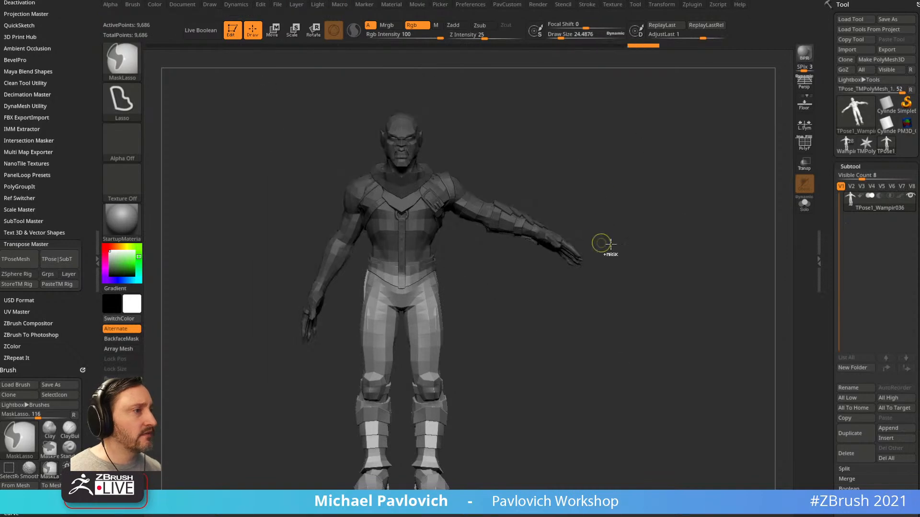
pyautogui.press('w')
pyautogui.moveTo(558, 299); pyautogui.dragTo(495, 266)
pyautogui.keyDown('alt'); pyautogui.moveTo(404, 271); pyautogui.dragTo(533, 244); pyautogui.keyUp('alt')
pyautogui.keyDown('alt'); pyautogui.click(386, 273); pyautogui.keyUp('alt')
pyautogui.moveTo(426, 251); pyautogui.dragTo(423, 246)
pyautogui.hotkey('ctrl', 'z')
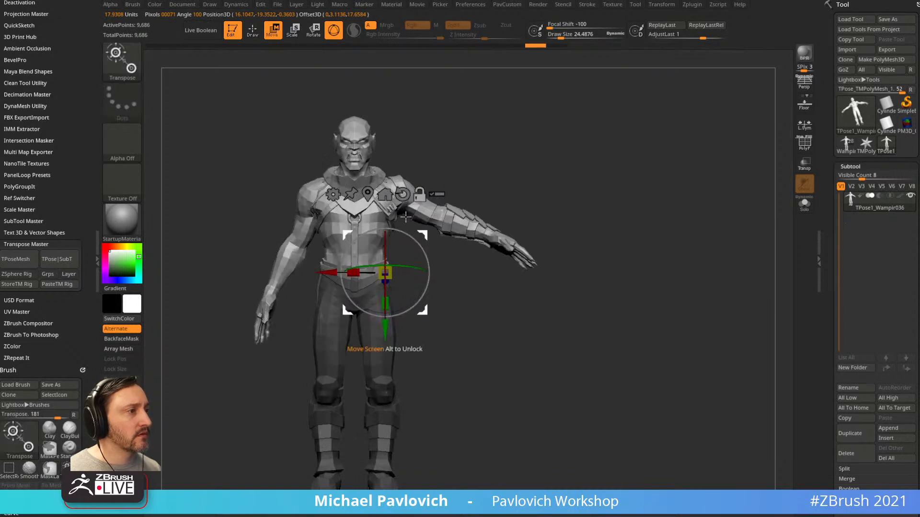
pyautogui.click(397, 194)
pyautogui.keyDown('alt'); pyautogui.moveTo(431, 195); pyautogui.dragTo(391, 236); pyautogui.keyUp('alt')
pyautogui.keyDown('shift'); pyautogui.moveTo(446, 260); pyautogui.dragTo(463, 274); pyautogui.keyUp('shift')
pyautogui.moveTo(387, 253); pyautogui.dragTo(385, 252)
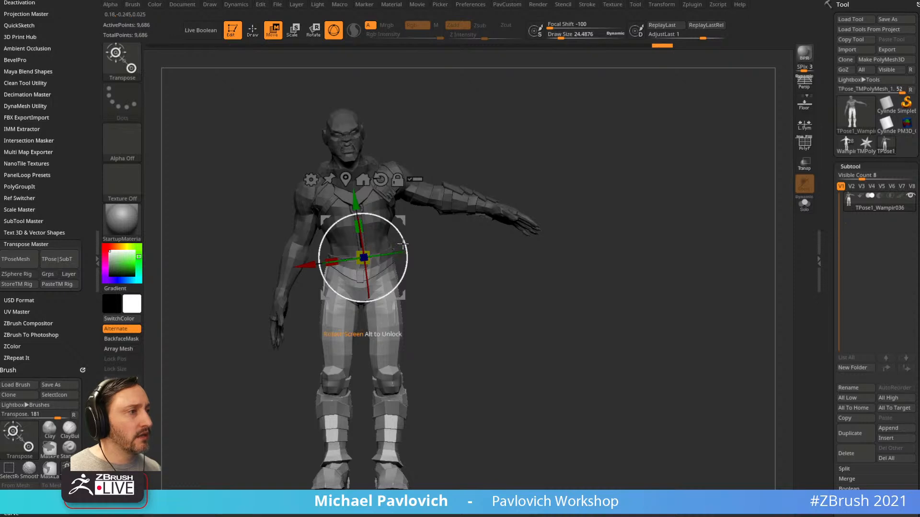
# With the upper body masked, rotate the hips and legs slightly around the waist
pyautogui.moveTo(403, 242); pyautogui.dragTo(404, 243)
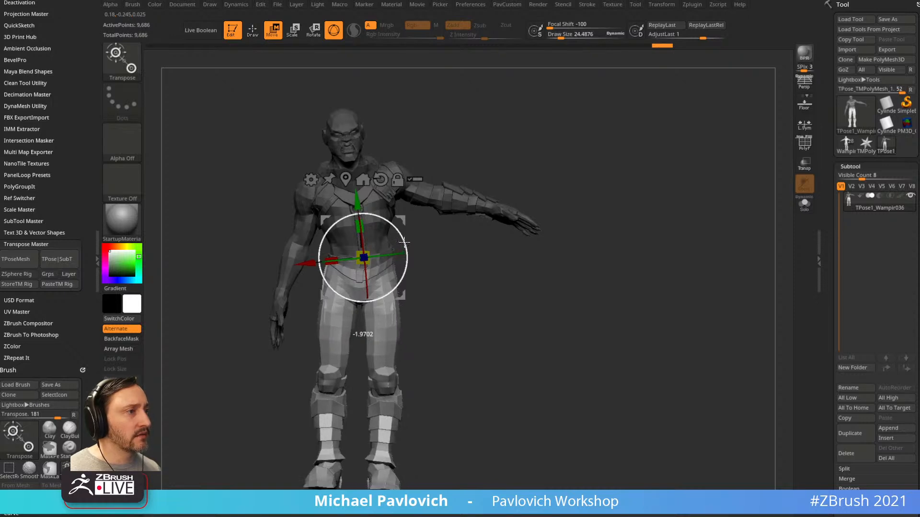
pyautogui.press('q')
pyautogui.moveTo(446, 288)
pyautogui.mouseDown()
pyautogui.moveTo(444, 230)
pyautogui.moveTo(451, 298)
pyautogui.mouseUp()
pyautogui.press('w')
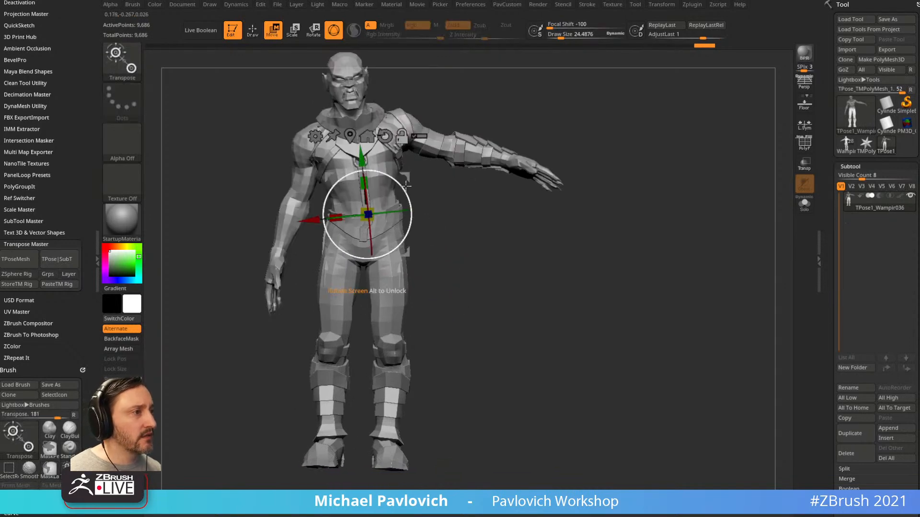
# Mask everything except the troll's left leg
pyautogui.click(390, 254)
pyautogui.press('q')
pyautogui.moveTo(491, 263)
pyautogui.mouseDown()
pyautogui.moveTo(399, 272)
pyautogui.moveTo(502, 263)
pyautogui.mouseUp()
pyautogui.press('ctrl')
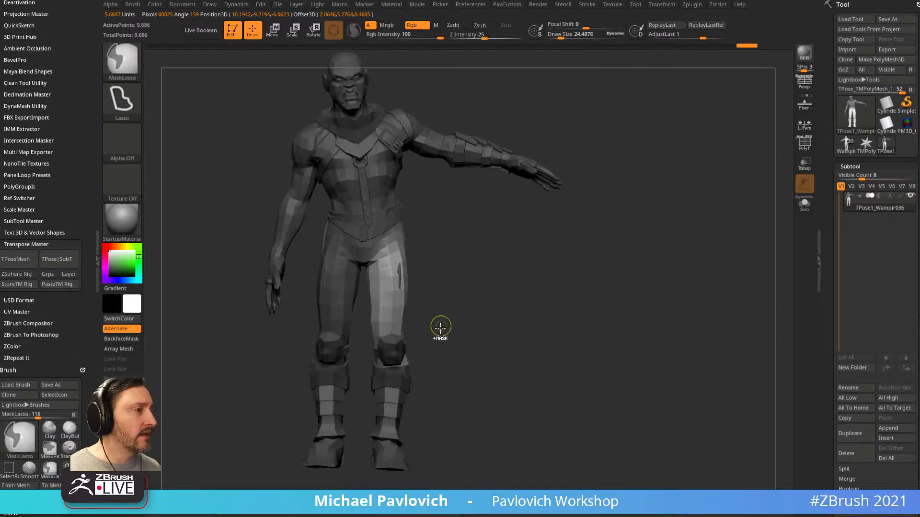
pyautogui.moveTo(434, 245)
pyautogui.keyDown('ctrl'); pyautogui.mouseDown()
pyautogui.moveTo(409, 243)
pyautogui.moveTo(372, 266)
pyautogui.moveTo(362, 326)
pyautogui.moveTo(366, 487)
pyautogui.moveTo(421, 472)
pyautogui.mouseUp(); pyautogui.keyUp('ctrl')
pyautogui.moveTo(489, 247)
pyautogui.keyDown('ctrl'); pyautogui.mouseDown()
pyautogui.moveTo(453, 292)
pyautogui.moveTo(413, 223)
pyautogui.moveTo(375, 256)
pyautogui.moveTo(361, 402)
pyautogui.moveTo(433, 439)
pyautogui.moveTo(441, 431)
pyautogui.mouseUp(); pyautogui.keyUp('ctrl')
pyautogui.press('w')
pyautogui.keyDown('ctrl'); pyautogui.click(451, 262); pyautogui.keyUp('ctrl')
# Place the gizmo at the left hip and rotate the leg outward into a wider, turned-out stance
pyautogui.moveTo(425, 205)
pyautogui.keyDown('alt'); pyautogui.mouseDown()
pyautogui.moveTo(425, 220)
pyautogui.moveTo(419, 211)
pyautogui.mouseUp(); pyautogui.keyUp('alt')
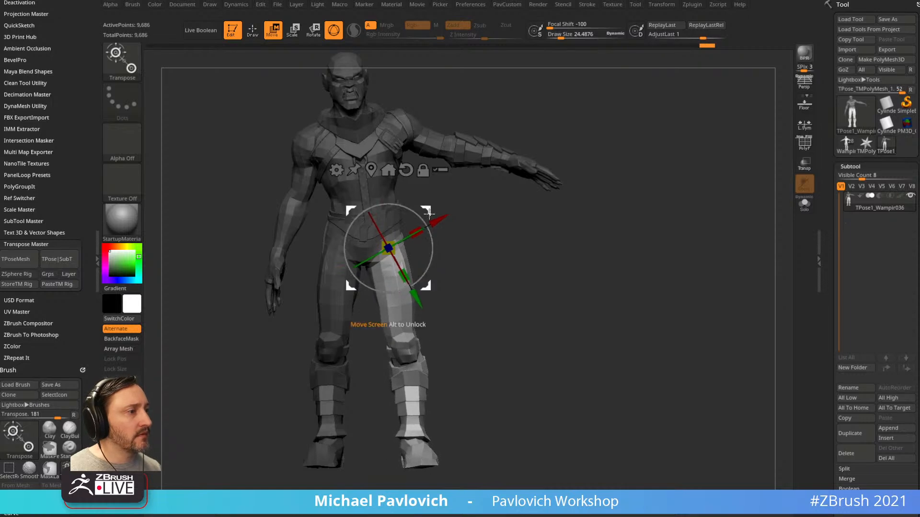
pyautogui.press('q')
pyautogui.moveTo(512, 236)
pyautogui.keyDown('shift'); pyautogui.mouseDown()
pyautogui.moveTo(499, 272)
pyautogui.moveTo(507, 263)
pyautogui.moveTo(524, 287)
pyautogui.moveTo(540, 271)
pyautogui.moveTo(453, 253)
pyautogui.mouseUp(); pyautogui.keyUp('shift')
pyautogui.press('w')
pyautogui.keyDown('alt'); pyautogui.moveTo(438, 195); pyautogui.dragTo(498, 223); pyautogui.keyUp('alt')
pyautogui.moveTo(436, 228); pyautogui.dragTo(441, 246)
pyautogui.moveTo(451, 205); pyautogui.dragTo(451, 201)
pyautogui.press('q')
pyautogui.keyDown('alt'); pyautogui.moveTo(549, 277); pyautogui.dragTo(575, 245); pyautogui.keyUp('alt')
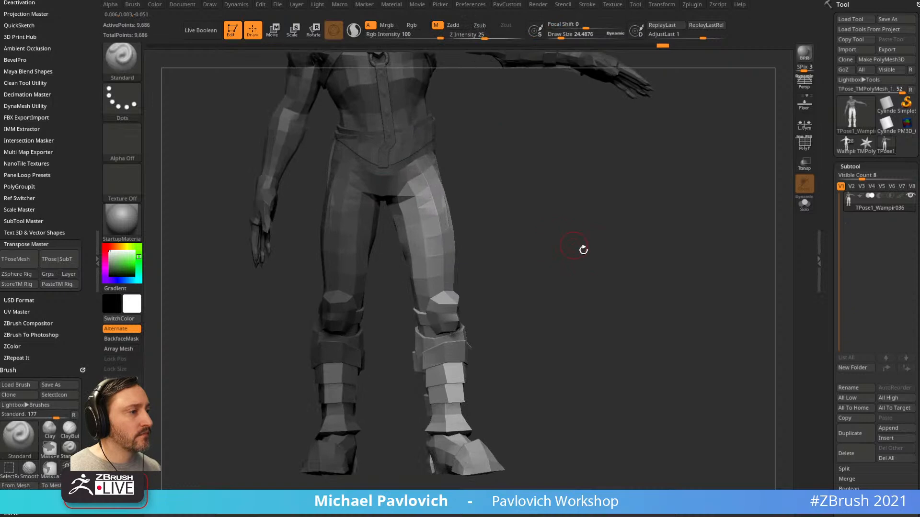
# Turn on PolyFrame to show the polygroups of the left boot, keeping the whole model visible
pyautogui.moveTo(583, 296); pyautogui.dragTo(537, 257)
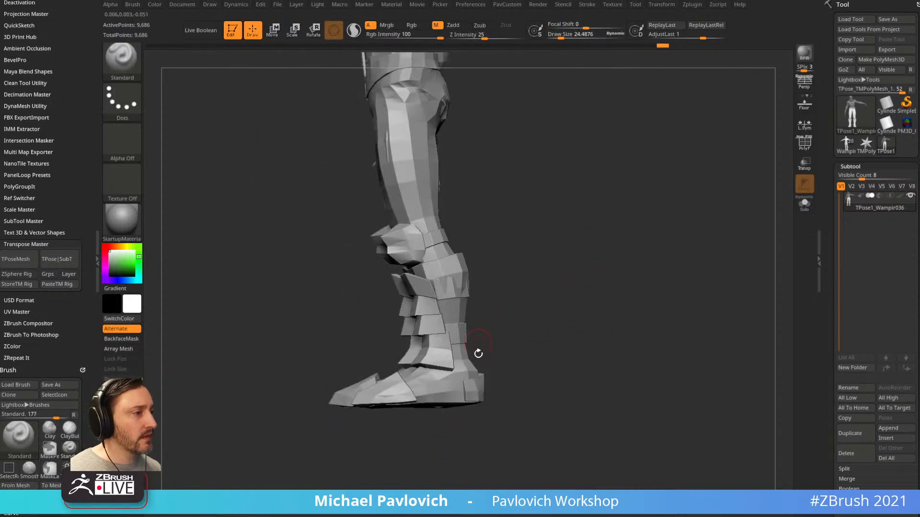
pyautogui.keyDown('ctrl'); pyautogui.keyDown('shift'); pyautogui.click(475, 373); pyautogui.keyUp('shift'); pyautogui.keyUp('ctrl')
pyautogui.click(803, 163)
pyautogui.click(805, 163)
pyautogui.click(805, 142)
pyautogui.keyDown('ctrl'); pyautogui.keyDown('shift'); pyautogui.click(713, 207); pyautogui.keyUp('shift'); pyautogui.keyUp('ctrl')
pyautogui.moveTo(698, 220)
pyautogui.mouseDown()
pyautogui.moveTo(618, 239)
pyautogui.moveTo(680, 228)
pyautogui.moveTo(608, 302)
pyautogui.mouseUp()
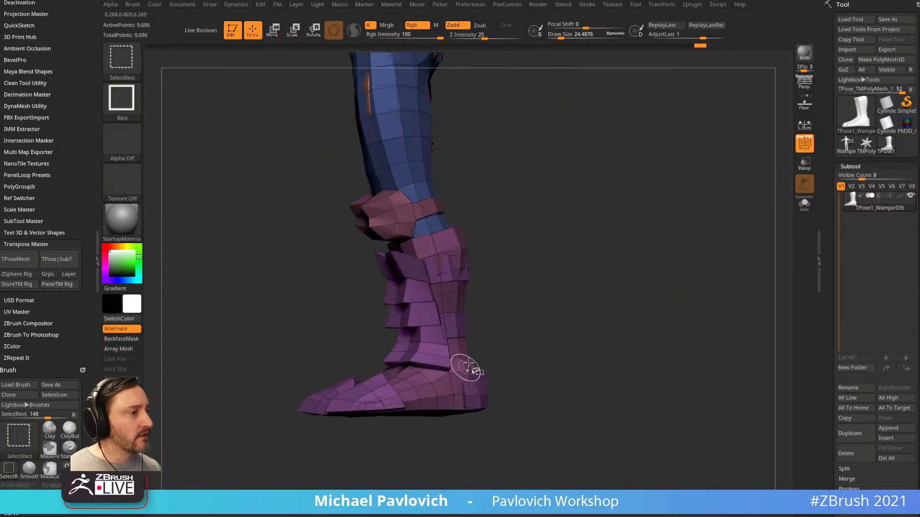
# Isolate the left boot's ankle polygroup, mask it, and bring the whole model back into view
pyautogui.keyDown('ctrl'); pyautogui.keyDown('shift'); pyautogui.click(465, 367); pyautogui.keyUp('shift'); pyautogui.keyUp('ctrl')
pyautogui.keyDown('ctrl'); pyautogui.moveTo(480, 350); pyautogui.dragTo(489, 351); pyautogui.keyUp('ctrl')
pyautogui.moveTo(503, 347); pyautogui.dragTo(560, 340)
pyautogui.moveTo(529, 365)
pyautogui.keyDown('ctrl'); pyautogui.mouseDown()
pyautogui.moveTo(404, 358)
pyautogui.moveTo(520, 422)
pyautogui.mouseUp(); pyautogui.keyUp('ctrl')
pyautogui.keyDown('ctrl'); pyautogui.keyDown('shift'); pyautogui.click(566, 360); pyautogui.keyUp('shift'); pyautogui.keyUp('ctrl')
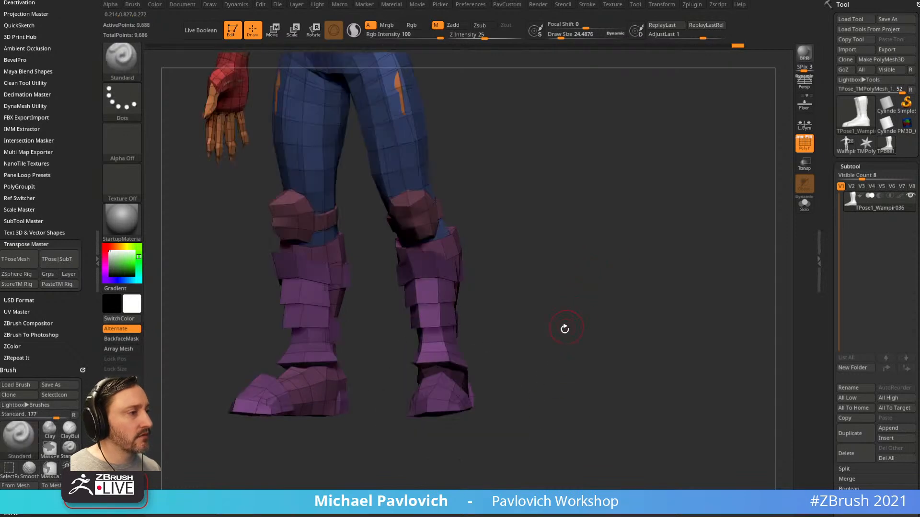
# Isolate the boots' foot polygroup, lasso-mask the left foot, and bring the whole model back into view
pyautogui.keyDown('ctrl'); pyautogui.keyDown('shift'); pyautogui.click(452, 405); pyautogui.keyUp('shift'); pyautogui.keyUp('ctrl')
pyautogui.moveTo(517, 366); pyautogui.dragTo(507, 409)
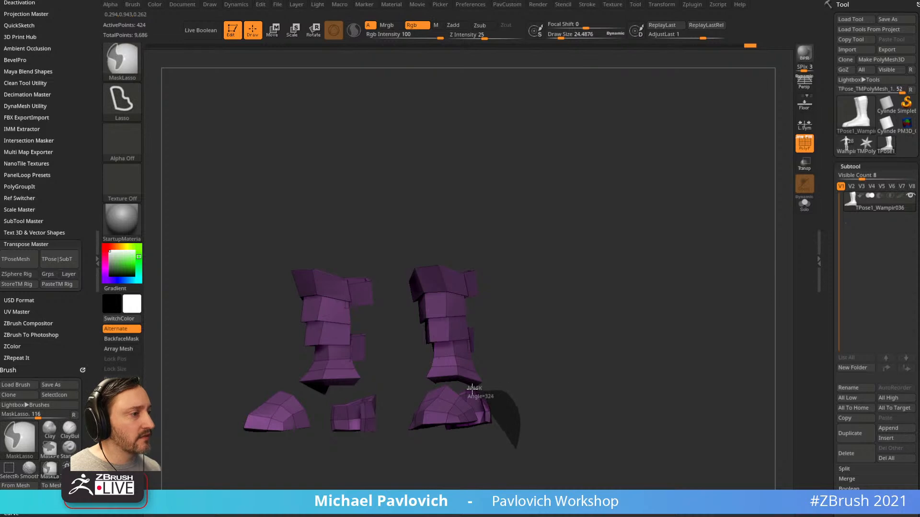
pyautogui.moveTo(567, 361)
pyautogui.mouseDown()
pyautogui.moveTo(508, 372)
pyautogui.moveTo(589, 376)
pyautogui.mouseUp()
pyautogui.keyDown('ctrl'); pyautogui.keyDown('shift'); pyautogui.click(616, 335); pyautogui.keyUp('shift'); pyautogui.keyUp('ctrl')
# Place the gizmo at the left heel and rotate the unmasked left foot outward
pyautogui.moveTo(590, 284)
pyautogui.mouseDown()
pyautogui.moveTo(619, 297)
pyautogui.moveTo(599, 300)
pyautogui.moveTo(610, 244)
pyautogui.mouseUp()
pyautogui.press('w')
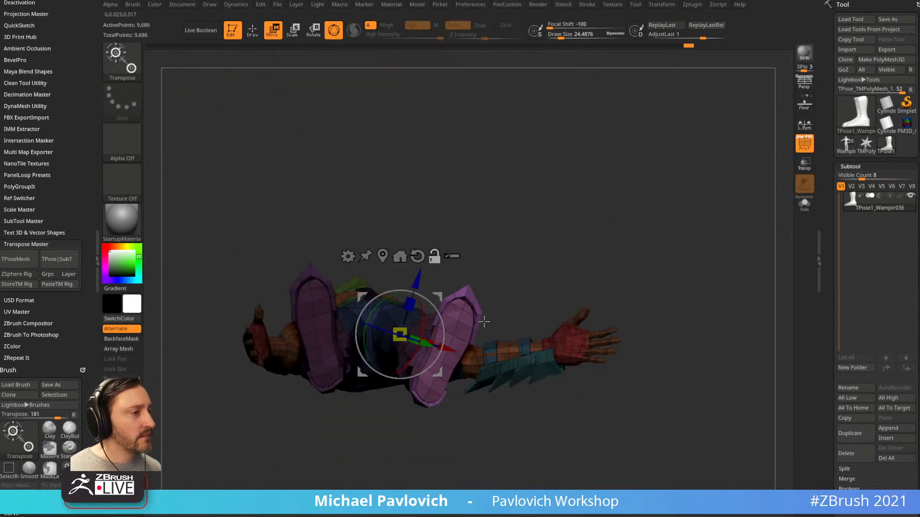
pyautogui.keyDown('alt'); pyautogui.click(425, 398); pyautogui.keyUp('alt')
pyautogui.moveTo(463, 376)
pyautogui.mouseDown()
pyautogui.moveTo(464, 388)
pyautogui.moveTo(525, 415)
pyautogui.moveTo(550, 403)
pyautogui.moveTo(490, 400)
pyautogui.moveTo(542, 395)
pyautogui.mouseUp()
pyautogui.press('q')
pyautogui.keyDown('alt'); pyautogui.moveTo(542, 395); pyautogui.dragTo(544, 355); pyautogui.keyUp('alt')
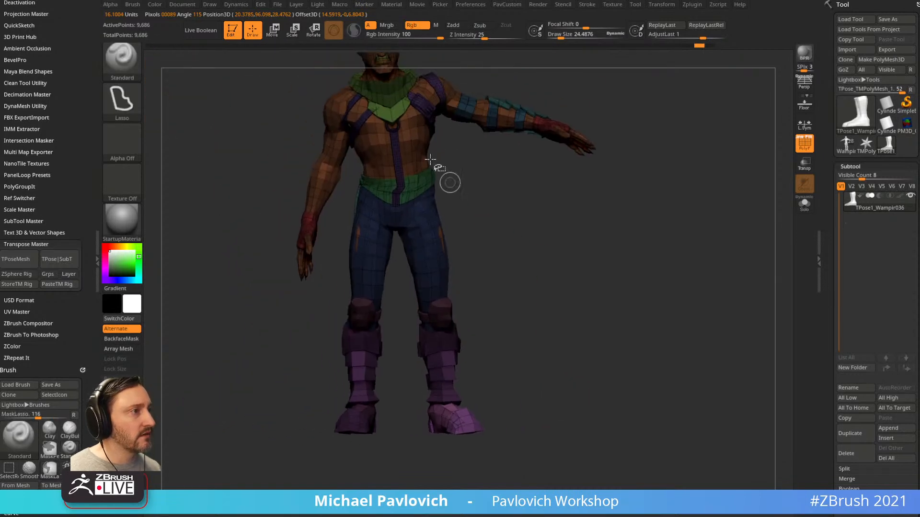
# Refine the left foot's turned-out angle with the gizmo at the ankle, keeping the rest of the model masked
pyautogui.keyDown('ctrl'); pyautogui.keyDown('shift'); pyautogui.click(420, 150); pyautogui.keyUp('shift'); pyautogui.keyUp('ctrl')
pyautogui.keyDown('alt'); pyautogui.moveTo(482, 210); pyautogui.dragTo(579, 298); pyautogui.keyUp('alt')
pyautogui.keyDown('alt'); pyautogui.moveTo(585, 363); pyautogui.dragTo(565, 211); pyautogui.keyUp('alt')
pyautogui.moveTo(523, 372); pyautogui.dragTo(536, 387)
pyautogui.moveTo(456, 354)
pyautogui.keyDown('ctrl'); pyautogui.mouseDown()
pyautogui.moveTo(562, 453)
pyautogui.moveTo(602, 343)
pyautogui.mouseUp(); pyautogui.keyUp('ctrl')
pyautogui.press('w')
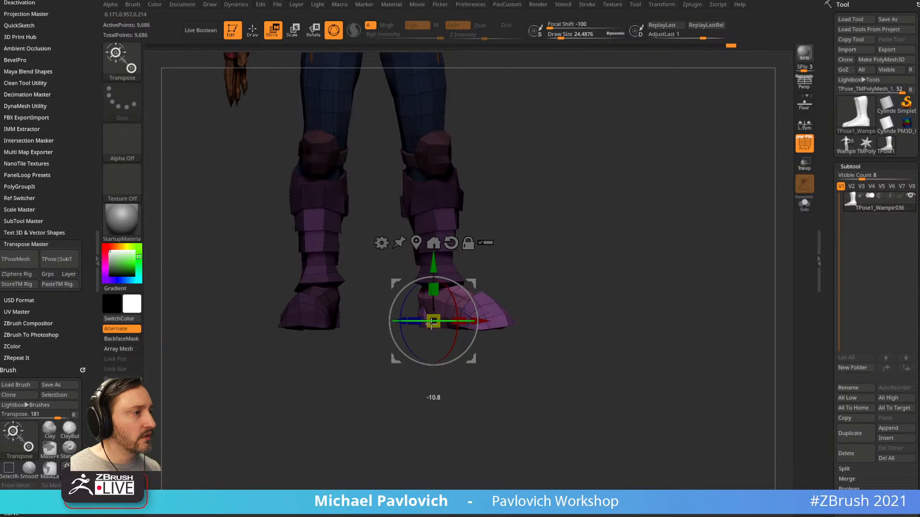
pyautogui.press('q')
# Isolate the body polygroup, lasso-mask the troll's head, and bring the whole model back into view
pyautogui.moveTo(543, 297)
pyautogui.keyDown('alt'); pyautogui.mouseDown()
pyautogui.moveTo(552, 244)
pyautogui.moveTo(577, 267)
pyautogui.moveTo(569, 328)
pyautogui.moveTo(555, 292)
pyautogui.moveTo(552, 363)
pyautogui.moveTo(514, 191)
pyautogui.moveTo(541, 427)
pyautogui.mouseUp(); pyautogui.keyUp('alt')
pyautogui.moveTo(522, 168)
pyautogui.keyDown('alt'); pyautogui.mouseDown()
pyautogui.moveTo(559, 244)
pyautogui.moveTo(565, 220)
pyautogui.moveTo(543, 222)
pyautogui.moveTo(547, 213)
pyautogui.mouseUp(); pyautogui.keyUp('alt')
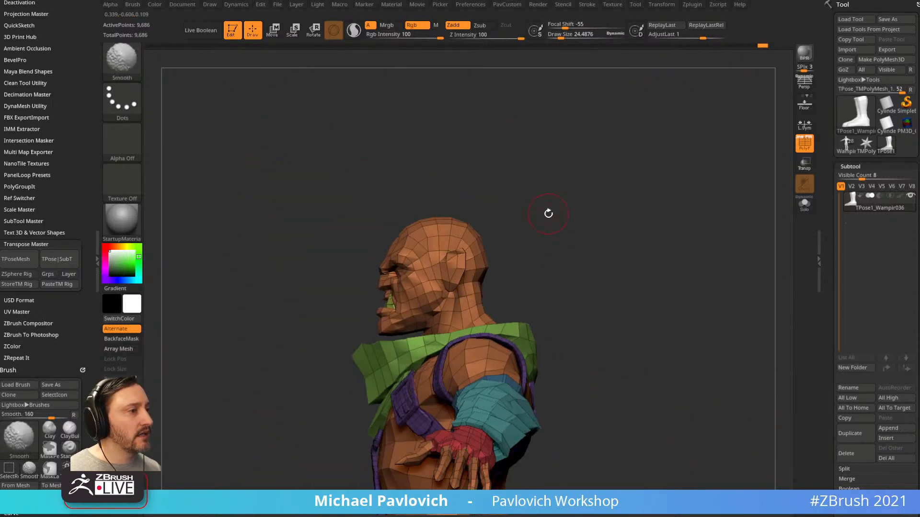
pyautogui.hotkey('ctrl', 'shift')
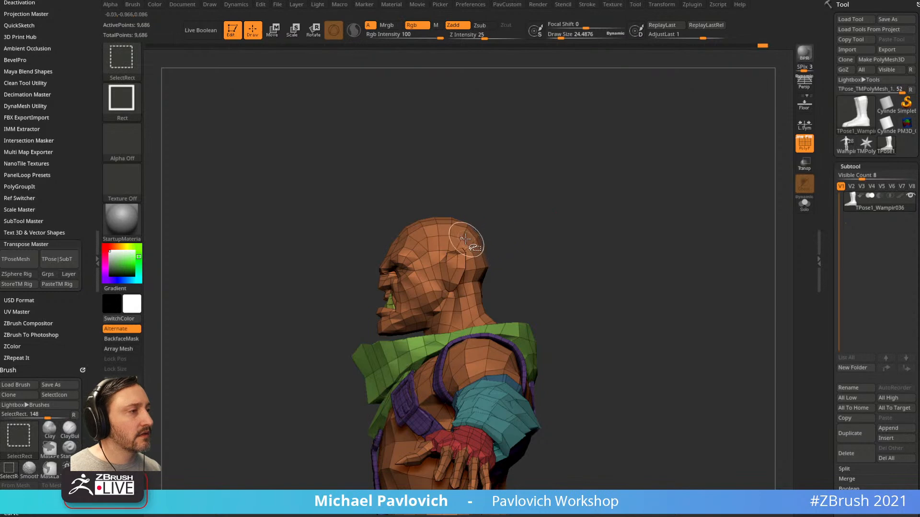
pyautogui.keyDown('ctrl'); pyautogui.keyDown('shift'); pyautogui.click(467, 239); pyautogui.keyUp('shift'); pyautogui.keyUp('ctrl')
pyautogui.keyDown('ctrl'); pyautogui.moveTo(530, 241); pyautogui.dragTo(343, 350); pyautogui.keyUp('ctrl')
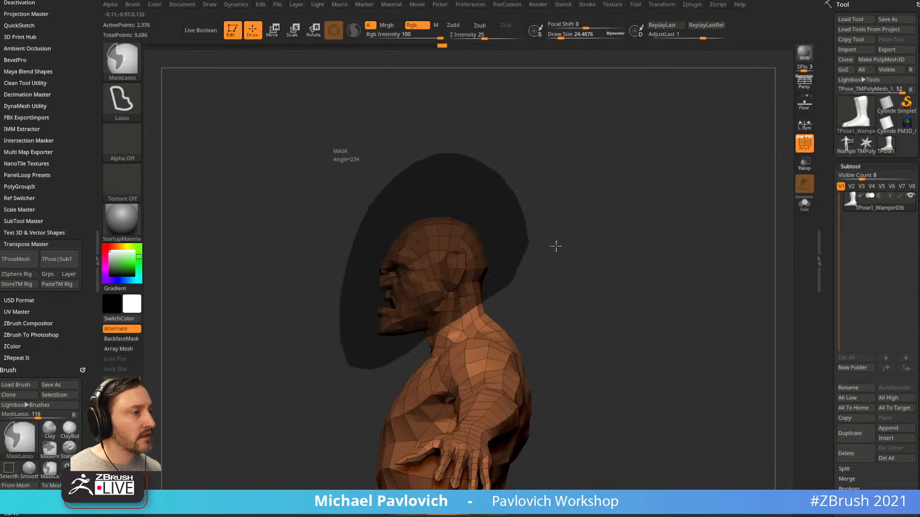
pyautogui.keyDown('ctrl'); pyautogui.moveTo(523, 275); pyautogui.dragTo(529, 263); pyautogui.keyUp('ctrl')
pyautogui.keyDown('ctrl'); pyautogui.keyDown('shift'); pyautogui.click(571, 236); pyautogui.keyUp('shift'); pyautogui.keyUp('ctrl')
# Isolate the mouth and teeth pieces one after the other, mask them for the head pose, and show the whole model
pyautogui.keyDown('ctrl'); pyautogui.keyDown('shift'); pyautogui.click(396, 297); pyautogui.keyUp('shift'); pyautogui.keyUp('ctrl')
pyautogui.moveTo(429, 246)
pyautogui.keyDown('ctrl'); pyautogui.mouseDown()
pyautogui.moveTo(415, 251)
pyautogui.moveTo(444, 306)
pyautogui.mouseUp(); pyautogui.keyUp('ctrl')
pyautogui.keyDown('ctrl'); pyautogui.keyDown('shift'); pyautogui.click(531, 249); pyautogui.keyUp('shift'); pyautogui.keyUp('ctrl')
pyautogui.keyDown('ctrl'); pyautogui.keyDown('shift'); pyautogui.click(394, 309); pyautogui.keyUp('shift'); pyautogui.keyUp('ctrl')
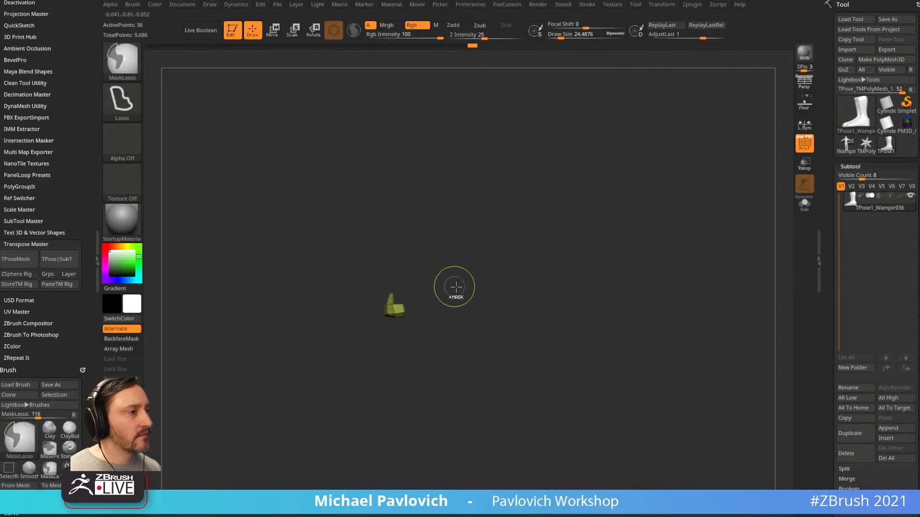
pyautogui.keyDown('ctrl'); pyautogui.keyDown('shift'); pyautogui.click(509, 264); pyautogui.keyUp('shift'); pyautogui.keyUp('ctrl')
# Rotate the head at the neck so the troll looks toward its outstretched left arm
pyautogui.press('w')
pyautogui.moveTo(614, 193)
pyautogui.mouseDown()
pyautogui.moveTo(671, 203)
pyautogui.moveTo(594, 221)
pyautogui.mouseUp()
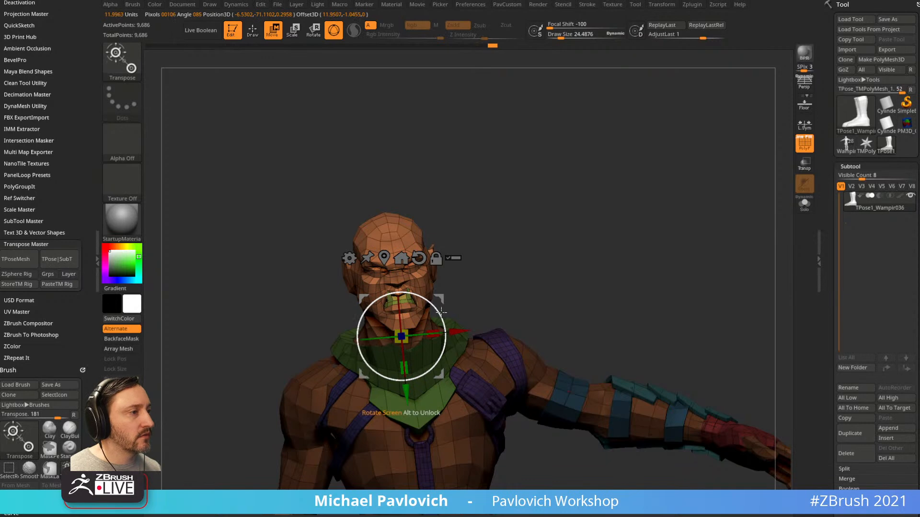
pyautogui.moveTo(440, 314); pyautogui.dragTo(466, 300)
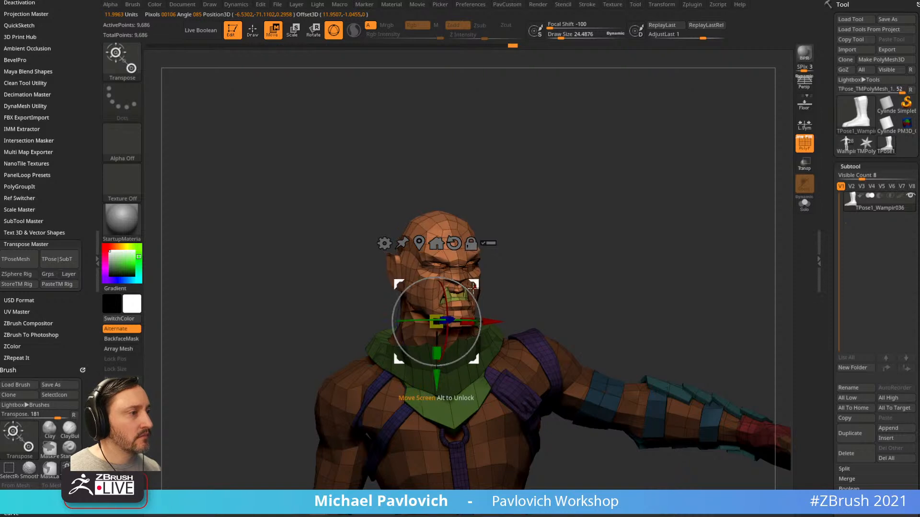
pyautogui.press('q')
# Mask everything except the troll's left arm, including its armor and glove
pyautogui.keyDown('alt'); pyautogui.moveTo(632, 273); pyautogui.dragTo(628, 180); pyautogui.keyUp('alt')
pyautogui.keyDown('alt'); pyautogui.moveTo(674, 243); pyautogui.dragTo(657, 220); pyautogui.keyUp('alt')
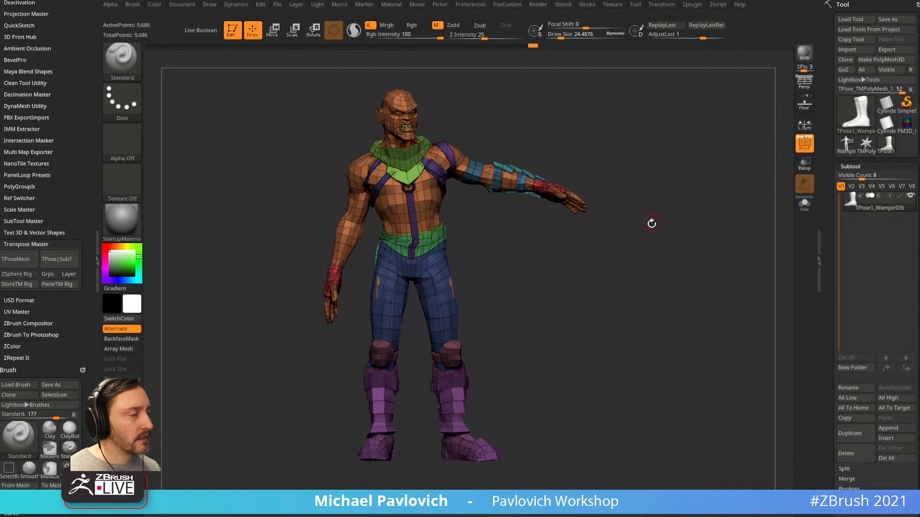
pyautogui.moveTo(619, 252); pyautogui.dragTo(654, 256)
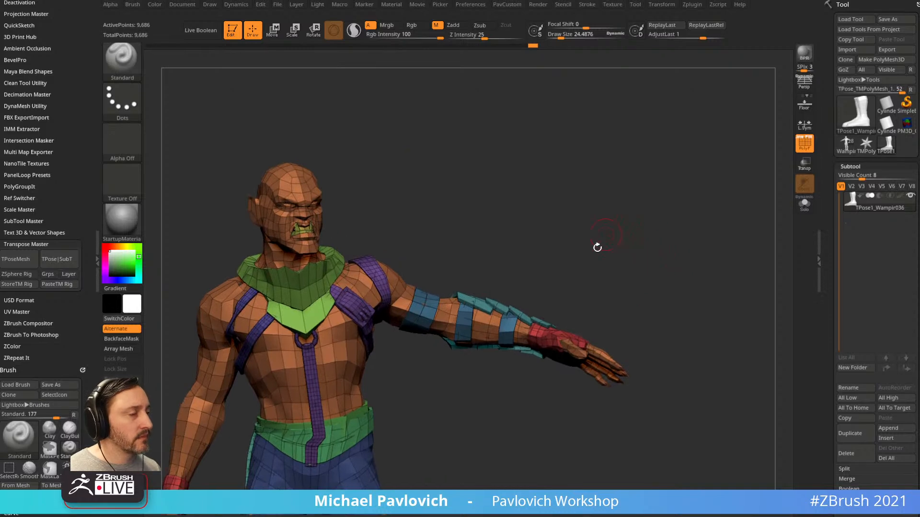
pyautogui.moveTo(605, 275)
pyautogui.mouseDown()
pyautogui.moveTo(606, 283)
pyautogui.moveTo(386, 218)
pyautogui.moveTo(362, 259)
pyautogui.moveTo(407, 376)
pyautogui.moveTo(642, 422)
pyautogui.mouseUp()
pyautogui.keyDown('ctrl'); pyautogui.click(503, 249); pyautogui.keyUp('ctrl')
pyautogui.moveTo(571, 224); pyautogui.dragTo(596, 226)
# Place the gizmo at the left shoulder and rotate the left arm upward, working from front and back
pyautogui.press('w')
pyautogui.keyDown('alt'); pyautogui.click(373, 281); pyautogui.keyUp('alt')
pyautogui.moveTo(416, 273); pyautogui.dragTo(416, 248)
pyautogui.moveTo(412, 243); pyautogui.dragTo(413, 238)
pyautogui.moveTo(471, 228); pyautogui.dragTo(411, 284)
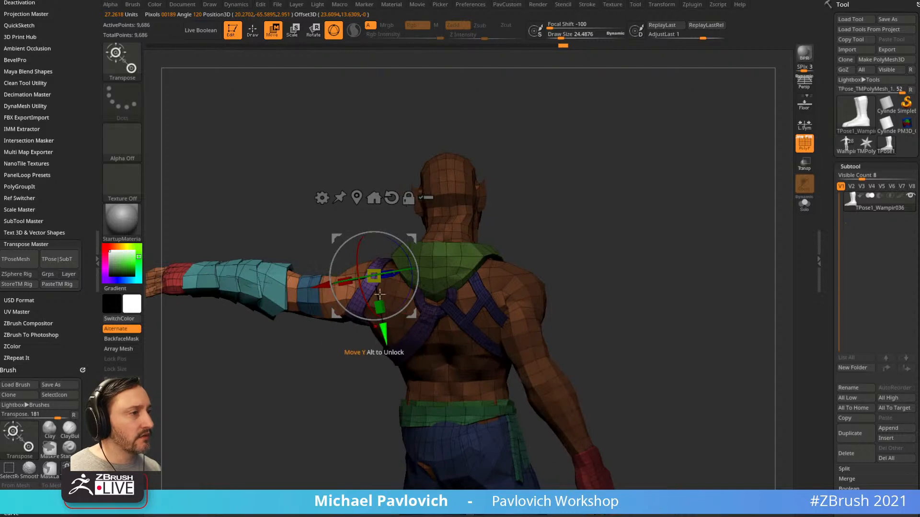
pyautogui.moveTo(551, 211); pyautogui.dragTo(681, 200)
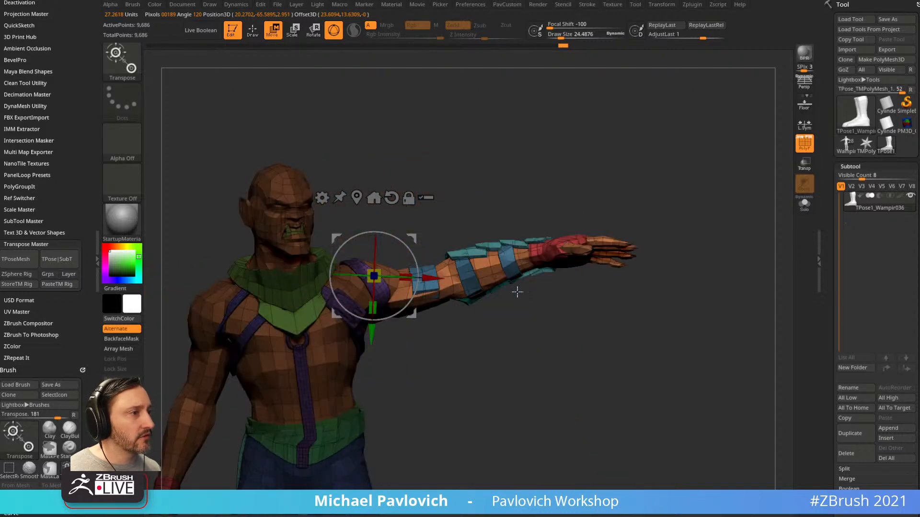
# Place the gizmo at the left elbow and mask the body mesh's left forearm and hand
pyautogui.keyDown('ctrl'); pyautogui.moveTo(685, 266); pyautogui.dragTo(456, 196); pyautogui.keyUp('ctrl')
pyautogui.keyDown('ctrl'); pyautogui.click(452, 280); pyautogui.keyUp('ctrl')
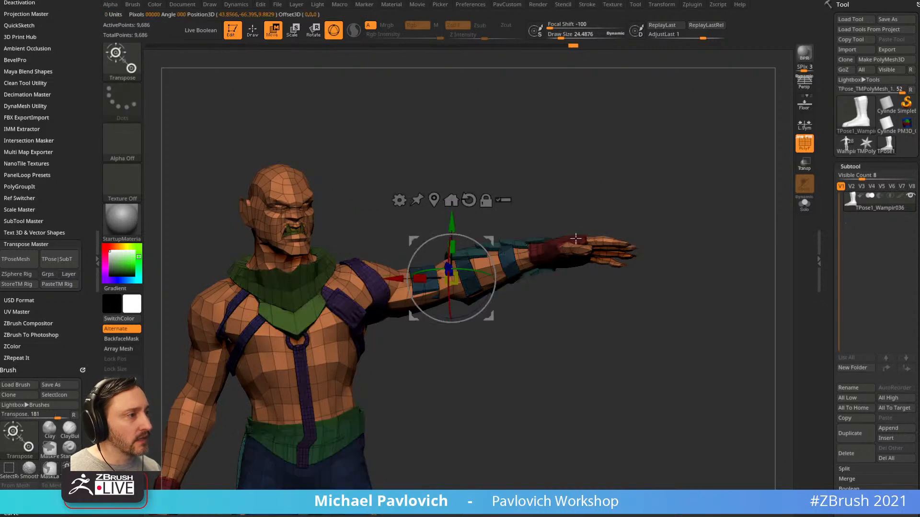
pyautogui.press('q')
pyautogui.keyDown('ctrl'); pyautogui.moveTo(625, 185); pyautogui.dragTo(621, 216); pyautogui.keyUp('ctrl')
pyautogui.keyDown('ctrl'); pyautogui.keyDown('shift'); pyautogui.click(617, 254); pyautogui.keyUp('shift'); pyautogui.keyUp('ctrl')
pyautogui.moveTo(665, 252)
pyautogui.keyDown('ctrl'); pyautogui.mouseDown()
pyautogui.moveTo(456, 206)
pyautogui.moveTo(445, 274)
pyautogui.moveTo(676, 282)
pyautogui.moveTo(699, 222)
pyautogui.mouseUp(); pyautogui.keyUp('ctrl')
pyautogui.hotkey('ctrl', 'z')
pyautogui.keyDown('ctrl'); pyautogui.keyDown('shift'); pyautogui.click(682, 217); pyautogui.keyUp('shift'); pyautogui.keyUp('ctrl')
pyautogui.keyDown('ctrl'); pyautogui.click(678, 216); pyautogui.keyUp('ctrl')
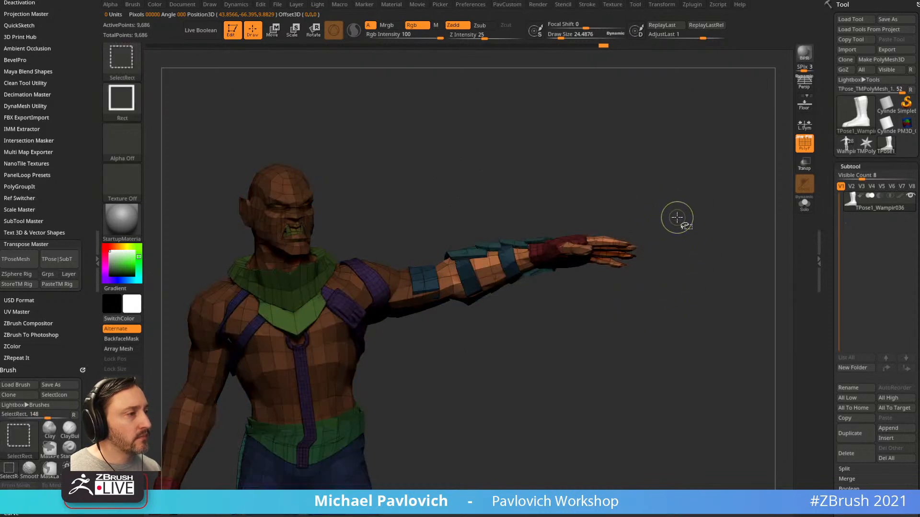
pyautogui.keyDown('ctrl'); pyautogui.click(684, 218); pyautogui.keyUp('ctrl')
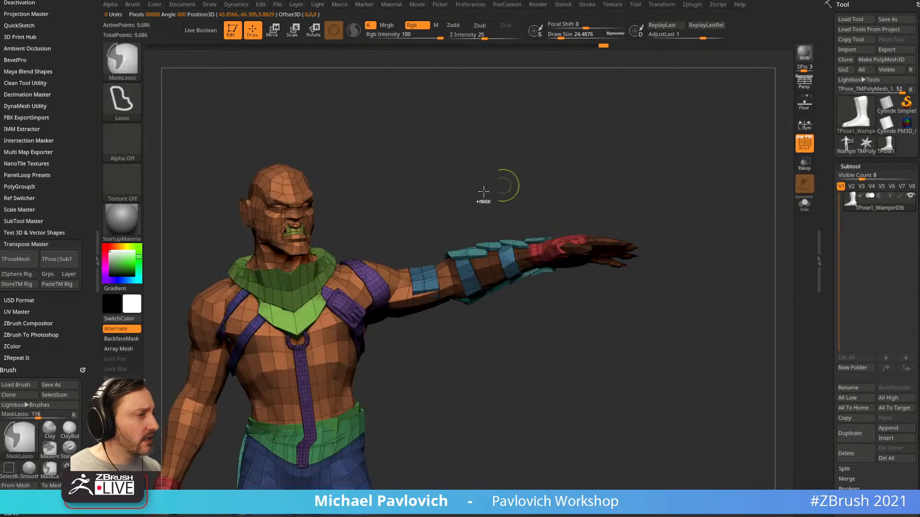
# Isolate the forearm armor and glove, add them to the mask, show the whole model, and invert the mask
pyautogui.hotkey('ctrl', 'shift')
pyautogui.keyDown('ctrl'); pyautogui.keyDown('alt'); pyautogui.keyDown('shift'); pyautogui.click(452, 254); pyautogui.keyUp('shift'); pyautogui.keyUp('alt'); pyautogui.keyUp('ctrl')
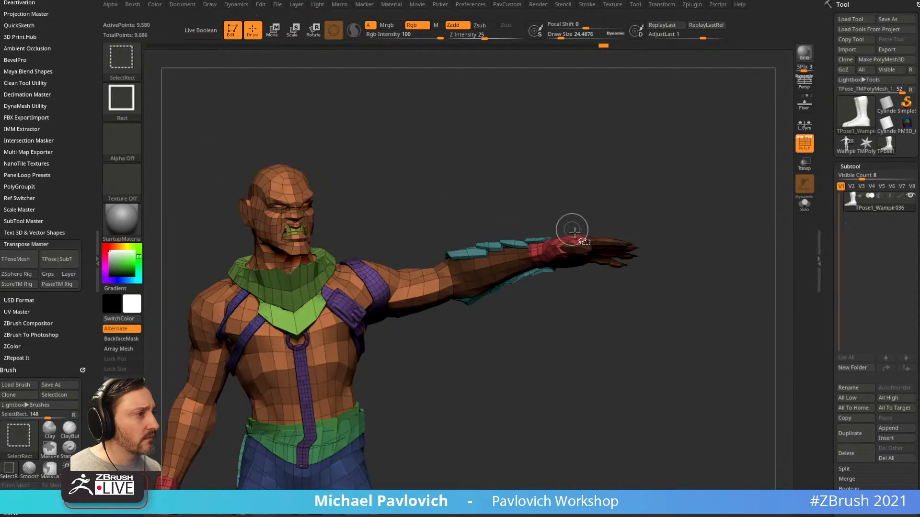
pyautogui.keyDown('ctrl'); pyautogui.keyDown('shift'); pyautogui.moveTo(576, 171); pyautogui.dragTo(594, 186); pyautogui.keyUp('shift'); pyautogui.keyUp('ctrl')
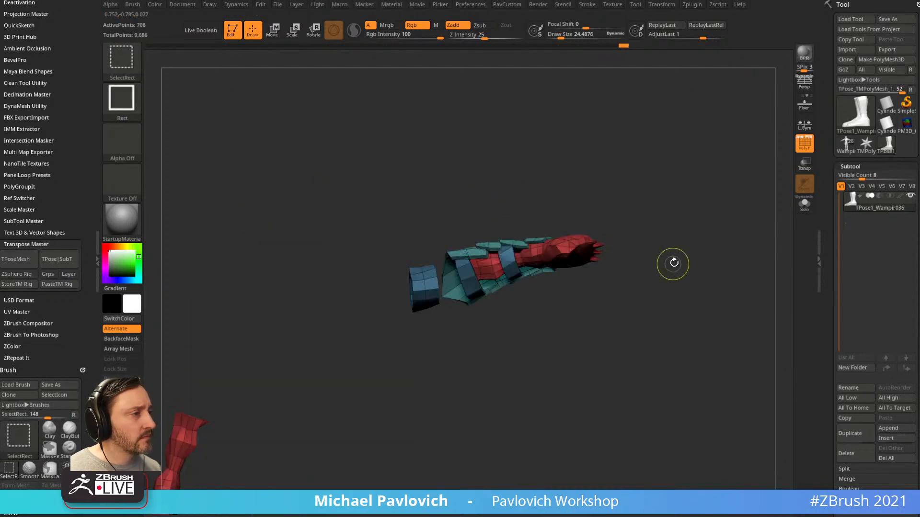
pyautogui.moveTo(639, 242)
pyautogui.keyDown('ctrl'); pyautogui.mouseDown()
pyautogui.moveTo(493, 180)
pyautogui.moveTo(447, 243)
pyautogui.mouseUp(); pyautogui.keyUp('ctrl')
pyautogui.keyDown('ctrl'); pyautogui.moveTo(455, 313); pyautogui.dragTo(607, 287); pyautogui.keyUp('ctrl')
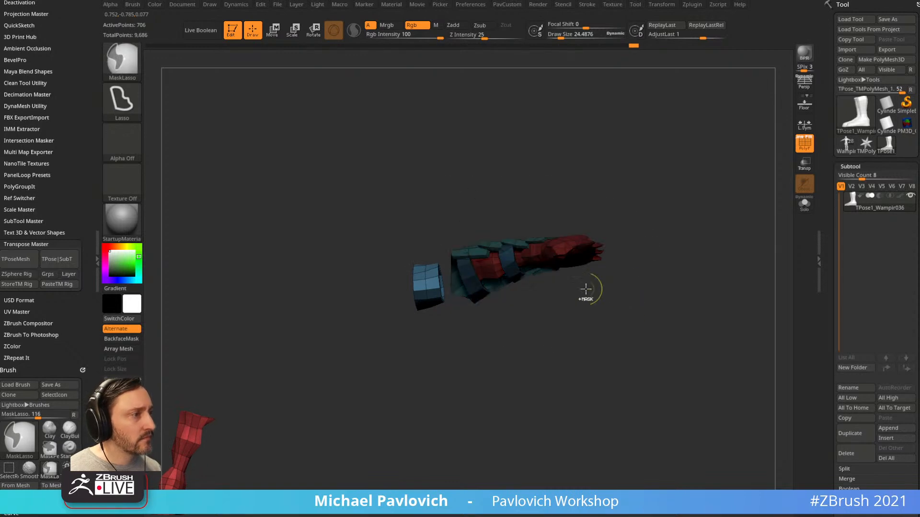
pyautogui.keyDown('ctrl'); pyautogui.moveTo(450, 306); pyautogui.dragTo(449, 298); pyautogui.keyUp('ctrl')
pyautogui.keyDown('ctrl'); pyautogui.keyDown('shift'); pyautogui.click(695, 206); pyautogui.keyUp('shift'); pyautogui.keyUp('ctrl')
pyautogui.keyDown('ctrl'); pyautogui.click(685, 195); pyautogui.keyUp('ctrl')
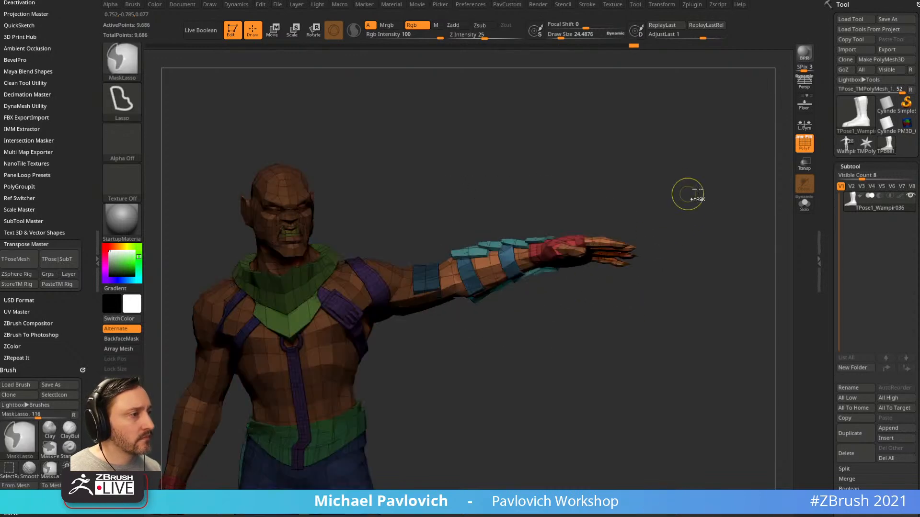
# Bend the left forearm forward at the elbow with the gizmo, working from above
pyautogui.press('w')
pyautogui.moveTo(516, 204); pyautogui.dragTo(488, 270)
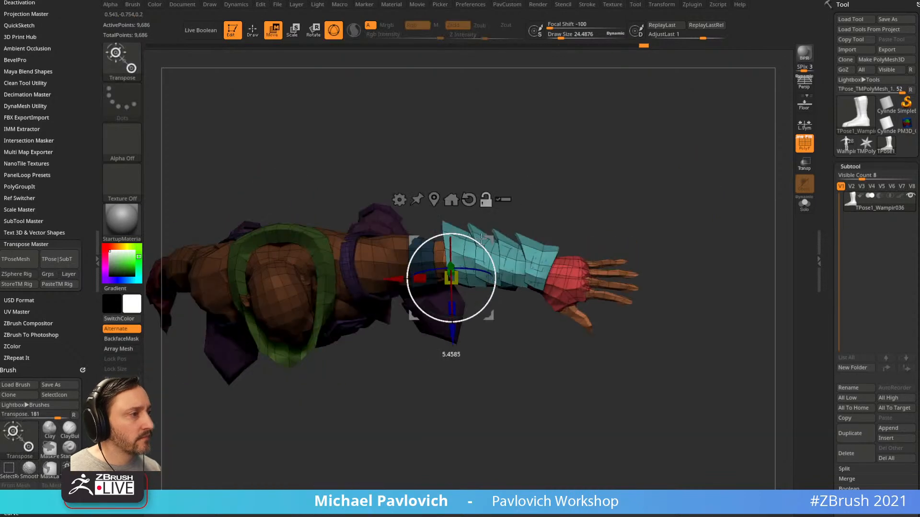
pyautogui.moveTo(478, 238); pyautogui.dragTo(488, 277)
pyautogui.hotkey('ctrl', 'z')
pyautogui.keyDown('alt'); pyautogui.moveTo(562, 220); pyautogui.dragTo(541, 240); pyautogui.keyUp('alt')
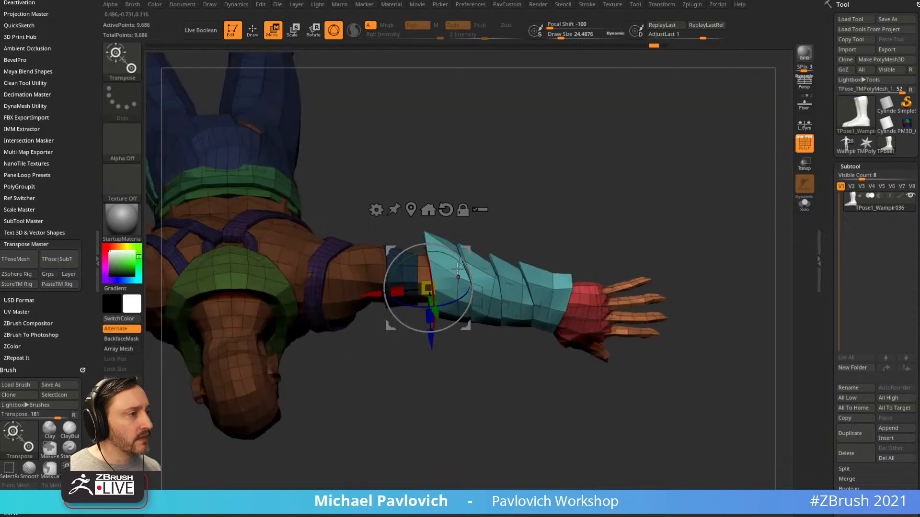
pyautogui.moveTo(455, 261); pyautogui.dragTo(470, 298)
pyautogui.press('q')
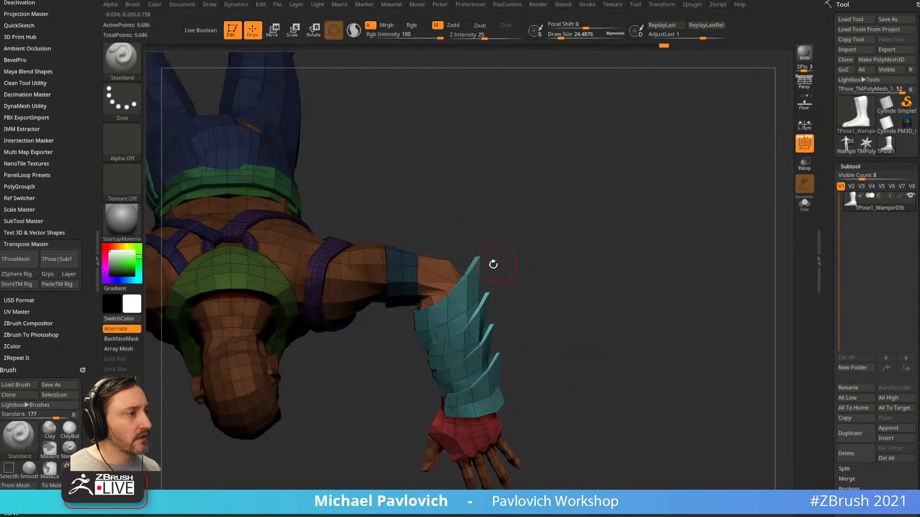
# Reshape the bent left elbow with the Move brush at a draw size of about 17
pyautogui.press('s')
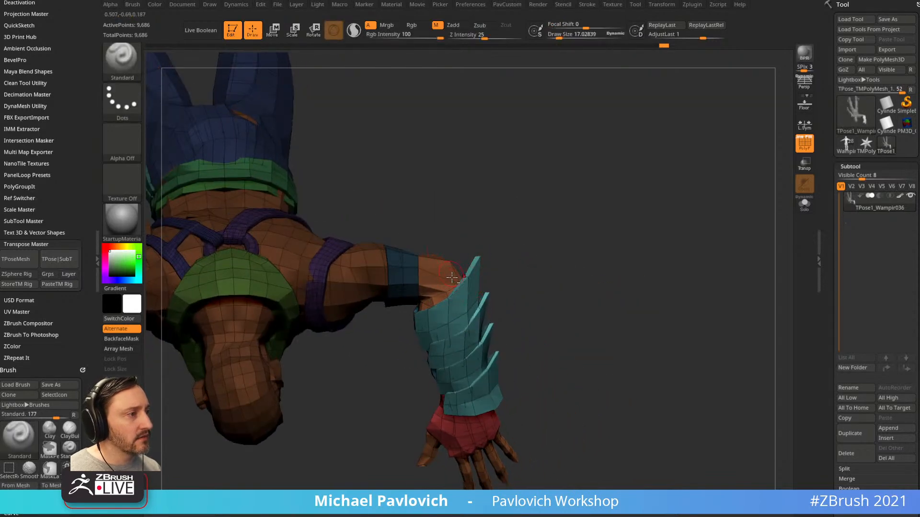
pyautogui.press('b')
pyautogui.press('m')
pyautogui.press('v')
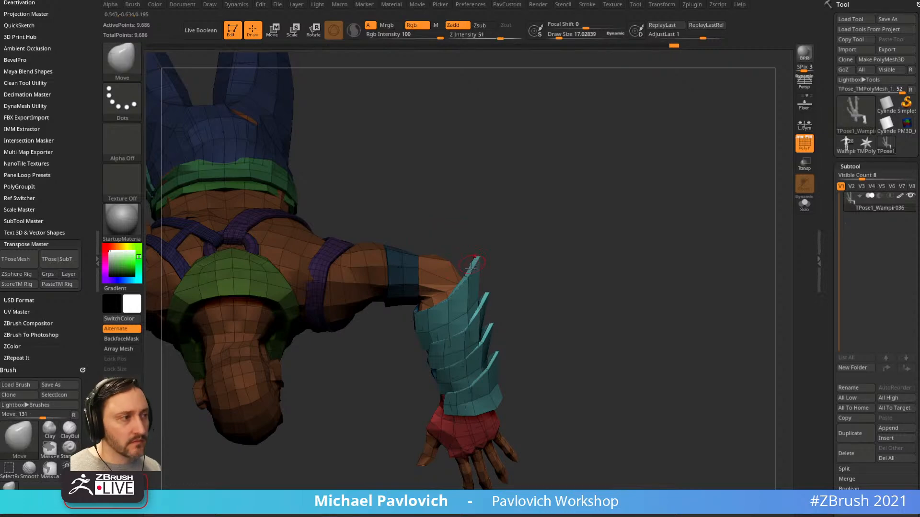
pyautogui.moveTo(466, 248); pyautogui.dragTo(449, 267)
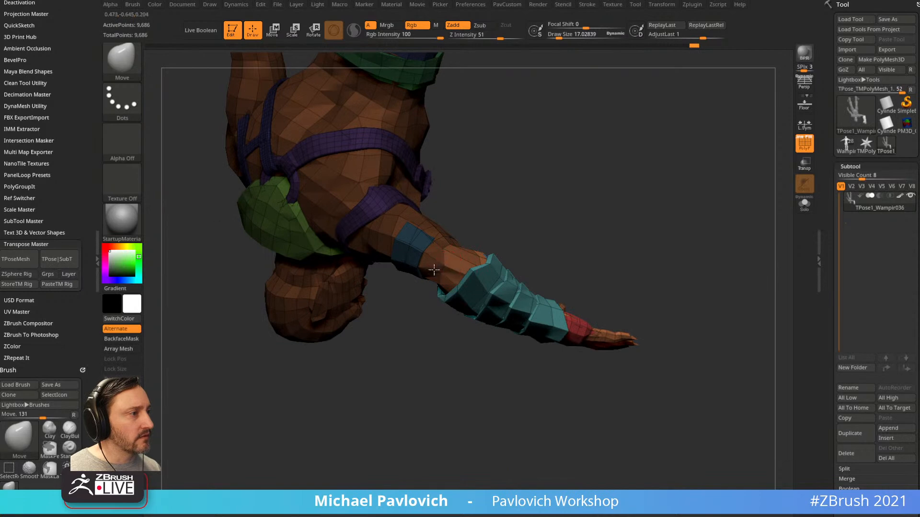
pyautogui.moveTo(516, 231)
pyautogui.mouseDown()
pyautogui.moveTo(467, 260)
pyautogui.moveTo(454, 343)
pyautogui.moveTo(573, 121)
pyautogui.moveTo(608, 168)
pyautogui.moveTo(631, 161)
pyautogui.moveTo(618, 163)
pyautogui.moveTo(623, 231)
pyautogui.moveTo(398, 161)
pyautogui.moveTo(441, 287)
pyautogui.moveTo(583, 246)
pyautogui.moveTo(548, 261)
pyautogui.mouseUp()
# Rework the mask so that only the whole left arm and its shoulder strap stay unmasked
pyautogui.keyDown('ctrl'); pyautogui.click(606, 254); pyautogui.keyUp('ctrl')
pyautogui.press('w')
pyautogui.moveTo(587, 262); pyautogui.dragTo(613, 255)
pyautogui.keyDown('alt'); pyautogui.moveTo(522, 355); pyautogui.dragTo(465, 348); pyautogui.keyUp('alt')
pyautogui.keyDown('alt'); pyautogui.moveTo(568, 277); pyautogui.dragTo(575, 277); pyautogui.keyUp('alt')
pyautogui.moveTo(479, 373)
pyautogui.keyDown('alt'); pyautogui.mouseDown()
pyautogui.moveTo(421, 369)
pyautogui.moveTo(433, 378)
pyautogui.moveTo(366, 144)
pyautogui.moveTo(488, 226)
pyautogui.mouseUp(); pyautogui.keyUp('alt')
pyautogui.press('q')
pyautogui.moveTo(471, 302)
pyautogui.keyDown('ctrl'); pyautogui.mouseDown()
pyautogui.moveTo(393, 347)
pyautogui.moveTo(551, 297)
pyautogui.mouseUp(); pyautogui.keyUp('ctrl')
pyautogui.keyDown('ctrl'); pyautogui.click(625, 234); pyautogui.keyUp('ctrl')
pyautogui.moveTo(628, 230); pyautogui.dragTo(638, 263)
# Reset the gizmo's orientation, position it at the left shoulder, and rotate the arm until the forearm points upward
pyautogui.press('w')
pyautogui.moveTo(498, 292); pyautogui.dragTo(488, 278)
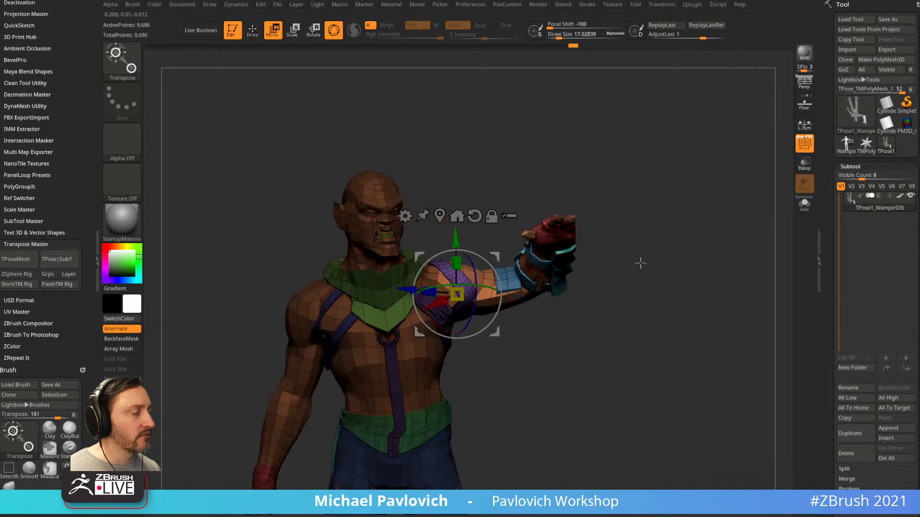
pyautogui.click(471, 216)
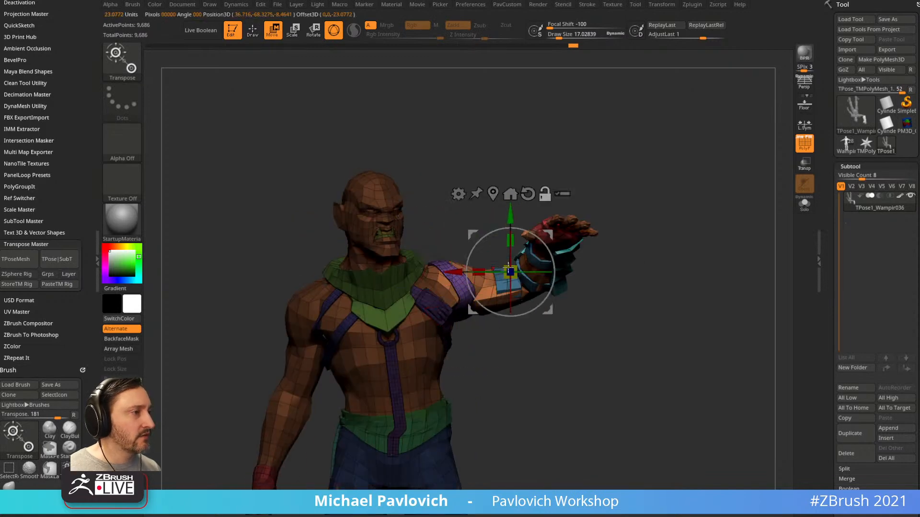
pyautogui.keyDown('alt'); pyautogui.moveTo(542, 240); pyautogui.dragTo(486, 257); pyautogui.keyUp('alt')
pyautogui.moveTo(615, 283); pyautogui.dragTo(557, 267)
pyautogui.keyDown('alt'); pyautogui.moveTo(635, 212); pyautogui.dragTo(557, 254); pyautogui.keyUp('alt')
pyautogui.moveTo(484, 288); pyautogui.dragTo(477, 296)
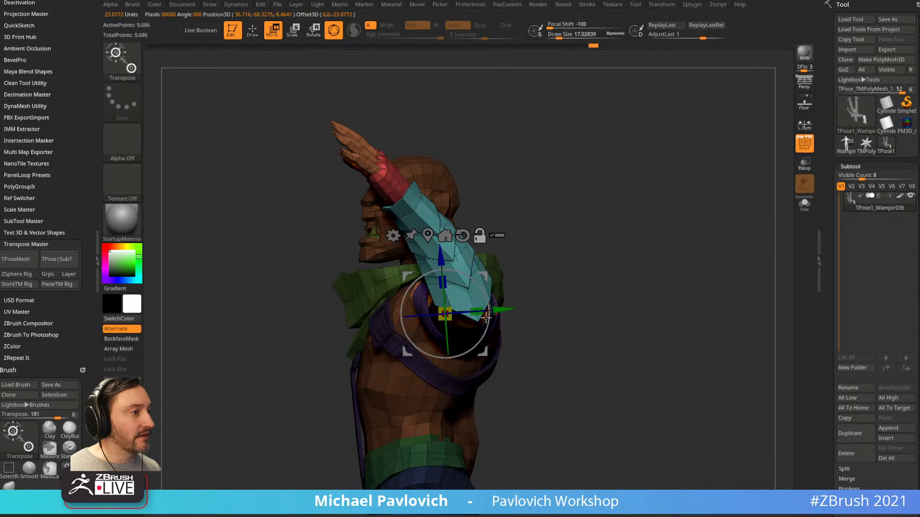
pyautogui.moveTo(462, 310)
pyautogui.mouseDown()
pyautogui.moveTo(443, 313)
pyautogui.moveTo(481, 286)
pyautogui.mouseUp()
pyautogui.press('q')
# Fine-tune the raised left arm's rotation at the shoulder with the gizmo
pyautogui.moveTo(538, 262); pyautogui.dragTo(573, 285)
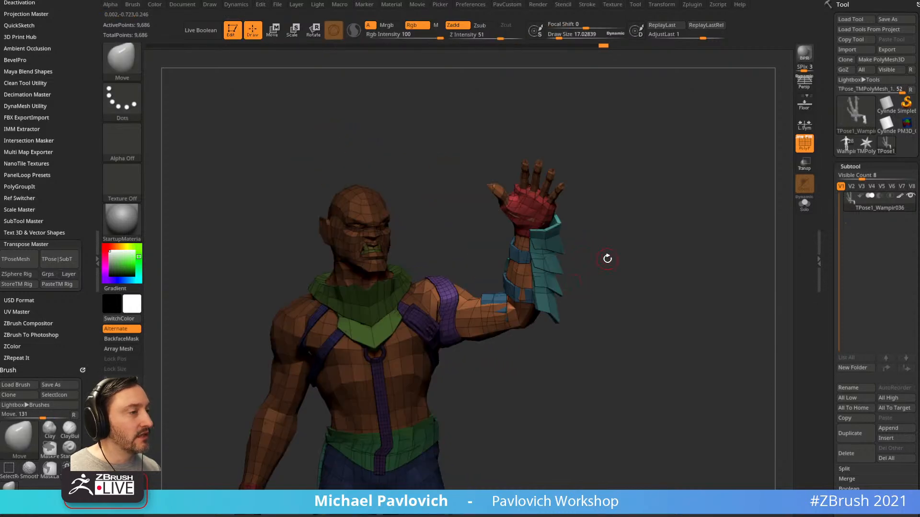
pyautogui.moveTo(613, 238); pyautogui.dragTo(596, 238)
pyautogui.press('w')
pyautogui.moveTo(479, 286); pyautogui.dragTo(472, 273)
pyautogui.press('q')
# Isolate the body polygroup, mask the raised left hand, and bring the whole model back into view
pyautogui.moveTo(542, 249)
pyautogui.mouseDown()
pyautogui.moveTo(618, 246)
pyautogui.moveTo(638, 226)
pyautogui.moveTo(588, 245)
pyautogui.moveTo(628, 240)
pyautogui.moveTo(630, 180)
pyautogui.moveTo(661, 181)
pyautogui.moveTo(663, 199)
pyautogui.mouseUp()
pyautogui.moveTo(562, 218)
pyautogui.mouseDown()
pyautogui.moveTo(528, 197)
pyautogui.moveTo(565, 189)
pyautogui.moveTo(400, 177)
pyautogui.moveTo(441, 293)
pyautogui.moveTo(472, 291)
pyautogui.mouseUp()
pyautogui.keyDown('ctrl'); pyautogui.keyDown('shift'); pyautogui.click(475, 181); pyautogui.keyUp('shift'); pyautogui.keyUp('ctrl')
pyautogui.keyDown('ctrl'); pyautogui.click(582, 245); pyautogui.keyUp('ctrl')
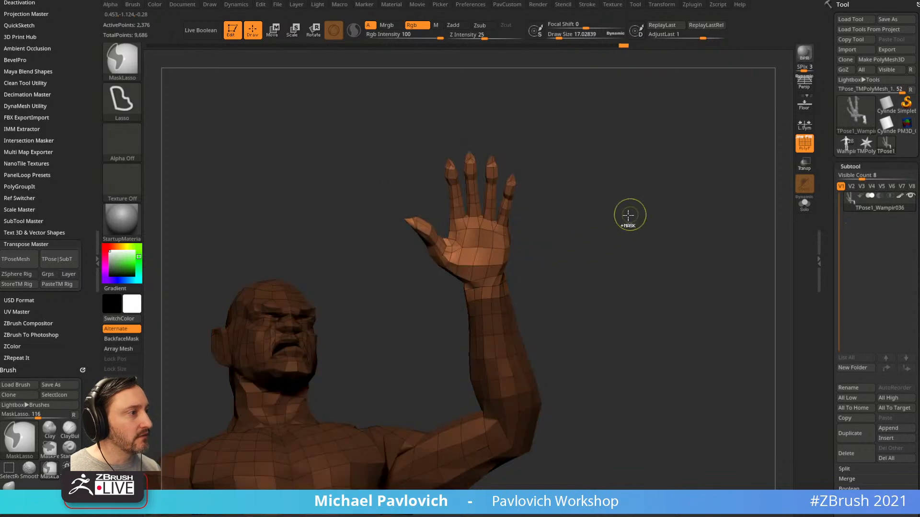
pyautogui.keyDown('ctrl'); pyautogui.keyDown('shift'); pyautogui.click(633, 180); pyautogui.keyUp('shift'); pyautogui.keyUp('ctrl')
pyautogui.keyDown('ctrl'); pyautogui.moveTo(576, 206); pyautogui.dragTo(581, 213); pyautogui.keyUp('ctrl')
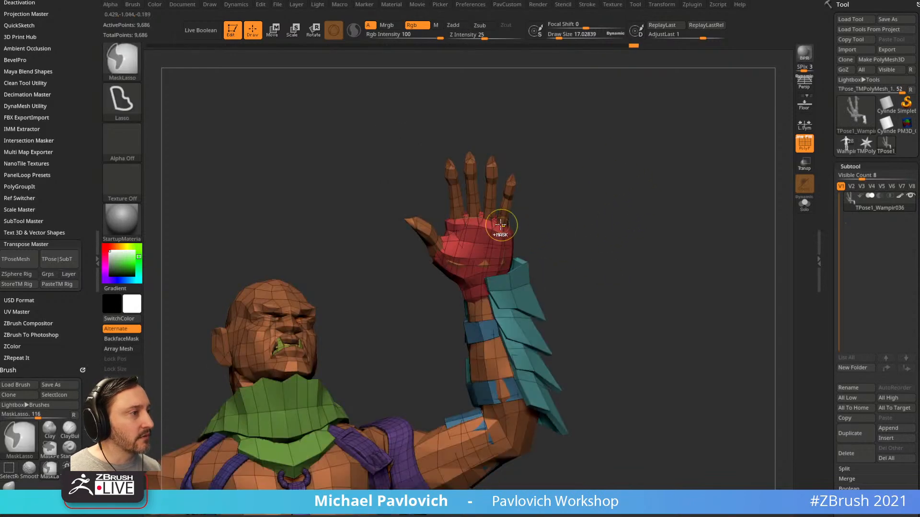
# Isolate the left glove, add it to the hand's mask, show the whole model, and invert the mask
pyautogui.keyDown('ctrl'); pyautogui.keyDown('shift'); pyautogui.click(492, 230); pyautogui.keyUp('shift'); pyautogui.keyUp('ctrl')
pyautogui.moveTo(552, 158)
pyautogui.keyDown('ctrl'); pyautogui.keyDown('shift'); pyautogui.mouseDown()
pyautogui.moveTo(575, 216)
pyautogui.moveTo(599, 234)
pyautogui.moveTo(506, 104)
pyautogui.moveTo(409, 300)
pyautogui.moveTo(483, 316)
pyautogui.moveTo(577, 218)
pyautogui.moveTo(581, 195)
pyautogui.moveTo(404, 283)
pyautogui.moveTo(489, 295)
pyautogui.mouseUp(); pyautogui.keyUp('shift'); pyautogui.keyUp('ctrl')
pyautogui.keyDown('ctrl'); pyautogui.keyDown('shift'); pyautogui.click(505, 205); pyautogui.keyUp('shift'); pyautogui.keyUp('ctrl')
pyautogui.keyDown('ctrl'); pyautogui.keyDown('shift'); pyautogui.click(629, 223); pyautogui.keyUp('shift'); pyautogui.keyUp('ctrl')
pyautogui.keyDown('ctrl'); pyautogui.click(632, 215); pyautogui.keyUp('ctrl')
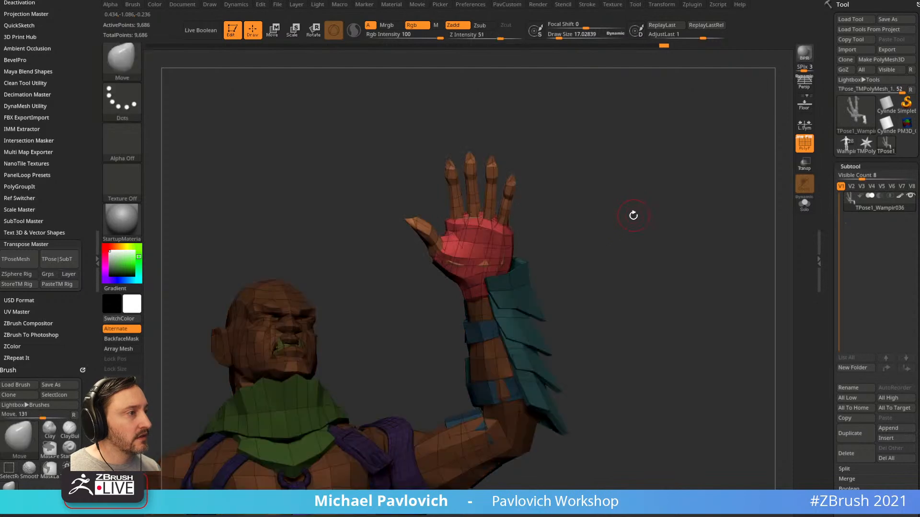
# Position the gizmo at the left wrist and rotate the raised hand with its glove
pyautogui.press('w')
pyautogui.click(379, 390)
pyautogui.moveTo(597, 224); pyautogui.dragTo(526, 282)
pyautogui.moveTo(527, 248); pyautogui.dragTo(518, 246)
pyautogui.press('q')
# Reduce the draw size to about 9.7, mask everything except the left thumb area, and activate the gizmo
pyautogui.moveTo(580, 210)
pyautogui.mouseDown()
pyautogui.moveTo(613, 220)
pyautogui.moveTo(593, 222)
pyautogui.mouseUp()
pyautogui.press('s')
pyautogui.click(603, 230)
pyautogui.moveTo(412, 206)
pyautogui.keyDown('ctrl'); pyautogui.mouseDown()
pyautogui.moveTo(360, 249)
pyautogui.moveTo(432, 256)
pyautogui.moveTo(433, 225)
pyautogui.mouseUp(); pyautogui.keyUp('ctrl')
pyautogui.keyDown('ctrl'); pyautogui.click(567, 212); pyautogui.keyUp('ctrl')
pyautogui.press('w')
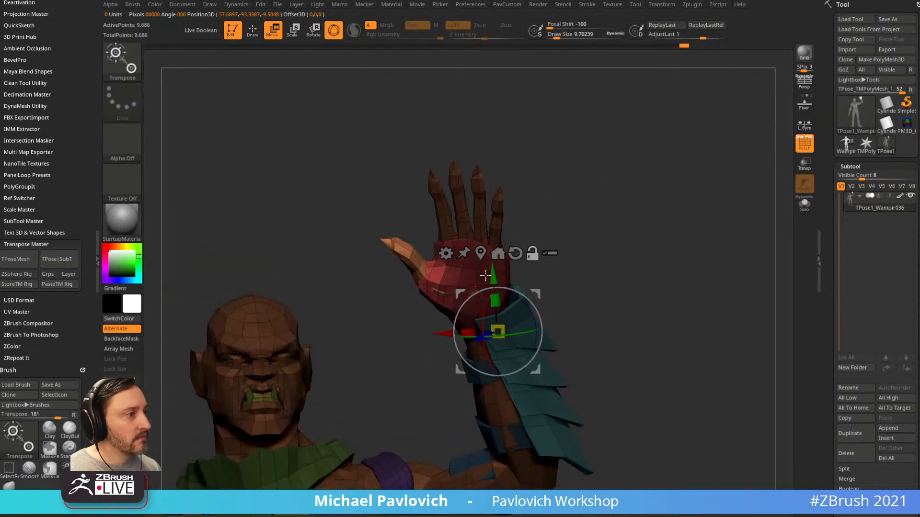
# Position the gizmo at the base of the raised hand's thumb, rotate the thumb outward, and clear the mask
pyautogui.keyDown('alt'); pyautogui.click(440, 285); pyautogui.keyUp('alt')
pyautogui.moveTo(478, 264); pyautogui.dragTo(470, 253)
pyautogui.keyDown('ctrl'); pyautogui.moveTo(567, 187); pyautogui.dragTo(586, 224); pyautogui.keyUp('ctrl')
pyautogui.press('q')
pyautogui.moveTo(577, 167)
pyautogui.keyDown('alt'); pyautogui.mouseDown()
pyautogui.moveTo(565, 190)
pyautogui.moveTo(583, 176)
pyautogui.mouseUp(); pyautogui.keyUp('alt')
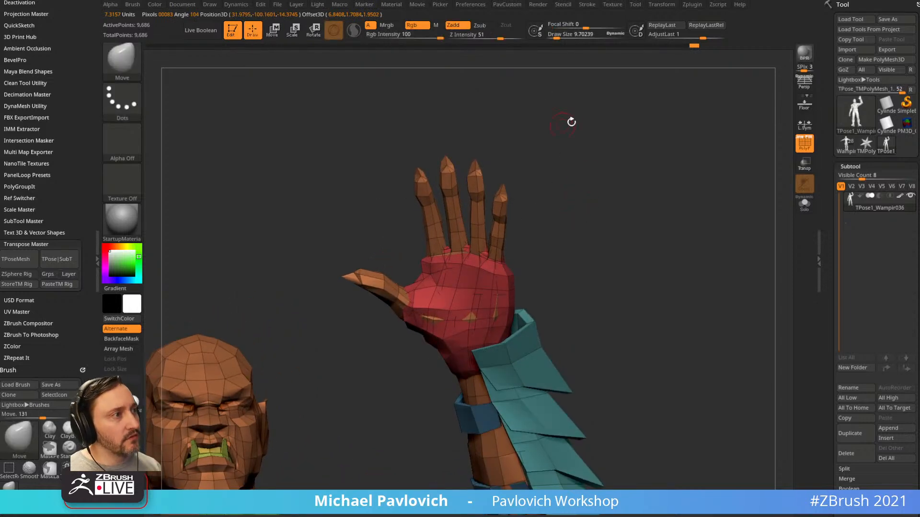
# Mask everything except the raised hand's ring finger, place the gizmo at its joint, and bend it toward the palm
pyautogui.moveTo(567, 119)
pyautogui.mouseDown()
pyautogui.moveTo(604, 194)
pyautogui.moveTo(509, 173)
pyautogui.mouseUp()
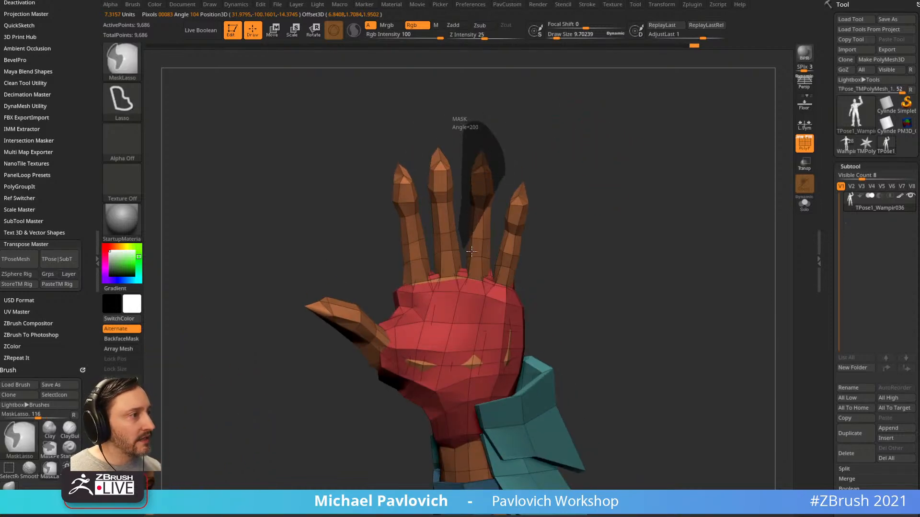
pyautogui.keyDown('ctrl'); pyautogui.moveTo(467, 249); pyautogui.dragTo(472, 251); pyautogui.keyUp('ctrl')
pyautogui.moveTo(523, 191)
pyautogui.mouseDown()
pyautogui.moveTo(606, 191)
pyautogui.moveTo(590, 182)
pyautogui.moveTo(477, 236)
pyautogui.mouseUp()
pyautogui.press('w')
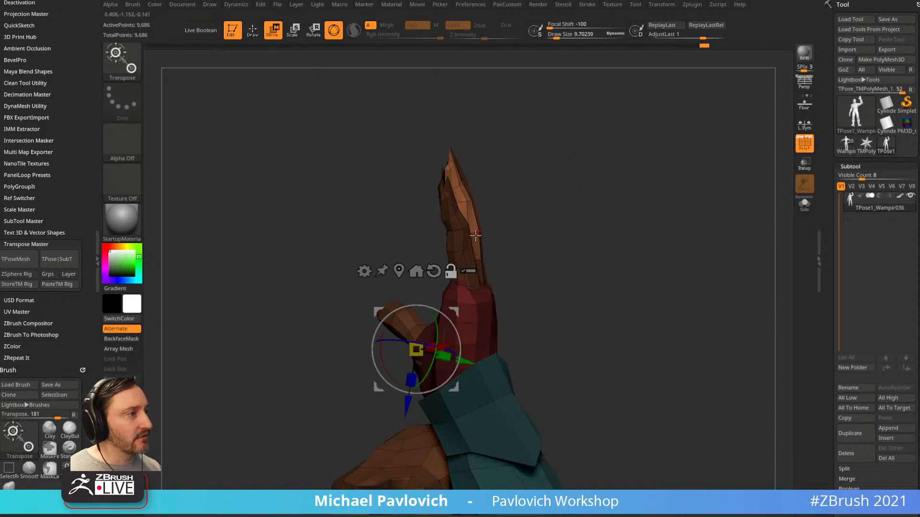
pyautogui.click(477, 236)
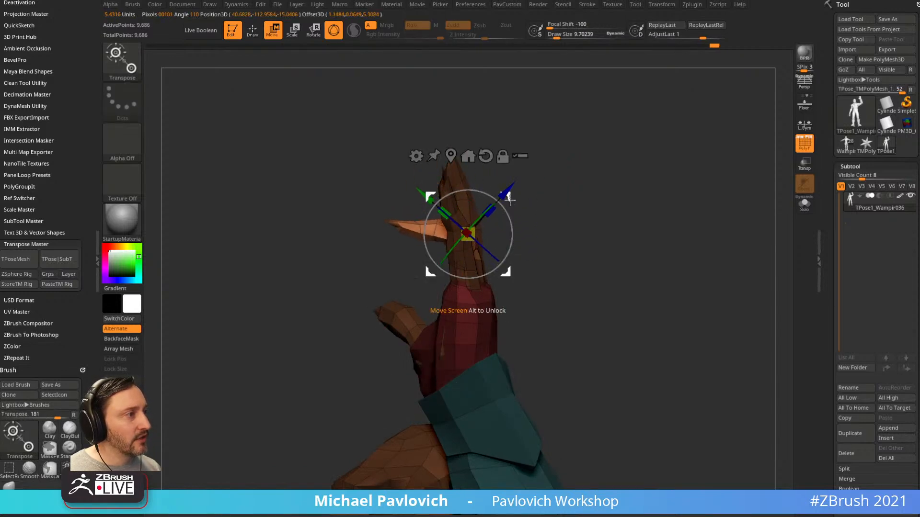
pyautogui.moveTo(520, 197); pyautogui.dragTo(541, 216)
pyautogui.press('q')
# Mask everything except the upper part of the little finger and bend it toward the palm with the gizmo
pyautogui.moveTo(604, 181)
pyautogui.mouseDown()
pyautogui.moveTo(543, 190)
pyautogui.moveTo(550, 180)
pyautogui.mouseUp()
pyautogui.keyDown('ctrl'); pyautogui.moveTo(567, 220); pyautogui.dragTo(509, 149); pyautogui.keyUp('ctrl')
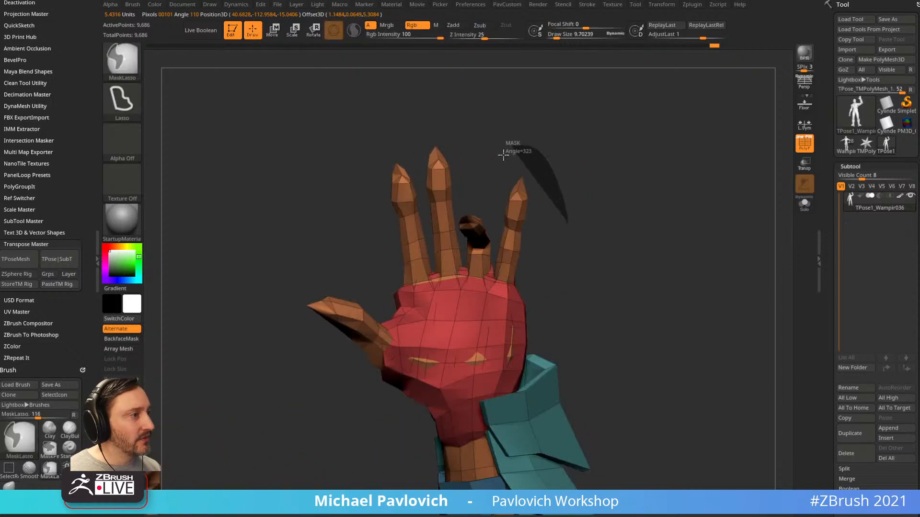
pyautogui.keyDown('ctrl'); pyautogui.moveTo(525, 258); pyautogui.dragTo(526, 255); pyautogui.keyUp('ctrl')
pyautogui.moveTo(616, 203)
pyautogui.mouseDown()
pyautogui.moveTo(571, 193)
pyautogui.moveTo(567, 237)
pyautogui.moveTo(545, 255)
pyautogui.mouseUp()
pyautogui.press('w')
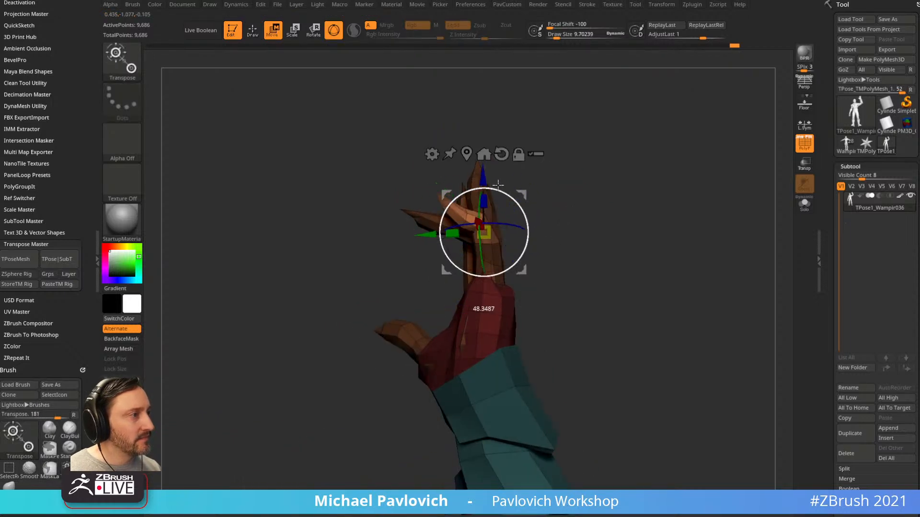
pyautogui.press('q')
pyautogui.moveTo(568, 177)
pyautogui.mouseDown()
pyautogui.moveTo(634, 204)
pyautogui.moveTo(607, 215)
pyautogui.moveTo(615, 186)
pyautogui.moveTo(583, 144)
pyautogui.moveTo(601, 193)
pyautogui.moveTo(640, 199)
pyautogui.mouseUp()
# Try to isolate the body polygroup, mask the little finger, and invert the mask before showing the whole model
pyautogui.keyDown('ctrl'); pyautogui.keyDown('shift'); pyautogui.click(524, 245); pyautogui.keyUp('shift'); pyautogui.keyUp('ctrl')
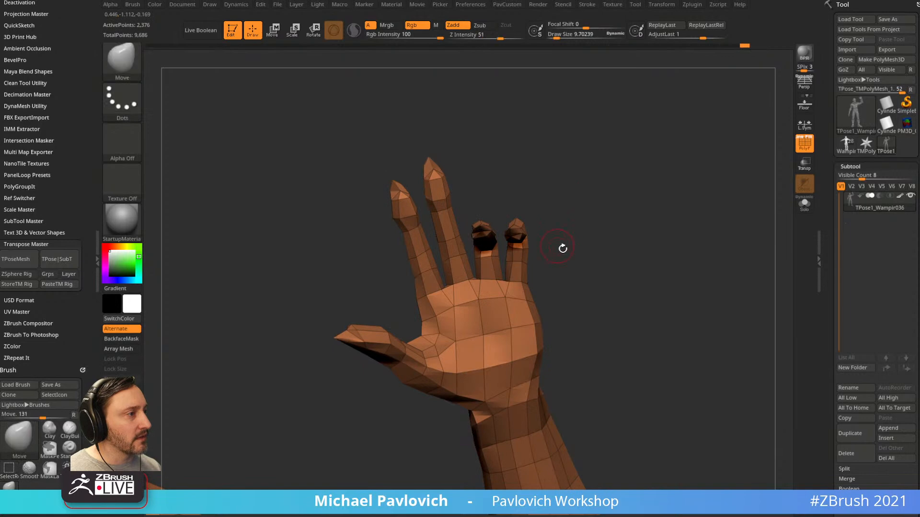
pyautogui.keyDown('ctrl'); pyautogui.moveTo(557, 245); pyautogui.dragTo(516, 190); pyautogui.keyUp('ctrl')
pyautogui.keyDown('ctrl'); pyautogui.moveTo(503, 268); pyautogui.dragTo(560, 284); pyautogui.keyUp('ctrl')
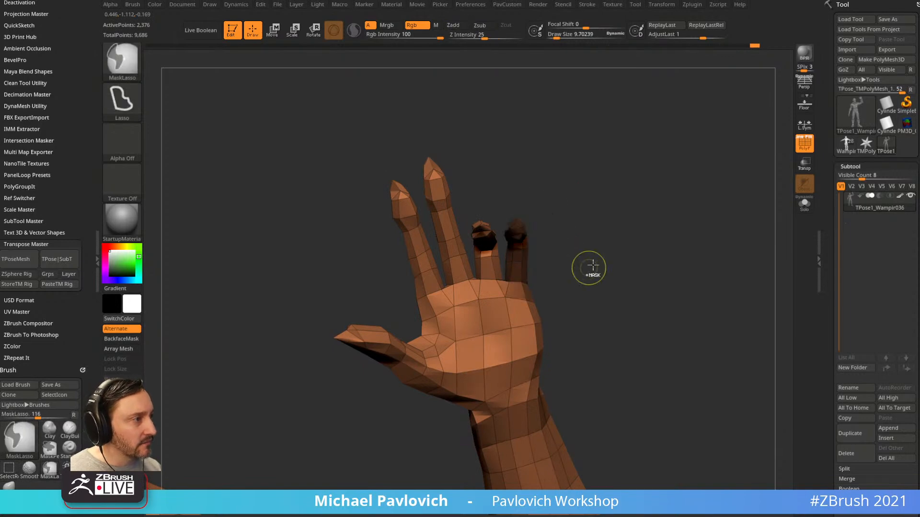
pyautogui.keyDown('ctrl'); pyautogui.click(582, 275); pyautogui.keyUp('ctrl')
pyautogui.moveTo(628, 236); pyautogui.dragTo(619, 226)
pyautogui.keyDown('ctrl'); pyautogui.keyDown('shift'); pyautogui.click(619, 226); pyautogui.keyUp('shift'); pyautogui.keyUp('ctrl')
pyautogui.keyDown('ctrl'); pyautogui.click(619, 225); pyautogui.keyUp('ctrl')
pyautogui.moveTo(627, 189); pyautogui.dragTo(594, 204)
pyautogui.moveTo(594, 204); pyautogui.dragTo(621, 203)
# Try again to mask everything except the little finger on the isolated body, and view it with the gizmo
pyautogui.keyDown('ctrl'); pyautogui.keyDown('shift'); pyautogui.click(499, 242); pyautogui.keyUp('shift'); pyautogui.keyUp('ctrl')
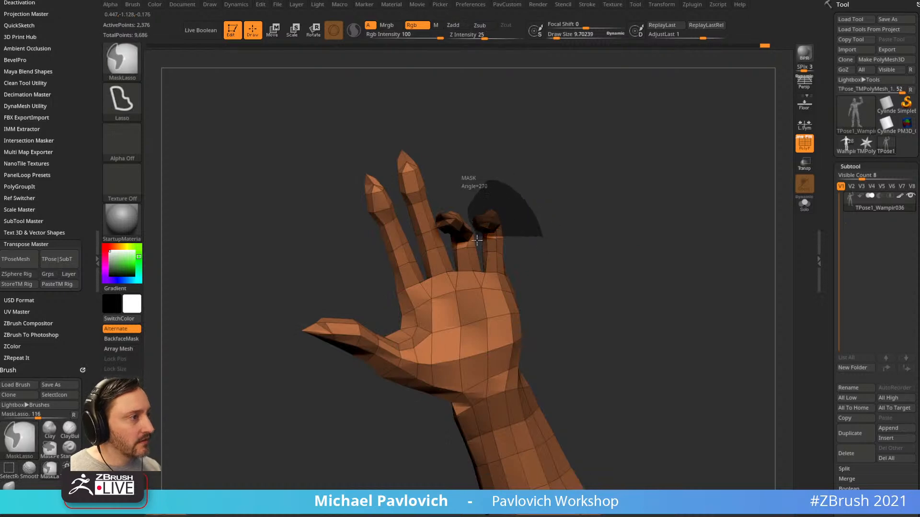
pyautogui.keyDown('ctrl'); pyautogui.moveTo(484, 267); pyautogui.dragTo(485, 269); pyautogui.keyUp('ctrl')
pyautogui.keyDown('ctrl'); pyautogui.click(573, 252); pyautogui.keyUp('ctrl')
pyautogui.press('w')
pyautogui.moveTo(593, 229); pyautogui.dragTo(517, 272)
pyautogui.keyDown('ctrl'); pyautogui.keyDown('shift'); pyautogui.click(593, 232); pyautogui.keyUp('shift'); pyautogui.keyUp('ctrl')
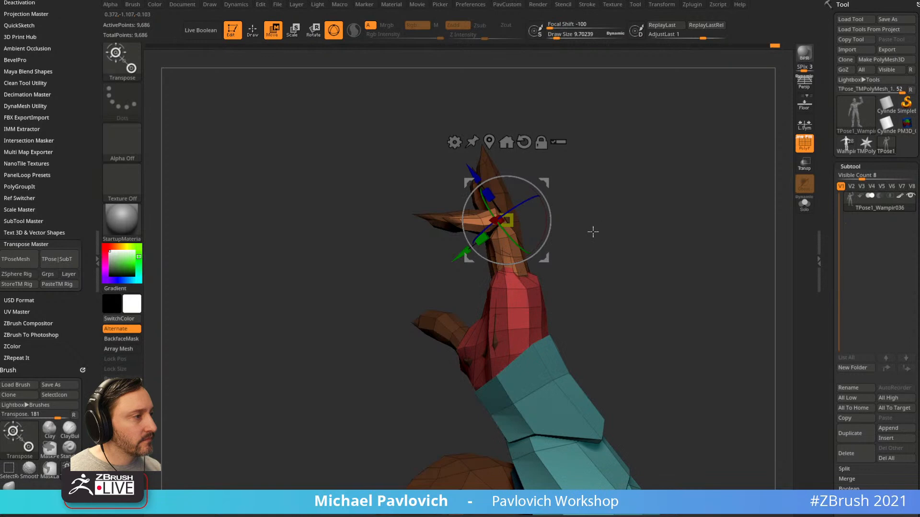
pyautogui.moveTo(593, 238)
pyautogui.mouseDown()
pyautogui.moveTo(619, 228)
pyautogui.moveTo(593, 199)
pyautogui.moveTo(528, 181)
pyautogui.mouseUp()
pyautogui.press('q')
# Isolate the body, mask the entire little finger, show the whole model, invert the mask, and activate the gizmo
pyautogui.keyDown('ctrl'); pyautogui.keyDown('shift'); pyautogui.click(528, 227); pyautogui.keyUp('shift'); pyautogui.keyUp('ctrl')
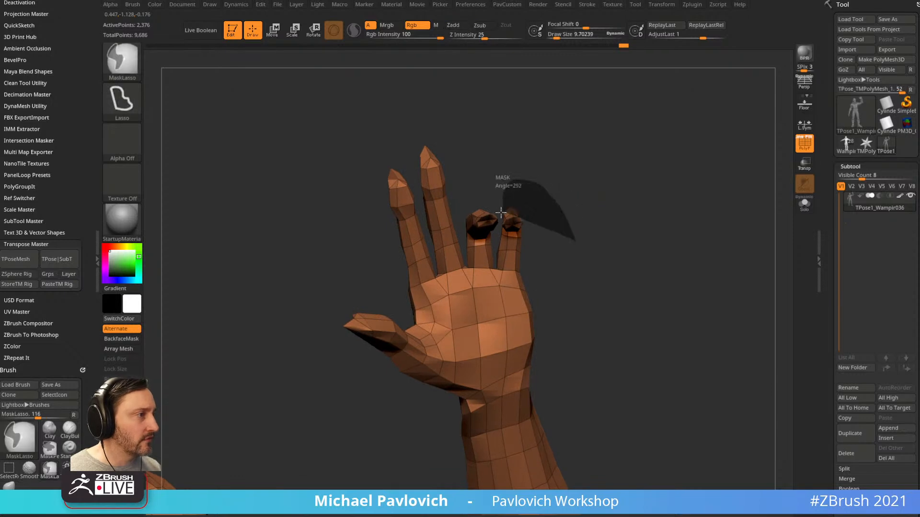
pyautogui.keyDown('ctrl'); pyautogui.moveTo(540, 277); pyautogui.dragTo(570, 254); pyautogui.keyUp('ctrl')
pyautogui.keyDown('ctrl'); pyautogui.keyDown('shift'); pyautogui.click(615, 235); pyautogui.keyUp('shift'); pyautogui.keyUp('ctrl')
pyautogui.moveTo(616, 234); pyautogui.dragTo(601, 223)
pyautogui.keyDown('ctrl'); pyautogui.click(633, 190); pyautogui.keyUp('ctrl')
pyautogui.press('w')
# Position the gizmo at the little finger's base, rotate the finger, and clear the mask
pyautogui.moveTo(634, 191)
pyautogui.mouseDown()
pyautogui.moveTo(594, 201)
pyautogui.moveTo(668, 206)
pyautogui.mouseUp()
pyautogui.keyDown('alt'); pyautogui.click(552, 271); pyautogui.keyUp('alt')
pyautogui.moveTo(489, 226)
pyautogui.keyDown('ctrl'); pyautogui.mouseDown()
pyautogui.moveTo(432, 143)
pyautogui.moveTo(496, 208)
pyautogui.mouseUp(); pyautogui.keyUp('ctrl')
pyautogui.moveTo(637, 201); pyautogui.dragTo(598, 205)
pyautogui.moveTo(590, 265)
pyautogui.mouseDown()
pyautogui.moveTo(590, 234)
pyautogui.moveTo(642, 193)
pyautogui.moveTo(624, 222)
pyautogui.moveTo(589, 235)
pyautogui.mouseUp()
pyautogui.press('q')
pyautogui.moveTo(640, 216)
pyautogui.keyDown('ctrl'); pyautogui.mouseDown()
pyautogui.moveTo(677, 221)
pyautogui.moveTo(637, 209)
pyautogui.moveTo(650, 180)
pyautogui.mouseUp(); pyautogui.keyUp('ctrl')
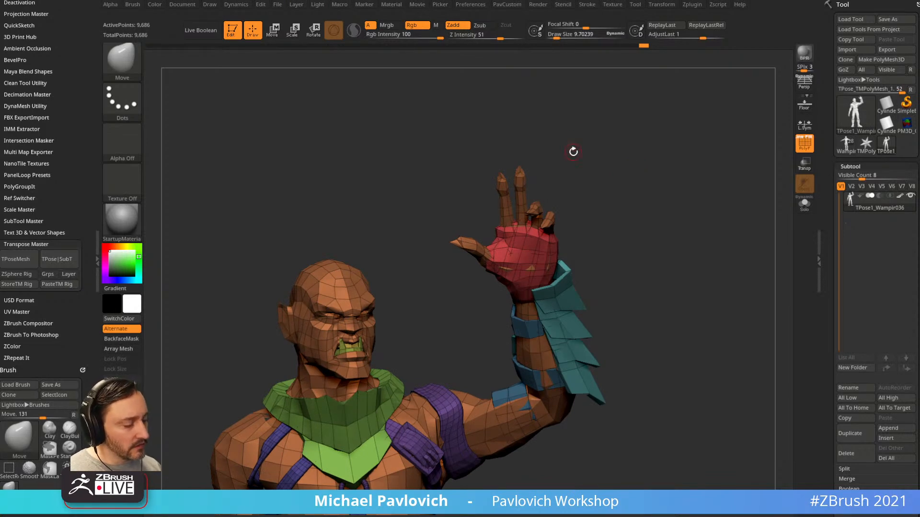
# Mask everything except the middle finger, rotate it away from the index finger at its base, and clear the mask
pyautogui.moveTo(651, 157)
pyautogui.keyDown('alt'); pyautogui.mouseDown()
pyautogui.moveTo(668, 226)
pyautogui.moveTo(653, 159)
pyautogui.mouseUp(); pyautogui.keyUp('alt')
pyautogui.moveTo(550, 224)
pyautogui.keyDown('ctrl'); pyautogui.mouseDown()
pyautogui.moveTo(511, 159)
pyautogui.moveTo(499, 263)
pyautogui.moveTo(508, 309)
pyautogui.moveTo(540, 269)
pyautogui.moveTo(557, 273)
pyautogui.mouseUp(); pyautogui.keyUp('ctrl')
pyautogui.keyDown('ctrl'); pyautogui.click(541, 257); pyautogui.keyUp('ctrl')
pyautogui.press('w')
pyautogui.keyDown('alt'); pyautogui.click(511, 288); pyautogui.keyUp('alt')
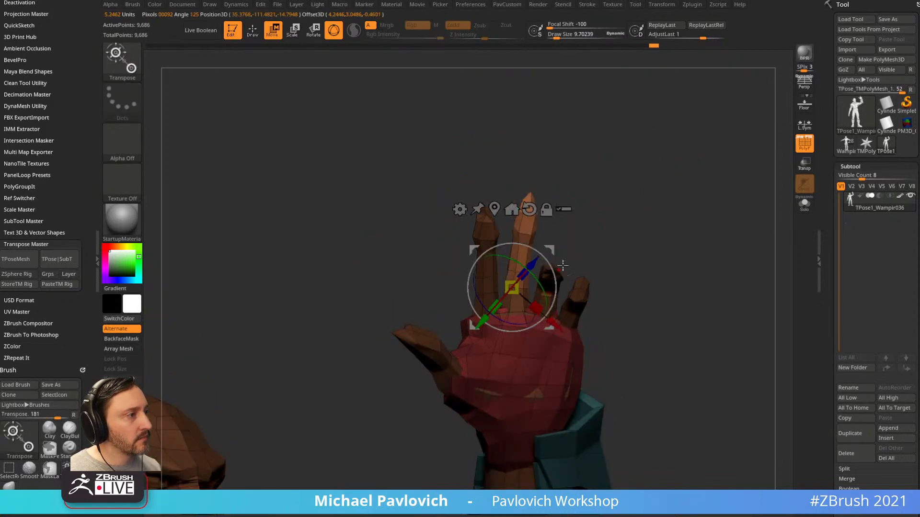
pyautogui.press('q')
pyautogui.moveTo(615, 190)
pyautogui.keyDown('ctrl'); pyautogui.mouseDown()
pyautogui.moveTo(633, 169)
pyautogui.moveTo(491, 222)
pyautogui.mouseUp(); pyautogui.keyUp('ctrl')
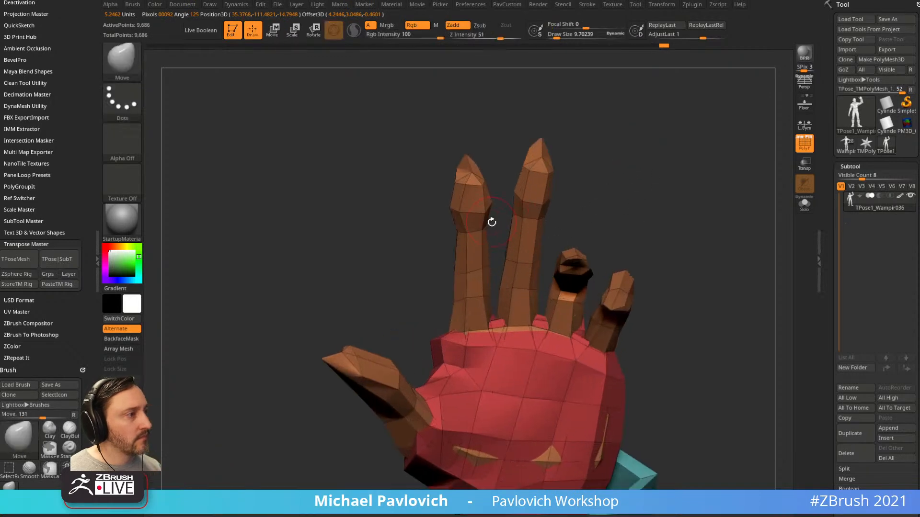
# Transfer the pose back to the original subtools with TPose|SubT, and turn off the polyframe display
pyautogui.keyDown('alt'); pyautogui.moveTo(626, 199); pyautogui.dragTo(655, 211); pyautogui.keyUp('alt')
pyautogui.keyDown('alt'); pyautogui.moveTo(654, 211); pyautogui.dragTo(675, 240); pyautogui.keyUp('alt')
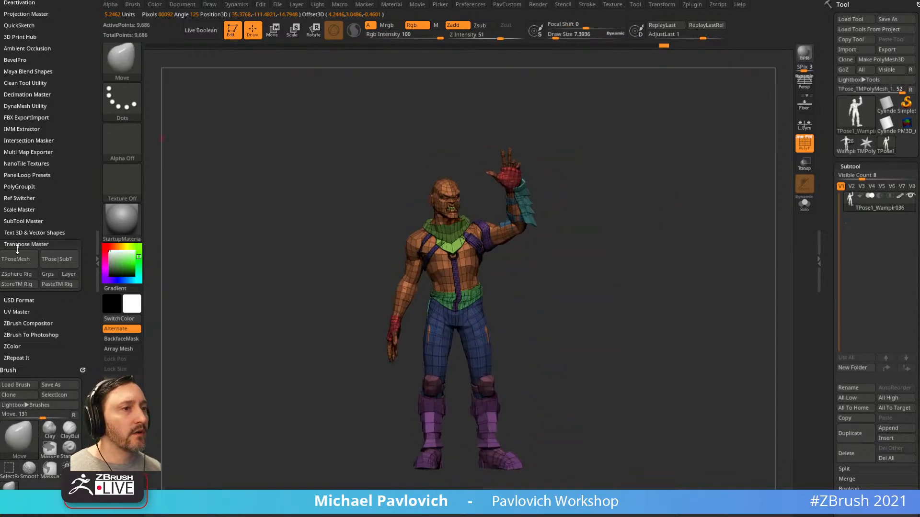
pyautogui.click(58, 259)
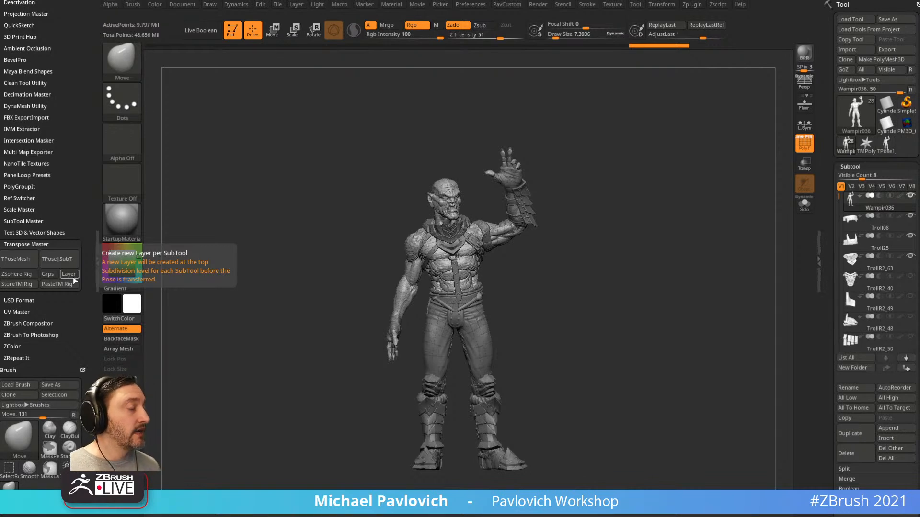
pyautogui.moveTo(620, 240); pyautogui.dragTo(613, 203)
pyautogui.moveTo(664, 231); pyautogui.dragTo(659, 259)
pyautogui.click(804, 144)
pyautogui.moveTo(683, 196)
pyautogui.keyDown('alt'); pyautogui.mouseDown()
pyautogui.moveTo(682, 255)
pyautogui.moveTo(645, 273)
pyautogui.moveTo(654, 285)
pyautogui.moveTo(644, 290)
pyautogui.mouseUp(); pyautogui.keyUp('alt')
# Select the subtool containing the raised arm's shoulder strap and lower it to subdivision level 1
pyautogui.press('b')
pyautogui.press('s')
pyautogui.press('t')
pyautogui.keyDown('alt'); pyautogui.click(503, 234); pyautogui.keyUp('alt')
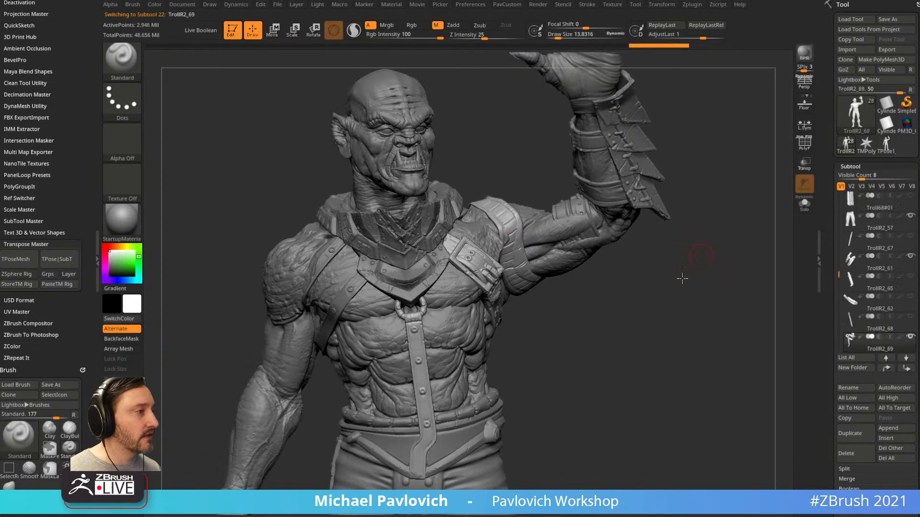
pyautogui.keyDown('alt'); pyautogui.moveTo(698, 258); pyautogui.dragTo(709, 281); pyautogui.keyUp('alt')
pyautogui.moveTo(825, 254); pyautogui.dragTo(830, 163)
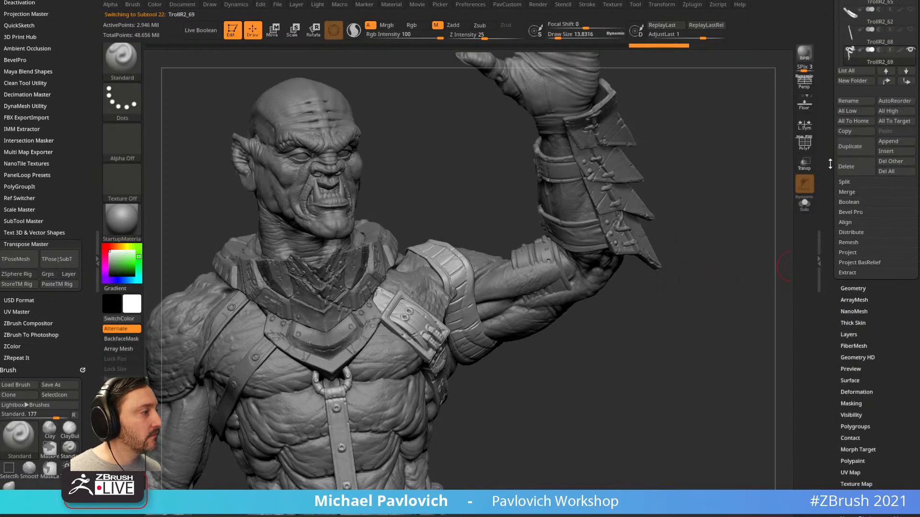
pyautogui.click(853, 288)
pyautogui.moveTo(847, 305); pyautogui.dragTo(834, 309)
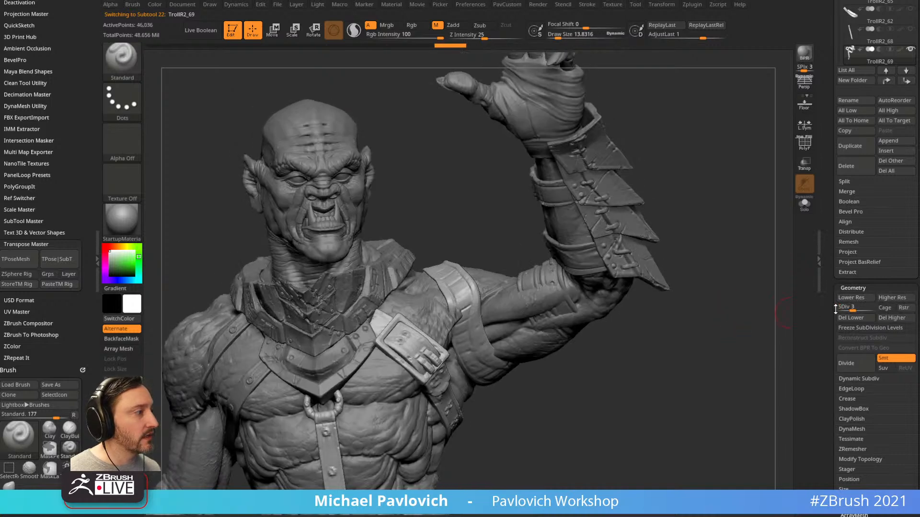
# Reshape the shoulder strap around the raised upper arm using the Move brush at a draw size of about 52
pyautogui.press('s')
pyautogui.press('b')
pyautogui.press('m')
pyautogui.press('v')
pyautogui.press('s')
pyautogui.moveTo(482, 295); pyautogui.dragTo(464, 299)
pyautogui.moveTo(474, 293); pyautogui.dragTo(466, 328)
pyautogui.moveTo(534, 379)
pyautogui.mouseDown()
pyautogui.moveTo(499, 380)
pyautogui.moveTo(506, 382)
pyautogui.mouseUp()
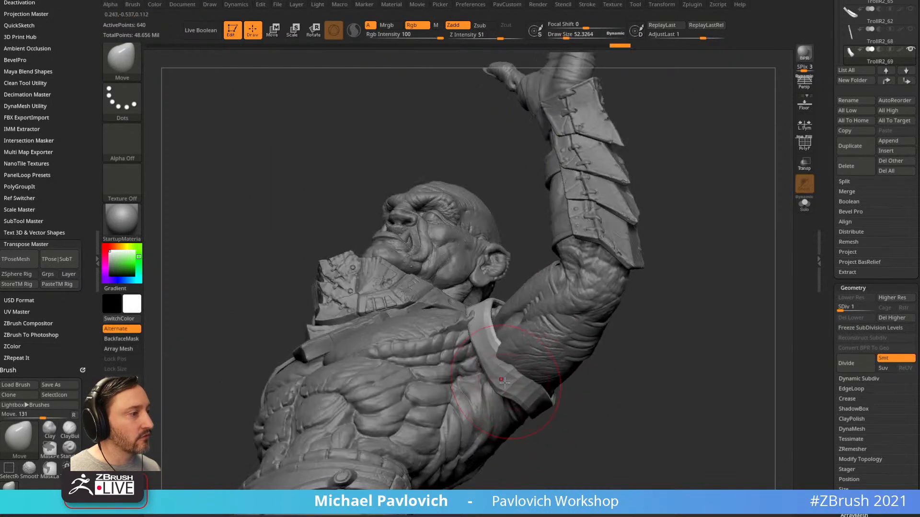
# Refine the strap's fit around the upper arm from other angles, and raise it to subdivision level 5
pyautogui.moveTo(518, 410)
pyautogui.mouseDown(button='right')
pyautogui.moveTo(634, 382)
pyautogui.moveTo(507, 367)
pyautogui.mouseUp(button='right')
pyautogui.moveTo(623, 348)
pyautogui.mouseDown(button='right')
pyautogui.moveTo(501, 347)
pyautogui.moveTo(491, 372)
pyautogui.moveTo(498, 355)
pyautogui.moveTo(535, 384)
pyautogui.mouseUp(button='right')
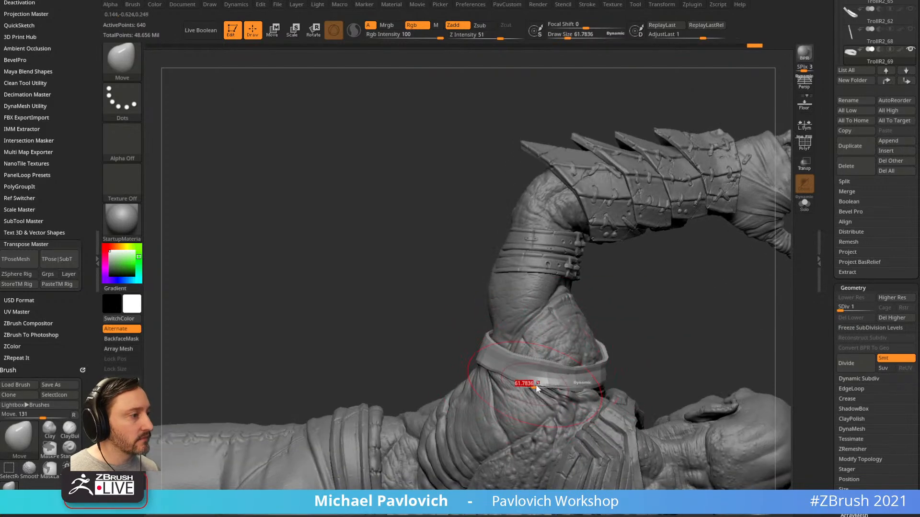
pyautogui.moveTo(579, 364)
pyautogui.mouseDown(button='right')
pyautogui.moveTo(390, 309)
pyautogui.moveTo(479, 364)
pyautogui.moveTo(643, 431)
pyautogui.moveTo(562, 361)
pyautogui.moveTo(581, 295)
pyautogui.moveTo(554, 363)
pyautogui.mouseUp(button='right')
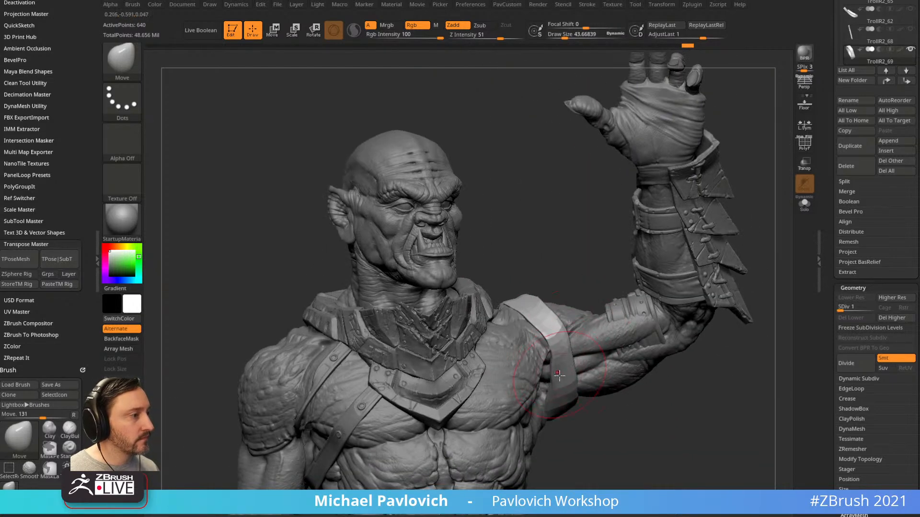
pyautogui.moveTo(595, 416)
pyautogui.mouseDown(button='right')
pyautogui.moveTo(557, 370)
pyautogui.moveTo(712, 415)
pyautogui.moveTo(651, 333)
pyautogui.moveTo(655, 302)
pyautogui.moveTo(617, 314)
pyautogui.mouseUp(button='right')
pyautogui.press('1')
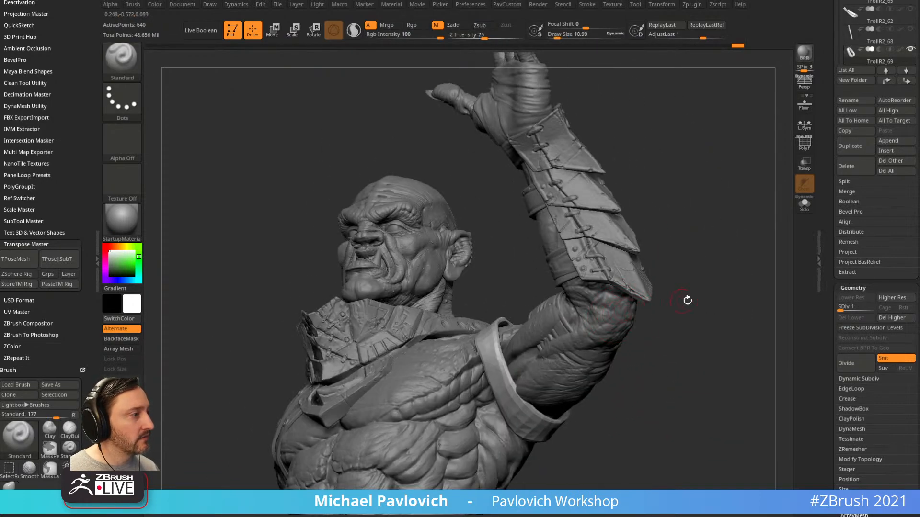
pyautogui.keyDown('ctrl'); pyautogui.keyDown('shift'); pyautogui.click(702, 303); pyautogui.keyUp('shift'); pyautogui.keyUp('ctrl')
pyautogui.click(860, 307)
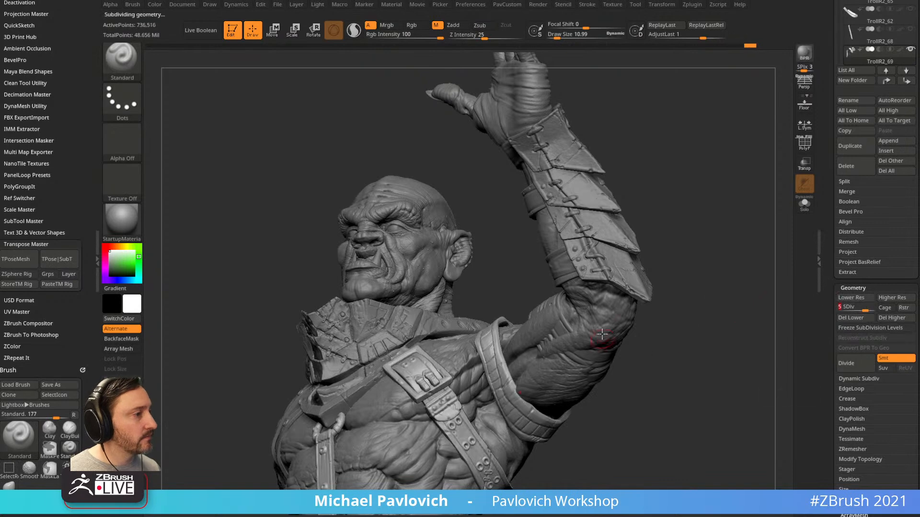
# Select the body subtool at subdivision level 2, show it in solo, and turn off its polypaint
pyautogui.keyDown('alt'); pyautogui.moveTo(737, 319); pyautogui.dragTo(702, 330, button='right'); pyautogui.keyUp('alt')
pyautogui.moveTo(762, 331)
pyautogui.mouseDown(button='right')
pyautogui.moveTo(707, 294)
pyautogui.moveTo(793, 245)
pyautogui.mouseUp(button='right')
pyautogui.press('s')
pyautogui.click(577, 307)
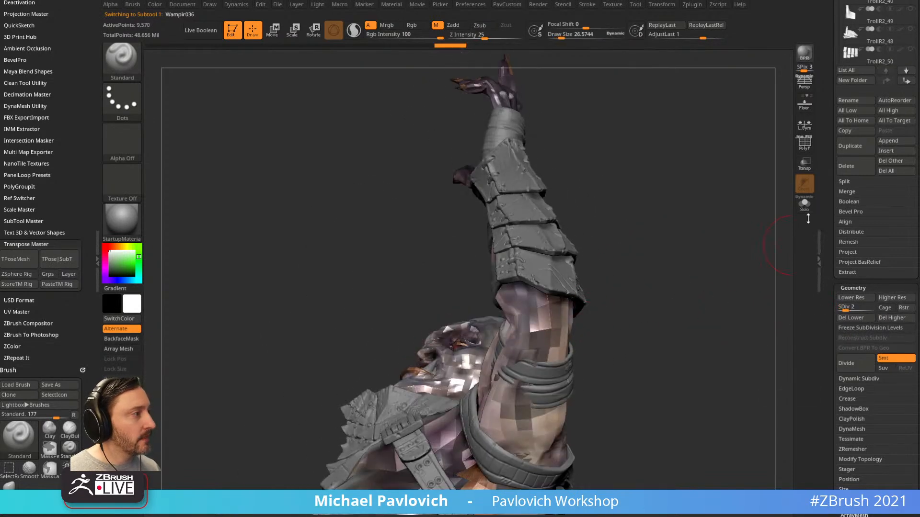
pyautogui.click(805, 204)
pyautogui.scroll(5, 876, 202)
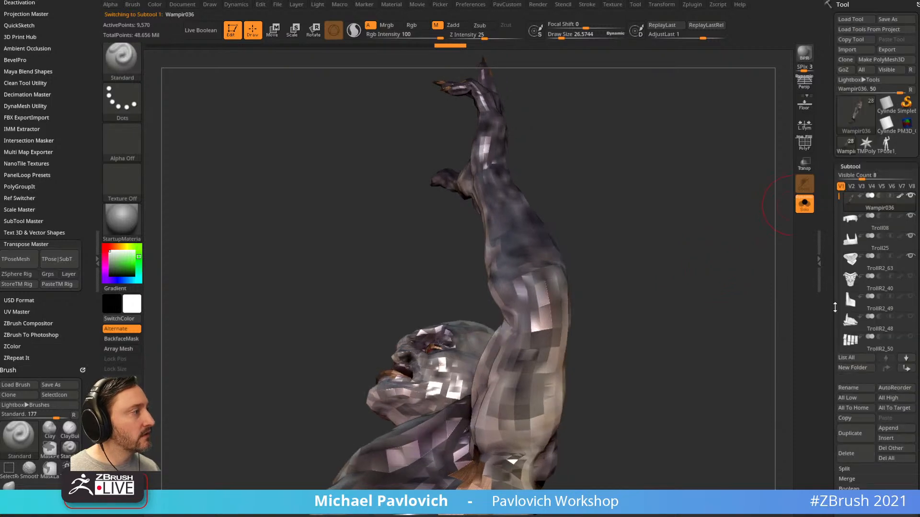
pyautogui.click(900, 196)
pyautogui.moveTo(679, 276); pyautogui.dragTo(651, 221, button='right')
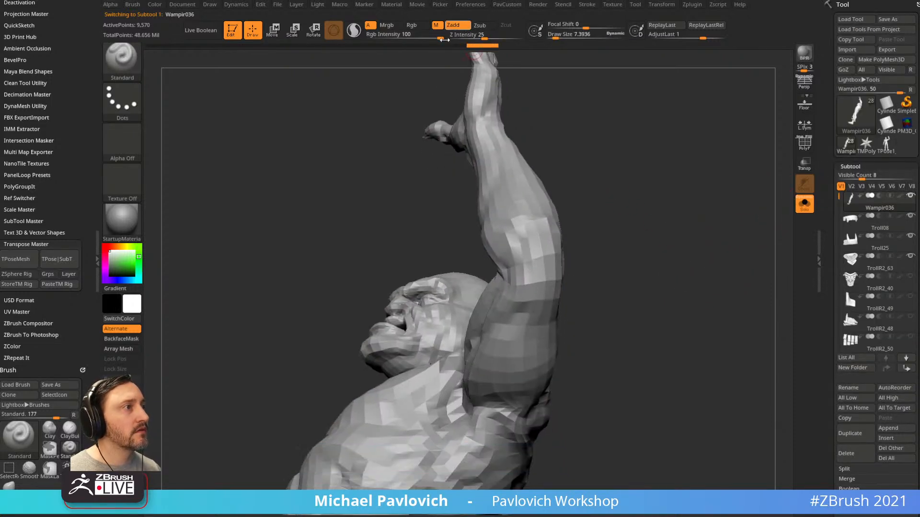
# Build up and reshape the raised arm's elbow with the Clay and Move brushes
pyautogui.moveTo(441, 65); pyautogui.dragTo(531, 257, button='right')
pyautogui.moveTo(540, 218); pyautogui.dragTo(535, 234)
pyautogui.moveTo(566, 198); pyautogui.dragTo(546, 218, button='right')
pyautogui.press('2')
pyautogui.press('s')
pyautogui.moveTo(535, 226); pyautogui.dragTo(531, 225)
pyautogui.moveTo(532, 201); pyautogui.dragTo(525, 239)
pyautogui.moveTo(605, 203)
pyautogui.mouseDown(button='right')
pyautogui.moveTo(615, 230)
pyautogui.moveTo(579, 218)
pyautogui.mouseUp(button='right')
pyautogui.press('1')
pyautogui.moveTo(539, 239)
pyautogui.mouseDown()
pyautogui.moveTo(542, 248)
pyautogui.moveTo(529, 248)
pyautogui.mouseUp()
# Raise the body to subdivision level 3 and sculpt the elbow with the Clay brush at a draw size of about 22
pyautogui.moveTo(829, 493); pyautogui.dragTo(816, 284)
pyautogui.moveTo(585, 214)
pyautogui.mouseDown(button='right')
pyautogui.moveTo(540, 265)
pyautogui.moveTo(510, 261)
pyautogui.mouseUp(button='right')
pyautogui.press('2')
pyautogui.moveTo(556, 227); pyautogui.dragTo(549, 275)
pyautogui.moveTo(603, 271); pyautogui.dragTo(556, 263, button='right')
pyautogui.moveTo(547, 246); pyautogui.dragTo(559, 275)
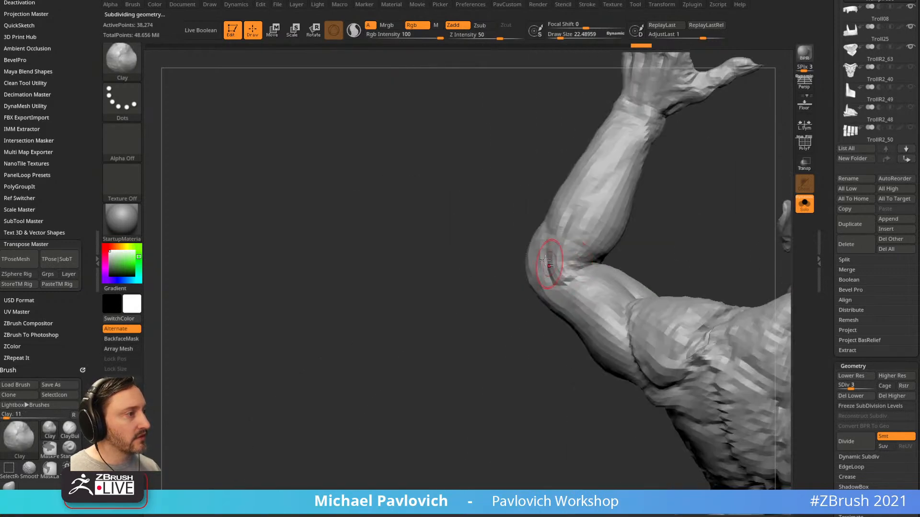
# Adjust the silhouette of the elbow and upper arm with the Move brush at a draw size of about 27
pyautogui.press('1')
pyautogui.moveTo(517, 262); pyautogui.dragTo(531, 259, button='right')
pyautogui.press('s')
pyautogui.moveTo(531, 258); pyautogui.dragTo(533, 258)
pyautogui.moveTo(525, 242); pyautogui.dragTo(529, 245)
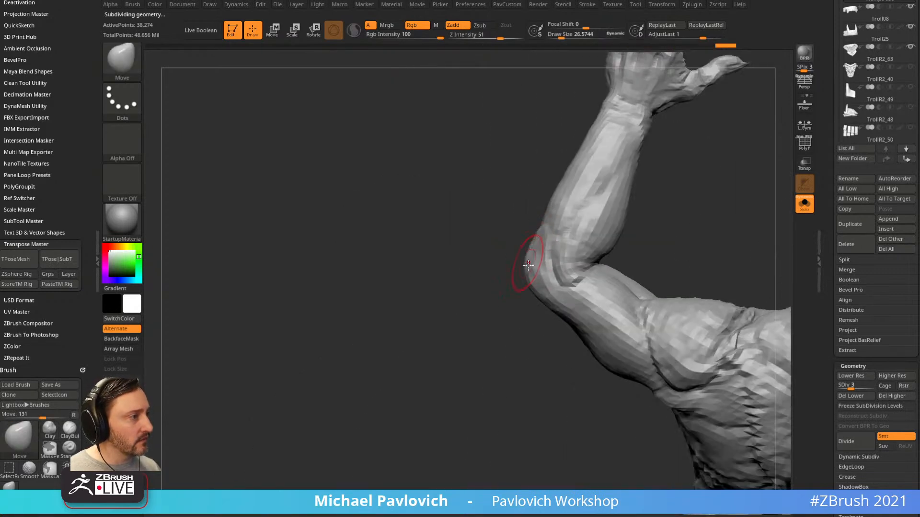
pyautogui.moveTo(549, 301); pyautogui.dragTo(553, 298)
pyautogui.moveTo(506, 318)
pyautogui.mouseDown(button='right')
pyautogui.moveTo(541, 277)
pyautogui.moveTo(565, 282)
pyautogui.moveTo(525, 276)
pyautogui.moveTo(540, 290)
pyautogui.mouseUp(button='right')
pyautogui.moveTo(518, 323); pyautogui.dragTo(523, 317)
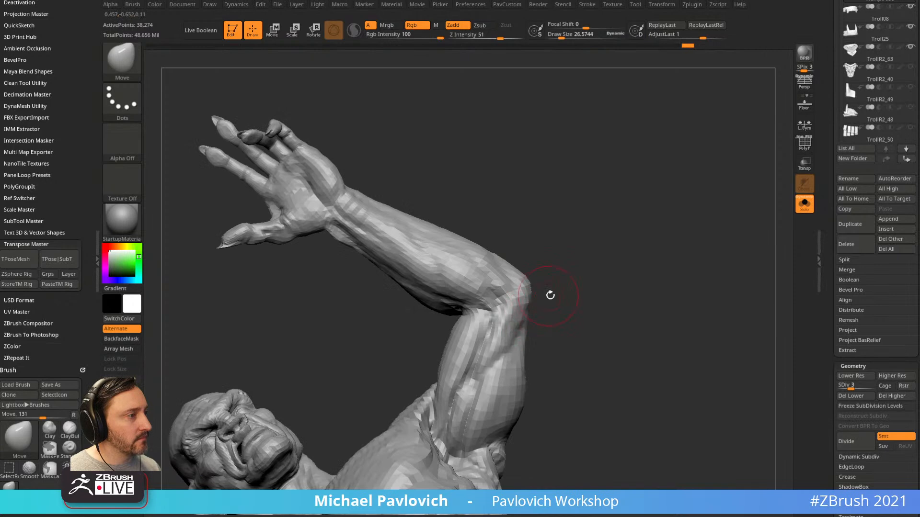
pyautogui.moveTo(546, 296); pyautogui.dragTo(531, 287, button='right')
# Smooth the elbow area and add form around it with the Clay brush at a draw size of about 12
pyautogui.keyDown('shift'); pyautogui.moveTo(497, 273); pyautogui.dragTo(506, 332); pyautogui.keyUp('shift')
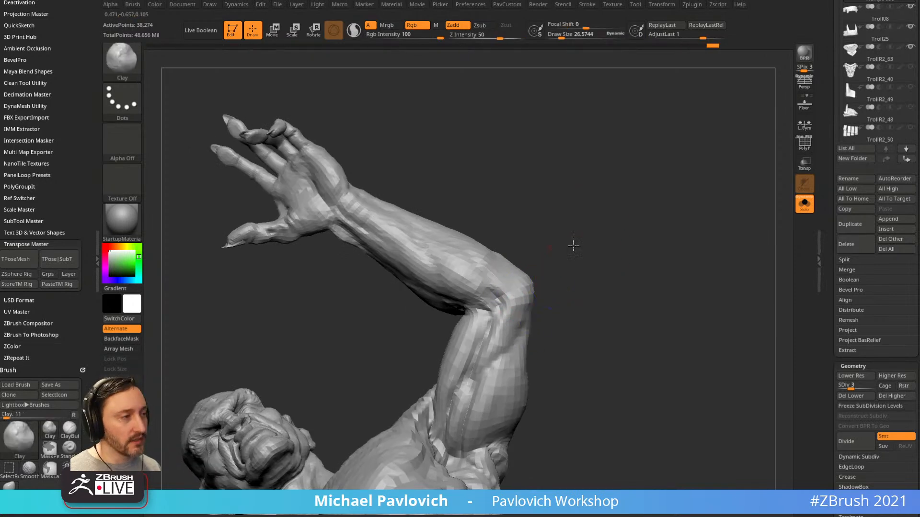
pyautogui.moveTo(575, 230); pyautogui.dragTo(493, 271, button='right')
pyautogui.moveTo(497, 282); pyautogui.dragTo(514, 274)
pyautogui.press('s')
pyautogui.click(510, 284)
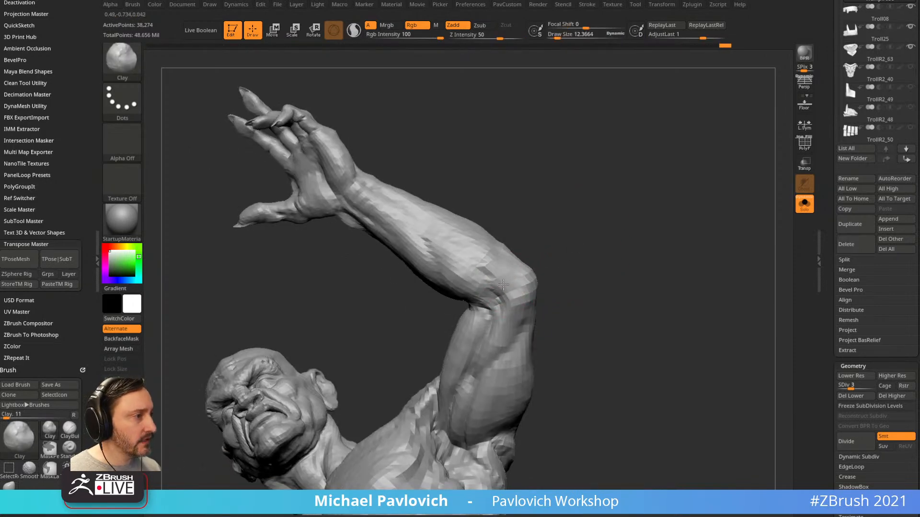
pyautogui.moveTo(599, 263); pyautogui.dragTo(556, 274, button='right')
pyautogui.moveTo(532, 279); pyautogui.dragTo(535, 293)
# Raise the body to subdivision level 4 and reshape the back of the elbow with the Move brush
pyautogui.moveTo(616, 244)
pyautogui.mouseDown(button='right')
pyautogui.moveTo(503, 321)
pyautogui.moveTo(781, 300)
pyautogui.mouseUp(button='right')
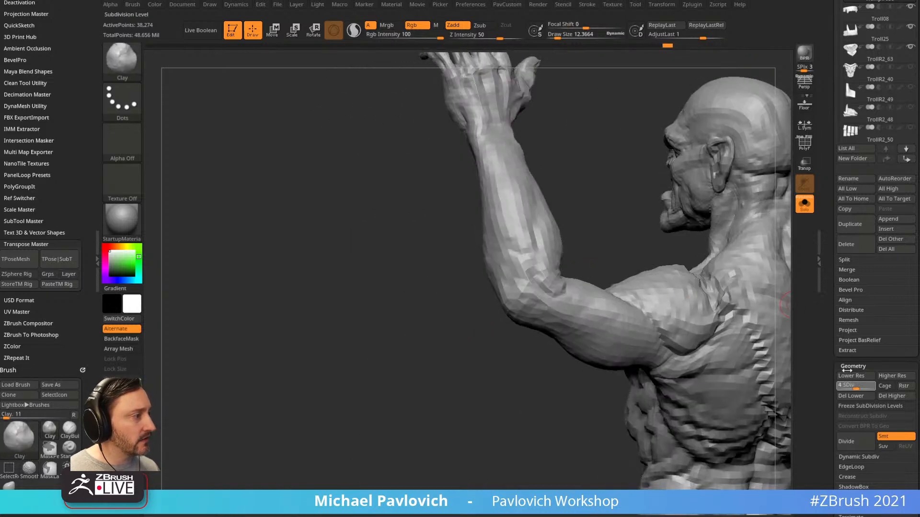
pyautogui.moveTo(415, 359)
pyautogui.mouseDown(button='right')
pyautogui.moveTo(441, 328)
pyautogui.moveTo(672, 228)
pyautogui.moveTo(497, 313)
pyautogui.mouseUp(button='right')
pyautogui.press('s')
pyautogui.press('b')
pyautogui.press('m')
pyautogui.press('v')
pyautogui.moveTo(499, 314)
pyautogui.mouseDown()
pyautogui.moveTo(485, 327)
pyautogui.moveTo(484, 311)
pyautogui.mouseUp()
# Refine the elbow's contour with the Move brush and reduce the draw size to about 21
pyautogui.moveTo(522, 277); pyautogui.dragTo(512, 288, button='right')
pyautogui.press('s')
pyautogui.moveTo(513, 288); pyautogui.dragTo(510, 289)
pyautogui.press('space')
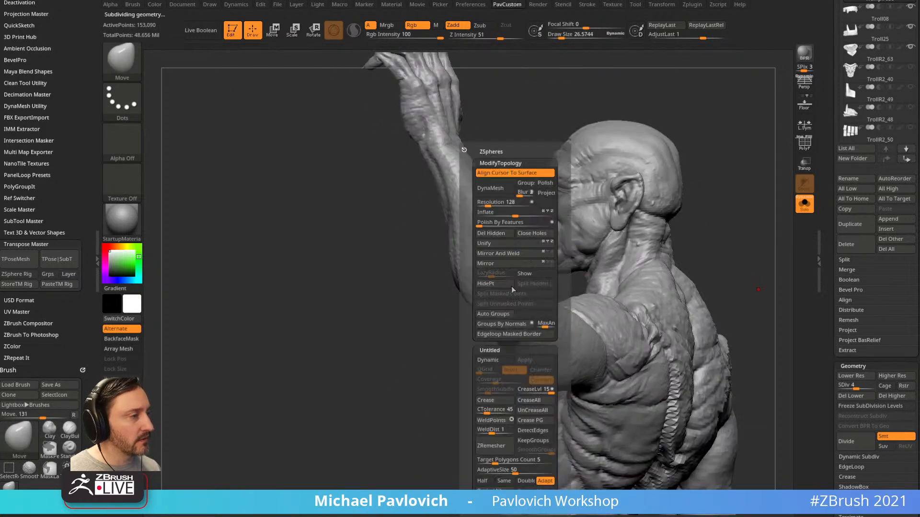
pyautogui.press('s')
pyautogui.moveTo(370, 326)
pyautogui.mouseDown(button='right')
pyautogui.moveTo(512, 308)
pyautogui.moveTo(497, 335)
pyautogui.moveTo(493, 304)
pyautogui.moveTo(537, 307)
pyautogui.moveTo(507, 277)
pyautogui.moveTo(706, 277)
pyautogui.moveTo(681, 276)
pyautogui.moveTo(728, 302)
pyautogui.moveTo(697, 264)
pyautogui.mouseUp(button='right')
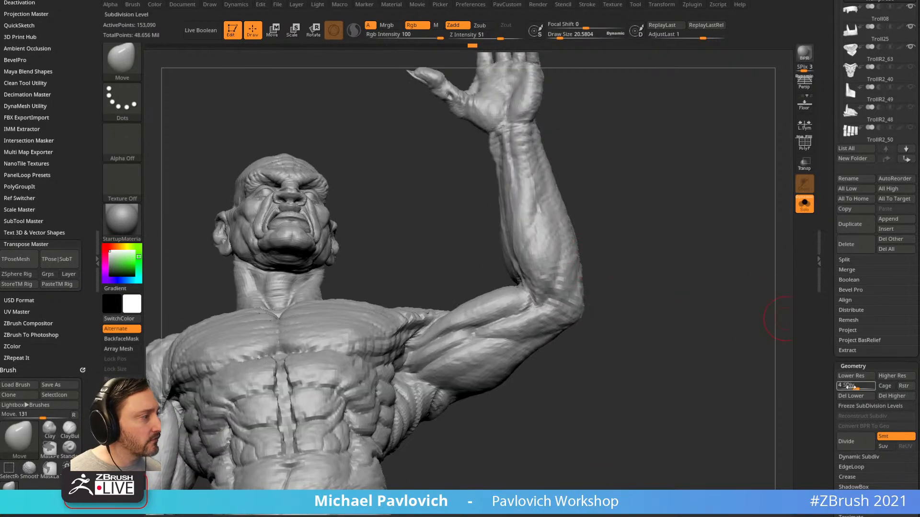
# Lower the body to subdivision level 2 and reshape the bent arm around the elbow with the Move brush at a draw size of about 46
pyautogui.hotkey('shift', 'd')
pyautogui.moveTo(767, 331)
pyautogui.mouseDown(button='right')
pyautogui.moveTo(707, 317)
pyautogui.moveTo(714, 313)
pyautogui.mouseUp(button='right')
pyautogui.press(']')
pyautogui.press(']')
pyautogui.moveTo(496, 334)
pyautogui.mouseDown()
pyautogui.moveTo(490, 315)
pyautogui.moveTo(470, 325)
pyautogui.mouseUp()
pyautogui.moveTo(534, 315); pyautogui.dragTo(530, 306)
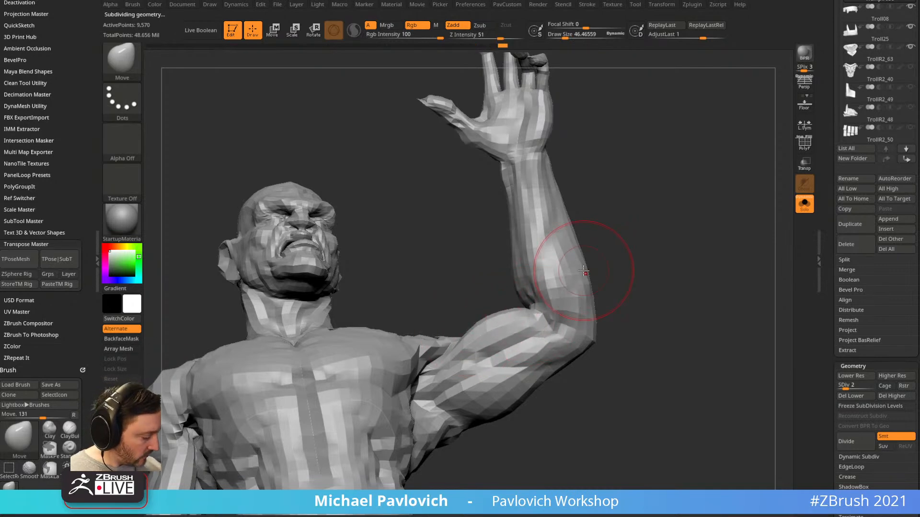
pyautogui.press(']')
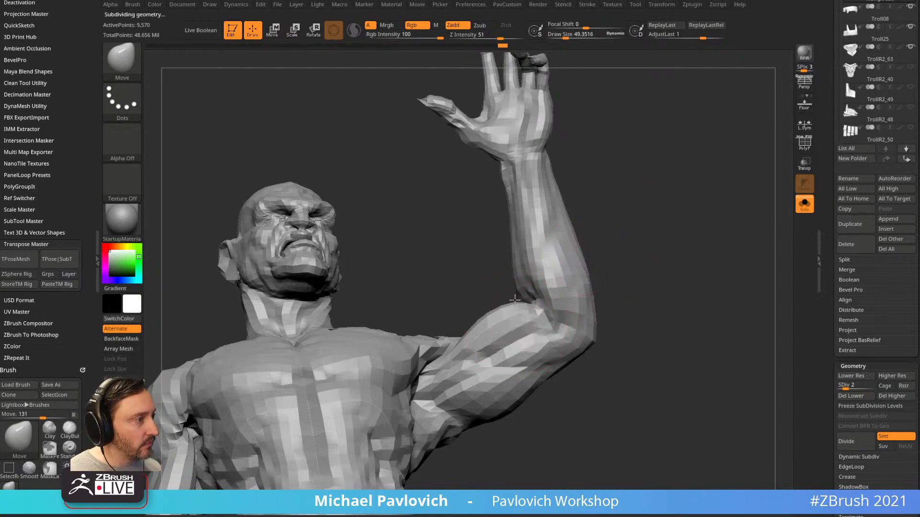
# Refine the inner elbow and biceps with the Move brush at a draw size of about 25 to 29
pyautogui.press('[')
pyautogui.press('[')
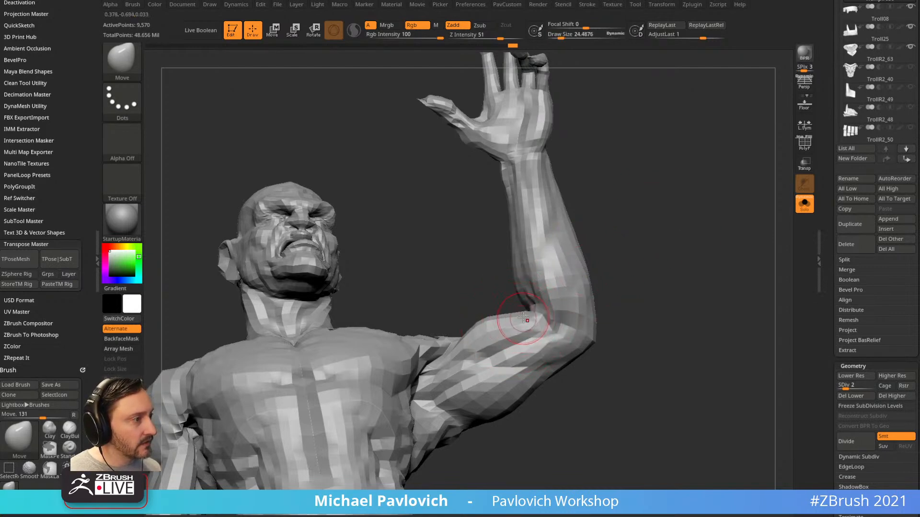
pyautogui.moveTo(464, 297); pyautogui.dragTo(440, 341)
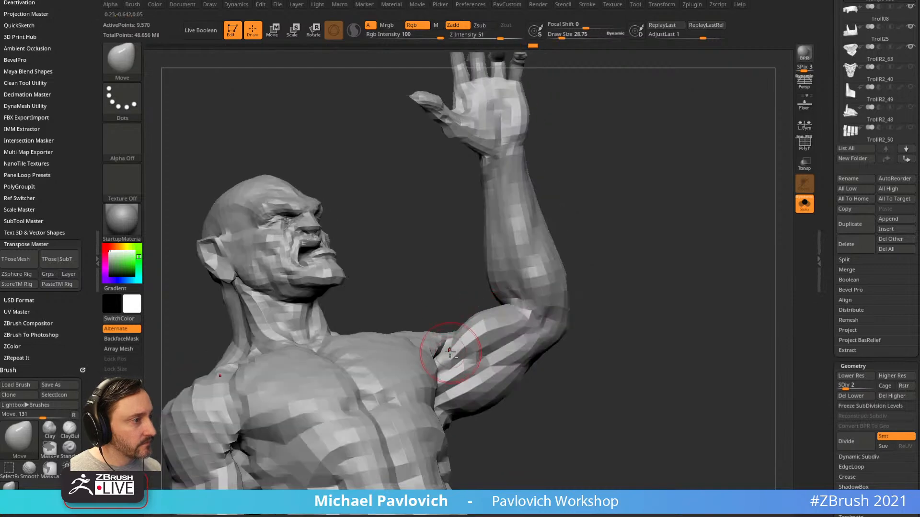
pyautogui.moveTo(468, 308)
pyautogui.mouseDown()
pyautogui.moveTo(485, 324)
pyautogui.moveTo(425, 281)
pyautogui.moveTo(451, 328)
pyautogui.mouseUp()
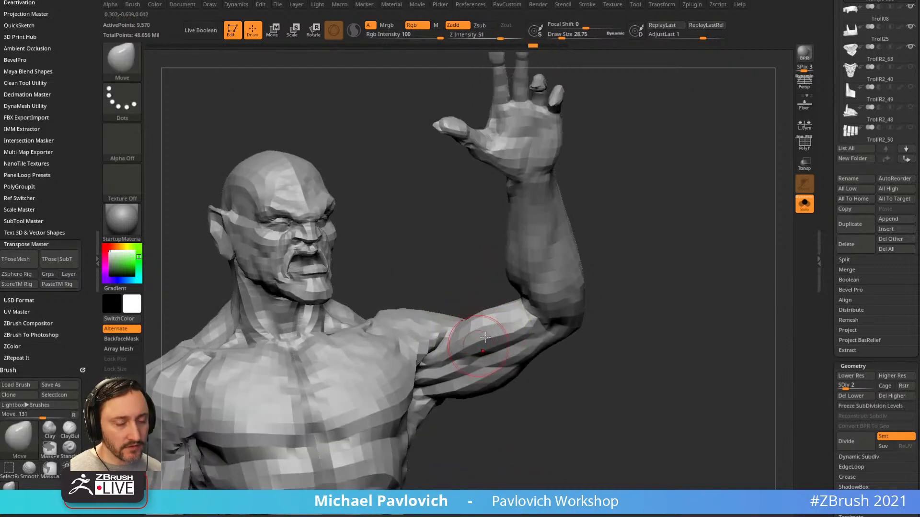
pyautogui.moveTo(542, 415)
pyautogui.mouseDown()
pyautogui.moveTo(491, 314)
pyautogui.moveTo(547, 337)
pyautogui.moveTo(484, 331)
pyautogui.mouseUp()
# Adjust the raised upper arm's volume from several angles with the Move brush, using a draw size of up to about 49
pyautogui.press('s')
pyautogui.moveTo(472, 331)
pyautogui.mouseDown()
pyautogui.moveTo(495, 357)
pyautogui.moveTo(467, 362)
pyautogui.moveTo(468, 380)
pyautogui.moveTo(424, 388)
pyautogui.moveTo(393, 412)
pyautogui.mouseUp()
pyautogui.press('s')
pyautogui.press('s')
pyautogui.moveTo(472, 357)
pyautogui.mouseDown()
pyautogui.moveTo(497, 344)
pyautogui.moveTo(462, 367)
pyautogui.mouseUp()
pyautogui.press('s')
pyautogui.moveTo(444, 376); pyautogui.dragTo(447, 376)
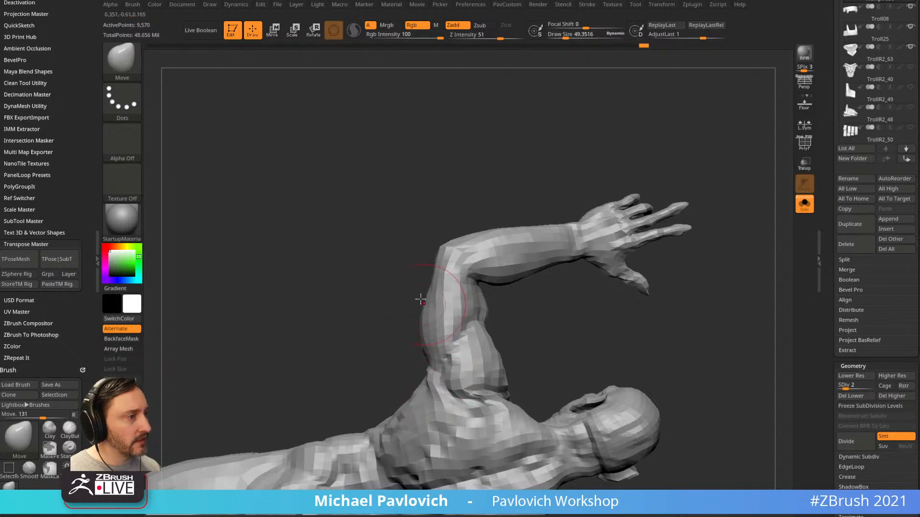
pyautogui.moveTo(425, 304); pyautogui.dragTo(428, 331)
pyautogui.press('s')
pyautogui.moveTo(399, 303)
pyautogui.mouseDown()
pyautogui.moveTo(569, 333)
pyautogui.moveTo(539, 321)
pyautogui.moveTo(546, 383)
pyautogui.mouseUp()
pyautogui.keyDown('alt'); pyautogui.moveTo(189, 296); pyautogui.dragTo(288, 273); pyautogui.keyUp('alt')
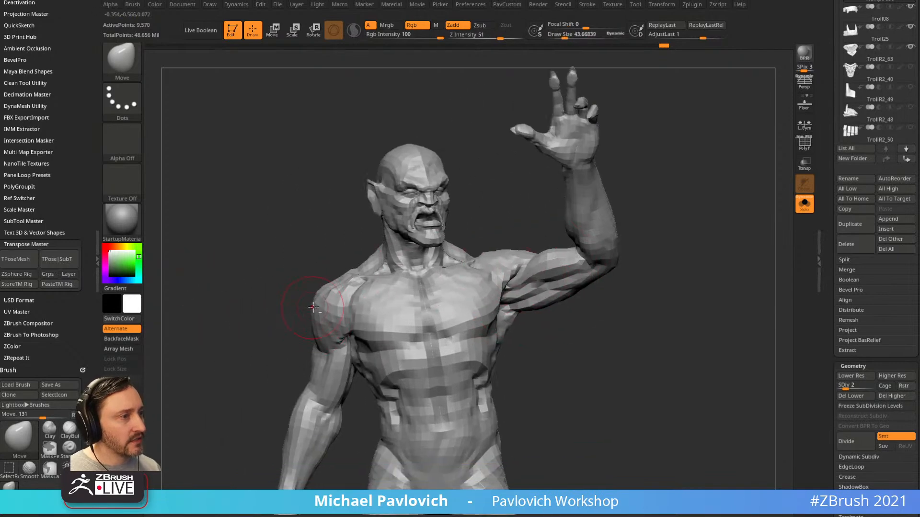
# Reshape the shoulder of the lowered arm with the Move brush and enlarge the draw size to about 69
pyautogui.press('s')
pyautogui.moveTo(317, 329); pyautogui.dragTo(324, 331)
pyautogui.moveTo(321, 312); pyautogui.dragTo(327, 312)
pyautogui.moveTo(315, 286); pyautogui.dragTo(366, 290, button='right')
pyautogui.press('s')
pyautogui.moveTo(328, 315); pyautogui.dragTo(316, 314)
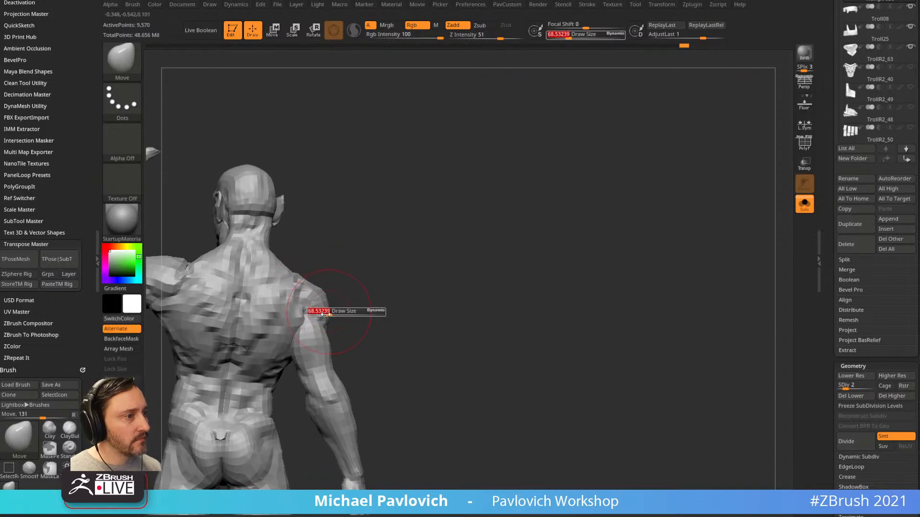
# Activate the Standard brush and turn off Solo mode to show the troll's other subtools
pyautogui.keyDown('ctrl'); pyautogui.moveTo(314, 316); pyautogui.dragTo(313, 337, button='right'); pyautogui.keyUp('ctrl')
pyautogui.press('b')
pyautogui.press('s')
pyautogui.press('t')
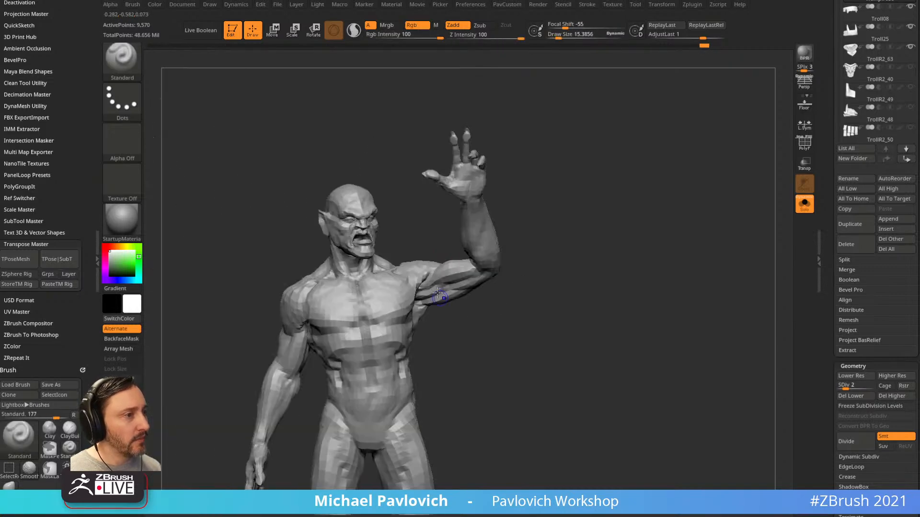
pyautogui.keyDown('ctrl'); pyautogui.moveTo(577, 334); pyautogui.dragTo(595, 231, button='right'); pyautogui.keyUp('ctrl')
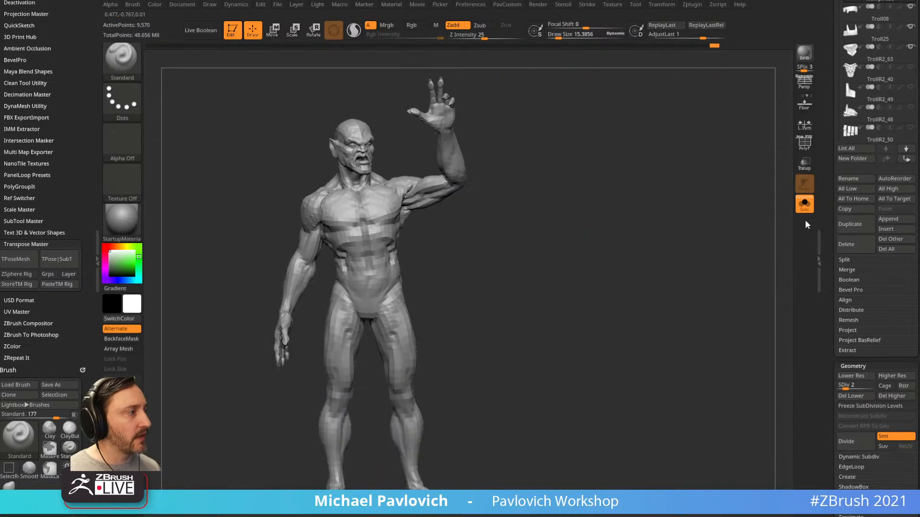
pyautogui.click(805, 205)
# Select the upper-arm band subtool Troll73 and lower it to subdivision level 1
pyautogui.keyDown('alt'); pyautogui.moveTo(644, 267); pyautogui.dragTo(655, 278, button='right'); pyautogui.keyUp('alt')
pyautogui.press('s')
pyautogui.moveTo(496, 241); pyautogui.dragTo(501, 241)
pyautogui.moveTo(501, 241)
pyautogui.keyDown('ctrl'); pyautogui.mouseDown(button='right')
pyautogui.moveTo(548, 209)
pyautogui.moveTo(465, 268)
pyautogui.mouseUp(button='right'); pyautogui.keyUp('ctrl')
pyautogui.keyDown('alt'); pyautogui.click(466, 268); pyautogui.keyUp('alt')
pyautogui.keyDown('ctrl'); pyautogui.moveTo(566, 267); pyautogui.dragTo(735, 255, button='right'); pyautogui.keyUp('ctrl')
pyautogui.moveTo(831, 251); pyautogui.dragTo(830, 147)
pyautogui.click(842, 283)
pyautogui.moveTo(720, 271)
pyautogui.keyDown('alt'); pyautogui.mouseDown(button='right')
pyautogui.moveTo(704, 329)
pyautogui.moveTo(696, 279)
pyautogui.mouseUp(button='right'); pyautogui.keyUp('alt')
pyautogui.keyDown('ctrl'); pyautogui.keyDown('shift'); pyautogui.click(446, 377); pyautogui.keyUp('shift'); pyautogui.keyUp('ctrl')
pyautogui.keyDown('alt'); pyautogui.moveTo(594, 269); pyautogui.dragTo(624, 269, button='right'); pyautogui.keyUp('alt')
# Fit the arm band around the biceps with the Move brush at a draw size of about 44
pyautogui.press('b')
pyautogui.press('m')
pyautogui.press('v')
pyautogui.moveTo(464, 336); pyautogui.dragTo(438, 310)
pyautogui.moveTo(539, 352); pyautogui.dragTo(465, 348, button='right')
pyautogui.press('s')
pyautogui.moveTo(465, 348); pyautogui.dragTo(458, 347)
pyautogui.moveTo(458, 332)
pyautogui.mouseDown()
pyautogui.moveTo(445, 315)
pyautogui.moveTo(445, 330)
pyautogui.mouseUp()
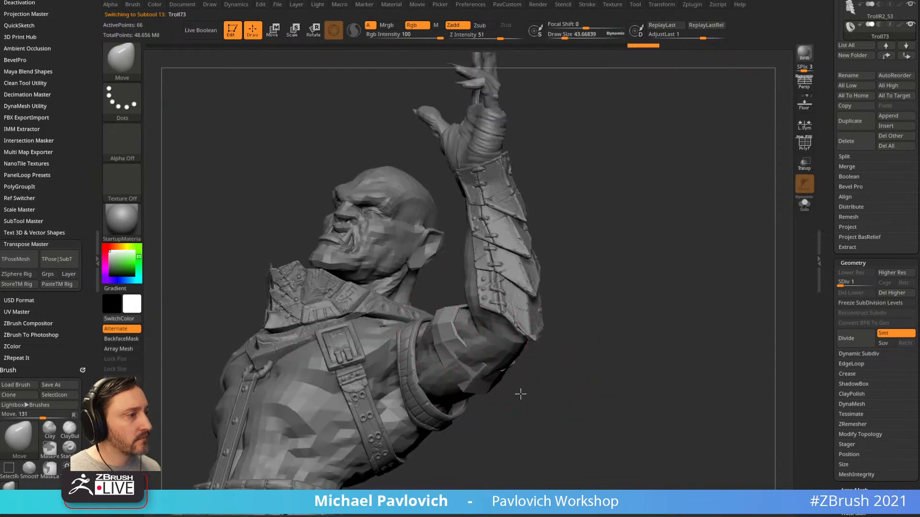
pyautogui.moveTo(511, 393); pyautogui.dragTo(577, 387, button='right')
pyautogui.moveTo(439, 334); pyautogui.dragTo(433, 326)
pyautogui.moveTo(473, 380); pyautogui.dragTo(462, 390, button='right')
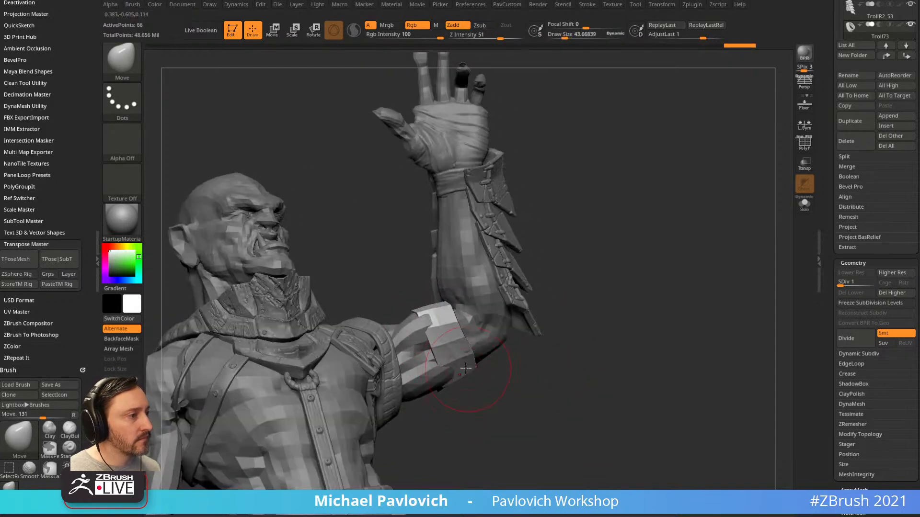
# Raise the arm band through subdivision levels 2 and 3 and check its fit around the arm with the Move brush active
pyautogui.click(845, 282)
pyautogui.moveTo(446, 336); pyautogui.dragTo(677, 328, button='right')
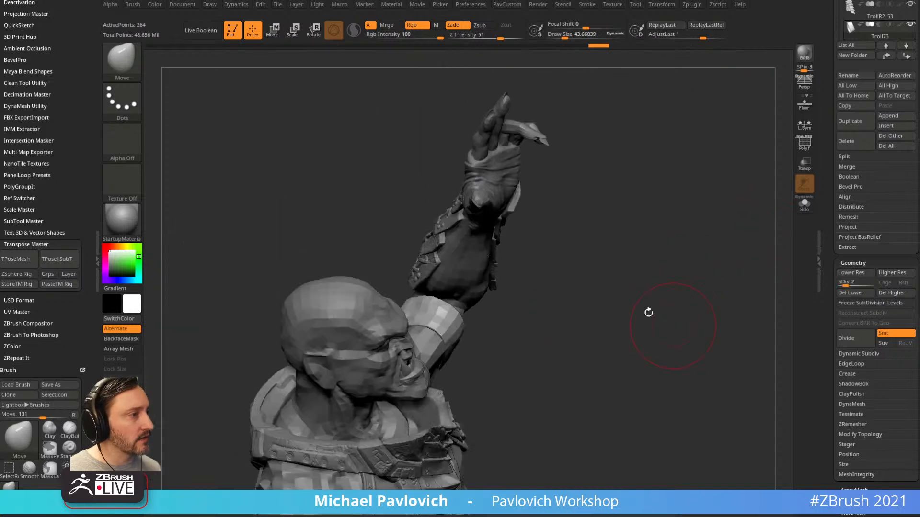
pyautogui.moveTo(460, 342)
pyautogui.mouseDown(button='right')
pyautogui.moveTo(540, 324)
pyautogui.moveTo(380, 345)
pyautogui.mouseUp(button='right')
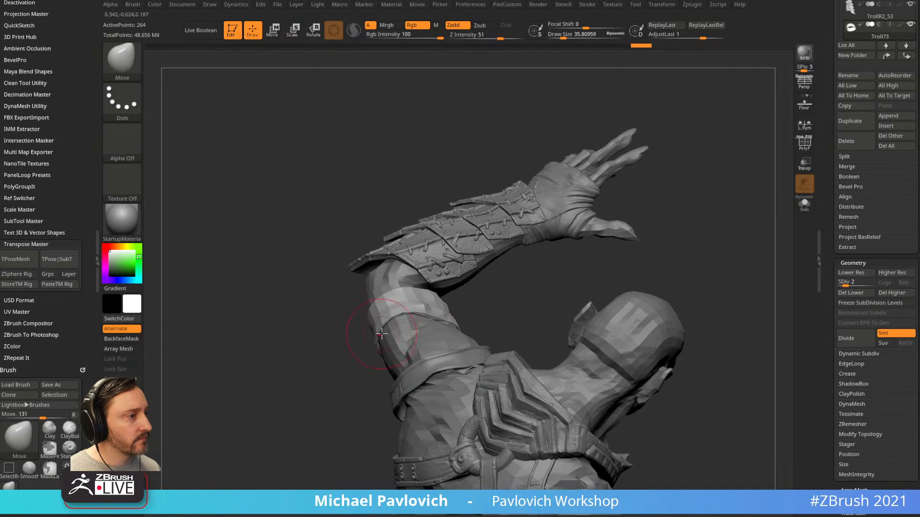
pyautogui.click(847, 285)
pyautogui.moveTo(721, 308); pyautogui.dragTo(416, 241, button='right')
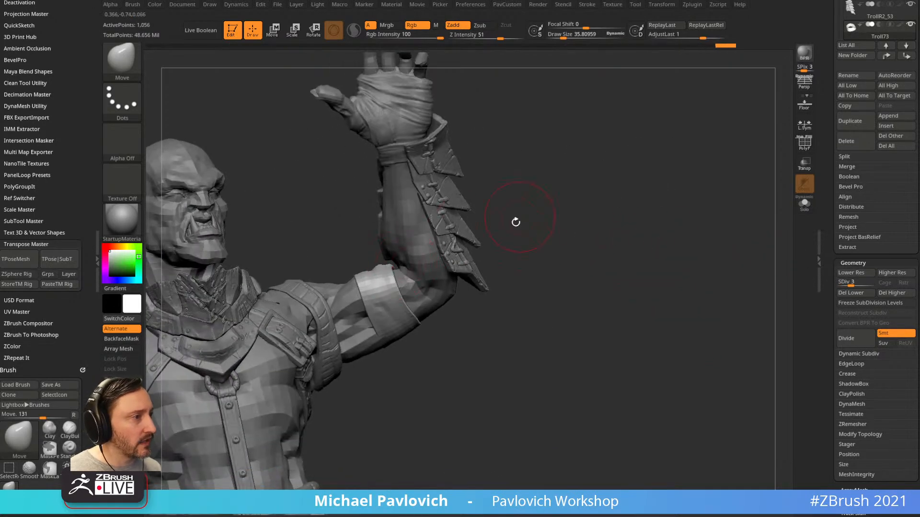
pyautogui.moveTo(519, 215); pyautogui.dragTo(405, 270, button='right')
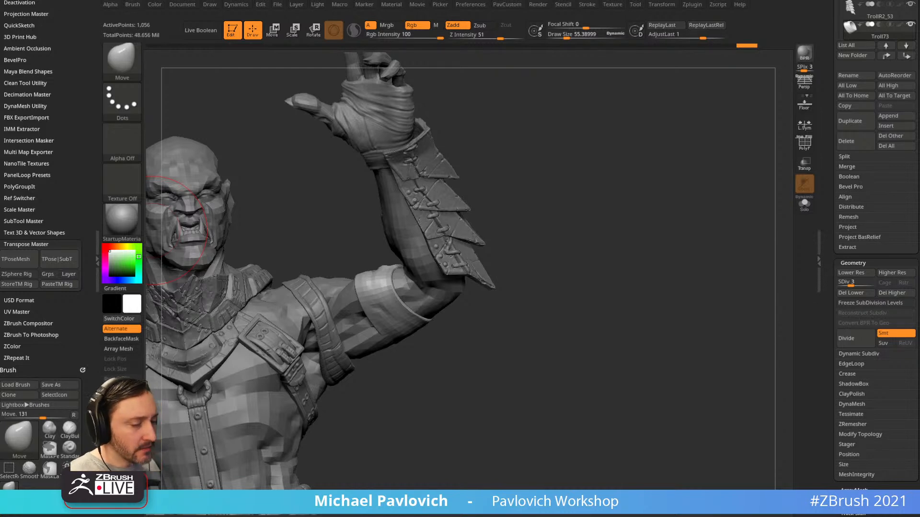
# Activate the Standard brush with a draw size of about 62 and bring more of the figure into view
pyautogui.moveTo(634, 203)
pyautogui.mouseDown()
pyautogui.moveTo(645, 214)
pyautogui.moveTo(612, 221)
pyautogui.moveTo(599, 195)
pyautogui.moveTo(652, 161)
pyautogui.mouseUp()
pyautogui.press('b')
pyautogui.press('s')
pyautogui.press('t')
pyautogui.press('s')
pyautogui.press('s')
pyautogui.moveTo(652, 162); pyautogui.dragTo(645, 168)
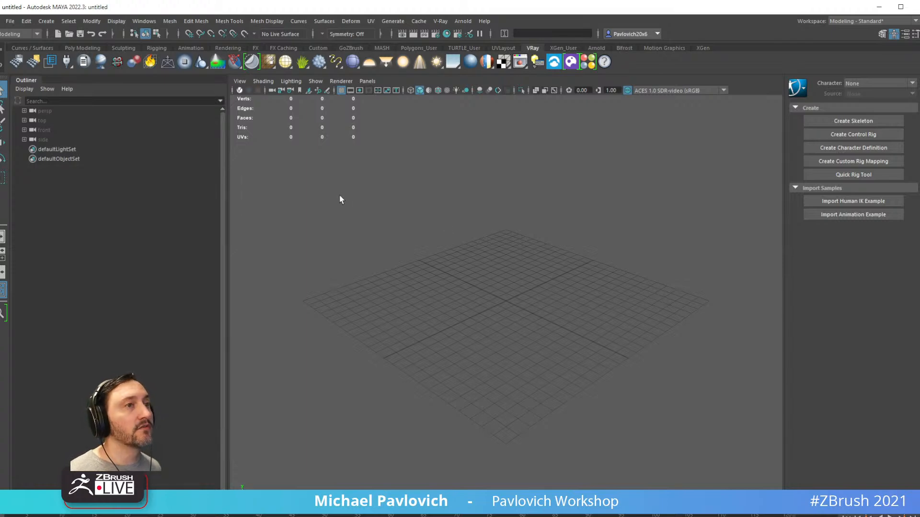
# Switch back to ZBrush, select the collar subtool TrollR2_63 and lower it to subdivision level 1
pyautogui.hotkey('alt', 'Tab')
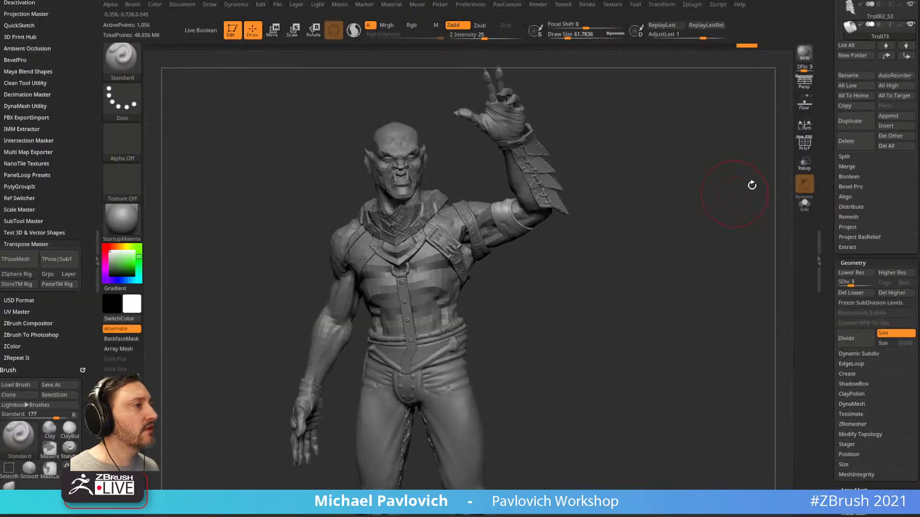
pyautogui.moveTo(839, 109); pyautogui.dragTo(840, 243)
pyautogui.moveTo(693, 175); pyautogui.dragTo(678, 120, button='right')
pyautogui.moveTo(823, 209); pyautogui.dragTo(836, 152)
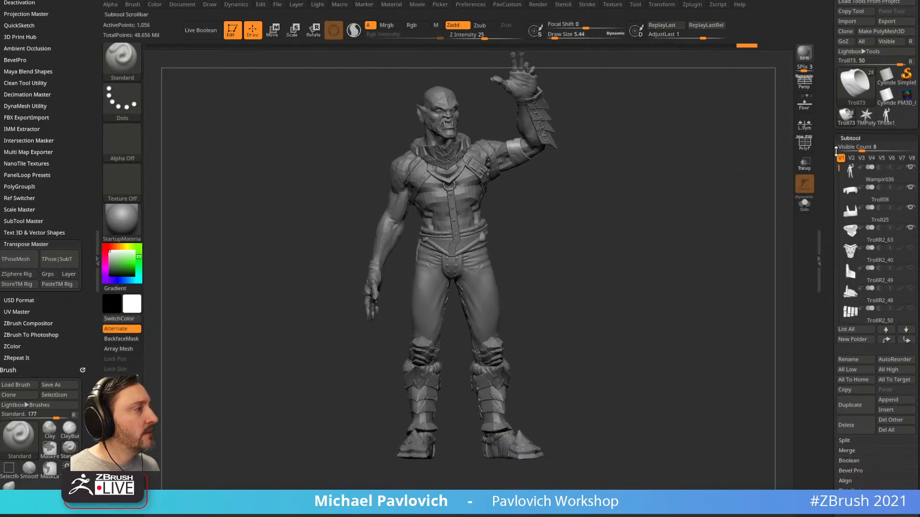
pyautogui.keyDown('ctrl'); pyautogui.moveTo(676, 171); pyautogui.dragTo(678, 178, button='right'); pyautogui.keyUp('ctrl')
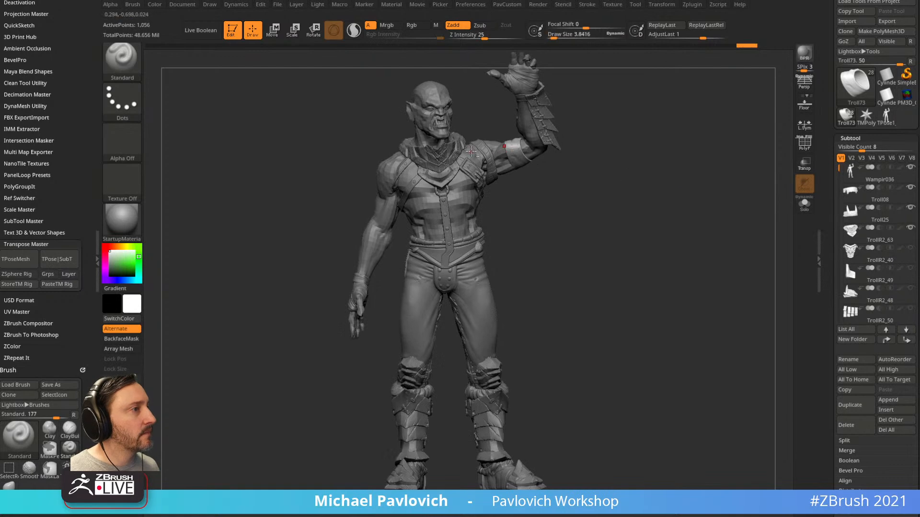
pyautogui.moveTo(514, 244)
pyautogui.mouseDown(button='right')
pyautogui.moveTo(582, 254)
pyautogui.moveTo(498, 255)
pyautogui.mouseUp(button='right')
pyautogui.keyDown('alt'); pyautogui.click(636, 184); pyautogui.keyUp('alt')
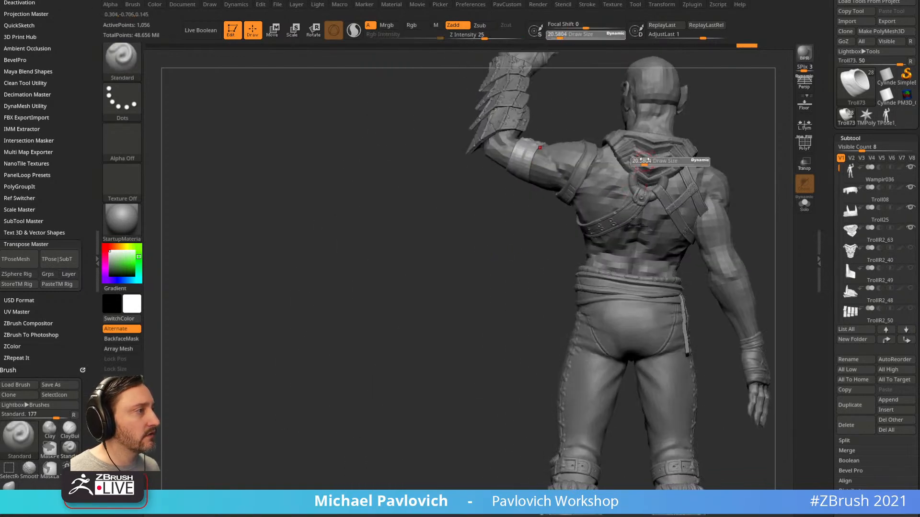
pyautogui.moveTo(637, 187); pyautogui.dragTo(636, 227, button='right')
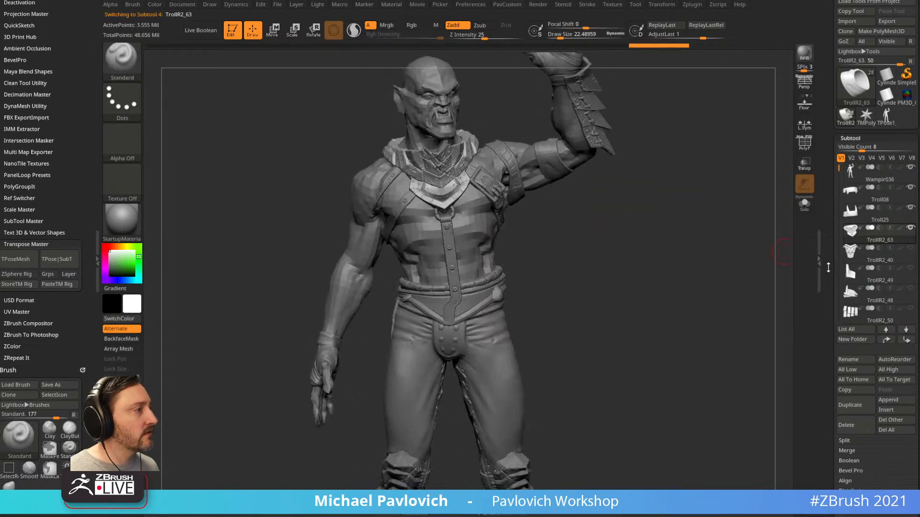
pyautogui.moveTo(828, 267); pyautogui.dragTo(827, 256)
pyautogui.moveTo(848, 416); pyautogui.dragTo(830, 415)
pyautogui.keyDown('alt'); pyautogui.moveTo(695, 226); pyautogui.dragTo(716, 296, button='right'); pyautogui.keyUp('alt')
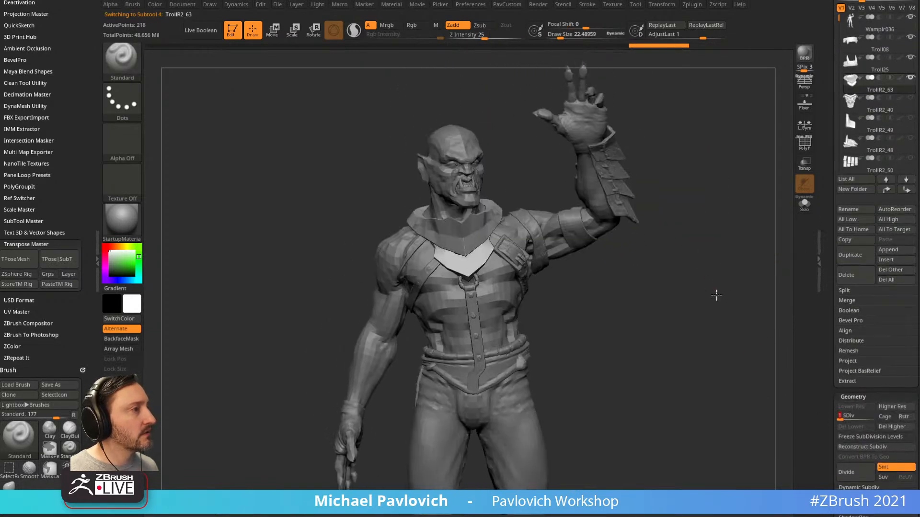
# Clone the low-resolution collar as a separate tool, switch to the clone and display the floor grid
pyautogui.moveTo(827, 165); pyautogui.dragTo(830, 344)
pyautogui.click(842, 60)
pyautogui.click(846, 143)
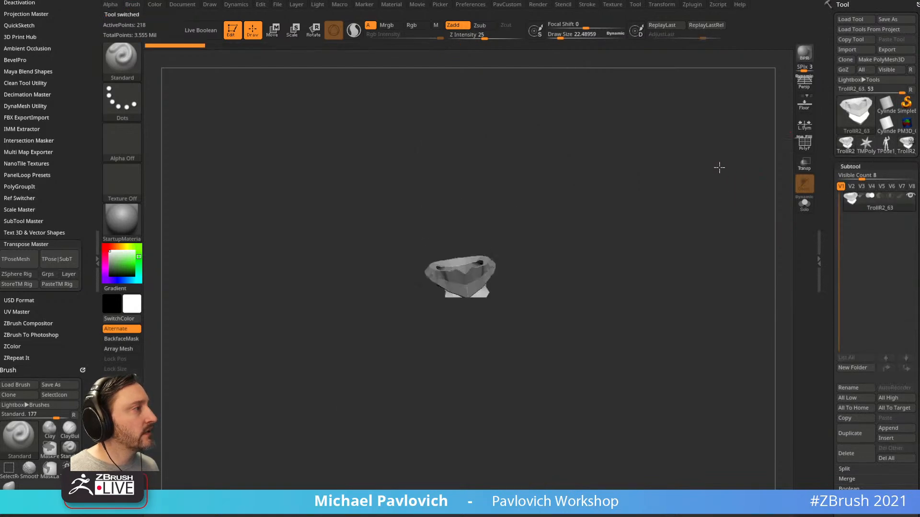
pyautogui.click(805, 103)
pyautogui.moveTo(701, 175); pyautogui.dragTo(714, 193)
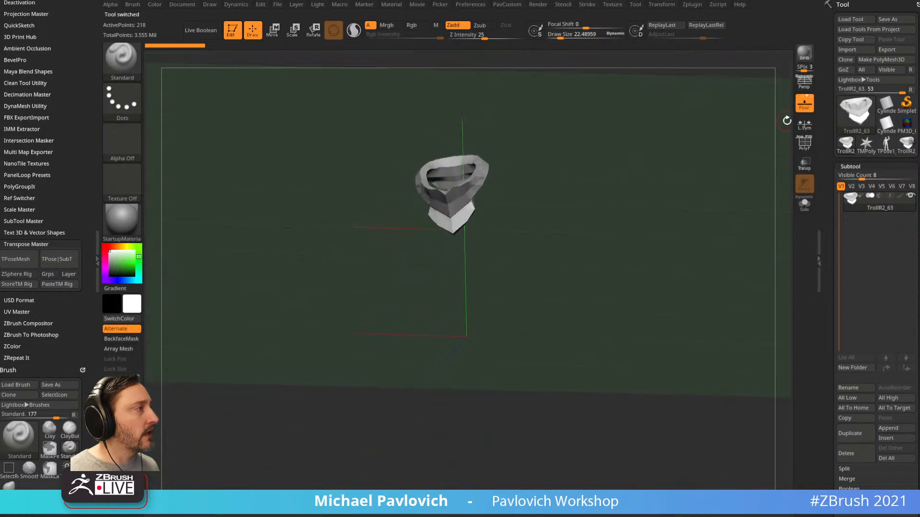
# Export the cloned collar to the Desktop in FBX format under the name testFBX
pyautogui.click(895, 50)
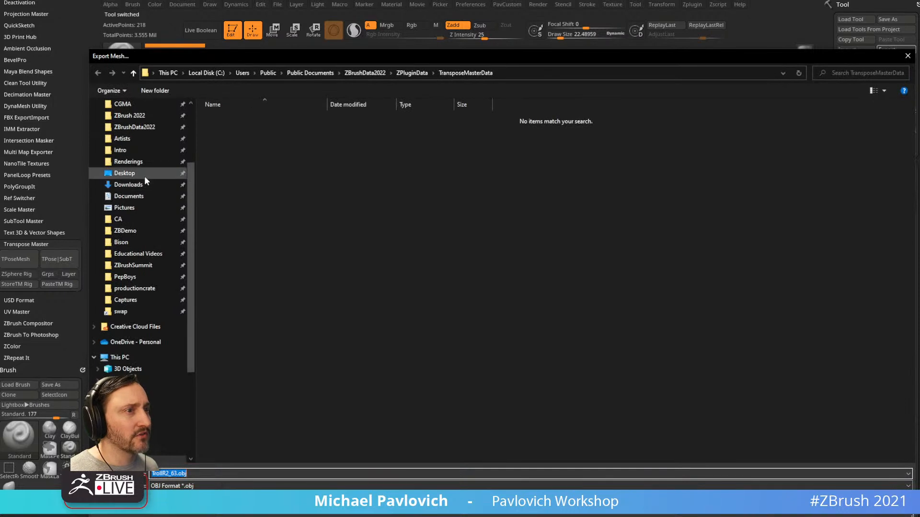
pyautogui.click(145, 175)
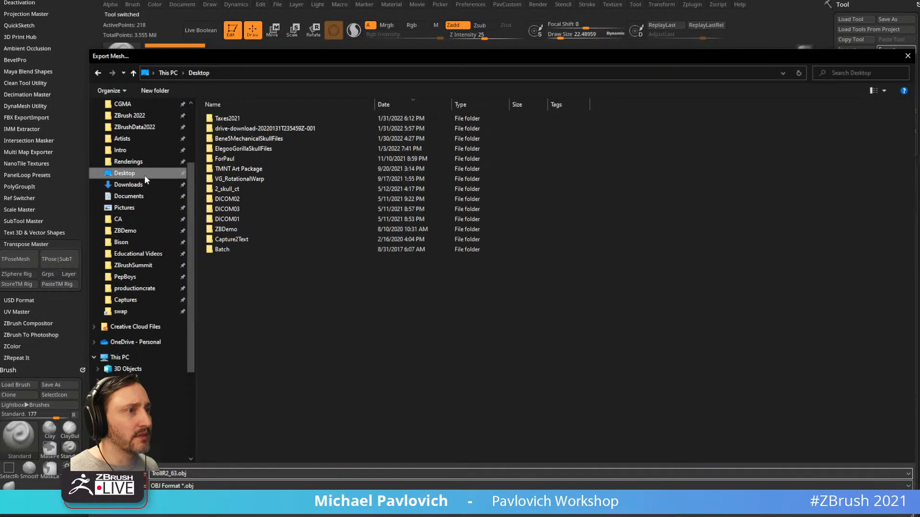
pyautogui.click(229, 472)
pyautogui.write('test')
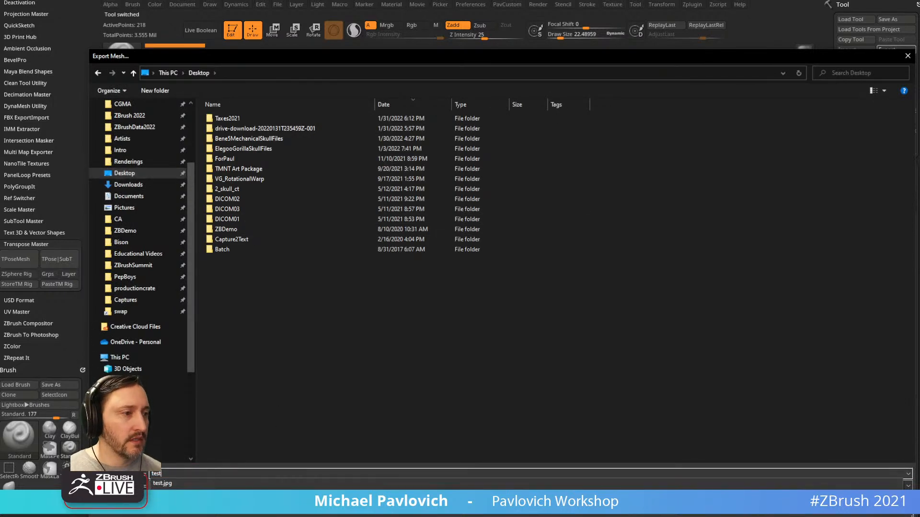
pyautogui.write('FBX')
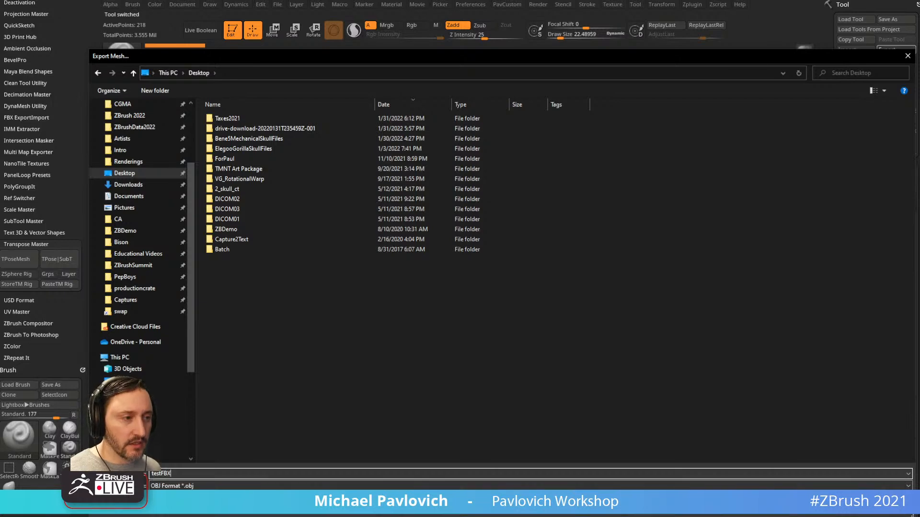
pyautogui.click(205, 489)
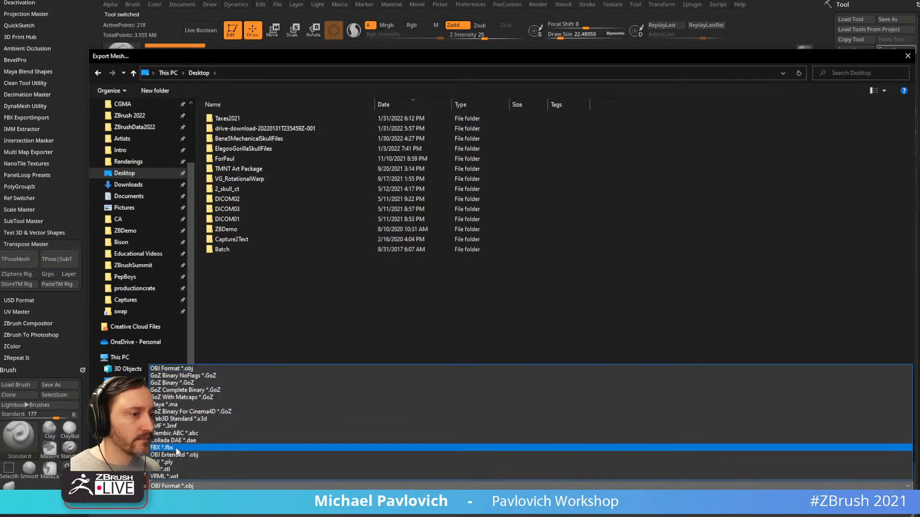
pyautogui.click(162, 448)
pyautogui.press('Return')
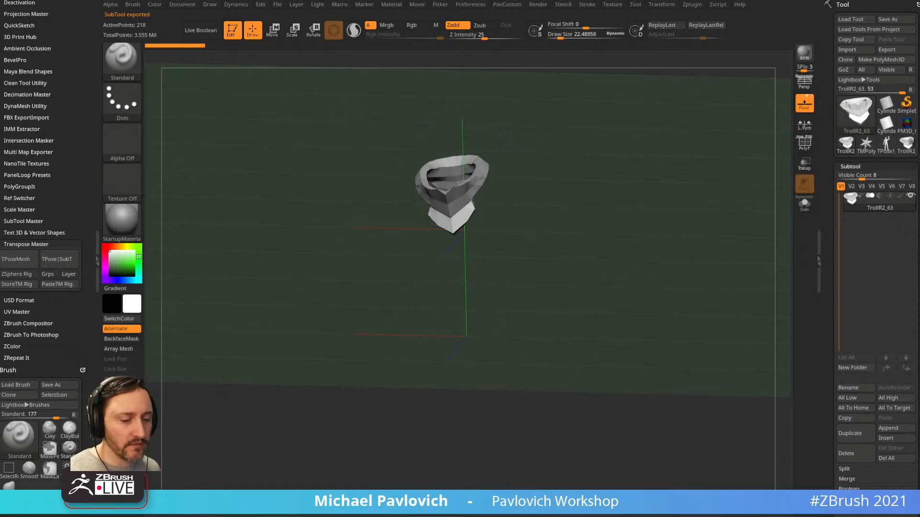
# Switch to Maya and import the exported collar file from the Desktop
pyautogui.hotkey('alt', 'Tab')
pyautogui.click(10, 21)
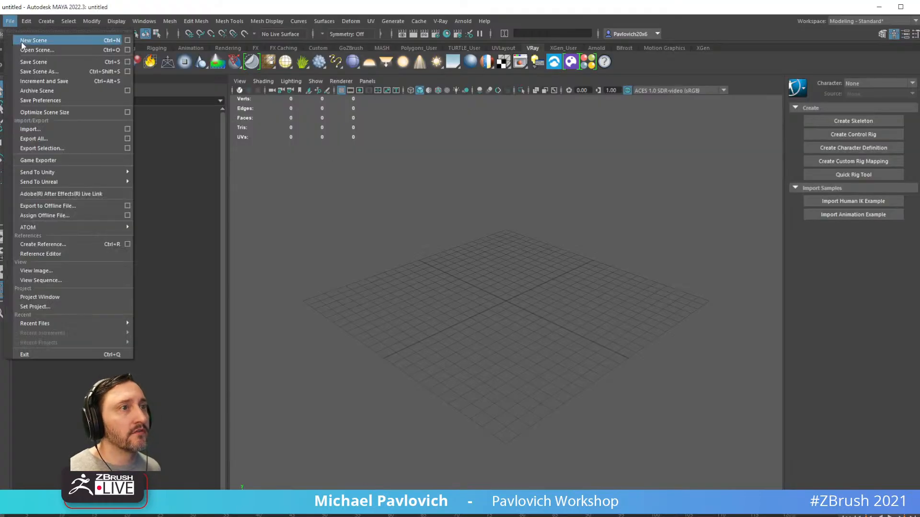
pyautogui.click(29, 127)
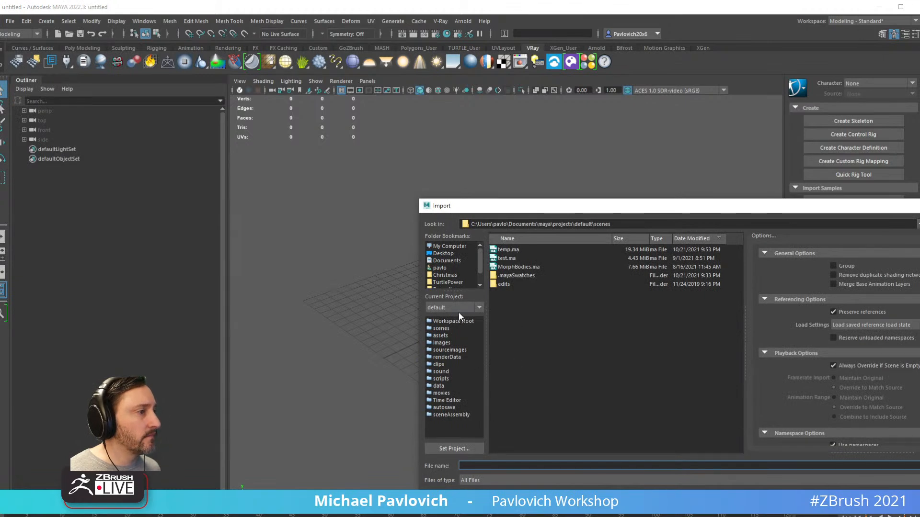
pyautogui.click(444, 254)
pyautogui.doubleClick(498, 250)
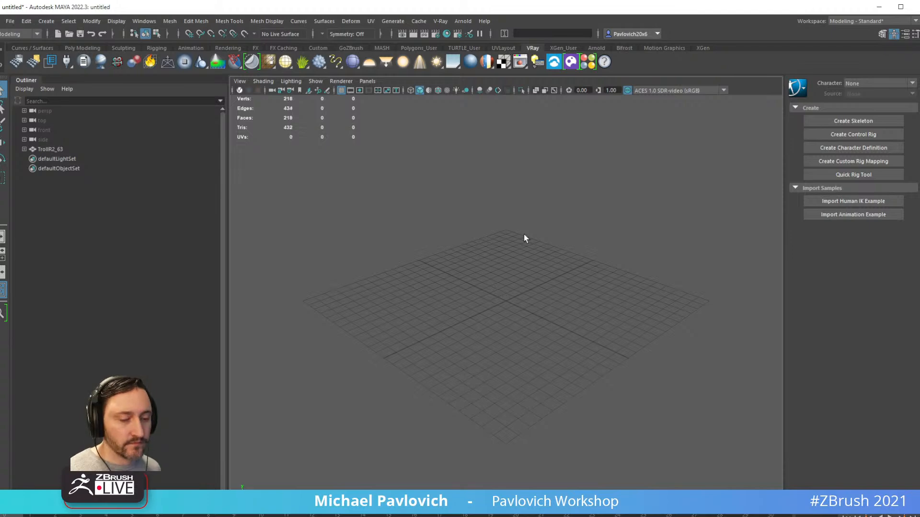
# Frame the imported collar, select it and switch it to component mode with the Move tool active
pyautogui.press('a')
pyautogui.click(604, 275)
pyautogui.keyDown('alt'); pyautogui.moveTo(619, 290); pyautogui.dragTo(598, 302); pyautogui.keyUp('alt')
pyautogui.moveTo(598, 302); pyautogui.dragTo(639, 223, button='right')
pyautogui.moveTo(639, 220); pyautogui.dragTo(561, 266)
pyautogui.press('w')
pyautogui.moveTo(490, 254); pyautogui.dragTo(484, 284, button='right')
pyautogui.keyDown('alt'); pyautogui.moveTo(420, 282); pyautogui.dragTo(437, 280); pyautogui.keyUp('alt')
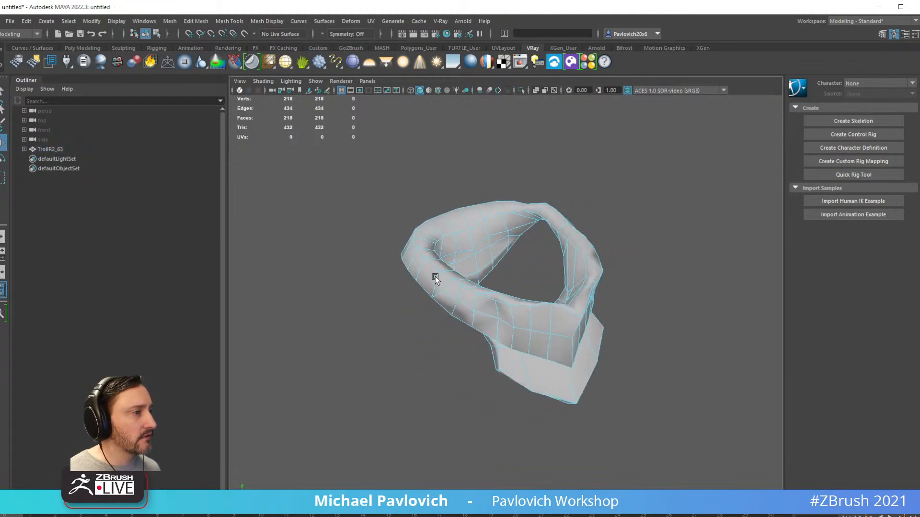
# Extrude a single face outward from the side of the collar into a small block and return to object selection with the Move tool
pyautogui.click(429, 277)
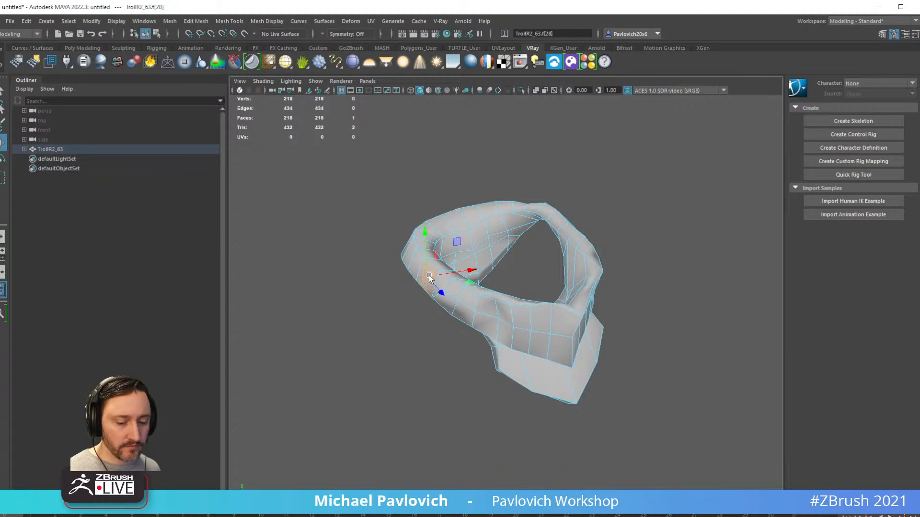
pyautogui.hotkey('ctrl', 'e')
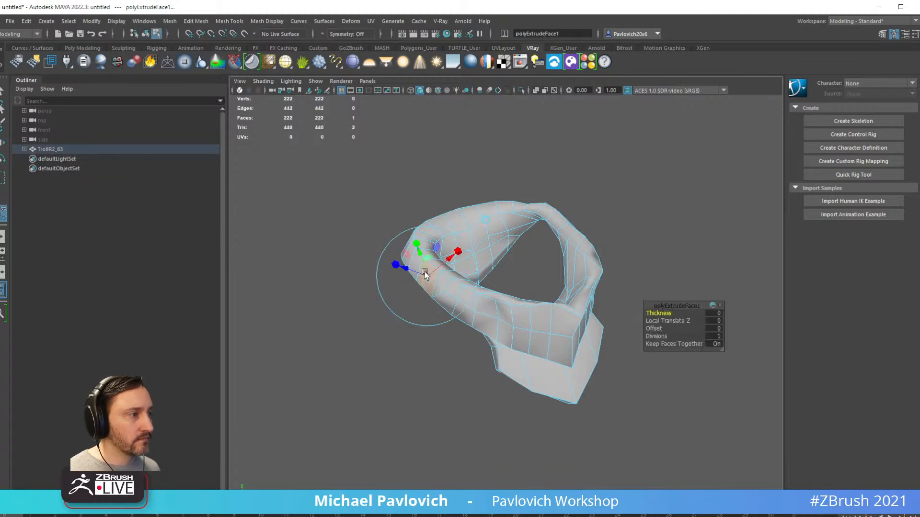
pyautogui.moveTo(407, 269); pyautogui.dragTo(389, 264)
pyautogui.press('q')
pyautogui.moveTo(652, 199); pyautogui.dragTo(626, 205)
pyautogui.keyDown('alt'); pyautogui.moveTo(583, 232); pyautogui.dragTo(563, 231); pyautogui.keyUp('alt')
pyautogui.moveTo(562, 231); pyautogui.dragTo(631, 197, button='right')
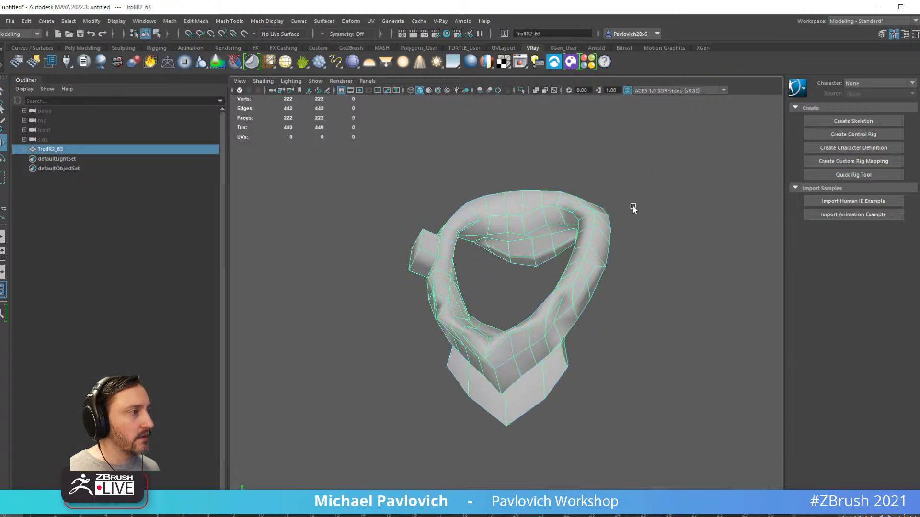
pyautogui.keyDown('alt'); pyautogui.moveTo(631, 197); pyautogui.dragTo(618, 165); pyautogui.keyUp('alt')
pyautogui.press('w')
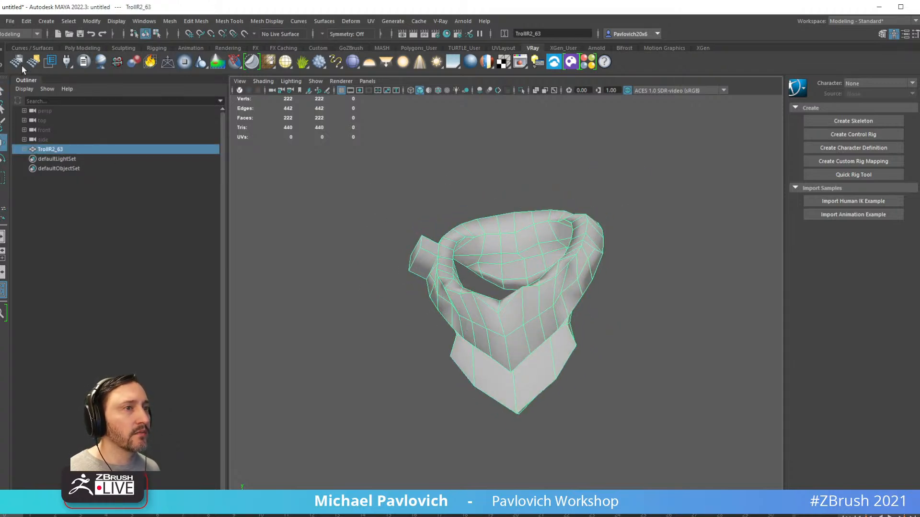
# Export the selected collar to the Desktop in FBX format under the name DoneStuff
pyautogui.click(9, 21)
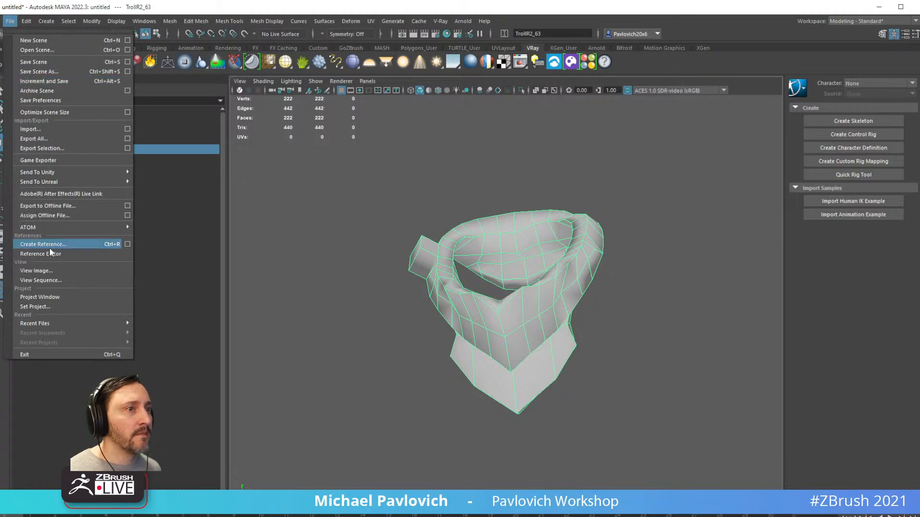
pyautogui.click(48, 149)
pyautogui.click(445, 254)
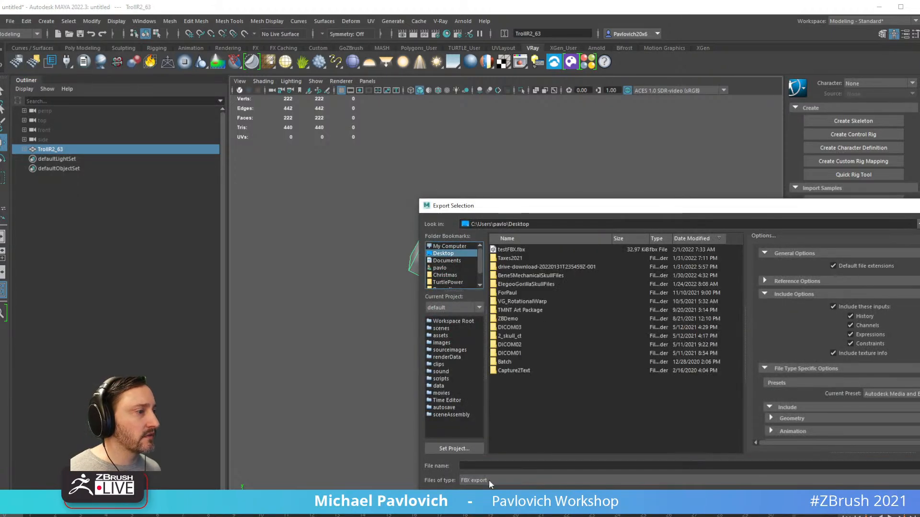
pyautogui.press('Return')
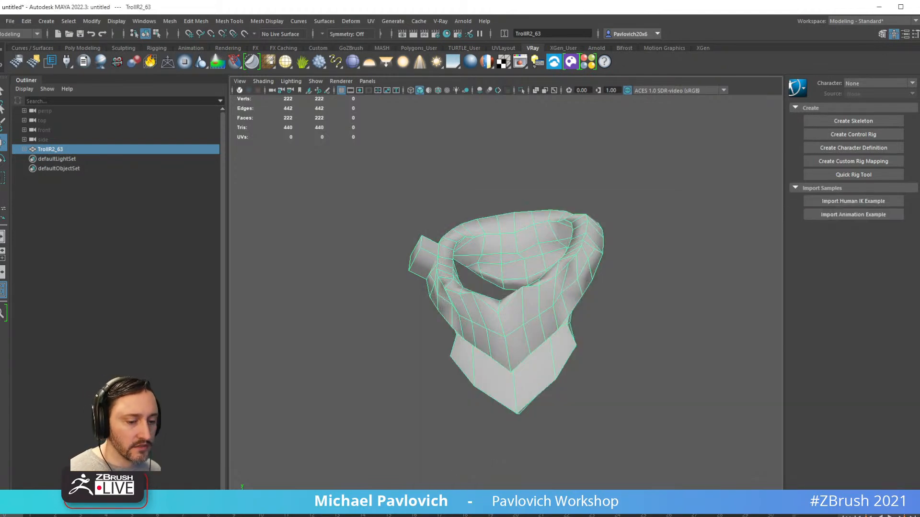
# Switch back to ZBrush, leave Edit mode and clear the canvas
pyautogui.hotkey('alt', 'Tab')
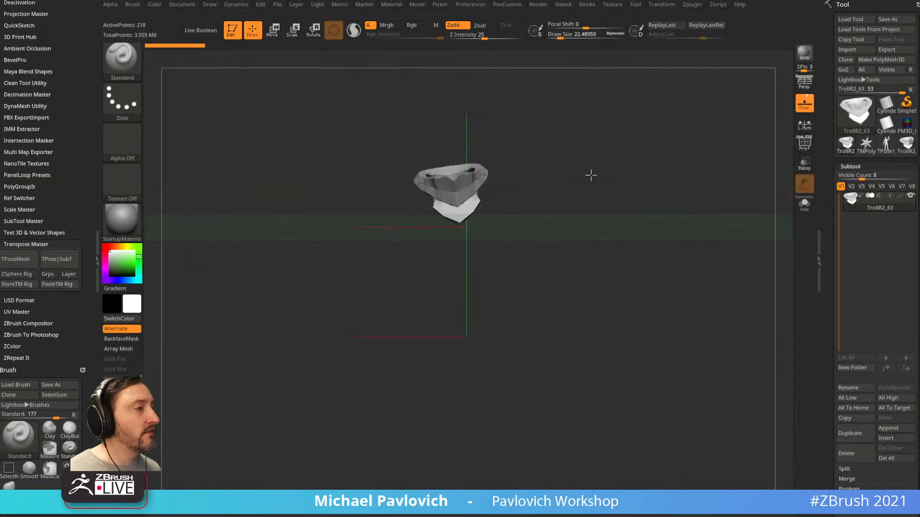
pyautogui.moveTo(590, 175); pyautogui.dragTo(585, 251)
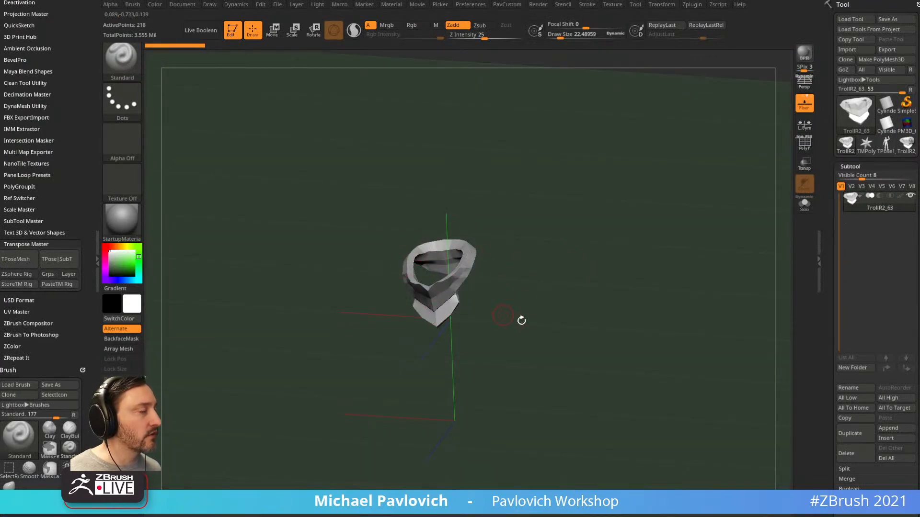
pyautogui.press('t')
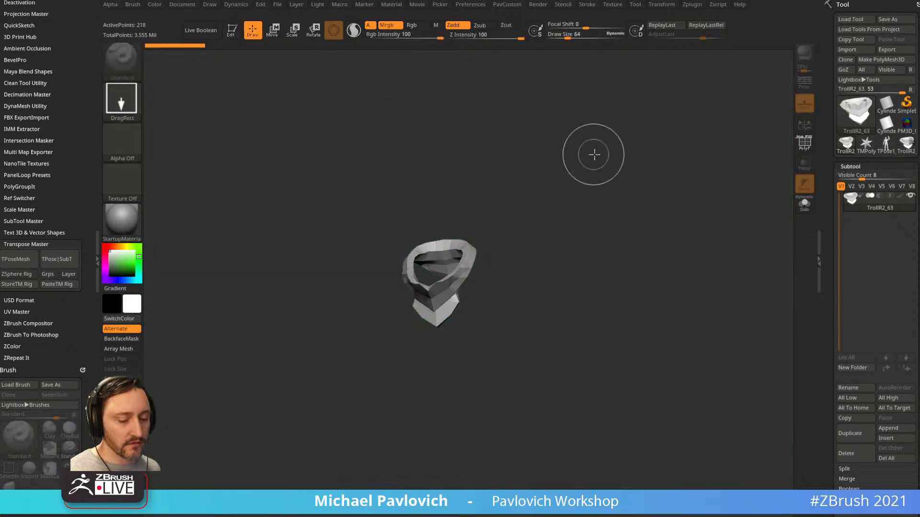
pyautogui.hotkey('ctrl', 'n')
# Import DoneStuff.fbx from the Desktop with the default FBX import options and put the edited collar in Edit mode
pyautogui.click(857, 49)
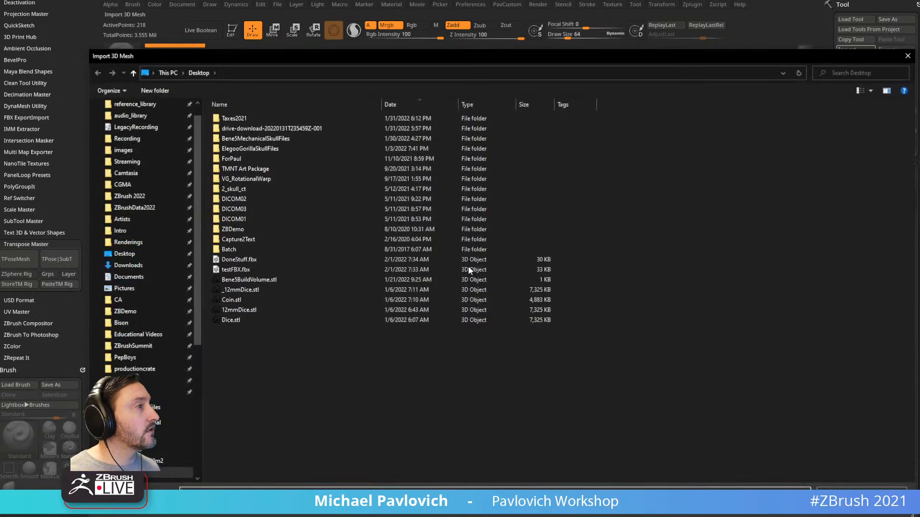
pyautogui.doubleClick(236, 259)
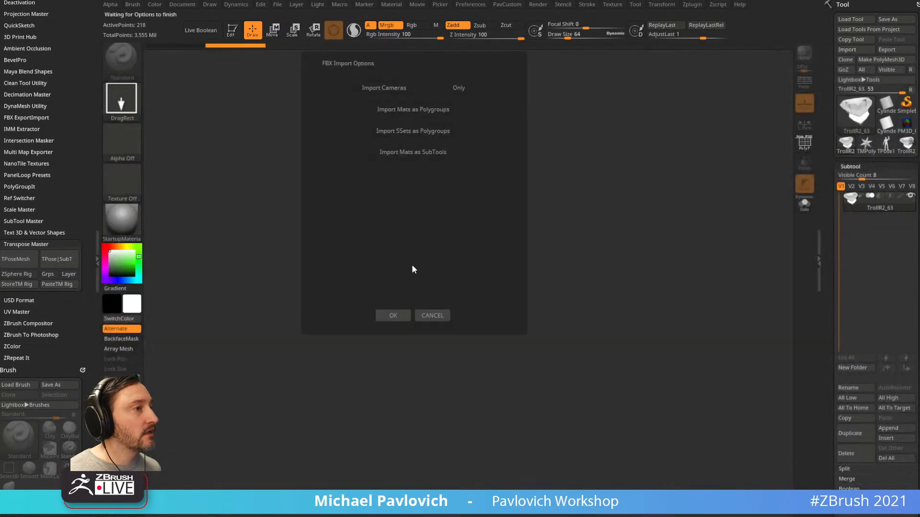
pyautogui.click(386, 313)
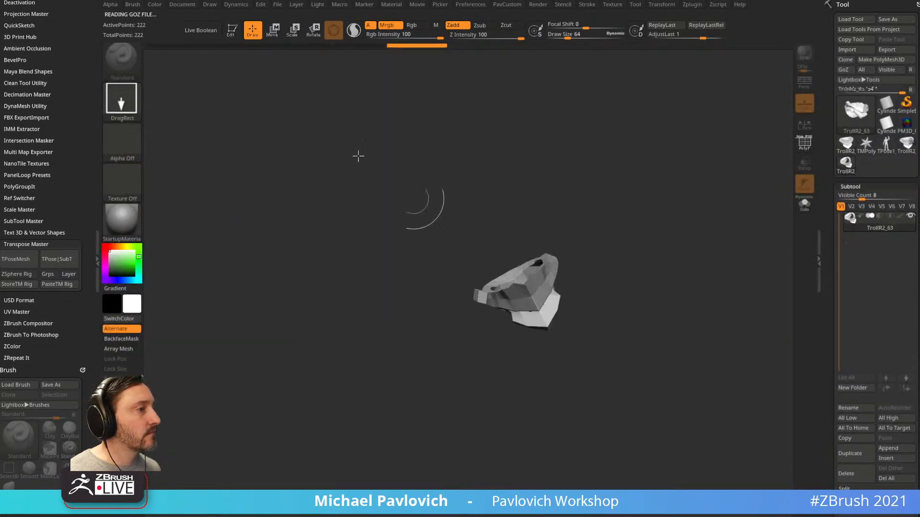
pyautogui.click(232, 31)
pyautogui.keyDown('shift'); pyautogui.moveTo(657, 246); pyautogui.dragTo(638, 291); pyautogui.keyUp('shift')
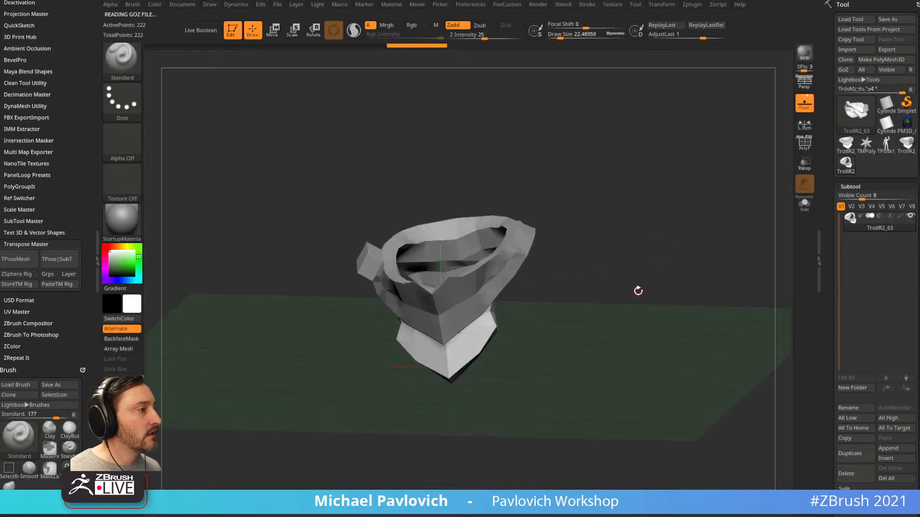
# Insert the original TrollR2_63 collar as a second subtool and make the edited collar the active subtool
pyautogui.click(892, 458)
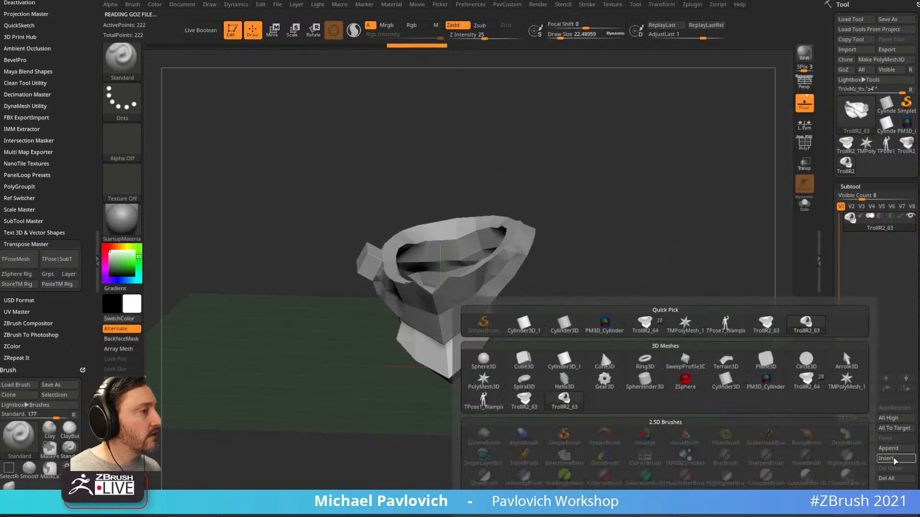
pyautogui.click(533, 404)
pyautogui.moveTo(534, 405); pyautogui.dragTo(627, 324)
pyautogui.keyDown('alt'); pyautogui.click(554, 225); pyautogui.keyUp('alt')
pyautogui.moveTo(646, 193); pyautogui.dragTo(672, 223)
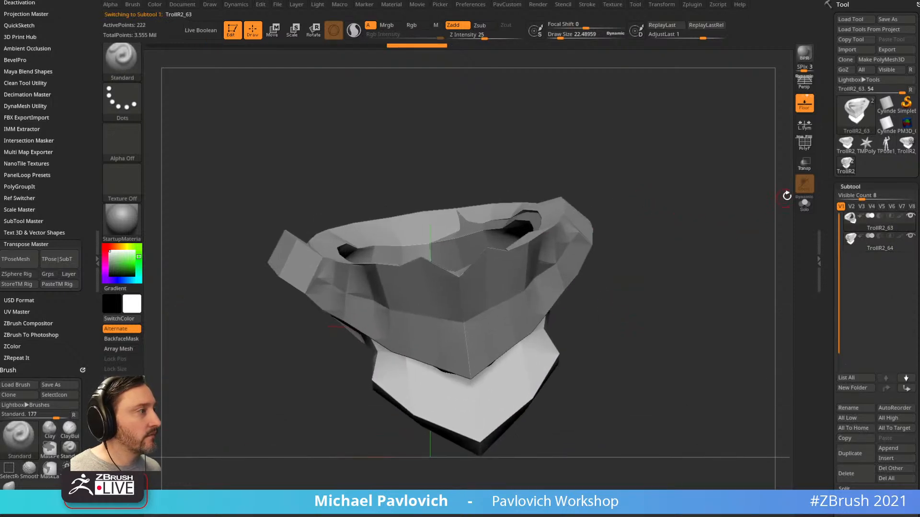
# Turn on the PolyFrame display and examine the imported mesh's polygroups and wireframe from several angles
pyautogui.click(805, 143)
pyautogui.moveTo(767, 154)
pyautogui.mouseDown()
pyautogui.moveTo(744, 191)
pyautogui.moveTo(782, 175)
pyautogui.moveTo(703, 180)
pyautogui.moveTo(740, 193)
pyautogui.mouseUp()
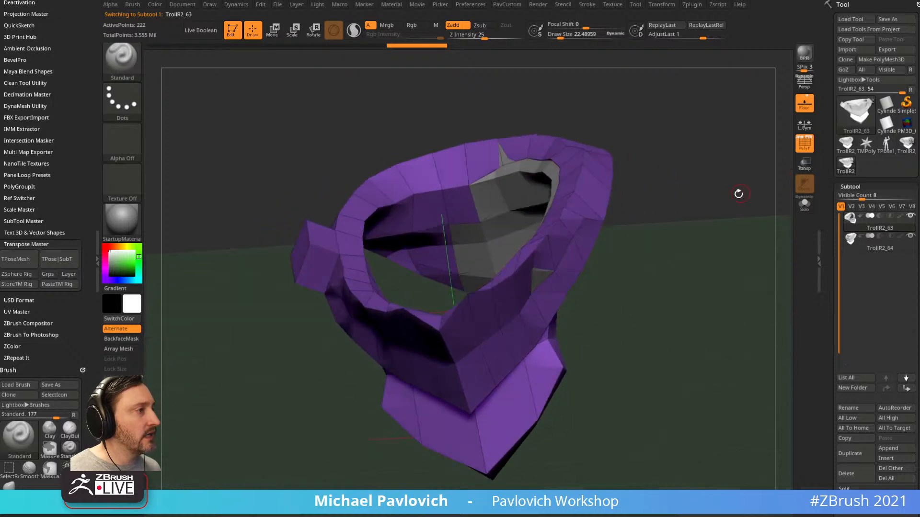
pyautogui.moveTo(655, 212); pyautogui.dragTo(618, 218)
pyautogui.moveTo(625, 267); pyautogui.dragTo(784, 259)
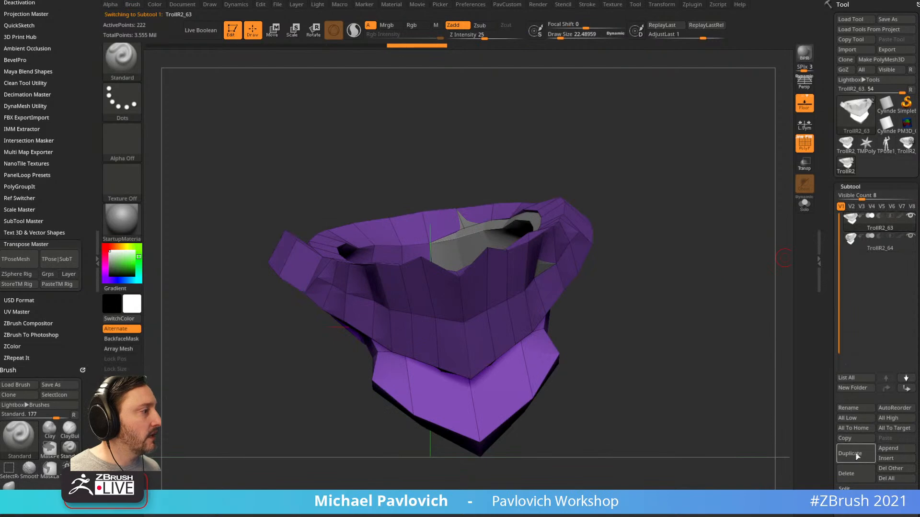
# Delete the imported subtools and switch to the original TrollR2_63 tool
pyautogui.click(848, 475)
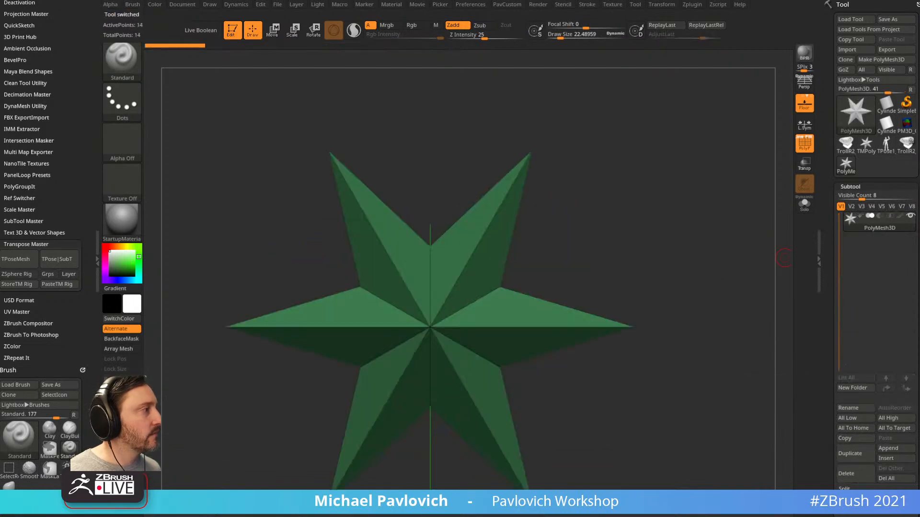
pyautogui.click(906, 144)
pyautogui.moveTo(661, 199); pyautogui.dragTo(764, 113)
# Export the mesh to the Desktop in OBJ Format with the file name OBJTEST
pyautogui.click(886, 49)
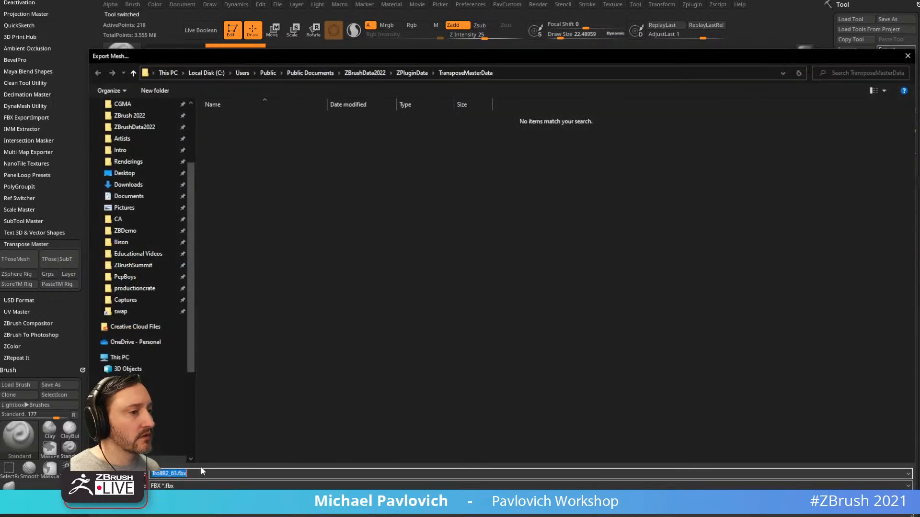
pyautogui.click(184, 487)
pyautogui.click(176, 455)
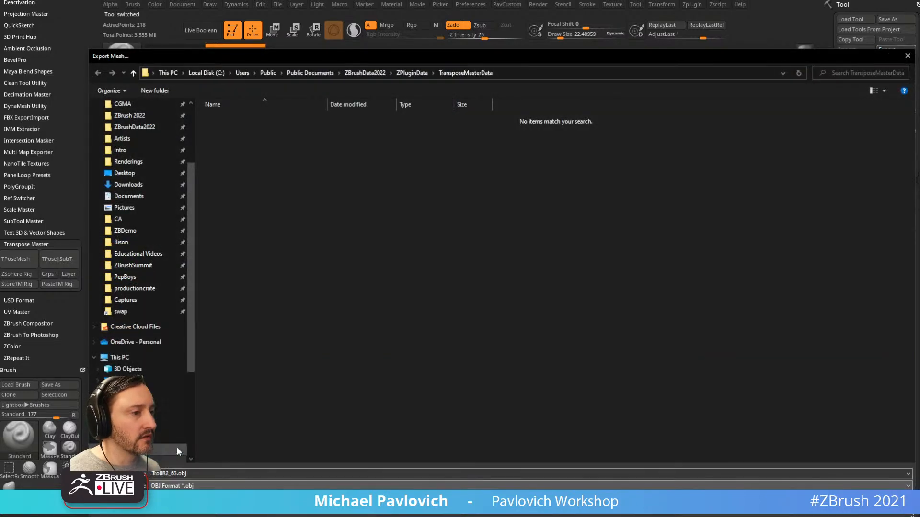
pyautogui.click(210, 471)
pyautogui.write('OBS')
pyautogui.write('TEST')
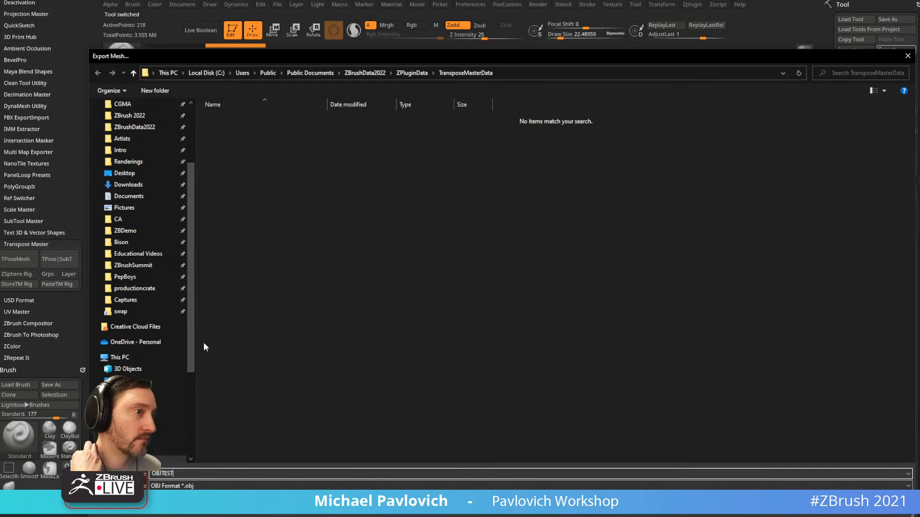
pyautogui.click(126, 173)
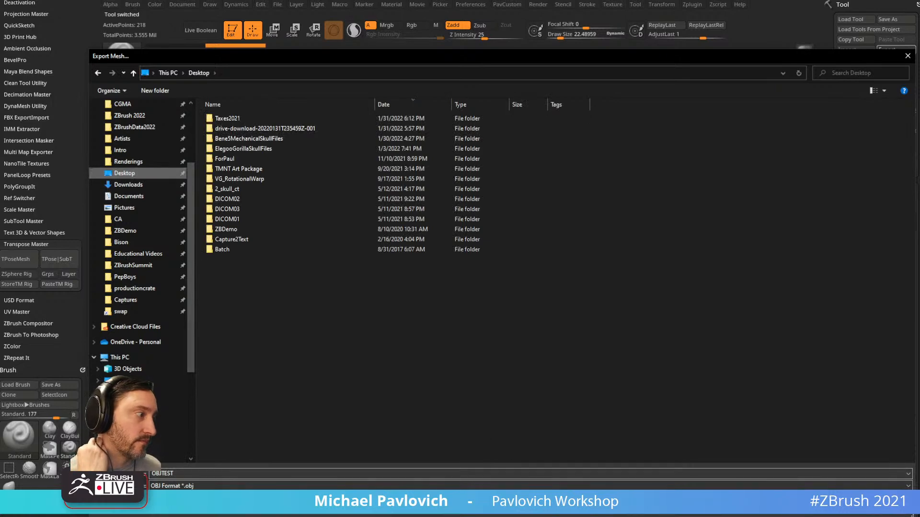
pyautogui.press('Return')
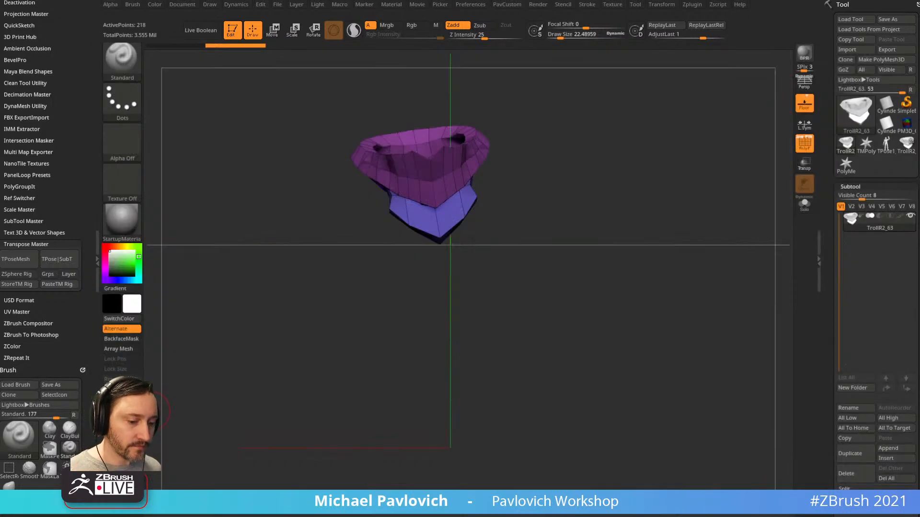
# Switch to Maya, start a new scene without saving the current one, and import OBJTEST.obj from the Desktop
pyautogui.hotkey('alt', 'Tab')
pyautogui.click(9, 22)
pyautogui.click(16, 42)
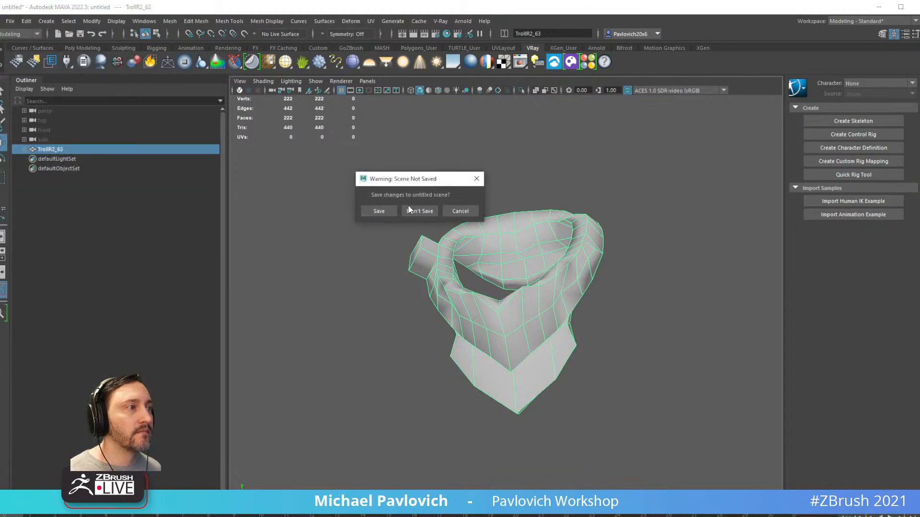
pyautogui.click(407, 209)
pyautogui.click(11, 22)
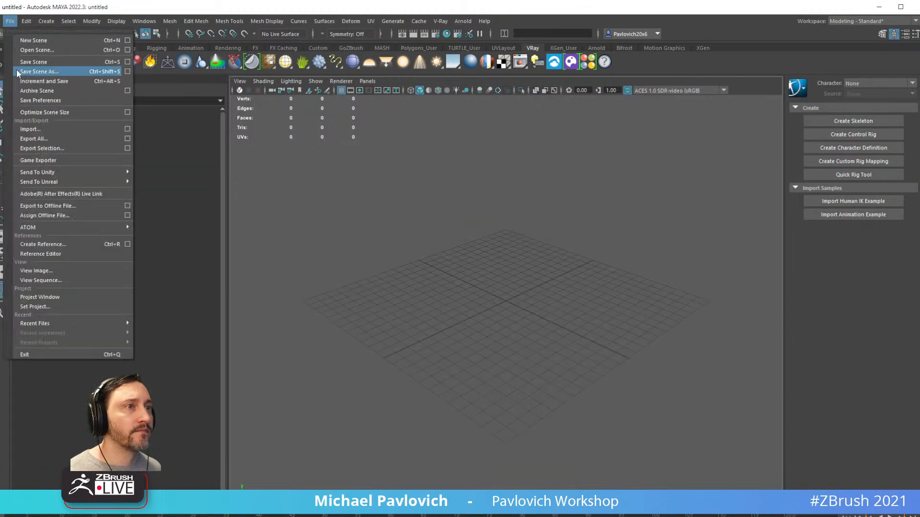
pyautogui.click(29, 129)
pyautogui.doubleClick(524, 248)
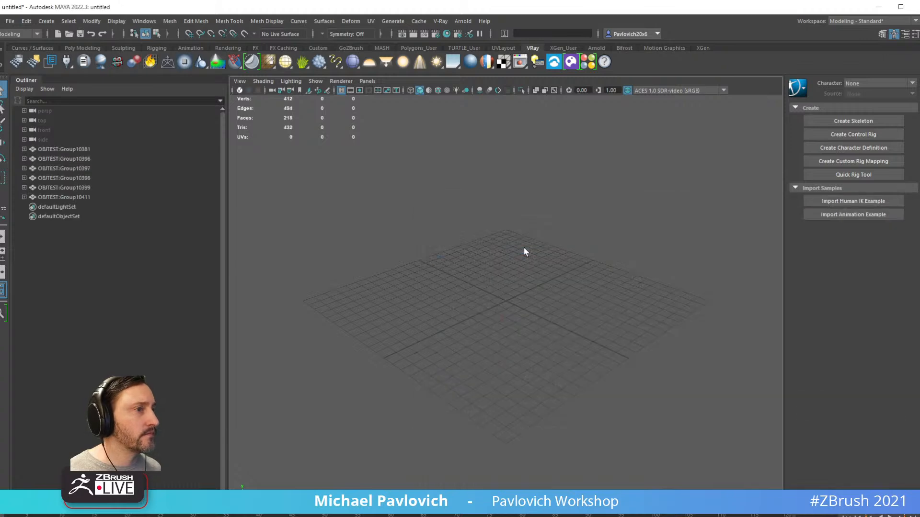
# Frame all the imported OBJTEST groups and select individual pieces to examine how the mesh is separated
pyautogui.click(94, 150)
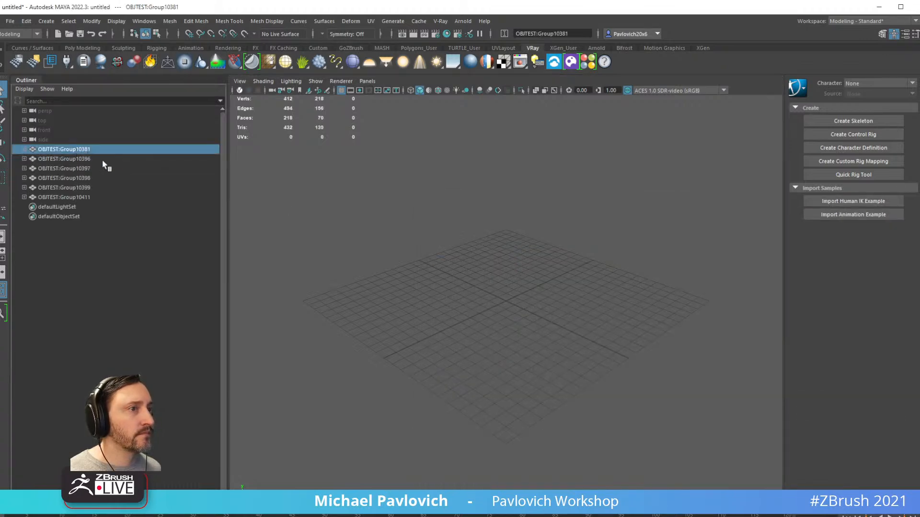
pyautogui.keyDown('shift'); pyautogui.click(83, 197); pyautogui.keyUp('shift')
pyautogui.press('f')
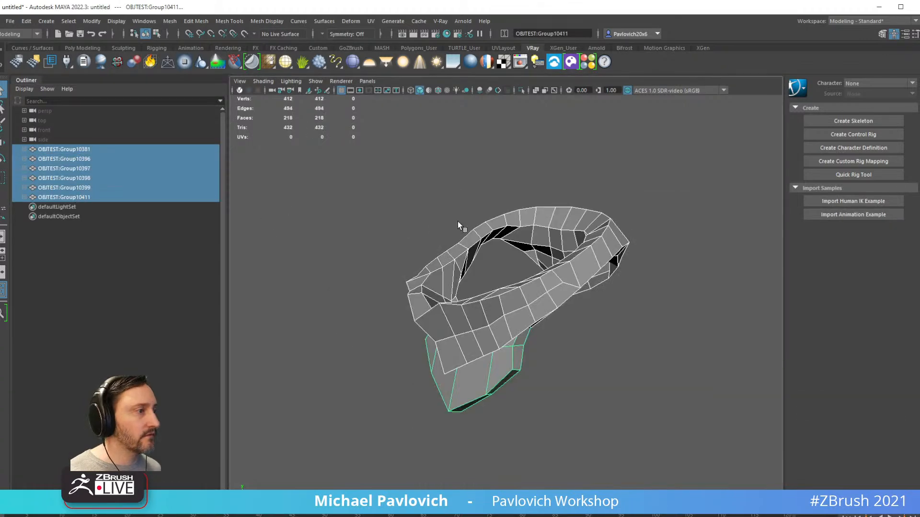
pyautogui.keyDown('alt'); pyautogui.moveTo(458, 227); pyautogui.dragTo(493, 225); pyautogui.keyUp('alt')
pyautogui.click(493, 227)
pyautogui.click(542, 290)
pyautogui.click(530, 354)
# Delete all the imported OBJTEST pieces from the scene
pyautogui.moveTo(410, 154); pyautogui.dragTo(659, 450)
pyautogui.press('Delete')
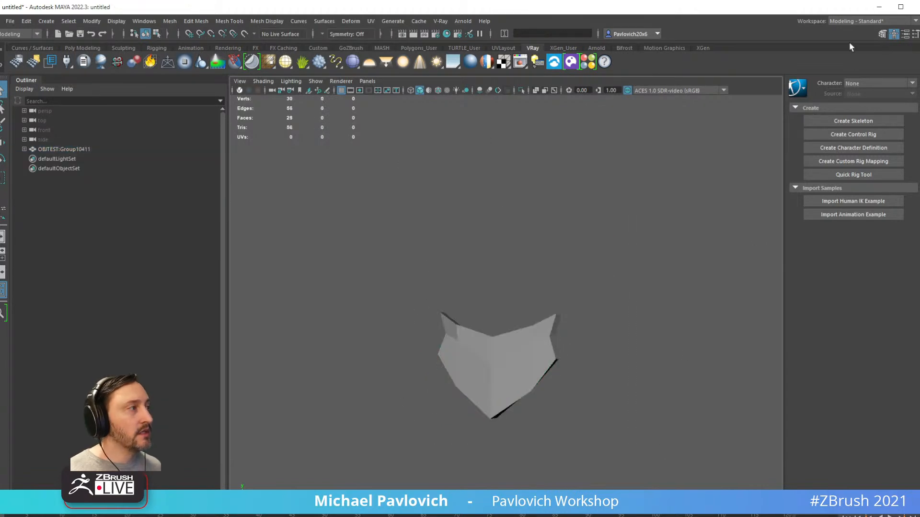
pyautogui.click(546, 336)
pyautogui.press('Delete')
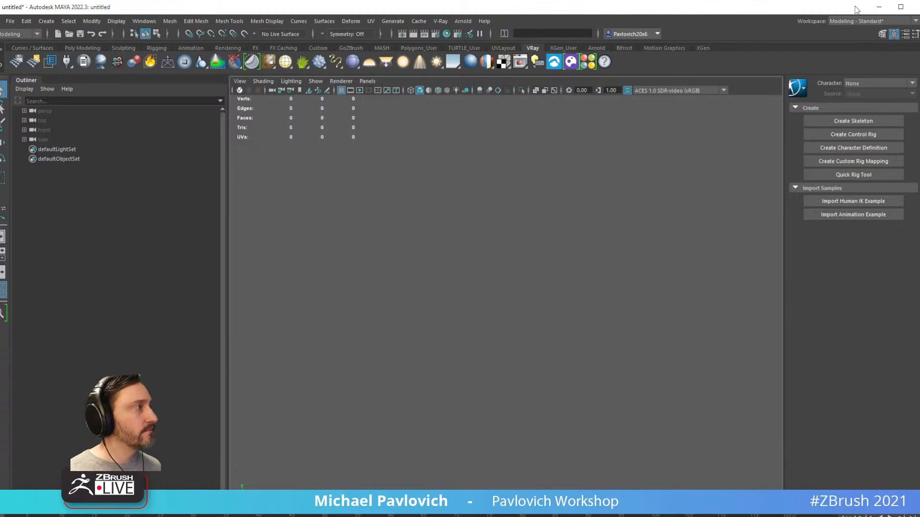
# Switch back to ZBrush and assign the whole mesh to a single polygroup
pyautogui.click(879, 7)
pyautogui.moveTo(603, 151); pyautogui.dragTo(649, 168)
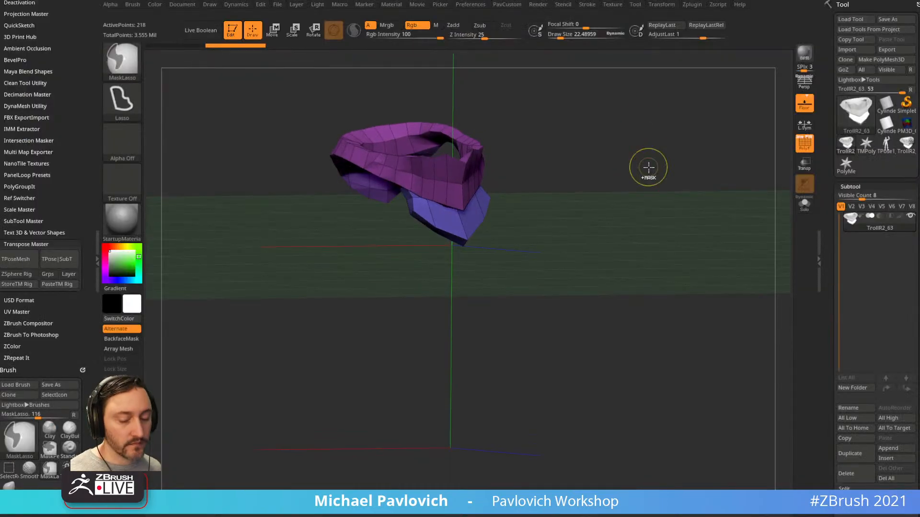
pyautogui.hotkey('ctrl', 'w')
# Export the selected mesh in OBJ Extended format, replacing OBJTEST.obj on the Desktop
pyautogui.click(892, 50)
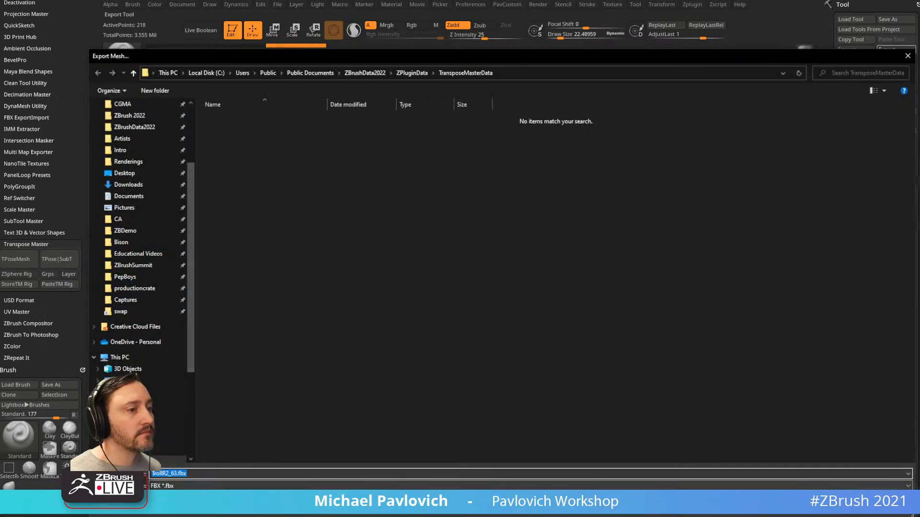
pyautogui.click(165, 486)
pyautogui.click(164, 455)
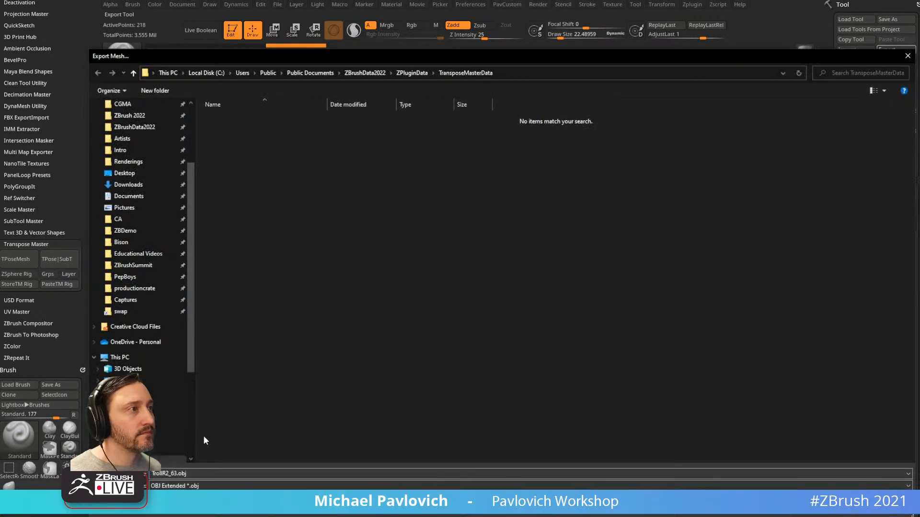
pyautogui.click(125, 175)
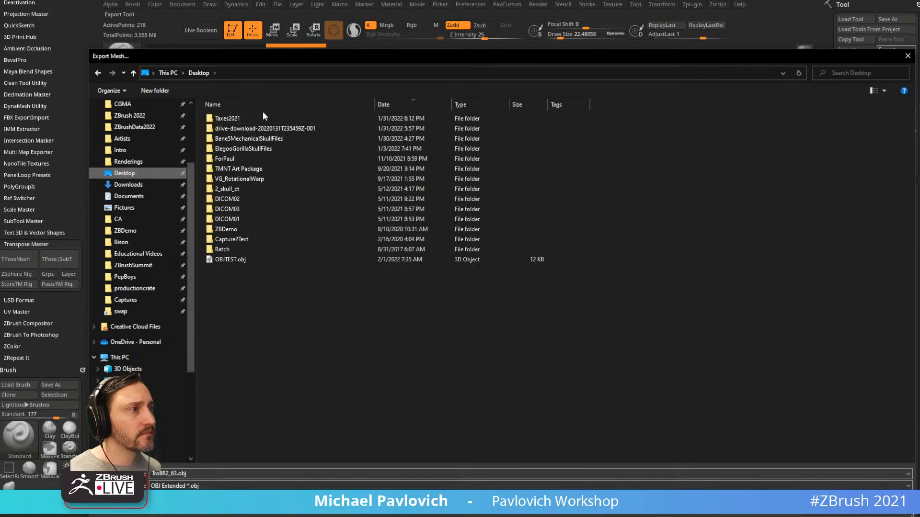
pyautogui.doubleClick(231, 259)
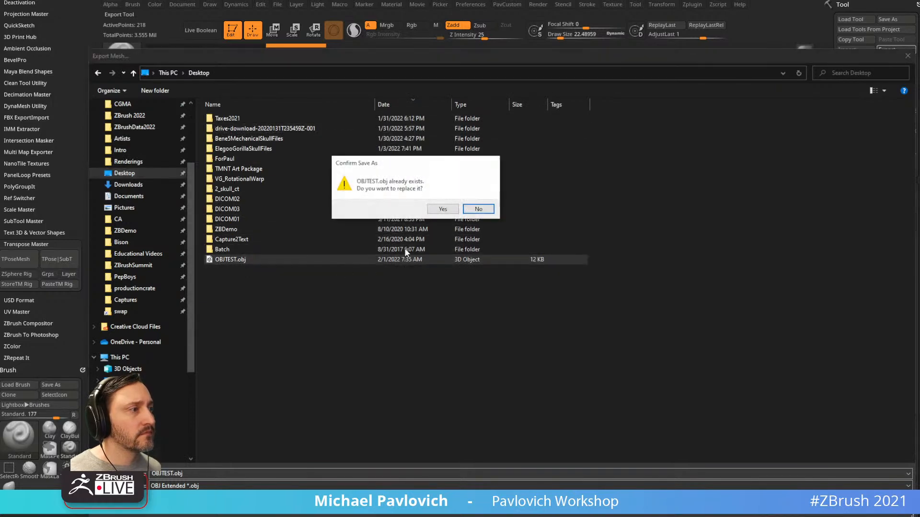
pyautogui.click(443, 209)
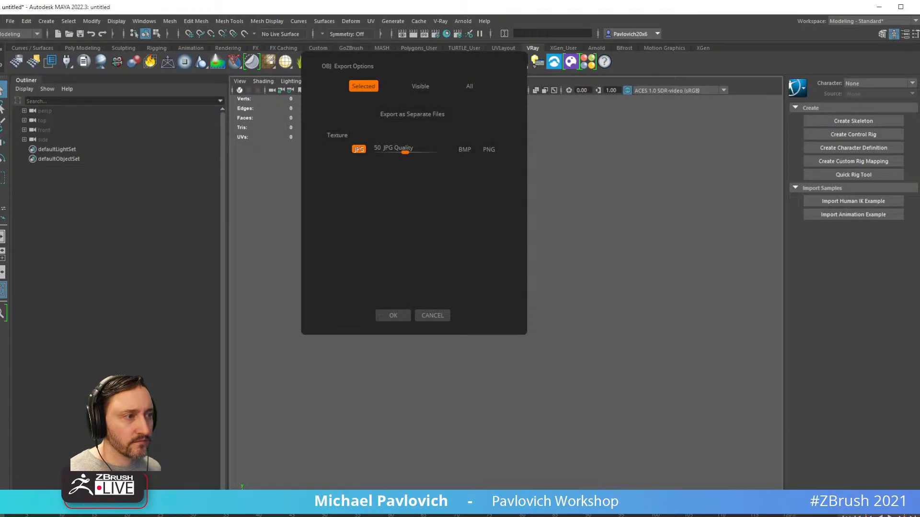
pyautogui.click(398, 317)
# Import the OBJ Extended version of OBJTEST.obj into the empty Maya scene
pyautogui.click(9, 21)
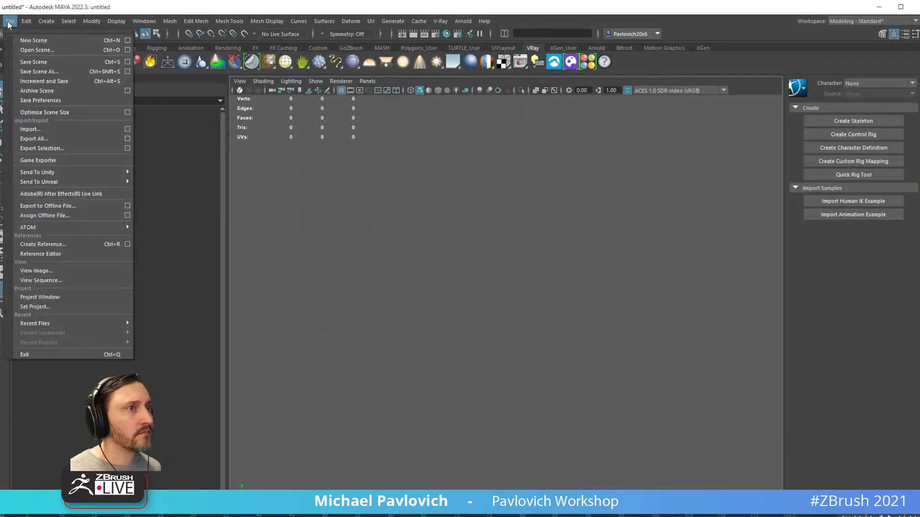
pyautogui.click(22, 129)
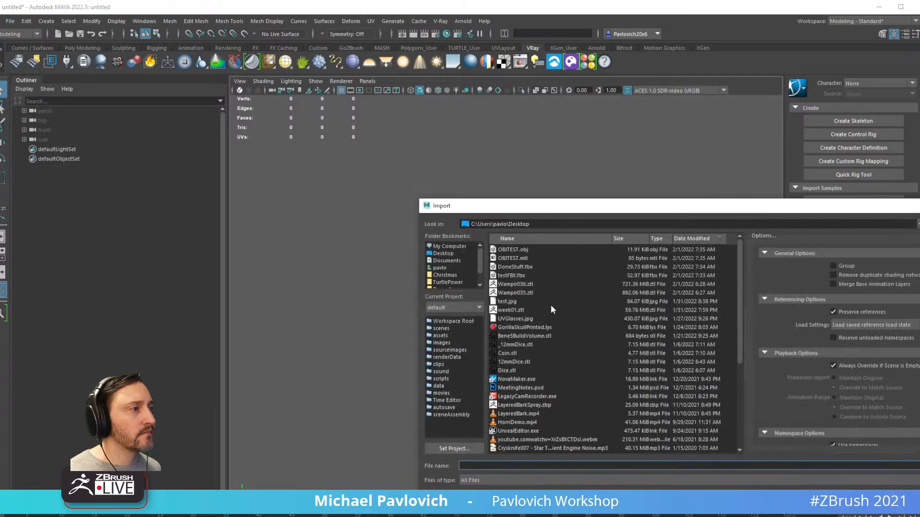
pyautogui.doubleClick(512, 251)
pyautogui.click(562, 295)
# Select the three group objects listed below obj0 and examine how the mesh is split
pyautogui.keyDown('alt'); pyautogui.moveTo(611, 310); pyautogui.dragTo(640, 311); pyautogui.keyUp('alt')
pyautogui.click(85, 160)
pyautogui.keyDown('shift'); pyautogui.click(91, 178); pyautogui.keyUp('shift')
pyautogui.moveTo(357, 244)
pyautogui.keyDown('alt'); pyautogui.mouseDown()
pyautogui.moveTo(290, 245)
pyautogui.moveTo(260, 199)
pyautogui.moveTo(343, 247)
pyautogui.mouseUp(); pyautogui.keyUp('alt')
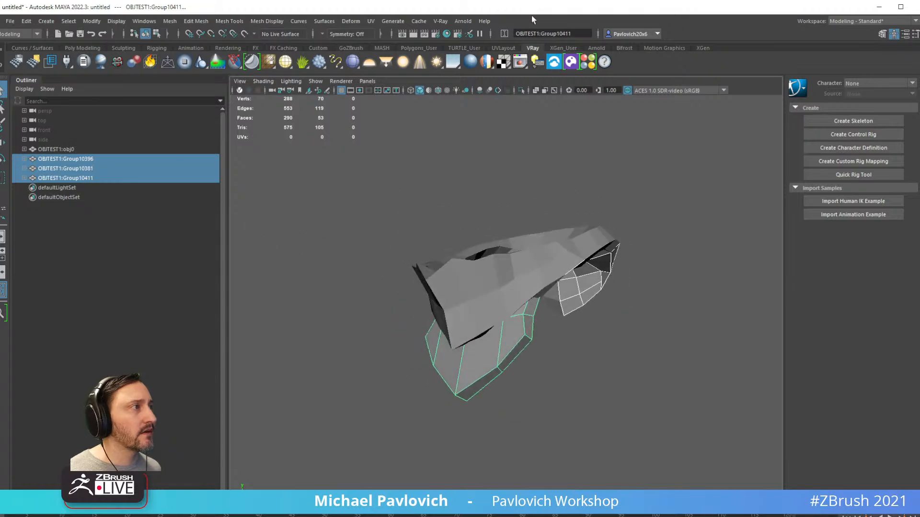
# Switch back to ZBrush and export the mesh in standard OBJ Format, replacing OBJTEST.obj on the Desktop
pyautogui.click(879, 7)
pyautogui.moveTo(584, 173); pyautogui.dragTo(558, 246)
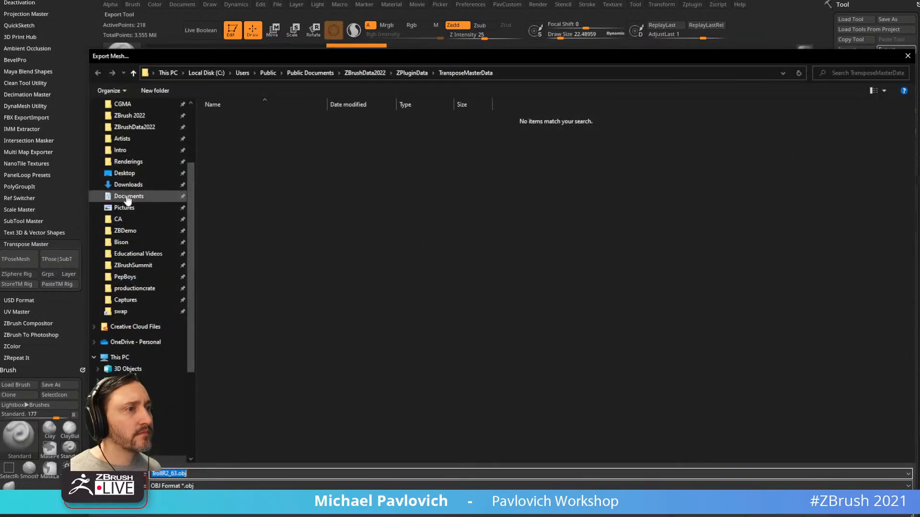
pyautogui.click(127, 175)
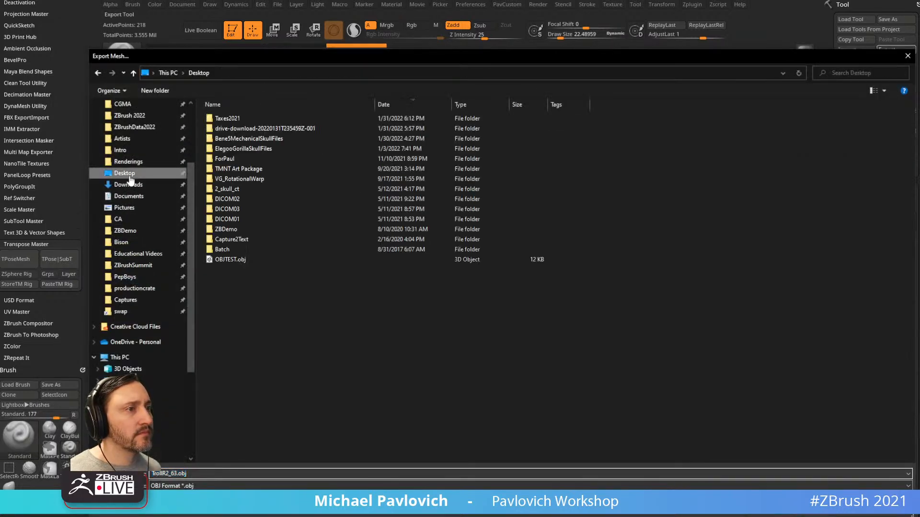
pyautogui.doubleClick(227, 259)
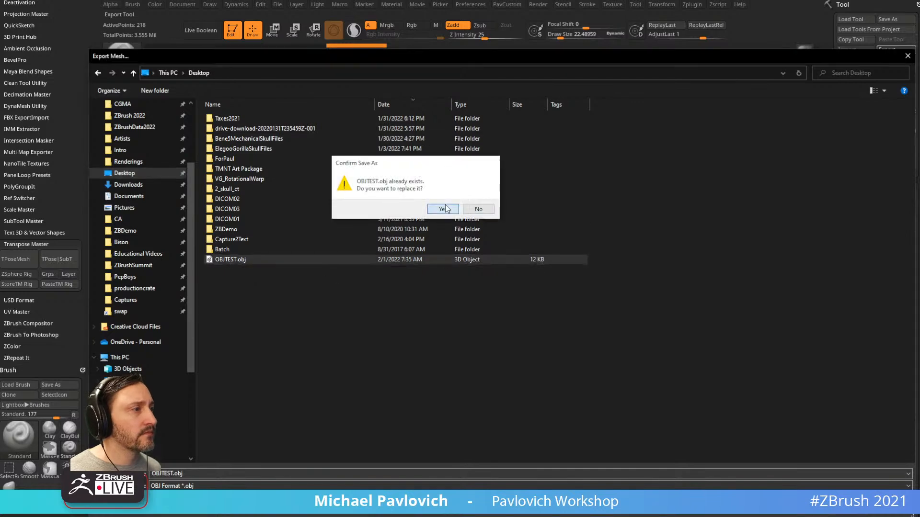
pyautogui.click(443, 209)
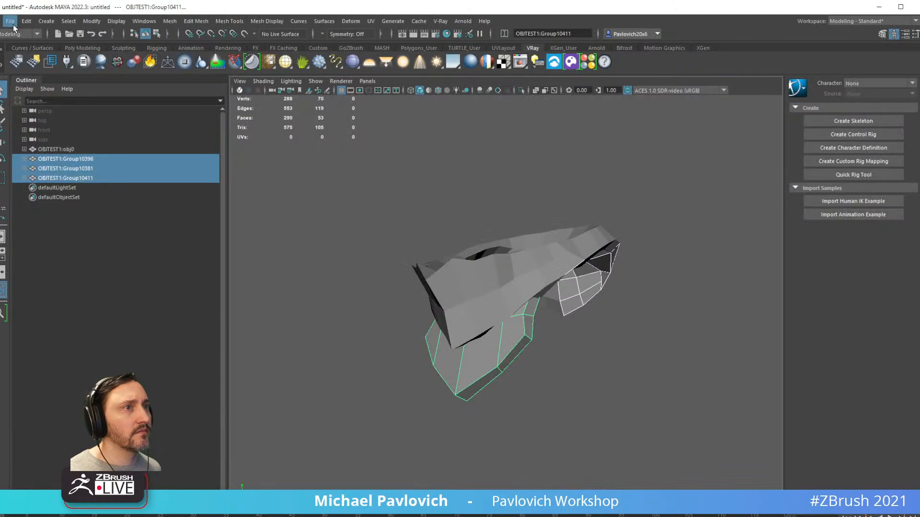
# In Maya, start a new scene without saving the old one and import the re-exported OBJTEST.obj
pyautogui.click(10, 21)
pyautogui.click(13, 37)
pyautogui.click(418, 209)
pyautogui.click(14, 21)
pyautogui.click(33, 126)
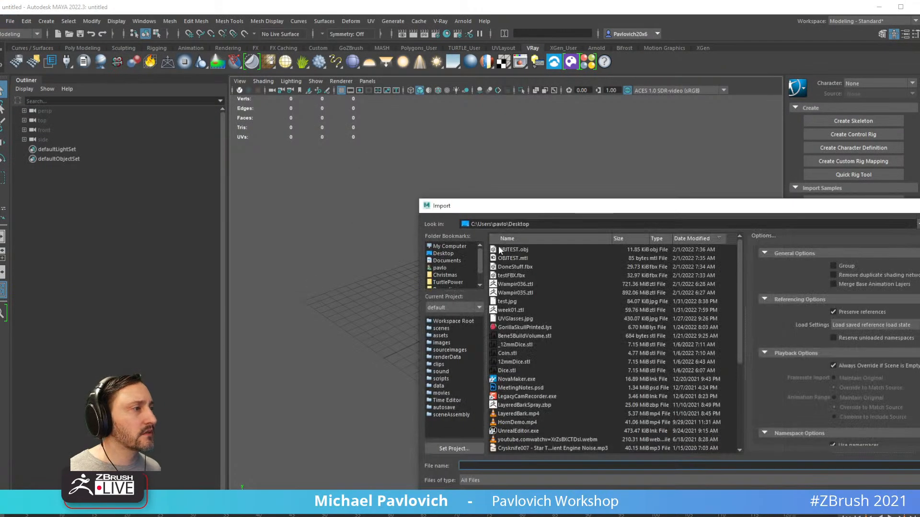
pyautogui.doubleClick(512, 250)
# Frame the imported mesh and pull a vertex on each side of its upper rim outward with Soft Select on
pyautogui.click(59, 150)
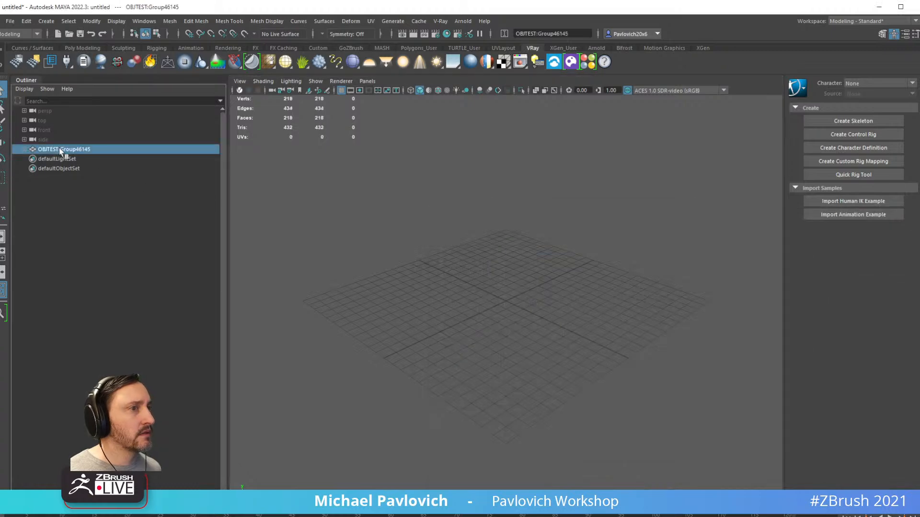
pyautogui.press('f')
pyautogui.keyDown('alt'); pyautogui.moveTo(423, 229); pyautogui.dragTo(624, 228); pyautogui.keyUp('alt')
pyautogui.press('F9')
pyautogui.click(588, 250)
pyautogui.press('b')
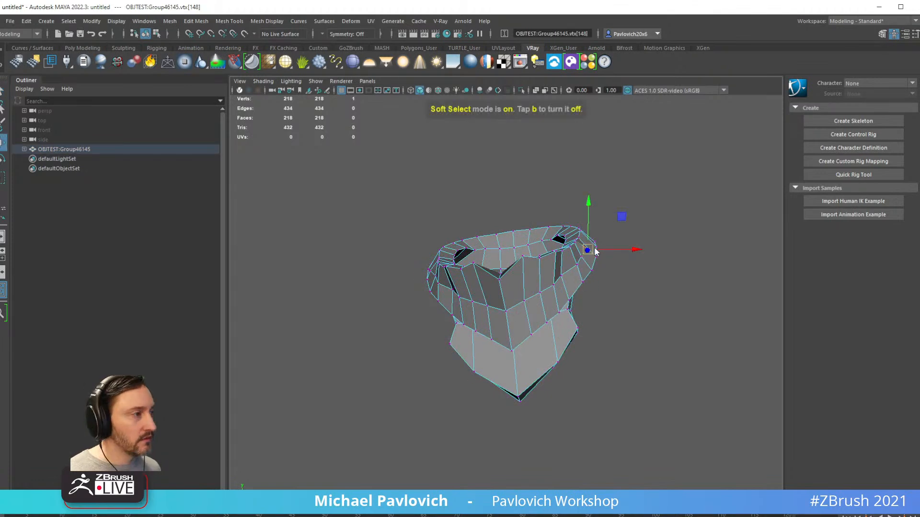
pyautogui.moveTo(600, 249); pyautogui.dragTo(619, 230)
pyautogui.click(439, 272)
pyautogui.moveTo(438, 270); pyautogui.dragTo(368, 260)
# Extrude a face on the side of the mesh outward and return to object mode with the mesh selected
pyautogui.keyDown('alt'); pyautogui.moveTo(582, 267); pyautogui.dragTo(520, 355); pyautogui.keyUp('alt')
pyautogui.moveTo(579, 278); pyautogui.dragTo(582, 311, button='right')
pyautogui.keyDown('alt'); pyautogui.moveTo(626, 297); pyautogui.dragTo(601, 284); pyautogui.keyUp('alt')
pyautogui.click(601, 289)
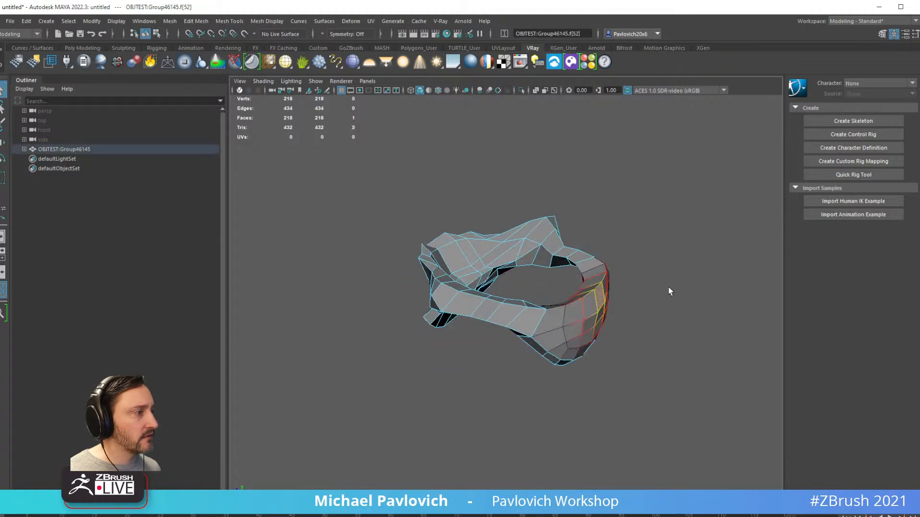
pyautogui.hotkey('ctrl', 'e')
pyautogui.moveTo(634, 299); pyautogui.dragTo(655, 299)
pyautogui.press('w')
pyautogui.moveTo(606, 196); pyautogui.dragTo(628, 182, button='right')
pyautogui.keyDown('alt'); pyautogui.moveTo(629, 206); pyautogui.dragTo(649, 186); pyautogui.keyUp('alt')
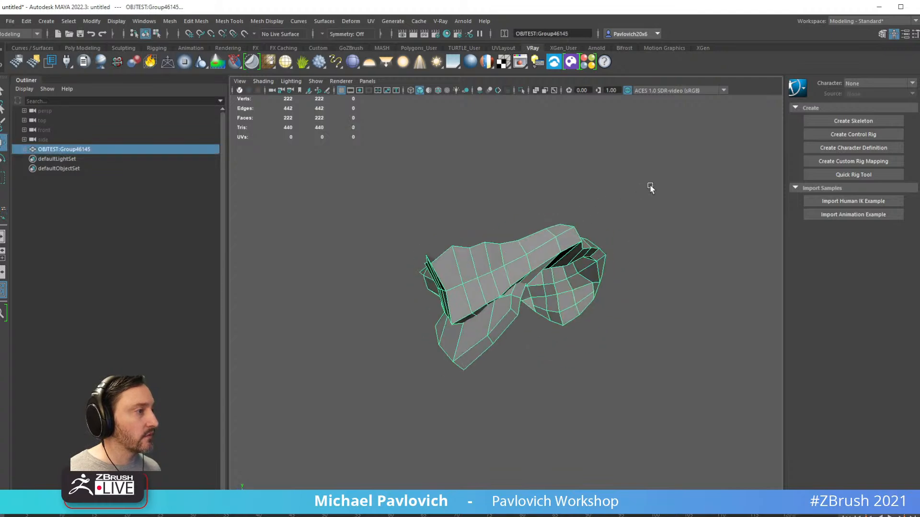
# Export the selected mesh to the Desktop as a new OBJ file named OBJTEST2
pyautogui.click(10, 21)
pyautogui.click(36, 148)
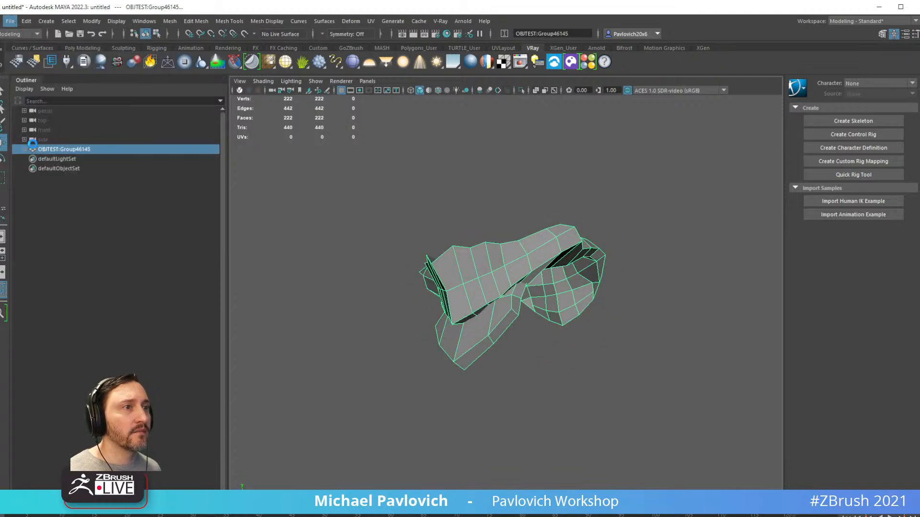
pyautogui.click(479, 481)
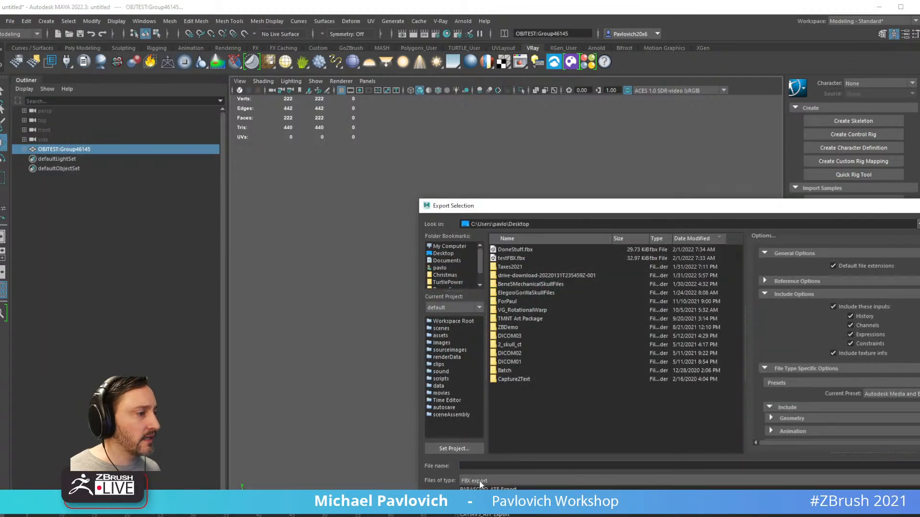
pyautogui.click(484, 514)
pyautogui.click(537, 249)
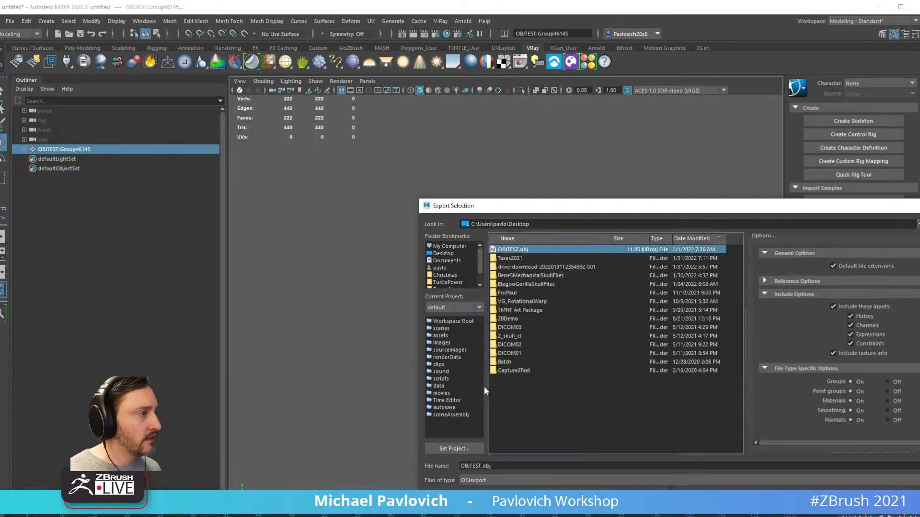
pyautogui.click(631, 465)
pyautogui.press('BackSpace')
pyautogui.press('BackSpace')
pyautogui.press('BackSpace')
pyautogui.press('BackSpace')
pyautogui.write('2')
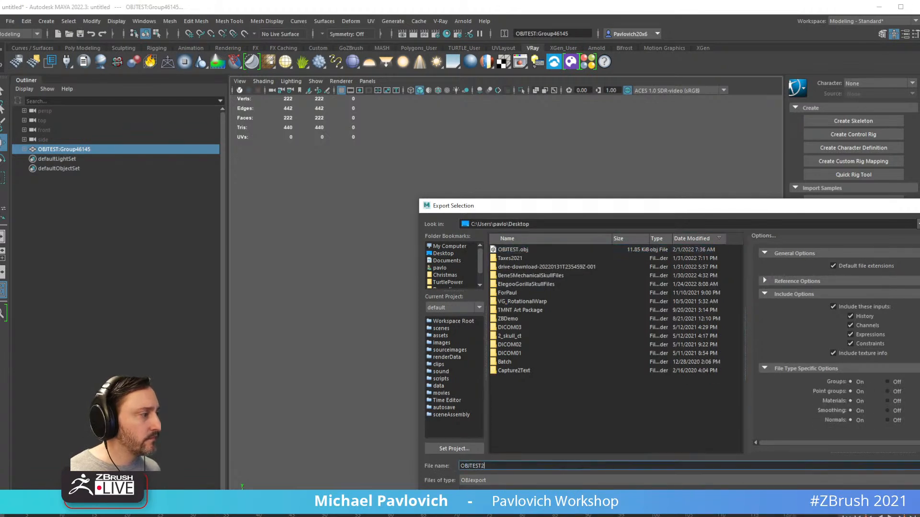
pyautogui.press('Return')
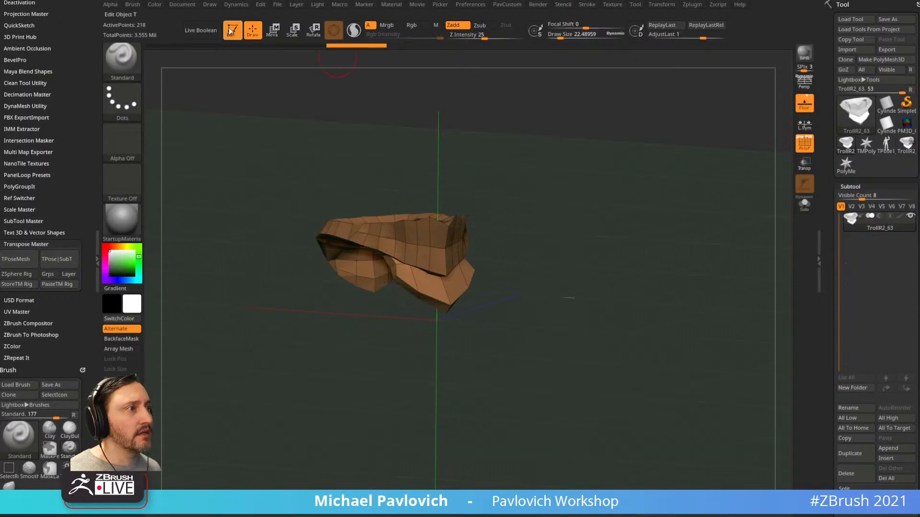
# Switch to ZBrush, leave Edit mode, clear the canvas and import OBJTEST2.obj from the Desktop as a separate tool
pyautogui.click(230, 30)
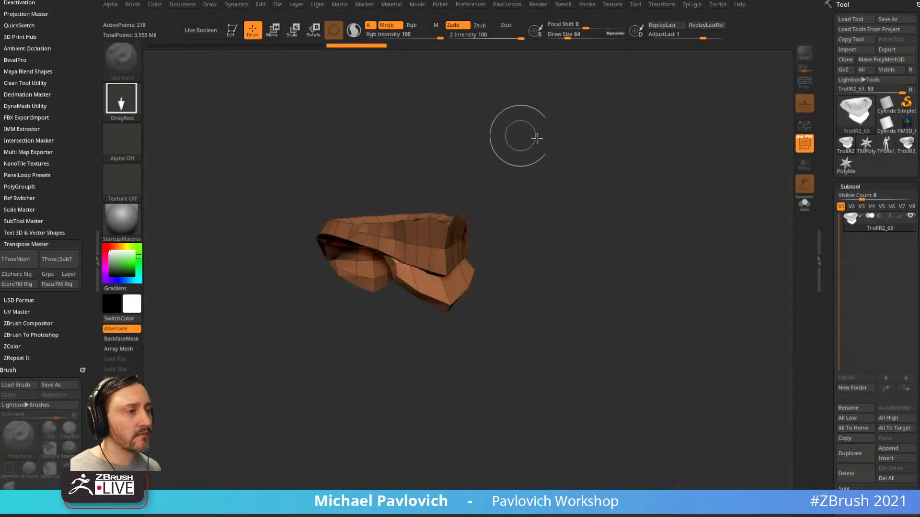
pyautogui.hotkey('ctrl', 'n')
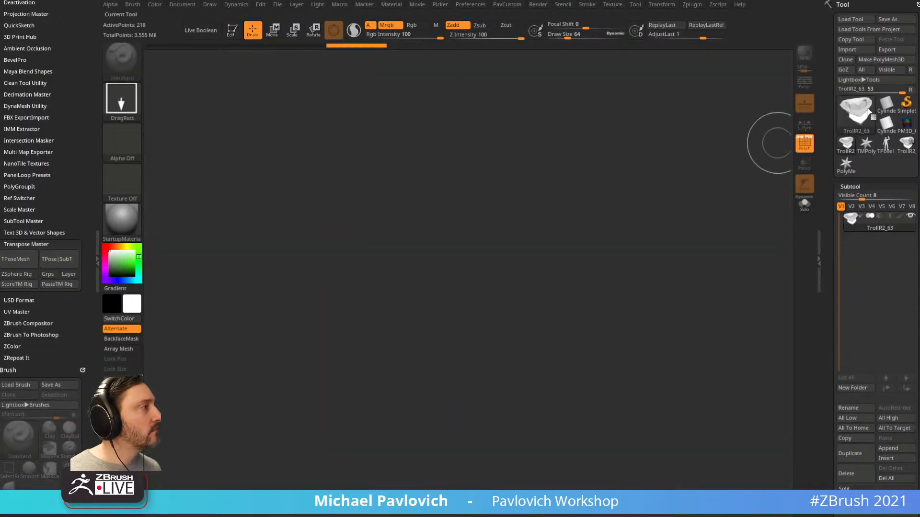
pyautogui.click(906, 103)
pyautogui.click(851, 49)
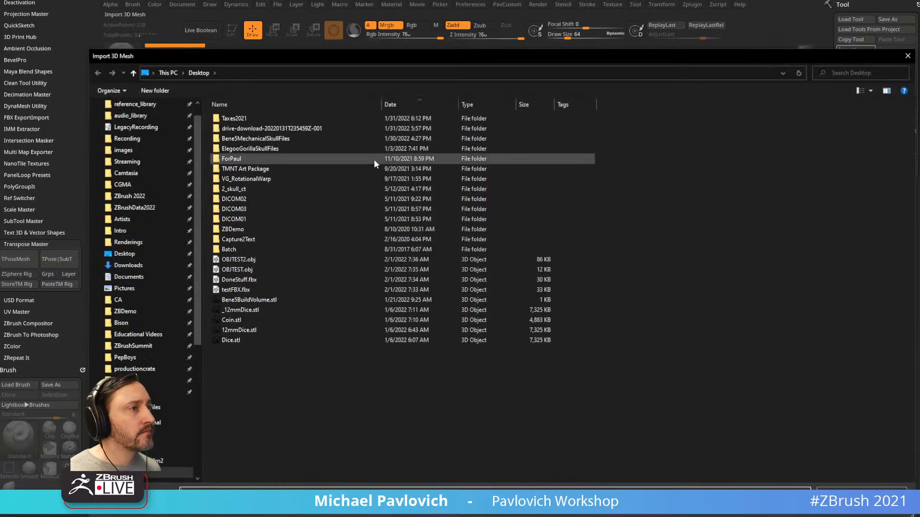
pyautogui.doubleClick(238, 259)
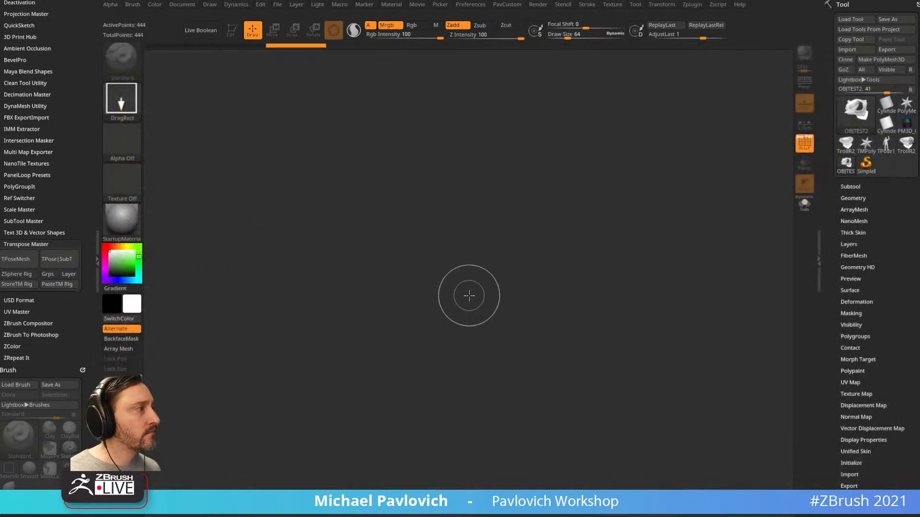
# Draw the imported OBJTEST2 mesh on the canvas and put it in Edit mode for a closer view
pyautogui.moveTo(422, 320); pyautogui.dragTo(448, 407)
pyautogui.click(231, 31)
pyautogui.keyDown('ctrl'); pyautogui.moveTo(496, 190); pyautogui.dragTo(609, 246, button='right'); pyautogui.keyUp('ctrl')
pyautogui.moveTo(622, 230); pyautogui.dragTo(650, 259)
# Make TrollR2_63 the active tool and append the OBJTEST2 mesh to it as a subtool to compare their alignment
pyautogui.click(851, 186)
pyautogui.moveTo(880, 176); pyautogui.dragTo(880, 102)
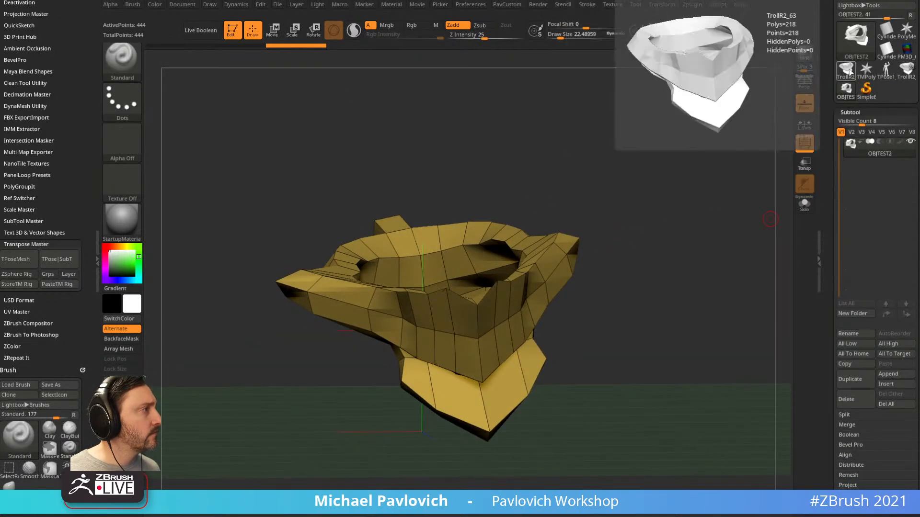
pyautogui.click(906, 69)
pyautogui.moveTo(766, 81); pyautogui.dragTo(615, 259)
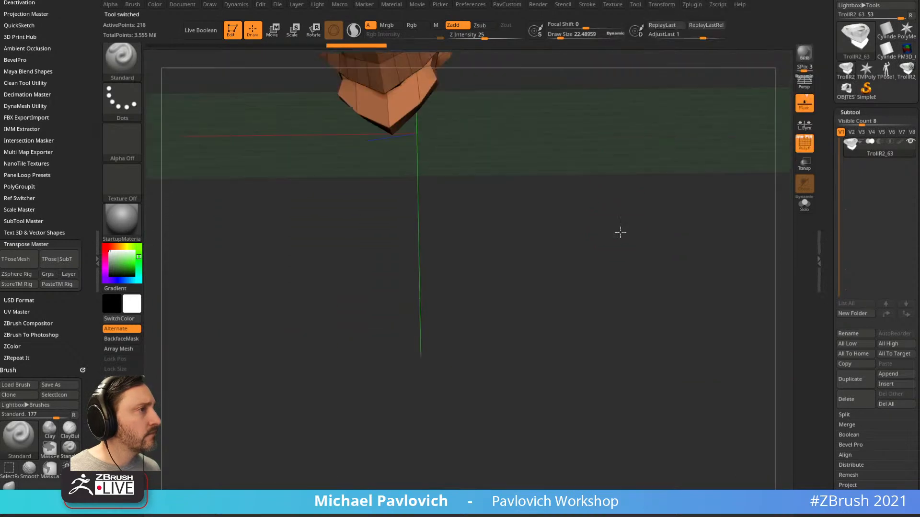
pyautogui.press('f')
pyautogui.click(899, 376)
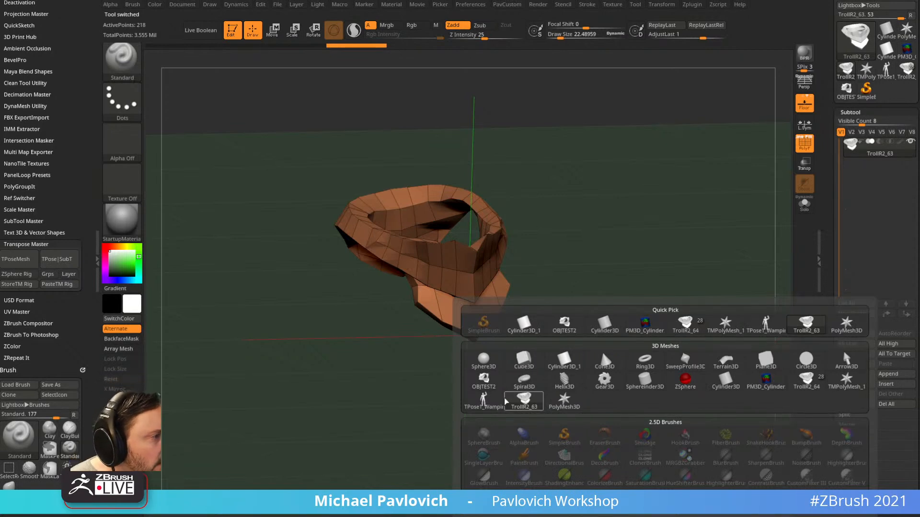
pyautogui.click(484, 379)
pyautogui.keyDown('shift'); pyautogui.moveTo(661, 296); pyautogui.dragTo(645, 290); pyautogui.keyUp('shift')
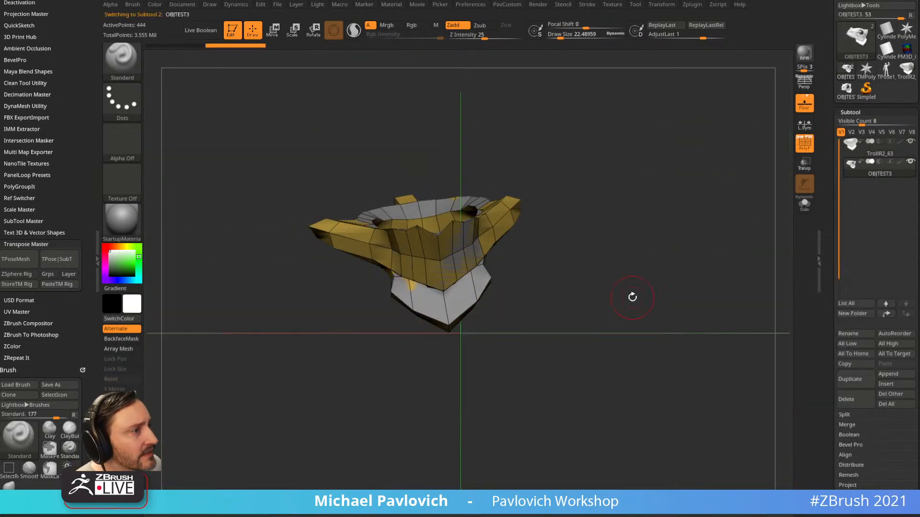
pyautogui.moveTo(657, 256); pyautogui.dragTo(676, 277)
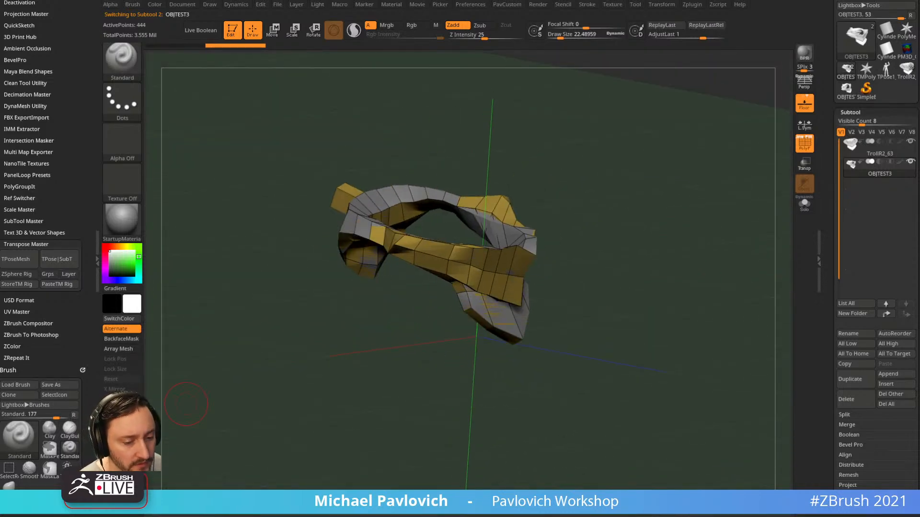
# Switch to Maya, create a polygon cube at the origin and frame it in the viewport
pyautogui.hotkey('alt', 'Tab')
pyautogui.keyDown('alt'); pyautogui.moveTo(530, 449); pyautogui.dragTo(602, 387); pyautogui.keyUp('alt')
pyautogui.keyDown('alt'); pyautogui.moveTo(602, 387); pyautogui.dragTo(559, 310, button='right'); pyautogui.keyUp('alt')
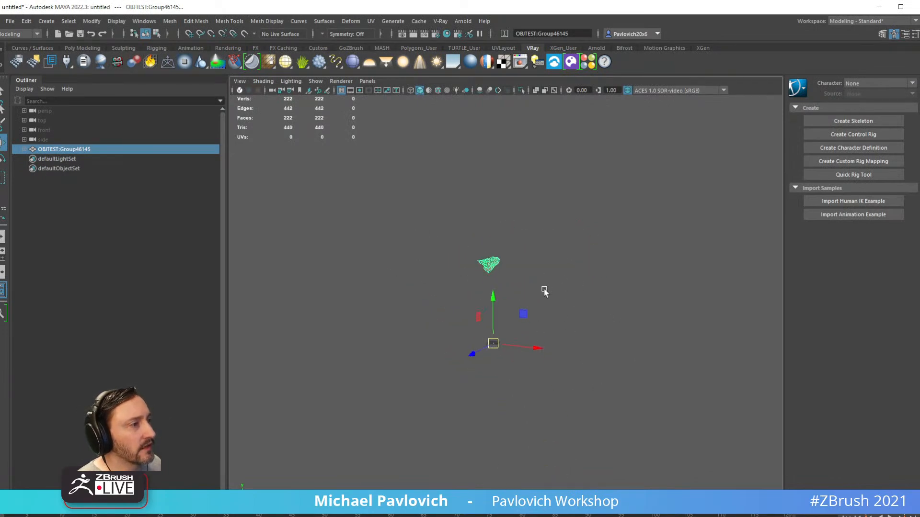
pyautogui.click(46, 21)
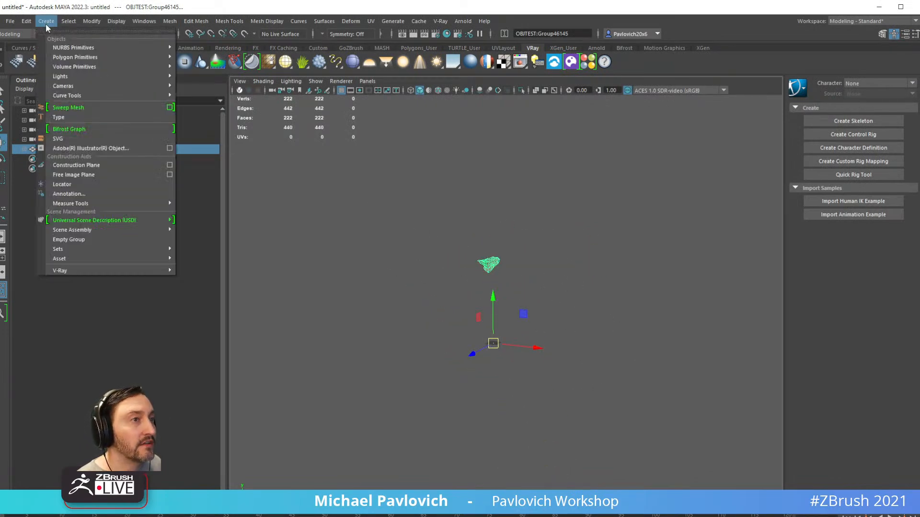
pyautogui.moveTo(143, 48)
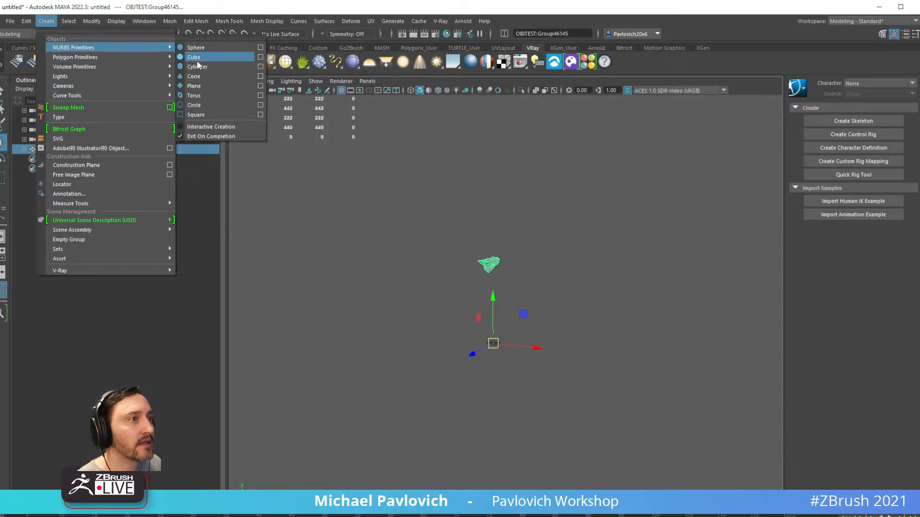
pyautogui.click(214, 68)
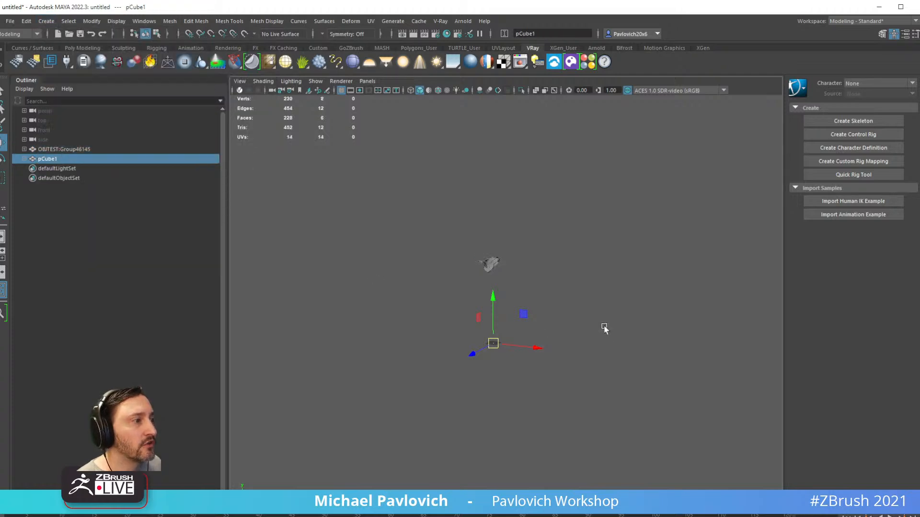
pyautogui.press('e')
pyautogui.press('r')
pyautogui.press('f')
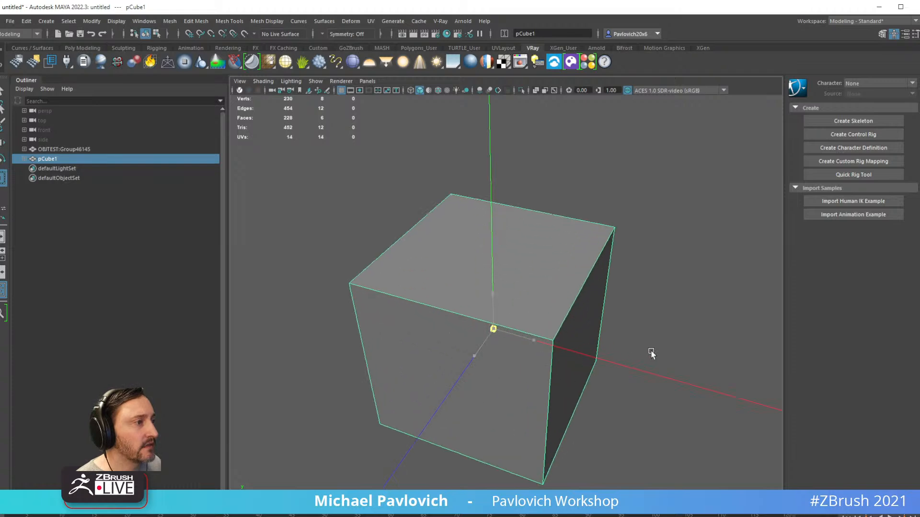
# Examine the armor mesh's size and position against the cube in wireframe, with both objects selected
pyautogui.press('q')
pyautogui.scroll(-3, 717, 343)
pyautogui.press('4')
pyautogui.keyDown('alt'); pyautogui.moveTo(625, 321); pyautogui.dragTo(452, 270); pyautogui.keyUp('alt')
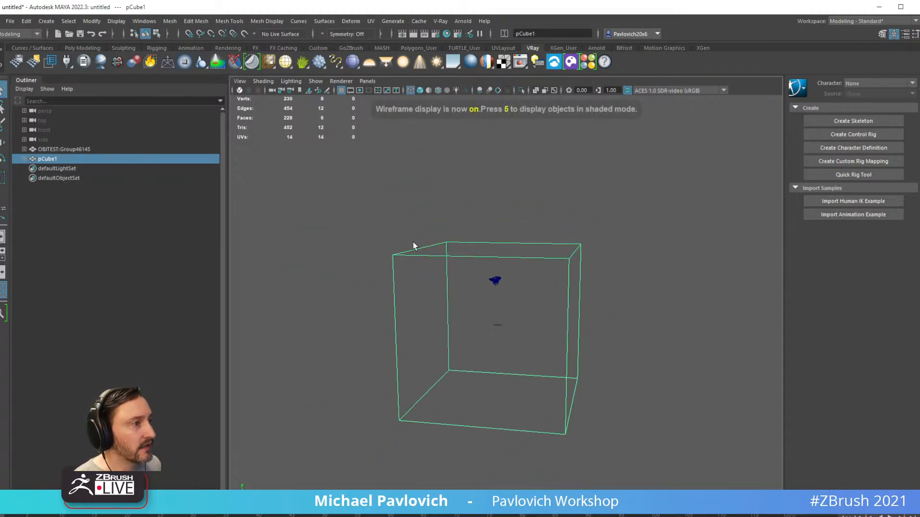
pyautogui.keyDown('shift'); pyautogui.click(495, 280); pyautogui.keyUp('shift')
pyautogui.keyDown('alt'); pyautogui.moveTo(661, 383); pyautogui.dragTo(640, 369); pyautogui.keyUp('alt')
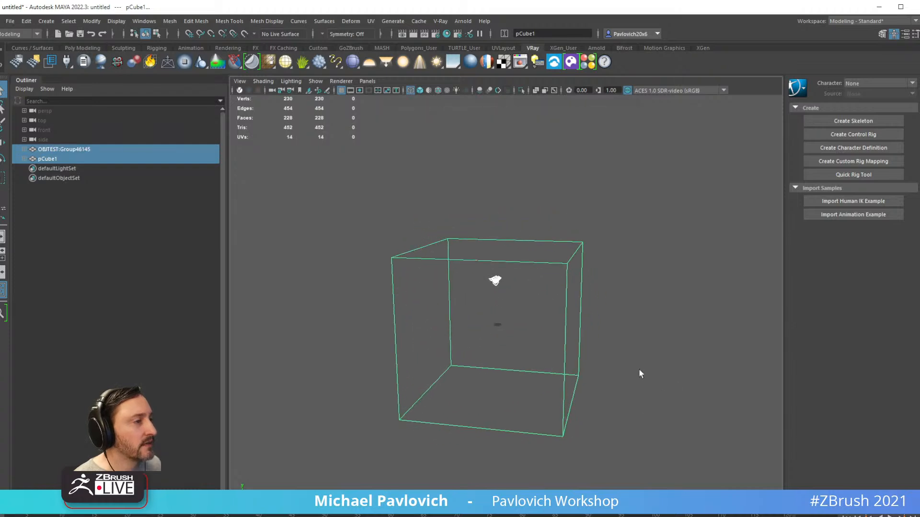
pyautogui.keyDown('alt'); pyautogui.moveTo(554, 281); pyautogui.dragTo(590, 322); pyautogui.keyUp('alt')
pyautogui.keyDown('alt'); pyautogui.moveTo(650, 352); pyautogui.dragTo(488, 218); pyautogui.keyUp('alt')
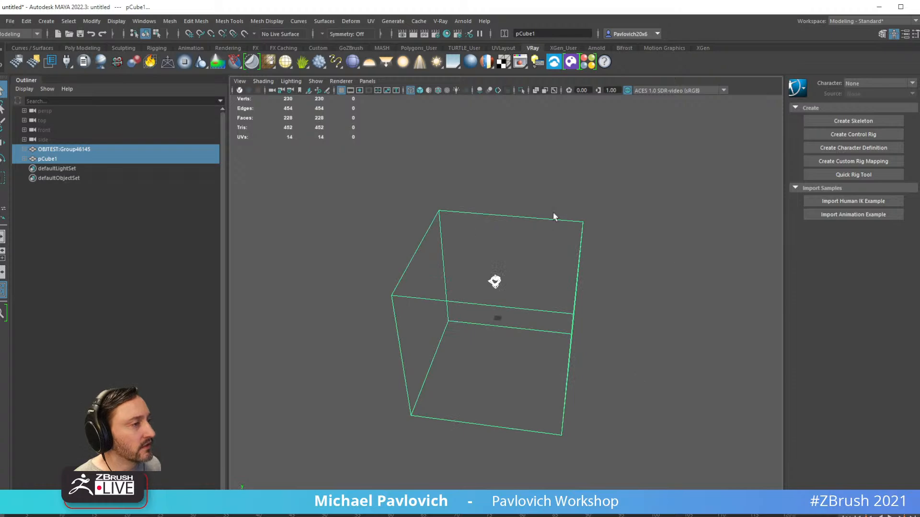
# Return to ZBrush, delete all subtools of the combined test tool and make the full TrollR2_64 character tool active
pyautogui.click(916, 7)
pyautogui.click(424, 212)
pyautogui.moveTo(528, 178); pyautogui.dragTo(788, 382)
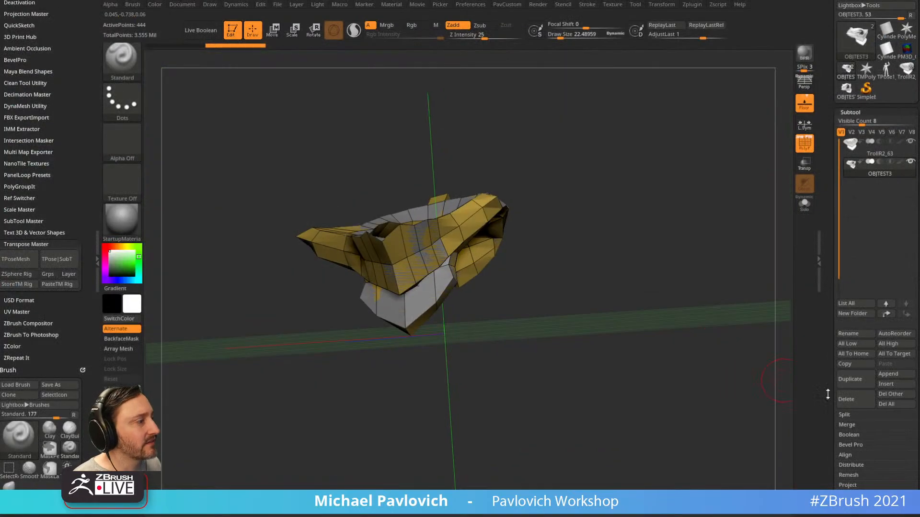
pyautogui.click(886, 404)
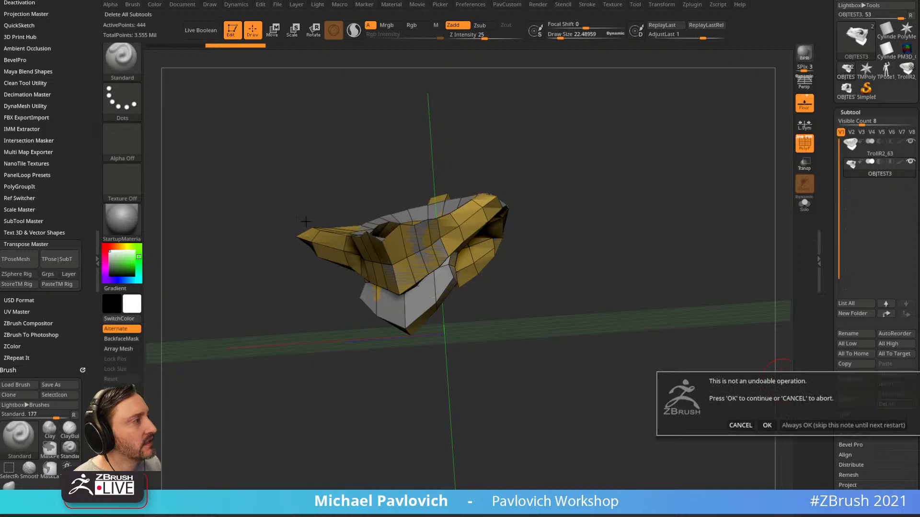
pyautogui.click(791, 425)
pyautogui.click(890, 72)
pyautogui.moveTo(727, 157); pyautogui.dragTo(762, 168)
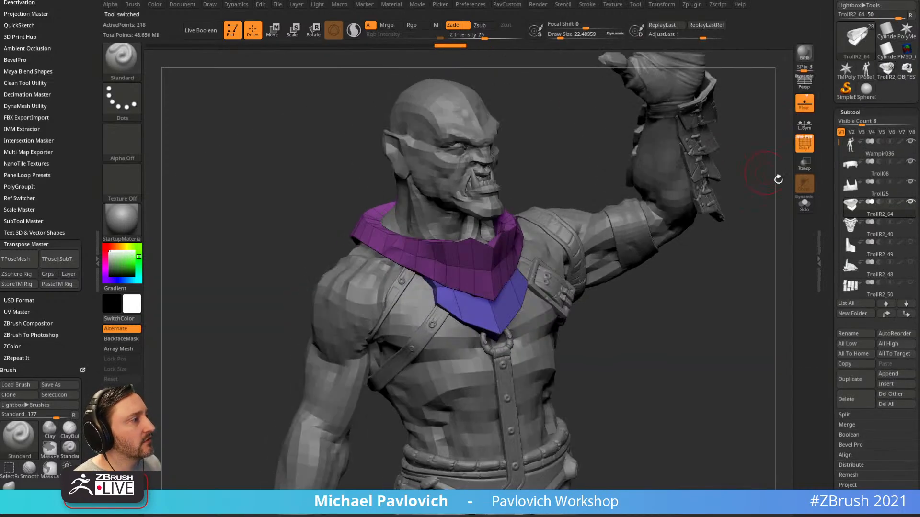
# Try setting the collar's X Position to 0 in its geometry settings and undo that move
pyautogui.moveTo(825, 201)
pyautogui.mouseDown()
pyautogui.moveTo(826, 80)
pyautogui.moveTo(828, 271)
pyautogui.mouseUp()
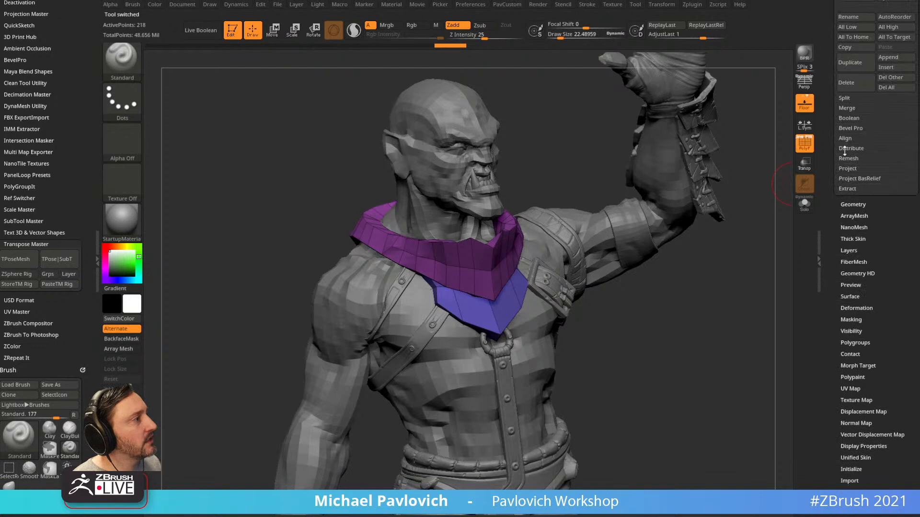
pyautogui.click(853, 204)
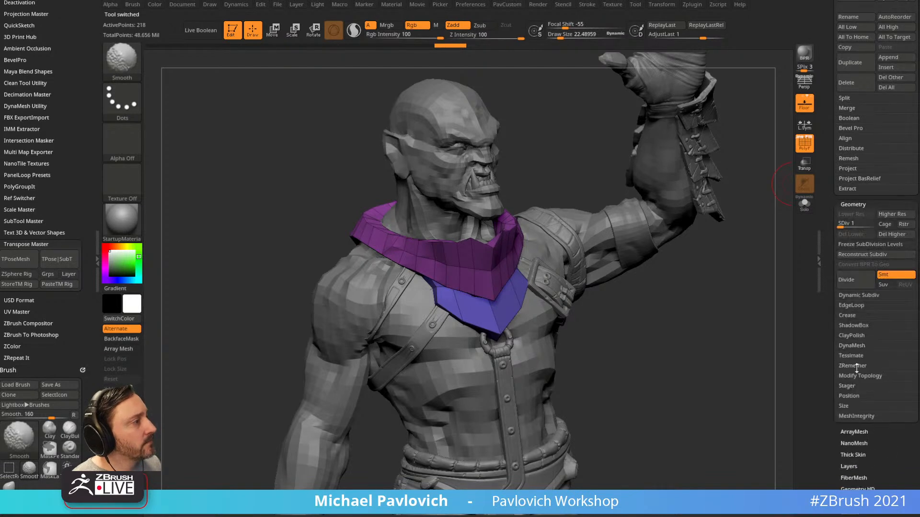
pyautogui.click(871, 396)
pyautogui.click(875, 407)
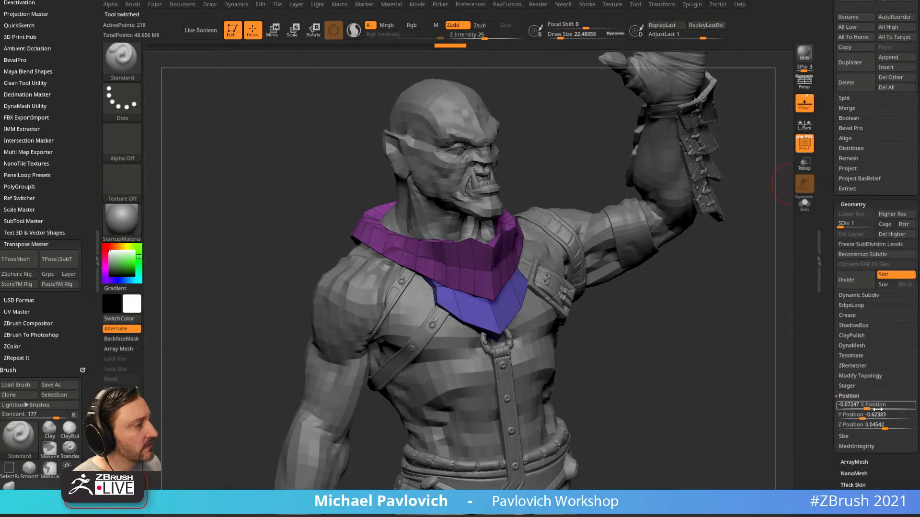
pyautogui.write('0')
pyautogui.press('Return')
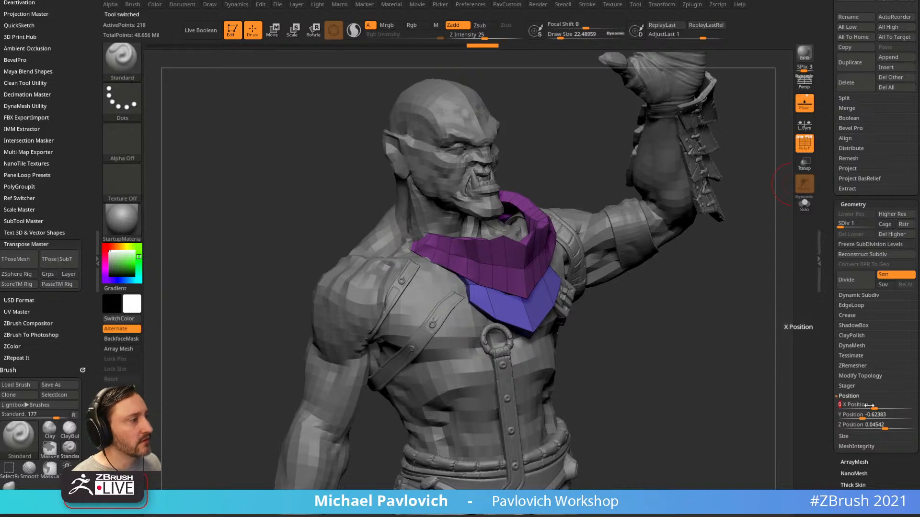
pyautogui.hotkey('ctrl', 'z')
pyautogui.moveTo(725, 362); pyautogui.dragTo(723, 368)
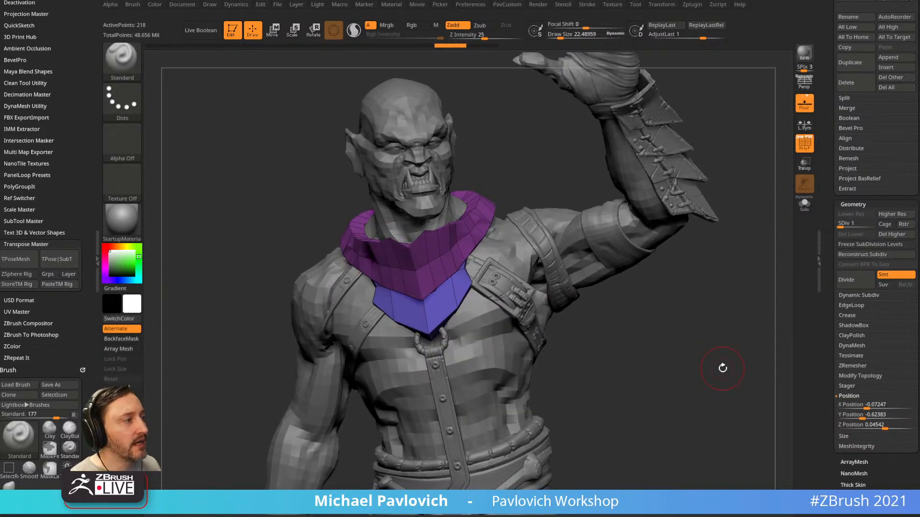
pyautogui.keyDown('shift'); pyautogui.moveTo(722, 368); pyautogui.dragTo(696, 252); pyautogui.keyUp('shift')
# Examine the export options in the ImportExport preferences, including axis flipping, quads, merging and groups
pyautogui.moveTo(832, 207)
pyautogui.mouseDown()
pyautogui.moveTo(815, 261)
pyautogui.moveTo(805, 479)
pyautogui.mouseUp()
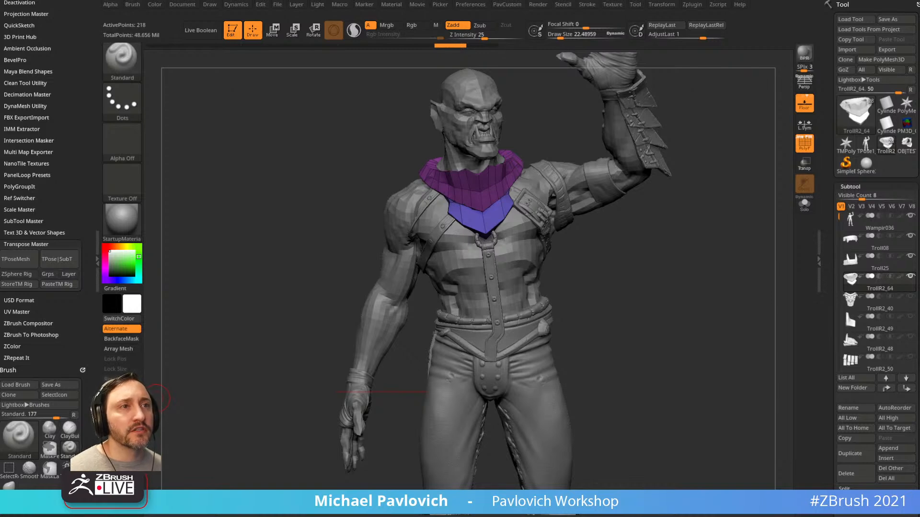
pyautogui.click(470, 5)
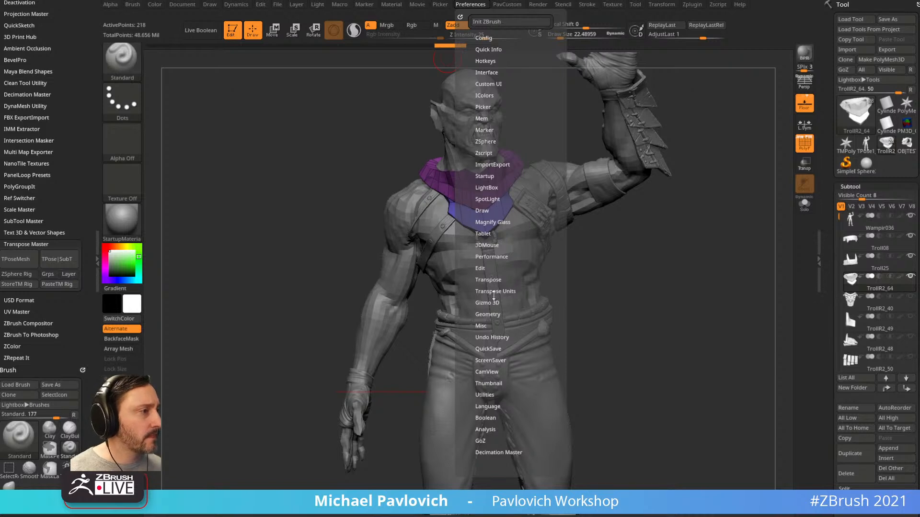
pyautogui.press('shift')
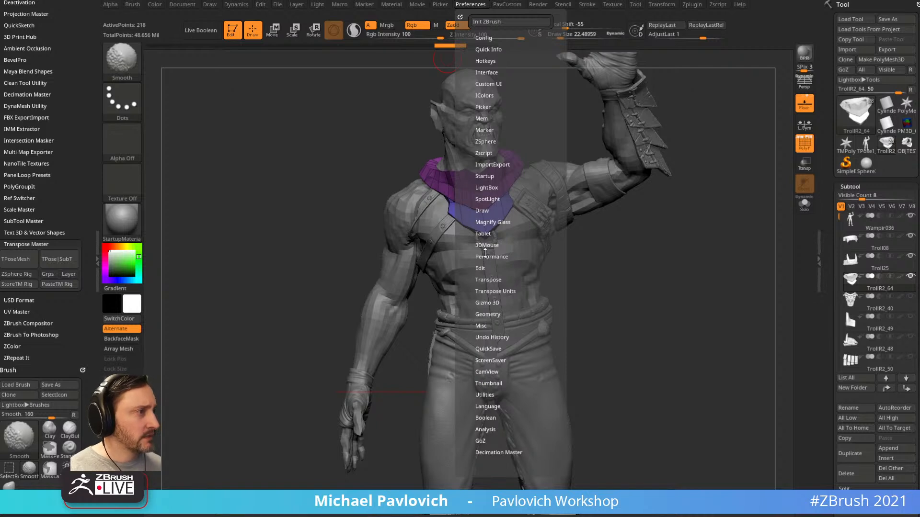
pyautogui.click(484, 165)
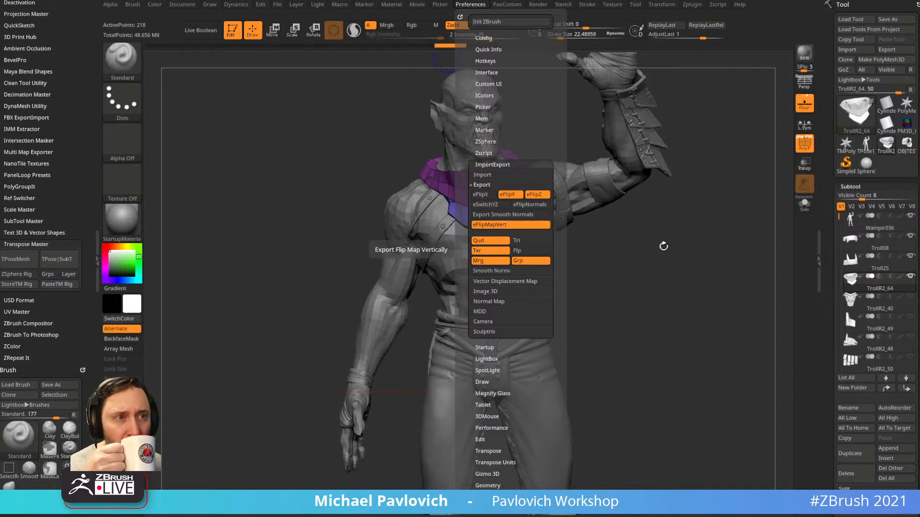
pyautogui.moveTo(830, 317); pyautogui.dragTo(825, 2)
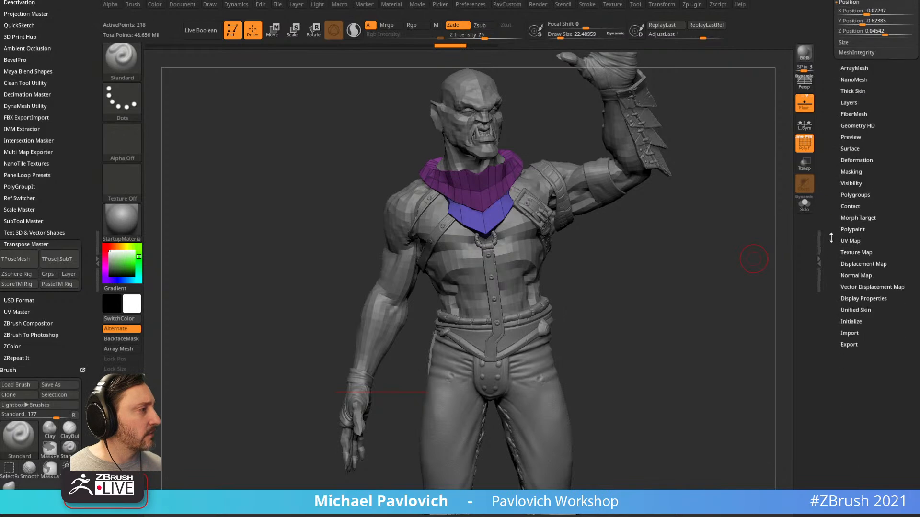
# Examine the collar tool's export scale and X, Y and Z offset settings
pyautogui.click(844, 345)
pyautogui.moveTo(829, 303); pyautogui.dragTo(836, 317)
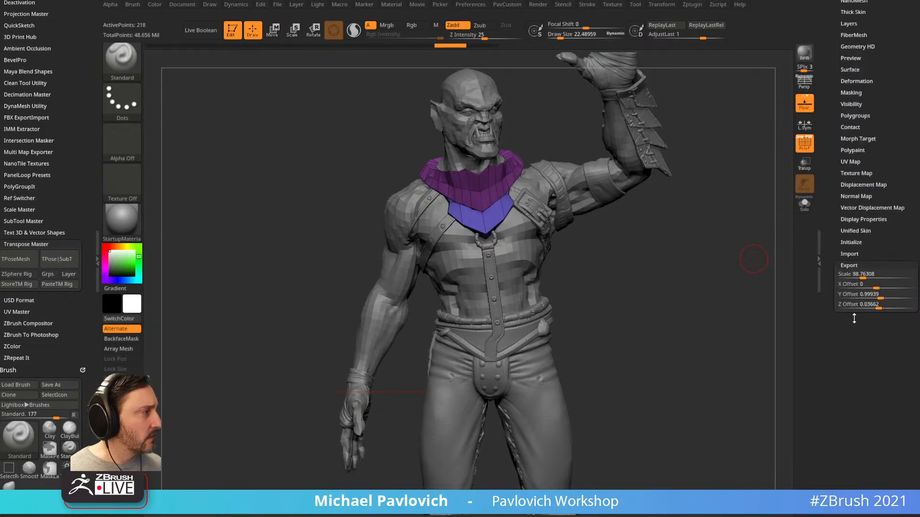
pyautogui.click(848, 265)
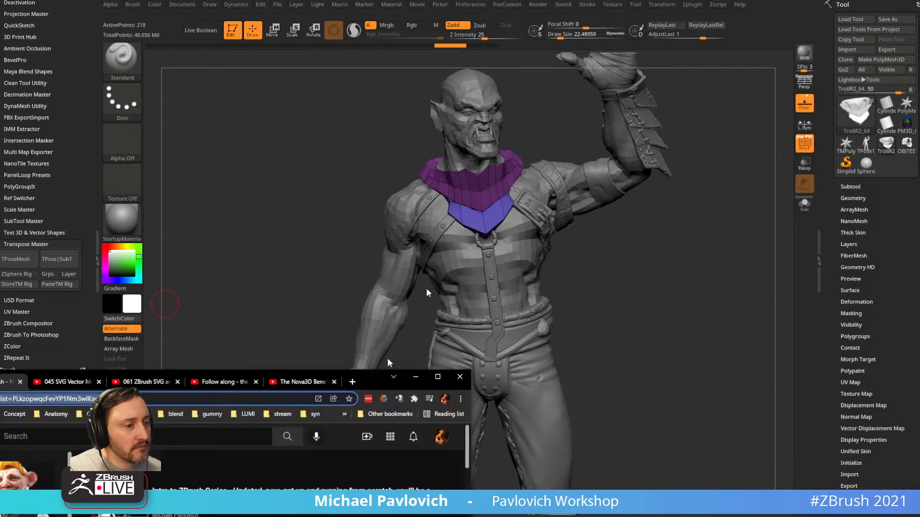
# Switch to Chrome, return to the YouTube channel's playlists and search the channel for "controlling curves"
pyautogui.click(314, 508)
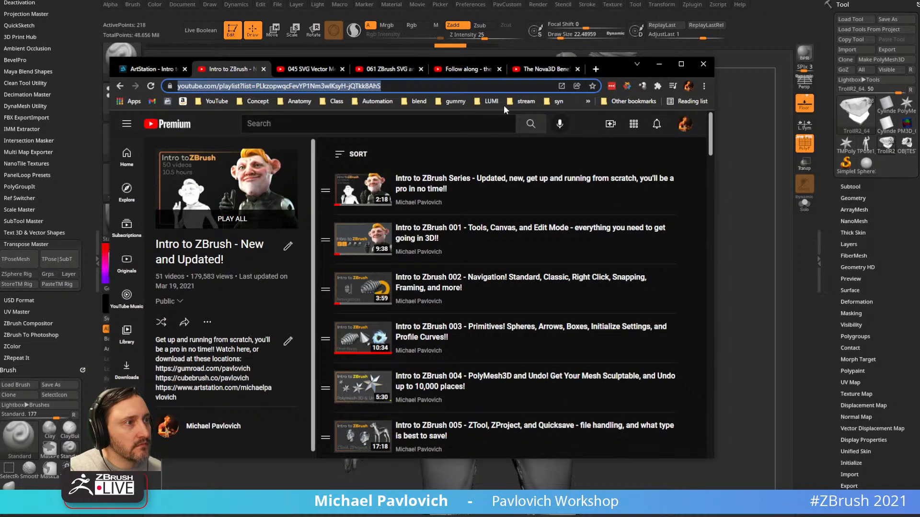
pyautogui.click(120, 86)
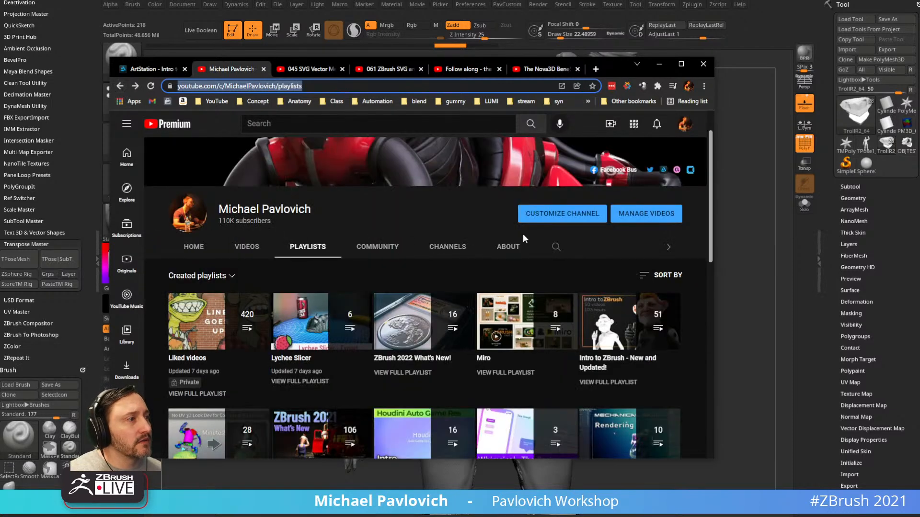
pyautogui.click(556, 247)
pyautogui.write('contro')
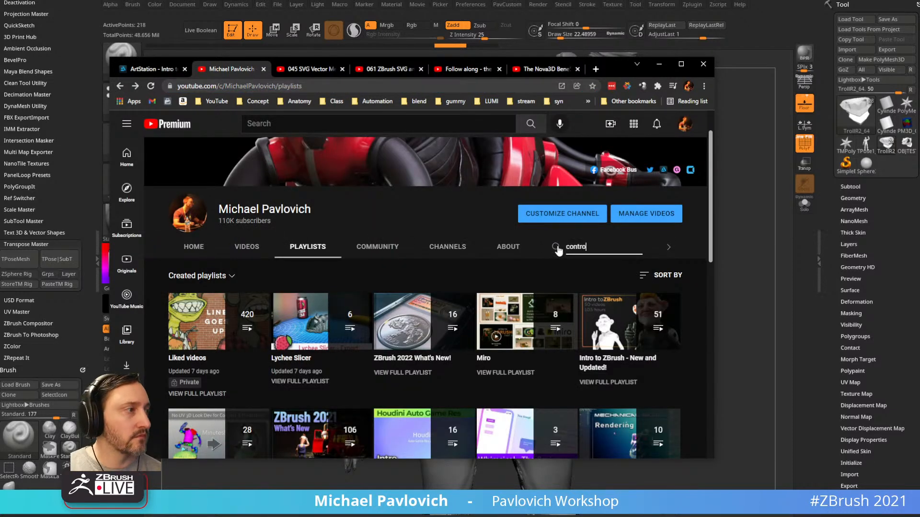
pyautogui.write('lling curves')
pyautogui.press('Return')
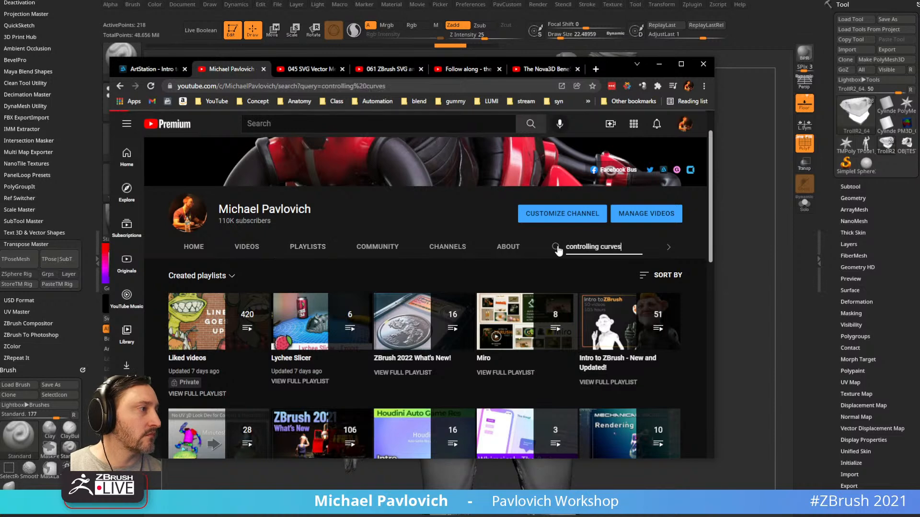
pyautogui.click(341, 87)
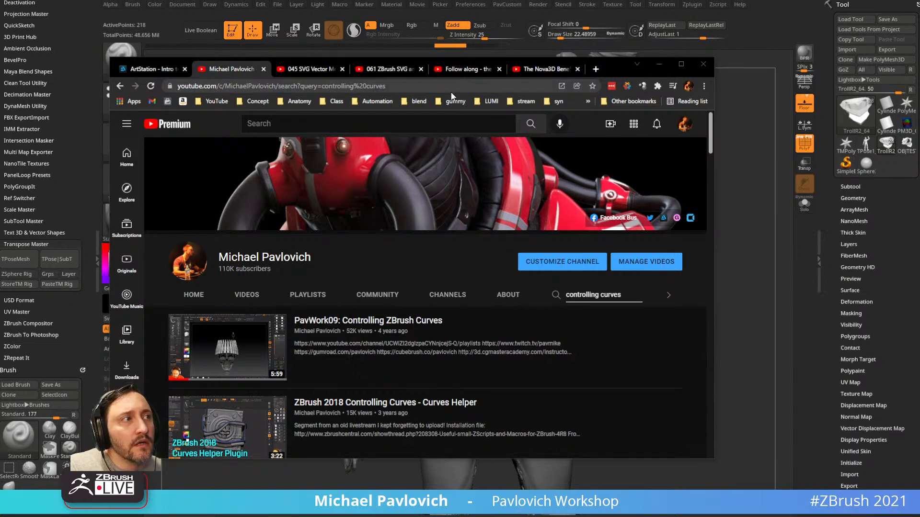
pyautogui.click(658, 65)
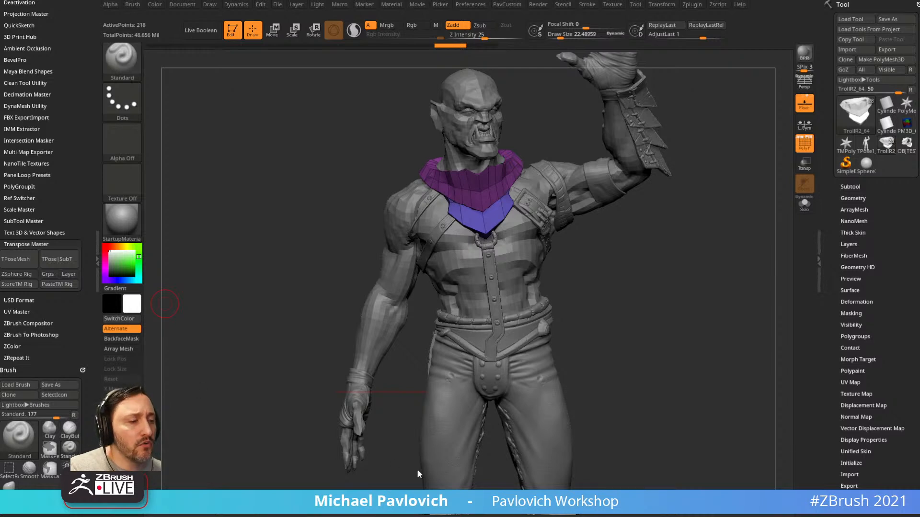
# Bring Chrome back, return to the channel's playlists and open the "Intro to ZBrush - New and Updated!" playlist
pyautogui.moveTo(637, 141); pyautogui.dragTo(623, 92)
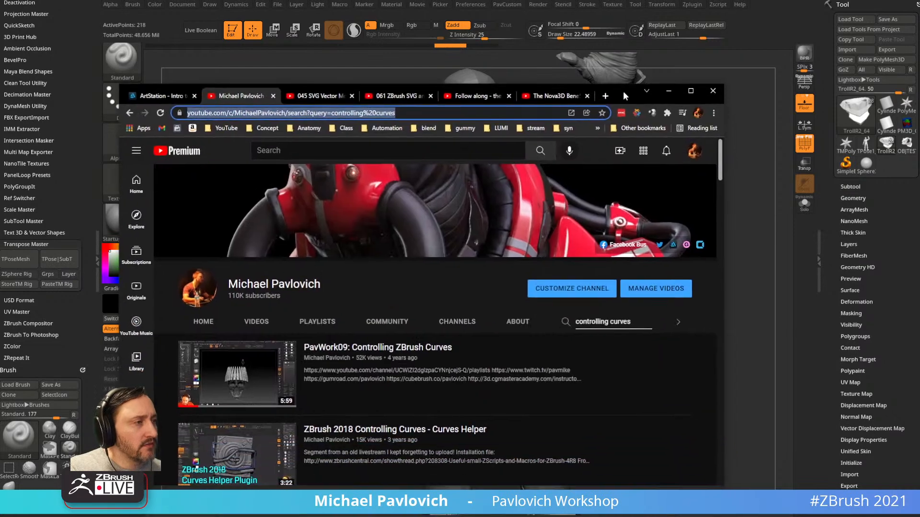
pyautogui.click(129, 113)
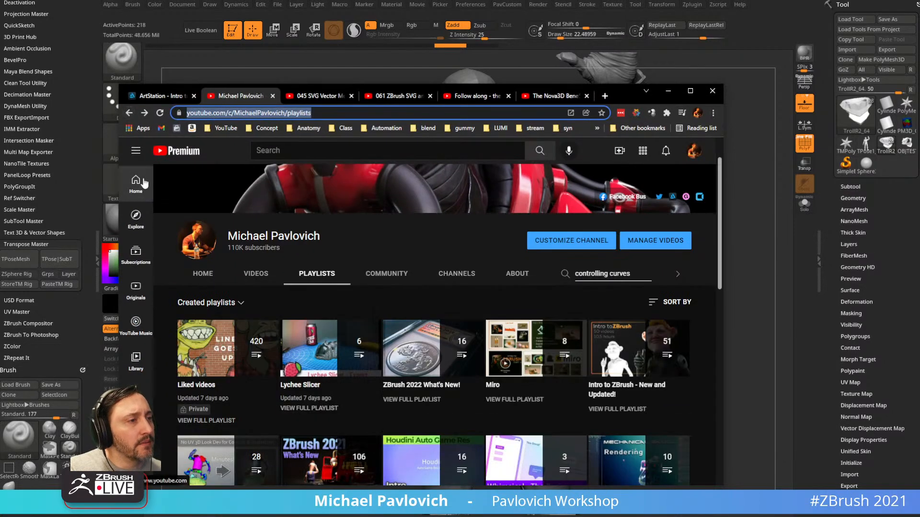
pyautogui.click(128, 113)
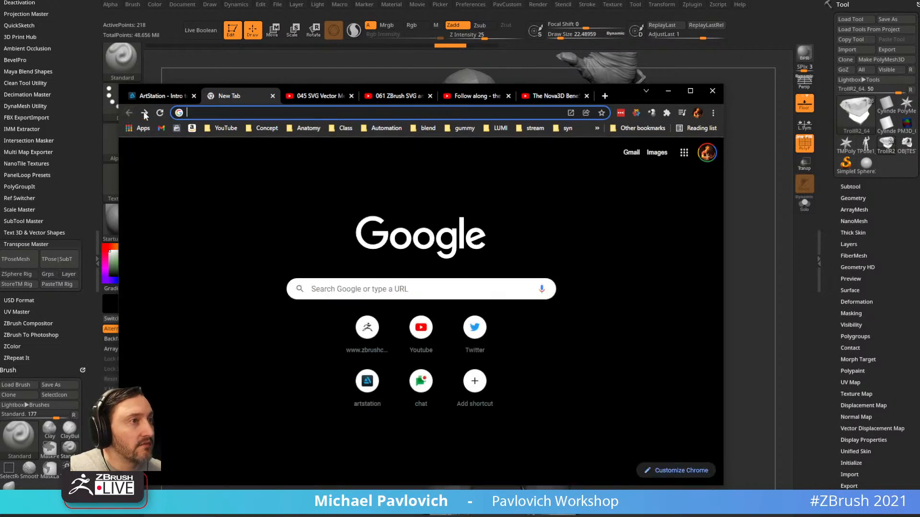
pyautogui.click(145, 113)
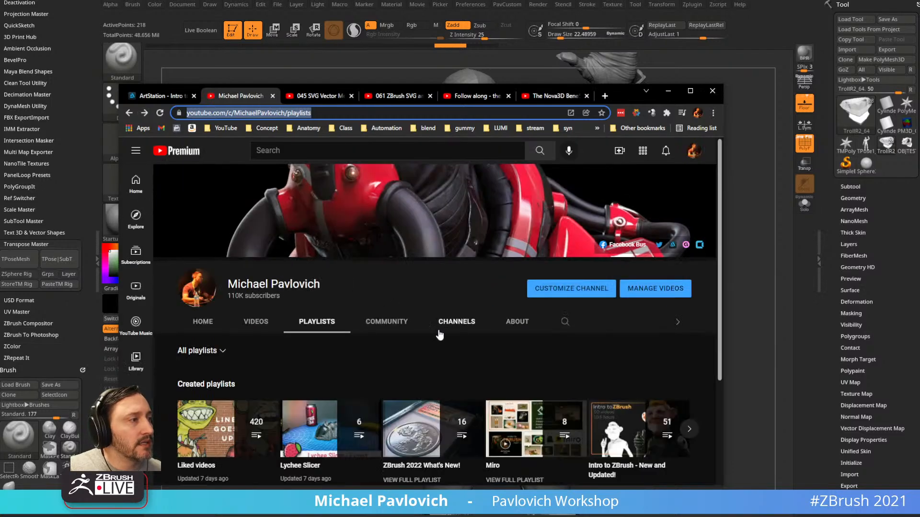
pyautogui.scroll(-2, 559, 364)
pyautogui.click(610, 393)
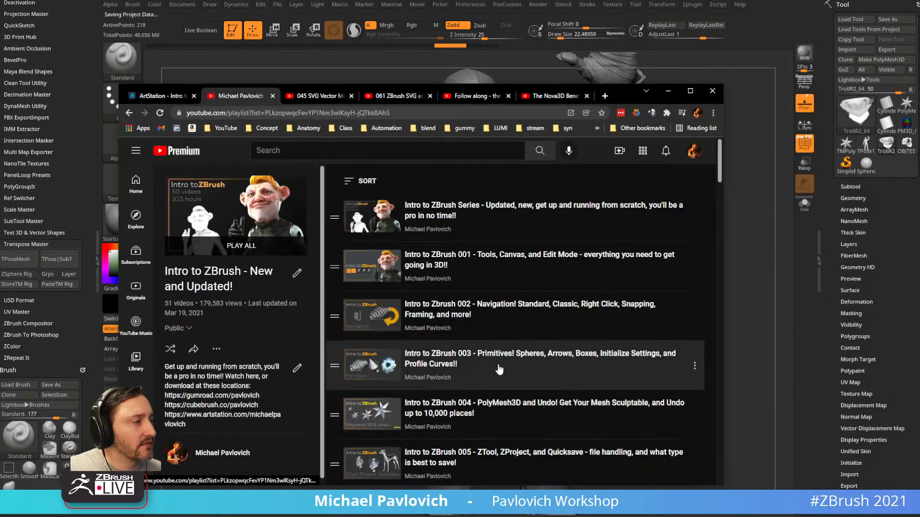
# Look through the Intro to ZBrush playlist for the ZModeler and scene scale videos
pyautogui.scroll(-15, 537, 355)
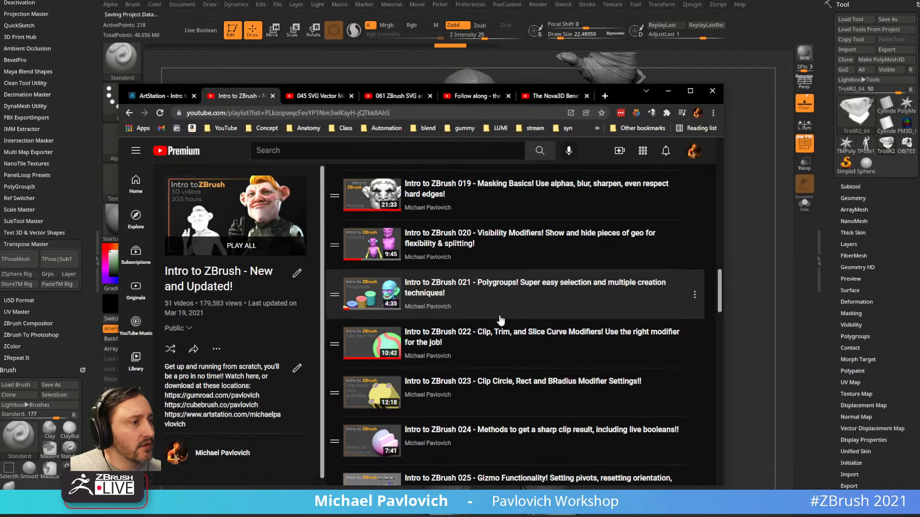
pyautogui.scroll(-11, 501, 320)
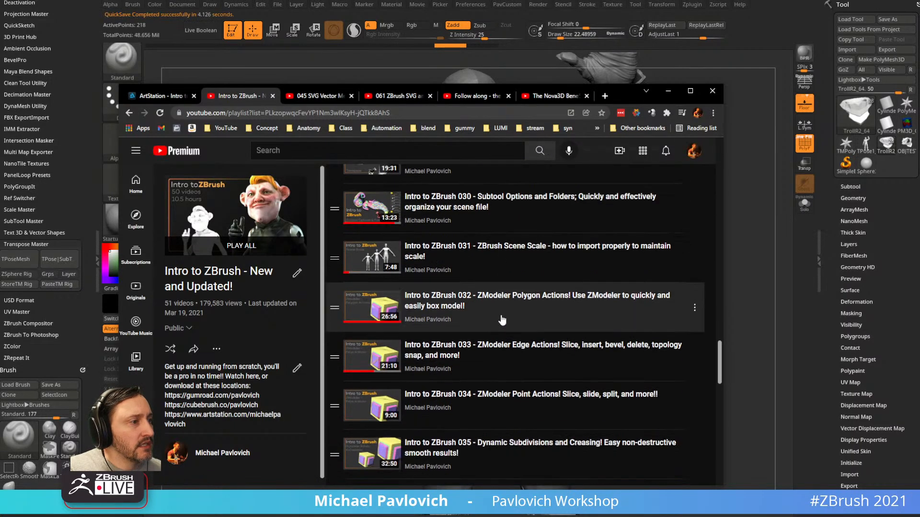
pyautogui.scroll(-2, 502, 320)
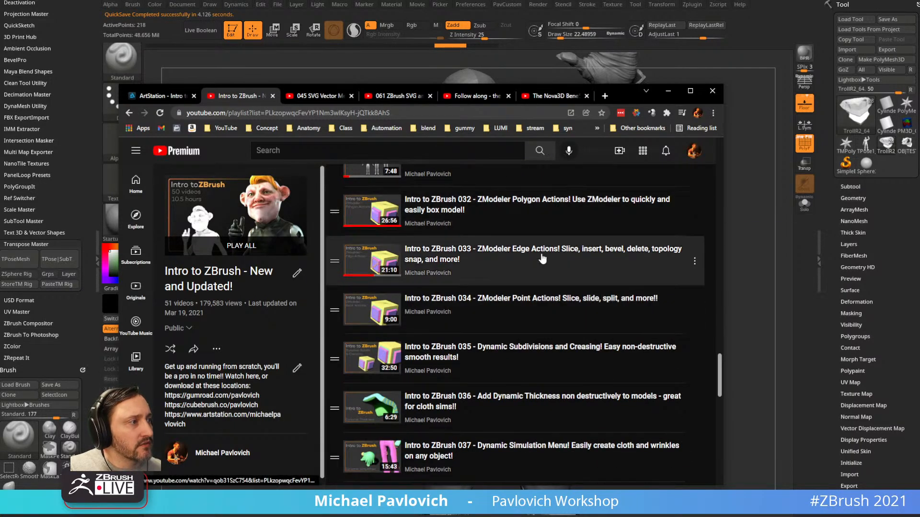
pyautogui.scroll(3, 527, 249)
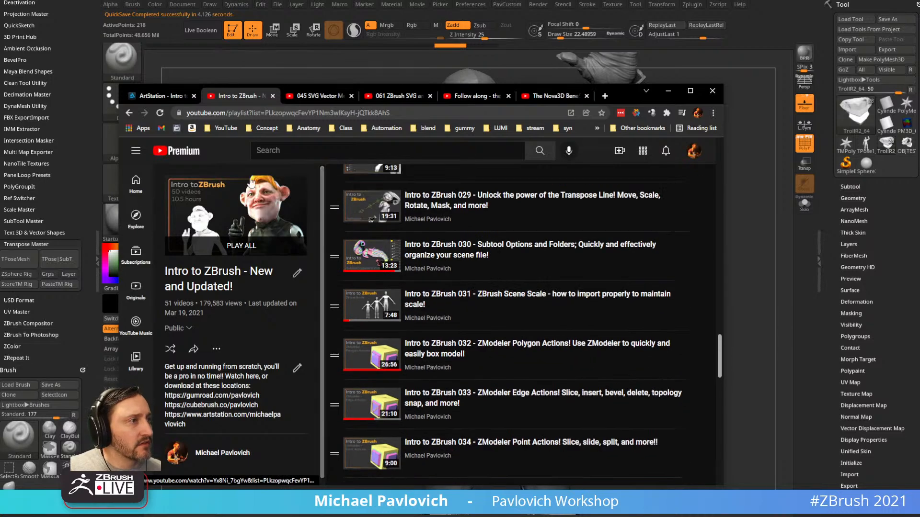
pyautogui.scroll(20, 373, 255)
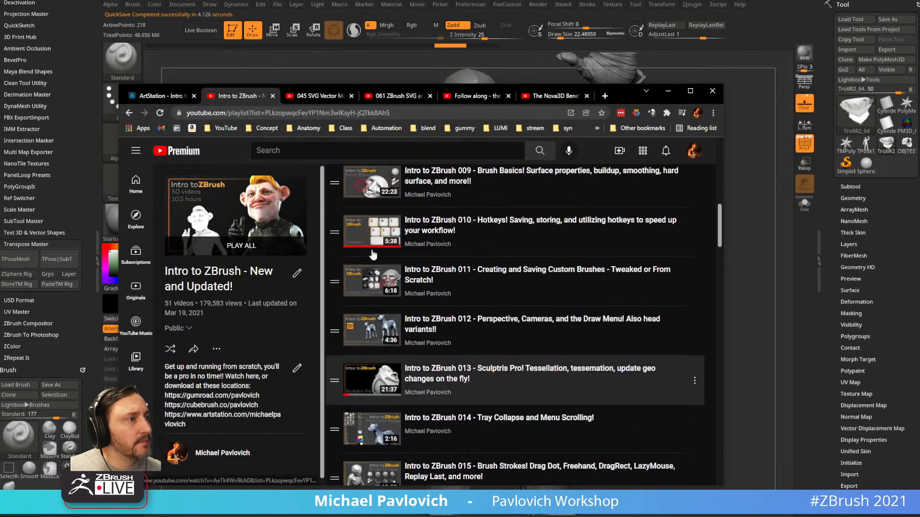
pyautogui.scroll(10, 373, 255)
# Return to the channel's playlists, search the channel for "zmodeler" and look through the results
pyautogui.click(129, 112)
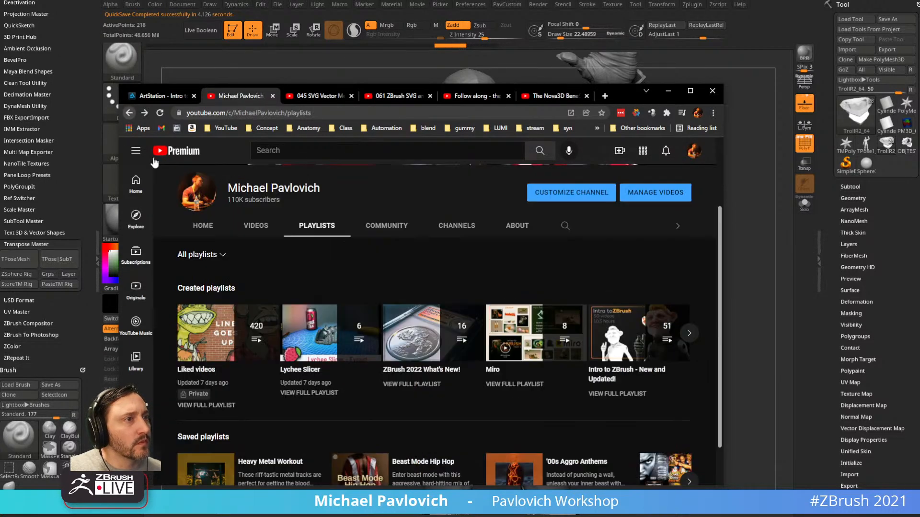
pyautogui.click(565, 226)
pyautogui.write('zmodeler')
pyautogui.press('Return')
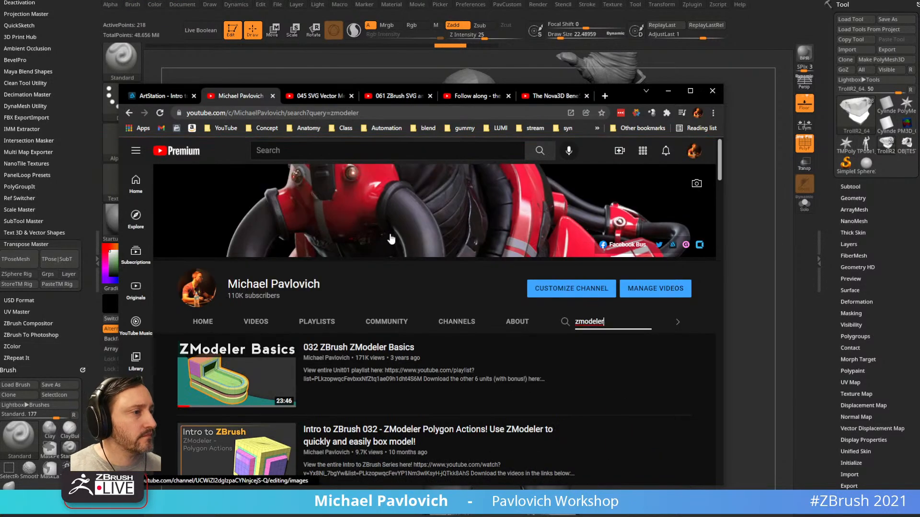
pyautogui.scroll(-3, 527, 297)
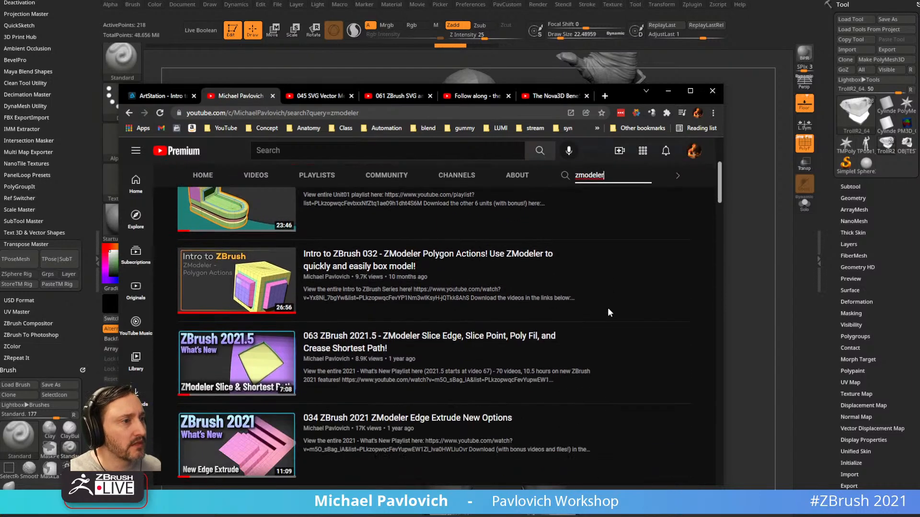
pyautogui.scroll(-8, 608, 312)
pyautogui.scroll(-9, 610, 315)
pyautogui.scroll(-2, 612, 312)
pyautogui.scroll(2, 608, 316)
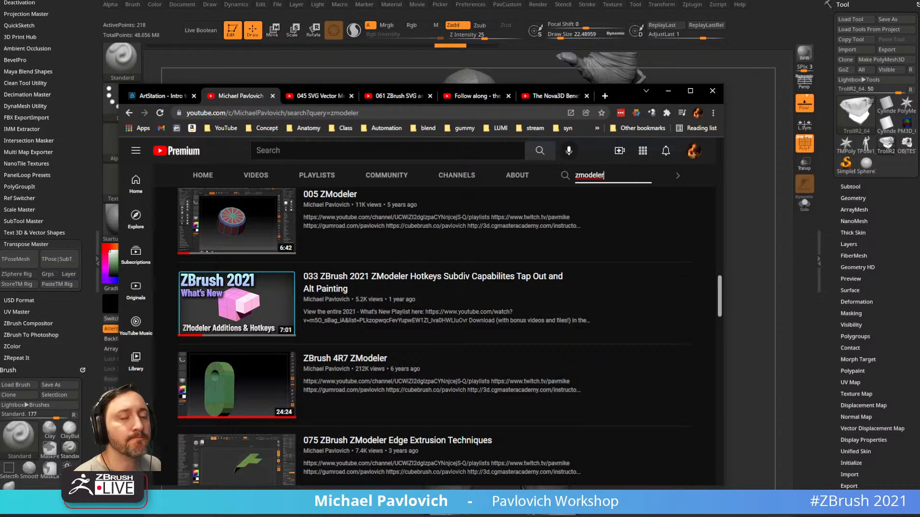
# Return to ZBrush, make the Cylinder3D tool active, convert it to a PolyMesh3D and frame it
pyautogui.moveTo(621, 96); pyautogui.dragTo(613, 515)
pyautogui.click(885, 106)
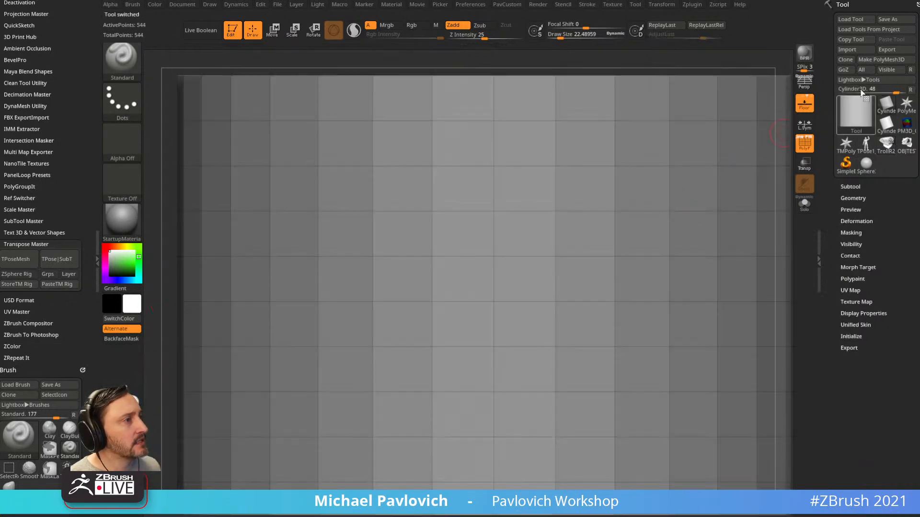
pyautogui.click(873, 62)
pyautogui.press('f')
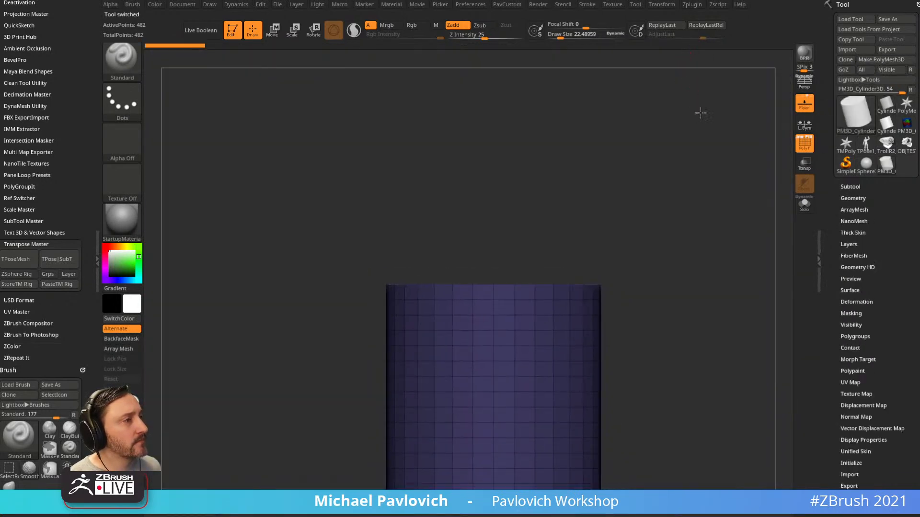
# Choose the KnifeCurve brush, try cutting away part of the cylinder's upper half and undo the cuts
pyautogui.keyDown('ctrl'); pyautogui.keyDown('shift'); pyautogui.click(122, 57); pyautogui.keyUp('shift'); pyautogui.keyUp('ctrl')
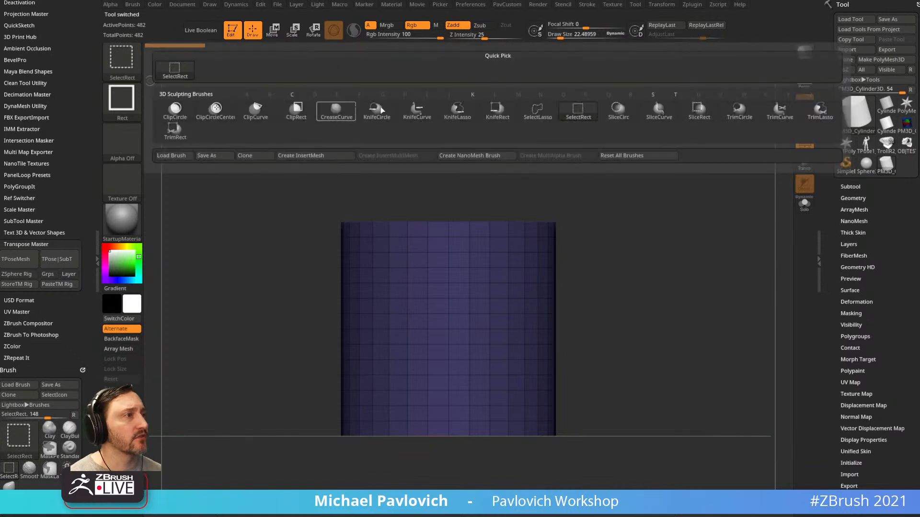
pyautogui.click(415, 115)
pyautogui.moveTo(397, 150)
pyautogui.keyDown('ctrl'); pyautogui.keyDown('shift'); pyautogui.mouseDown()
pyautogui.moveTo(444, 319)
pyautogui.moveTo(363, 337)
pyautogui.moveTo(431, 261)
pyautogui.moveTo(399, 289)
pyautogui.moveTo(400, 280)
pyautogui.moveTo(478, 287)
pyautogui.moveTo(545, 382)
pyautogui.moveTo(590, 360)
pyautogui.mouseUp(); pyautogui.keyUp('shift'); pyautogui.keyUp('ctrl')
pyautogui.moveTo(675, 198); pyautogui.dragTo(643, 225)
pyautogui.moveTo(432, 201)
pyautogui.keyDown('ctrl'); pyautogui.keyDown('shift'); pyautogui.mouseDown()
pyautogui.moveTo(446, 334)
pyautogui.moveTo(546, 339)
pyautogui.moveTo(612, 261)
pyautogui.moveTo(589, 239)
pyautogui.moveTo(586, 259)
pyautogui.mouseUp(); pyautogui.keyUp('shift'); pyautogui.keyUp('ctrl')
pyautogui.hotkey('ctrl', 'z')
pyautogui.keyDown('alt'); pyautogui.moveTo(578, 196); pyautogui.dragTo(576, 216); pyautogui.keyUp('alt')
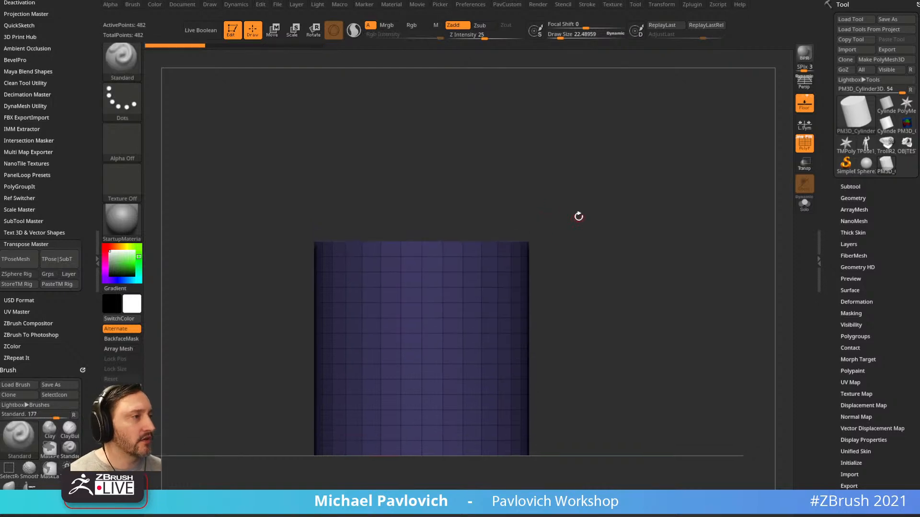
# Try cutting an L-shaped notch out of the cylinder's upper right corner with the knife and undo the cut
pyautogui.moveTo(412, 154)
pyautogui.keyDown('ctrl'); pyautogui.keyDown('shift'); pyautogui.mouseDown()
pyautogui.moveTo(420, 394)
pyautogui.moveTo(416, 372)
pyautogui.moveTo(579, 372)
pyautogui.mouseUp(); pyautogui.keyUp('shift'); pyautogui.keyUp('ctrl')
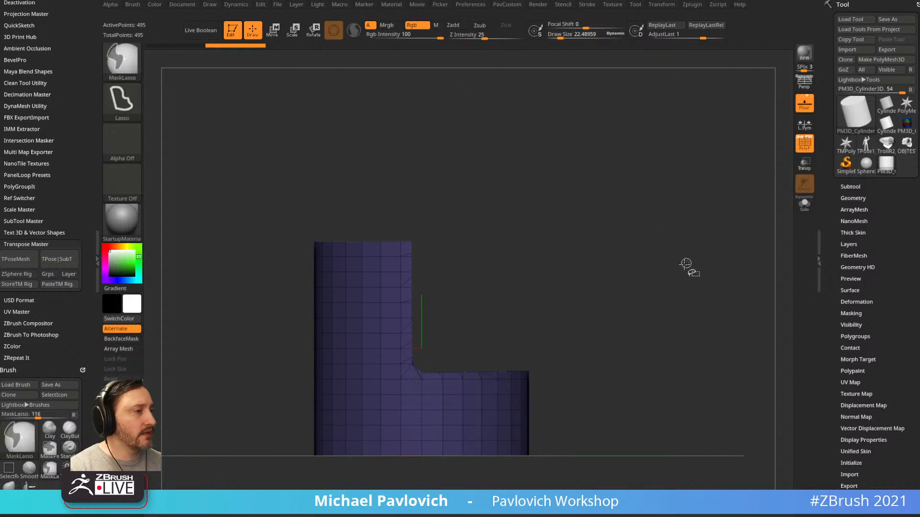
pyautogui.moveTo(643, 252)
pyautogui.mouseDown()
pyautogui.moveTo(634, 274)
pyautogui.moveTo(655, 271)
pyautogui.moveTo(643, 258)
pyautogui.mouseUp()
pyautogui.hotkey('ctrl', 'z')
pyautogui.press('2')
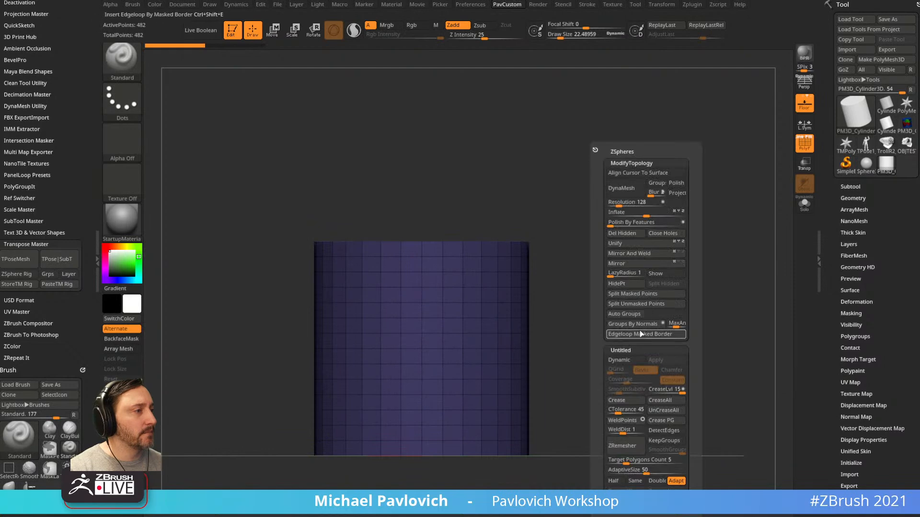
pyautogui.keyDown('alt'); pyautogui.moveTo(569, 234); pyautogui.dragTo(580, 278); pyautogui.keyUp('alt')
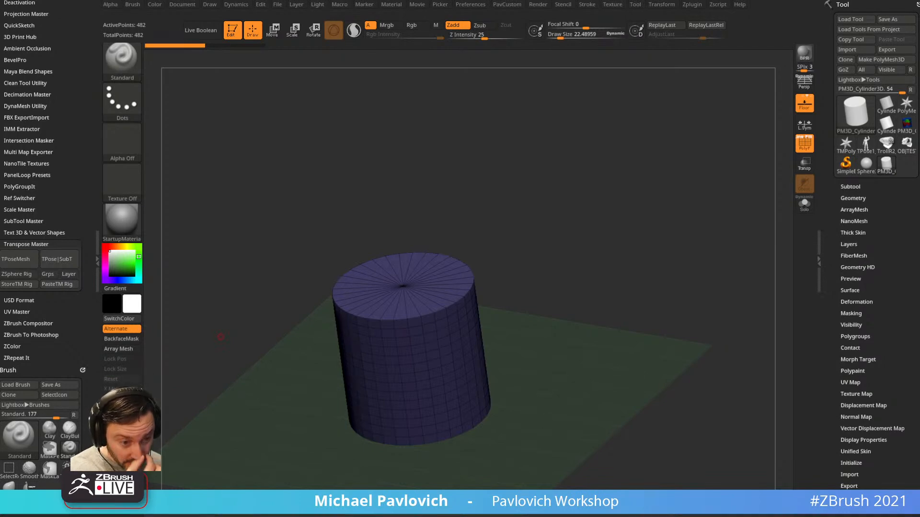
# Switch to Chrome, open the red Bison robot artwork from the ArtStation portfolio and maximise the window
pyautogui.hotkey('alt', 'Tab')
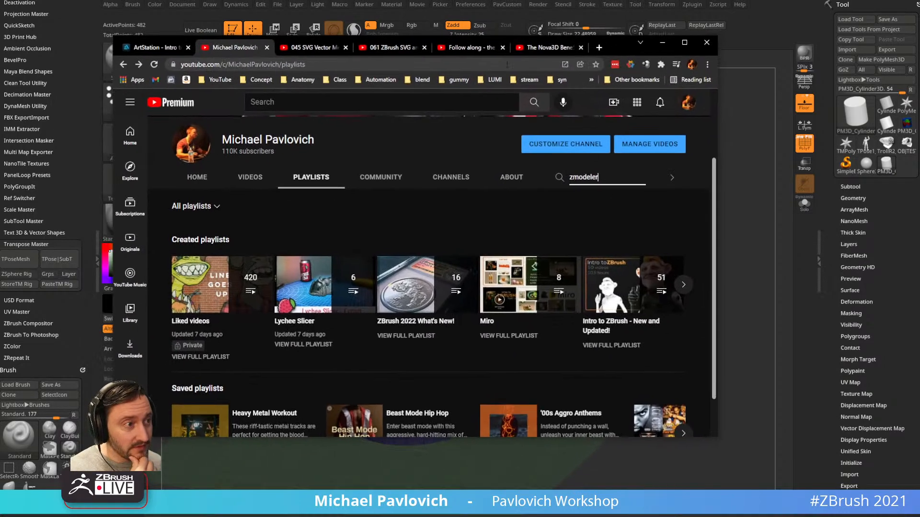
pyautogui.click(123, 65)
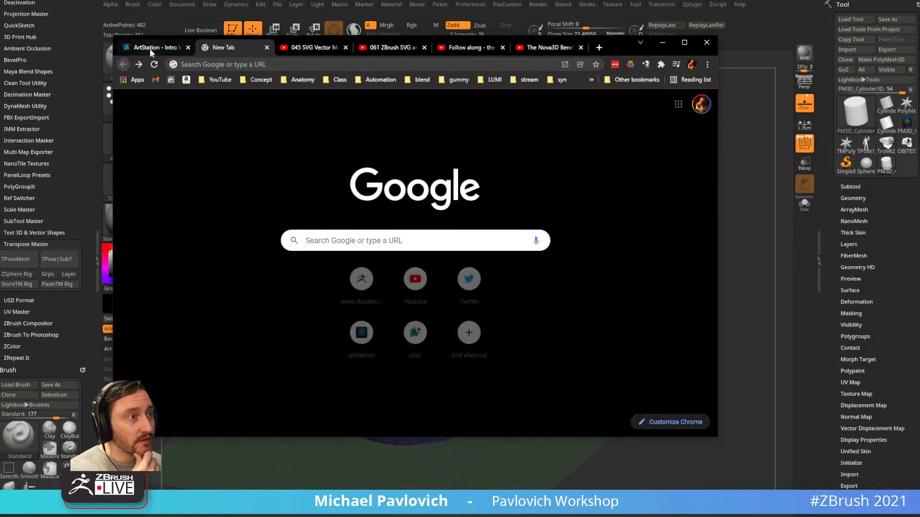
pyautogui.click(150, 48)
pyautogui.press('Escape')
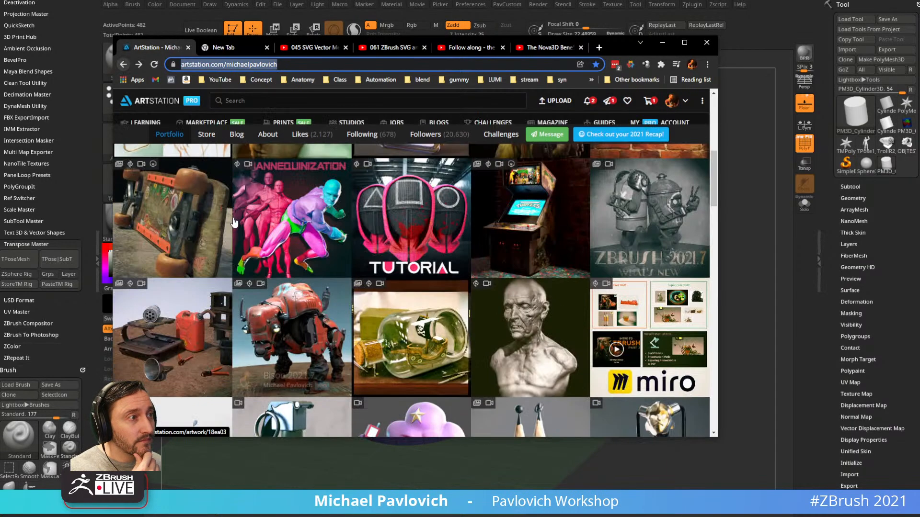
pyautogui.scroll(5, 234, 222)
pyautogui.scroll(-5, 282, 301)
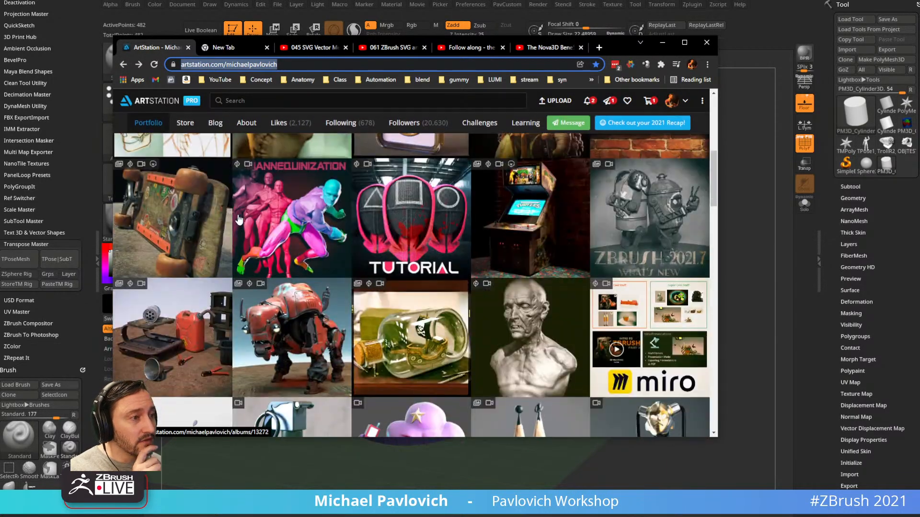
pyautogui.click(288, 320)
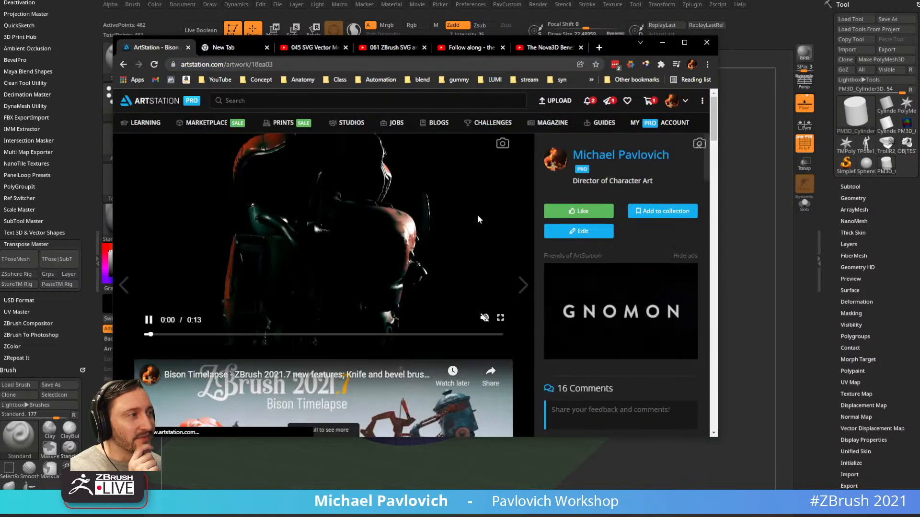
pyautogui.click(685, 43)
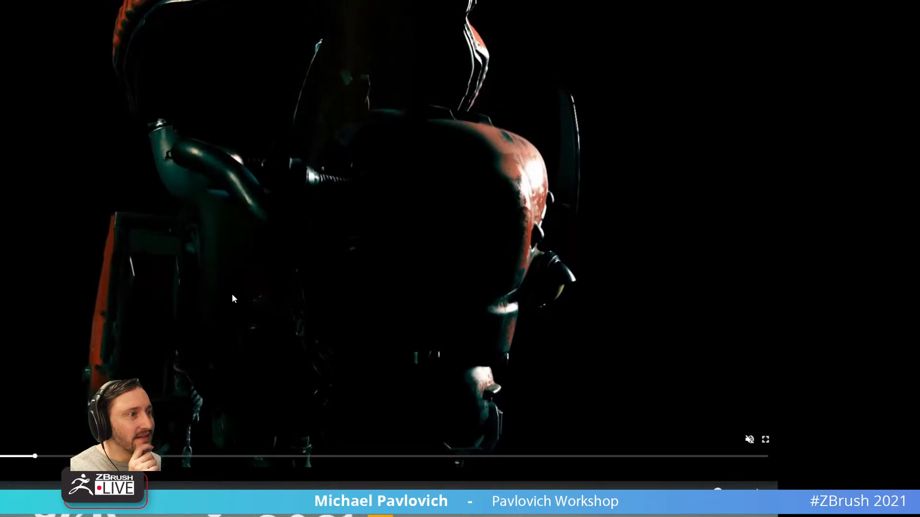
# Look through the Bison artwork page on ArtStation and switch back to ZBrush
pyautogui.scroll(-6, 258, 281)
pyautogui.click(240, 357)
pyautogui.scroll(-3, 240, 356)
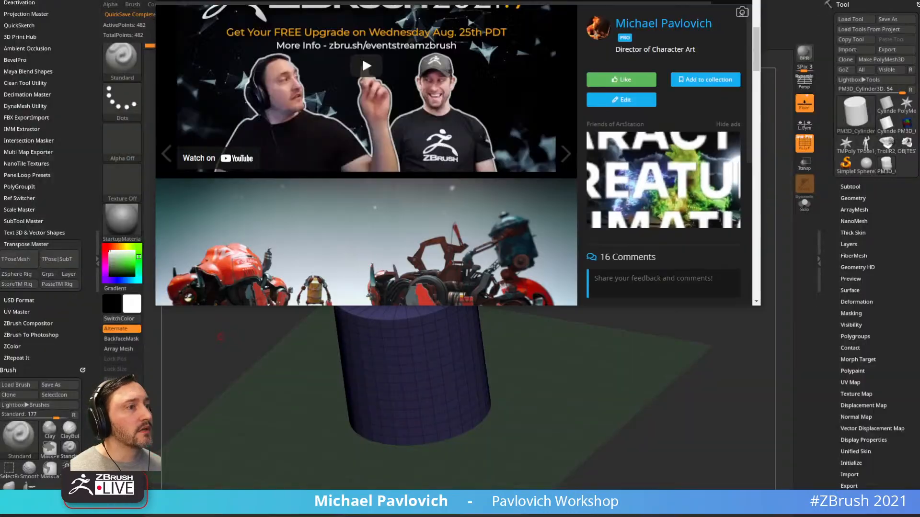
pyautogui.hotkey('alt', 'Tab')
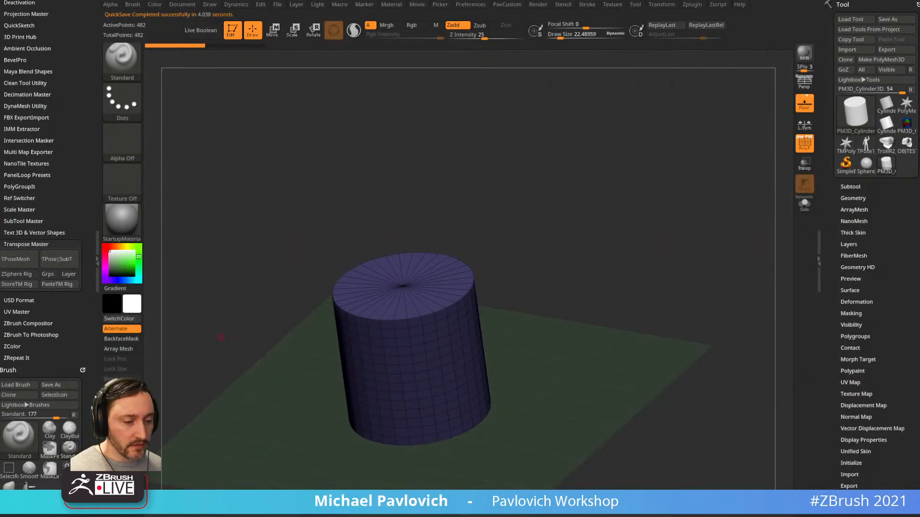
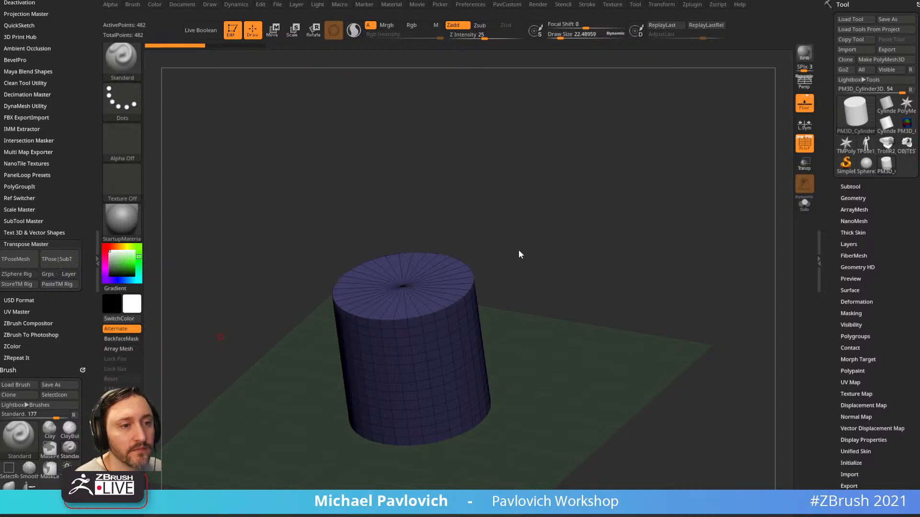
# Set the brush's draw size to about 68.5 and reframe the cylinder
pyautogui.moveTo(526, 249); pyautogui.dragTo(535, 246)
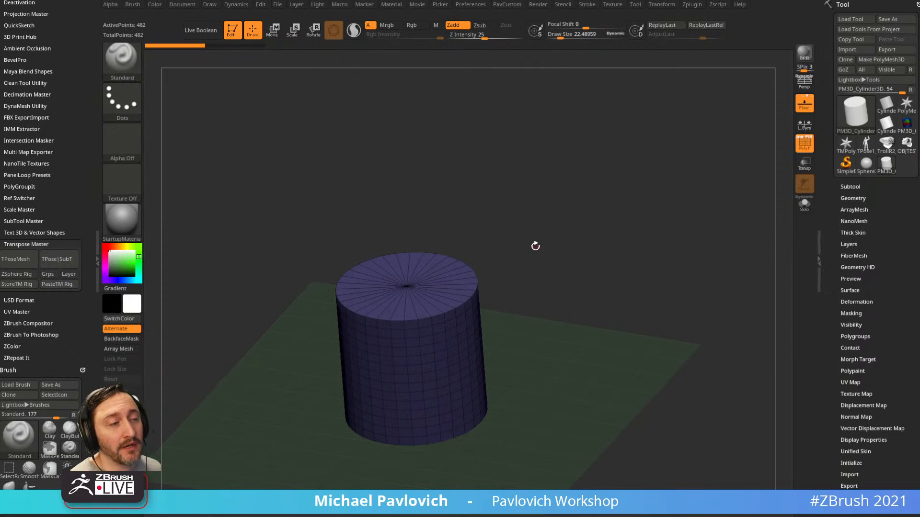
pyautogui.press('s')
pyautogui.moveTo(565, 209); pyautogui.dragTo(594, 206)
pyautogui.press('s')
pyautogui.moveTo(593, 212); pyautogui.dragTo(582, 212)
pyautogui.keyDown('alt'); pyautogui.moveTo(582, 204); pyautogui.dragTo(593, 207); pyautogui.keyUp('alt')
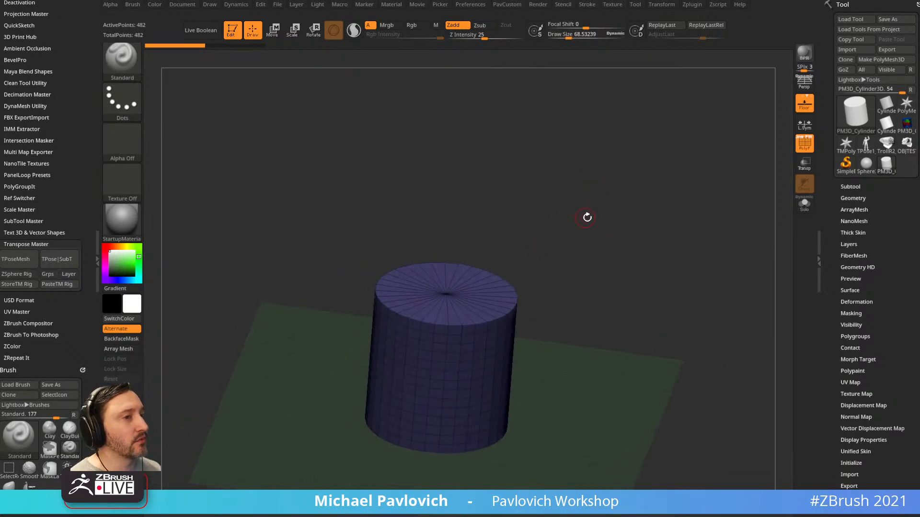
# Switch to Chrome and open the "3D Printing Setup" video from the Lychee Slicer playlist on the YouTube channel
pyautogui.click(826, 292)
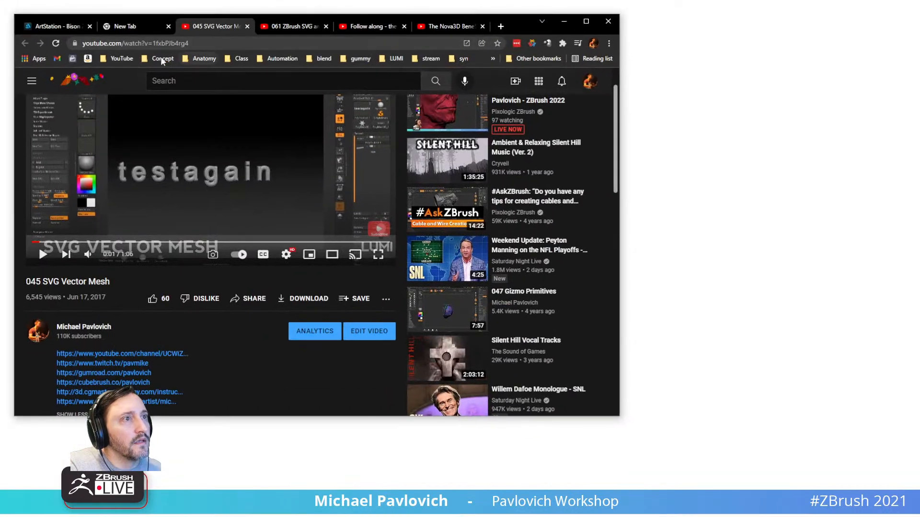
pyautogui.click(121, 59)
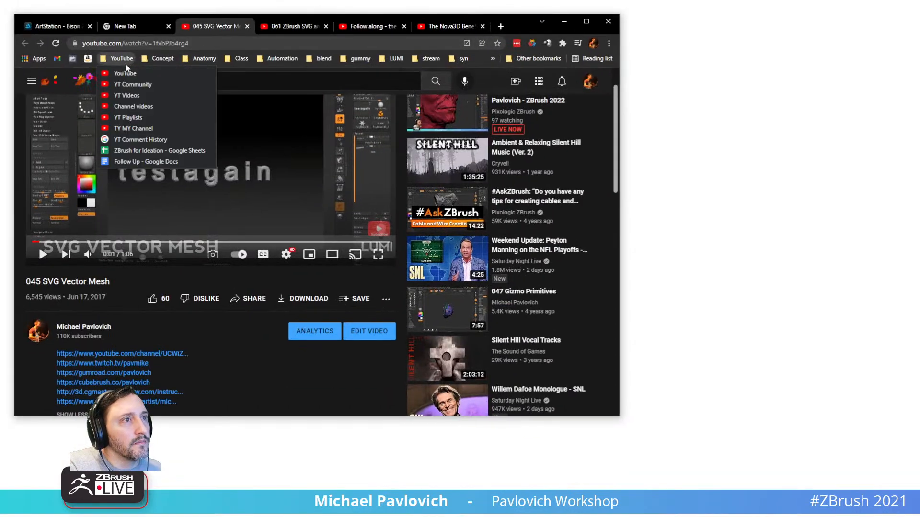
pyautogui.click(128, 117)
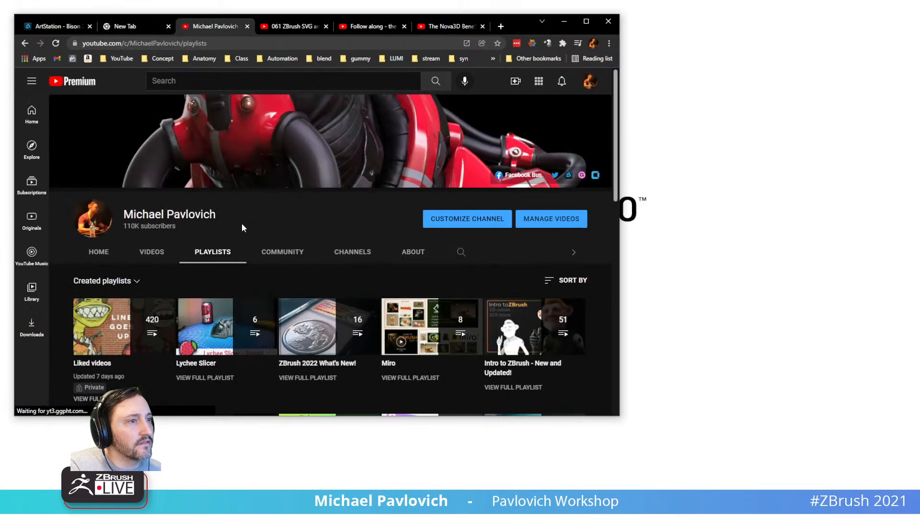
pyautogui.scroll(-6, 244, 223)
pyautogui.scroll(4, 221, 245)
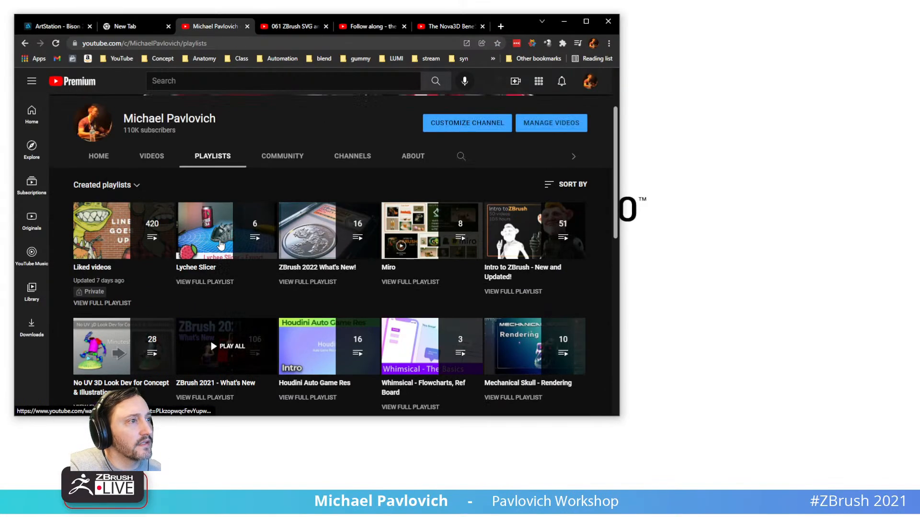
pyautogui.click(200, 282)
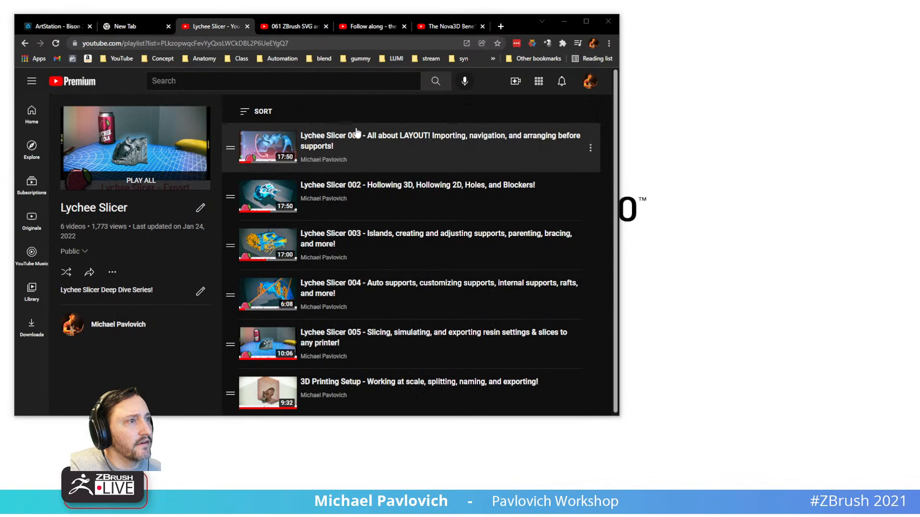
pyautogui.click(373, 383)
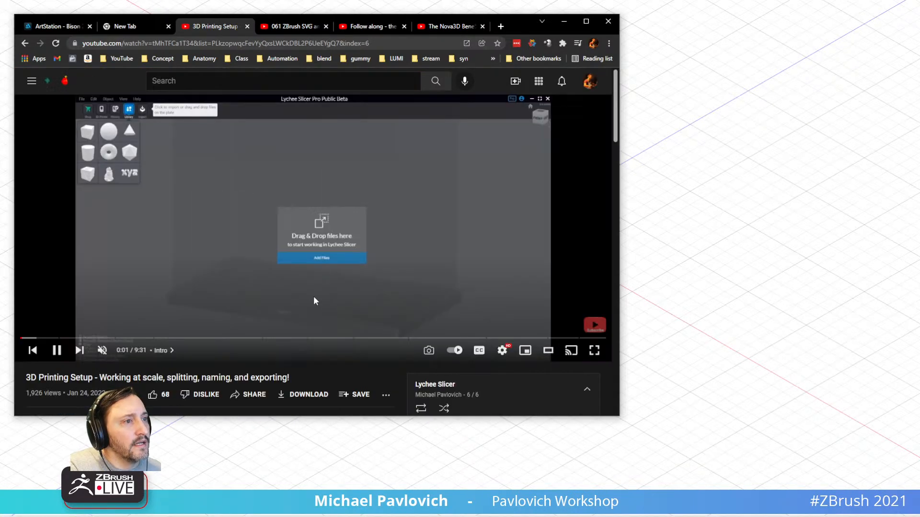
# Switch to Autodesk Fusion 360, reposition its window and start a sketch on the horizontal ground plane
pyautogui.hotkey('alt', 'Tab')
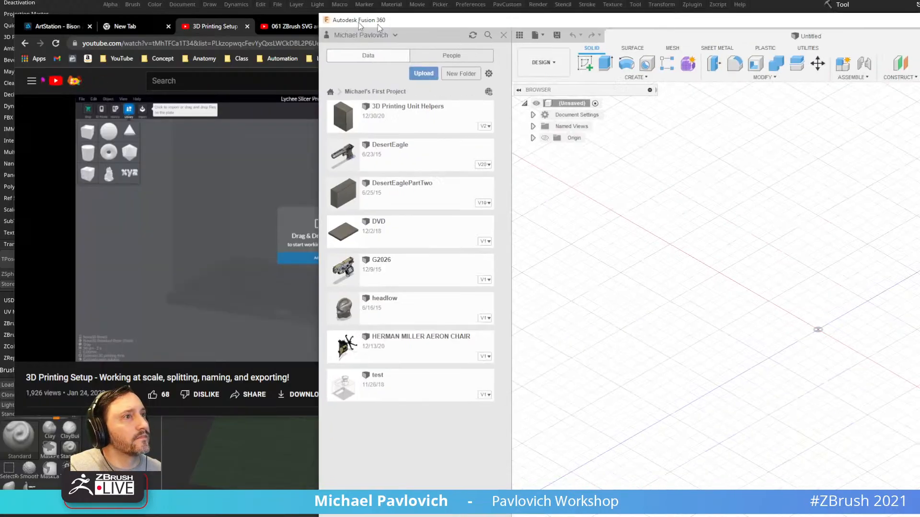
pyautogui.moveTo(378, 25); pyautogui.dragTo(49, 0)
pyautogui.moveTo(791, 166); pyautogui.dragTo(919, 166)
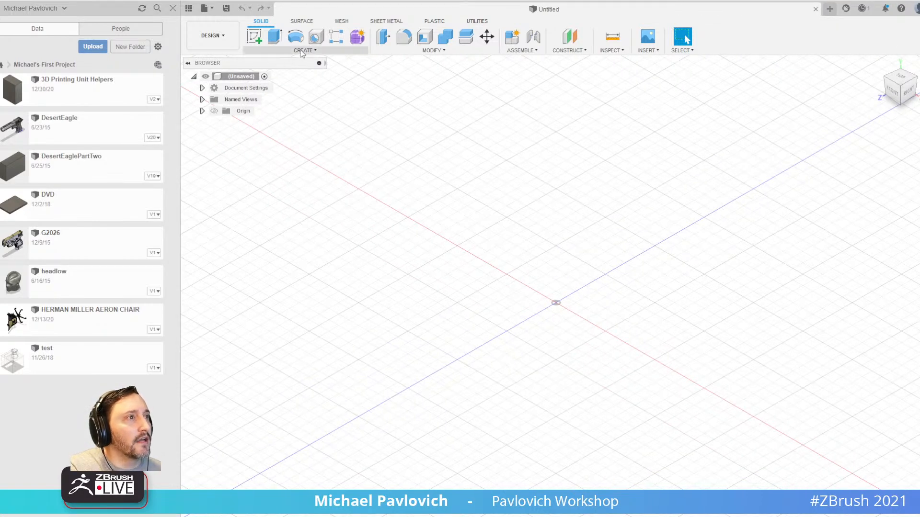
pyautogui.click(304, 50)
pyautogui.click(280, 69)
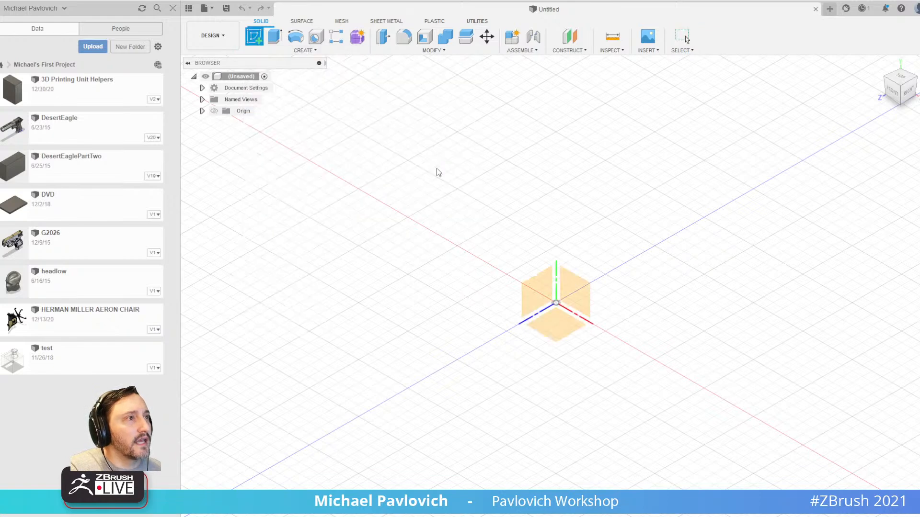
pyautogui.click(555, 324)
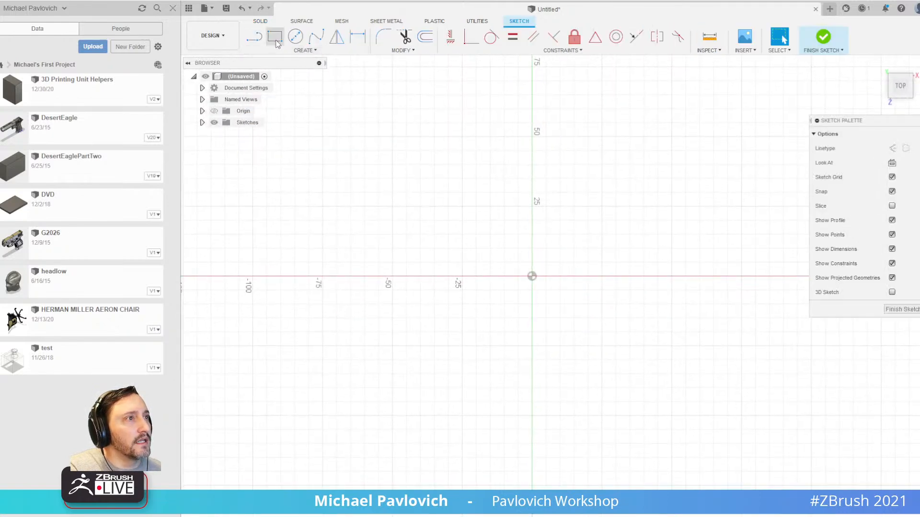
# Sketch a center rectangle at the origin, 150 mm wide and 80 mm high, and finish the sketch
pyautogui.click(304, 51)
pyautogui.moveTo(288, 73)
pyautogui.click(346, 93)
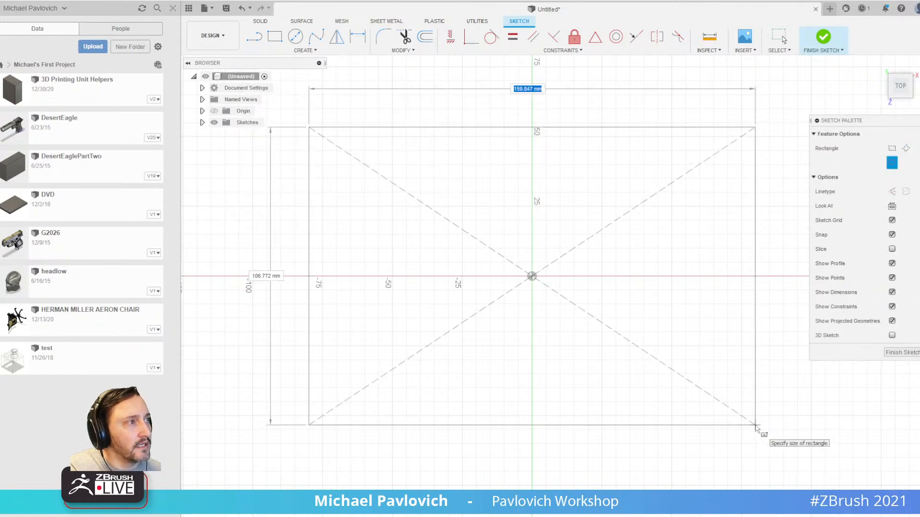
pyautogui.write('150')
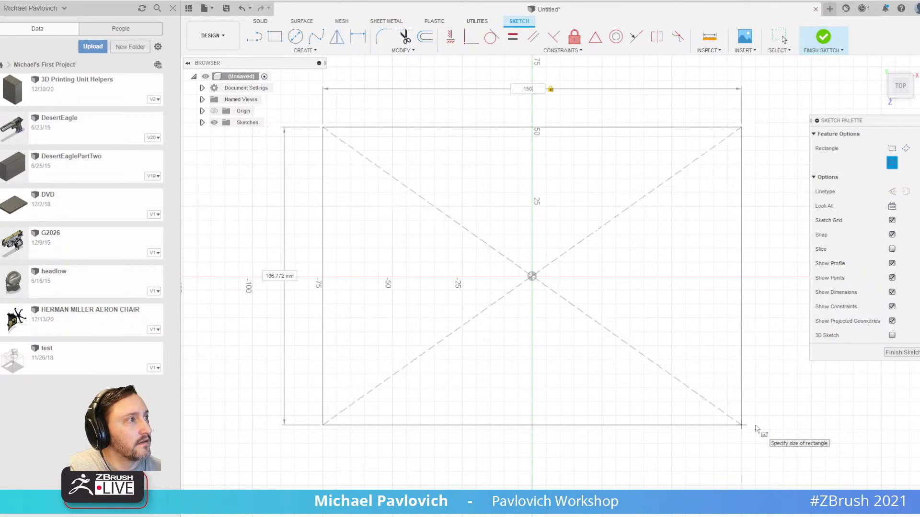
pyautogui.press('Tab')
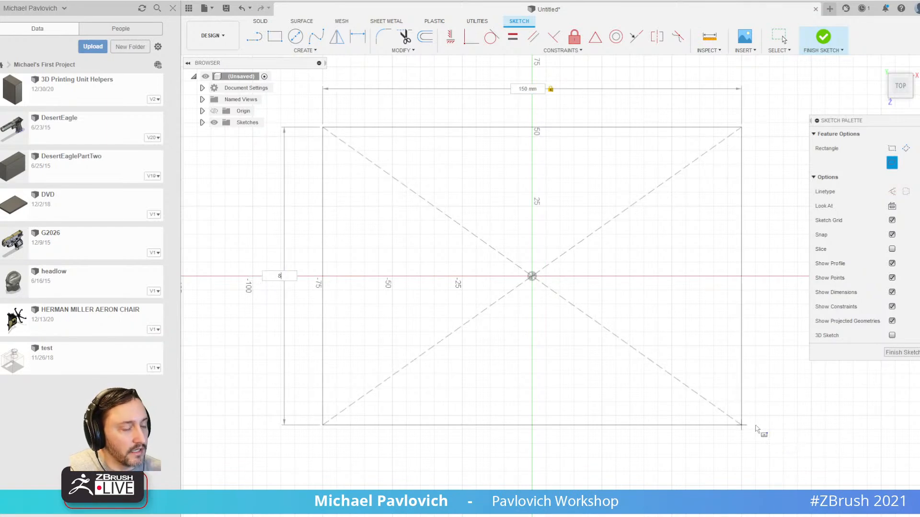
pyautogui.press('Return')
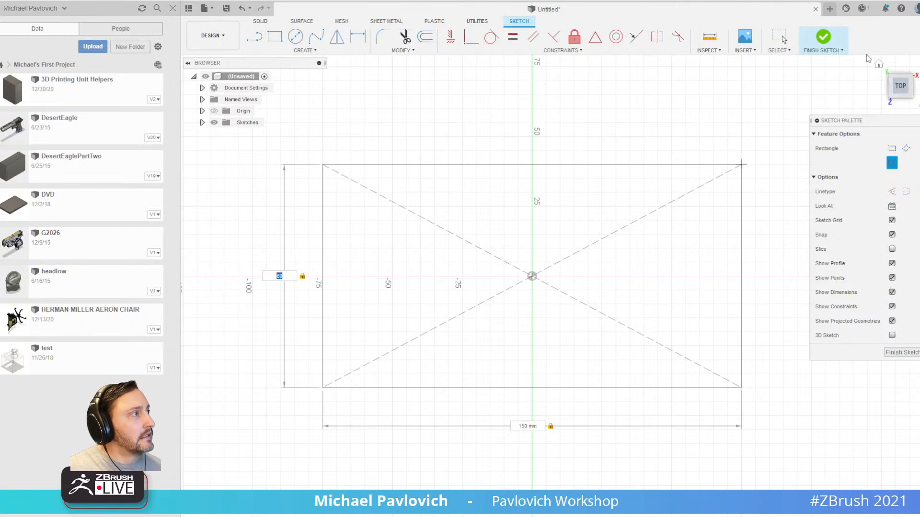
pyautogui.click(823, 43)
# Extrude the rectangle profile upward 150 mm into a solid box with Press Pull
pyautogui.rightClick(613, 289)
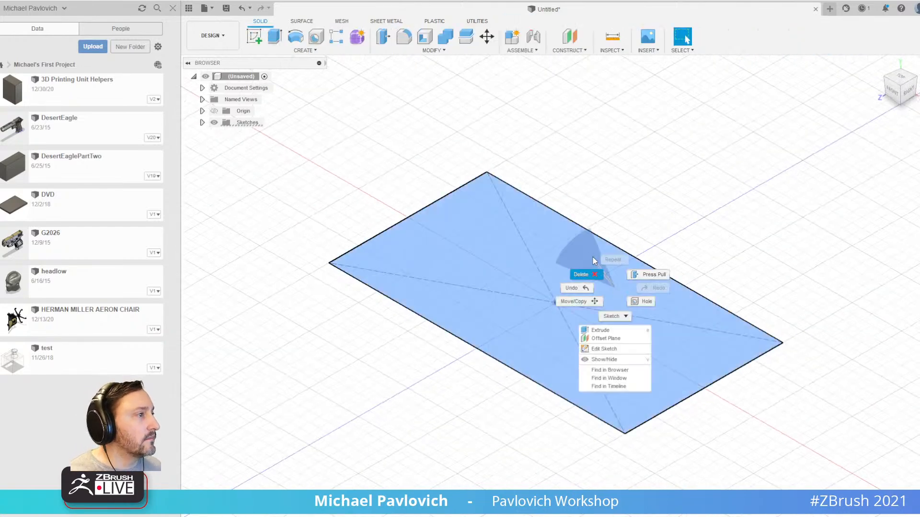
pyautogui.click(645, 276)
pyautogui.moveTo(555, 293); pyautogui.dragTo(554, 191)
pyautogui.write('150')
pyautogui.press('Return')
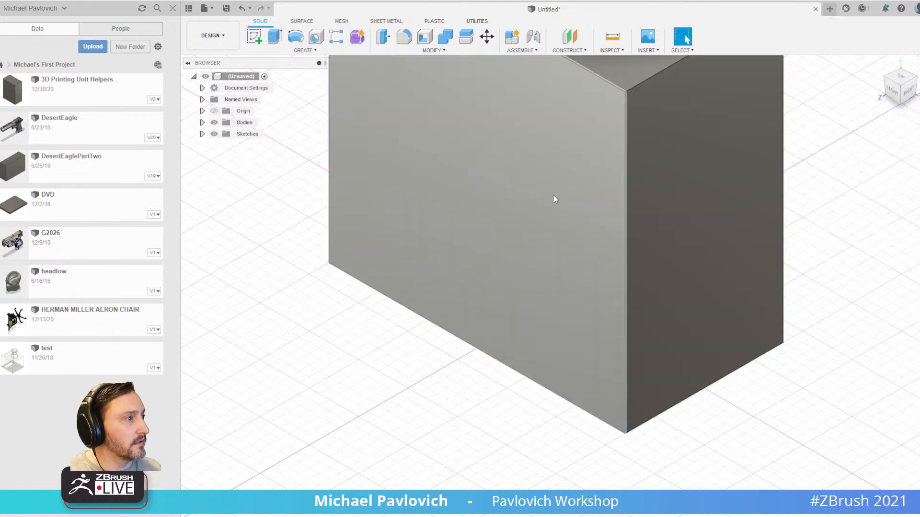
pyautogui.scroll(5, 602, 329)
pyautogui.scroll(-5, 643, 318)
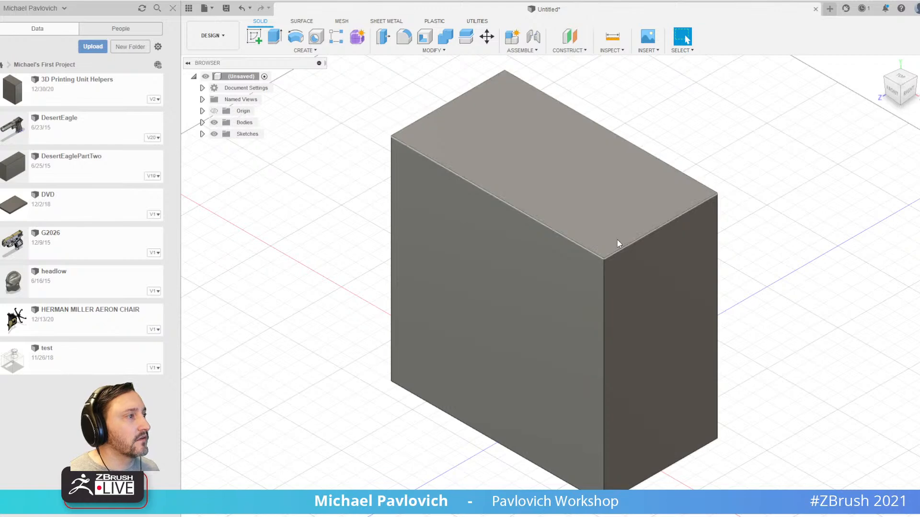
pyautogui.click(616, 244)
pyautogui.click(343, 144)
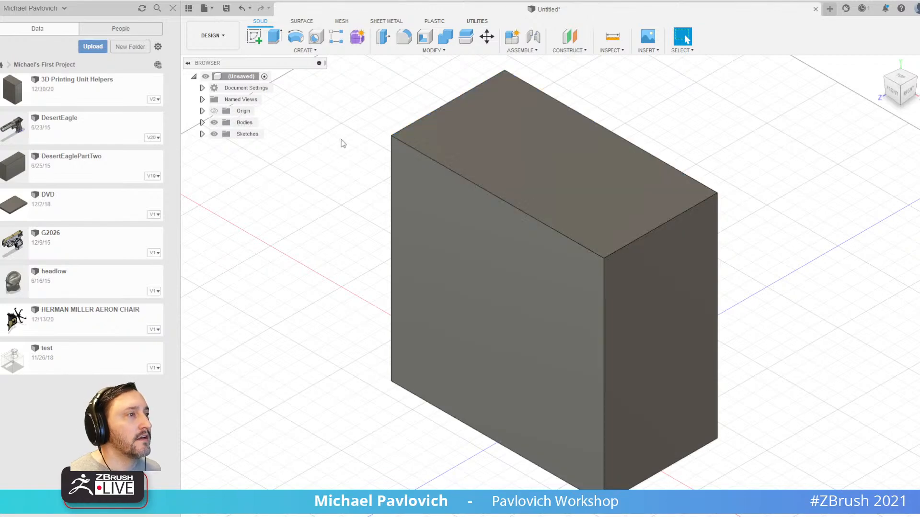
# Save the whole design as a binary STL mesh in millimeters, named BuildVolume, on the Desktop
pyautogui.rightClick(244, 79)
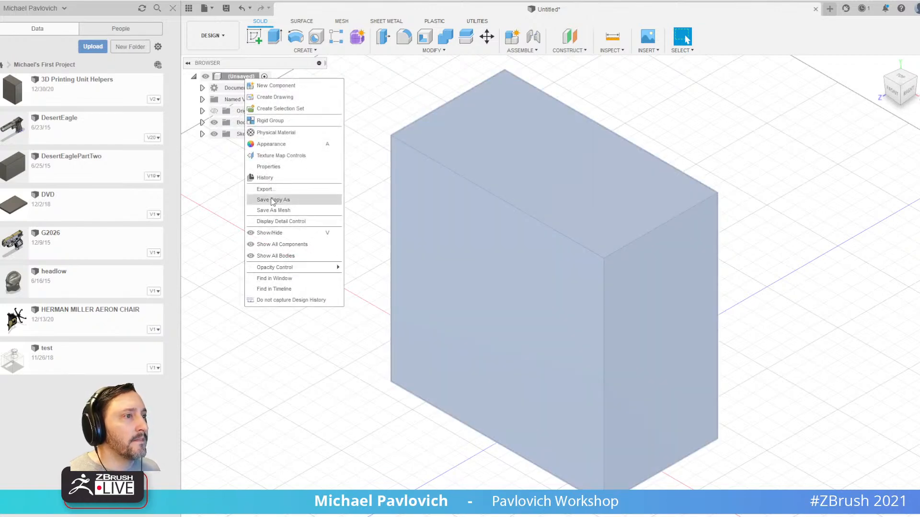
pyautogui.click(274, 210)
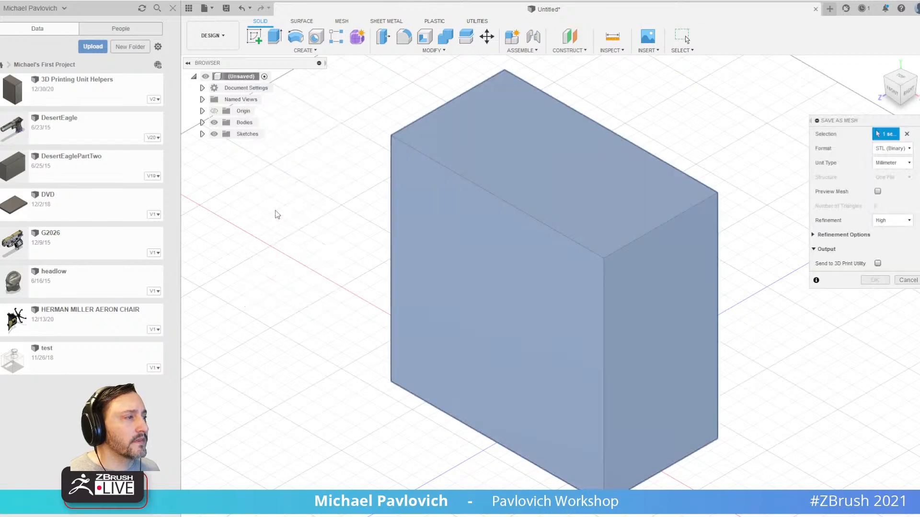
pyautogui.click(874, 280)
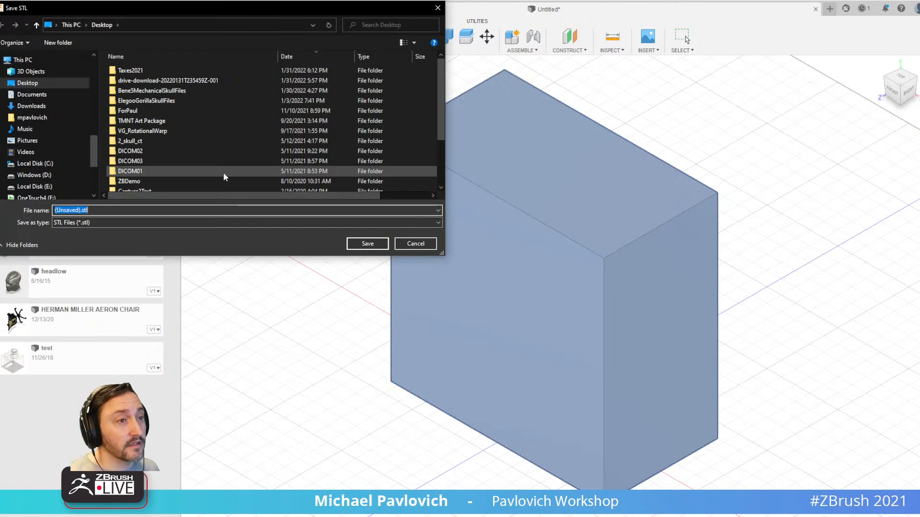
pyautogui.write('Buil')
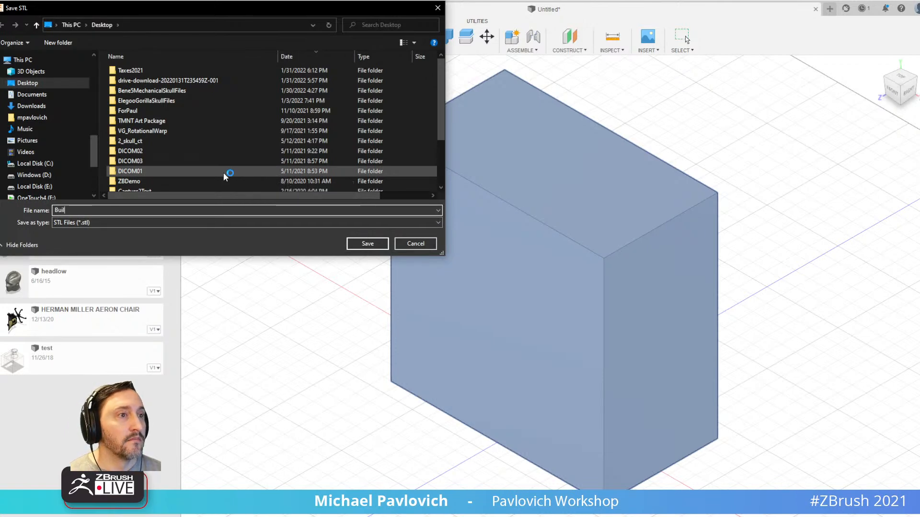
pyautogui.write('dVolume')
pyautogui.press('Return')
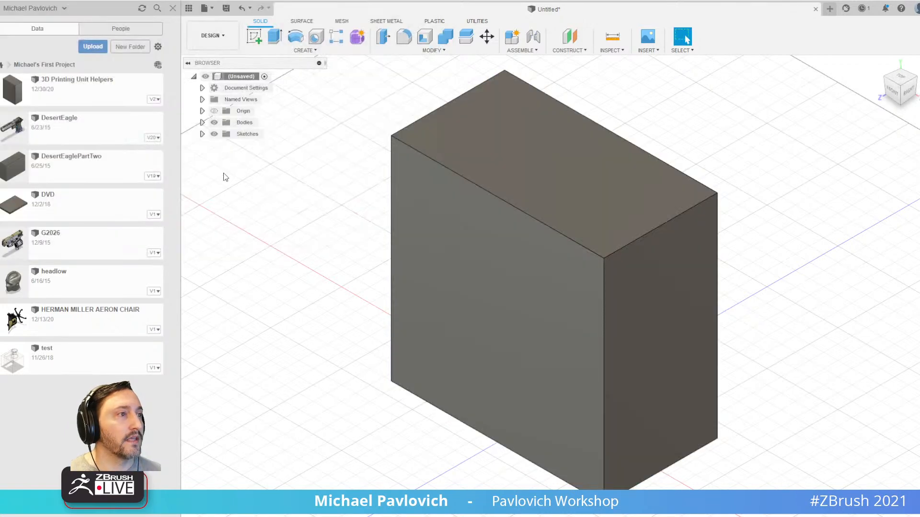
# Return to ZBrush, minimise the browser, leave Edit mode and clear the cylinder from the canvas
pyautogui.hotkey('alt', 'Tab')
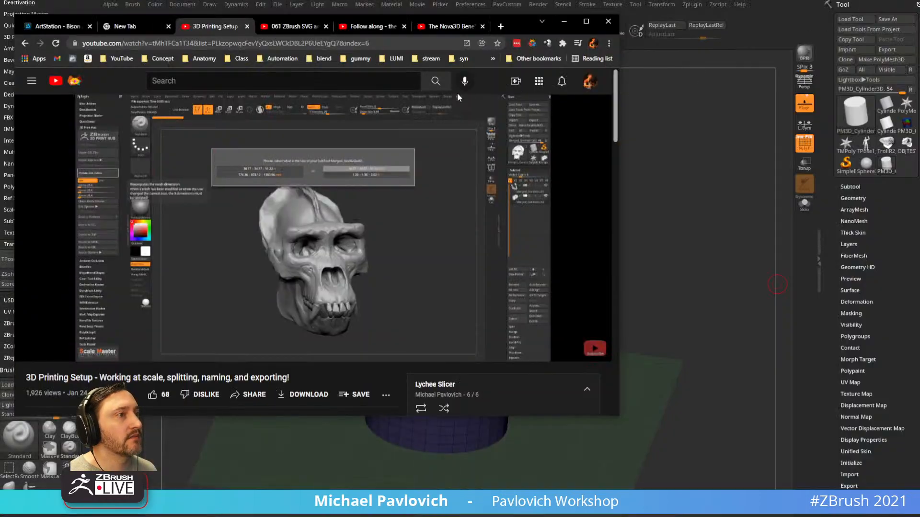
pyautogui.click(564, 22)
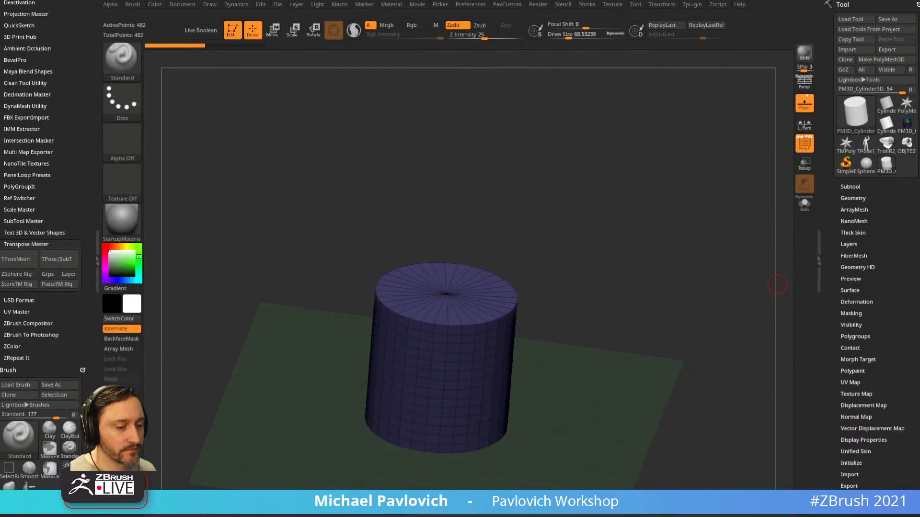
pyautogui.click(232, 30)
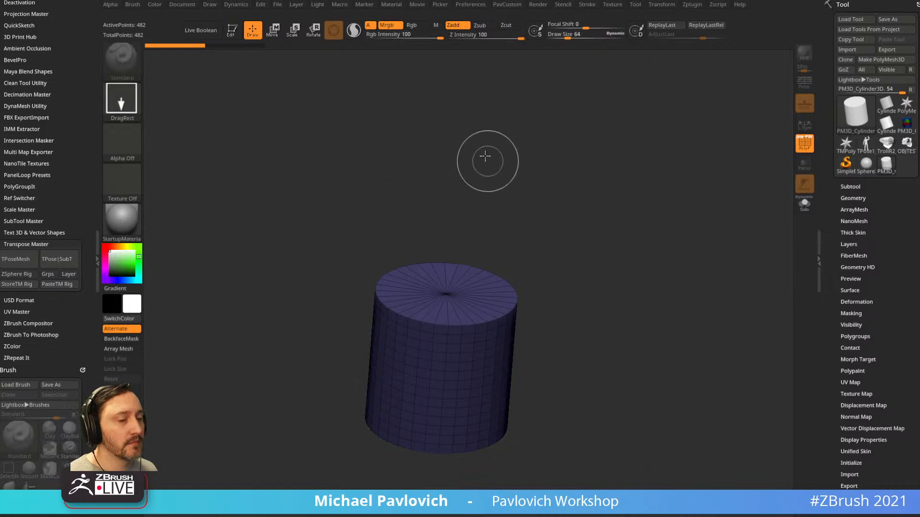
pyautogui.hotkey('ctrl', 'n')
# Choose the TMPolyMesh star tool, draw it on the canvas and enter Edit mode
pyautogui.click(846, 143)
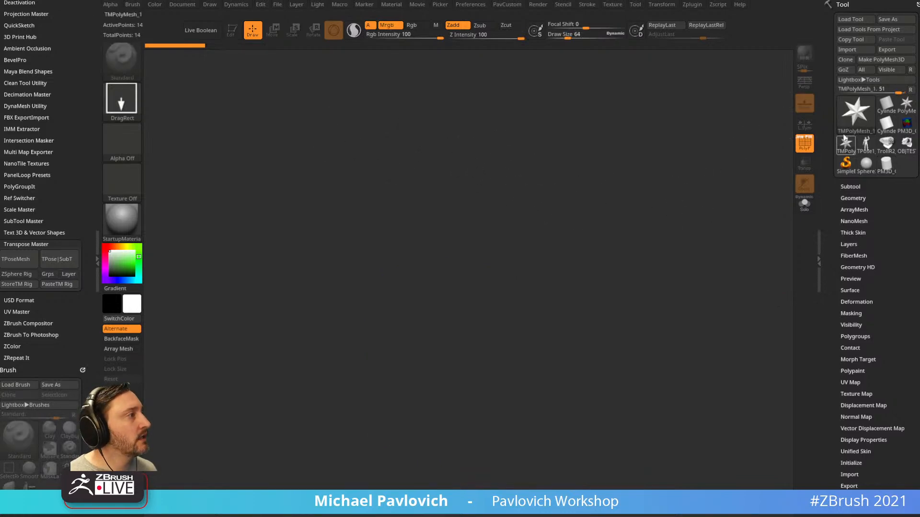
pyautogui.click(847, 50)
pyautogui.press('Escape')
pyautogui.moveTo(458, 273); pyautogui.dragTo(511, 389)
pyautogui.click(230, 30)
pyautogui.moveTo(512, 135)
pyautogui.mouseDown()
pyautogui.moveTo(540, 177)
pyautogui.moveTo(614, 183)
pyautogui.moveTo(818, 281)
pyautogui.mouseUp()
# Show the star's Size settings within its Geometry options
pyautogui.moveTo(833, 315); pyautogui.dragTo(834, 281)
pyautogui.press('shift')
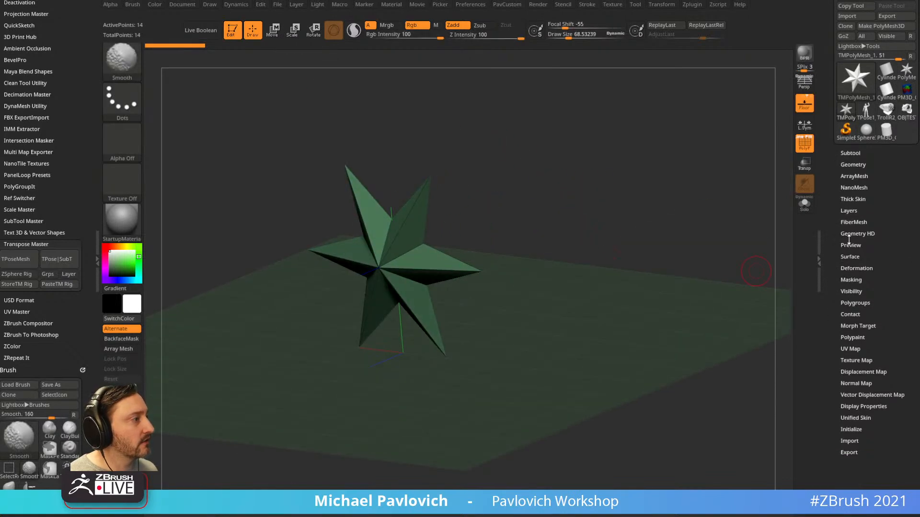
pyautogui.click(849, 165)
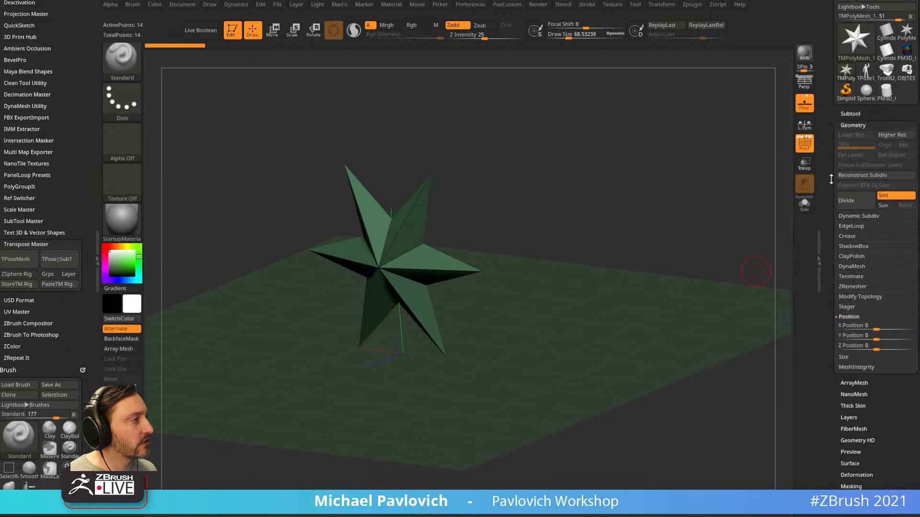
pyautogui.click(846, 319)
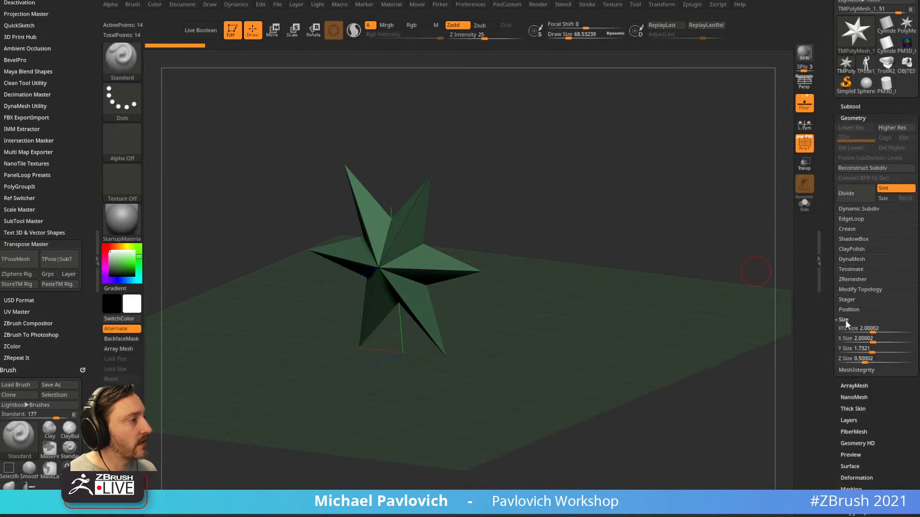
# Append a Cube3D subtool to the star, compare the two with transparency on, and delete the cube
pyautogui.click(849, 310)
pyautogui.click(849, 310)
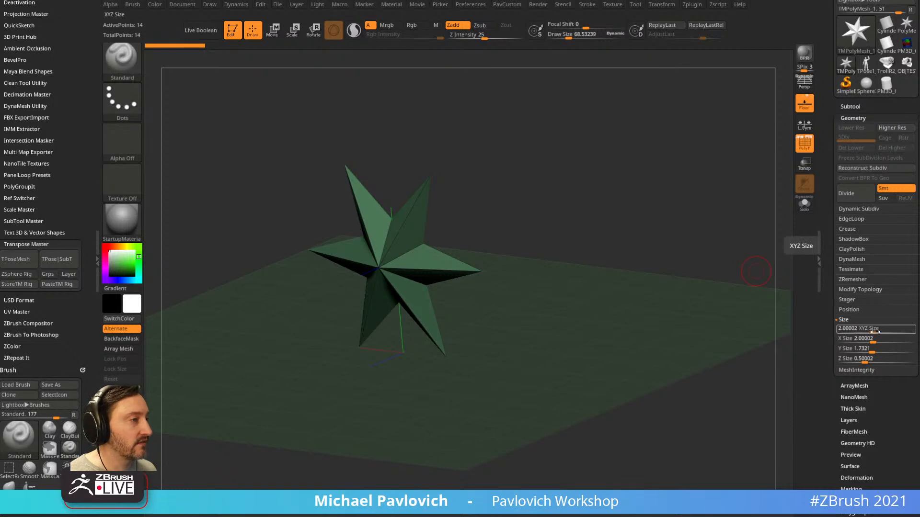
pyautogui.click(857, 106)
pyautogui.click(894, 370)
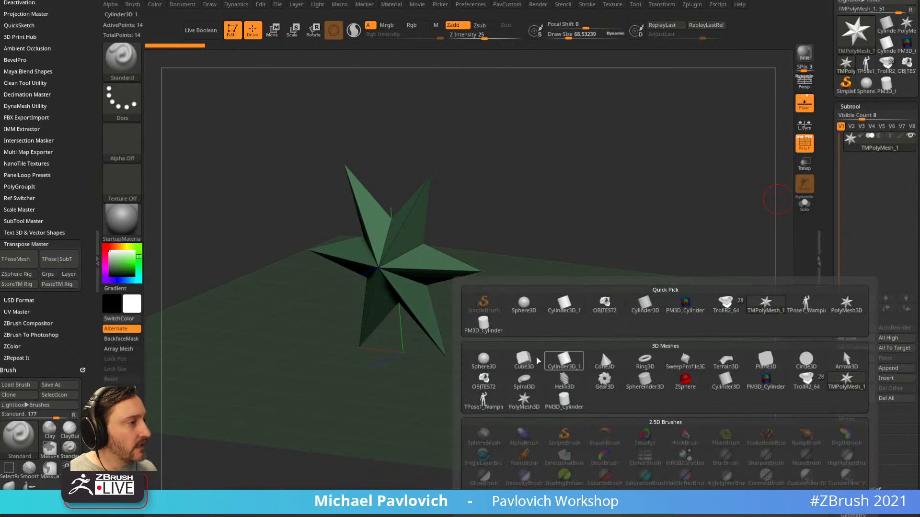
pyautogui.click(523, 360)
pyautogui.click(805, 164)
pyautogui.moveTo(717, 180)
pyautogui.mouseDown()
pyautogui.moveTo(676, 168)
pyautogui.moveTo(717, 183)
pyautogui.moveTo(725, 172)
pyautogui.mouseUp()
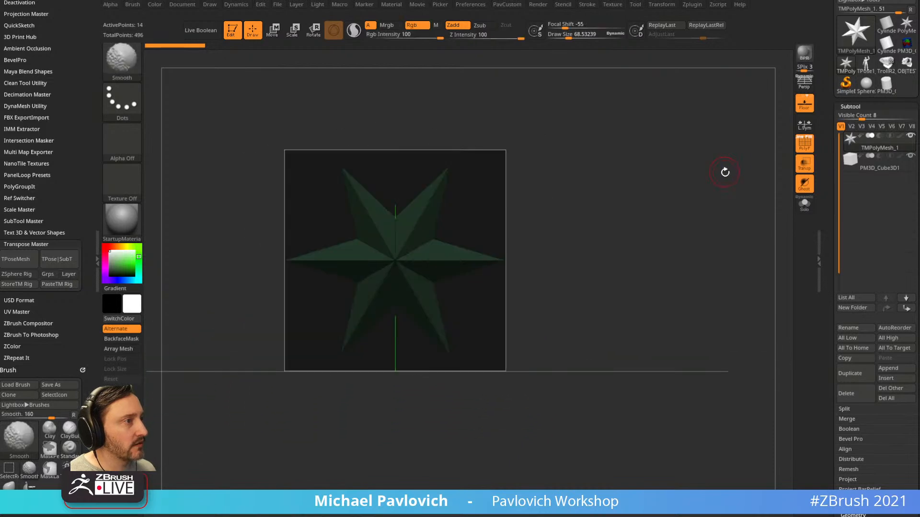
pyautogui.moveTo(621, 226); pyautogui.dragTo(864, 287)
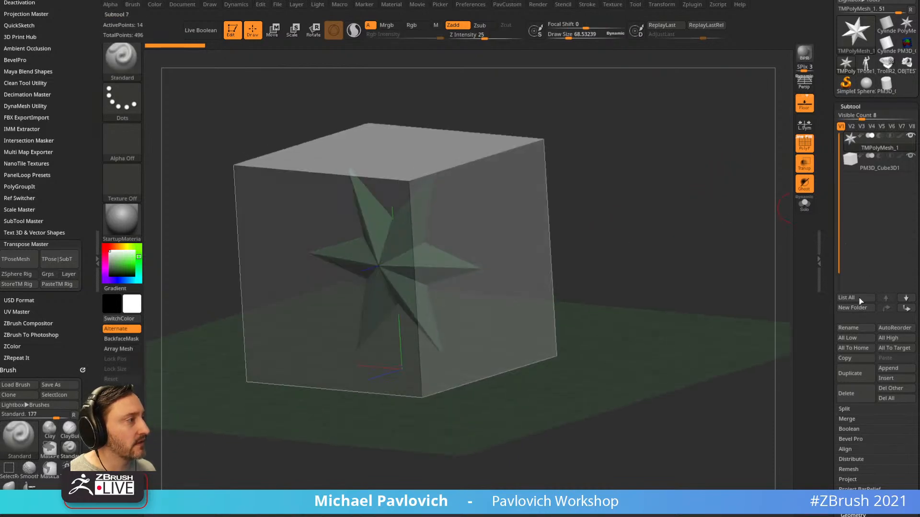
pyautogui.click(878, 172)
pyautogui.click(846, 394)
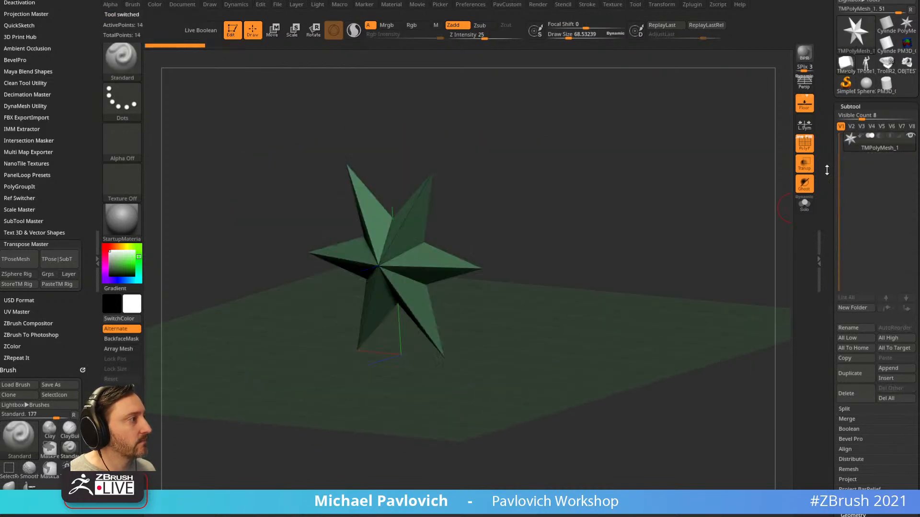
# Switch to the troll character, show it without polyframe or transparency, and set the draw size to about 24
pyautogui.click(886, 152)
pyautogui.keyDown('shift'); pyautogui.moveTo(680, 177); pyautogui.dragTo(676, 173); pyautogui.keyUp('shift')
pyautogui.click(805, 150)
pyautogui.keyDown('alt'); pyautogui.moveTo(602, 187); pyautogui.dragTo(667, 230); pyautogui.keyUp('alt')
pyautogui.moveTo(667, 231); pyautogui.dragTo(662, 244)
pyautogui.click(804, 166)
pyautogui.keyDown('shift'); pyautogui.moveTo(774, 189); pyautogui.dragTo(680, 181); pyautogui.keyUp('shift')
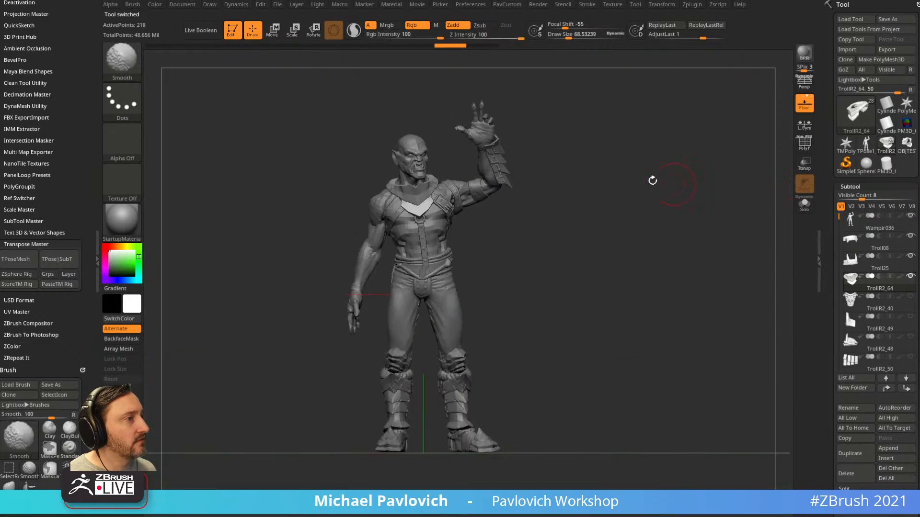
pyautogui.press('s')
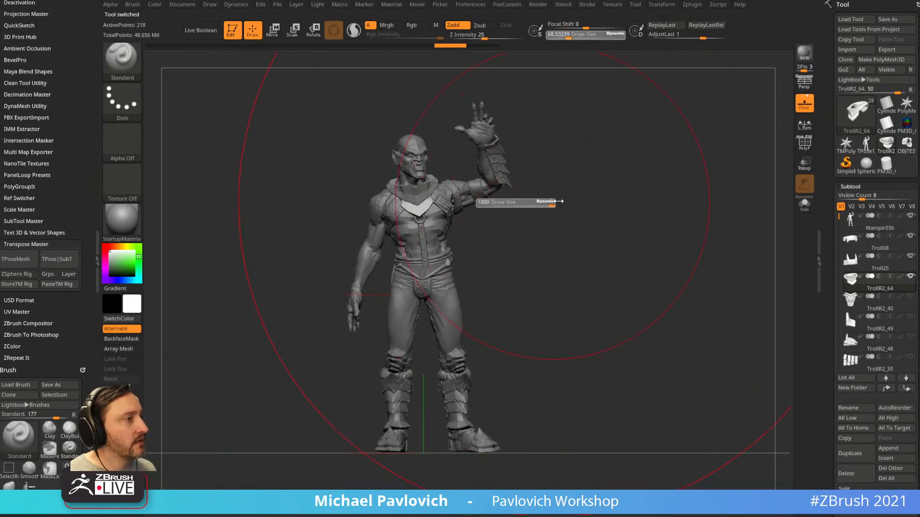
pyautogui.moveTo(627, 207); pyautogui.dragTo(568, 240)
# Append a Cube3D subtool to the troll character for a size comparison, and delete that cube
pyautogui.moveTo(833, 306); pyautogui.dragTo(828, 239)
pyautogui.click(899, 383)
pyautogui.click(529, 365)
pyautogui.moveTo(669, 269); pyautogui.dragTo(700, 265)
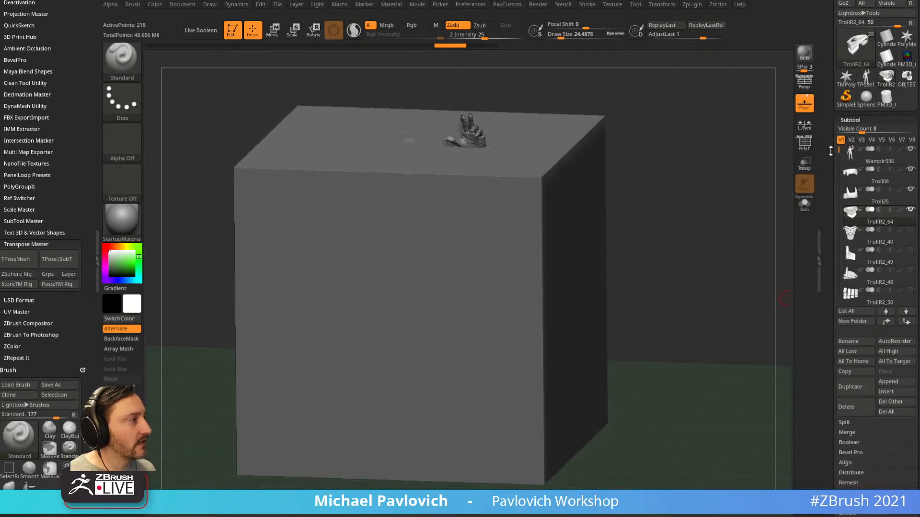
pyautogui.moveTo(840, 152); pyautogui.dragTo(875, 276)
pyautogui.click(862, 409)
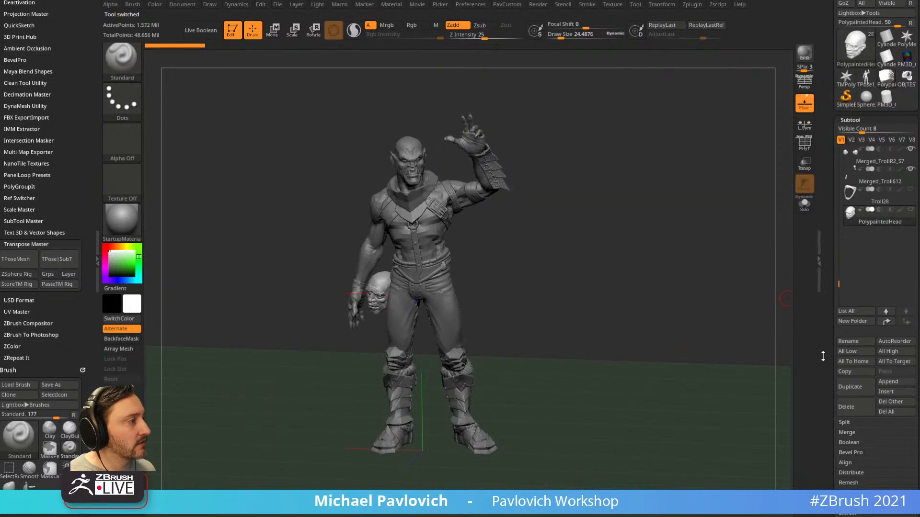
# Display the Size values in the Geometry options for the PolypaintedHead subtool
pyautogui.scroll(-3, 835, 359)
pyautogui.keyDown('shift'); pyautogui.click(858, 446); pyautogui.keyUp('shift')
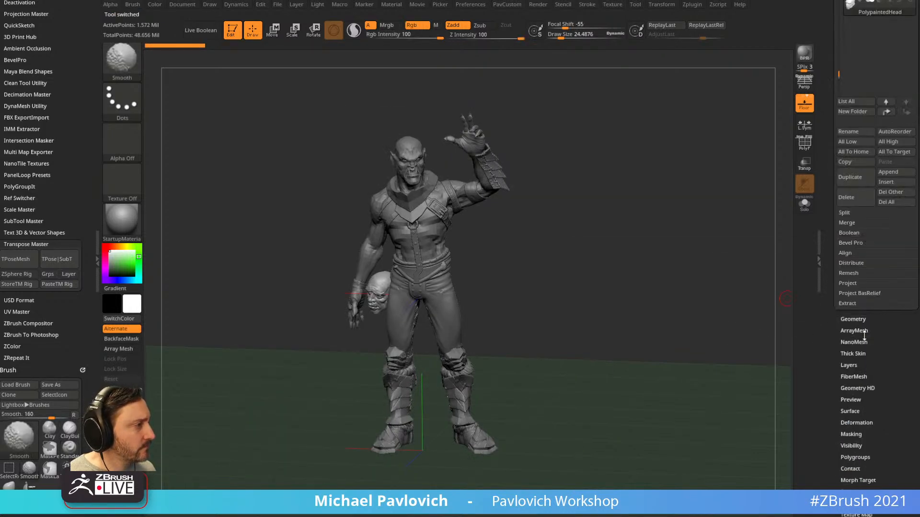
pyautogui.click(854, 319)
pyautogui.scroll(-6, 858, 364)
pyautogui.click(844, 357)
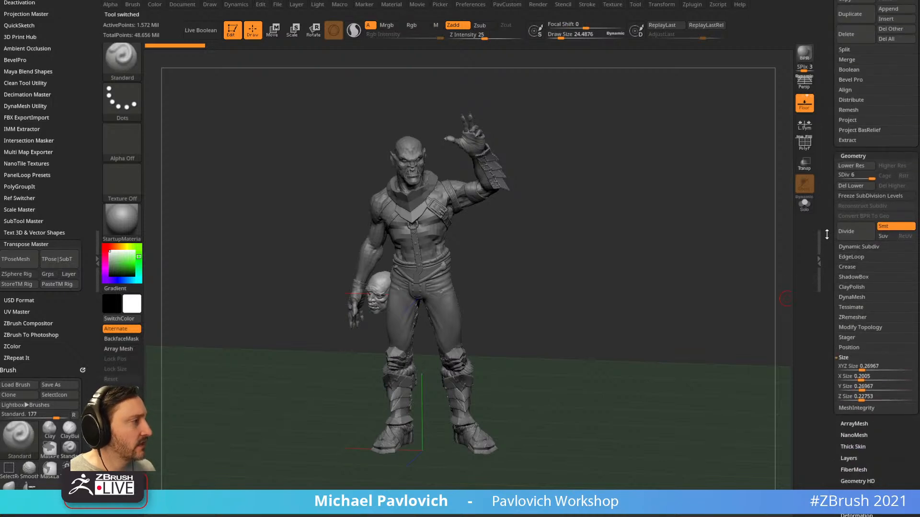
# Return to the character's subtool list and make all of its subtools visible
pyautogui.moveTo(827, 234); pyautogui.dragTo(831, 386)
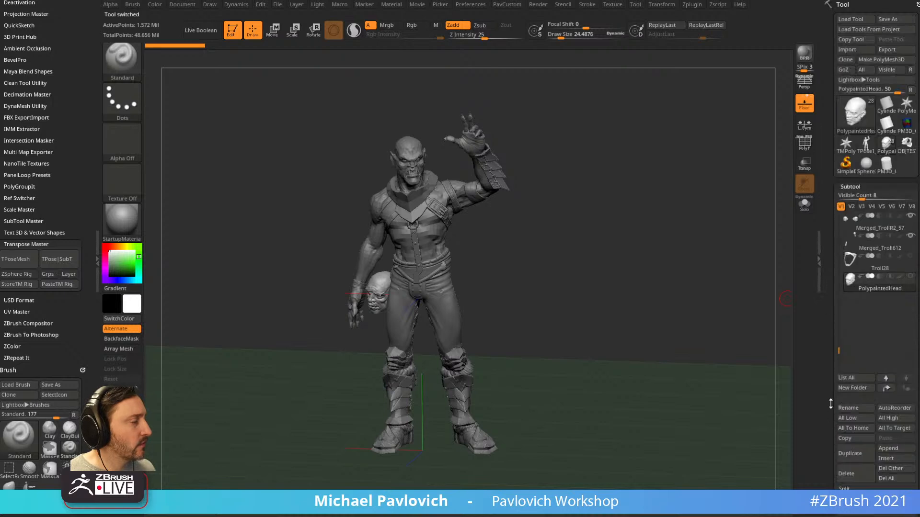
pyautogui.moveTo(688, 244); pyautogui.dragTo(683, 261)
pyautogui.moveTo(708, 220); pyautogui.dragTo(707, 169)
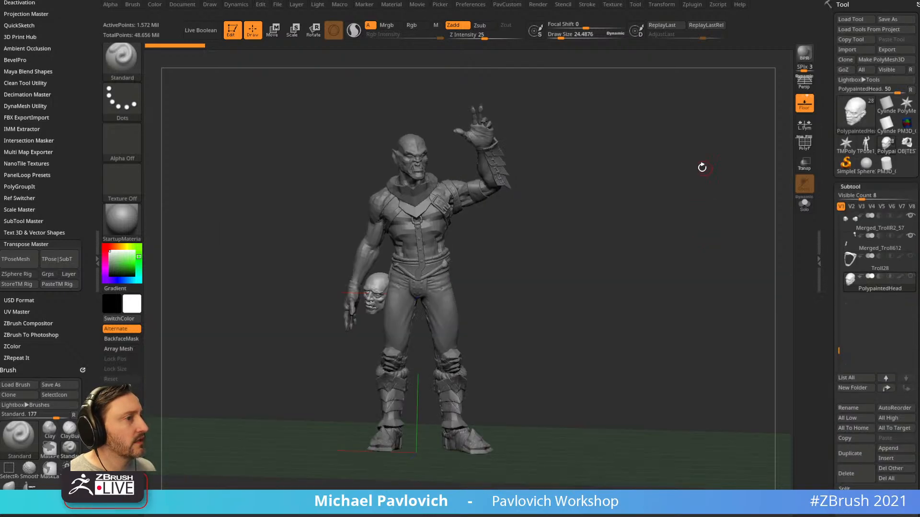
pyautogui.click(911, 255)
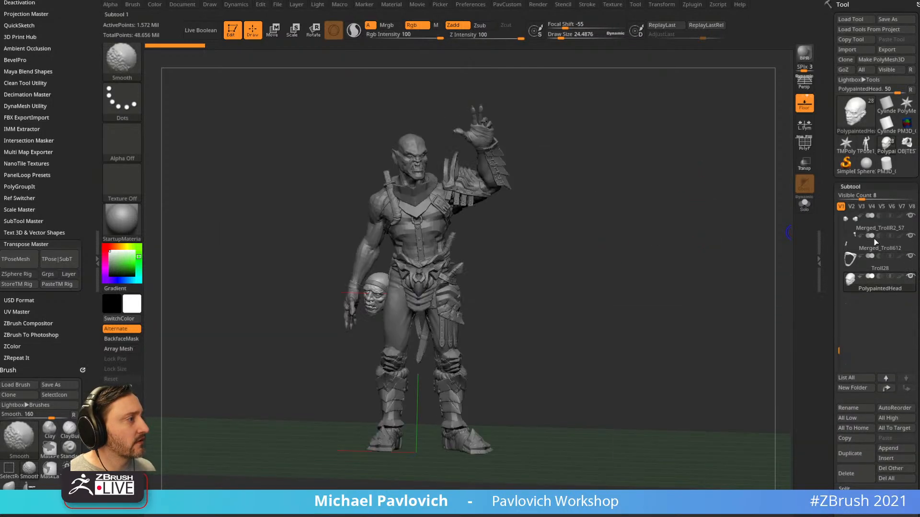
# Run ZBrush Scale Unify from Scale Master on the character, accepting the hidden-geometry warnings
pyautogui.moveTo(718, 207); pyautogui.dragTo(733, 32)
pyautogui.click(692, 5)
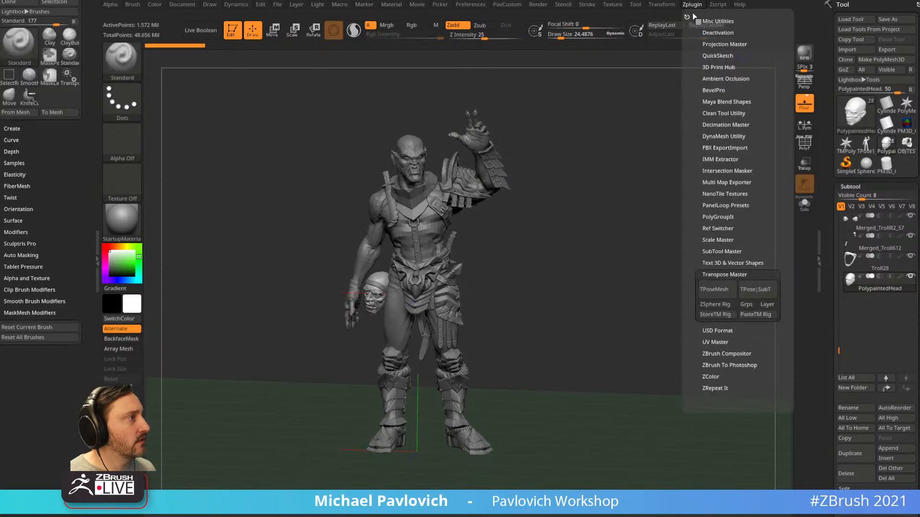
pyautogui.keyDown('shift'); pyautogui.click(712, 274); pyautogui.keyUp('shift')
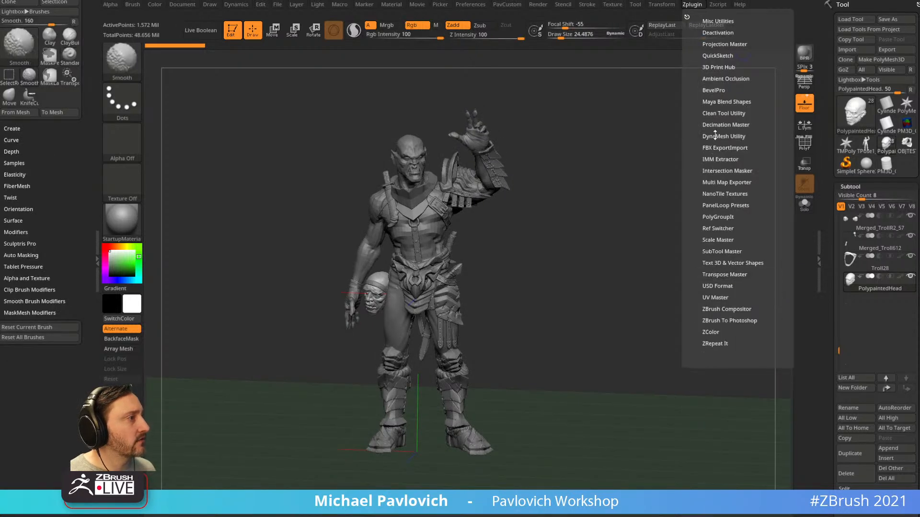
pyautogui.click(713, 240)
pyautogui.click(719, 304)
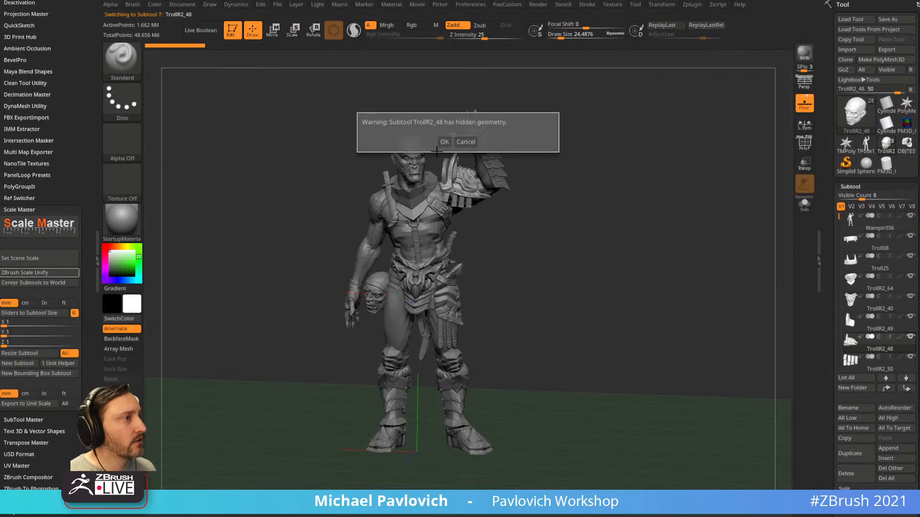
pyautogui.click(444, 142)
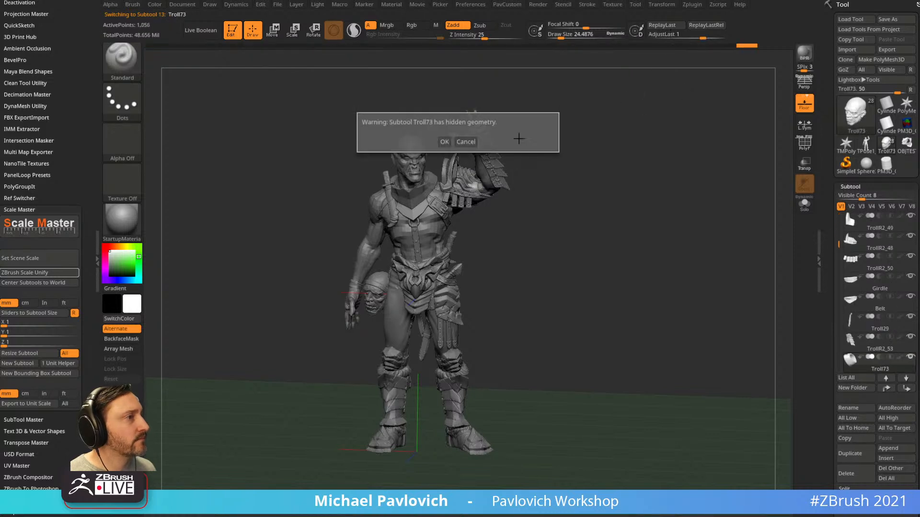
pyautogui.click(445, 143)
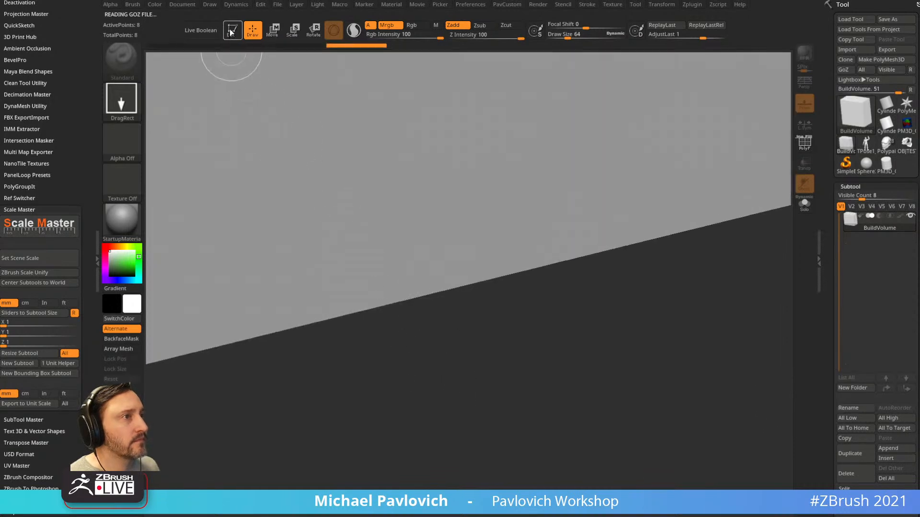
# Enter Edit mode on the imported BuildVolume box, frame it, and apply Mirror And Weld
pyautogui.click(231, 32)
pyautogui.keyDown('alt'); pyautogui.moveTo(654, 345); pyautogui.dragTo(646, 264); pyautogui.keyUp('alt')
pyautogui.keyDown('shift'); pyautogui.moveTo(645, 263); pyautogui.dragTo(682, 301); pyautogui.keyUp('shift')
pyautogui.moveTo(697, 285); pyautogui.dragTo(682, 296)
pyautogui.press('space')
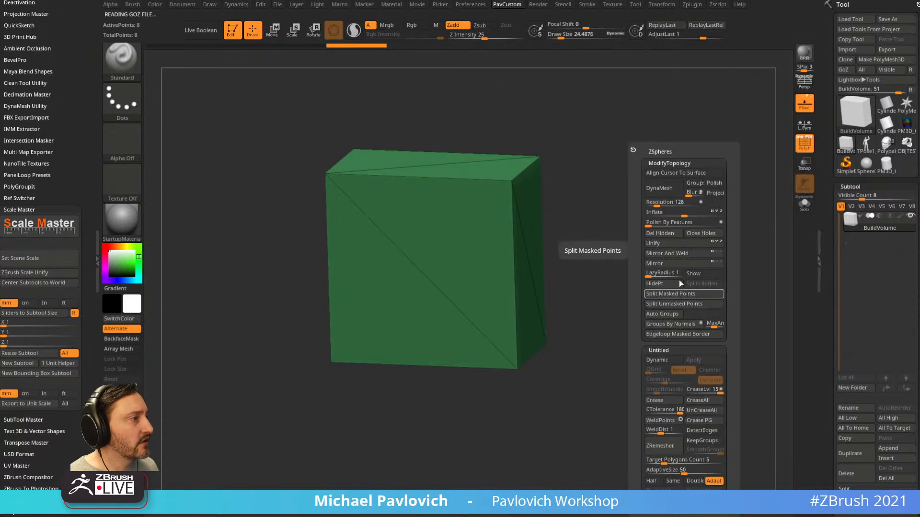
pyautogui.click(677, 254)
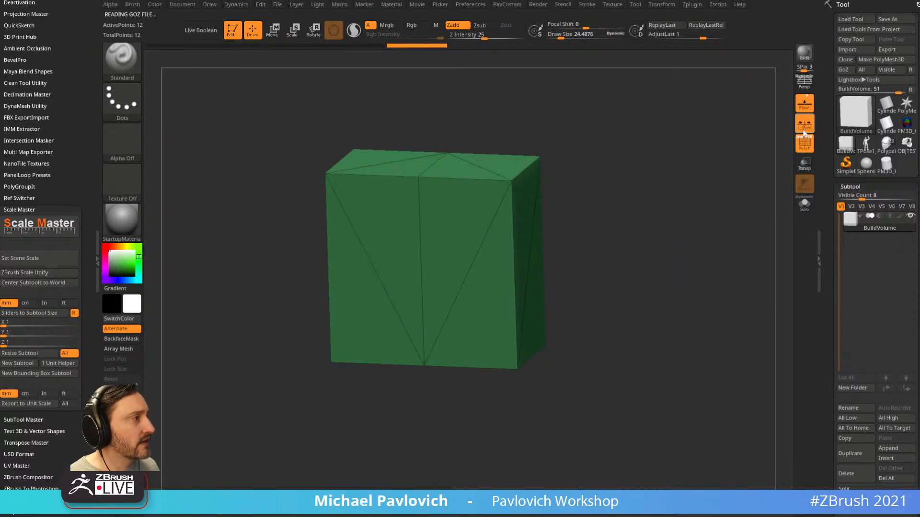
pyautogui.moveTo(743, 159); pyautogui.dragTo(684, 217)
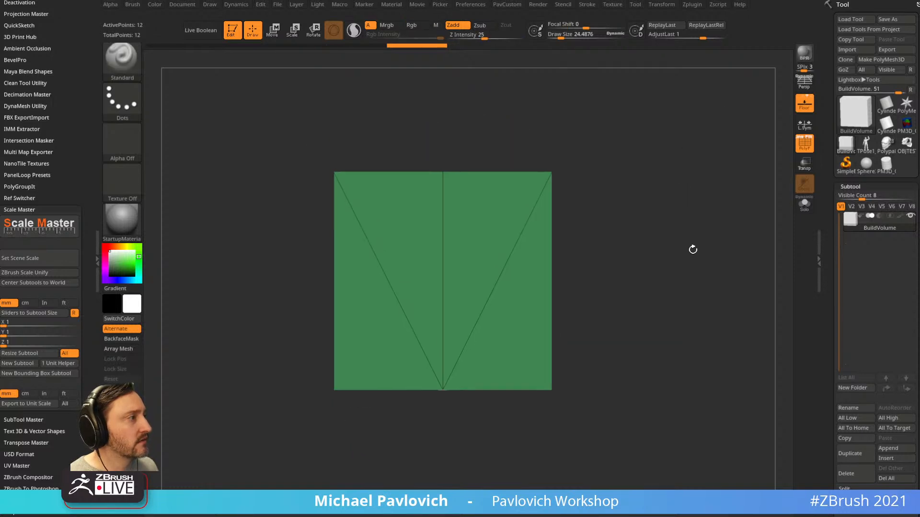
# Check the box's geometry Size values and test a draw size of about 960 against it
pyautogui.moveTo(634, 250); pyautogui.dragTo(674, 262)
pyautogui.moveTo(827, 302); pyautogui.dragTo(844, 157)
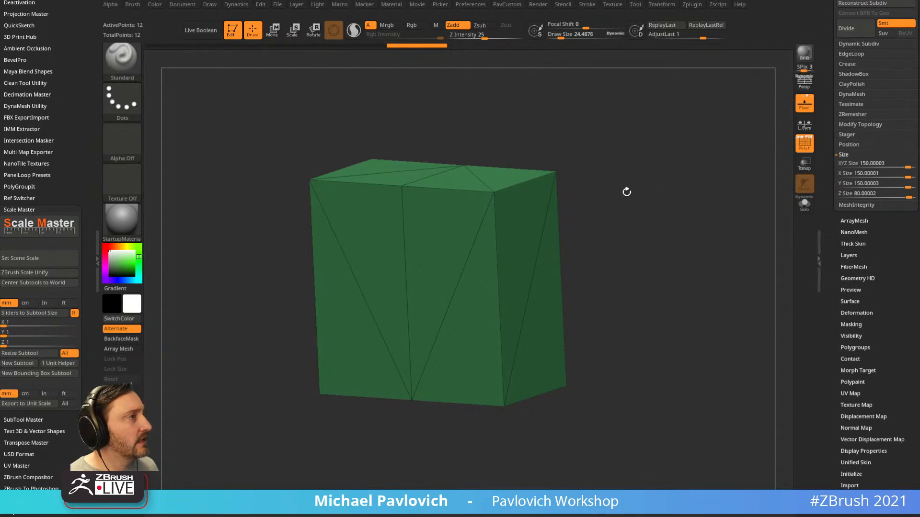
pyautogui.press('s')
pyautogui.moveTo(593, 230); pyautogui.dragTo(624, 225)
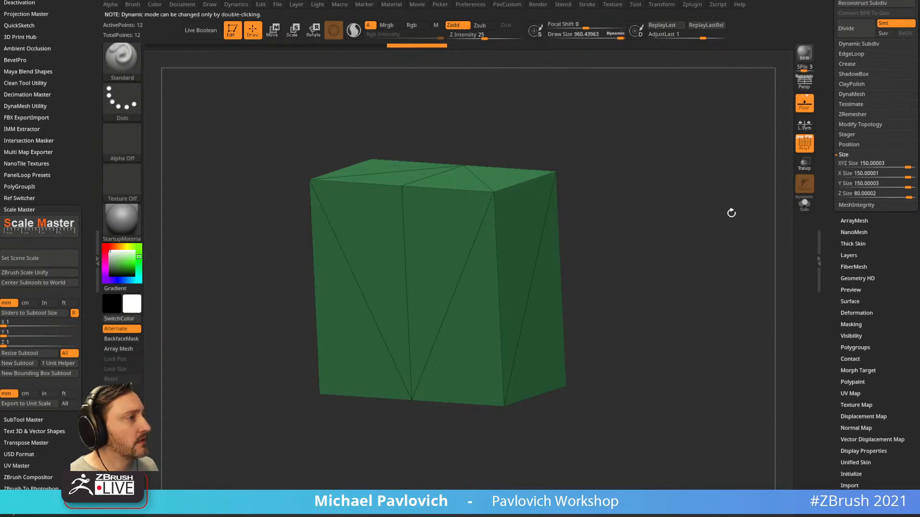
pyautogui.moveTo(830, 171); pyautogui.dragTo(838, 478)
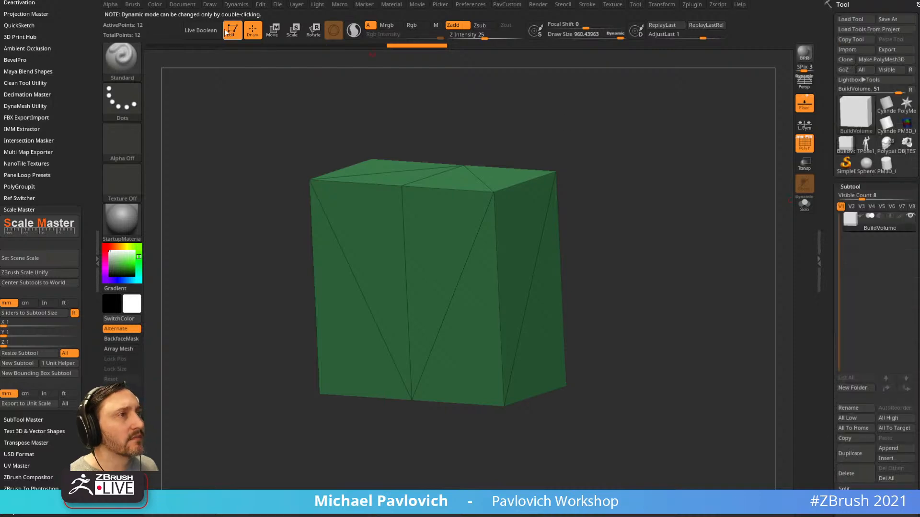
# Clear the canvas, import BuildVolume.stl into a PolyMesh3D star with Skip Color on, and draw it in Edit mode
pyautogui.hotkey('ctrl', 'n')
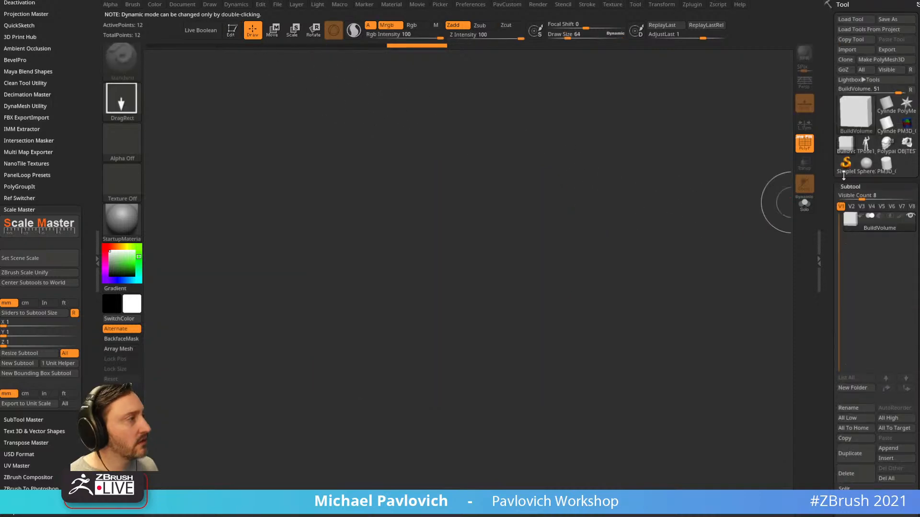
pyautogui.click(907, 106)
pyautogui.click(839, 50)
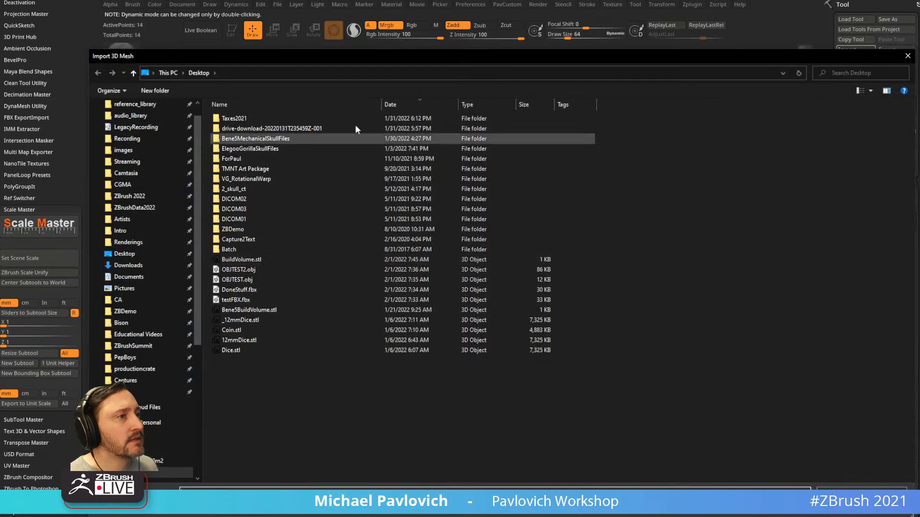
pyautogui.doubleClick(245, 260)
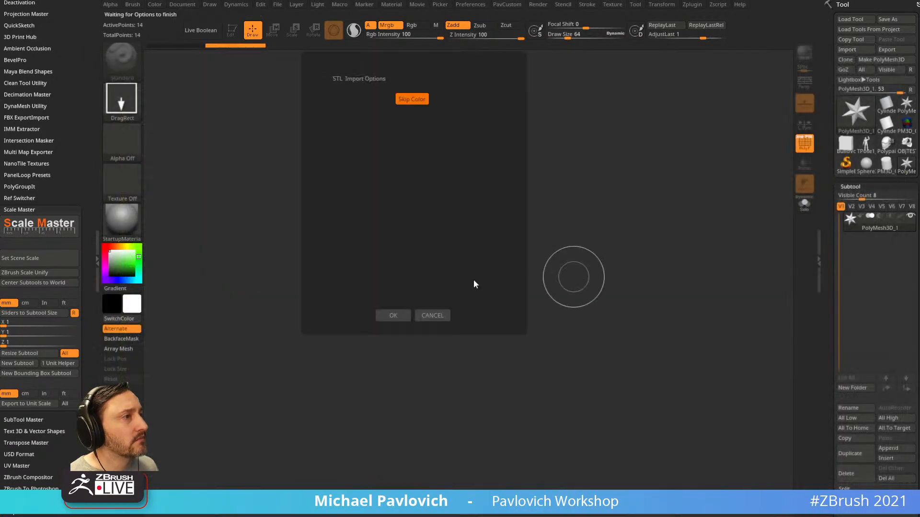
pyautogui.click(392, 316)
pyautogui.moveTo(422, 308)
pyautogui.mouseDown()
pyautogui.moveTo(441, 384)
pyautogui.moveTo(291, 91)
pyautogui.mouseUp()
pyautogui.click(232, 32)
# Apply Mirror And Weld to the reimported box and set the draw size to about 87
pyautogui.moveTo(600, 248)
pyautogui.mouseDown()
pyautogui.moveTo(624, 214)
pyautogui.moveTo(632, 314)
pyautogui.mouseUp()
pyautogui.press('s')
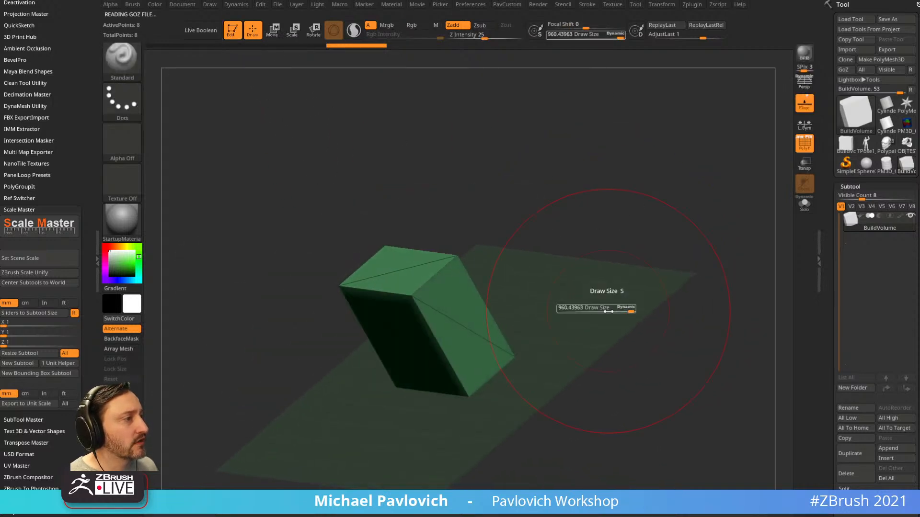
pyautogui.press('4')
pyautogui.click(594, 256)
pyautogui.moveTo(530, 180)
pyautogui.mouseDown()
pyautogui.moveTo(551, 180)
pyautogui.moveTo(514, 188)
pyautogui.mouseUp()
pyautogui.press('s')
pyautogui.moveTo(589, 193); pyautogui.dragTo(783, 286)
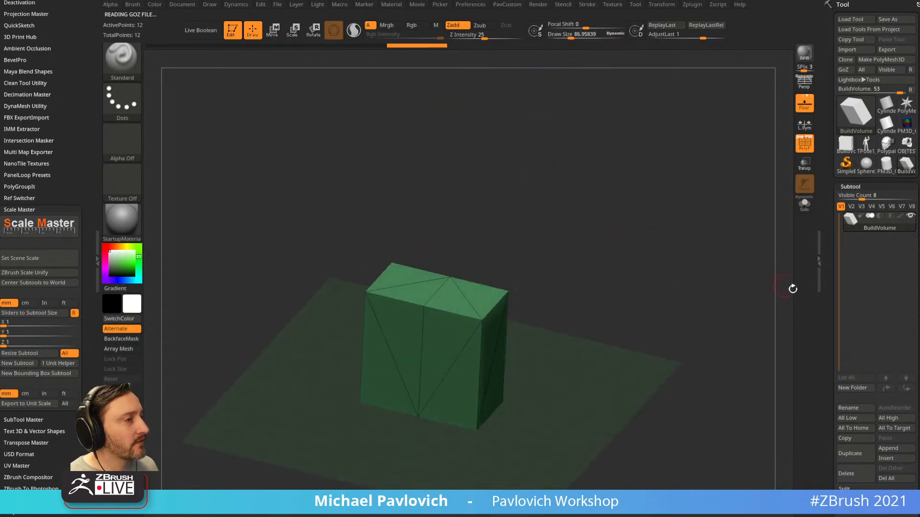
# Open the box's Export settings and check its XYZ Size values in the Geometry options
pyautogui.moveTo(830, 303); pyautogui.dragTo(859, 129)
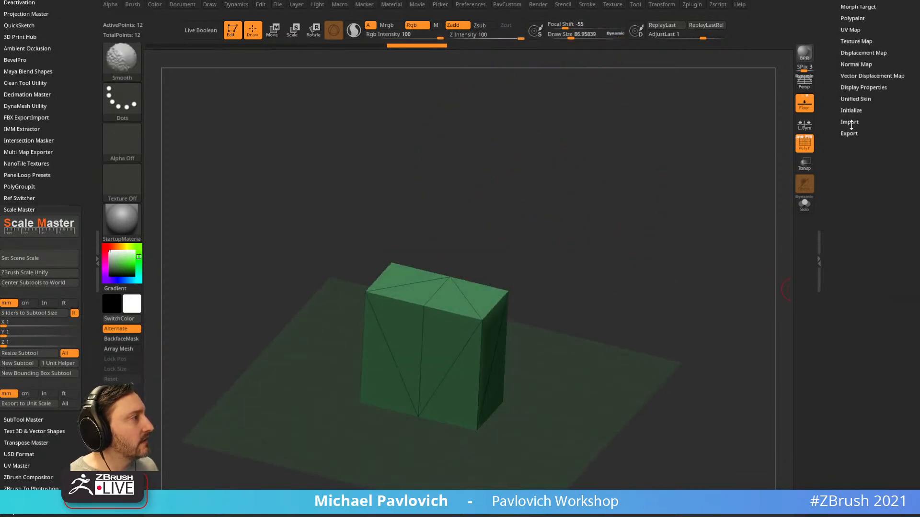
pyautogui.keyDown('shift'); pyautogui.click(850, 135); pyautogui.keyUp('shift')
pyautogui.moveTo(836, 111)
pyautogui.mouseDown()
pyautogui.moveTo(840, 257)
pyautogui.moveTo(838, 213)
pyautogui.mouseUp()
pyautogui.click(858, 153)
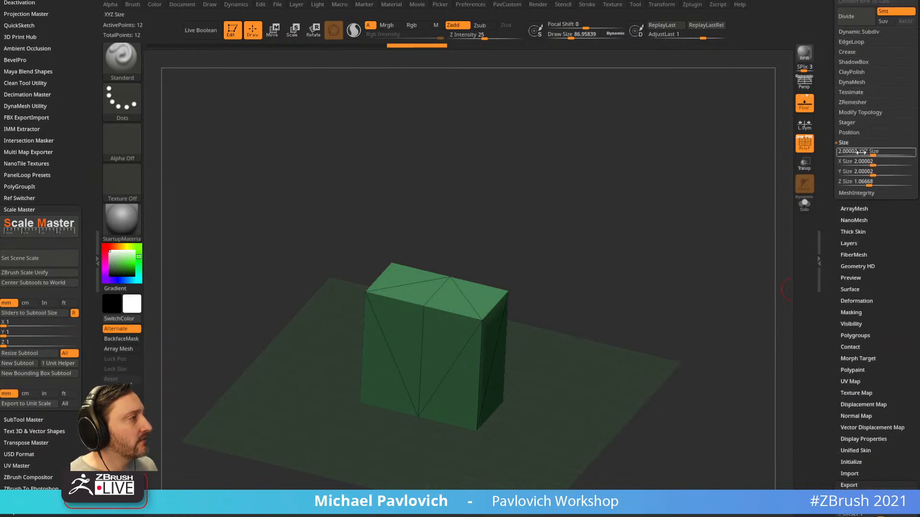
pyautogui.moveTo(685, 237)
pyautogui.mouseDown()
pyautogui.moveTo(680, 200)
pyautogui.moveTo(683, 224)
pyautogui.mouseUp()
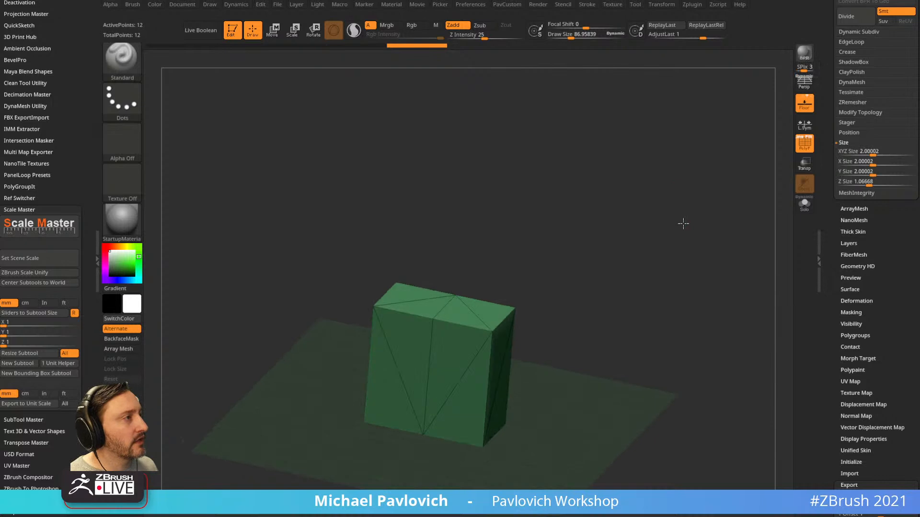
# Set the draw size to about 264 and bring the box's subtool list back into view
pyautogui.moveTo(611, 219)
pyautogui.mouseDown()
pyautogui.moveTo(626, 216)
pyautogui.moveTo(643, 286)
pyautogui.moveTo(635, 219)
pyautogui.moveTo(684, 206)
pyautogui.moveTo(528, 228)
pyautogui.moveTo(565, 235)
pyautogui.moveTo(554, 236)
pyautogui.mouseUp()
pyautogui.press('s')
pyautogui.press('s')
pyautogui.moveTo(608, 222); pyautogui.dragTo(602, 233)
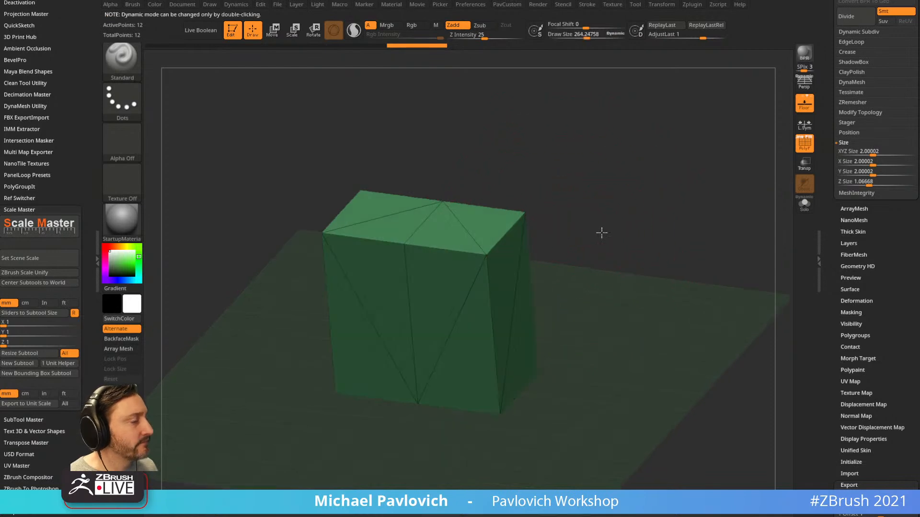
pyautogui.moveTo(831, 143); pyautogui.dragTo(825, 235)
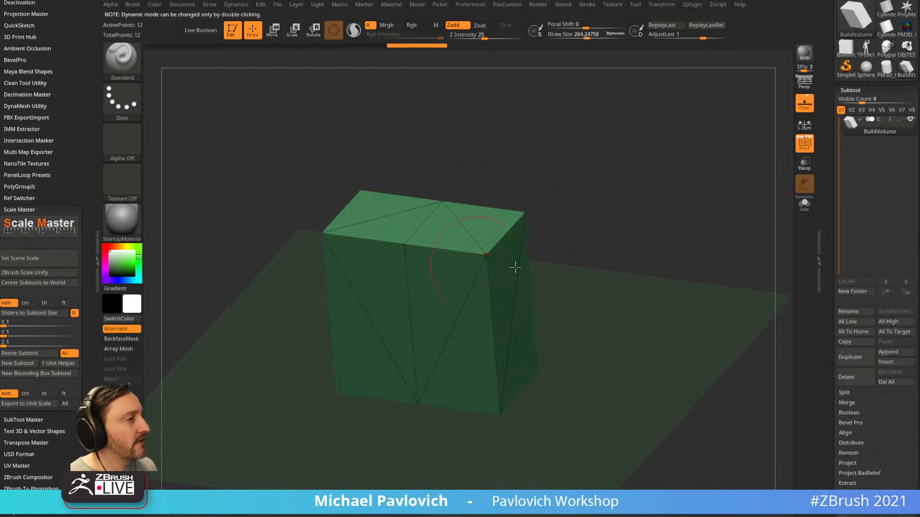
# Rename the BuildVolume subtool as 3DPrintVolume
pyautogui.click(856, 312)
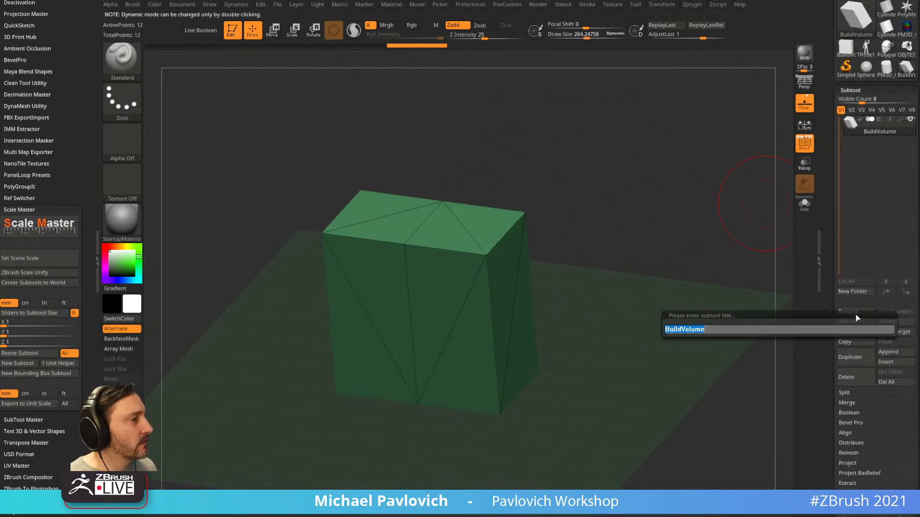
pyautogui.press('shift')
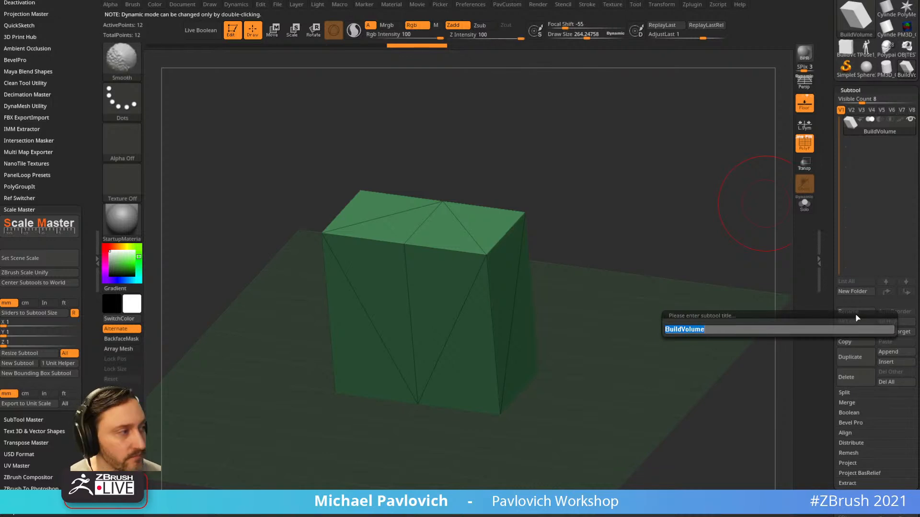
pyautogui.write('3DPrintBox')
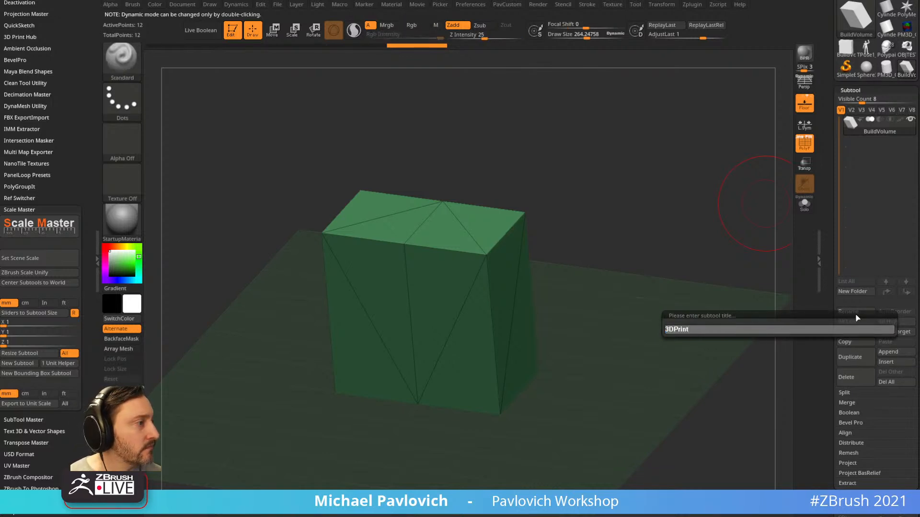
pyautogui.press('Return')
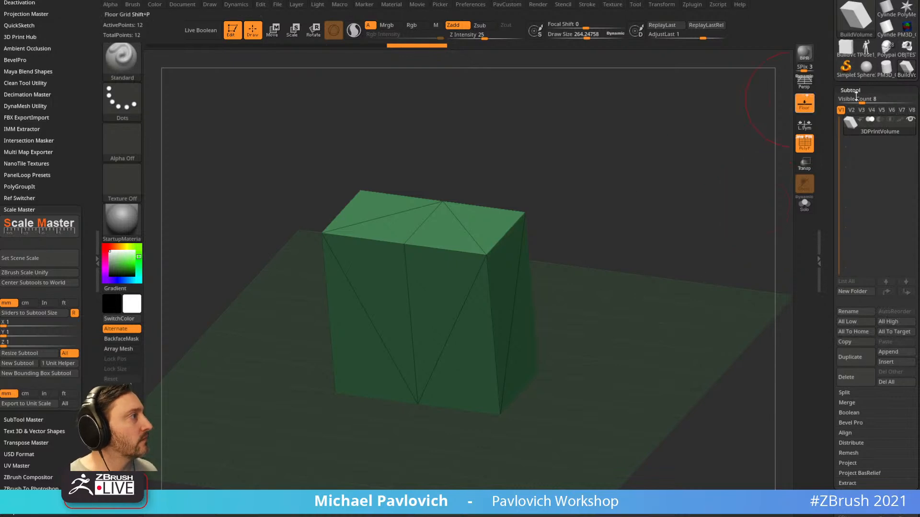
# Switch to the troll figure's tool and delete its cape subtool and the Troll73 upper-arm piece
pyautogui.click(888, 49)
pyautogui.keyDown('shift'); pyautogui.moveTo(667, 182); pyautogui.dragTo(671, 166); pyautogui.keyUp('shift')
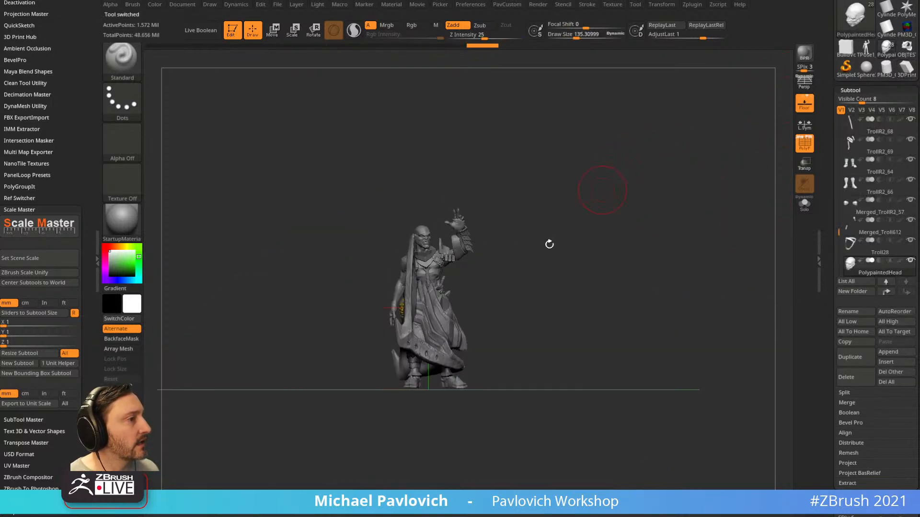
pyautogui.keyDown('alt'); pyautogui.moveTo(484, 295); pyautogui.dragTo(645, 316); pyautogui.keyUp('alt')
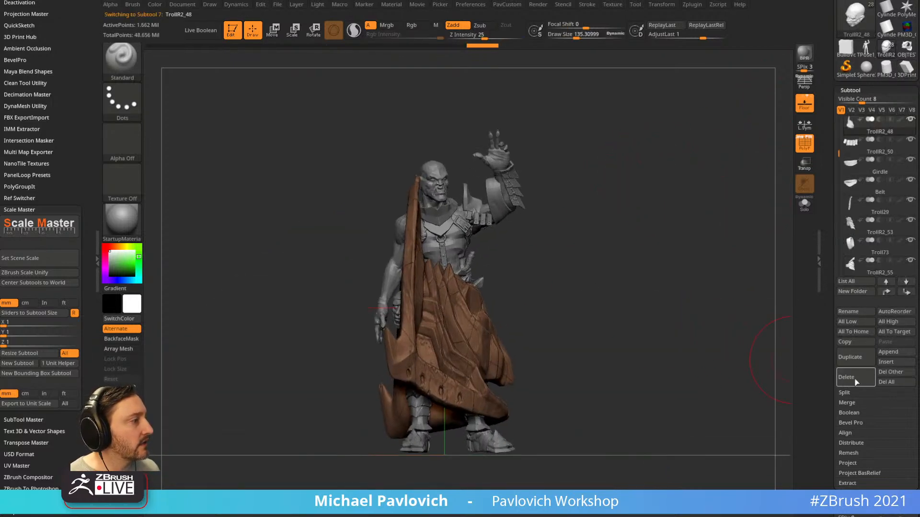
pyautogui.click(855, 381)
pyautogui.moveTo(627, 225)
pyautogui.mouseDown()
pyautogui.moveTo(608, 230)
pyautogui.moveTo(616, 219)
pyautogui.moveTo(617, 229)
pyautogui.mouseUp()
pyautogui.keyDown('alt'); pyautogui.click(478, 182); pyautogui.keyUp('alt')
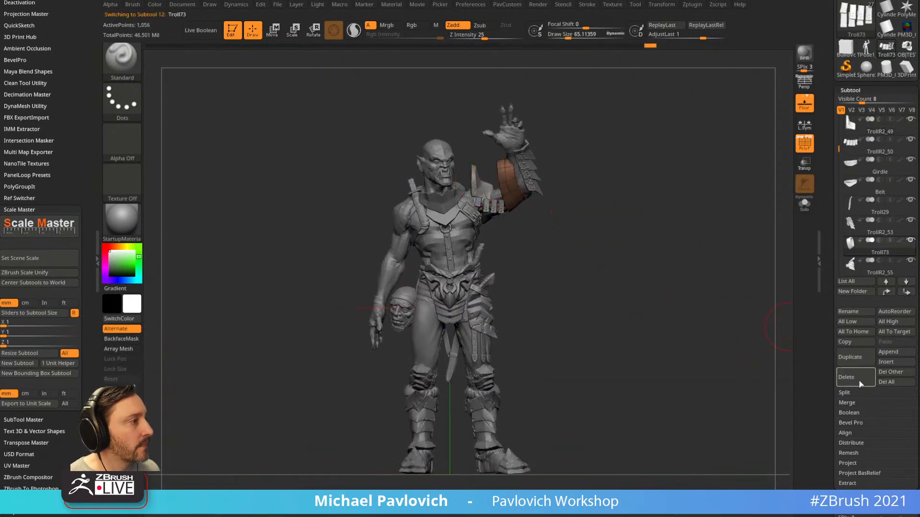
pyautogui.moveTo(666, 259); pyautogui.dragTo(630, 237)
pyautogui.moveTo(630, 237)
pyautogui.keyDown('alt'); pyautogui.mouseDown()
pyautogui.moveTo(637, 261)
pyautogui.moveTo(663, 278)
pyautogui.moveTo(642, 247)
pyautogui.mouseUp(); pyautogui.keyUp('alt')
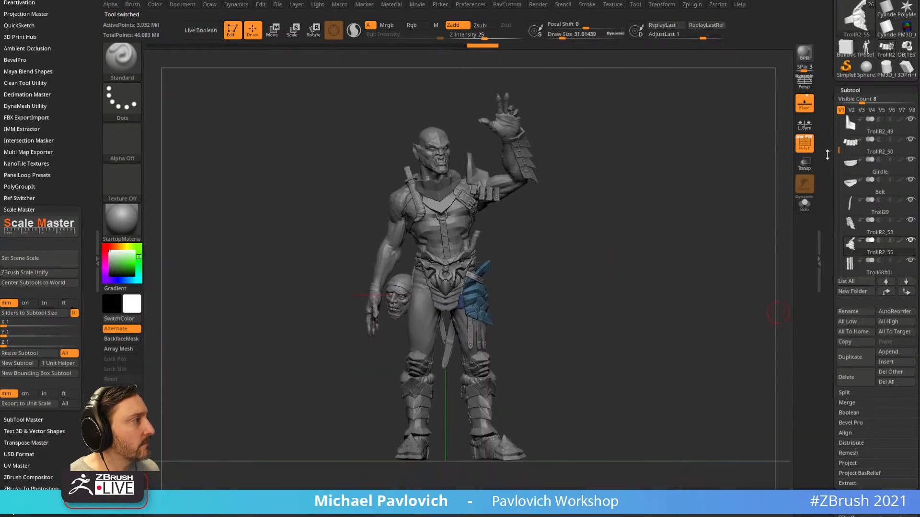
# Turn on the Move gizmo, use the SelectRect brush for selecting, and multi-select the troll's subtools for transposing
pyautogui.scroll(5, 839, 150)
pyautogui.press('w')
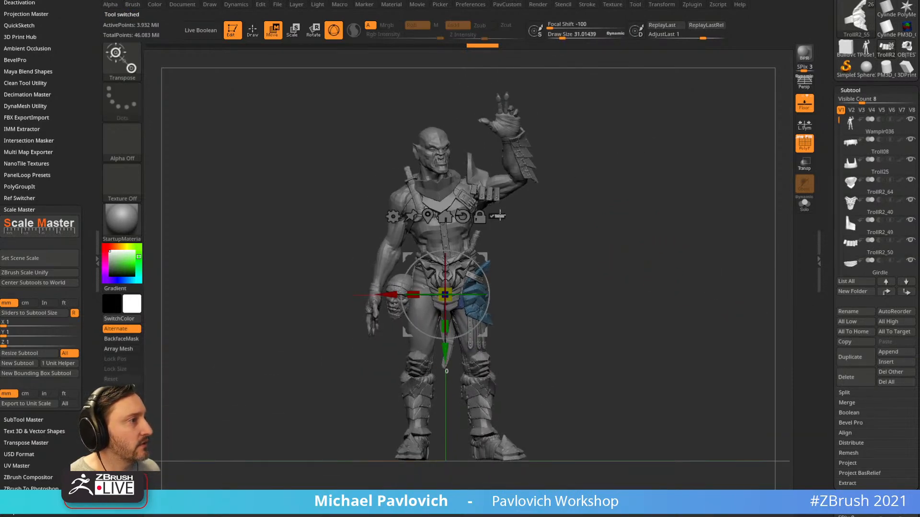
pyautogui.moveTo(558, 91)
pyautogui.keyDown('ctrl'); pyautogui.keyDown('shift'); pyautogui.mouseDown()
pyautogui.moveTo(339, 370)
pyautogui.moveTo(334, 403)
pyautogui.mouseUp(); pyautogui.keyUp('shift'); pyautogui.keyUp('ctrl')
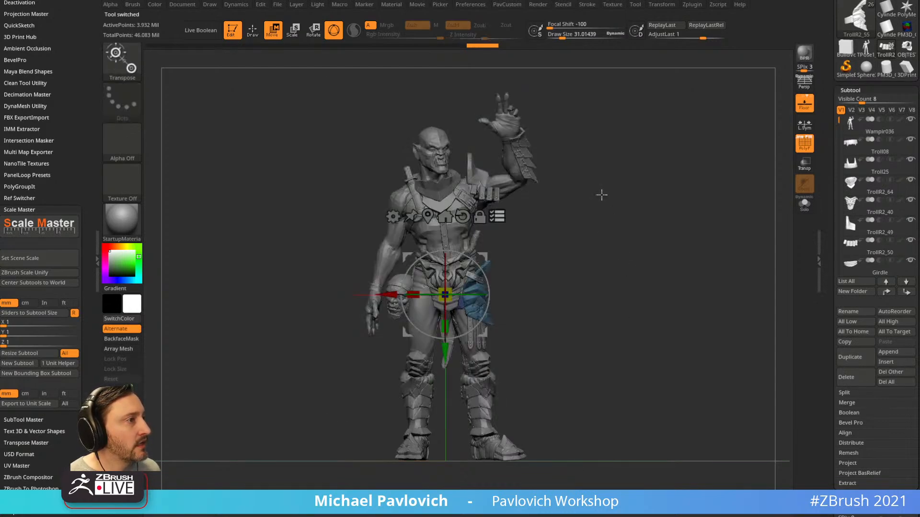
pyautogui.keyDown('ctrl'); pyautogui.keyDown('shift'); pyautogui.click(125, 63); pyautogui.keyUp('shift'); pyautogui.keyUp('ctrl')
pyautogui.keyDown('ctrl'); pyautogui.keyDown('shift'); pyautogui.click(211, 74); pyautogui.keyUp('shift'); pyautogui.keyUp('ctrl')
pyautogui.keyDown('ctrl'); pyautogui.keyDown('shift'); pyautogui.moveTo(606, 236); pyautogui.dragTo(633, 278); pyautogui.keyUp('shift'); pyautogui.keyUp('ctrl')
pyautogui.moveTo(579, 97)
pyautogui.keyDown('ctrl'); pyautogui.keyDown('shift'); pyautogui.mouseDown()
pyautogui.moveTo(326, 368)
pyautogui.moveTo(308, 419)
pyautogui.mouseUp(); pyautogui.keyUp('shift'); pyautogui.keyUp('ctrl')
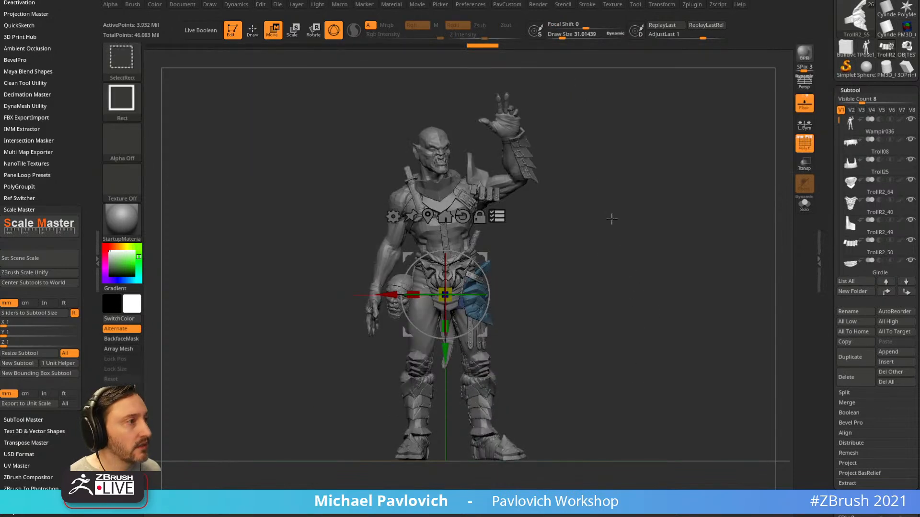
pyautogui.moveTo(591, 87)
pyautogui.keyDown('ctrl'); pyautogui.keyDown('shift'); pyautogui.mouseDown()
pyautogui.moveTo(489, 100)
pyautogui.moveTo(307, 364)
pyautogui.mouseUp(); pyautogui.keyUp('shift'); pyautogui.keyUp('ctrl')
# Group the selected subtools in a new folder named Move and add the two boot subtools to it
pyautogui.hotkey('ctrl', 'f')
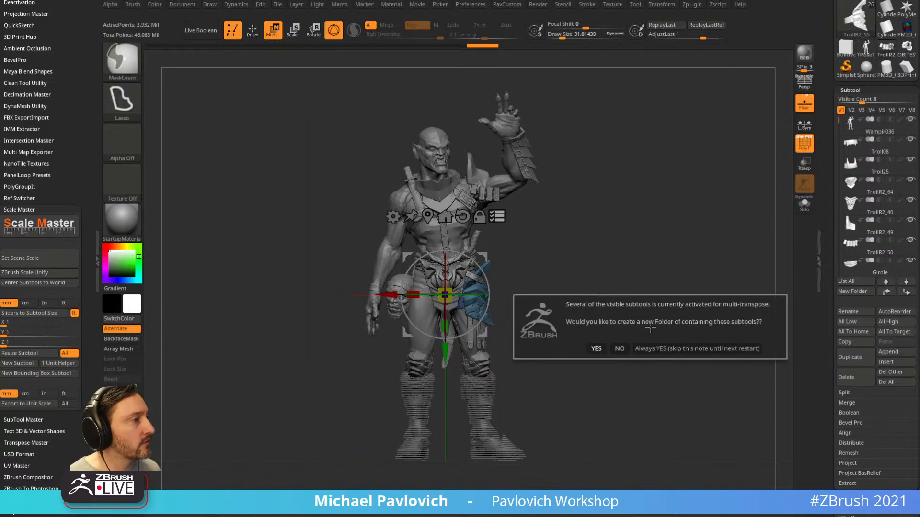
pyautogui.click(648, 349)
pyautogui.write('Move')
pyautogui.press('Return')
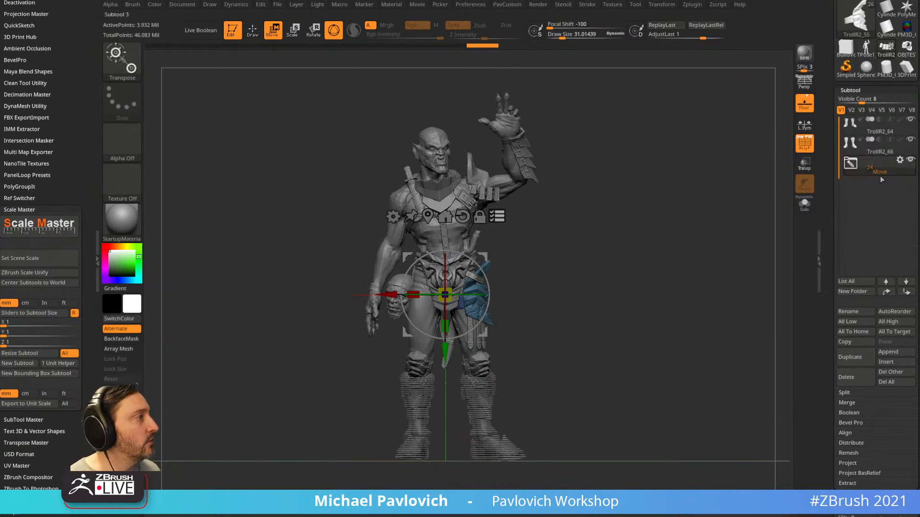
pyautogui.moveTo(886, 151); pyautogui.dragTo(881, 166)
pyautogui.moveTo(883, 134); pyautogui.dragTo(872, 163)
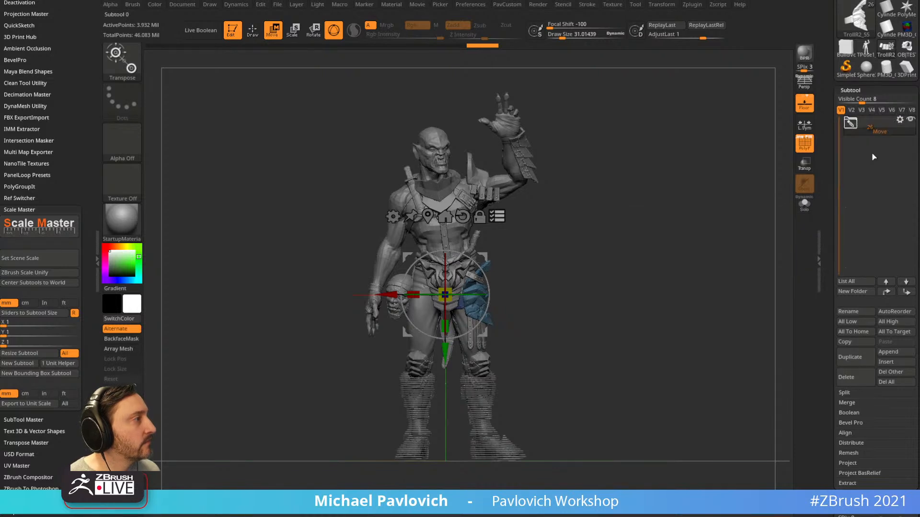
# Copy the Move folder with SubTool Master and paste it into the 3DPrintVolume tool
pyautogui.click(692, 4)
pyautogui.click(717, 238)
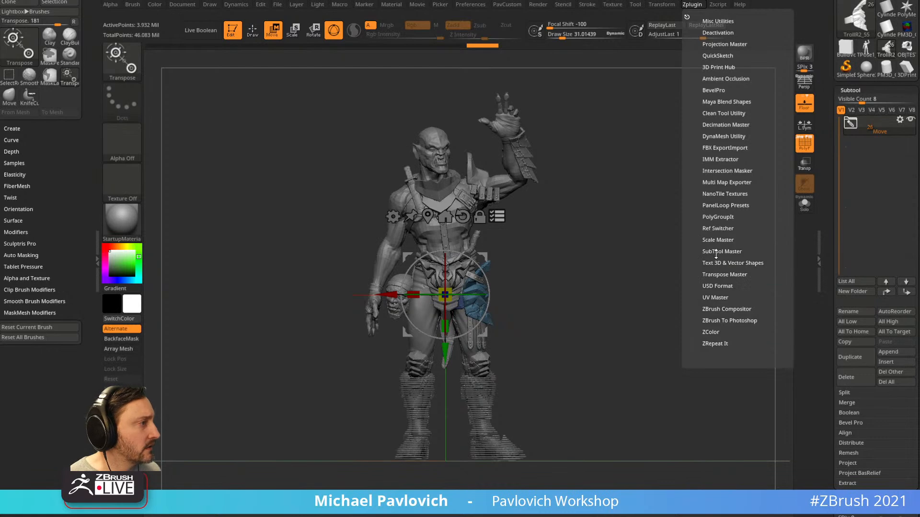
pyautogui.click(716, 253)
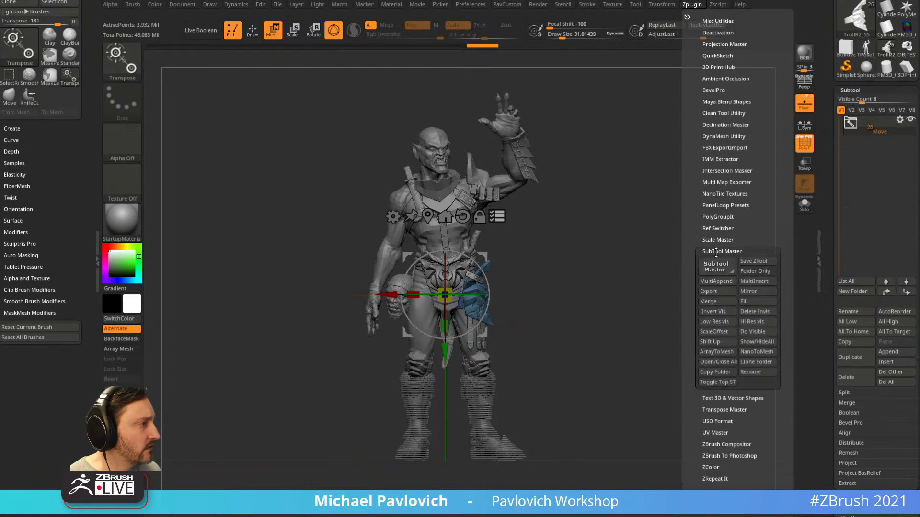
pyautogui.click(714, 373)
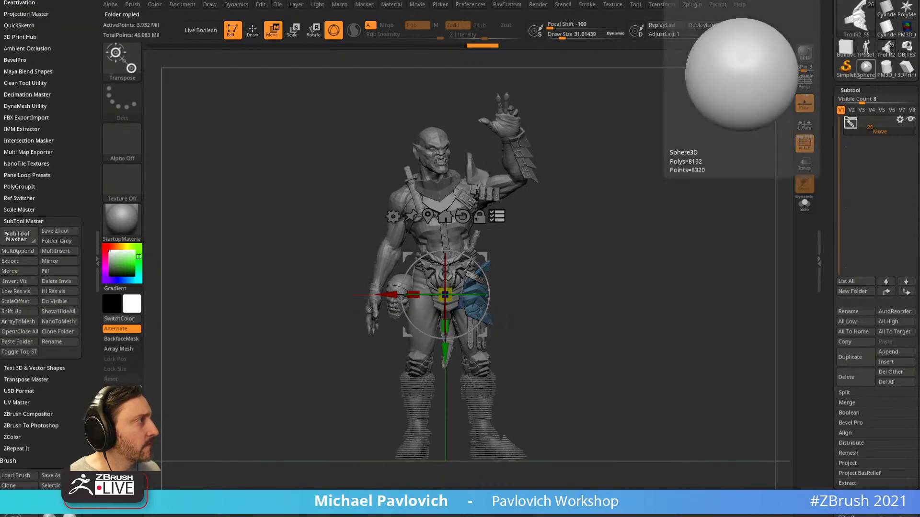
pyautogui.click(907, 69)
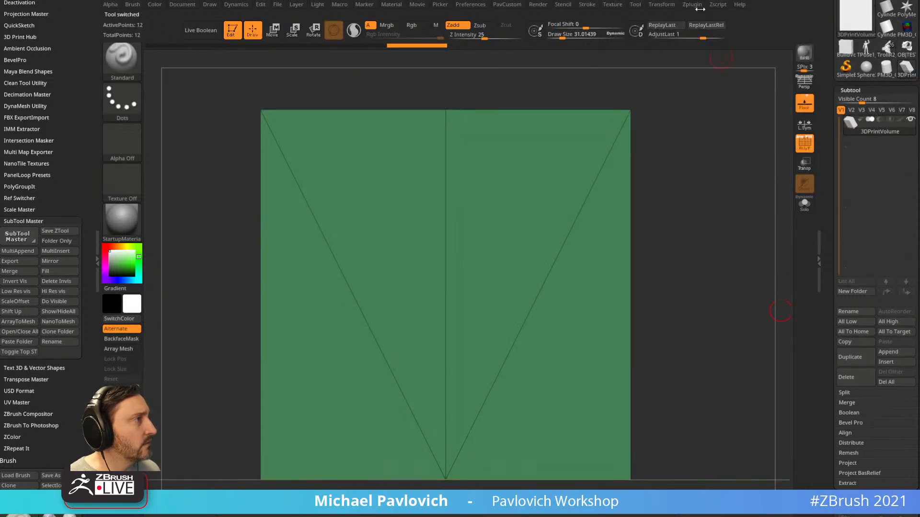
pyautogui.click(699, 5)
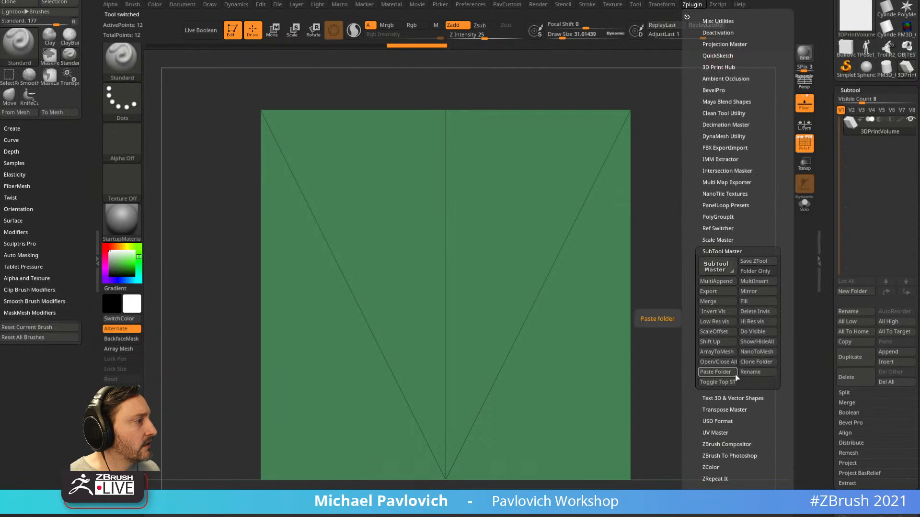
pyautogui.click(715, 381)
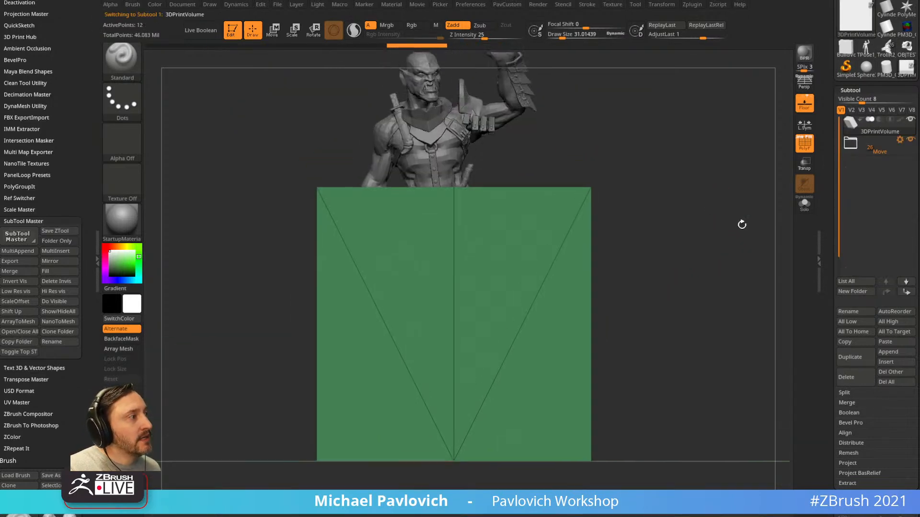
# Activate the Move folder's subtools for transposing and scale the troll down to fit inside the print volume box
pyautogui.click(899, 141)
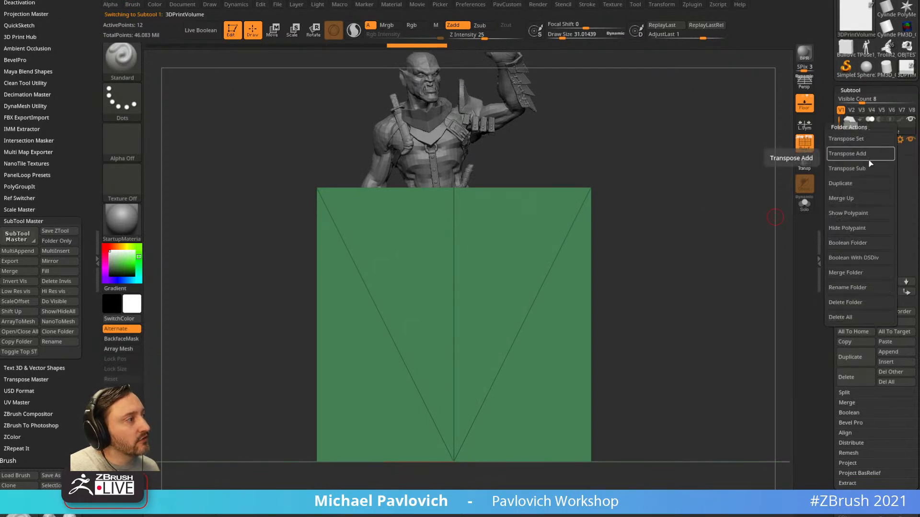
pyautogui.click(857, 168)
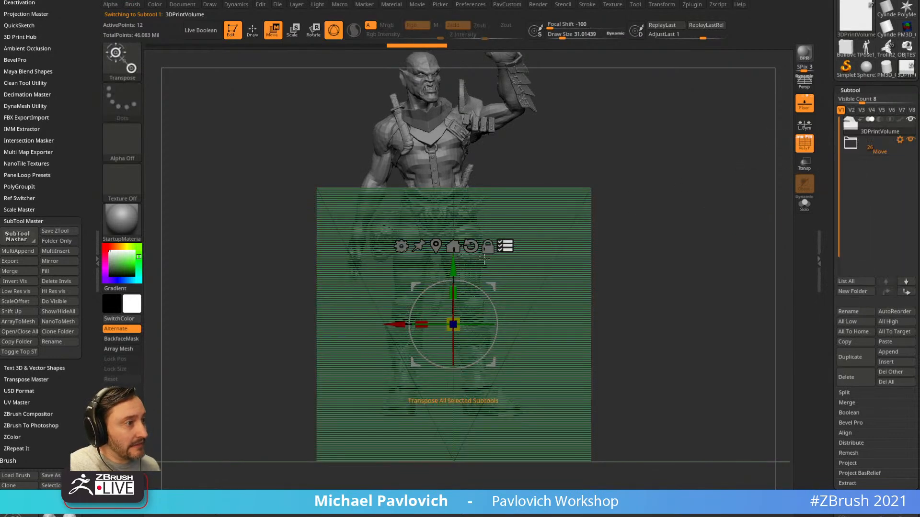
pyautogui.moveTo(457, 320); pyautogui.dragTo(499, 347)
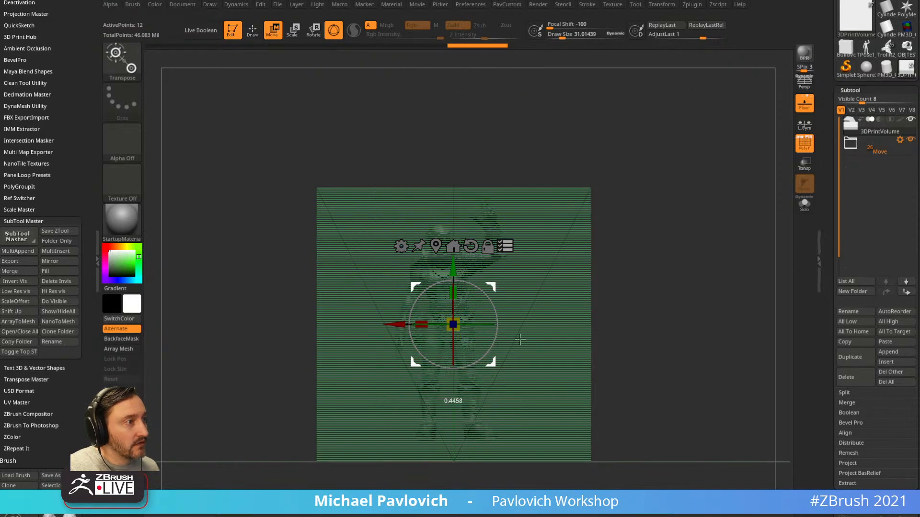
pyautogui.keyDown('shift'); pyautogui.moveTo(683, 313); pyautogui.dragTo(633, 310); pyautogui.keyUp('shift')
pyautogui.moveTo(460, 319); pyautogui.dragTo(491, 322)
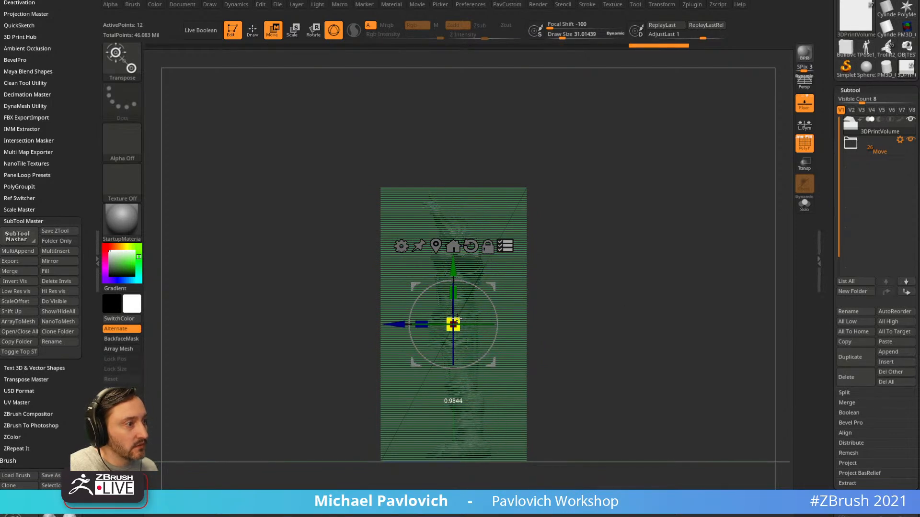
pyautogui.press('q')
pyautogui.moveTo(626, 281)
pyautogui.mouseDown()
pyautogui.moveTo(676, 285)
pyautogui.moveTo(720, 265)
pyautogui.mouseUp()
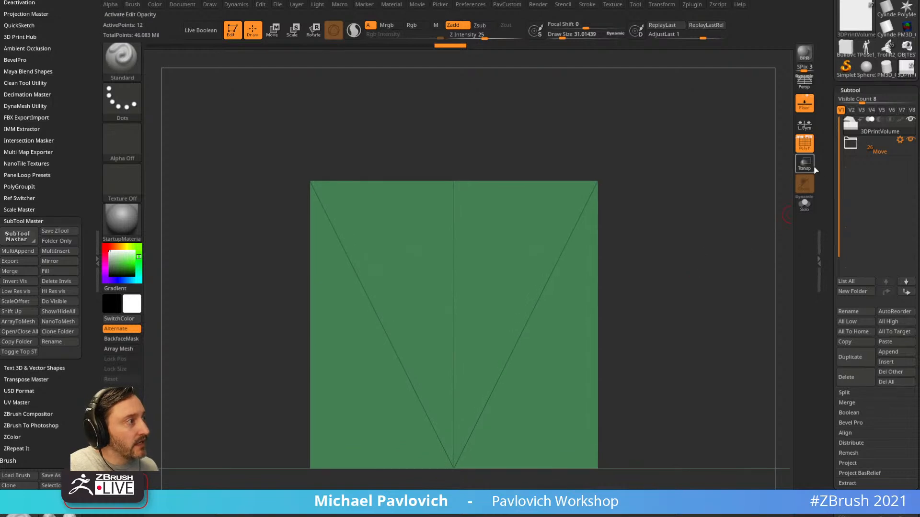
pyautogui.moveTo(710, 166); pyautogui.dragTo(698, 174)
pyautogui.press('w')
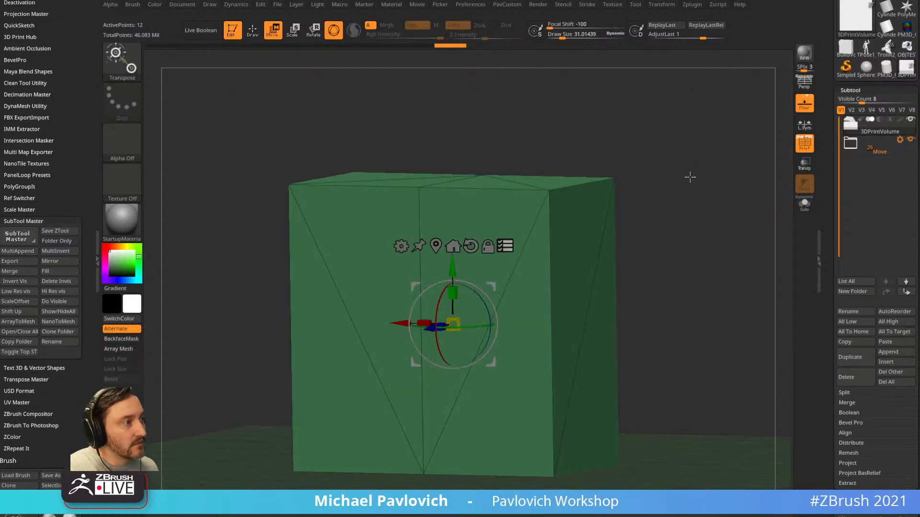
pyautogui.moveTo(614, 220)
pyautogui.mouseDown()
pyautogui.moveTo(694, 205)
pyautogui.moveTo(705, 193)
pyautogui.moveTo(692, 201)
pyautogui.mouseUp()
pyautogui.press('q')
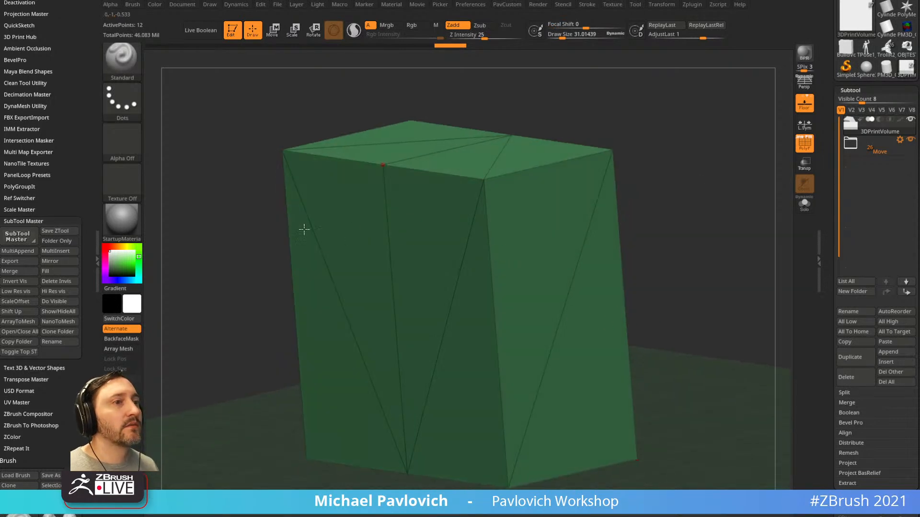
# Switch to the transpose line, draw it outward from the middle of the box's top edge, and open the Transpose Units preferences
pyautogui.click(33, 229)
pyautogui.keyDown('shift'); pyautogui.moveTo(674, 135); pyautogui.dragTo(684, 117); pyautogui.keyUp('shift')
pyautogui.press('w')
pyautogui.press('y')
pyautogui.moveTo(461, 148)
pyautogui.mouseDown()
pyautogui.moveTo(618, 149)
pyautogui.moveTo(664, 104)
pyautogui.mouseUp()
pyautogui.keyDown('alt'); pyautogui.moveTo(782, 162); pyautogui.dragTo(647, 199); pyautogui.keyUp('alt')
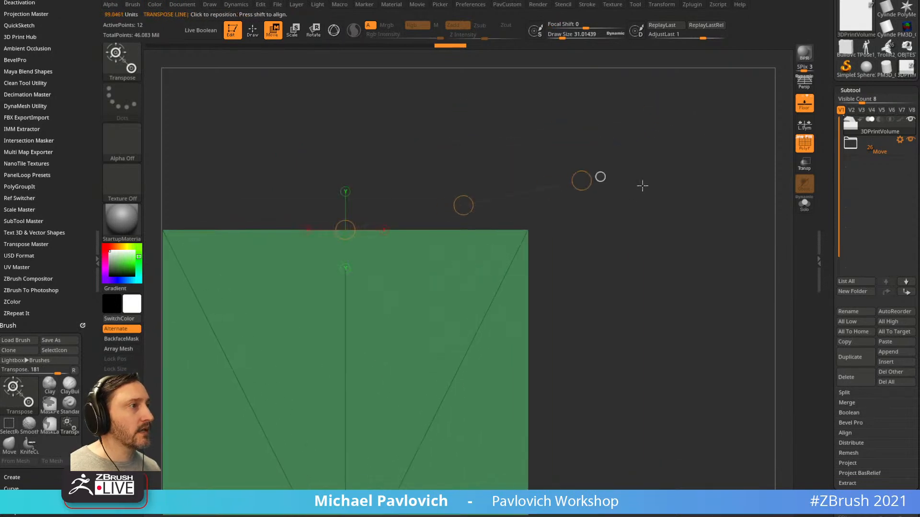
pyautogui.click(467, 5)
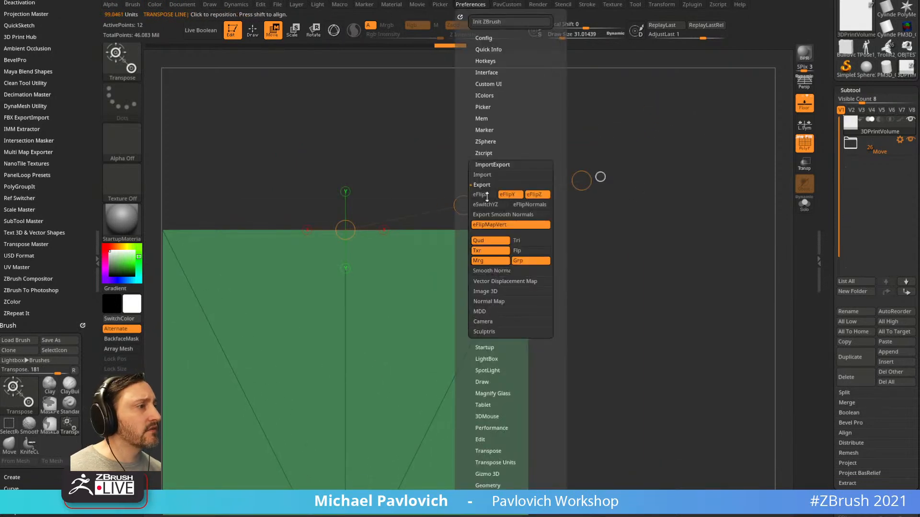
pyautogui.click(488, 165)
pyautogui.click(495, 291)
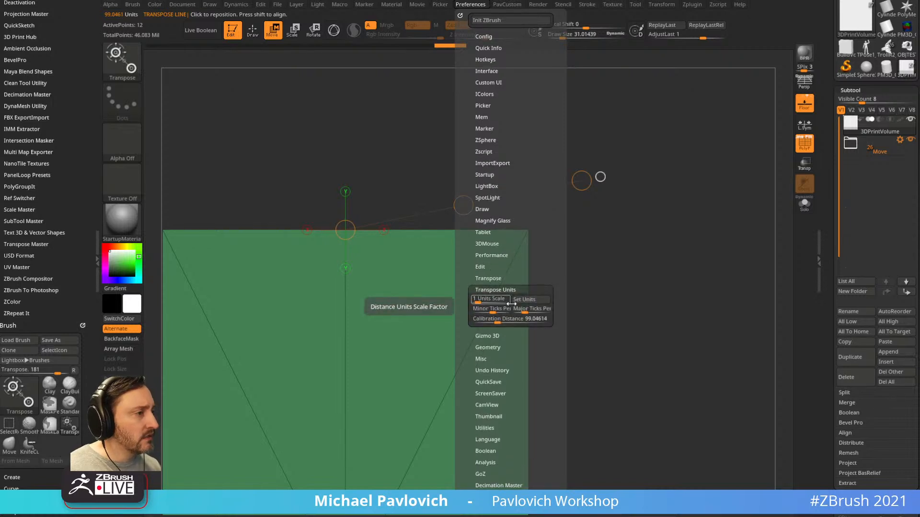
# Measure half of the box's top front edge and its top depth edge with the transpose line
pyautogui.moveTo(402, 261); pyautogui.dragTo(431, 306)
pyautogui.moveTo(345, 230); pyautogui.dragTo(526, 233)
pyautogui.moveTo(589, 242)
pyautogui.keyDown('ctrl'); pyautogui.mouseDown(button='right')
pyautogui.moveTo(588, 206)
pyautogui.moveTo(585, 231)
pyautogui.mouseUp(button='right'); pyautogui.keyUp('ctrl')
pyautogui.moveTo(552, 198); pyautogui.dragTo(585, 216)
pyautogui.moveTo(466, 230); pyautogui.dragTo(634, 181)
pyautogui.moveTo(722, 197); pyautogui.dragTo(641, 209, button='right')
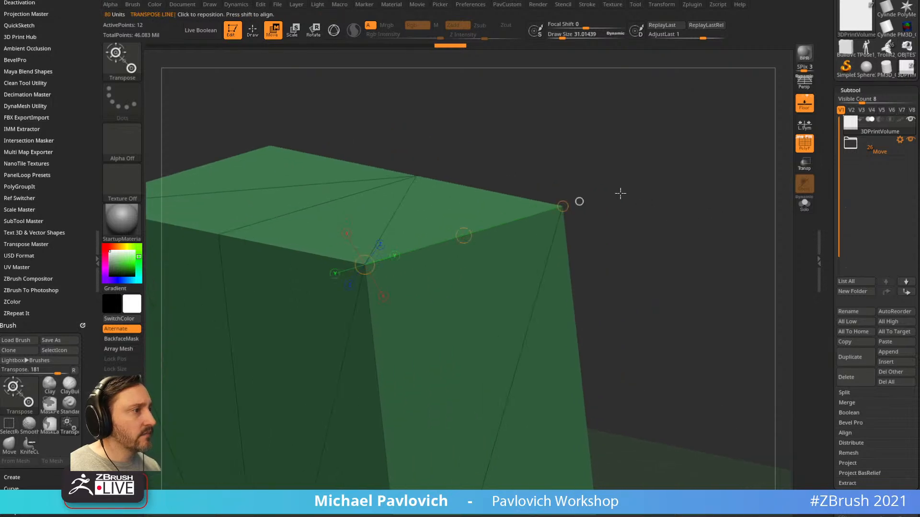
# Set Minor Ticks Per Unit to 0 in the Transpose Units preferences
pyautogui.click(469, 6)
pyautogui.click(501, 321)
pyautogui.click(496, 311)
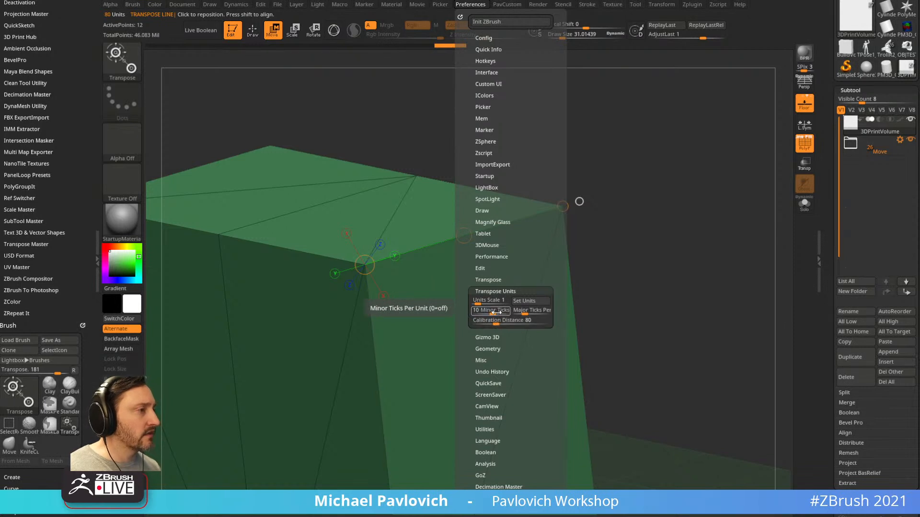
pyautogui.write('24')
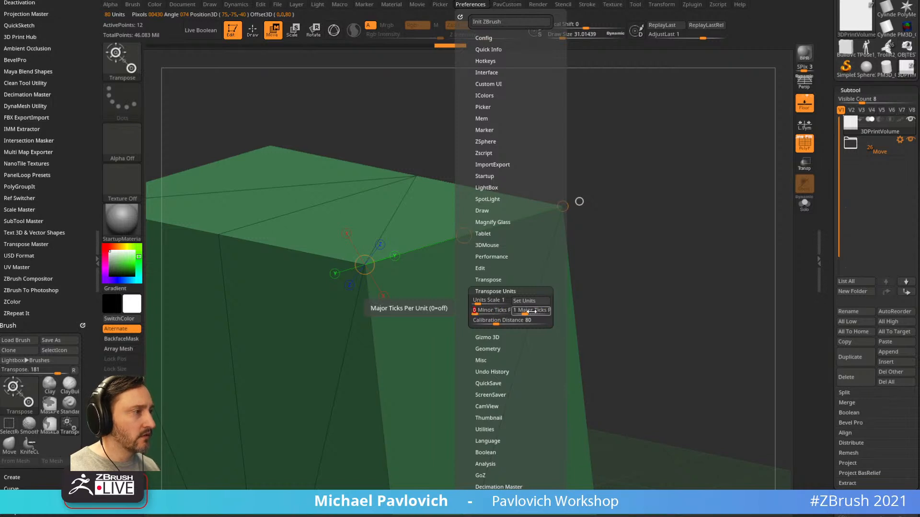
# Redraw the transpose line along the box's top depth edge to check its unit ticks, and expand the Move folder
pyautogui.moveTo(453, 289); pyautogui.dragTo(519, 248)
pyautogui.moveTo(365, 264); pyautogui.dragTo(561, 207)
pyautogui.keyDown('ctrl'); pyautogui.moveTo(631, 247); pyautogui.dragTo(656, 307, button='right'); pyautogui.keyUp('ctrl')
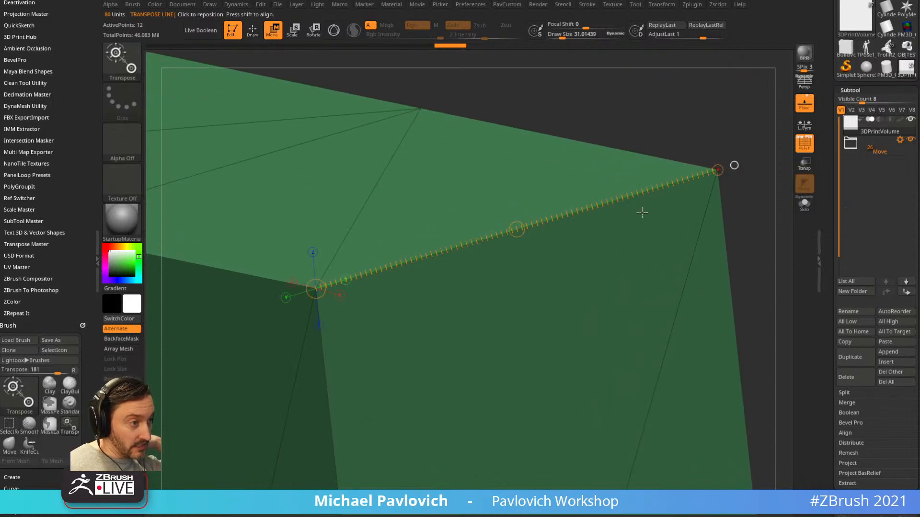
pyautogui.click(850, 146)
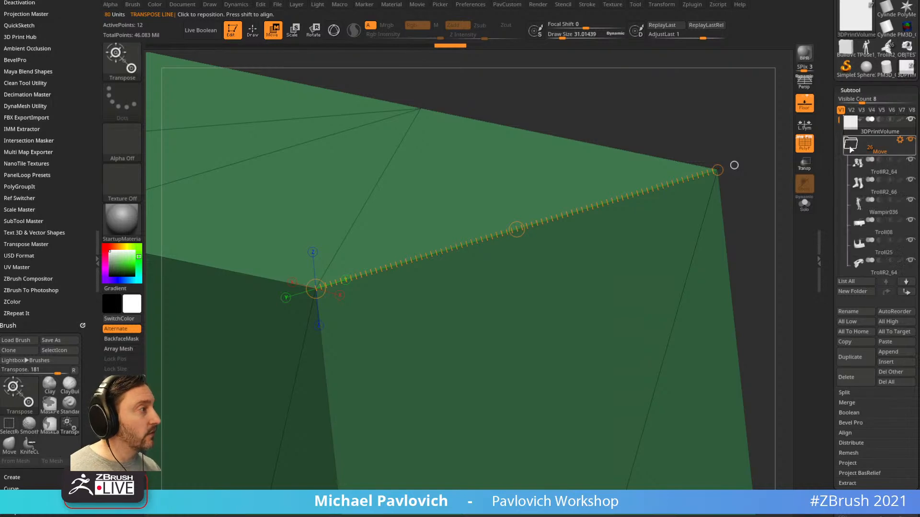
# Switch to the TrollR2_64 subtool in the Move folder and measure across the troll's upright shoulder plate with the transpose line
pyautogui.click(882, 169)
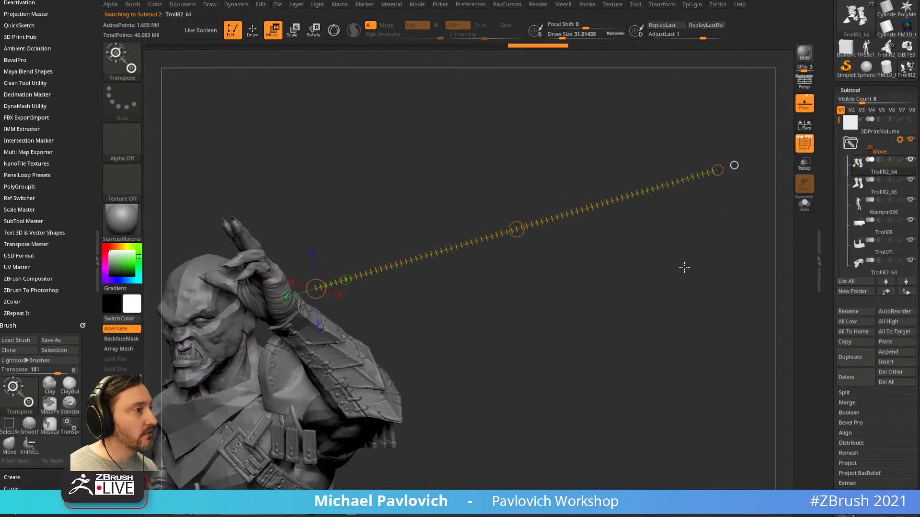
pyautogui.moveTo(688, 261); pyautogui.dragTo(704, 255, button='right')
pyautogui.keyDown('alt'); pyautogui.moveTo(473, 415); pyautogui.dragTo(697, 258, button='right'); pyautogui.keyUp('alt')
pyautogui.moveTo(503, 216); pyautogui.dragTo(559, 224)
pyautogui.keyDown('ctrl'); pyautogui.moveTo(663, 282); pyautogui.dragTo(668, 336, button='right'); pyautogui.keyUp('ctrl')
pyautogui.keyDown('alt'); pyautogui.moveTo(326, 299); pyautogui.dragTo(530, 228, button='right'); pyautogui.keyUp('alt')
pyautogui.keyDown('alt'); pyautogui.moveTo(599, 282); pyautogui.dragTo(690, 223, button='right'); pyautogui.keyUp('alt')
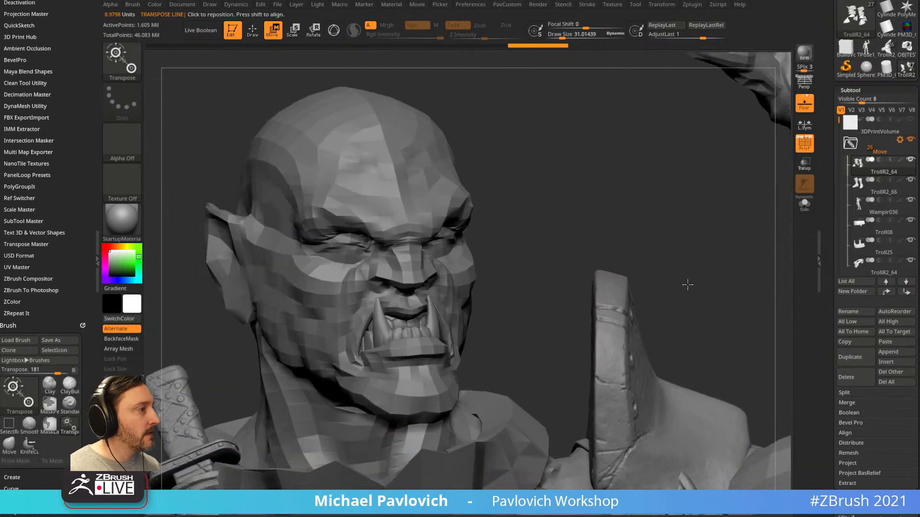
pyautogui.keyDown('alt'); pyautogui.moveTo(694, 289); pyautogui.dragTo(521, 239, button='right'); pyautogui.keyUp('alt')
pyautogui.moveTo(505, 244); pyautogui.dragTo(536, 246)
pyautogui.keyDown('ctrl'); pyautogui.moveTo(623, 216); pyautogui.dragTo(608, 231, button='right'); pyautogui.keyUp('ctrl')
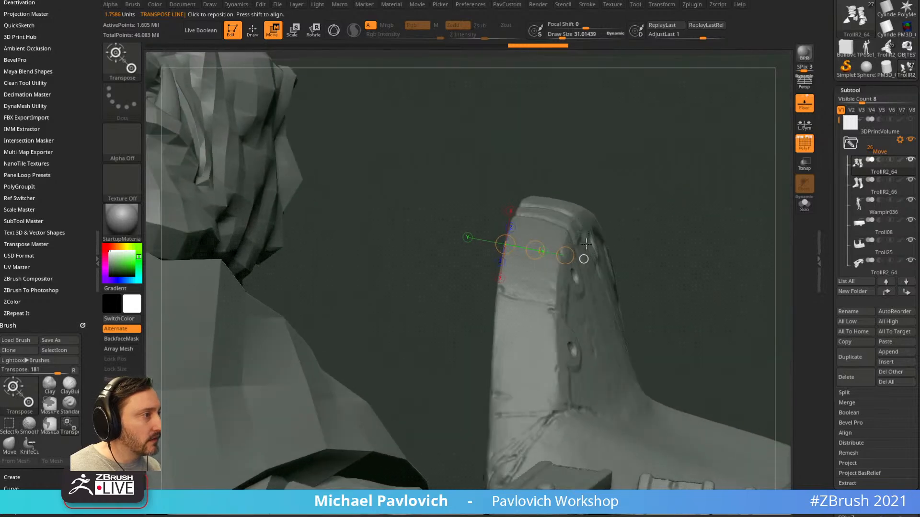
pyautogui.moveTo(599, 255); pyautogui.dragTo(604, 254)
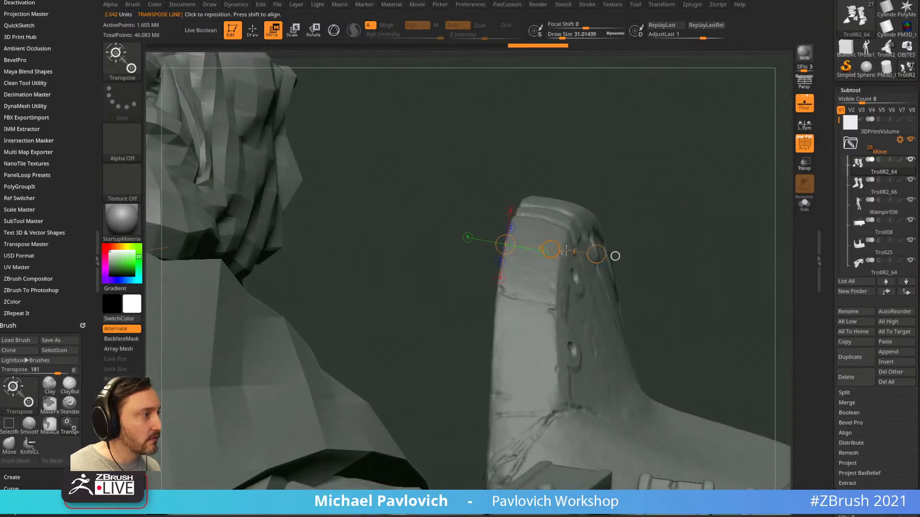
pyautogui.moveTo(628, 203)
pyautogui.mouseDown(button='right')
pyautogui.moveTo(631, 195)
pyautogui.moveTo(633, 228)
pyautogui.moveTo(607, 172)
pyautogui.moveTo(720, 191)
pyautogui.moveTo(710, 191)
pyautogui.moveTo(702, 211)
pyautogui.mouseUp(button='right')
pyautogui.press('q')
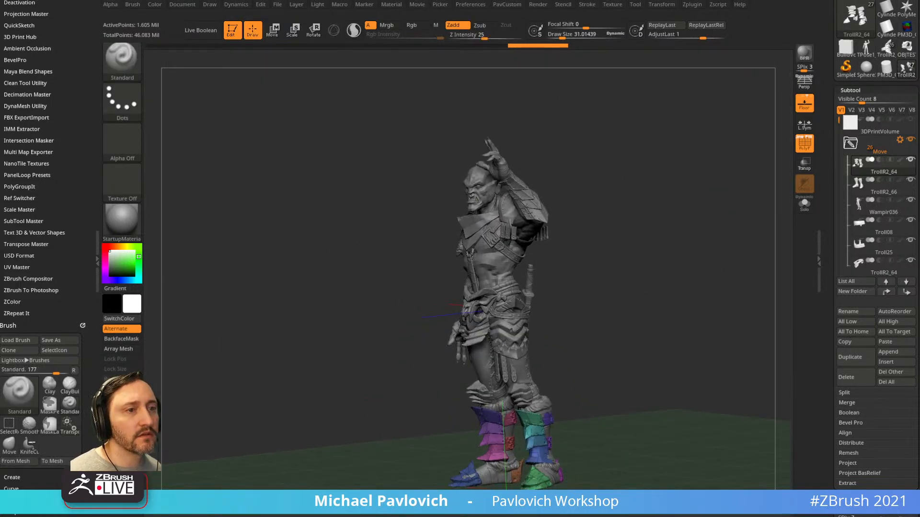
# Expand the Scale Master plugin, open its tutorial video, and move the browser window out of the way
pyautogui.click(686, 5)
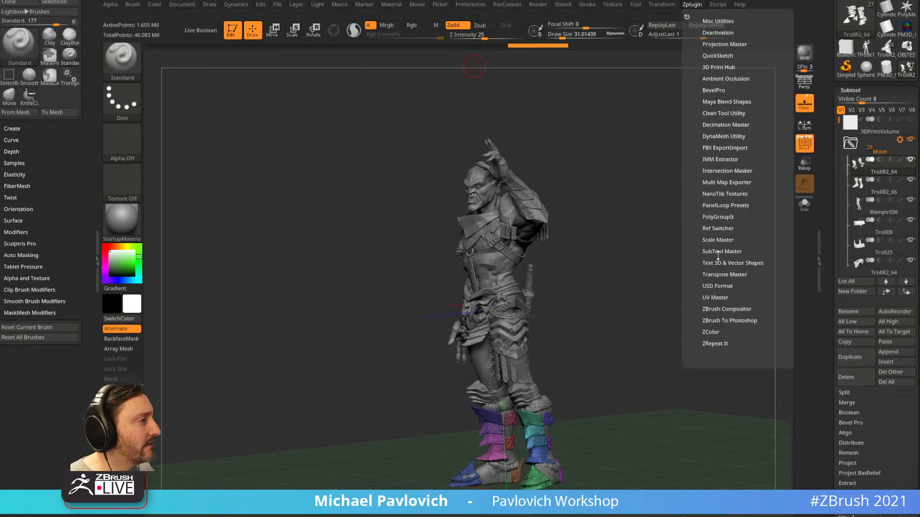
pyautogui.click(698, 5)
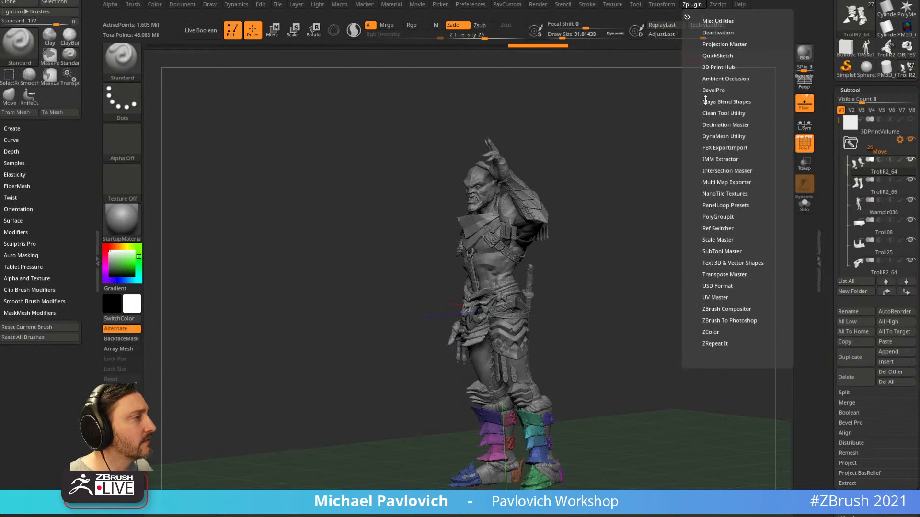
pyautogui.press('shift')
pyautogui.click(719, 239)
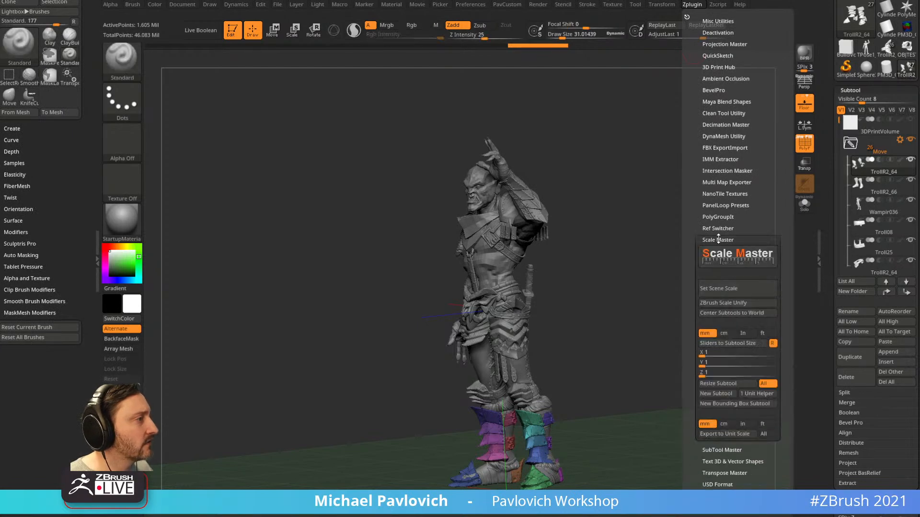
pyautogui.click(722, 253)
pyautogui.click(412, 183)
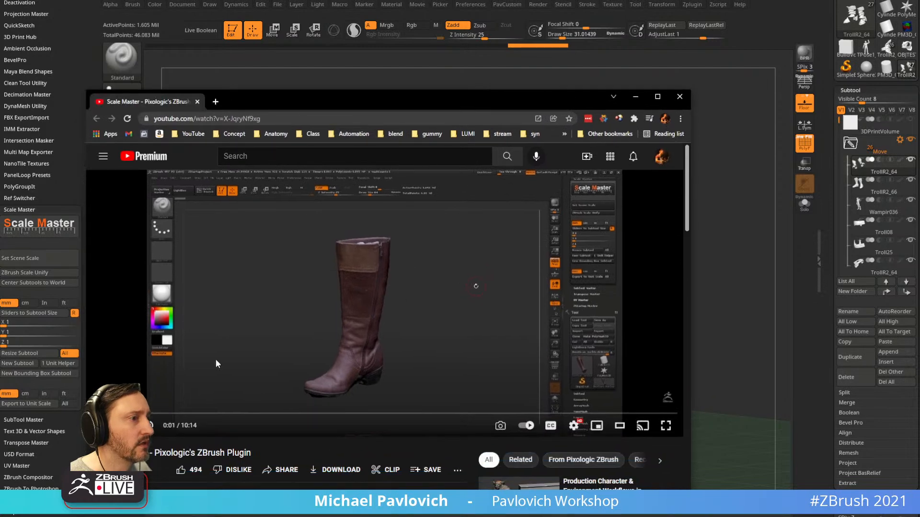
pyautogui.moveTo(323, 105); pyautogui.dragTo(318, 516)
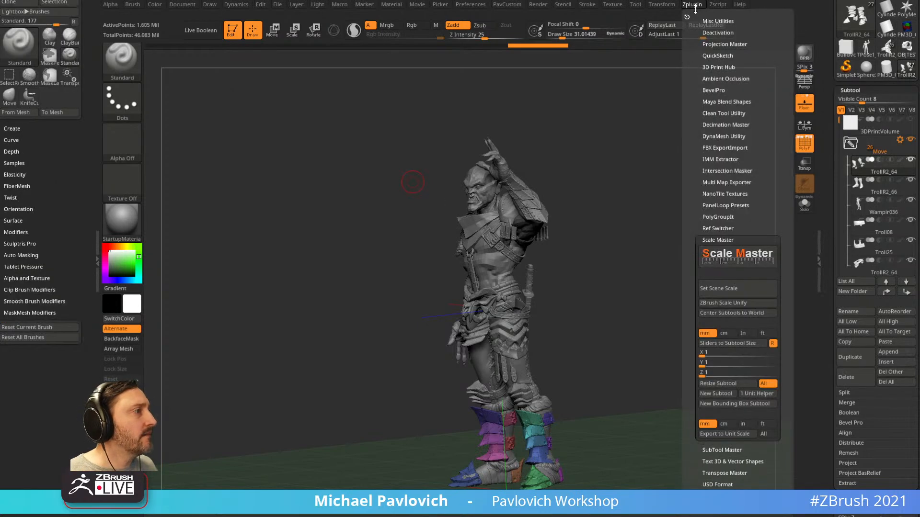
# Examine the options of the Clean Tool Utility plugin and return to the troll figure
pyautogui.click(714, 114)
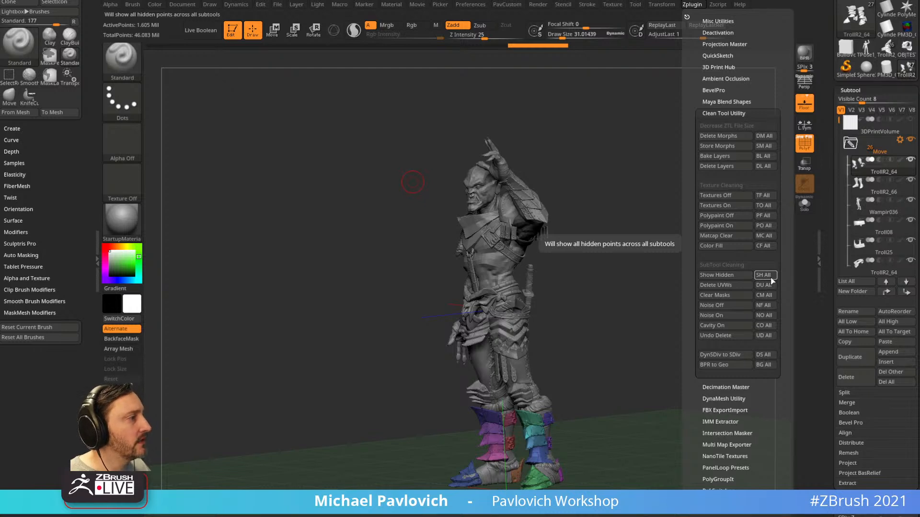
pyautogui.click(687, 18)
pyautogui.moveTo(659, 183); pyautogui.dragTo(639, 178)
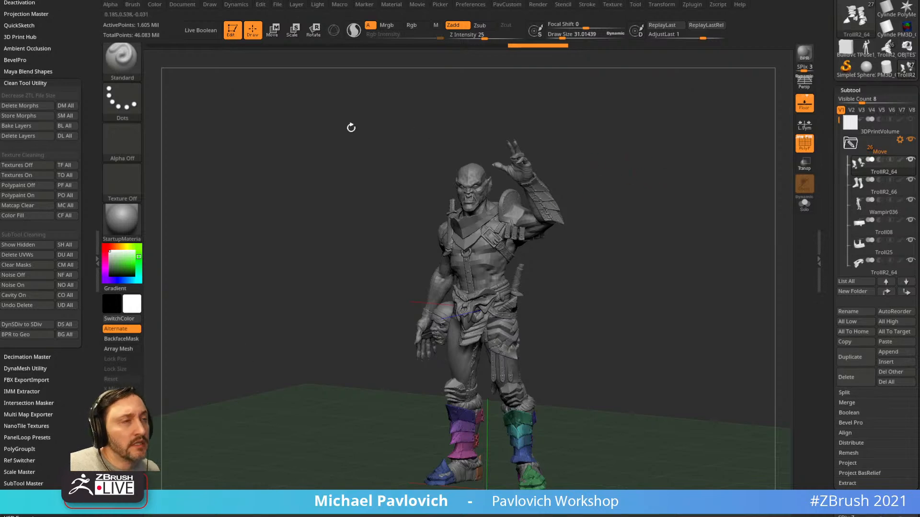
# Clear the canvas, draw a Ring3D primitive on it, and convert the ring to a PolyMesh3D
pyautogui.click(232, 32)
pyautogui.hotkey('ctrl', 'n')
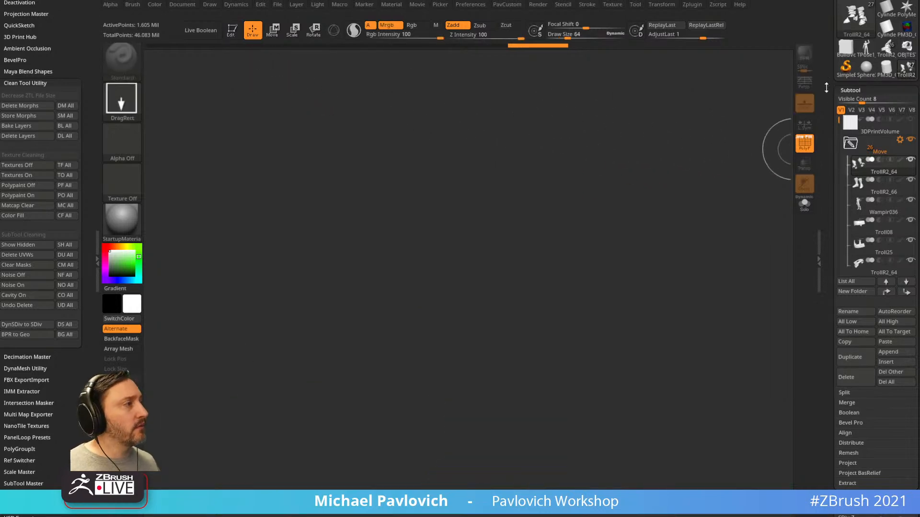
pyautogui.moveTo(828, 93); pyautogui.dragTo(836, 206)
pyautogui.click(857, 126)
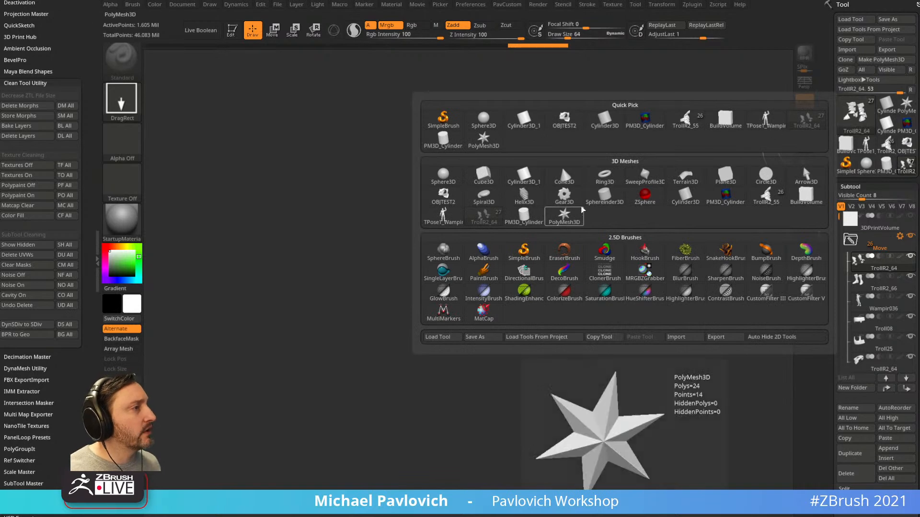
pyautogui.click(603, 183)
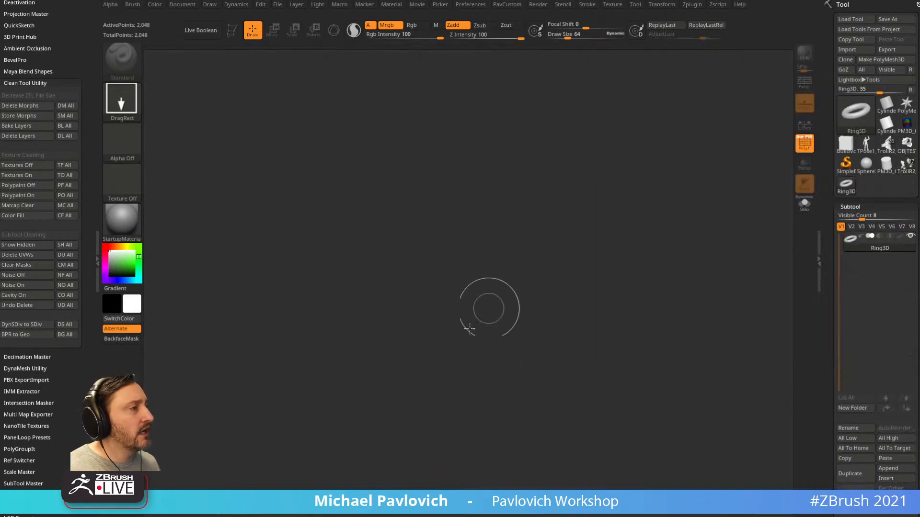
pyautogui.moveTo(459, 352); pyautogui.dragTo(497, 431)
pyautogui.click(232, 32)
pyautogui.click(876, 63)
pyautogui.moveTo(671, 163); pyautogui.dragTo(653, 285, button='right')
# Mask the lower half of the ring and extrude the upper half upward with the gizmo to form an elongated chain link
pyautogui.moveTo(265, 165)
pyautogui.keyDown('ctrl'); pyautogui.mouseDown()
pyautogui.moveTo(589, 288)
pyautogui.moveTo(745, 332)
pyautogui.moveTo(749, 354)
pyautogui.mouseUp(); pyautogui.keyUp('ctrl')
pyautogui.press('w')
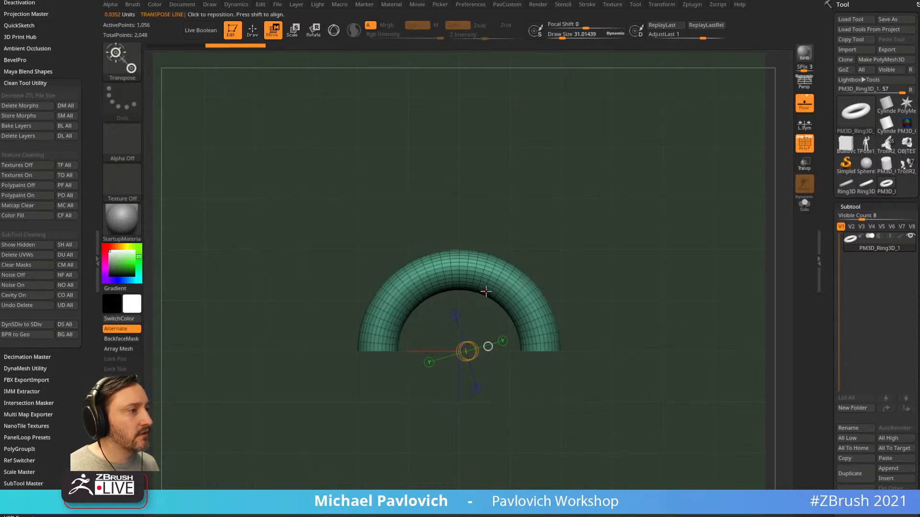
pyautogui.press('y')
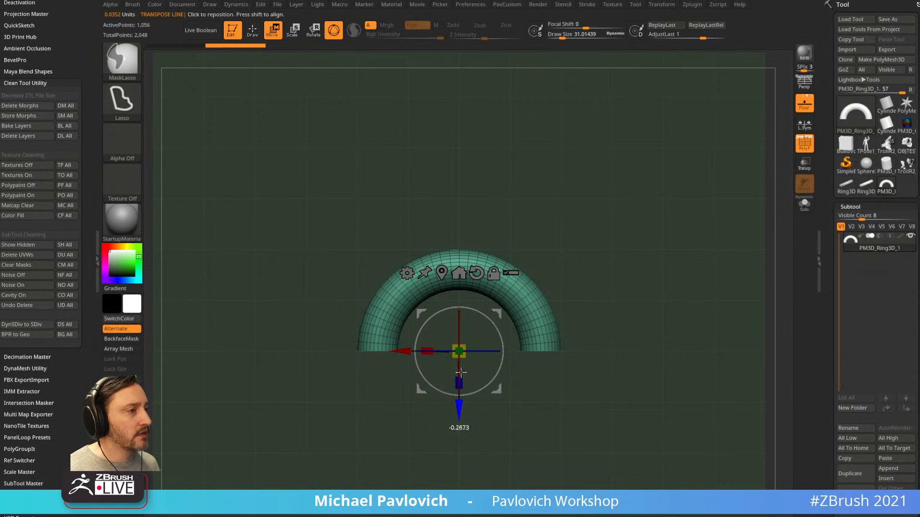
pyautogui.moveTo(623, 269); pyautogui.dragTo(638, 271)
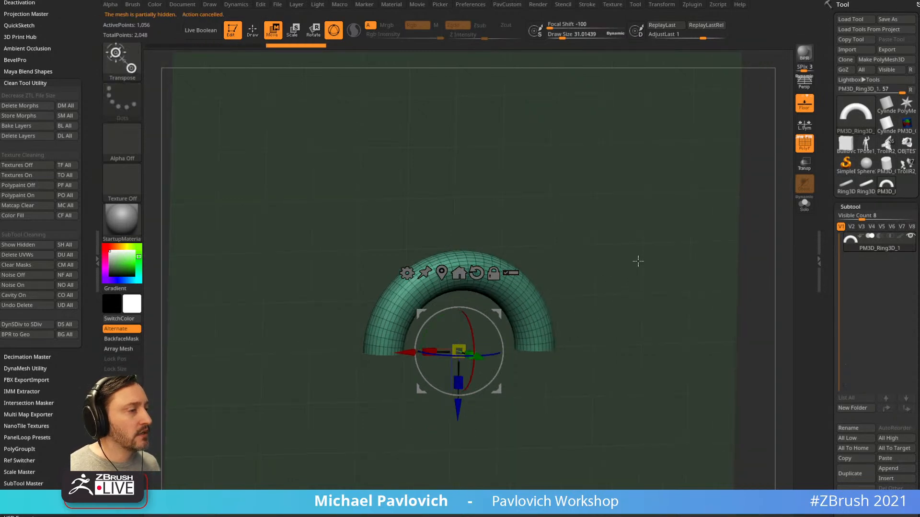
pyautogui.keyDown('ctrl'); pyautogui.keyDown('shift'); pyautogui.click(635, 225); pyautogui.keyUp('shift'); pyautogui.keyUp('ctrl')
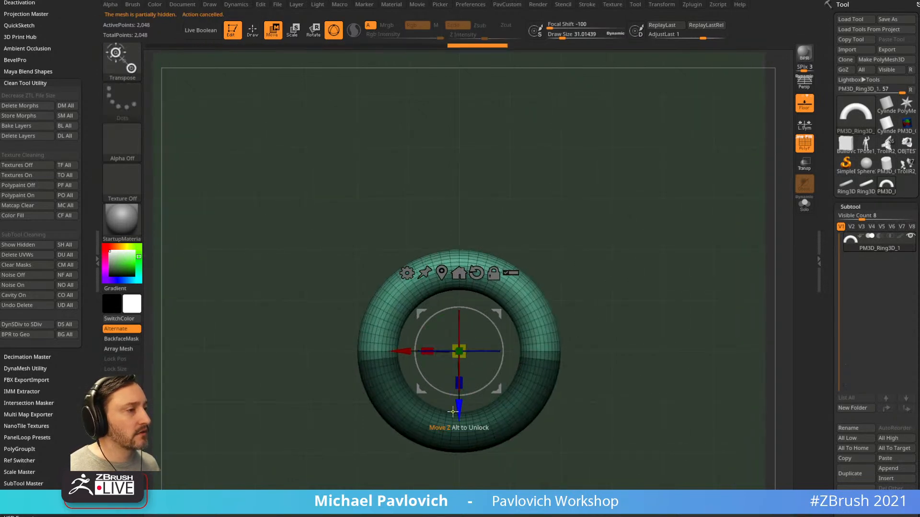
pyautogui.keyDown('ctrl'); pyautogui.moveTo(459, 410); pyautogui.dragTo(460, 297); pyautogui.keyUp('ctrl')
pyautogui.keyDown('ctrl'); pyautogui.moveTo(665, 268); pyautogui.dragTo(678, 247); pyautogui.keyUp('ctrl')
pyautogui.press('q')
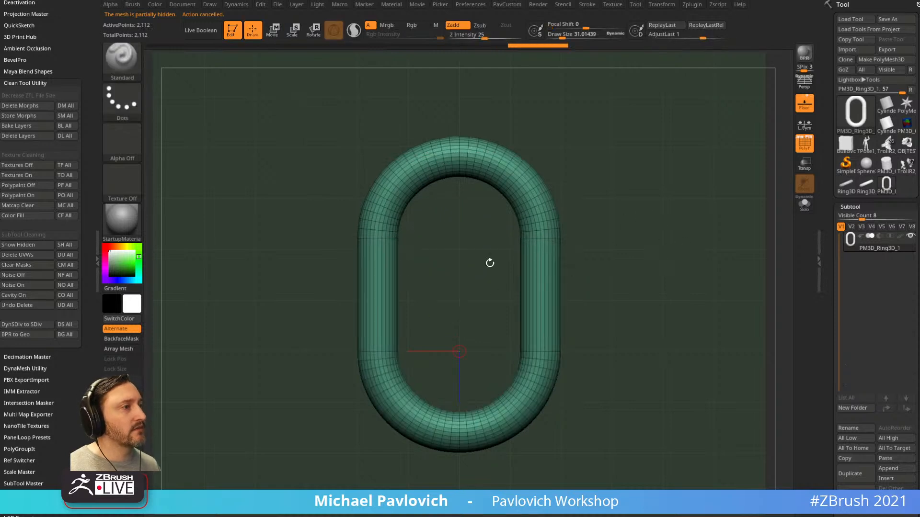
# Assign separate polygroups to the upper and lower arcs of the chain link, leaving the straight sides as their own group
pyautogui.keyDown('ctrl'); pyautogui.keyDown('shift'); pyautogui.moveTo(318, 97); pyautogui.dragTo(672, 263); pyautogui.keyUp('shift'); pyautogui.keyUp('ctrl')
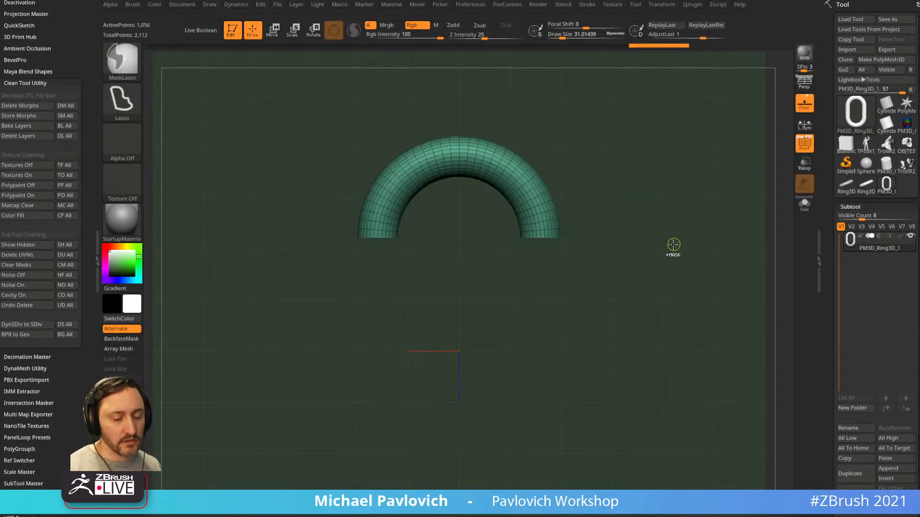
pyautogui.keyDown('ctrl'); pyautogui.click(673, 245); pyautogui.keyUp('ctrl')
pyautogui.keyDown('ctrl'); pyautogui.keyDown('shift'); pyautogui.click(640, 477); pyautogui.keyUp('shift'); pyautogui.keyUp('ctrl')
pyautogui.keyDown('ctrl'); pyautogui.keyDown('shift'); pyautogui.moveTo(641, 476); pyautogui.dragTo(254, 316); pyautogui.keyUp('shift'); pyautogui.keyUp('ctrl')
pyautogui.hotkey('ctrl', 'w')
pyautogui.keyDown('ctrl'); pyautogui.keyDown('shift'); pyautogui.click(663, 276); pyautogui.keyUp('shift'); pyautogui.keyUp('ctrl')
pyautogui.press('f')
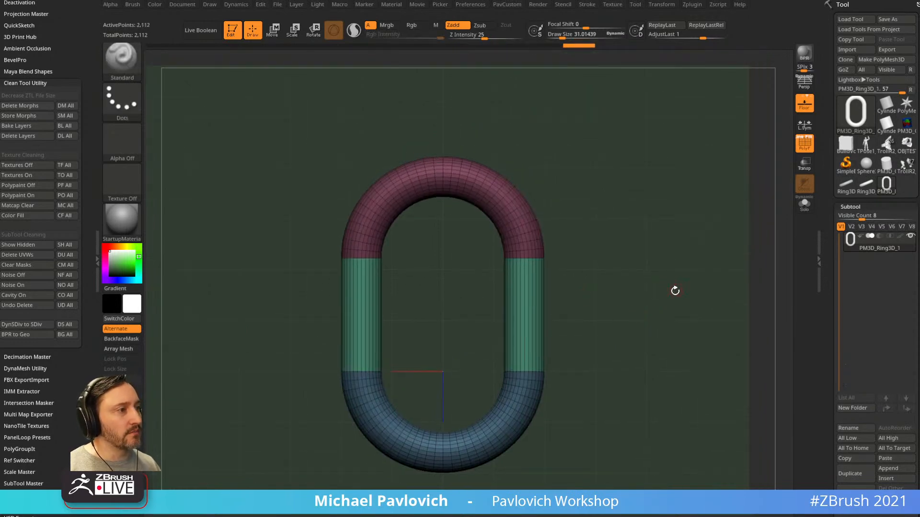
# Hide the floor grid and create a new InsertMesh brush from the polygrouped chain link
pyautogui.click(809, 146)
pyautogui.press('f')
pyautogui.click(804, 108)
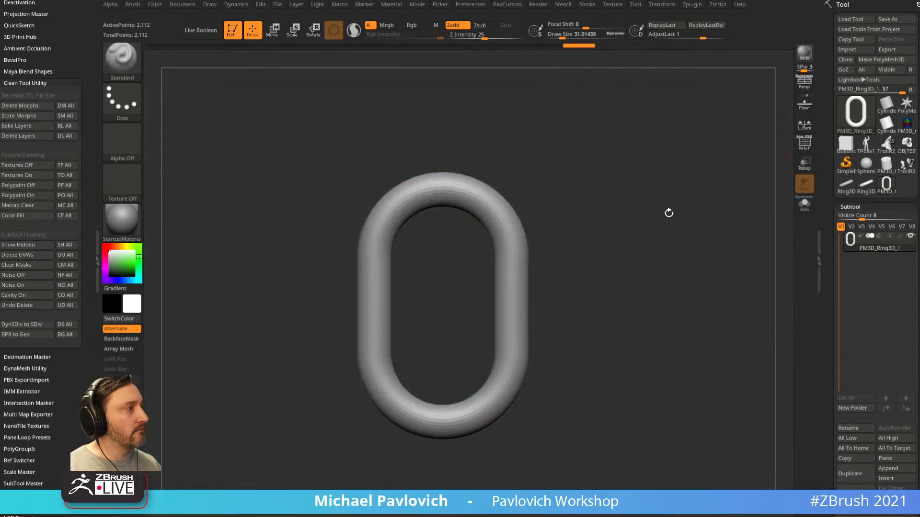
pyautogui.keyDown('alt'); pyautogui.moveTo(606, 220); pyautogui.dragTo(547, 217); pyautogui.keyUp('alt')
pyautogui.click(805, 144)
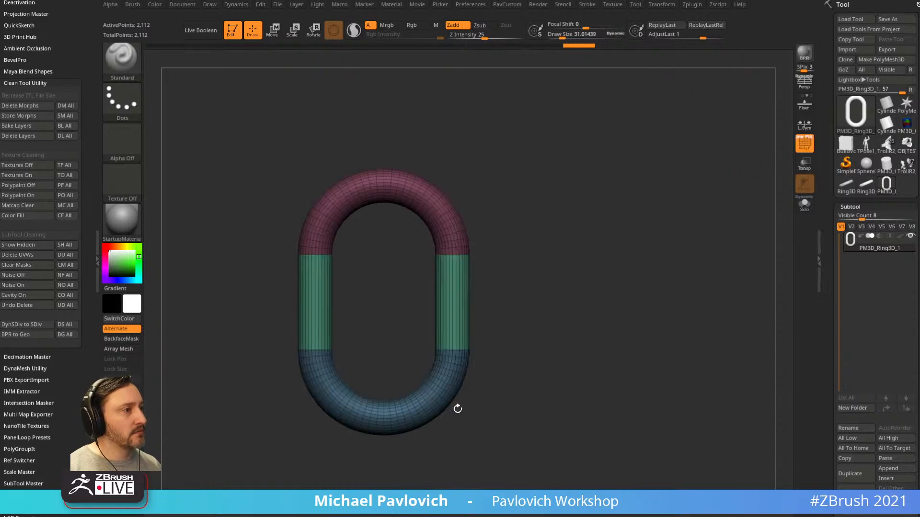
pyautogui.press('b')
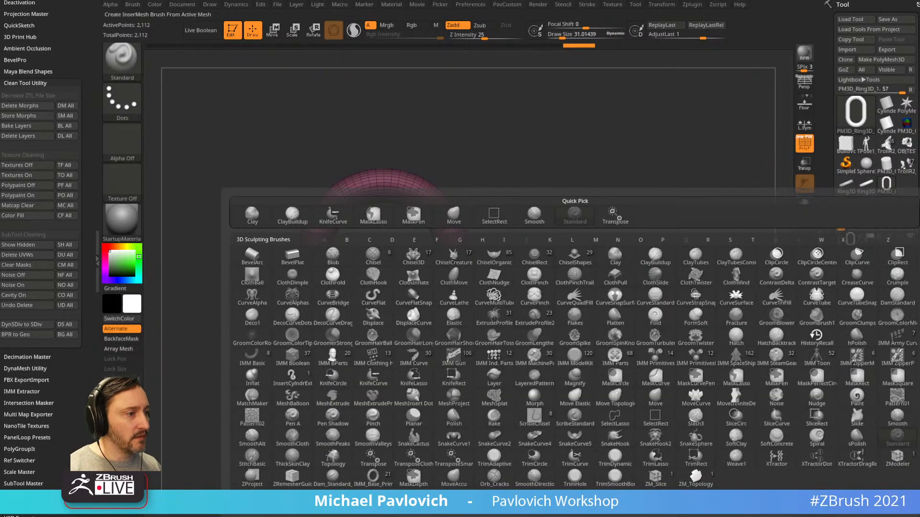
pyautogui.click(404, 500)
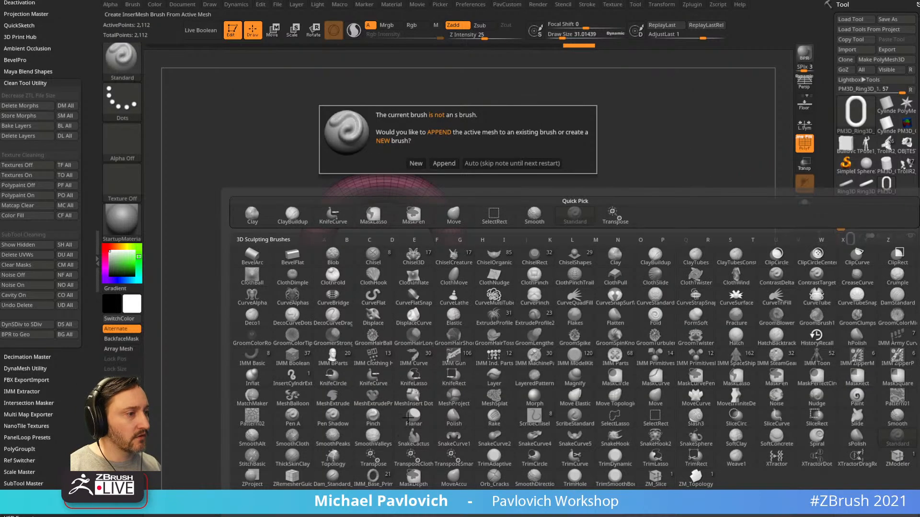
pyautogui.click(416, 163)
pyautogui.click(485, 248)
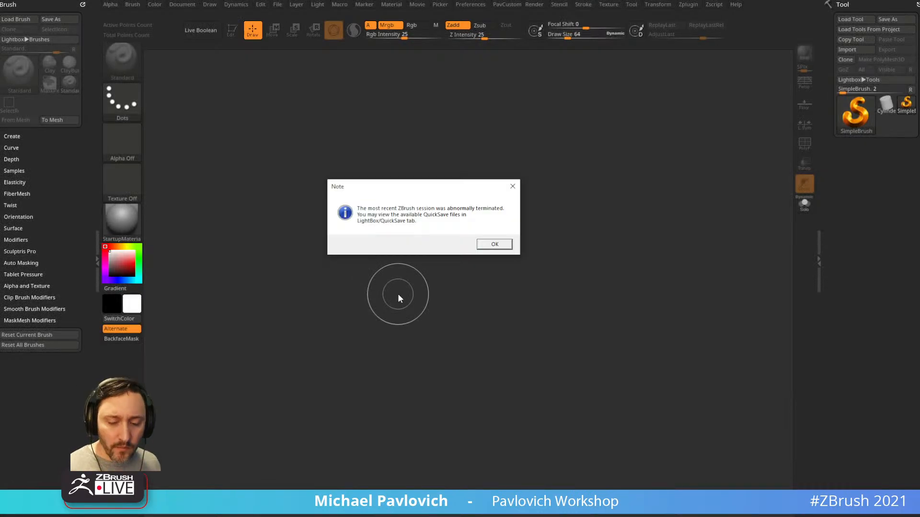
# Dismiss the startup notice and LightBox, and choose the Cylinder3D primitive
pyautogui.click(495, 244)
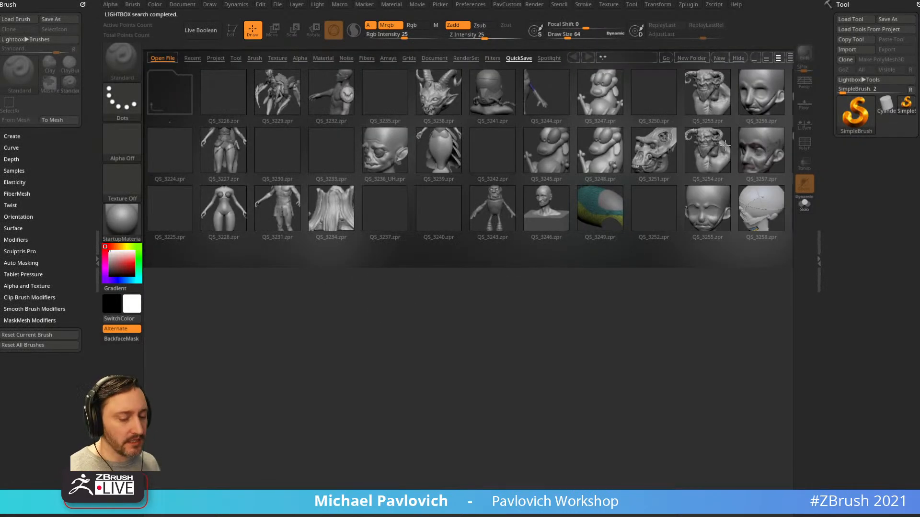
pyautogui.press(',')
pyautogui.click(857, 115)
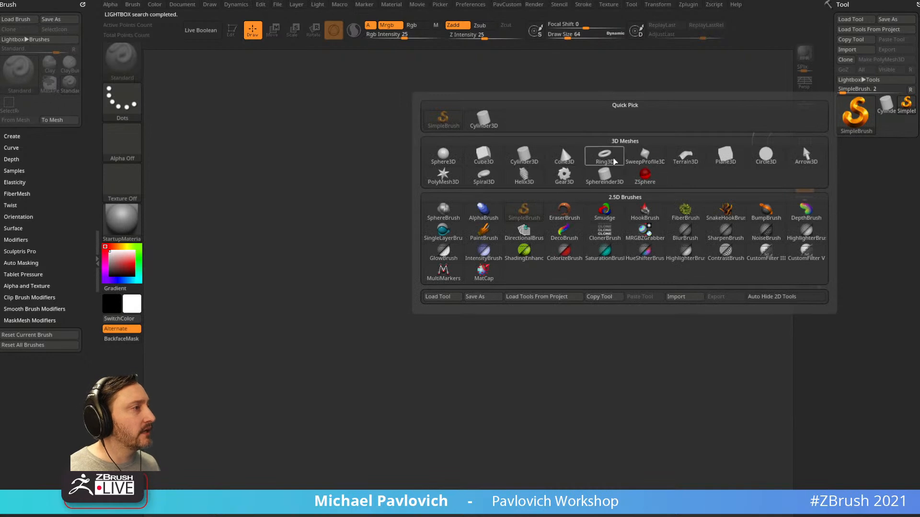
pyautogui.click(615, 162)
pyautogui.click(861, 120)
pyautogui.click(886, 106)
# Draw the cylinder on the canvas in Edit mode, and convert it to a PolyMesh3D with the polyframe shown
pyautogui.moveTo(376, 299); pyautogui.dragTo(317, 164)
pyautogui.click(232, 30)
pyautogui.moveTo(420, 141); pyautogui.dragTo(720, 245)
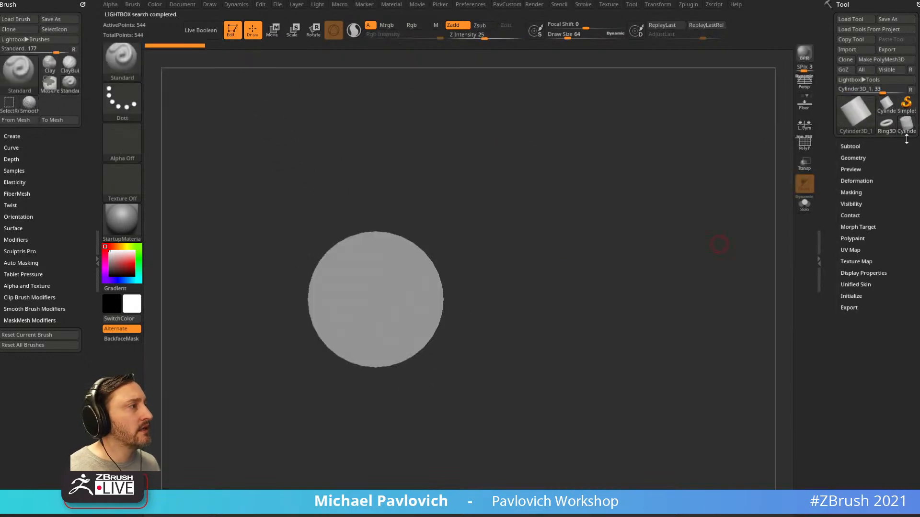
pyautogui.click(881, 60)
pyautogui.click(805, 142)
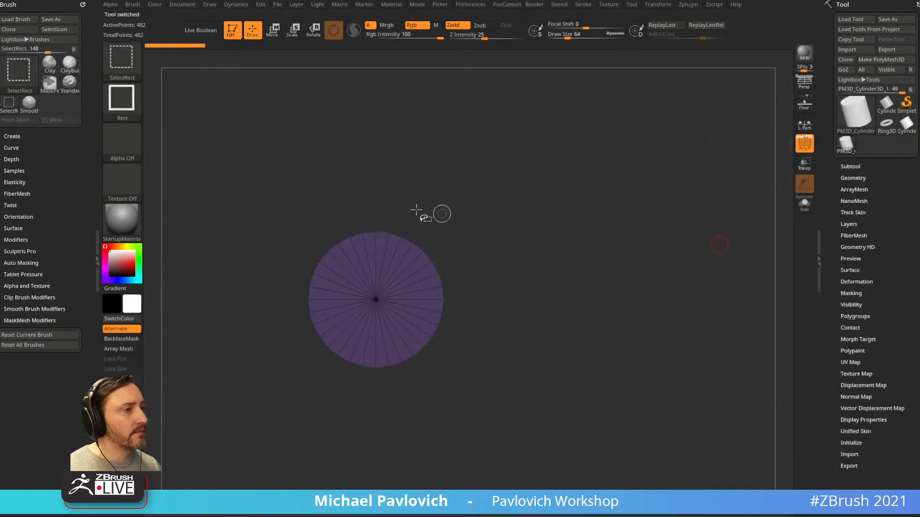
# Extrude the unmasked upper half of the cylinder upward with the gizmo to make an oblong, and clear the mask
pyautogui.press('w')
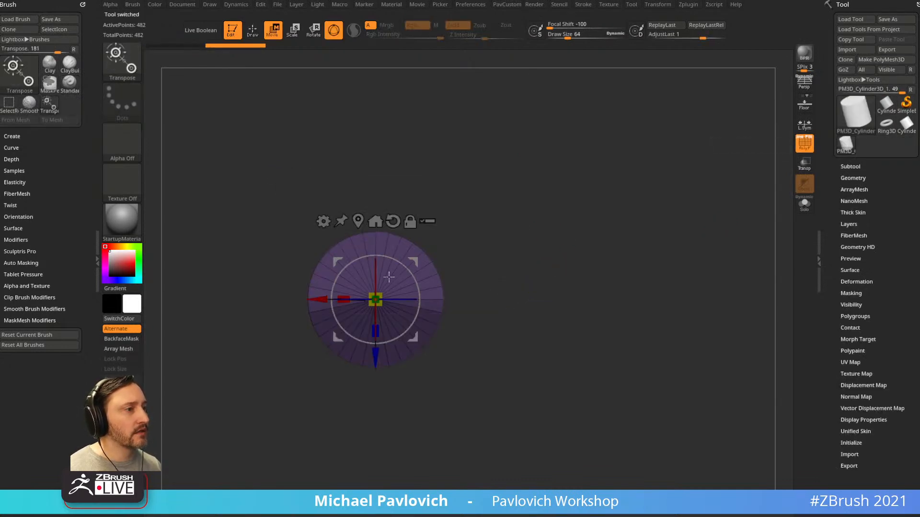
pyautogui.keyDown('ctrl'); pyautogui.moveTo(375, 353); pyautogui.dragTo(377, 289); pyautogui.keyUp('ctrl')
pyautogui.moveTo(523, 221)
pyautogui.keyDown('ctrl'); pyautogui.mouseDown()
pyautogui.moveTo(546, 231)
pyautogui.moveTo(502, 239)
pyautogui.mouseUp(); pyautogui.keyUp('ctrl')
pyautogui.press('q')
# Isolate one flat end face of the oblong and delete the hidden geometry
pyautogui.keyDown('ctrl'); pyautogui.keyDown('shift'); pyautogui.moveTo(265, 120); pyautogui.dragTo(316, 401); pyautogui.keyUp('shift'); pyautogui.keyUp('ctrl')
pyautogui.moveTo(483, 268); pyautogui.dragTo(655, 238)
pyautogui.press('3')
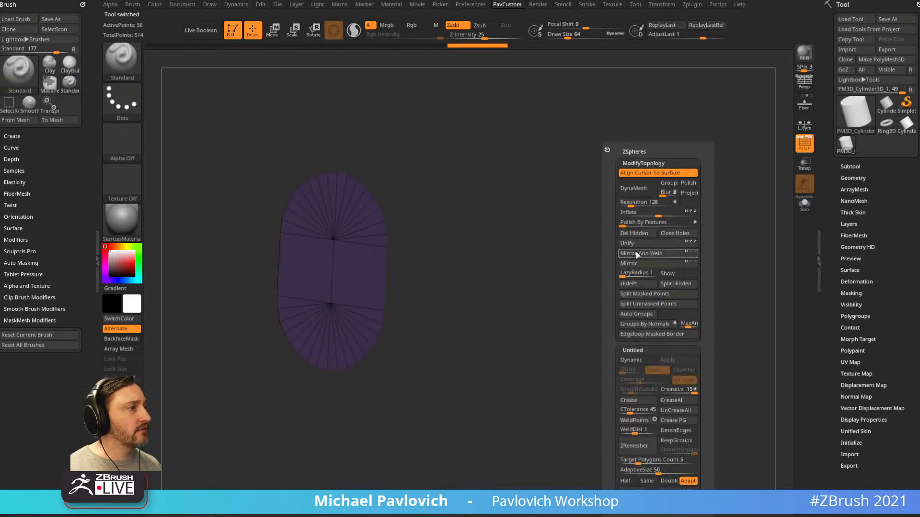
pyautogui.click(637, 235)
pyautogui.keyDown('shift'); pyautogui.moveTo(577, 247); pyautogui.dragTo(610, 259); pyautogui.keyUp('shift')
pyautogui.press('f')
# Inset the oblong face with the ZModeler brush using the Polygroup All target, and isolate the outer rim
pyautogui.press('b')
pyautogui.press('z')
pyautogui.press('m')
pyautogui.press('space')
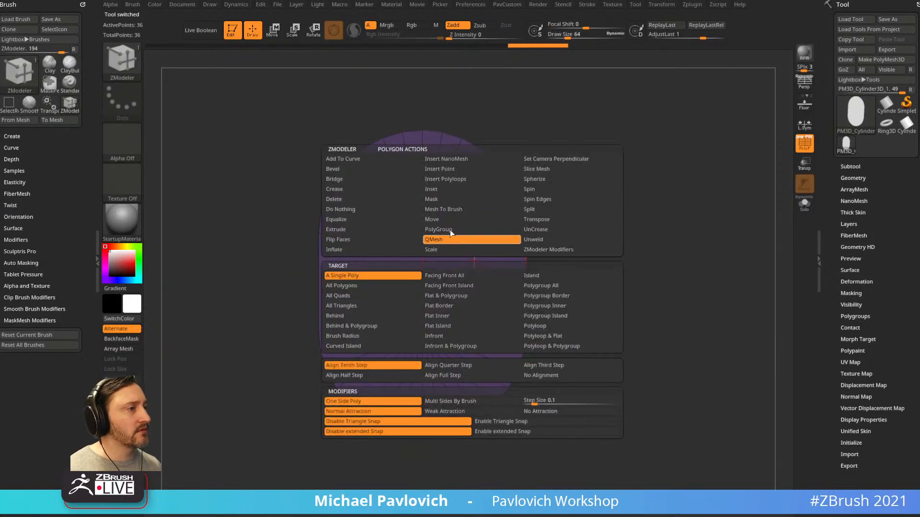
pyautogui.click(446, 191)
pyautogui.click(538, 288)
pyautogui.click(535, 394)
pyautogui.moveTo(473, 308); pyautogui.dragTo(477, 285)
pyautogui.keyDown('ctrl'); pyautogui.keyDown('shift'); pyautogui.click(490, 159); pyautogui.keyUp('shift'); pyautogui.keyUp('ctrl')
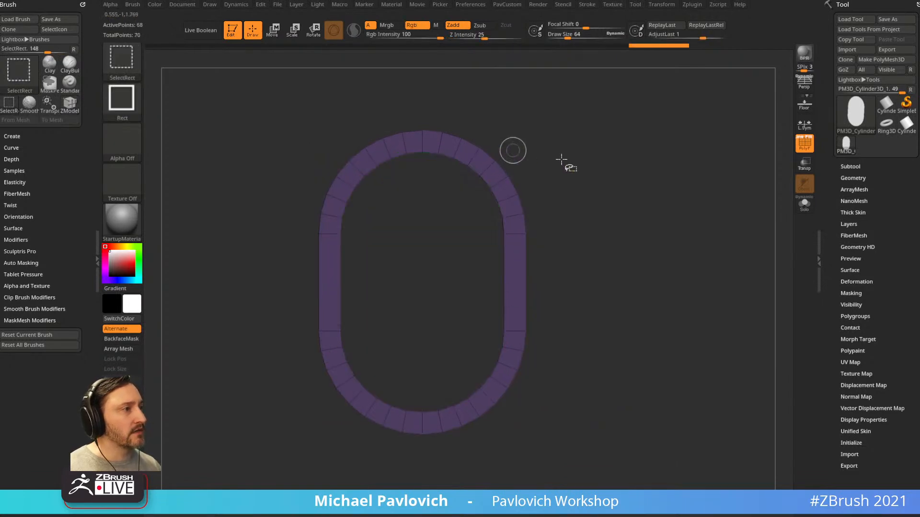
# Delete the geometry hidden around the outer rim, and thicken the rim into a solid oblong link with the ZModeler brush
pyautogui.press('3')
pyautogui.click(634, 234)
pyautogui.moveTo(583, 237); pyautogui.dragTo(534, 241)
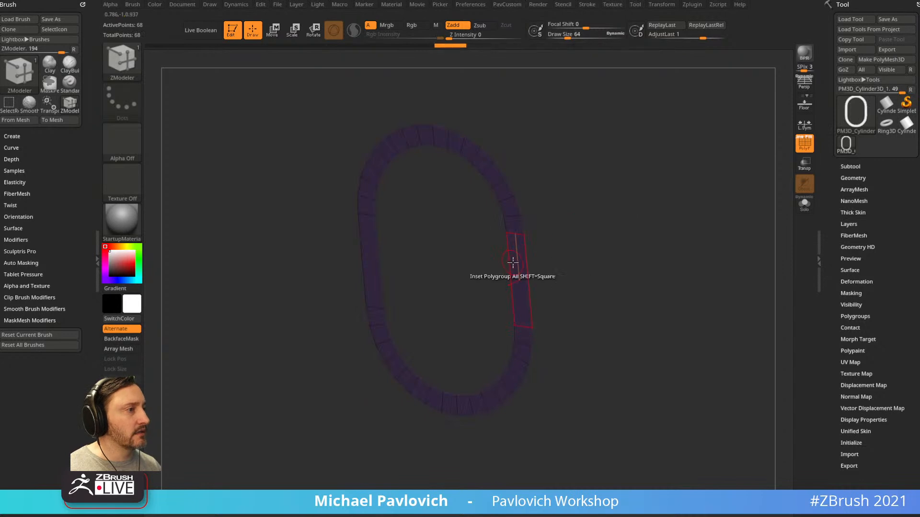
pyautogui.press('space')
pyautogui.click(504, 241)
pyautogui.press('space')
pyautogui.click(575, 293)
pyautogui.moveTo(499, 271)
pyautogui.mouseDown()
pyautogui.moveTo(587, 248)
pyautogui.moveTo(618, 221)
pyautogui.mouseUp()
# Assign separate polygroups to the link's upper arc, straight middle sections and lower arc, and show the whole link
pyautogui.keyDown('ctrl'); pyautogui.keyDown('shift'); pyautogui.moveTo(312, 108); pyautogui.dragTo(585, 242); pyautogui.keyUp('shift'); pyautogui.keyUp('ctrl')
pyautogui.keyDown('ctrl'); pyautogui.keyDown('shift'); pyautogui.click(601, 316); pyautogui.keyUp('shift'); pyautogui.keyUp('ctrl')
pyautogui.keyDown('ctrl'); pyautogui.keyDown('shift'); pyautogui.moveTo(584, 420); pyautogui.dragTo(333, 276); pyautogui.keyUp('shift'); pyautogui.keyUp('ctrl')
pyautogui.hotkey('ctrl', 'w')
pyautogui.keyDown('ctrl'); pyautogui.keyDown('shift'); pyautogui.click(631, 258); pyautogui.keyUp('shift'); pyautogui.keyUp('ctrl')
pyautogui.keyDown('alt'); pyautogui.moveTo(668, 196); pyautogui.dragTo(563, 237); pyautogui.keyUp('alt')
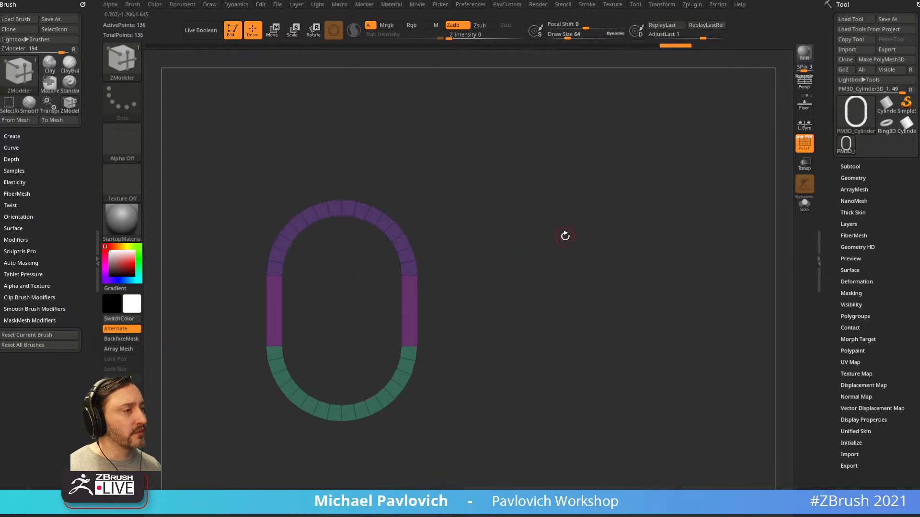
# Create a new InsertMesh brush from the three-polygroup oblong link
pyautogui.press('b')
pyautogui.click(396, 499)
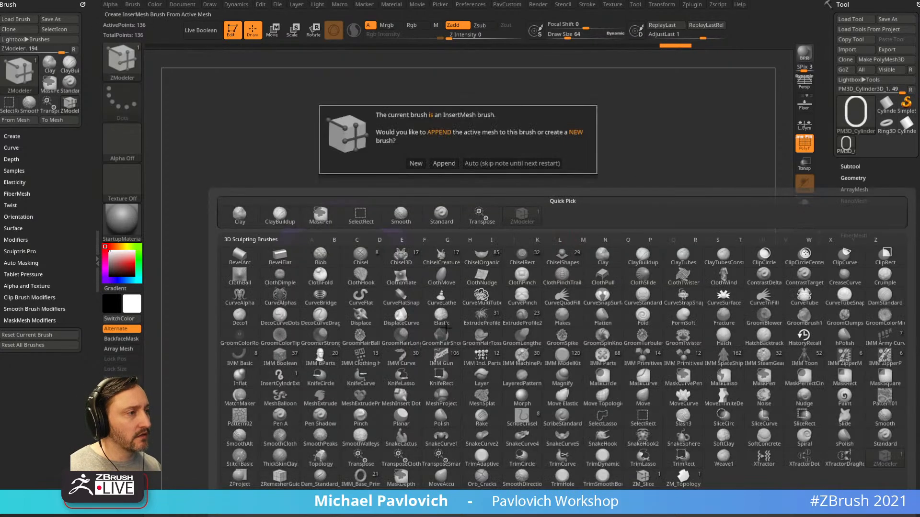
pyautogui.click(424, 164)
# Test the new brush by inserting links on the oblong, and undo the insertions
pyautogui.moveTo(410, 275)
pyautogui.mouseDown()
pyautogui.moveTo(432, 306)
pyautogui.moveTo(429, 345)
pyautogui.mouseUp()
pyautogui.moveTo(408, 357); pyautogui.dragTo(424, 379)
pyautogui.hotkey('ctrl', 'z')
pyautogui.hotkey('ctrl', 'z')
pyautogui.hotkey('ctrl', 'z')
pyautogui.hotkey('ctrl', 'z')
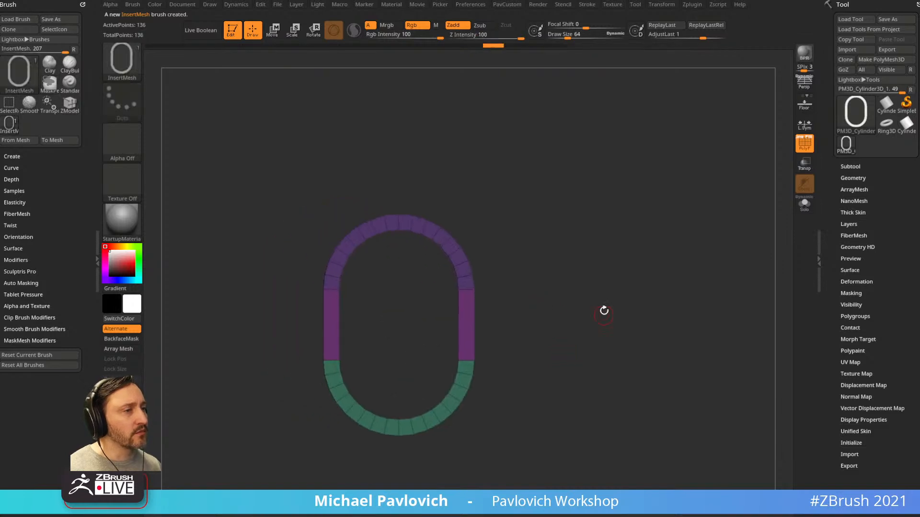
# Dock the Stroke settings, expand the Curve, Curve Functions and Curve Modifiers options, and turn on Curve Mode
pyautogui.click(587, 4)
pyautogui.moveTo(582, 19)
pyautogui.mouseDown()
pyautogui.moveTo(168, 86)
pyautogui.moveTo(65, 234)
pyautogui.mouseUp()
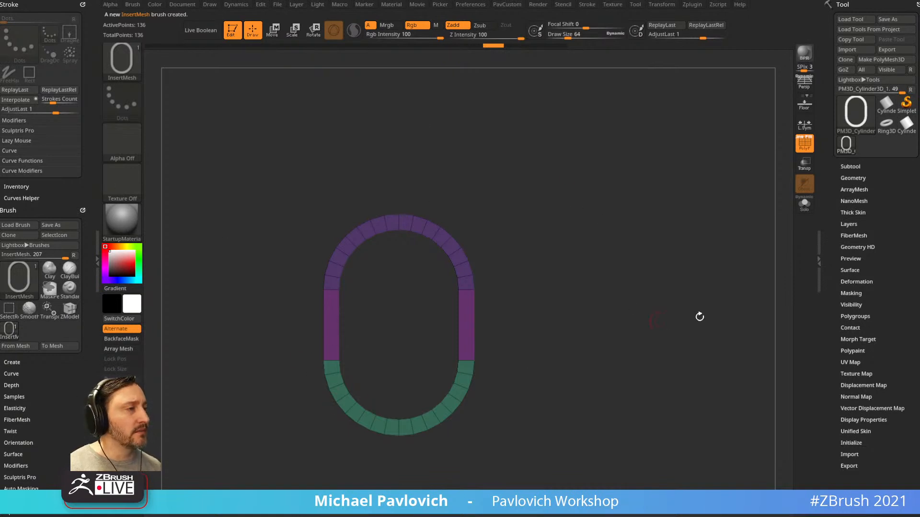
pyautogui.moveTo(49, 186)
pyautogui.mouseDown()
pyautogui.moveTo(48, 140)
pyautogui.moveTo(41, 179)
pyautogui.mouseUp()
pyautogui.keyDown('shift'); pyautogui.click(16, 137); pyautogui.keyUp('shift')
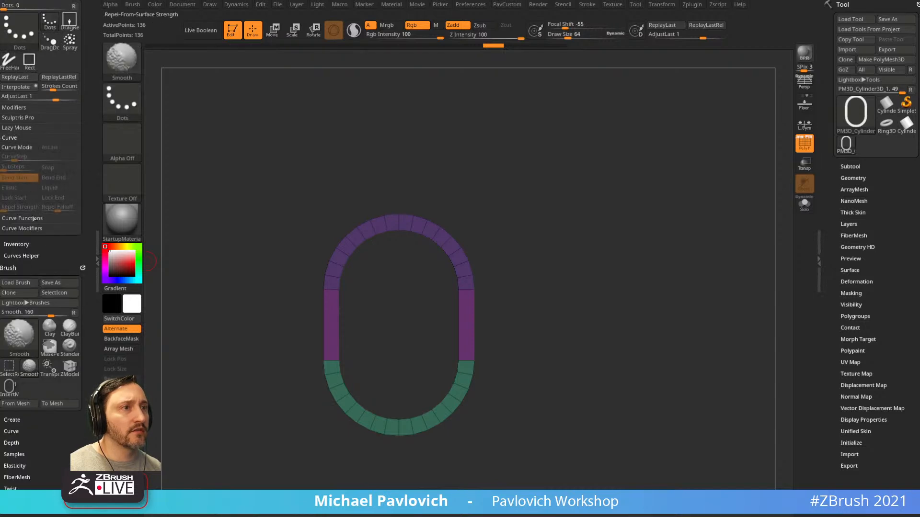
pyautogui.keyDown('shift'); pyautogui.click(36, 218); pyautogui.keyUp('shift')
pyautogui.keyDown('shift'); pyautogui.click(30, 290); pyautogui.keyUp('shift')
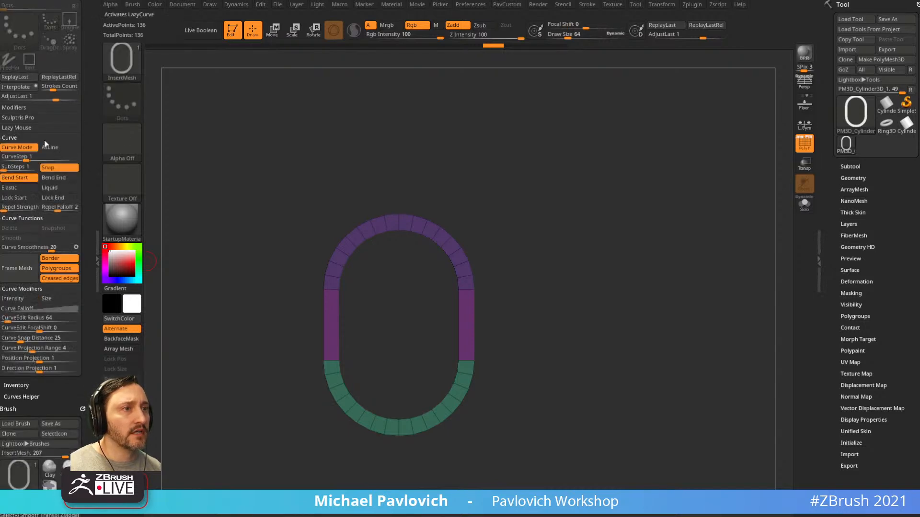
pyautogui.click(23, 146)
# Draw a chain of links along a curve starting from the oblong's side, and undo it
pyautogui.keyDown('alt'); pyautogui.moveTo(546, 189); pyautogui.dragTo(487, 181); pyautogui.keyUp('alt')
pyautogui.moveTo(403, 247); pyautogui.dragTo(612, 133)
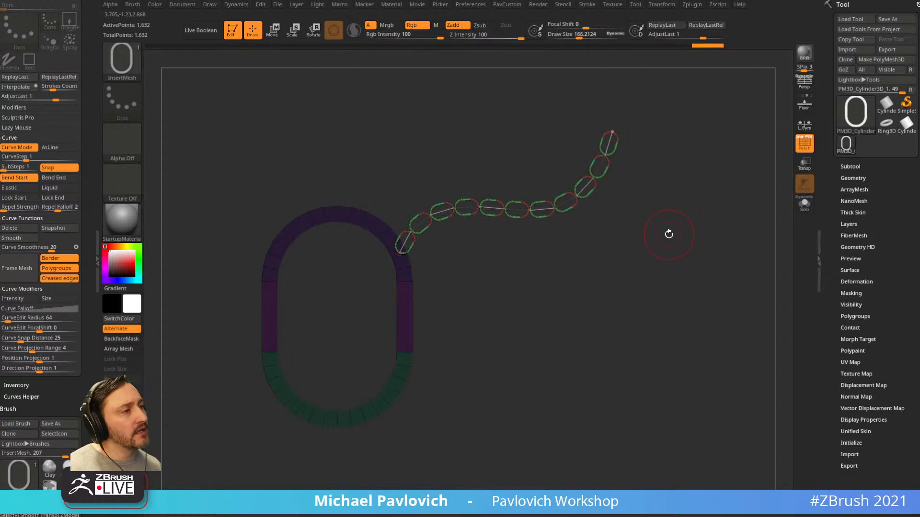
pyautogui.hotkey('ctrl', 'z')
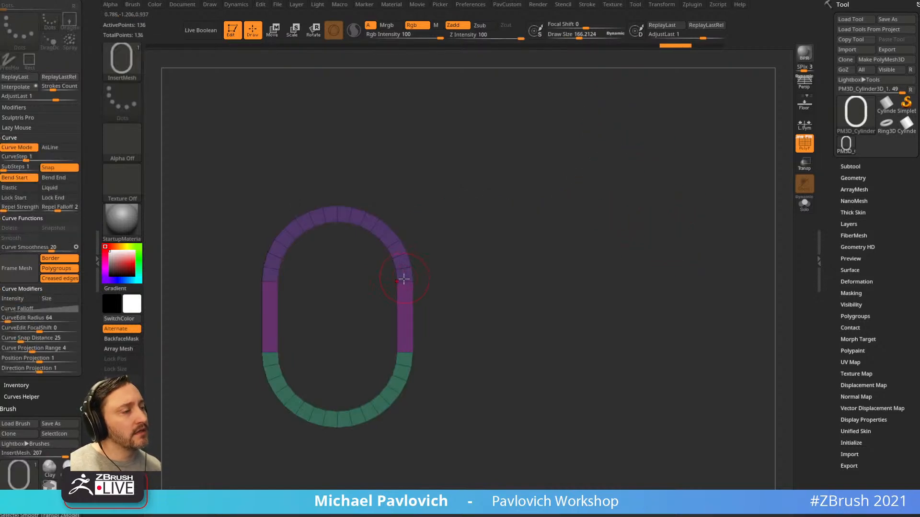
# Isolate the oblong's parts again and assign new polygroups to the two arcs and the straight sections, and show the whole link
pyautogui.moveTo(484, 245); pyautogui.dragTo(566, 230)
pyautogui.keyDown('ctrl'); pyautogui.keyDown('shift'); pyautogui.moveTo(216, 161); pyautogui.dragTo(503, 277); pyautogui.keyUp('shift'); pyautogui.keyUp('ctrl')
pyautogui.keyDown('ctrl'); pyautogui.keyDown('shift'); pyautogui.click(501, 279); pyautogui.keyUp('shift'); pyautogui.keyUp('ctrl')
pyautogui.keyDown('ctrl'); pyautogui.keyDown('shift'); pyautogui.moveTo(525, 438); pyautogui.dragTo(194, 344); pyautogui.keyUp('shift'); pyautogui.keyUp('ctrl')
pyautogui.keyDown('ctrl'); pyautogui.keyDown('shift'); pyautogui.click(474, 266); pyautogui.keyUp('shift'); pyautogui.keyUp('ctrl')
pyautogui.keyDown('ctrl'); pyautogui.keyDown('shift'); pyautogui.moveTo(491, 246); pyautogui.dragTo(228, 357); pyautogui.keyUp('shift'); pyautogui.keyUp('ctrl')
pyautogui.moveTo(498, 217); pyautogui.dragTo(548, 235)
pyautogui.hotkey('ctrl', 'w')
pyautogui.hotkey('ctrl', 'w')
pyautogui.keyDown('ctrl'); pyautogui.keyDown('shift'); pyautogui.click(560, 230); pyautogui.keyUp('shift'); pyautogui.keyUp('ctrl')
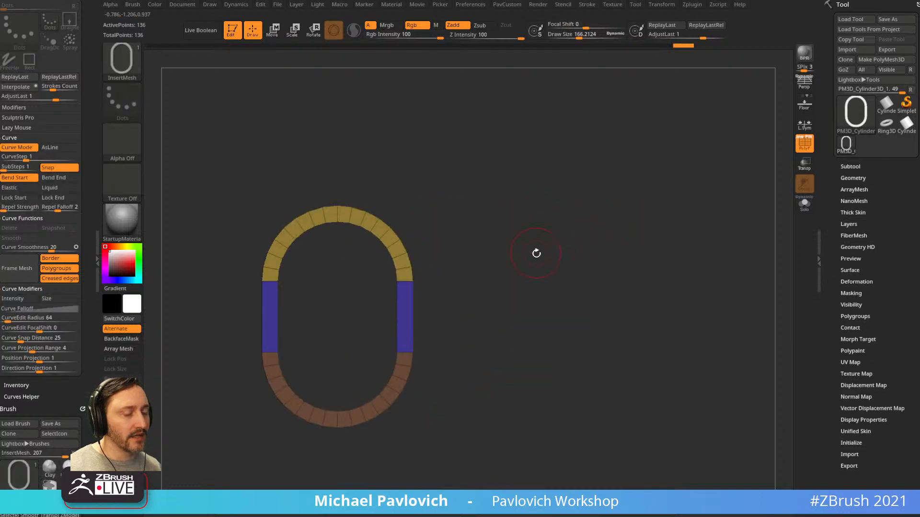
# Create another new InsertMesh brush from the regrouped link, turn on Curve Mode, and draw a curve from the oblong's side
pyautogui.press('b')
pyautogui.click(416, 502)
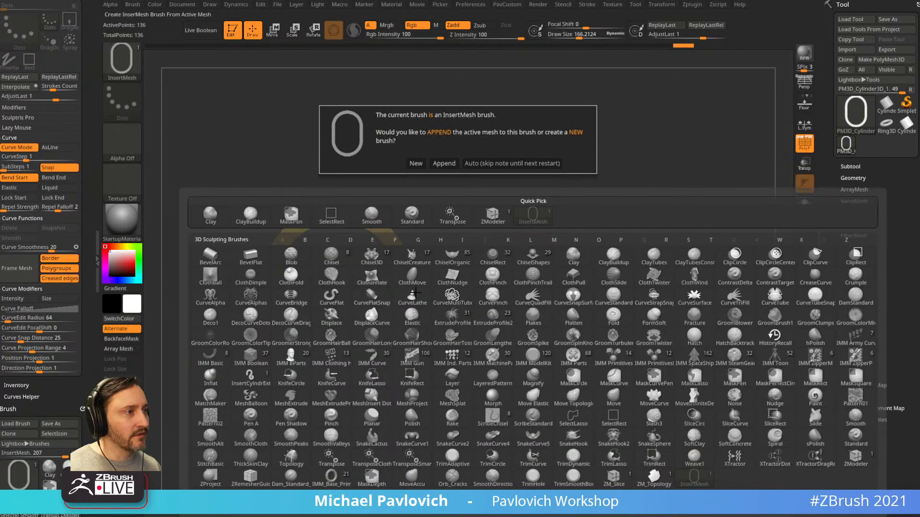
pyautogui.click(416, 163)
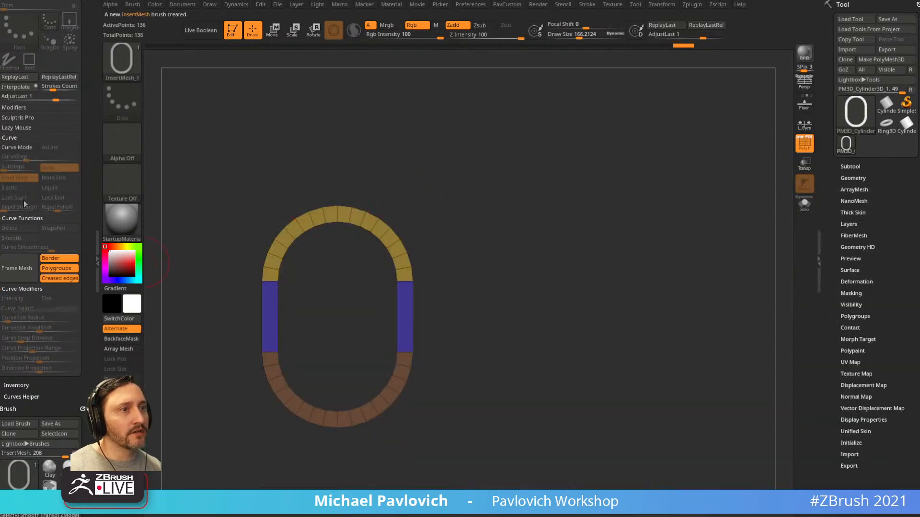
pyautogui.click(19, 148)
pyautogui.moveTo(398, 254); pyautogui.dragTo(642, 152)
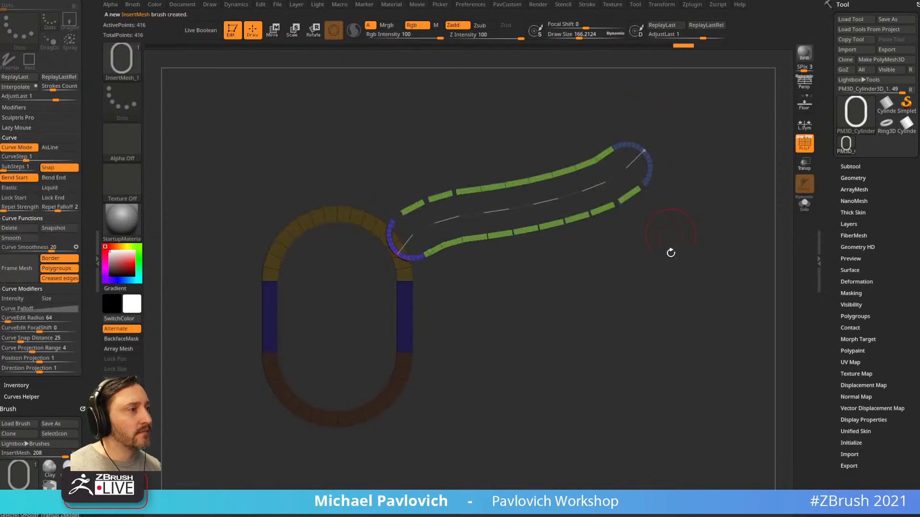
# Turn on Weld Points in the brush modifiers, and redraw the link as an arched curve ending on the oblong
pyautogui.moveTo(90, 340); pyautogui.dragTo(20, 85)
pyautogui.press('shift')
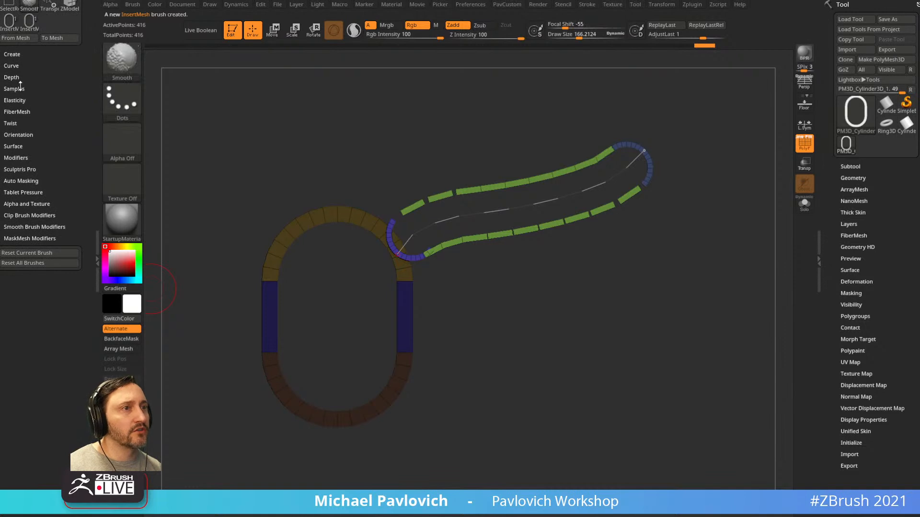
pyautogui.click(12, 159)
pyautogui.click(529, 206)
pyautogui.keyDown('alt'); pyautogui.moveTo(556, 252); pyautogui.dragTo(541, 277); pyautogui.keyUp('alt')
pyautogui.moveTo(634, 178)
pyautogui.mouseDown()
pyautogui.moveTo(552, 125)
pyautogui.moveTo(326, 215)
pyautogui.moveTo(364, 276)
pyautogui.mouseUp()
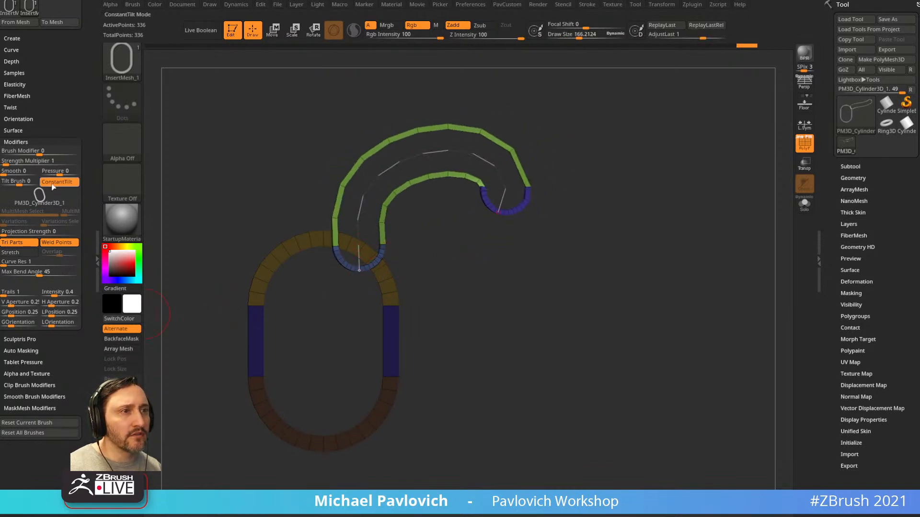
# Reduce the draw size and update the arched curve with it, and draw a looping second curve beside the oblong
pyautogui.moveTo(62, 111); pyautogui.dragTo(63, 239)
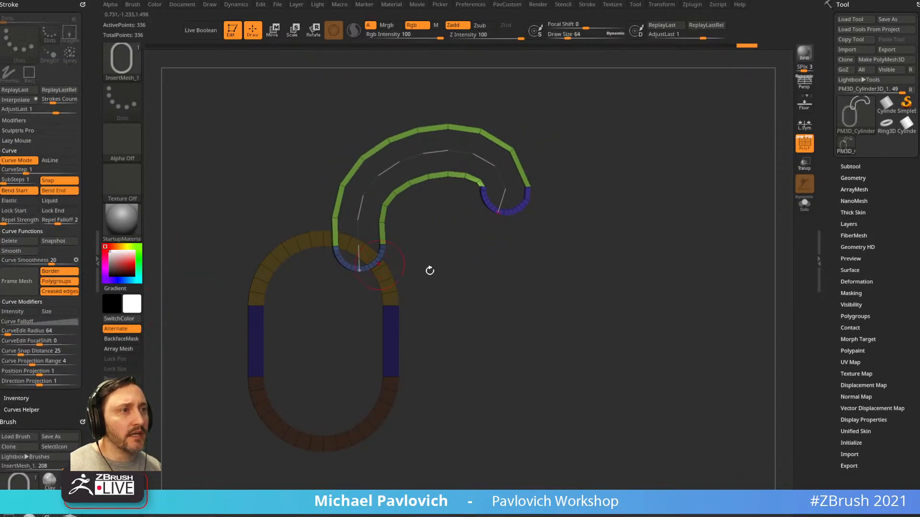
pyautogui.press('s')
pyautogui.moveTo(457, 320); pyautogui.dragTo(452, 320)
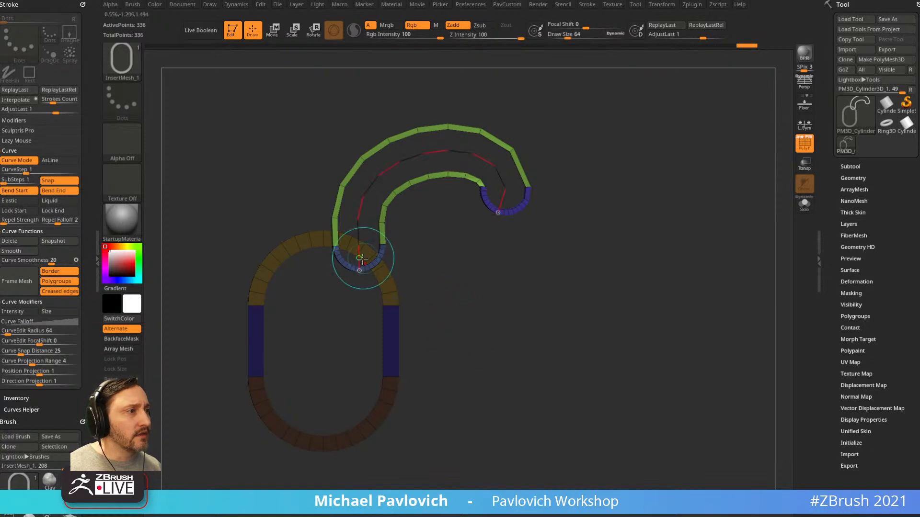
pyautogui.click(359, 259)
pyautogui.moveTo(612, 226)
pyautogui.mouseDown()
pyautogui.moveTo(527, 312)
pyautogui.moveTo(397, 360)
pyautogui.moveTo(551, 271)
pyautogui.moveTo(477, 372)
pyautogui.moveTo(532, 294)
pyautogui.mouseUp()
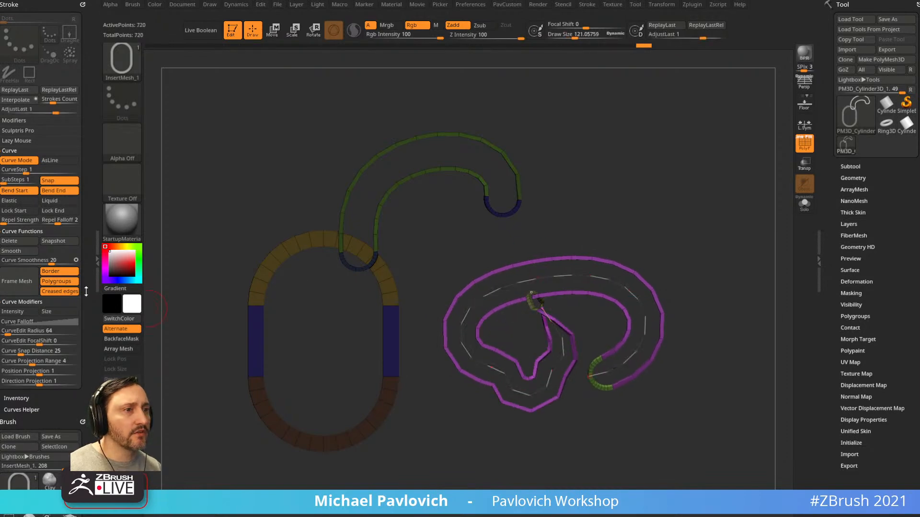
# Lower the brush's Max Bend Angle and test it on the looping curve
pyautogui.scroll(-10, 85, 290)
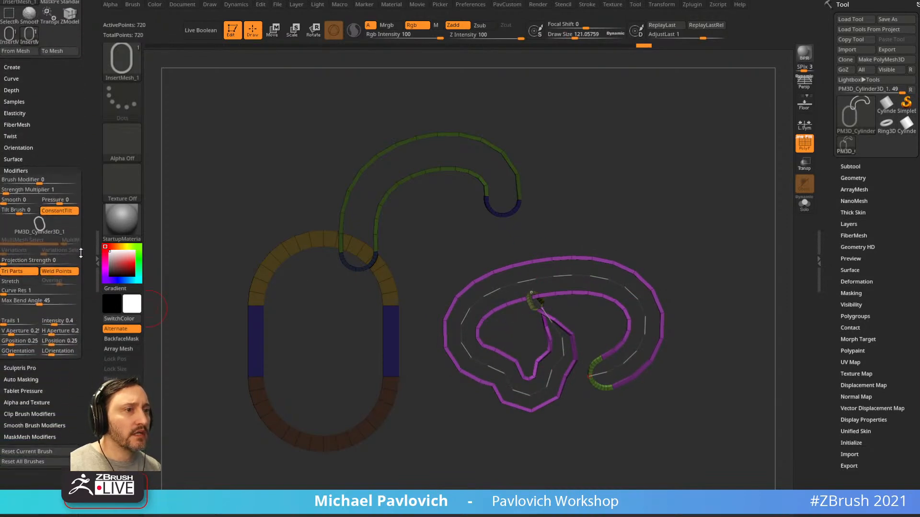
pyautogui.moveTo(37, 302); pyautogui.dragTo(1, 303)
pyautogui.moveTo(532, 295)
pyautogui.mouseDown()
pyautogui.moveTo(530, 302)
pyautogui.moveTo(554, 277)
pyautogui.moveTo(452, 308)
pyautogui.moveTo(611, 394)
pyautogui.moveTo(328, 360)
pyautogui.moveTo(439, 290)
pyautogui.moveTo(706, 337)
pyautogui.moveTo(519, 164)
pyautogui.moveTo(738, 335)
pyautogui.moveTo(573, 269)
pyautogui.moveTo(616, 350)
pyautogui.moveTo(678, 356)
pyautogui.moveTo(618, 330)
pyautogui.moveTo(602, 410)
pyautogui.moveTo(563, 351)
pyautogui.moveTo(568, 273)
pyautogui.moveTo(564, 353)
pyautogui.moveTo(536, 318)
pyautogui.moveTo(485, 408)
pyautogui.moveTo(517, 400)
pyautogui.moveTo(478, 378)
pyautogui.moveTo(518, 398)
pyautogui.moveTo(532, 446)
pyautogui.moveTo(509, 467)
pyautogui.mouseUp()
# Turn on the Size curve modifier, and draw a sweeping curve below the oblong that tapers toward one end
pyautogui.moveTo(63, 127); pyautogui.dragTo(66, 266)
pyautogui.click(24, 274)
pyautogui.moveTo(505, 459)
pyautogui.mouseDown()
pyautogui.moveTo(623, 307)
pyautogui.moveTo(474, 388)
pyautogui.moveTo(522, 391)
pyautogui.moveTo(585, 334)
pyautogui.moveTo(556, 478)
pyautogui.moveTo(524, 436)
pyautogui.moveTo(493, 437)
pyautogui.moveTo(569, 478)
pyautogui.moveTo(458, 441)
pyautogui.mouseUp()
pyautogui.moveTo(729, 366)
pyautogui.keyDown('alt'); pyautogui.mouseDown()
pyautogui.moveTo(704, 329)
pyautogui.moveTo(701, 346)
pyautogui.moveTo(665, 338)
pyautogui.mouseUp(); pyautogui.keyUp('alt')
pyautogui.click(559, 404)
pyautogui.moveTo(431, 404)
pyautogui.mouseDown()
pyautogui.moveTo(480, 394)
pyautogui.moveTo(434, 387)
pyautogui.moveTo(423, 396)
pyautogui.mouseUp()
# Open the Curve Falloff graph, flip it vertically, and update the sweeping curve so its taper reverses
pyautogui.click(24, 285)
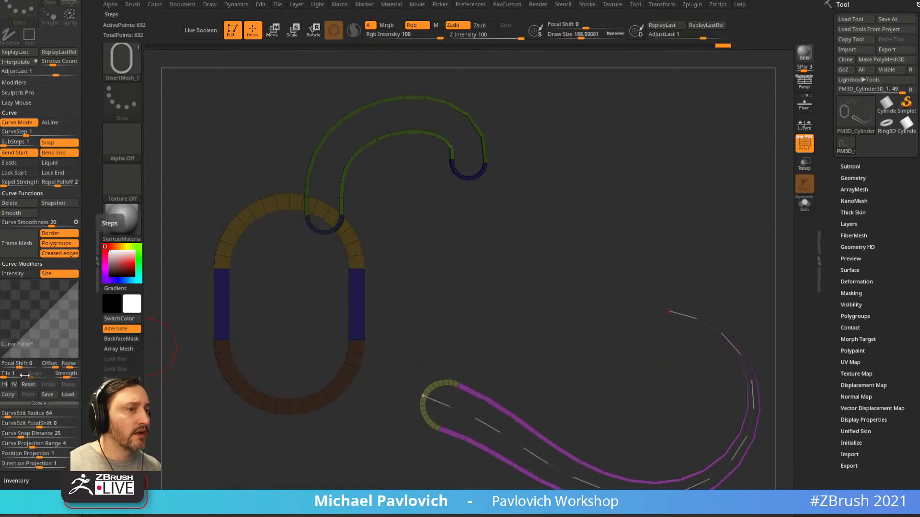
pyautogui.click(13, 385)
pyautogui.click(449, 406)
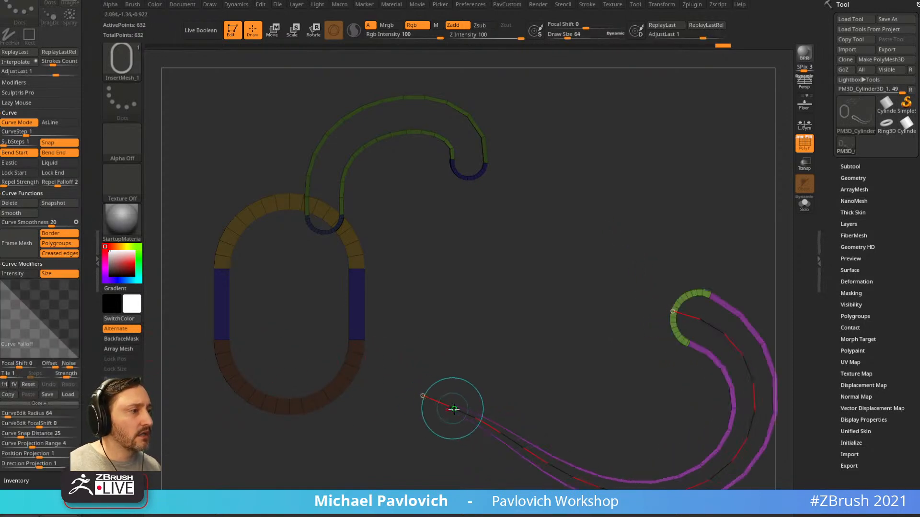
# Draw another tapered curve outward from the oblong's side, and pull its start clear of the oblong
pyautogui.keyDown('alt'); pyautogui.moveTo(502, 355); pyautogui.dragTo(473, 306); pyautogui.keyUp('alt')
pyautogui.click(327, 287)
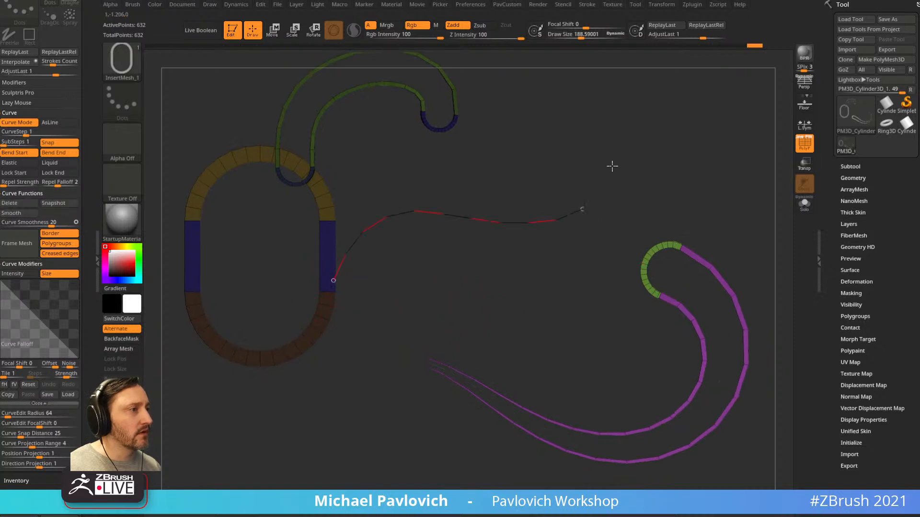
pyautogui.moveTo(601, 197); pyautogui.dragTo(627, 167)
pyautogui.keyDown('alt'); pyautogui.moveTo(522, 289); pyautogui.dragTo(545, 312); pyautogui.keyUp('alt')
pyautogui.moveTo(357, 303)
pyautogui.mouseDown()
pyautogui.moveTo(376, 299)
pyautogui.moveTo(330, 334)
pyautogui.moveTo(479, 303)
pyautogui.moveTo(657, 218)
pyautogui.moveTo(421, 312)
pyautogui.moveTo(393, 293)
pyautogui.mouseUp()
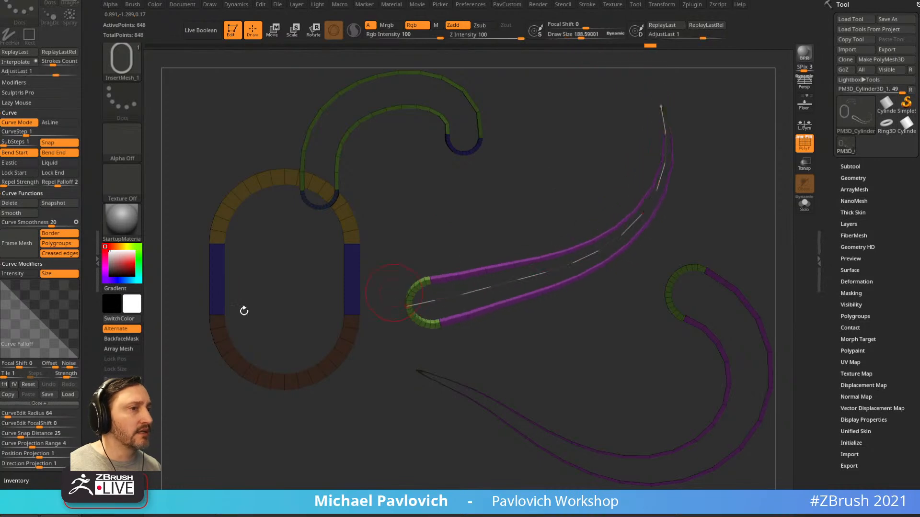
# Raise the low end of the Curve Falloff graph to soften the taper, update the newest curve, and reshape it
pyautogui.click(76, 364)
pyautogui.click(73, 368)
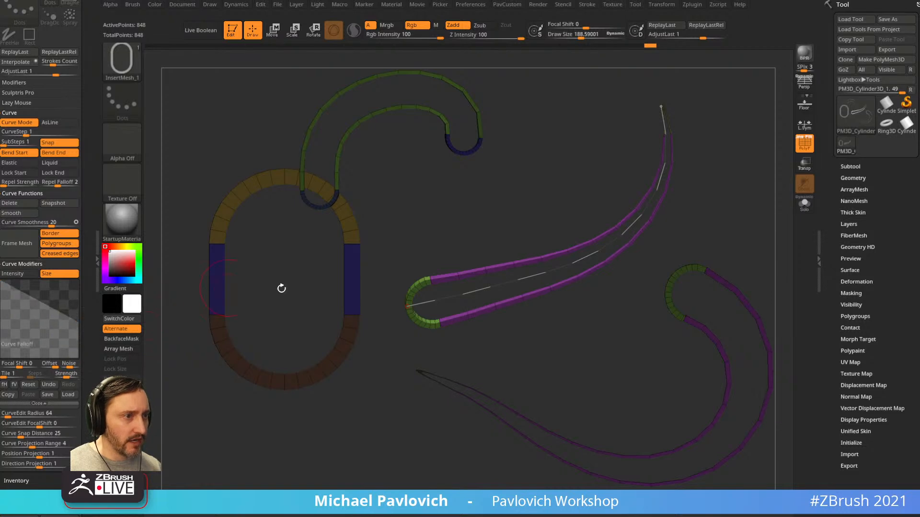
pyautogui.moveTo(462, 235)
pyautogui.mouseDown()
pyautogui.moveTo(564, 267)
pyautogui.moveTo(431, 313)
pyautogui.mouseUp()
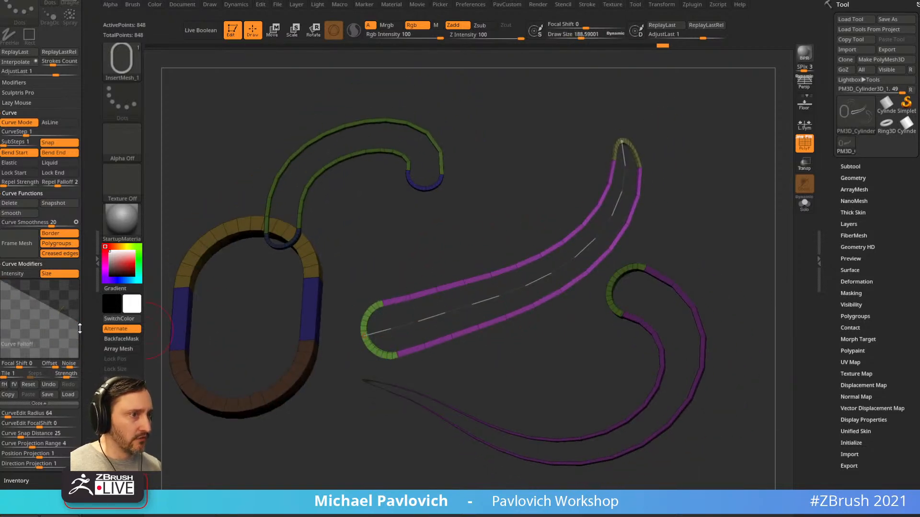
pyautogui.moveTo(343, 339)
pyautogui.mouseDown()
pyautogui.moveTo(363, 326)
pyautogui.moveTo(349, 318)
pyautogui.moveTo(348, 304)
pyautogui.moveTo(416, 251)
pyautogui.moveTo(366, 282)
pyautogui.moveTo(599, 152)
pyautogui.moveTo(403, 294)
pyautogui.moveTo(551, 314)
pyautogui.moveTo(551, 304)
pyautogui.moveTo(505, 288)
pyautogui.moveTo(595, 332)
pyautogui.moveTo(522, 238)
pyautogui.moveTo(476, 329)
pyautogui.moveTo(513, 246)
pyautogui.moveTo(481, 279)
pyautogui.moveTo(363, 346)
pyautogui.moveTo(354, 318)
pyautogui.mouseUp()
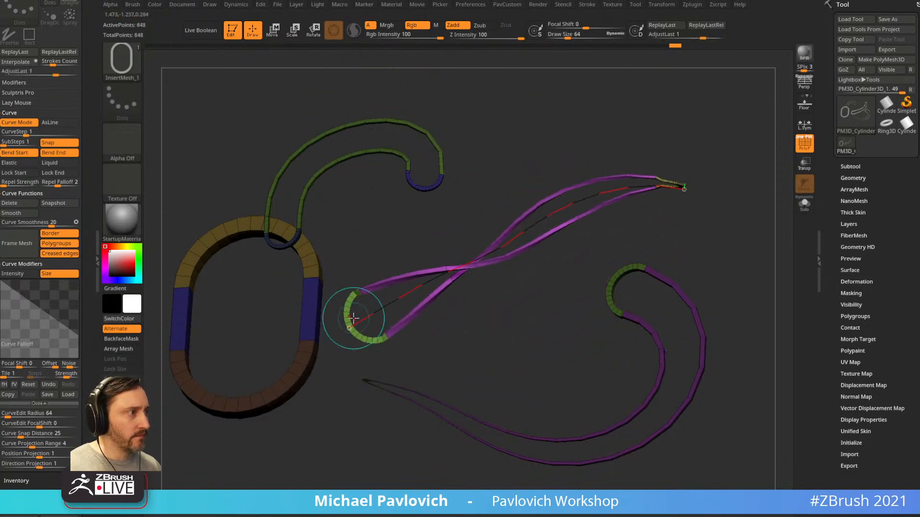
# Switch to the IMM base primitives brush, insert the long BendCurve cylinder below the oblong, and split it into its own subtool
pyautogui.moveTo(589, 389)
pyautogui.mouseDown()
pyautogui.moveTo(546, 165)
pyautogui.moveTo(544, 321)
pyautogui.moveTo(517, 308)
pyautogui.moveTo(386, 355)
pyautogui.mouseUp()
pyautogui.moveTo(410, 412); pyautogui.dragTo(540, 368)
pyautogui.press('i')
pyautogui.press('m')
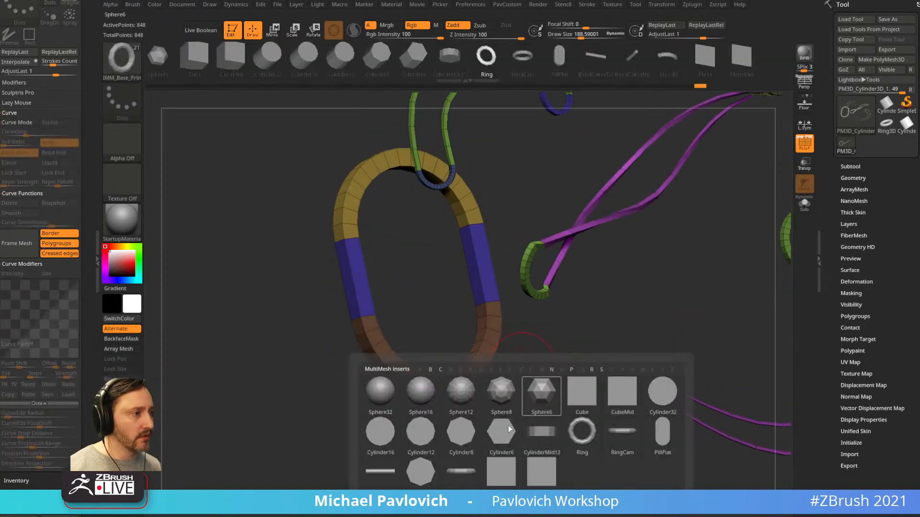
pyautogui.click(382, 472)
pyautogui.moveTo(467, 429); pyautogui.dragTo(520, 479)
pyautogui.press('2')
pyautogui.click(594, 304)
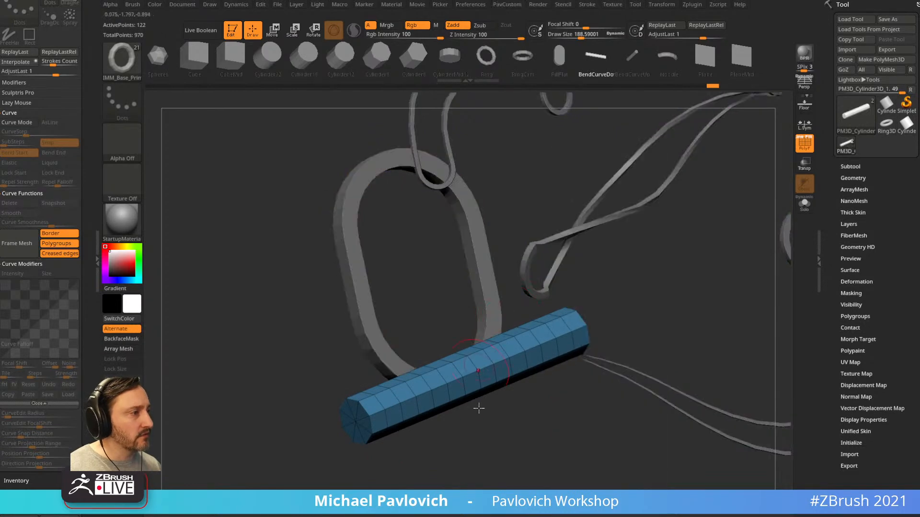
# Dismiss the crash and abnormal-termination notices around the restart, and close LightBox
pyautogui.click(497, 245)
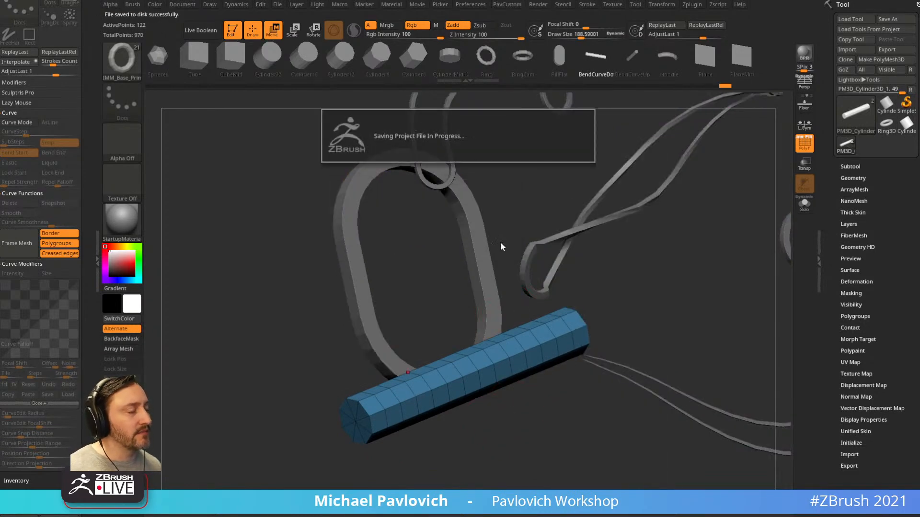
pyautogui.click(500, 244)
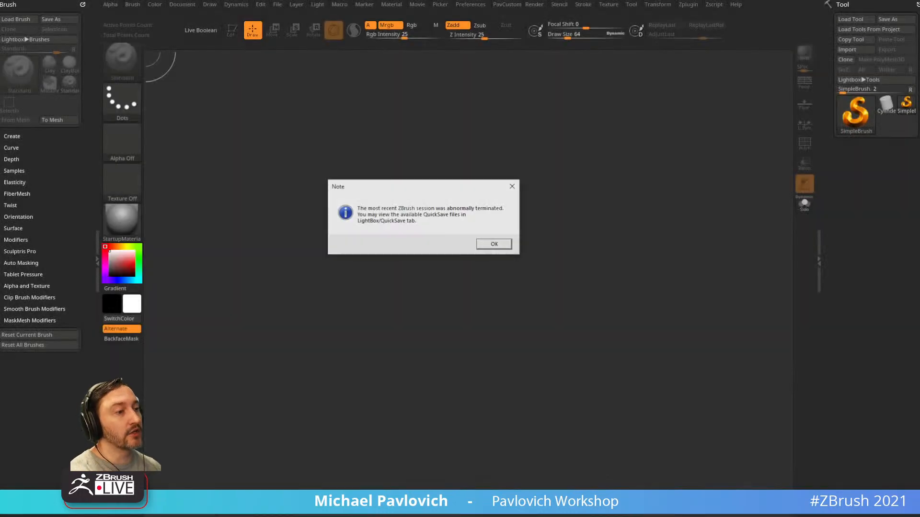
pyautogui.click(495, 247)
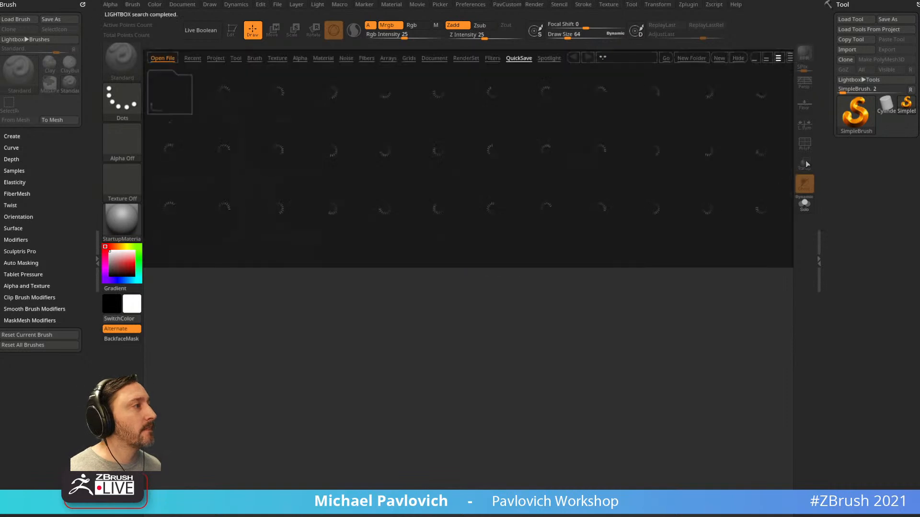
pyautogui.press(',')
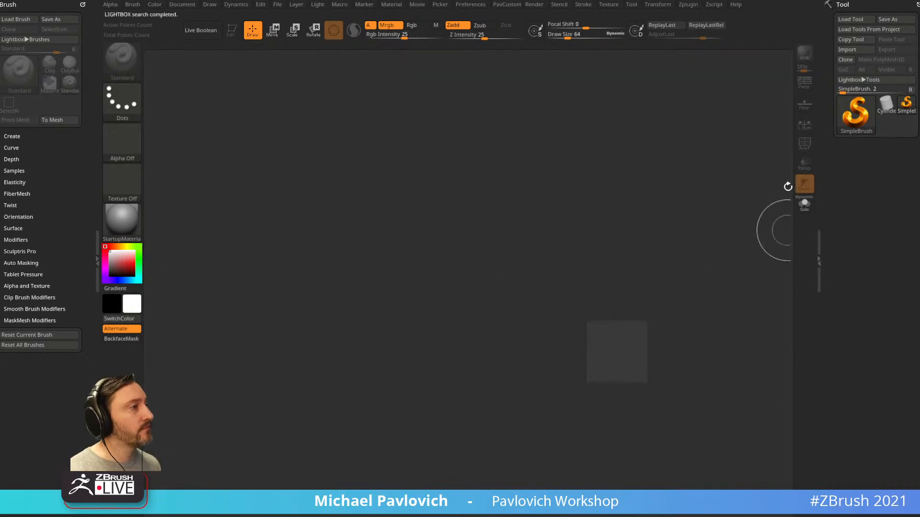
# Draw a fresh Cylinder3D in Edit mode, make it a PolyMesh3D, and show its polyframe
pyautogui.click(892, 103)
pyautogui.moveTo(460, 261); pyautogui.dragTo(493, 352)
pyautogui.click(233, 31)
pyautogui.click(875, 60)
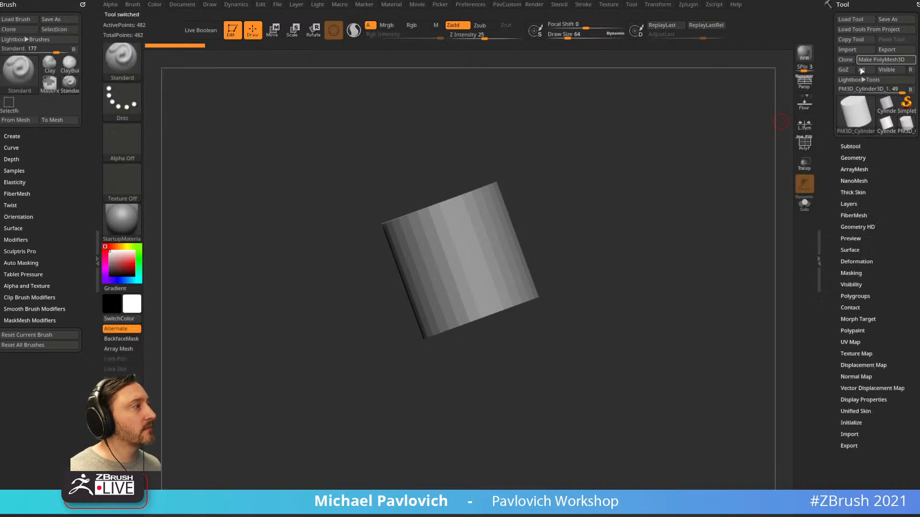
pyautogui.click(804, 143)
# Scale the cylinder with the gizmo into a long thin rod, and return to Draw mode
pyautogui.press('w')
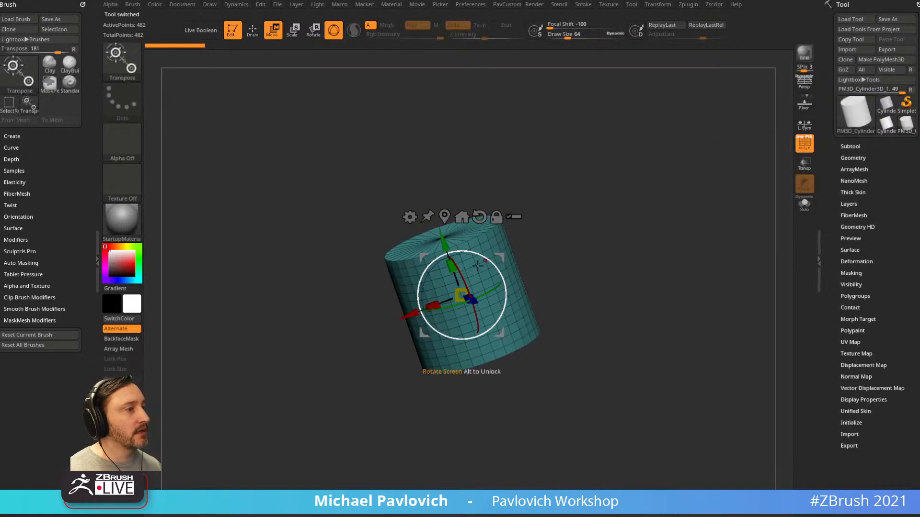
pyautogui.moveTo(452, 265); pyautogui.dragTo(463, 328)
pyautogui.press('q')
pyautogui.moveTo(581, 312); pyautogui.dragTo(618, 314)
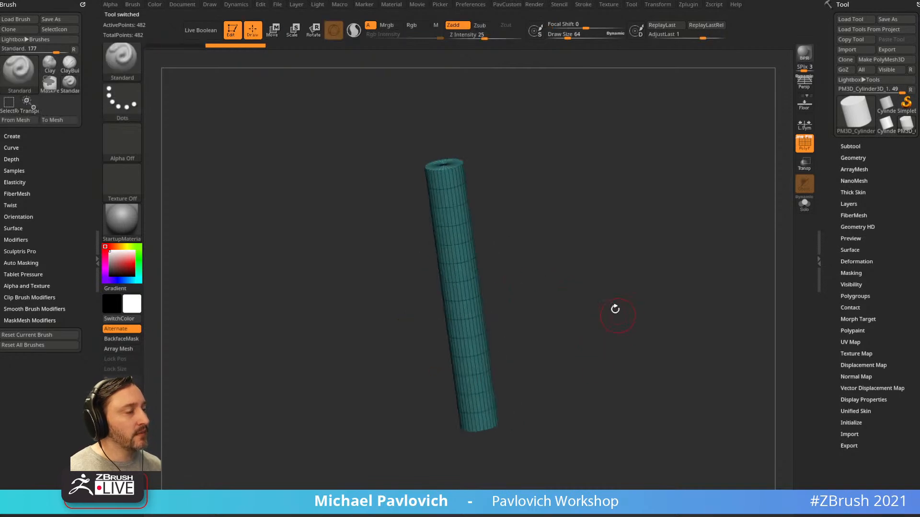
# Remove the rod's cross-section edge loops with Delete Loops
pyautogui.moveTo(600, 284); pyautogui.dragTo(649, 222)
pyautogui.click(853, 158)
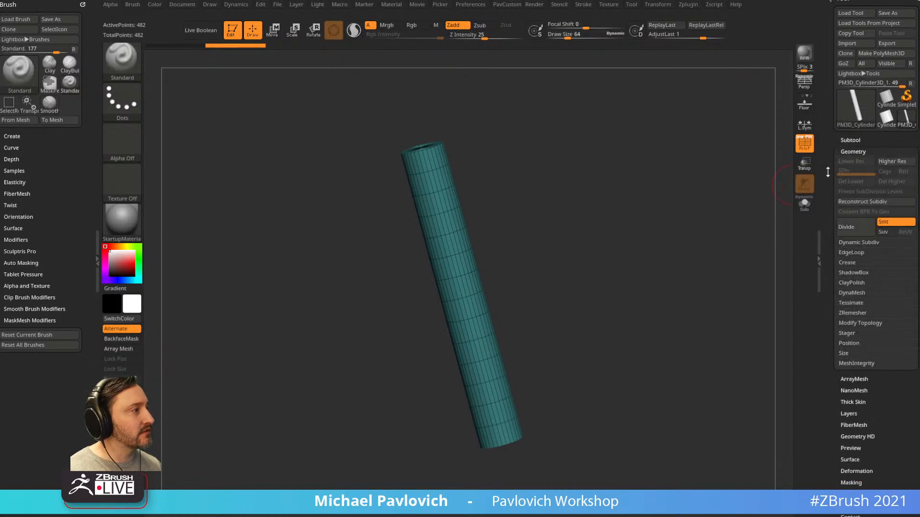
pyautogui.press('shift')
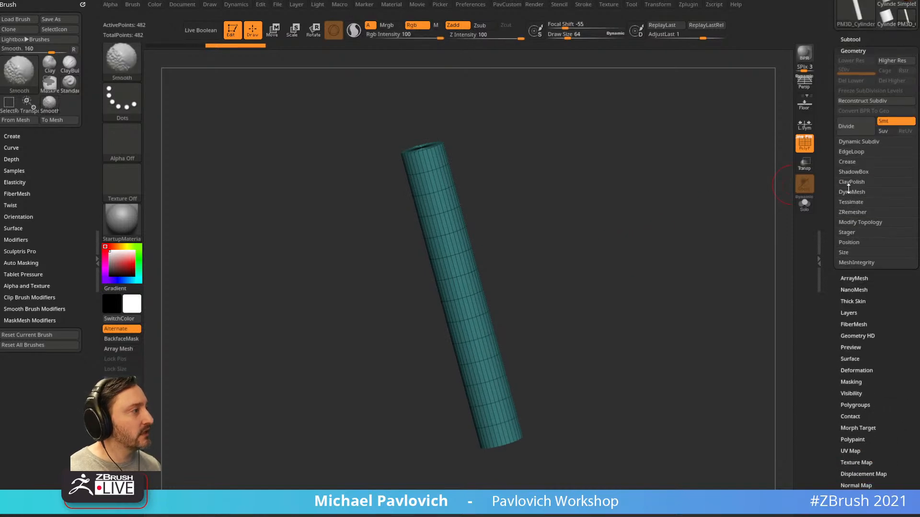
pyautogui.click(850, 152)
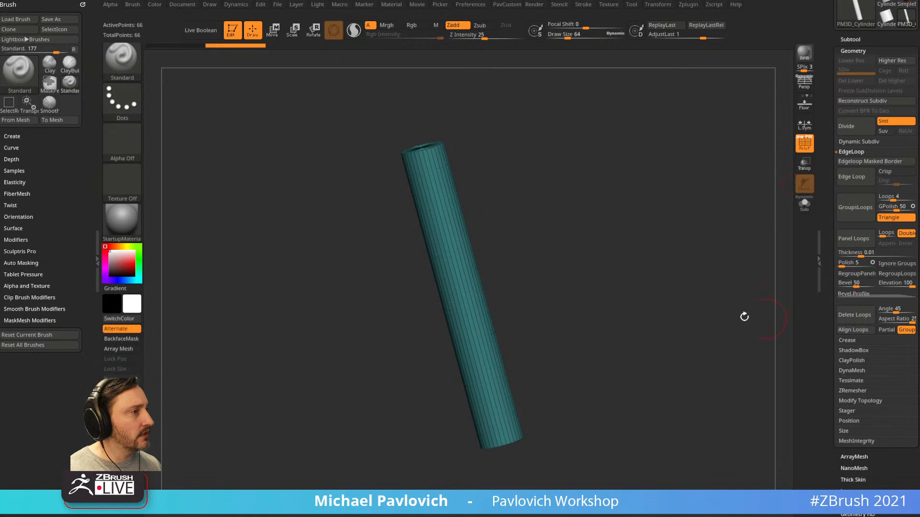
# With ZModeler, set the edge Insert action to Multiple EdgeLoops and Same Polygroup, and insert dense loops along the rod
pyautogui.press('b')
pyautogui.press('z')
pyautogui.press('m')
pyautogui.keyDown('alt'); pyautogui.moveTo(540, 199); pyautogui.dragTo(581, 246); pyautogui.keyUp('alt')
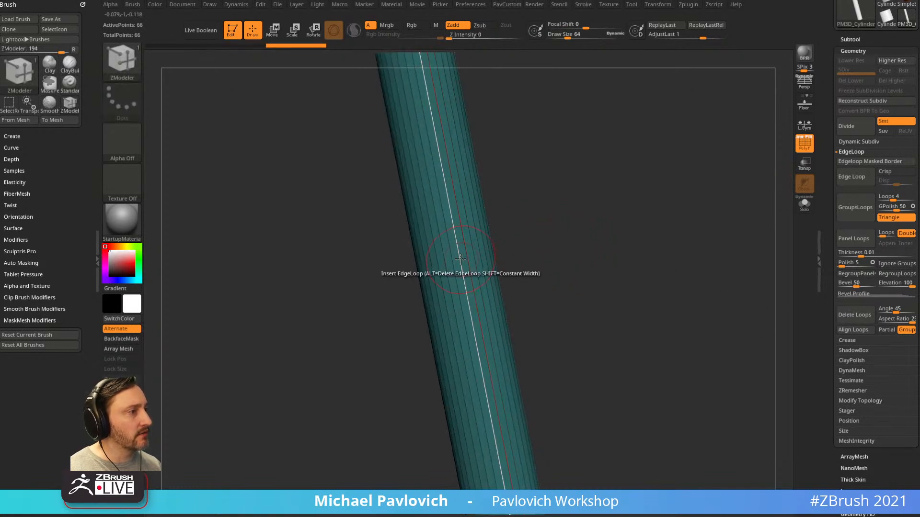
pyautogui.press('space')
pyautogui.click(383, 346)
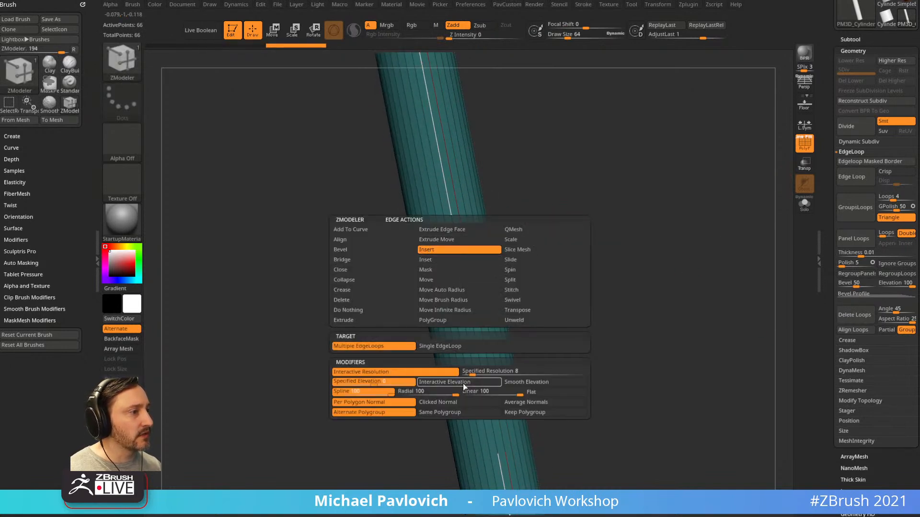
pyautogui.click(464, 412)
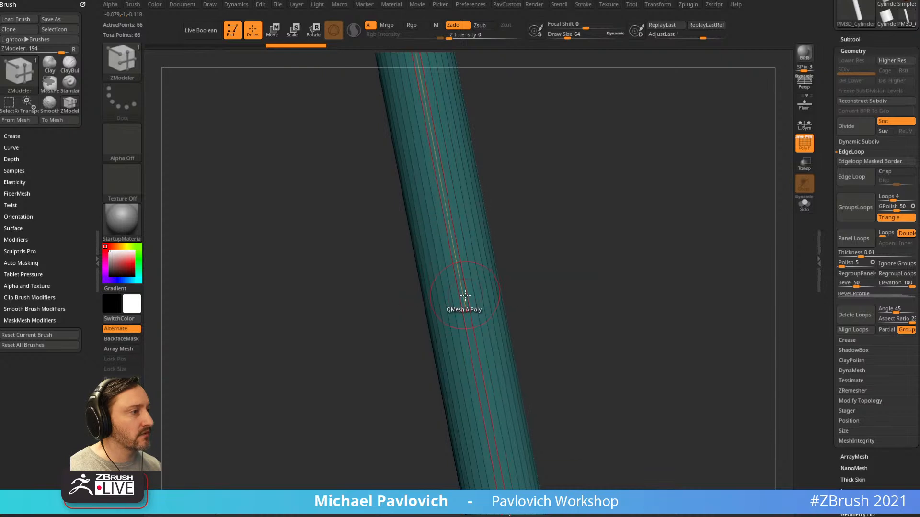
pyautogui.moveTo(464, 298); pyautogui.dragTo(463, 264)
pyautogui.moveTo(457, 207); pyautogui.dragTo(457, 209)
# Apply the Bend Curve deformer to the rod
pyautogui.keyDown('ctrl'); pyautogui.moveTo(527, 210); pyautogui.dragTo(587, 314, button='right'); pyautogui.keyUp('ctrl')
pyautogui.press('w')
pyautogui.click(423, 248)
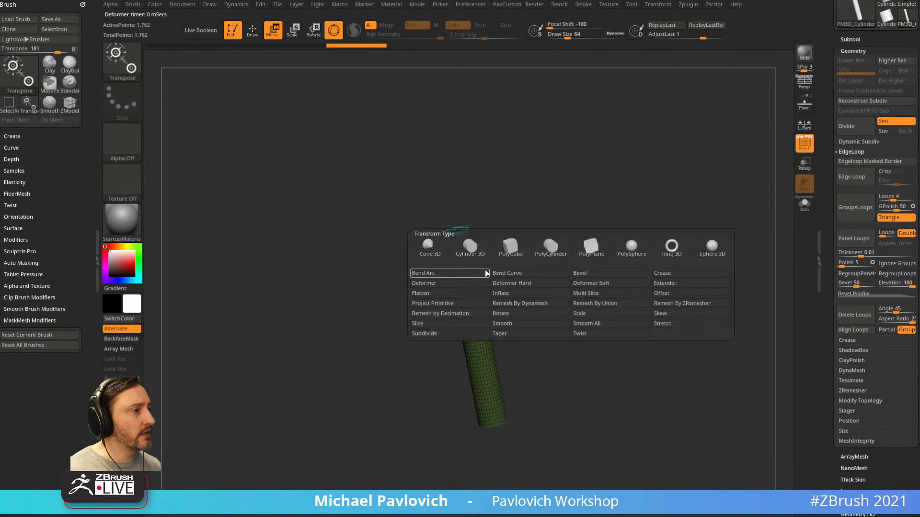
pyautogui.click(525, 275)
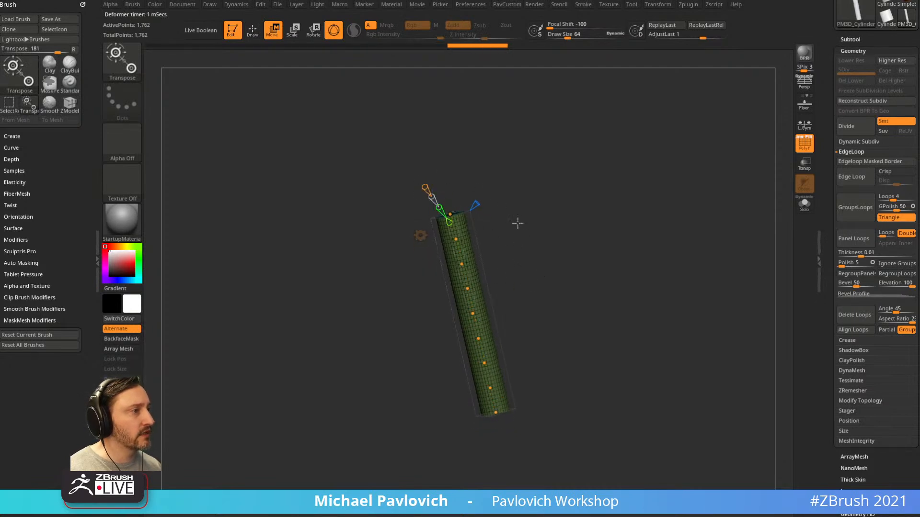
pyautogui.moveTo(505, 215); pyautogui.dragTo(484, 215, button='right')
# Move the bend curve's points sideways in alternating directions to shape the rod into a smooth zigzag
pyautogui.moveTo(451, 215); pyautogui.dragTo(329, 234)
pyautogui.moveTo(469, 267); pyautogui.dragTo(494, 282)
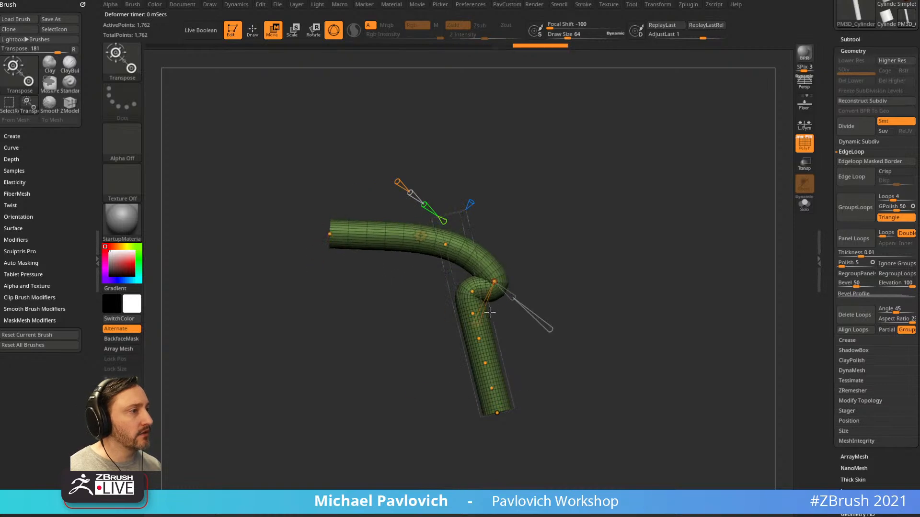
pyautogui.moveTo(472, 313); pyautogui.dragTo(411, 351)
pyautogui.moveTo(485, 363); pyautogui.dragTo(556, 382)
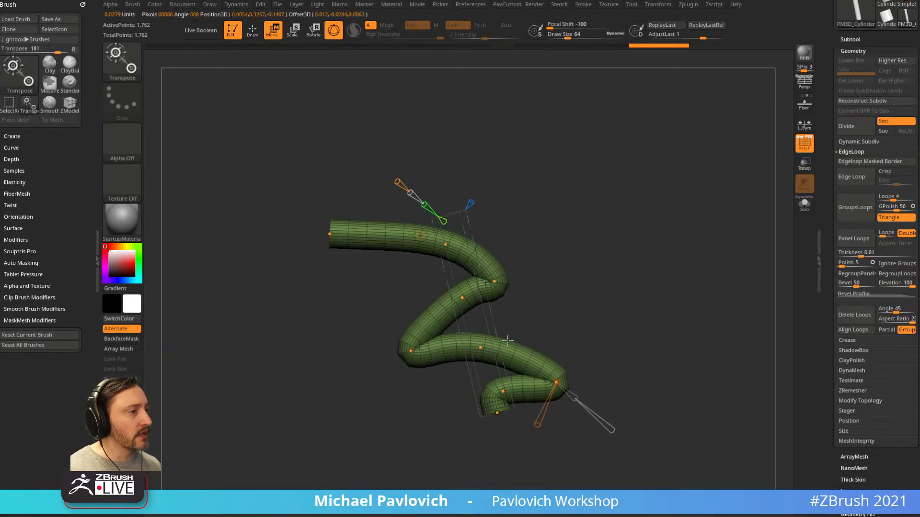
pyautogui.moveTo(480, 347); pyautogui.dragTo(528, 334)
pyautogui.moveTo(411, 351); pyautogui.dragTo(439, 358)
pyautogui.moveTo(462, 298); pyautogui.dragTo(454, 308)
pyautogui.moveTo(492, 284); pyautogui.dragTo(491, 258)
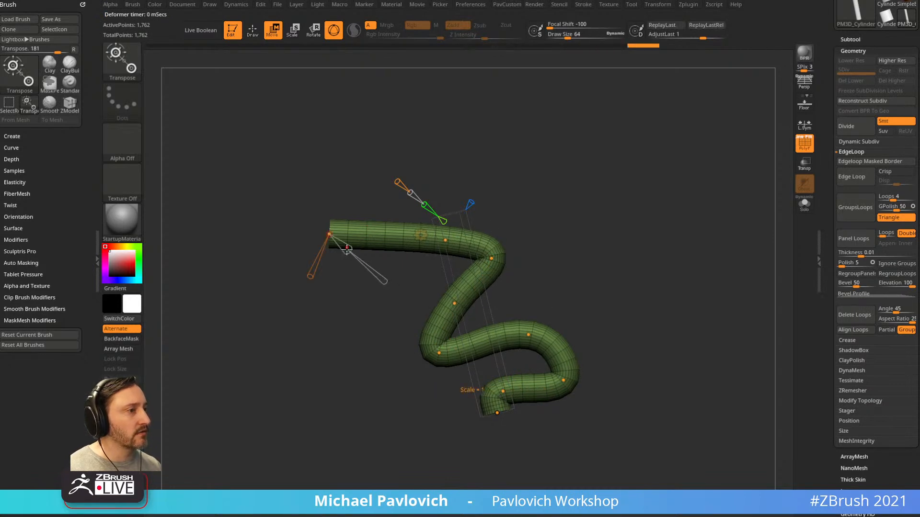
# Taper the rod's free upper end by scaling down its last two curve points
pyautogui.moveTo(351, 248); pyautogui.dragTo(341, 243)
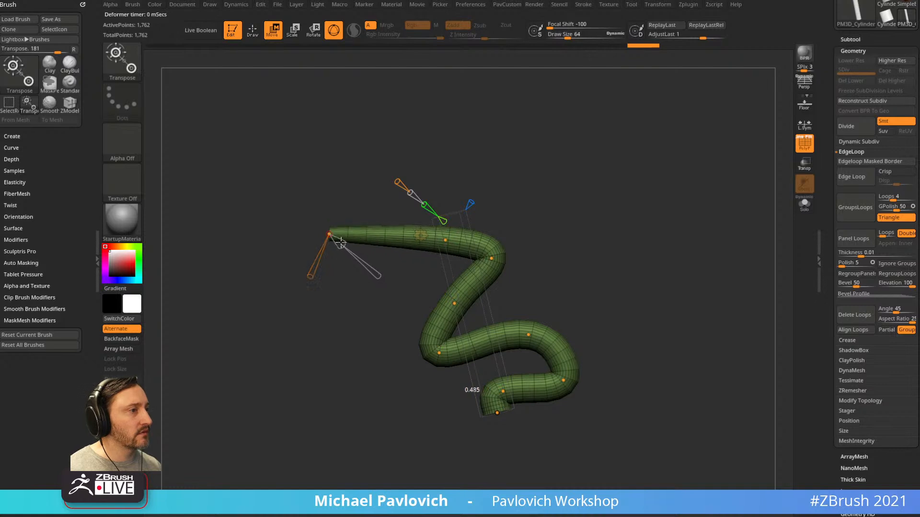
pyautogui.click(448, 242)
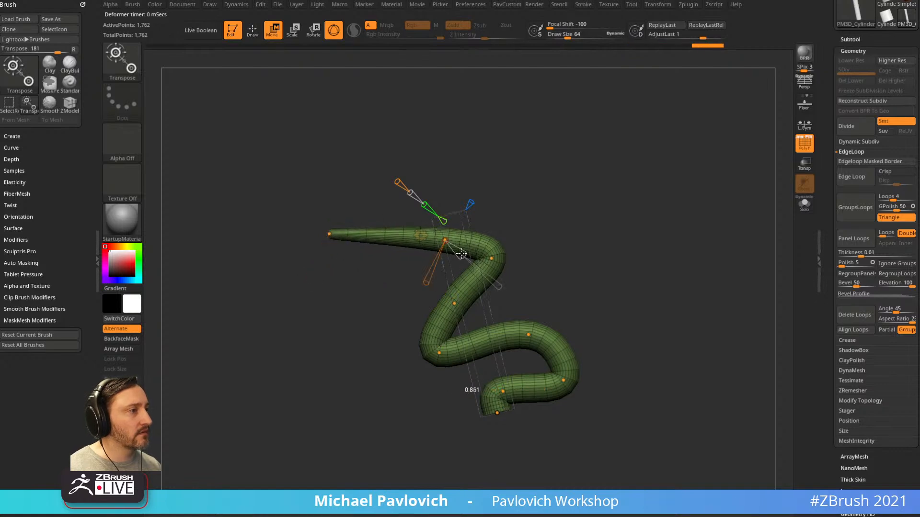
pyautogui.moveTo(462, 254); pyautogui.dragTo(459, 252)
# Extend the lower end of the tube downwards and thicken its base by scaling up the curve points there
pyautogui.click(496, 413)
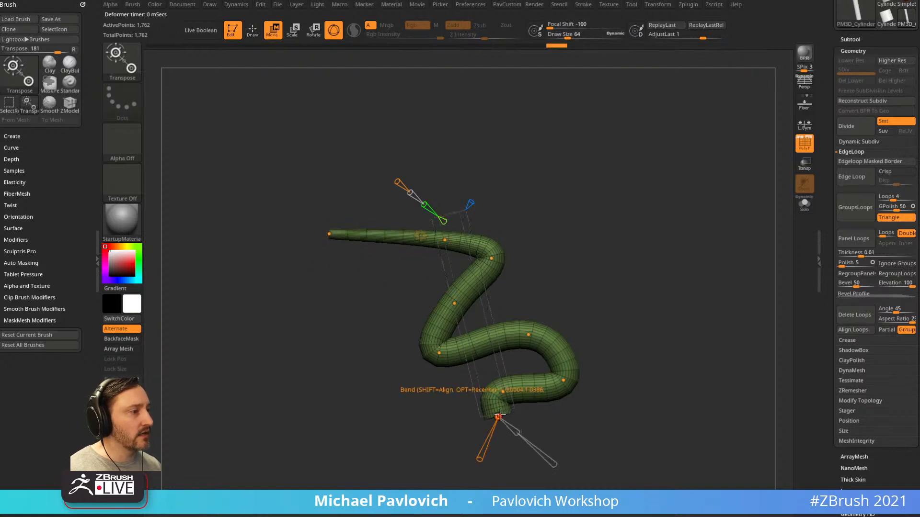
pyautogui.moveTo(497, 413); pyautogui.dragTo(498, 467)
pyautogui.keyDown('alt'); pyautogui.moveTo(611, 434); pyautogui.dragTo(575, 324); pyautogui.keyUp('alt')
pyautogui.moveTo(479, 375); pyautogui.dragTo(488, 380)
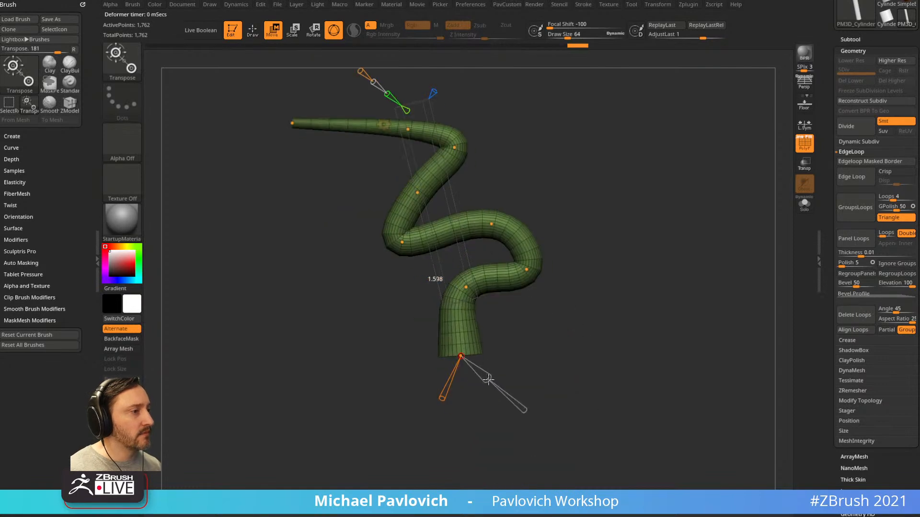
pyautogui.click(466, 287)
pyautogui.keyDown('alt'); pyautogui.moveTo(573, 269); pyautogui.dragTo(539, 290); pyautogui.keyUp('alt')
pyautogui.moveTo(488, 267); pyautogui.dragTo(496, 250)
# From the side, offset the bend curve's points in depth to turn the flat zigzag into a 3D coil
pyautogui.moveTo(571, 243); pyautogui.dragTo(354, 285)
pyautogui.moveTo(421, 303); pyautogui.dragTo(388, 329)
pyautogui.keyDown('alt'); pyautogui.moveTo(505, 249); pyautogui.dragTo(506, 299); pyautogui.keyUp('alt')
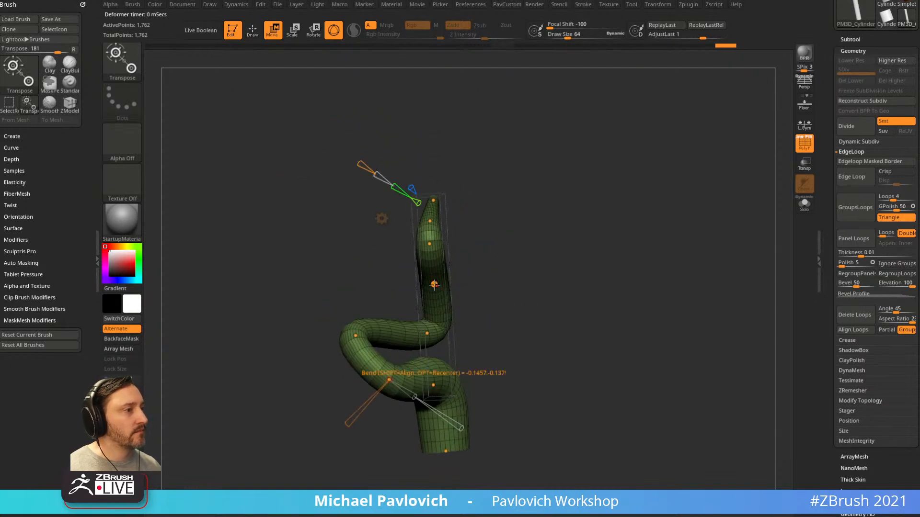
pyautogui.moveTo(433, 284); pyautogui.dragTo(480, 283)
pyautogui.moveTo(437, 245); pyautogui.dragTo(389, 251)
pyautogui.moveTo(543, 241); pyautogui.dragTo(590, 246)
pyautogui.keyDown('alt'); pyautogui.moveTo(590, 247); pyautogui.dragTo(580, 184); pyautogui.keyUp('alt')
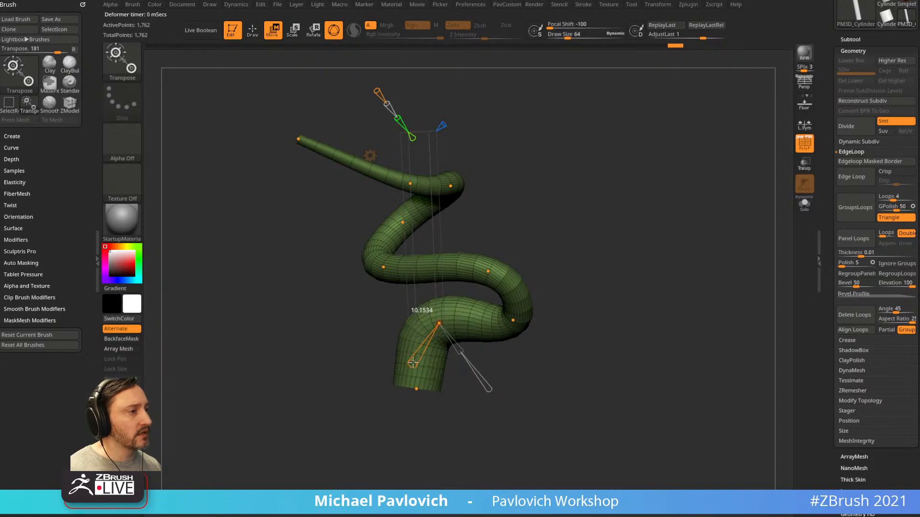
# Twist the tube along its length at several bend curve points
pyautogui.moveTo(512, 321)
pyautogui.moveTo(497, 343); pyautogui.dragTo(512, 329)
pyautogui.moveTo(384, 267)
pyautogui.moveTo(359, 301); pyautogui.dragTo(390, 280)
pyautogui.keyDown('alt'); pyautogui.moveTo(488, 206); pyautogui.dragTo(488, 241); pyautogui.keyUp('alt')
pyautogui.moveTo(488, 241); pyautogui.dragTo(463, 237)
pyautogui.moveTo(402, 217)
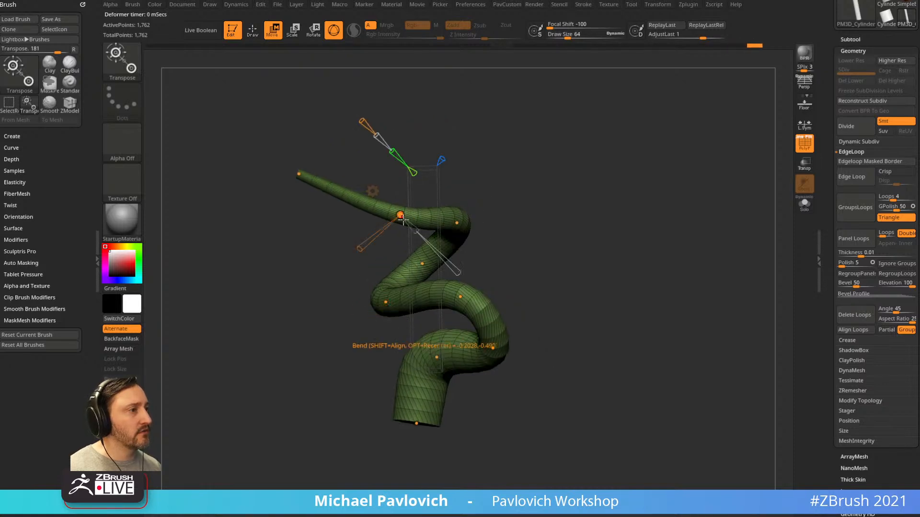
# Return to Draw mode, isolate the tube's body, and delete its hidden end caps
pyautogui.press('q')
pyautogui.moveTo(542, 234)
pyautogui.keyDown('alt'); pyautogui.mouseDown()
pyautogui.moveTo(622, 238)
pyautogui.moveTo(610, 259)
pyautogui.moveTo(647, 160)
pyautogui.moveTo(576, 272)
pyautogui.mouseUp(); pyautogui.keyUp('alt')
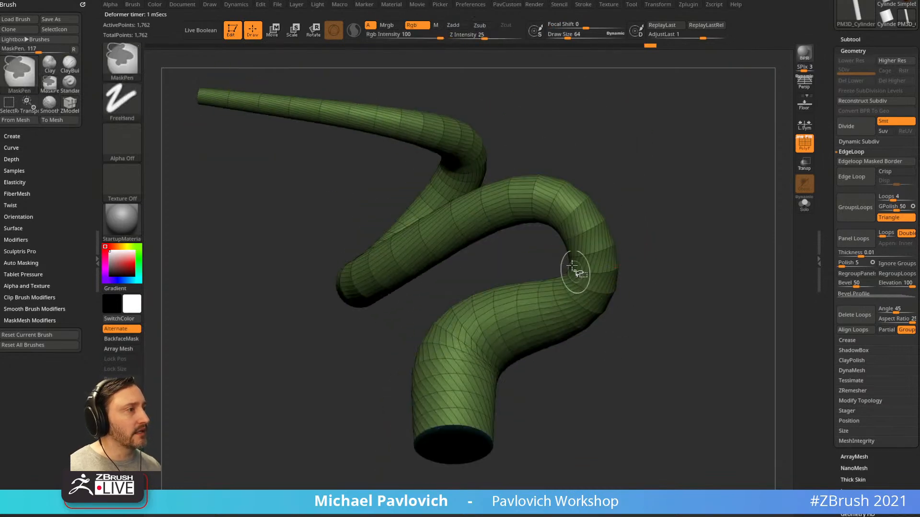
pyautogui.keyDown('ctrl'); pyautogui.keyDown('shift'); pyautogui.click(572, 216); pyautogui.keyUp('shift'); pyautogui.keyUp('ctrl')
pyautogui.press('space')
pyautogui.click(675, 234)
# Set ZModeler's polygon action to Polygroup PolyLoop and give the first lengthwise strips at the tube's open end new polygroups
pyautogui.keyDown('alt'); pyautogui.moveTo(639, 286); pyautogui.dragTo(611, 395); pyautogui.keyUp('alt')
pyautogui.press('s')
pyautogui.moveTo(611, 395)
pyautogui.keyDown('alt'); pyautogui.mouseDown()
pyautogui.moveTo(666, 310)
pyautogui.moveTo(697, 309)
pyautogui.mouseUp(); pyautogui.keyUp('alt')
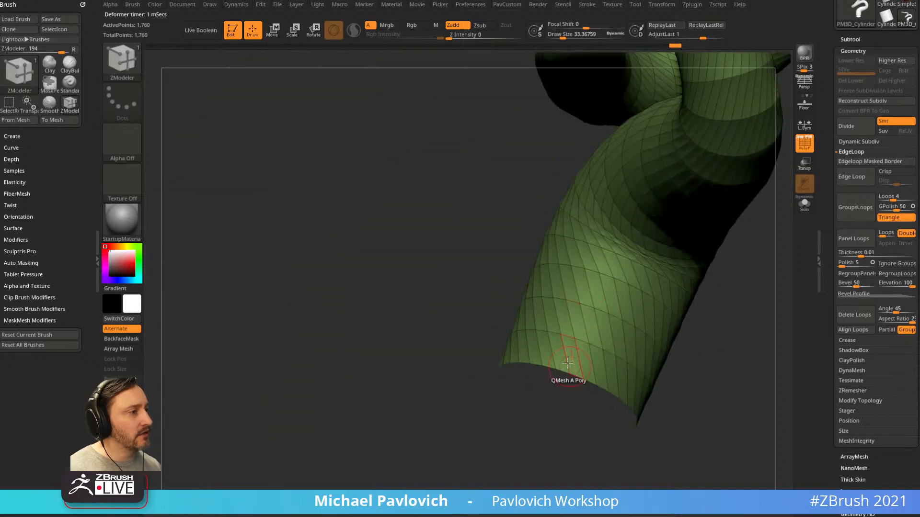
pyautogui.press('space')
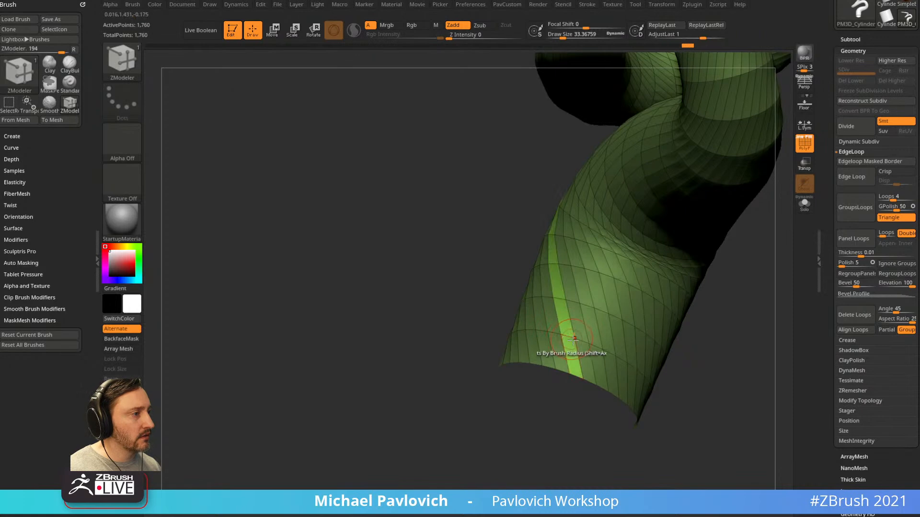
pyautogui.moveTo(431, 422); pyautogui.dragTo(500, 333)
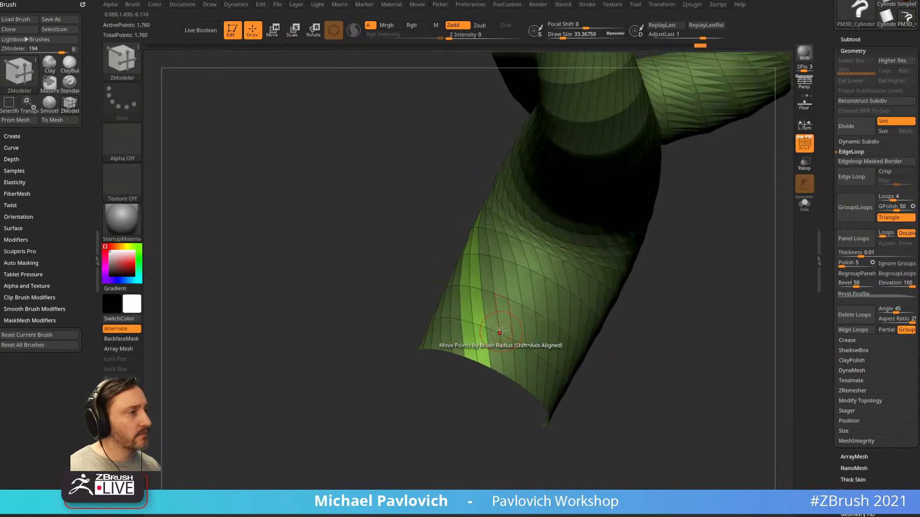
pyautogui.click(496, 330)
# Continue around the tube, assigning differing polygroups to the remaining lengthwise poly loops
pyautogui.moveTo(493, 433); pyautogui.dragTo(507, 369)
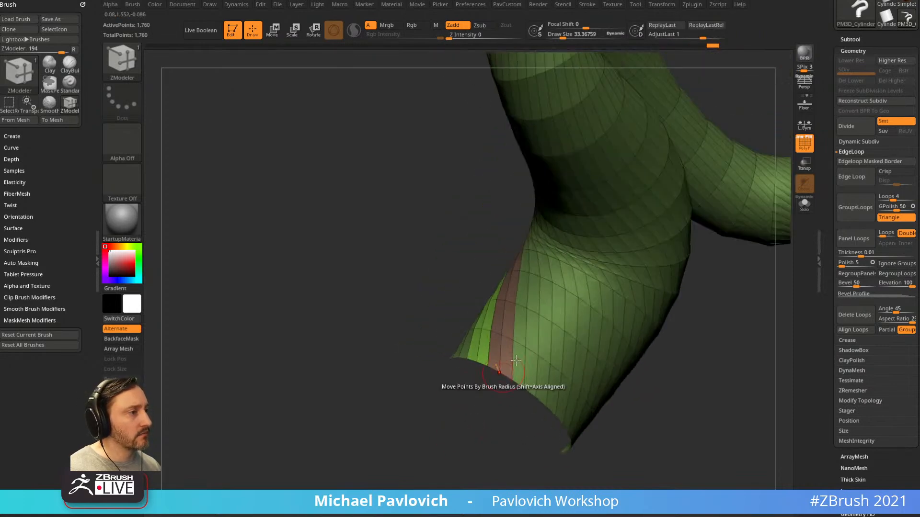
pyautogui.moveTo(500, 445); pyautogui.dragTo(506, 312)
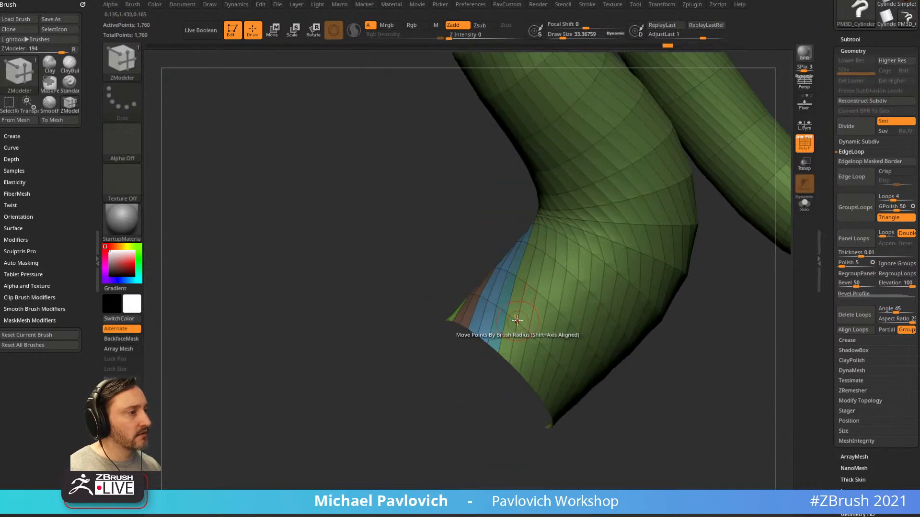
pyautogui.moveTo(493, 364); pyautogui.dragTo(513, 312)
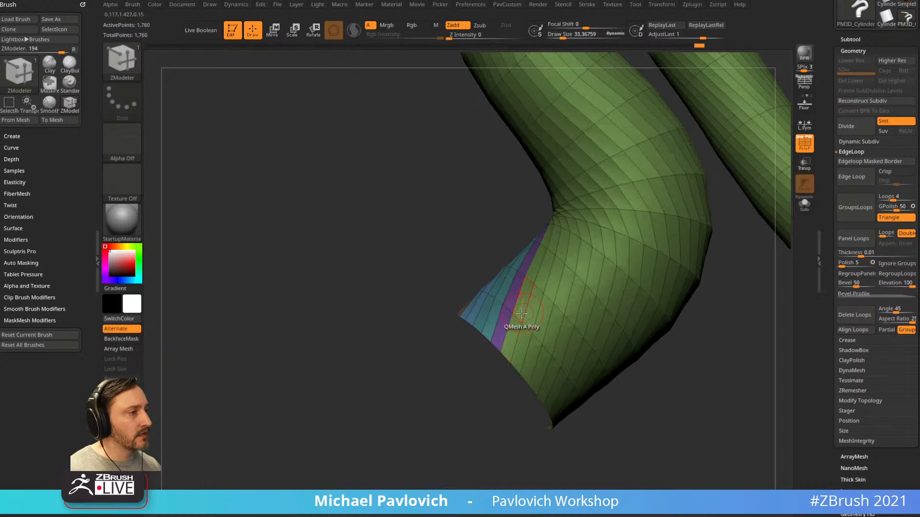
pyautogui.click(536, 334)
pyautogui.click(543, 337)
pyautogui.moveTo(503, 424); pyautogui.dragTo(503, 379)
pyautogui.click(519, 325)
pyautogui.moveTo(484, 416); pyautogui.dragTo(509, 308)
pyautogui.click(534, 314)
pyautogui.moveTo(486, 412); pyautogui.dragTo(498, 321)
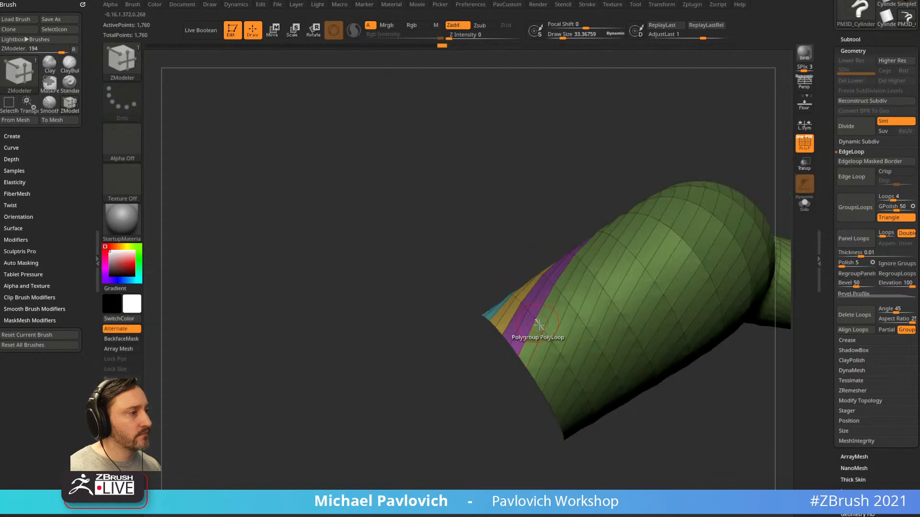
pyautogui.moveTo(481, 388); pyautogui.dragTo(495, 357)
pyautogui.click(539, 302)
pyautogui.click(549, 310)
pyautogui.moveTo(480, 394); pyautogui.dragTo(496, 338)
pyautogui.click(539, 297)
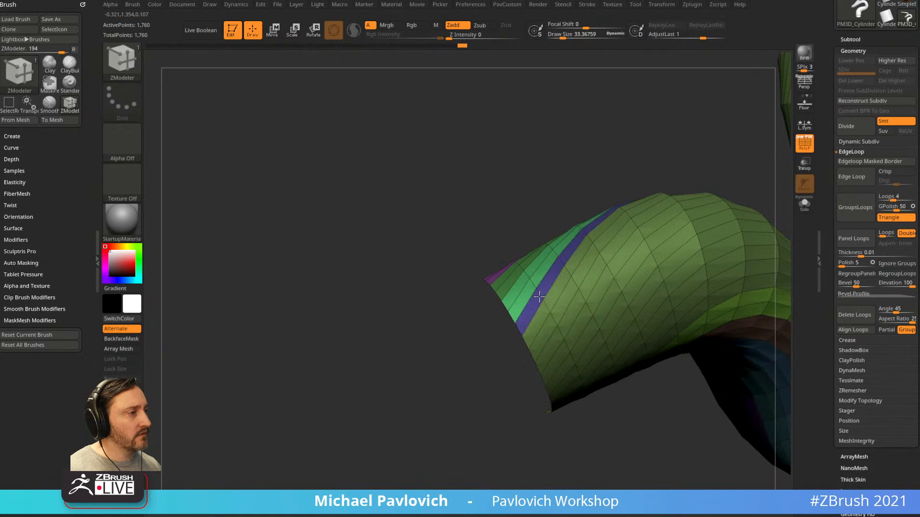
pyautogui.click(548, 306)
pyautogui.moveTo(486, 422); pyautogui.dragTo(679, 241)
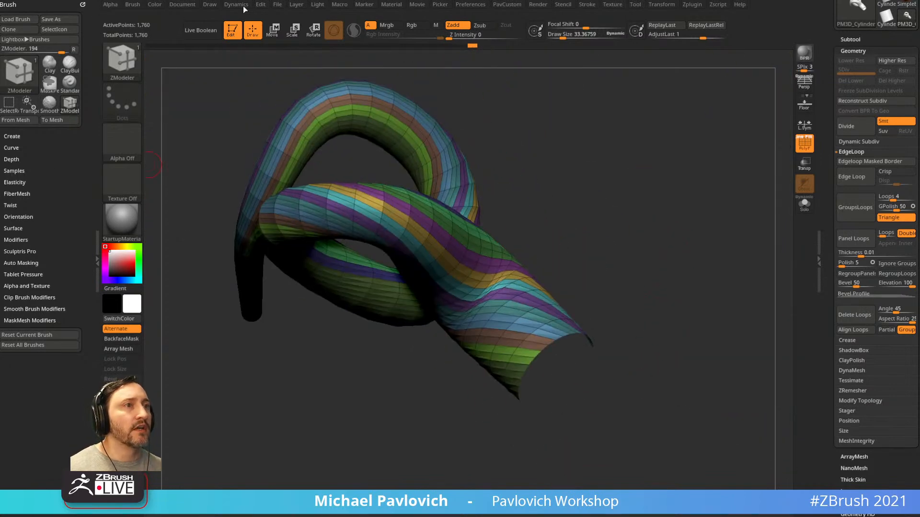
# Turn off Border and Creased edges, and frame the mesh with curves along its polygroup boundaries only
pyautogui.click(588, 4)
pyautogui.click(581, 12)
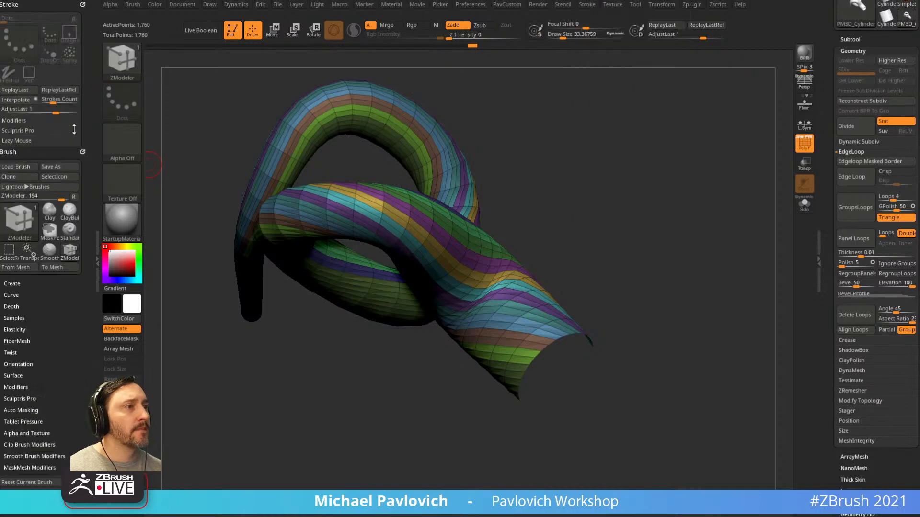
pyautogui.click(32, 161)
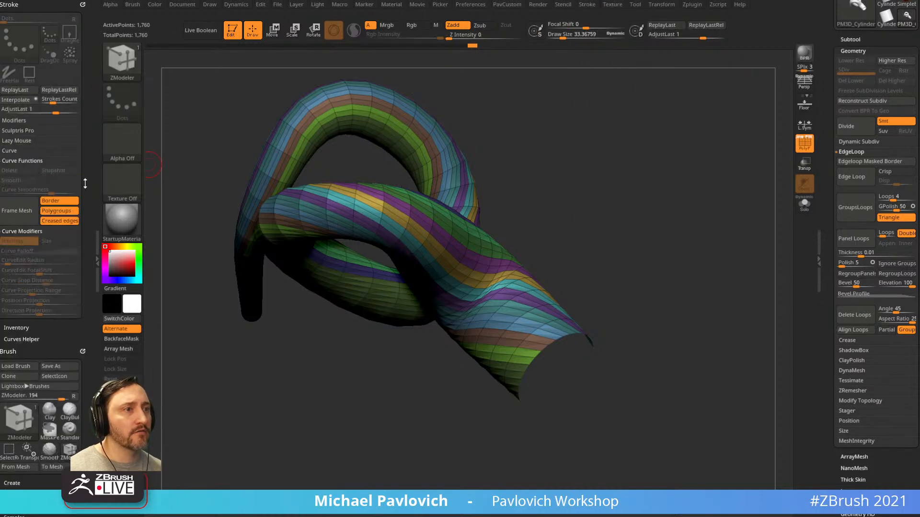
pyautogui.click(14, 202)
pyautogui.moveTo(737, 214); pyautogui.dragTo(708, 186)
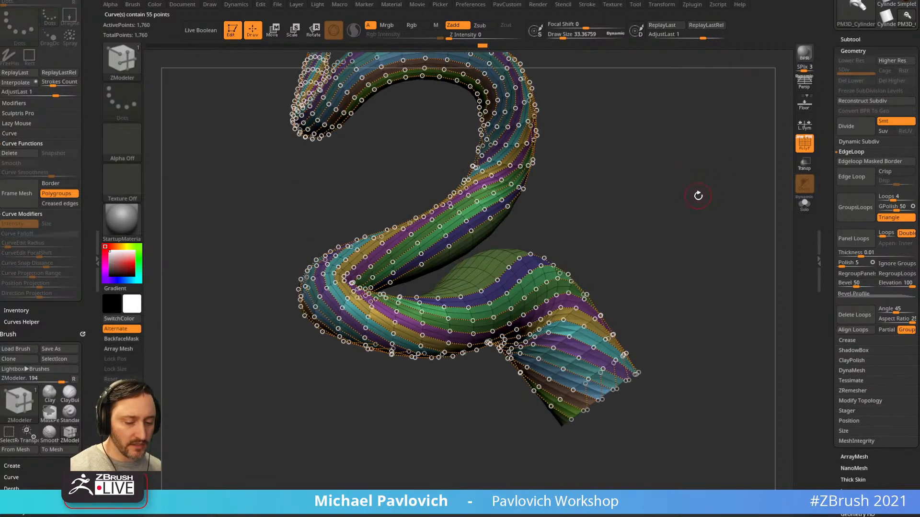
# Look through the _IMM folder of the LightBox brush library for a suitable tube curve brush
pyautogui.click(254, 58)
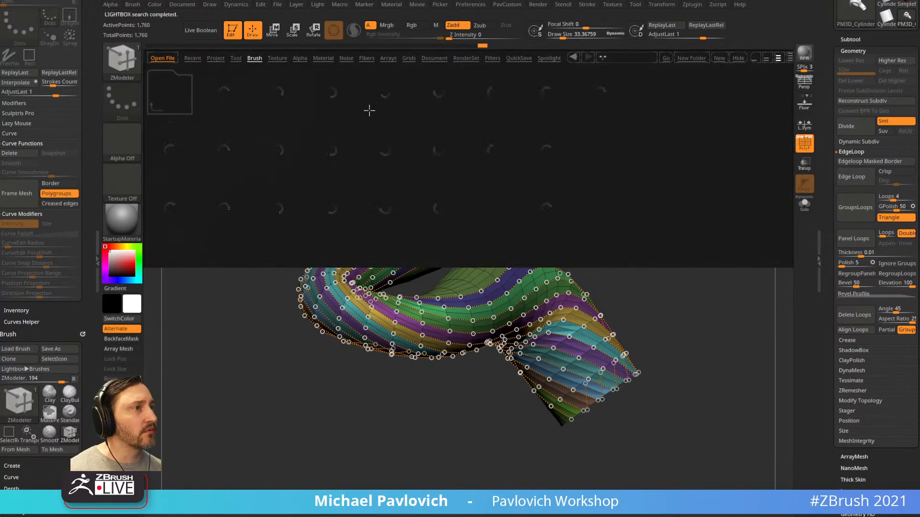
pyautogui.moveTo(478, 163); pyautogui.dragTo(488, 165)
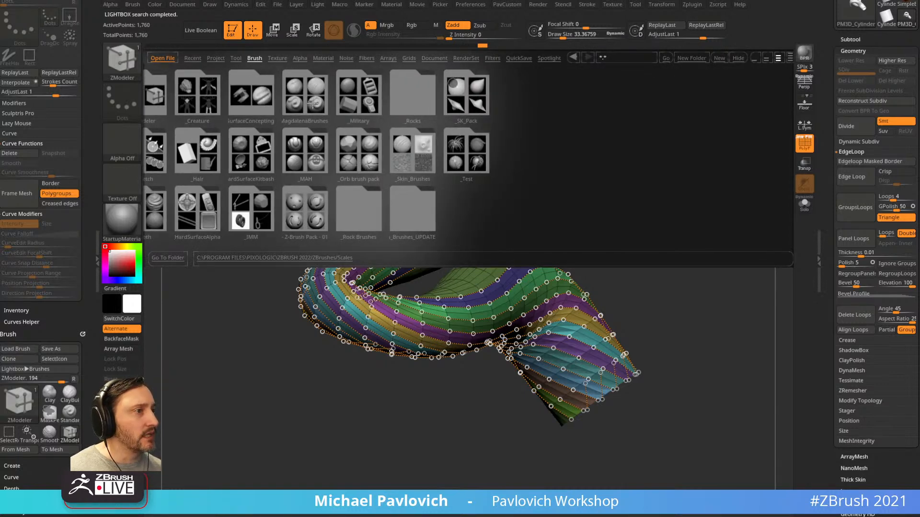
pyautogui.moveTo(303, 125); pyautogui.dragTo(471, 144)
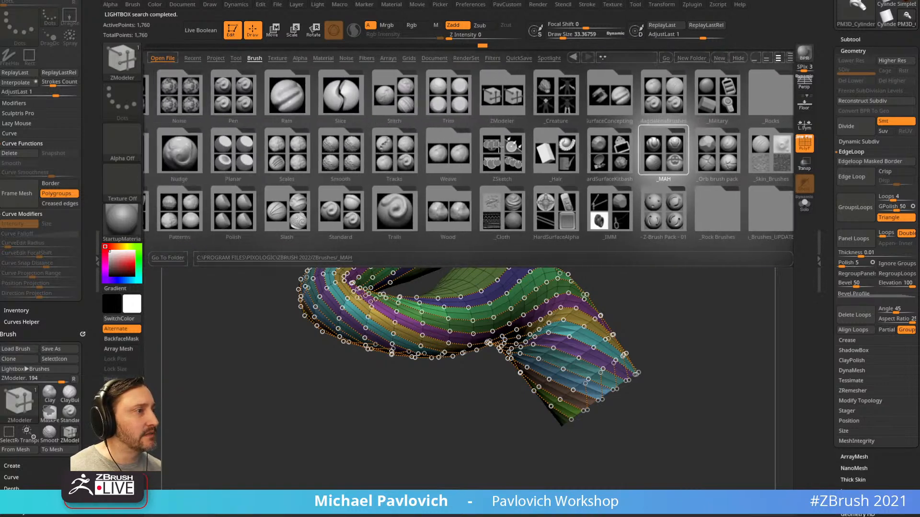
pyautogui.click(613, 213)
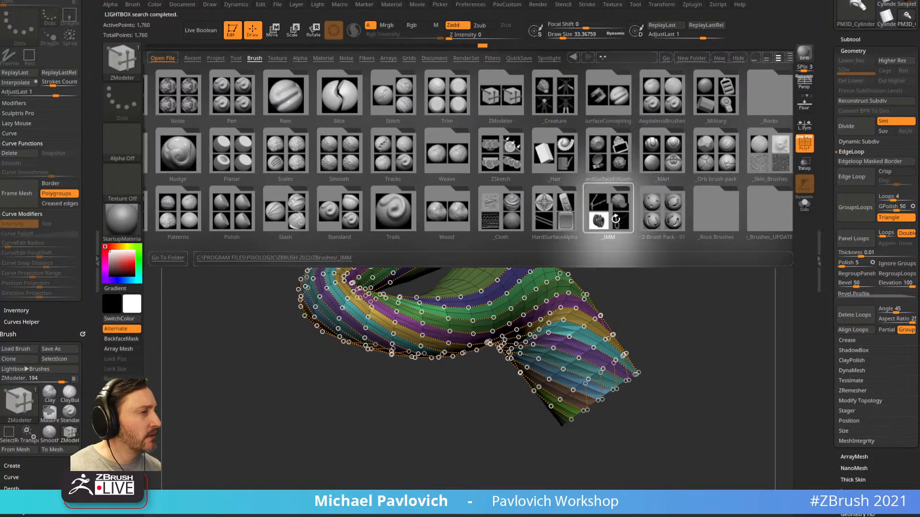
pyautogui.moveTo(560, 187); pyautogui.dragTo(645, 192)
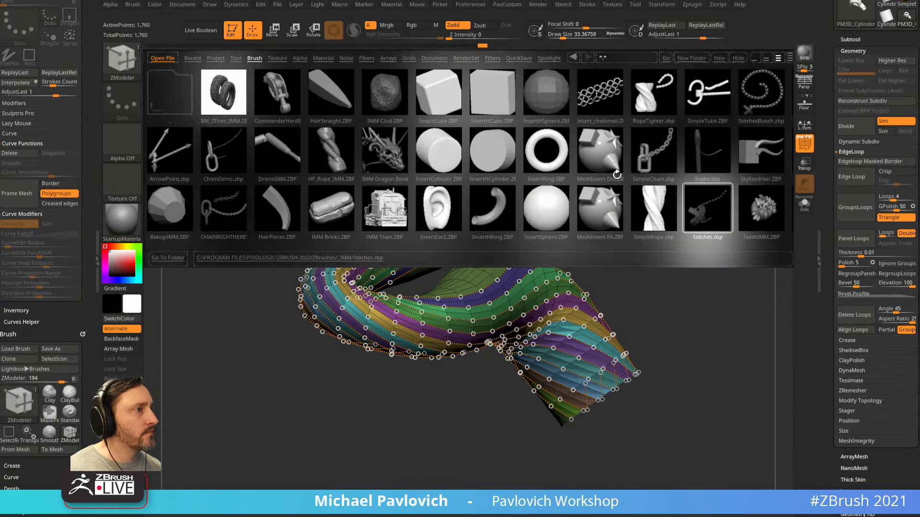
pyautogui.click(252, 58)
pyautogui.moveTo(560, 167); pyautogui.dragTo(509, 174)
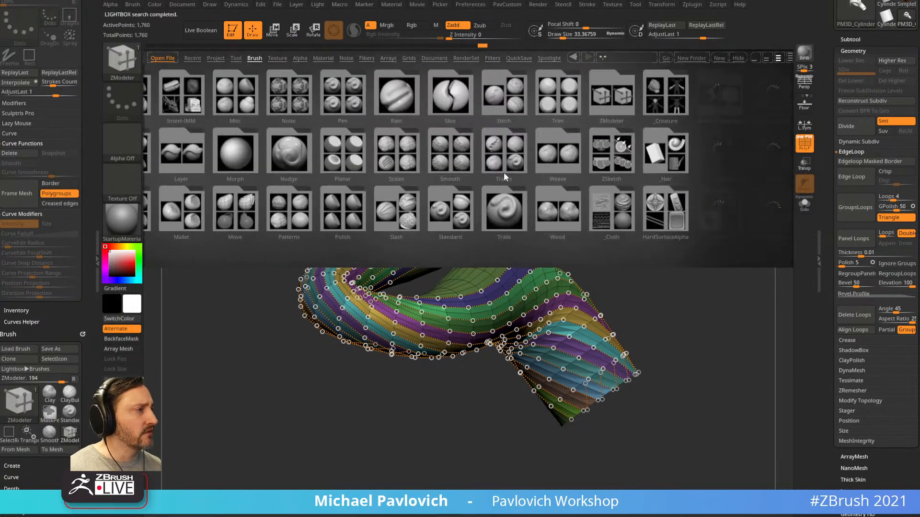
# Load the SimpleTubeAgain brush from the _Military folder and try to apply it to the framed curves, closing the termination notice
pyautogui.moveTo(603, 171); pyautogui.dragTo(549, 173)
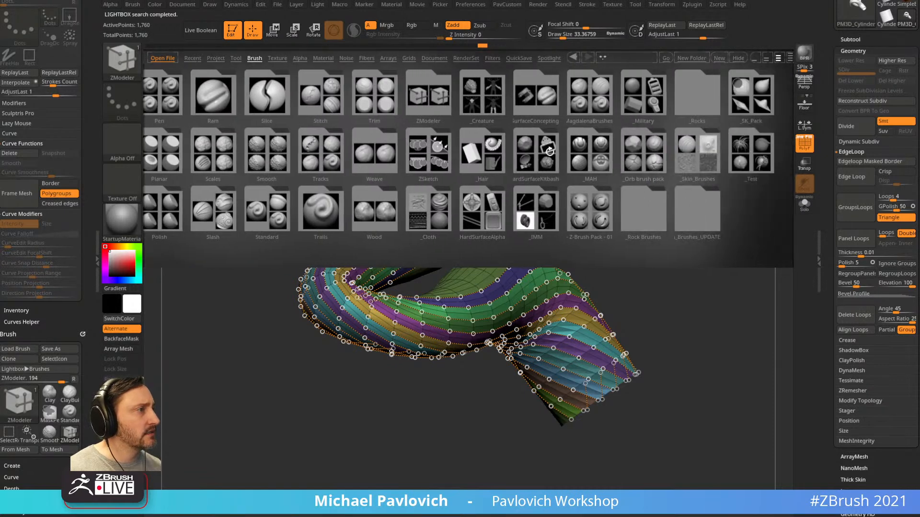
pyautogui.click(650, 98)
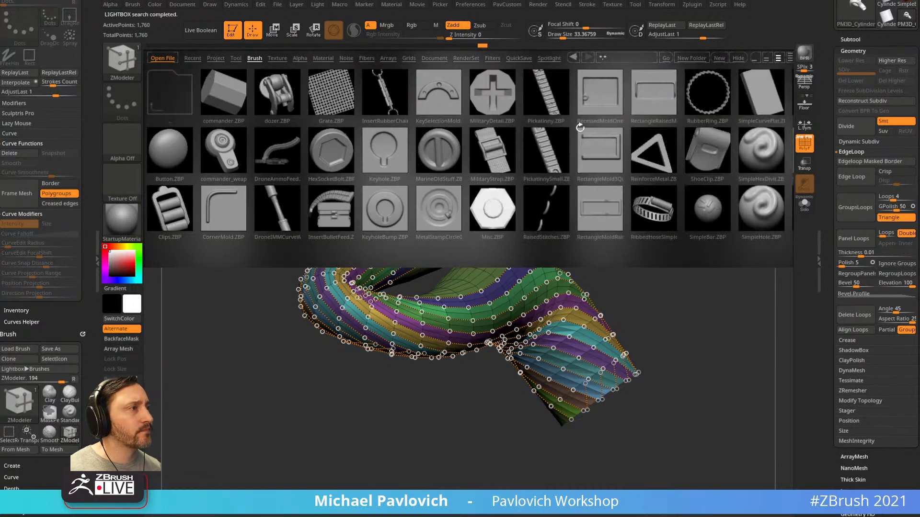
pyautogui.moveTo(684, 152); pyautogui.dragTo(582, 145)
pyautogui.moveTo(698, 91)
pyautogui.mouseDown()
pyautogui.moveTo(740, 125)
pyautogui.moveTo(668, 136)
pyautogui.mouseUp()
pyautogui.doubleClick(712, 95)
pyautogui.moveTo(688, 215)
pyautogui.mouseDown()
pyautogui.moveTo(653, 249)
pyautogui.moveTo(683, 222)
pyautogui.mouseUp()
pyautogui.press('s')
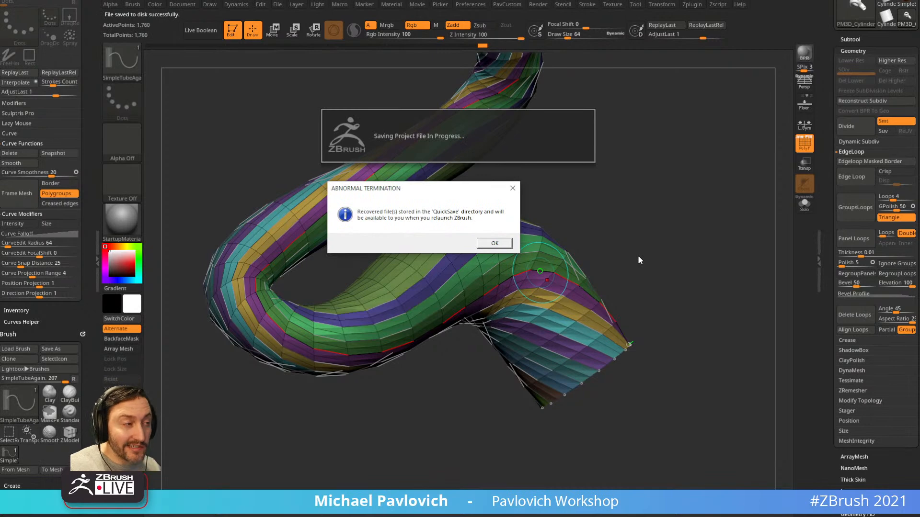
pyautogui.click(495, 242)
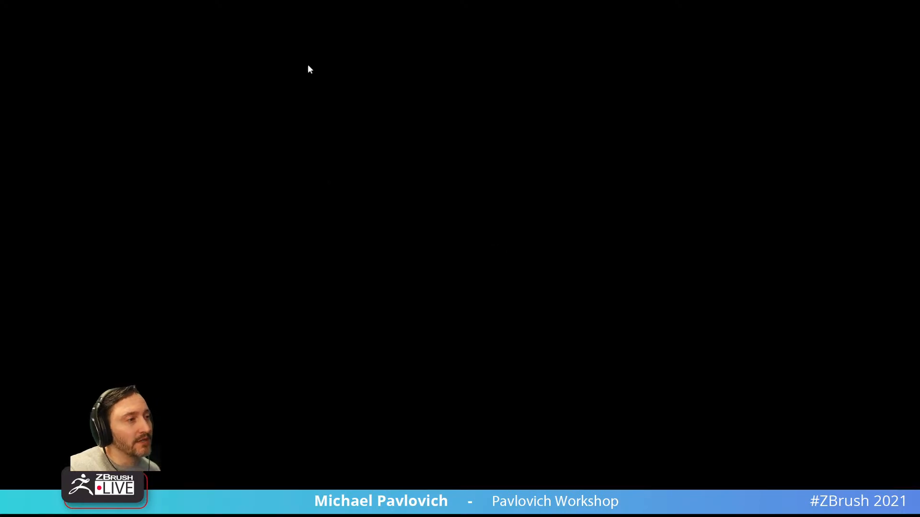
# Switch to Chrome, go back from the 3D Printing Setup video to the YouTube channel's playlists, and close the mini player
pyautogui.moveTo(0, 110); pyautogui.dragTo(339, 107)
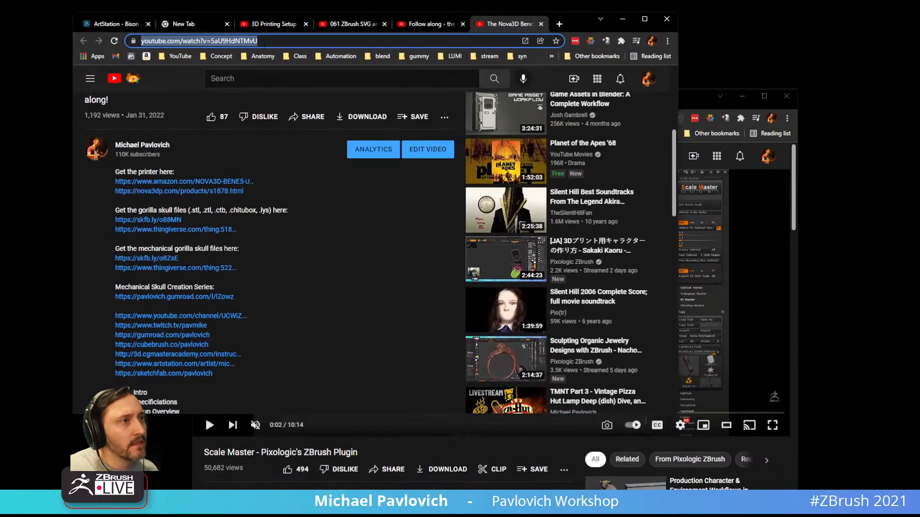
pyautogui.click(83, 41)
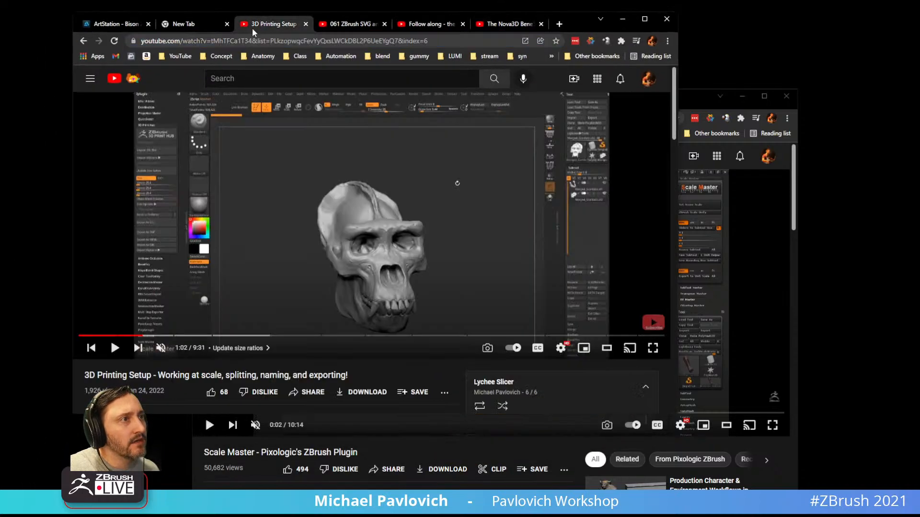
pyautogui.click(84, 42)
pyautogui.click(84, 42)
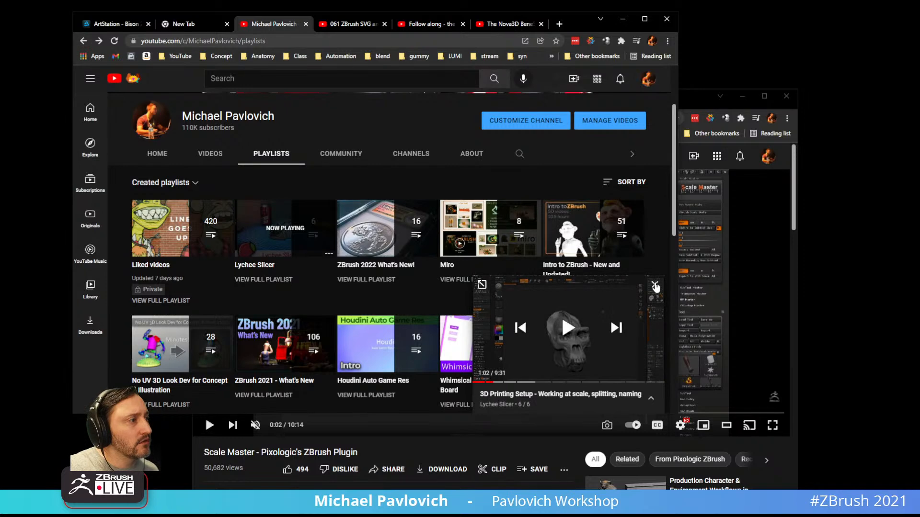
pyautogui.click(655, 287)
# Open the ZBrush Summit 2018 post from the artist's ArtStation portfolio, maximize the browser, and select the page address
pyautogui.click(115, 24)
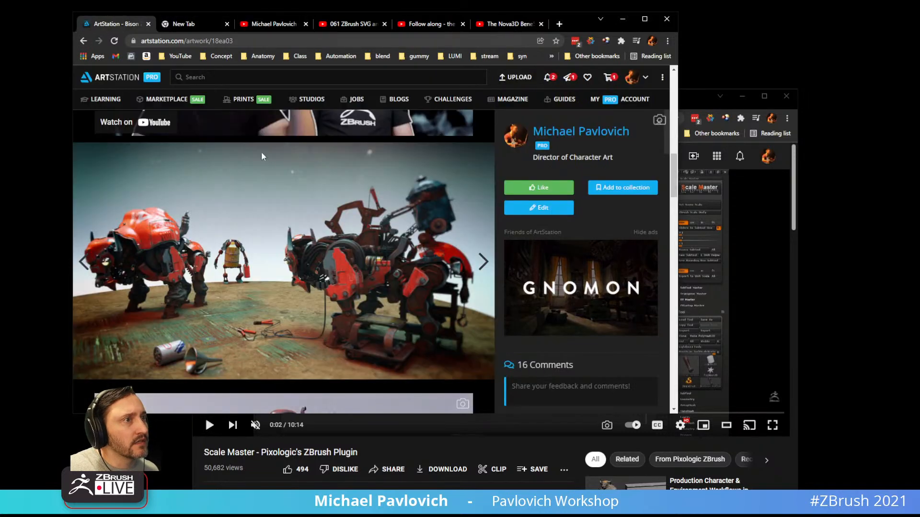
pyautogui.click(580, 132)
pyautogui.scroll(-5, 301, 196)
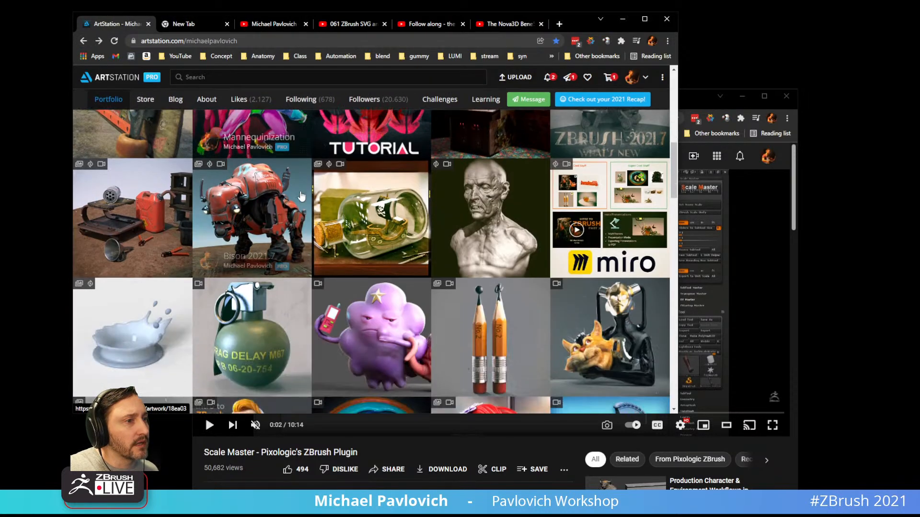
pyautogui.scroll(-8, 301, 195)
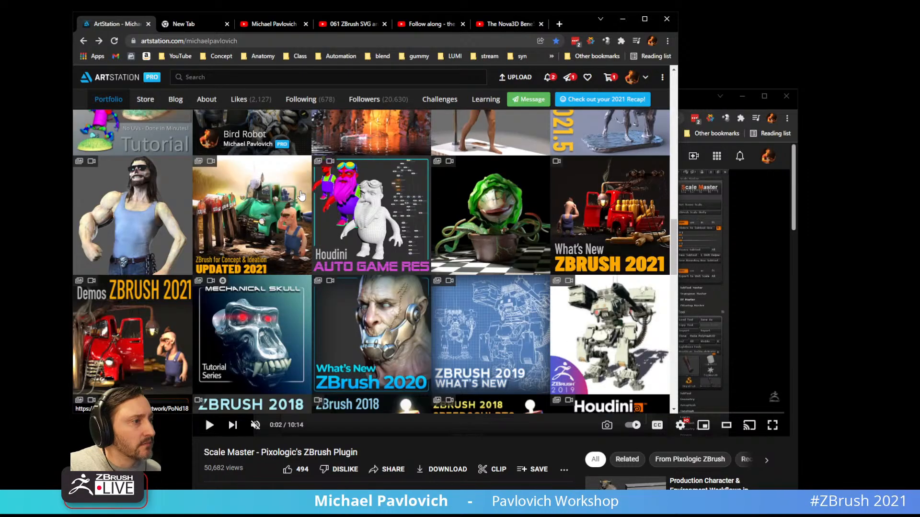
pyautogui.scroll(-7, 301, 195)
pyautogui.click(153, 251)
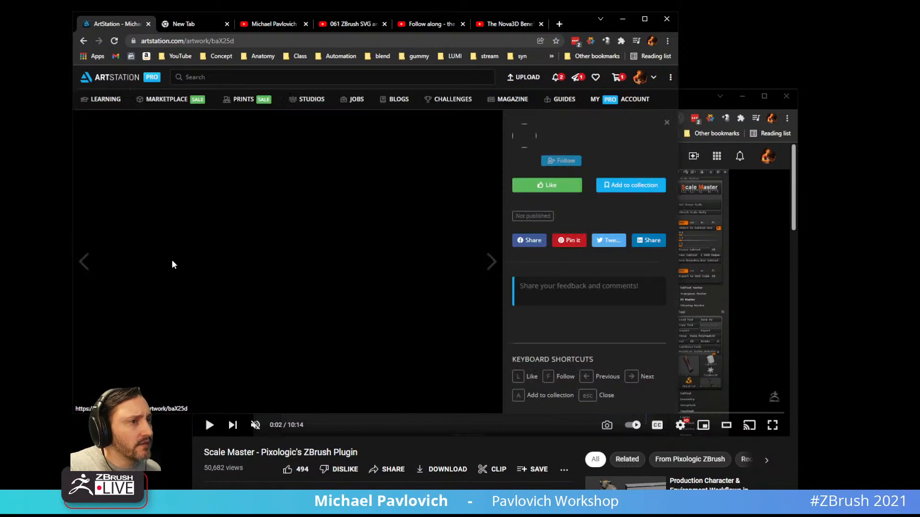
pyautogui.click(642, 22)
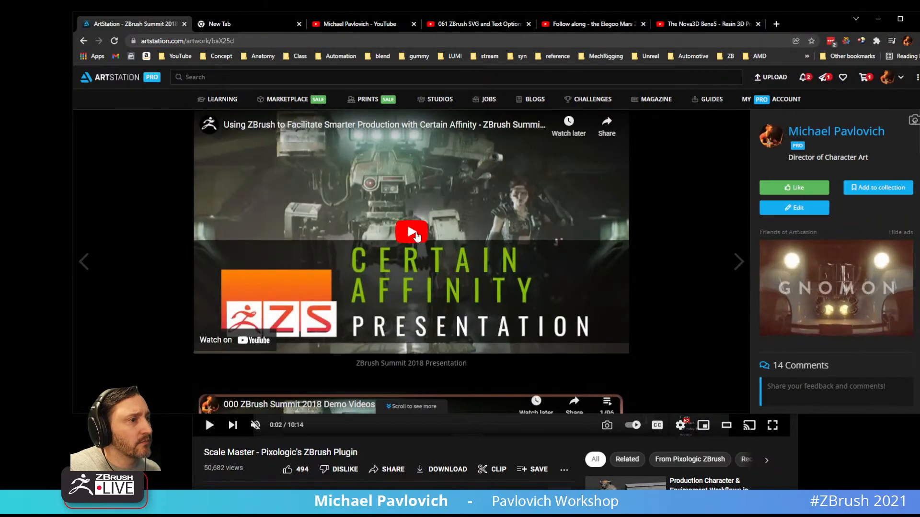
pyautogui.hotkey('ctrl', 'l')
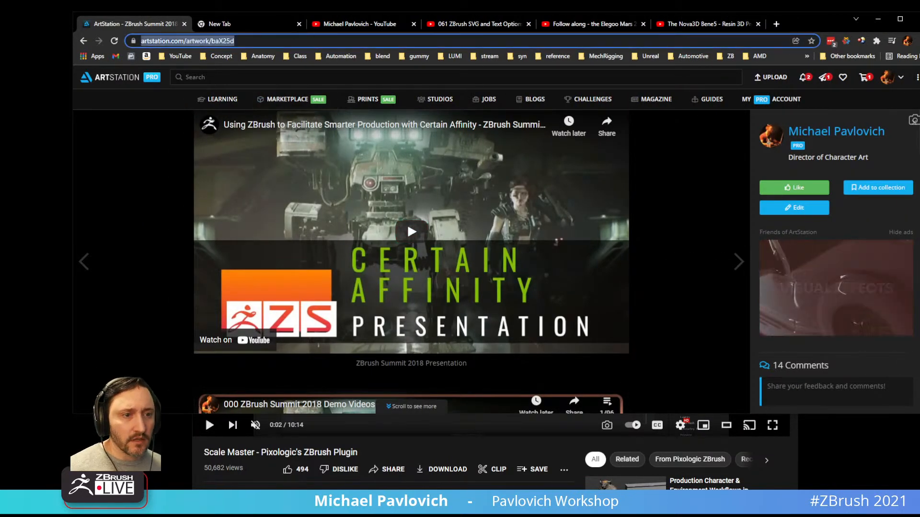
# Play the ZBrush Summit 2018 presentation video and skip ahead to the twisted cable and tube demos near its end
pyautogui.click(408, 225)
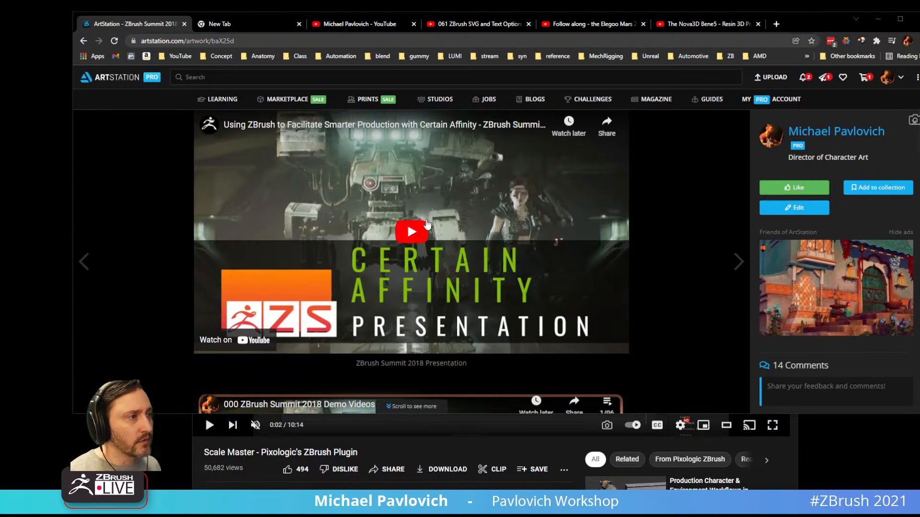
pyautogui.click(350, 334)
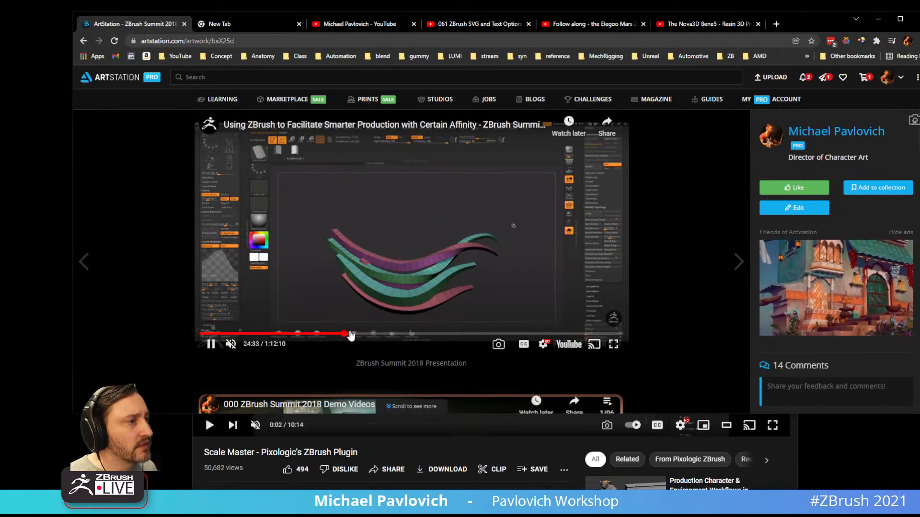
pyautogui.click(370, 335)
pyautogui.click(528, 333)
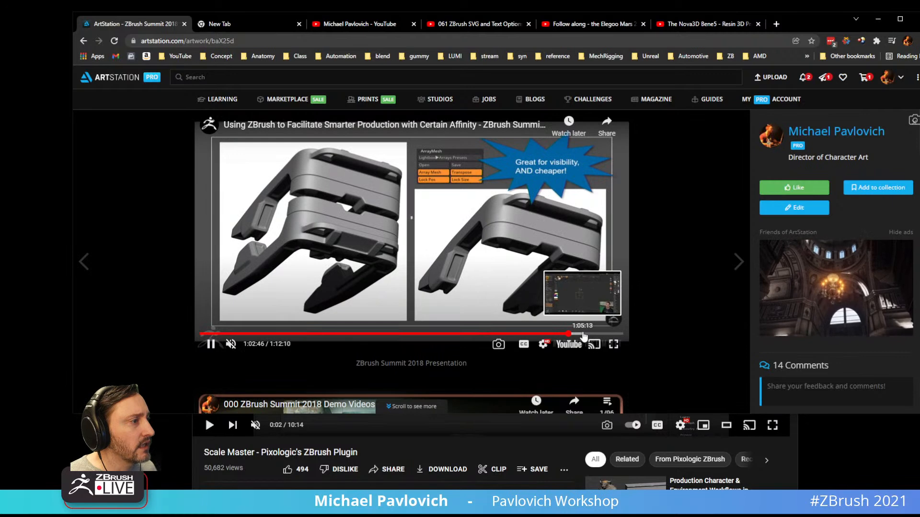
pyautogui.click(584, 334)
pyautogui.click(596, 334)
pyautogui.click(610, 334)
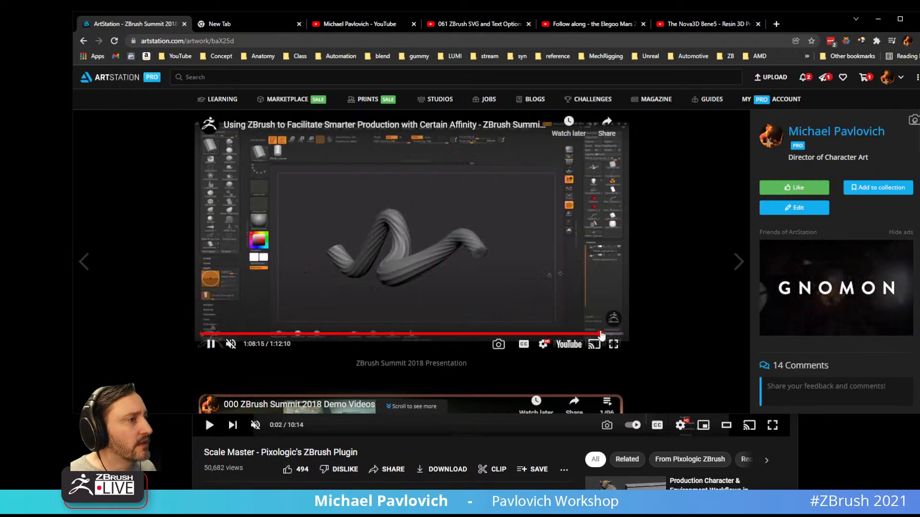
pyautogui.click(612, 334)
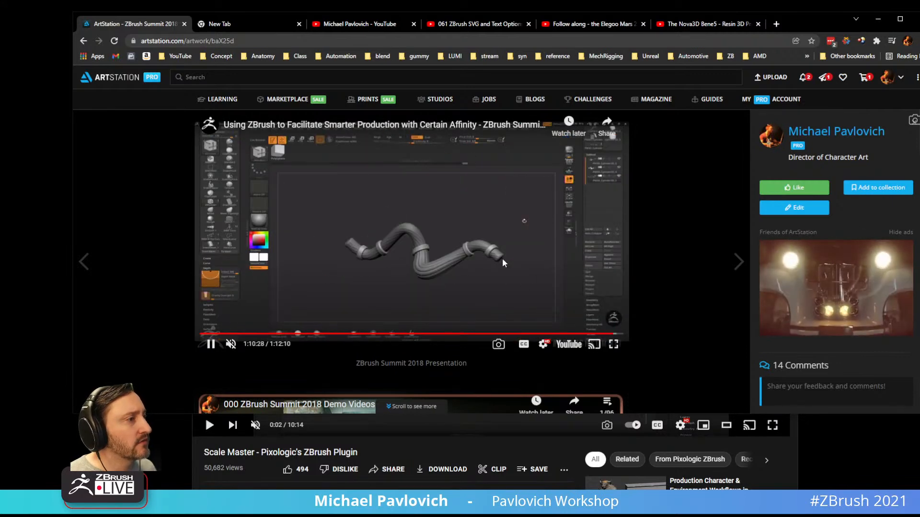
# Skim back and forth through the tube demo section and pause the presentation at 1:07:31
pyautogui.click(597, 334)
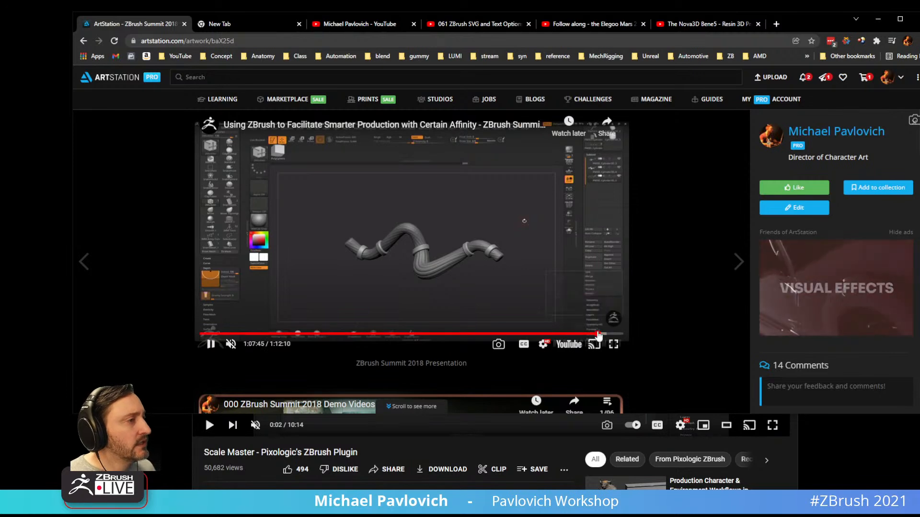
pyautogui.click(603, 335)
pyautogui.click(609, 334)
pyautogui.click(602, 334)
pyautogui.click(596, 334)
pyautogui.click(210, 345)
# Open the ZBrush Summit 2018 Demos playlist and look through its entries for the tube, polygroup curve and wire bundle tutorials
pyautogui.scroll(-5, 162, 274)
pyautogui.scroll(-1, 162, 274)
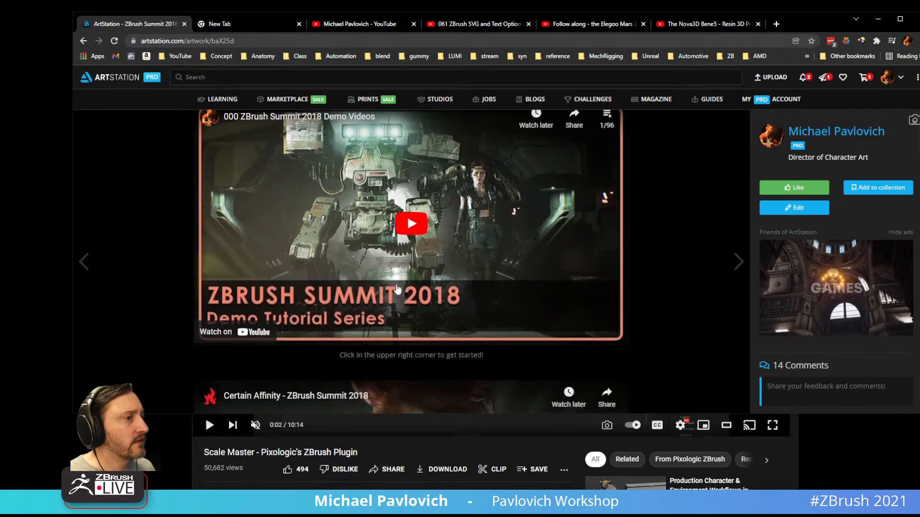
pyautogui.scroll(2, 380, 298)
pyautogui.click(606, 208)
pyautogui.scroll(-9, 553, 286)
pyautogui.scroll(-20, 554, 286)
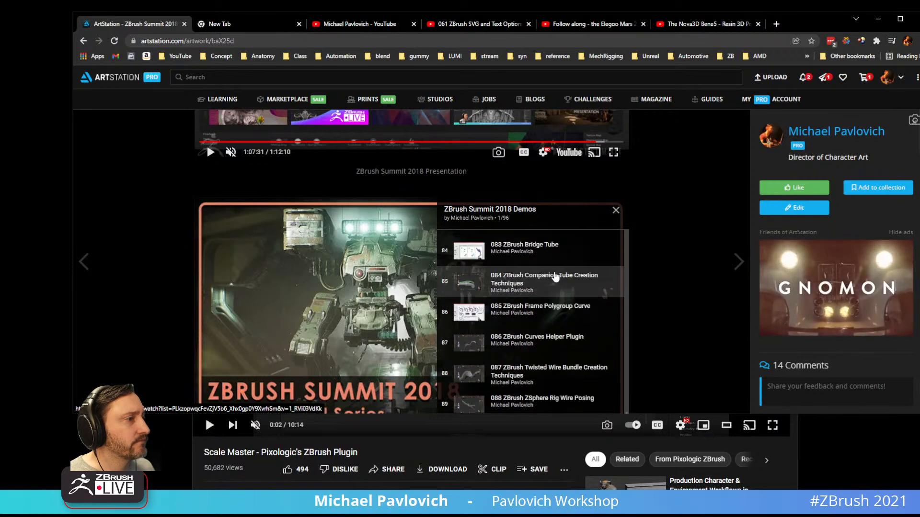
pyautogui.scroll(-3, 537, 277)
pyautogui.scroll(11, 346, 267)
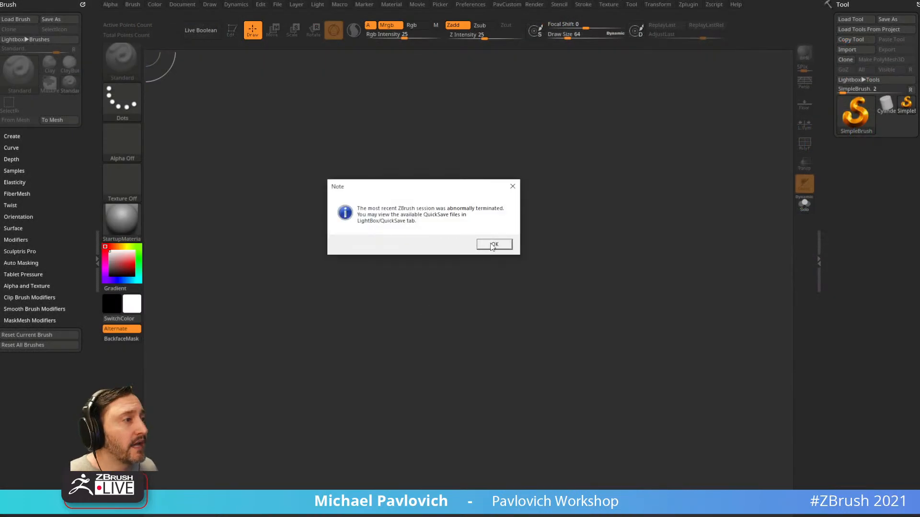
# Switch to the relaunched ZBrush, dismiss the abnormal termination note, and set Draw Size to about 22
pyautogui.click(493, 244)
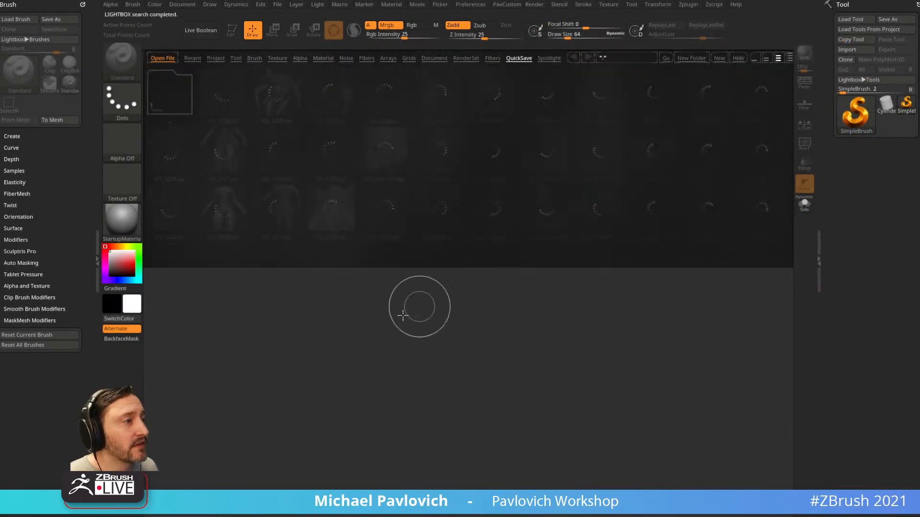
pyautogui.press('s')
pyautogui.moveTo(530, 312); pyautogui.dragTo(523, 312)
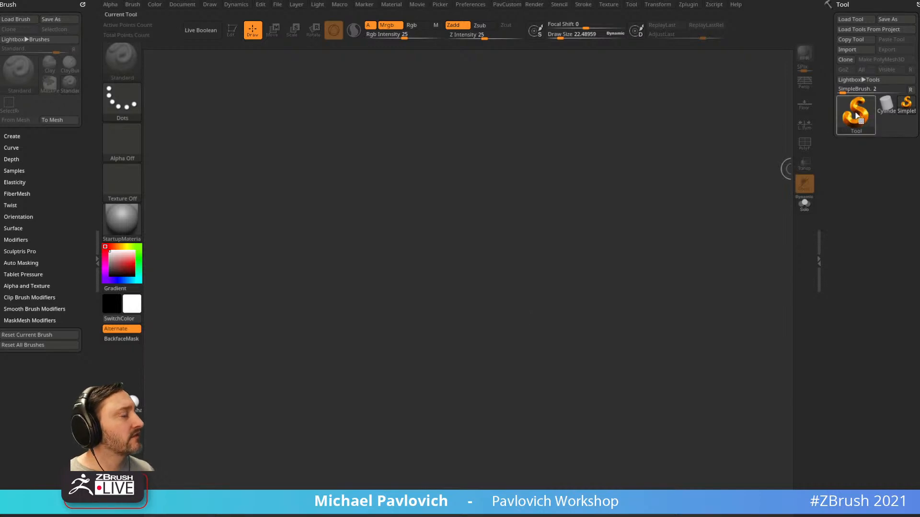
pyautogui.moveTo(855, 113)
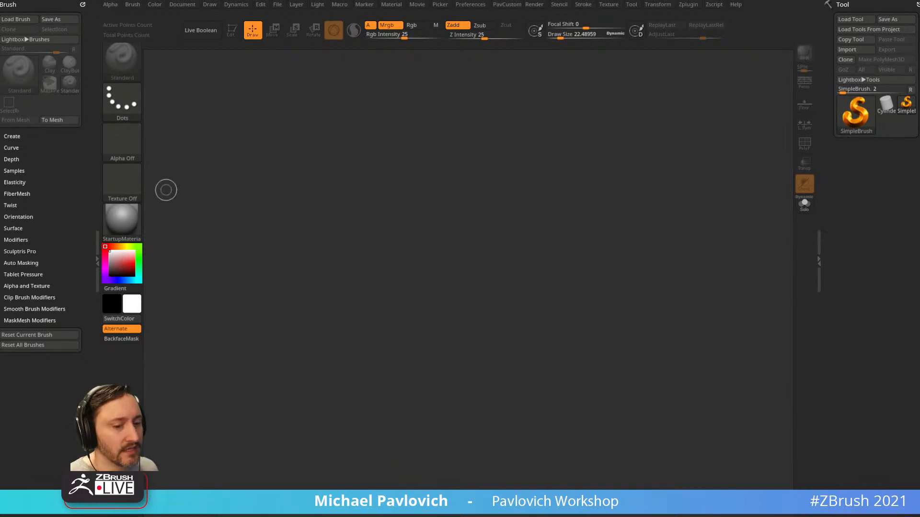
# Switch to the browser, return to the ArtStation portfolio, and open the Livestream Full Episodes playlist from the YouTube channel's playlists
pyautogui.hotkey('alt', 'Tab')
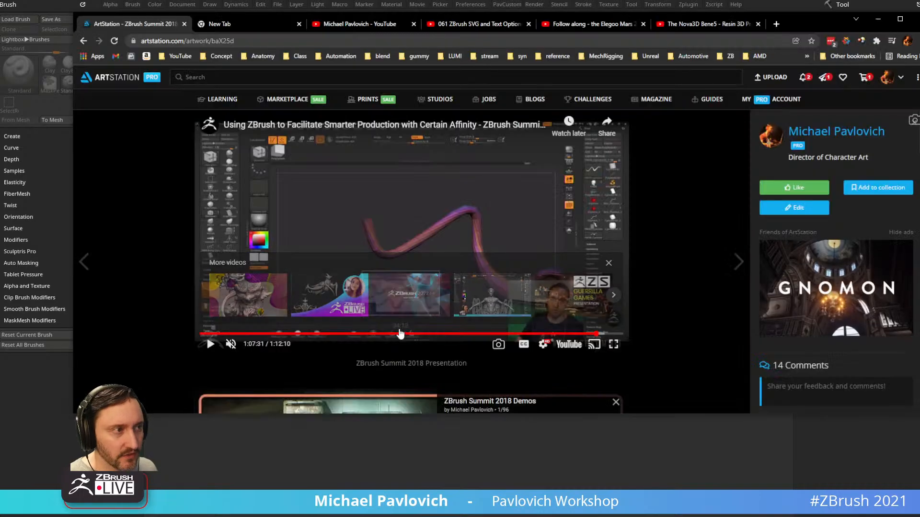
pyautogui.click(84, 41)
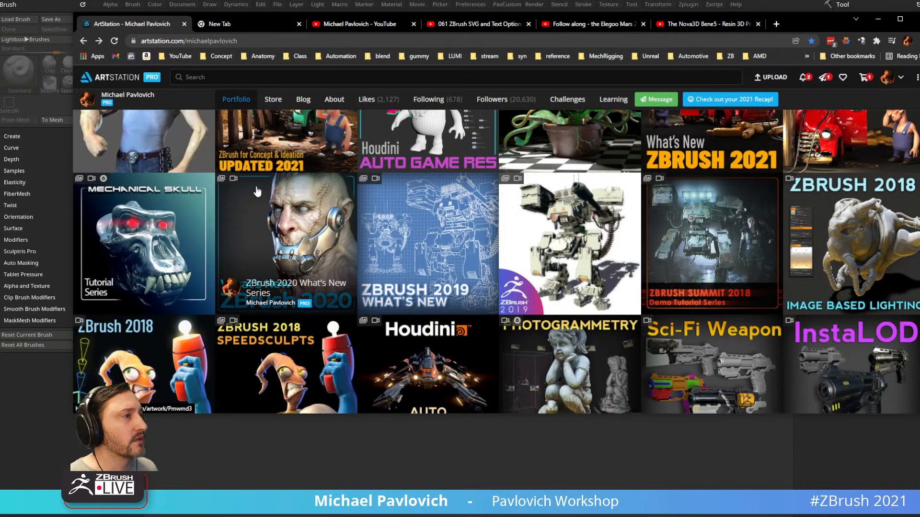
pyautogui.click(331, 24)
pyautogui.scroll(-8, 415, 174)
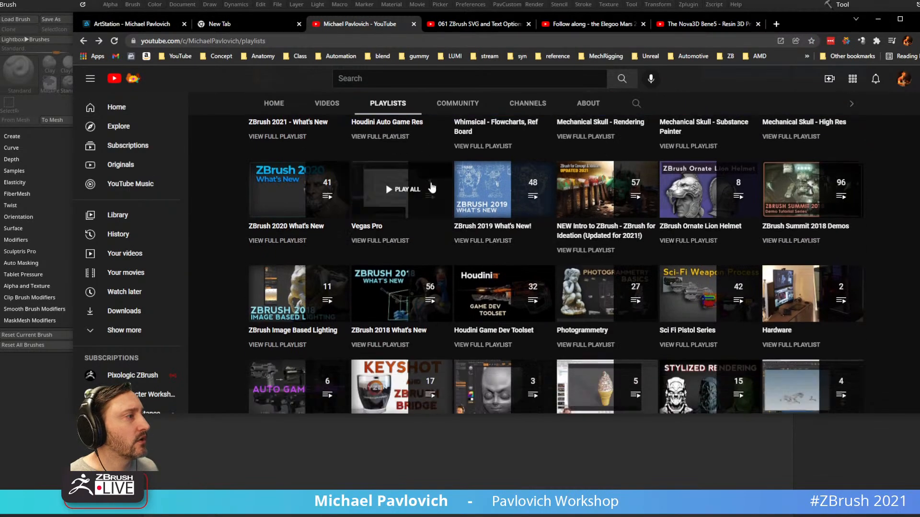
pyautogui.scroll(-4, 449, 205)
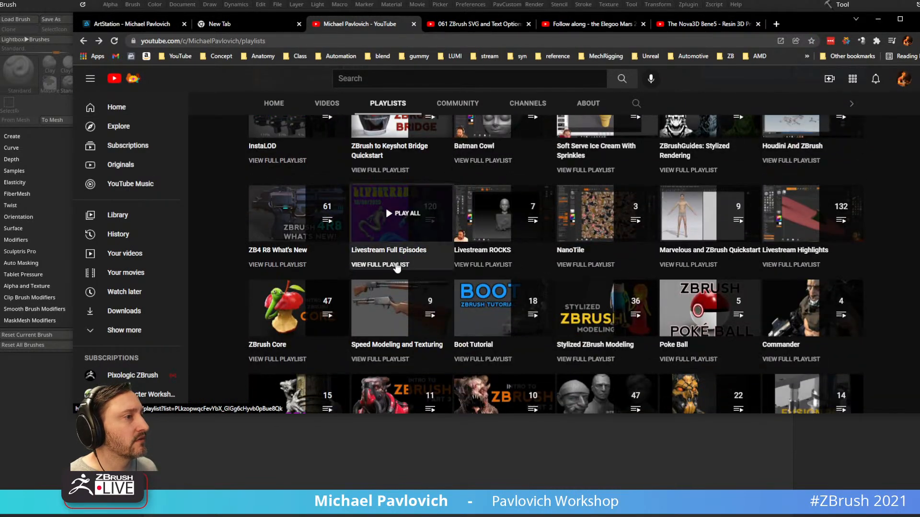
pyautogui.click(379, 270)
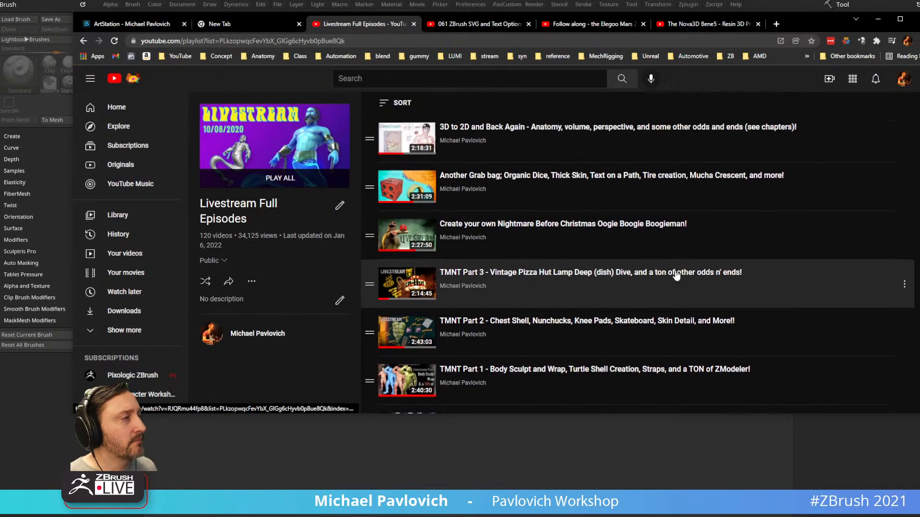
# Look through the Livestream Full Episodes playlist for episodes on tubes, curves and related techniques, and return to its first entries
pyautogui.scroll(-8, 466, 235)
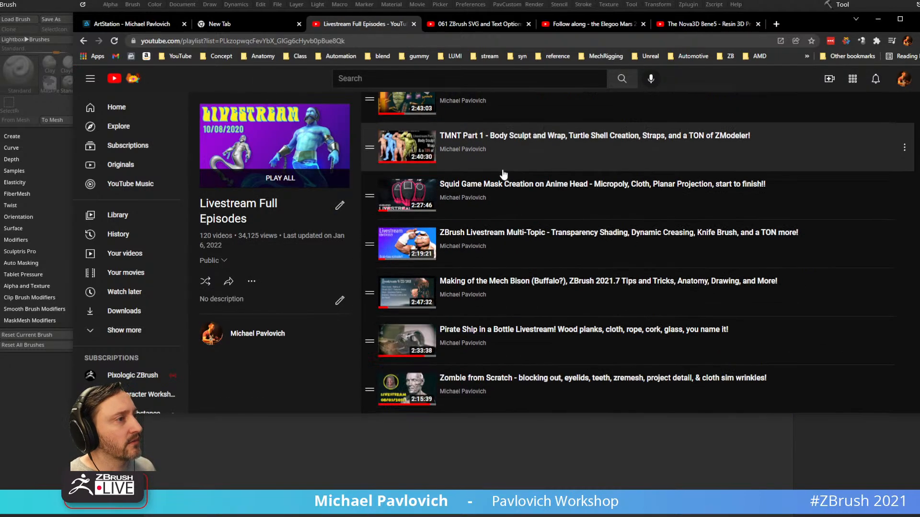
pyautogui.scroll(-2, 506, 192)
pyautogui.scroll(7, 515, 268)
pyautogui.scroll(-7, 517, 285)
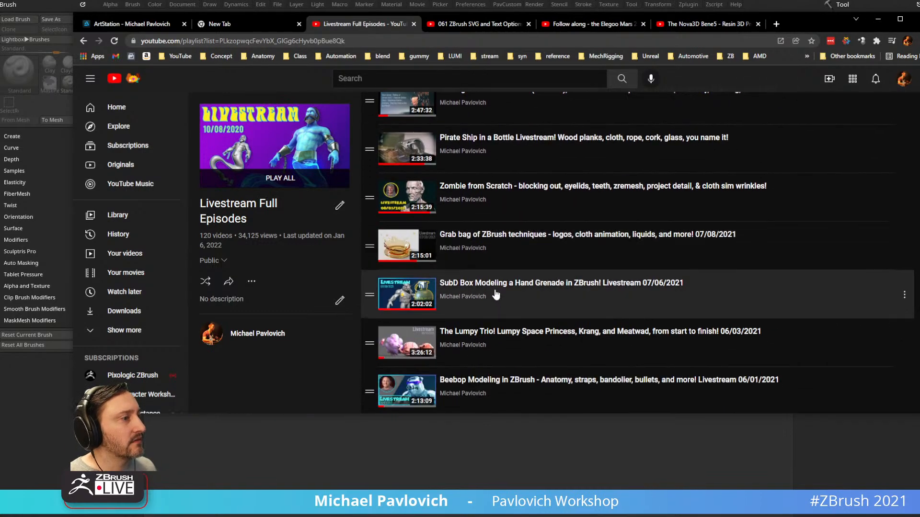
pyautogui.scroll(-1, 494, 290)
pyautogui.scroll(-3, 495, 289)
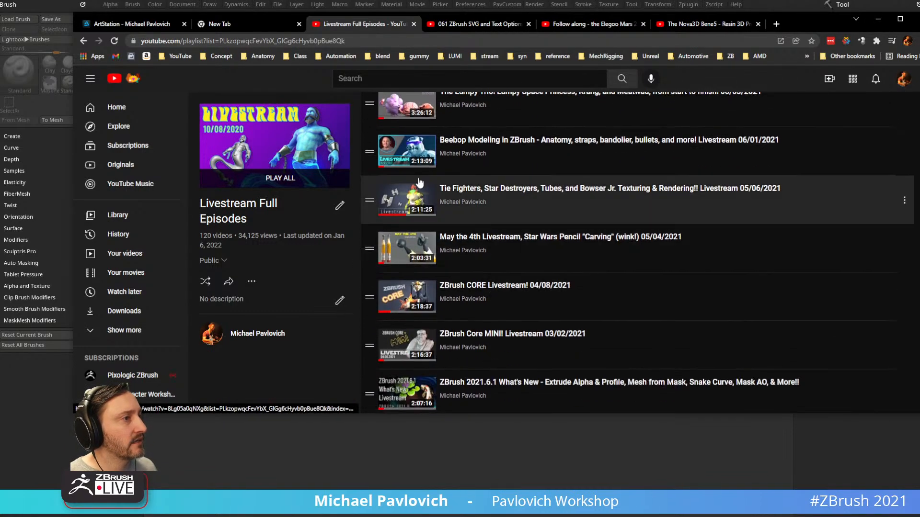
pyautogui.scroll(-5, 463, 154)
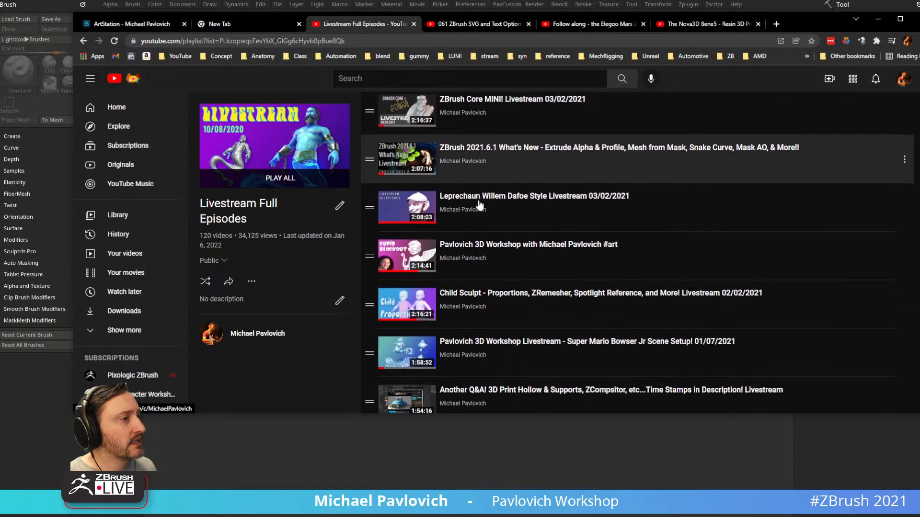
pyautogui.scroll(-2, 554, 304)
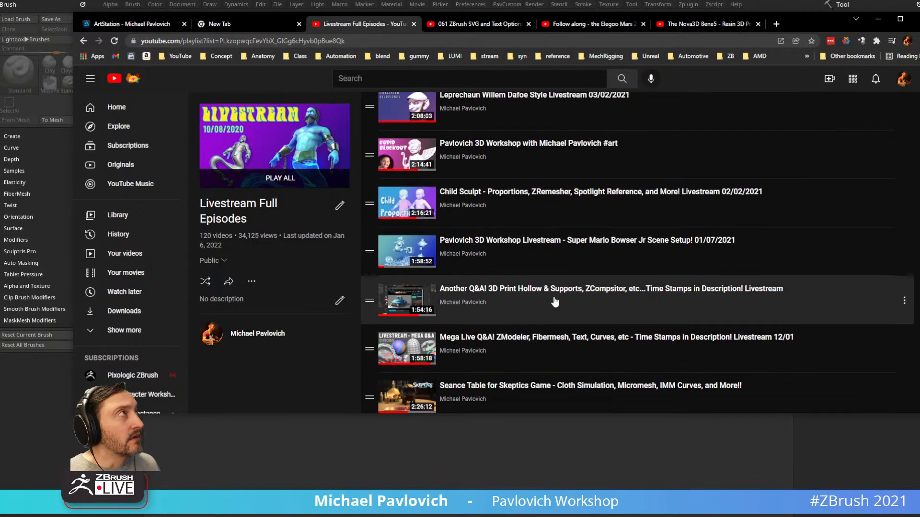
pyautogui.scroll(-7, 573, 296)
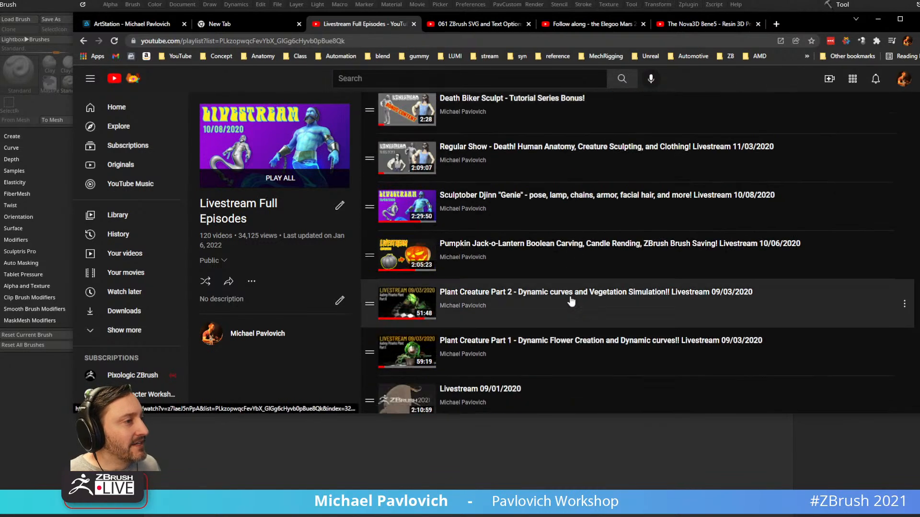
pyautogui.scroll(14, 450, 170)
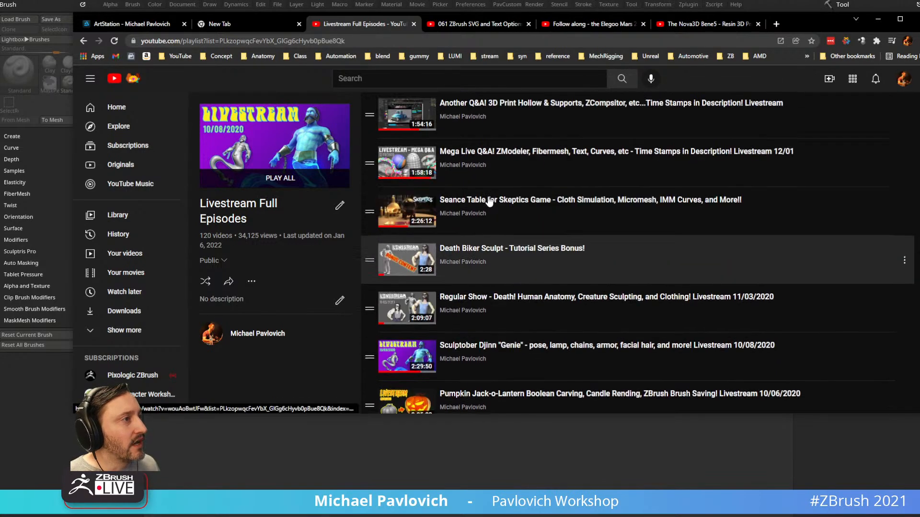
pyautogui.scroll(16, 465, 229)
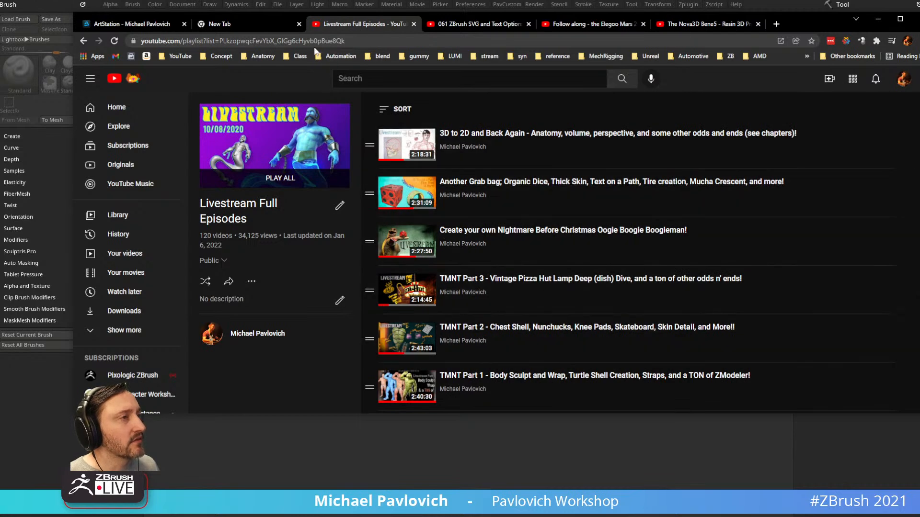
pyautogui.click(336, 41)
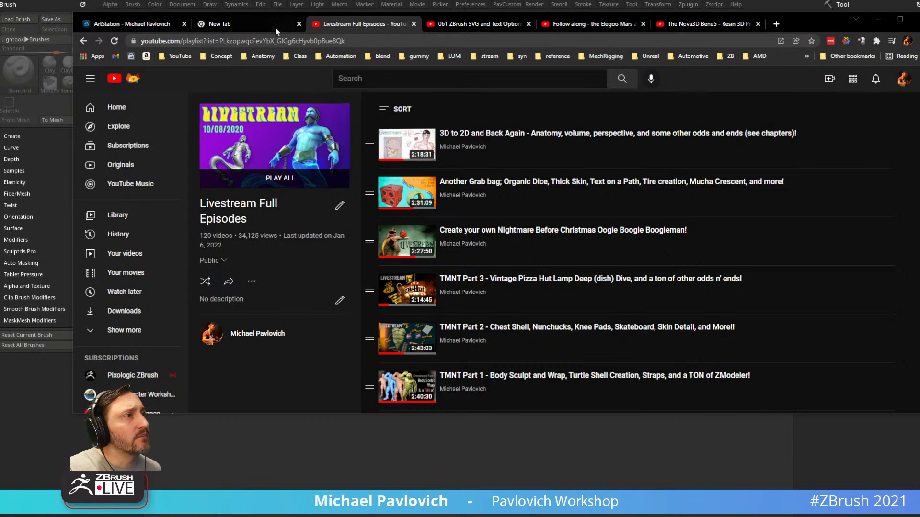
# Go back to the ArtStation portfolio and open the Halo 2 Anniversary artwork among the older projects
pyautogui.click(84, 41)
pyautogui.click(114, 24)
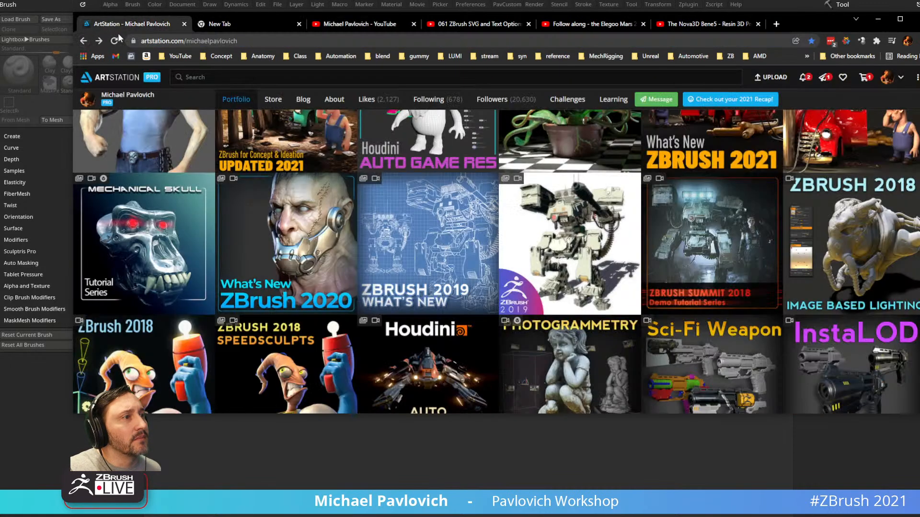
pyautogui.scroll(-1, 437, 286)
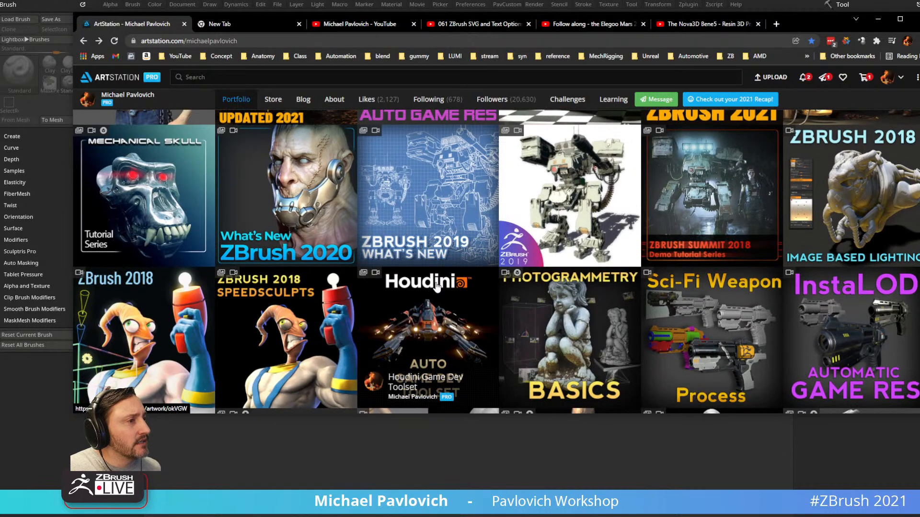
pyautogui.scroll(5, 437, 286)
pyautogui.scroll(-5, 436, 286)
pyautogui.scroll(-10, 434, 286)
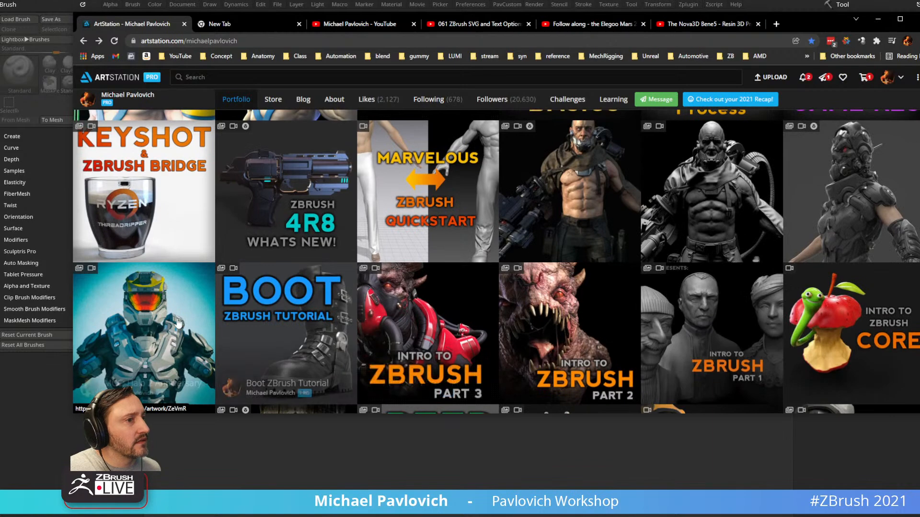
pyautogui.click(187, 331)
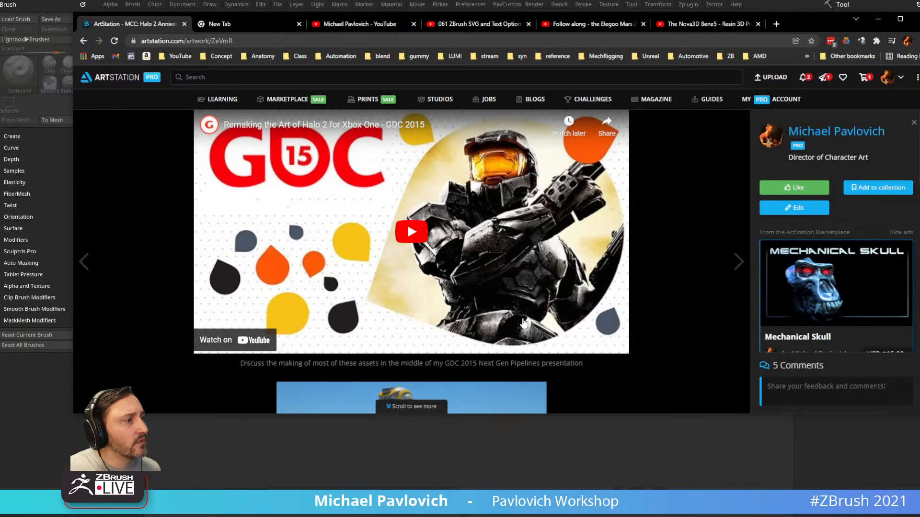
# Open the Remaking the Art of Halo 2 talk on YouTube, skim its closing section, and pause at 47:27
pyautogui.click(524, 325)
pyautogui.click(592, 343)
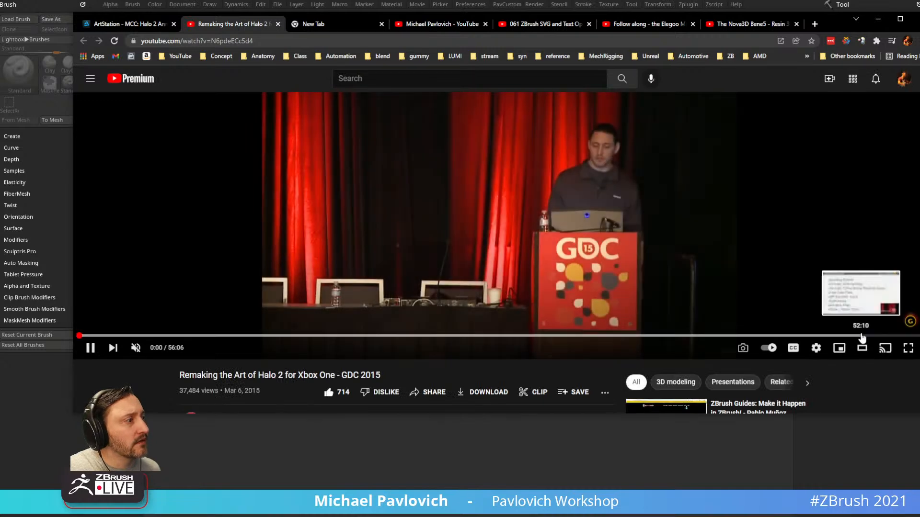
pyautogui.click(872, 336)
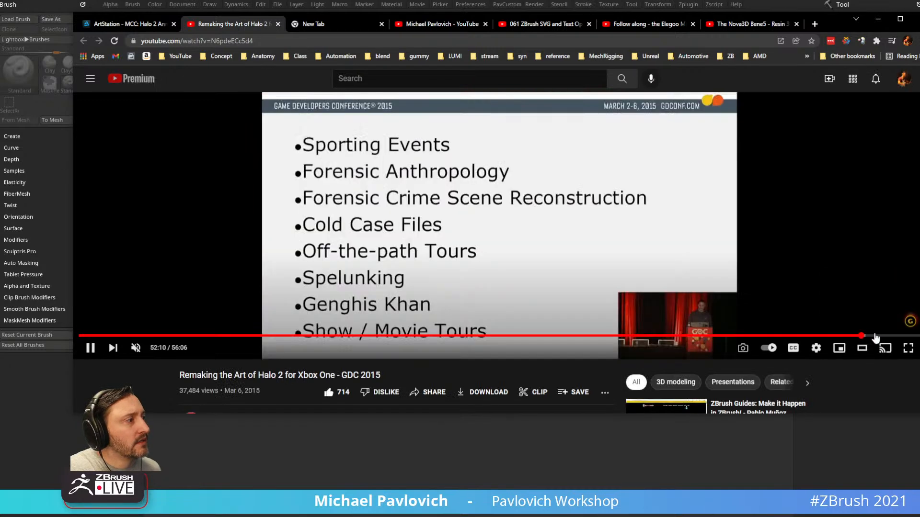
pyautogui.click(884, 336)
pyautogui.click(892, 337)
pyautogui.click(904, 337)
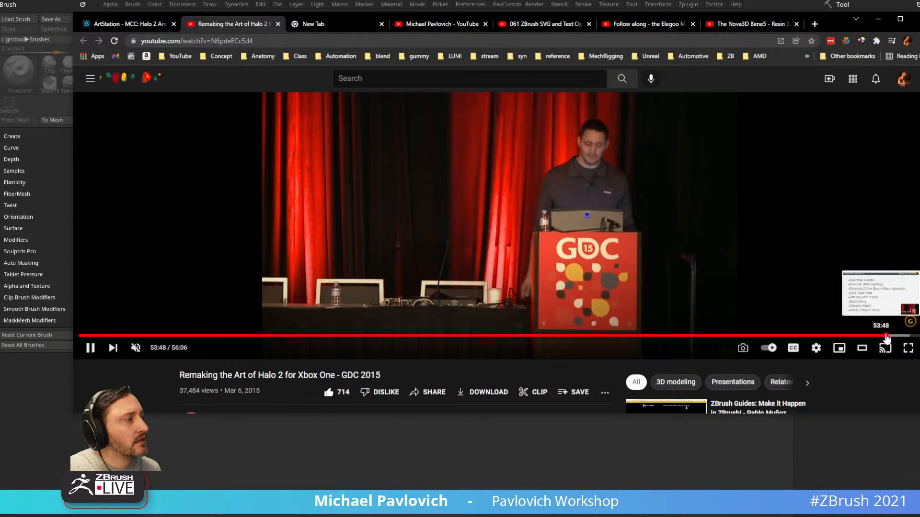
pyautogui.click(887, 337)
pyautogui.click(852, 337)
pyautogui.click(842, 337)
pyautogui.click(824, 337)
pyautogui.click(810, 337)
pyautogui.click(790, 337)
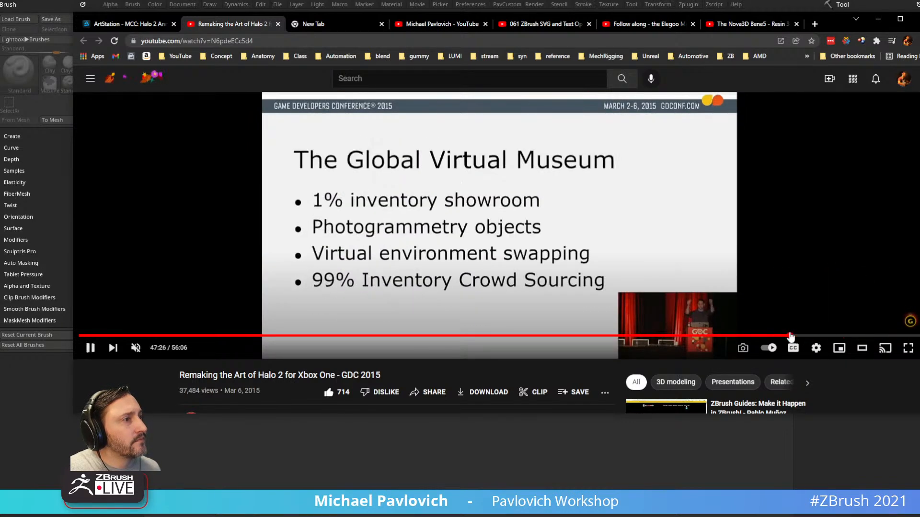
pyautogui.click(89, 349)
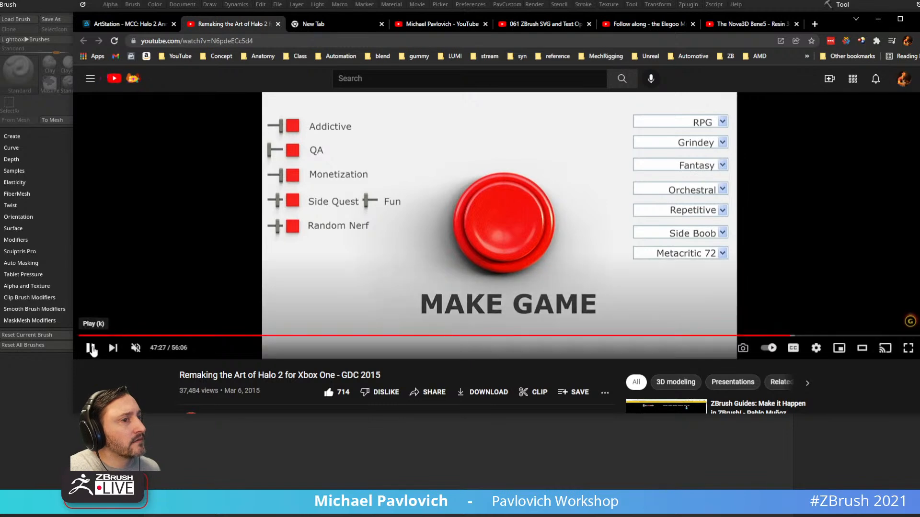
# Select the web address of the GDC 2015 talk and switch back to ZBrush
pyautogui.hotkey('ctrl', 'l')
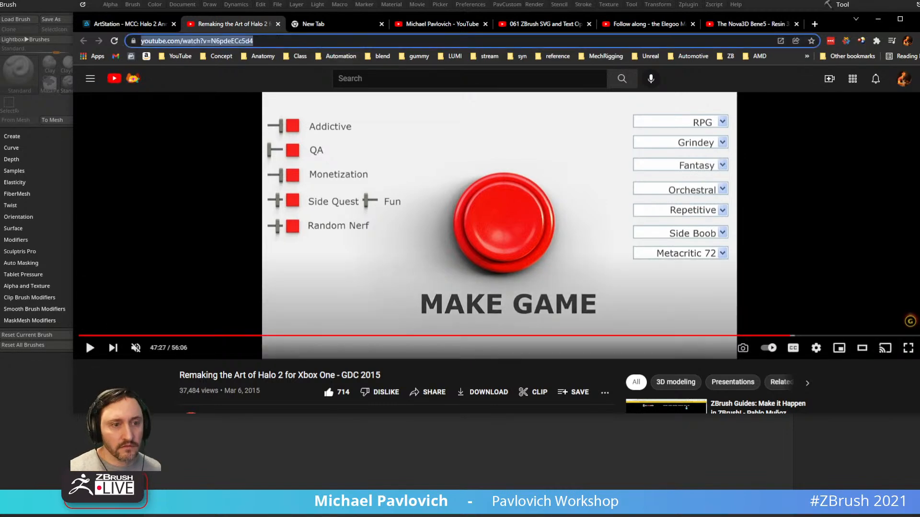
pyautogui.hotkey('alt', 'Tab')
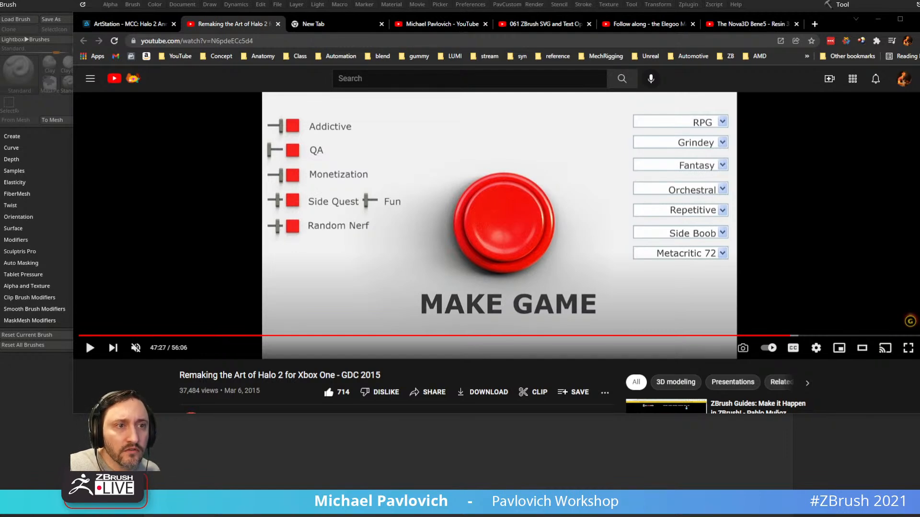
pyautogui.click(193, 458)
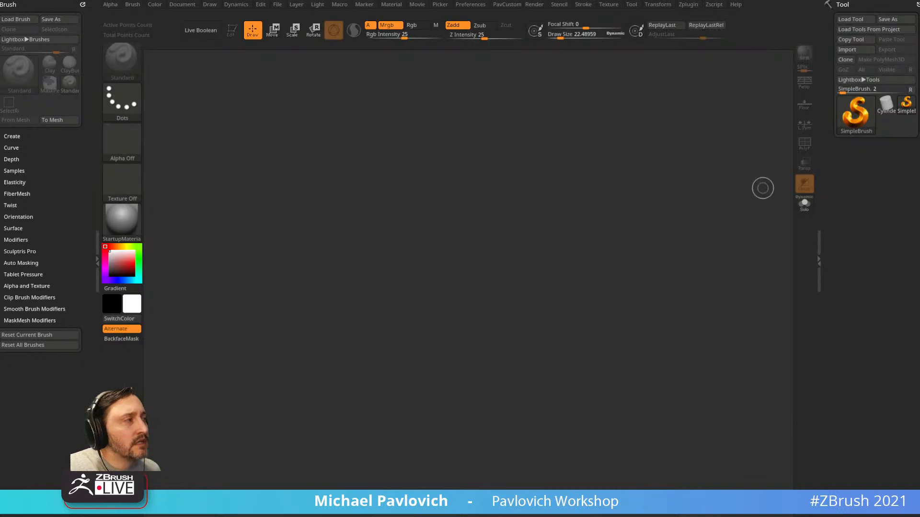
# Draw a Cube3D on the canvas with PolyFrame display on, enter Edit mode, and convert it to a PolyMesh3D
pyautogui.click(856, 115)
pyautogui.click(483, 156)
pyautogui.moveTo(448, 287); pyautogui.dragTo(470, 326)
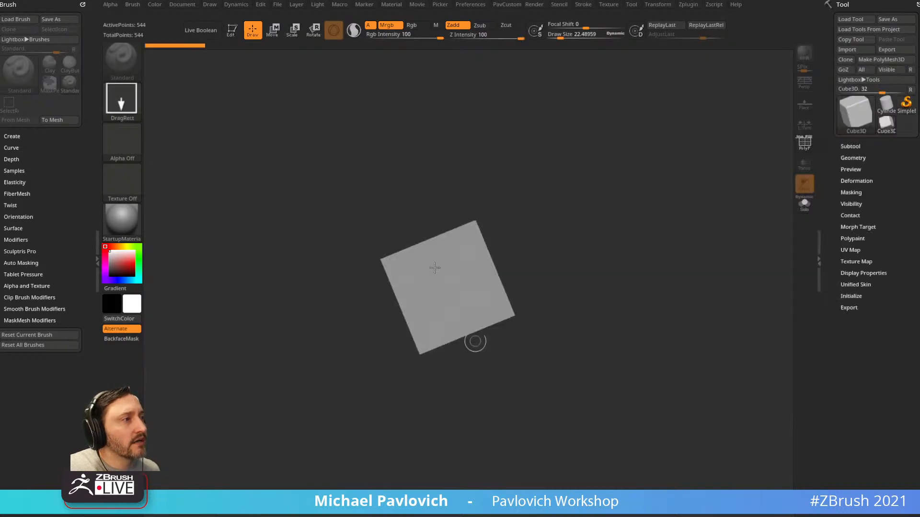
pyautogui.click(805, 142)
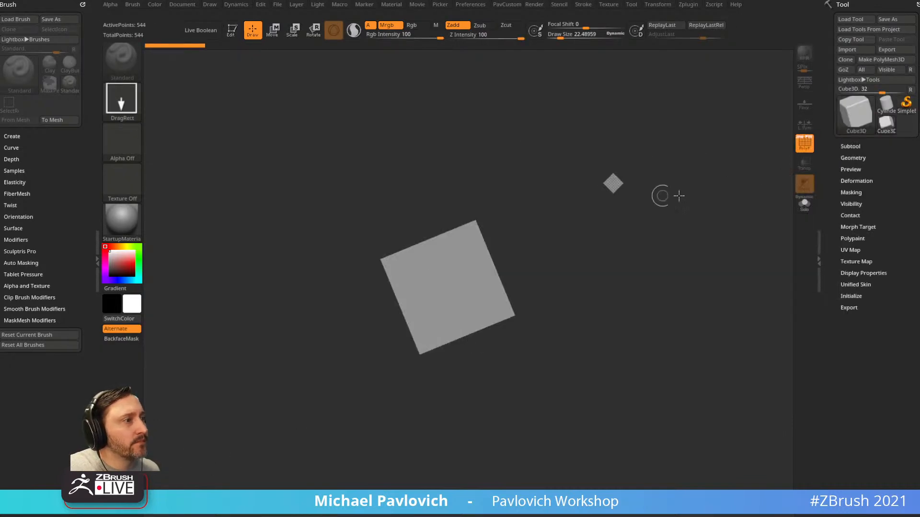
pyautogui.press('t')
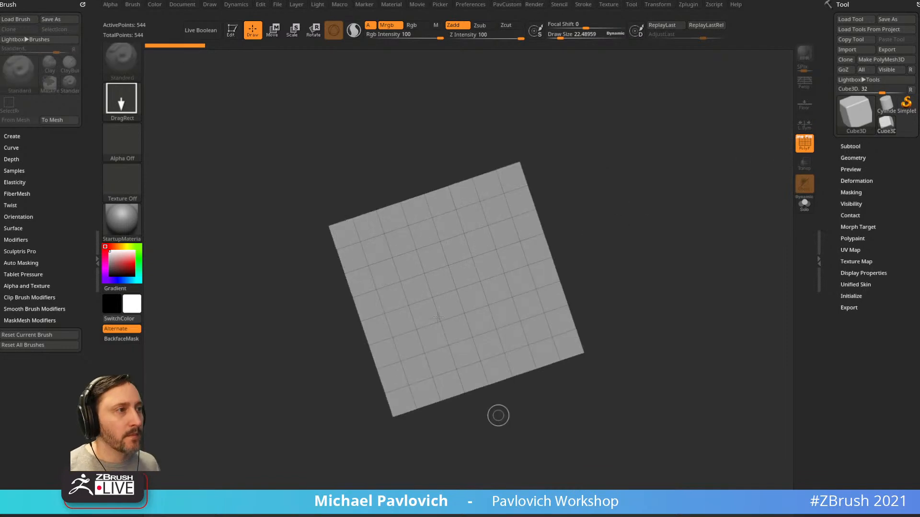
pyautogui.click(235, 32)
pyautogui.click(881, 60)
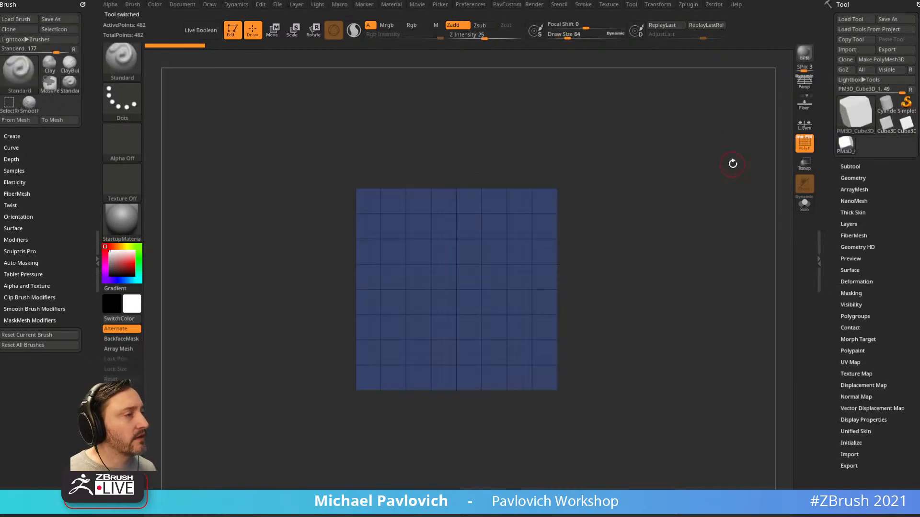
# Stretch the cube vertically with the Move gizmo into a tall block and return to Draw mode
pyautogui.press('w')
pyautogui.keyDown('alt'); pyautogui.moveTo(649, 224); pyautogui.dragTo(613, 245); pyautogui.keyUp('alt')
pyautogui.moveTo(422, 280); pyautogui.dragTo(428, 202)
pyautogui.press('q')
# Split the tall block into three horizontal polygroups: a two-row middle band and three-row bands above and below it
pyautogui.keyDown('alt'); pyautogui.moveTo(604, 207); pyautogui.dragTo(586, 191); pyautogui.keyUp('alt')
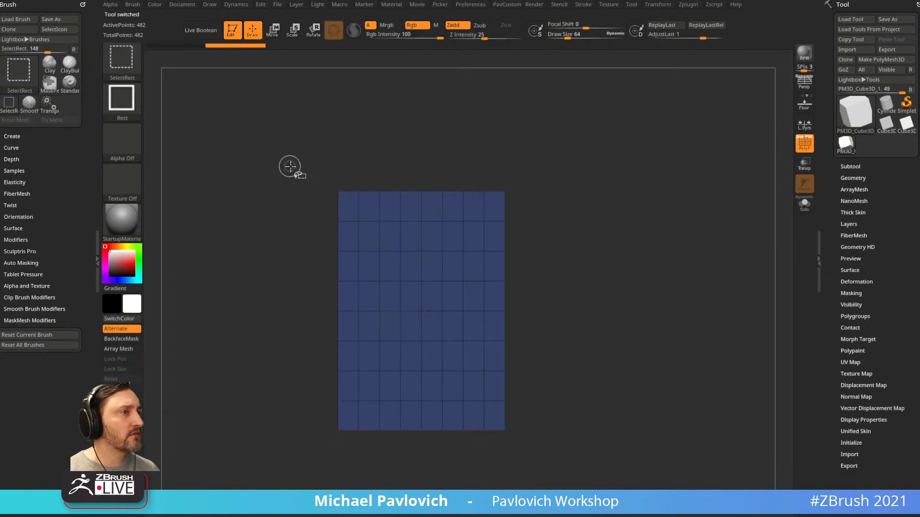
pyautogui.keyDown('ctrl'); pyautogui.keyDown('shift'); pyautogui.moveTo(300, 267); pyautogui.dragTo(570, 355); pyautogui.keyUp('shift'); pyautogui.keyUp('ctrl')
pyautogui.keyDown('ctrl'); pyautogui.keyDown('shift'); pyautogui.click(594, 335); pyautogui.keyUp('shift'); pyautogui.keyUp('ctrl')
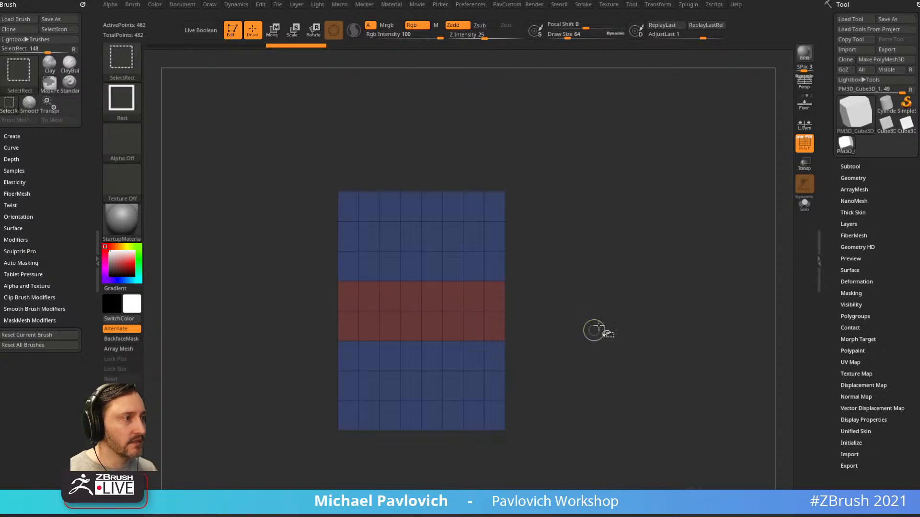
pyautogui.keyDown('ctrl'); pyautogui.keyDown('shift'); pyautogui.moveTo(297, 160); pyautogui.dragTo(594, 298); pyautogui.keyUp('shift'); pyautogui.keyUp('ctrl')
pyautogui.keyDown('ctrl'); pyautogui.keyDown('shift'); pyautogui.click(594, 298); pyautogui.keyUp('shift'); pyautogui.keyUp('ctrl')
pyautogui.keyDown('ctrl'); pyautogui.keyDown('shift'); pyautogui.moveTo(583, 441); pyautogui.dragTo(273, 329); pyautogui.keyUp('shift'); pyautogui.keyUp('ctrl')
pyautogui.hotkey('ctrl', 'w')
pyautogui.keyDown('ctrl'); pyautogui.keyDown('shift'); pyautogui.click(596, 273); pyautogui.keyUp('shift'); pyautogui.keyUp('ctrl')
pyautogui.keyDown('alt'); pyautogui.moveTo(613, 259); pyautogui.dragTo(606, 271); pyautogui.keyUp('alt')
# Create a new InsertMesh brush from the three-polygroup block in the front view
pyautogui.press('b')
pyautogui.press('Escape')
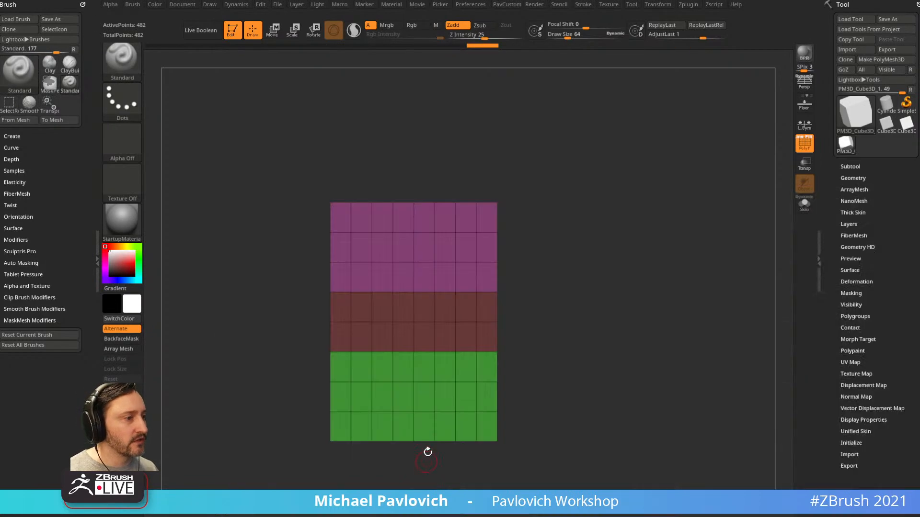
pyautogui.press('b')
pyautogui.click(415, 501)
pyautogui.click(415, 163)
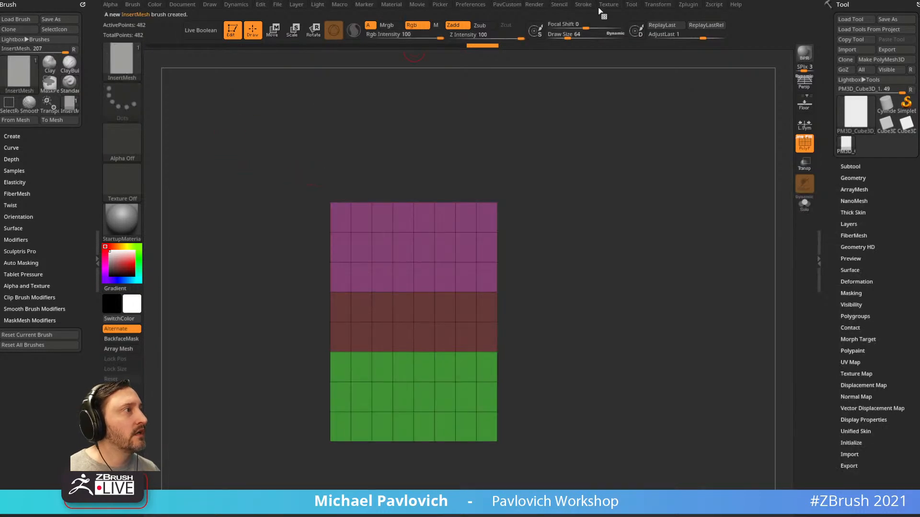
# Dock the Stroke palette and turn on Curve Mode, Tri Parts and Weld Points for the new InsertMesh brush
pyautogui.click(588, 6)
pyautogui.moveTo(580, 17)
pyautogui.mouseDown()
pyautogui.moveTo(185, 64)
pyautogui.moveTo(43, 105)
pyautogui.mouseUp()
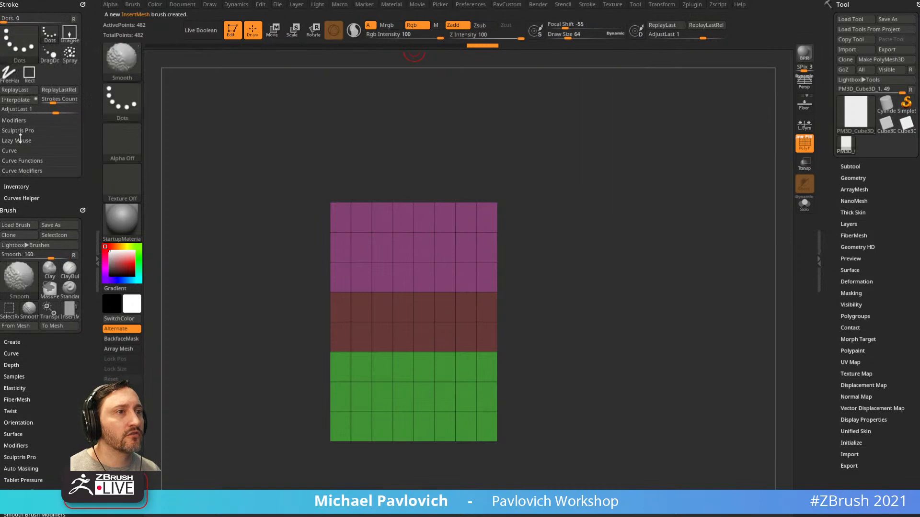
pyautogui.keyDown('shift'); pyautogui.click(20, 151); pyautogui.keyUp('shift')
pyautogui.click(26, 161)
pyautogui.moveTo(87, 170); pyautogui.dragTo(90, 33)
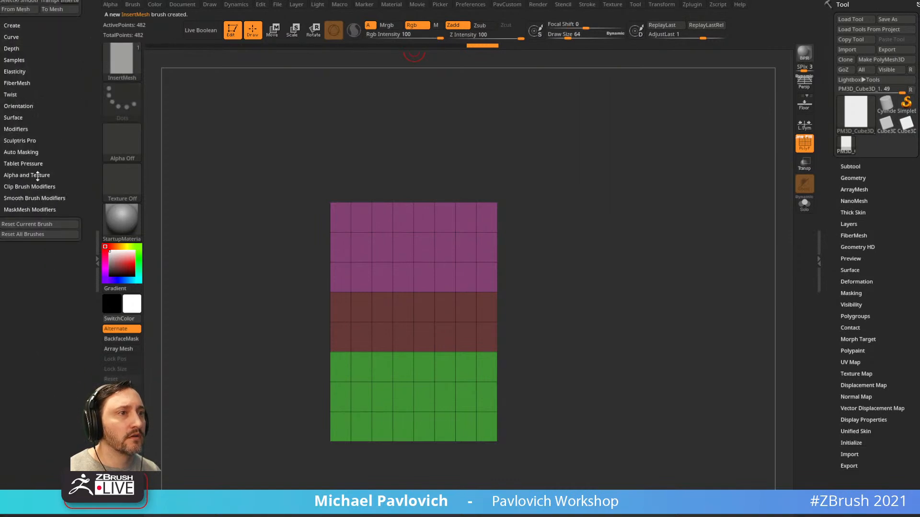
pyautogui.press('shift')
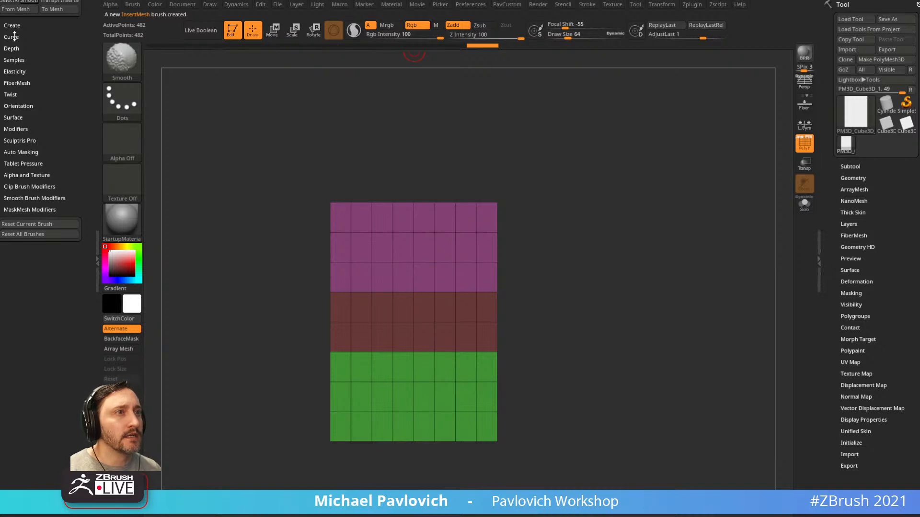
pyautogui.click(16, 129)
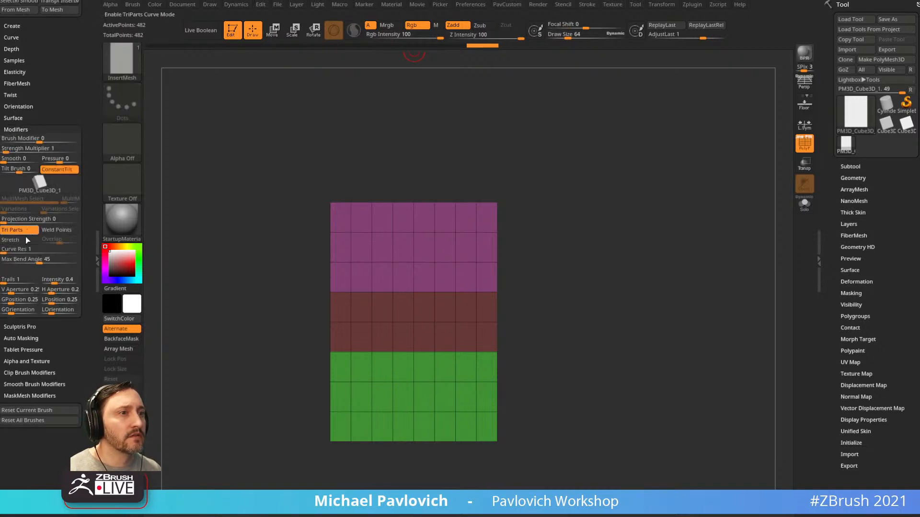
# Draw a bent curve strip from the block's upper half outward and upward, and adjust the curve's path at its far end
pyautogui.keyDown('alt'); pyautogui.moveTo(586, 234); pyautogui.dragTo(557, 245); pyautogui.keyUp('alt')
pyautogui.moveTo(438, 300)
pyautogui.mouseDown()
pyautogui.moveTo(628, 178)
pyautogui.moveTo(637, 144)
pyautogui.mouseUp()
pyautogui.keyDown('alt'); pyautogui.moveTo(713, 211); pyautogui.dragTo(653, 232); pyautogui.keyUp('alt')
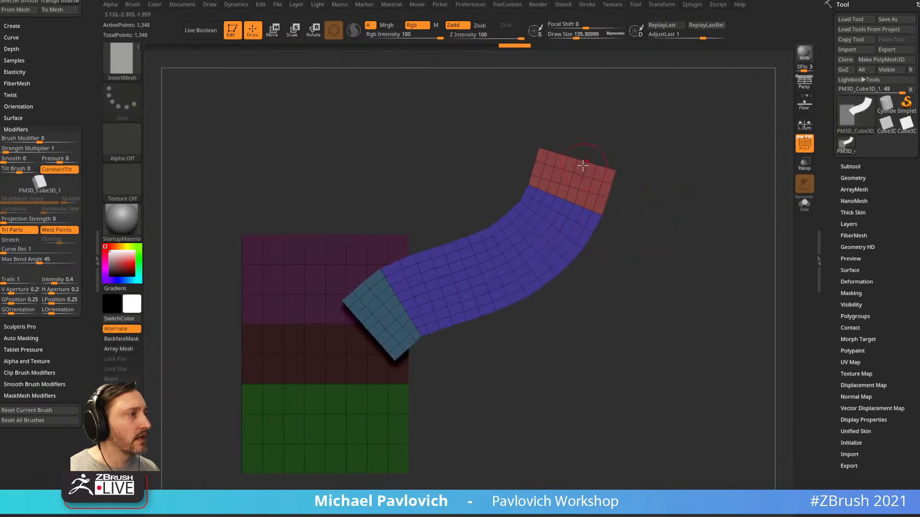
pyautogui.moveTo(573, 171); pyautogui.dragTo(559, 135)
# Turn on the Size curve modifier for the brush and apply it to the existing strip's curve
pyautogui.moveTo(67, 95); pyautogui.dragTo(62, 218)
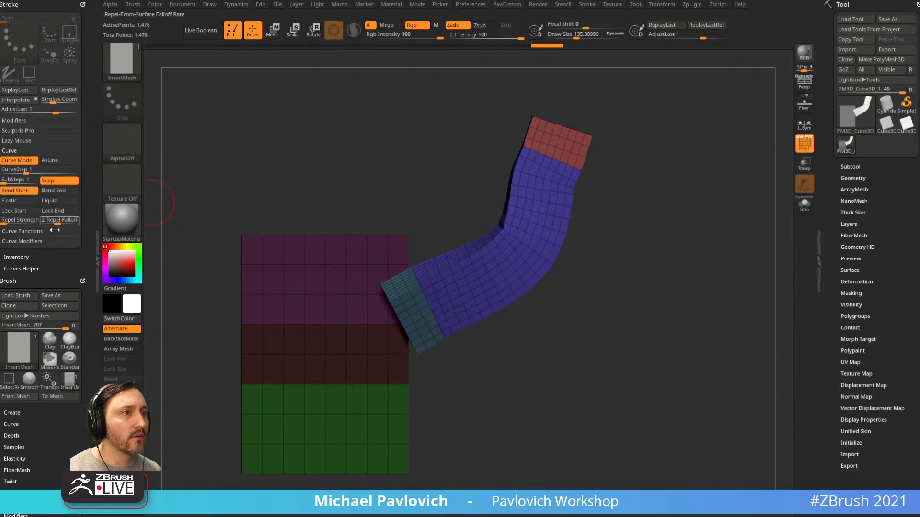
pyautogui.click(26, 242)
pyautogui.click(25, 232)
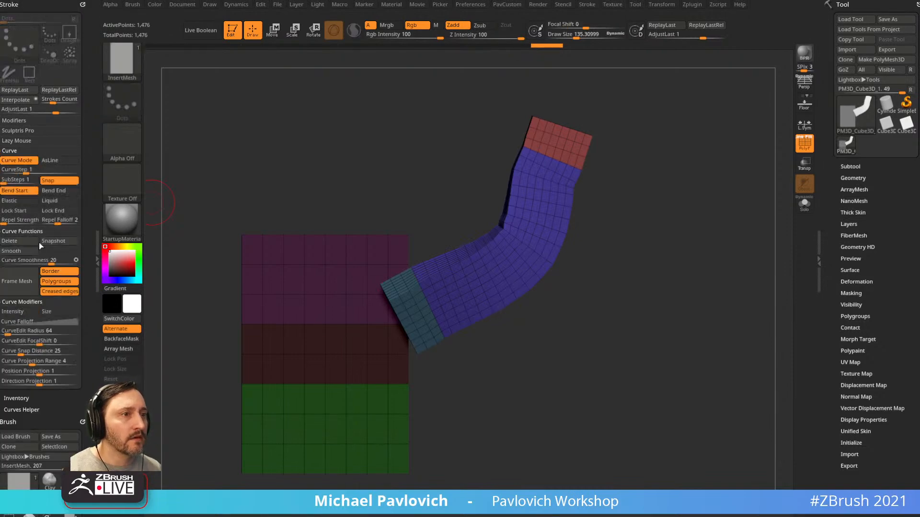
pyautogui.click(54, 313)
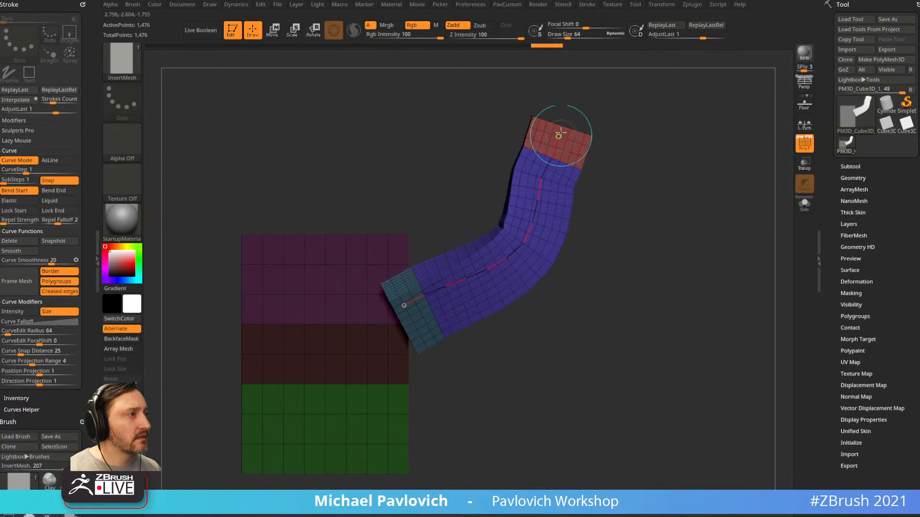
pyautogui.click(562, 137)
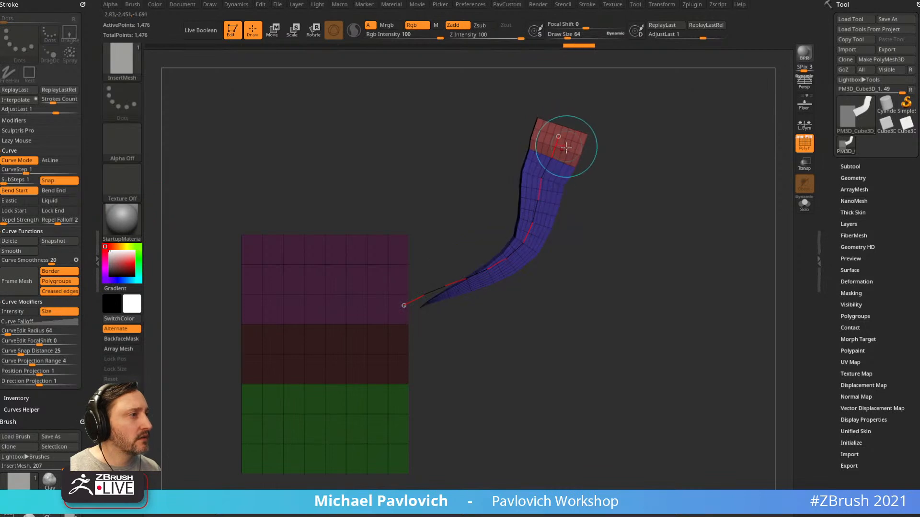
# Flip the Curve Falloff graph and update the strip so it tapers from the block toward its tip
pyautogui.click(27, 321)
pyautogui.click(13, 424)
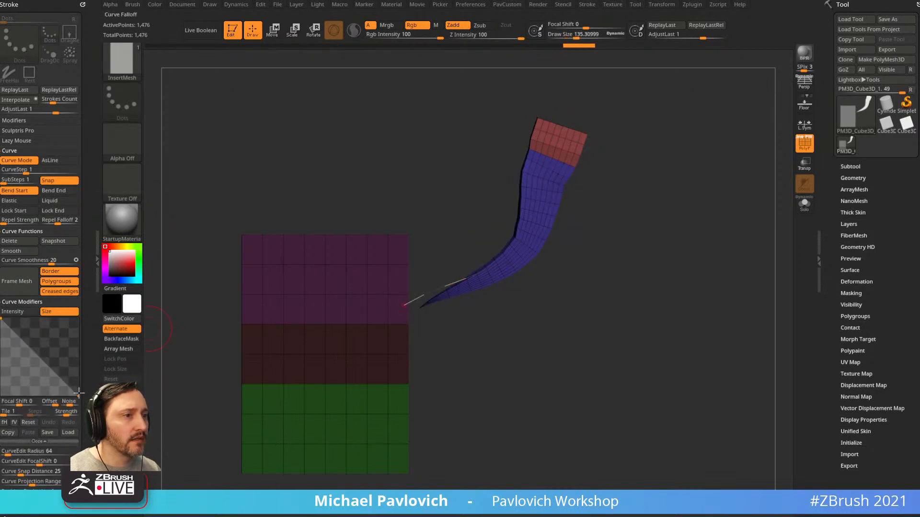
pyautogui.click(509, 249)
pyautogui.moveTo(683, 207); pyautogui.dragTo(616, 209)
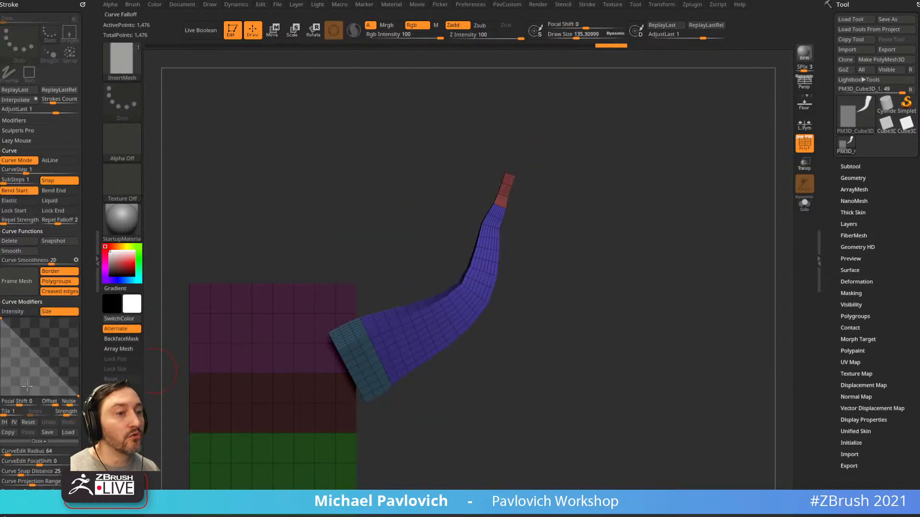
# Draw a second tapered curve strip rising from the top polygroup of the block
pyautogui.click(508, 162)
pyautogui.moveTo(295, 327); pyautogui.dragTo(383, 103)
pyautogui.moveTo(556, 160)
pyautogui.keyDown('alt'); pyautogui.mouseDown()
pyautogui.moveTo(591, 224)
pyautogui.moveTo(536, 228)
pyautogui.moveTo(570, 177)
pyautogui.mouseUp(); pyautogui.keyUp('alt')
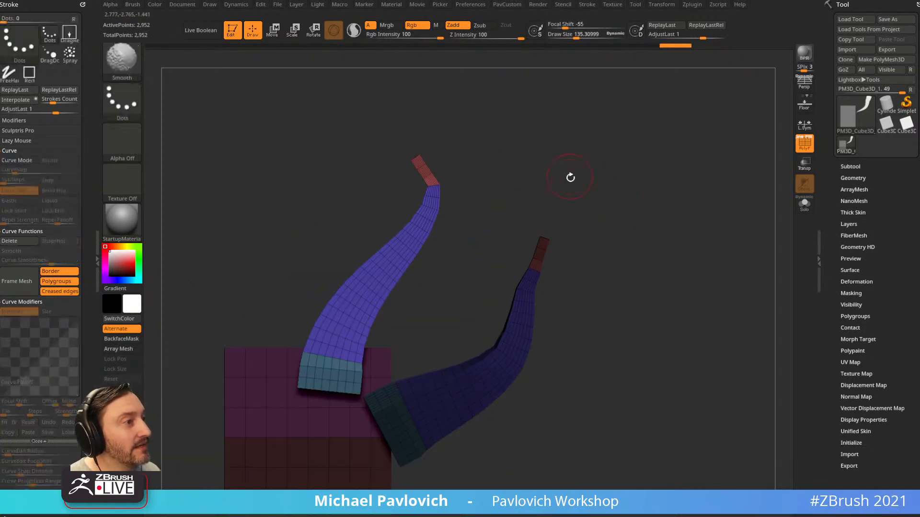
# Flip the Curve Falloff horizontally and update the second strip so it widens toward its tip
pyautogui.click(4, 422)
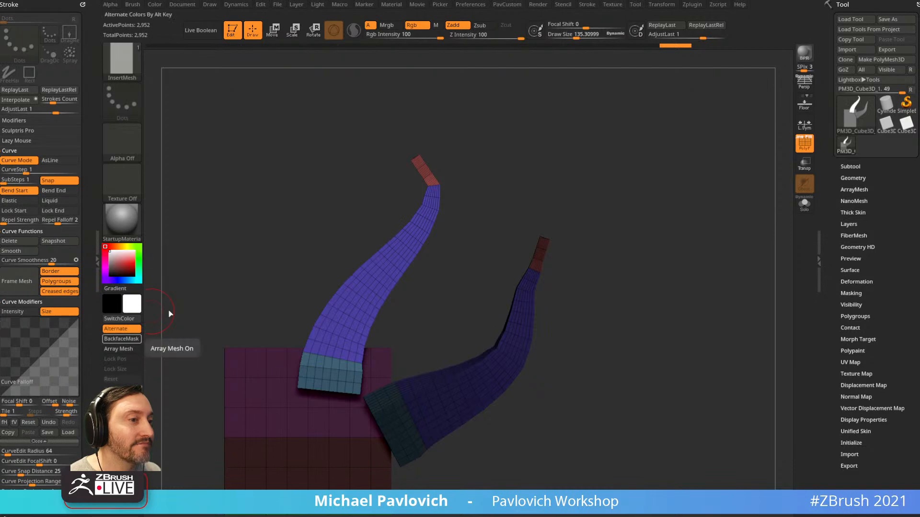
pyautogui.click(424, 212)
pyautogui.moveTo(413, 271); pyautogui.dragTo(437, 236, button='right')
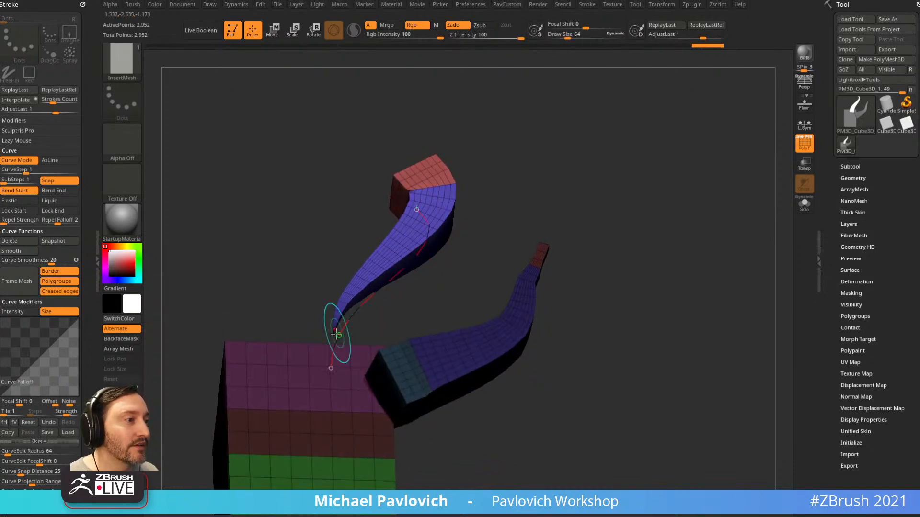
# Flip the Curve Falloff back horizontally and update the second strip to taper toward its tip
pyautogui.click(21, 424)
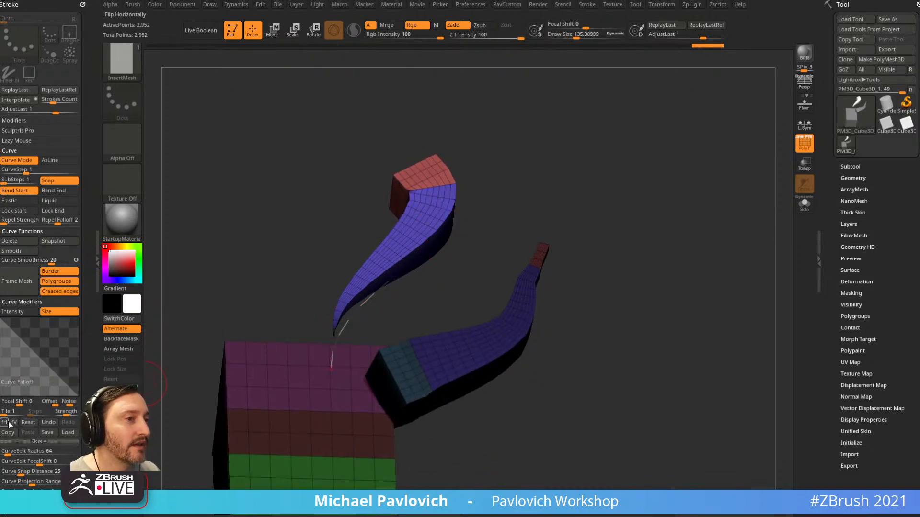
pyautogui.click(421, 262)
pyautogui.keyDown('shift'); pyautogui.moveTo(478, 267); pyautogui.dragTo(474, 269, button='right'); pyautogui.keyUp('shift')
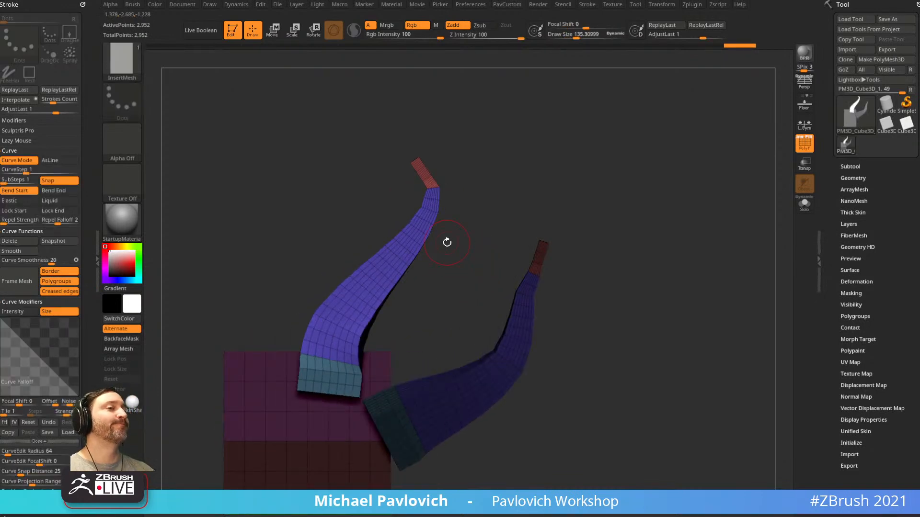
# Draw two more long tapered strips arching out from opposite sides of the block
pyautogui.moveTo(609, 275)
pyautogui.keyDown('ctrl'); pyautogui.mouseDown(button='right')
pyautogui.moveTo(606, 229)
pyautogui.moveTo(573, 186)
pyautogui.mouseUp(button='right'); pyautogui.keyUp('ctrl')
pyautogui.moveTo(327, 405)
pyautogui.mouseDown()
pyautogui.moveTo(693, 251)
pyautogui.moveTo(547, 215)
pyautogui.mouseUp()
pyautogui.moveTo(711, 340)
pyautogui.mouseDown(button='right')
pyautogui.moveTo(680, 372)
pyautogui.moveTo(653, 364)
pyautogui.moveTo(383, 378)
pyautogui.mouseUp(button='right')
pyautogui.keyDown('alt'); pyautogui.moveTo(283, 241); pyautogui.dragTo(440, 232, button='right'); pyautogui.keyUp('alt')
pyautogui.moveTo(381, 339); pyautogui.dragTo(149, 255)
pyautogui.keyDown('alt'); pyautogui.moveTo(386, 180); pyautogui.dragTo(470, 198, button='right'); pyautogui.keyUp('alt')
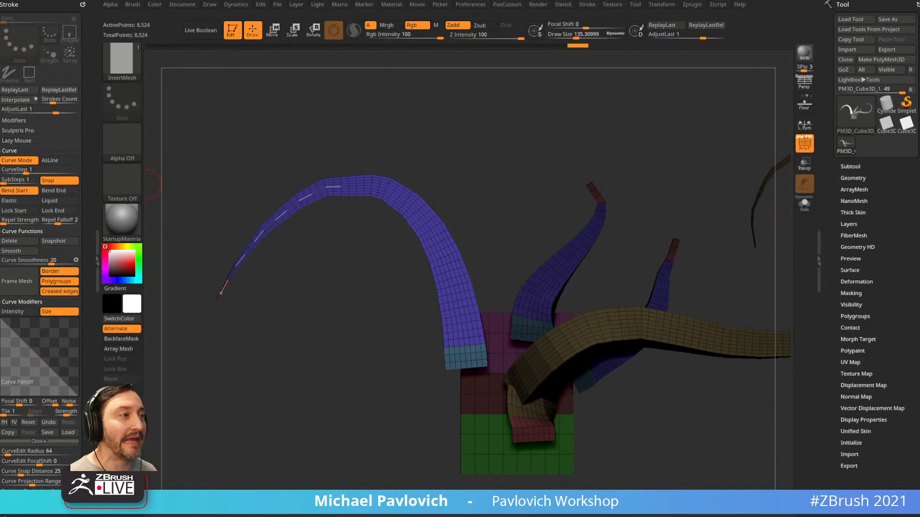
pyautogui.moveTo(514, 174)
pyautogui.mouseDown()
pyautogui.moveTo(511, 241)
pyautogui.moveTo(513, 203)
pyautogui.moveTo(527, 187)
pyautogui.moveTo(516, 177)
pyautogui.mouseUp()
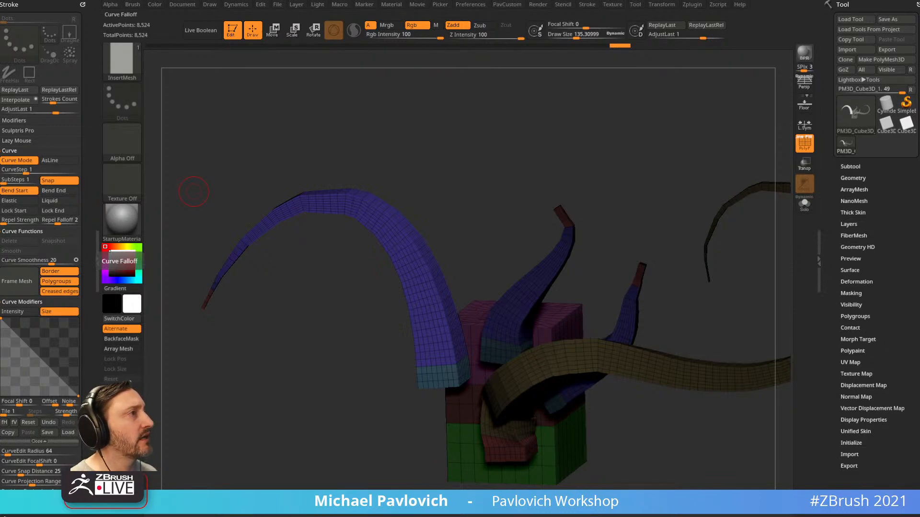
# Close ZBrush without saving the changes to the project
pyautogui.click(914, 2)
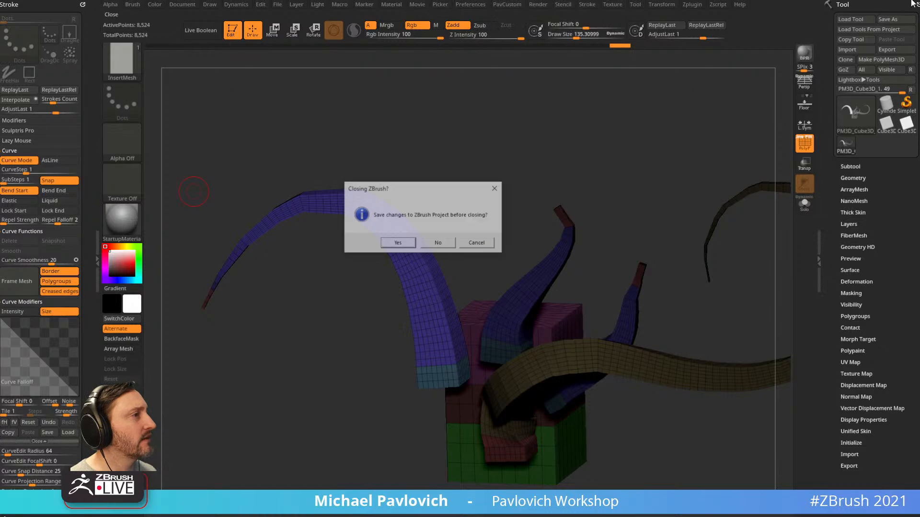
pyautogui.click(449, 243)
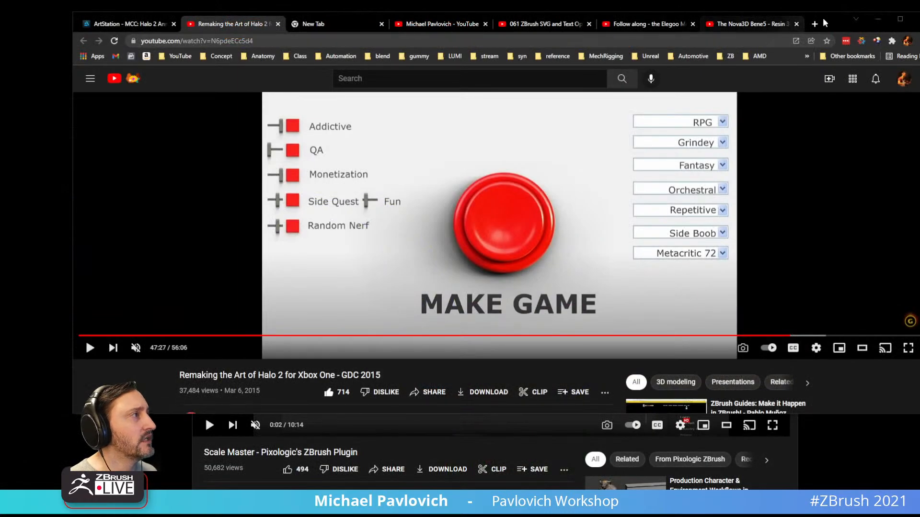